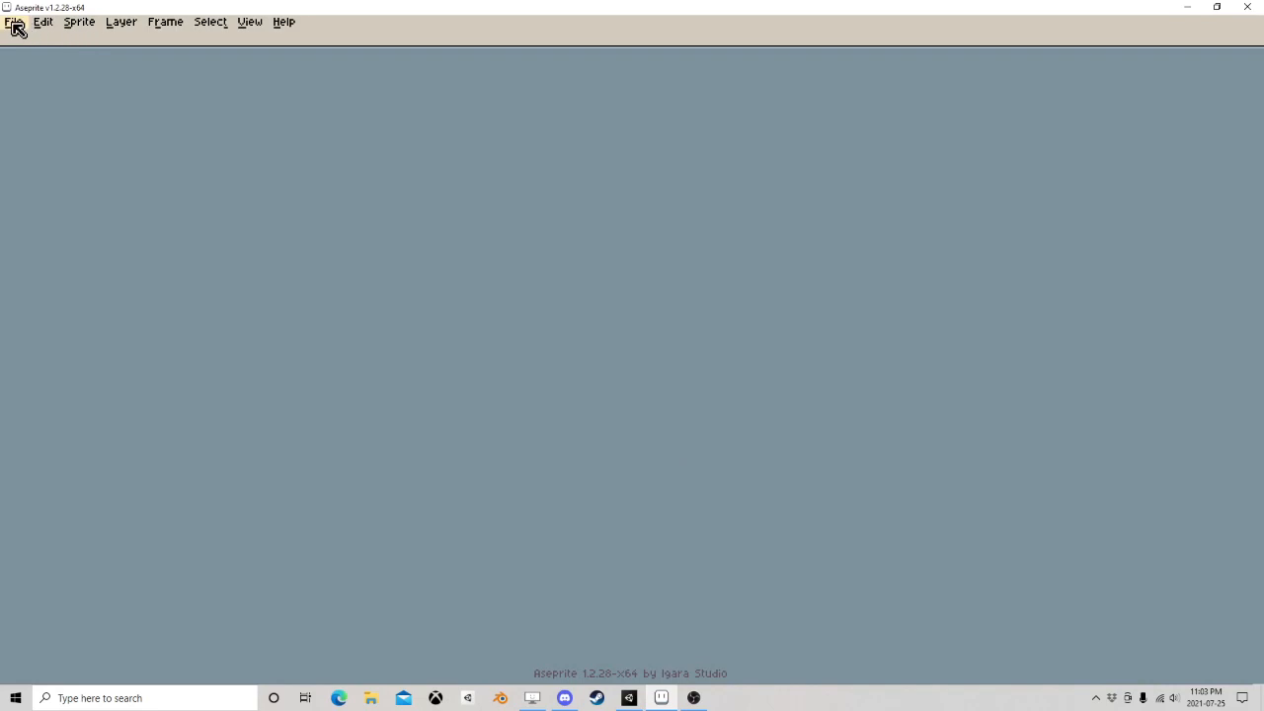
Create a new 64 × 64 px sprite in indexed color mode with a transparent background
click(11, 25)
click(21, 40)
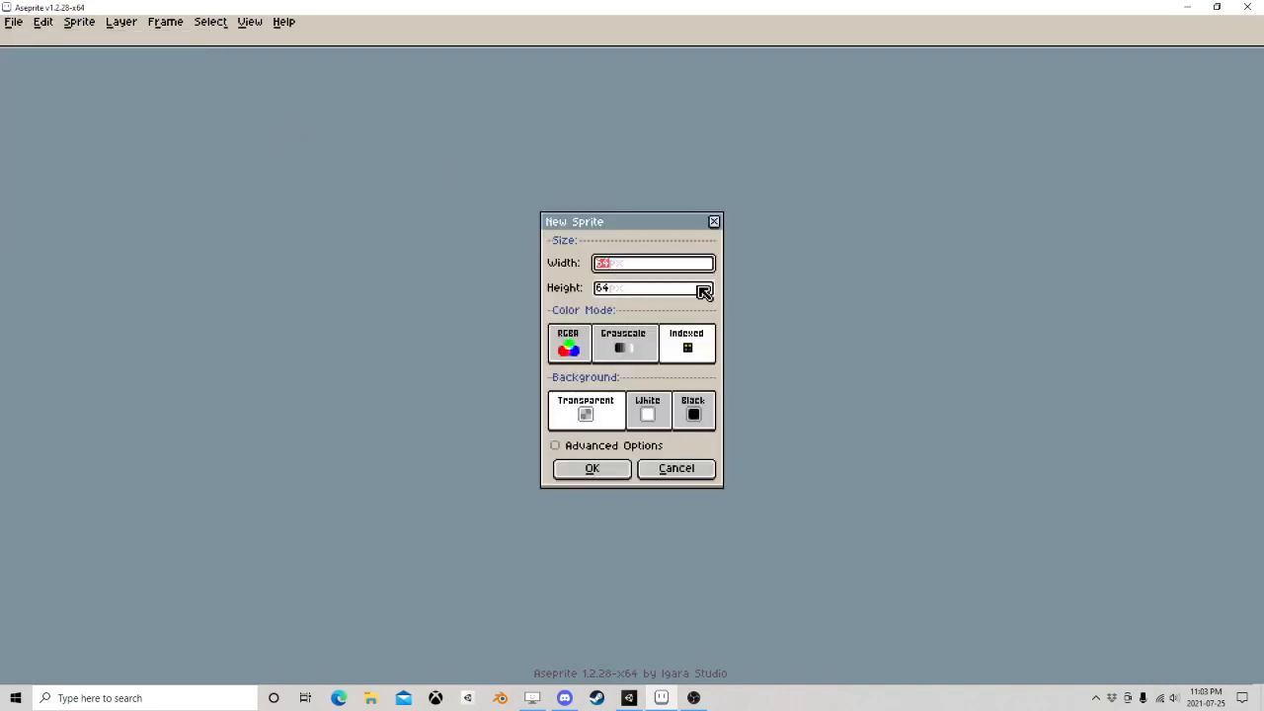
click(585, 470)
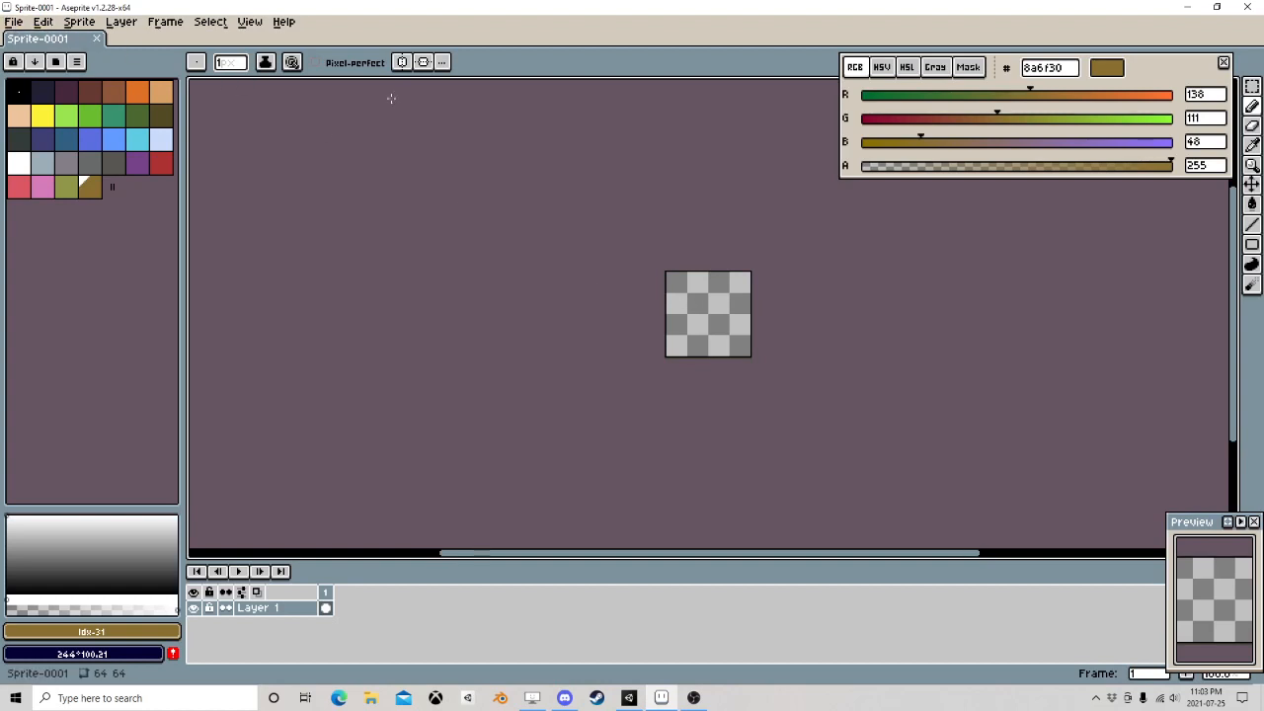
scroll(654, 278, up, 5)
middle_drag(822, 383, 453, 188)
scroll(476, 207, down, 1)
middle_drag(503, 223, 520, 260)
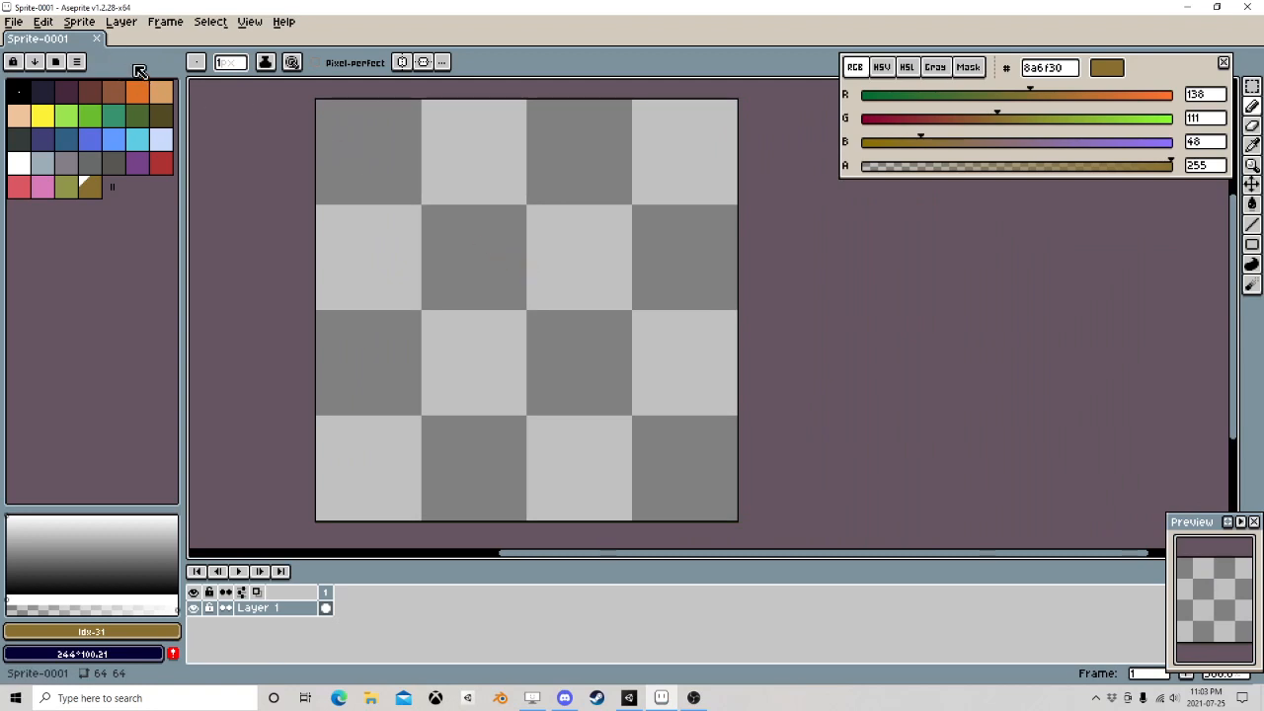
Paint the solid sole of a footprint, from heel to ball, in dark navy 222034 with a 5 px pencil brush
click(43, 92)
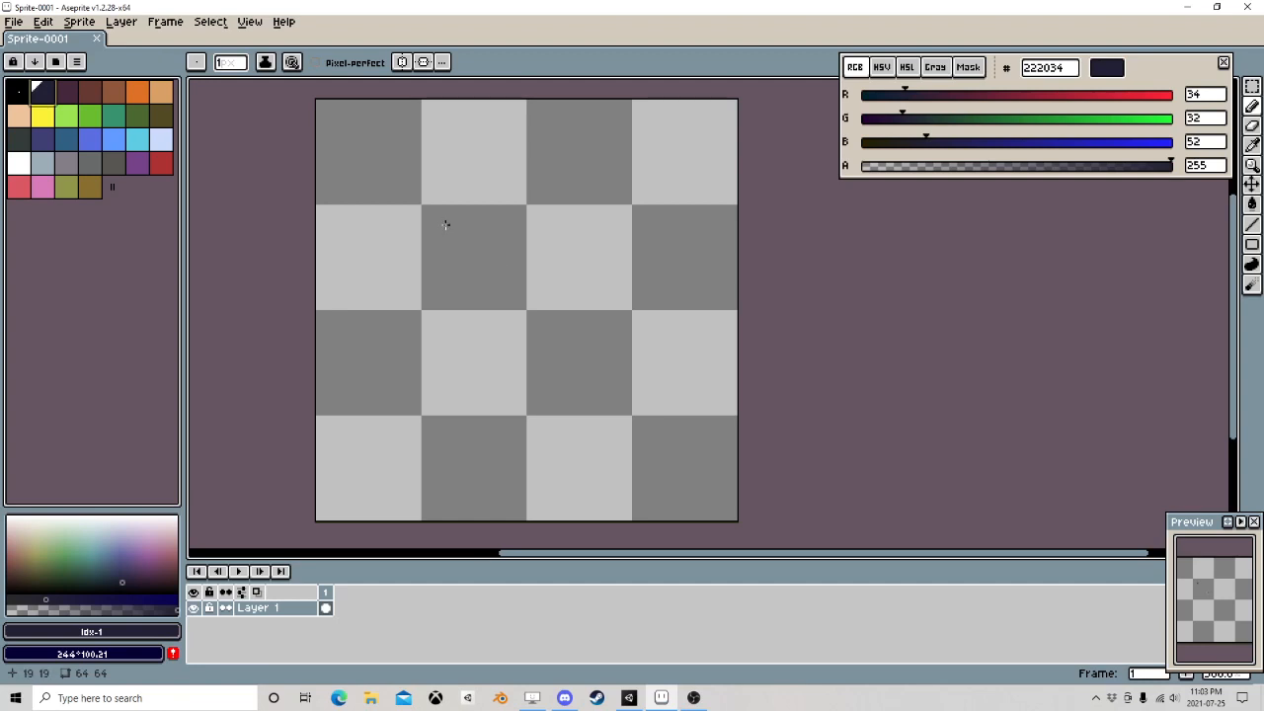
click(229, 63)
click(224, 84)
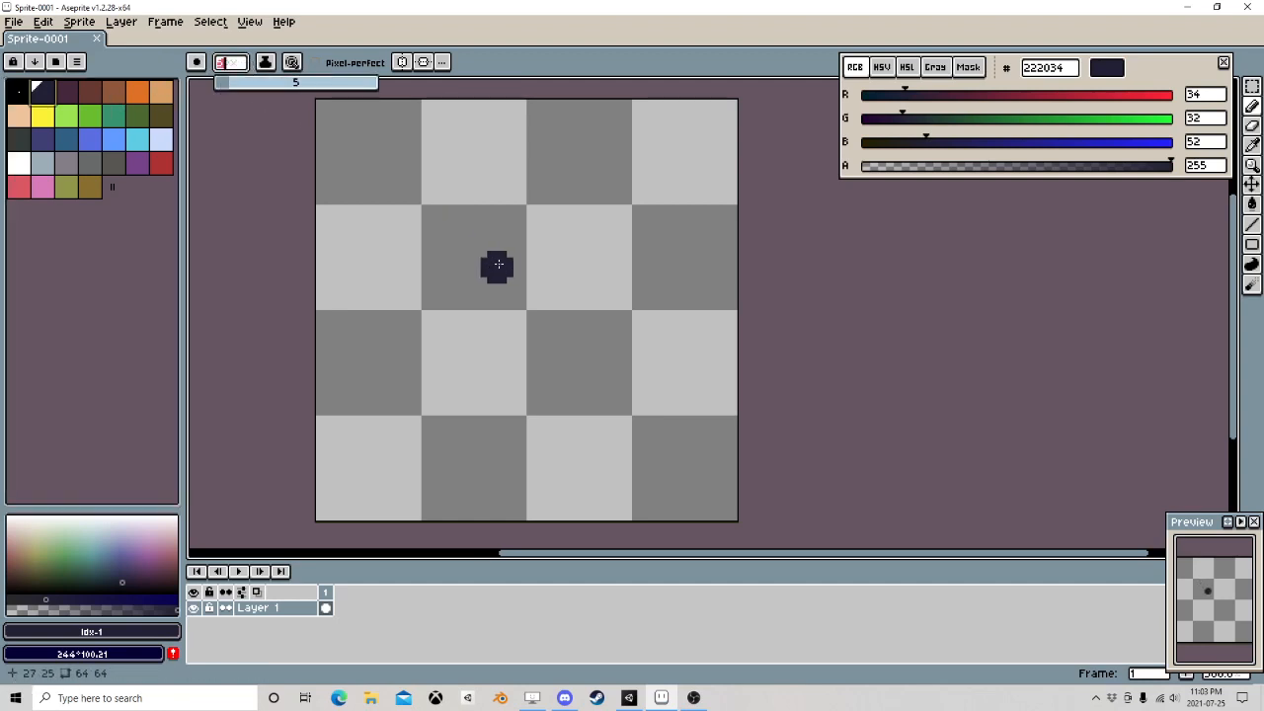
click(523, 443)
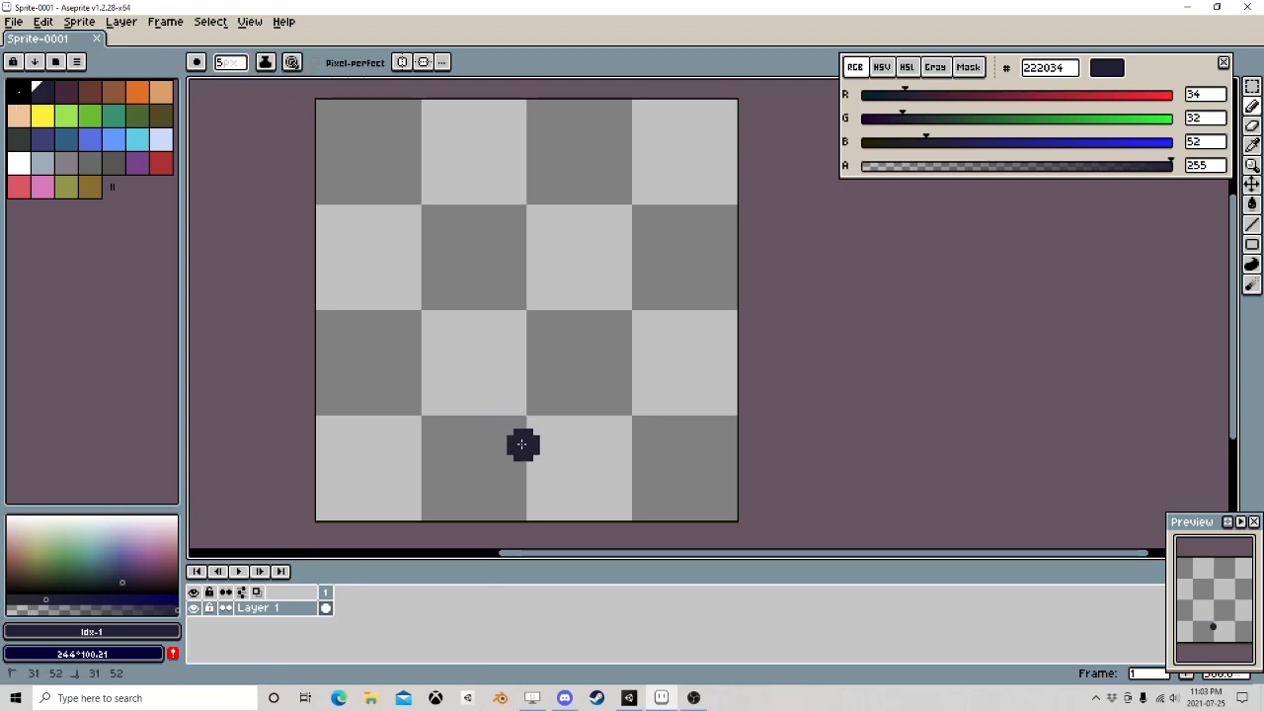
mouse_move(521, 443)
mouse_down()
mouse_move(531, 449)
mouse_move(521, 445)
mouse_move(553, 420)
mouse_move(502, 434)
mouse_move(490, 301)
mouse_move(565, 225)
mouse_move(529, 246)
mouse_up()
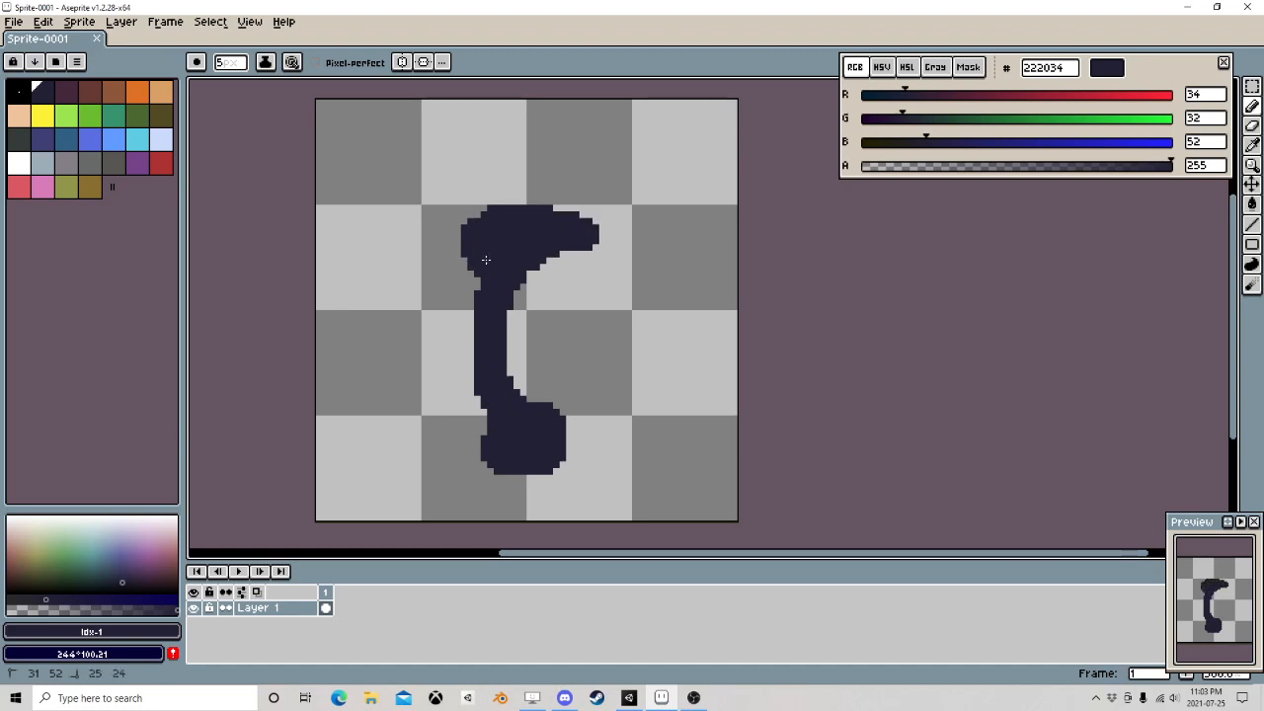
mouse_move(494, 285)
mouse_down()
mouse_move(511, 364)
mouse_move(542, 402)
mouse_up()
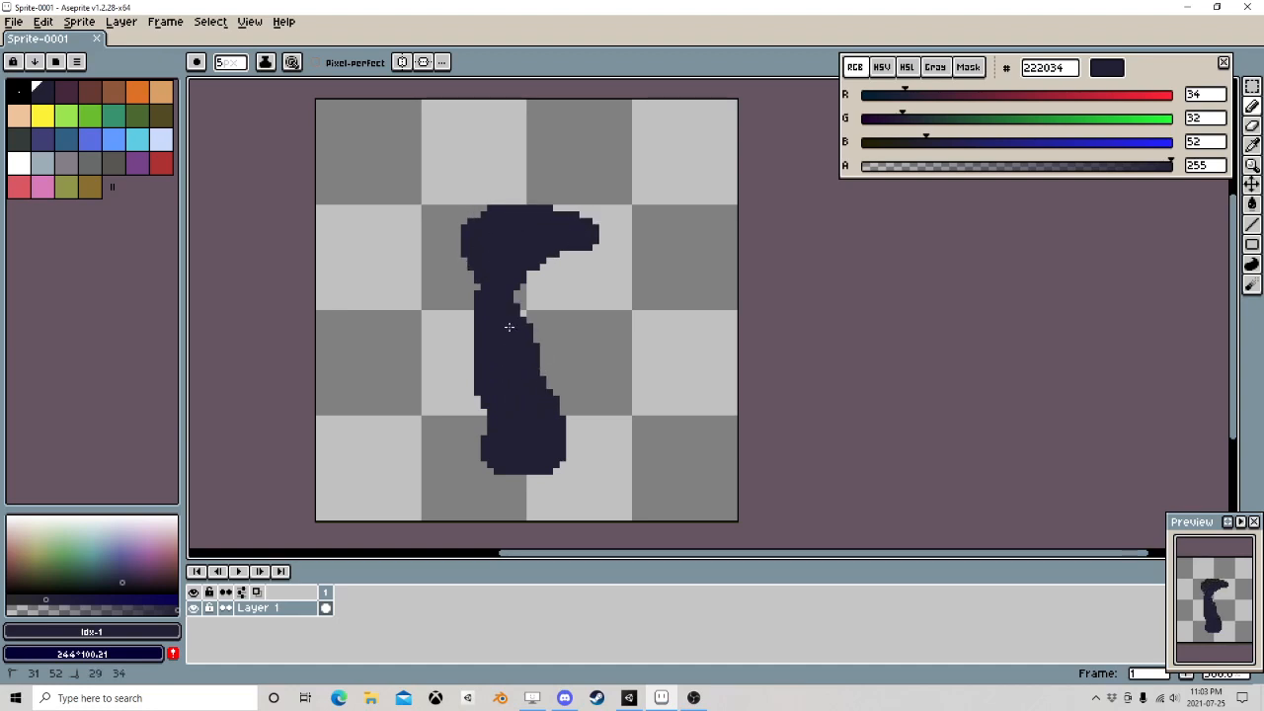
mouse_move(538, 260)
mouse_down()
mouse_move(543, 326)
mouse_move(568, 248)
mouse_up()
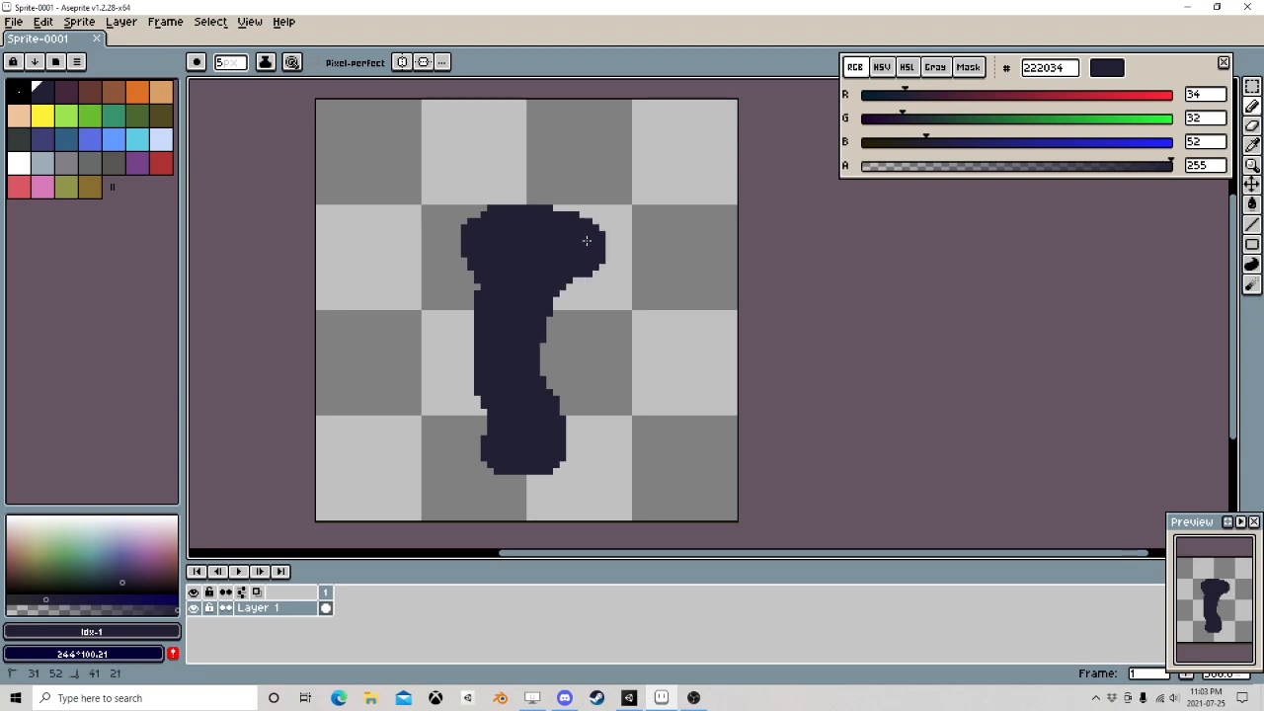
Set the pencil brush to 2 px and paint five toes above the sole, with the big toe at the right end
click(243, 70)
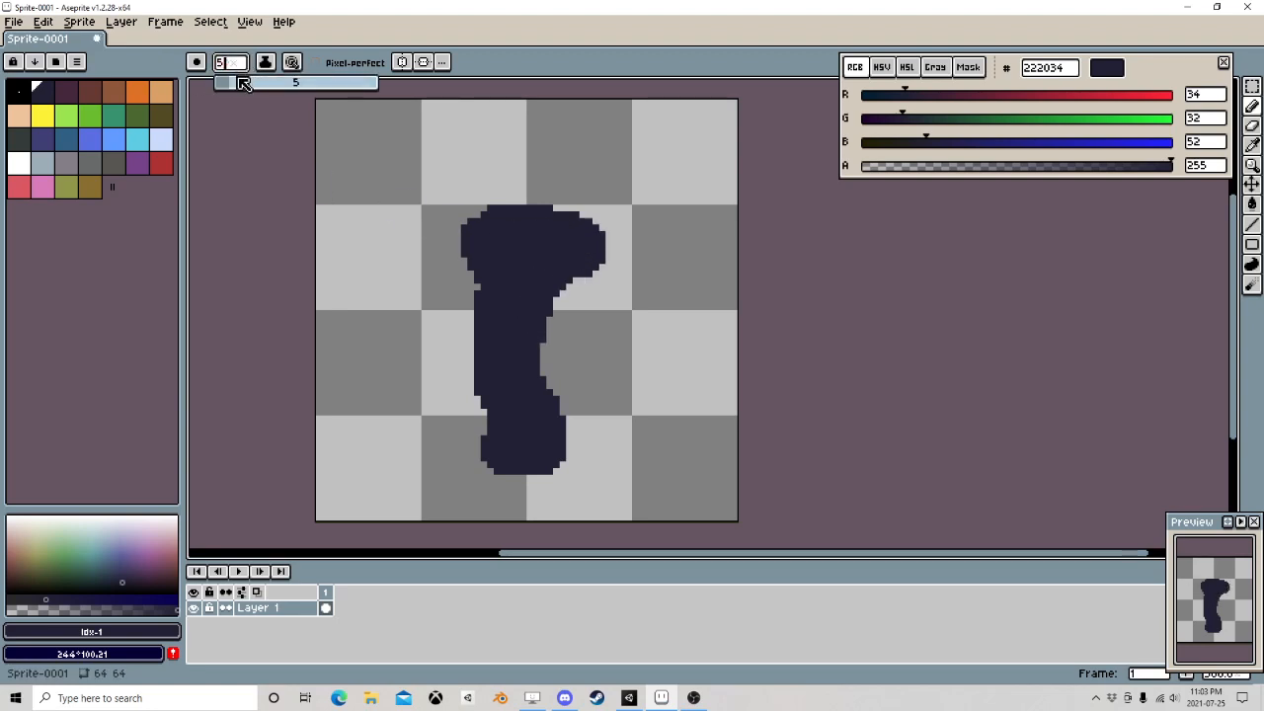
drag(231, 85, 219, 87)
click(221, 85)
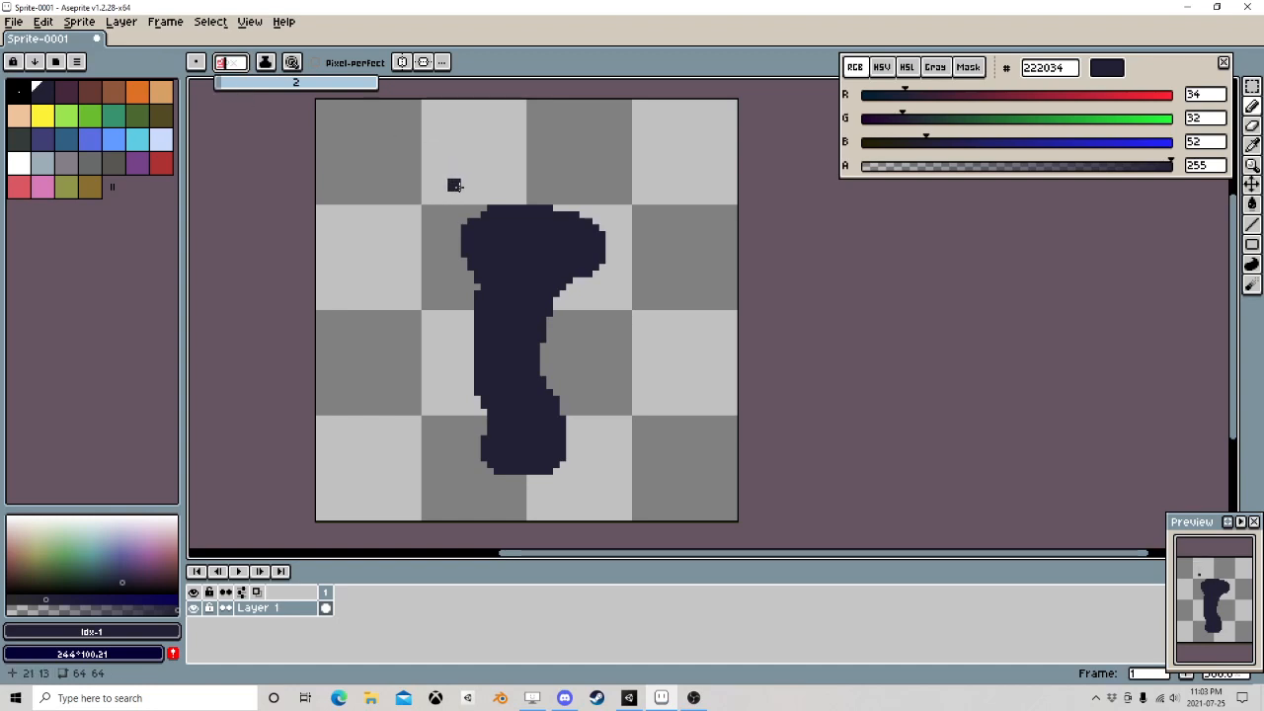
mouse_move(468, 187)
mouse_down()
mouse_move(513, 171)
mouse_move(592, 186)
mouse_up()
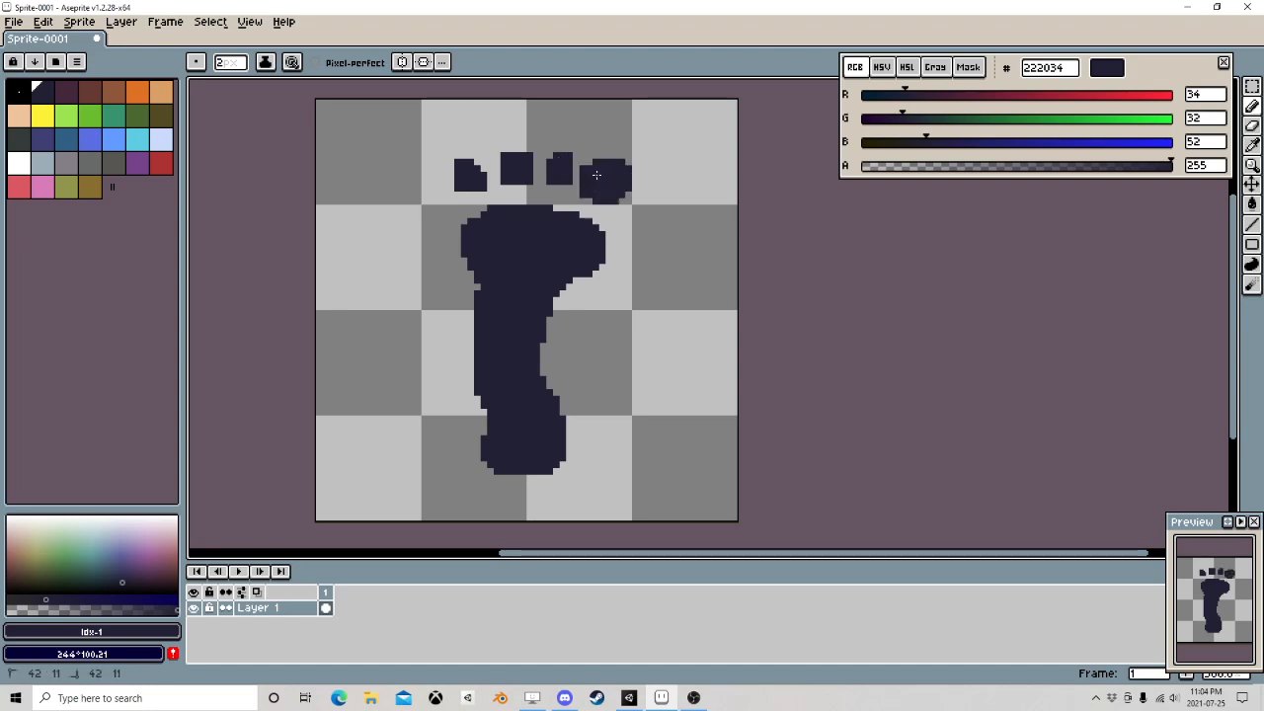
click(448, 192)
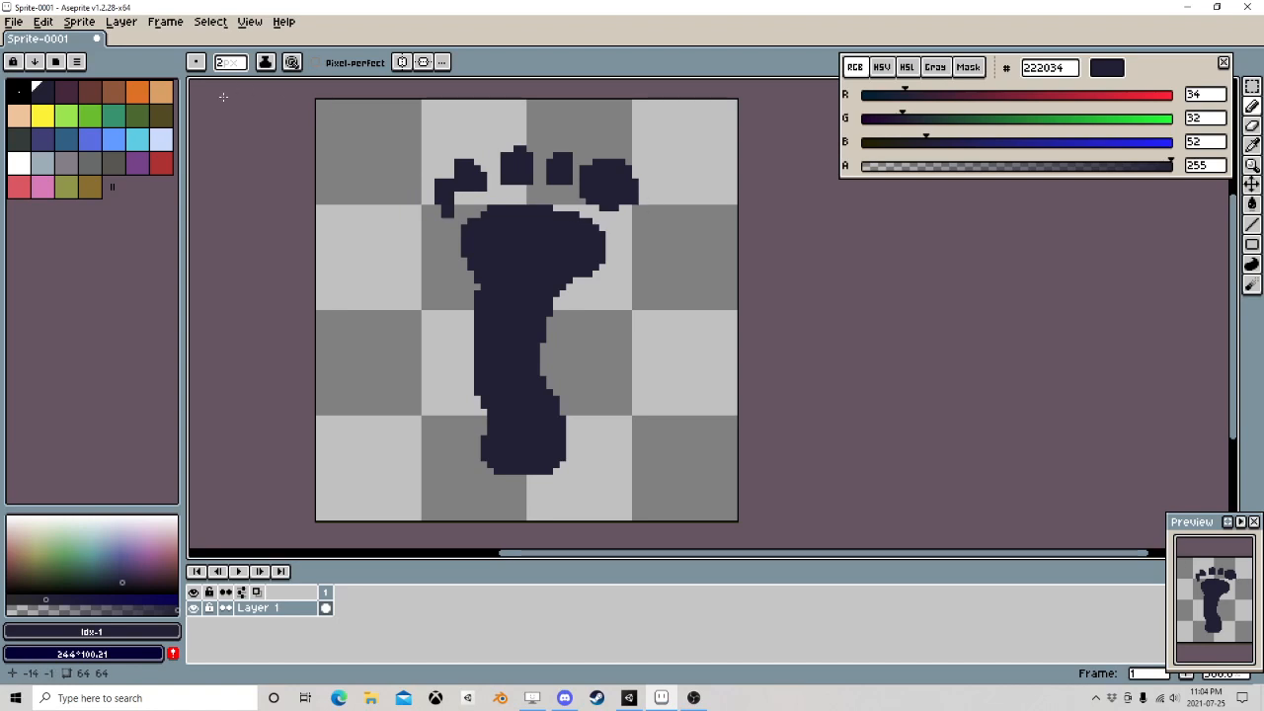
Erase pixels to separate and trim the two smallest toes, and touch up the second smallest toe with the pencil
key(e)
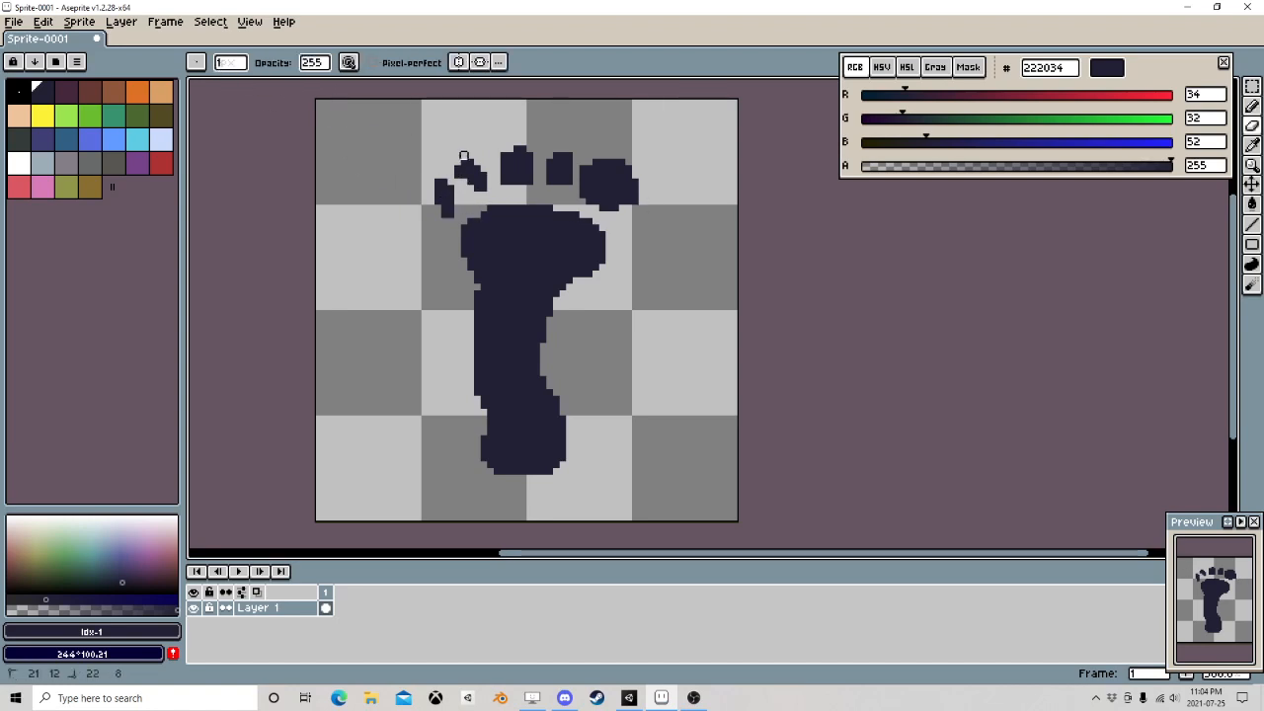
click(456, 215)
key(b)
drag(472, 168, 469, 171)
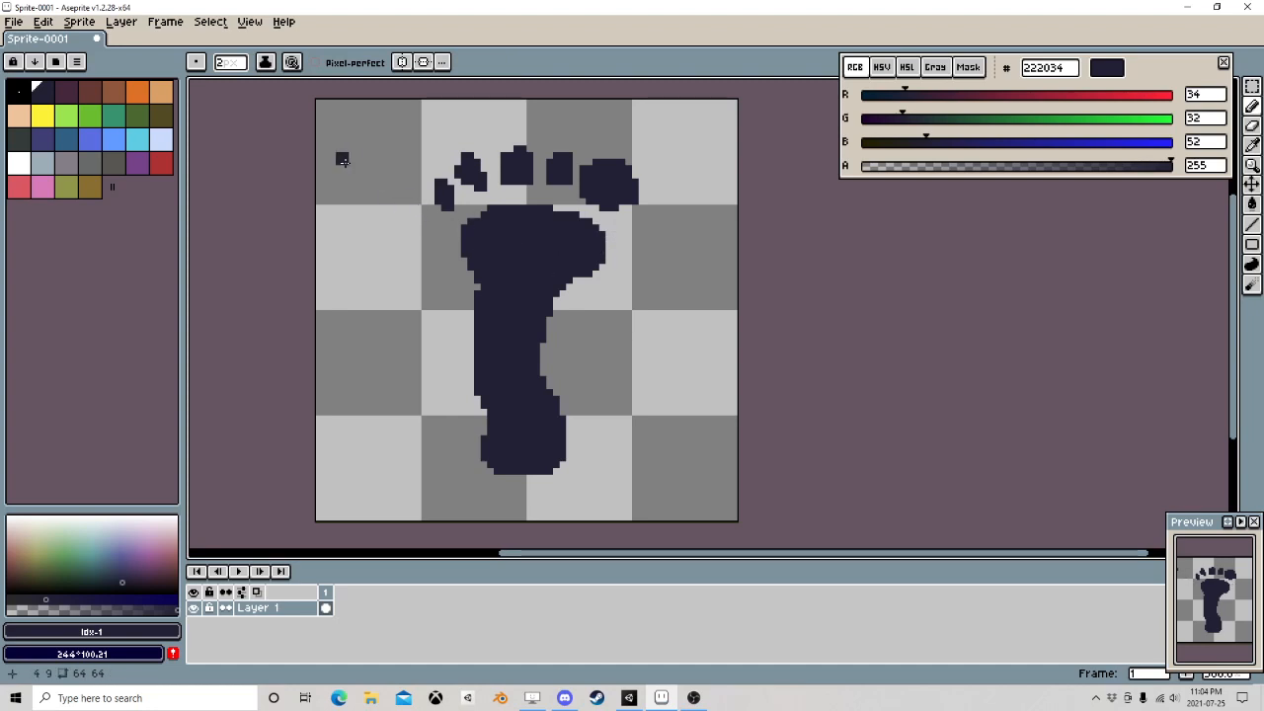
Copy the whole footprint using a rectangular selection of about 46 × 56 px and create a new 64 × 64 px sprite
key(shift+q)
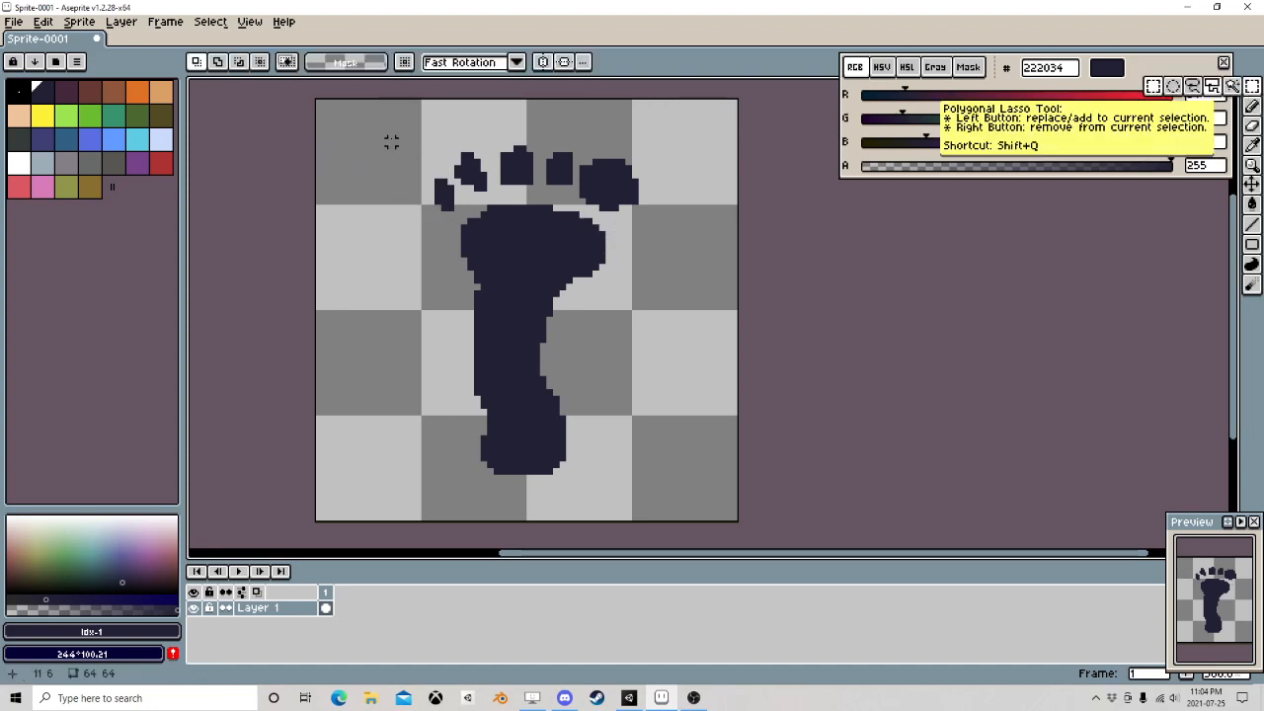
drag(378, 122, 688, 497)
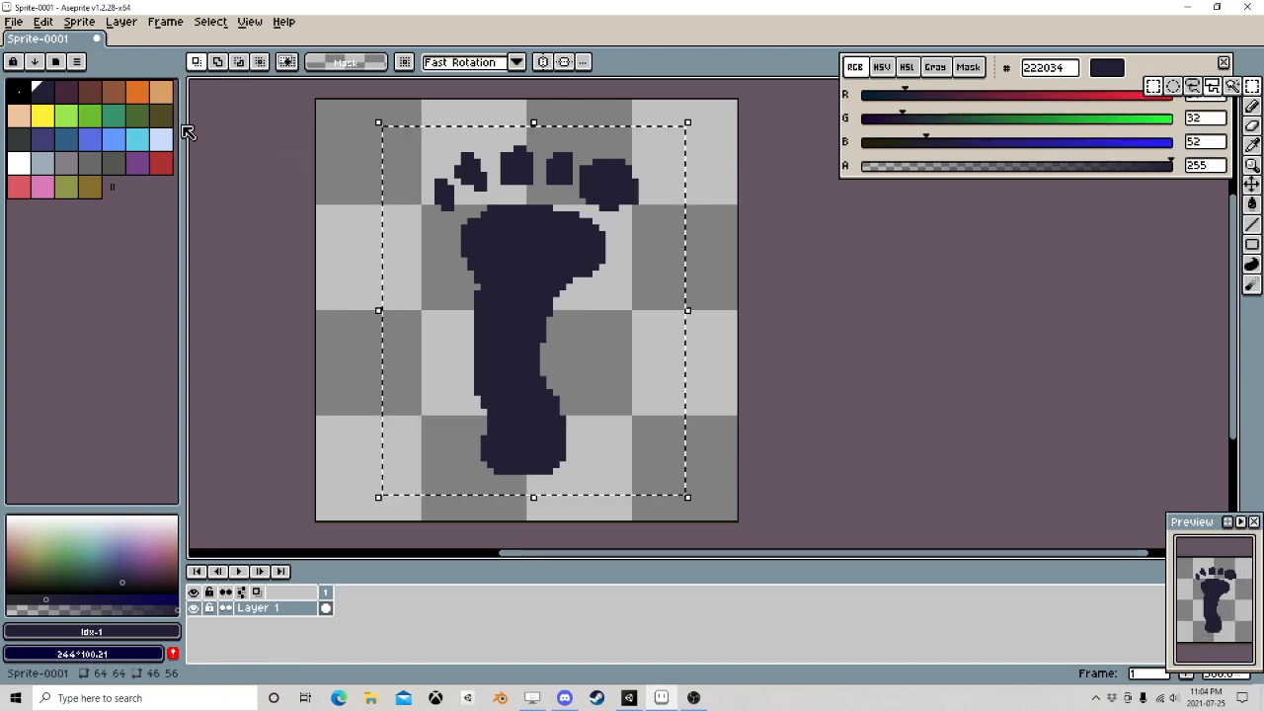
click(14, 21)
click(40, 42)
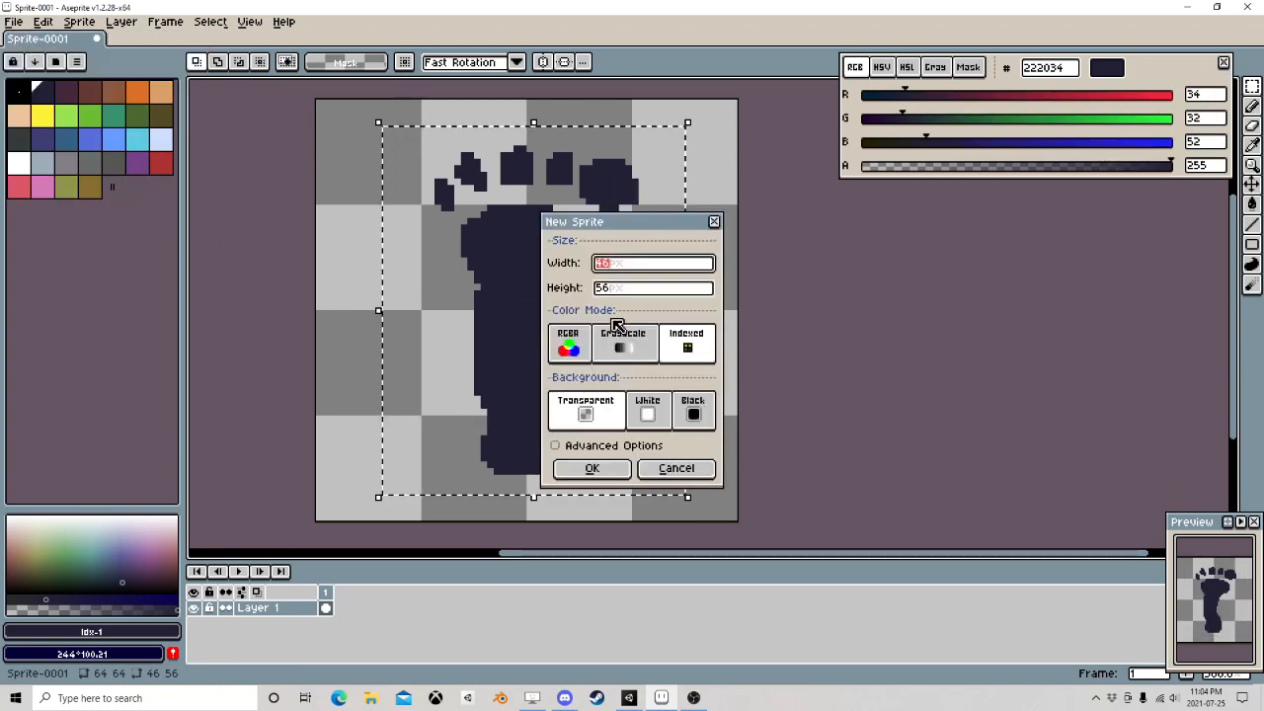
text(664)
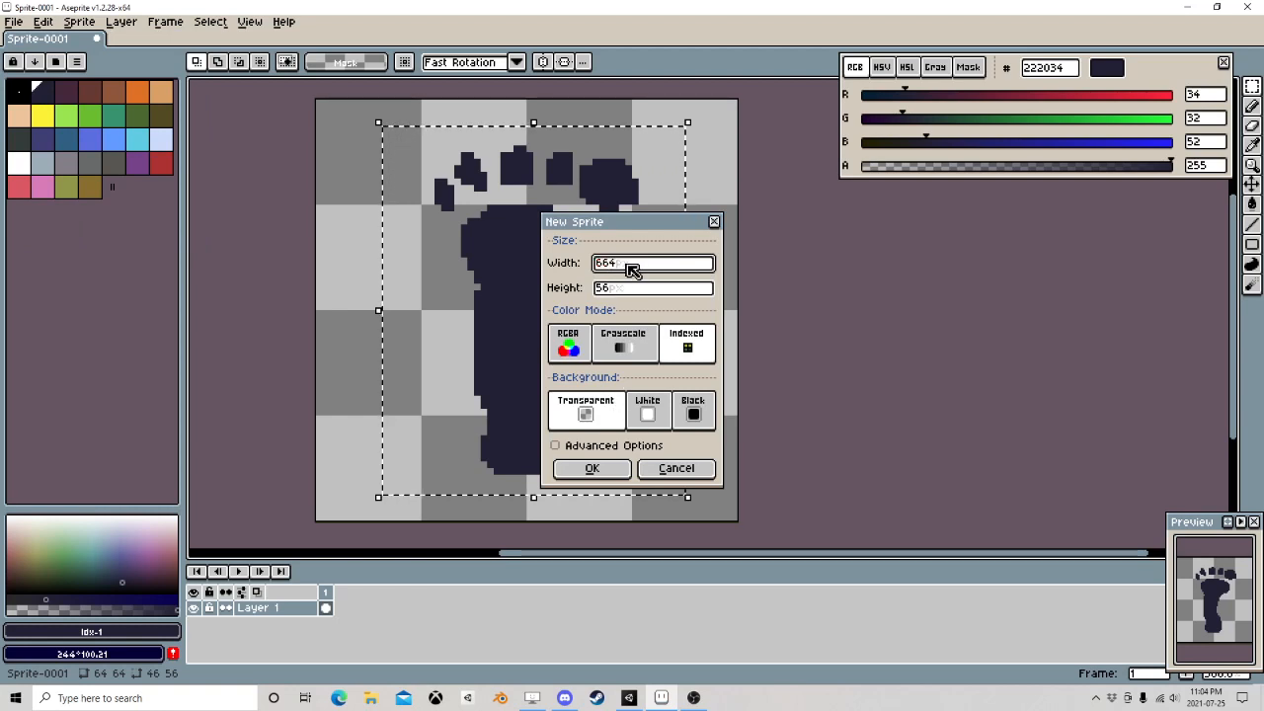
text(64)
drag(624, 265, 560, 287)
text(64)
key(Return)
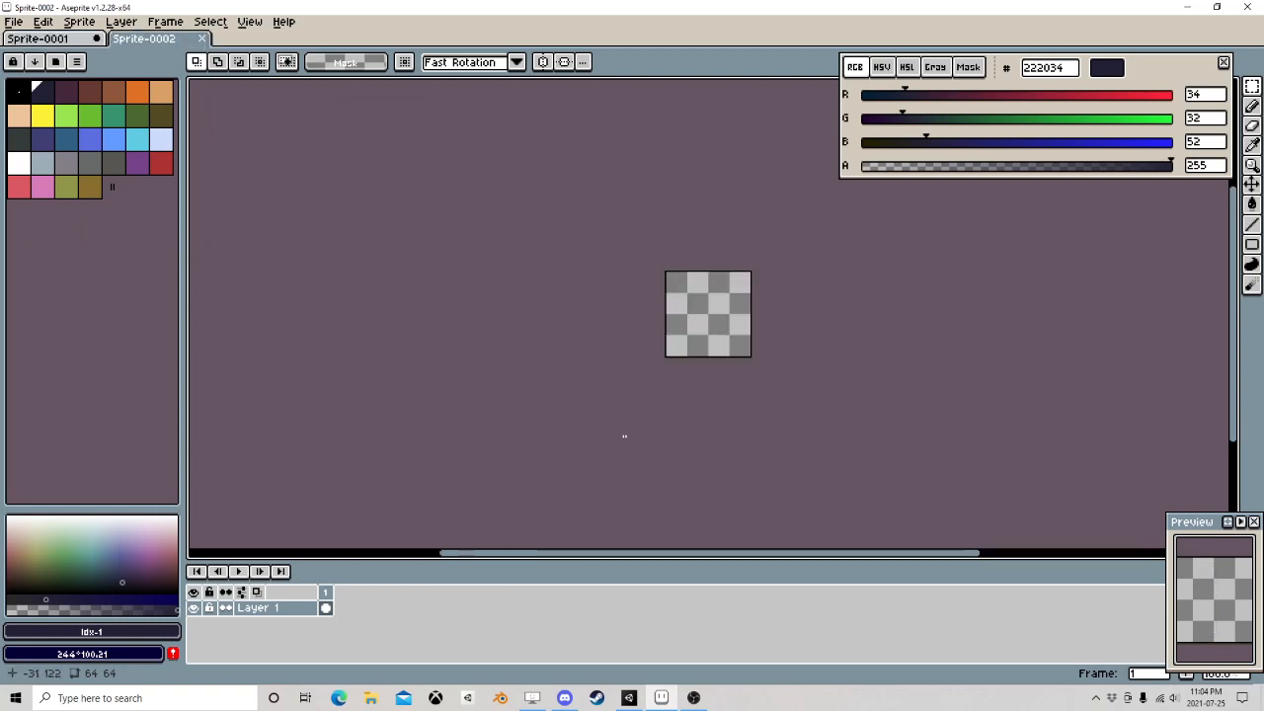
Paste the footprint into the new sprite, flip it horizontally and deselect it
scroll(704, 308, up, 6)
key(ctrl+v)
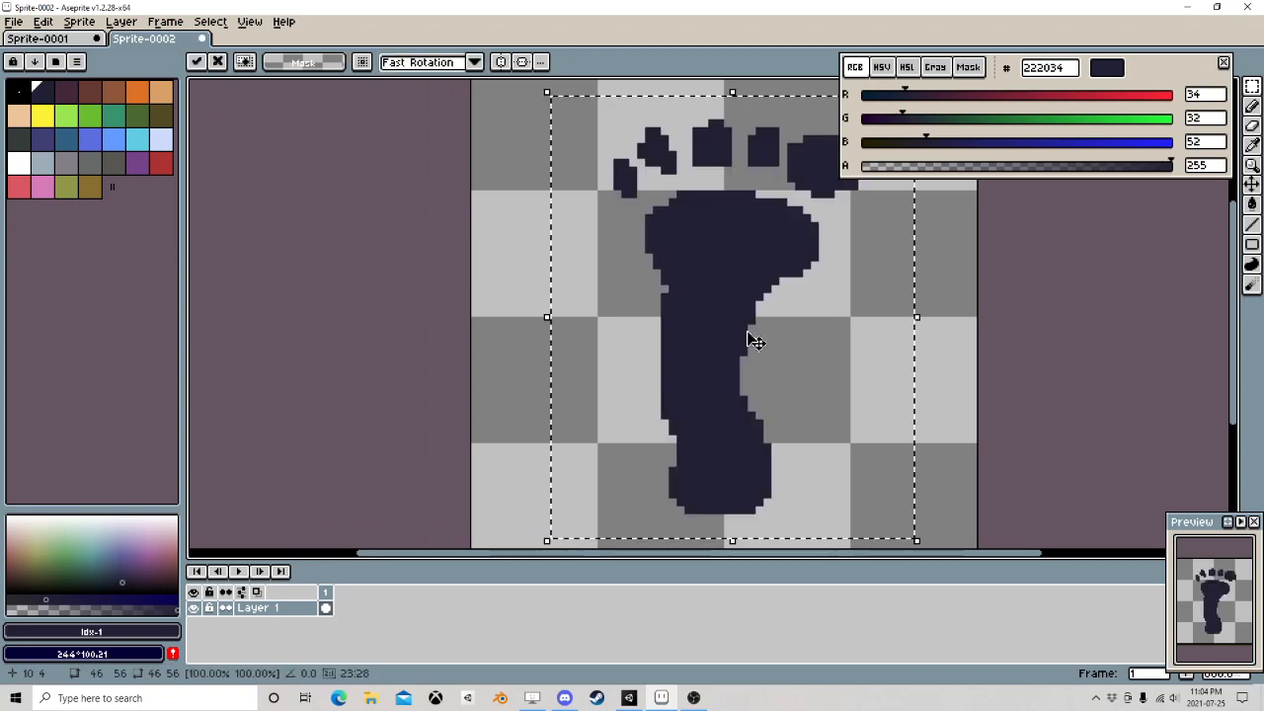
click(14, 21)
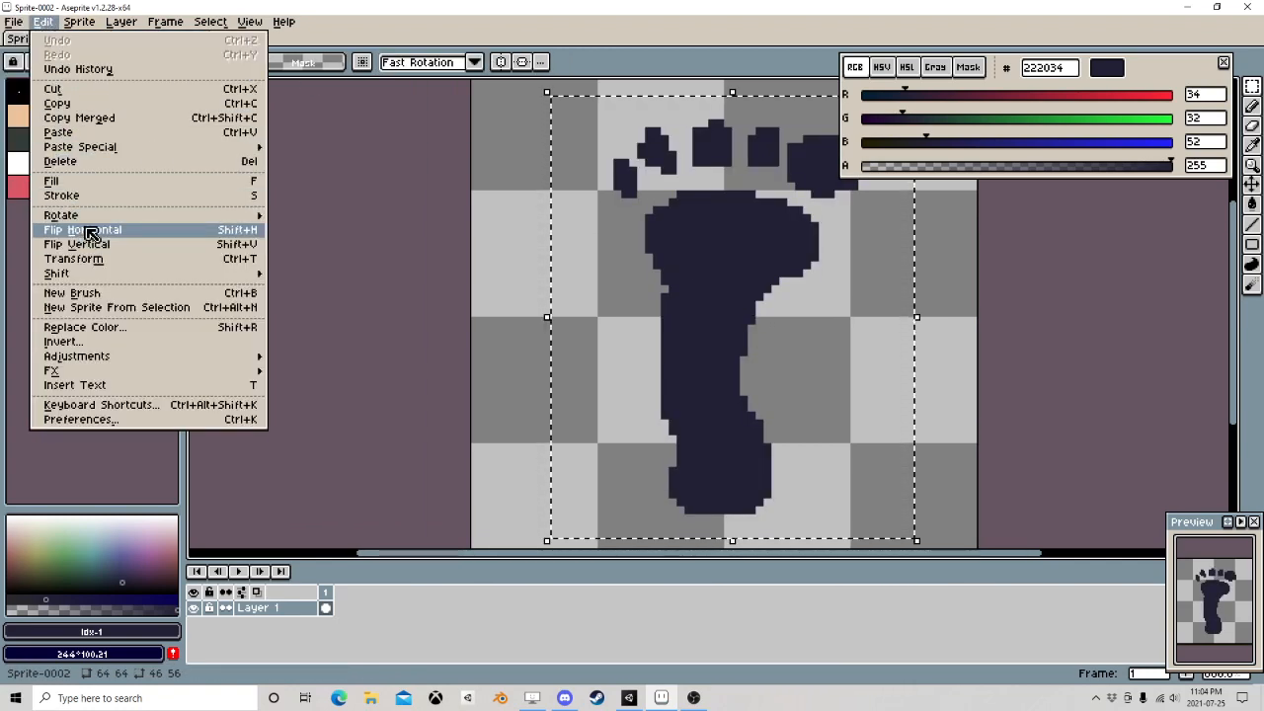
click(91, 232)
scroll(711, 257, down, 2)
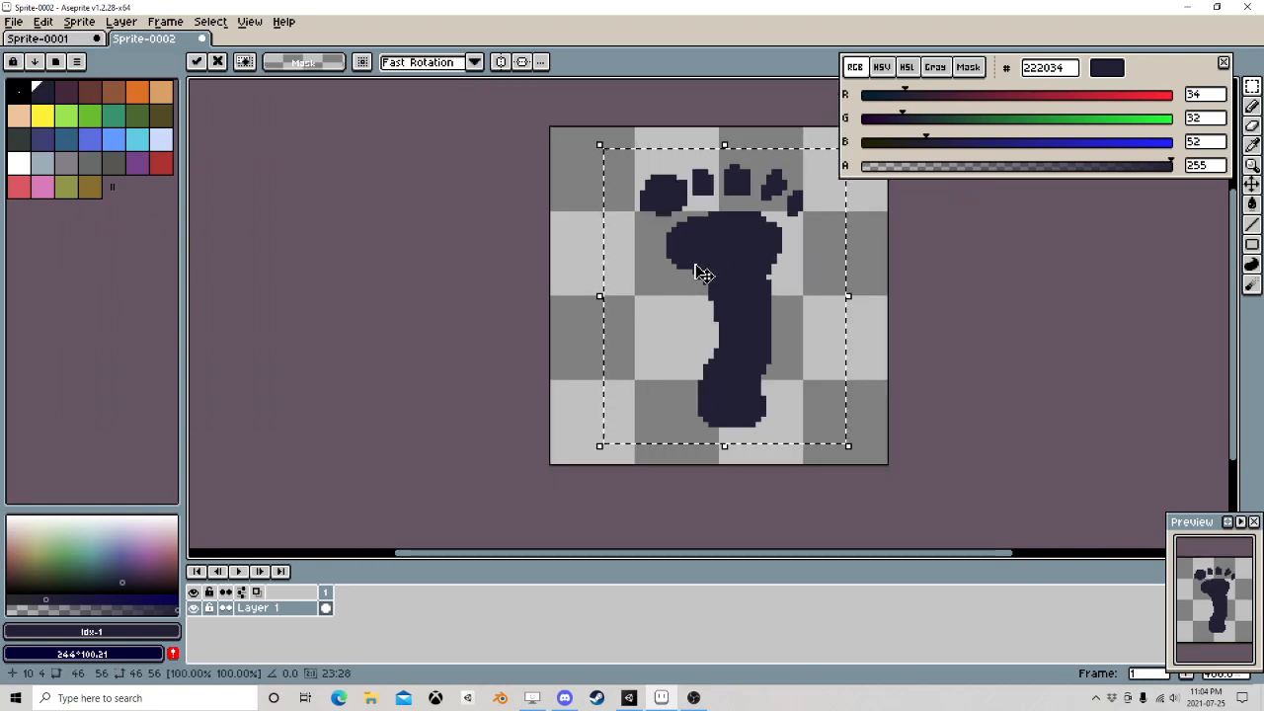
click(906, 281)
Create a 128 × 64 px indexed, transparent sprite and paste the original footprint into its left half
click(38, 39)
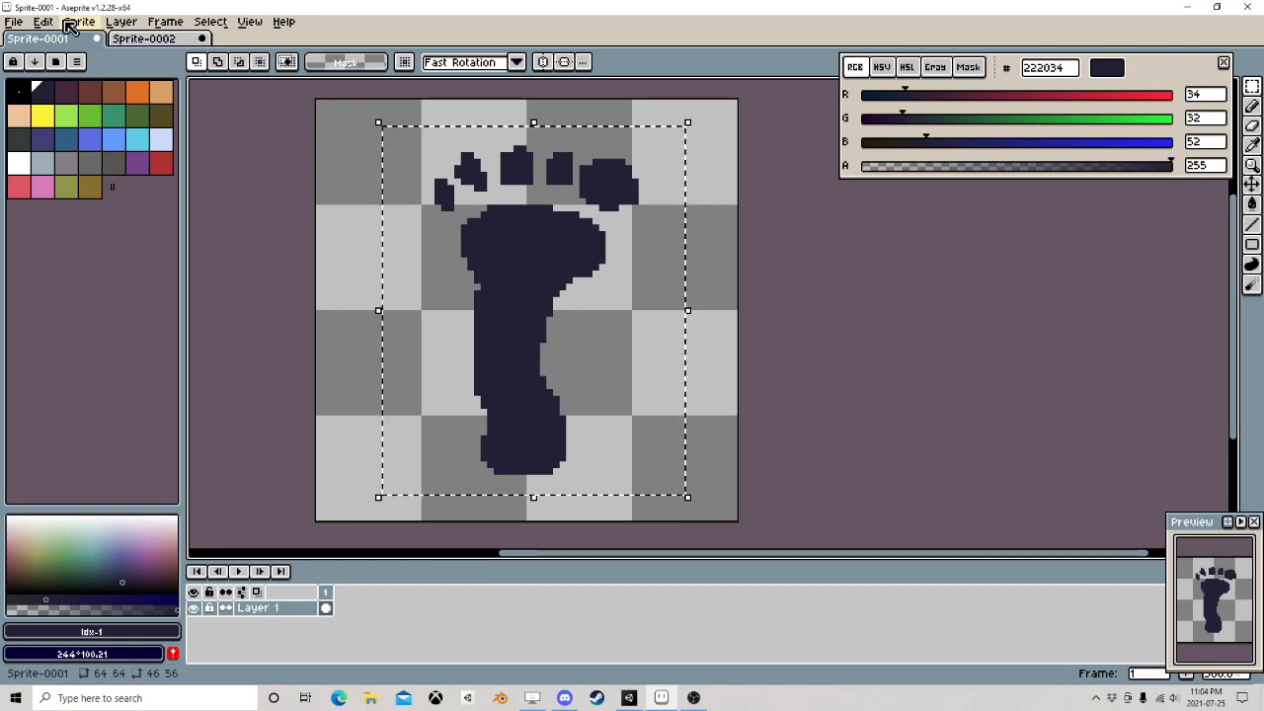
click(18, 22)
click(29, 41)
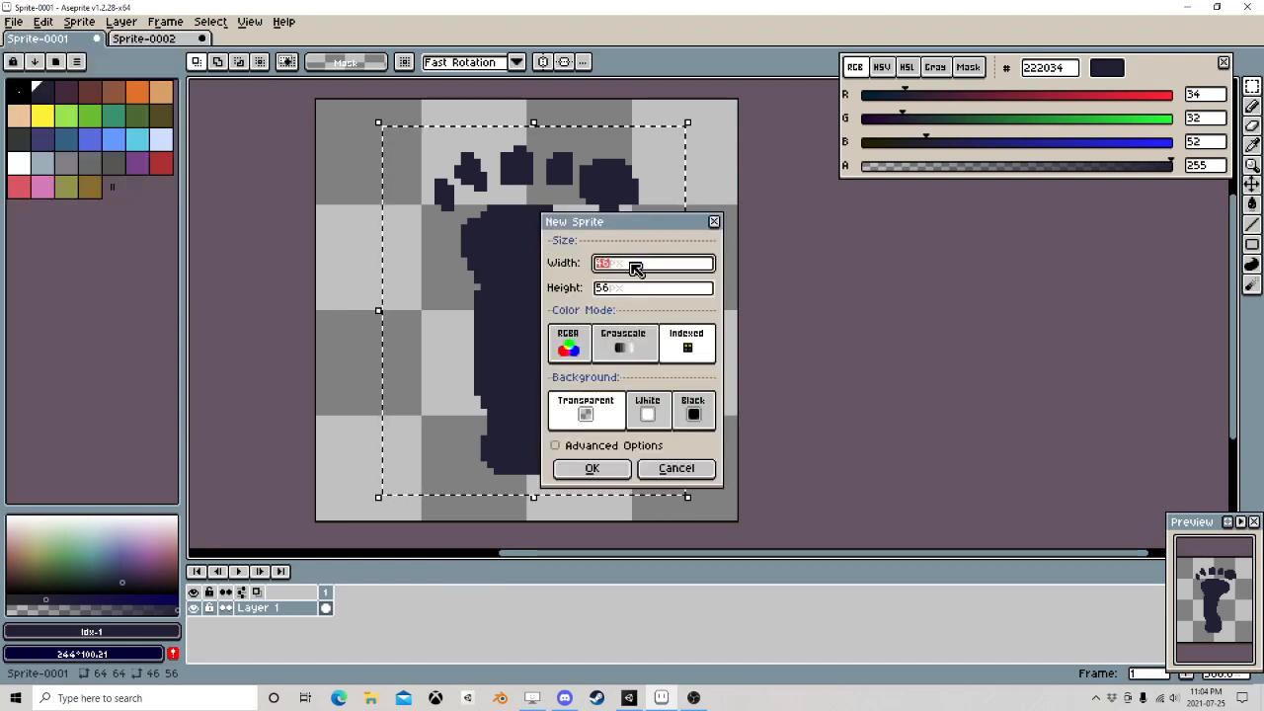
text(128)
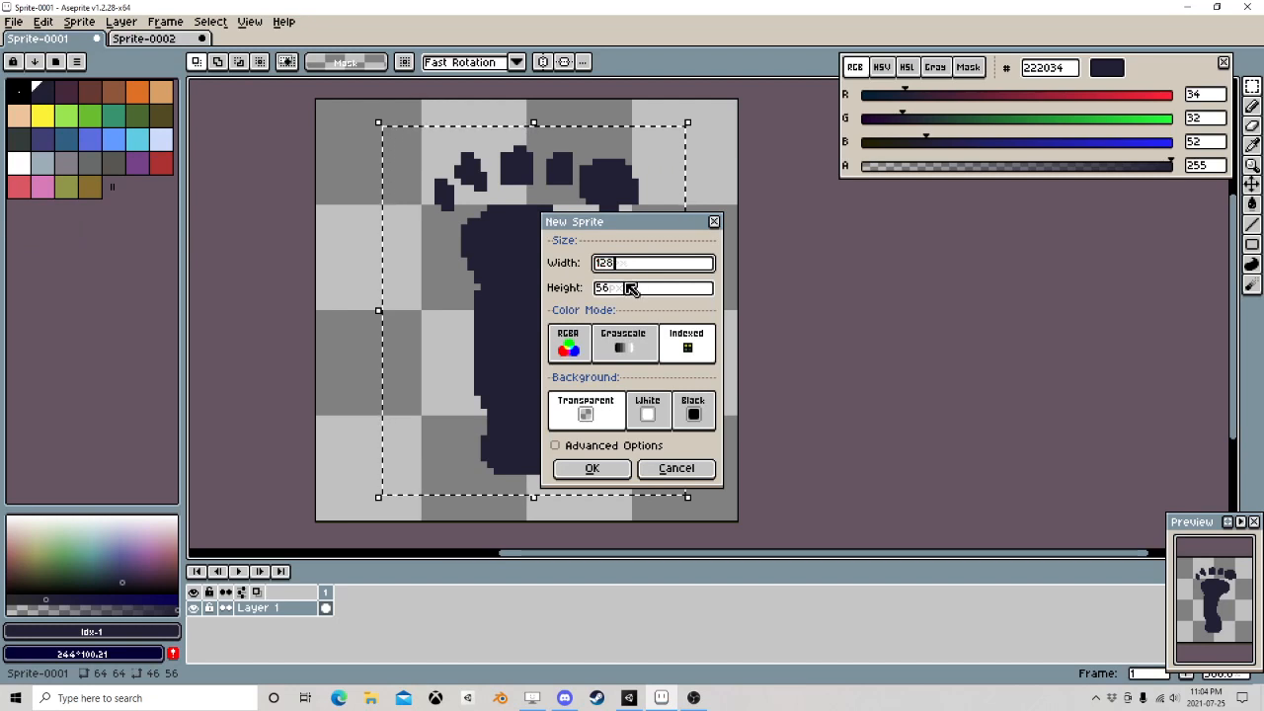
click(570, 287)
text(64)
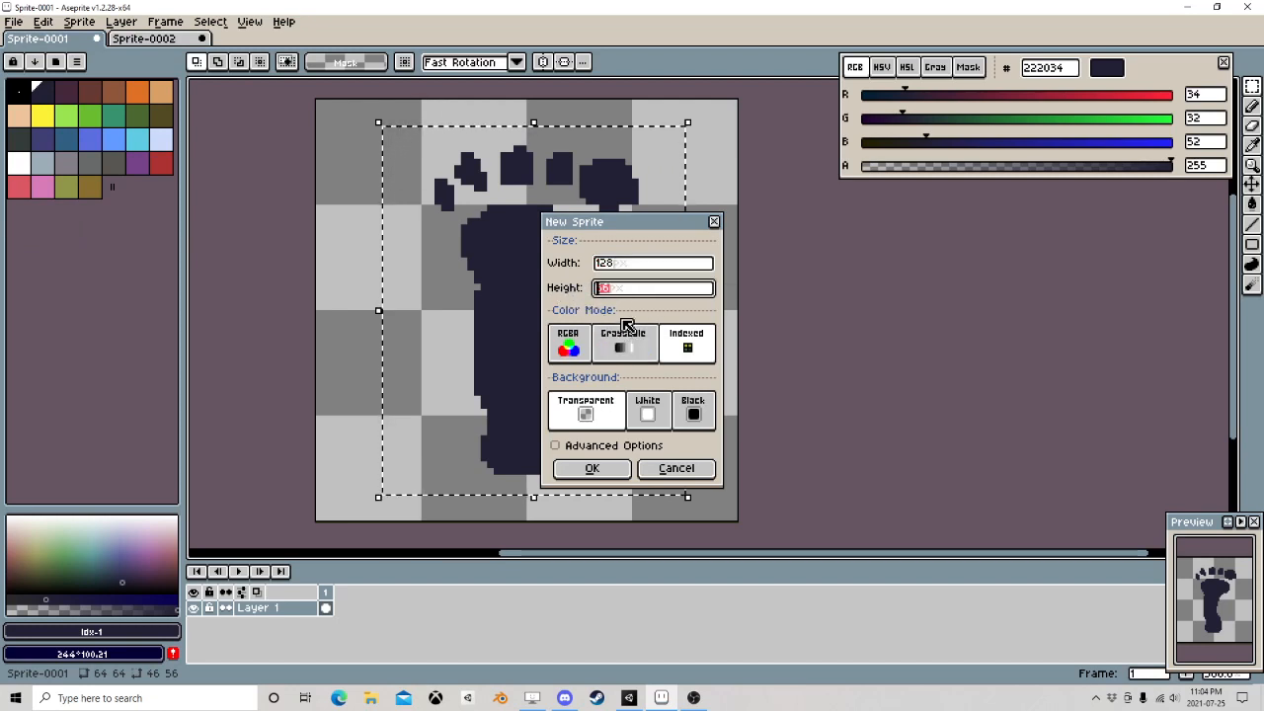
click(663, 335)
click(592, 468)
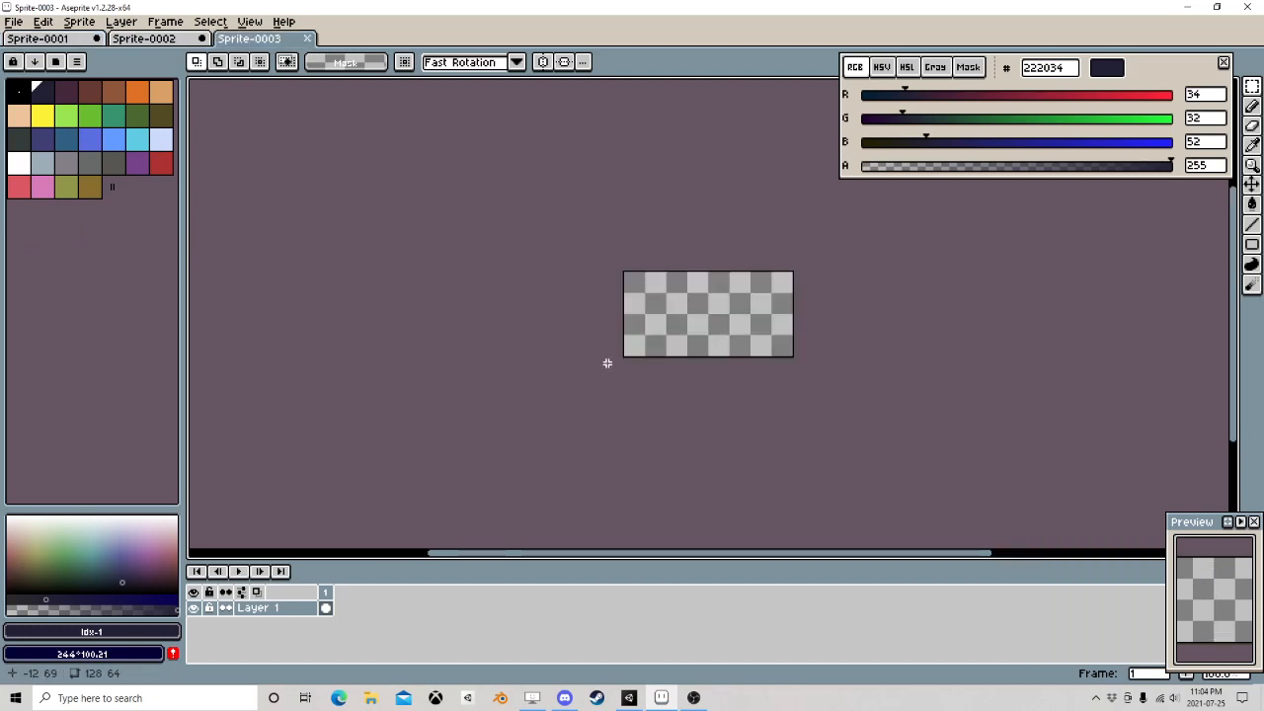
key(ctrl+v)
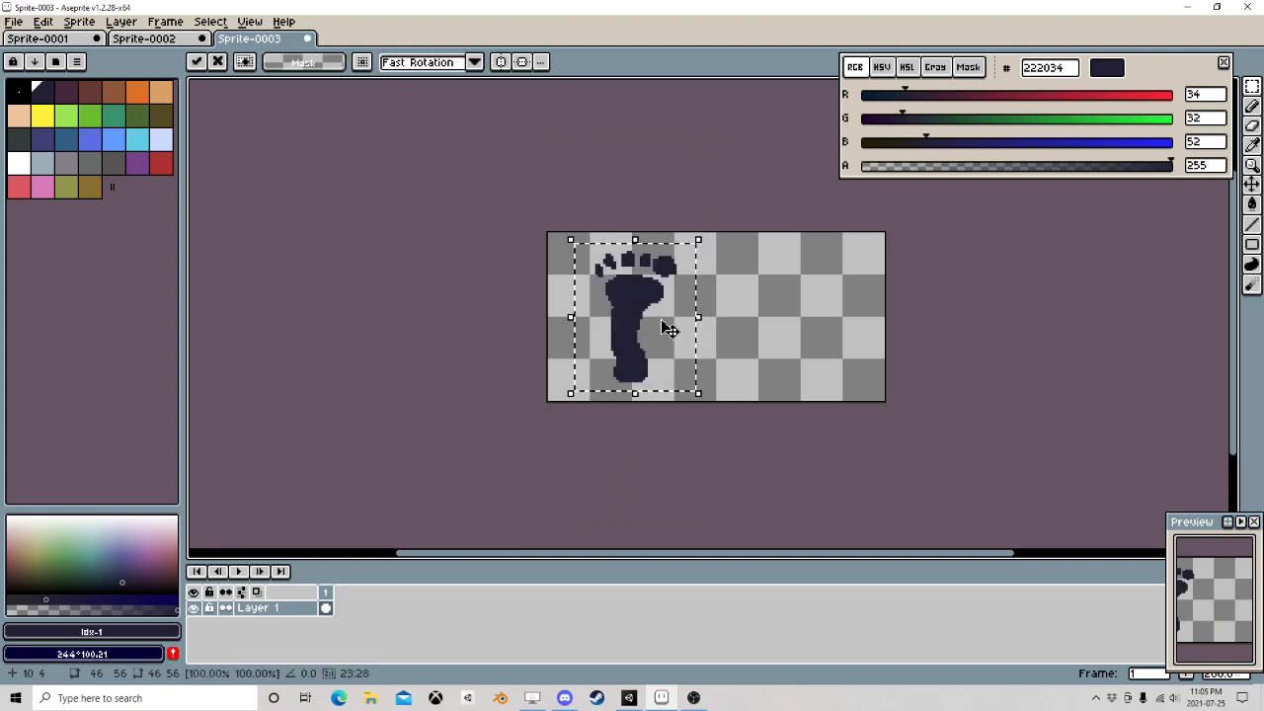
Copy the mirrored footprint from Sprite-0002 and place it in the right half of the 128 × 64 px sprite
click(143, 38)
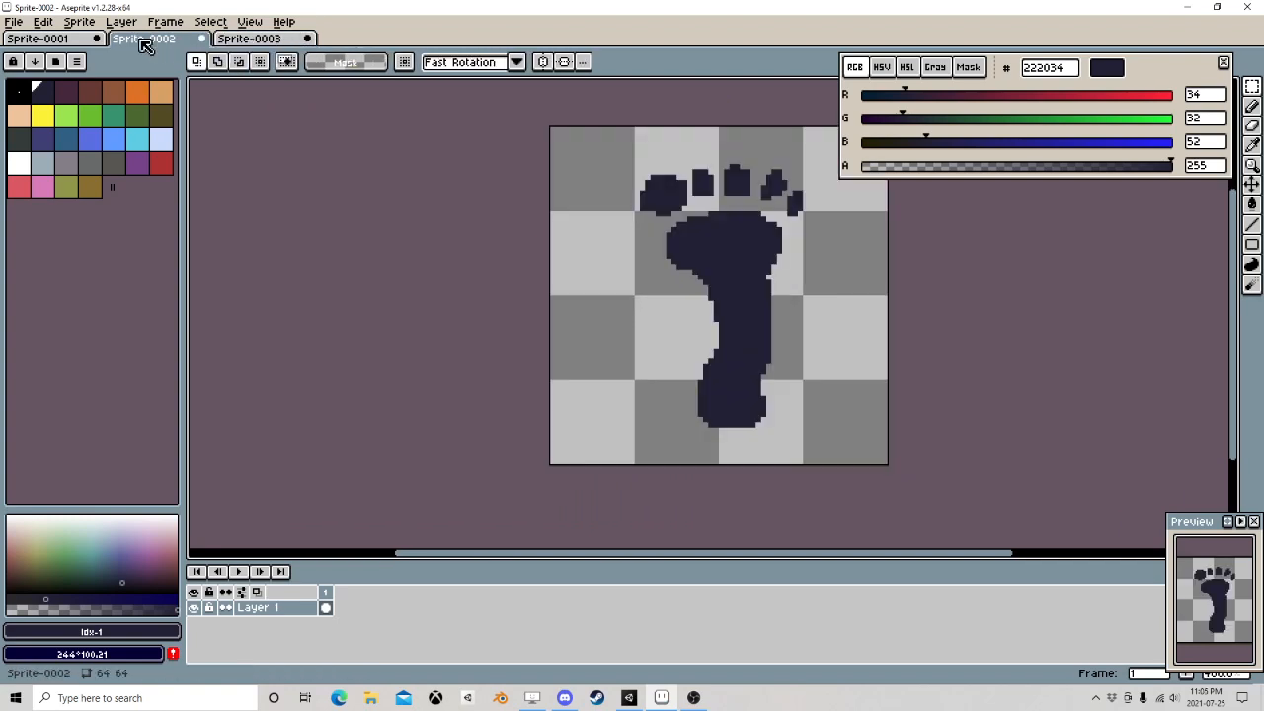
drag(859, 446, 589, 146)
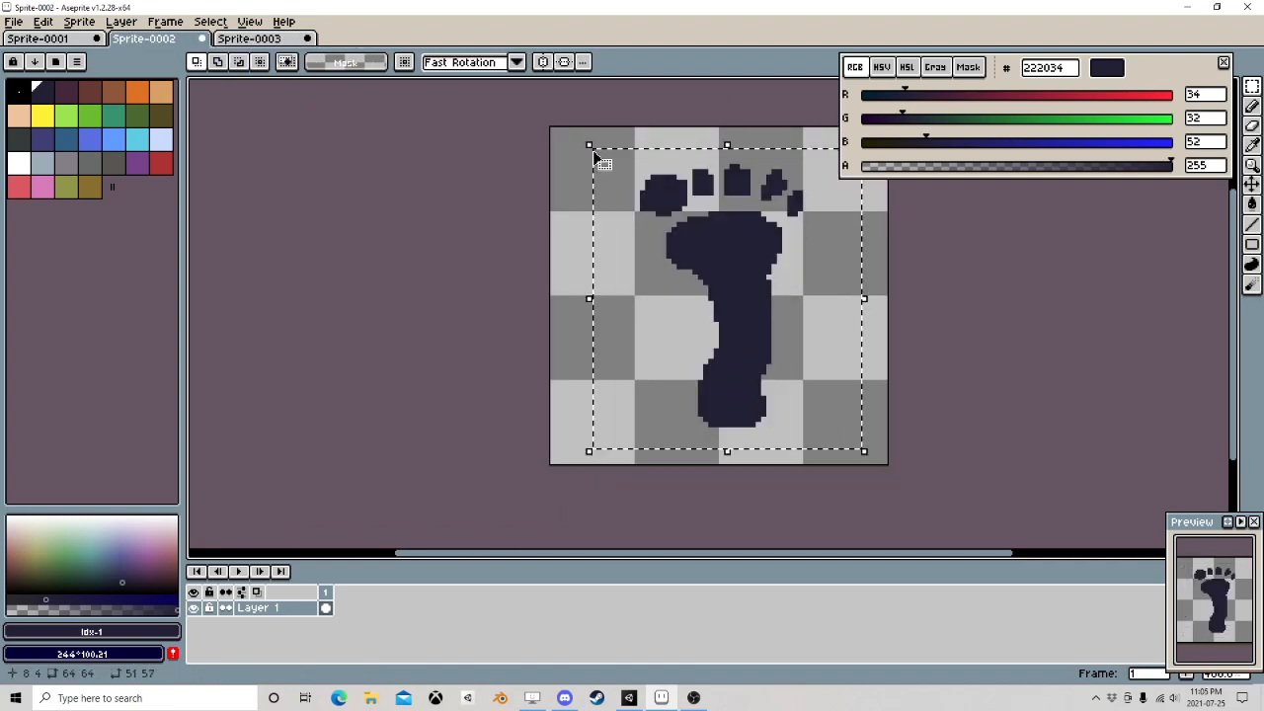
click(253, 39)
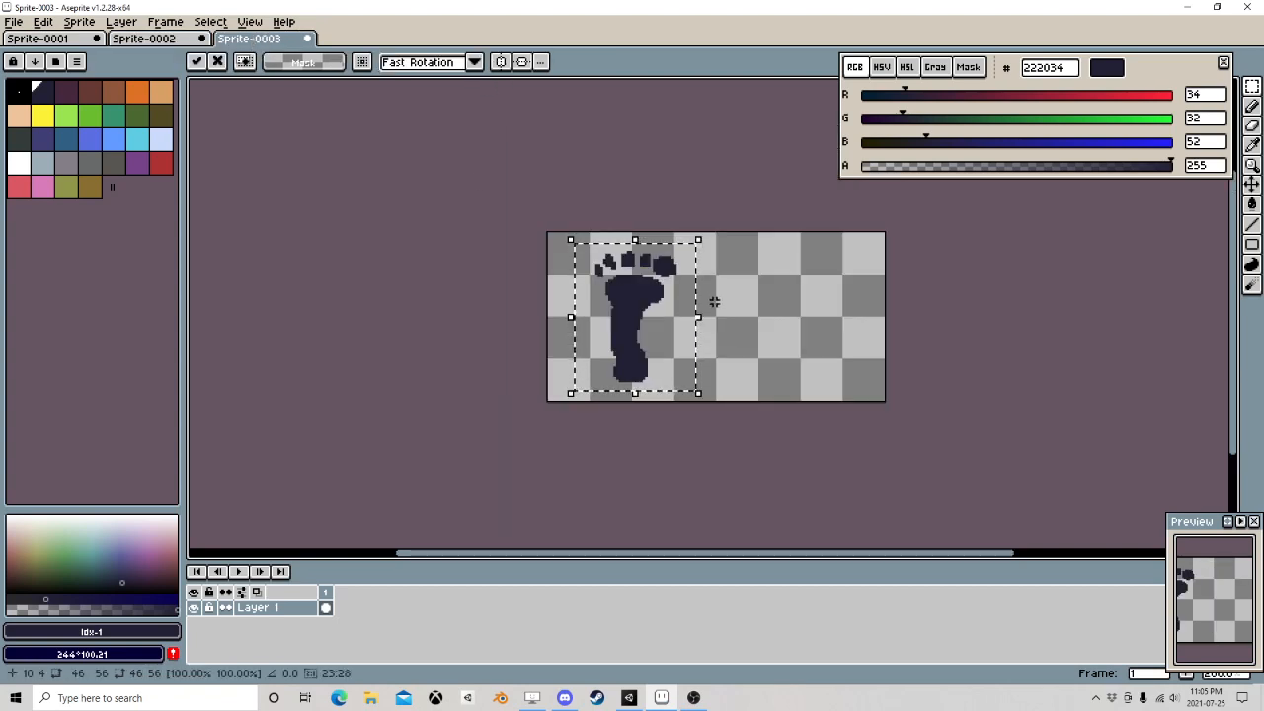
click(765, 305)
key(ctrl+v)
drag(633, 319, 794, 319)
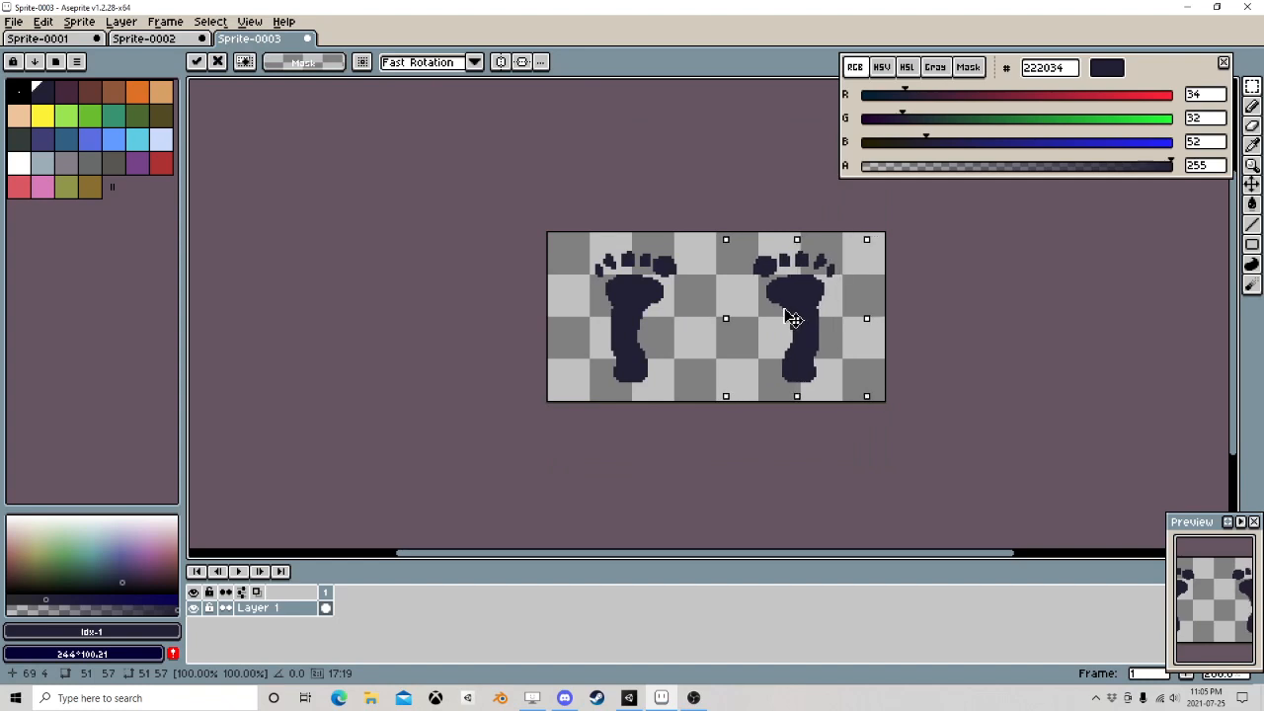
click(692, 287)
Save the combined two-foot sprite as foot.aseprite in the Sprites folder
click(14, 20)
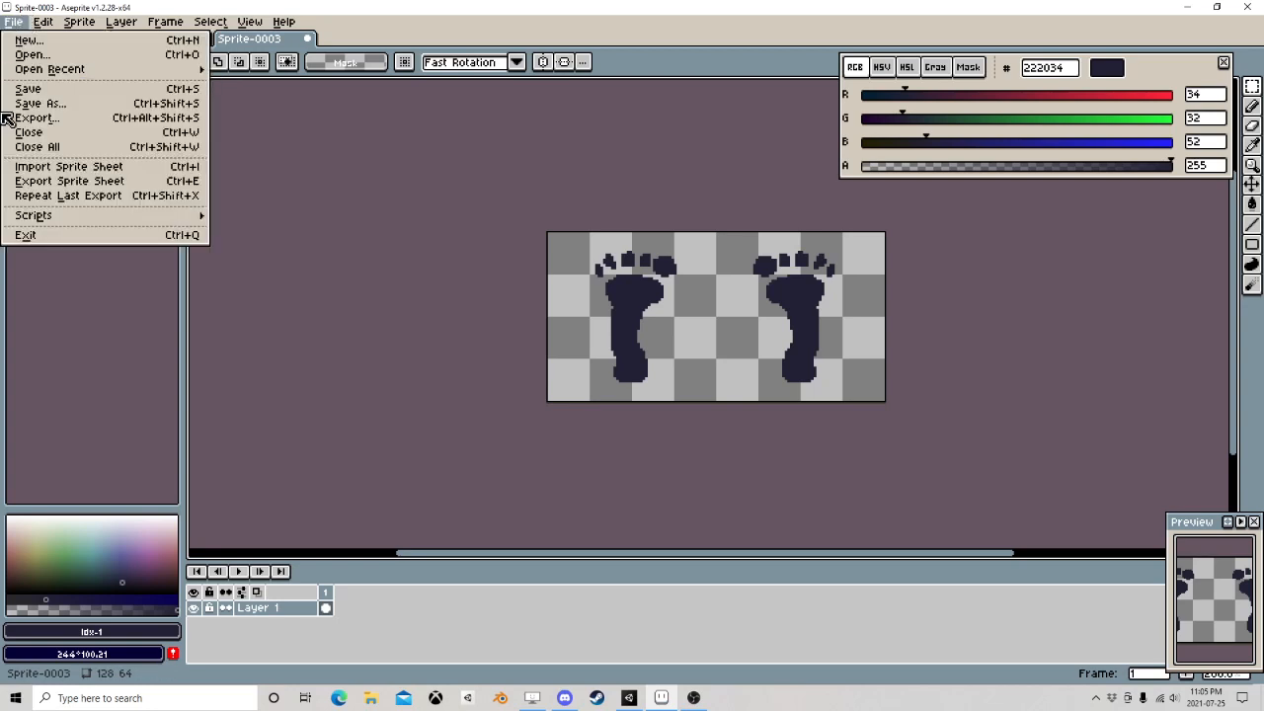
click(55, 106)
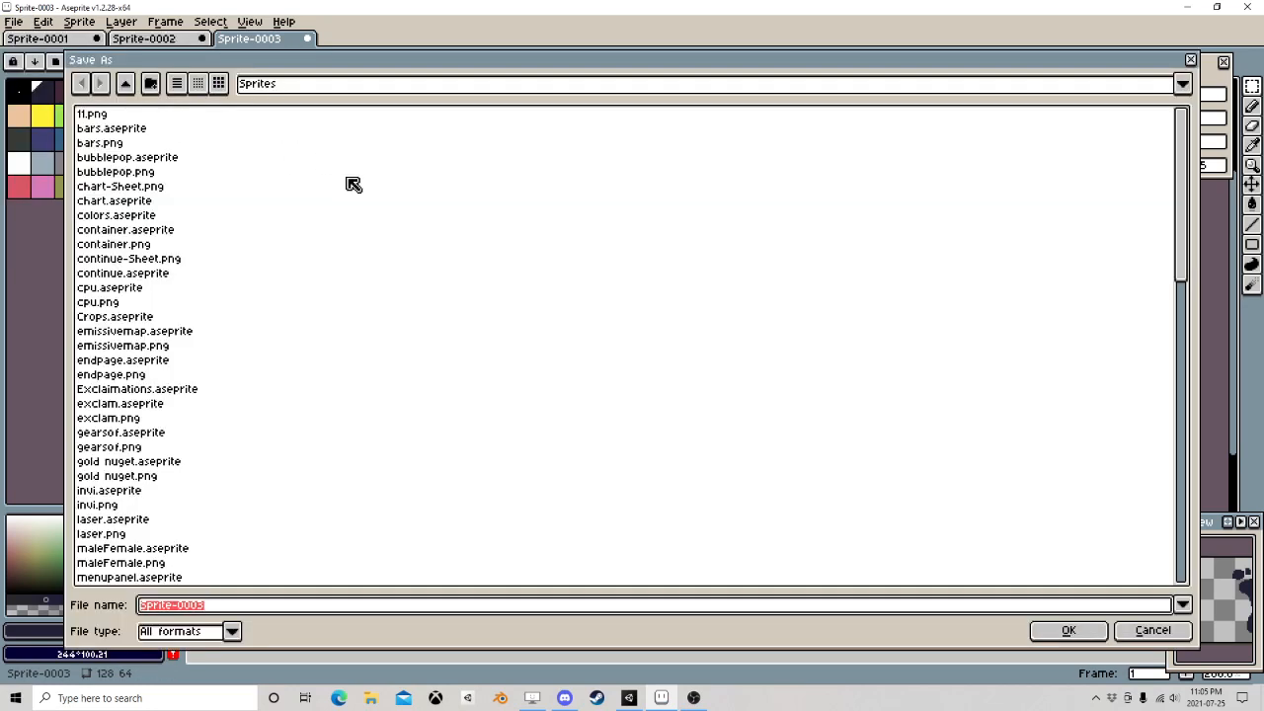
click(1064, 626)
Export the sprite as a sprite sheet arranged by rows, with Open Sprite Sheet enabled
click(14, 21)
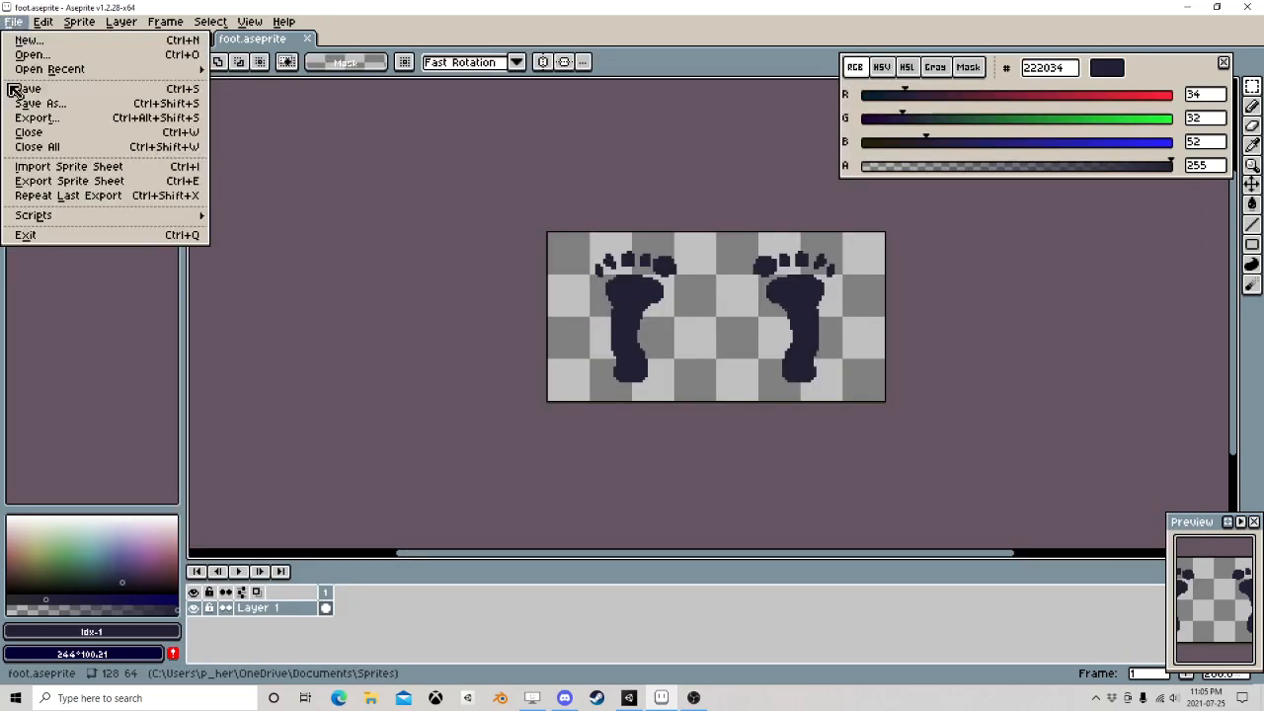
click(48, 186)
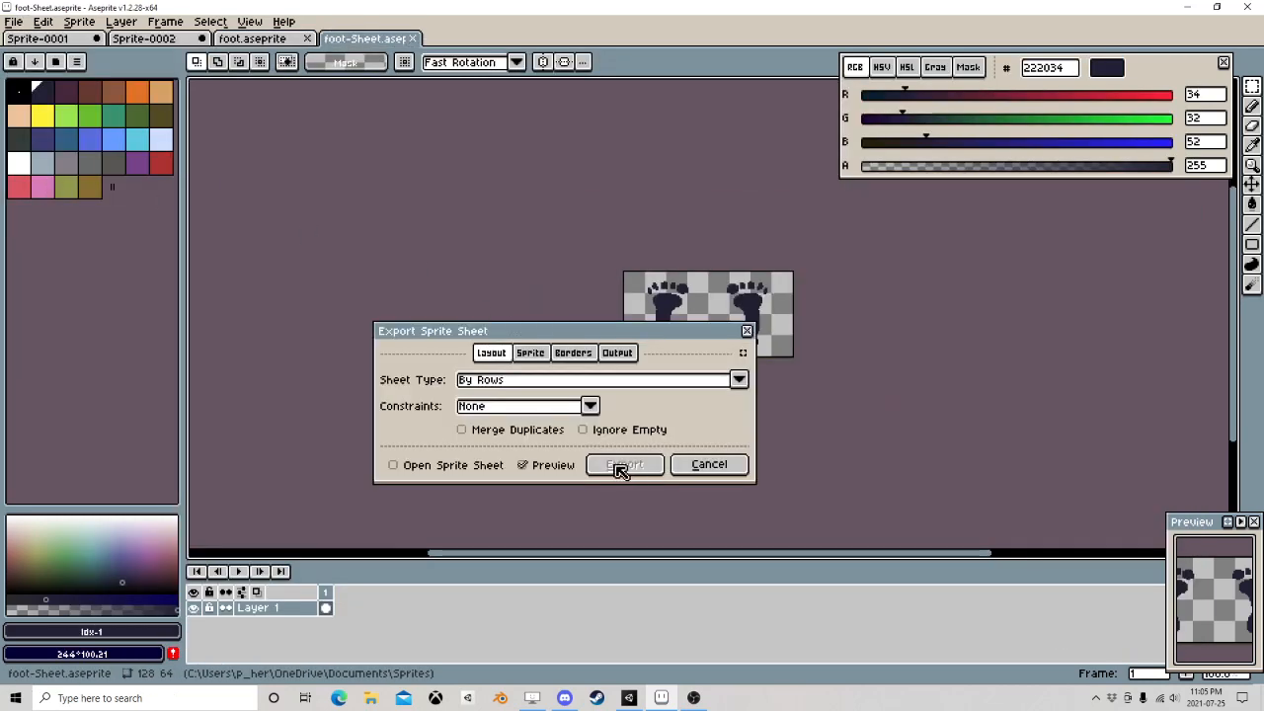
click(398, 466)
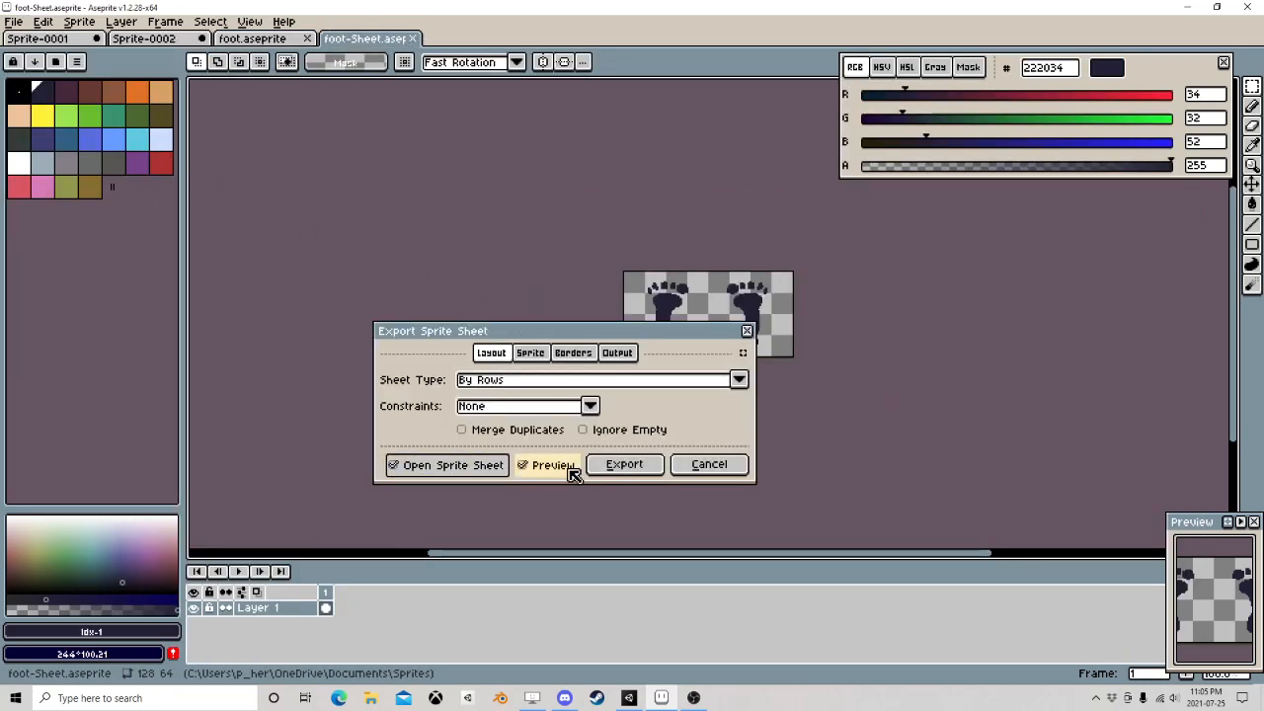
click(624, 467)
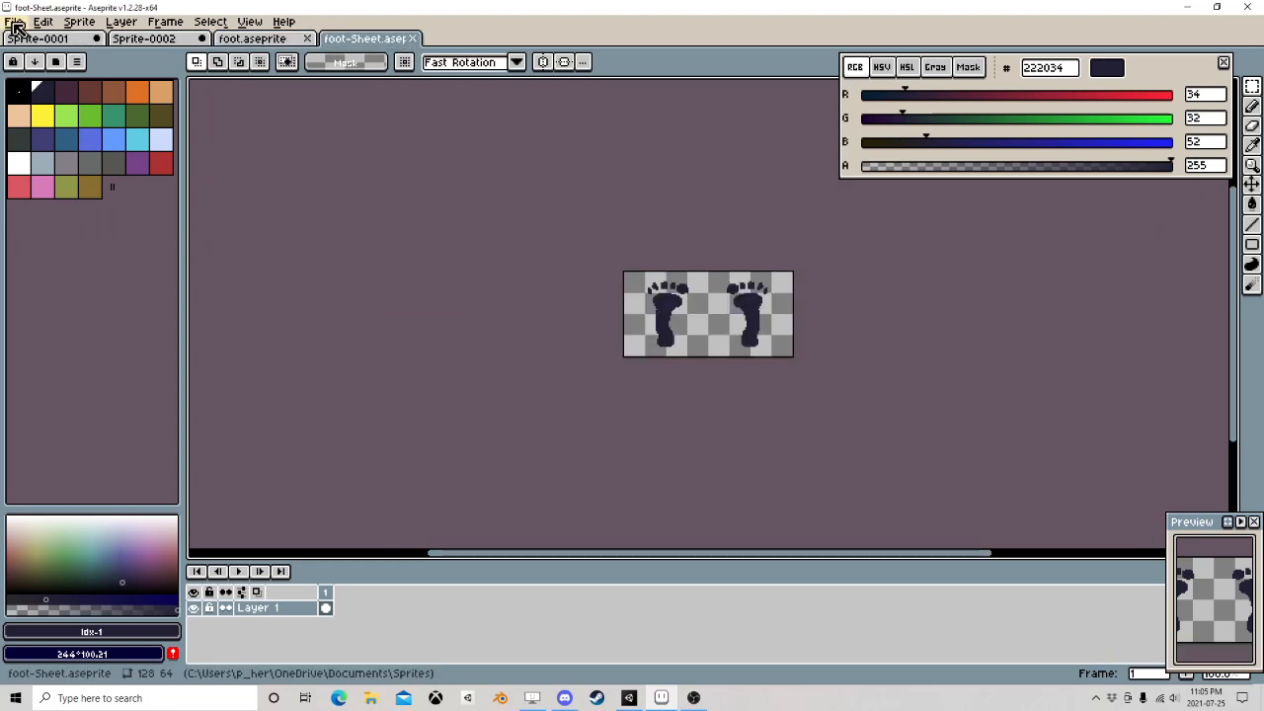
Switch to File Explorer and look through the Documents > Sprites folder for an exported foot image
click(1187, 7)
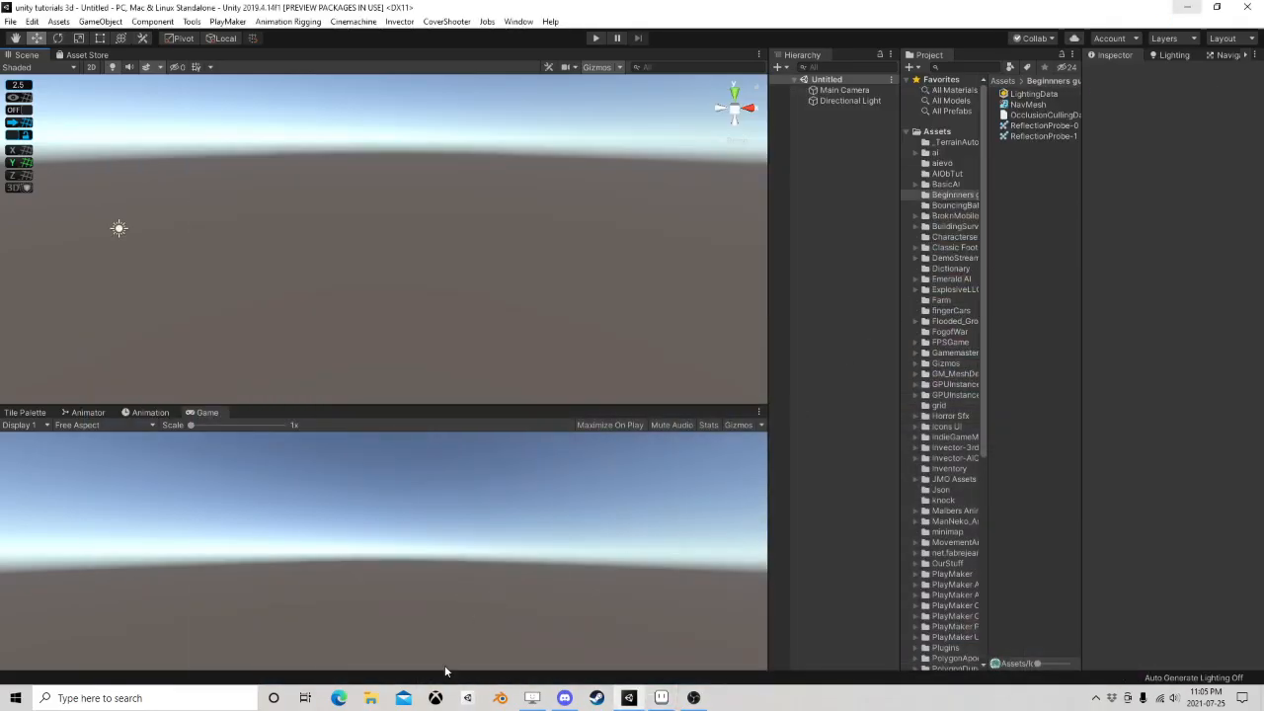
click(371, 698)
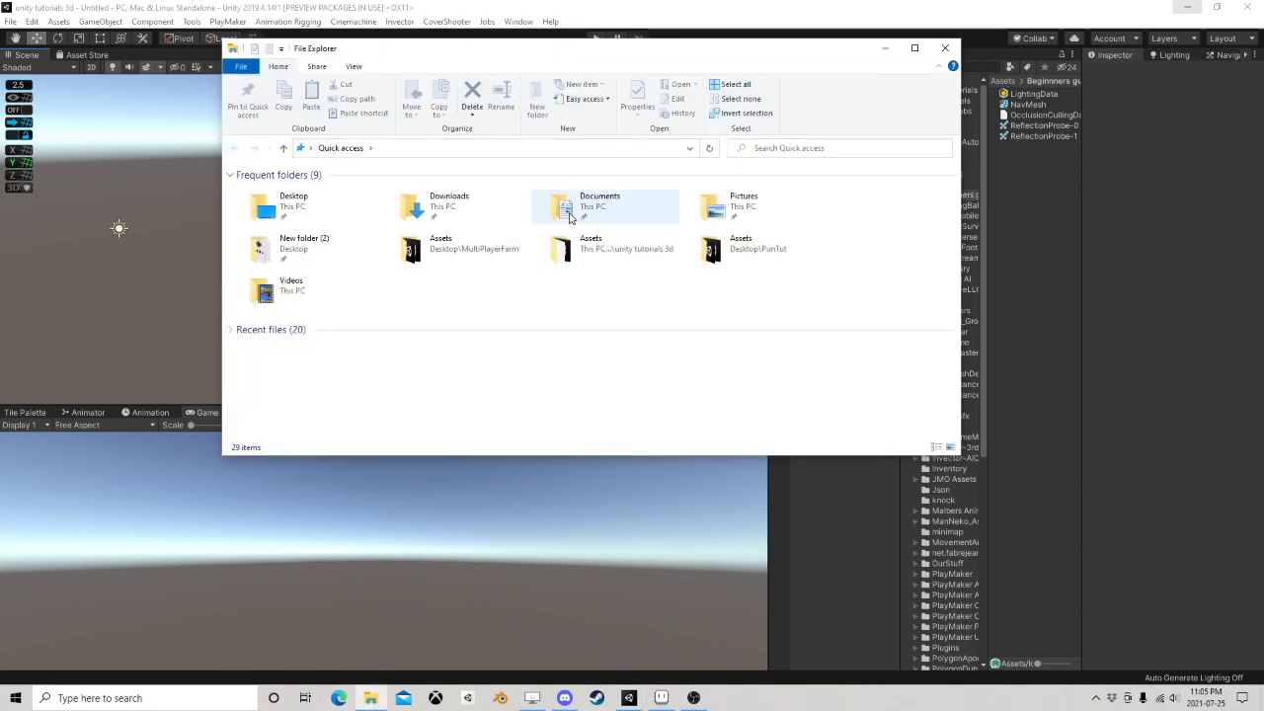
double_click(607, 207)
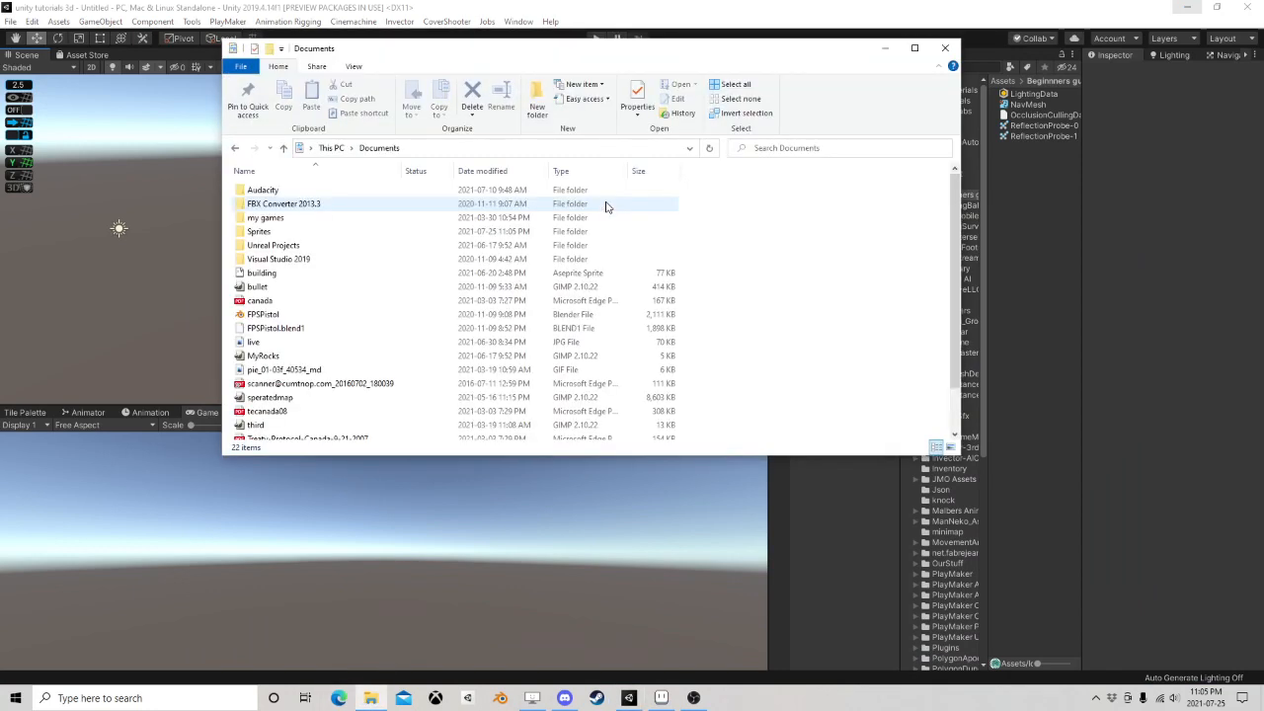
click(262, 232)
double_click(261, 232)
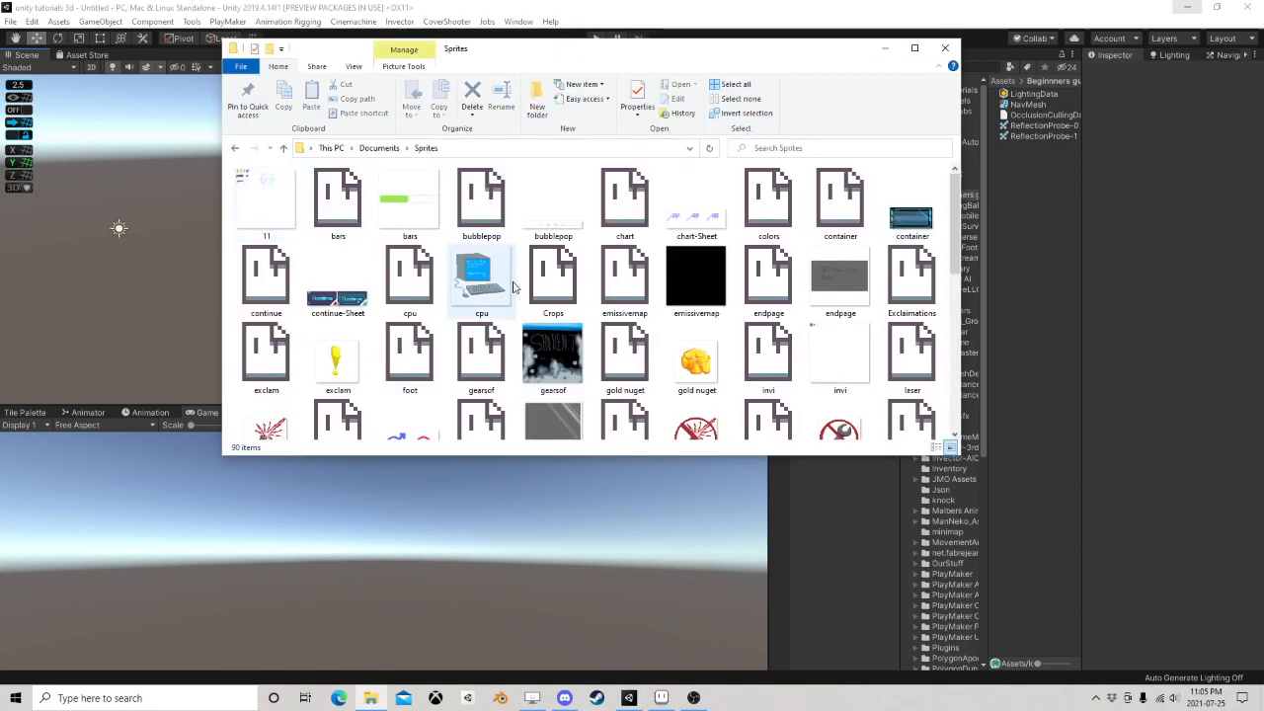
scroll(515, 287, down, 5)
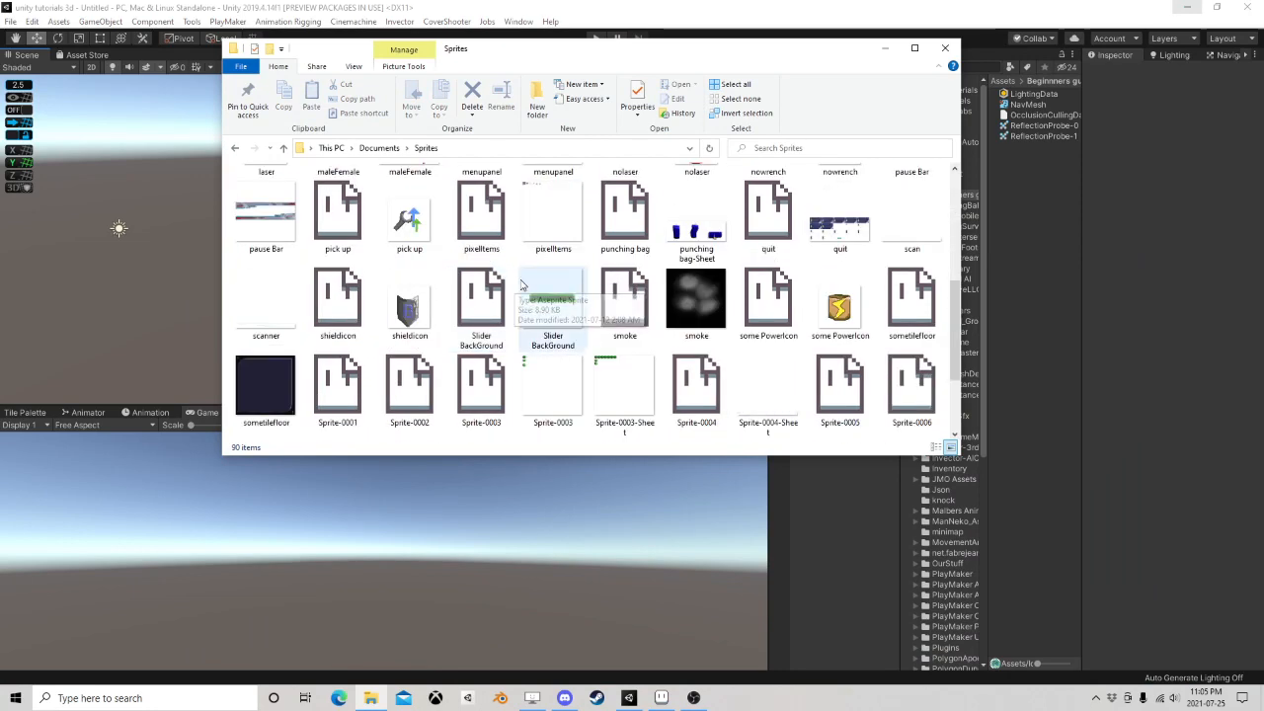
scroll(523, 285, down, 3)
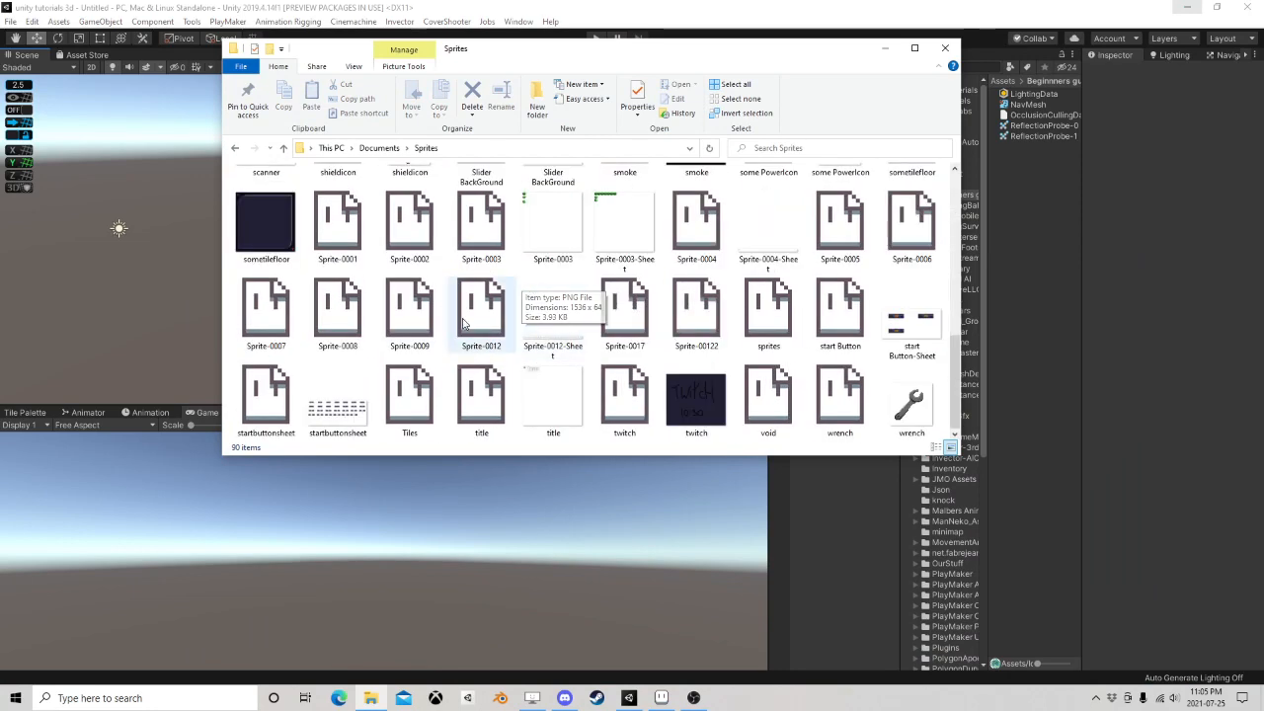
scroll(465, 340, up, 6)
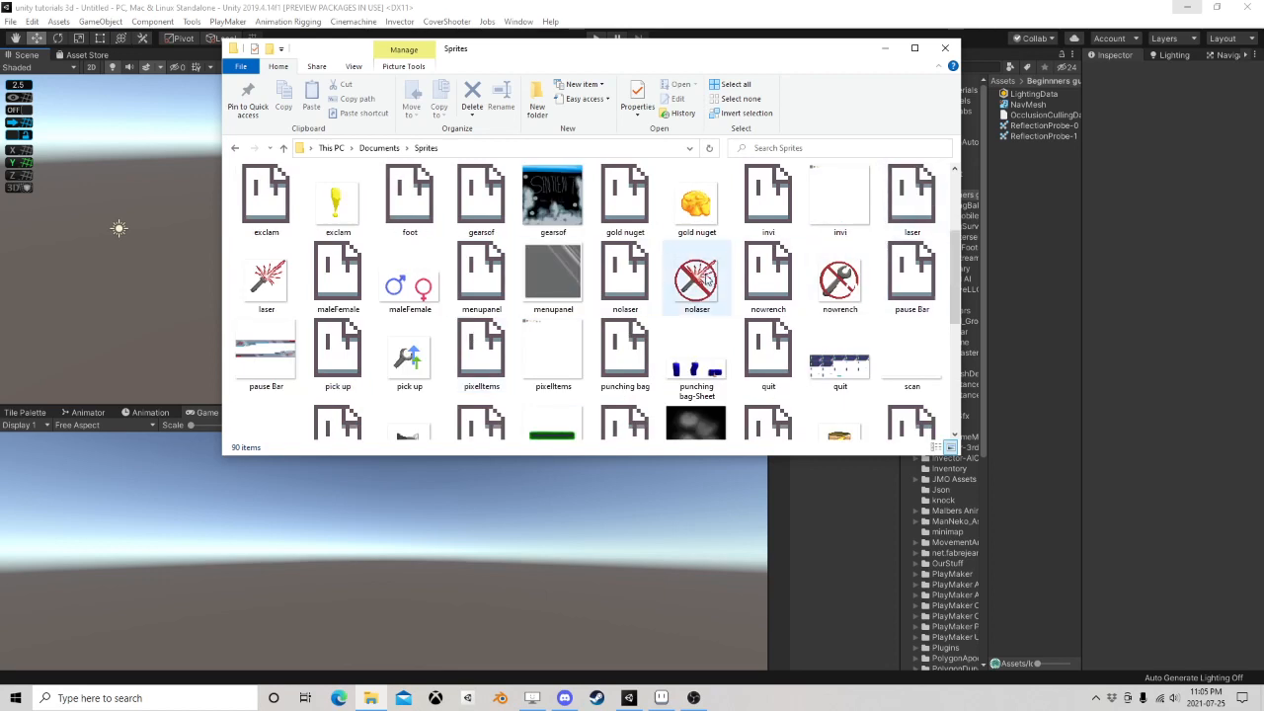
scroll(400, 291, up, 3)
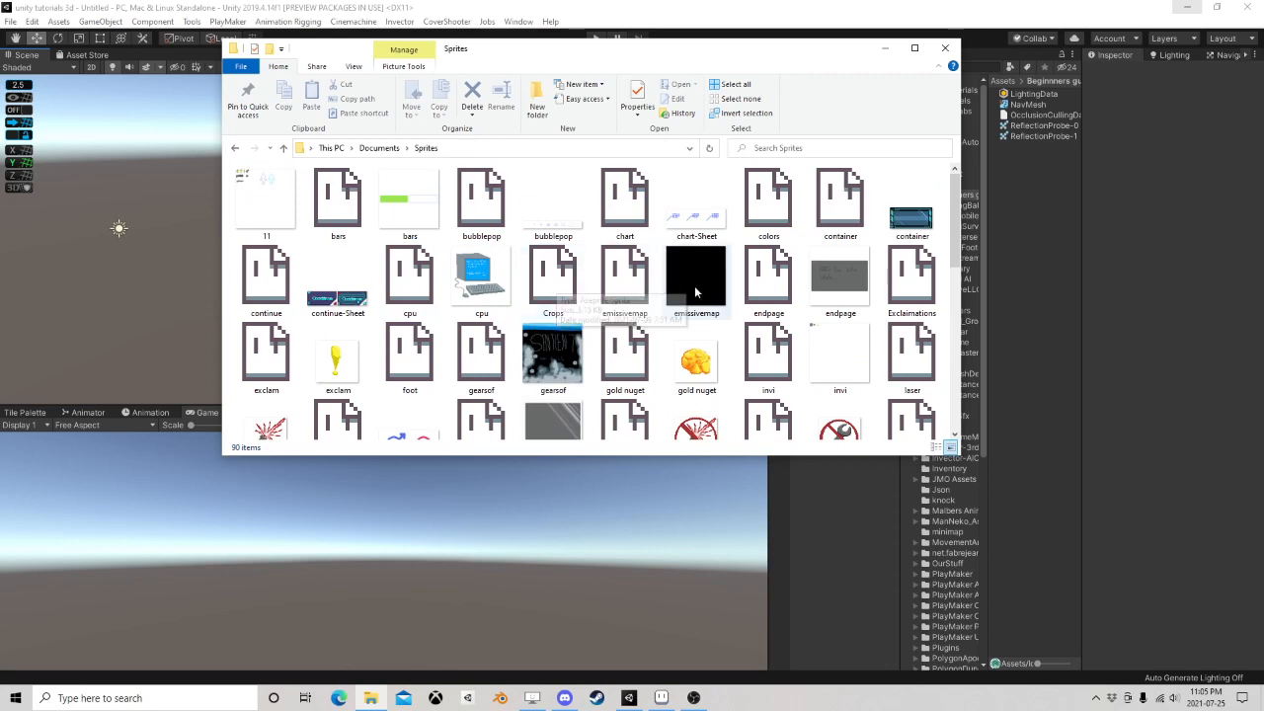
scroll(697, 292, down, 3)
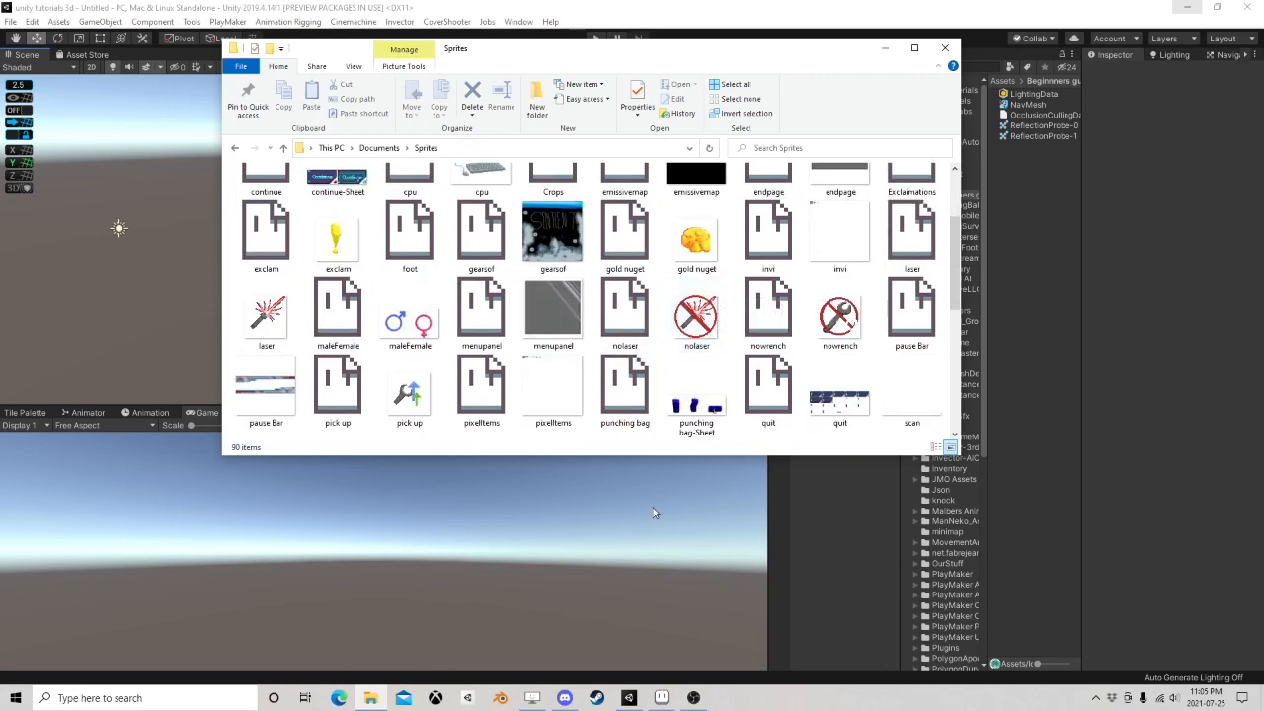
scroll(854, 326, down, 3)
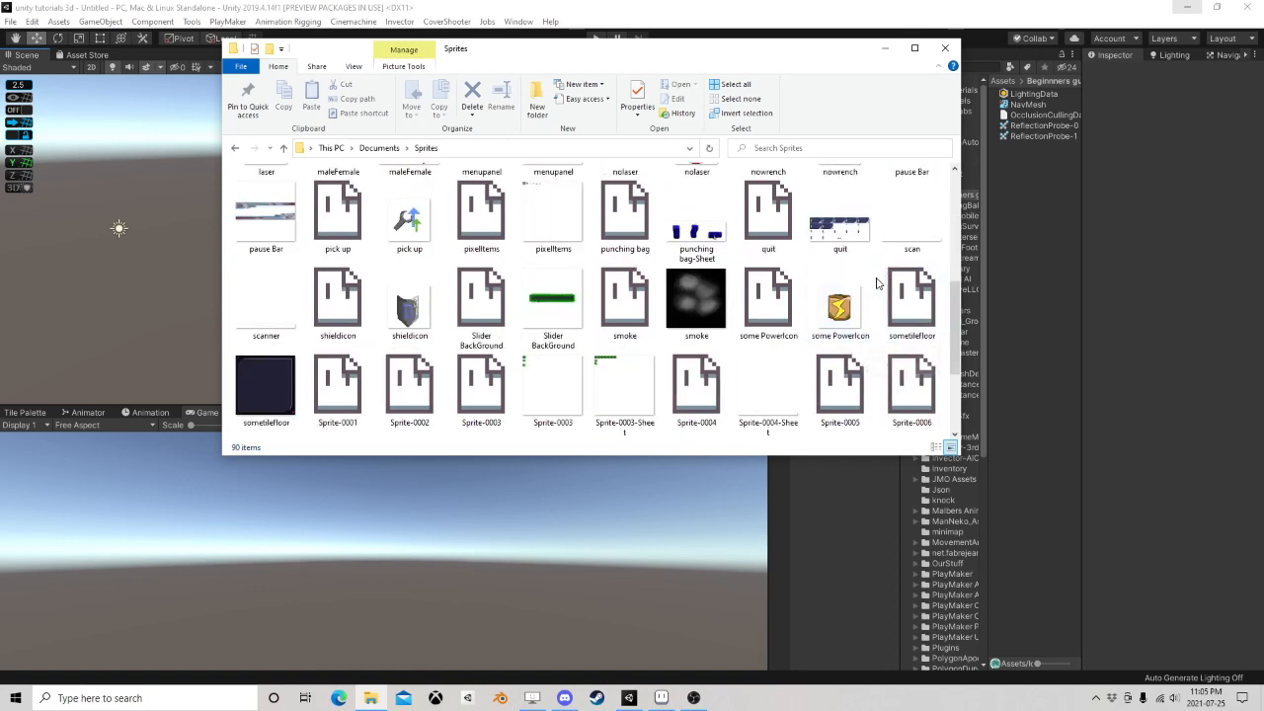
scroll(865, 288, down, 3)
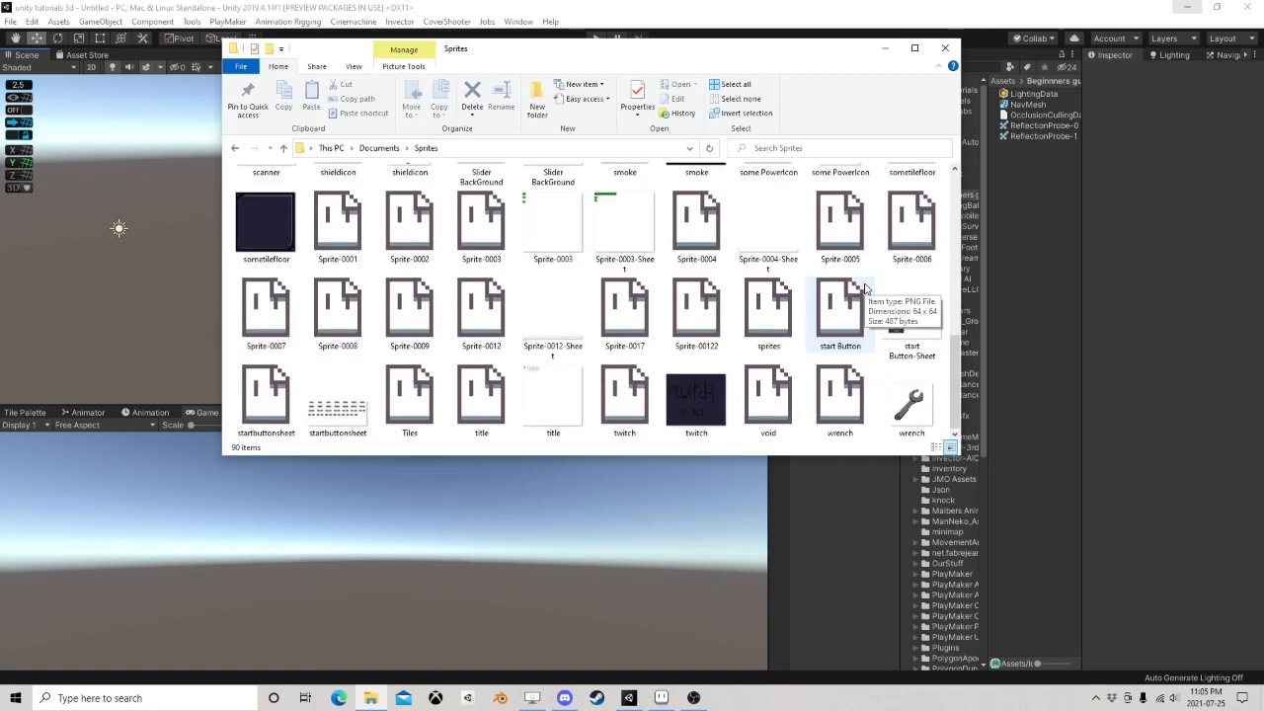
click(946, 48)
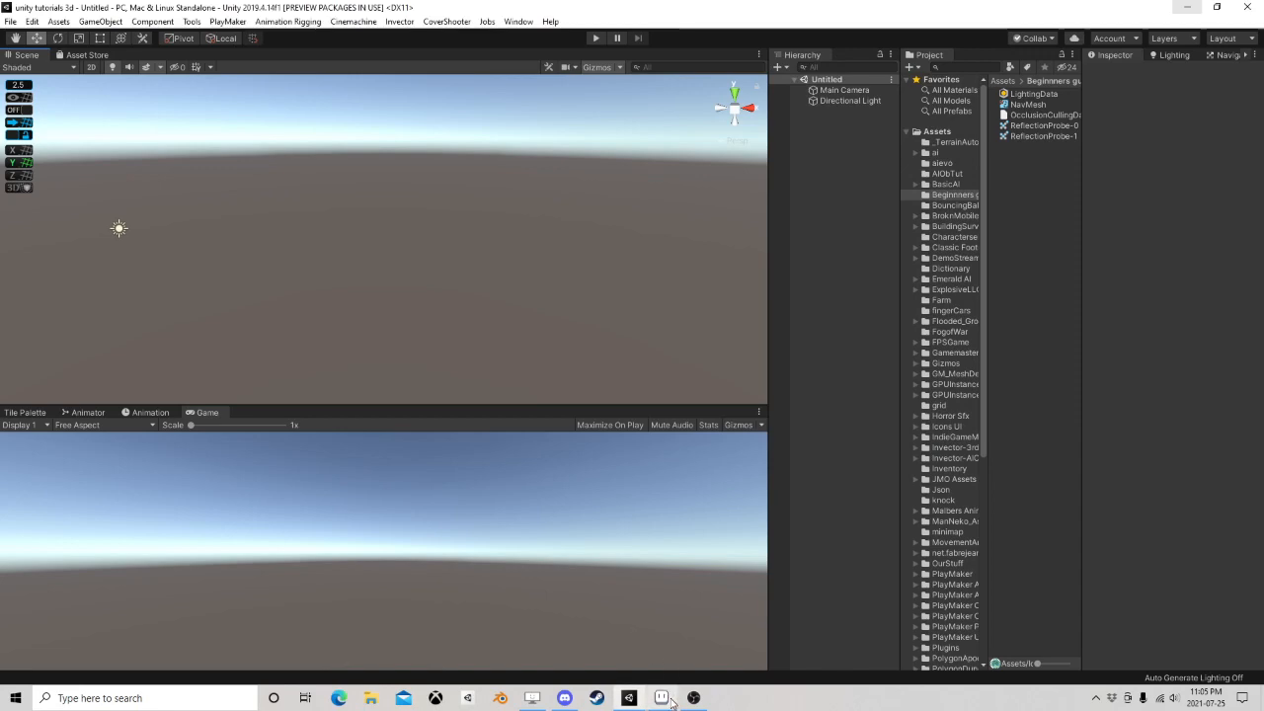
Return to Aseprite and export the foot sheet as foot-Sheet.png at 100% with visible layers and all frames
click(661, 699)
click(14, 21)
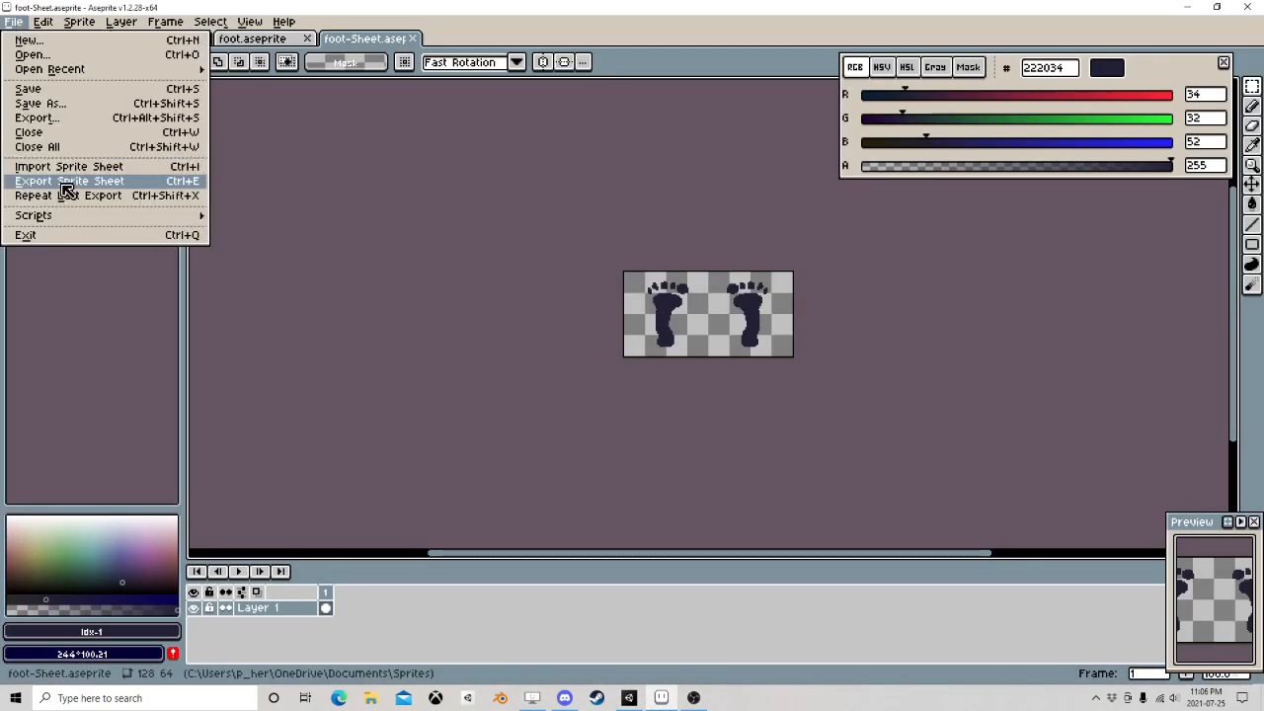
click(59, 118)
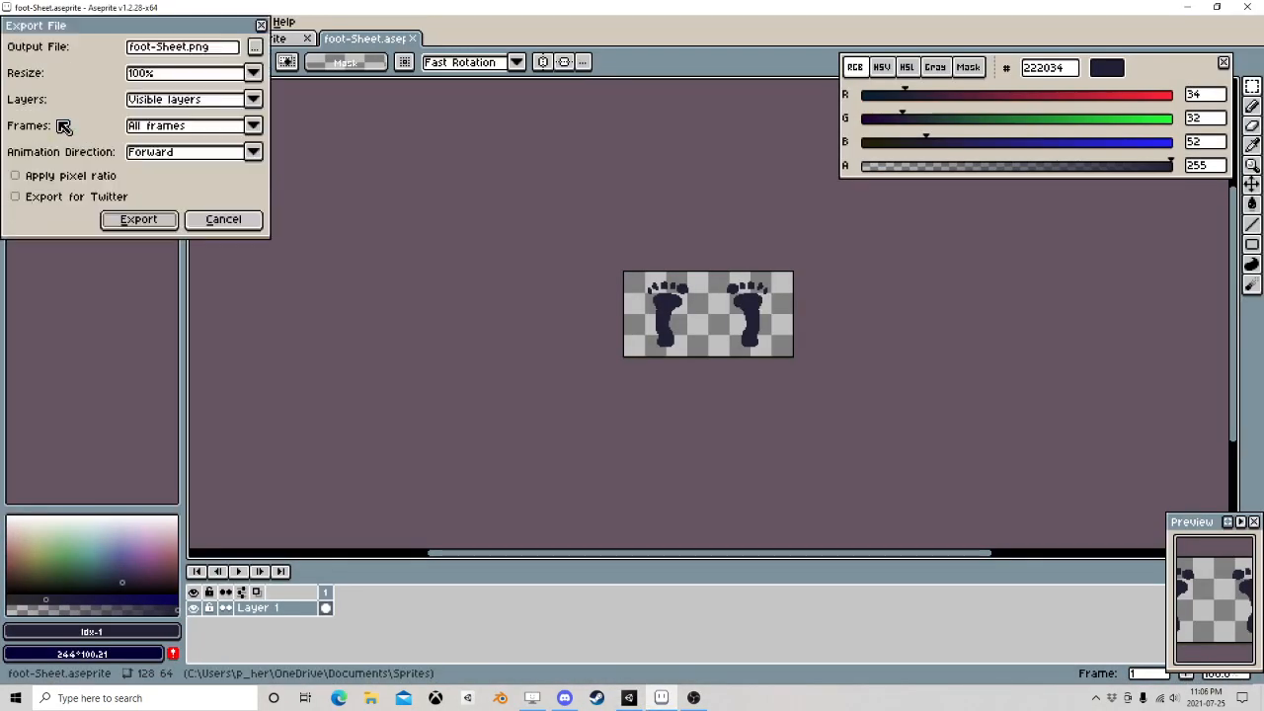
click(138, 223)
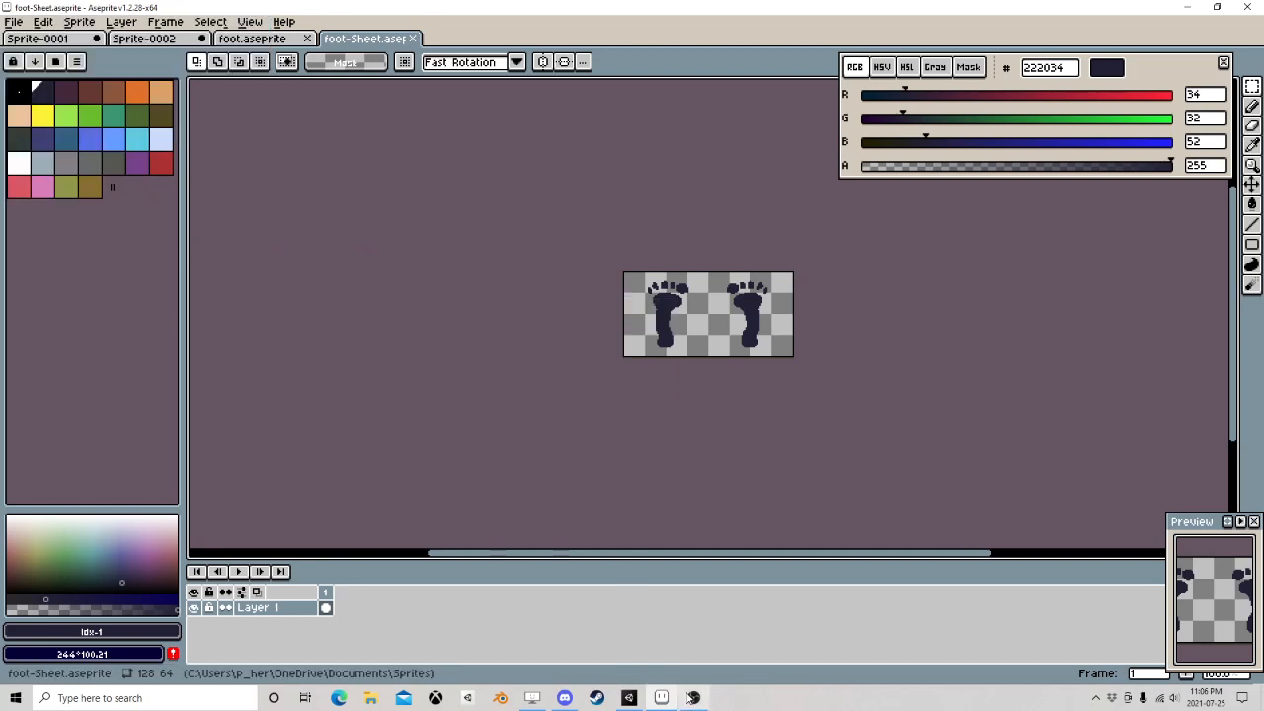
Import the foot-Sheet image from the Documents > Sprites folder into the open asset folder of the Unity project
click(1187, 7)
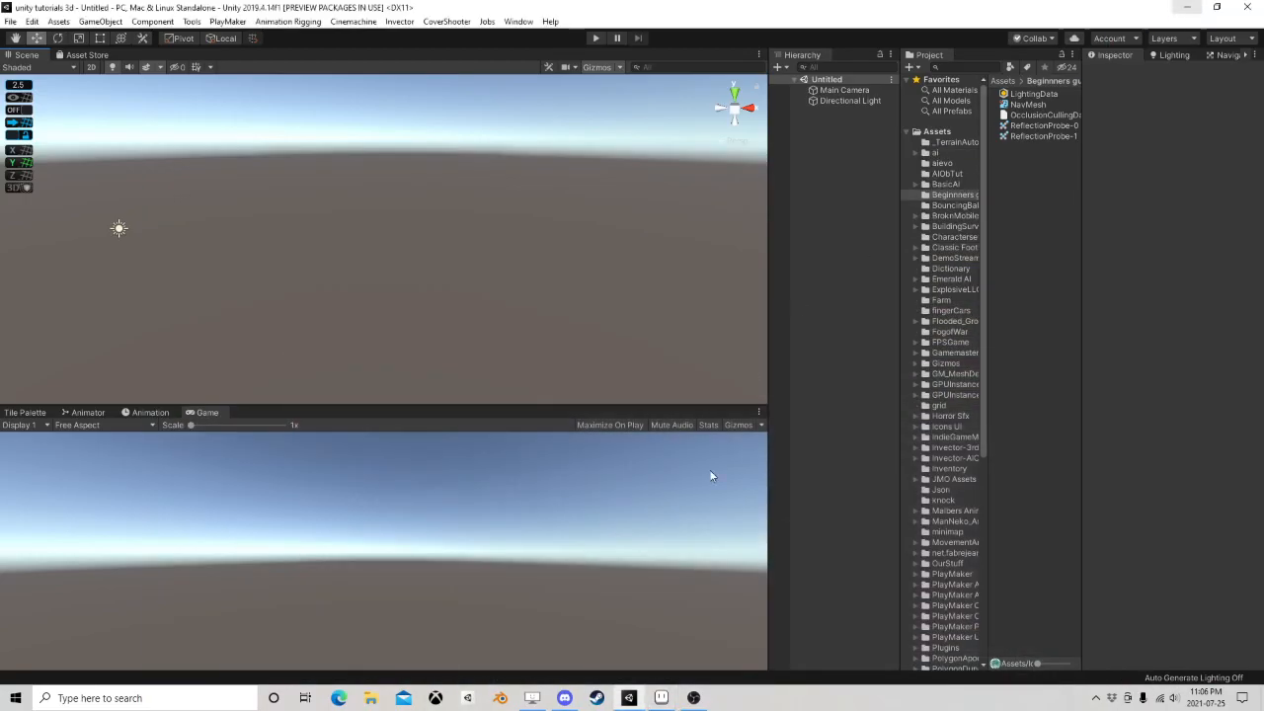
click(370, 698)
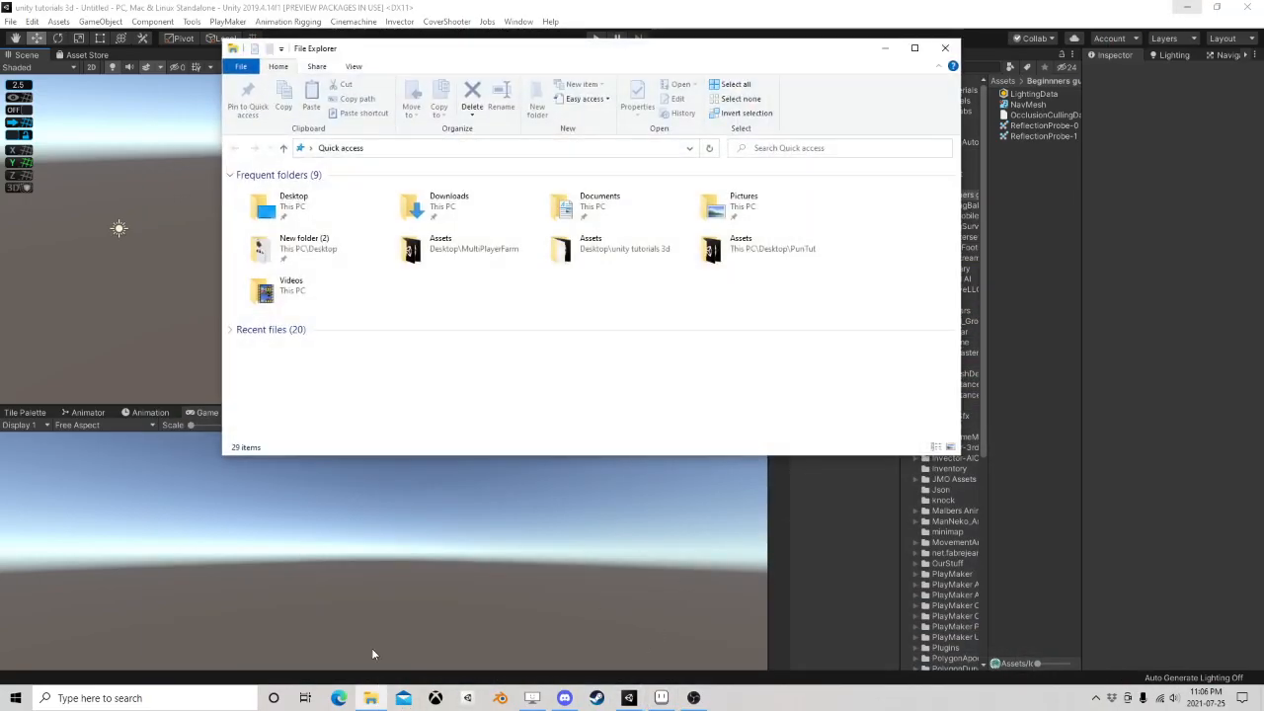
double_click(593, 206)
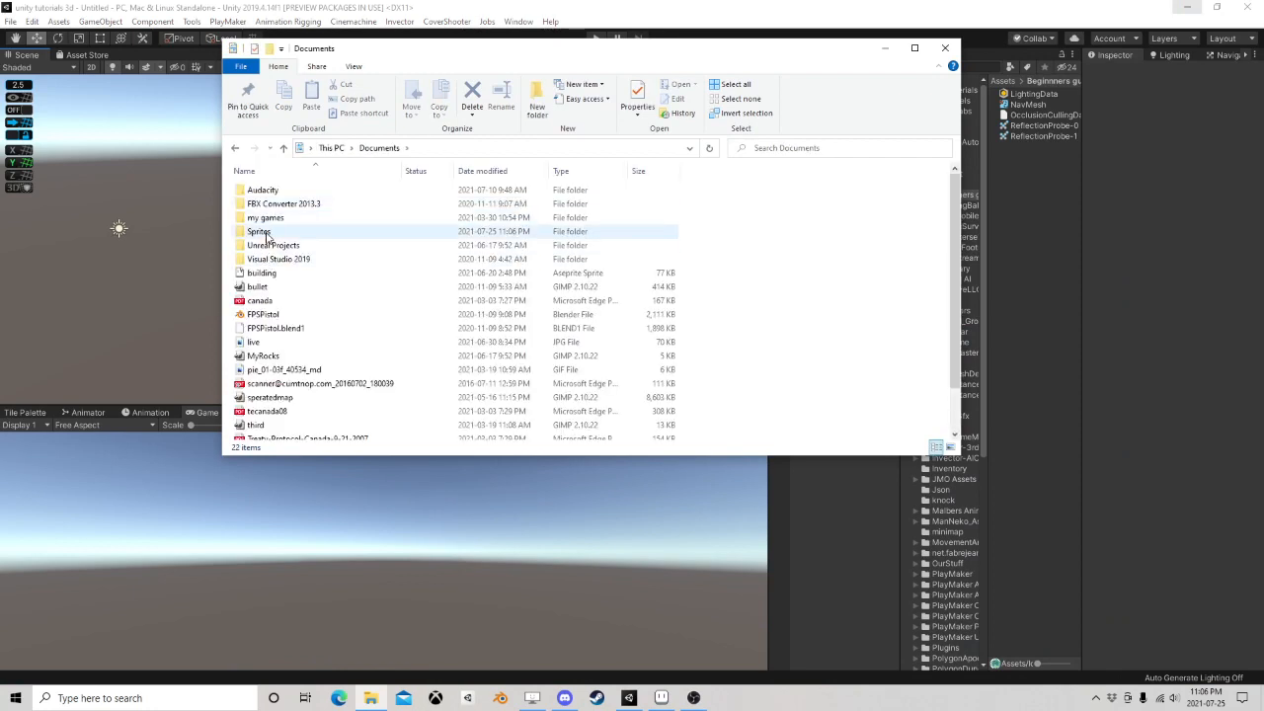
double_click(331, 231)
scroll(484, 296, down, 5)
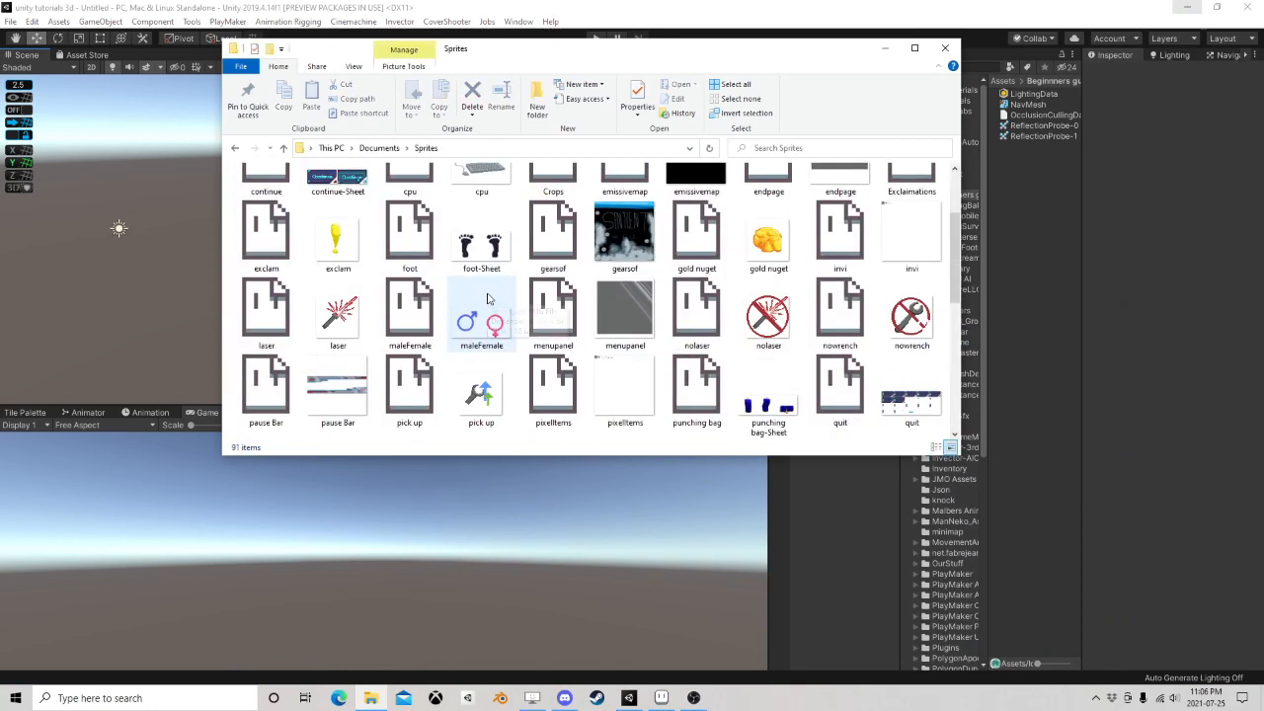
scroll(605, 297, down, 2)
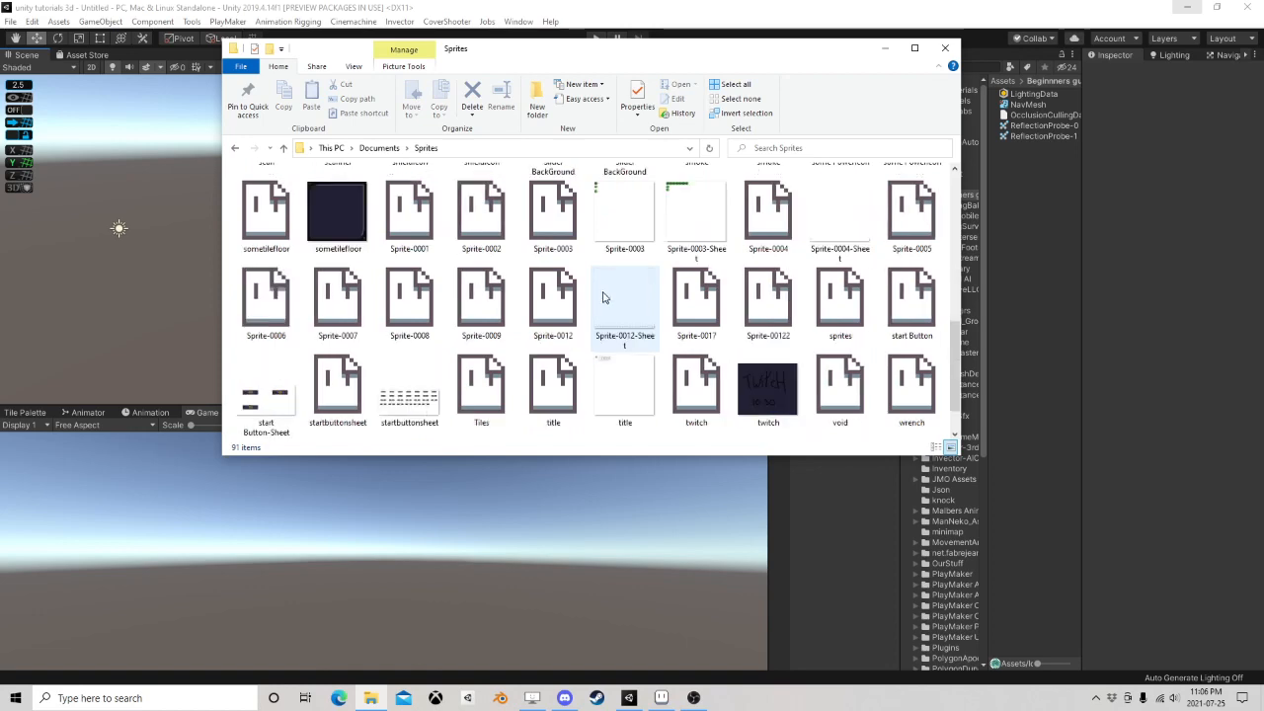
scroll(606, 299, up, 8)
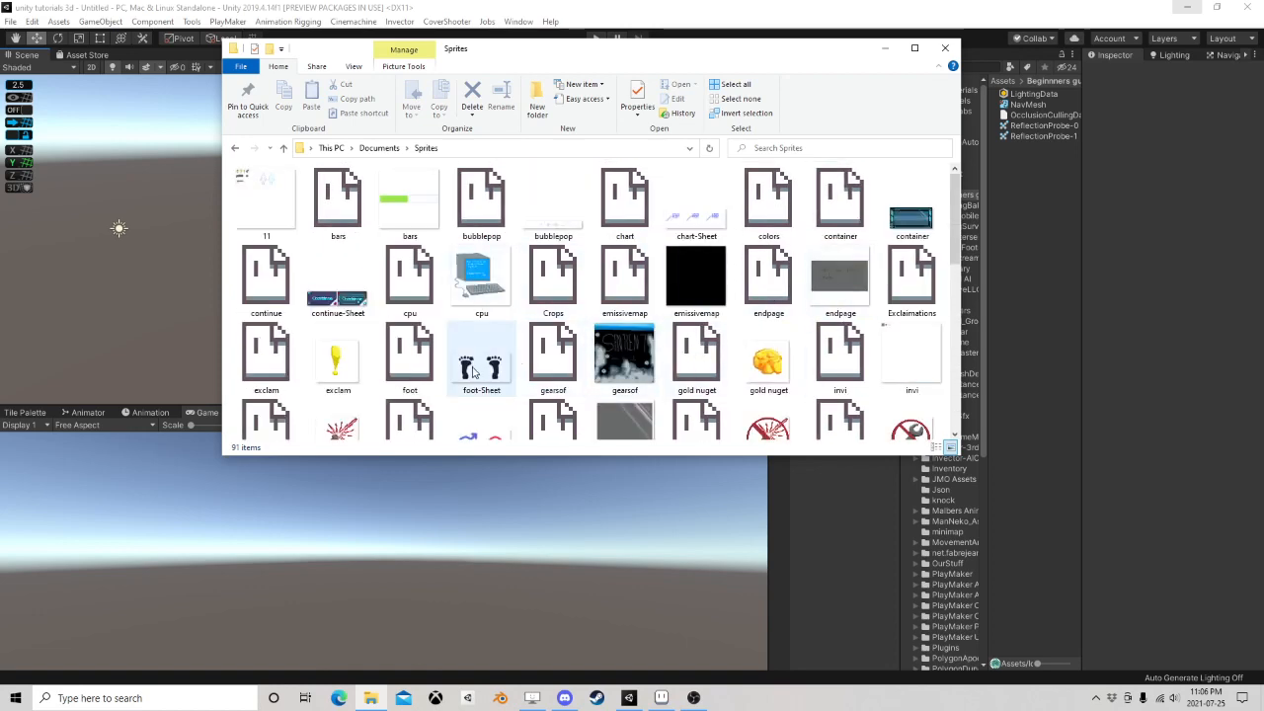
drag(473, 370, 1027, 181)
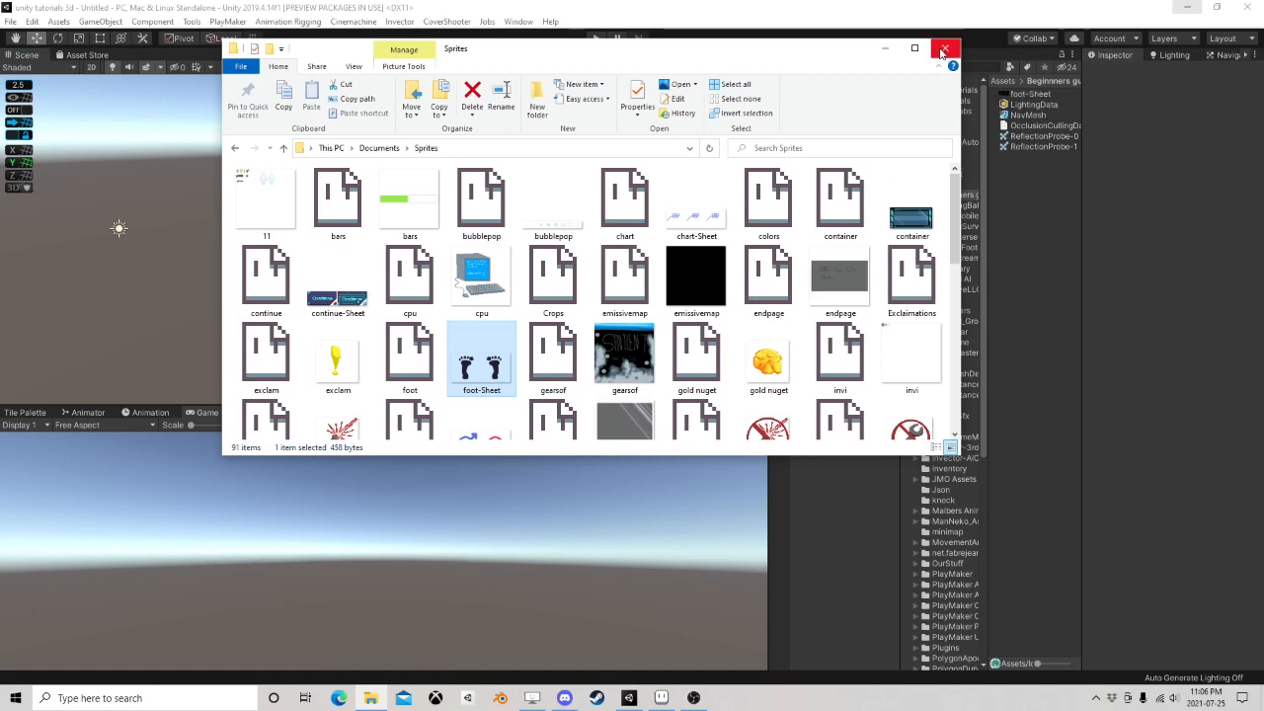
click(945, 48)
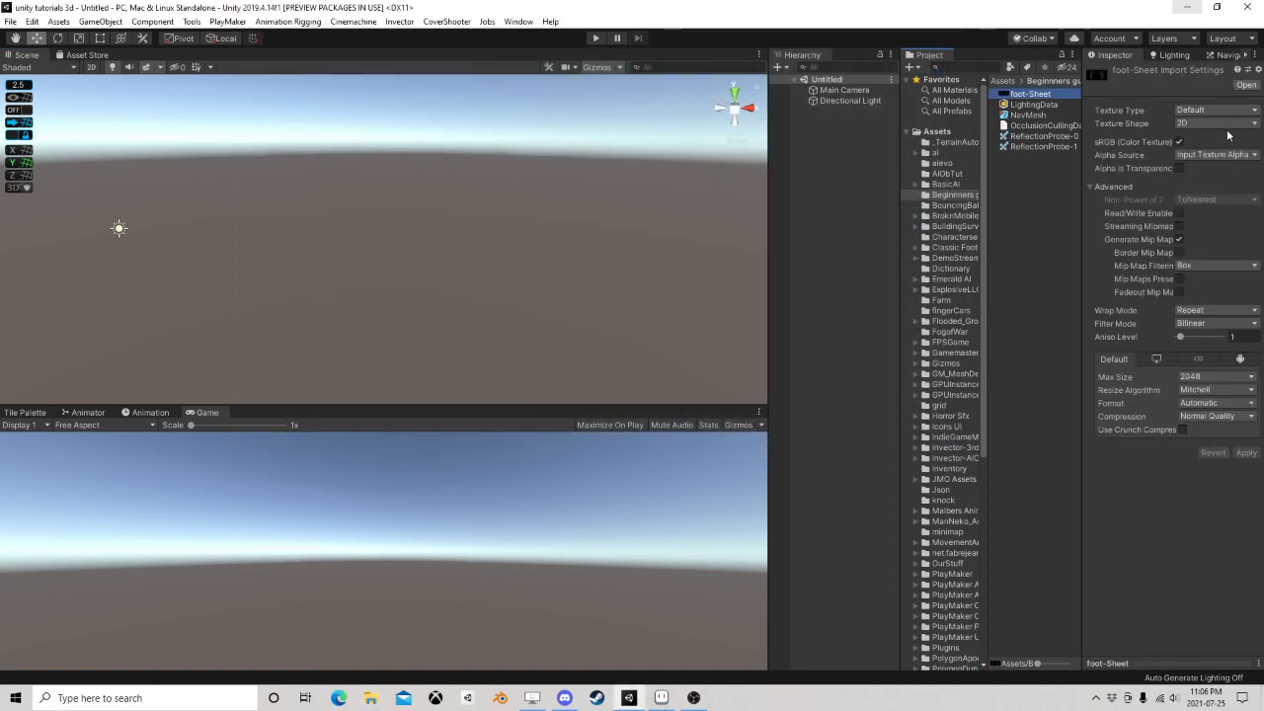
Set the foot-Sheet texture type to Sprite (2D and UI) and its sprite mode to Multiple
click(1187, 111)
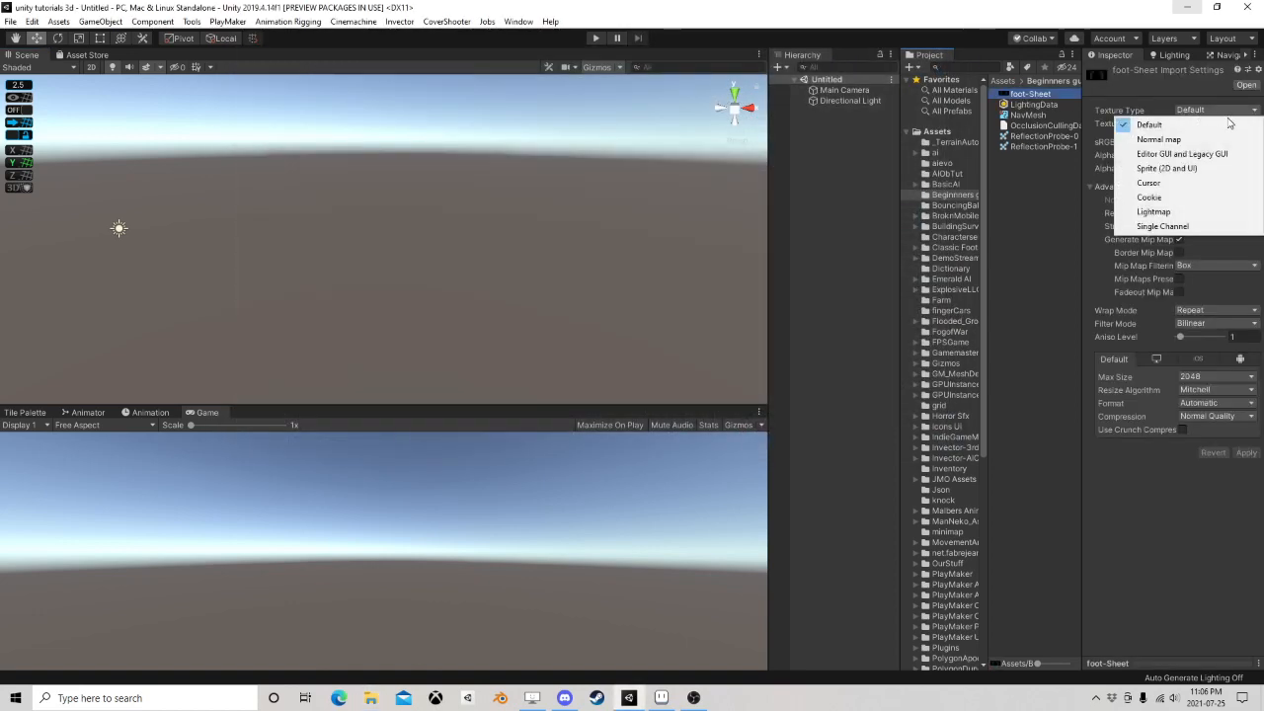
click(1191, 164)
click(1207, 142)
click(1213, 172)
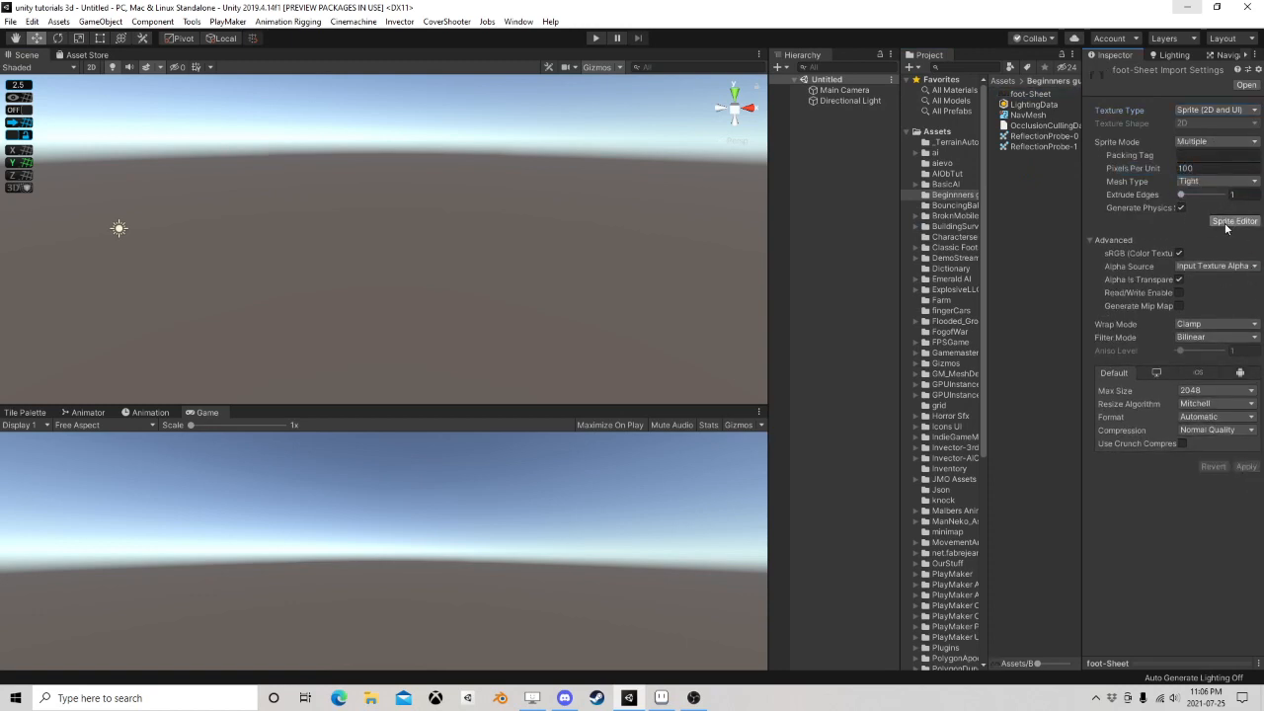
Slice foot-Sheet in the Sprite Editor using Grid By Cell Size at 64 × 64 pixels and apply the slices
click(1235, 220)
click(74, 44)
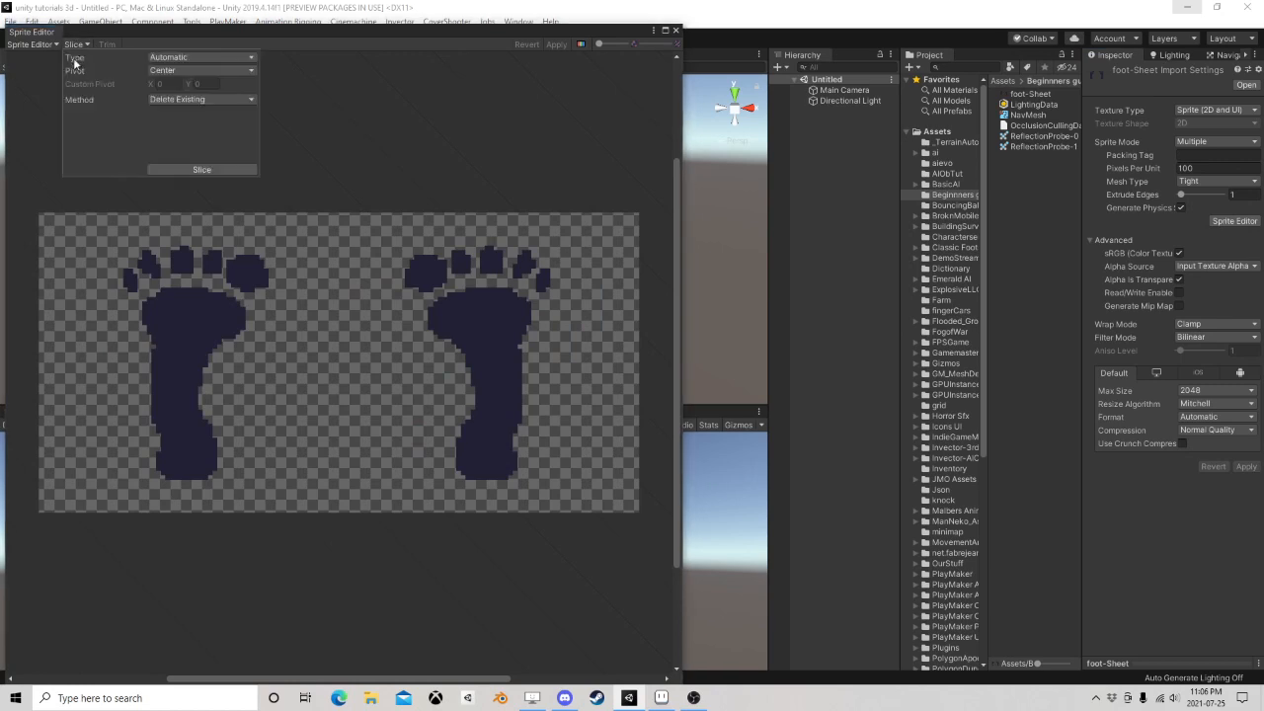
click(188, 57)
click(175, 85)
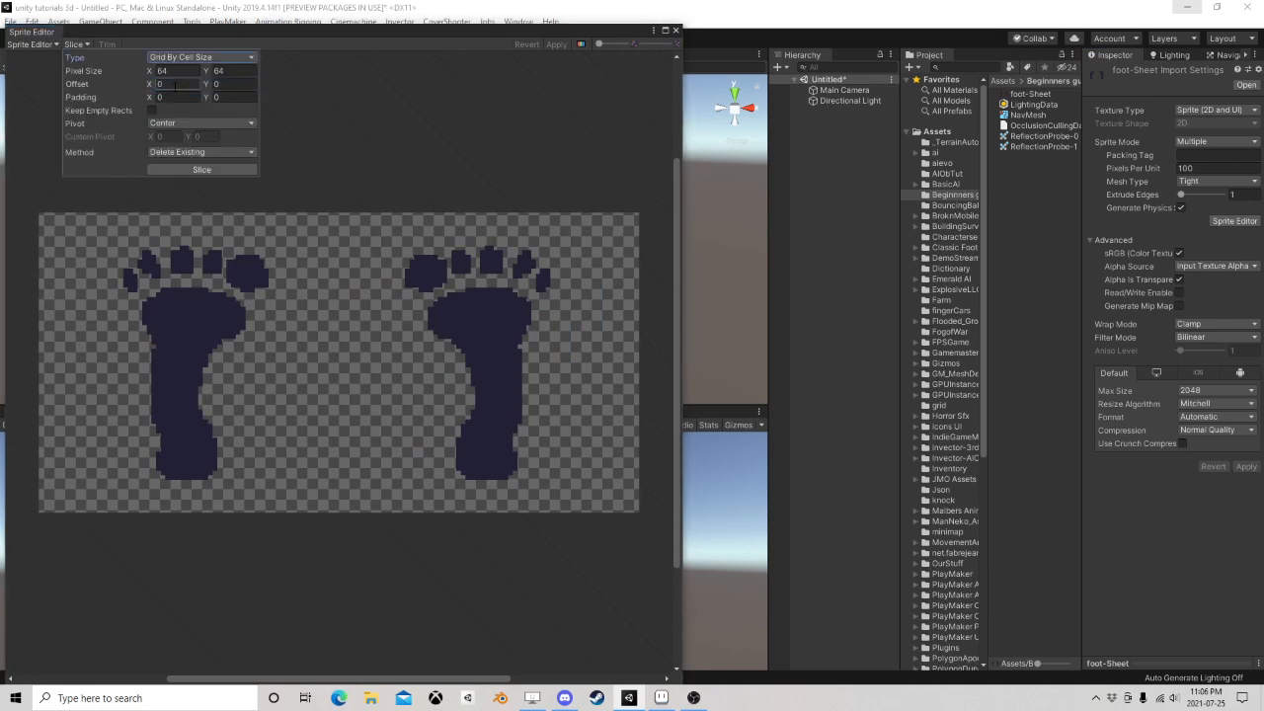
click(180, 170)
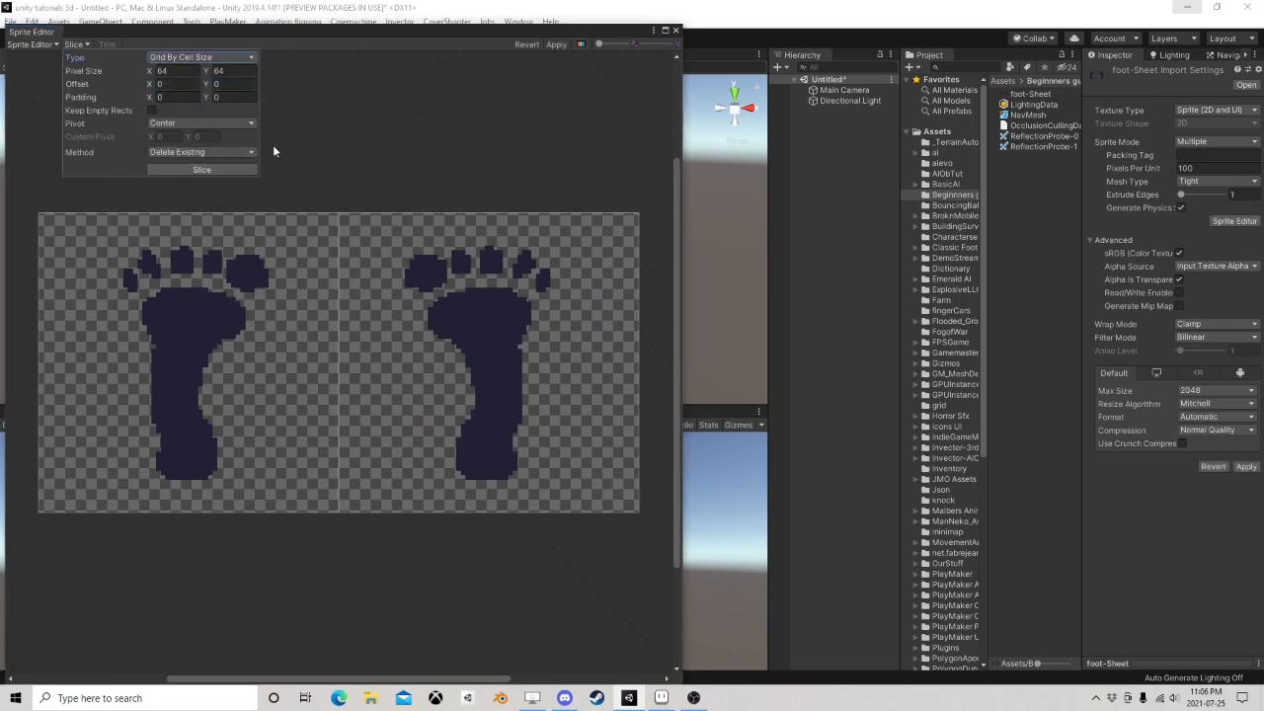
click(556, 44)
click(556, 45)
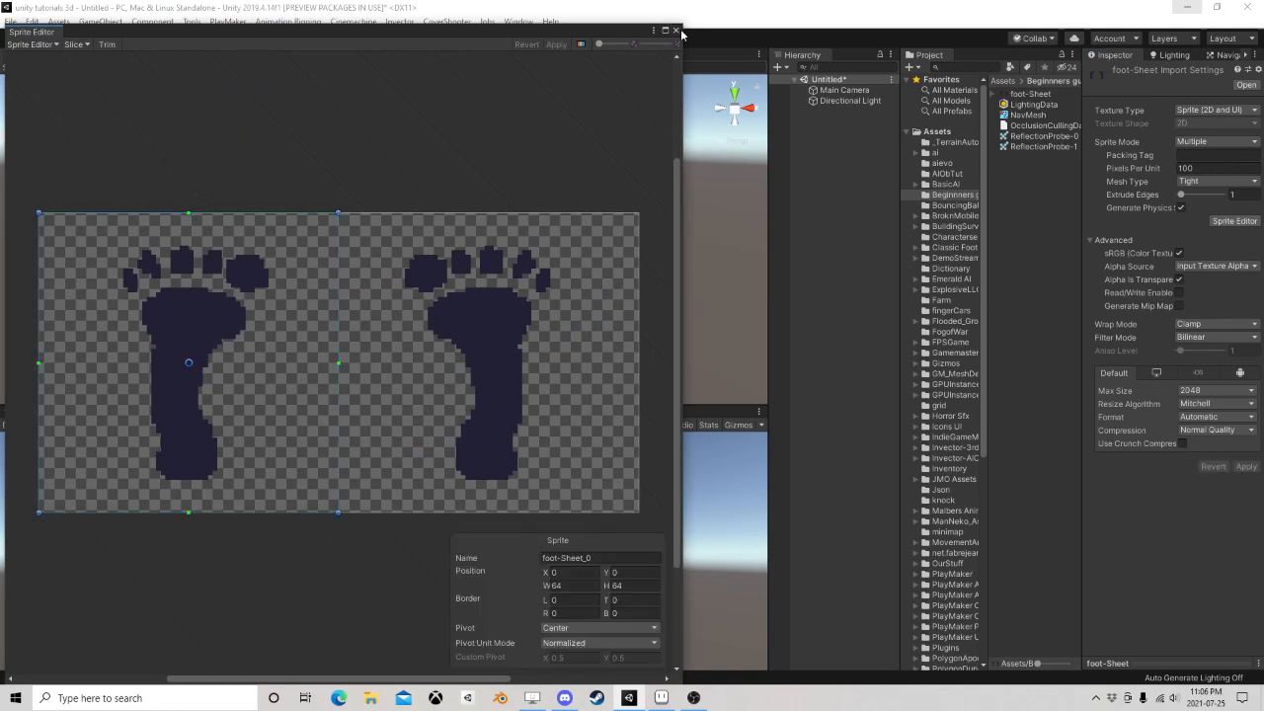
Close the Sprite Editor and add a Terrain object to the scene
click(678, 32)
click(12, 21)
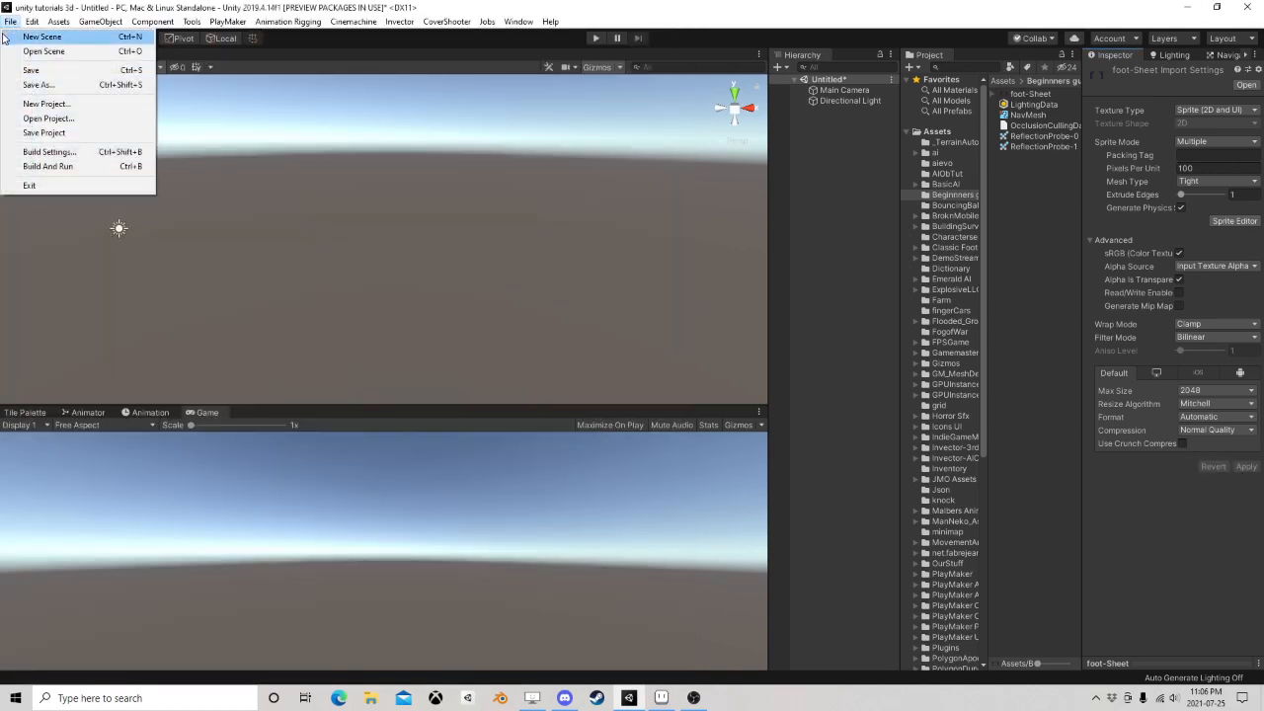
mouse_move(103, 24)
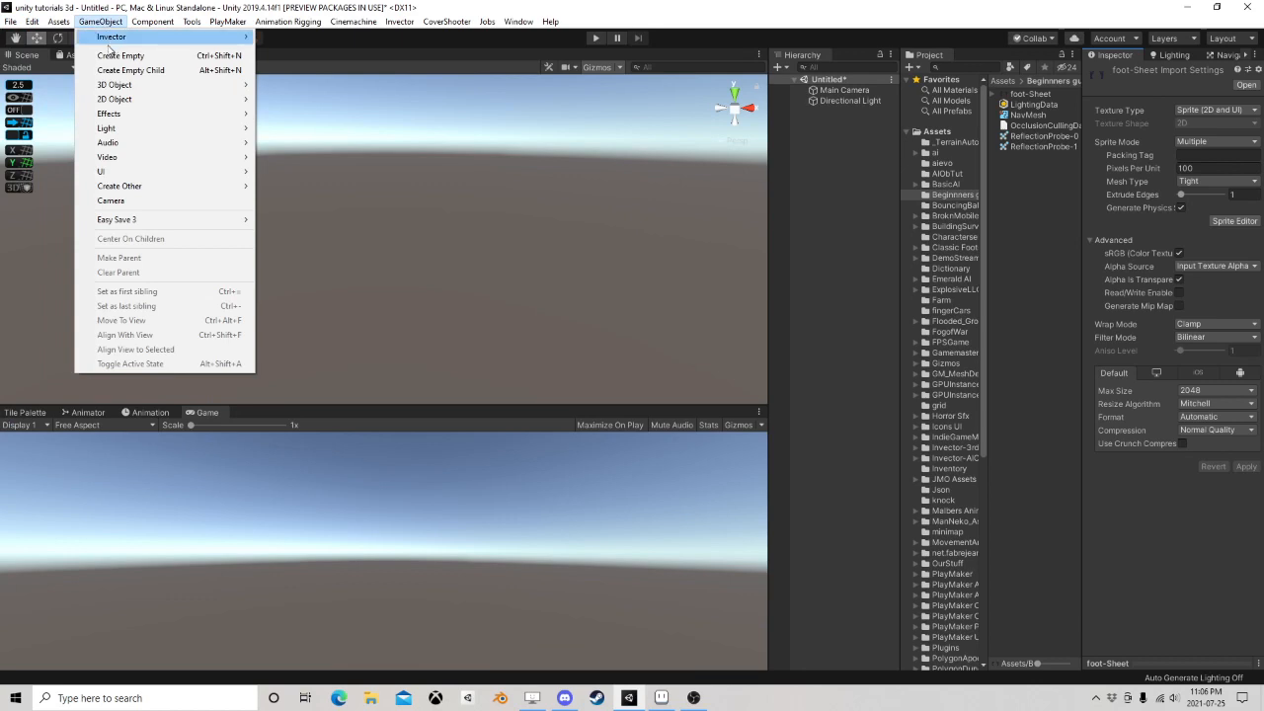
mouse_move(158, 87)
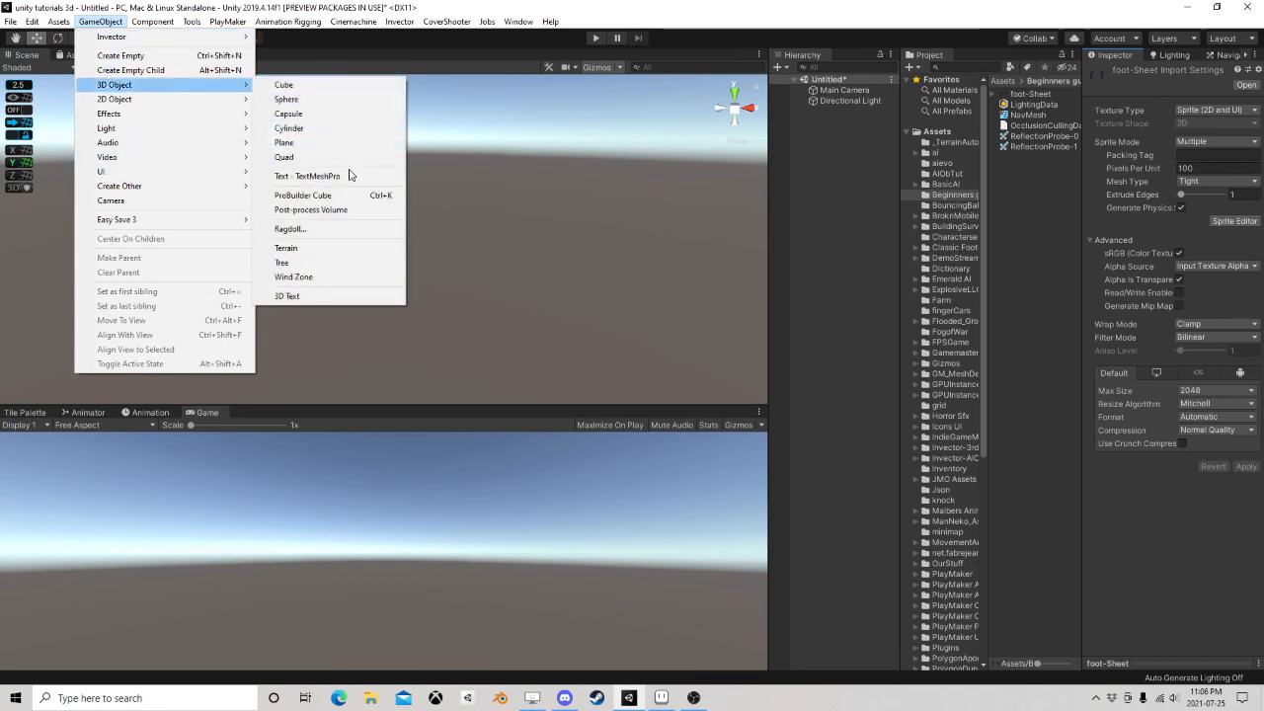
click(287, 248)
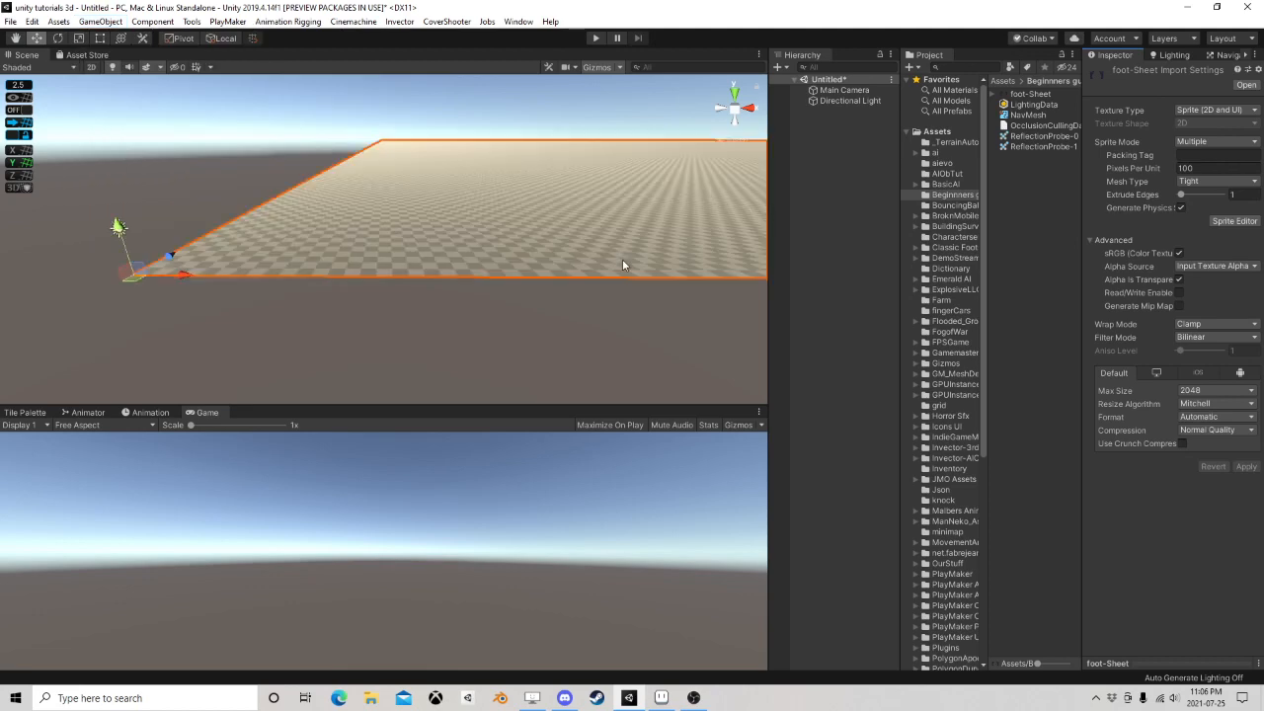
middle_drag(274, 217, 184, 343)
right_drag(557, 238, 485, 214)
Create a new folder named Footsteps directly under Assets
right_click(938, 146)
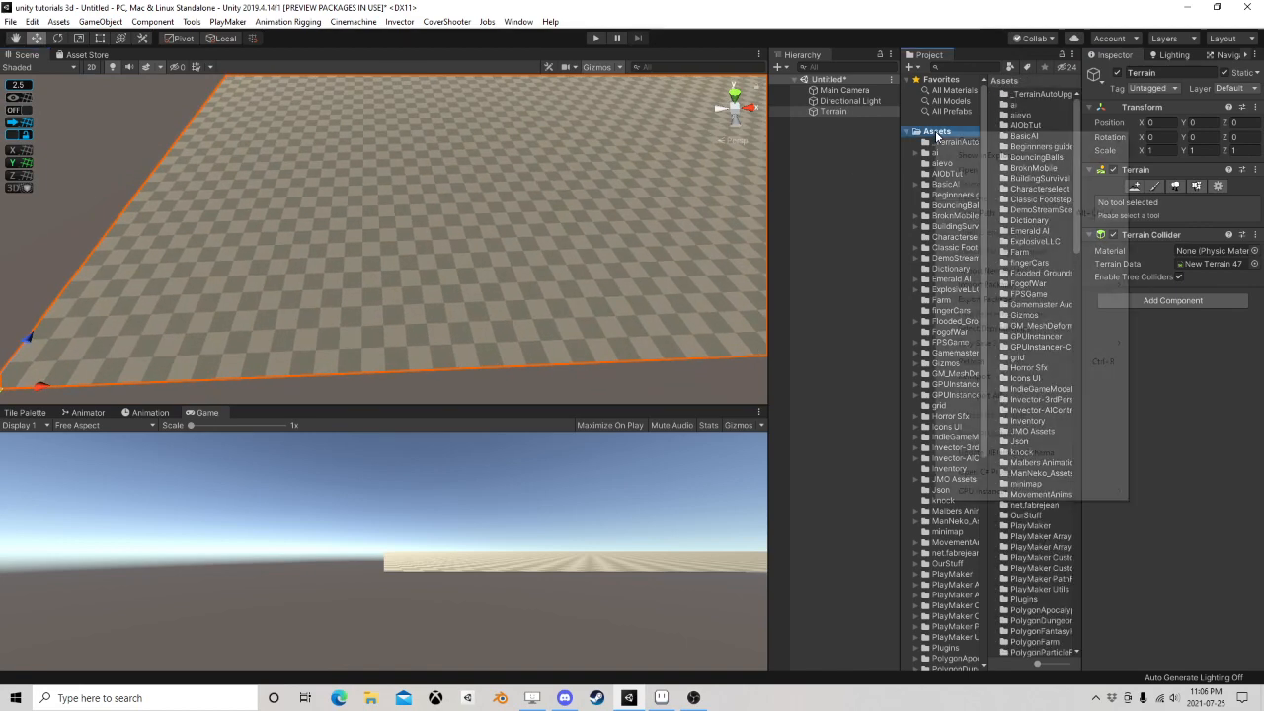
mouse_move(1086, 141)
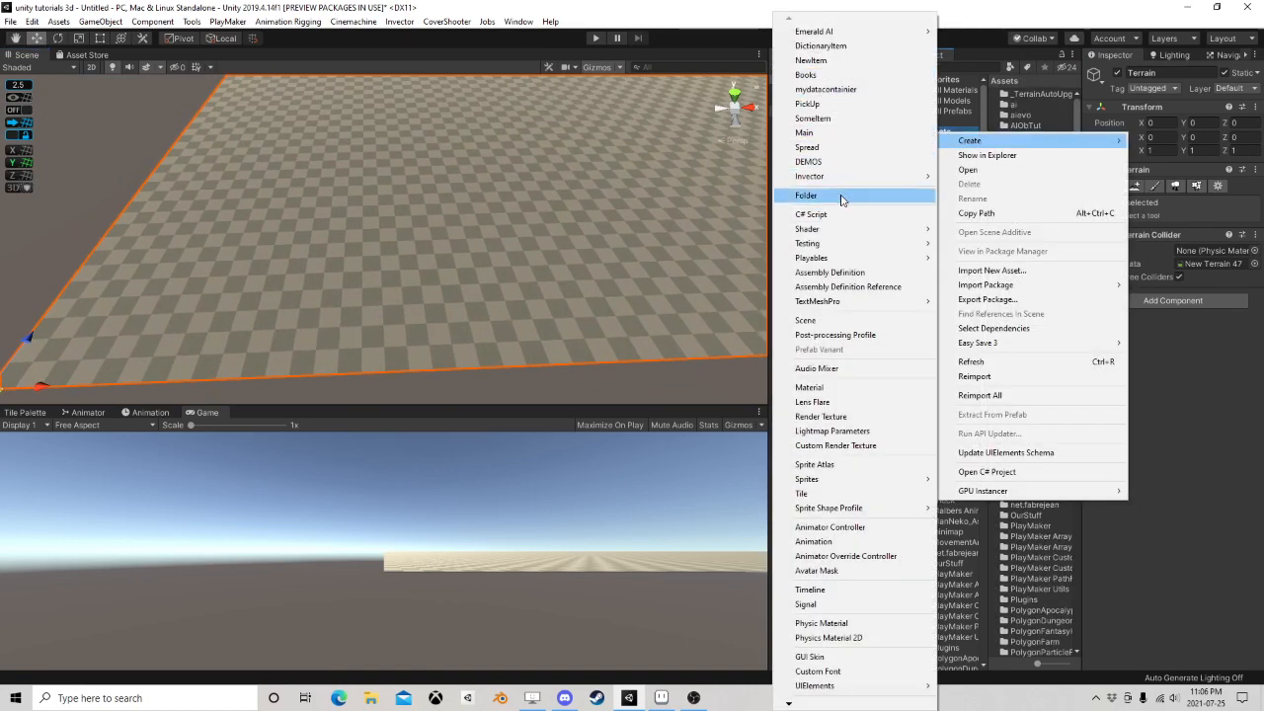
click(842, 195)
text(Footsteps)
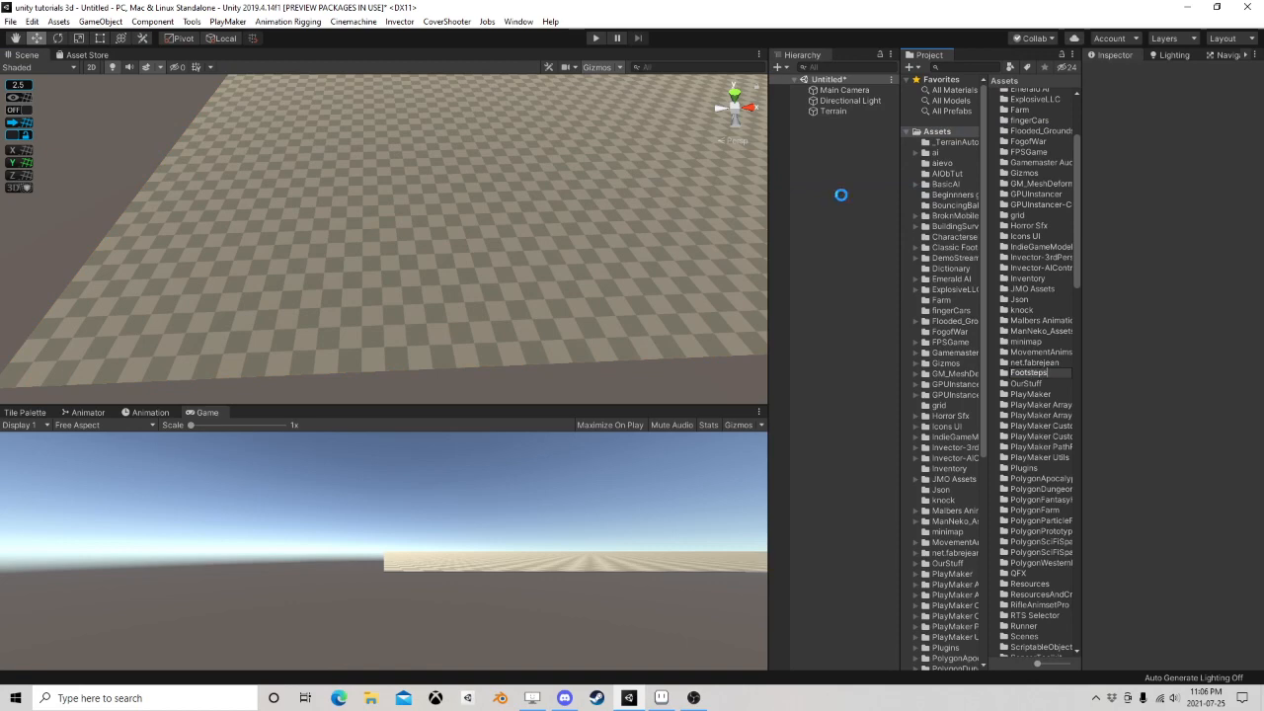
key(Return)
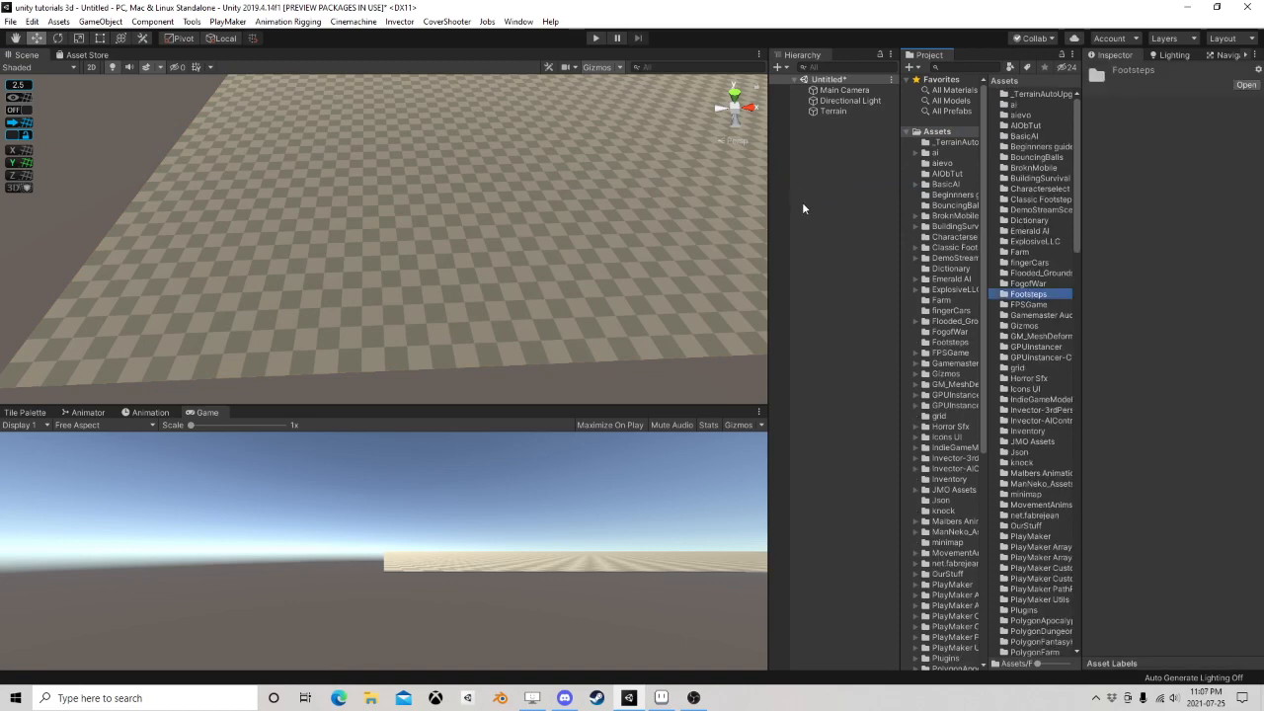
Add a 3D Plane to the scene and set its scale to 0.25 on X, Y and Z
click(99, 21)
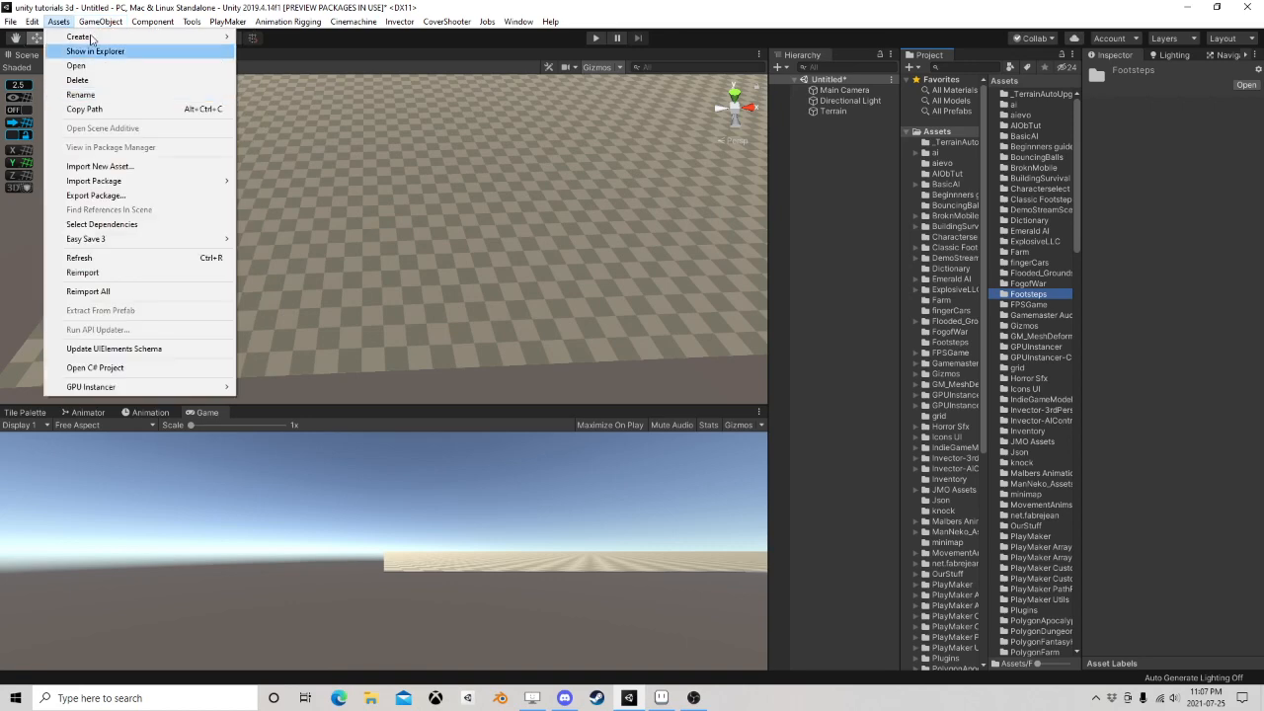
mouse_move(131, 85)
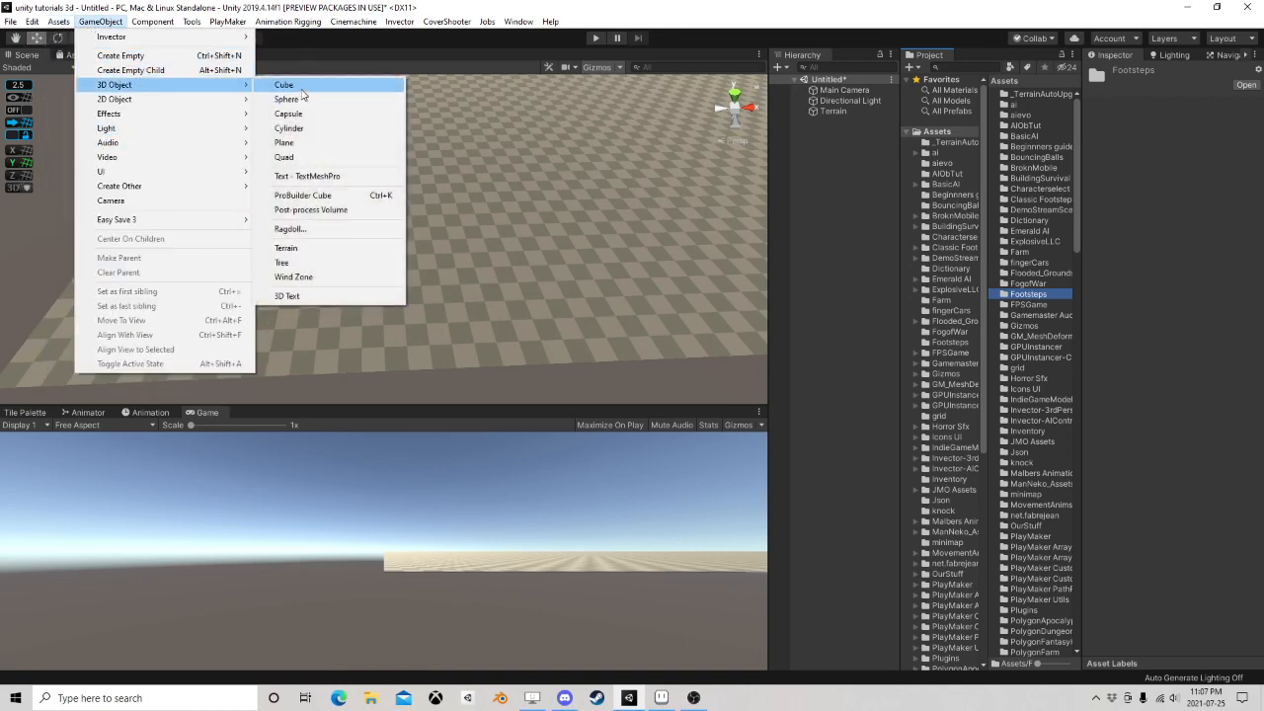
click(286, 142)
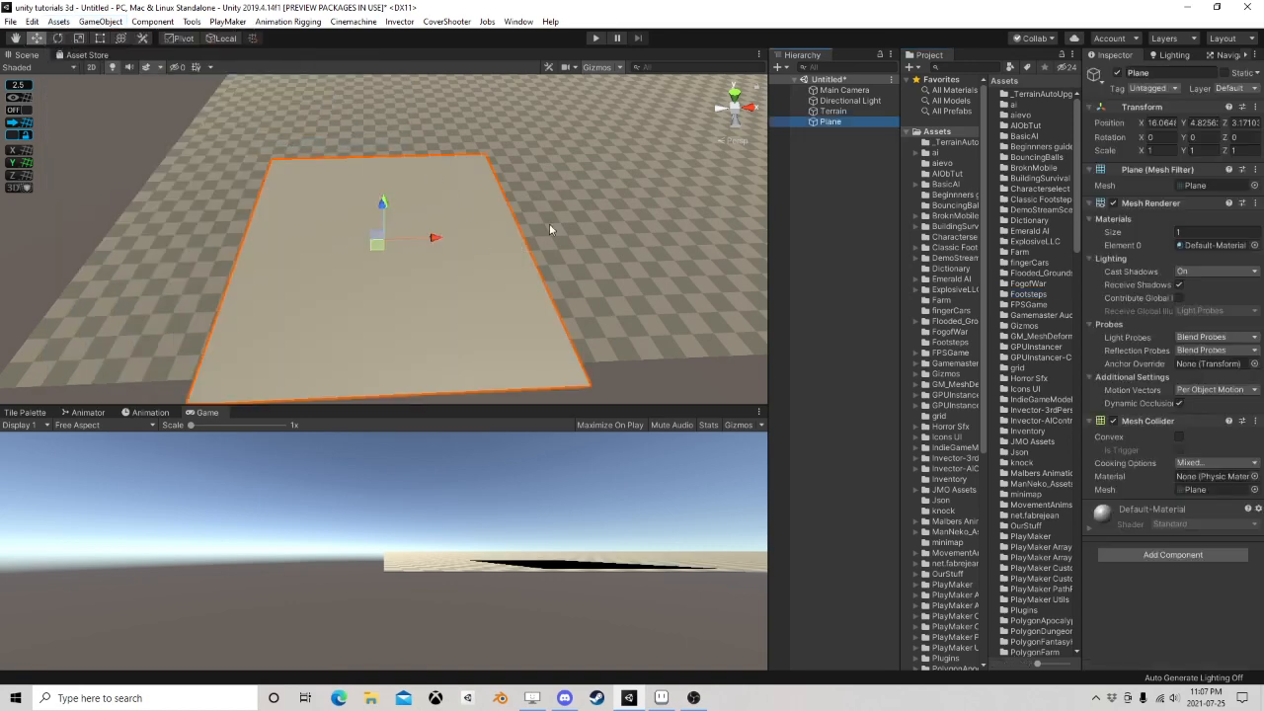
click(1154, 150)
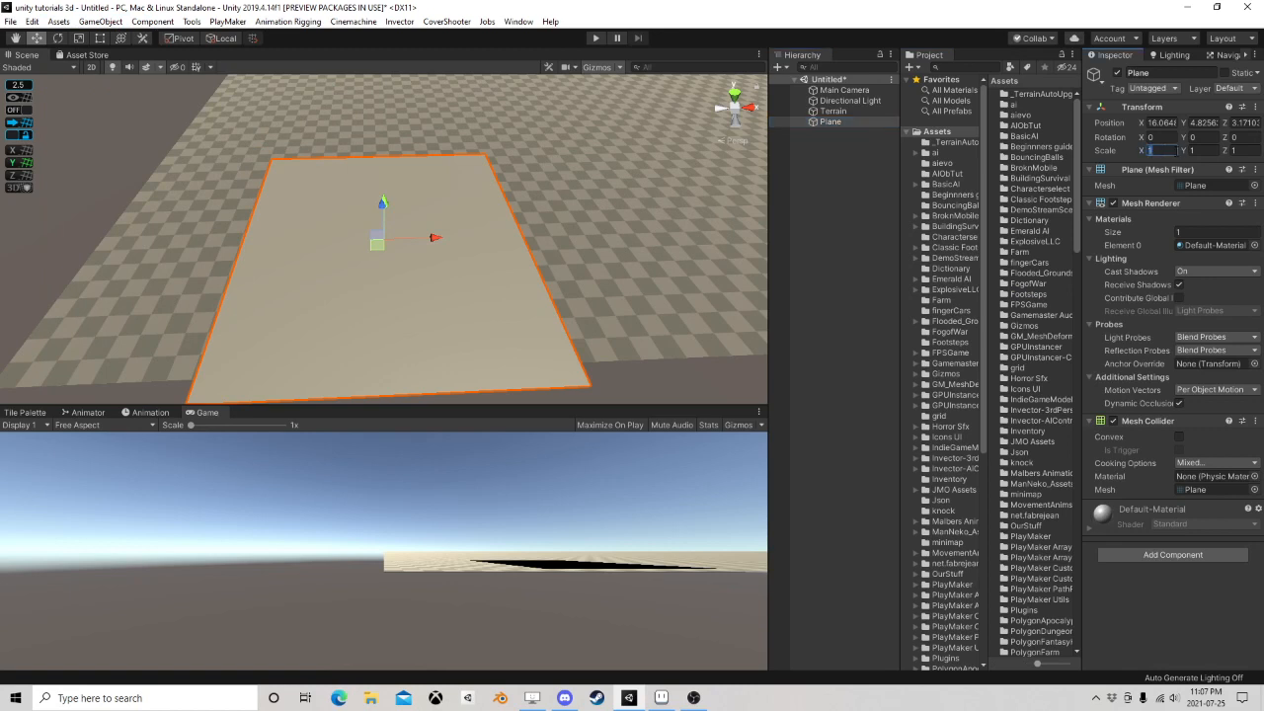
text(0.25)
key(Tab)
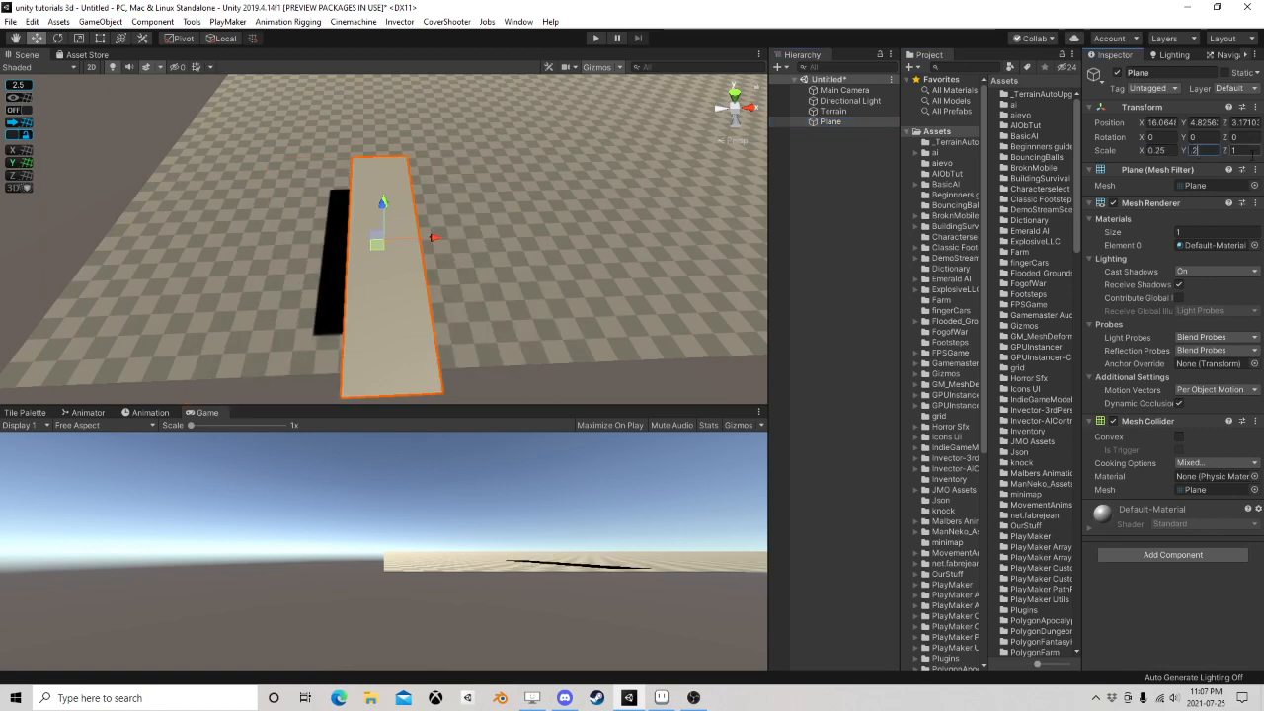
text(0.25)
key(Tab)
text(0.25)
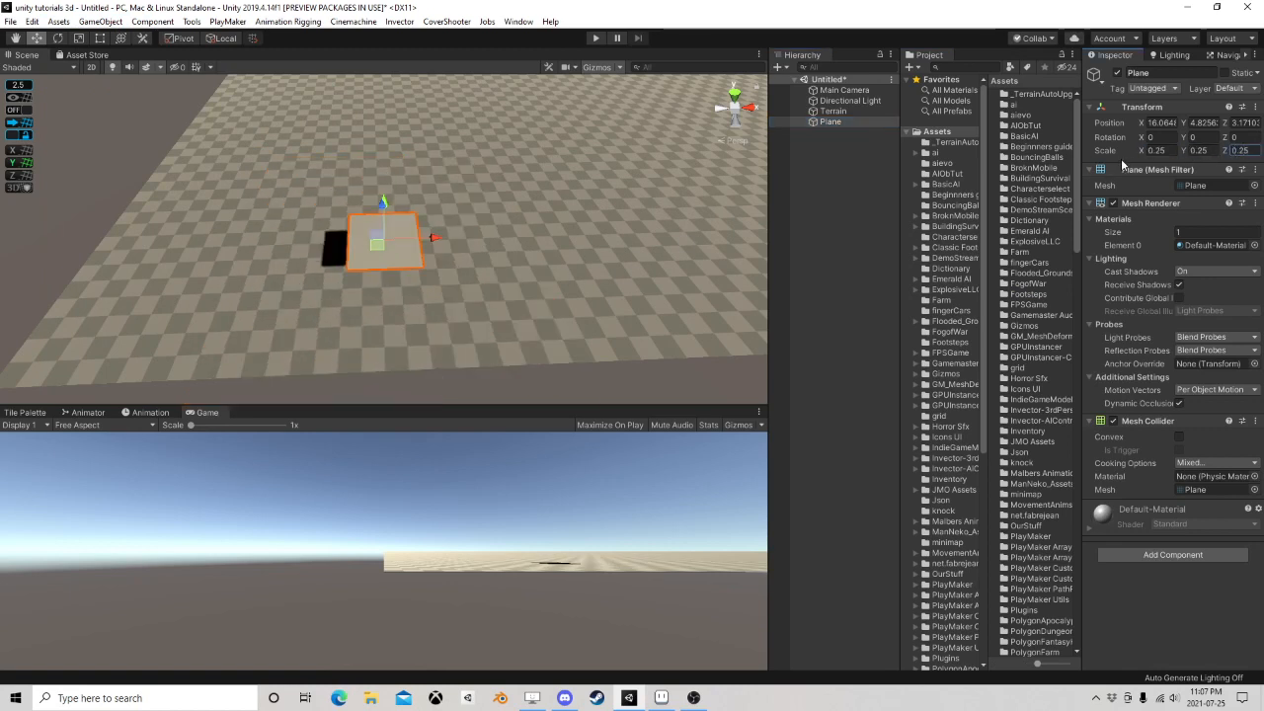
Set the plane's X and Z scale to 0.1
drag(1174, 152, 1097, 152)
text(.1)
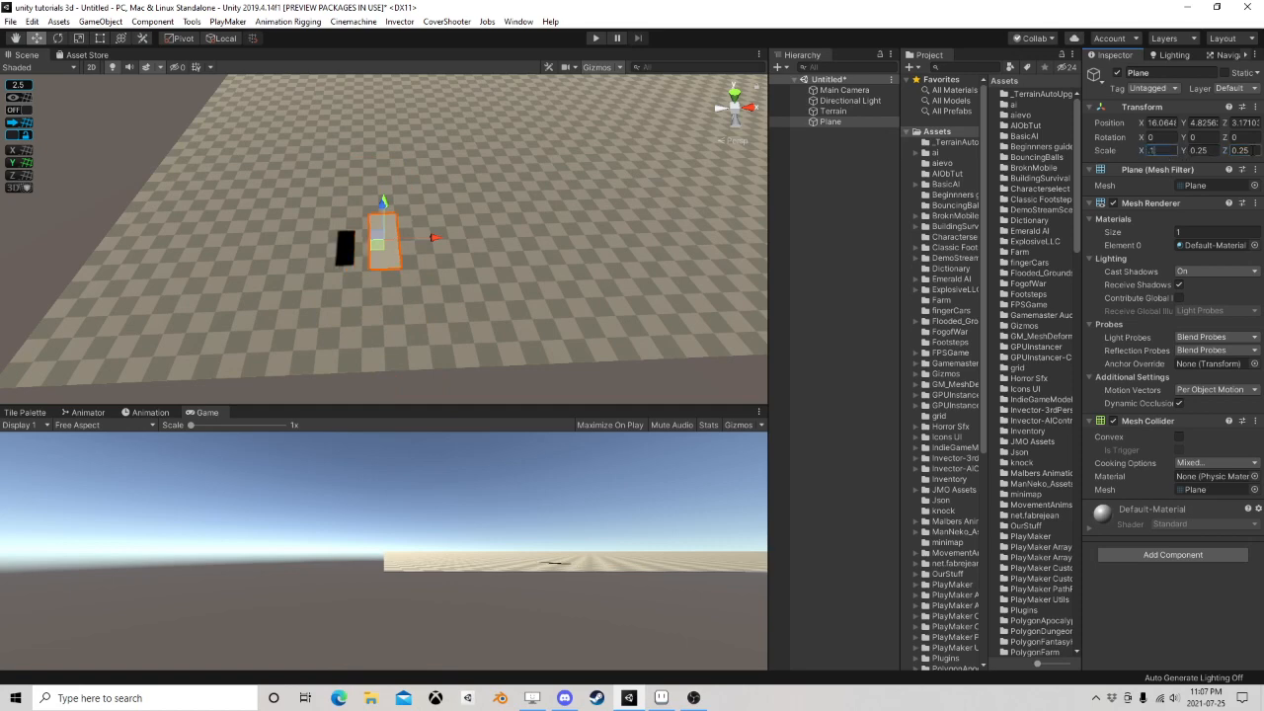
drag(1256, 151, 1222, 152)
text(0.1)
Lower the plane to just above the terrain, at a Y position of about 0.23
scroll(405, 271, up, 8)
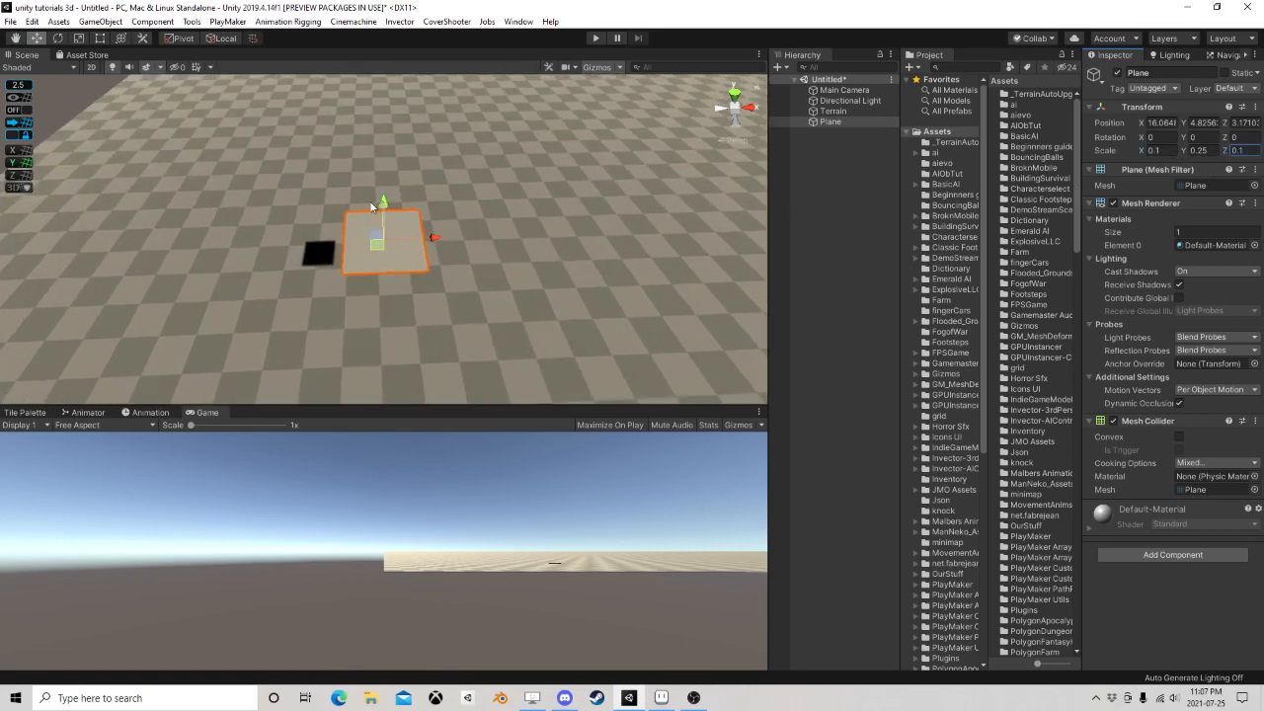
right_drag(371, 207, 465, 179)
drag(428, 203, 413, 368)
middle_drag(442, 328, 487, 197)
scroll(487, 197, up, 3)
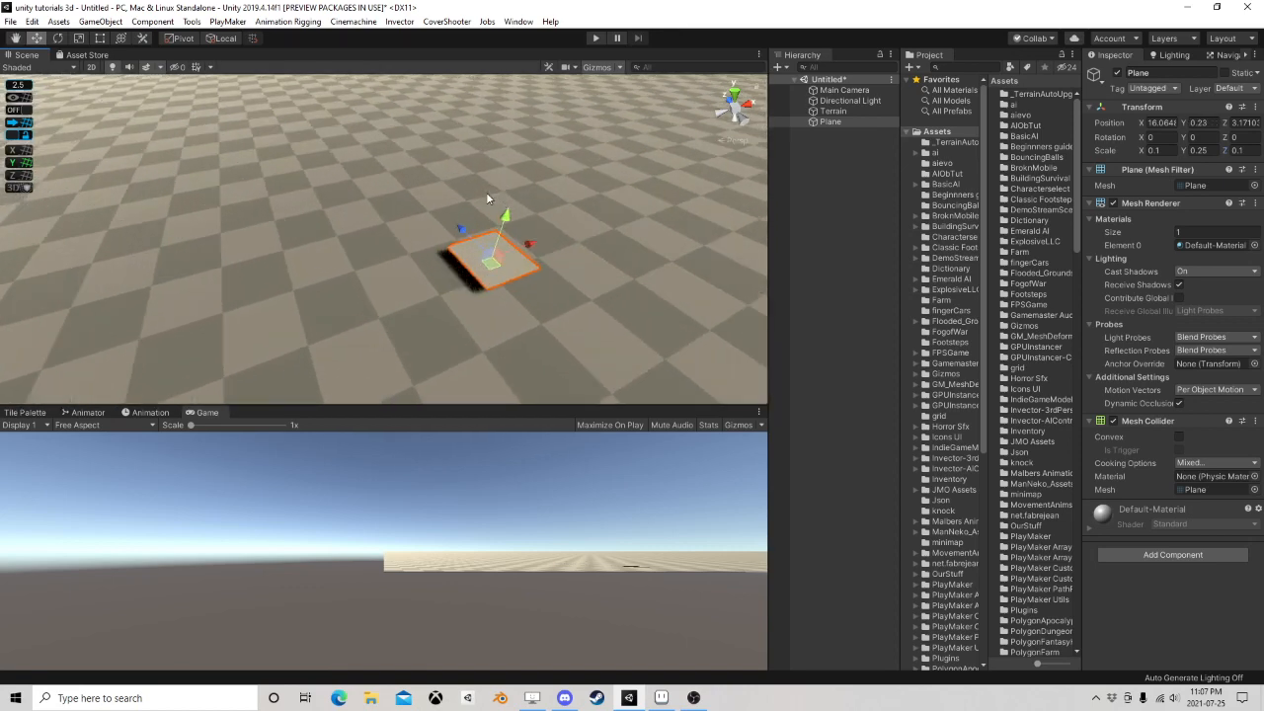
right_drag(572, 202, 522, 232)
middle_drag(521, 232, 410, 234)
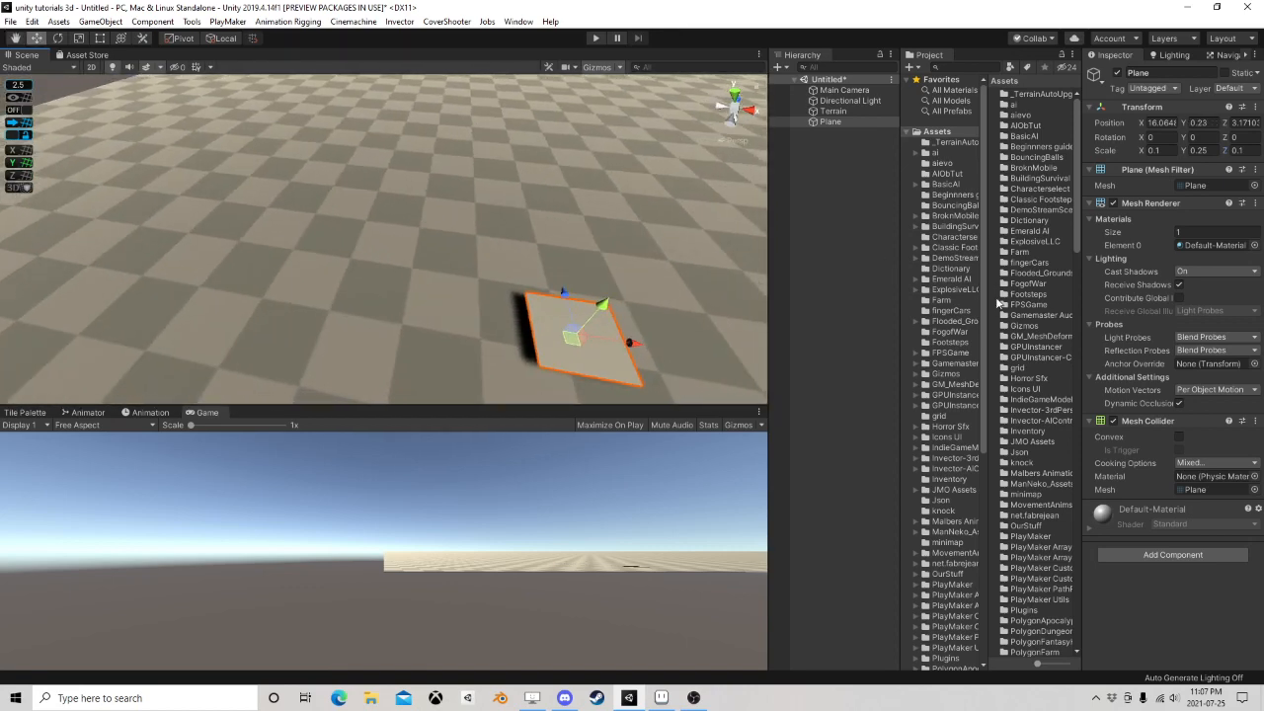
Widen the asset list and create a material named FootStep in the Footsteps folder
drag(903, 296, 690, 325)
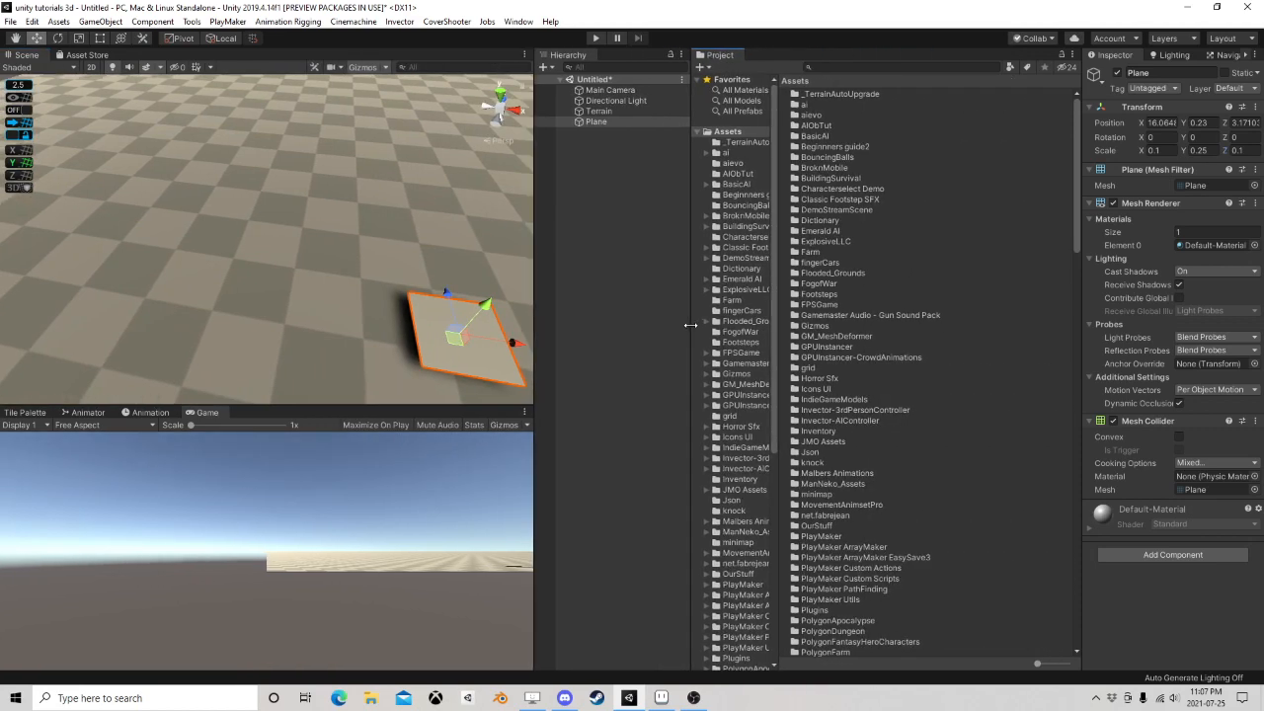
click(819, 293)
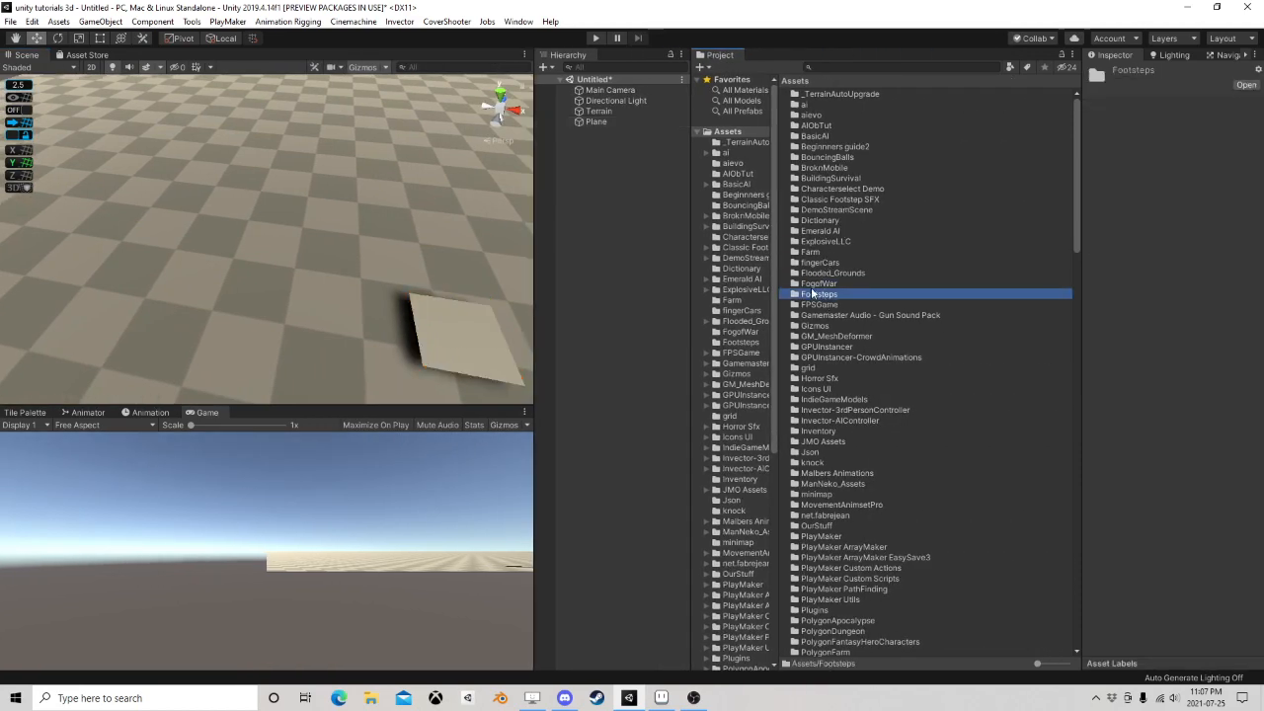
double_click(815, 295)
right_click(819, 160)
mouse_move(877, 168)
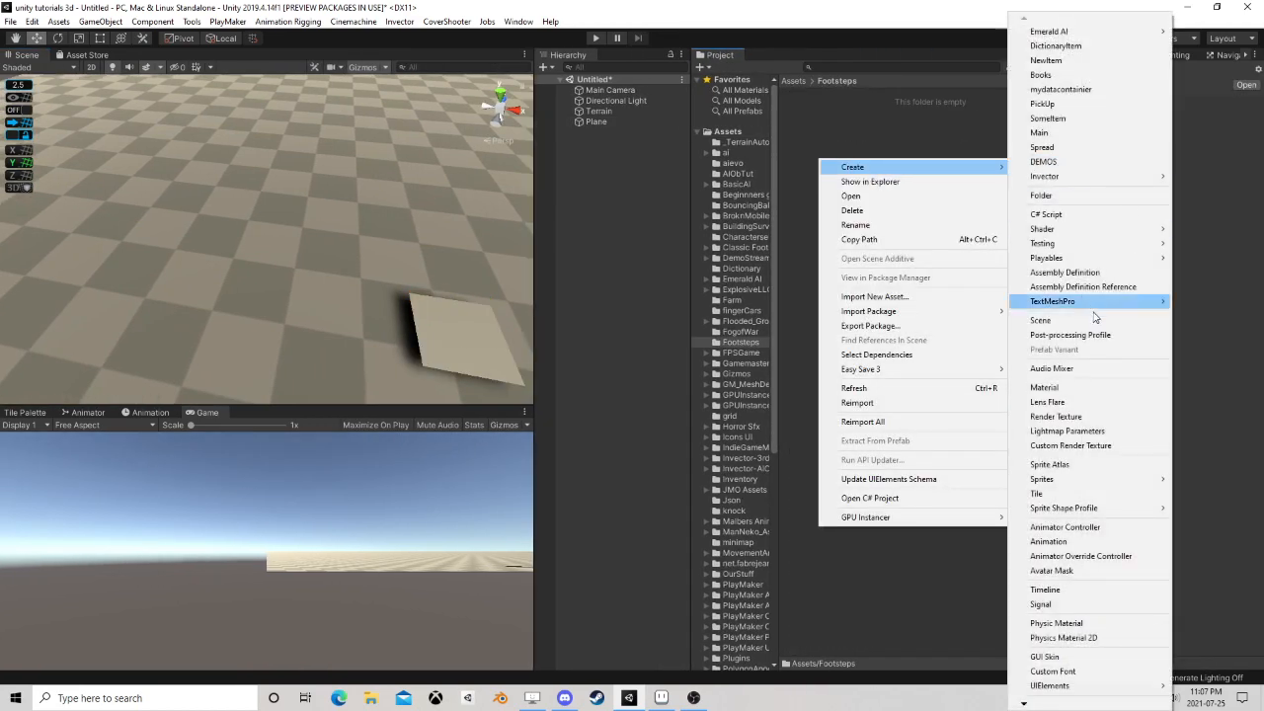
click(1080, 388)
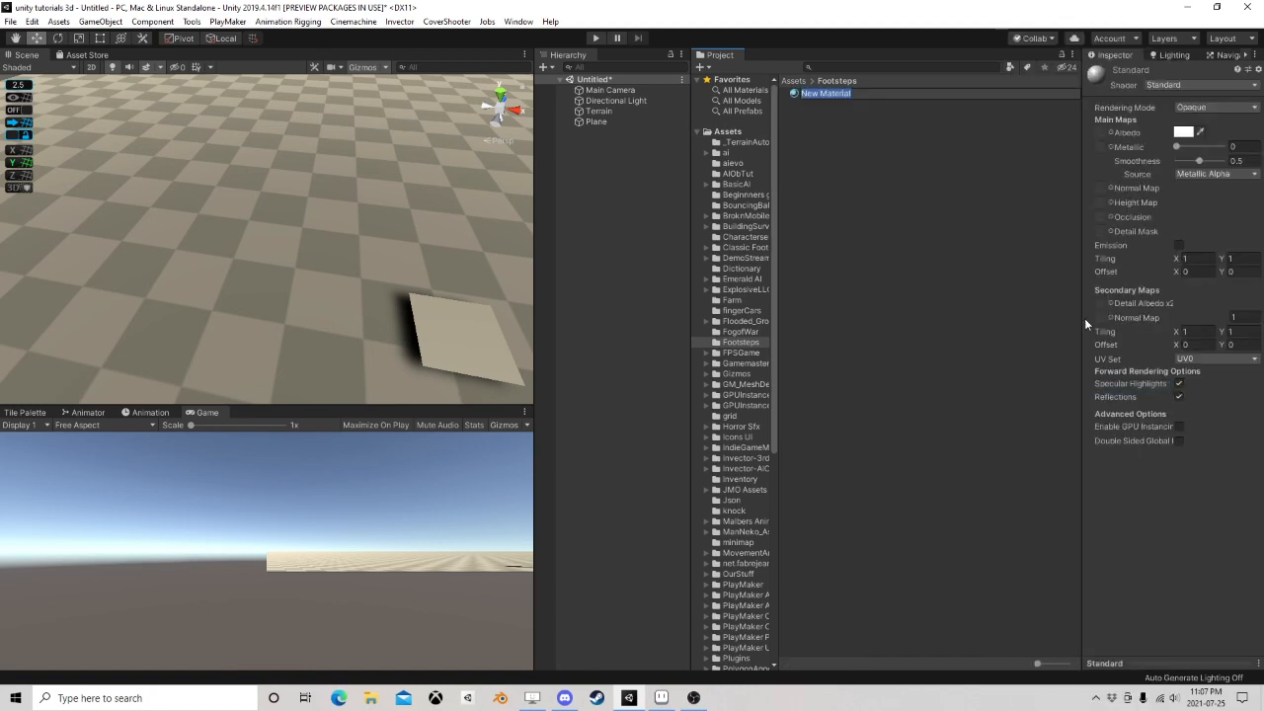
text(FootStep)
key(Return)
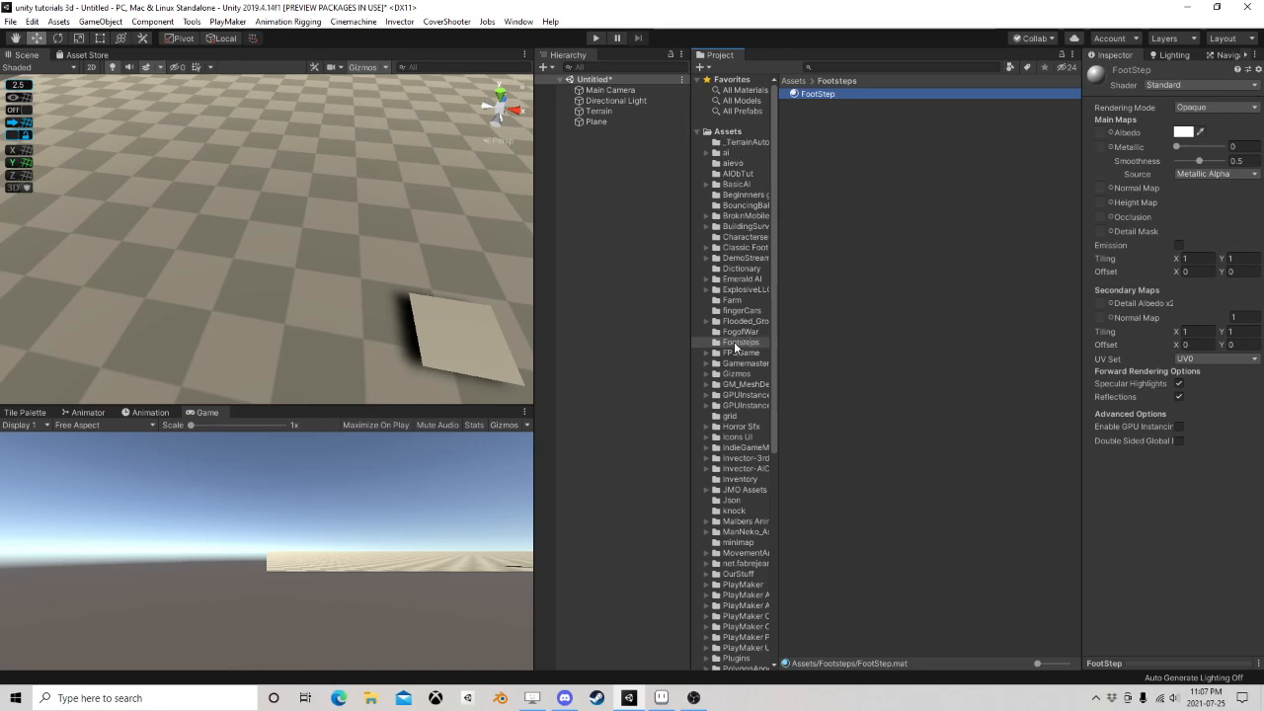
Move the foot-Sheet texture from the Beginnners guide2 folder into the Footsteps folder and open that folder
click(741, 144)
click(729, 154)
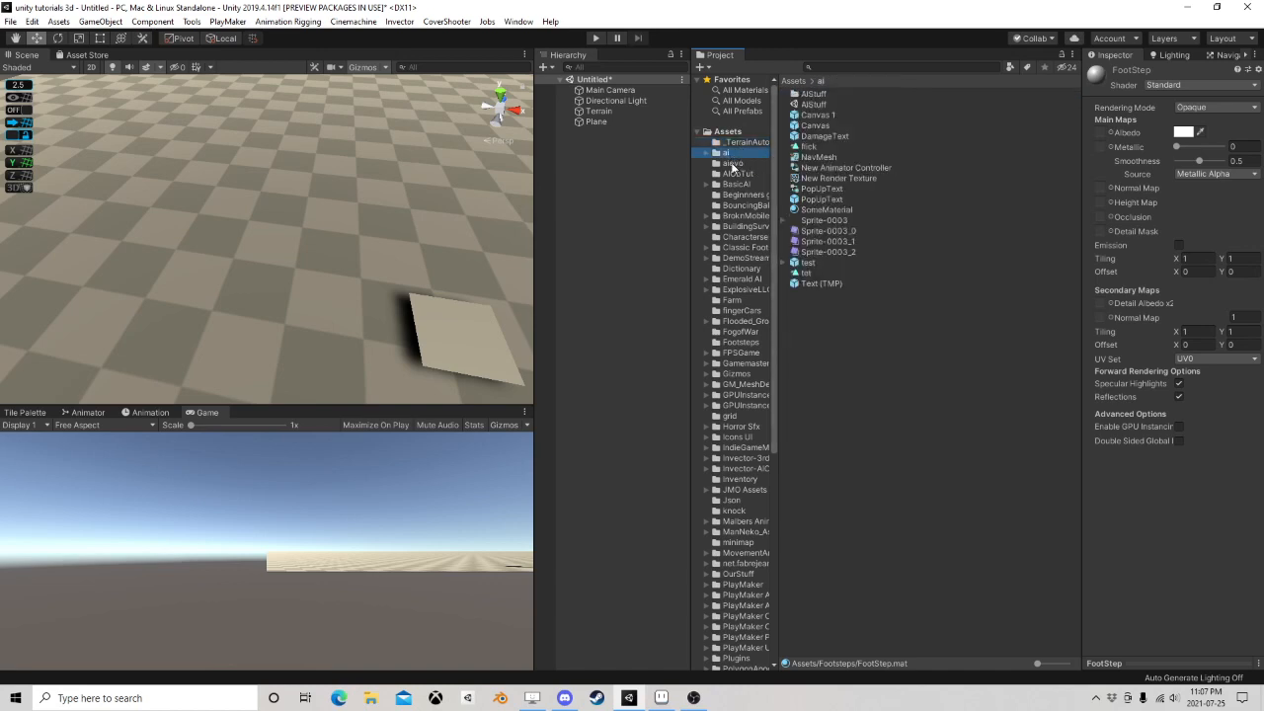
click(736, 163)
click(736, 173)
click(736, 185)
click(741, 196)
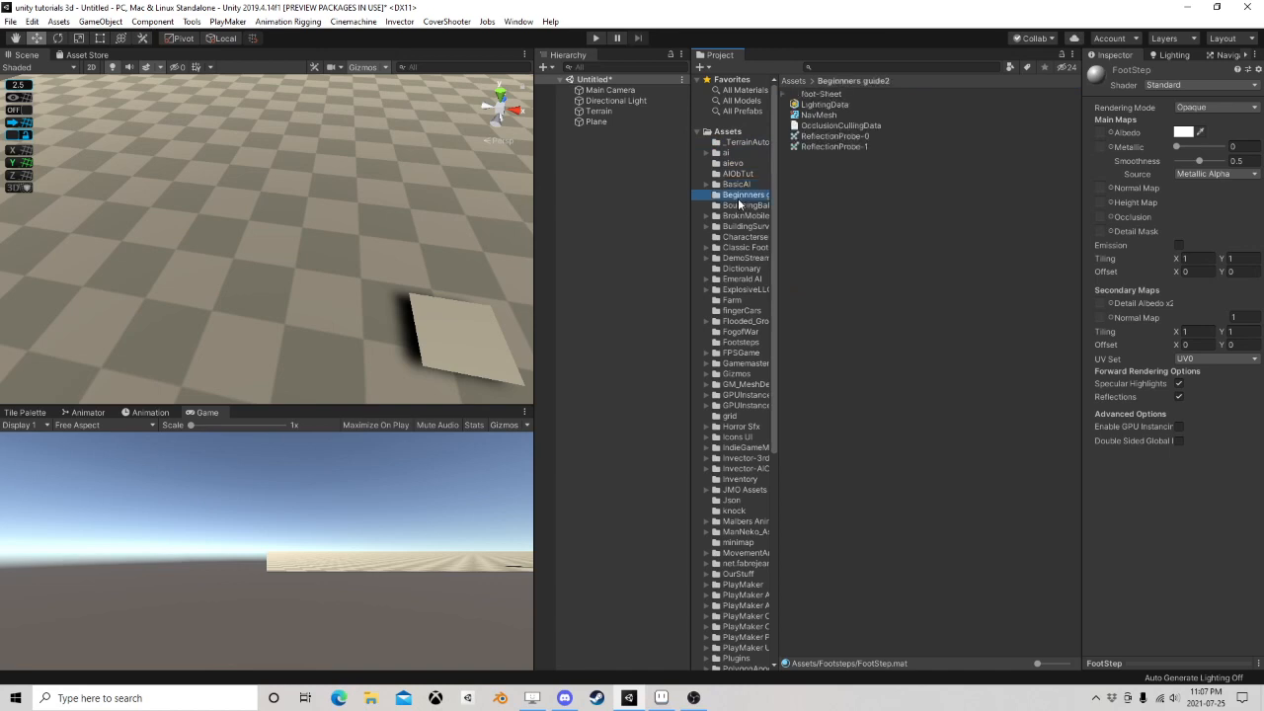
drag(823, 94, 740, 342)
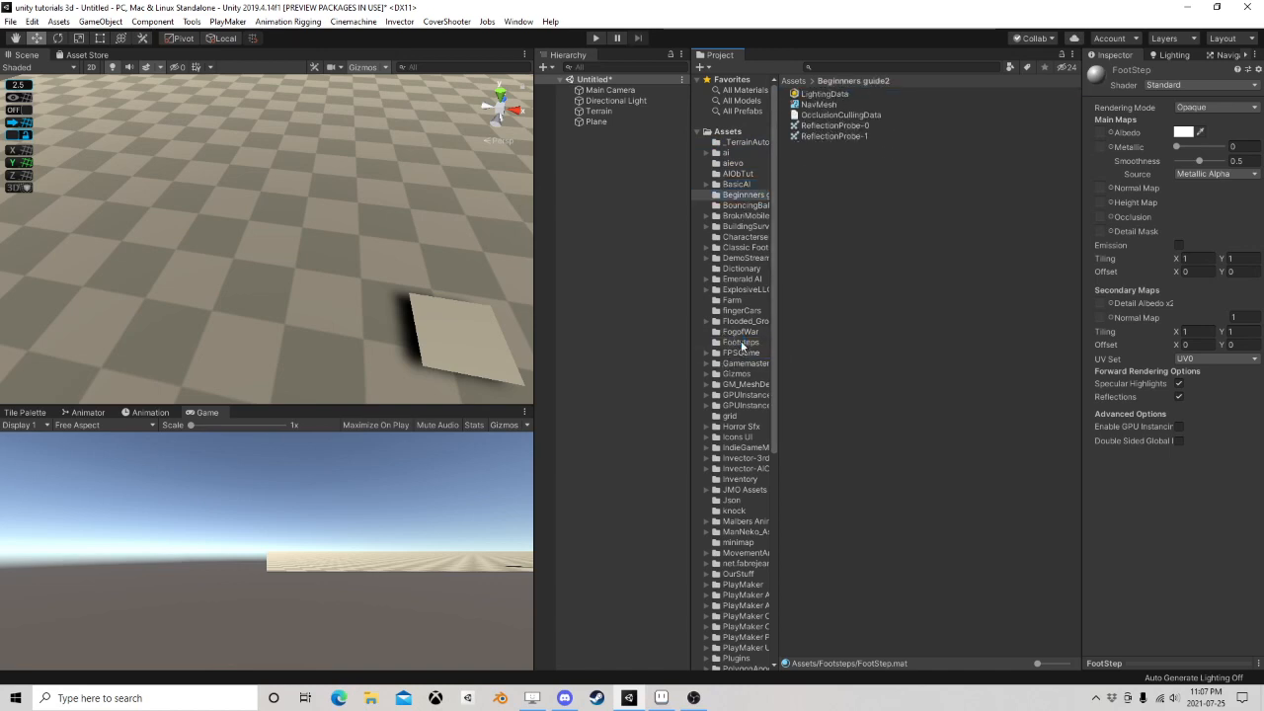
click(741, 343)
Expand foot-Sheet and try to apply its foot-Sheet_0 sprite to the FootStep material
click(821, 94)
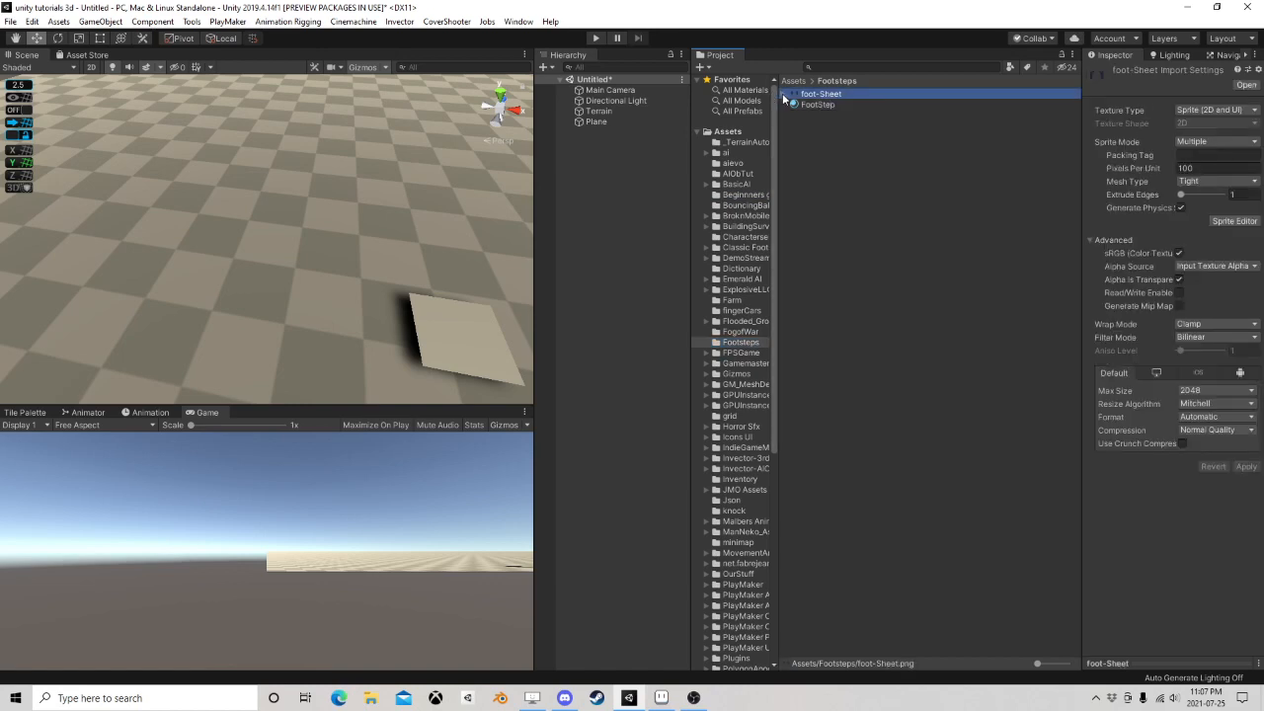
click(783, 94)
click(833, 105)
click(820, 93)
click(816, 126)
drag(824, 106, 1139, 228)
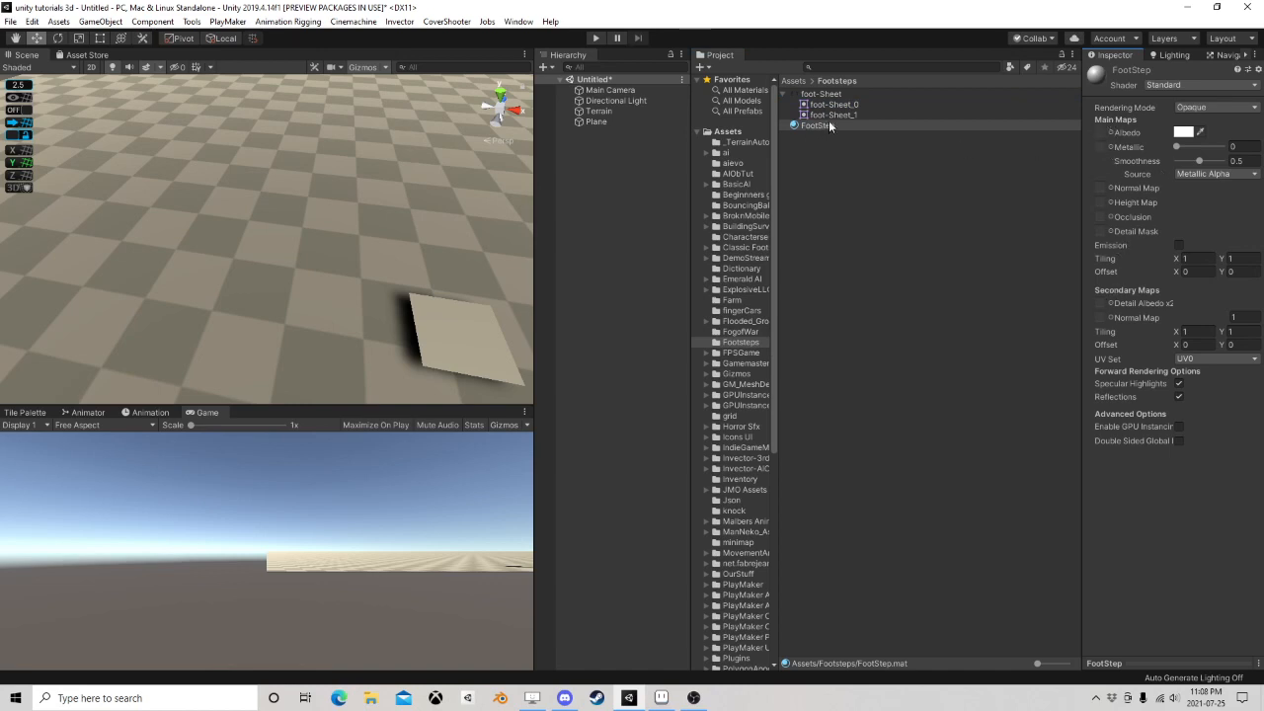
click(589, 122)
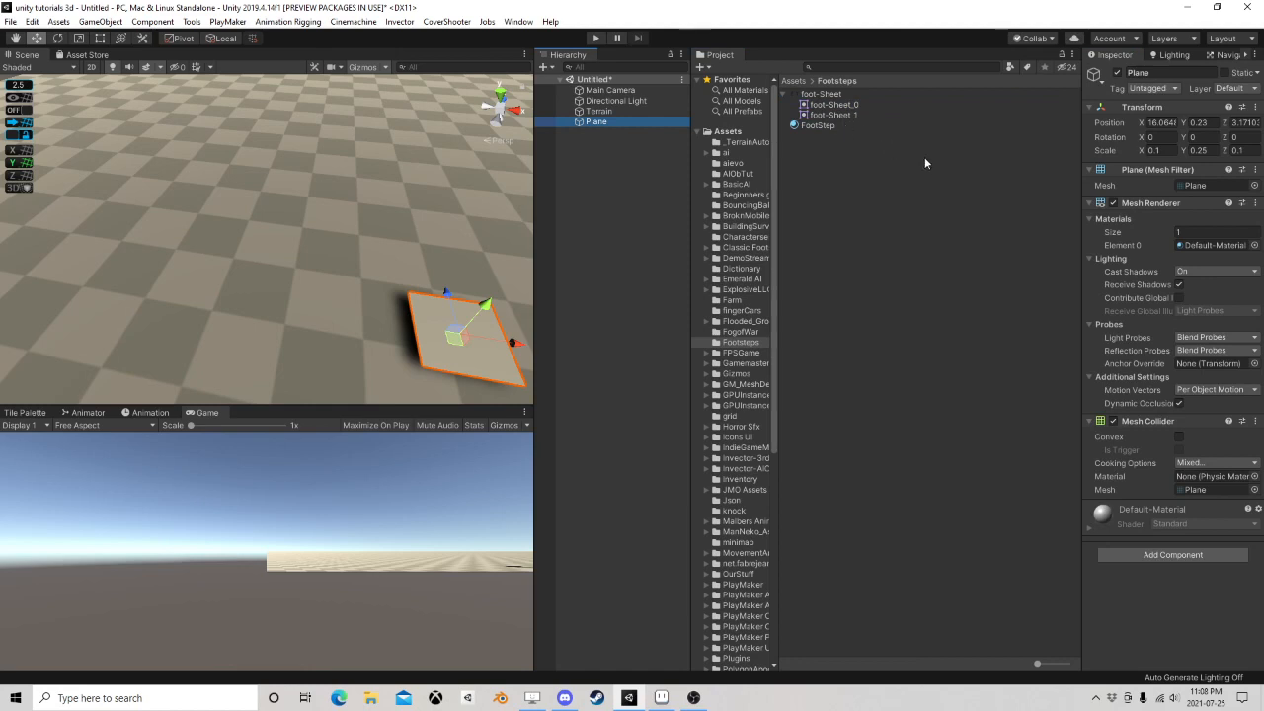
drag(818, 104, 830, 128)
Assign the whole foot-Sheet texture to the Albedo map of the FootStep material
click(827, 126)
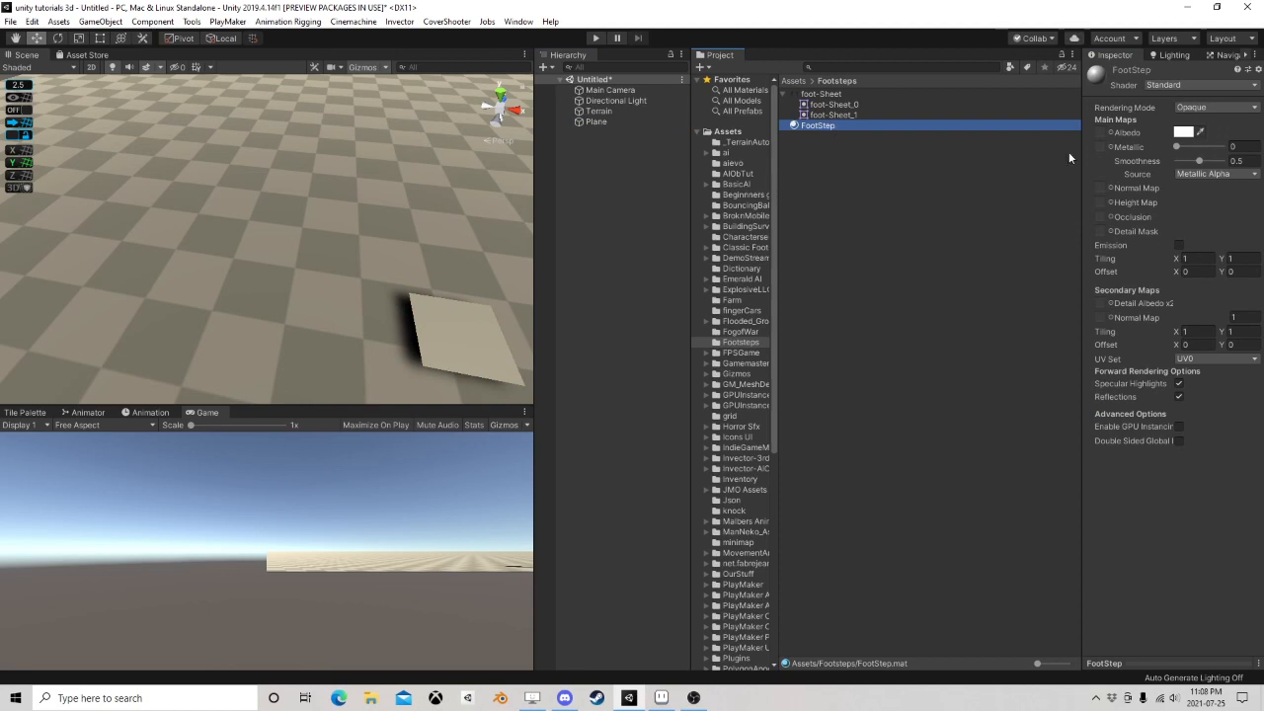
click(830, 105)
click(821, 94)
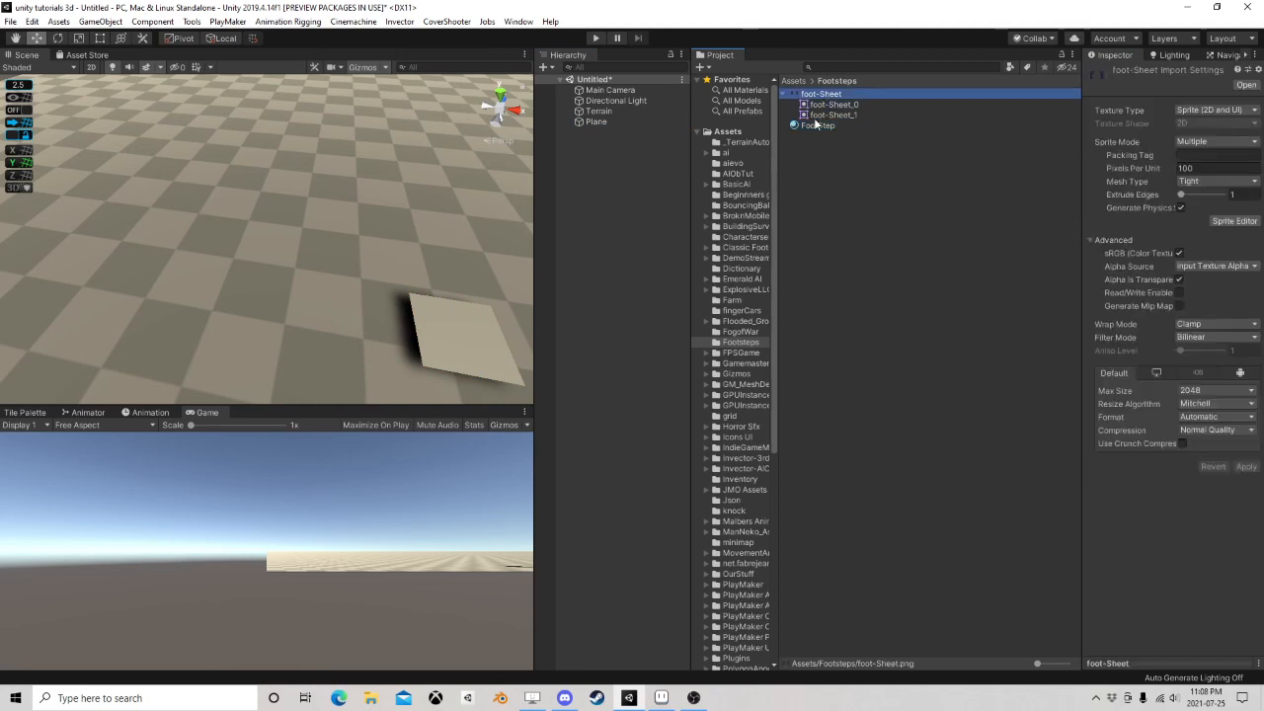
click(818, 125)
drag(821, 94, 1104, 133)
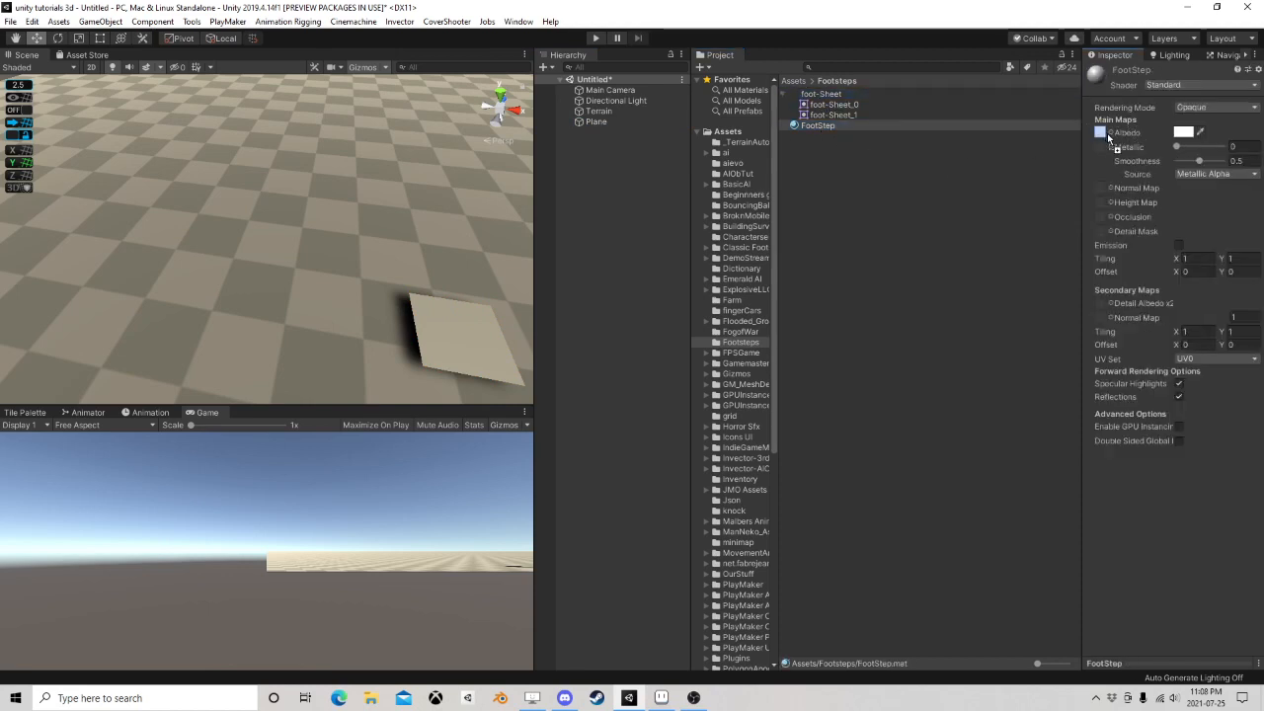
Widen the material settings area and switch the FootStep material's shader to Particles/Standard Surface
click(1180, 87)
click(1030, 192)
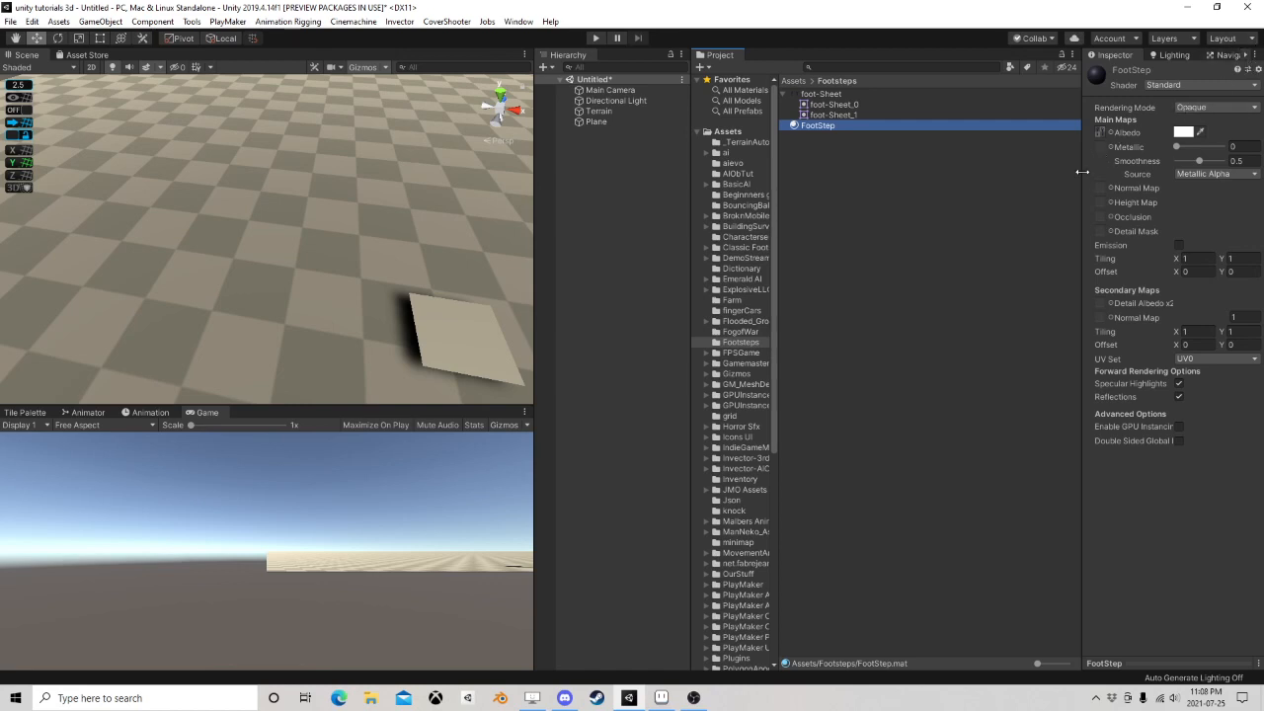
drag(1082, 171, 937, 188)
click(1047, 84)
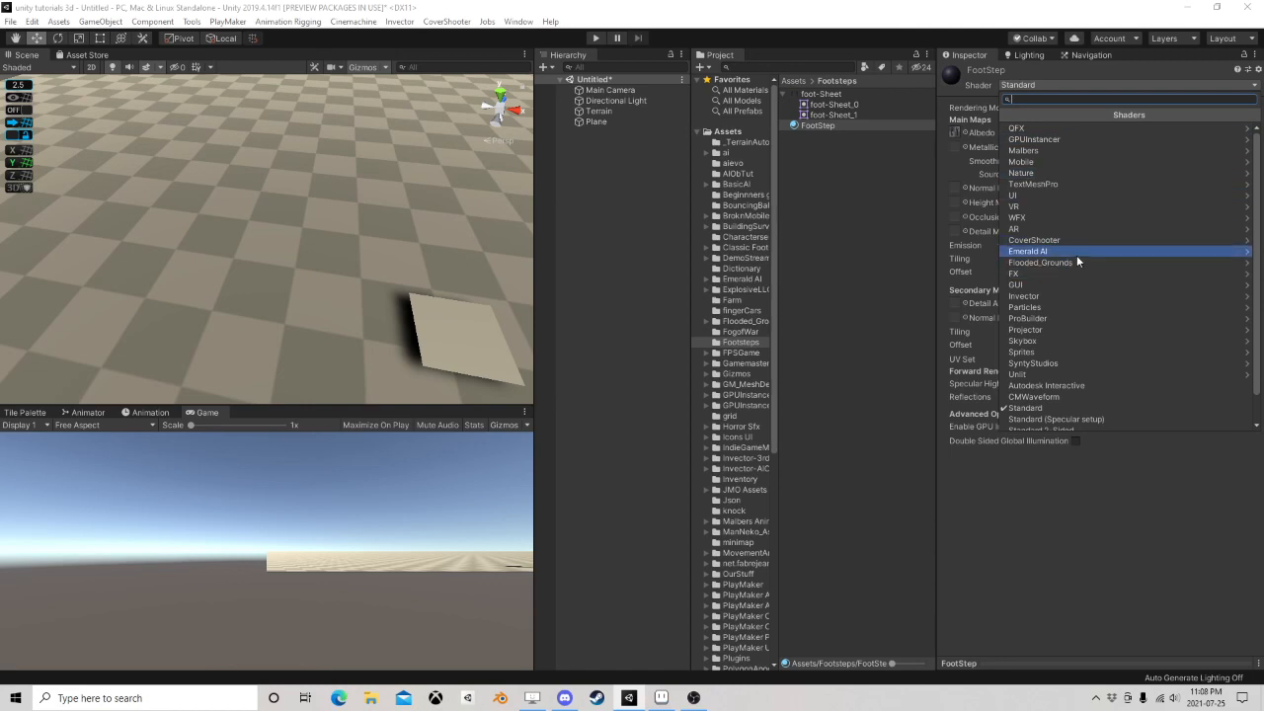
click(1059, 306)
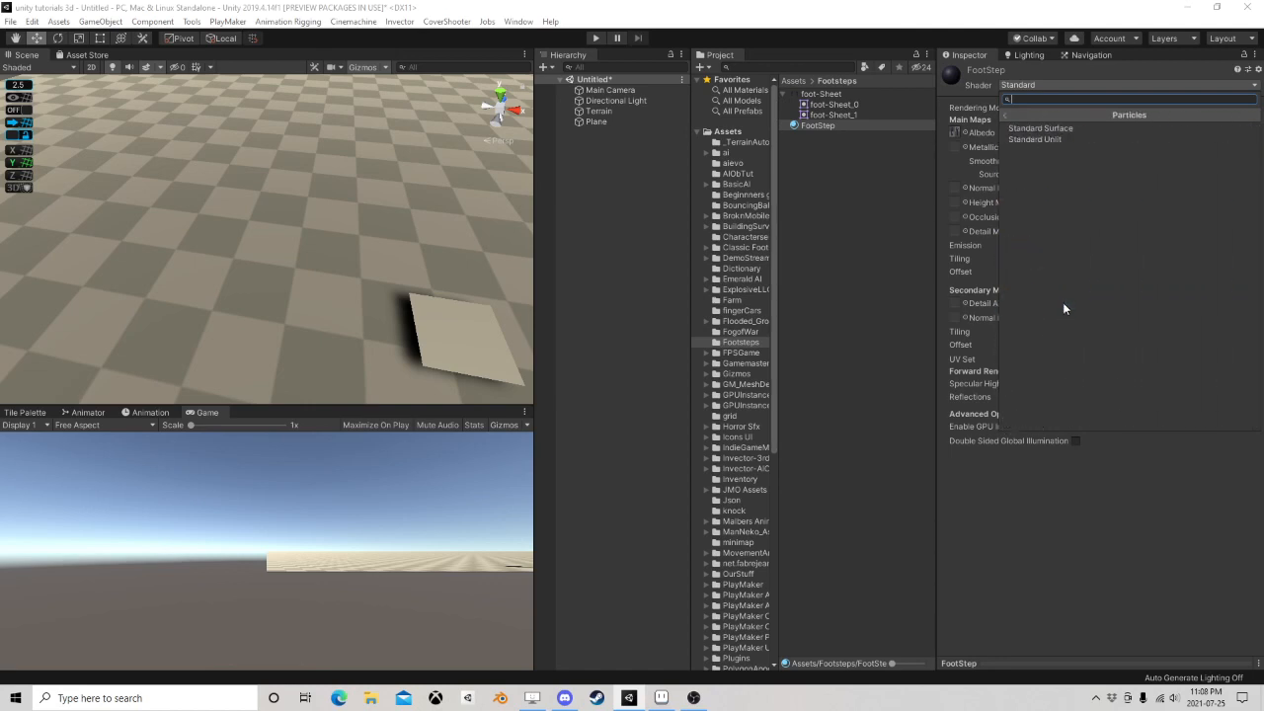
click(1033, 129)
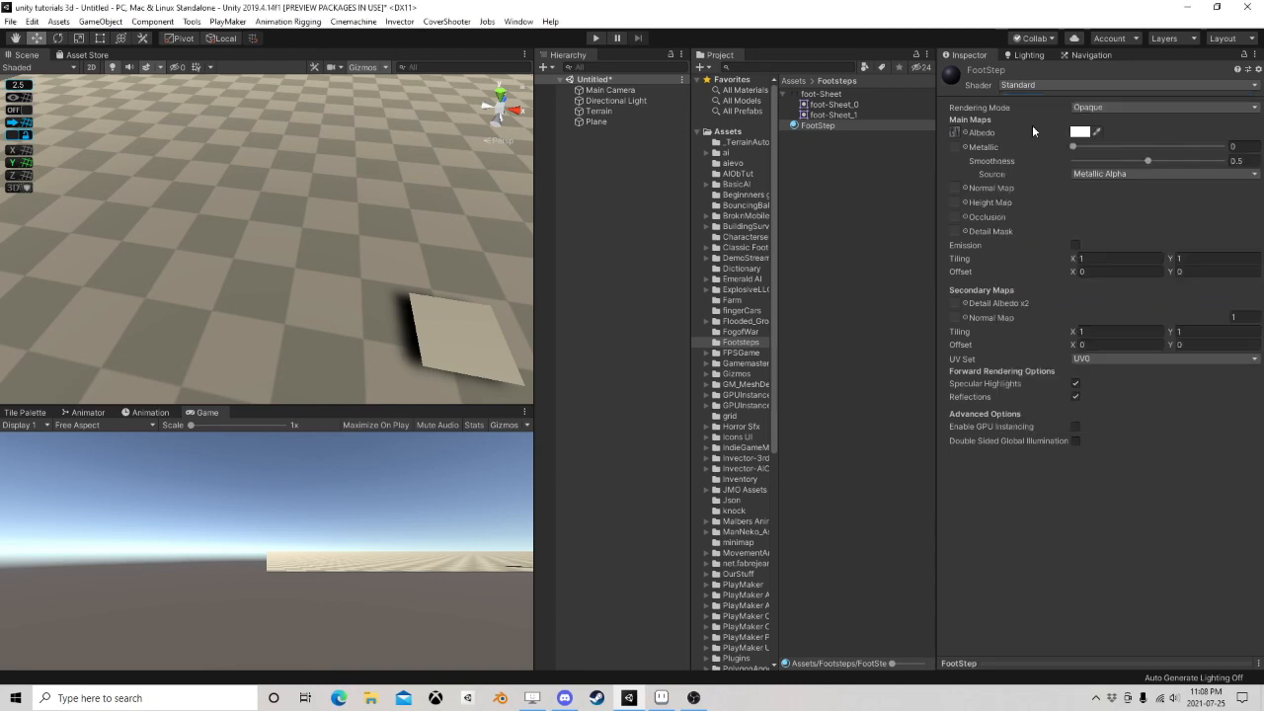
Set the FootStep material's rendering mode to Transparent, leaving flip-book frame blending off
click(1087, 119)
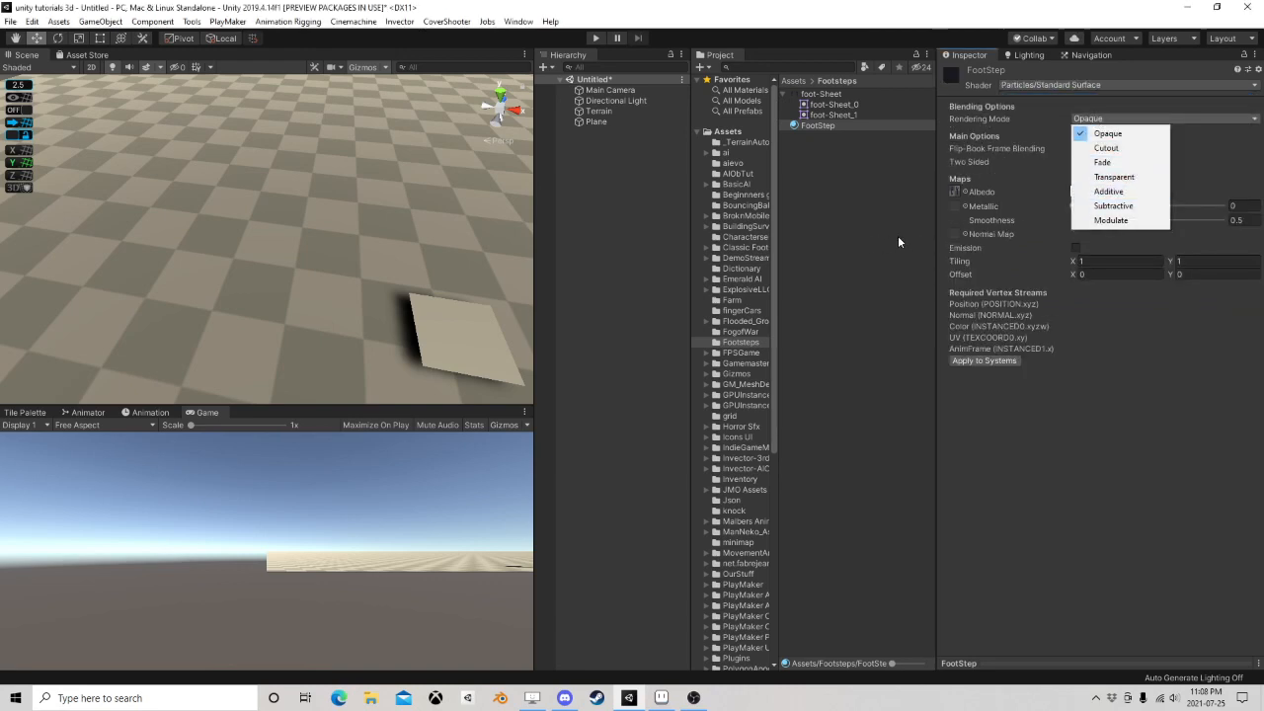
click(1121, 176)
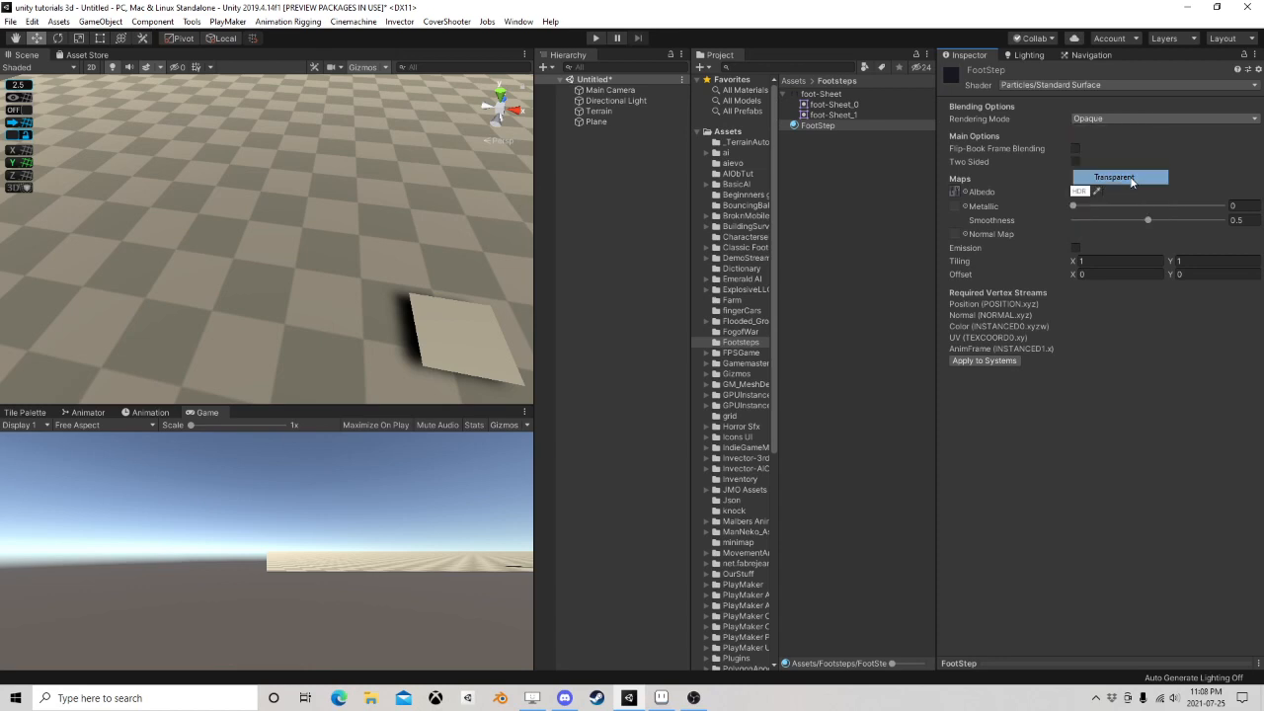
click(1075, 148)
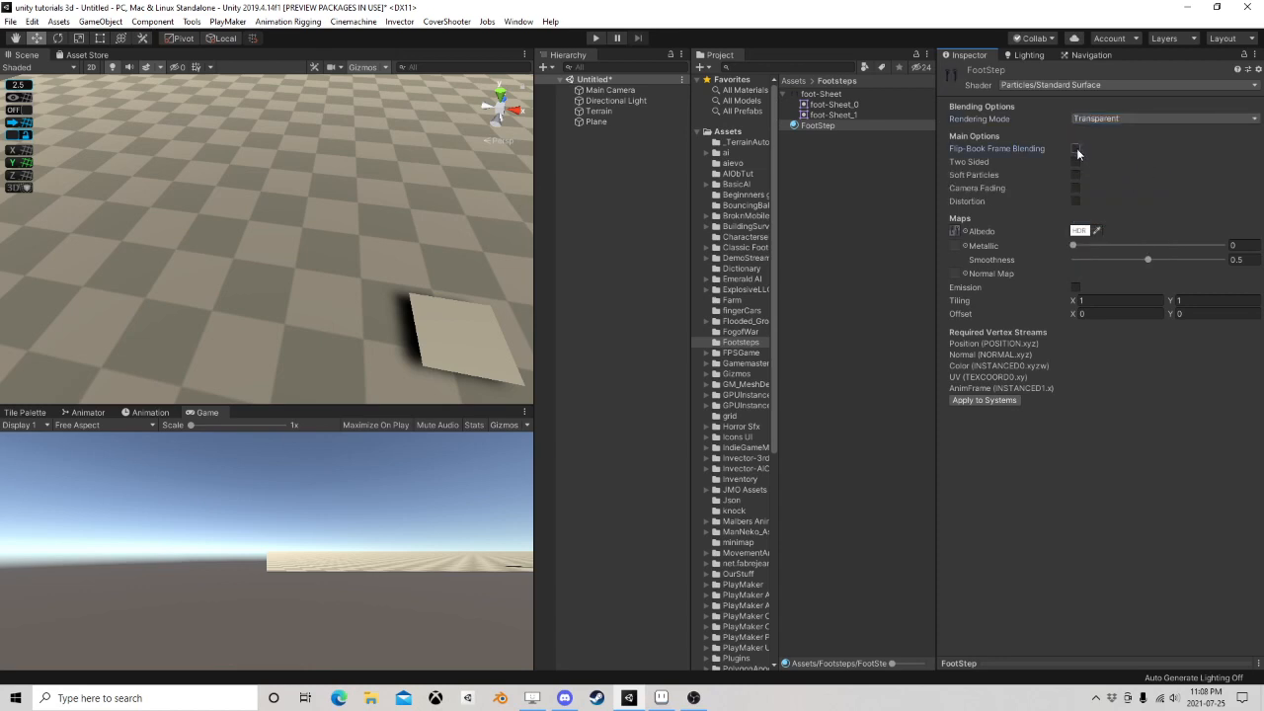
click(1077, 150)
Apply the FootStep material to the Plane and frame it in the scene
click(466, 323)
drag(818, 126, 1122, 252)
key(f)
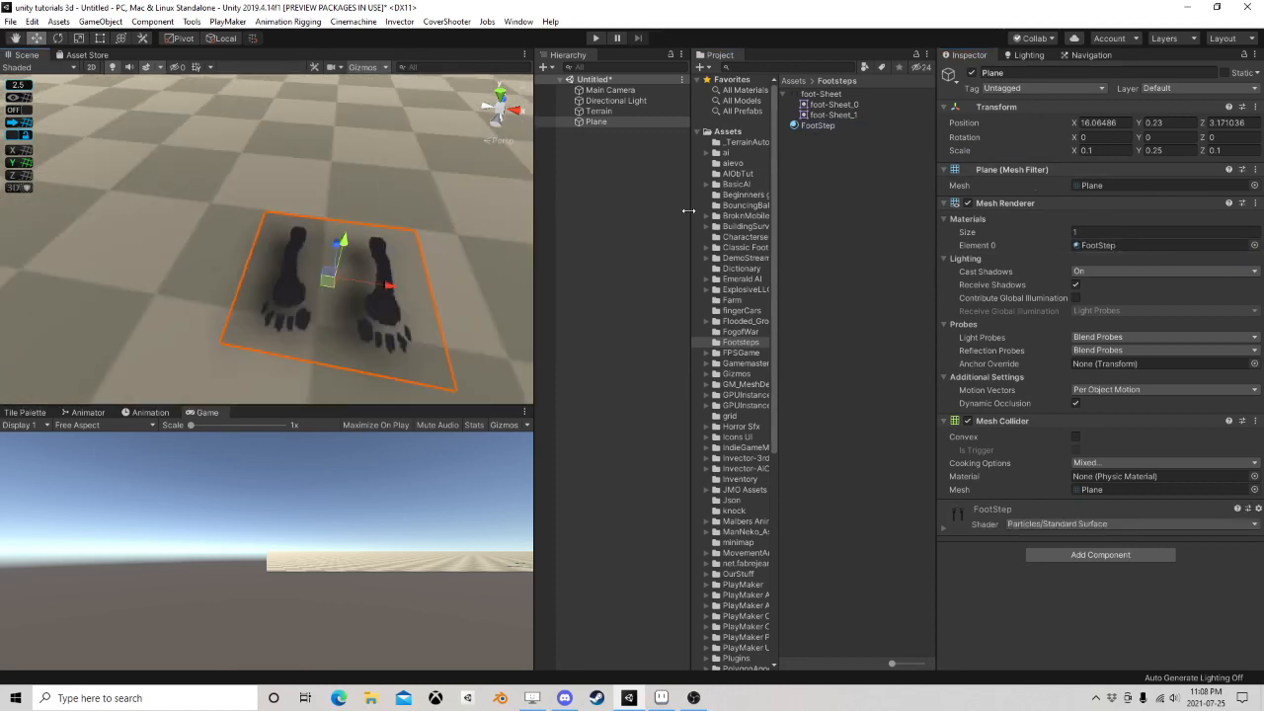
Set the FootStep material's X tiling to 0.5 so that only one foot of the sheet is used
click(822, 95)
click(818, 126)
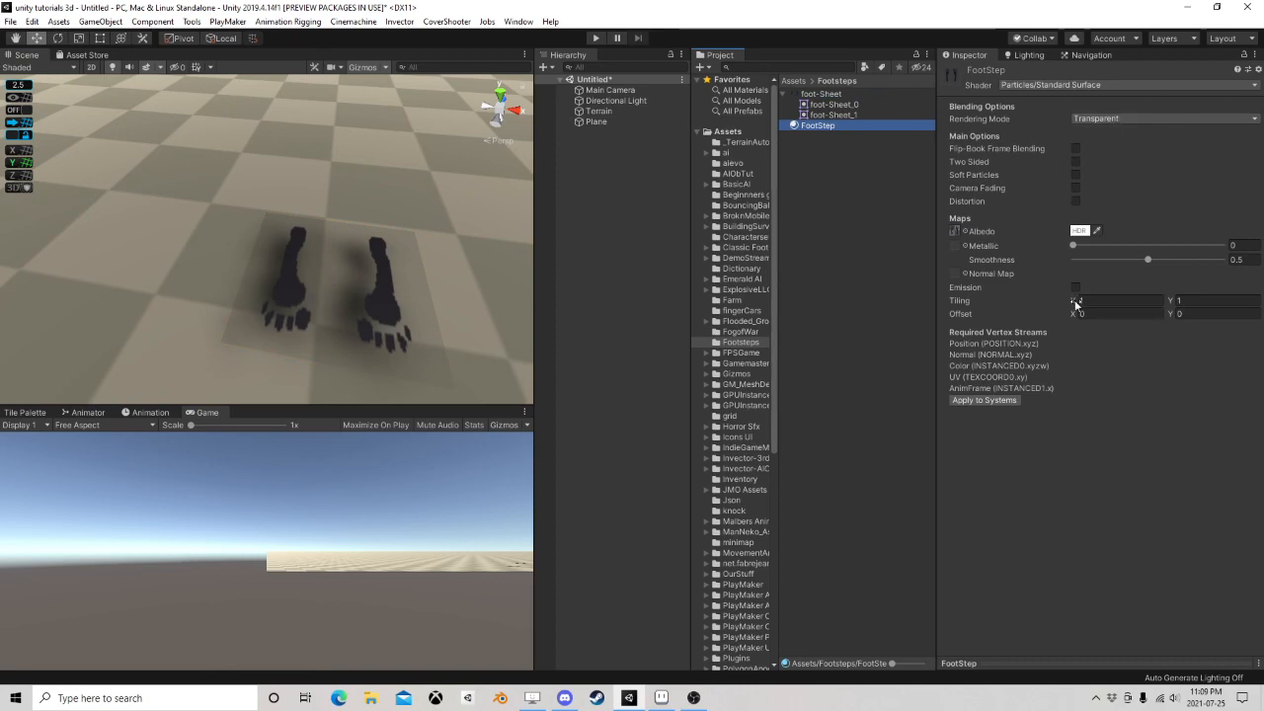
drag(1075, 301, 1033, 299)
text(0.5)
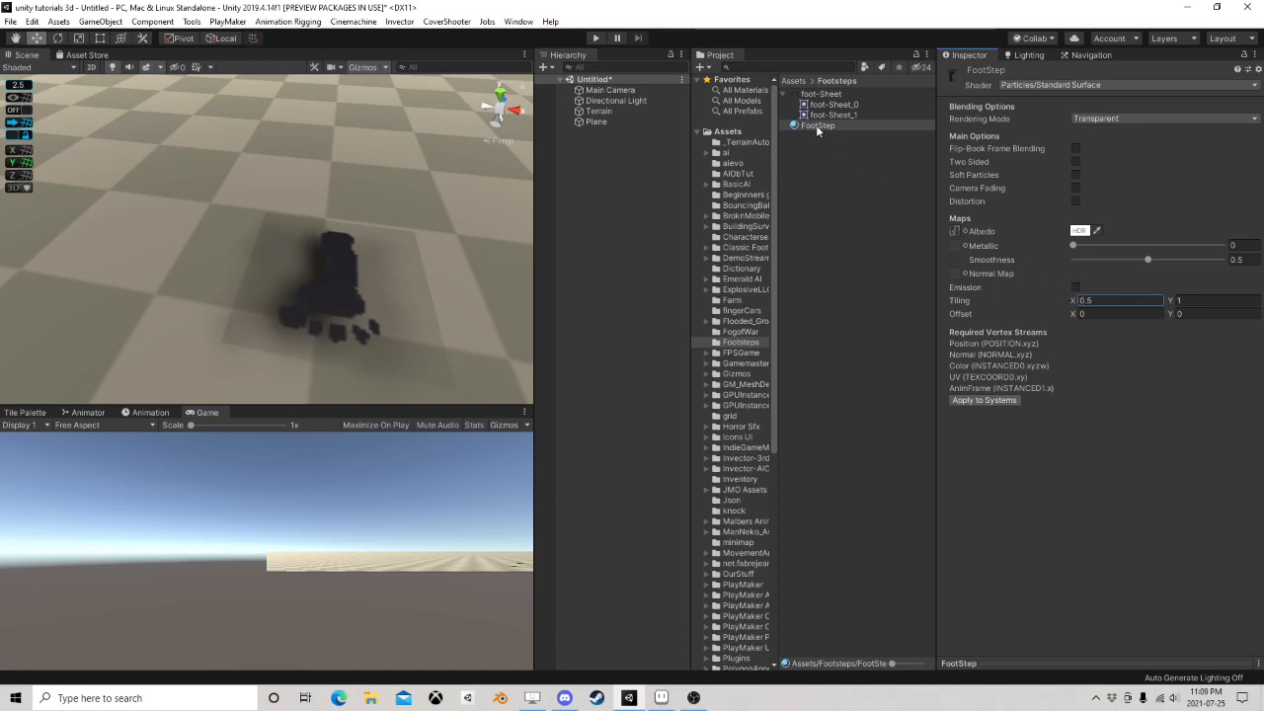
Review the Plane's renderer settings, the foot-Sheet import settings and the FootStep material's tiling and offset
click(595, 123)
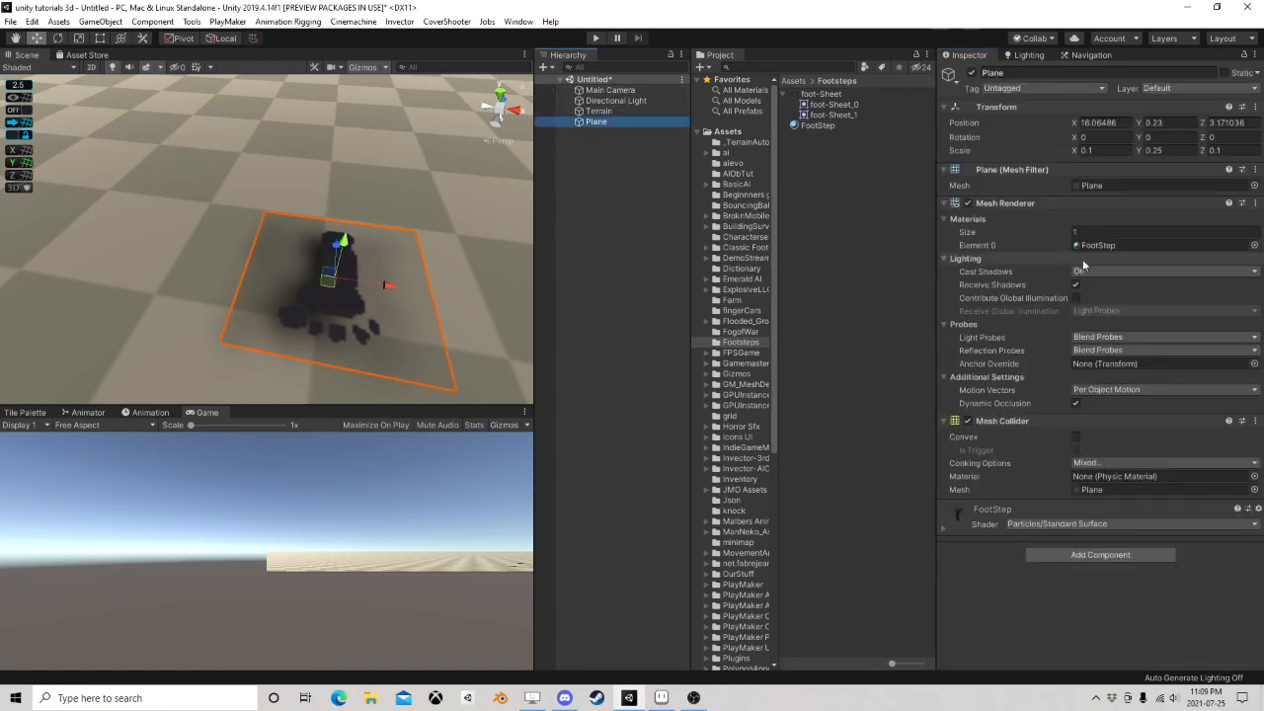
click(818, 126)
click(823, 94)
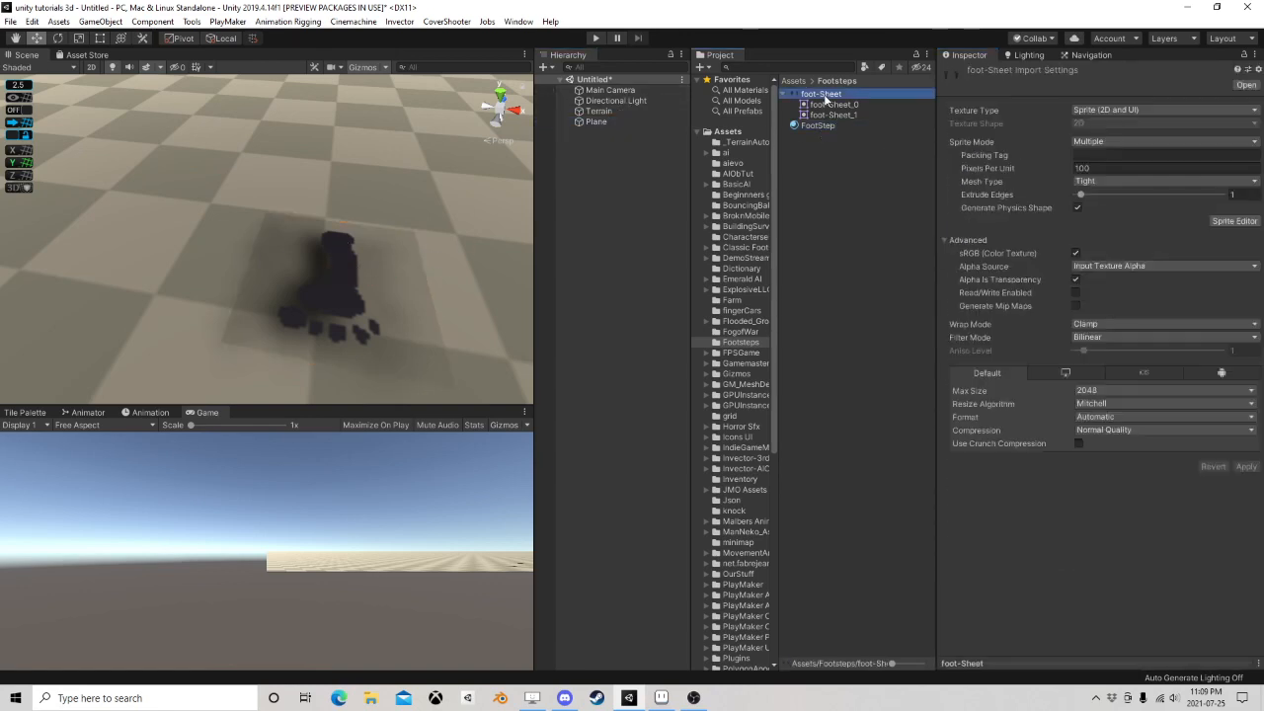
click(818, 127)
click(617, 124)
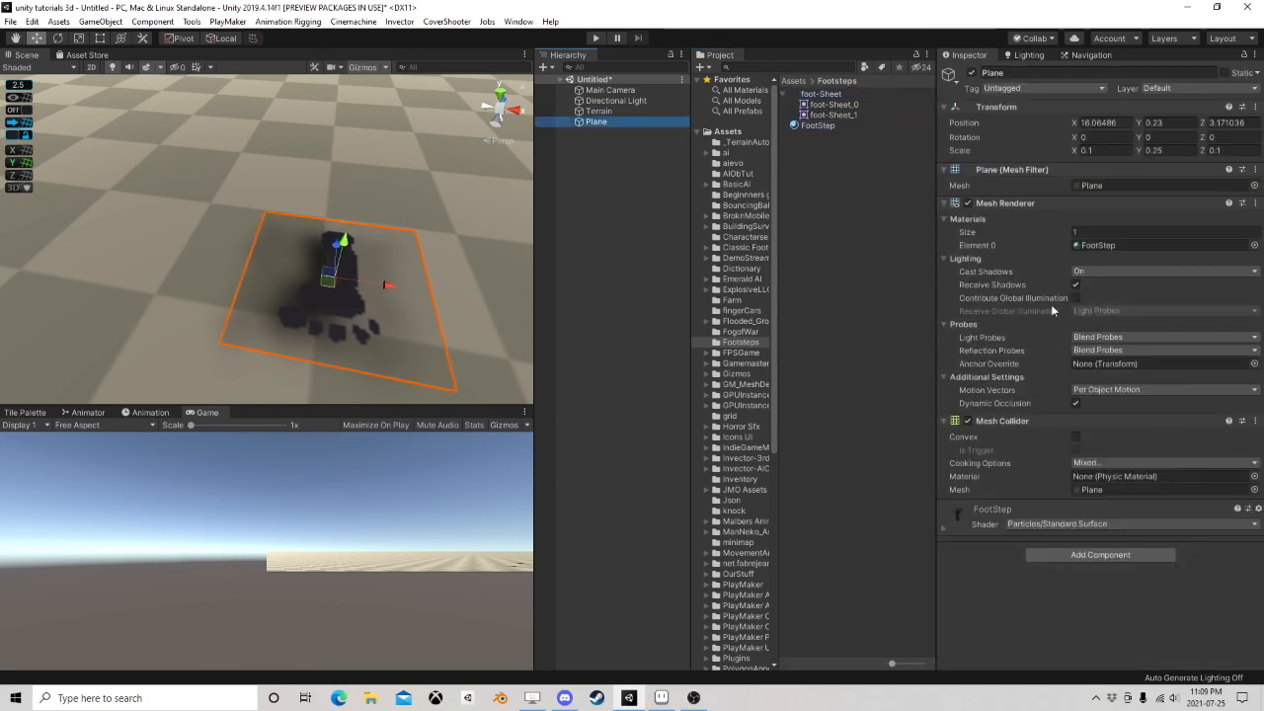
click(836, 124)
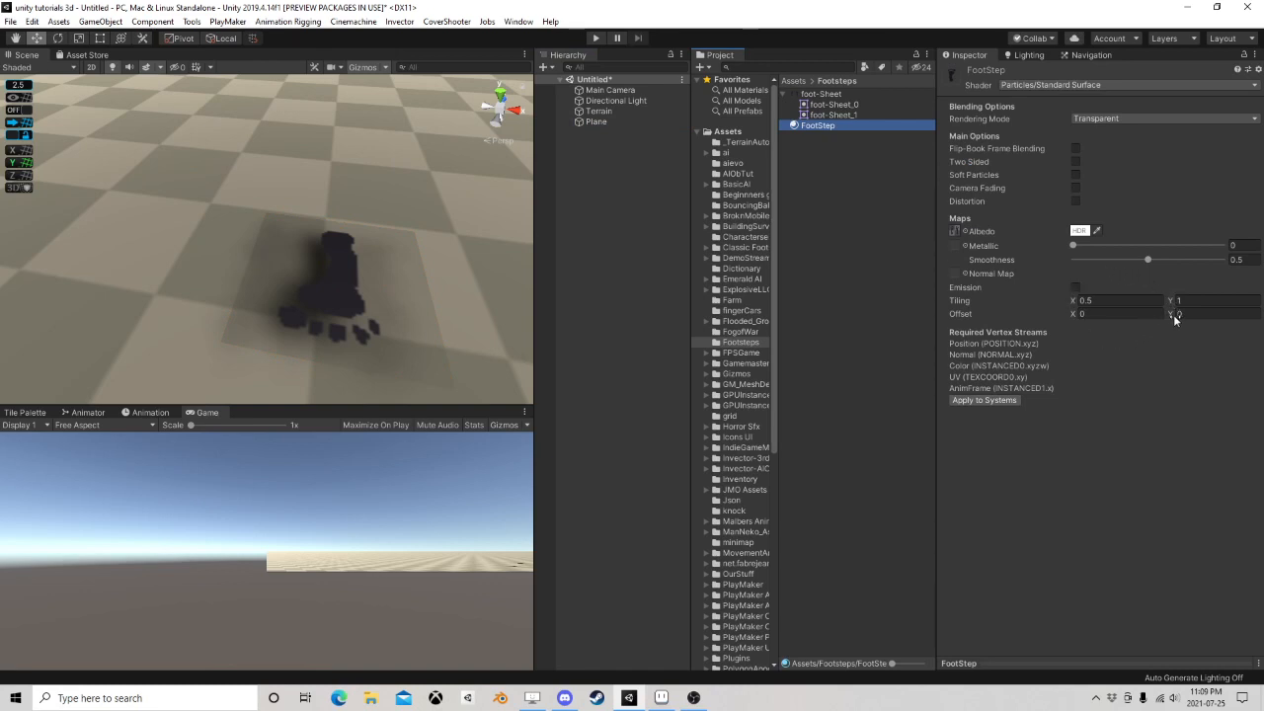
click(597, 121)
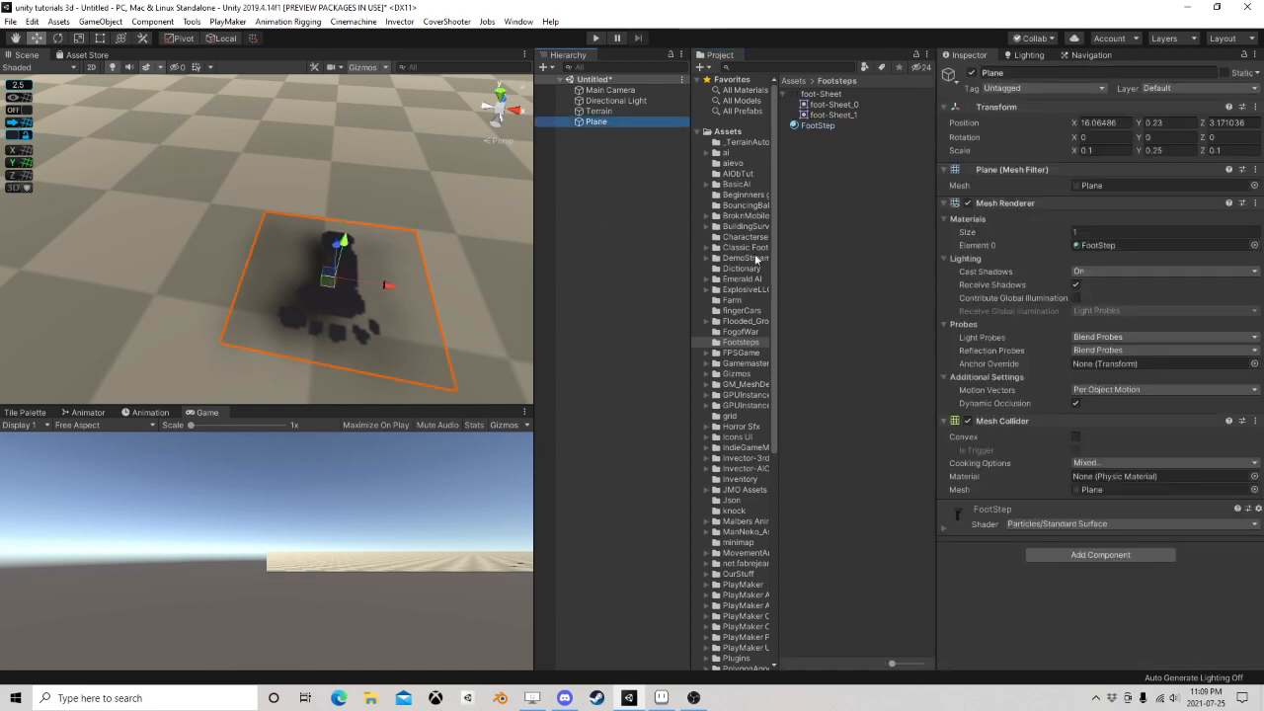
Widen the folder list and open the Characters folder under PolygonSciFiSpace/Prefabs
drag(780, 248, 841, 245)
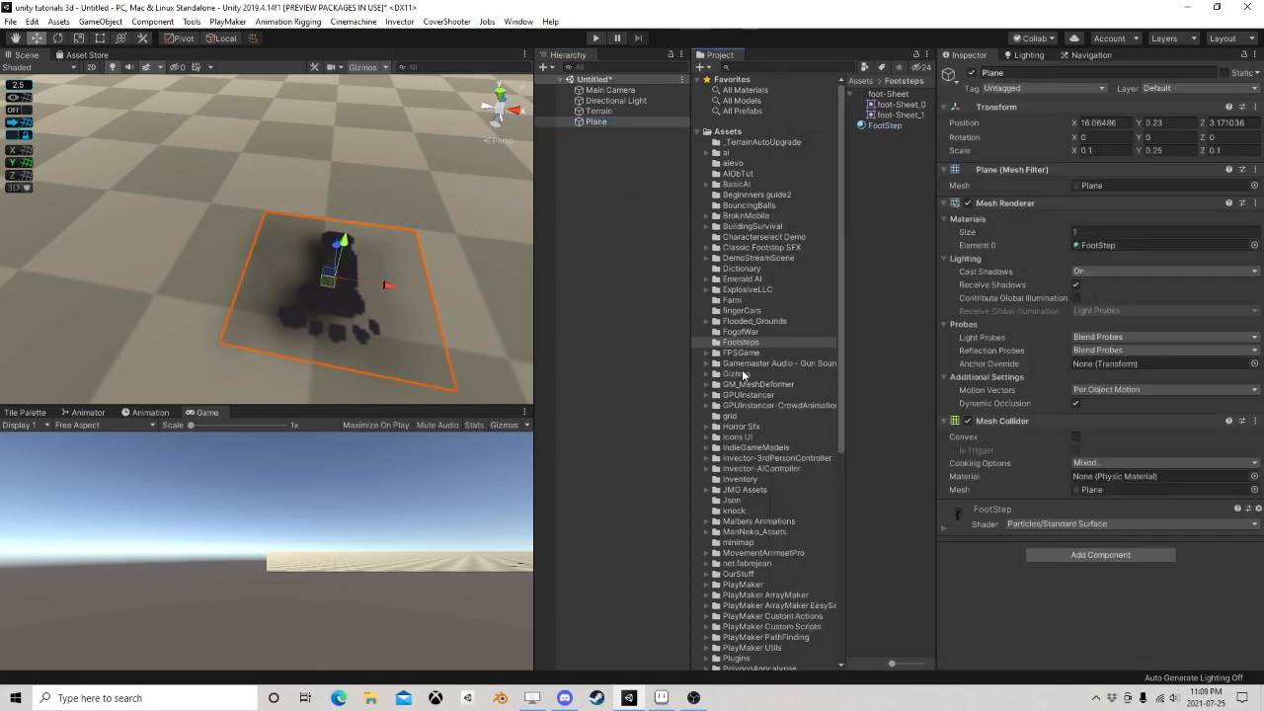
scroll(711, 460, down, 10)
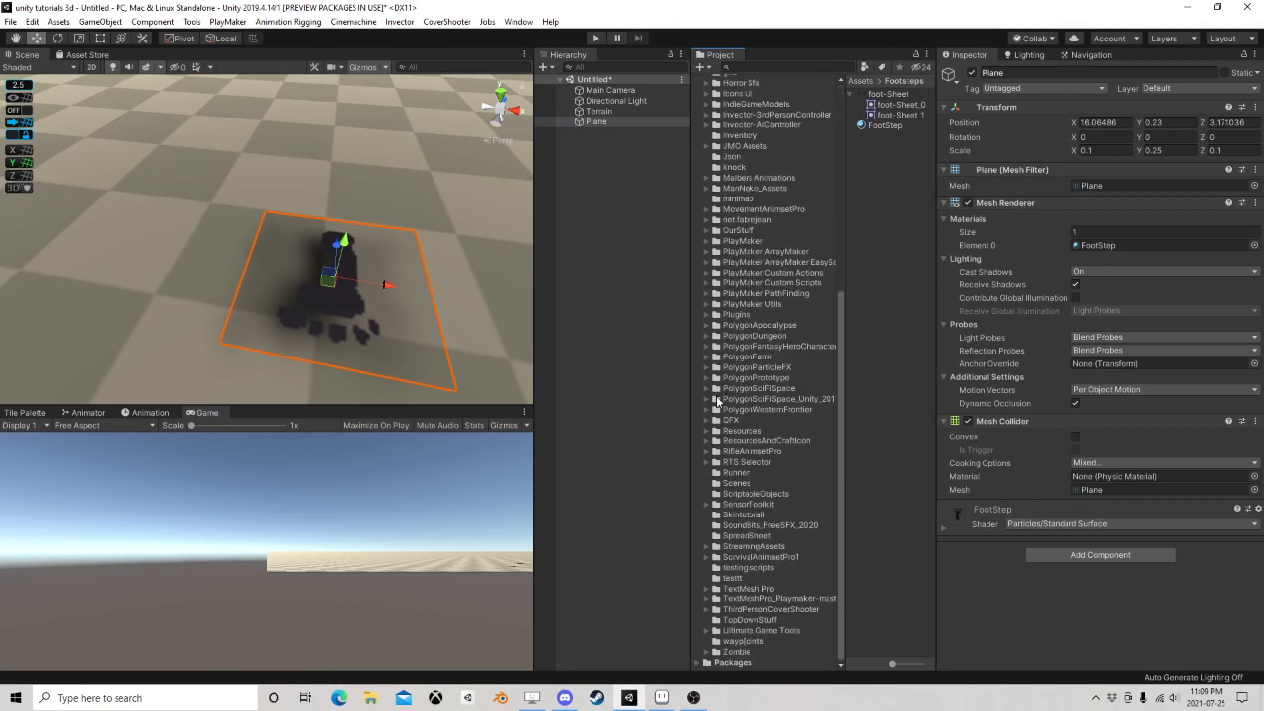
click(706, 389)
click(760, 441)
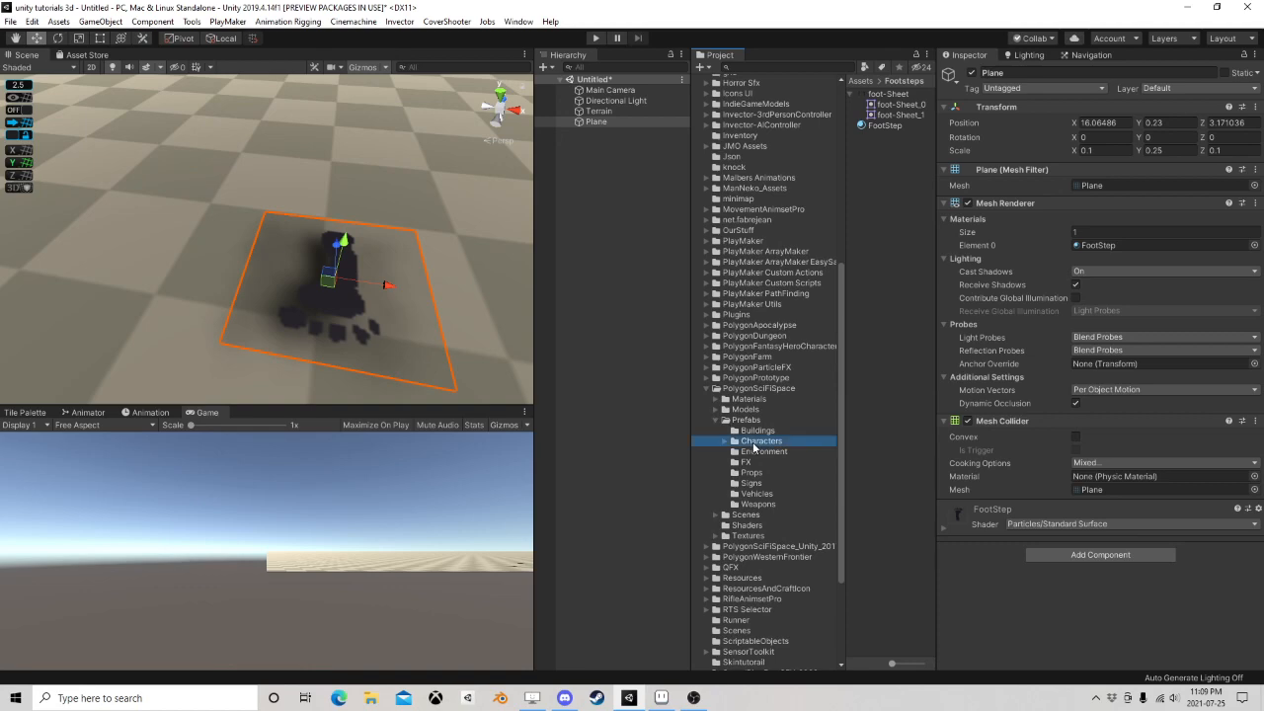
drag(903, 157, 282, 290)
right_drag(283, 291, 267, 185)
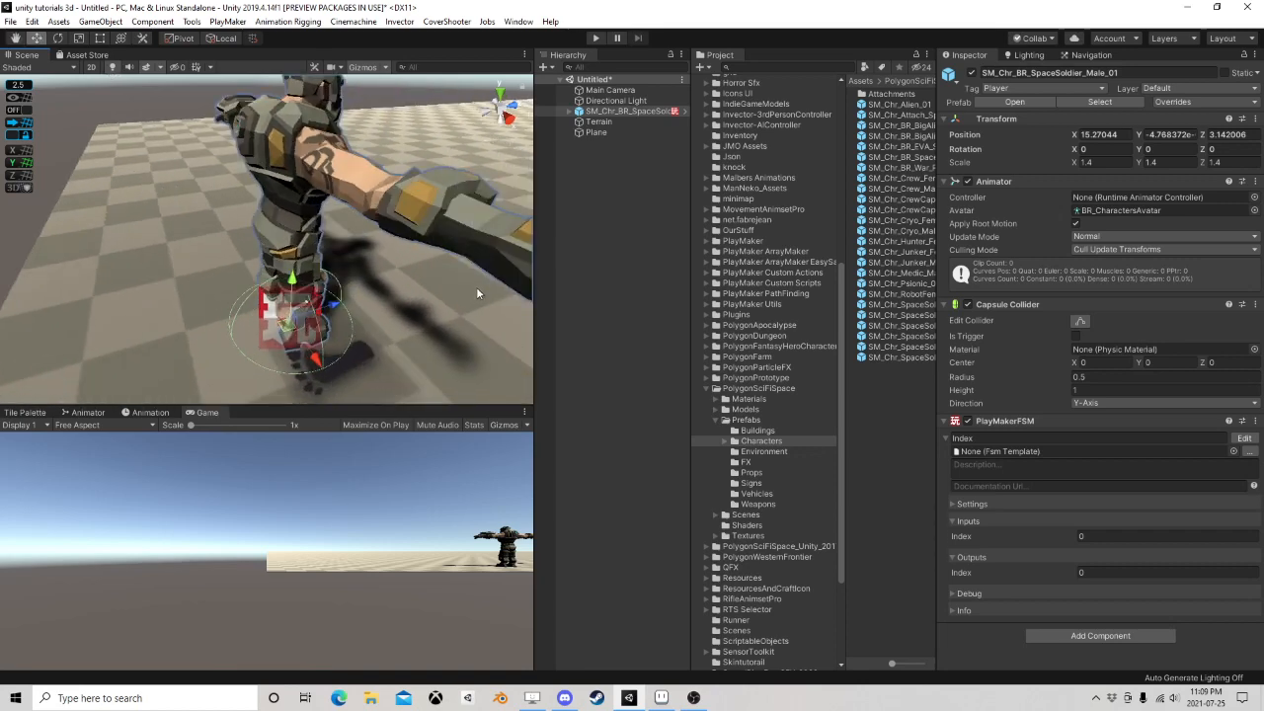
key(Delete)
Place the SM_Chr_Junker_Male character prefab beside the footprint and lower the Plane to a Y position of 0.02
drag(907, 261, 337, 295)
key(w)
click(407, 267)
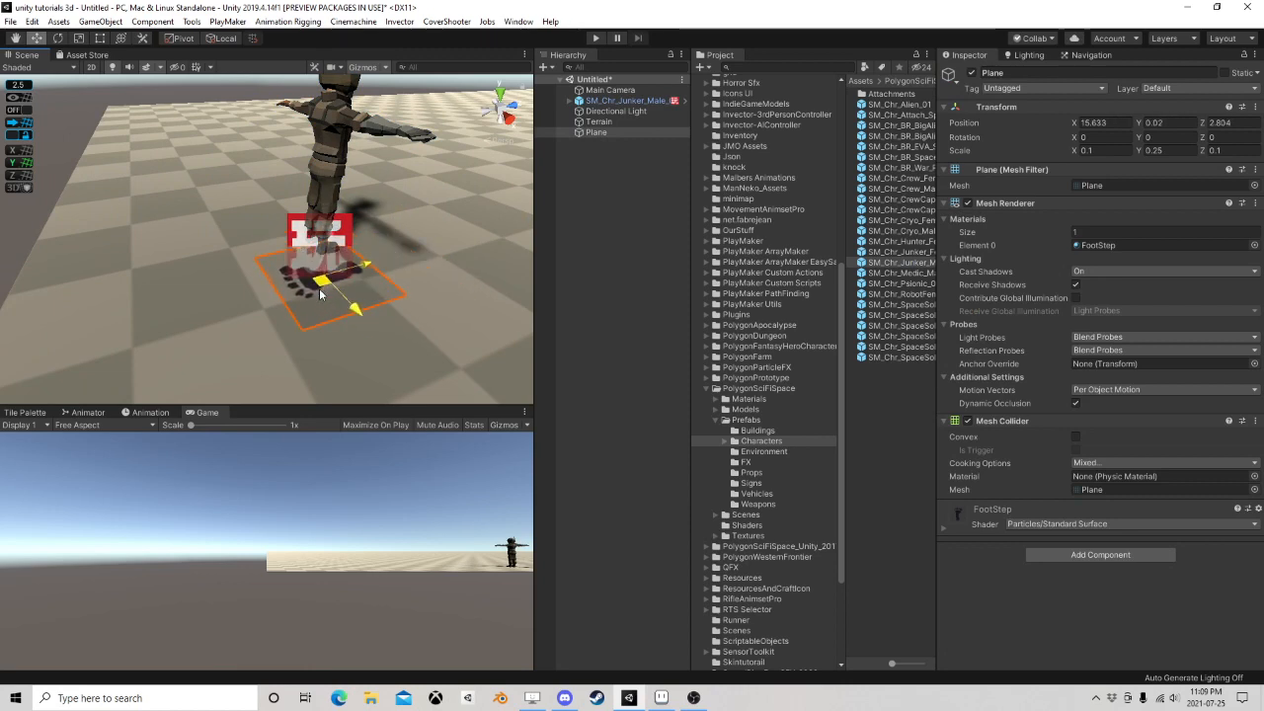
Set the footprint Plane's X and Z scale to 0.05
text(0.05)
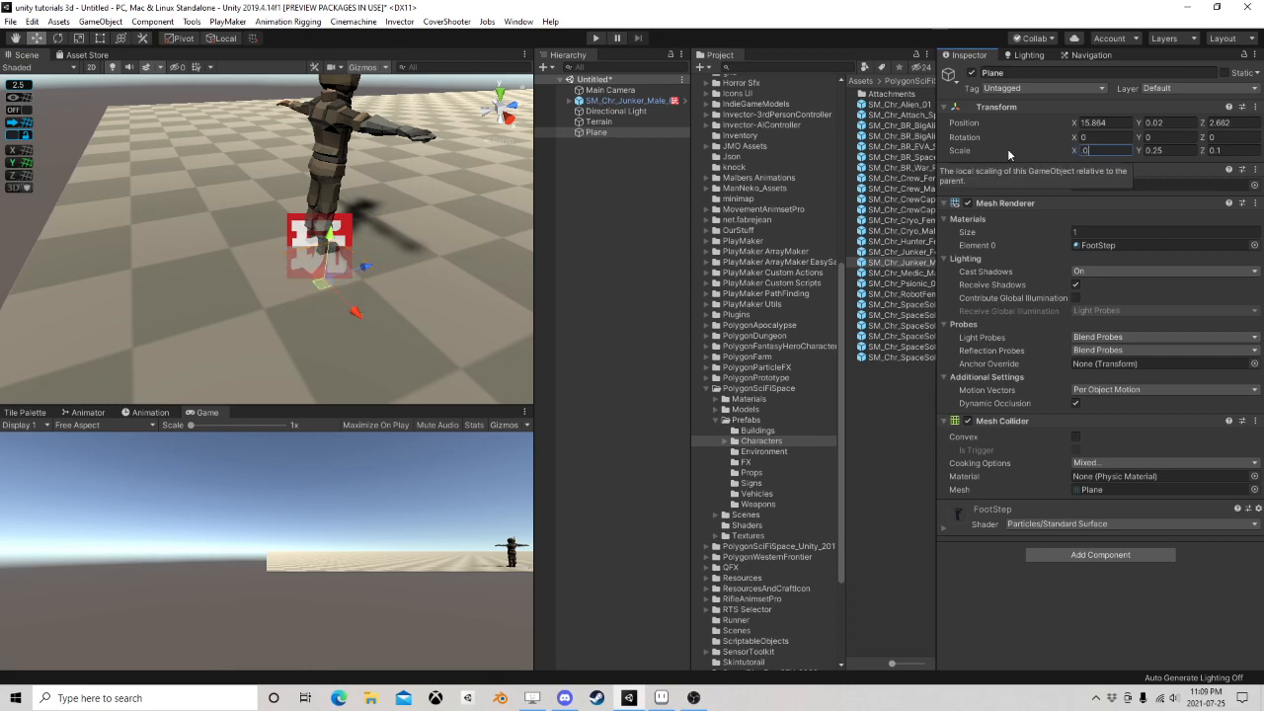
key(Tab)
key(Tab)
text(0.05)
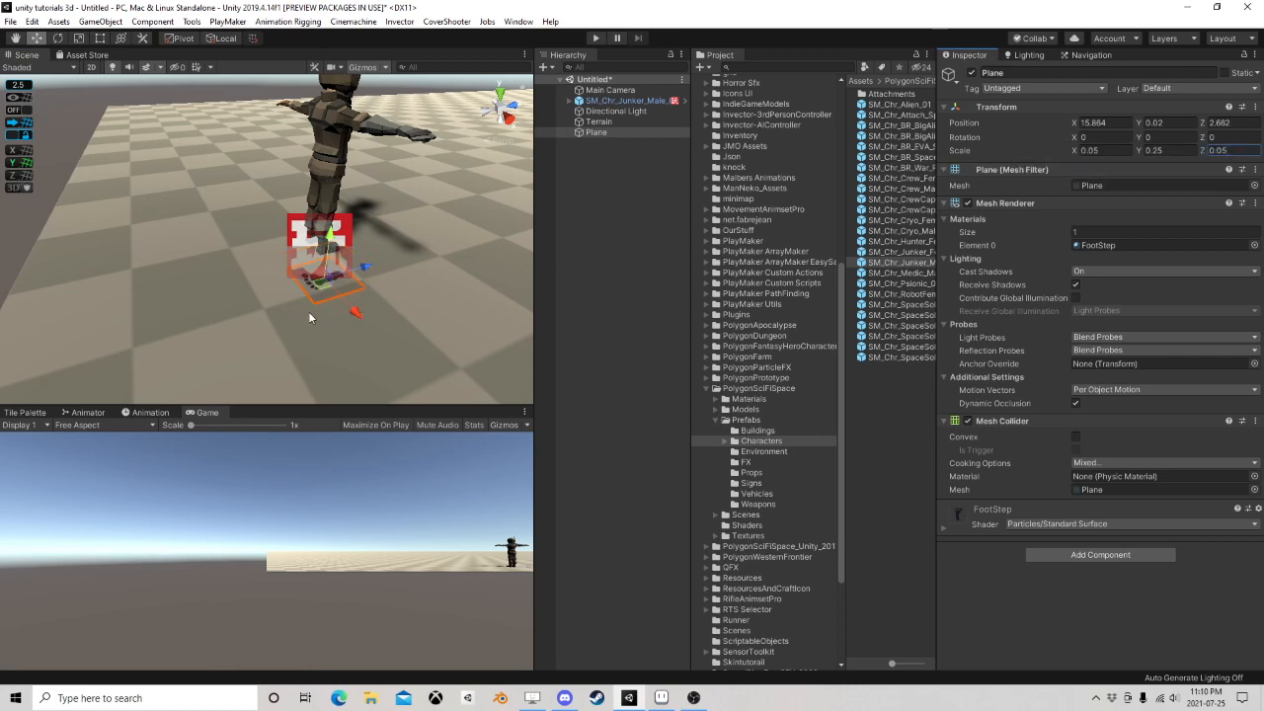
Move the footprint Plane onto open ground in front of the character's feet, at about X 15.625 and Z 2.347
scroll(321, 332, up, 5)
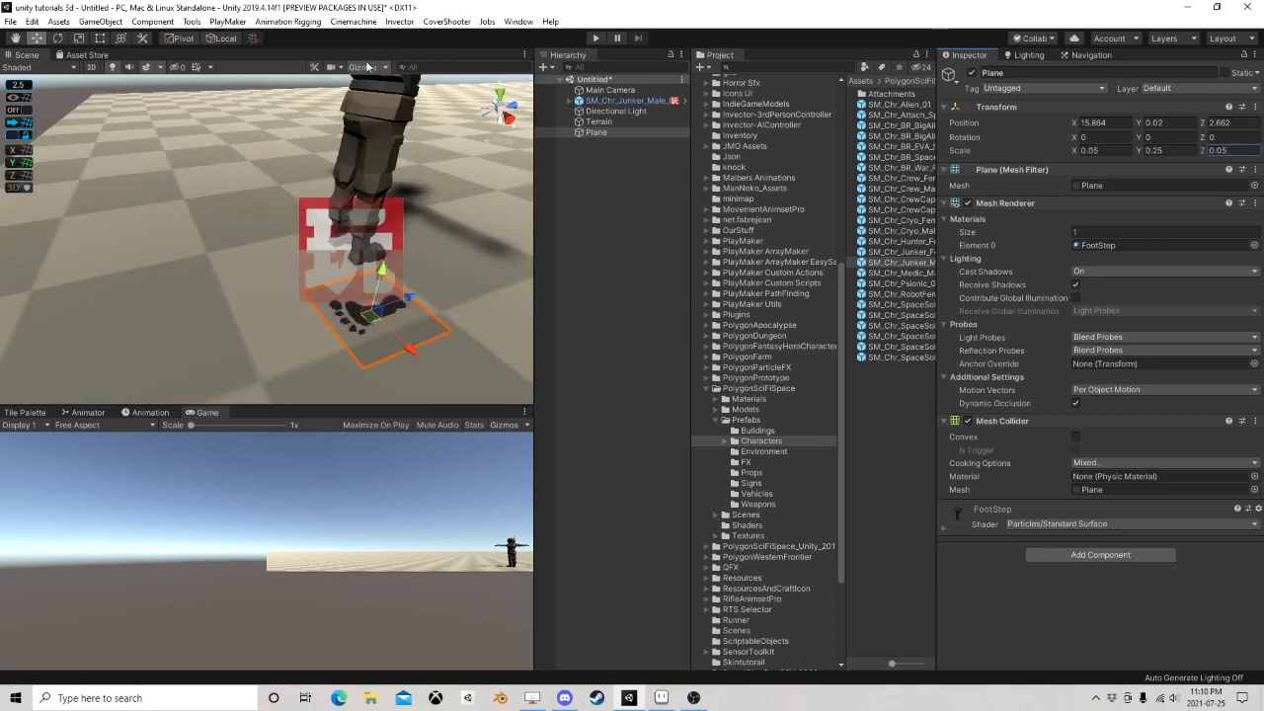
drag(369, 320, 289, 309)
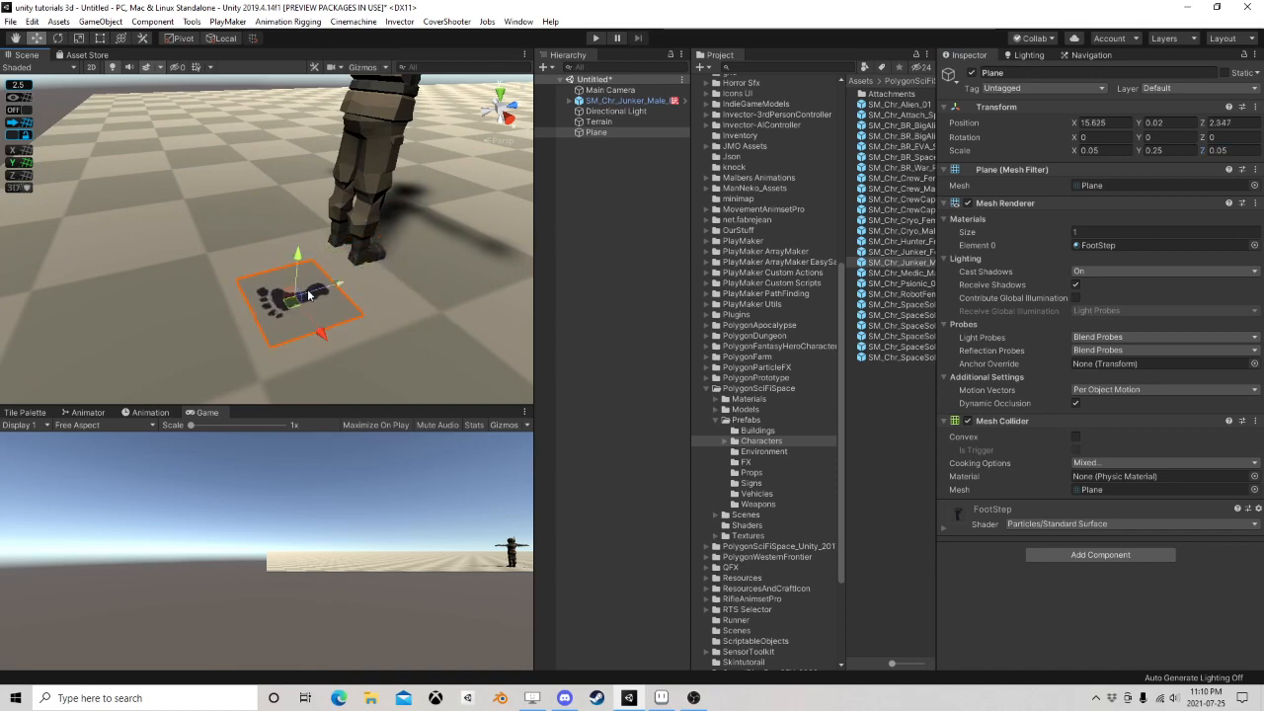
right_drag(302, 290, 423, 309)
middle_drag(173, 321, 337, 287)
middle_drag(220, 282, 375, 279)
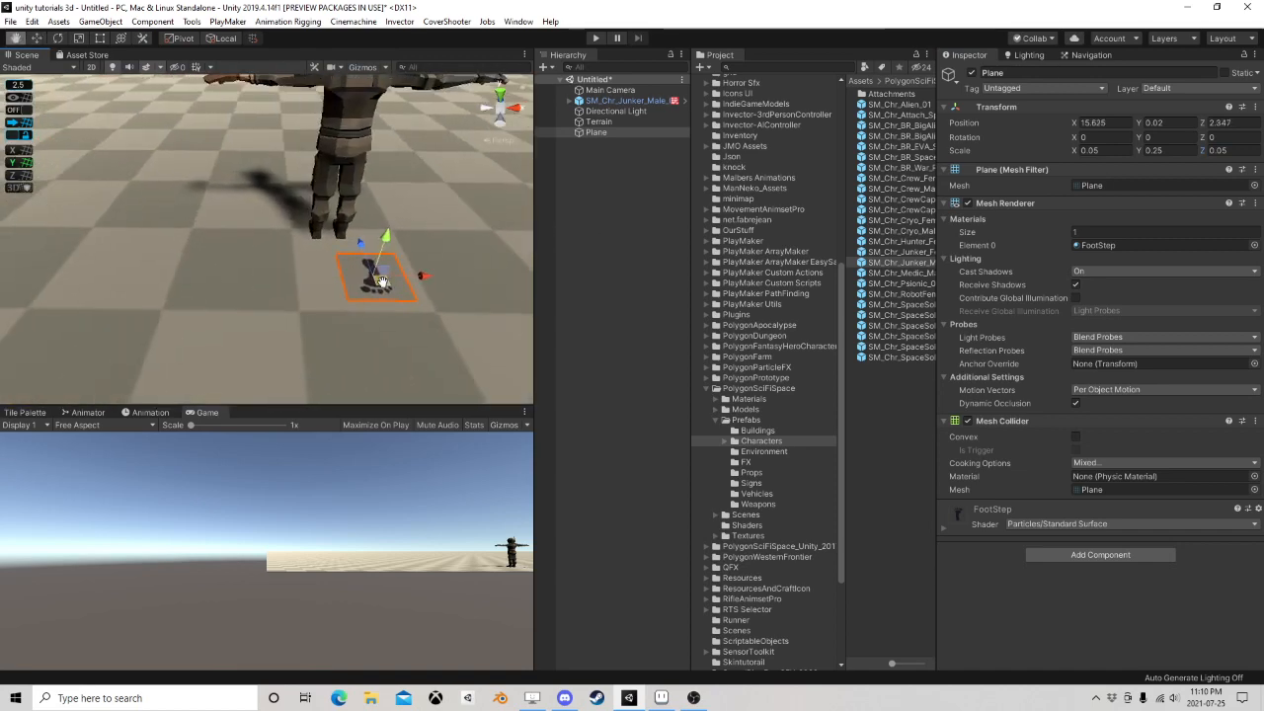
click(613, 122)
click(599, 133)
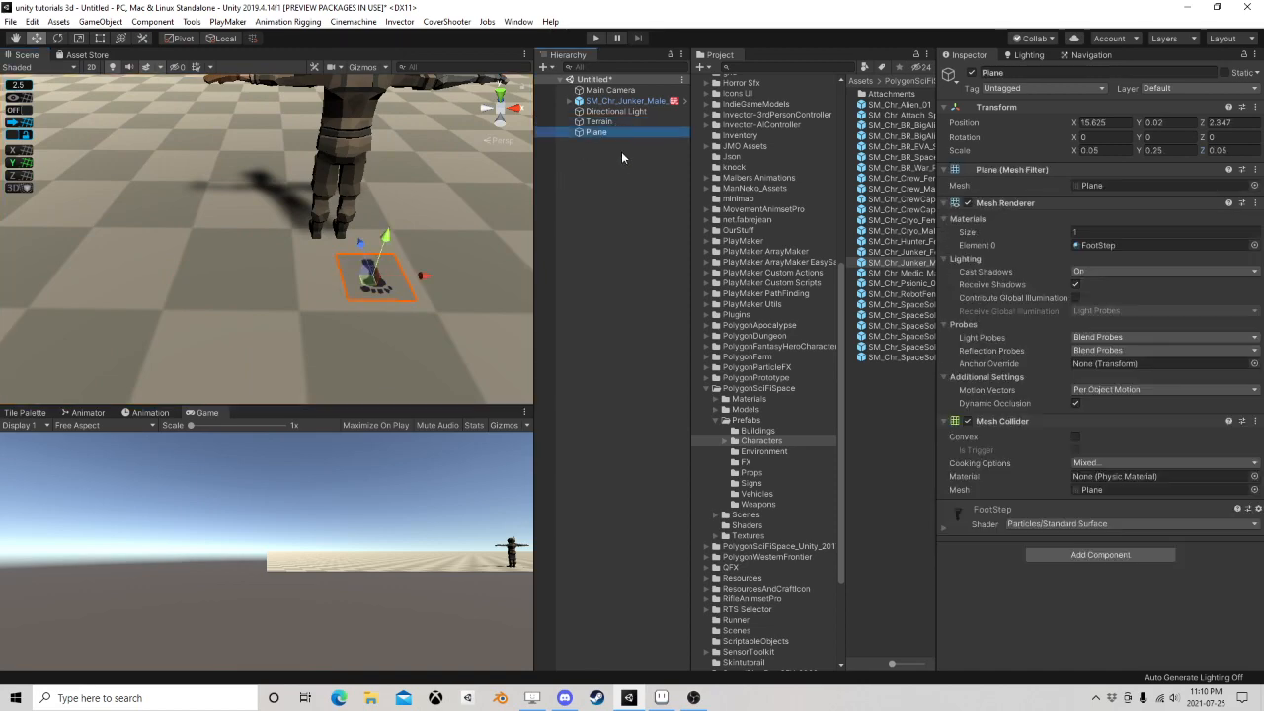
key(ctrl+d)
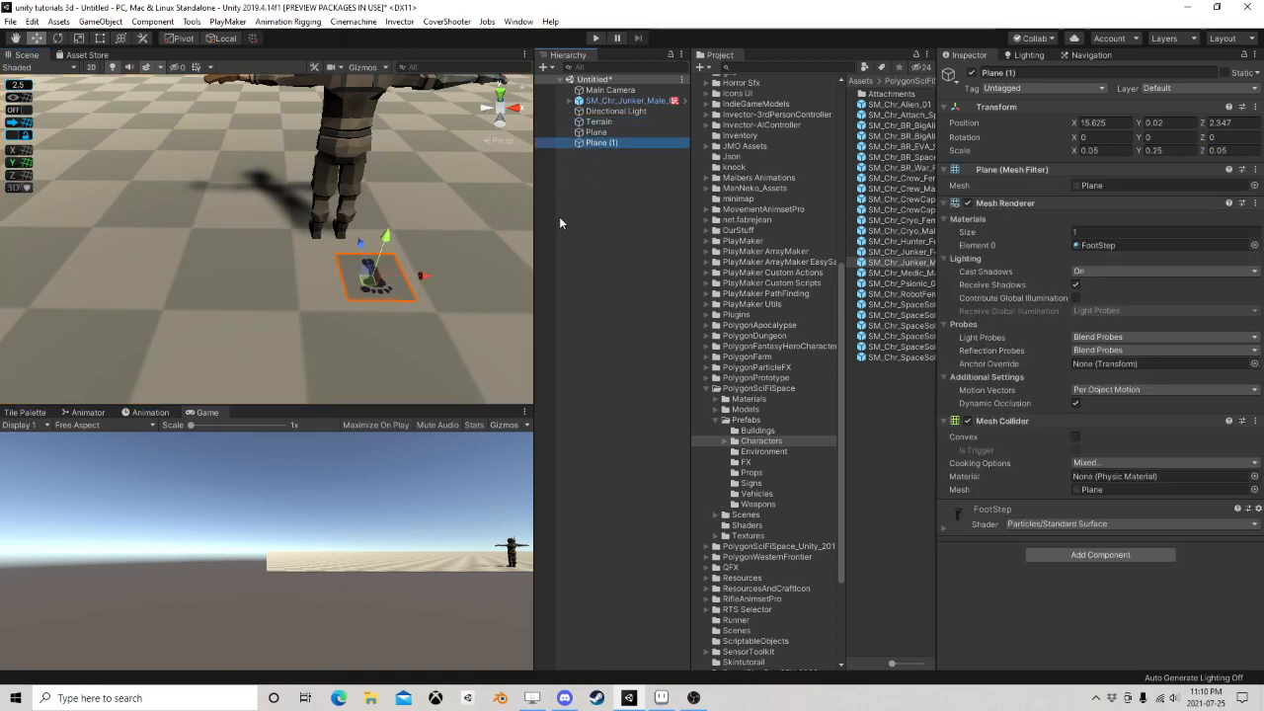
key(Delete)
Create an empty parent object for the footprint Plane and set the Plane's Y rotation to 180
right_click(597, 132)
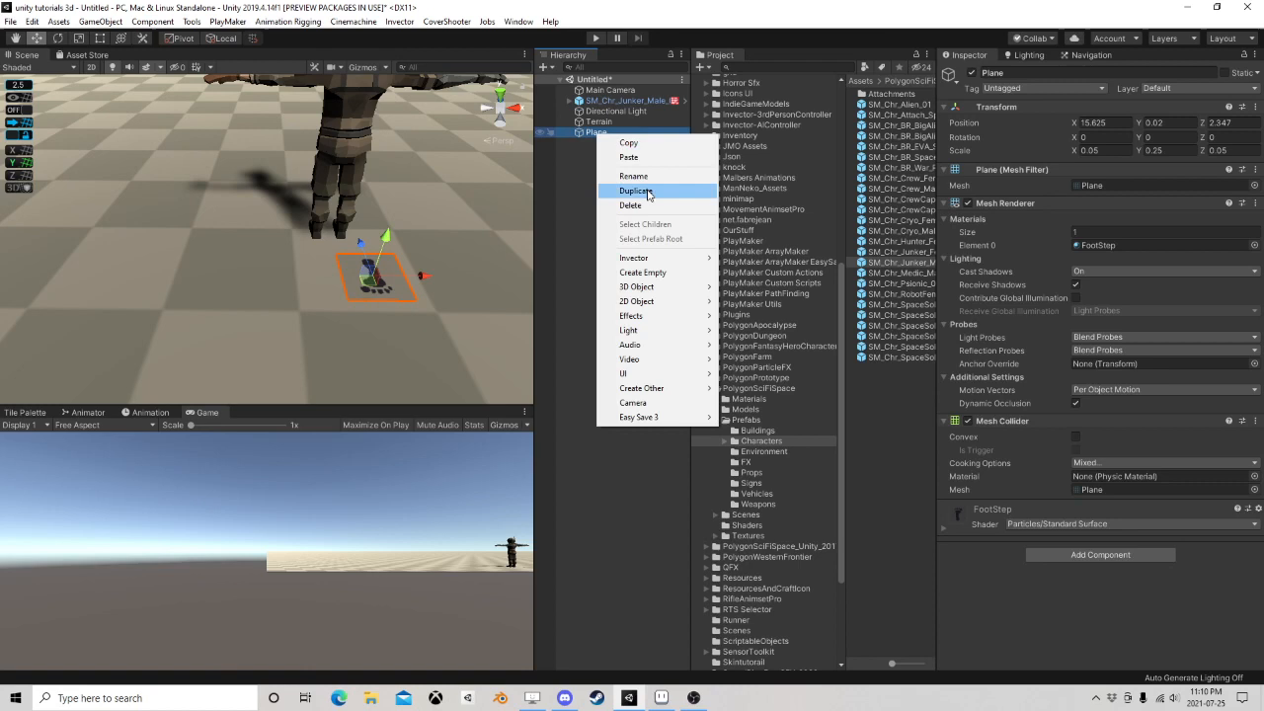
click(647, 272)
mouse_move(612, 143)
mouse_down()
mouse_move(600, 141)
mouse_move(610, 133)
mouse_up()
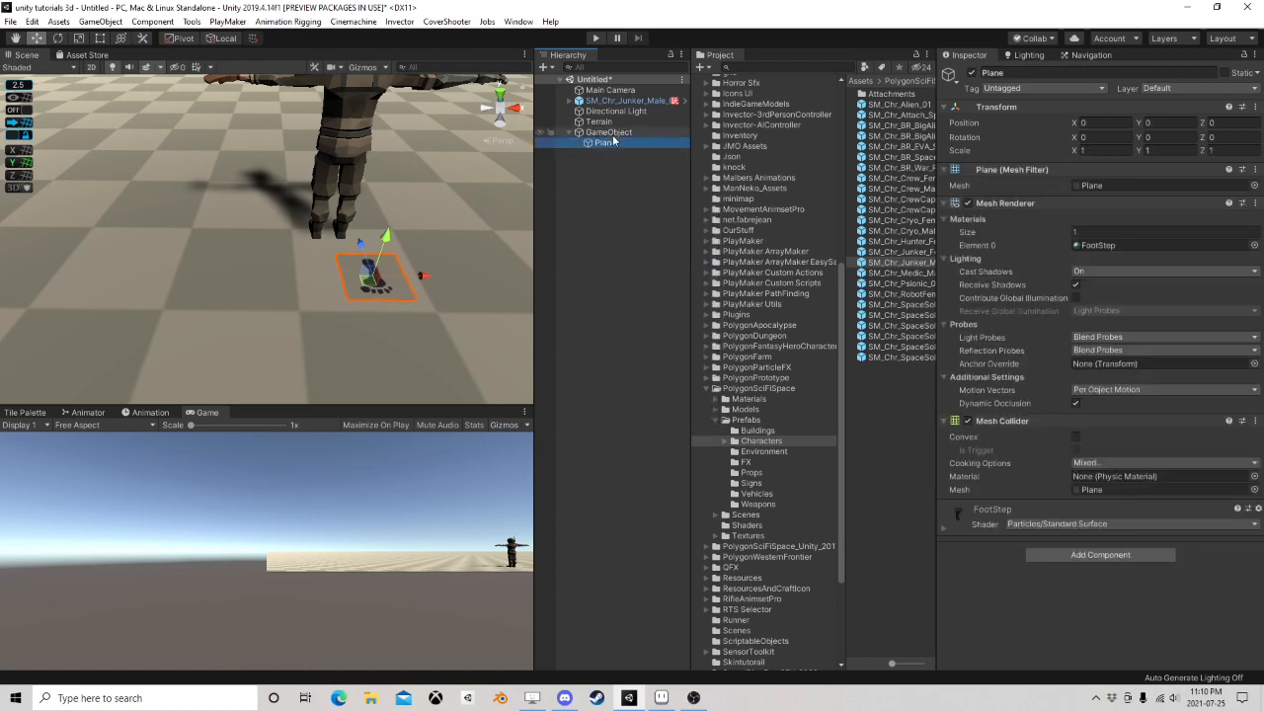
click(1180, 138)
text(180)
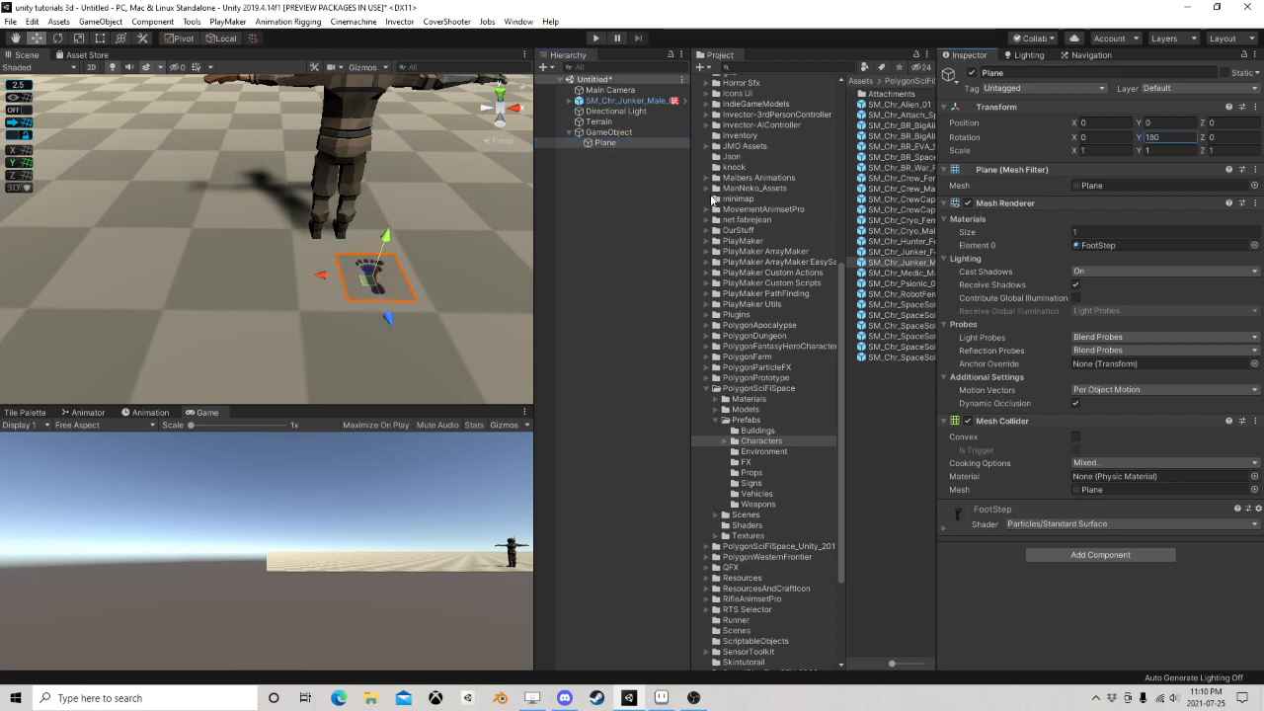
Rename the Plane's empty parent object Left Foot and collapse its hierarchy
click(604, 132)
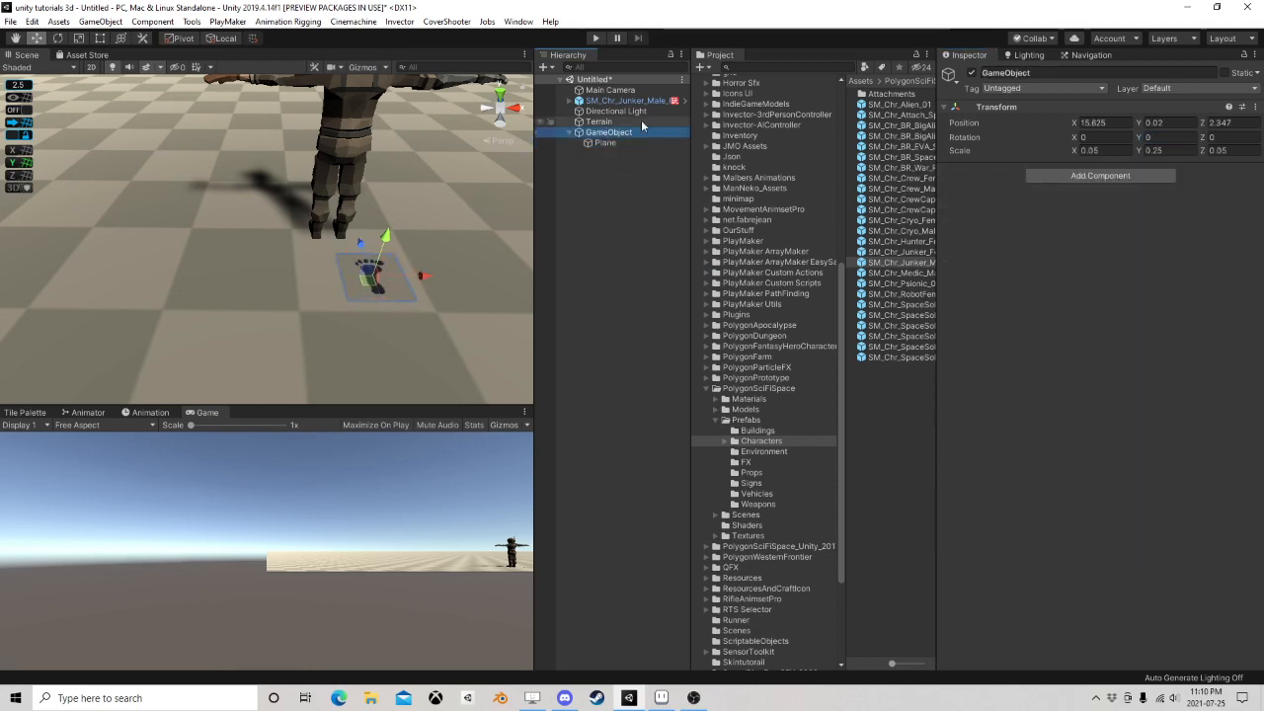
click(604, 133)
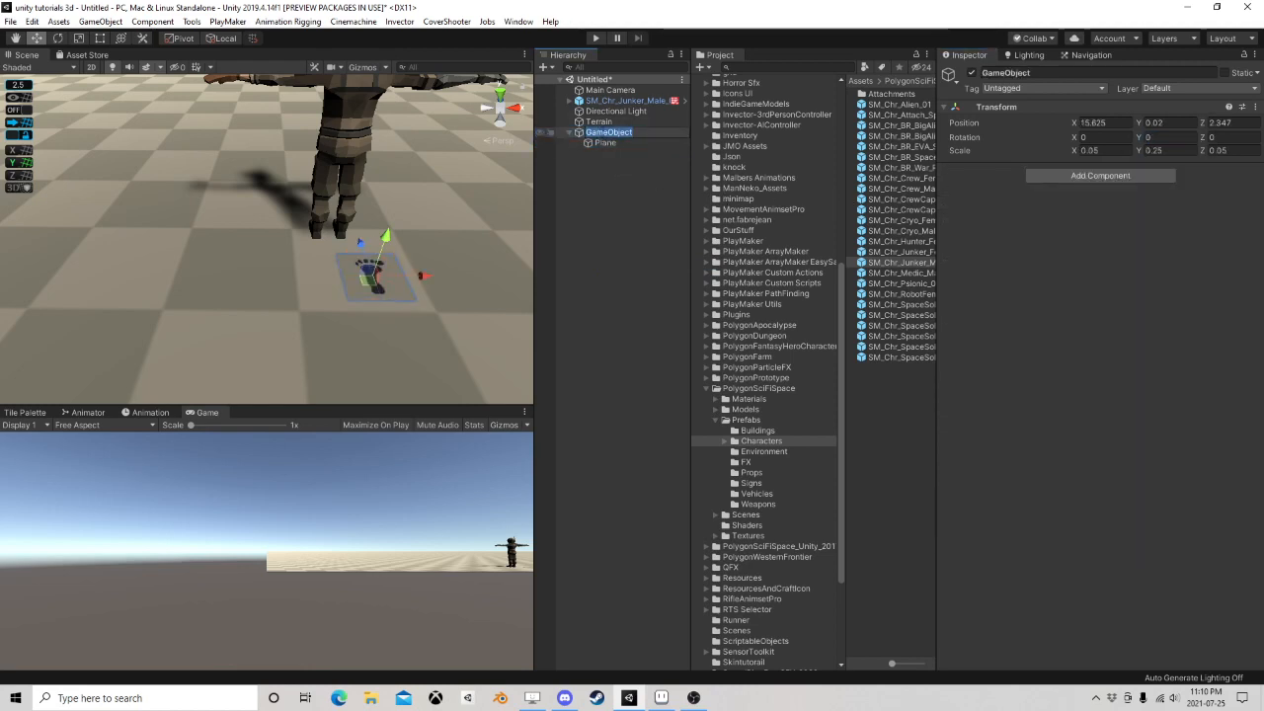
text(Left Foot)
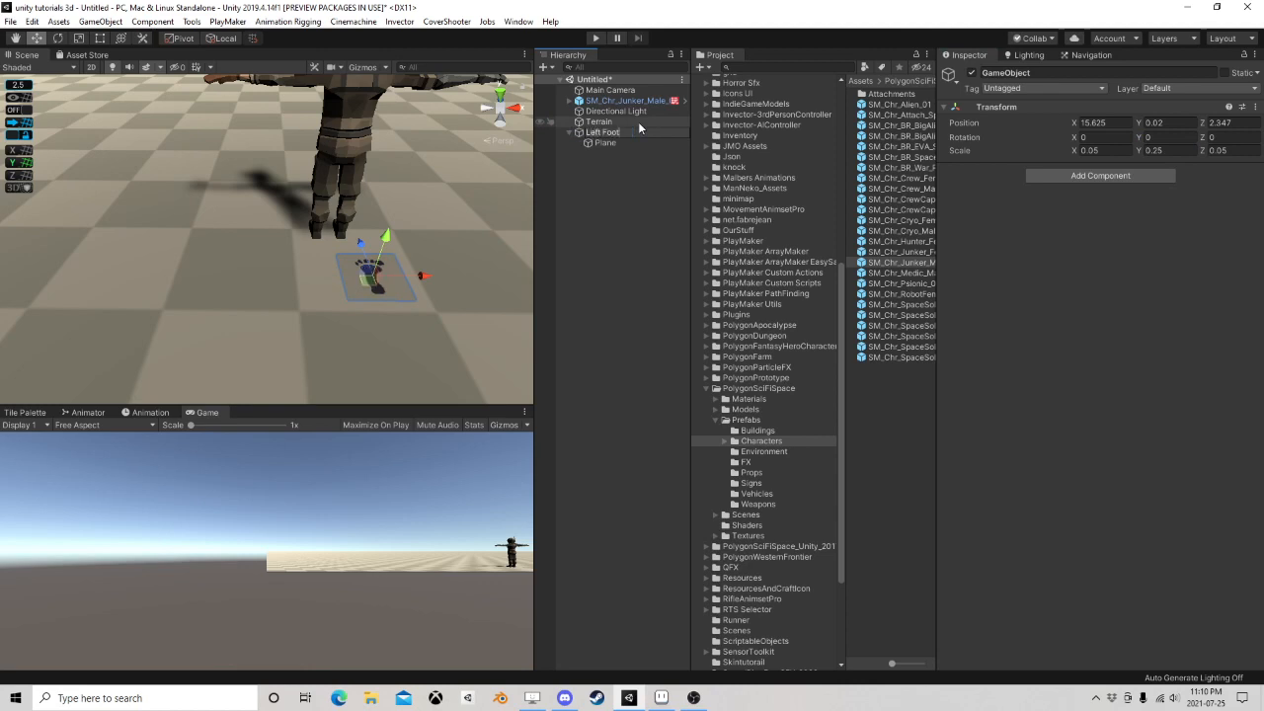
key(Return)
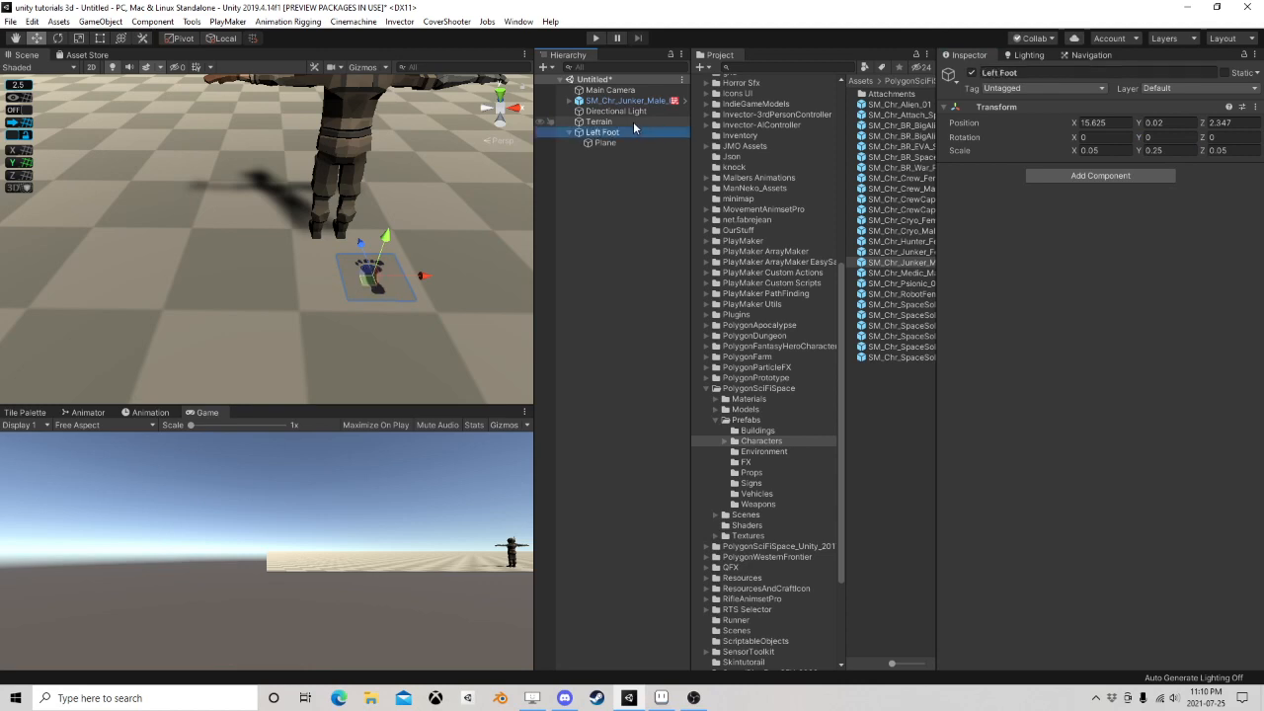
click(577, 133)
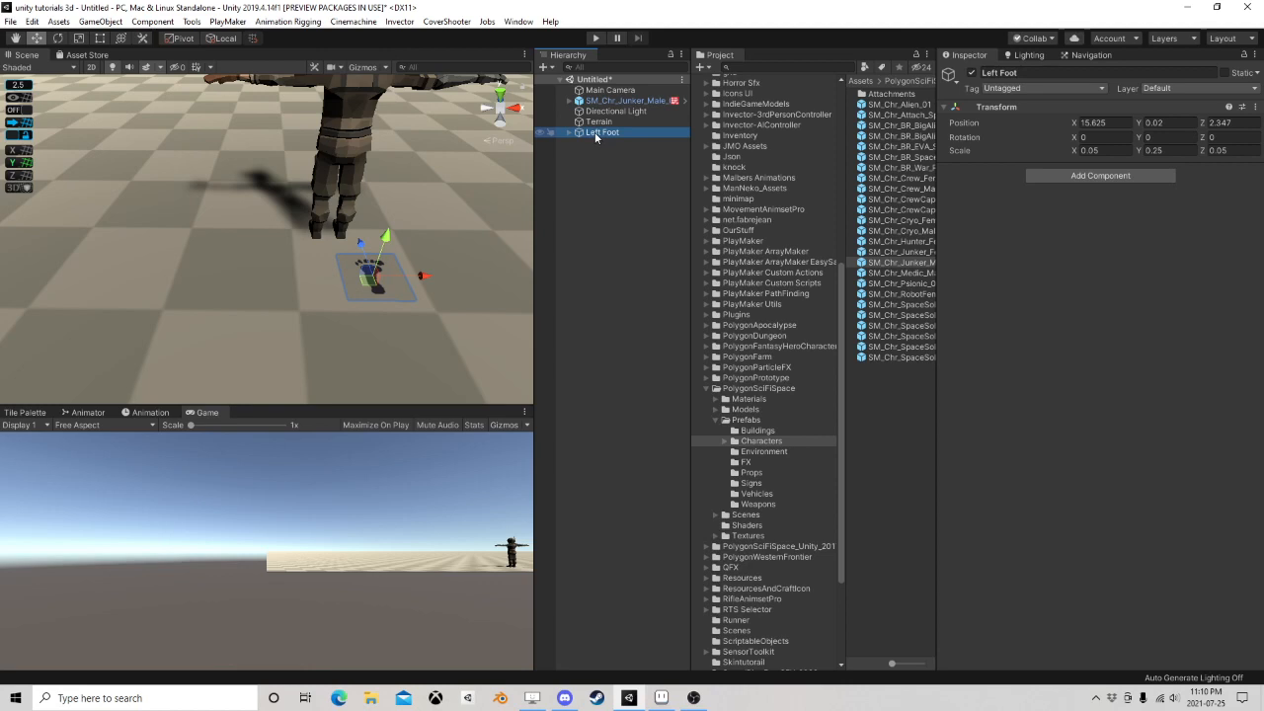
Duplicate Left Foot, move the copy beside it to about X 16.166, and rename it RightFoot
key(ctrl+d)
drag(419, 277, 490, 279)
click(592, 142)
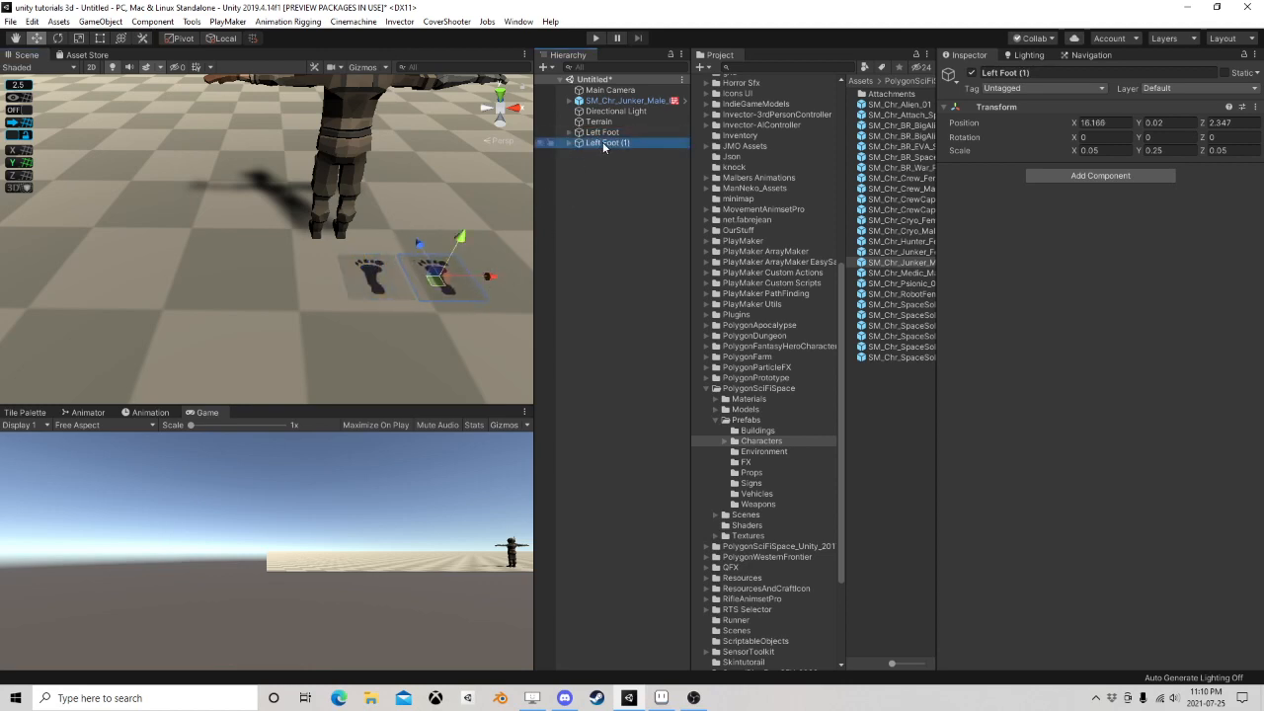
click(603, 142)
text(Rig)
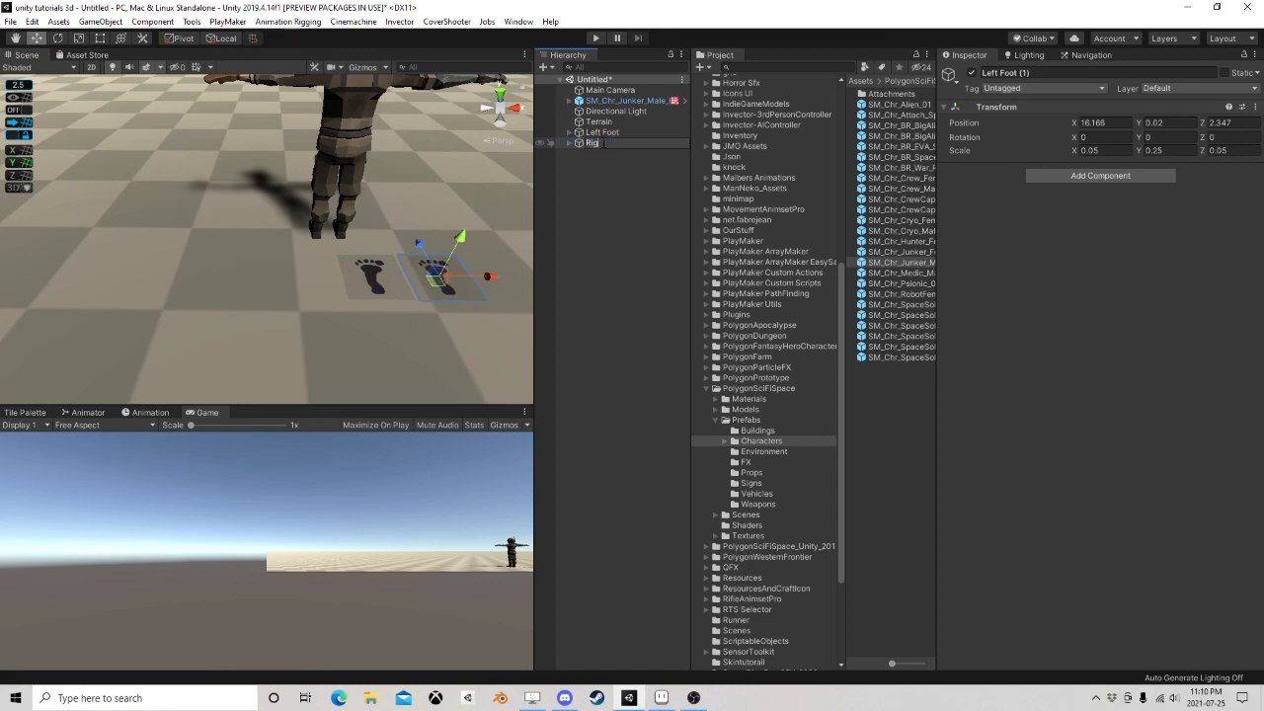
text(htFoot)
key(Return)
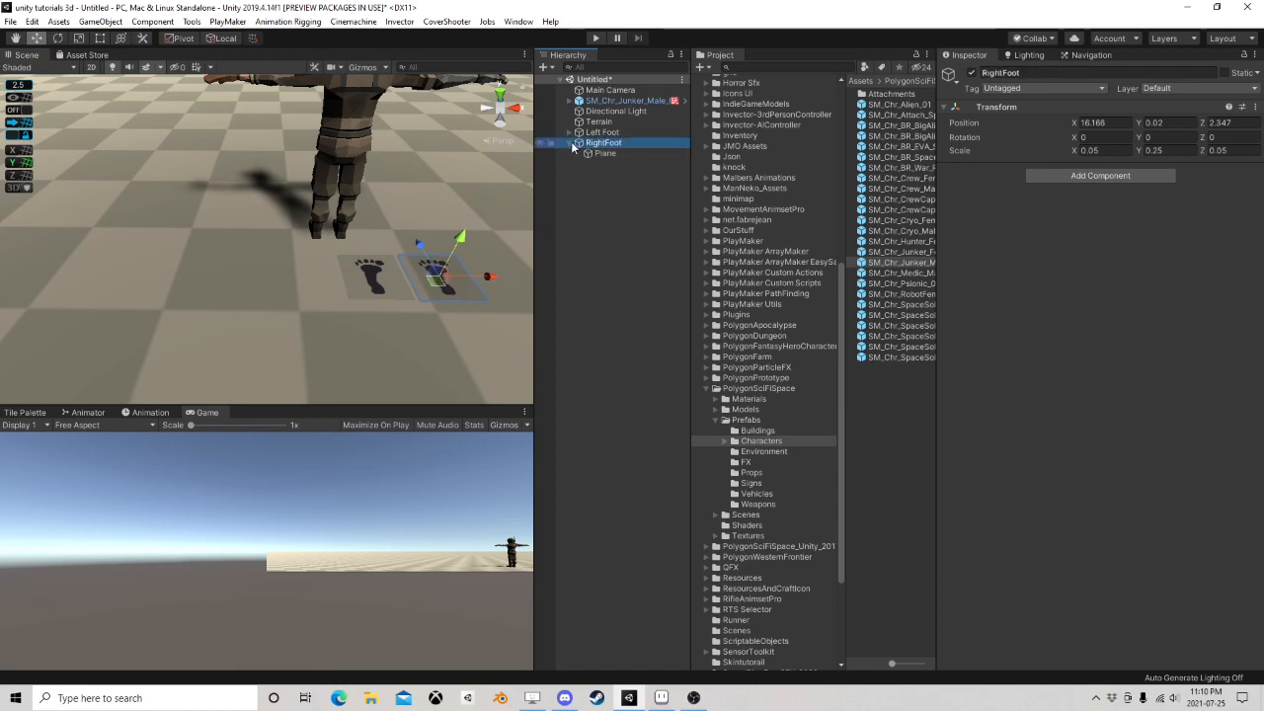
Locate the FootStep material used by RightFoot's Plane and open its settings
click(604, 153)
click(1110, 247)
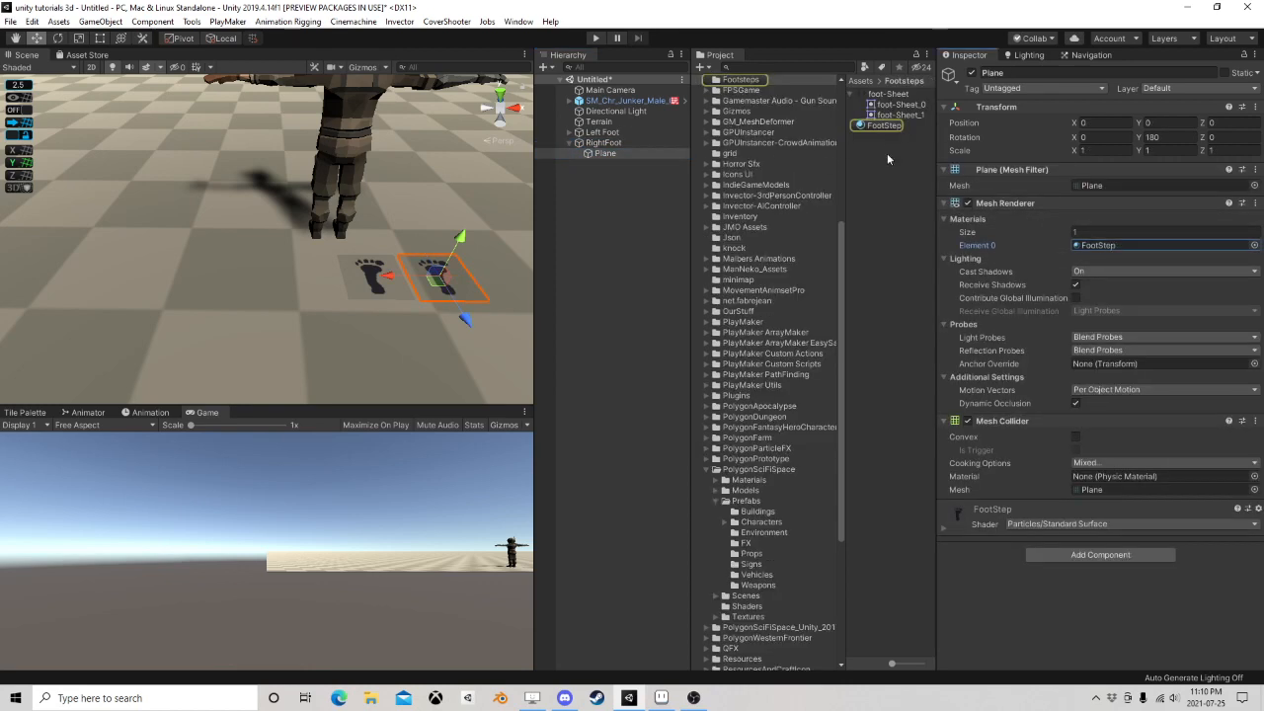
click(881, 125)
click(1097, 300)
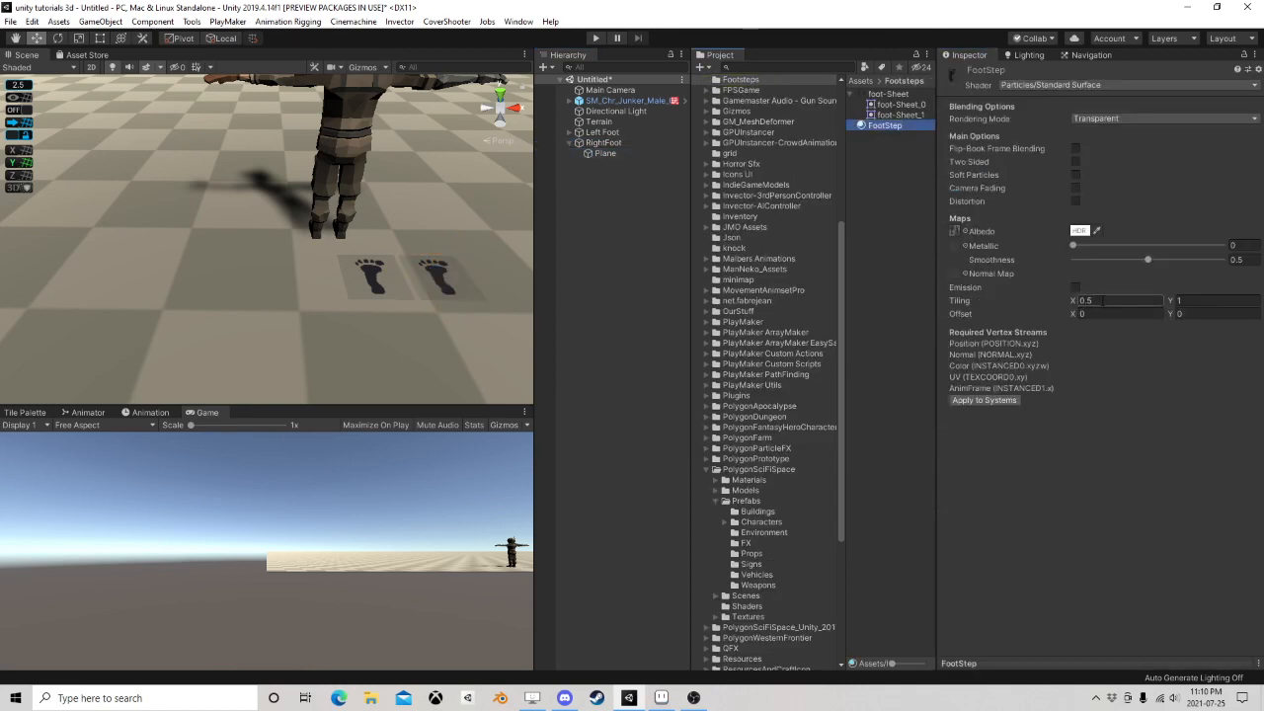
click(1101, 300)
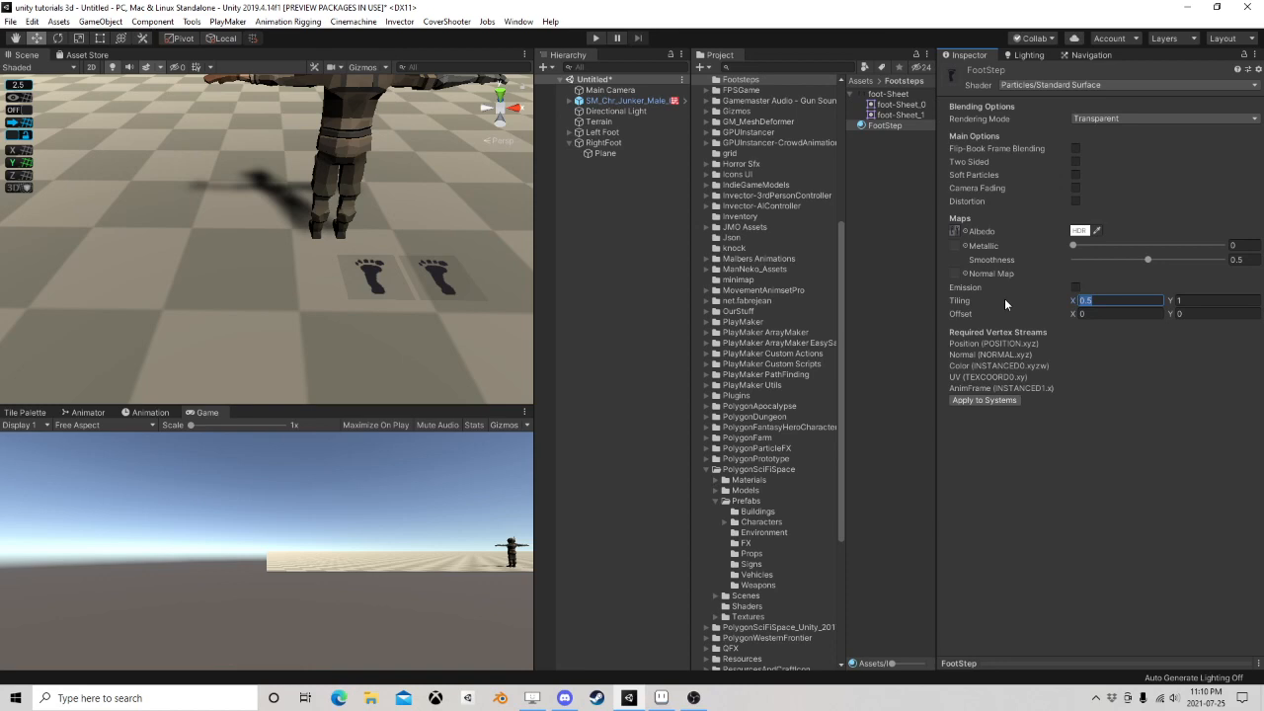
text(-)
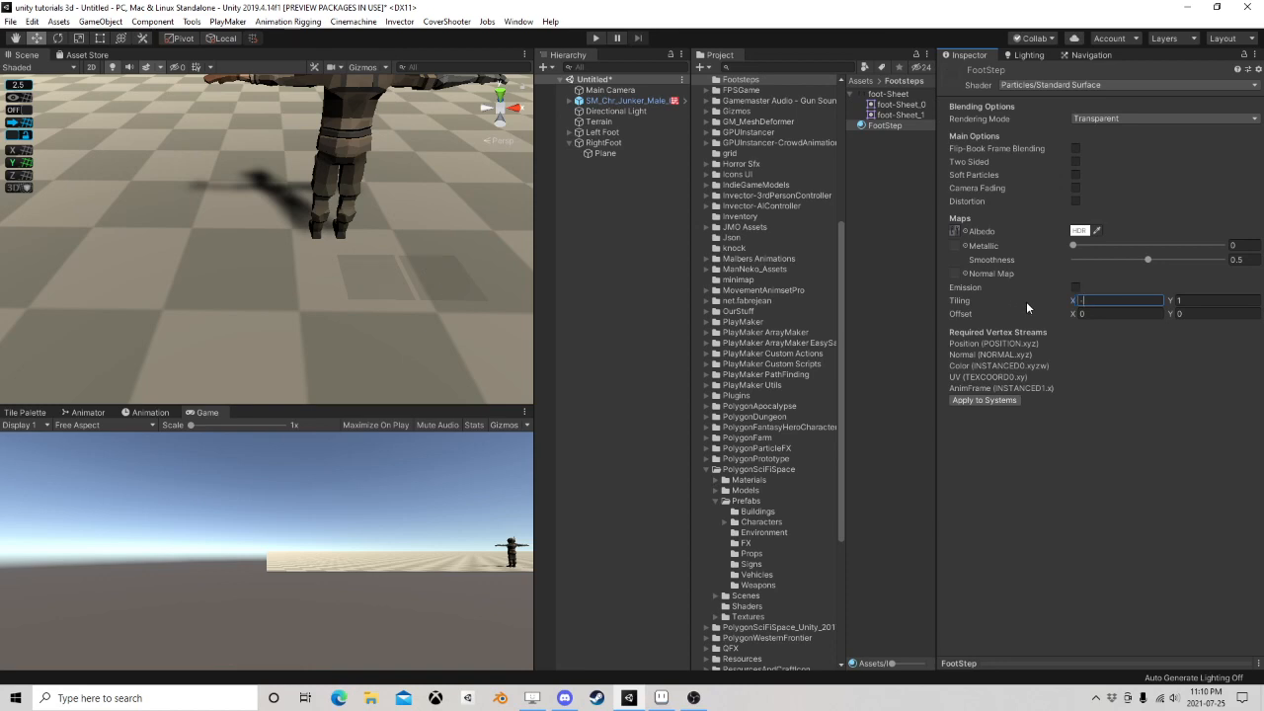
text(.5)
key(Return)
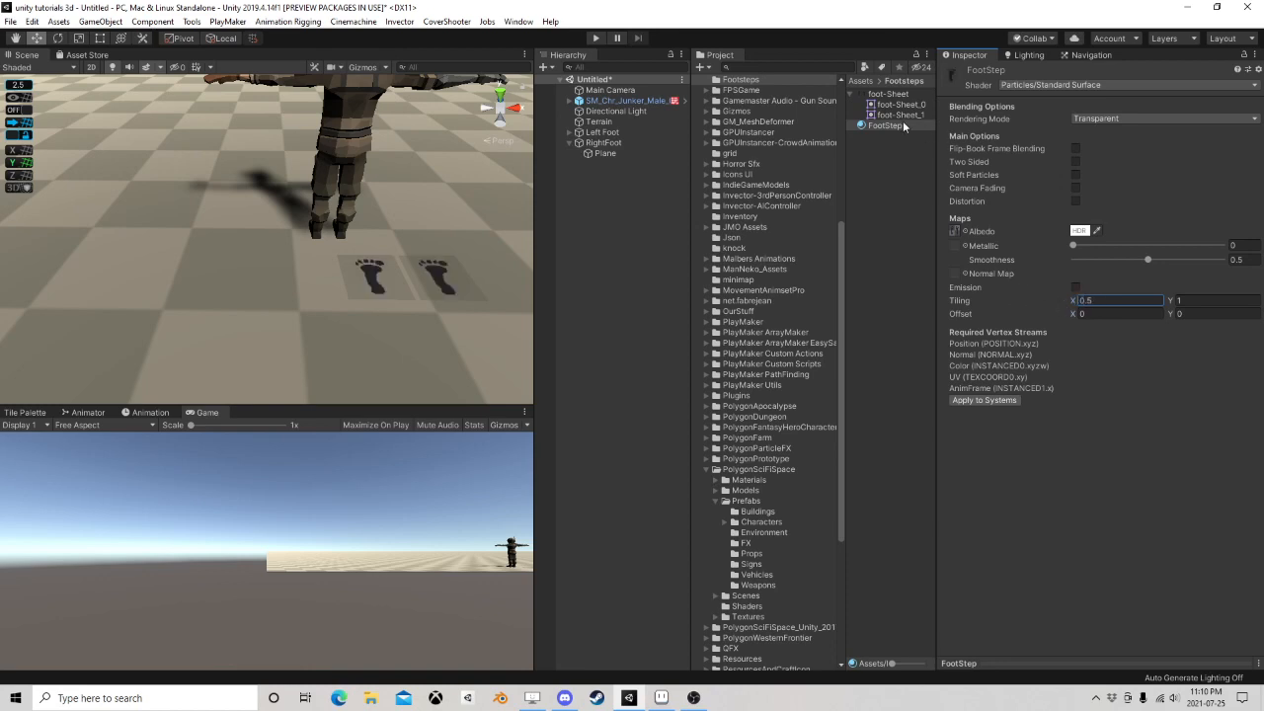
Duplicate the FootStep material and assign the copy to RightFoot's Plane
click(885, 123)
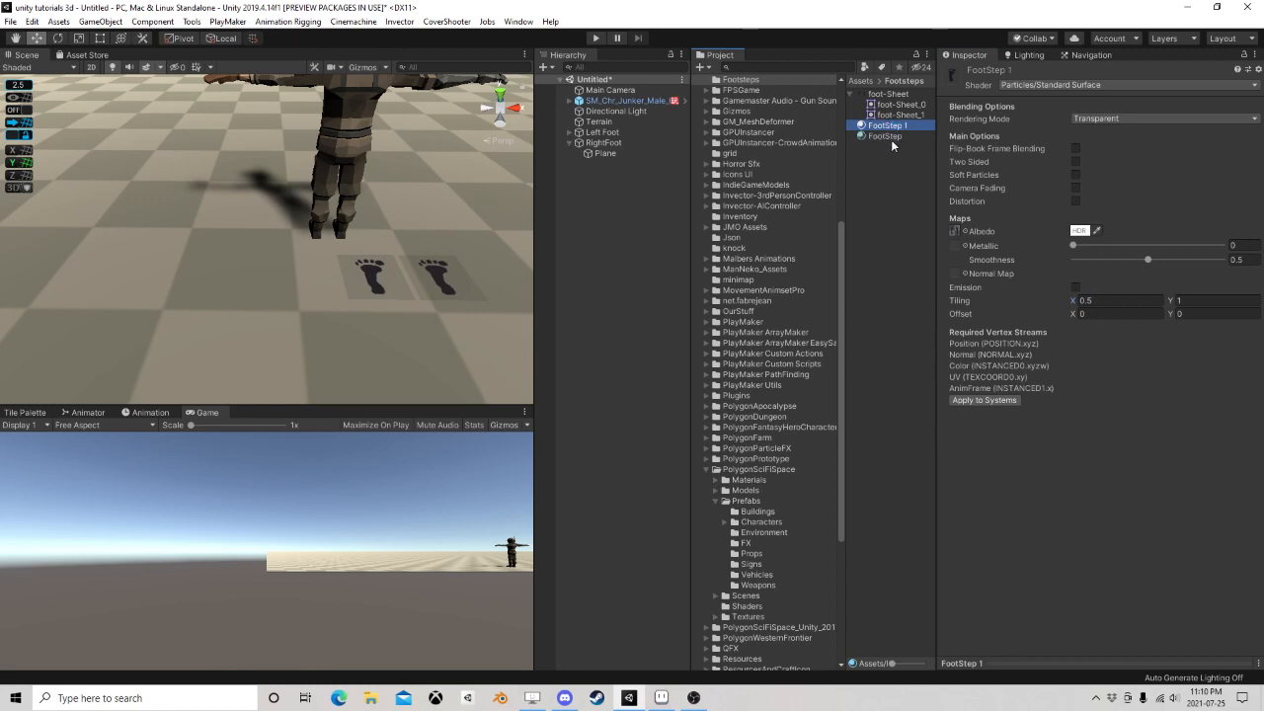
click(603, 153)
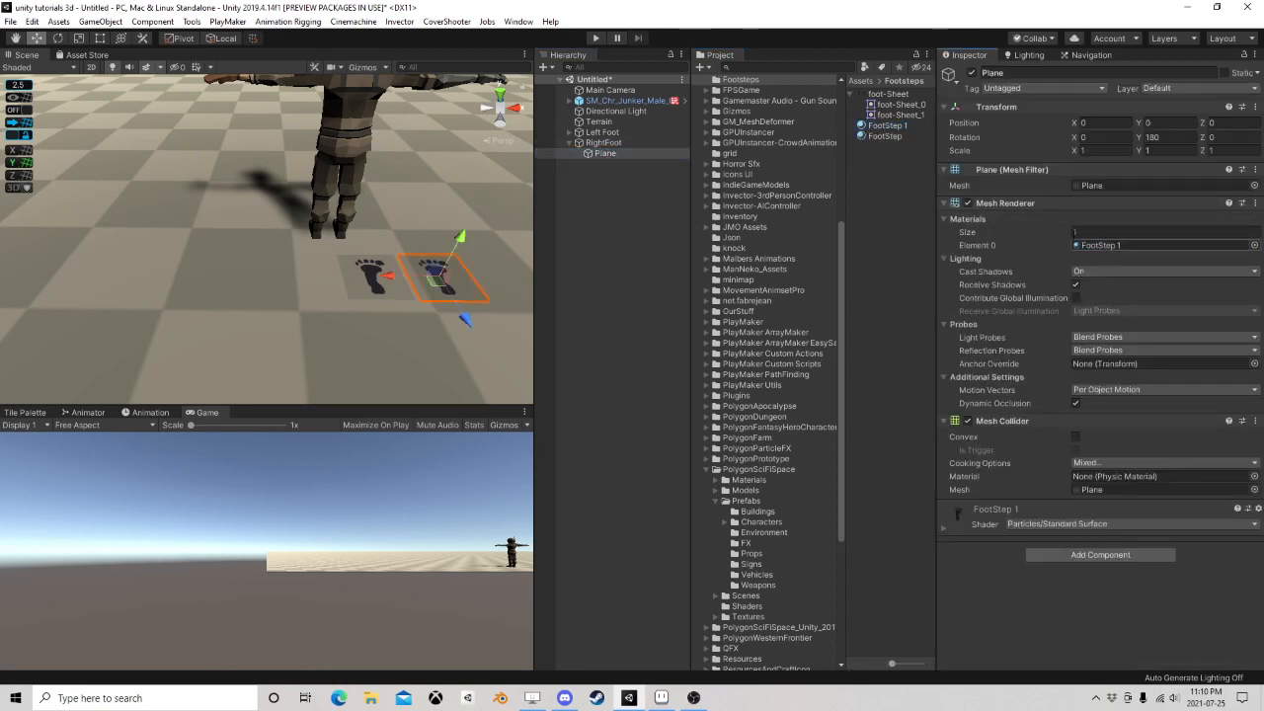
Set the FootStep 1 material's X tiling to 0.5 and its X offset to 0.5
click(887, 126)
mouse_move(1067, 300)
mouse_down()
mouse_move(1056, 300)
mouse_move(1079, 304)
mouse_up()
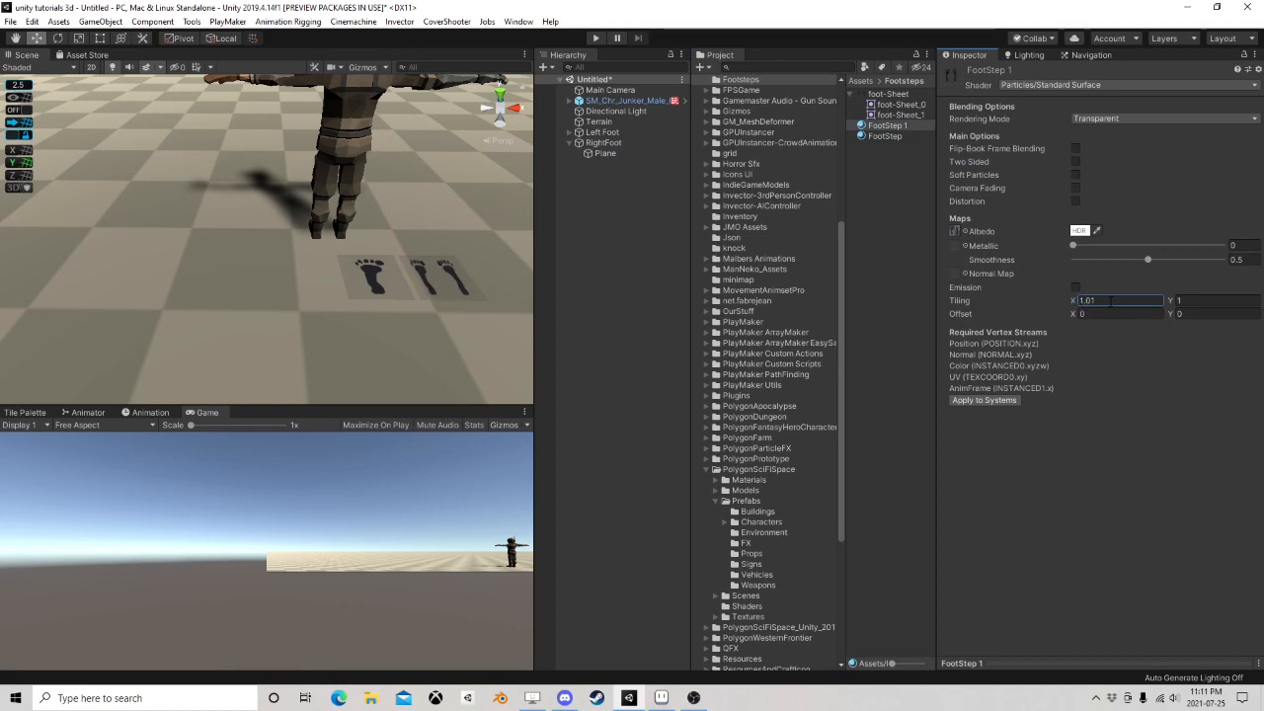
text(0.5)
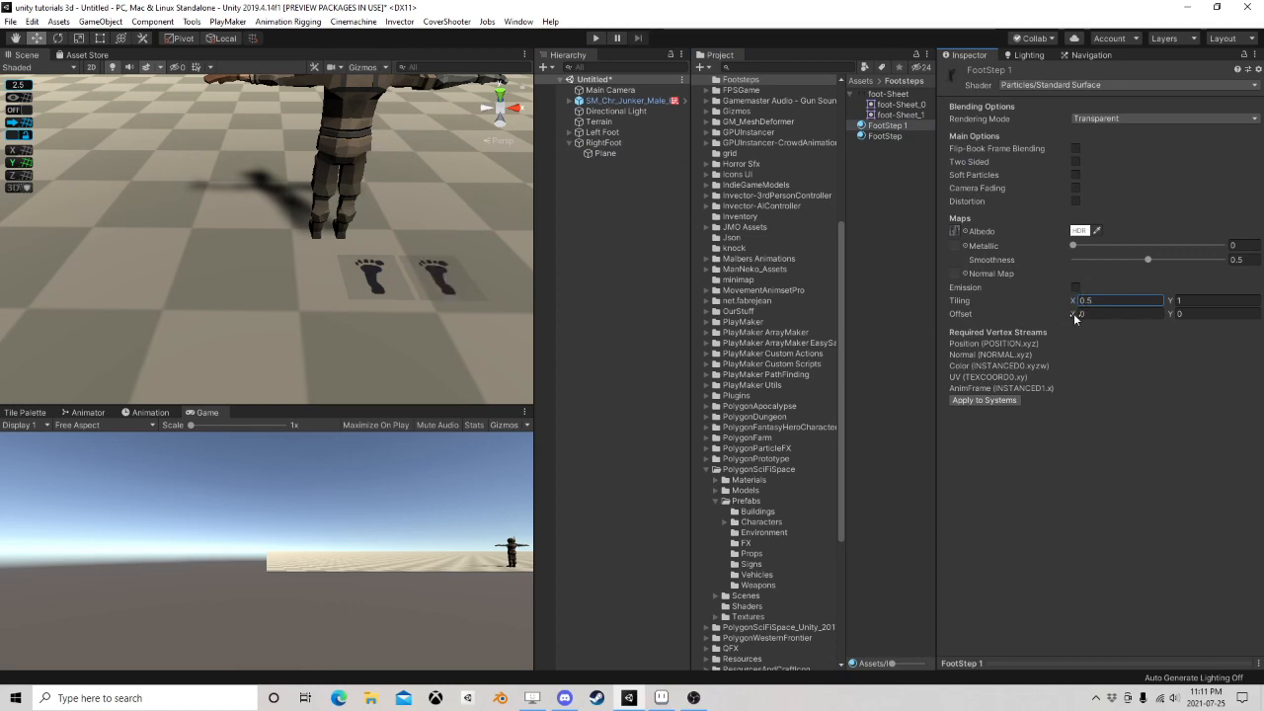
drag(1074, 313, 1081, 316)
text(0.5)
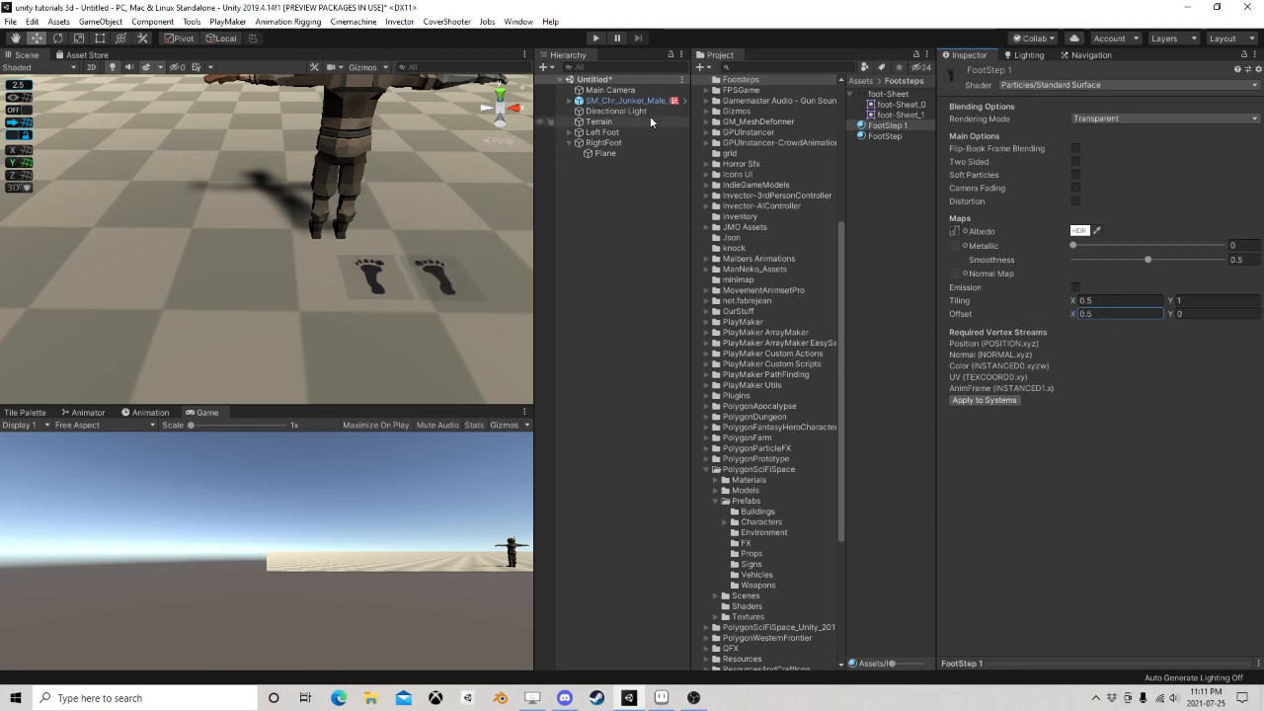
Collapse RightFoot's hierarchy and inspect the left and right footprints up close in the scene
click(606, 152)
click(576, 143)
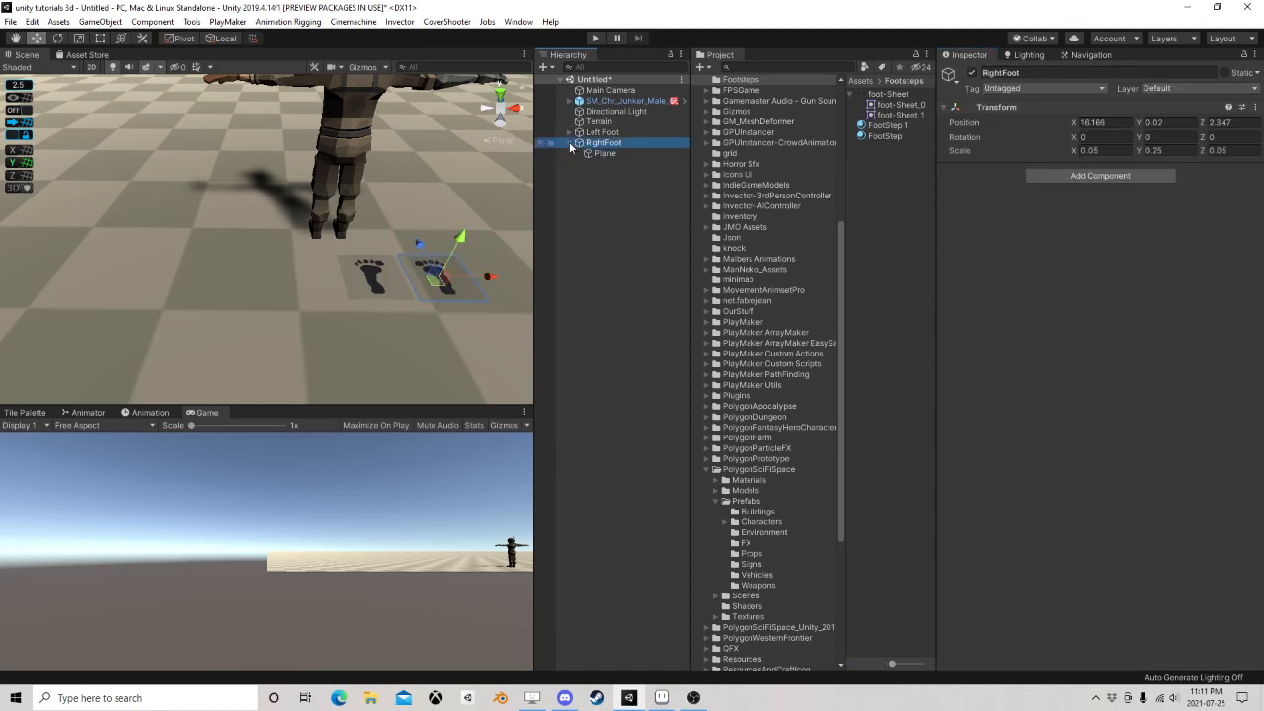
click(569, 143)
click(589, 133)
click(591, 142)
click(594, 133)
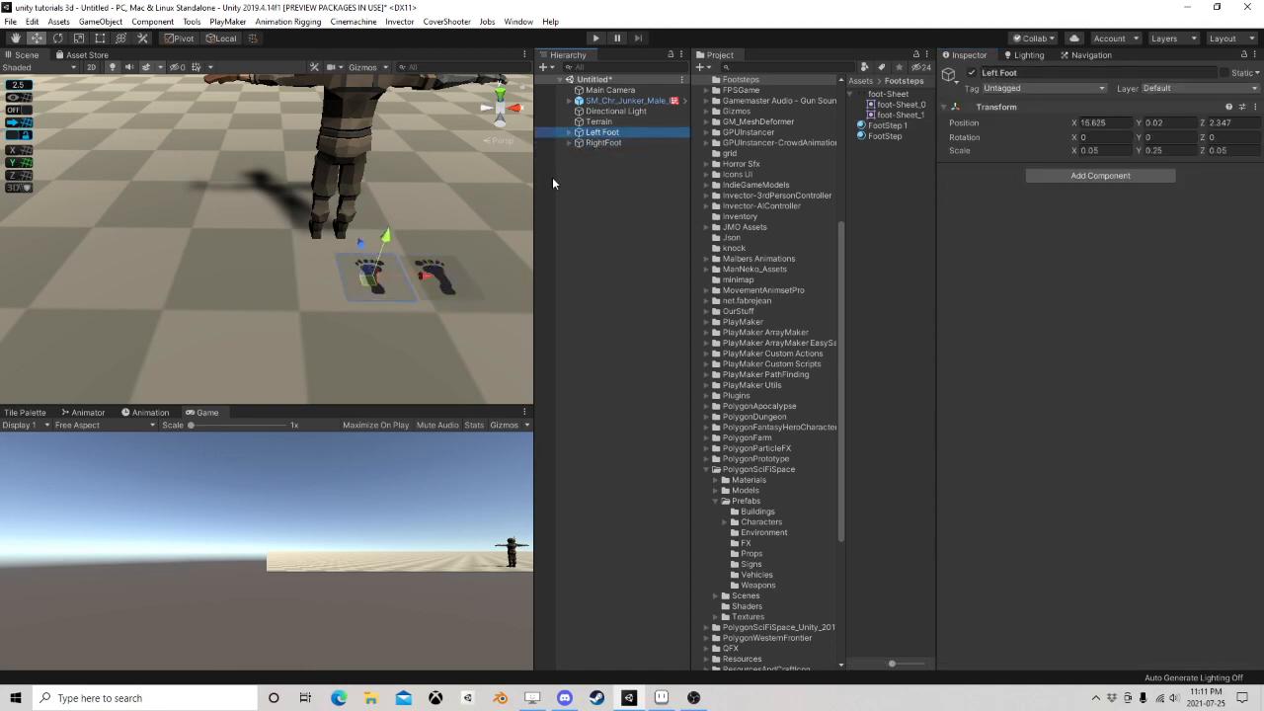
middle_drag(403, 220, 325, 233)
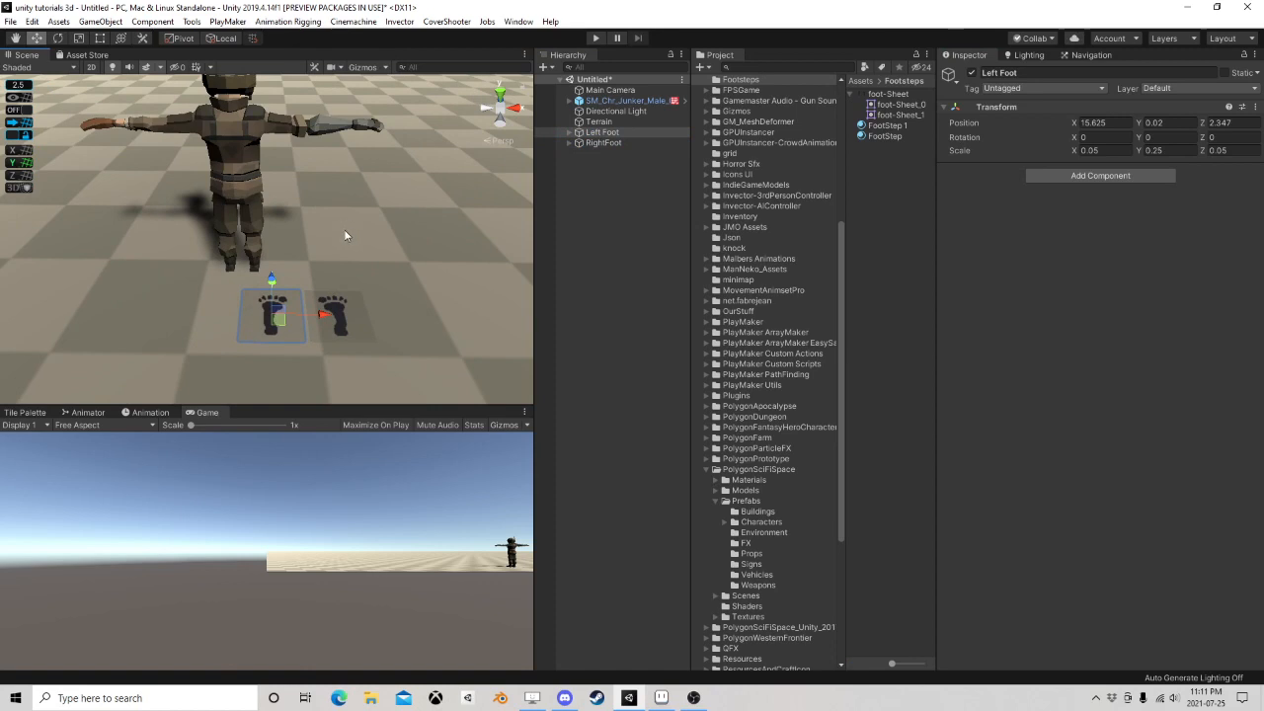
scroll(348, 233, up, 10)
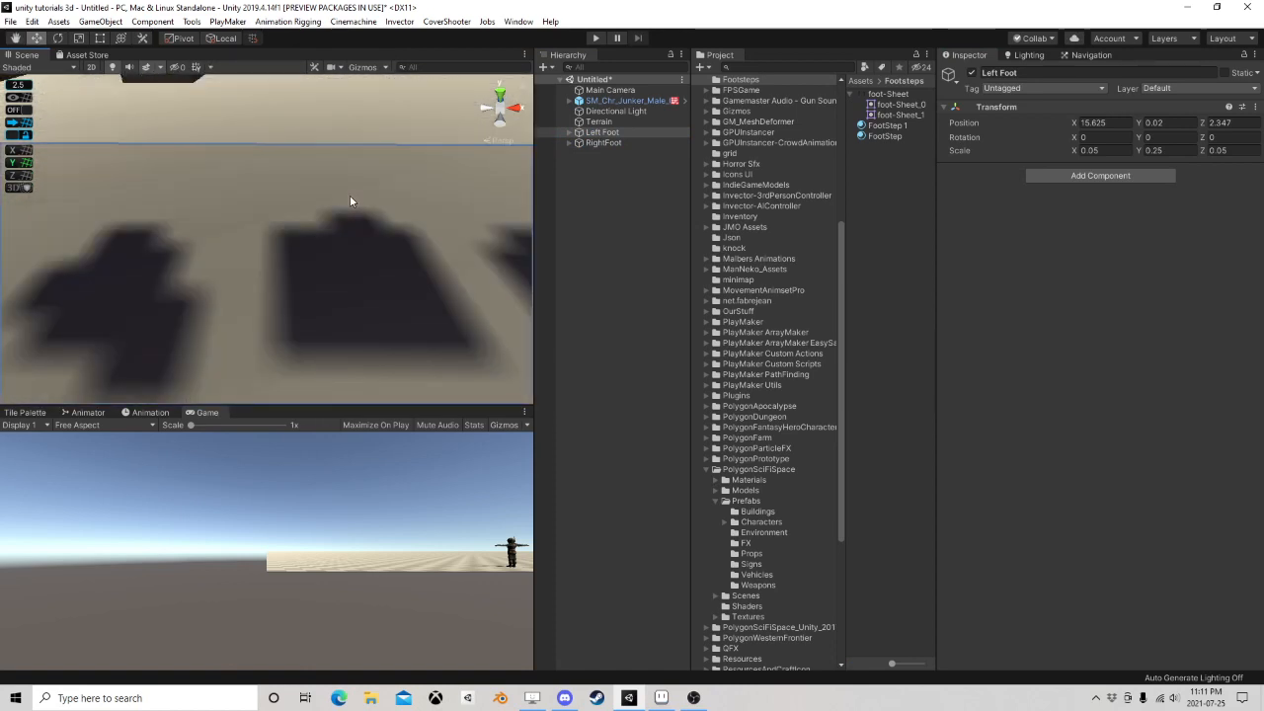
scroll(350, 198, down, 10)
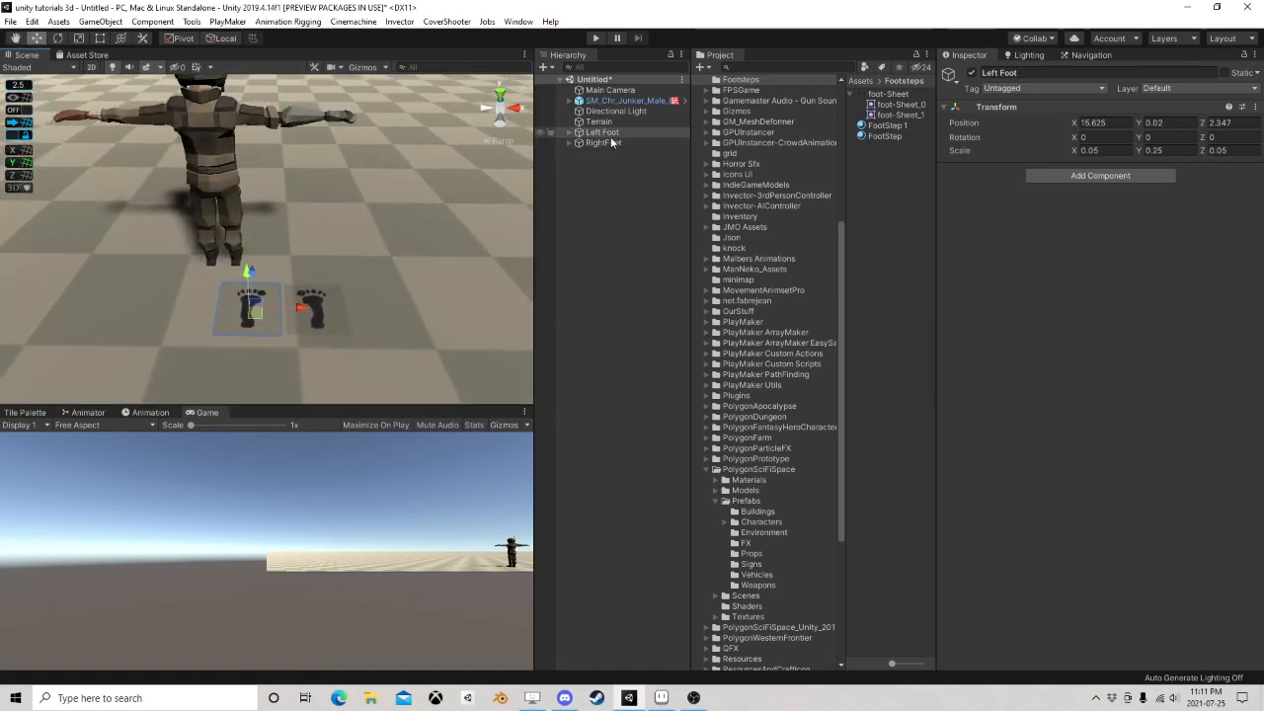
Set Cast Shadows to Off and disable Receive Shadows on the Planes of both foot objects
click(569, 143)
click(570, 132)
click(604, 143)
ctrl+click(604, 163)
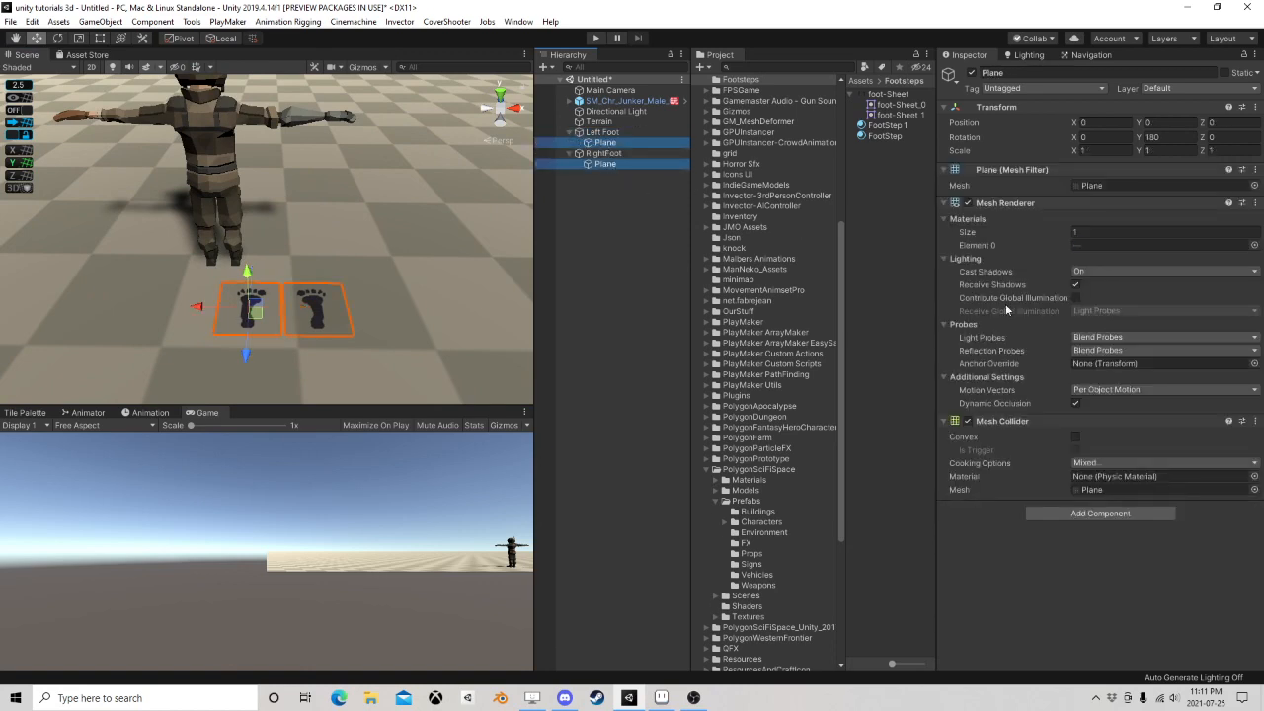
click(1095, 271)
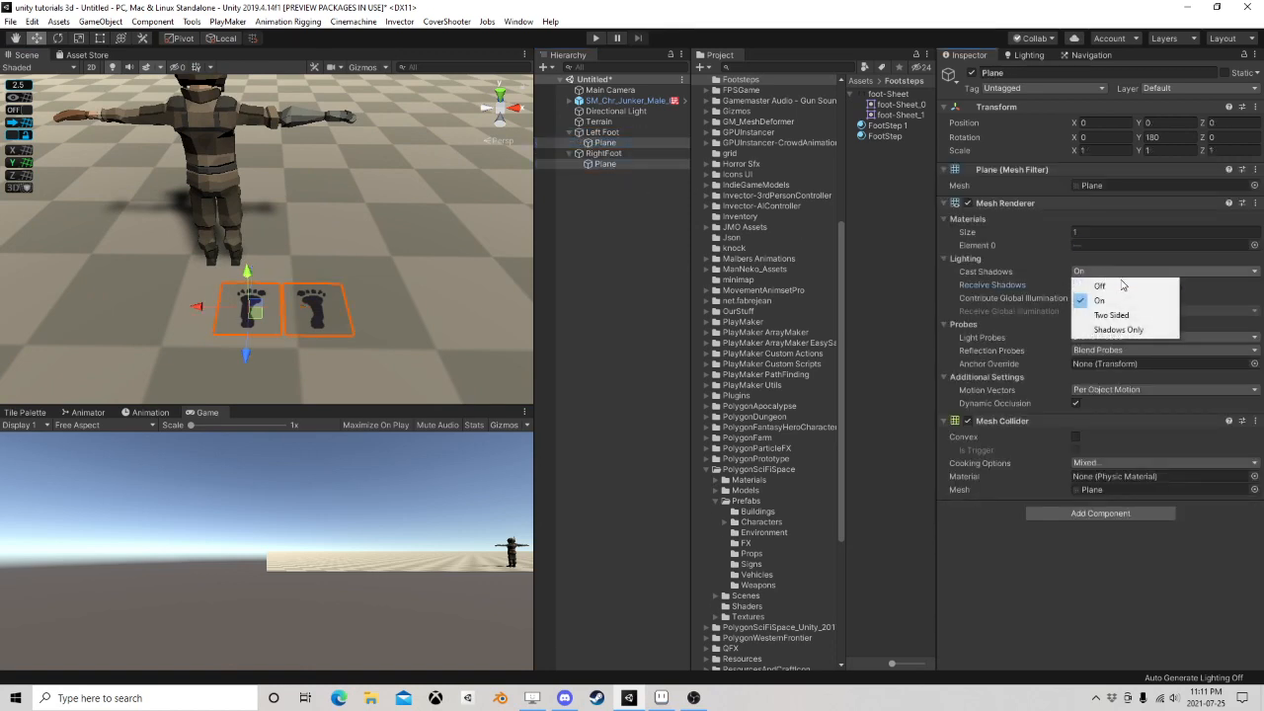
click(1099, 285)
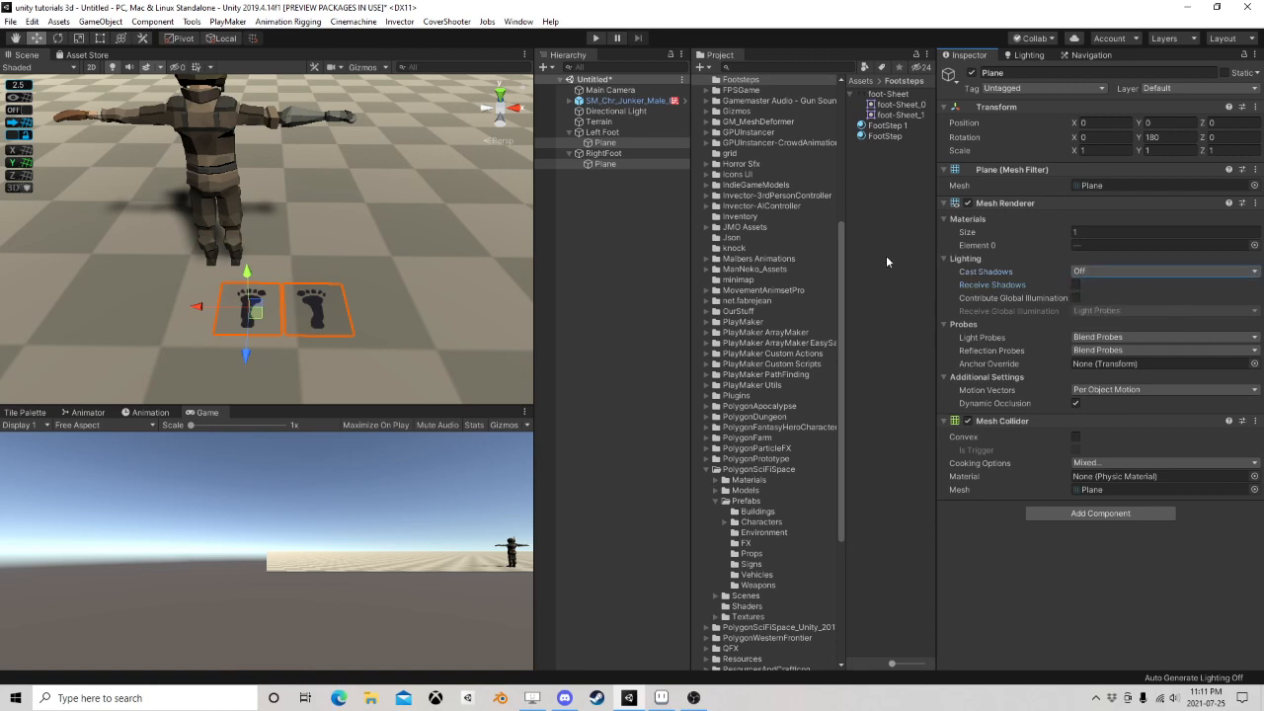
Set Smoothness to 0 on both the FootStep and FootStep 1 materials, keeping Metallic at 0
click(602, 132)
click(605, 143)
click(888, 126)
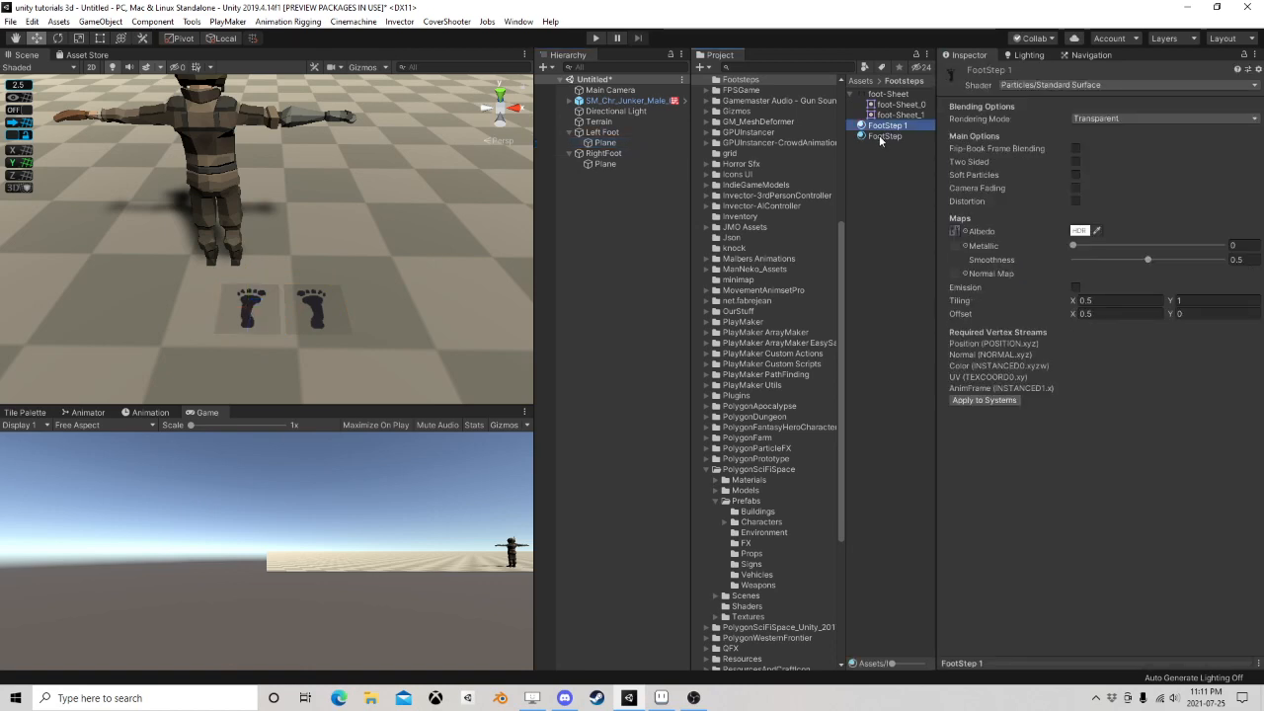
shift+click(884, 136)
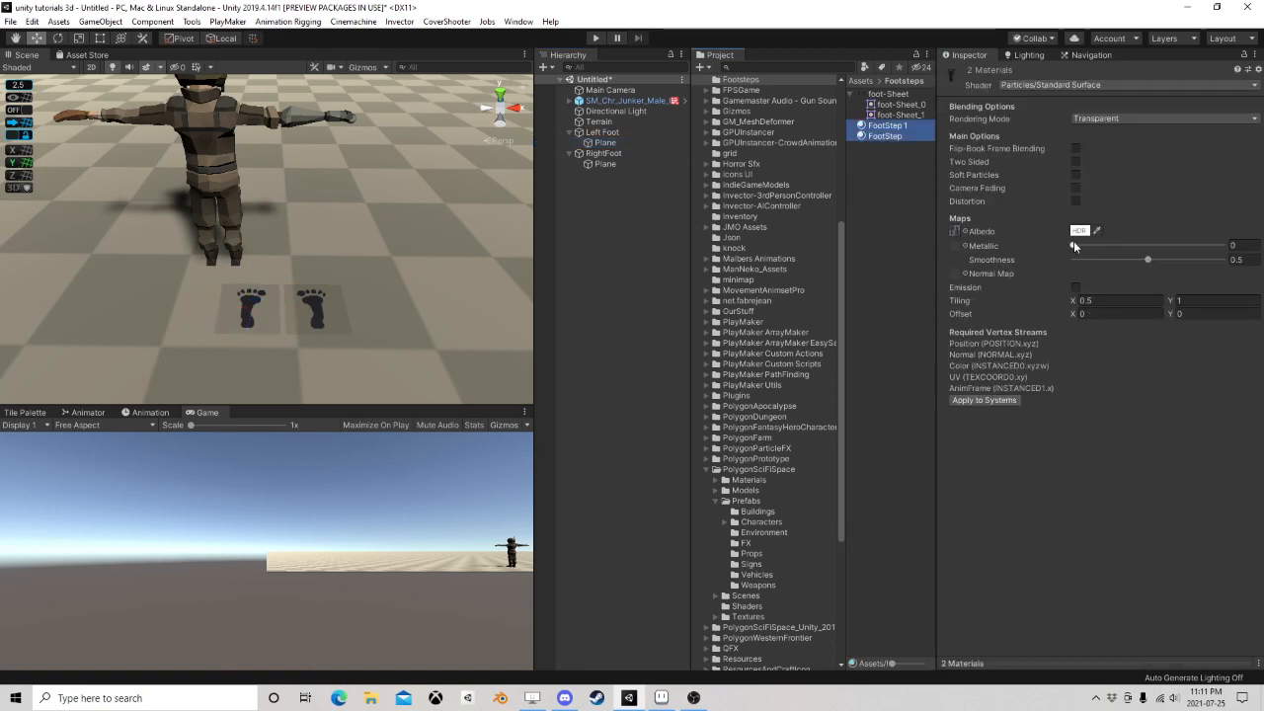
drag(1075, 247, 1003, 262)
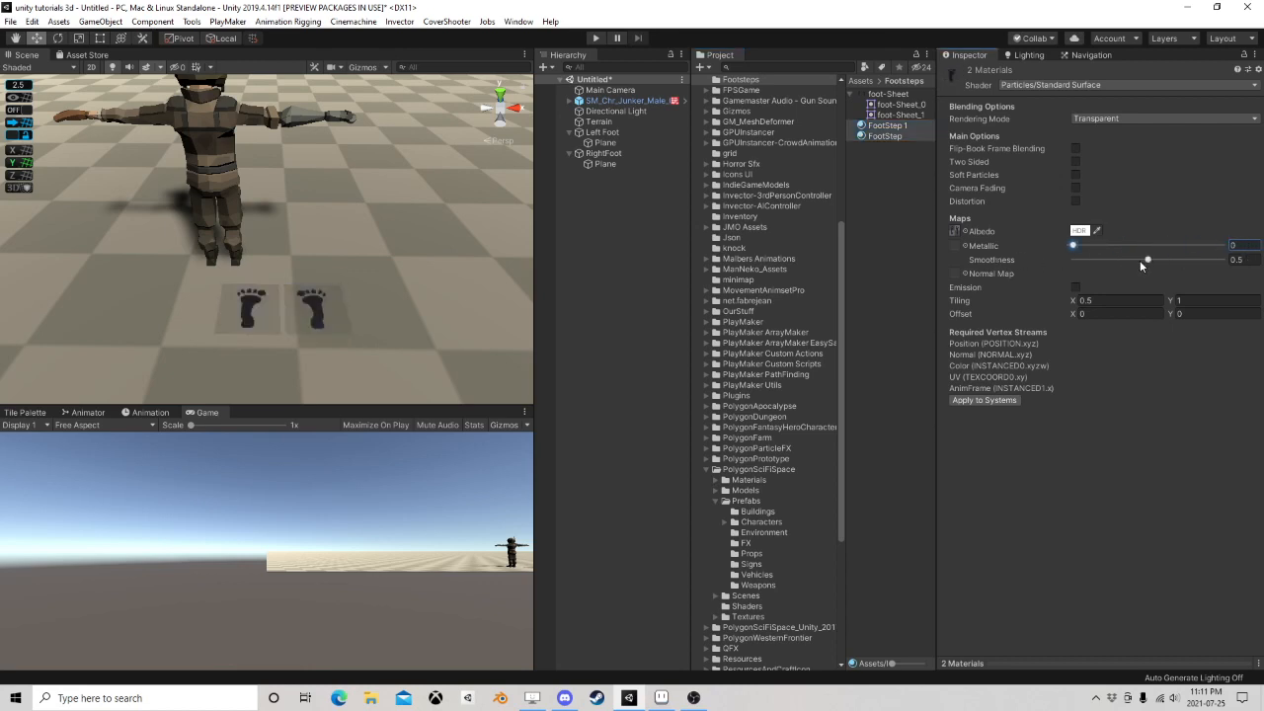
drag(1148, 259, 1075, 260)
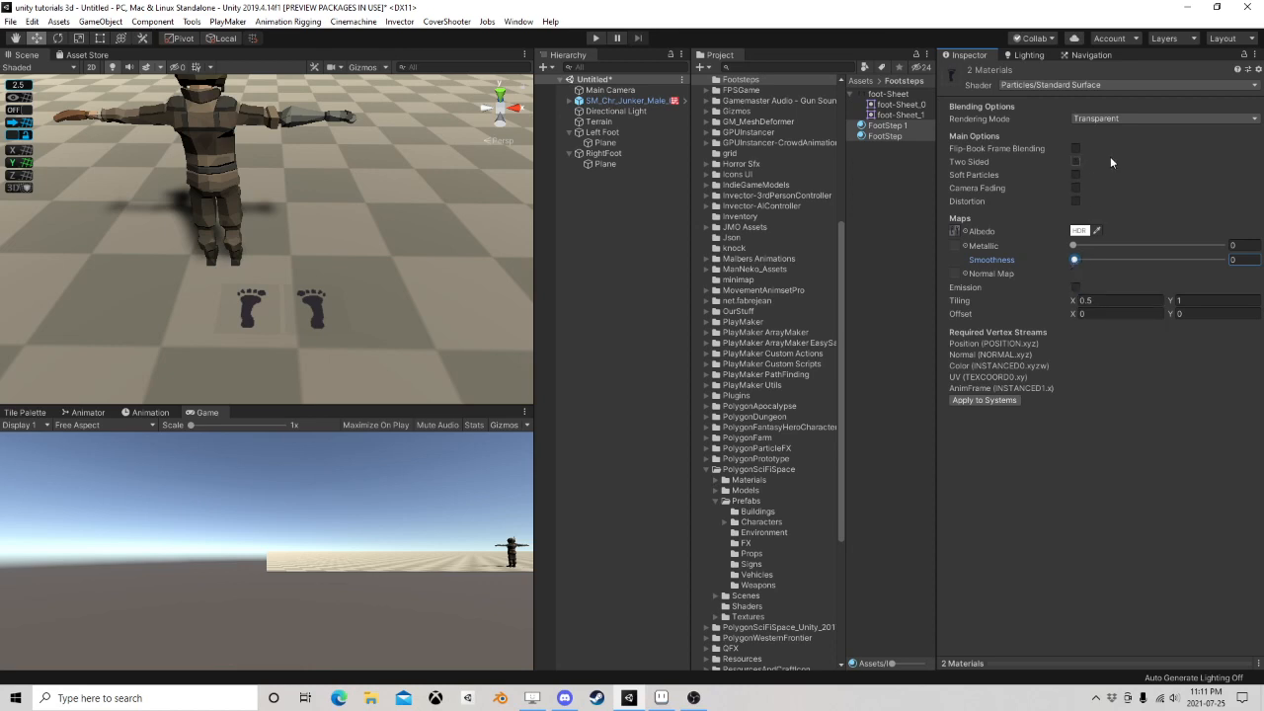
Set both footprint materials' Rendering Mode to Cutout and their Alpha Cutoff to about 0.245
click(1092, 117)
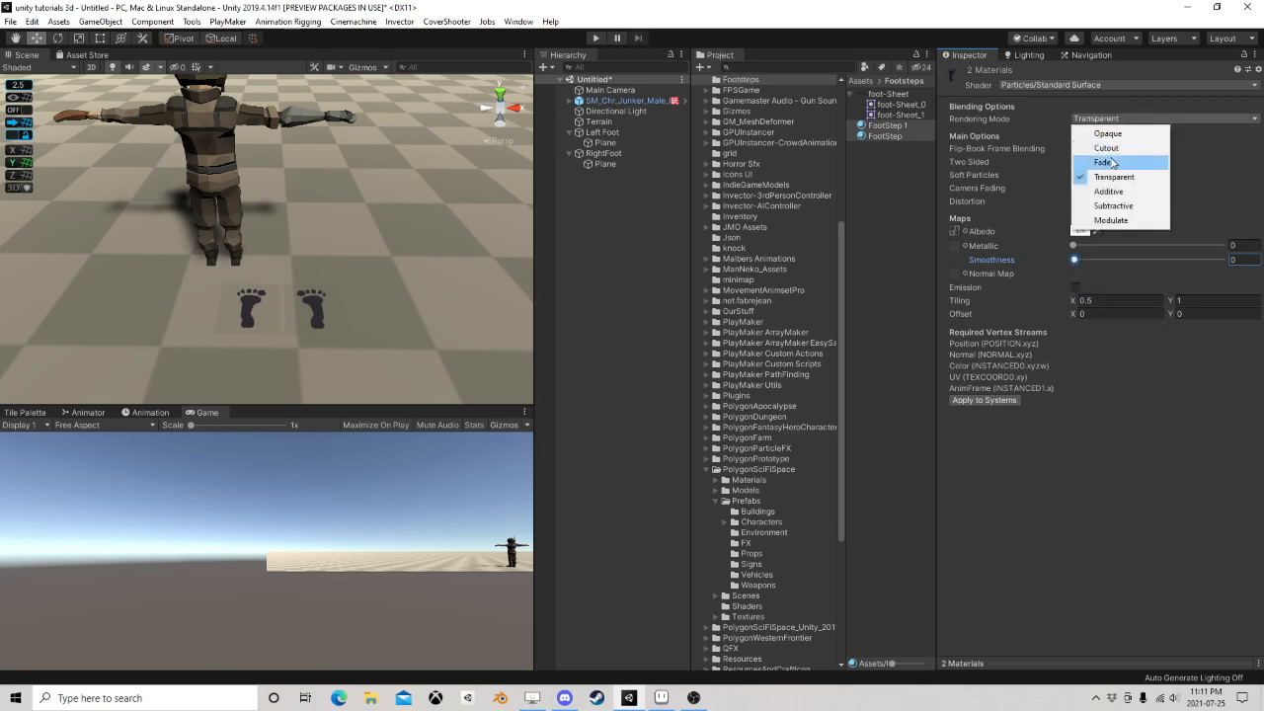
key(Escape)
click(1104, 117)
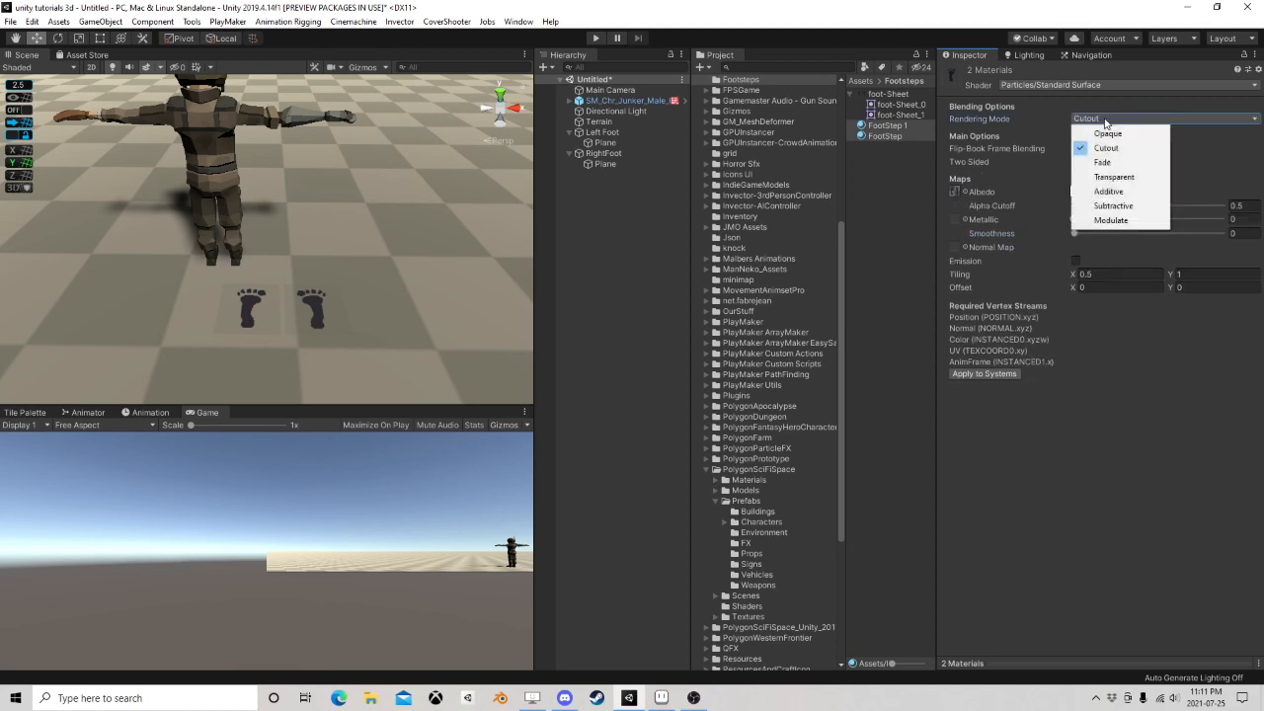
click(1104, 119)
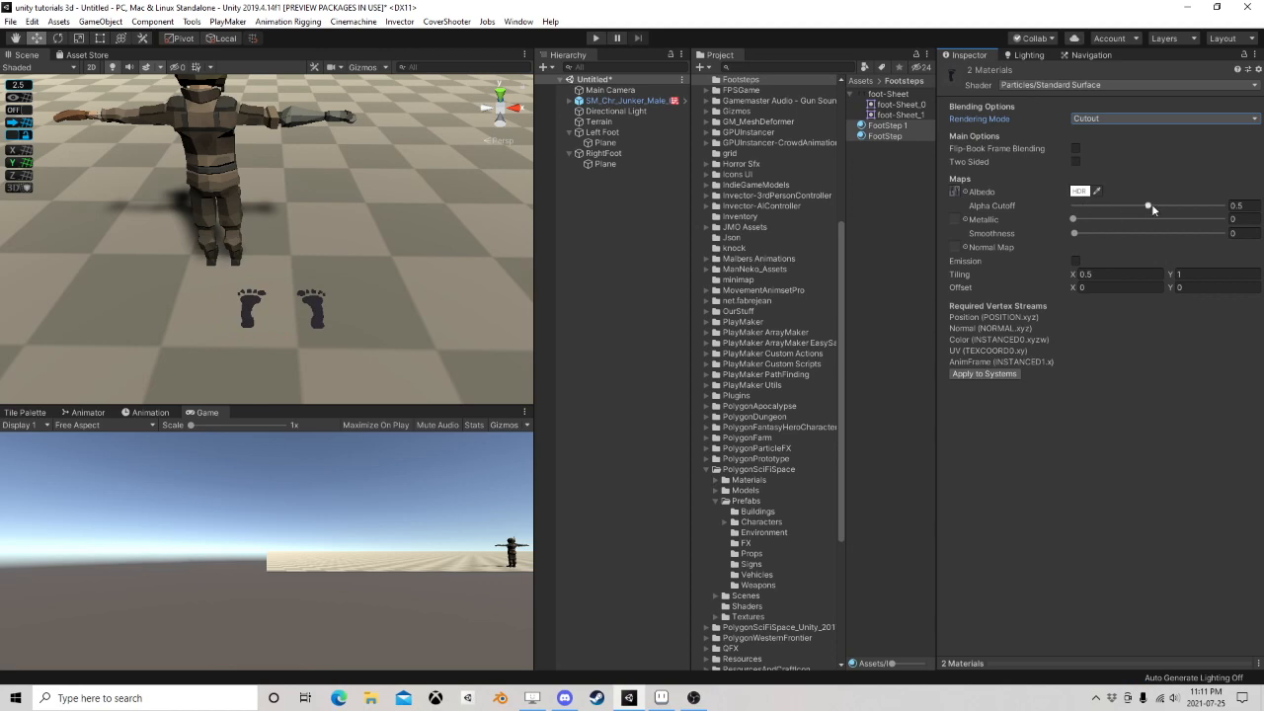
drag(1150, 207, 1110, 212)
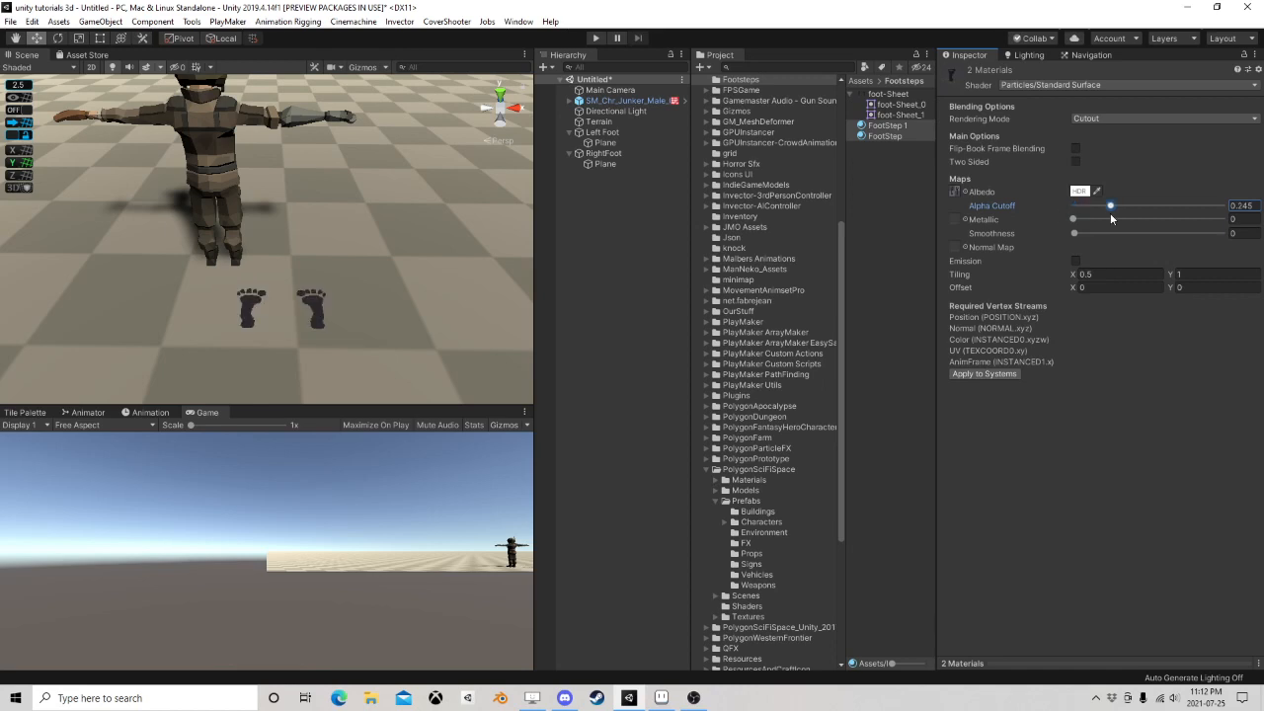
Save Left Foot and RightFoot as prefabs in the Footsteps folder
click(603, 131)
scroll(740, 280, up, 10)
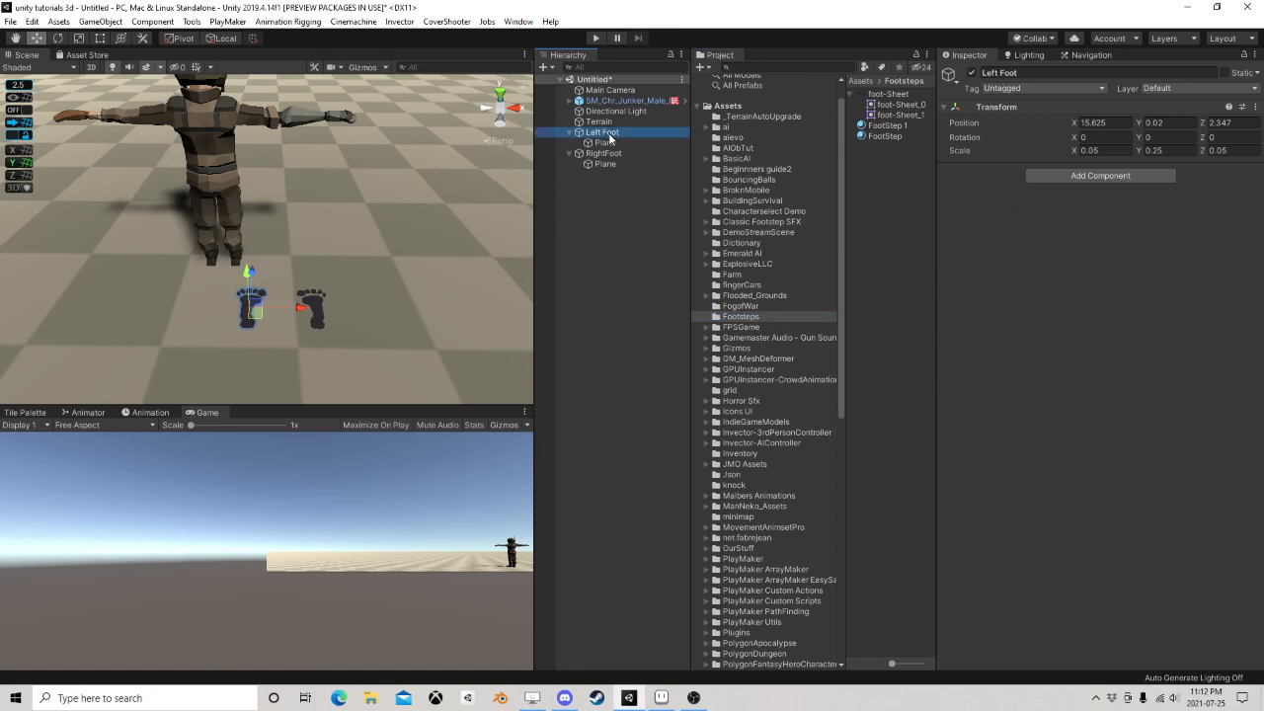
drag(601, 132, 743, 317)
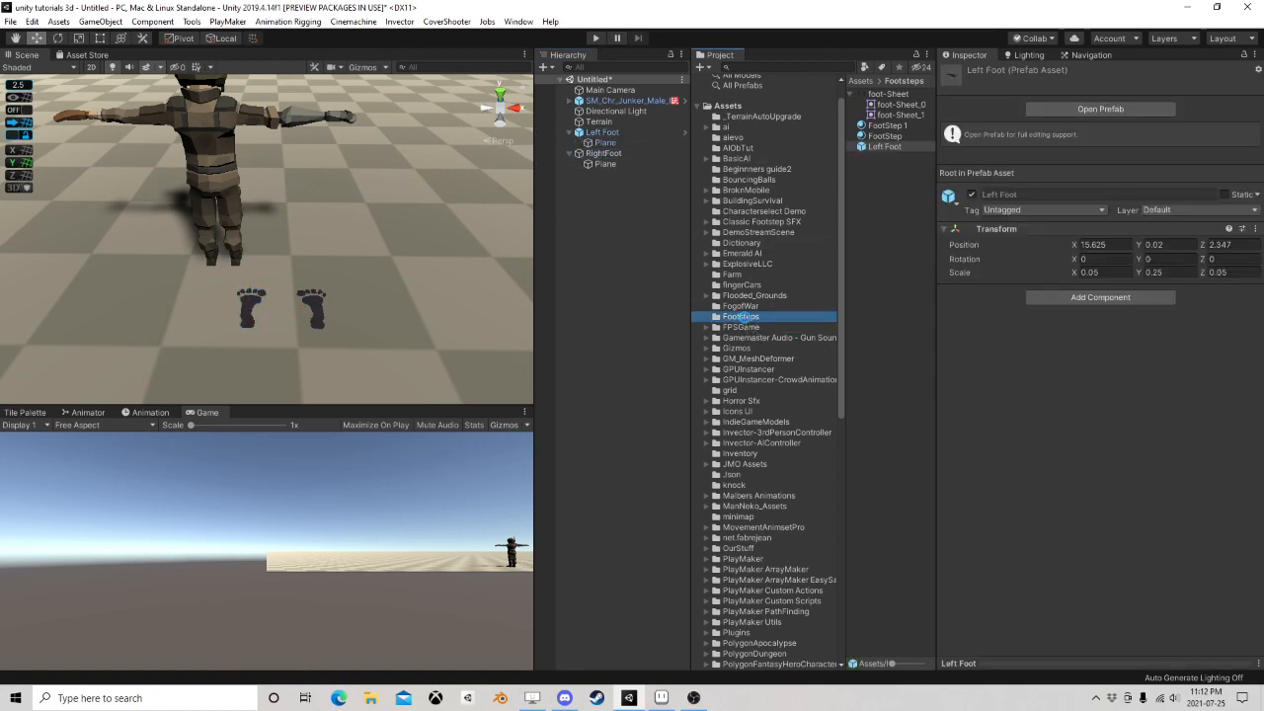
click(602, 154)
Set the X, Y and Z position of both Left Foot and RightFoot to 0
ctrl+click(605, 133)
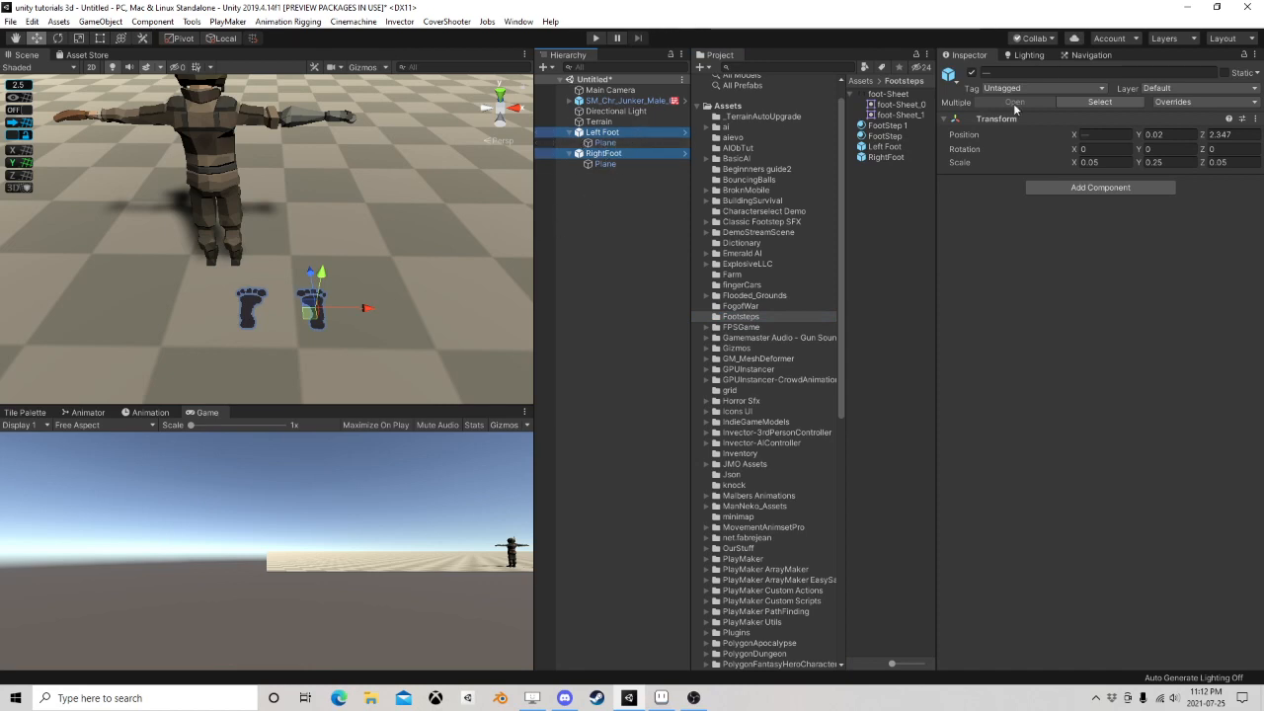
click(1113, 135)
text(0)
key(Tab)
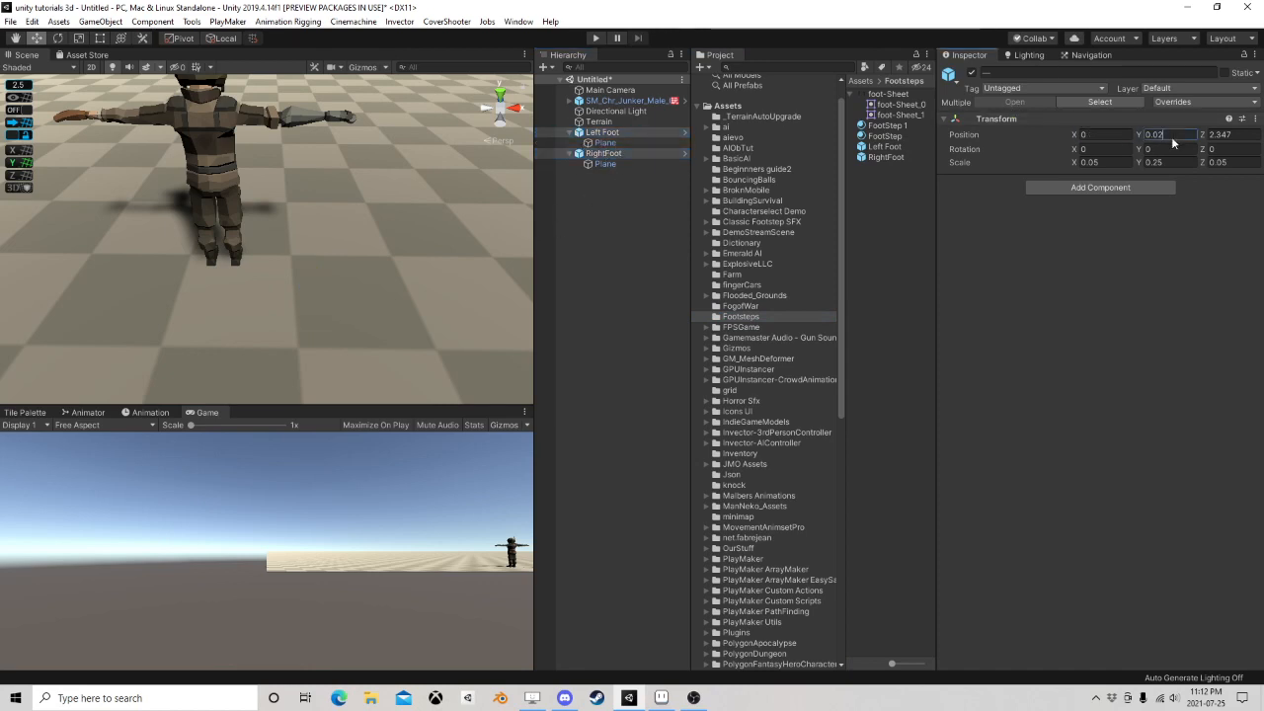
text(0)
key(Tab)
text(0)
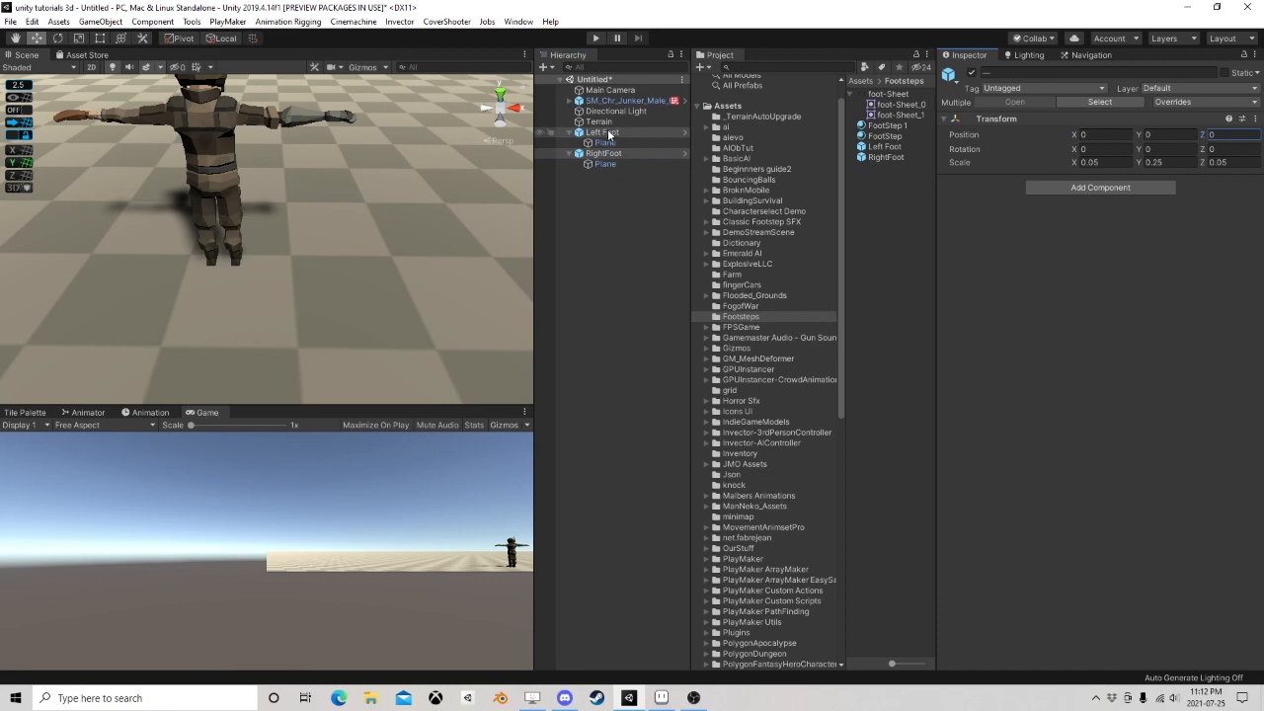
Set the X, Y and Z position of the SM_Chr_Junker_Male_01 character to 0
click(617, 100)
click(1118, 136)
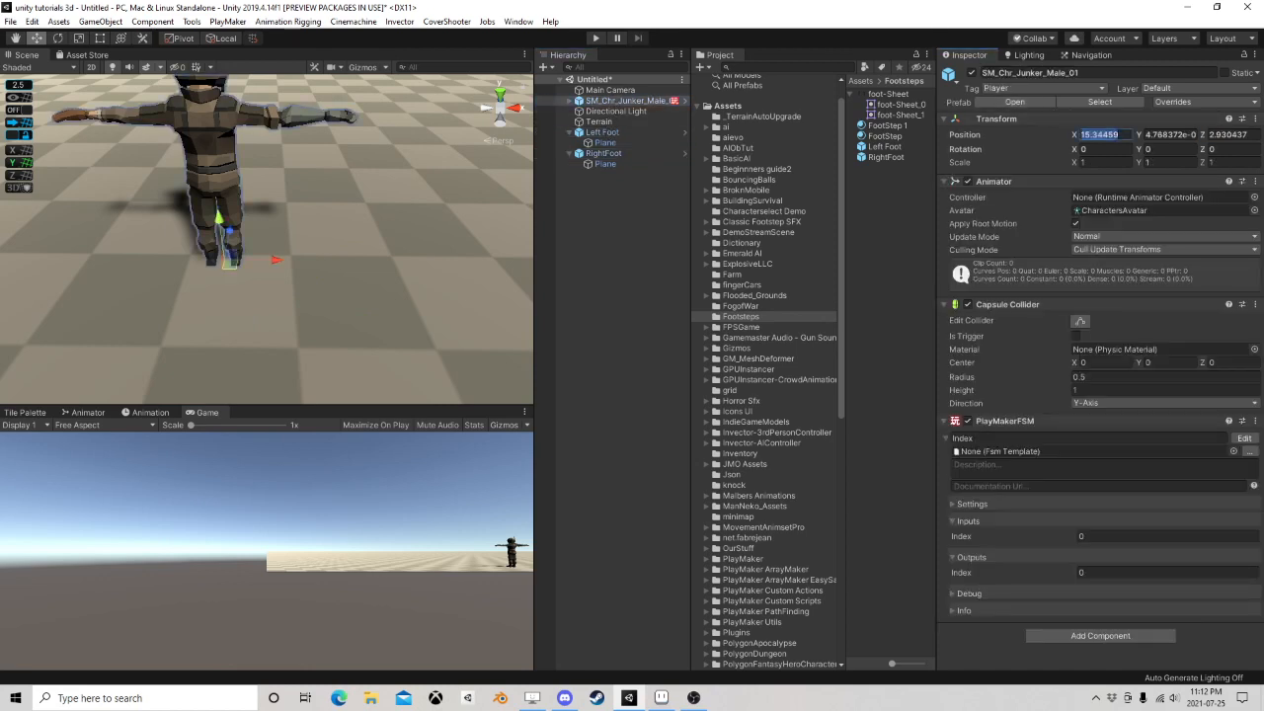
text(0)
key(Tab)
text(0)
key(Tab)
text(0)
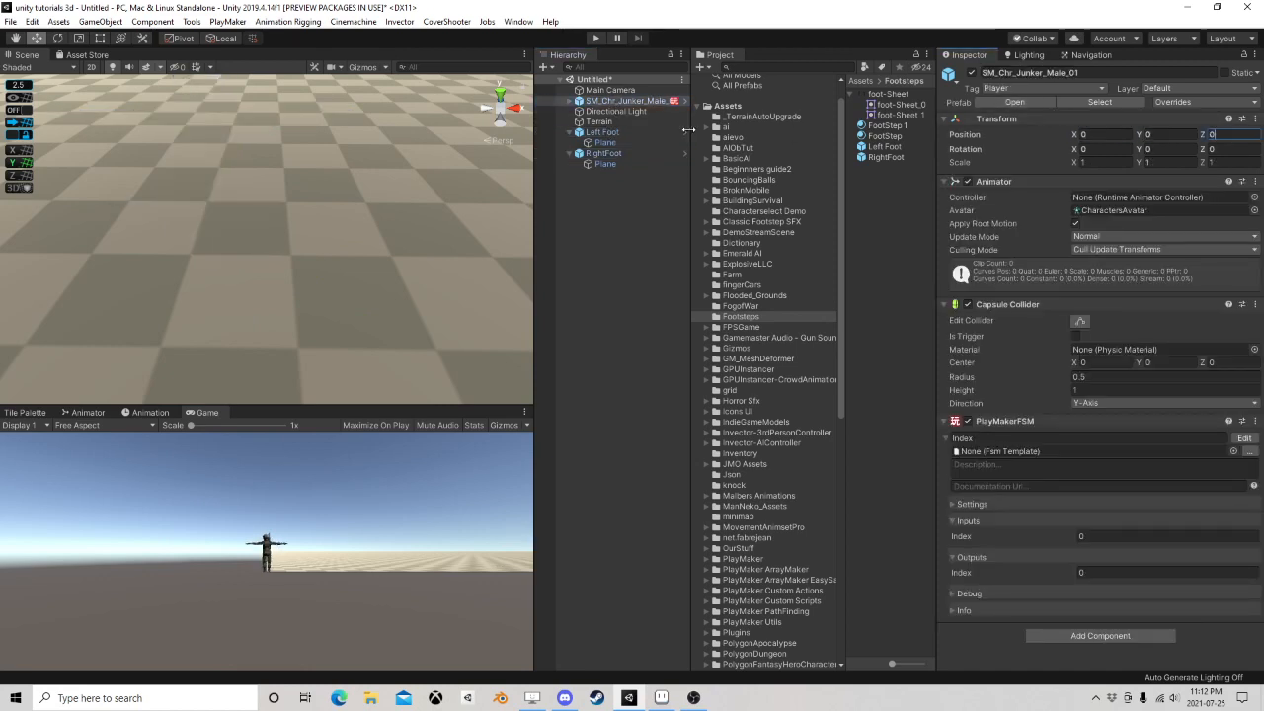
Shift the Plane children of Left Foot and RightFoot sideways along X so each footprint lines up with its matching character foot
double_click(632, 100)
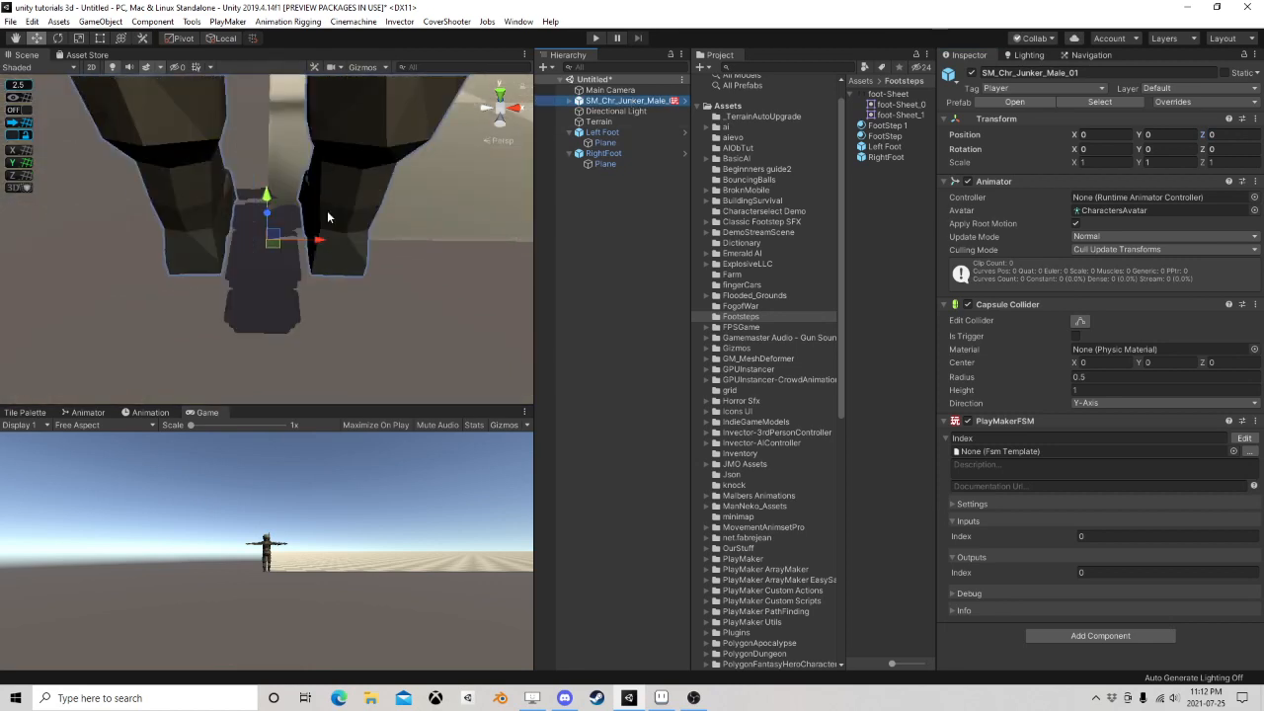
click(605, 143)
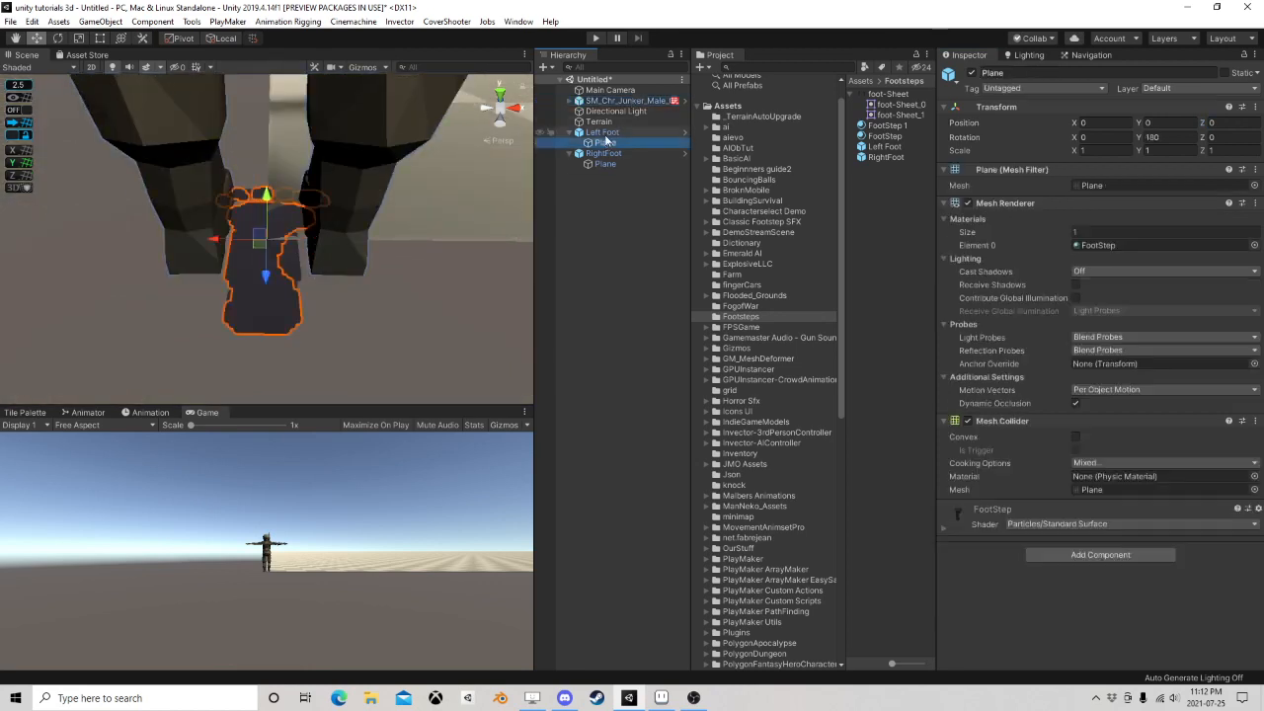
click(602, 132)
click(606, 144)
drag(215, 239, 286, 239)
click(603, 163)
Apply all overrides of the Left Foot and RightFoot instances to their prefabs
click(600, 154)
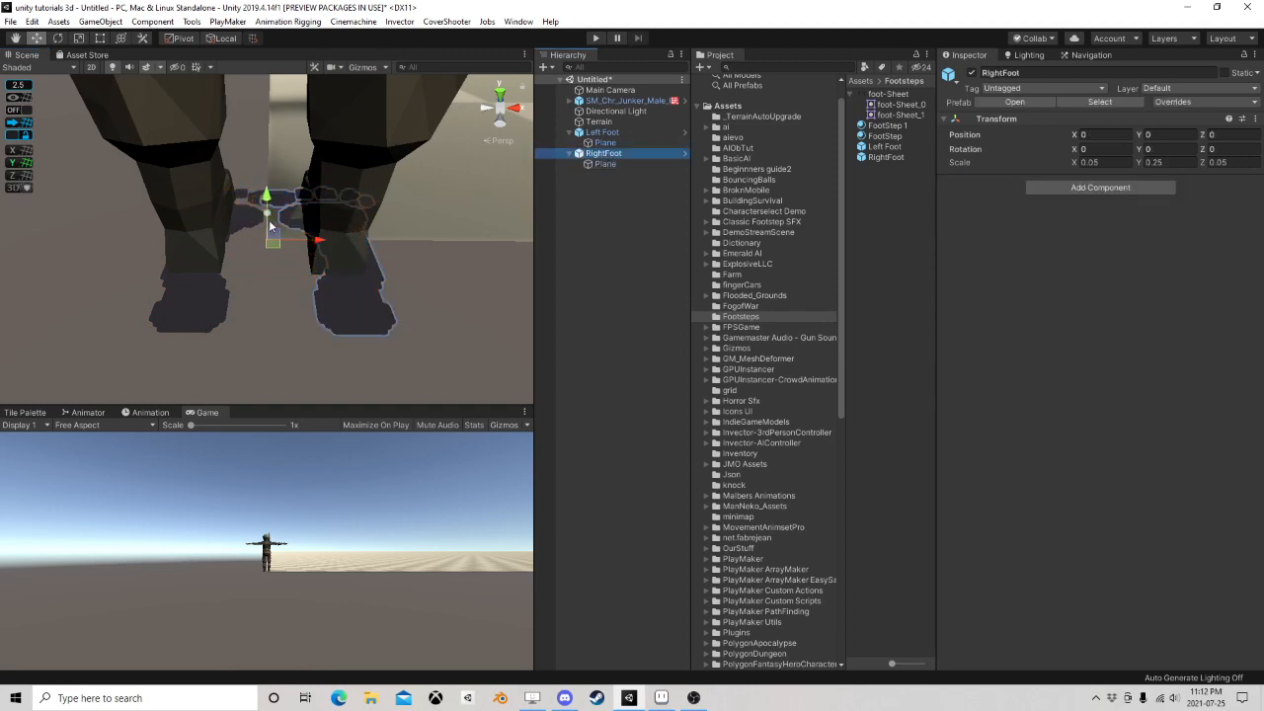
ctrl+click(615, 134)
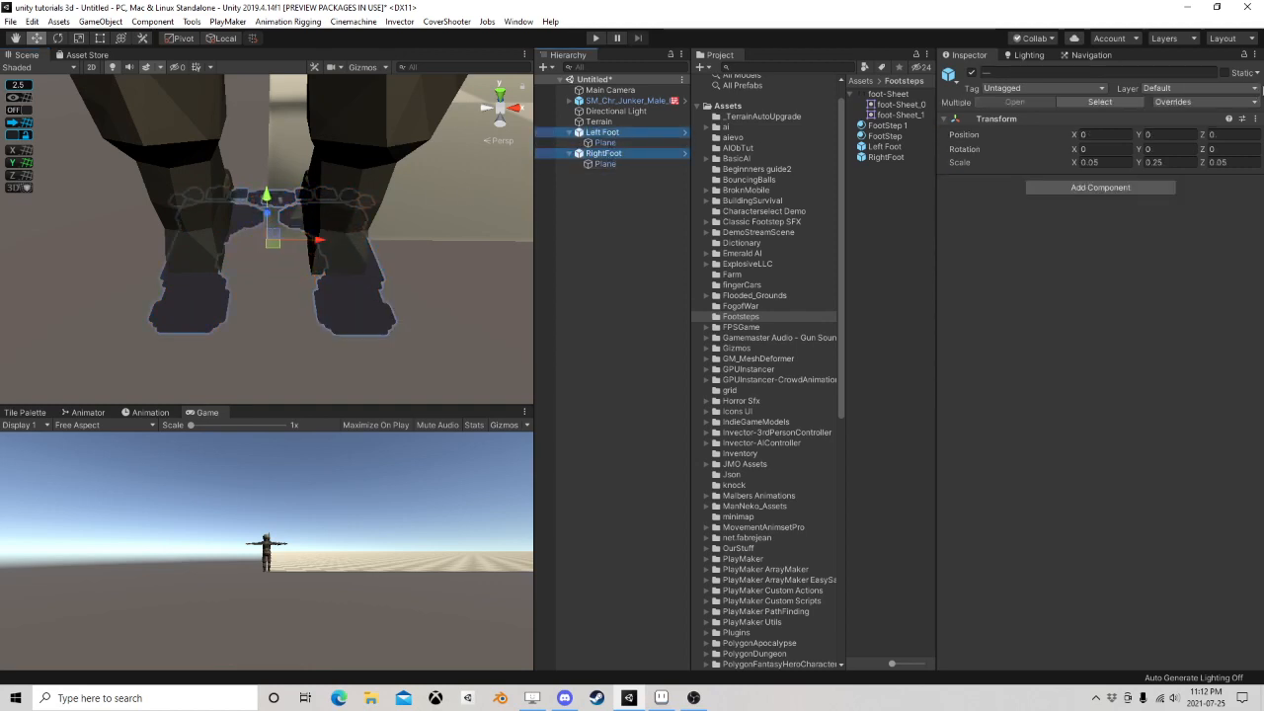
click(1218, 101)
click(1212, 169)
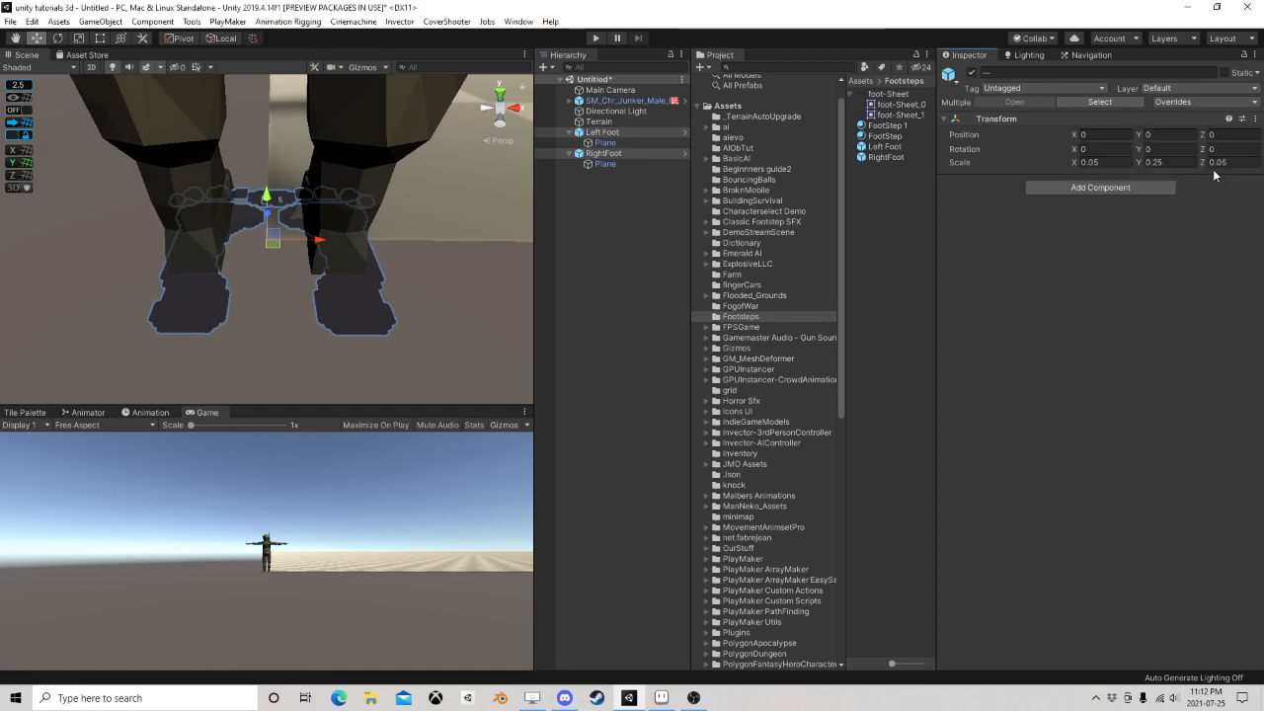
Delete Left Foot, RightFoot and the SM_Chr_Junker_Male_01 character from the scene
click(598, 135)
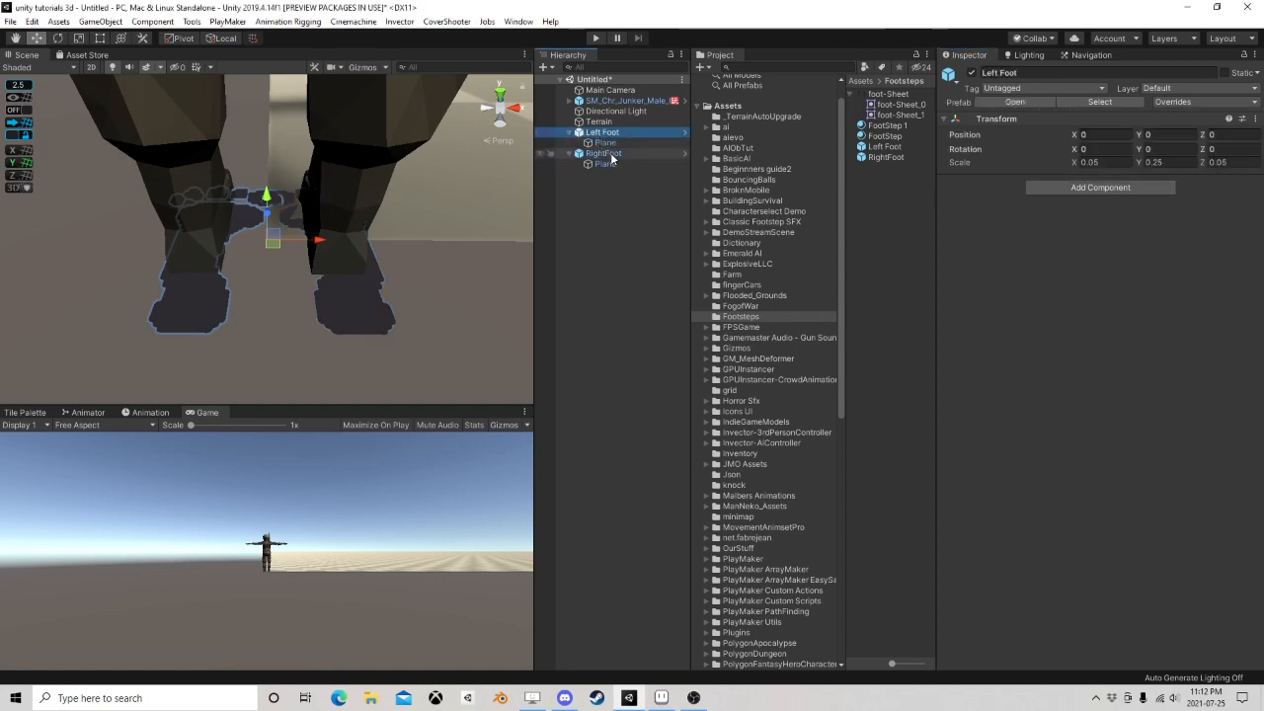
ctrl+click(611, 154)
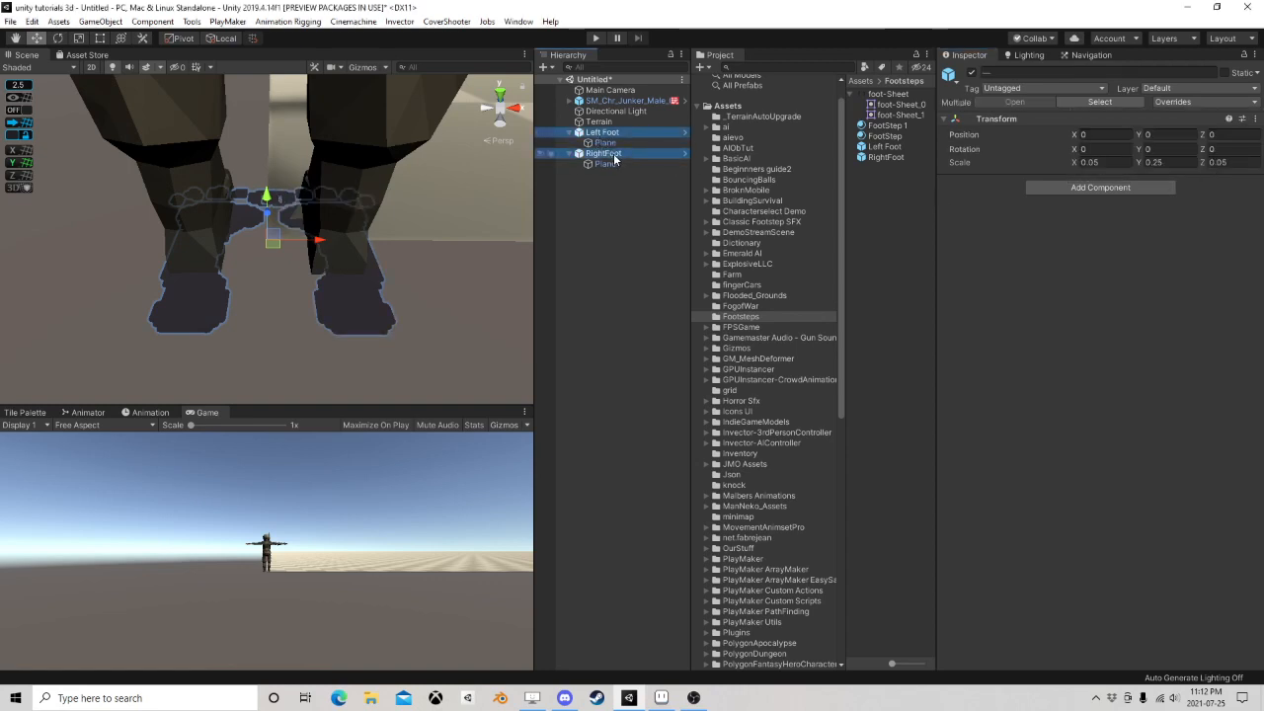
key(Delete)
click(622, 103)
scroll(410, 238, down, 8)
key(Delete)
Select the terrain and set its terrain painting mode to Paint Texture
scroll(426, 204, down, 6)
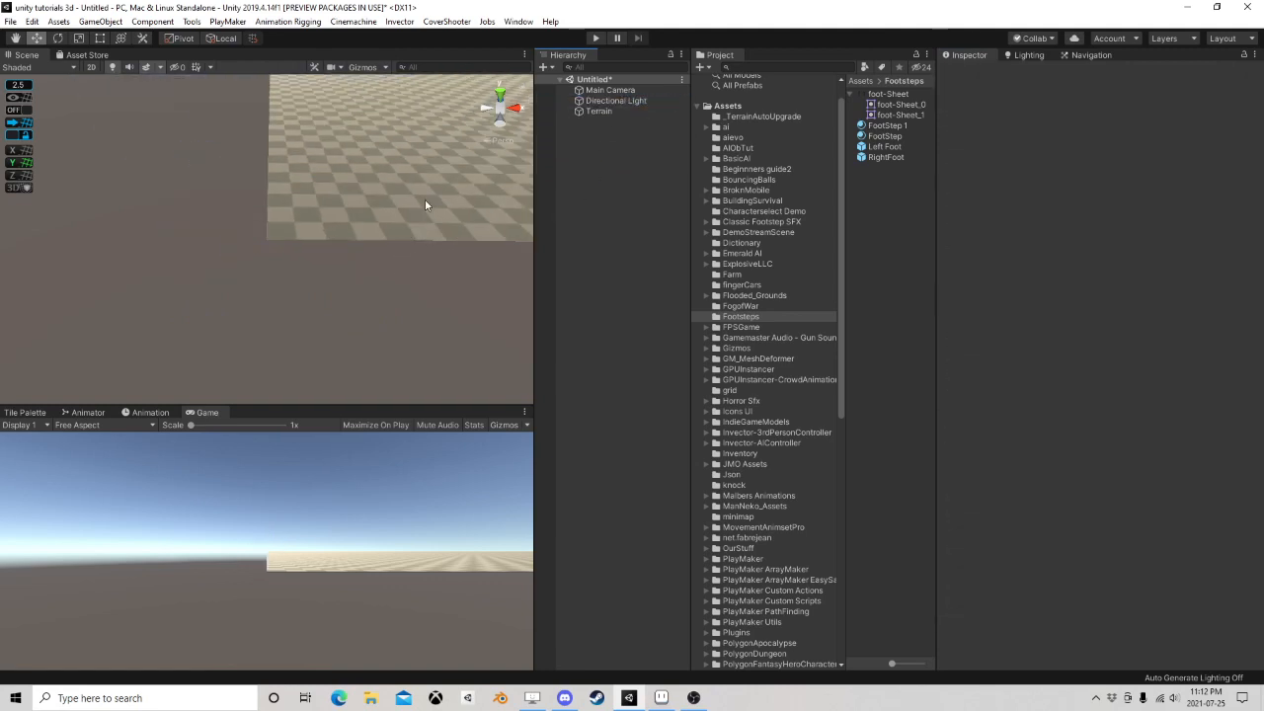
middle_drag(424, 195, 158, 346)
scroll(386, 223, up, 3)
scroll(383, 222, up, 4)
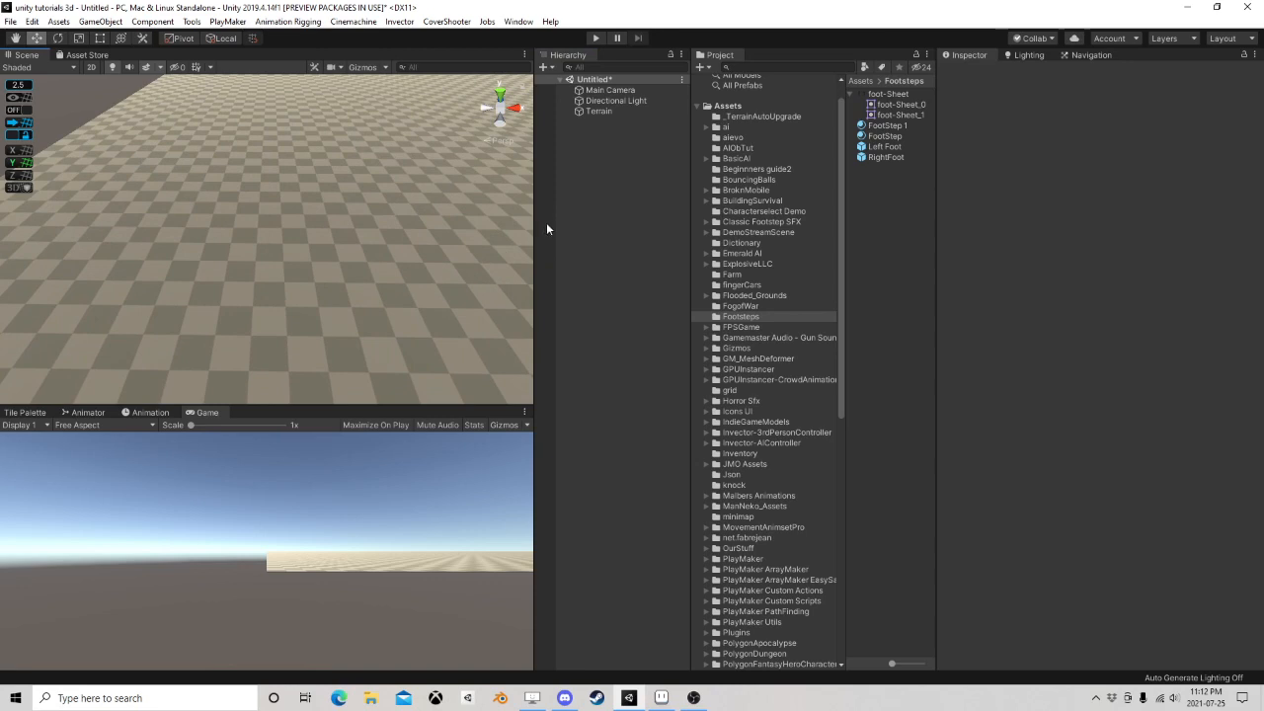
click(412, 238)
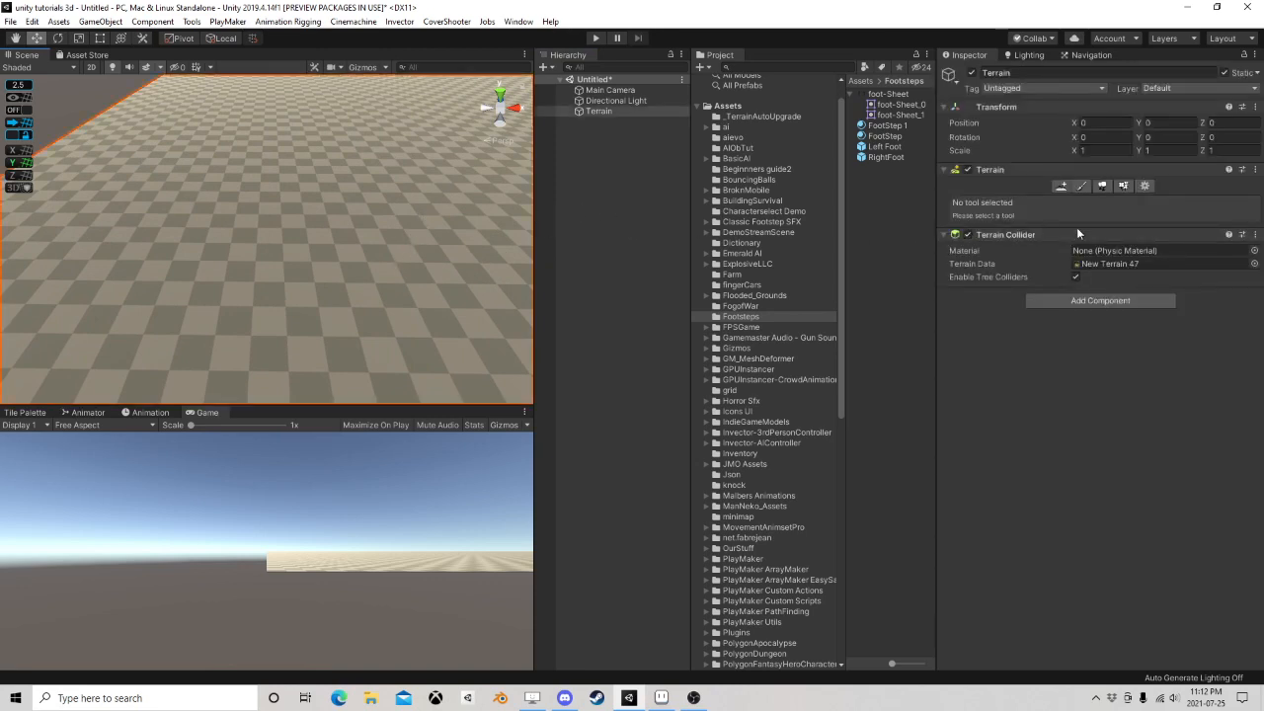
click(1080, 186)
click(1006, 201)
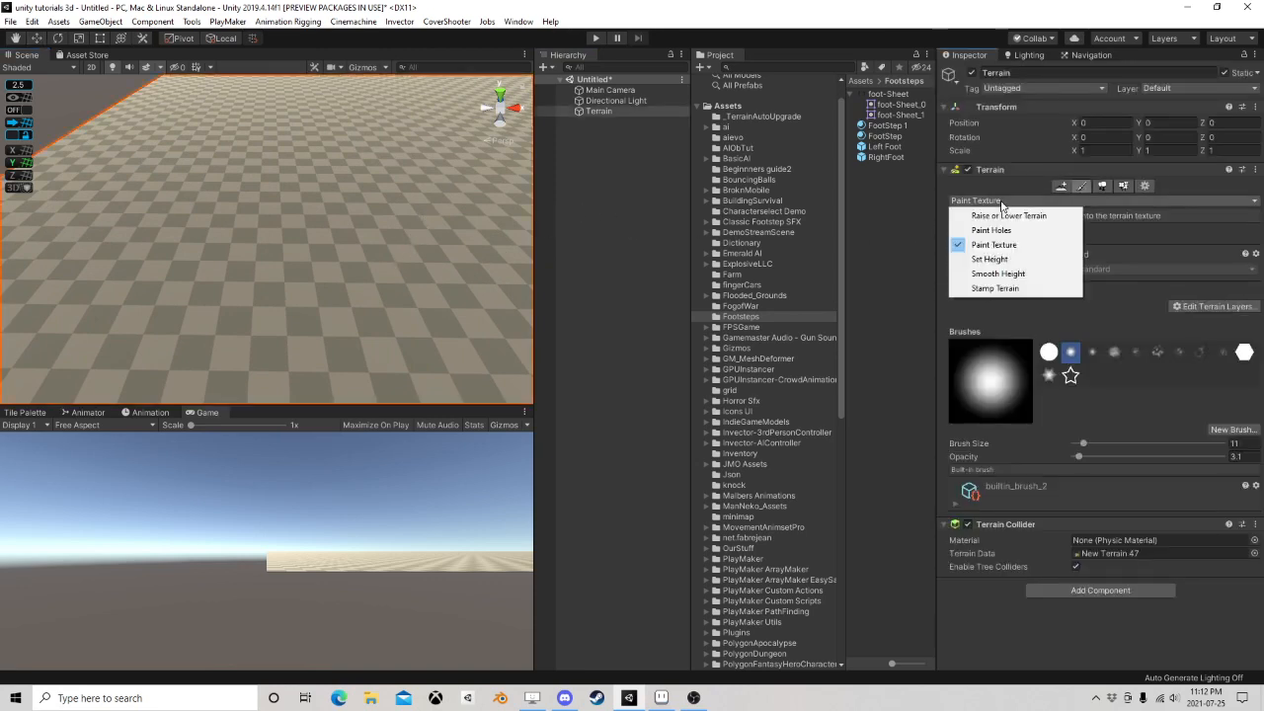
click(993, 247)
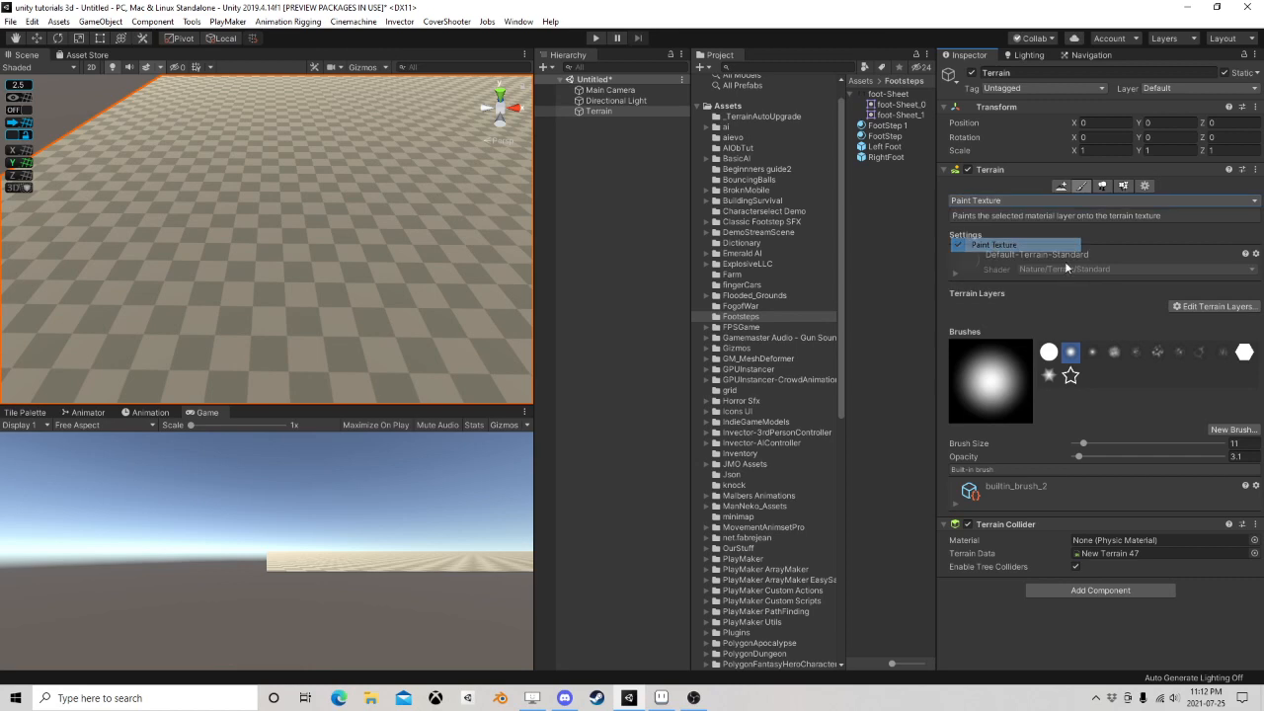
Add the Grass 1 terrain layer as the terrain's base texture
click(1195, 307)
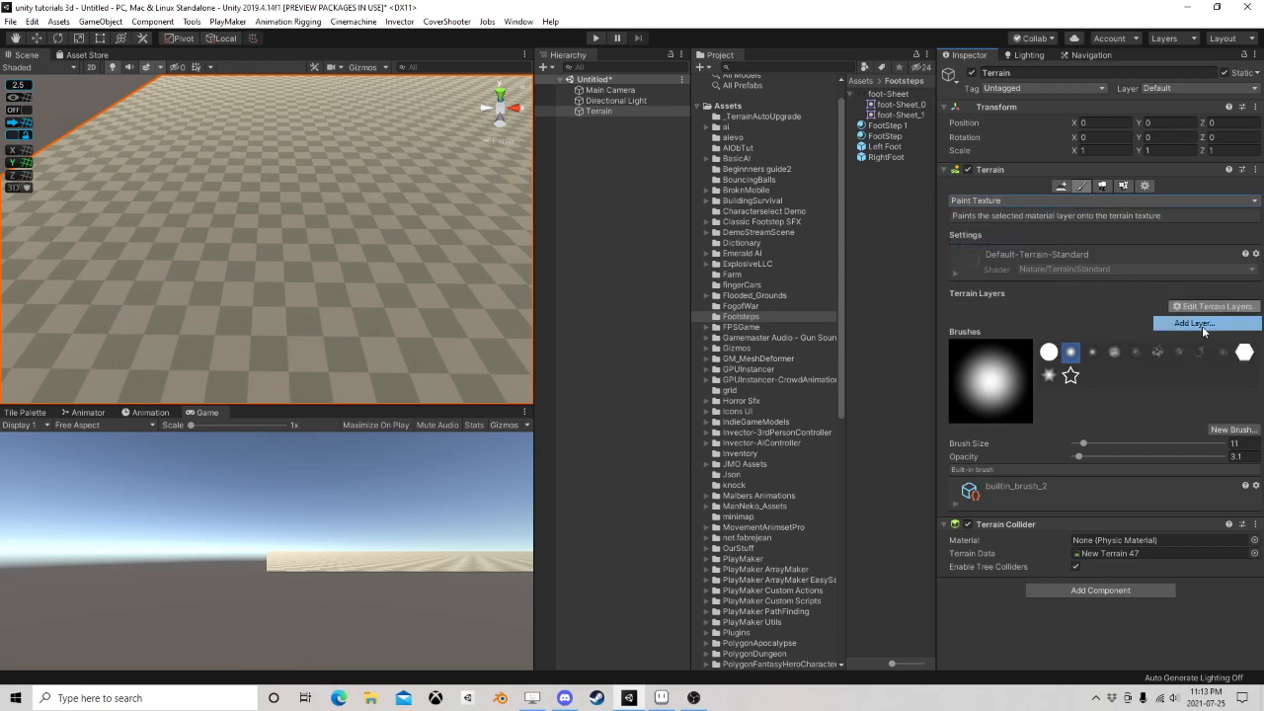
click(1195, 323)
click(694, 252)
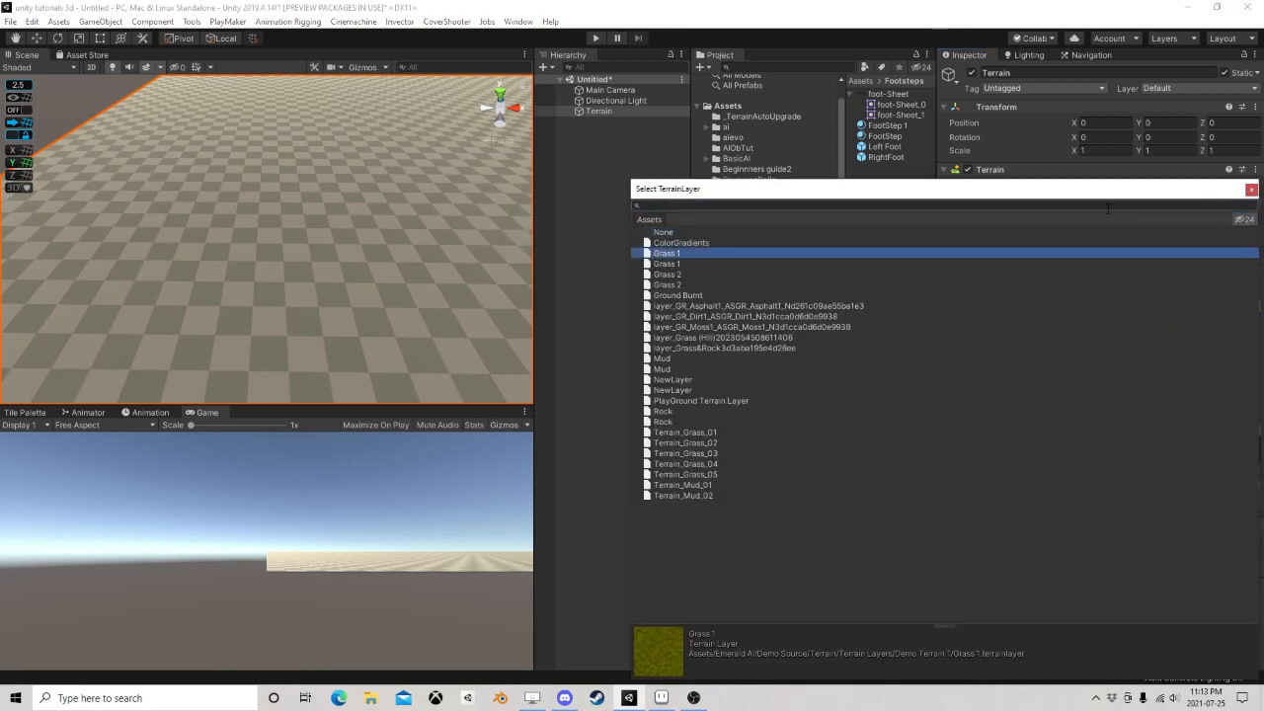
drag(1203, 189, 815, 147)
click(864, 148)
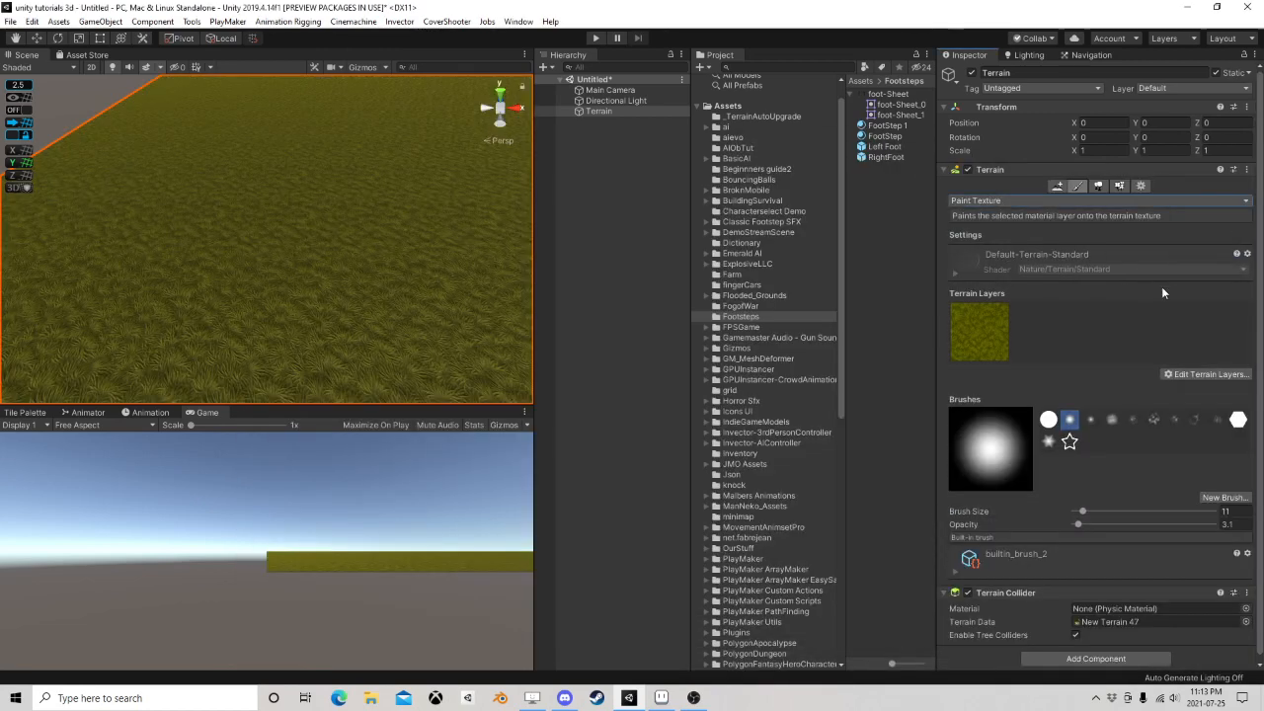
Add the Mud and Rock terrain layers after the grass layer
click(1211, 374)
click(1197, 391)
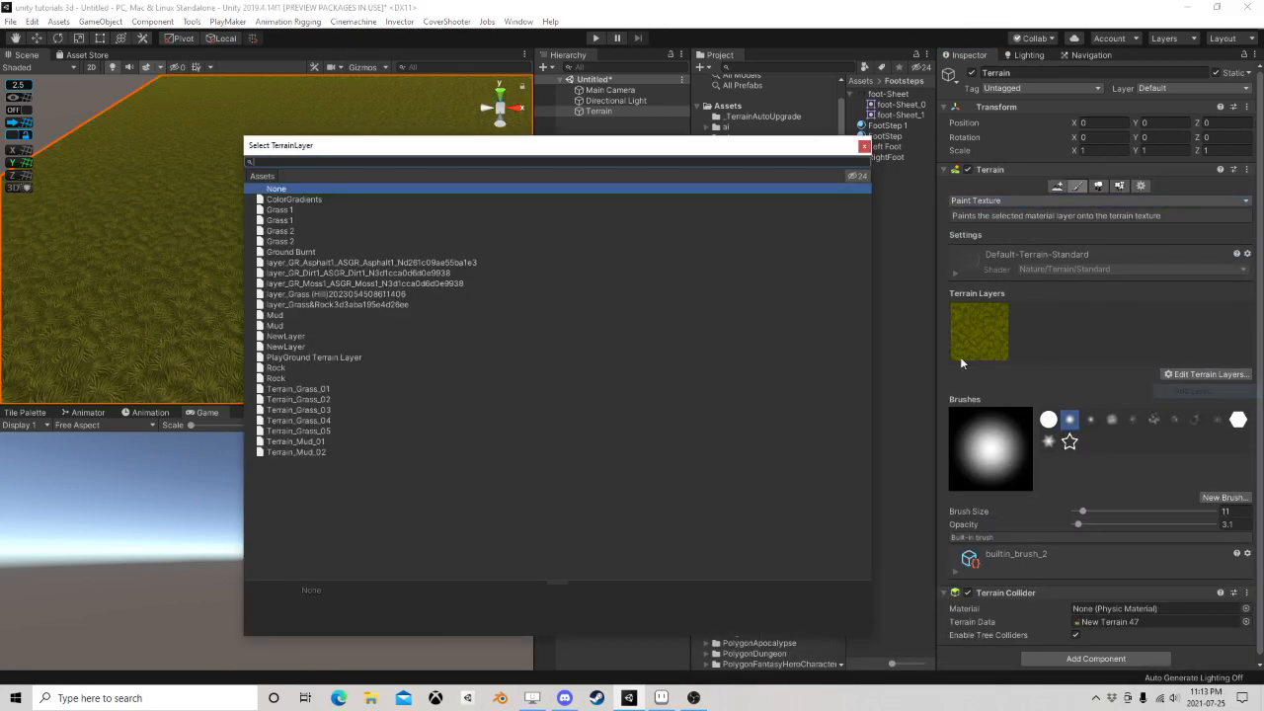
click(281, 325)
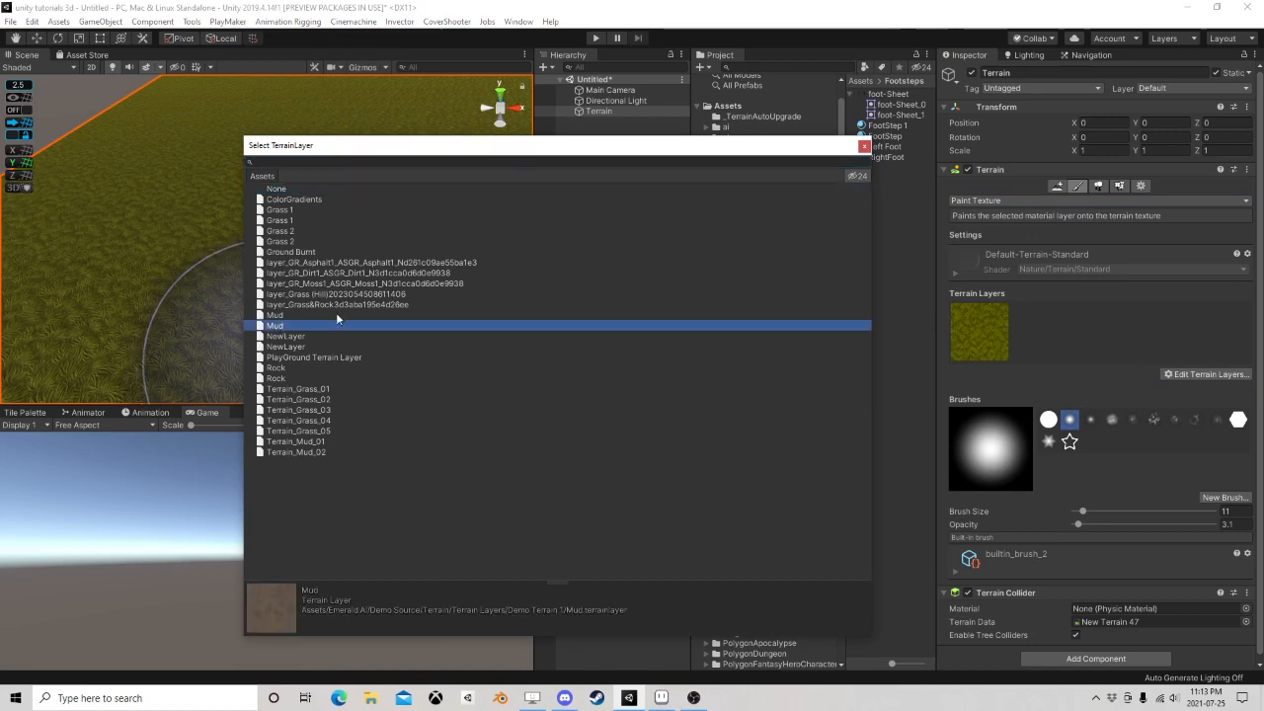
click(865, 148)
click(1192, 376)
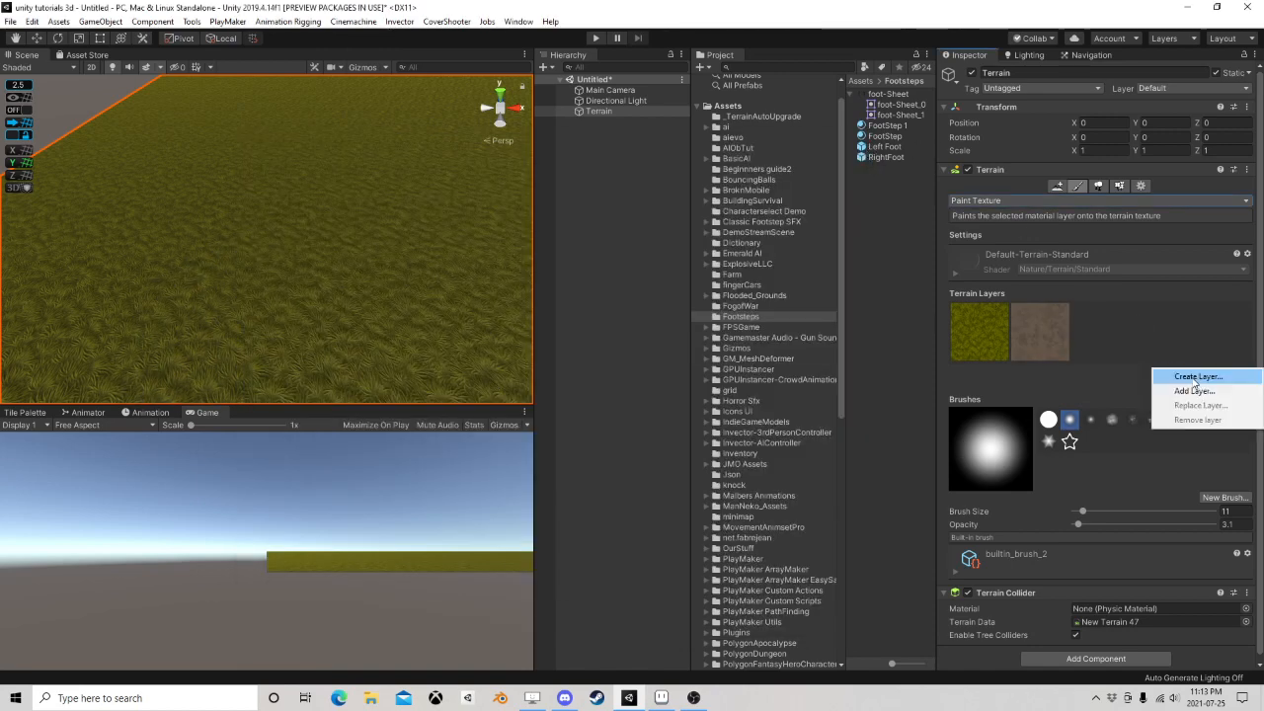
click(1195, 390)
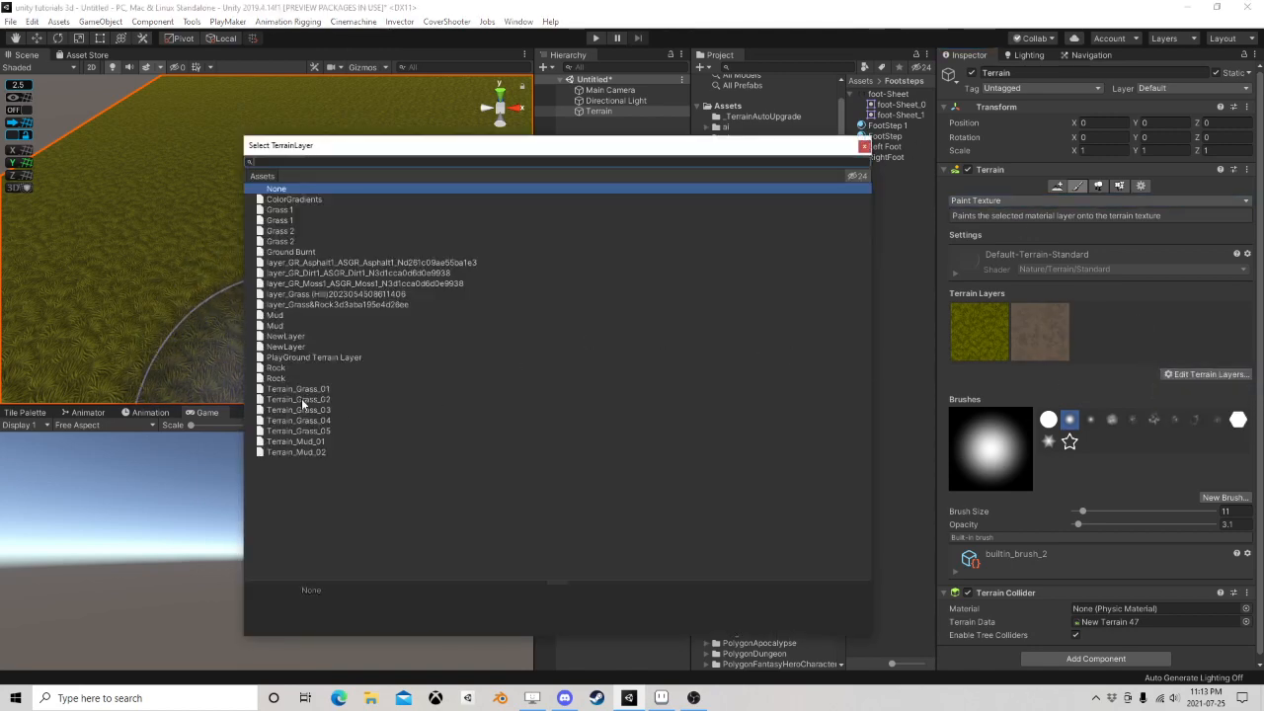
click(276, 379)
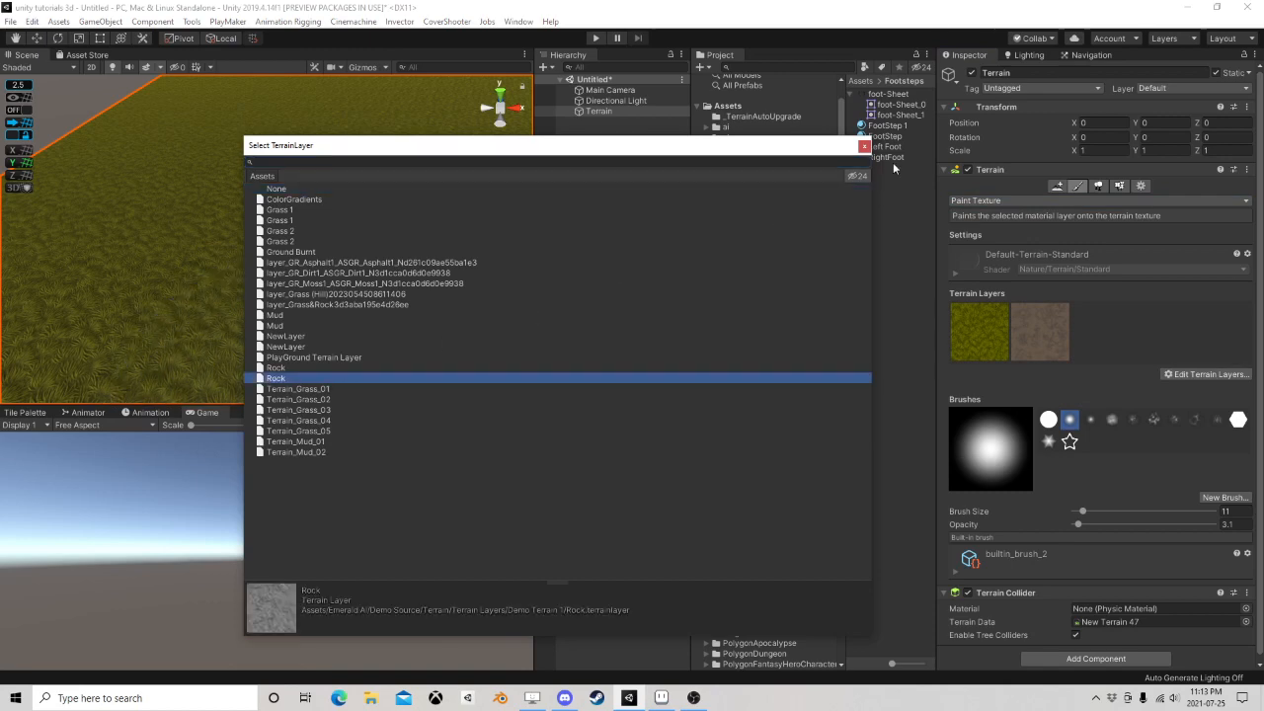
click(865, 148)
Paint a wide band of Mud across the grass near the terrain's corner with brush opacity 19.2
scroll(223, 217, down, 10)
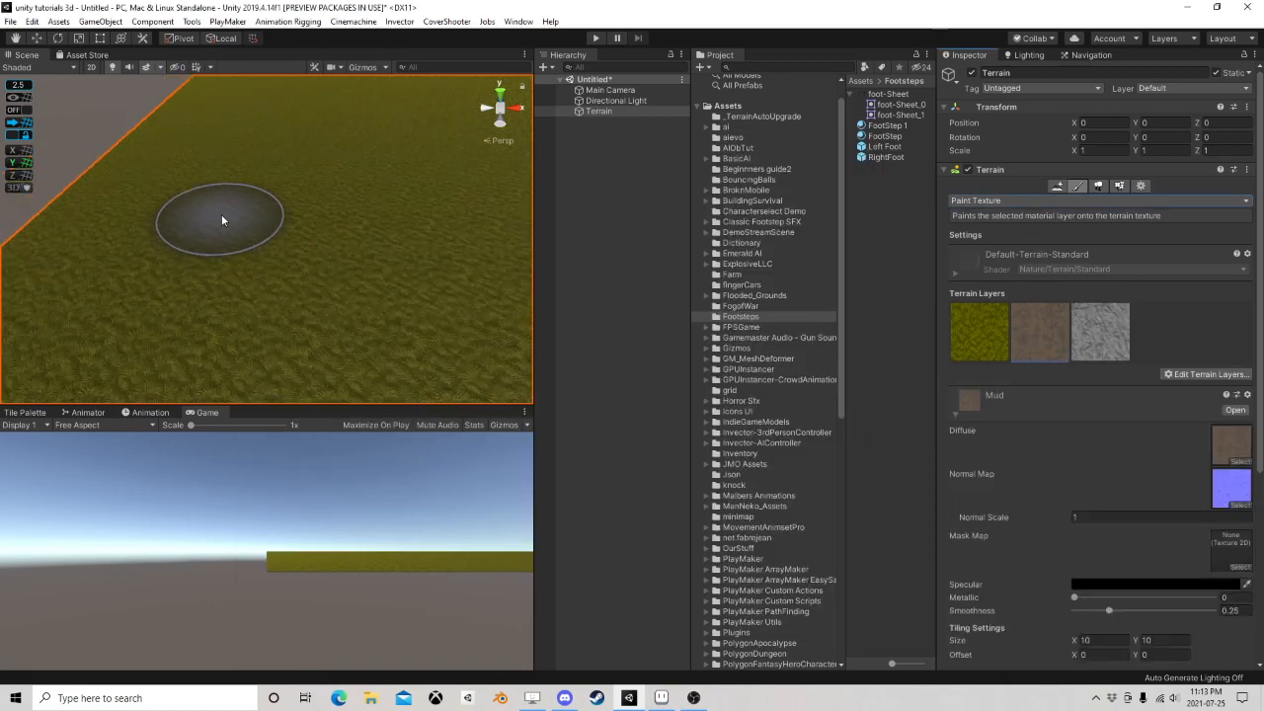
mouse_move(248, 241)
middle_down()
mouse_move(260, 312)
mouse_move(259, 237)
middle_up()
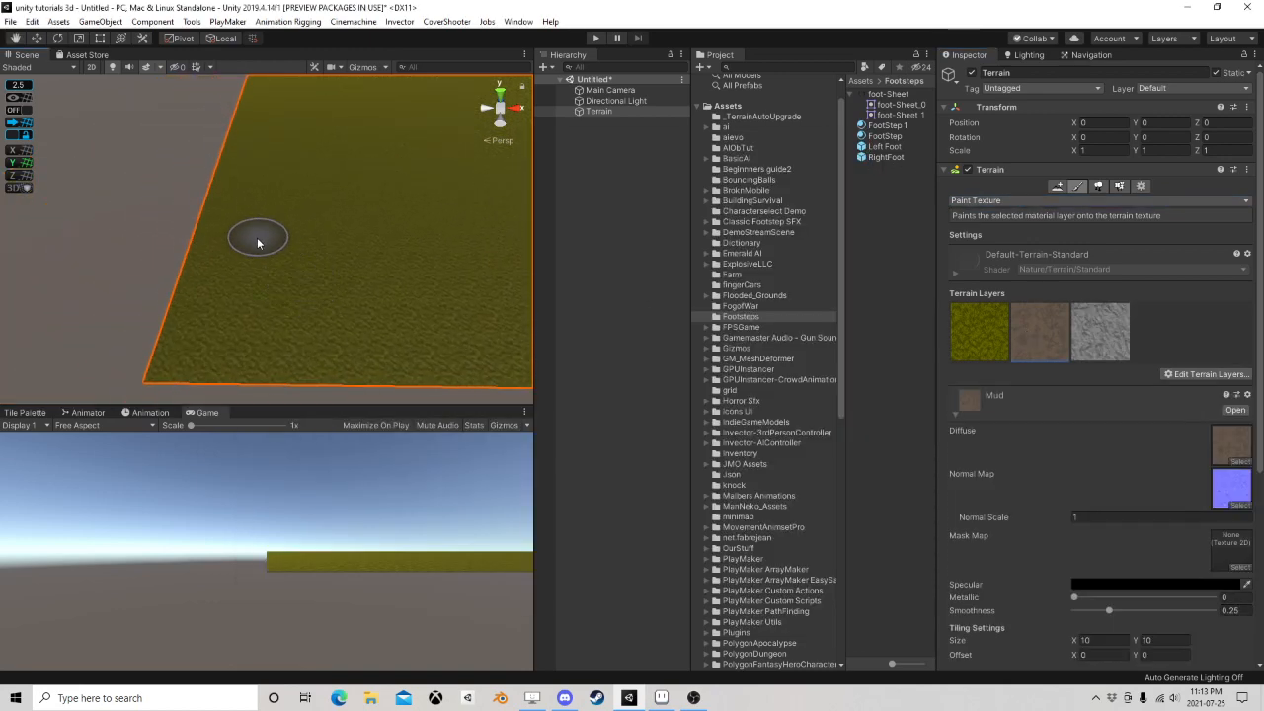
scroll(1045, 469, down, 5)
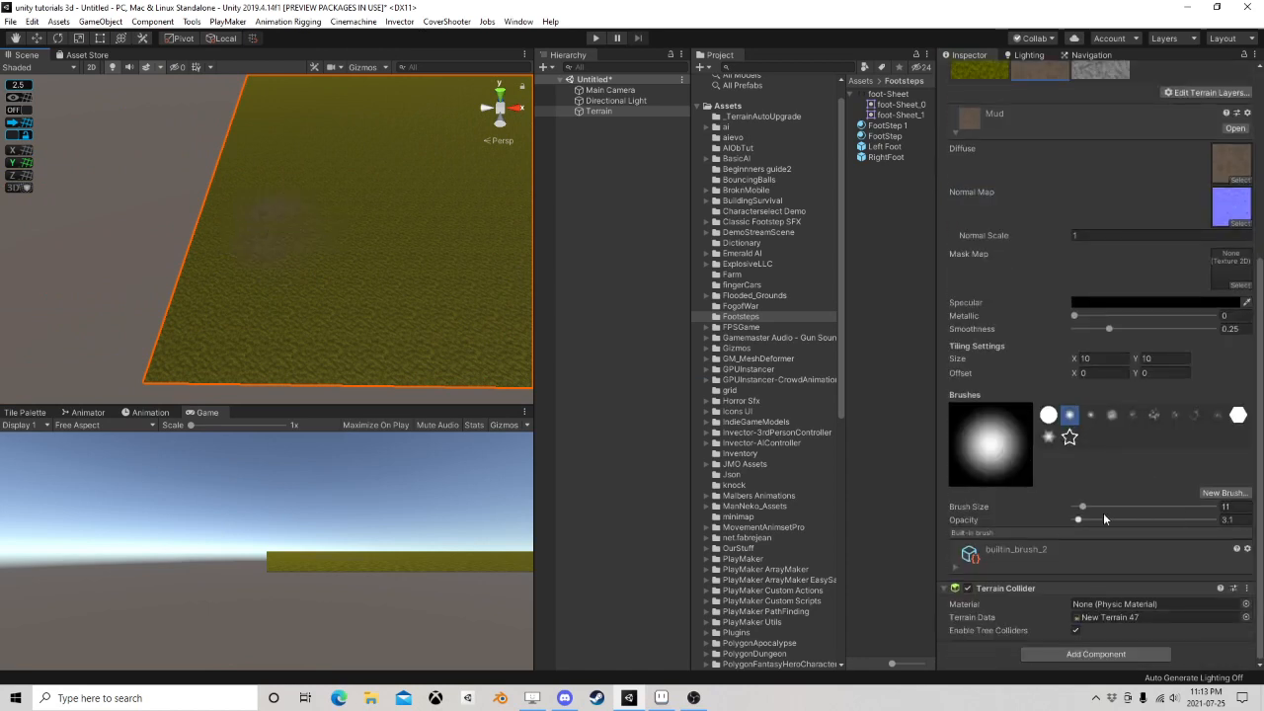
drag(1080, 520, 1101, 520)
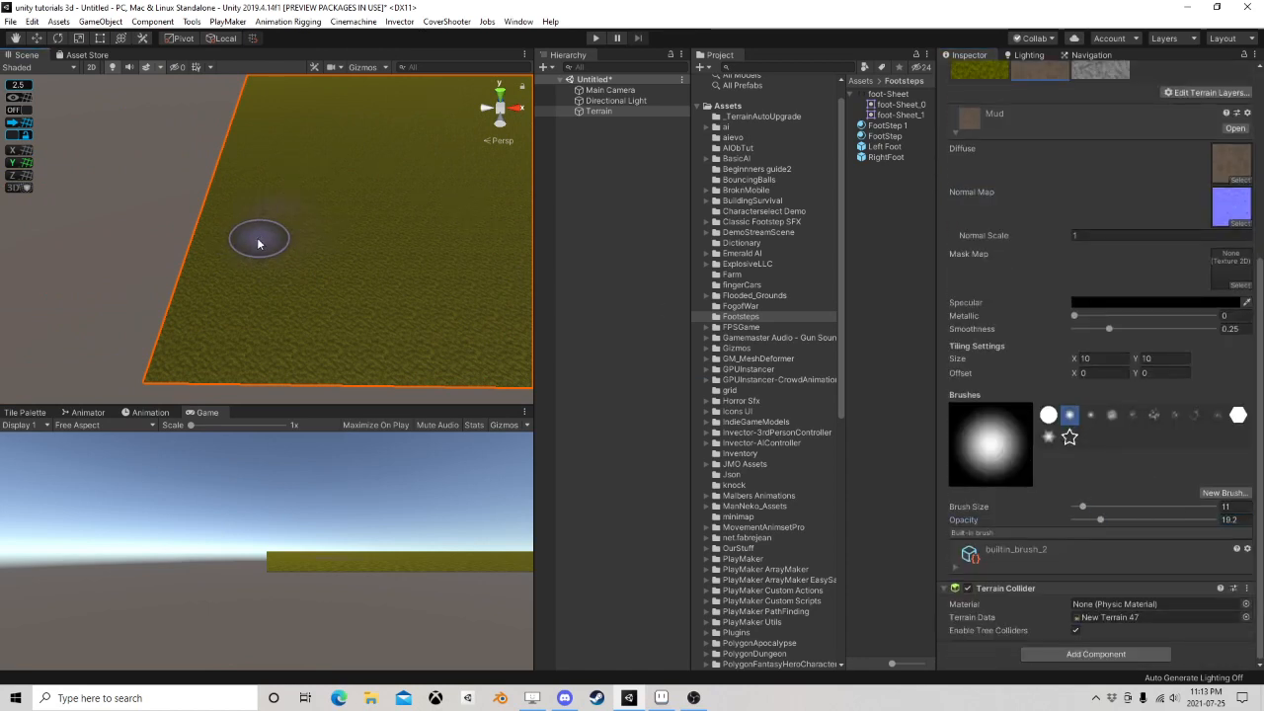
mouse_move(280, 240)
mouse_down()
mouse_move(412, 217)
mouse_move(474, 276)
mouse_move(384, 217)
mouse_move(240, 242)
mouse_move(273, 225)
mouse_move(457, 224)
mouse_up()
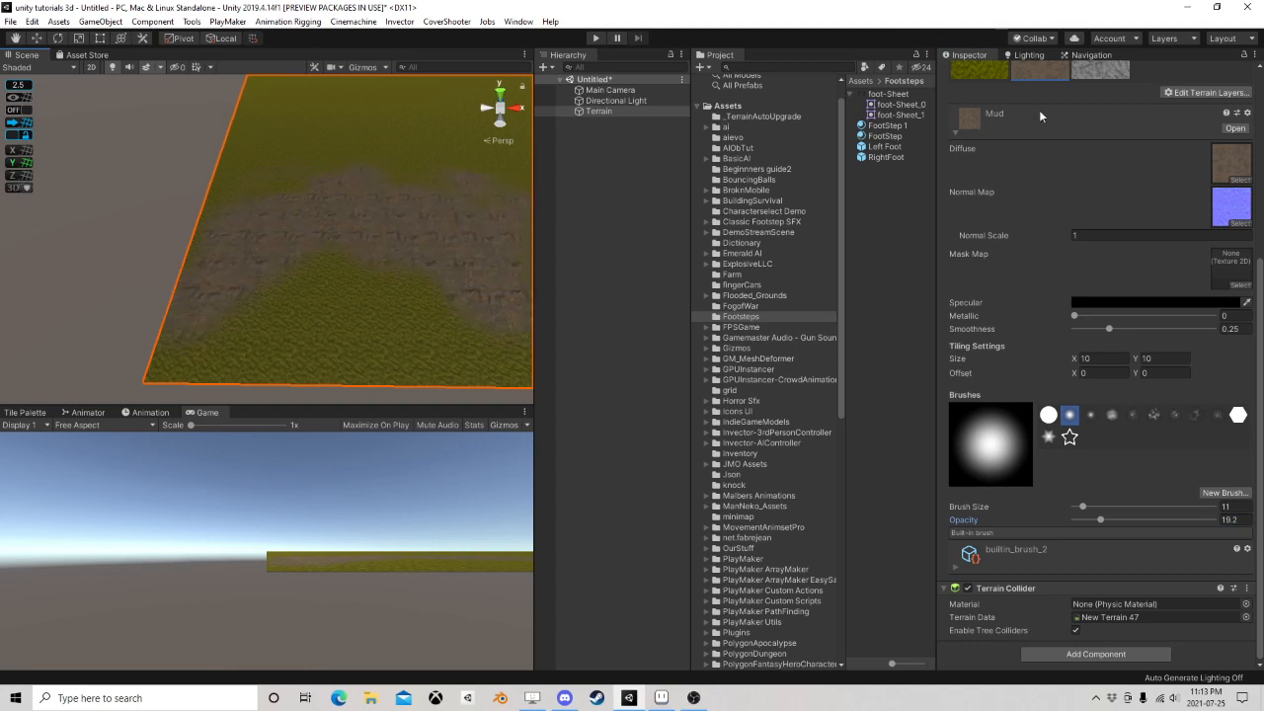
Paint Rock over the outer part of the mud band along the terrain's edge, touching up the inner part with Mud
click(1100, 69)
mouse_move(296, 223)
mouse_down()
mouse_move(271, 201)
mouse_move(203, 260)
mouse_move(316, 167)
mouse_move(305, 197)
mouse_up()
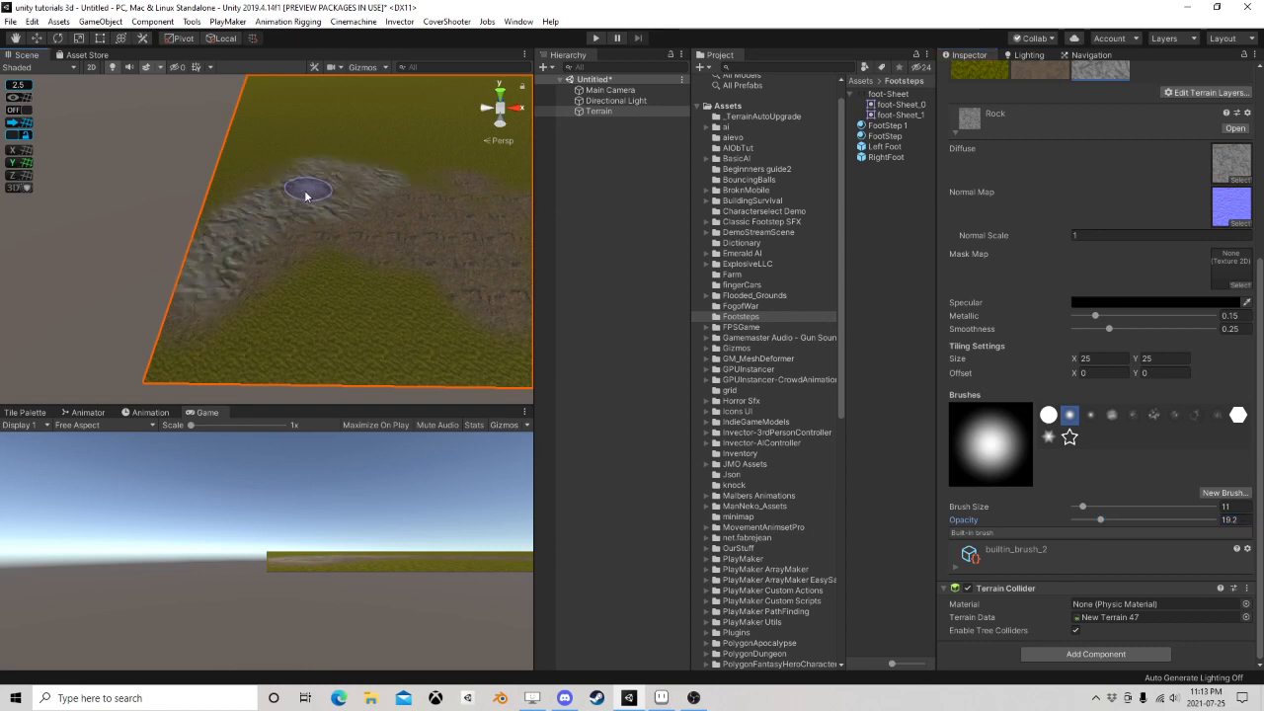
click(1041, 69)
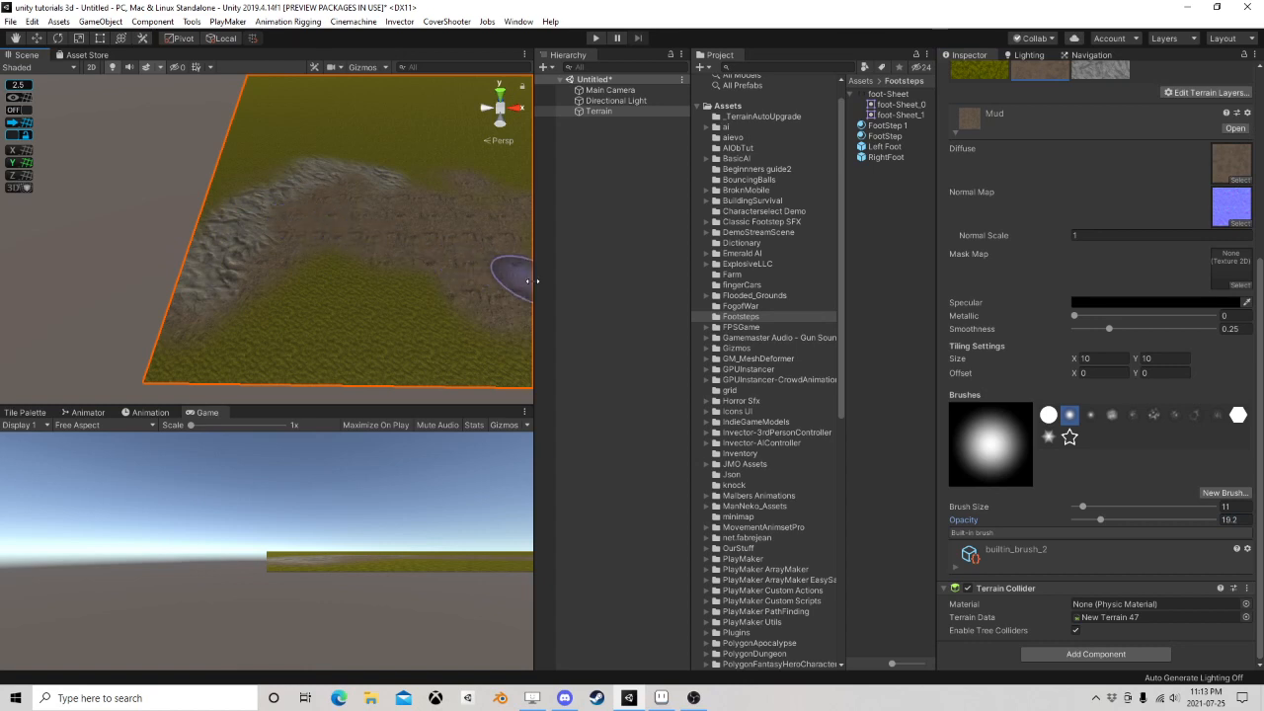
click(1100, 69)
drag(233, 209, 197, 268)
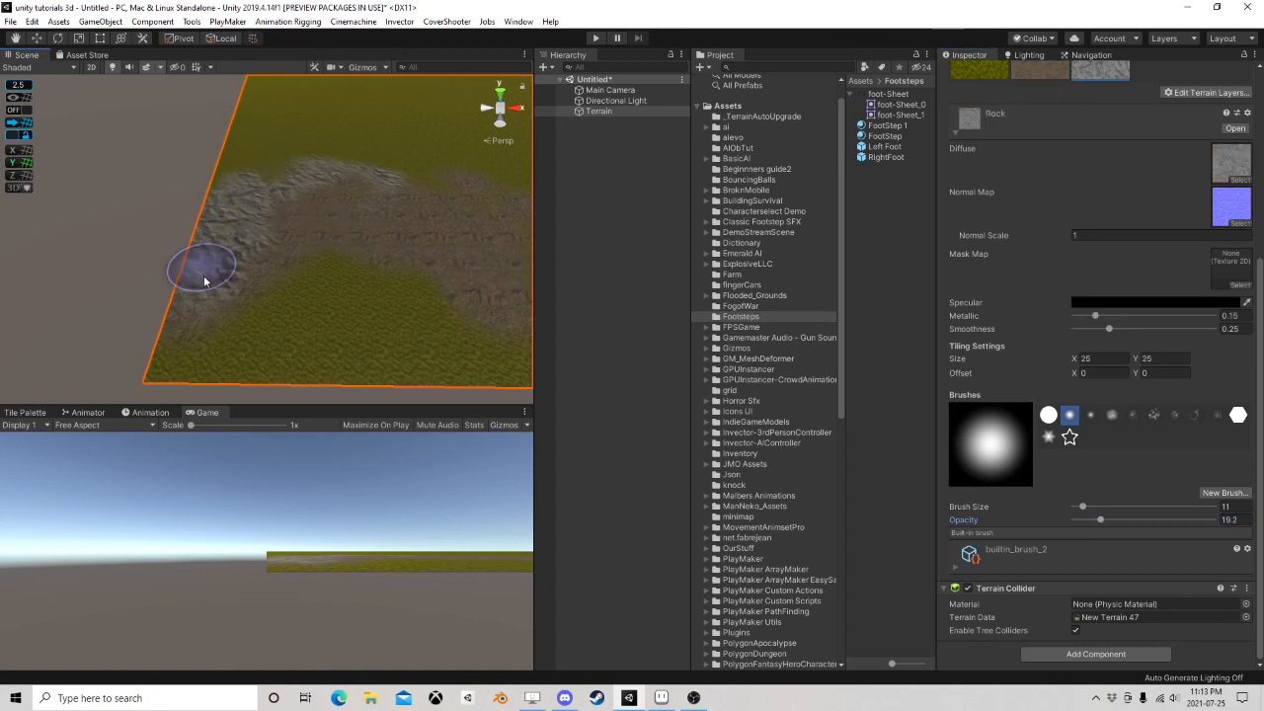
Examine the painted ground up close and the Grass 1 layer's settings on the terrain
scroll(394, 253, up, 10)
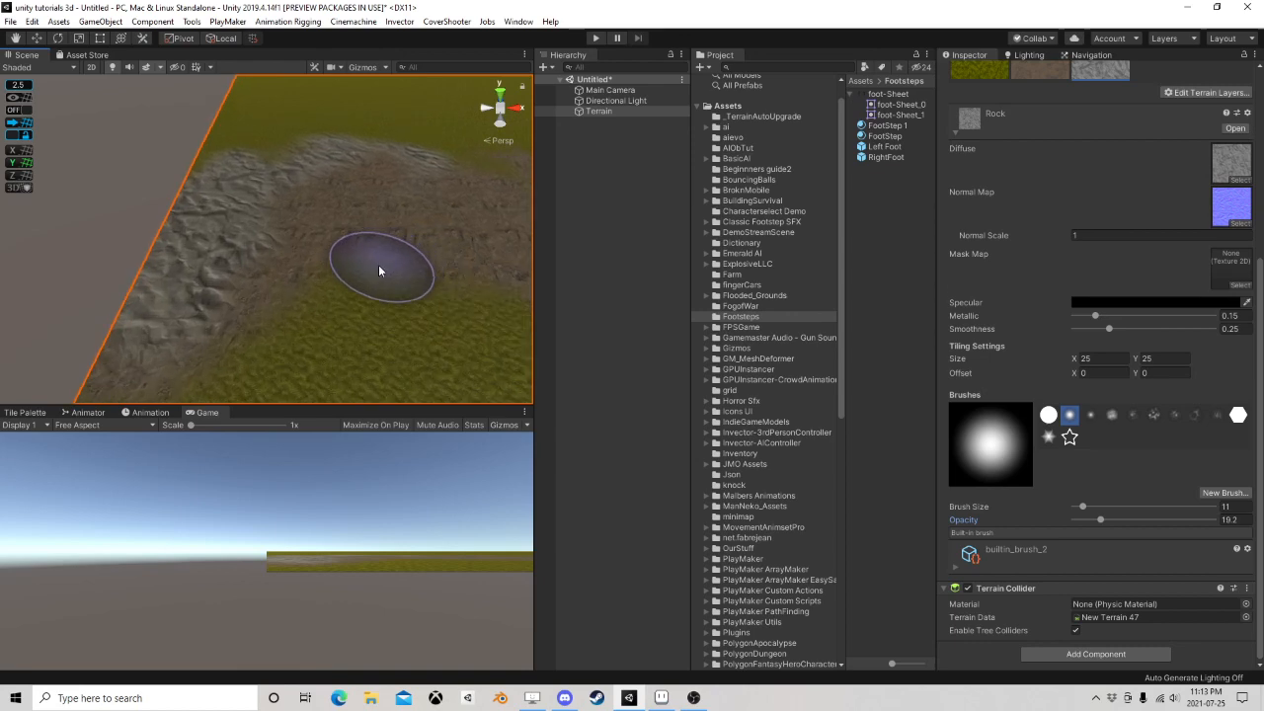
scroll(342, 325, up, 6)
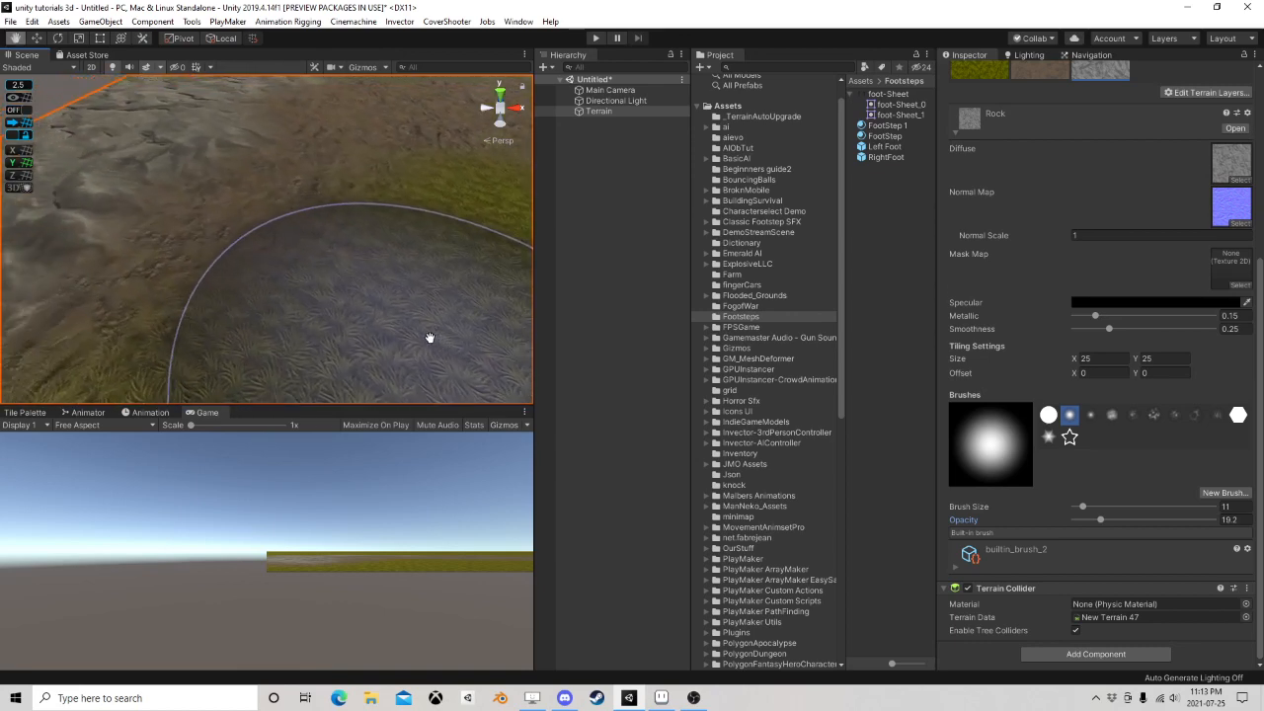
scroll(377, 321, down, 5)
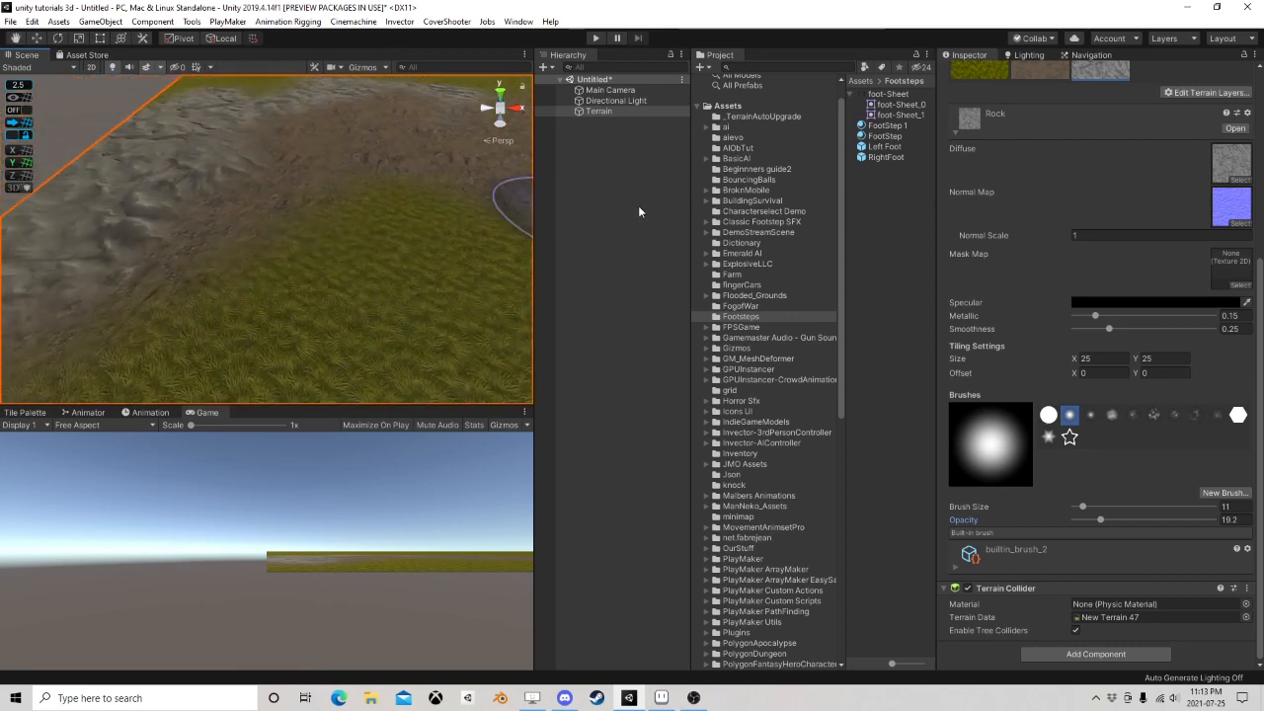
click(598, 111)
scroll(1029, 197, up, 6)
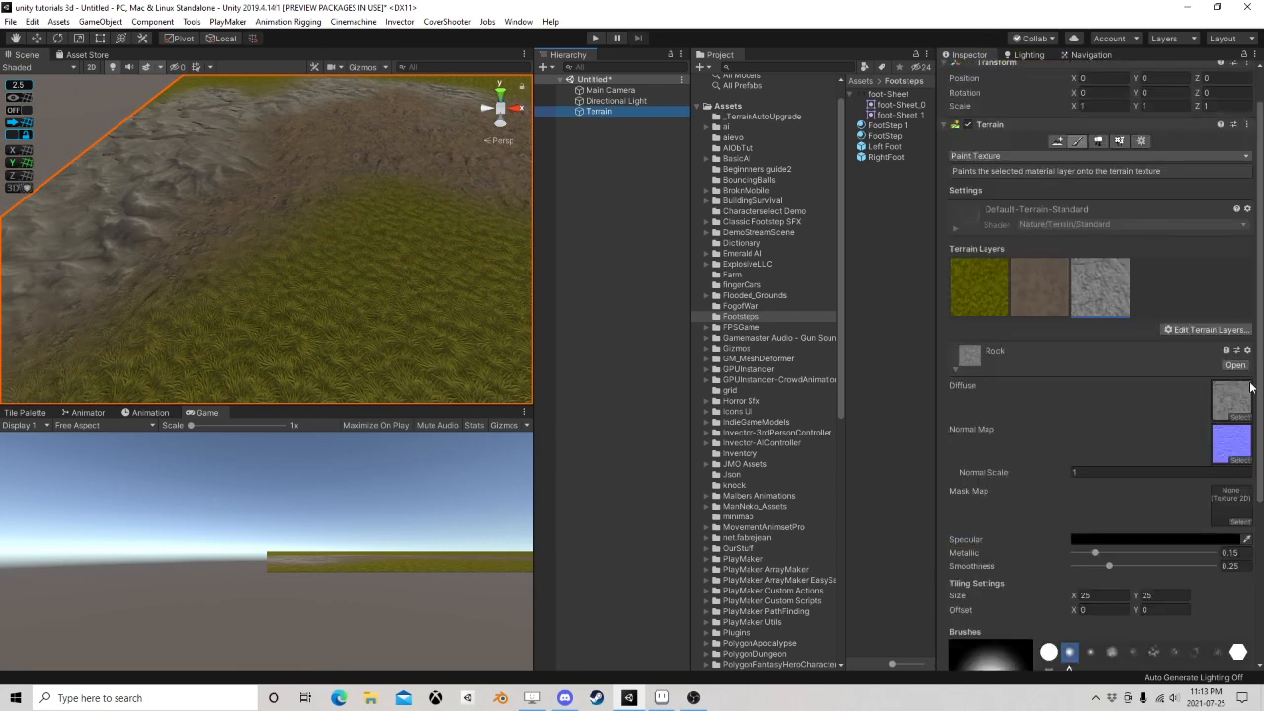
click(978, 280)
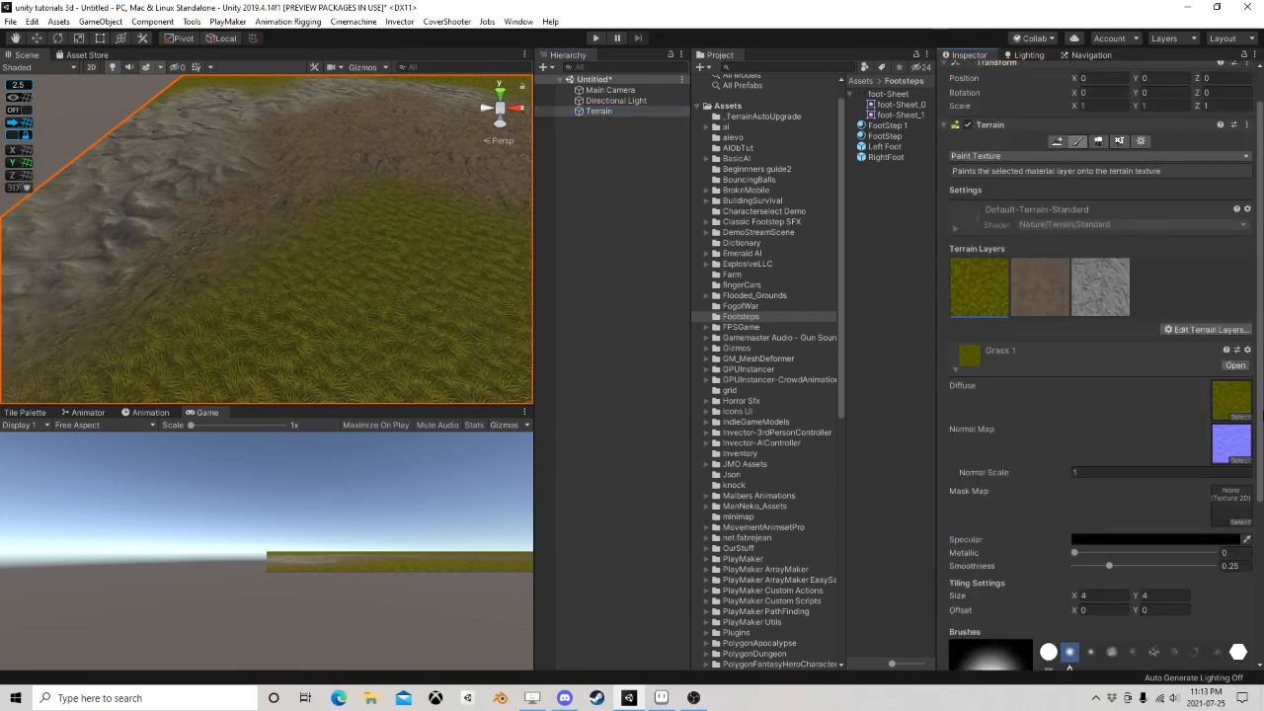
Locate the Grass 1 layer's diffuse texture grass01 in the project and move it into the Footsteps folder
click(1231, 396)
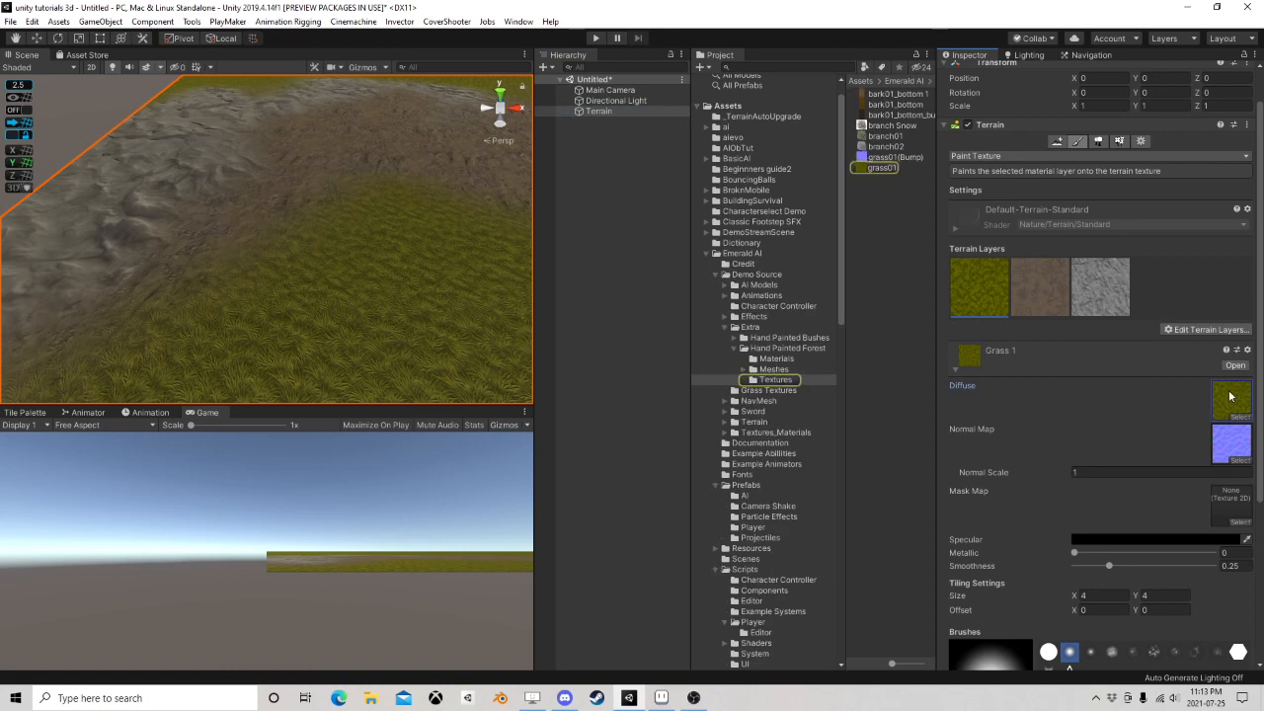
click(886, 168)
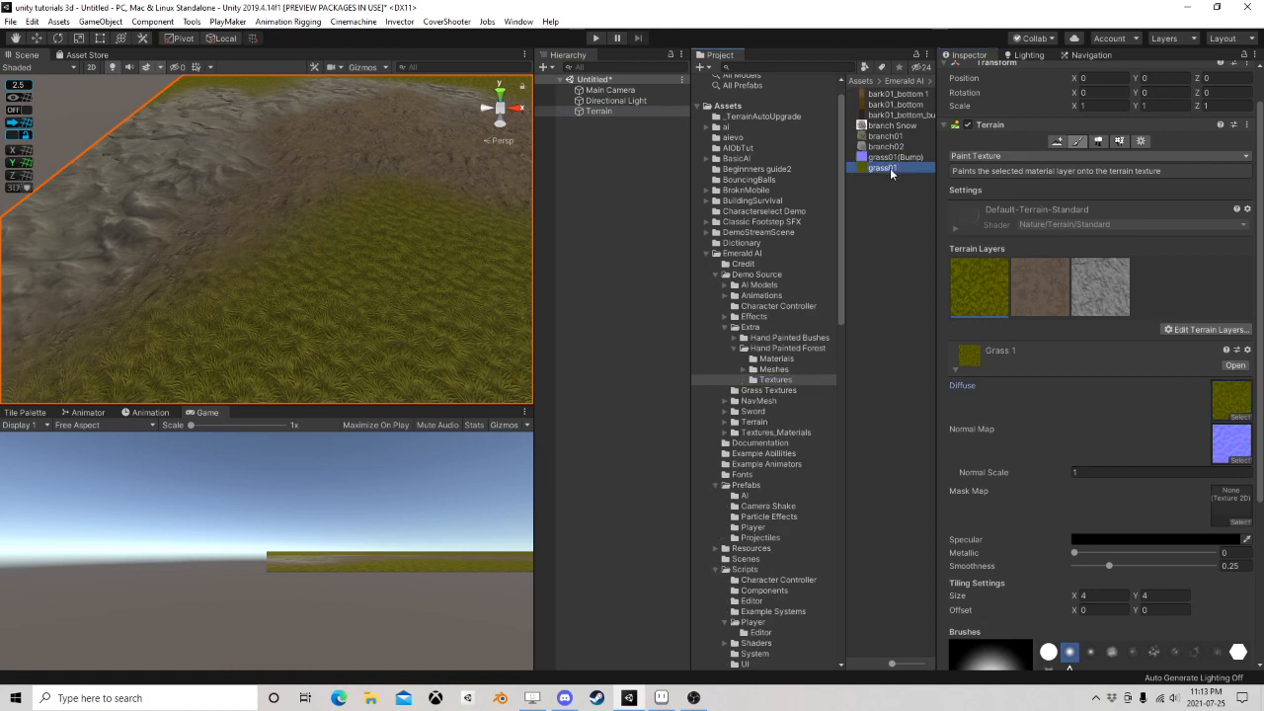
drag(890, 168, 749, 257)
click(709, 253)
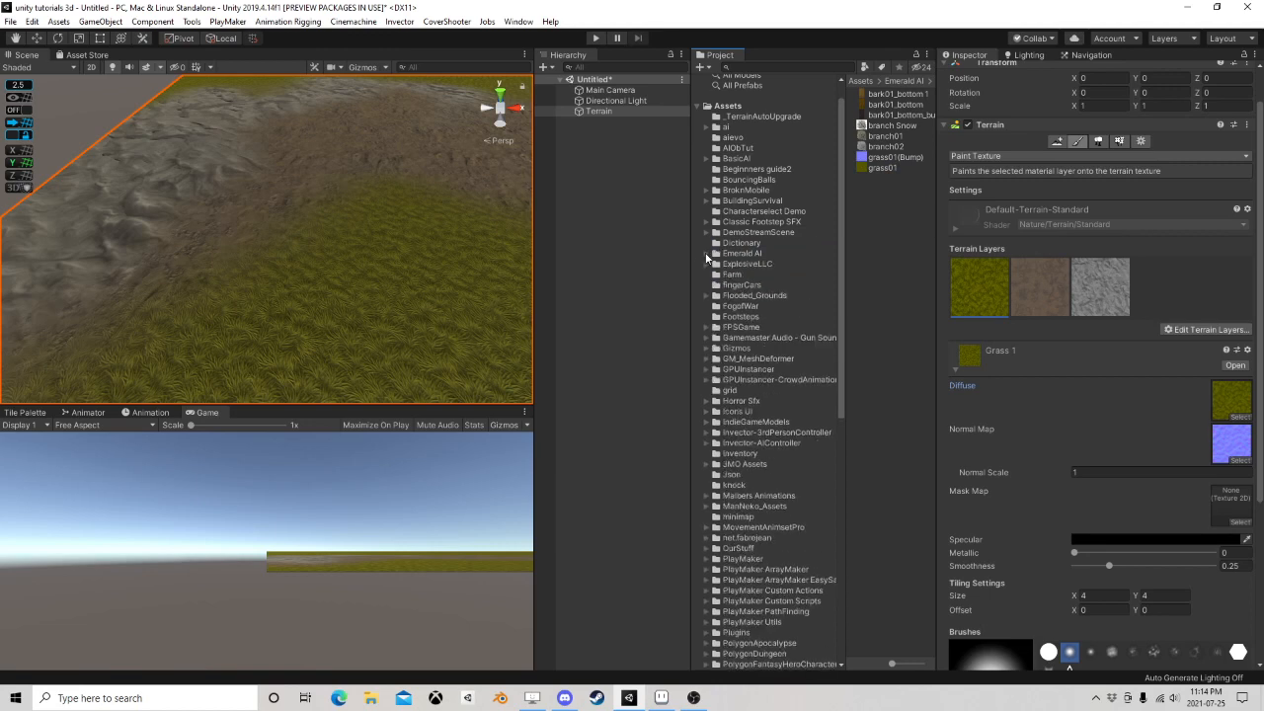
drag(882, 168, 748, 318)
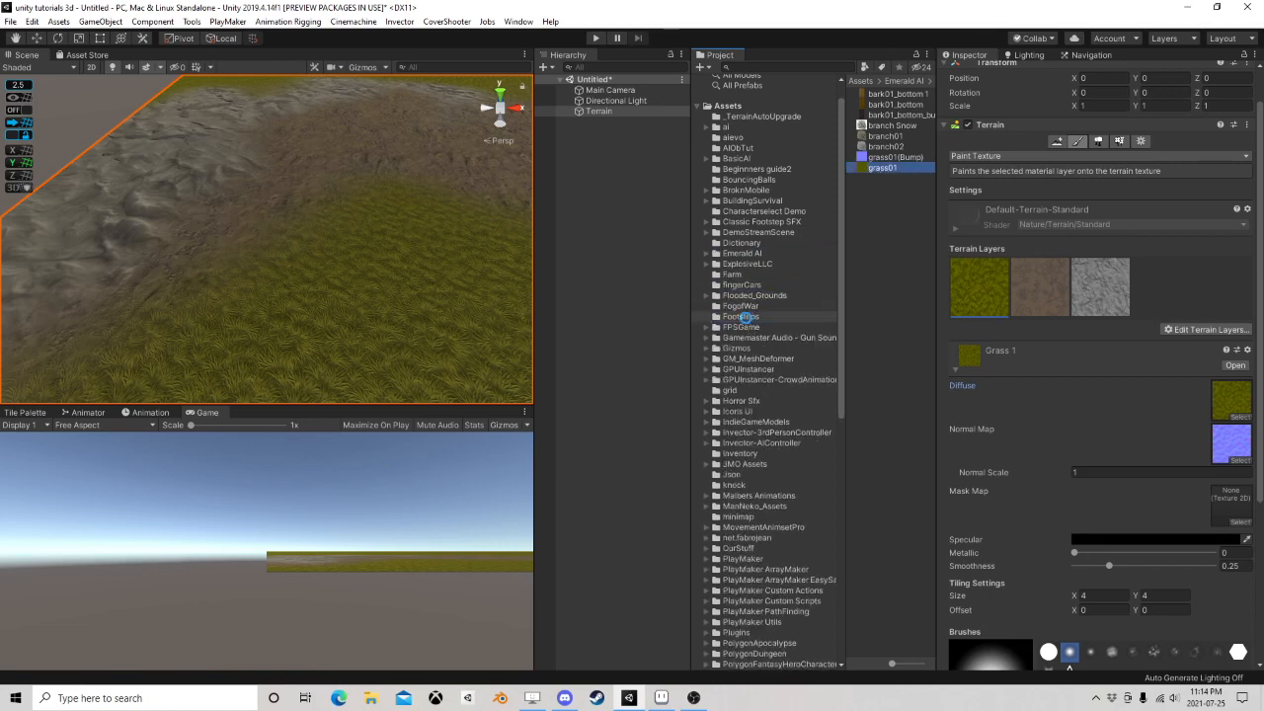
Locate the Mud layer's diffuse texture and move Mud_2_D together with Rock_1_D into the Footsteps folder
click(1026, 290)
click(1249, 411)
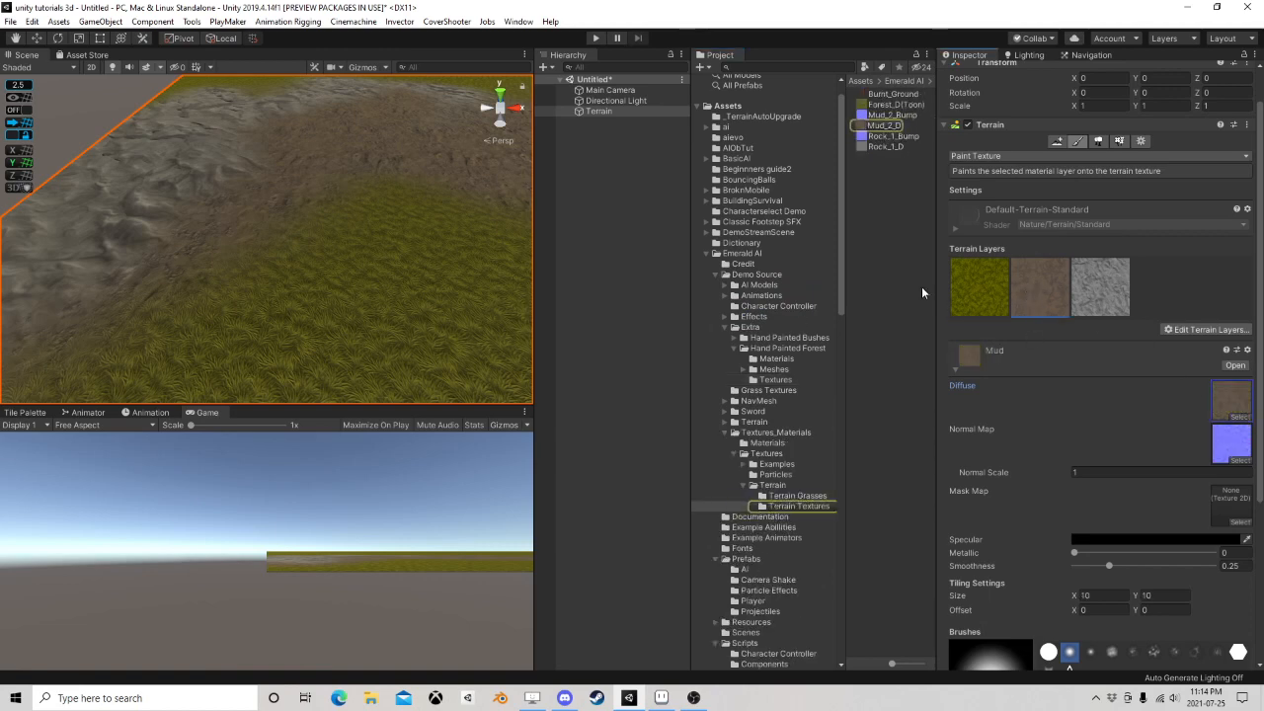
click(707, 254)
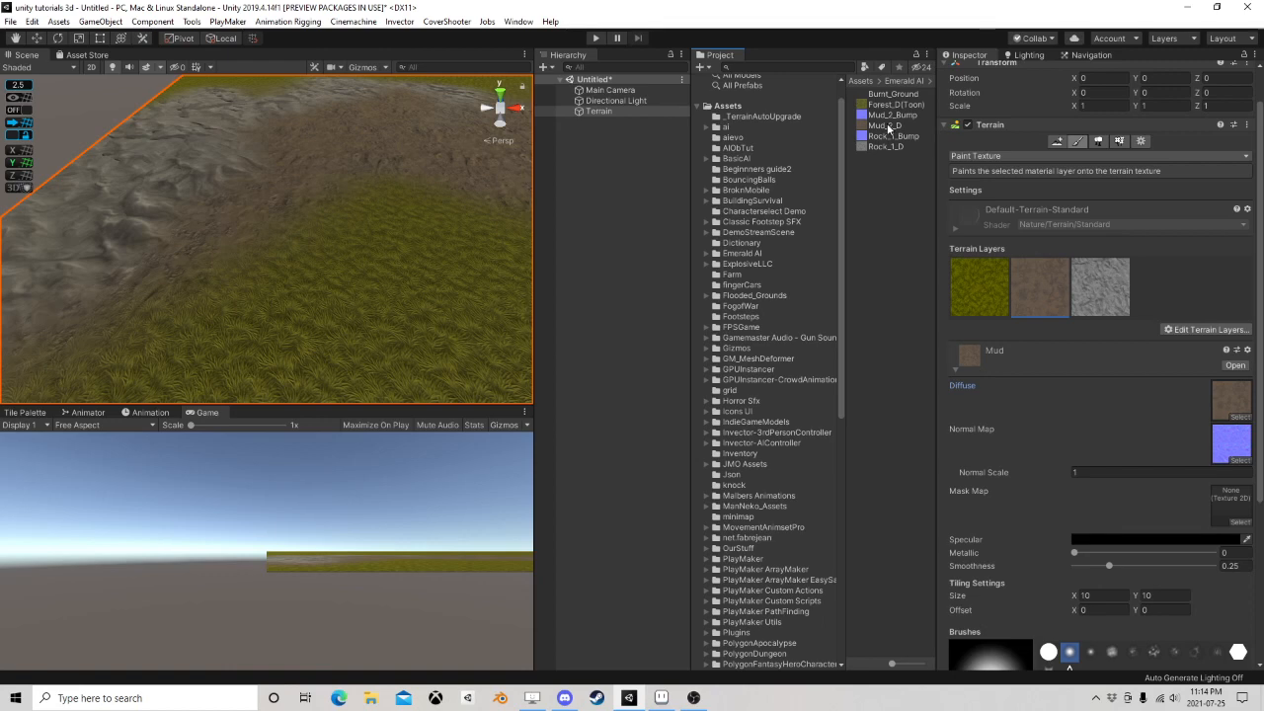
click(888, 147)
ctrl+click(887, 126)
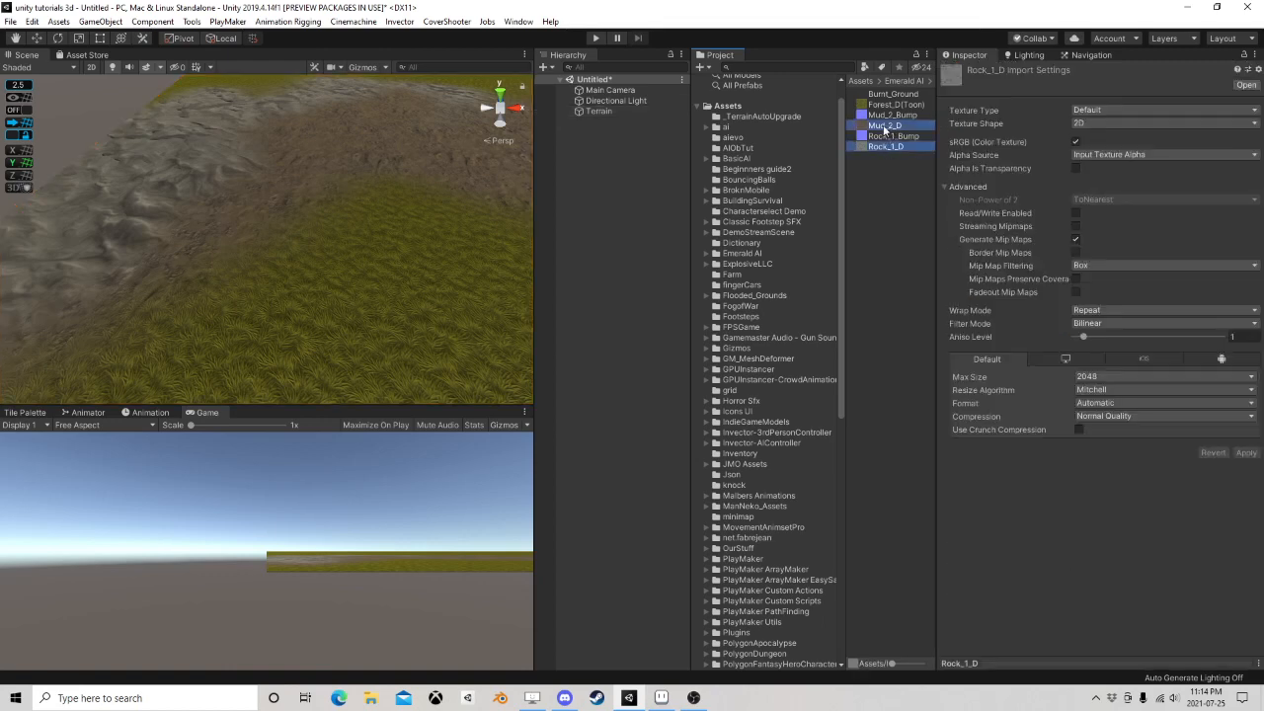
drag(908, 122, 747, 321)
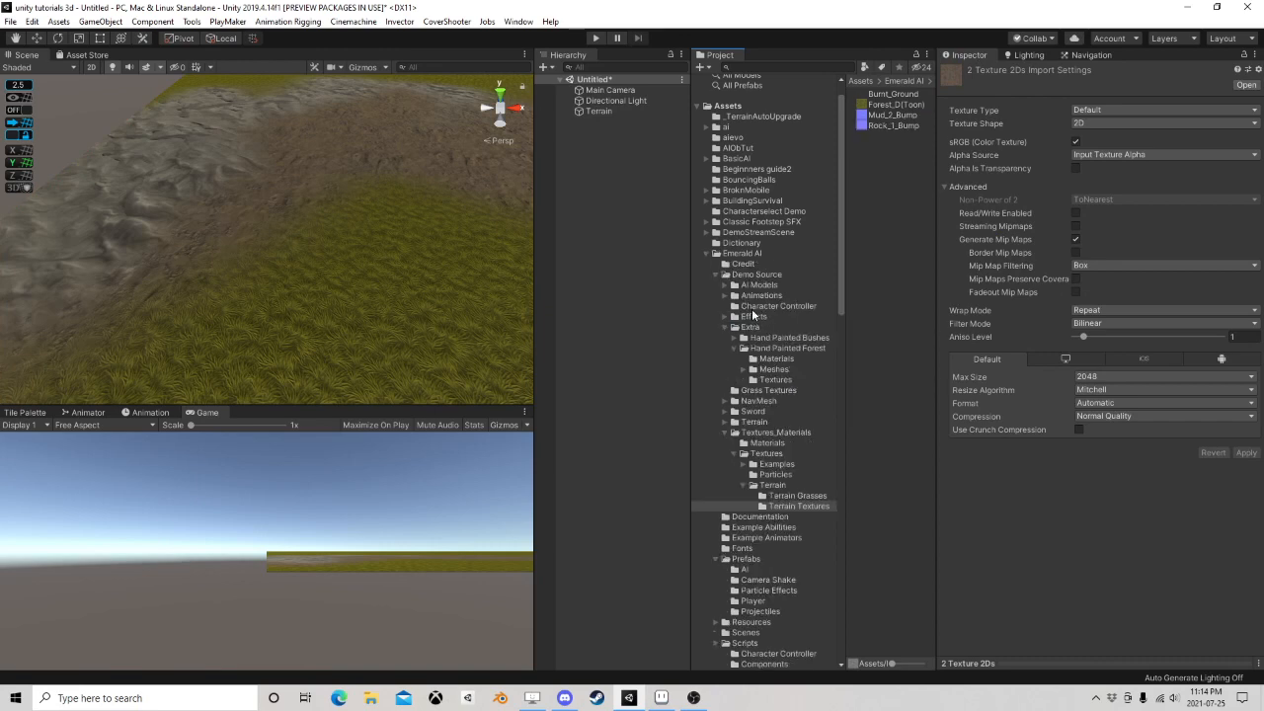
click(708, 253)
Locate the Rock layer's diffuse texture in the Footsteps folder and rename Rock_1_D as Rock
click(376, 318)
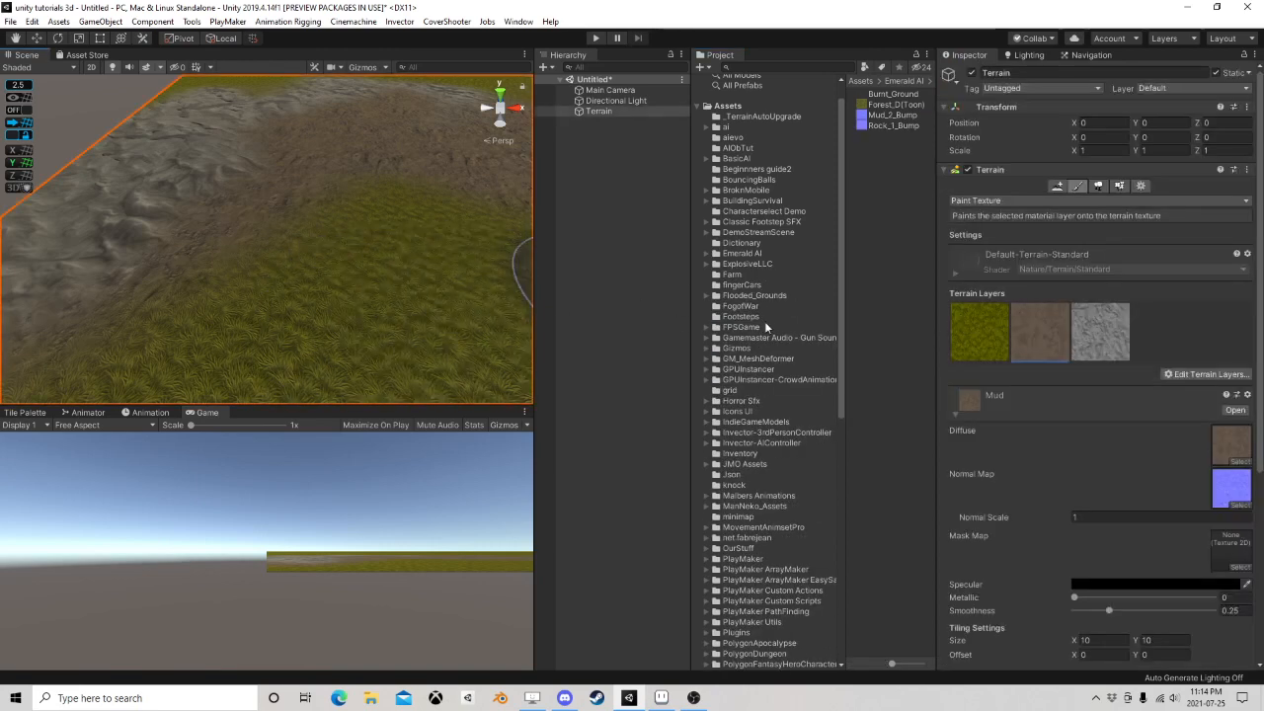
click(1091, 333)
click(1232, 443)
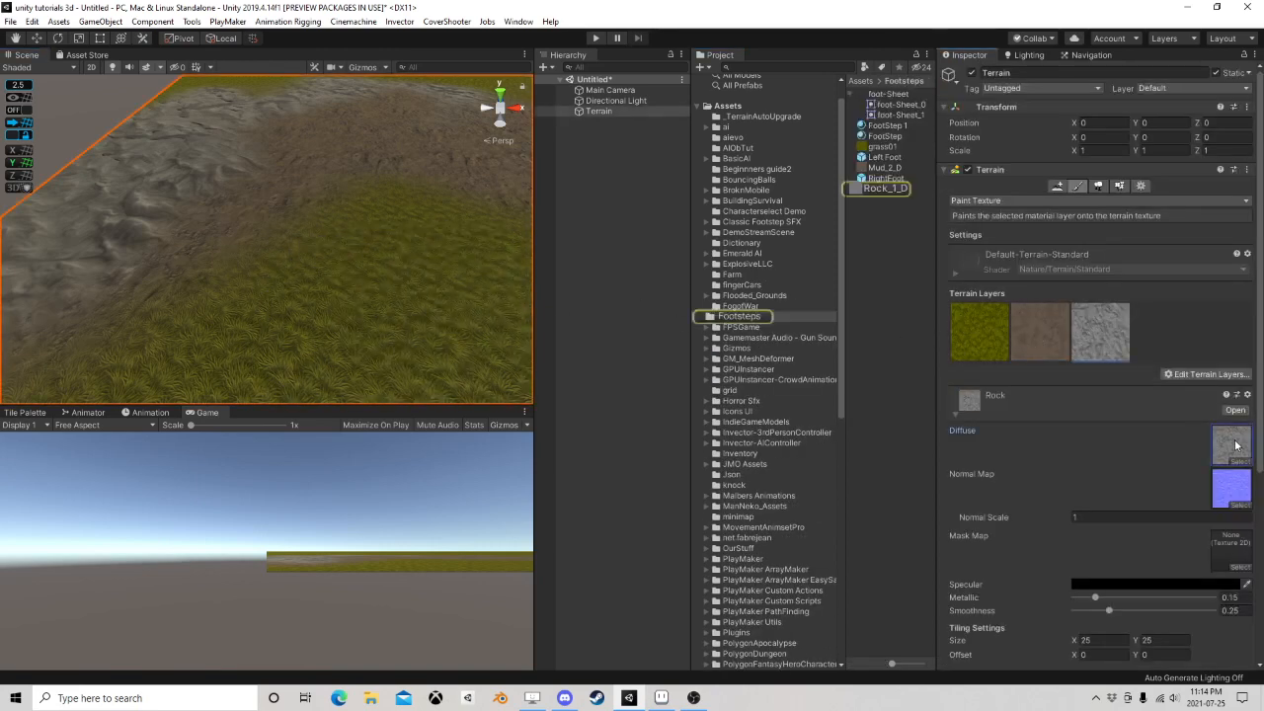
click(883, 190)
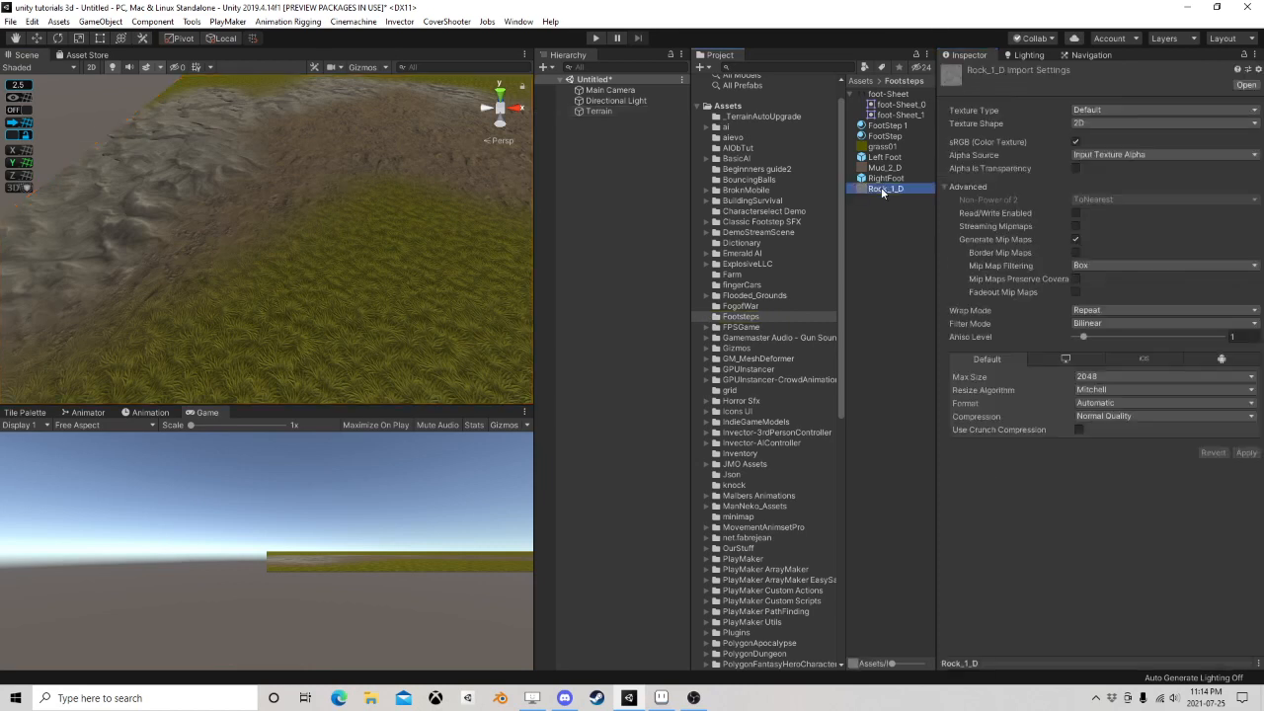
click(887, 191)
key(BackSpace)
key(Return)
Rename the Mud_2_D texture in the Footsteps folder as Mud
click(885, 168)
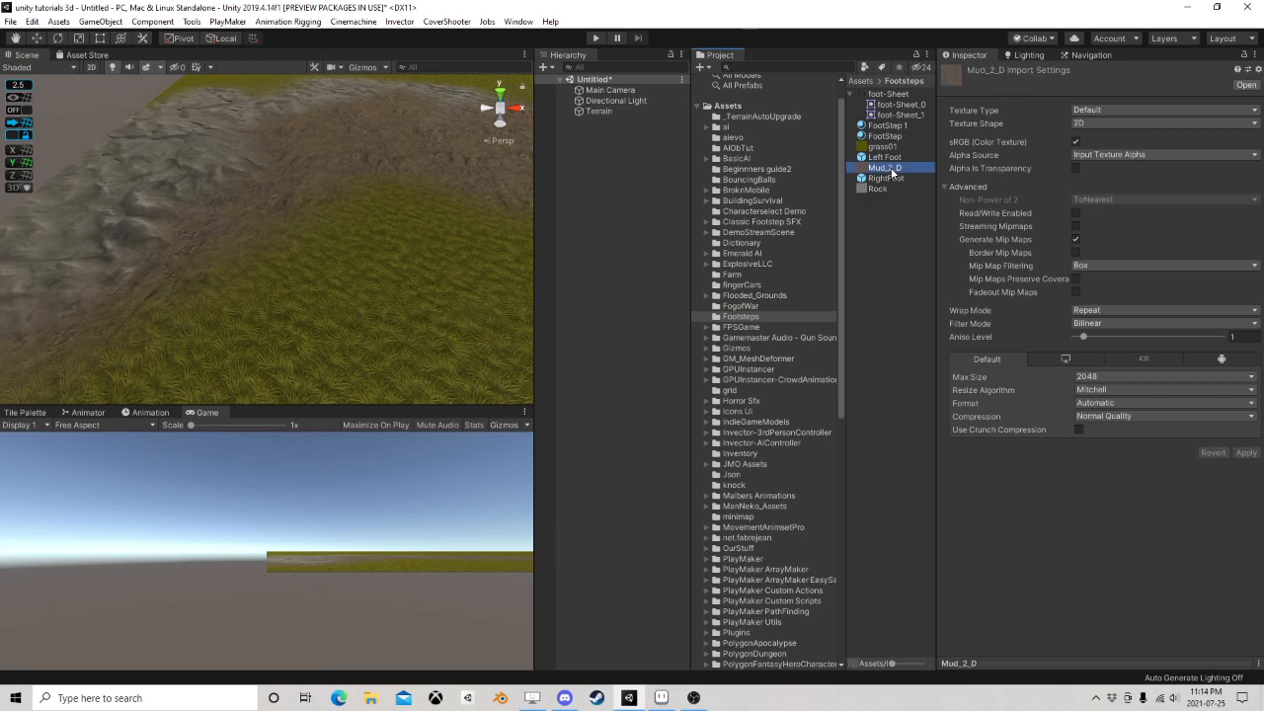
click(885, 168)
key(BackSpace)
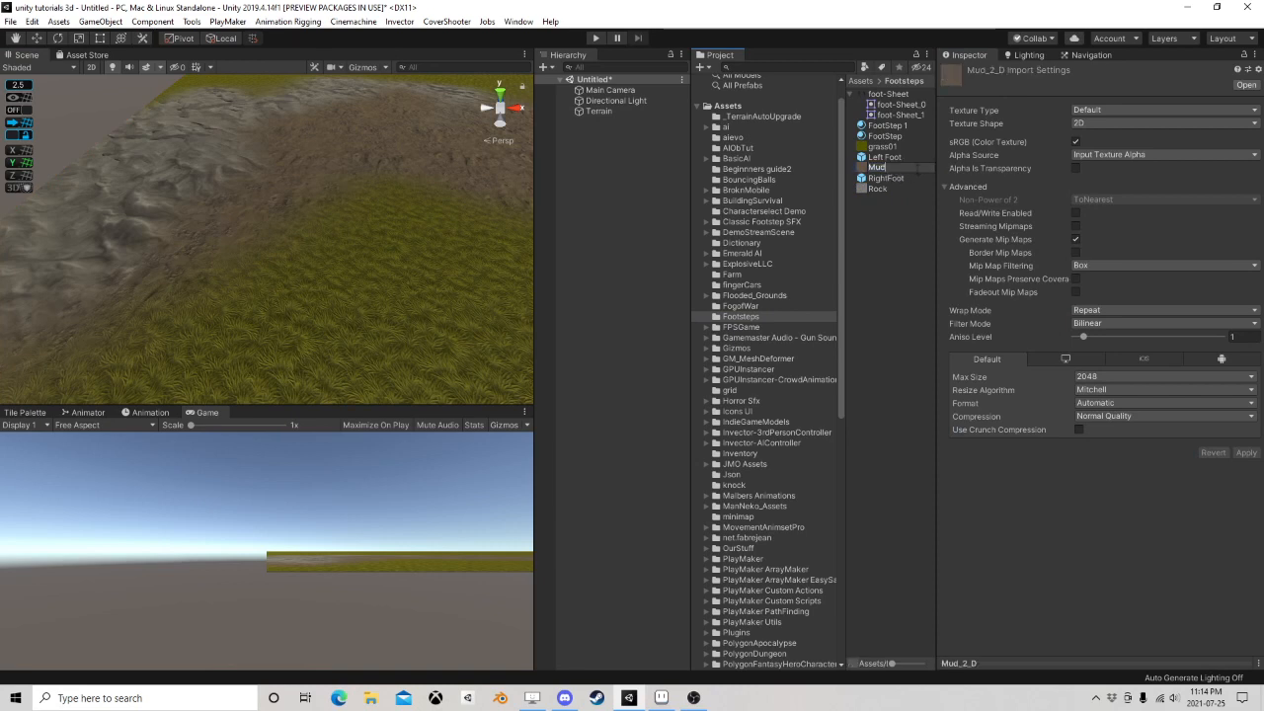
key(Return)
Rename the grass01 texture as Grass and collapse the foot-Sheet sprites in the Footsteps folder
click(886, 147)
click(888, 149)
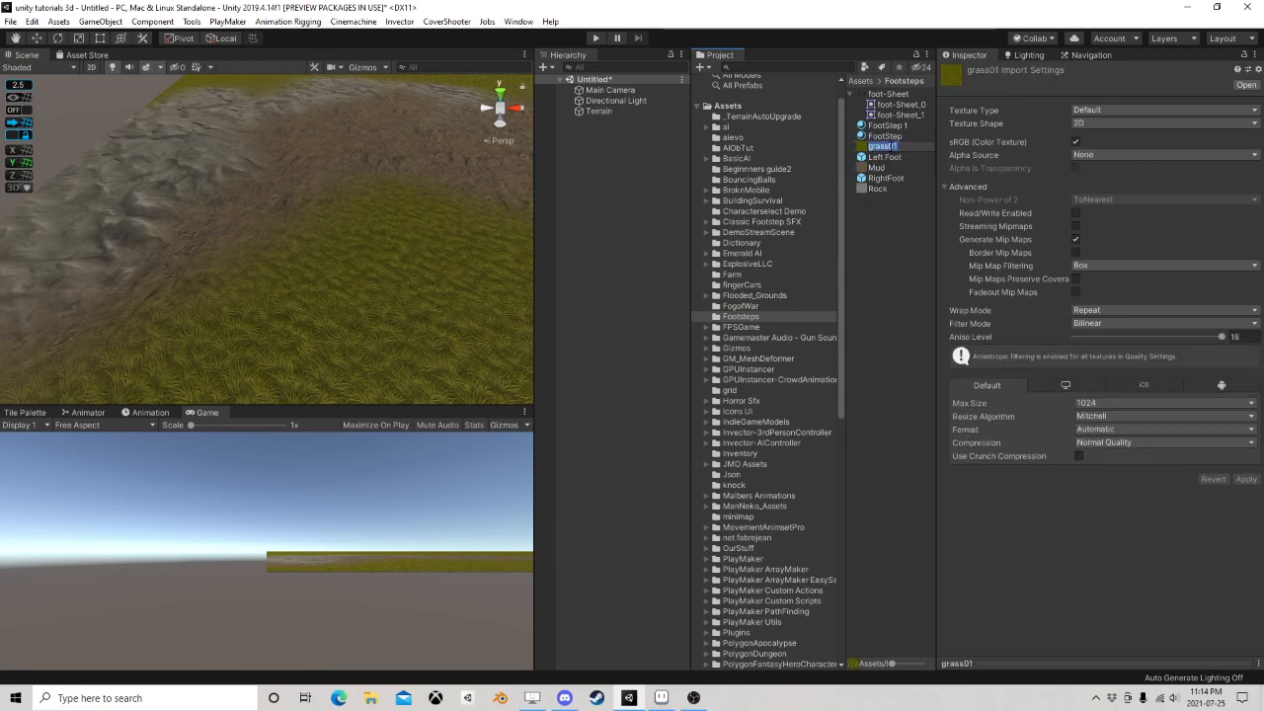
drag(888, 147, 919, 150)
key(BackSpace)
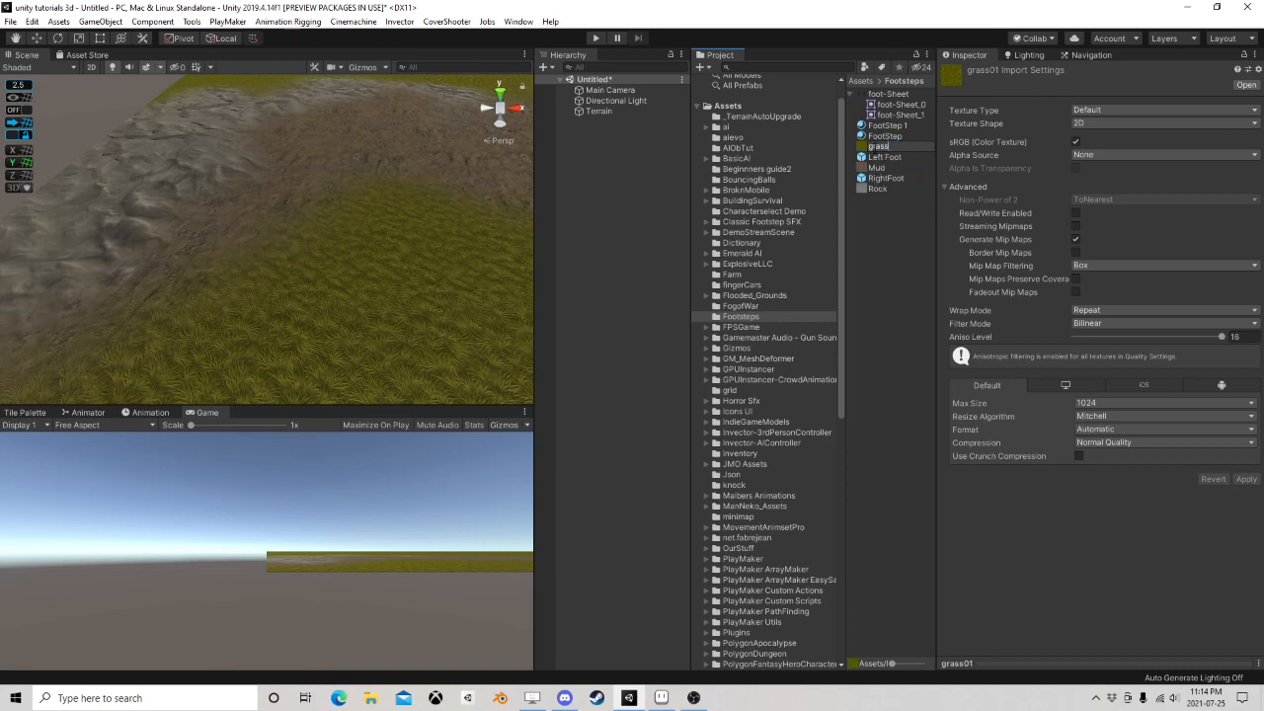
drag(889, 148, 861, 148)
text(Grass)
key(Return)
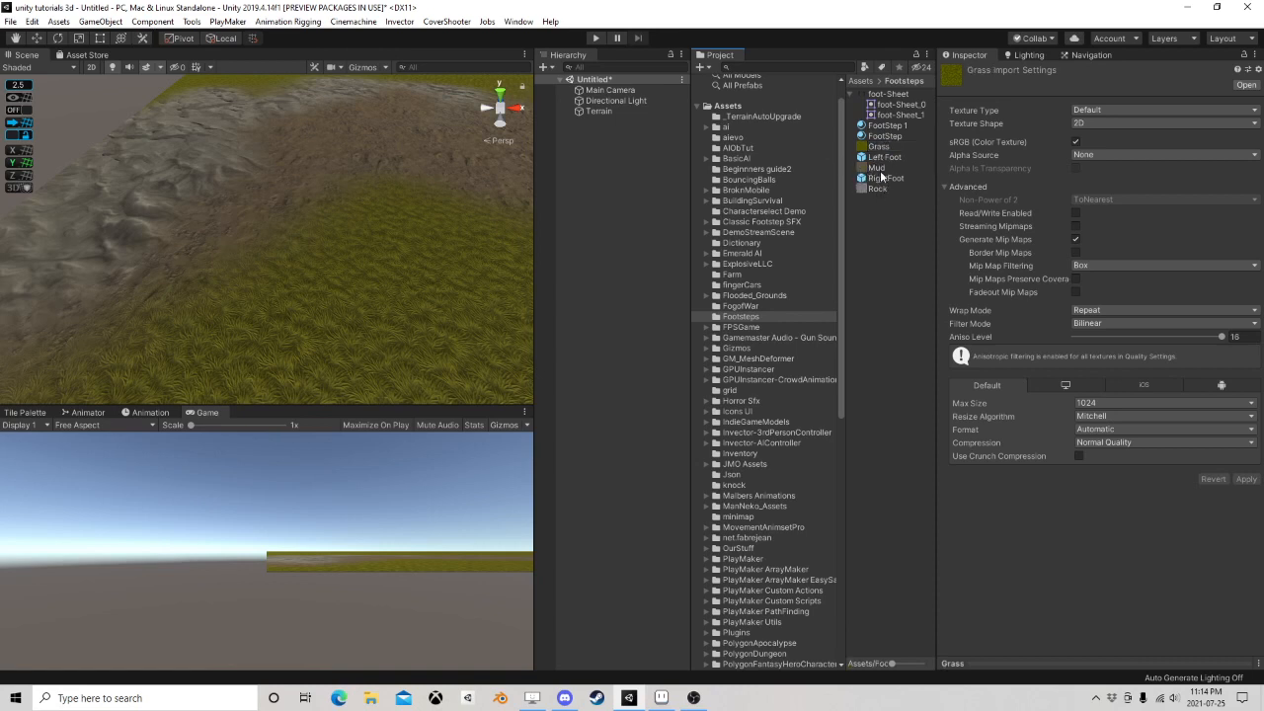
click(857, 244)
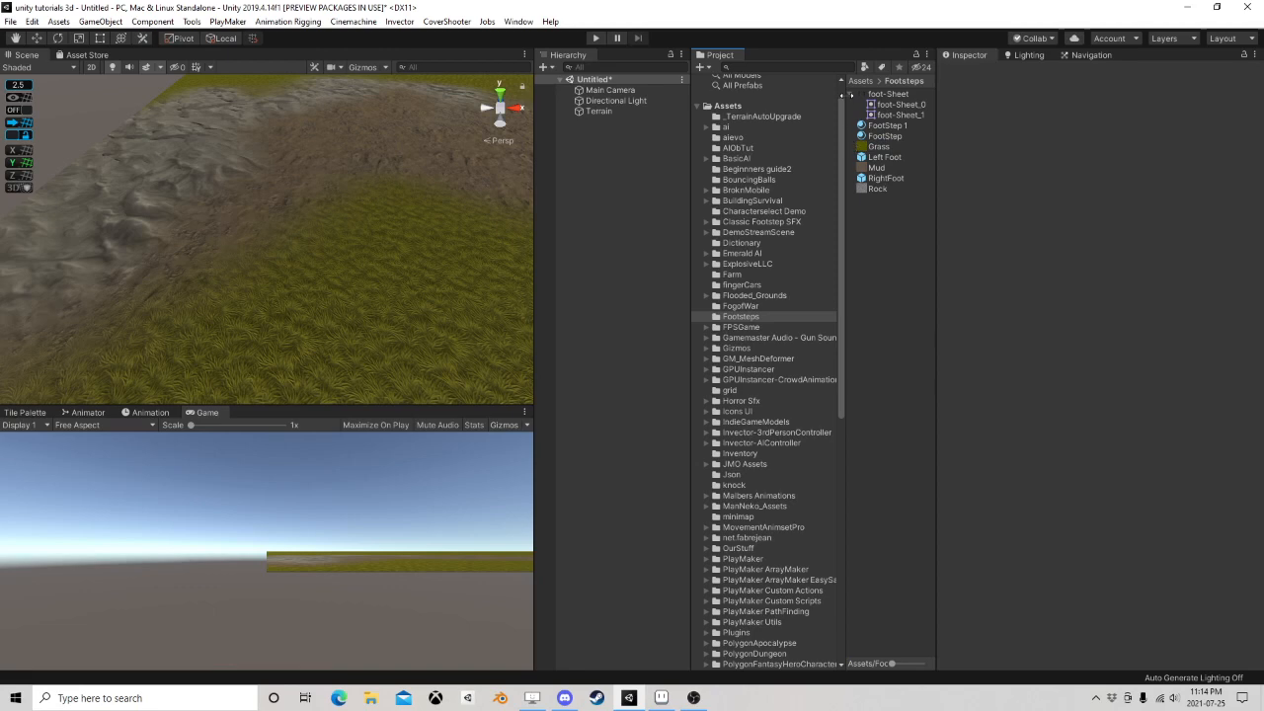
click(852, 94)
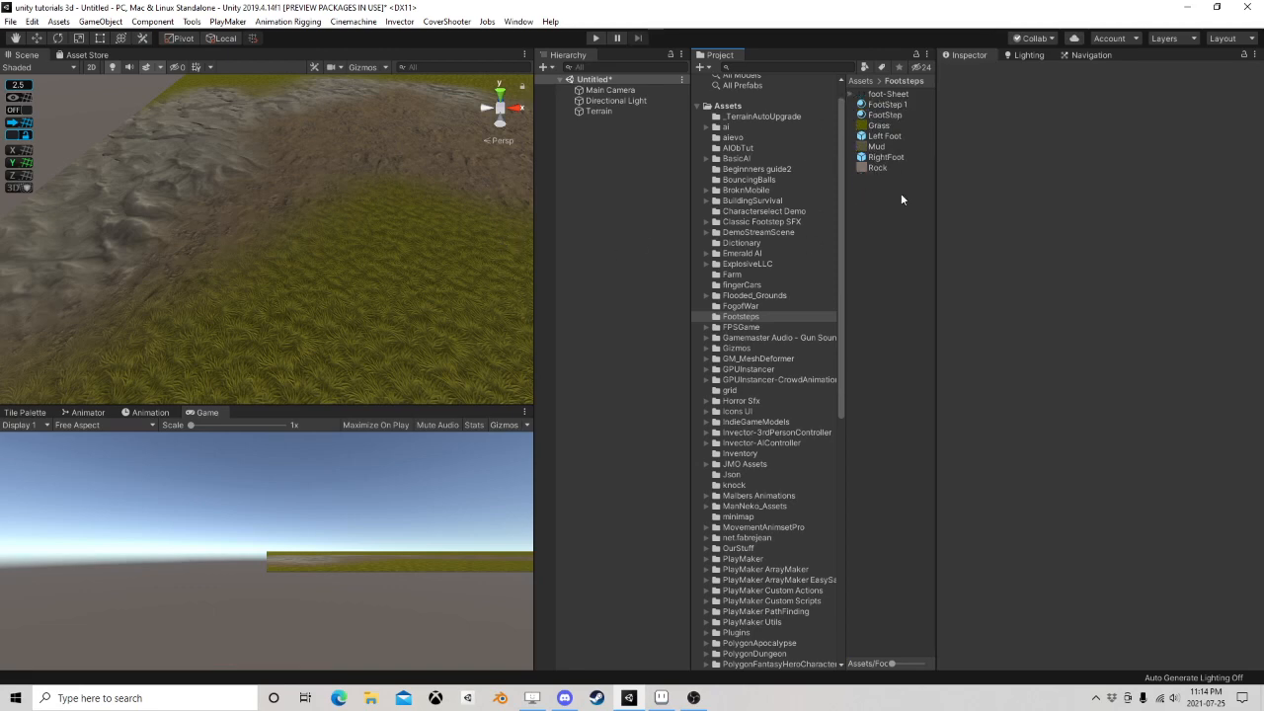
Place the Character_Hunter_Male_01 prefab from PolygonWesternFrontier's Characters folder on the terrain's grass near the mud
mouse_move(338, 286)
middle_down()
mouse_move(362, 206)
mouse_move(334, 266)
middle_up()
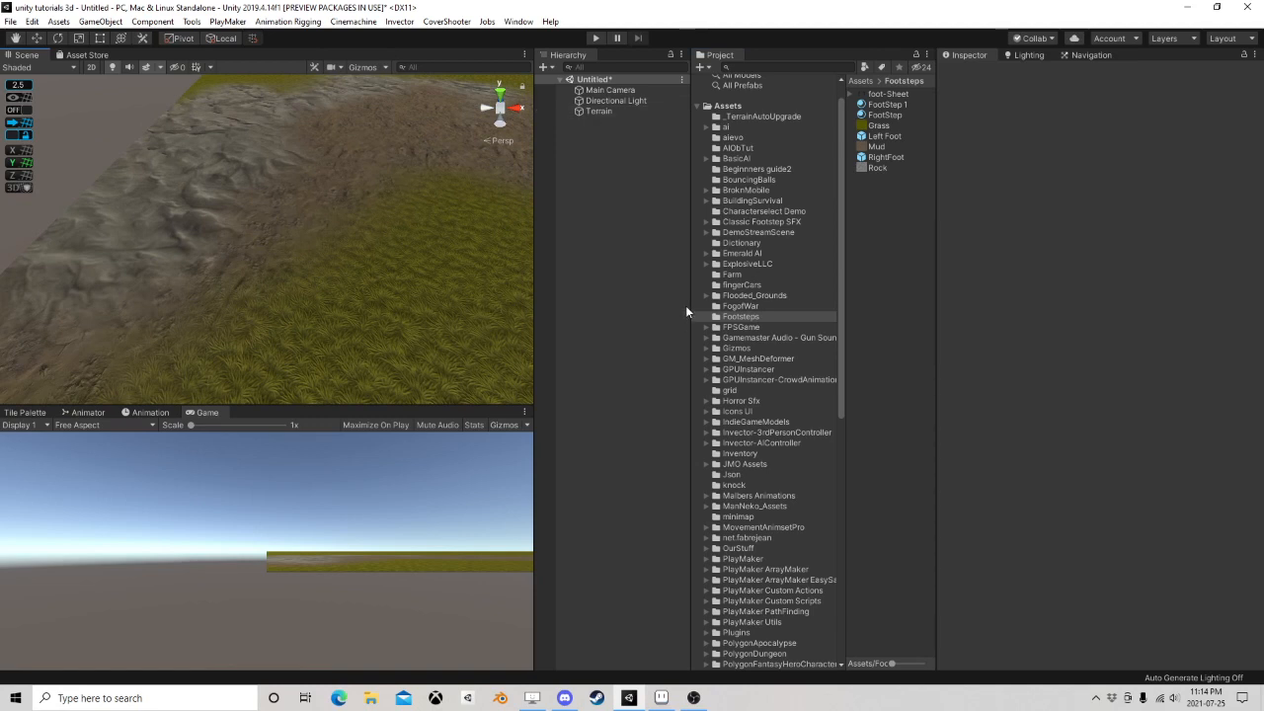
scroll(771, 434, down, 5)
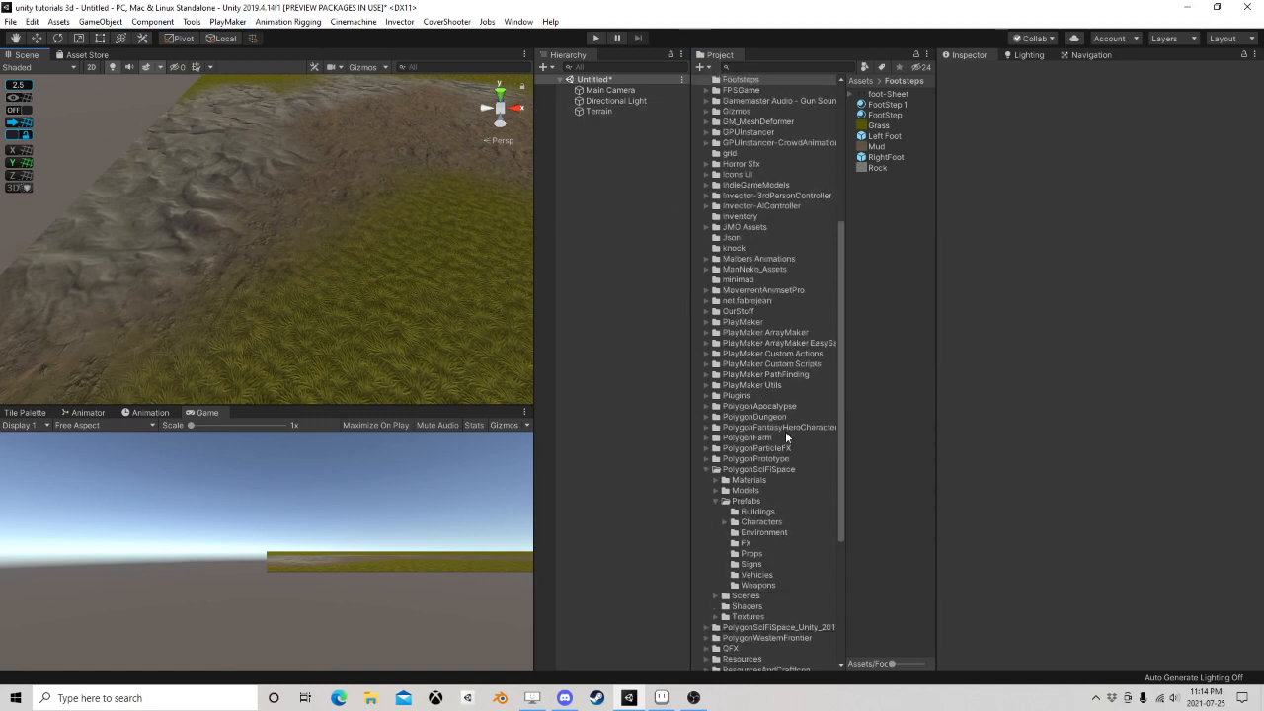
click(706, 469)
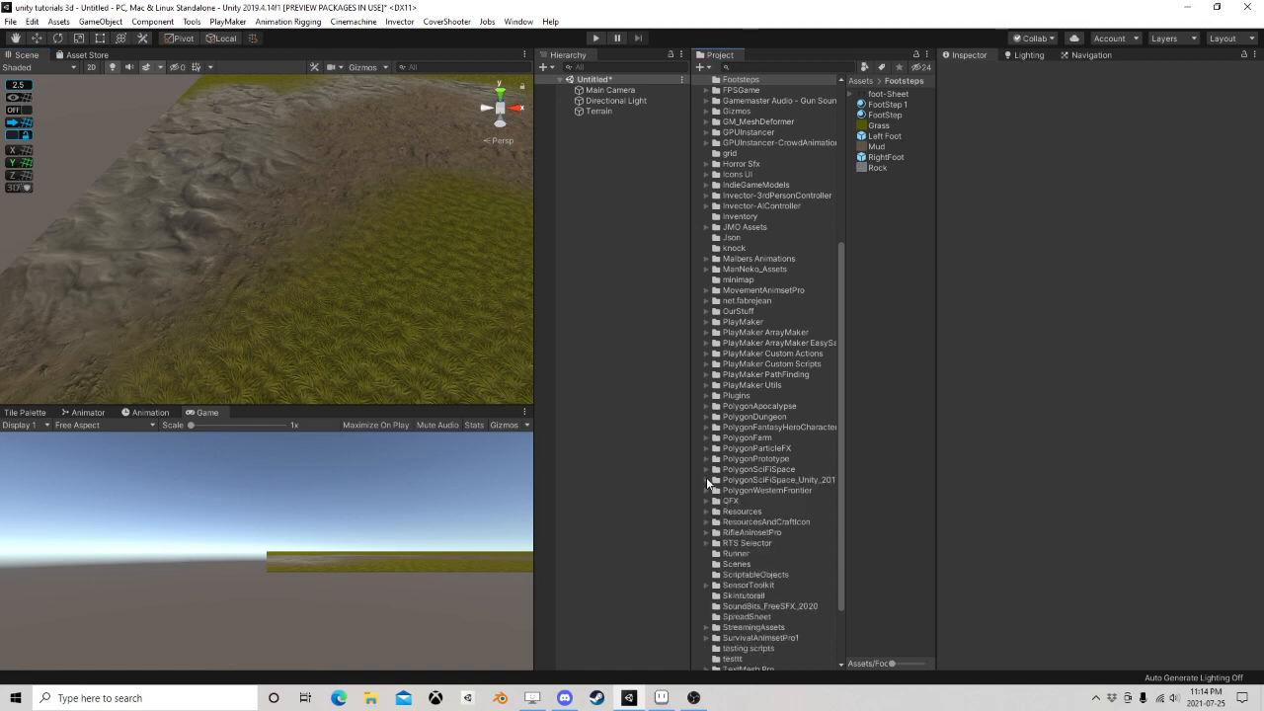
click(706, 491)
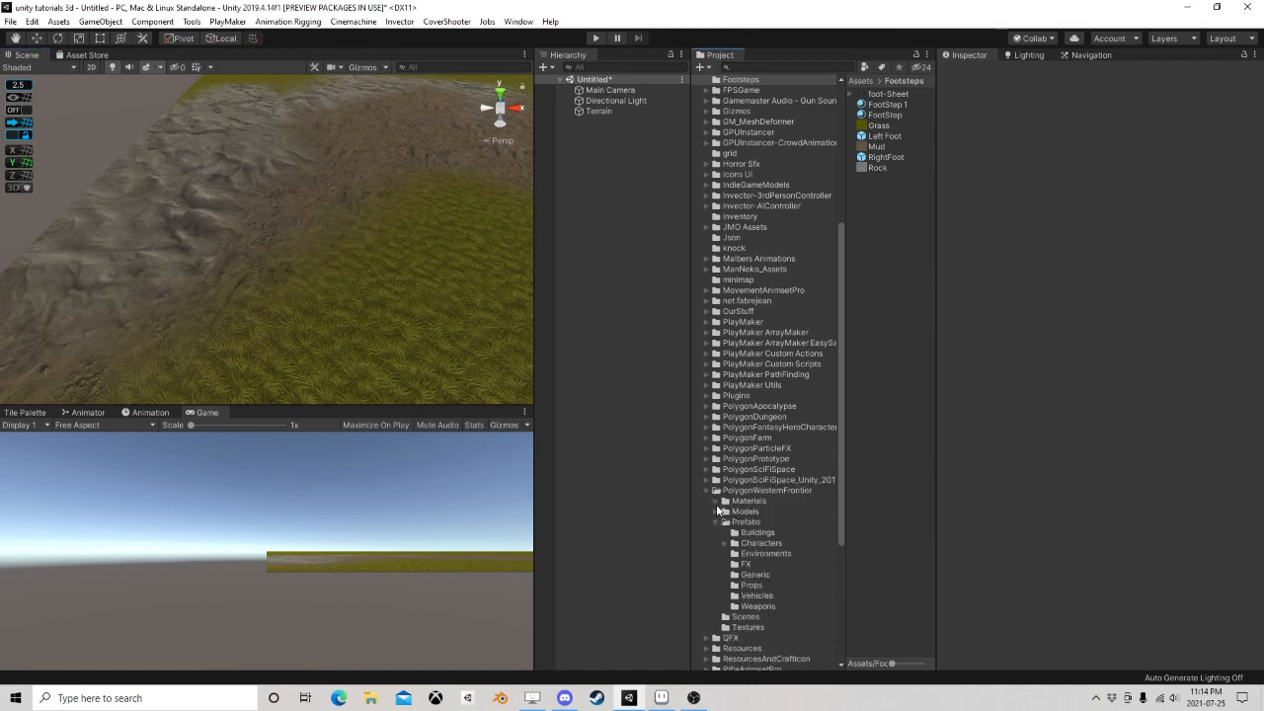
click(762, 543)
drag(901, 146, 314, 353)
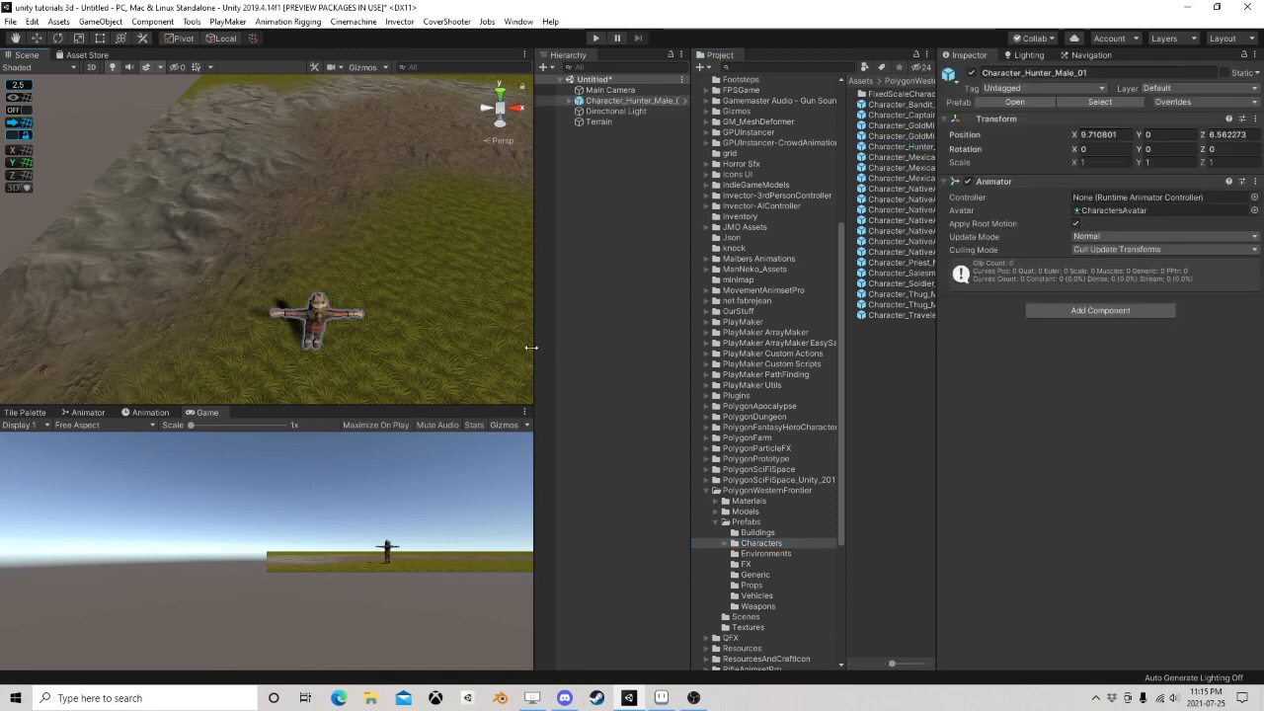
Widen the Scene view and the project's asset list, keeping the hunter character in view
drag(531, 347, 767, 346)
middle_drag(508, 343, 360, 285)
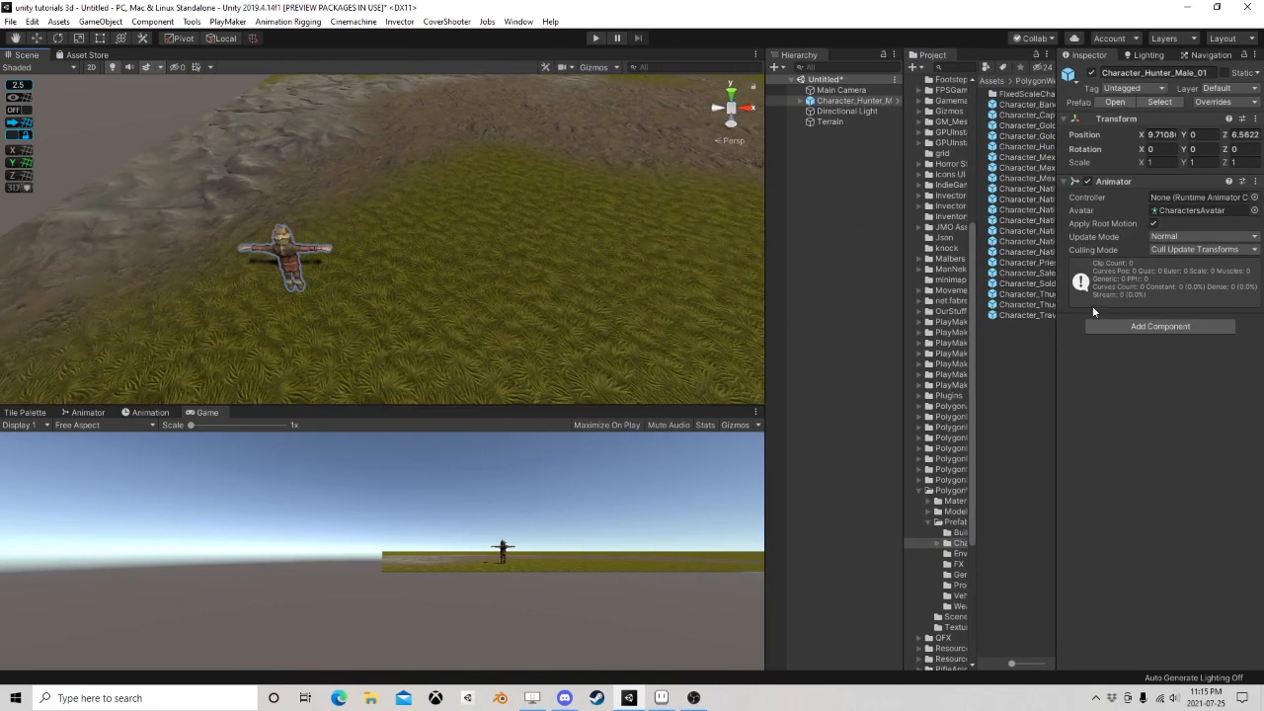
drag(902, 284, 789, 281)
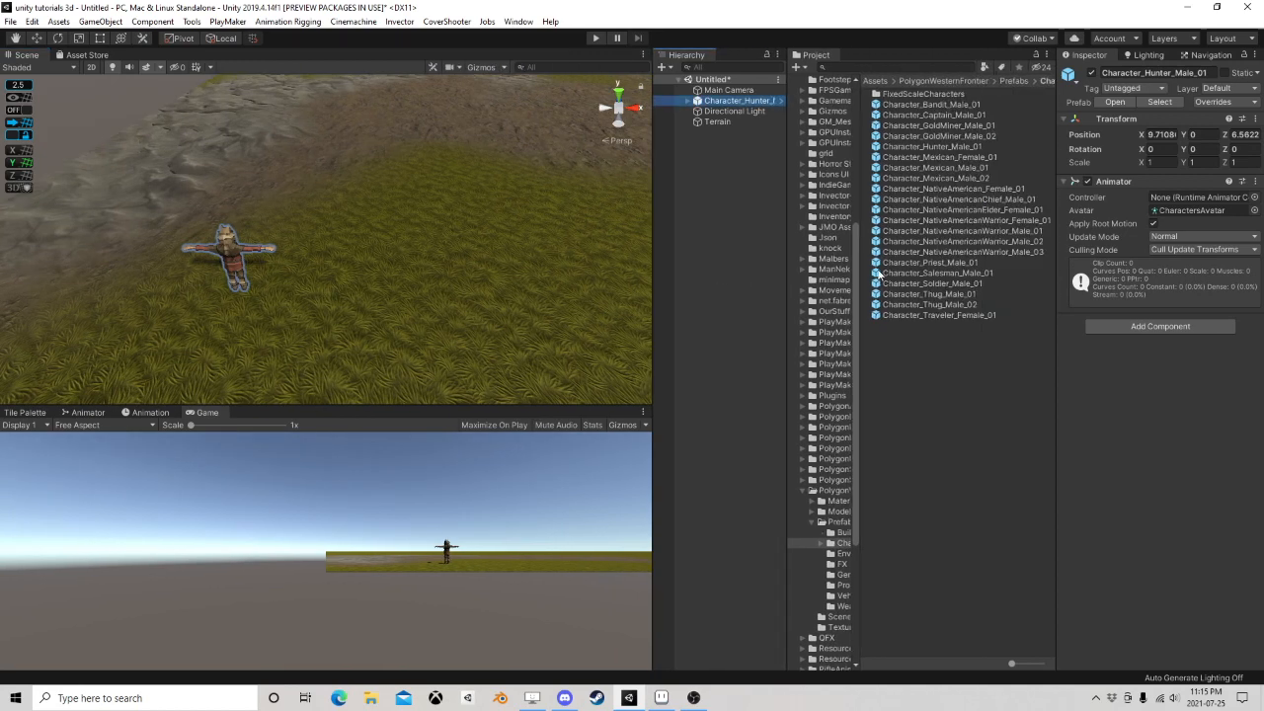
Assign the Demo animator controller to the hunter character's Animator component
click(1253, 197)
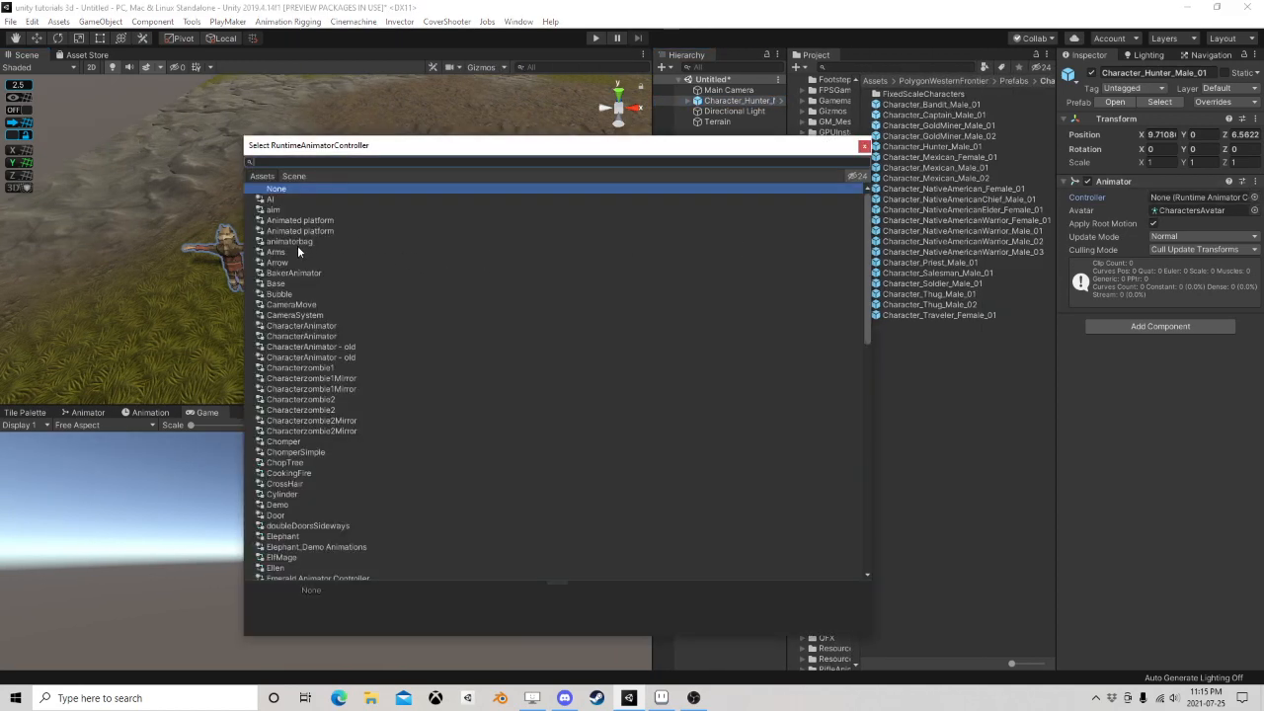
text(de)
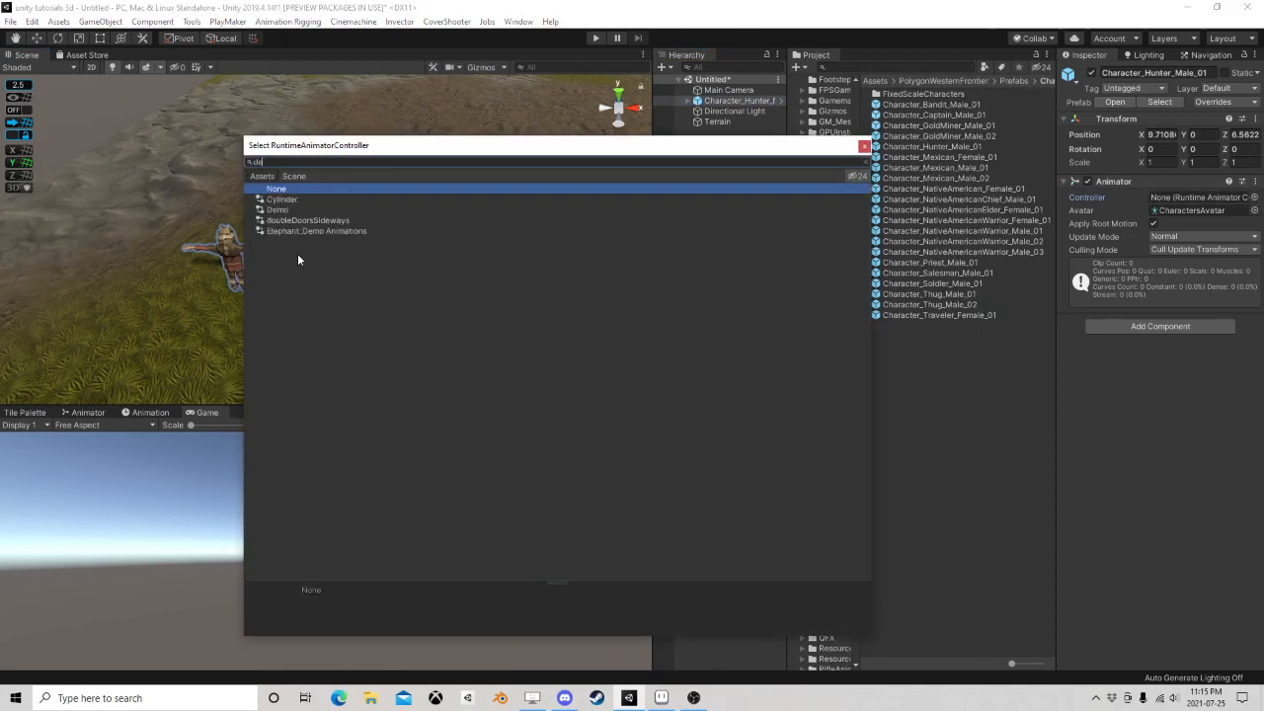
click(281, 211)
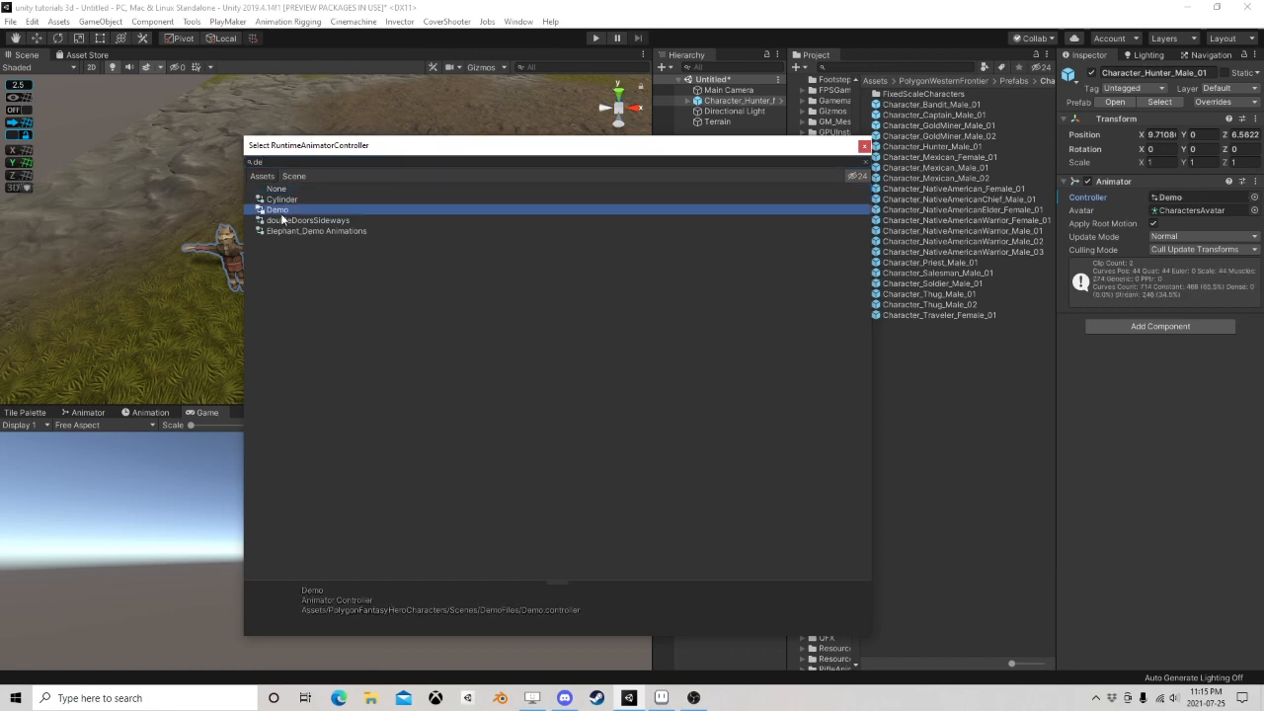
click(864, 147)
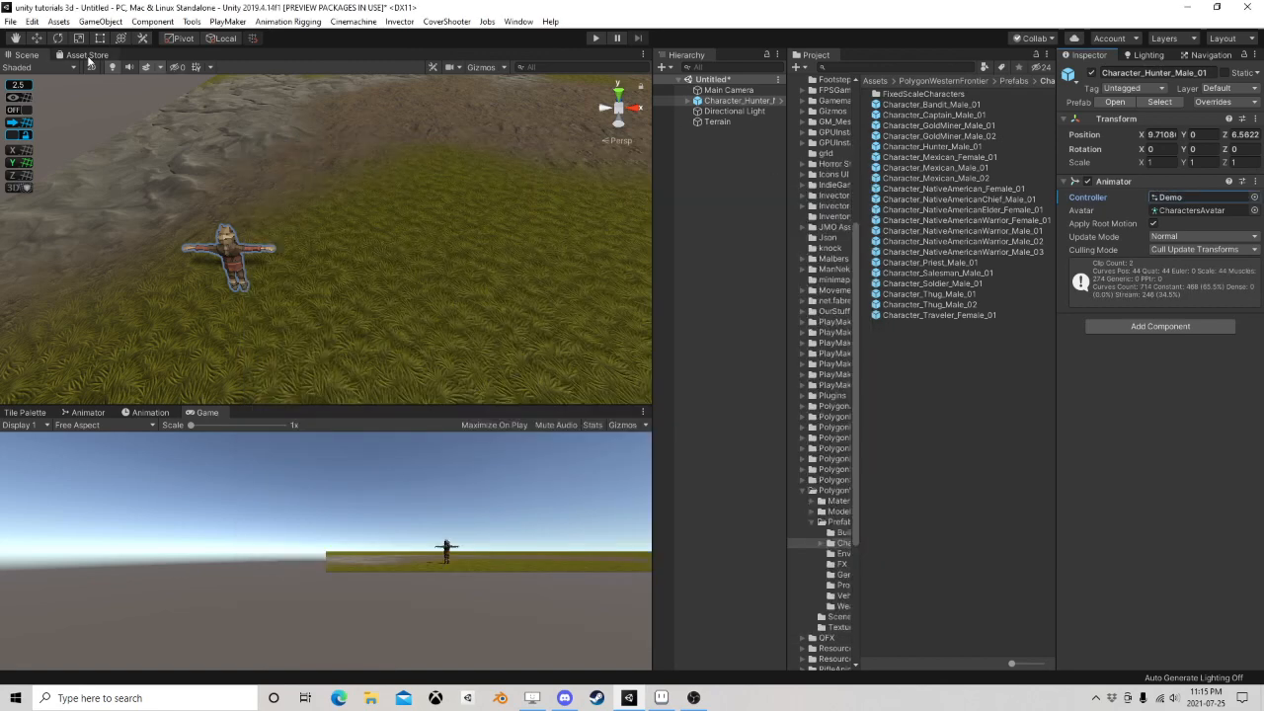
Examine the Demo controller's Idle and WalkFwdLoop states and the IsWalking conditions on the transitions between them
click(94, 413)
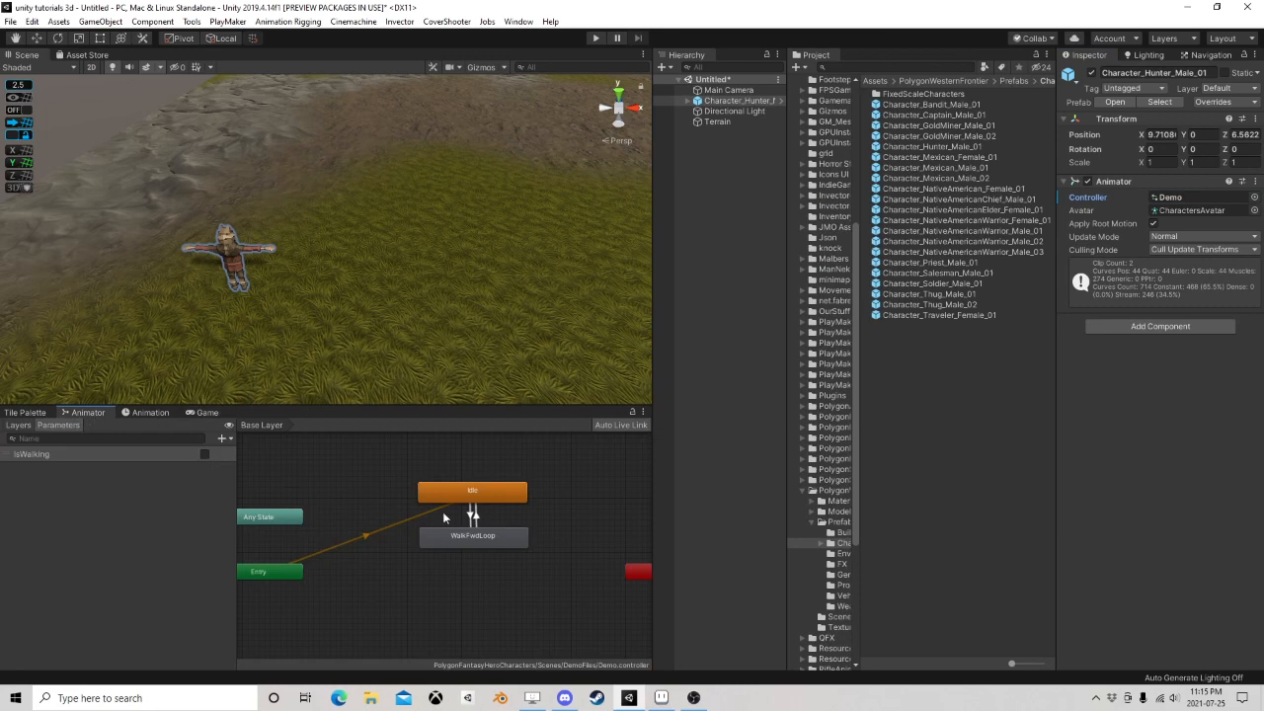
click(467, 537)
click(472, 516)
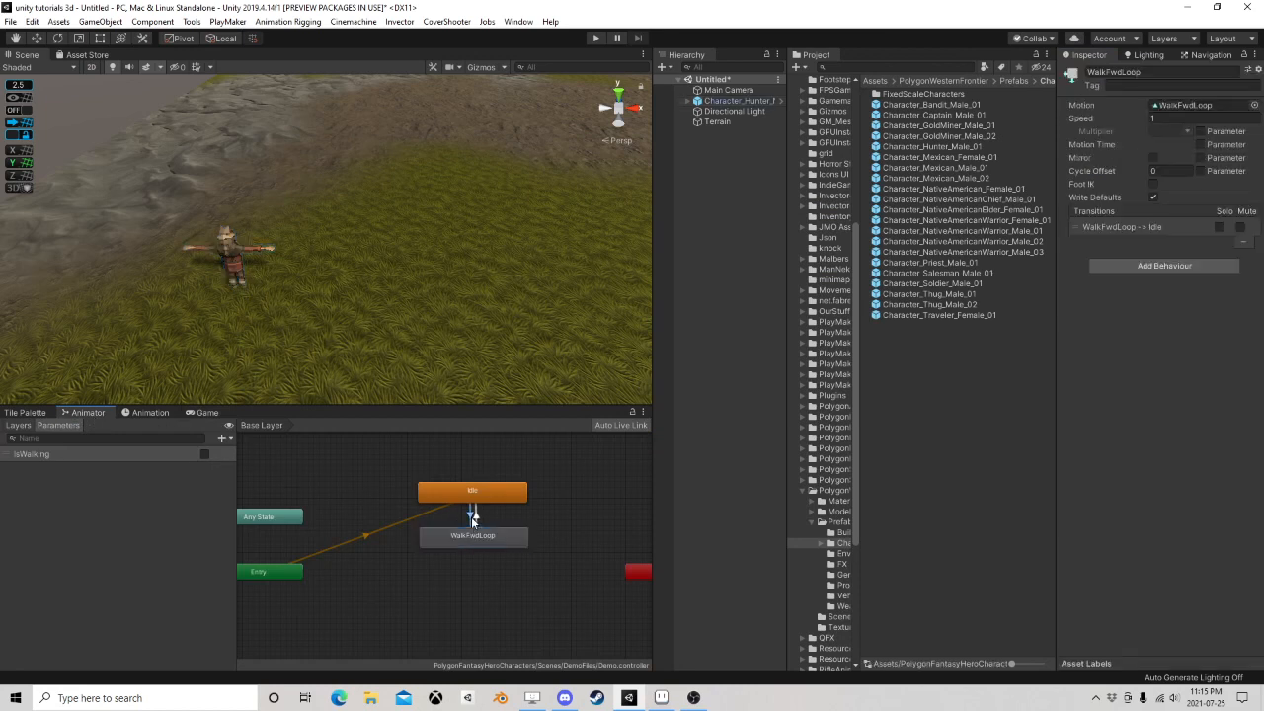
click(479, 520)
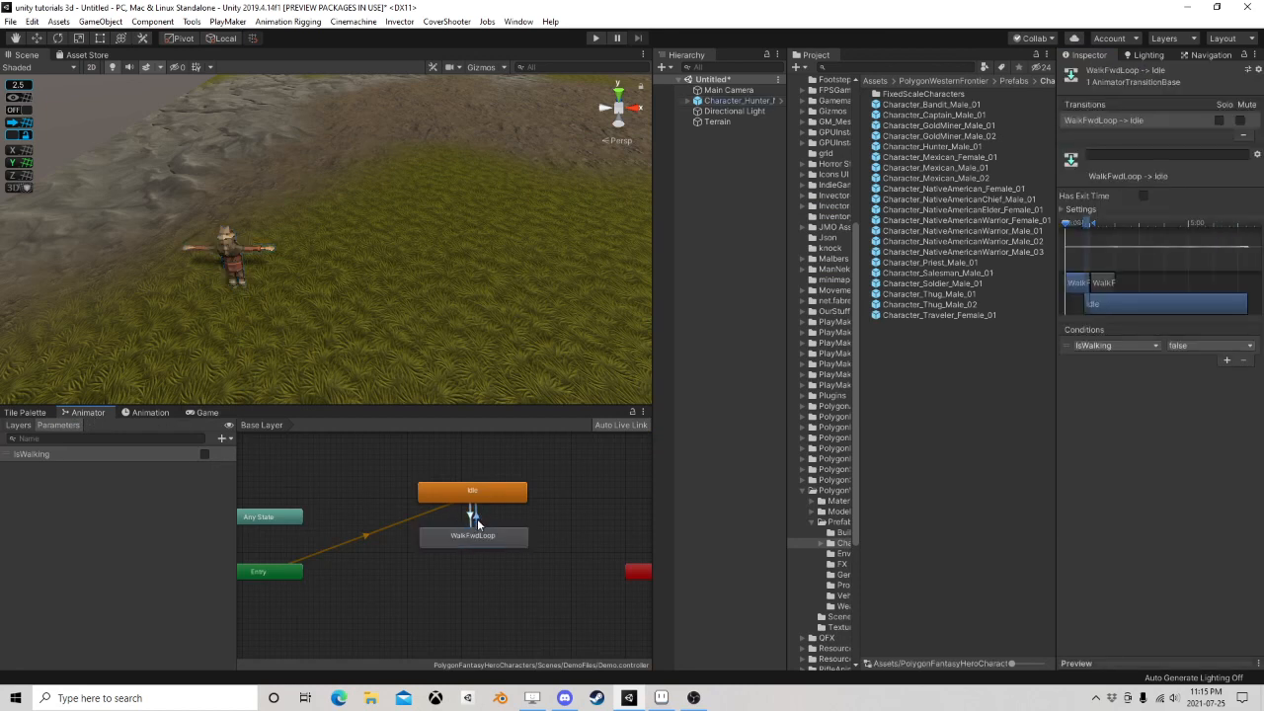
click(471, 540)
click(474, 496)
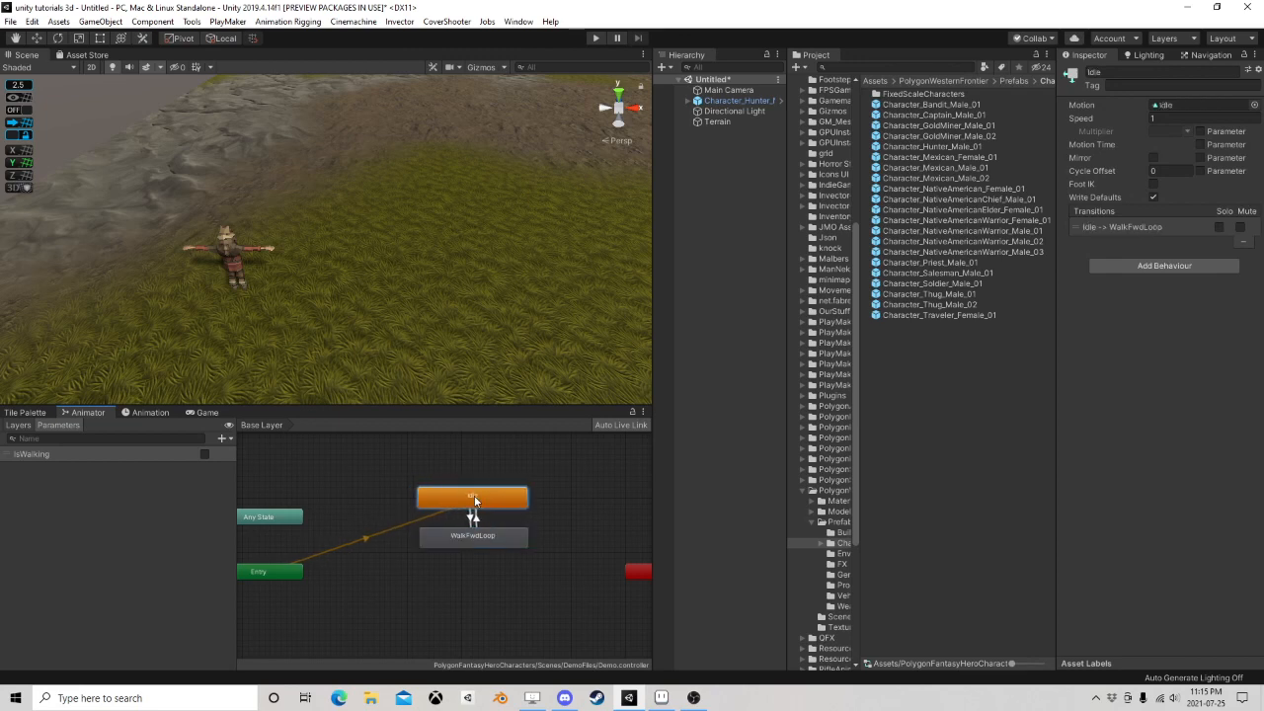
click(471, 519)
click(473, 503)
click(461, 537)
click(474, 518)
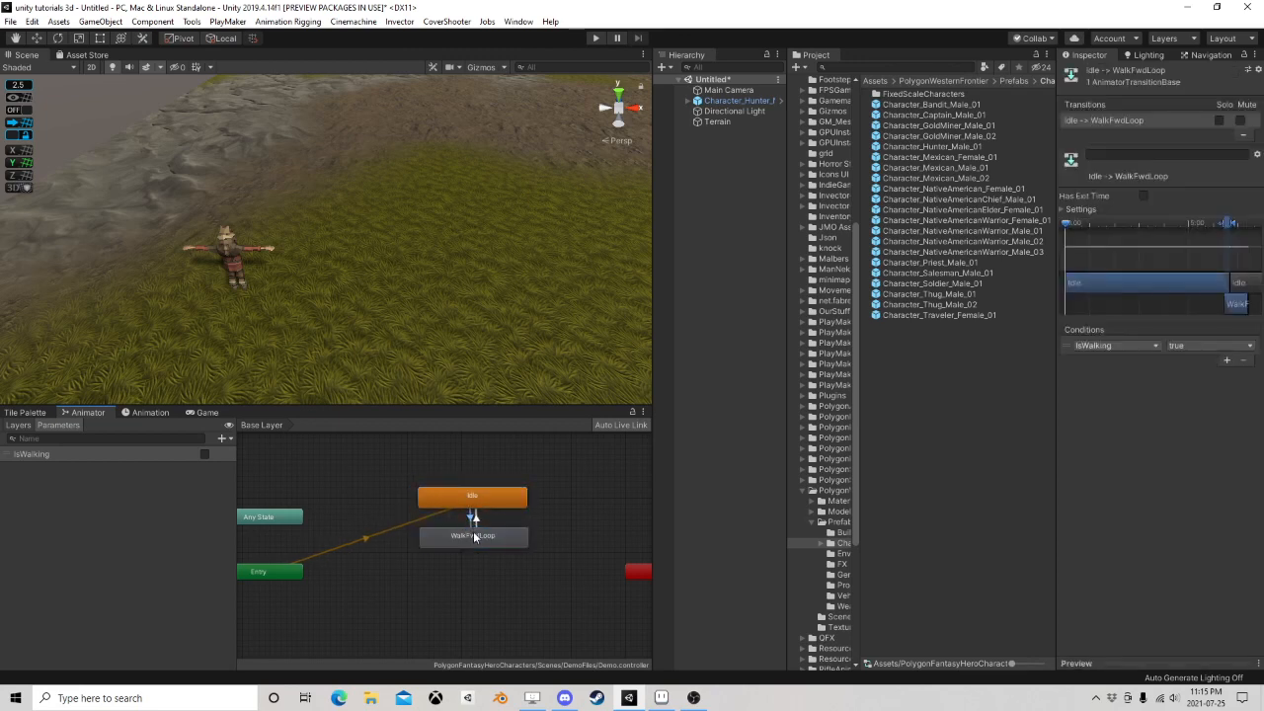
click(475, 539)
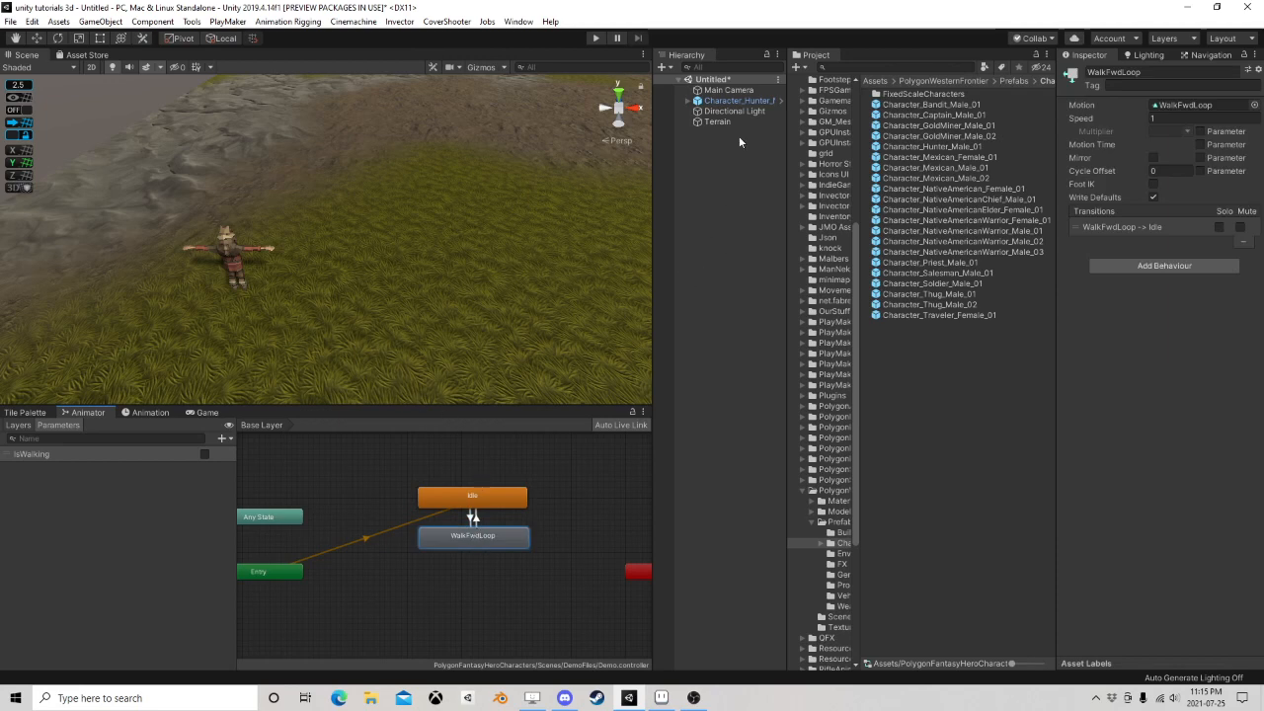
Add a Character Controller component to the hunter character
click(739, 101)
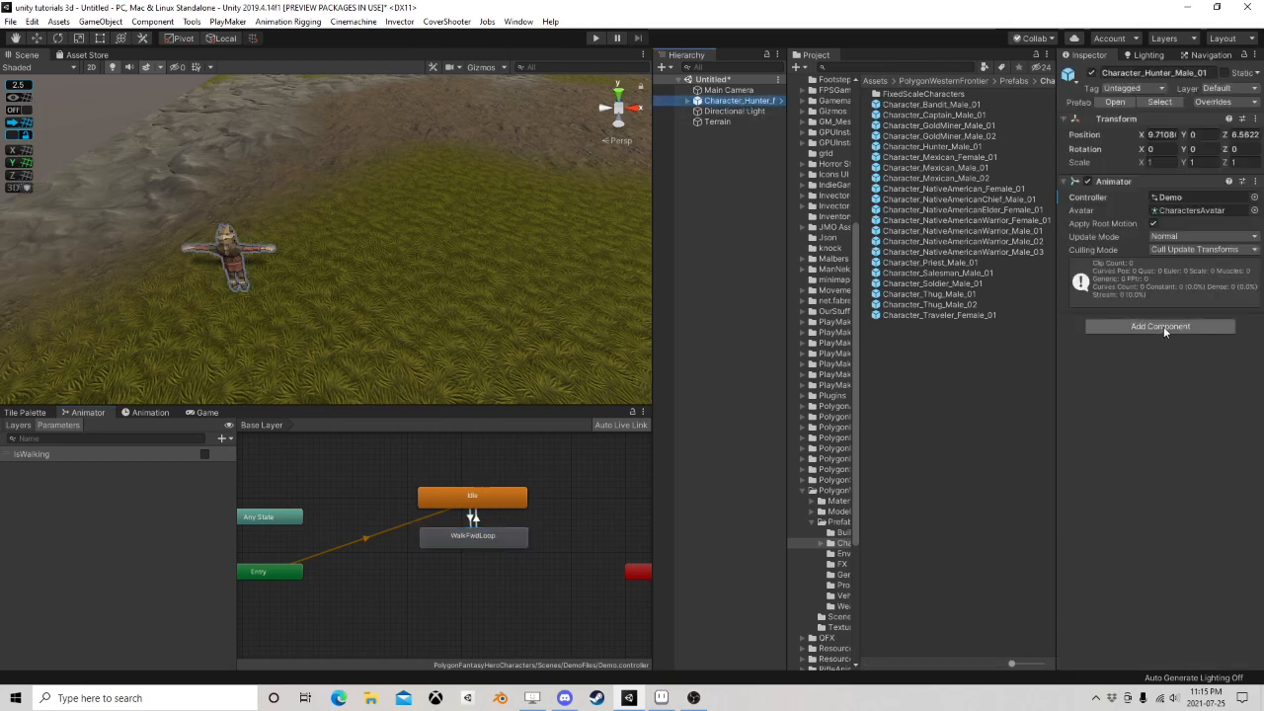
click(1163, 326)
text(ch)
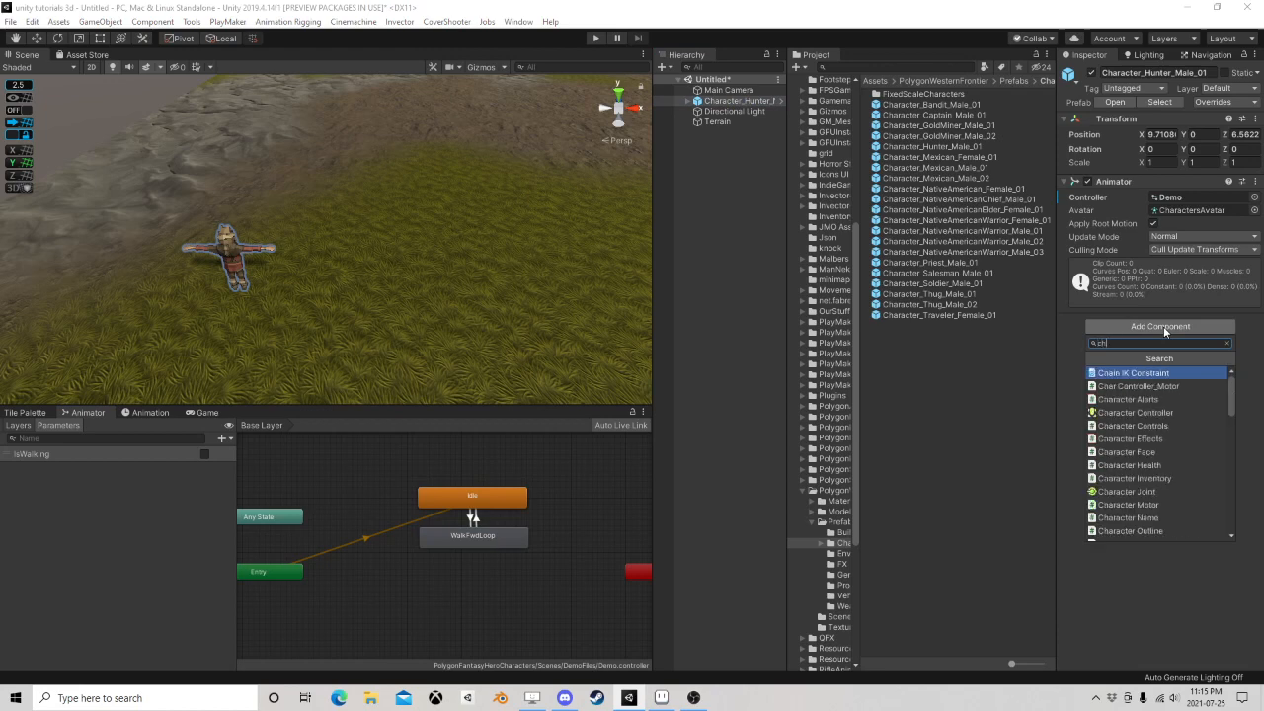
text(arc)
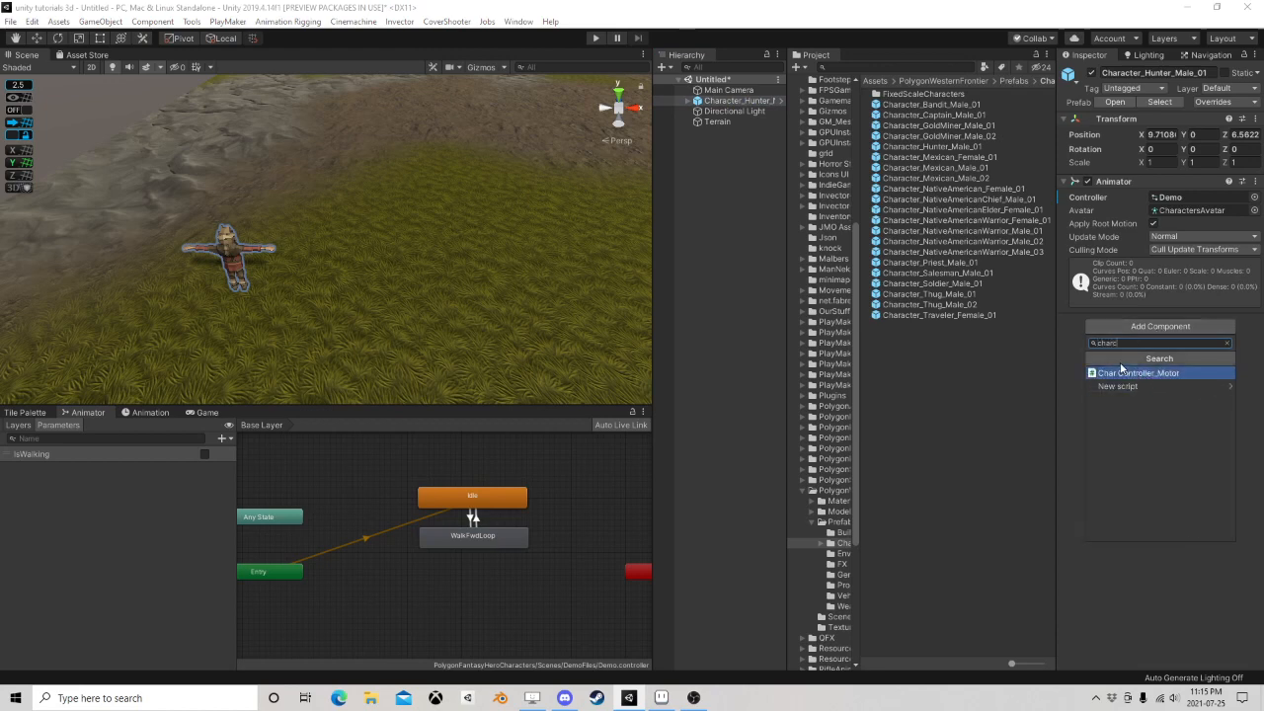
key(BackSpace)
click(1162, 396)
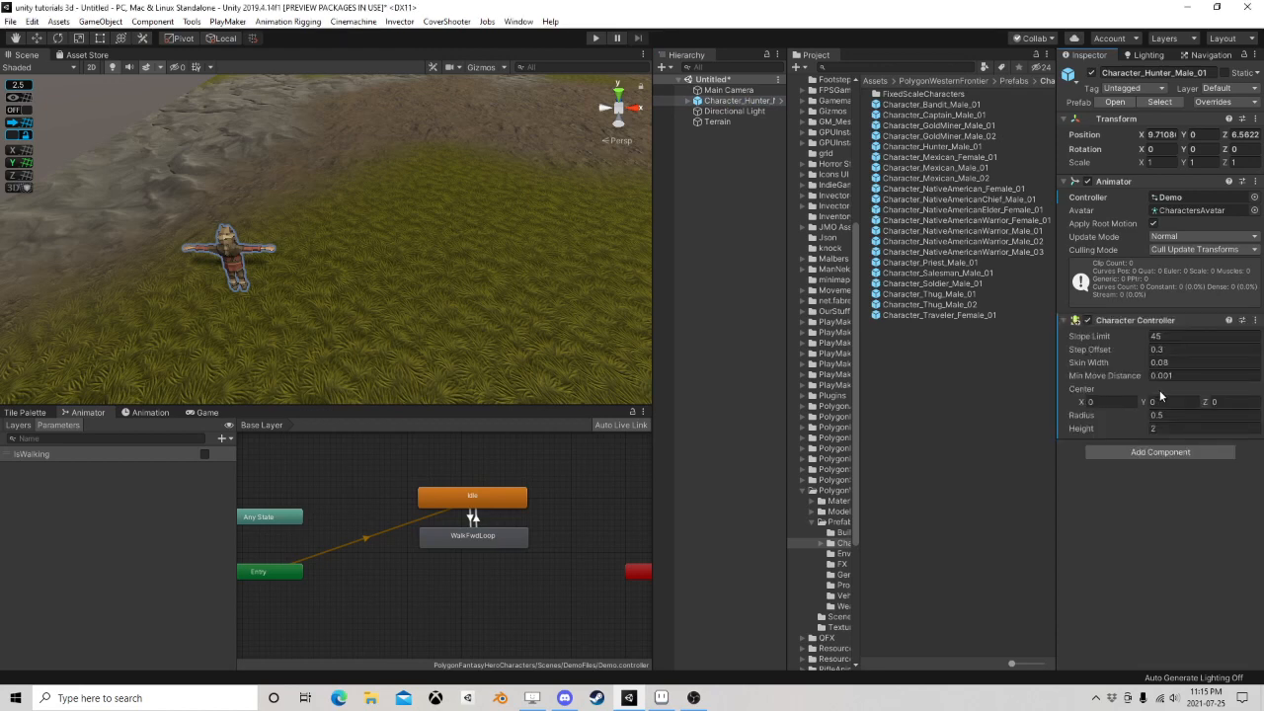
Add a PlayMakerFSM component to the hunter character
click(1131, 452)
text(fsm)
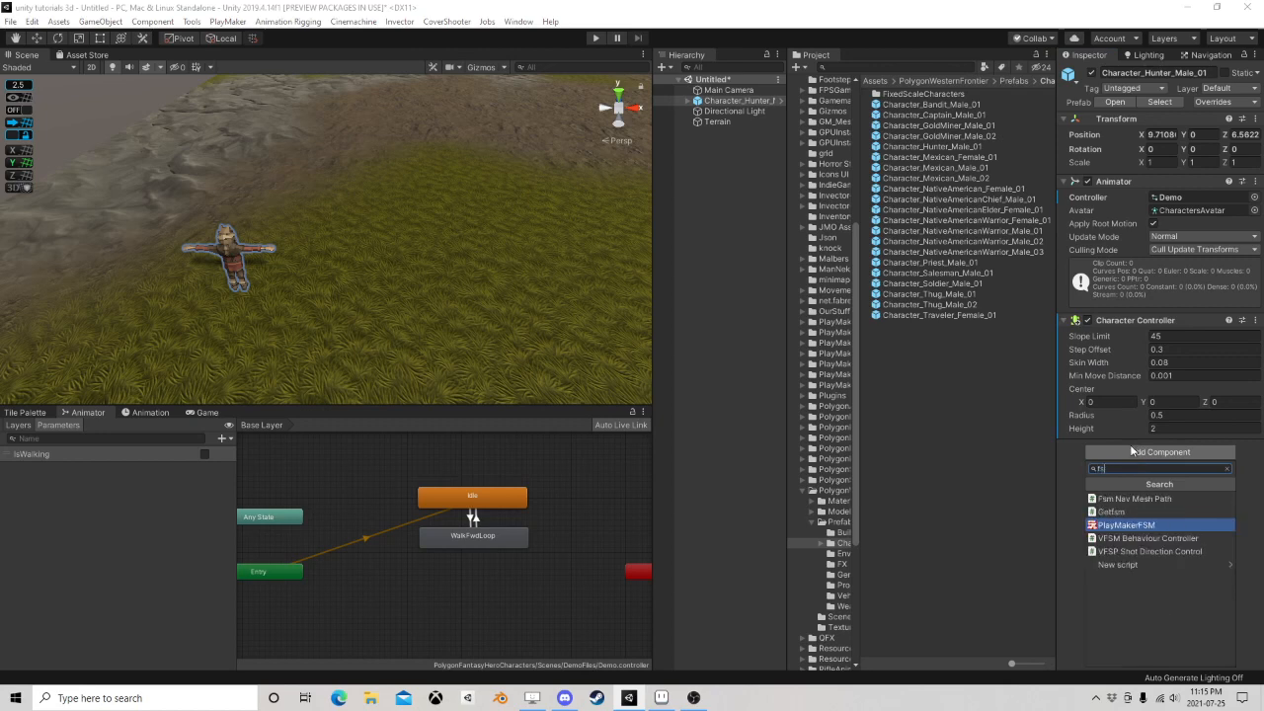
click(1129, 525)
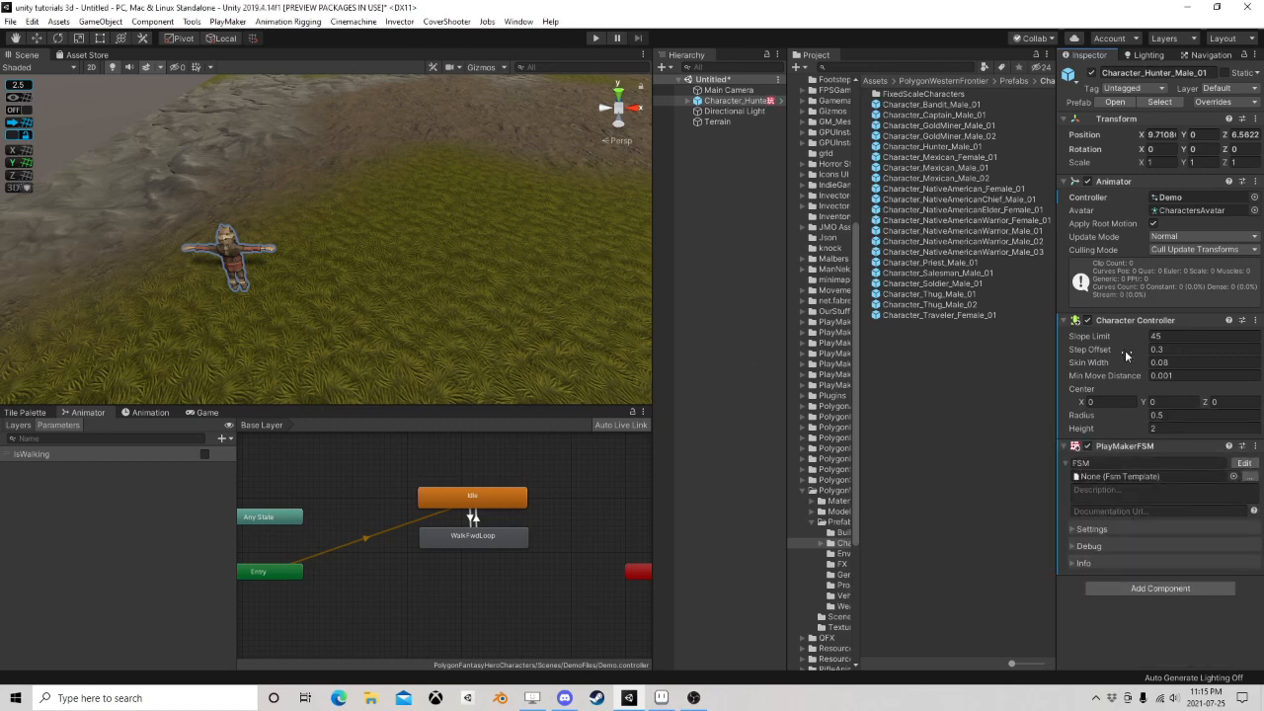
Turn on the scene gizmos and set the Character Controller's Center Y to 1, checking the capsule around the hunter
click(483, 69)
middle_drag(283, 236, 411, 240)
scroll(411, 240, up, 2)
right_drag(497, 281, 517, 287)
middle_drag(517, 287, 424, 232)
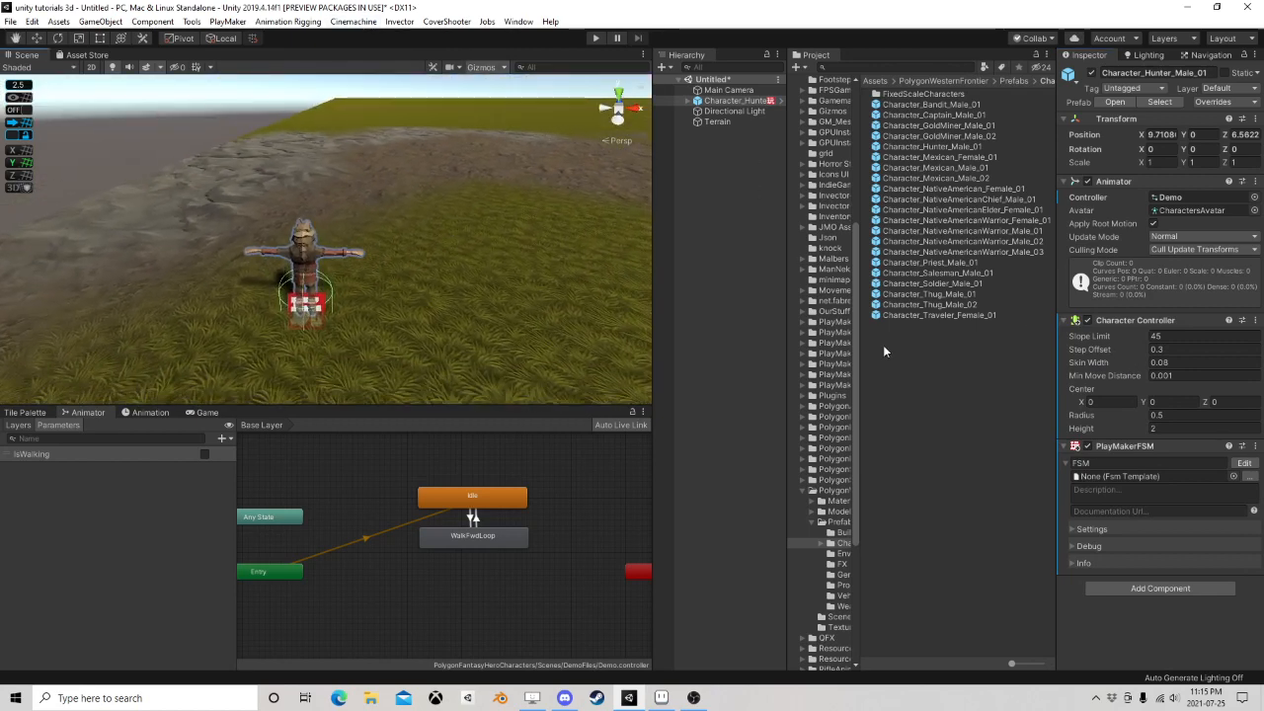
click(1175, 402)
text(1)
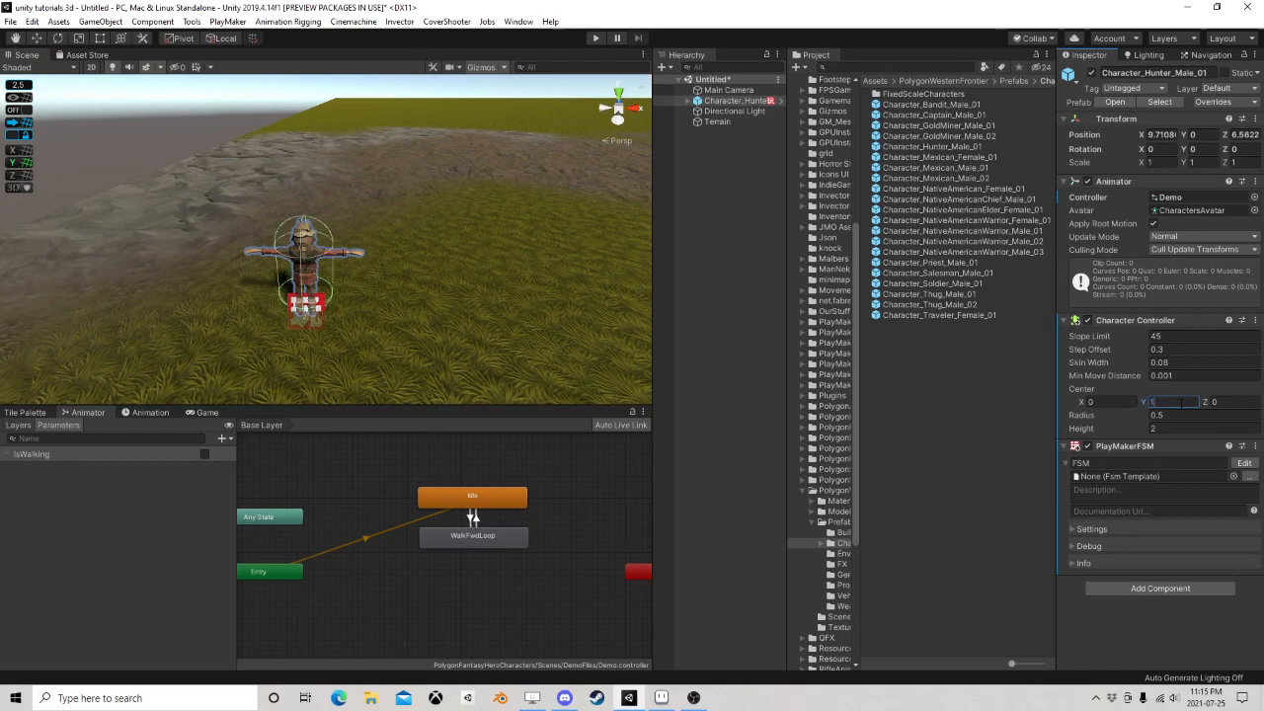
right_drag(253, 274, 387, 220)
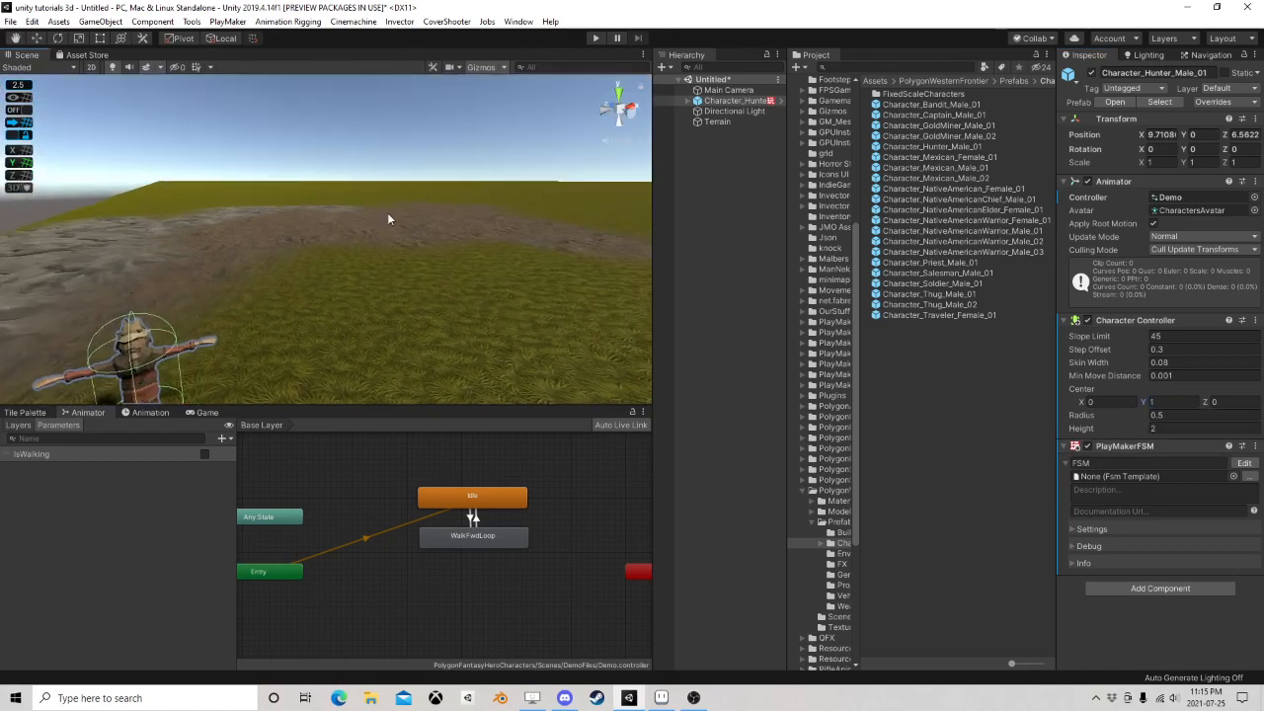
middle_drag(435, 301, 474, 270)
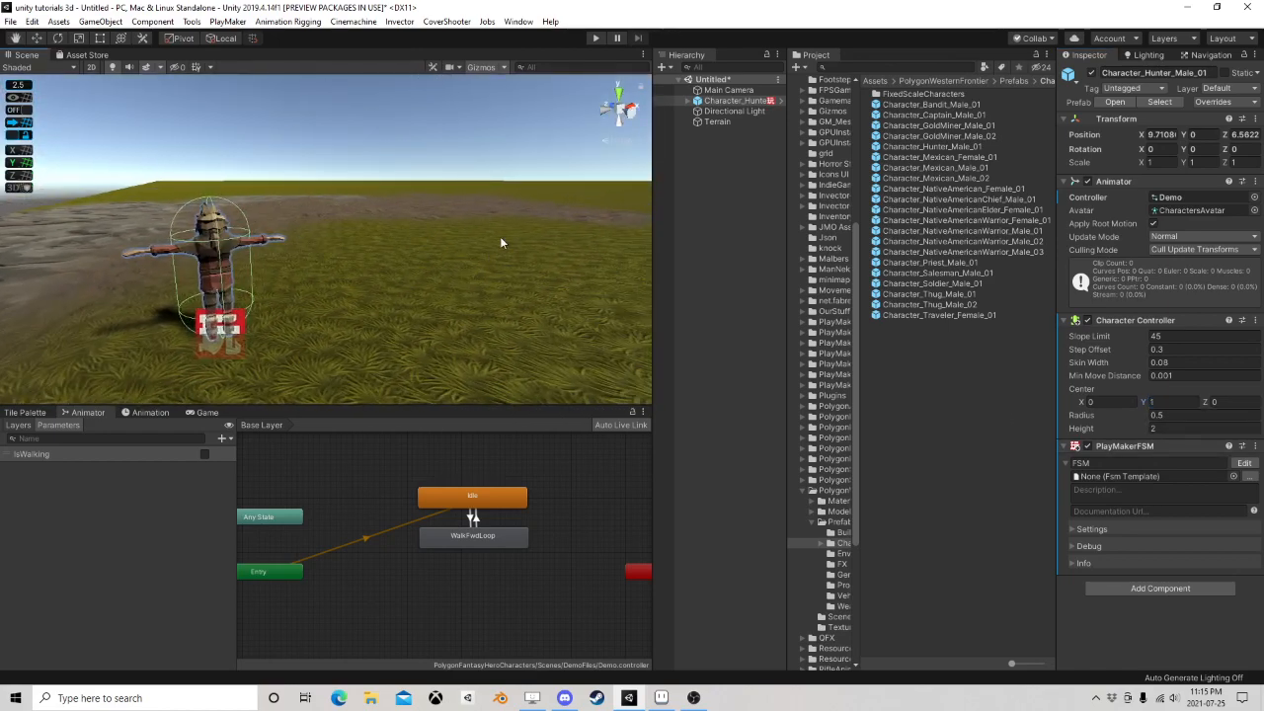
right_drag(501, 242, 352, 289)
scroll(469, 187, down, 3)
right_drag(336, 144, 375, 192)
middle_drag(375, 191, 383, 255)
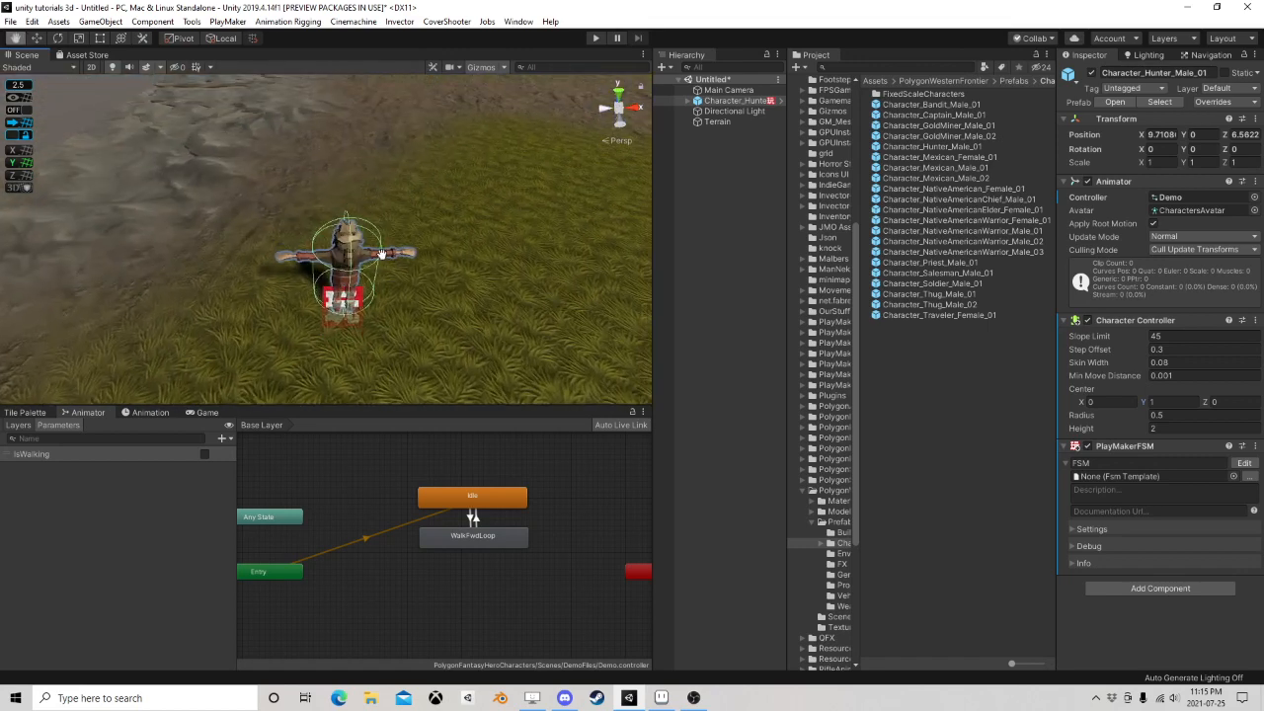
Open the hunter's FSM for editing and add a Get Axis Vector action to State 1
click(1243, 463)
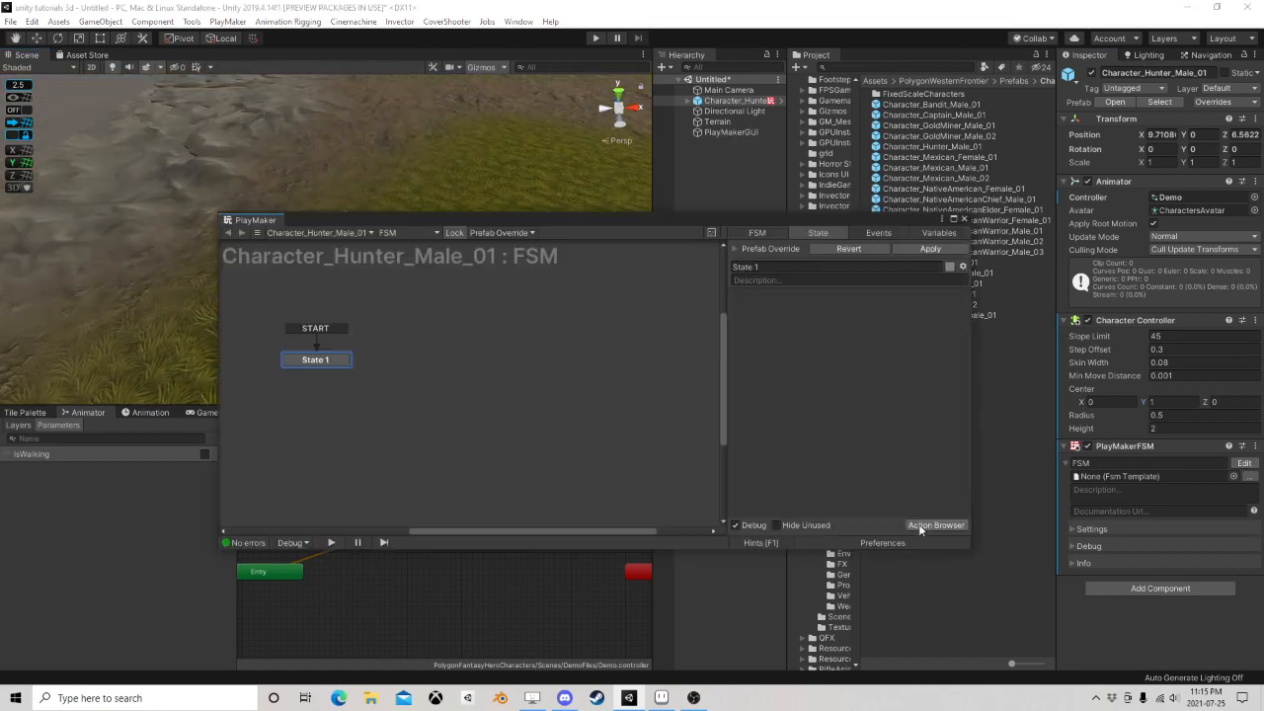
click(935, 524)
text(get a)
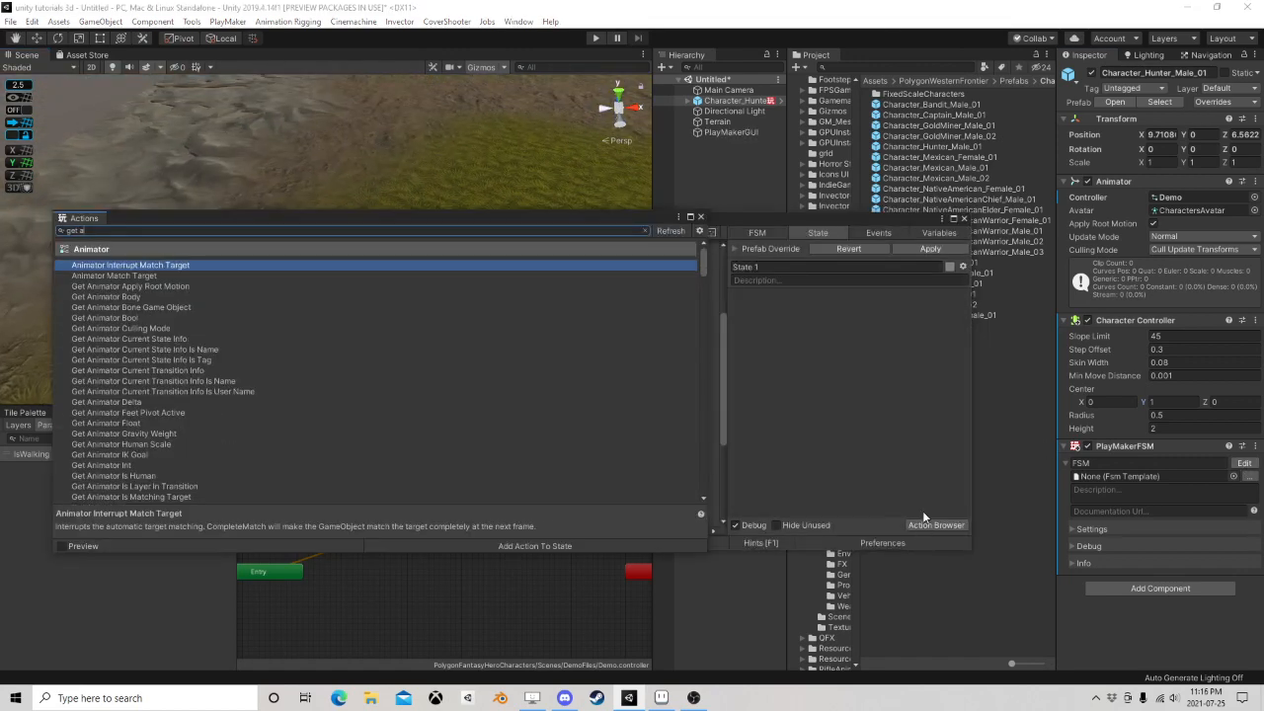
text(xis)
click(141, 276)
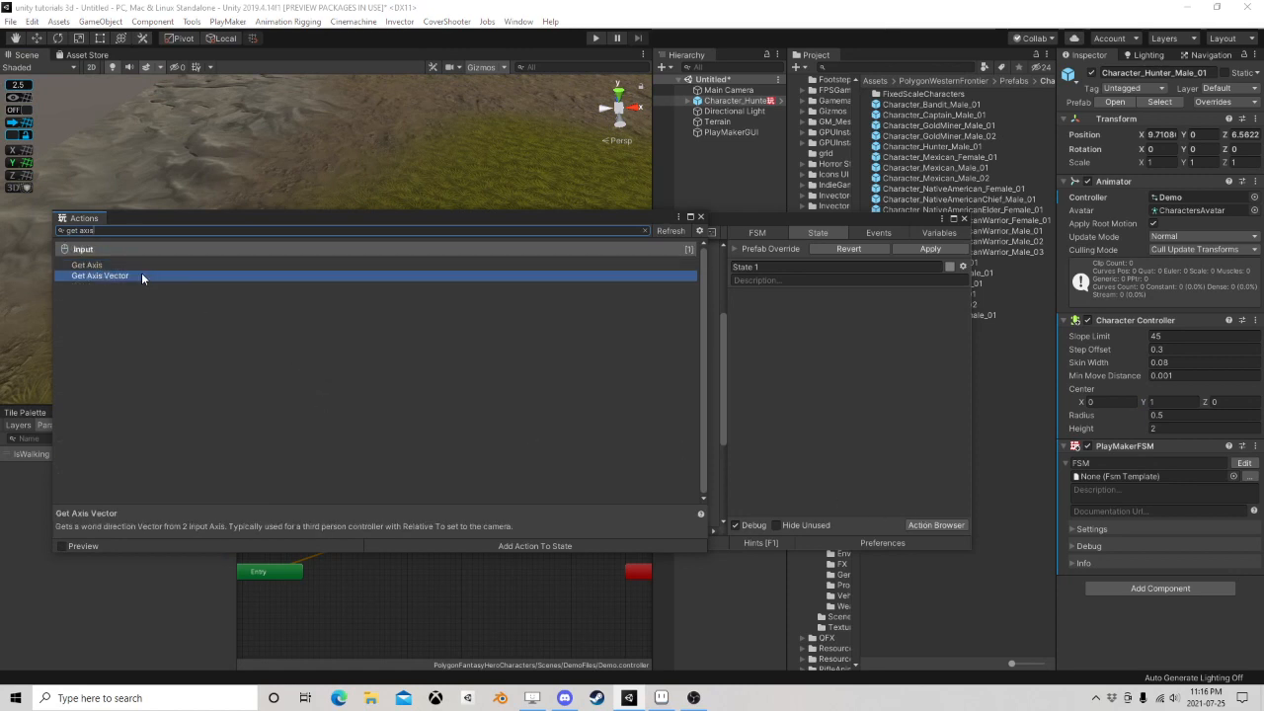
double_click(142, 275)
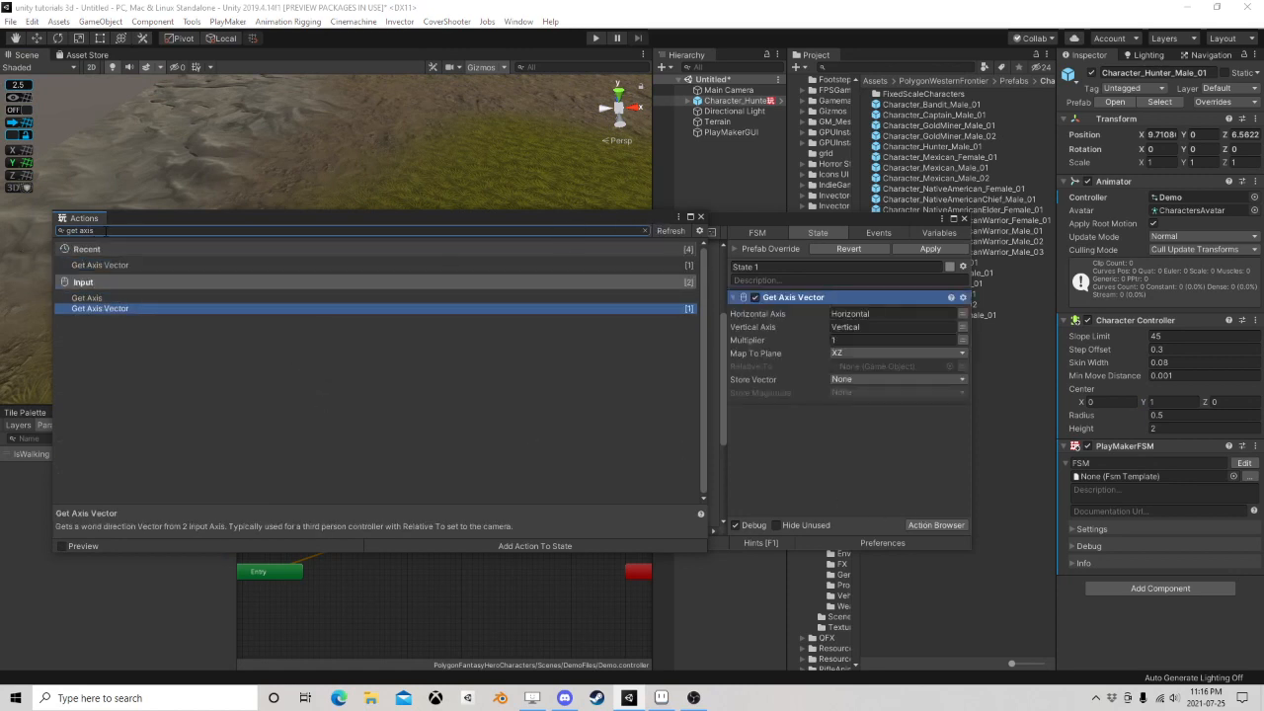
Add a Controller Simple Move action to State 1 and order it below Get Axis Vector
click(98, 230)
text(sim)
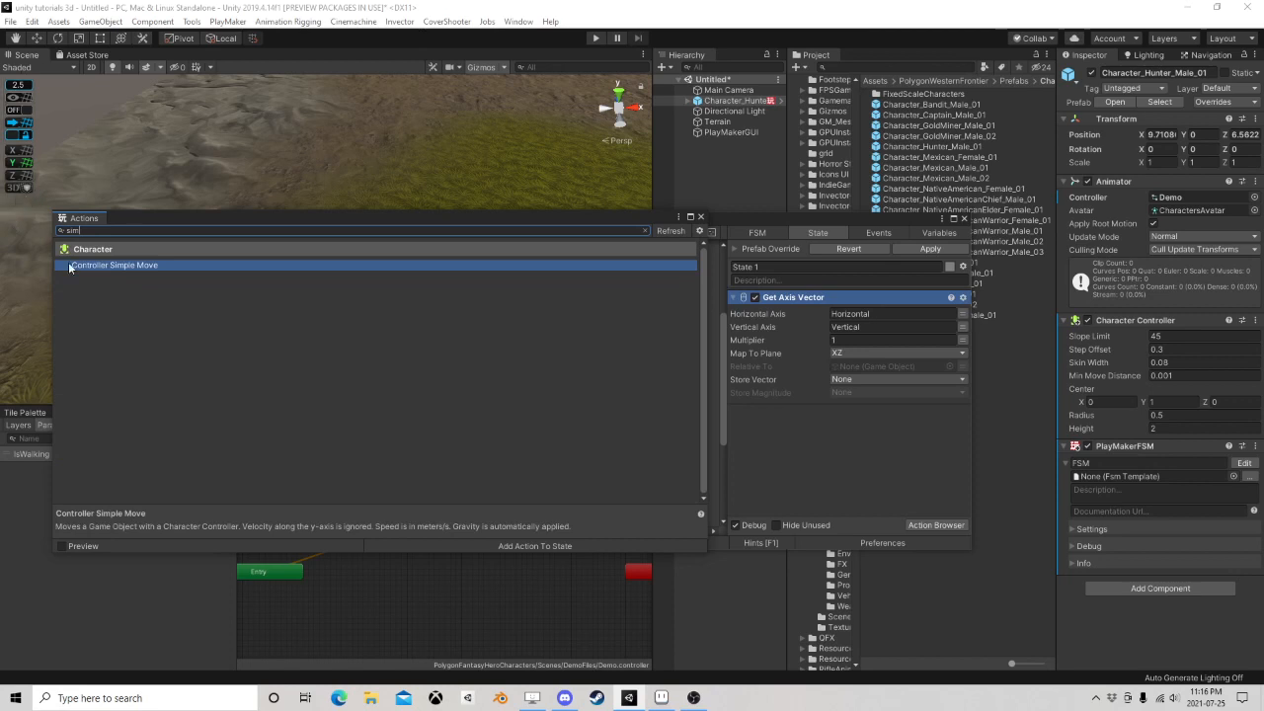
double_click(107, 266)
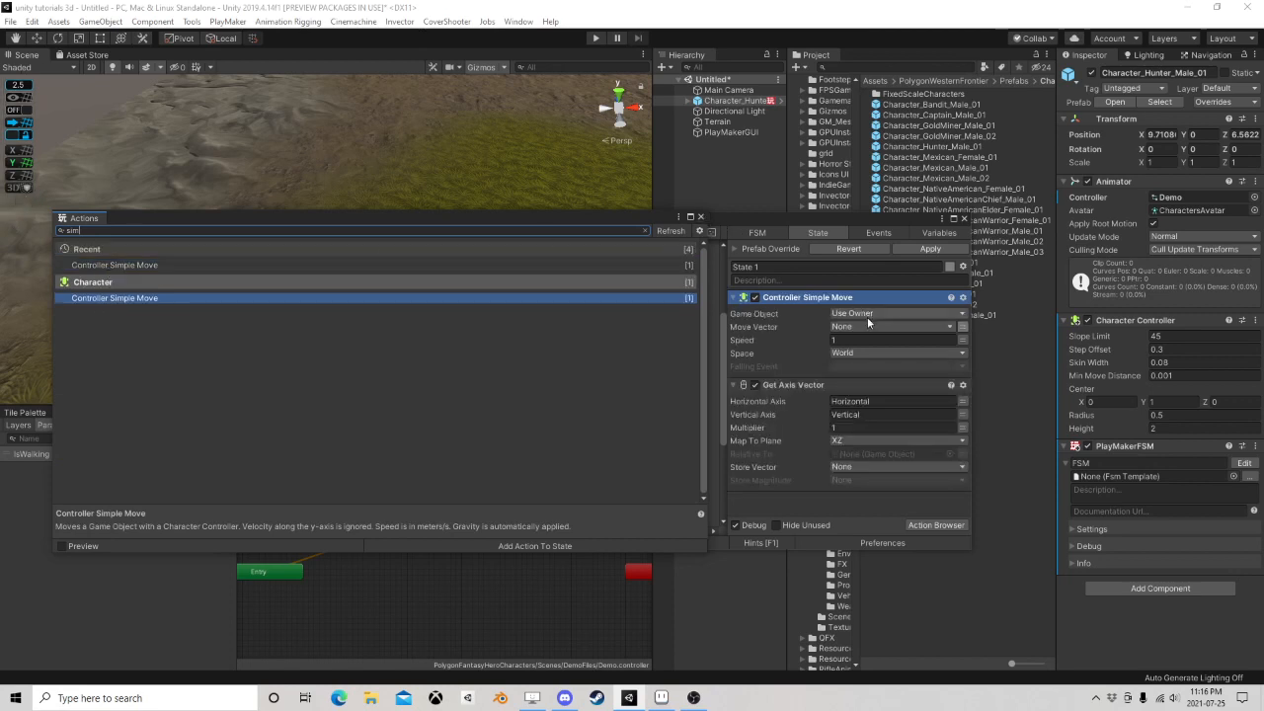
click(701, 216)
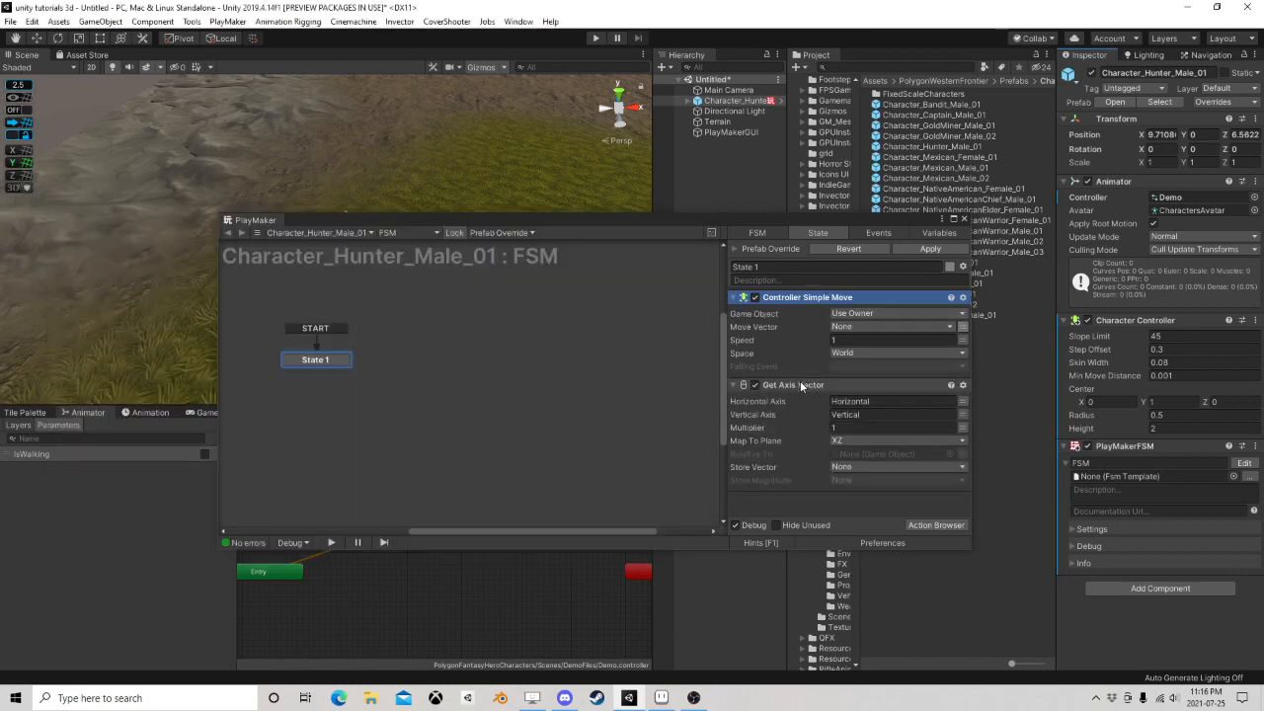
drag(802, 386, 819, 297)
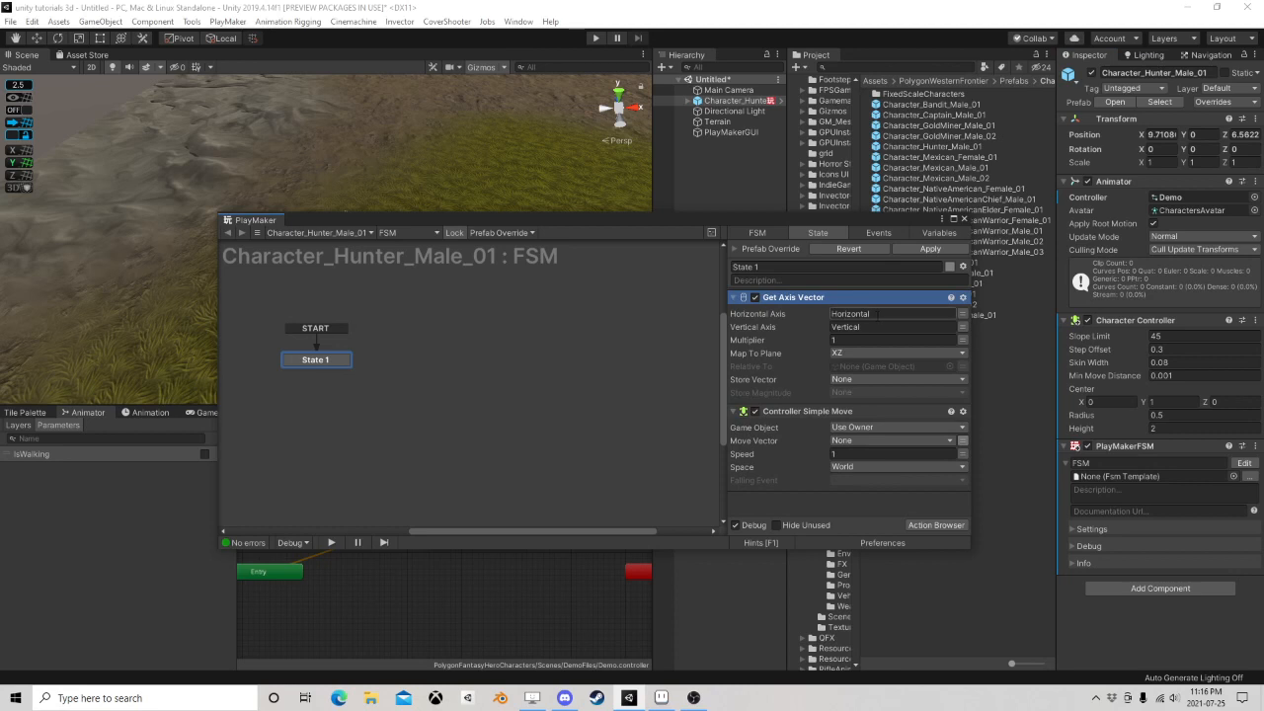
Store Get Axis Vector's vector in a new variable V and its magnitude in a new variable M
click(851, 379)
click(879, 425)
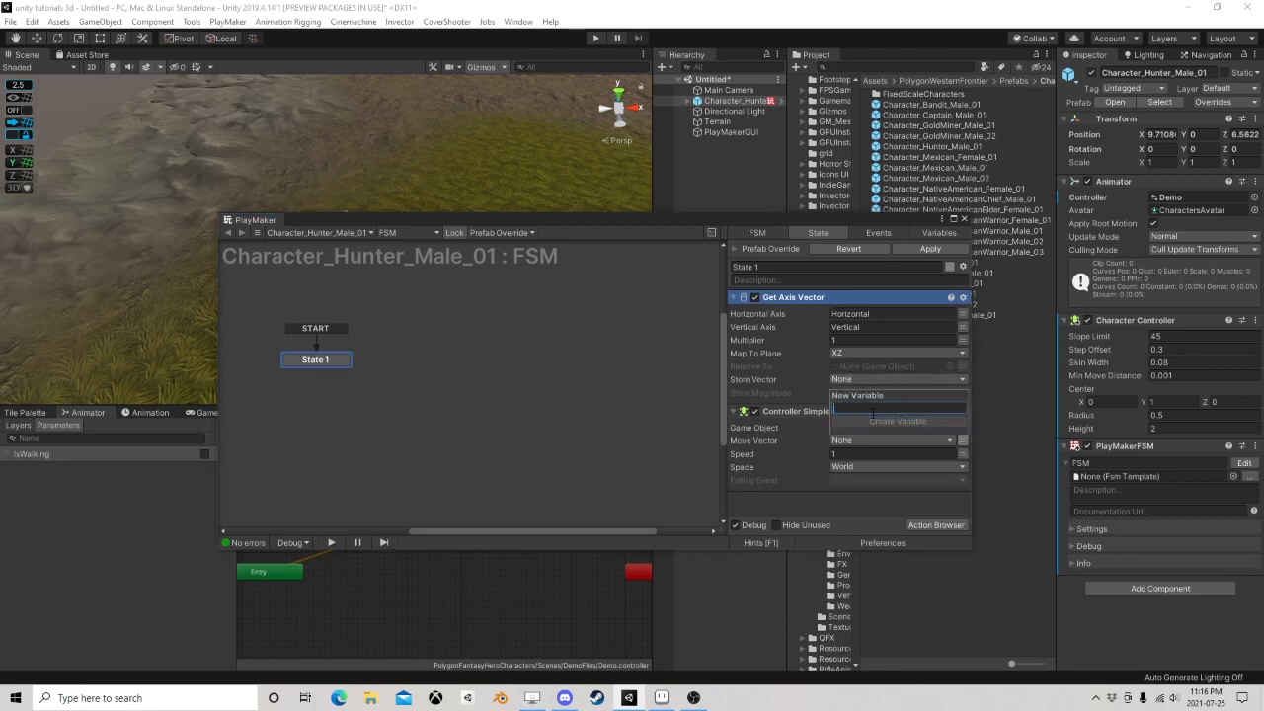
text(V)
click(898, 421)
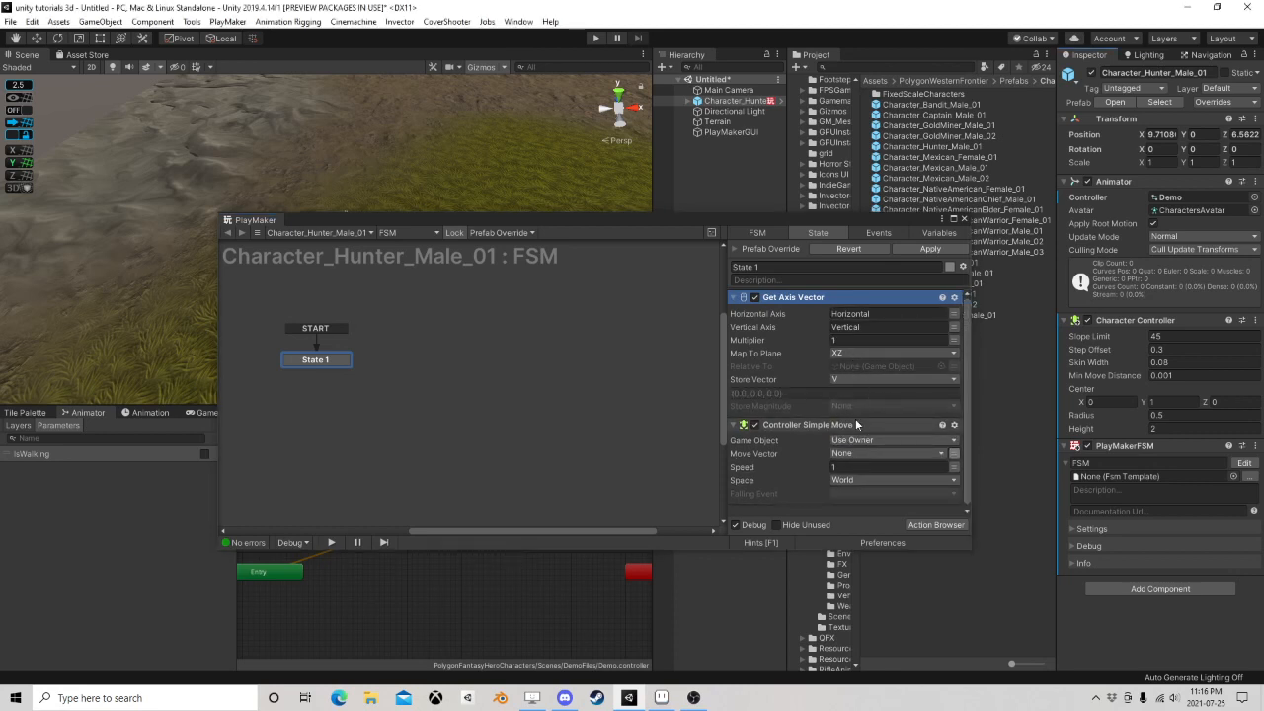
click(887, 453)
click(887, 440)
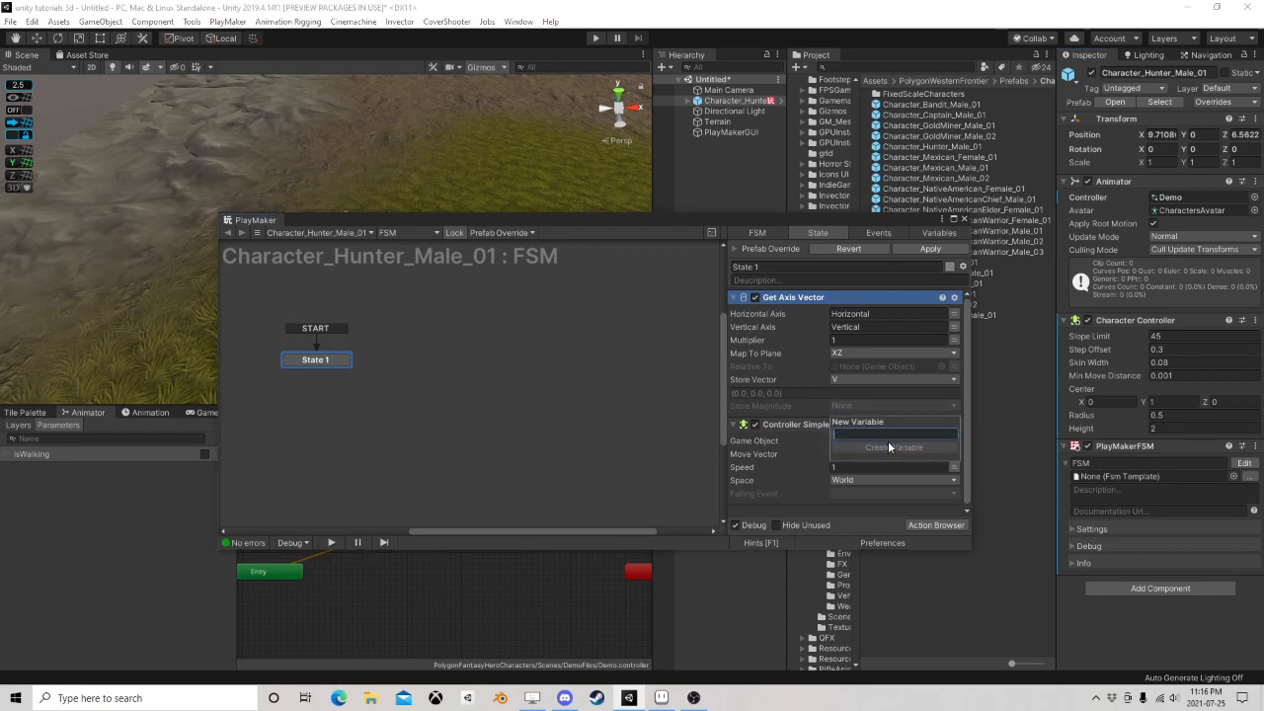
text(M)
click(893, 446)
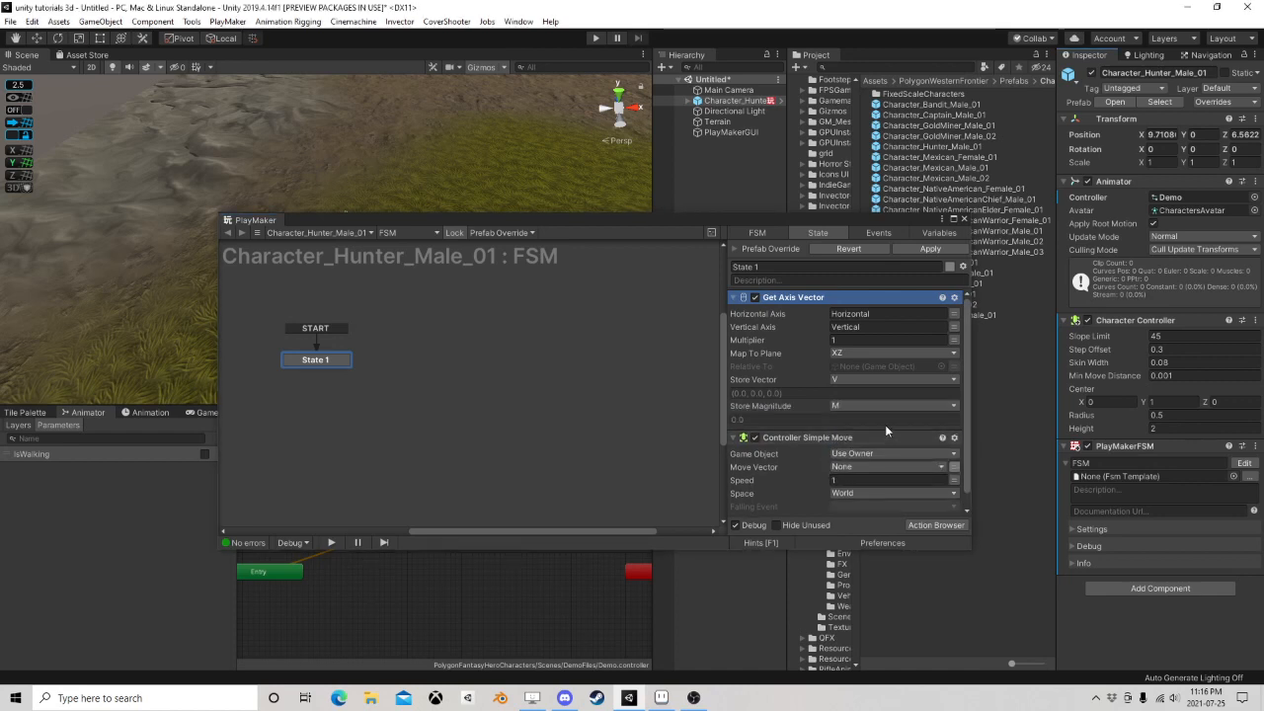
Set Controller Simple Move's speed to 3.5 and its move vector to the variable V
scroll(881, 428, down, 1)
click(836, 464)
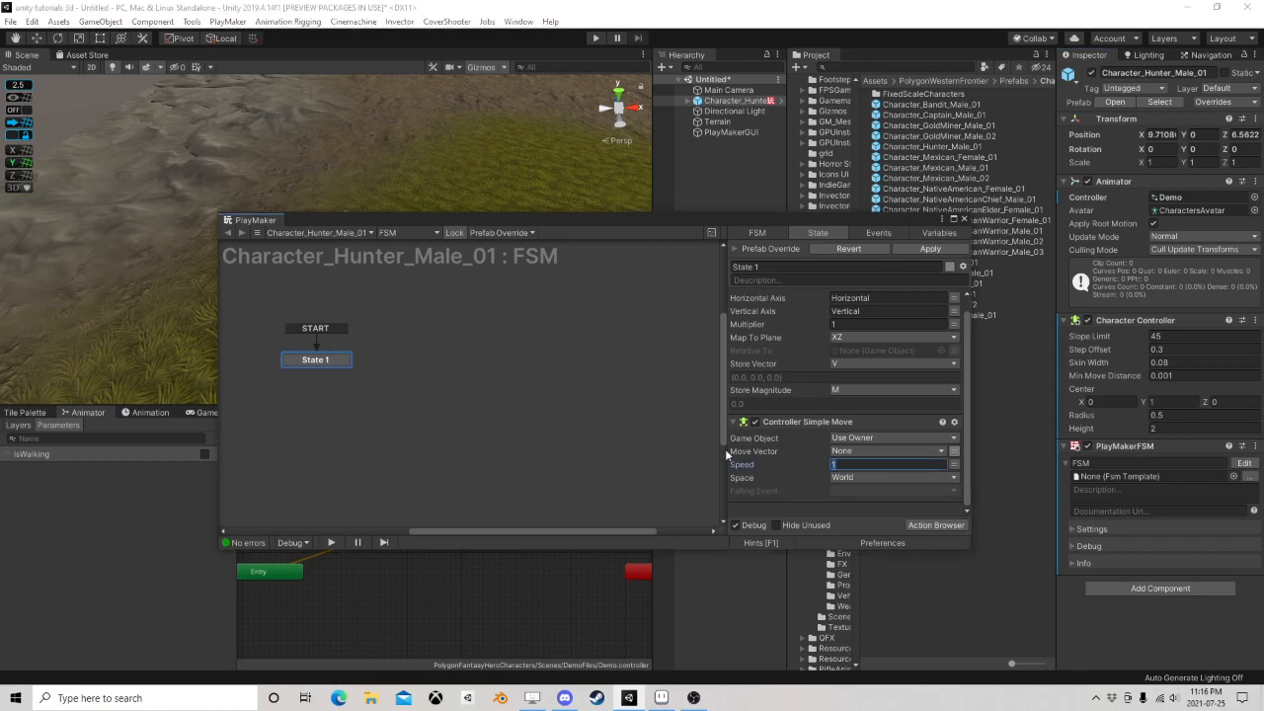
text(3.5)
click(869, 451)
click(849, 479)
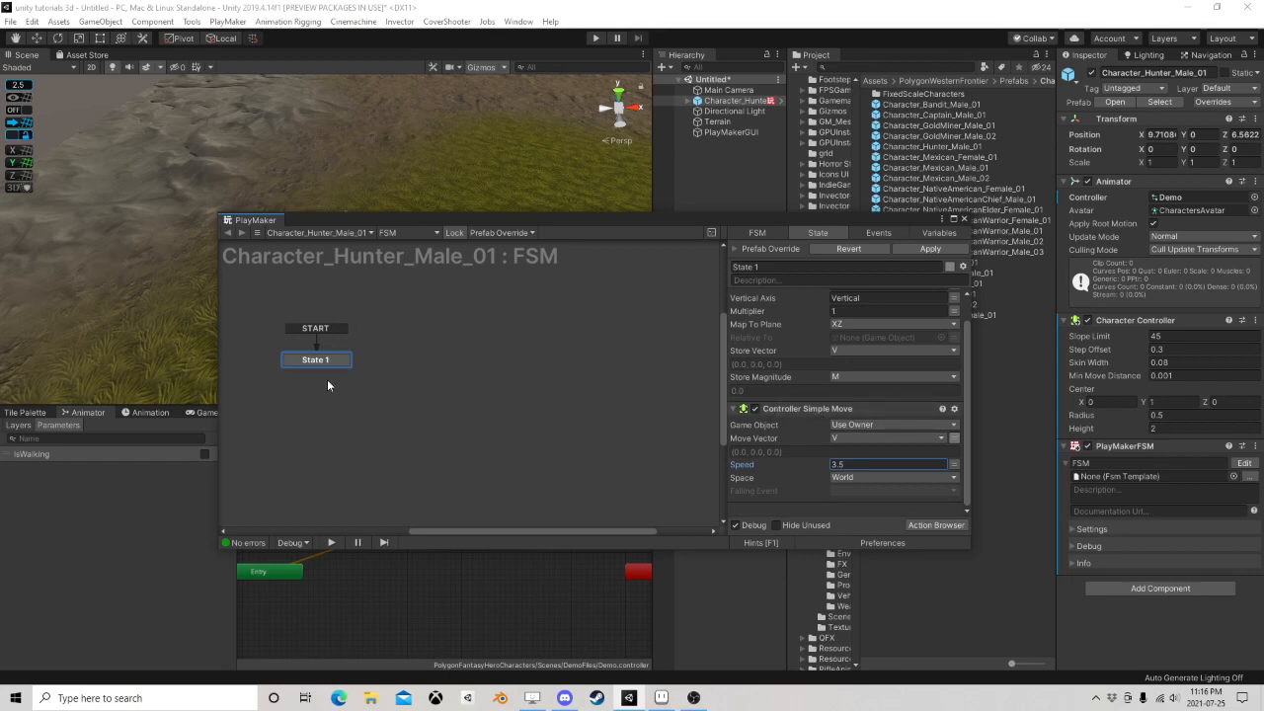
Add a Set Animator Float action to State 1, move it to the end of the action list, and close the FSM editor
middle_drag(327, 379, 460, 363)
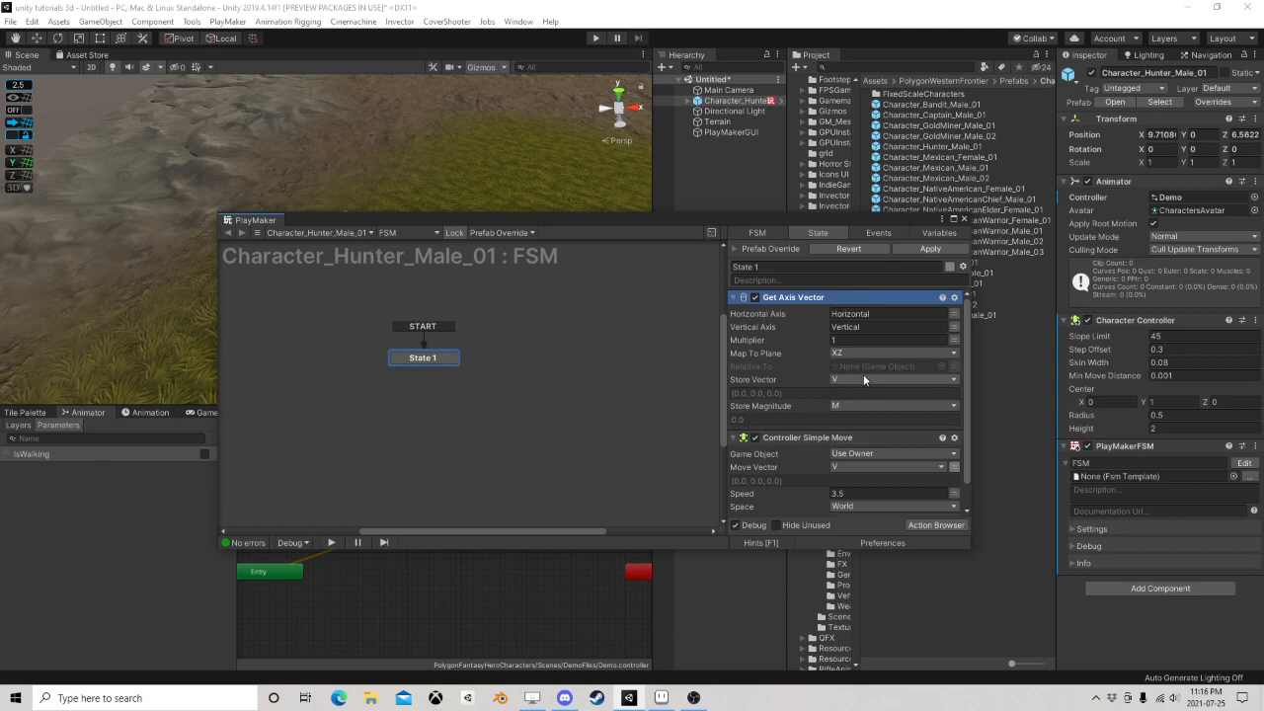
scroll(859, 453, down, 2)
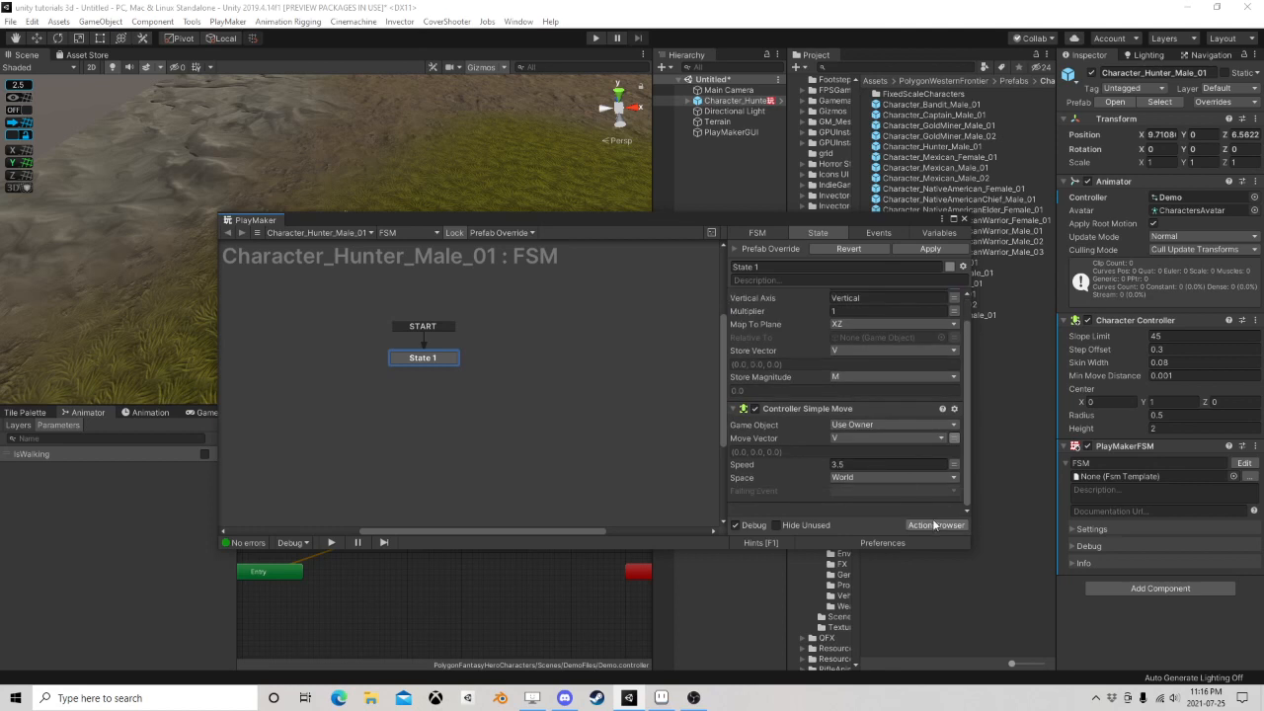
click(934, 524)
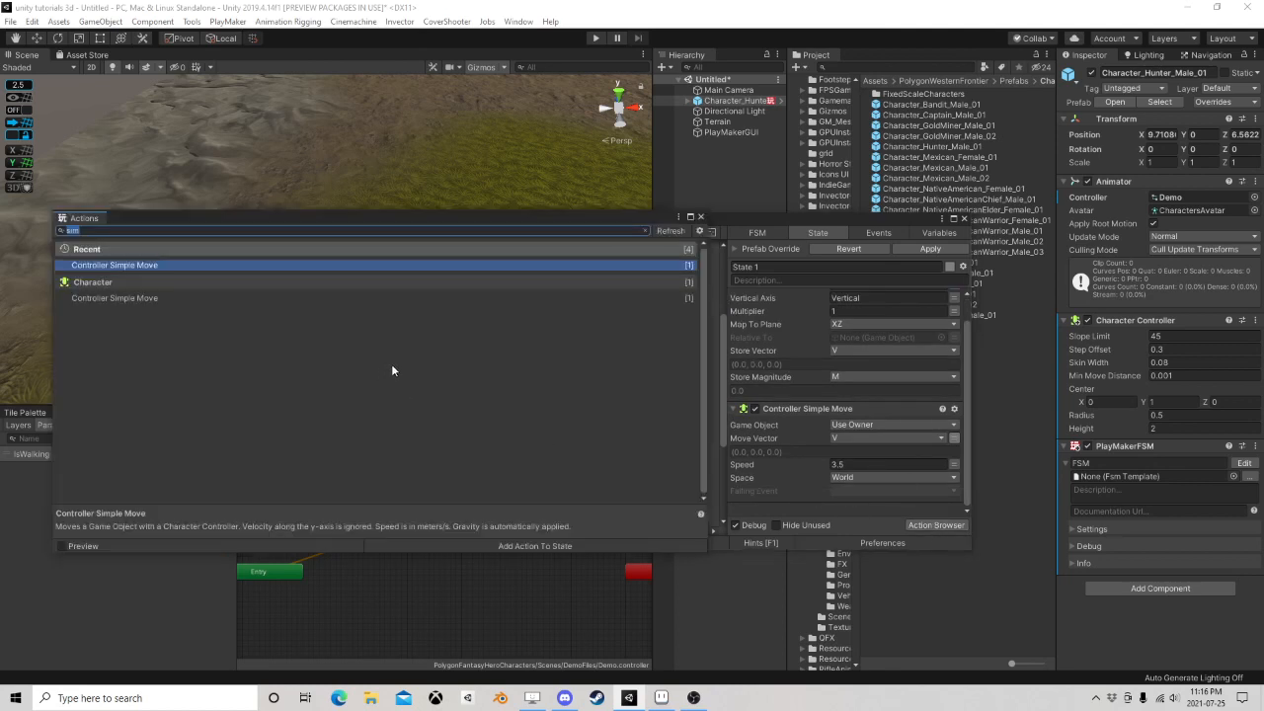
text(se)
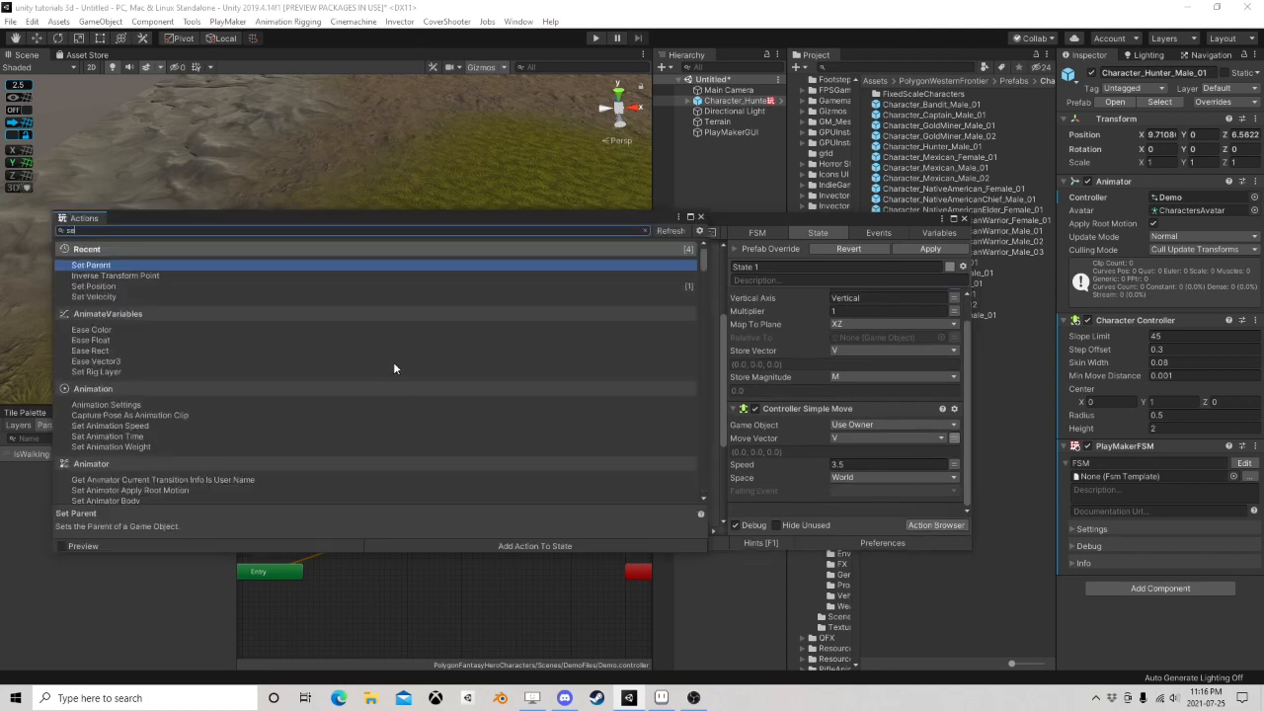
text(t anima)
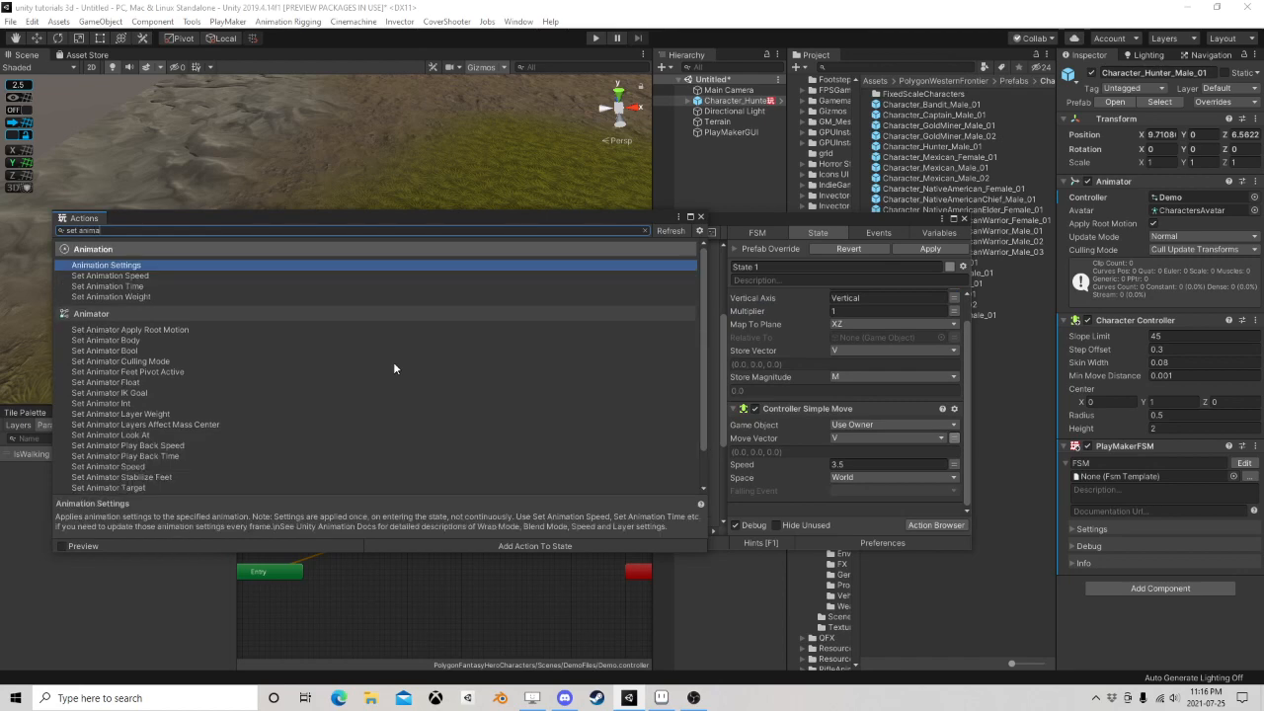
text(tor)
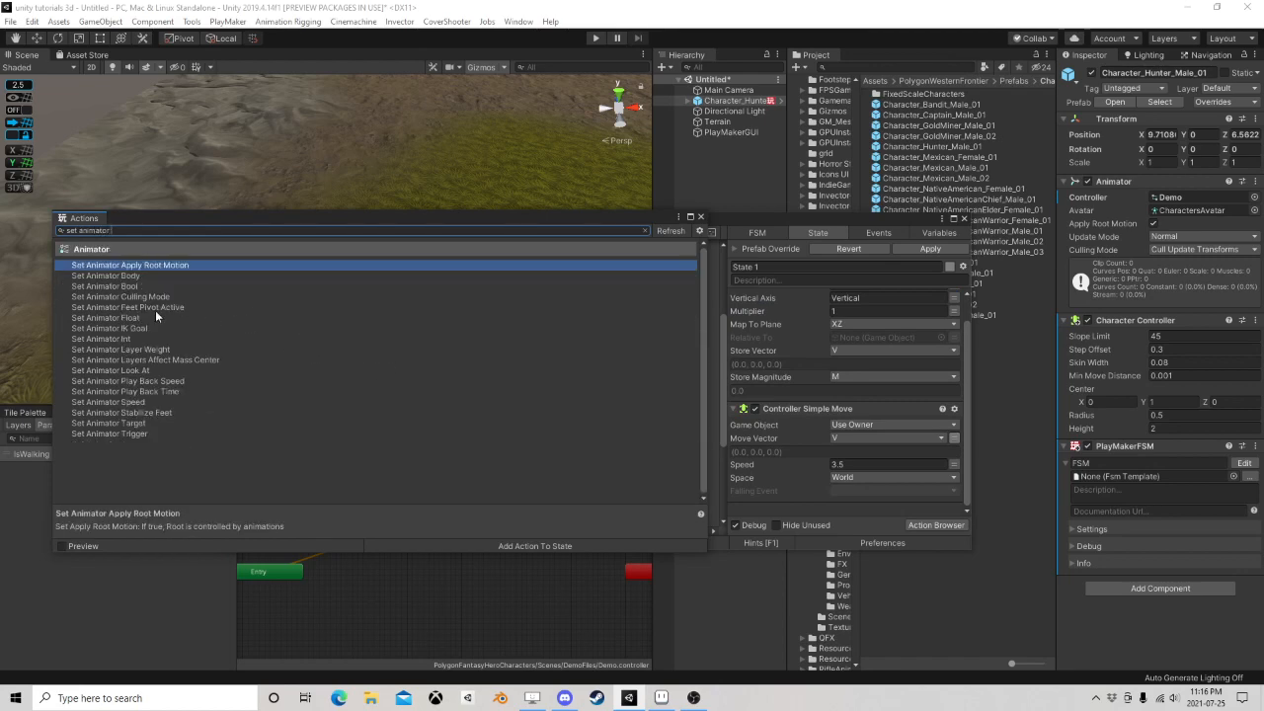
double_click(133, 318)
click(699, 218)
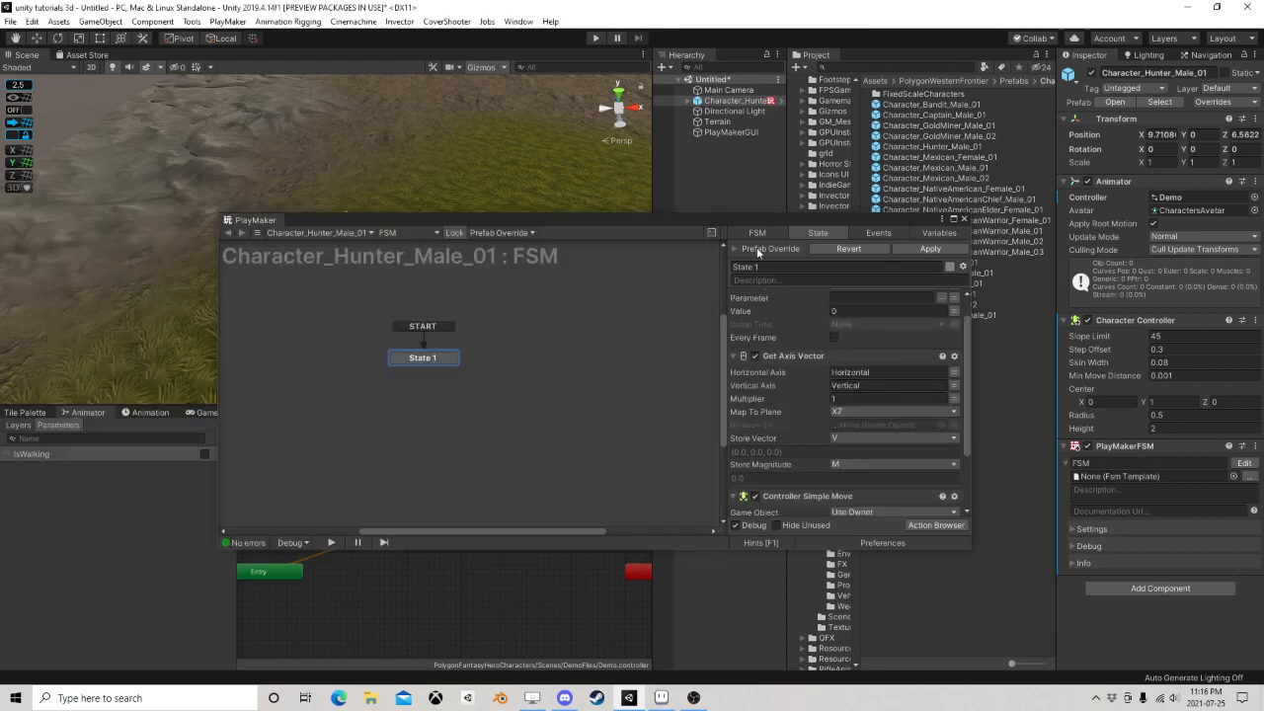
right_click(812, 298)
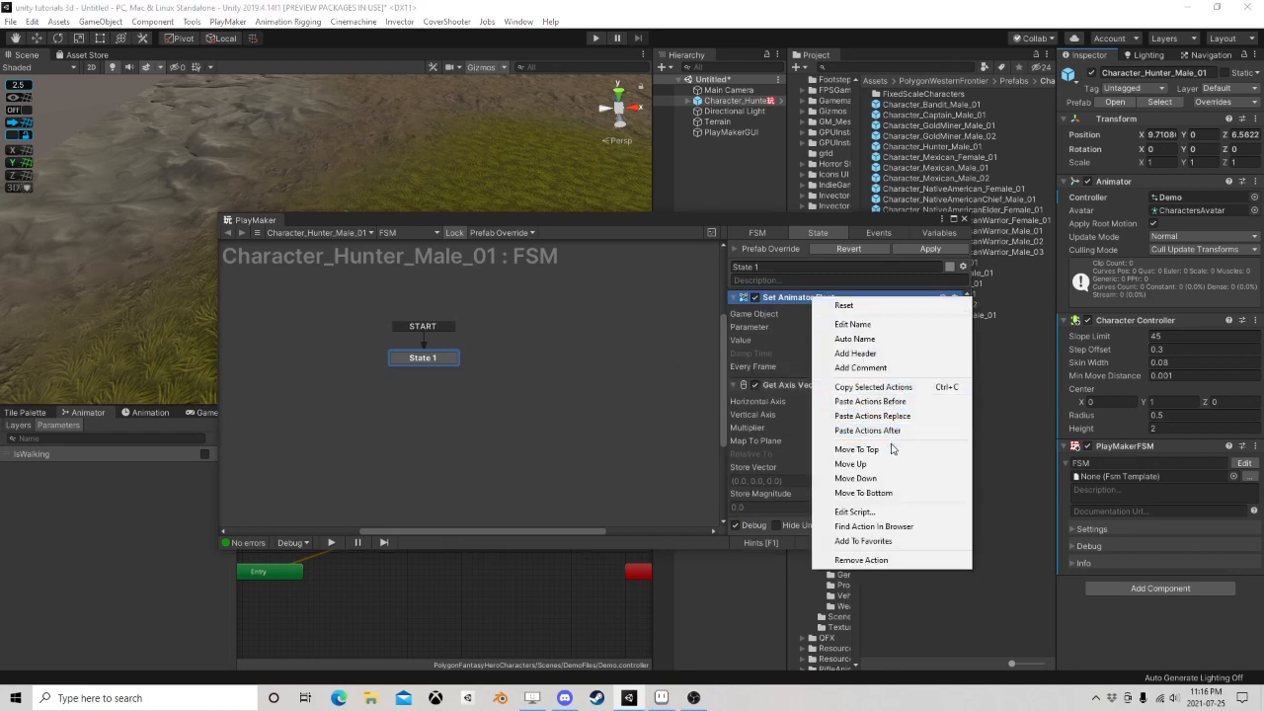
click(874, 493)
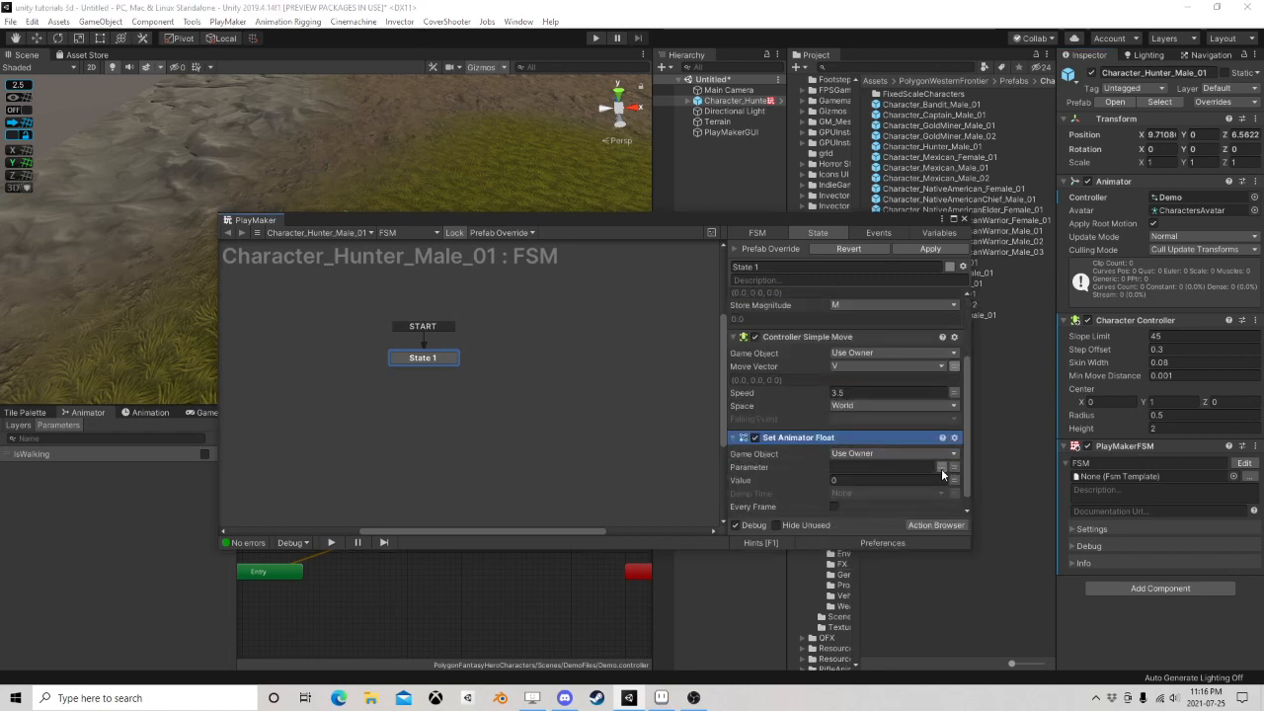
click(964, 219)
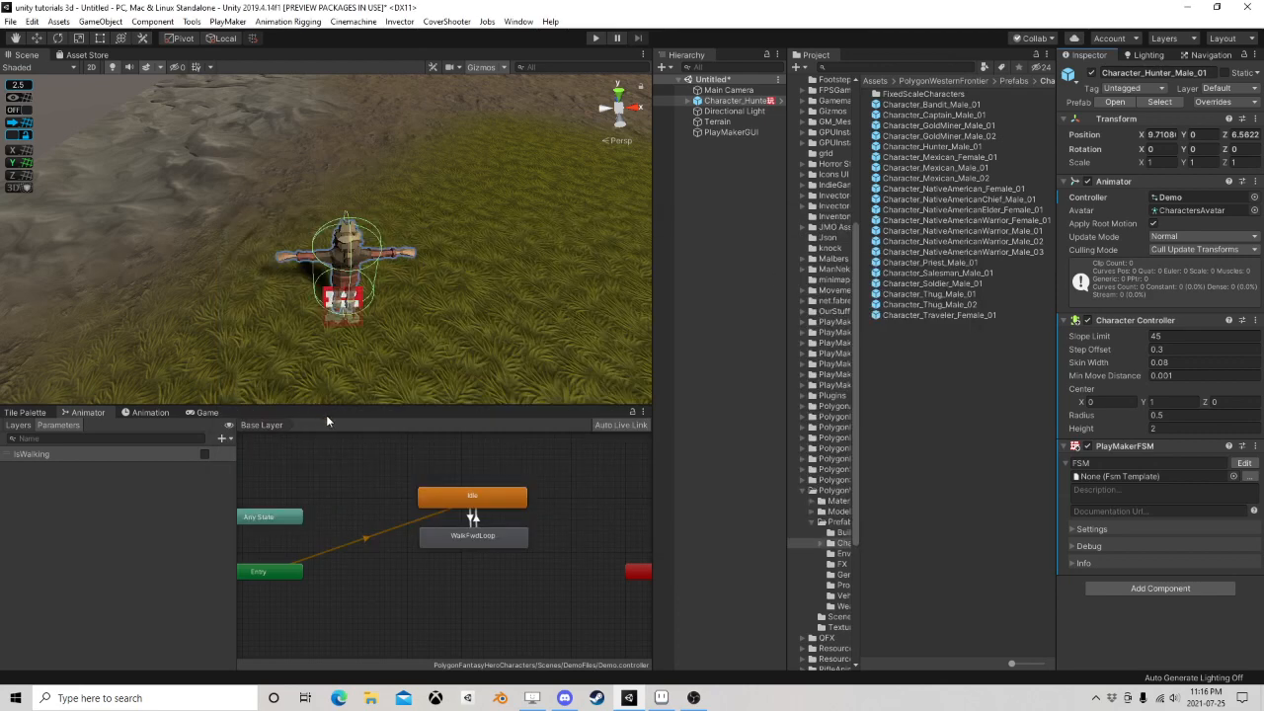
Add a float parameter named Speed to the Demo animator controller
click(221, 438)
click(259, 454)
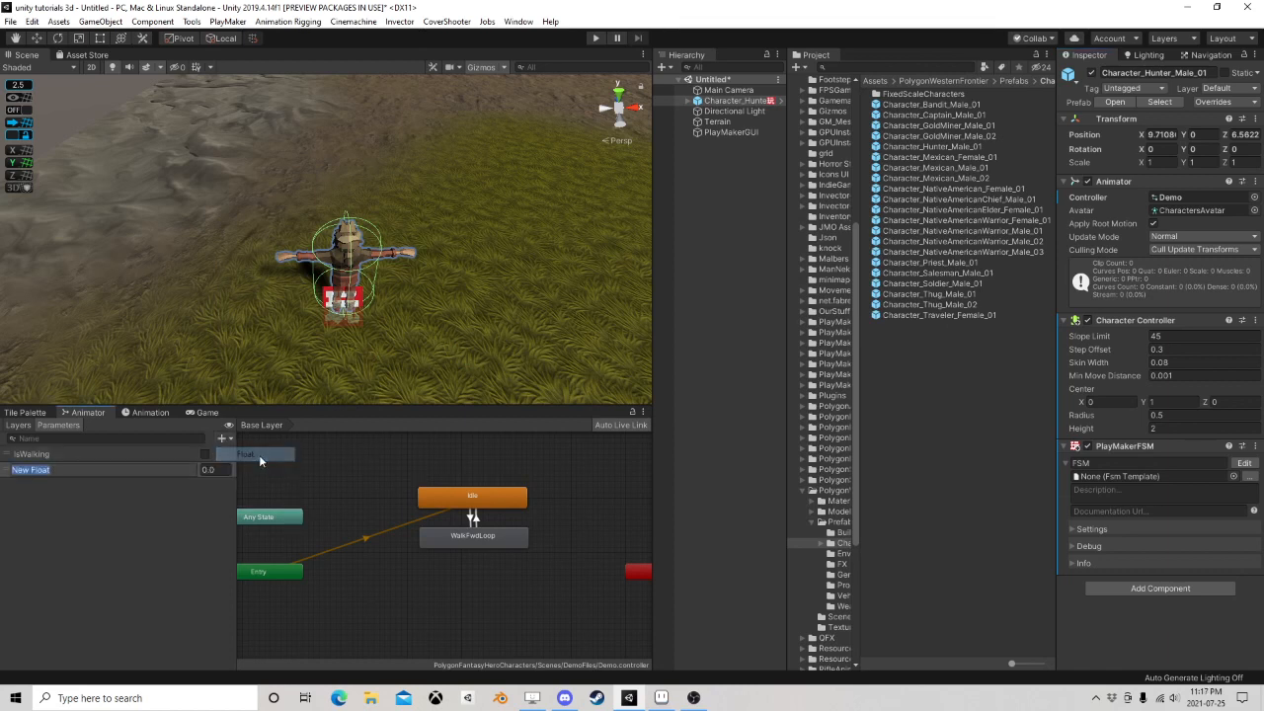
text(Speed)
key(Return)
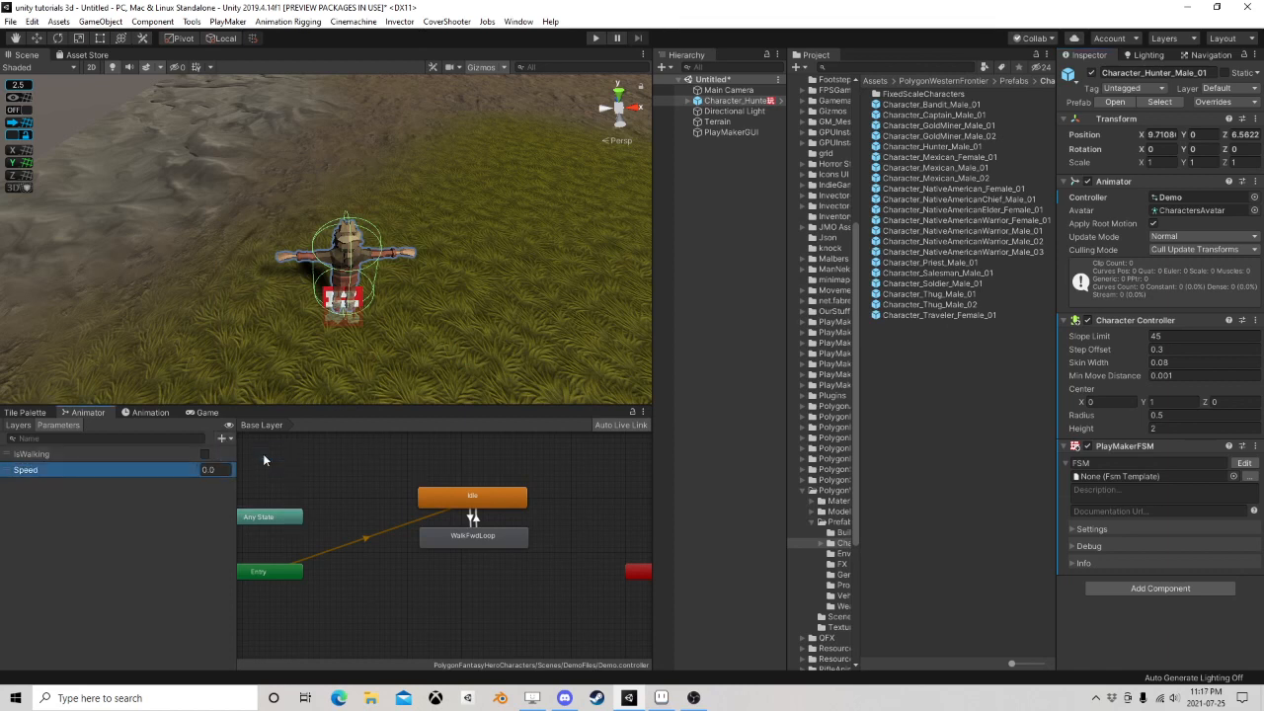
Change the condition on the Idle to WalkFwdLoop transition from IsWalking to Speed, using the Greater comparison
click(460, 500)
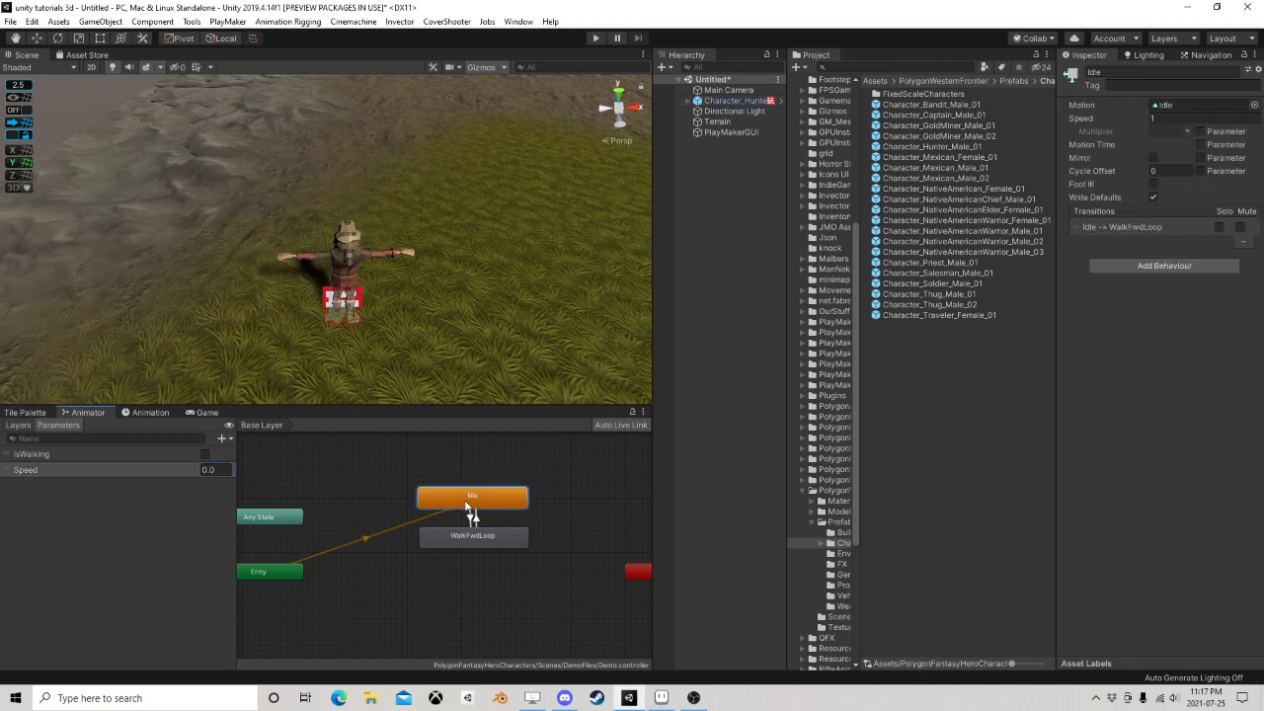
click(474, 517)
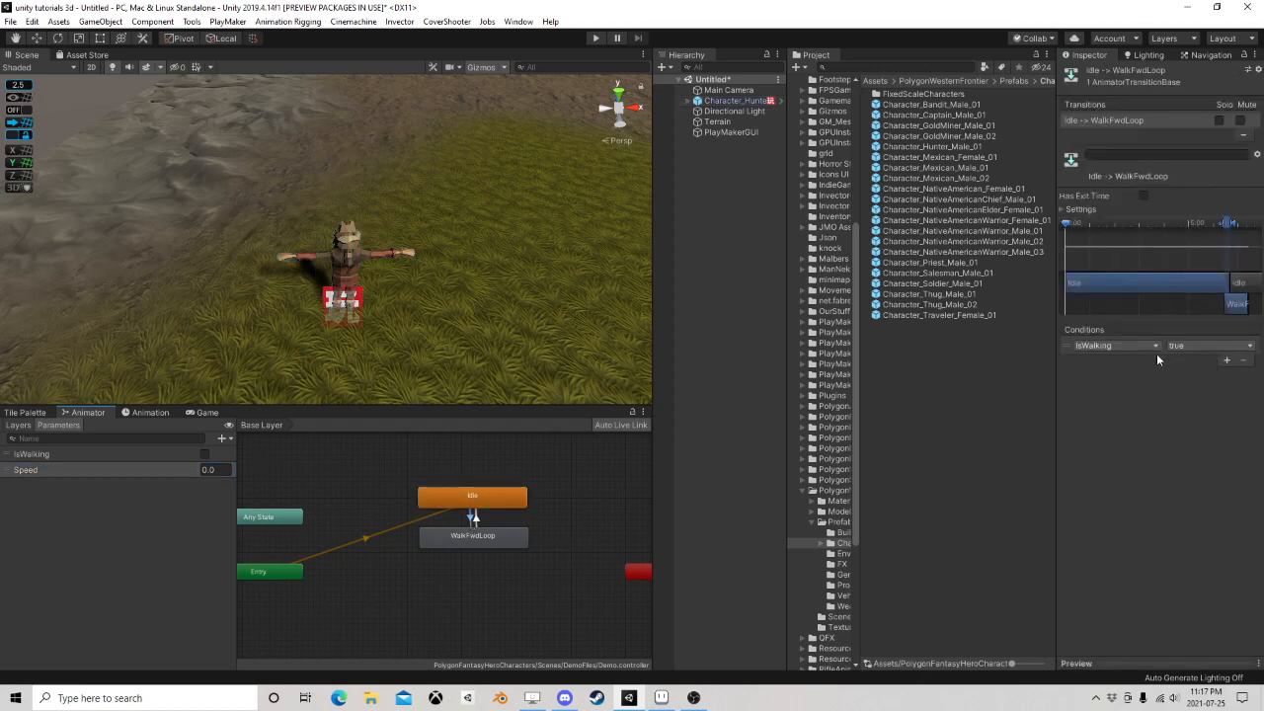
click(1130, 345)
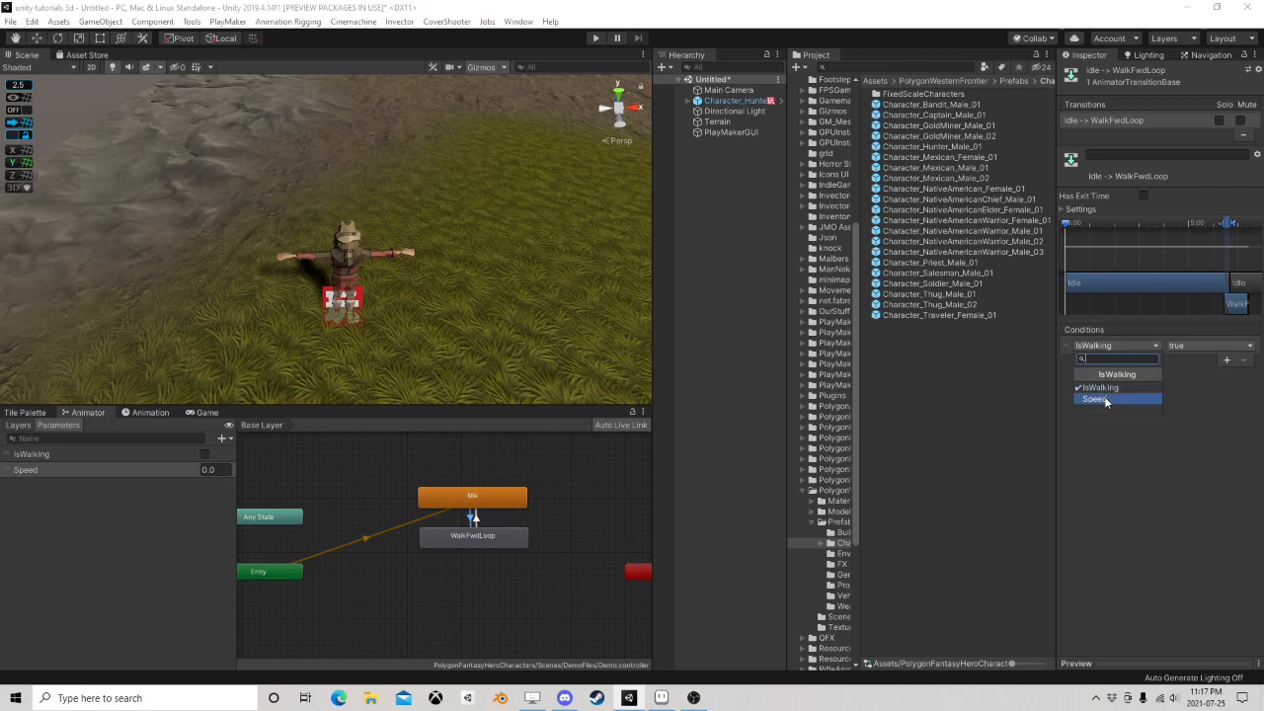
click(1104, 396)
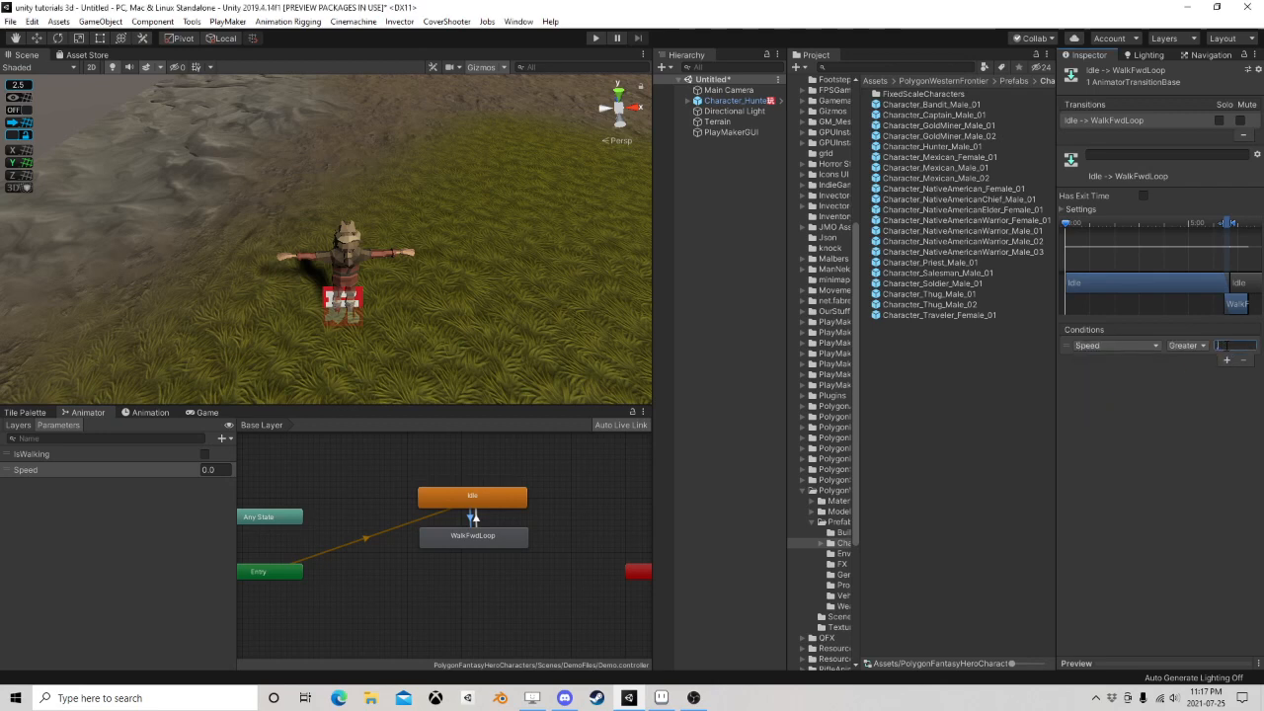
Change the condition on the WalkFwdLoop to Idle transition to Speed Less than 0.25
click(478, 522)
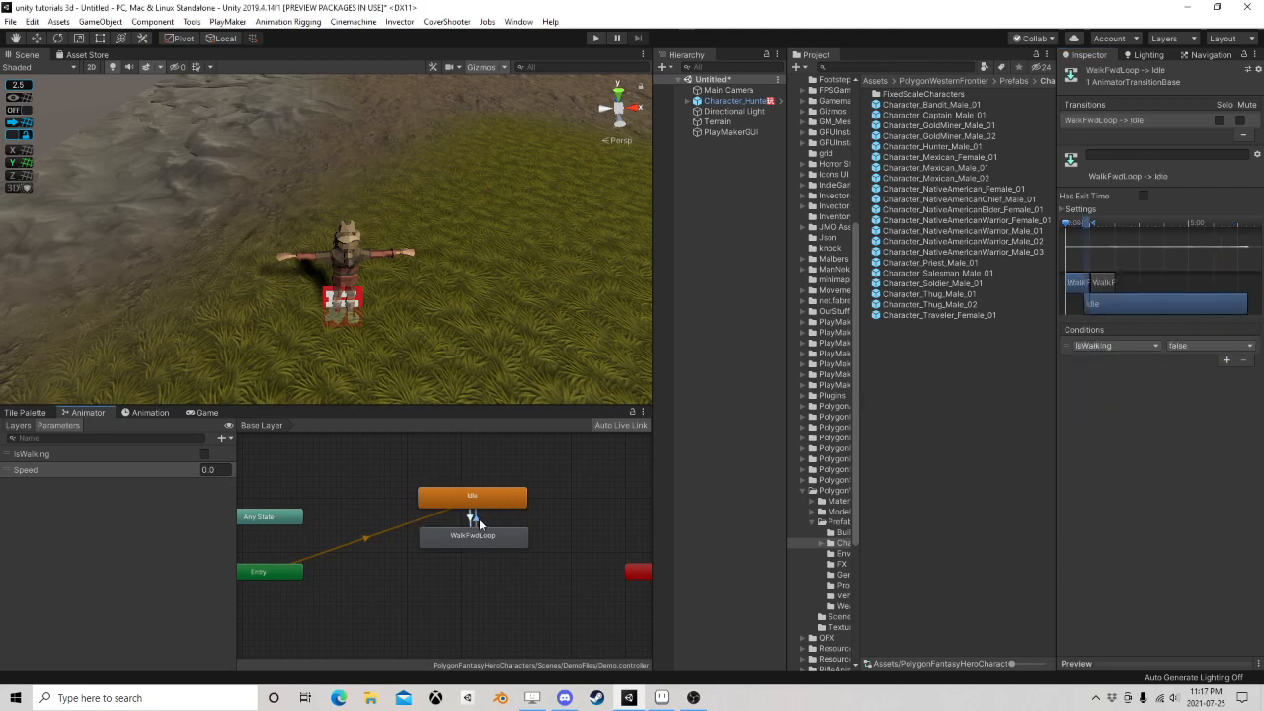
click(1146, 348)
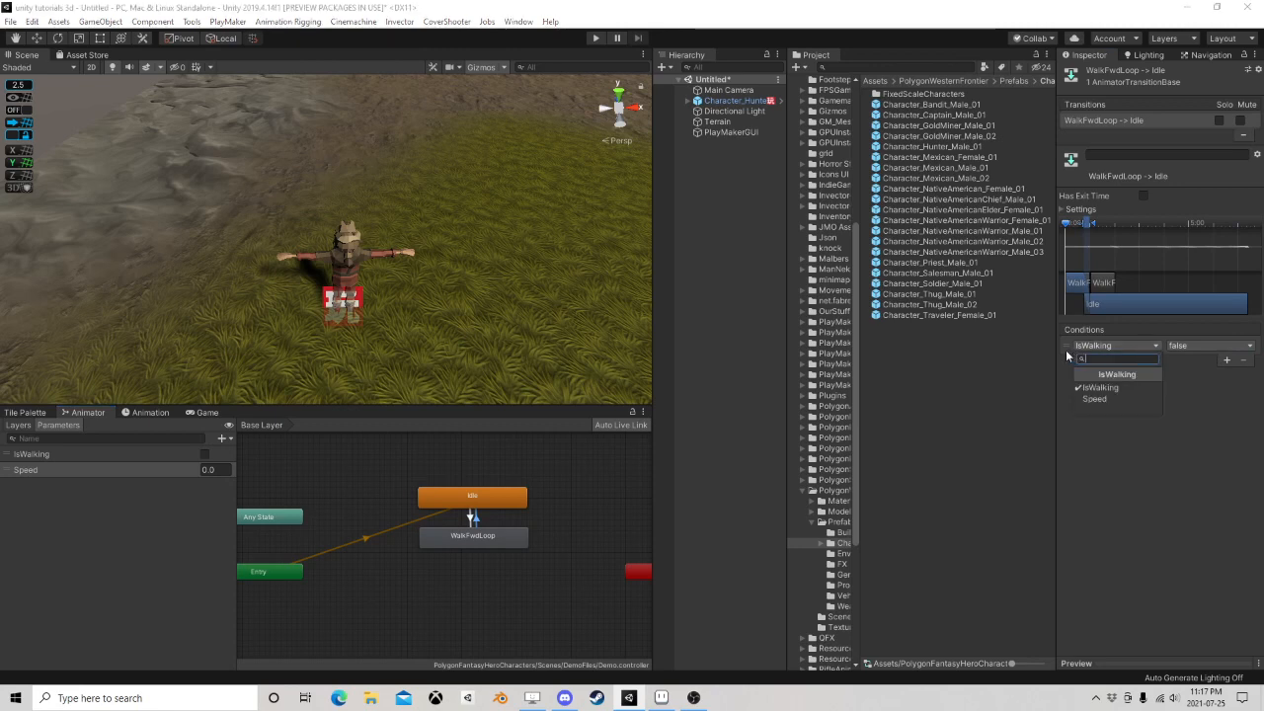
click(1094, 399)
click(1185, 344)
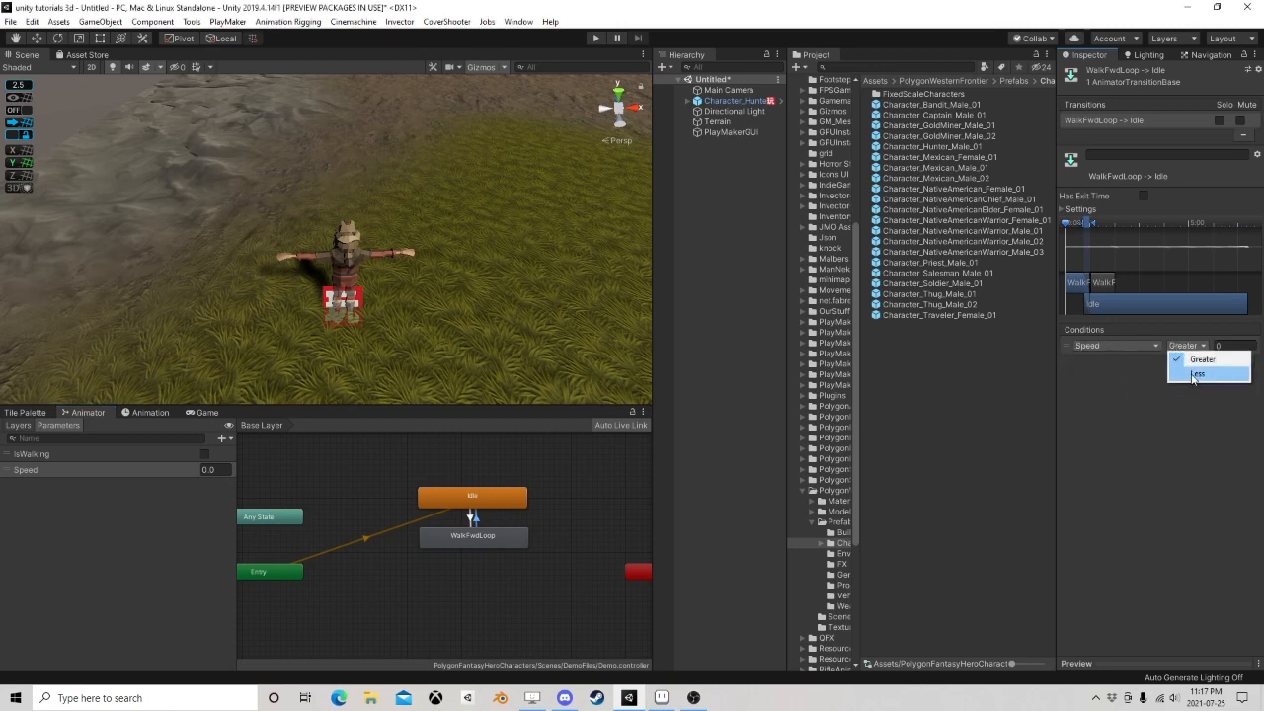
click(1191, 375)
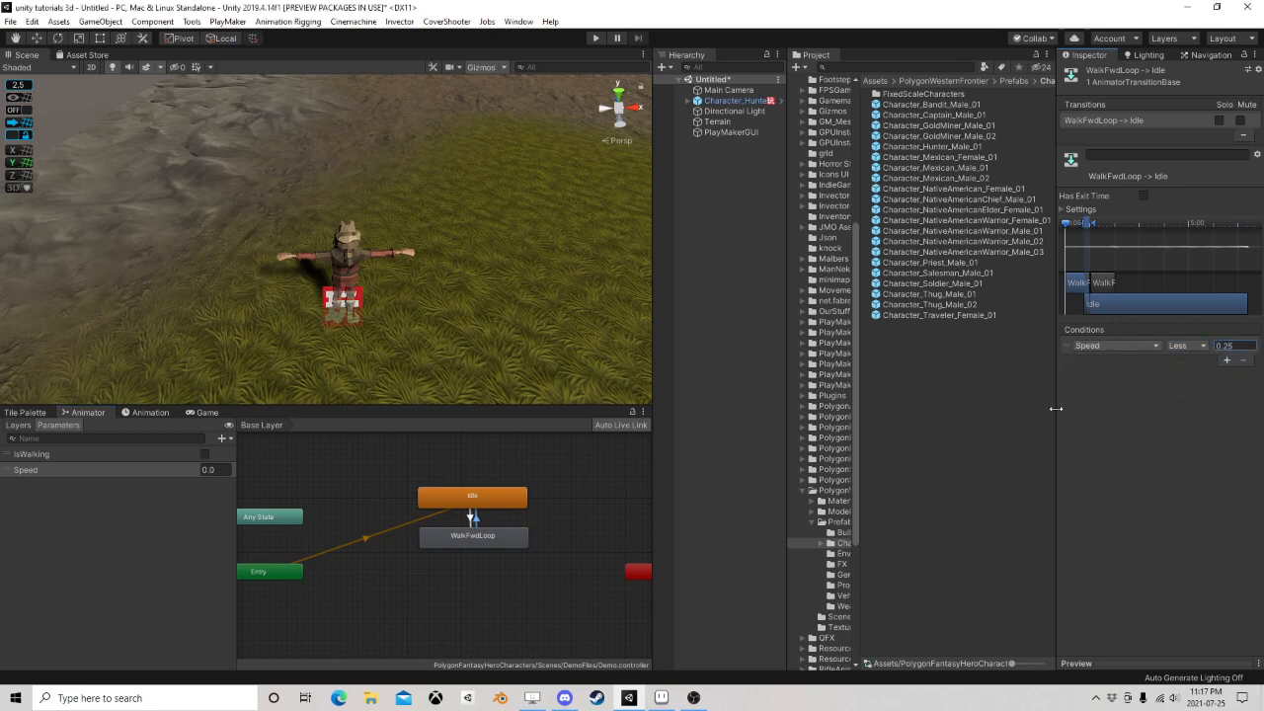
In the hunter's FSM, make Set Animator Float write the variable M to the Speed parameter every frame, and close the editor
click(736, 102)
click(1245, 463)
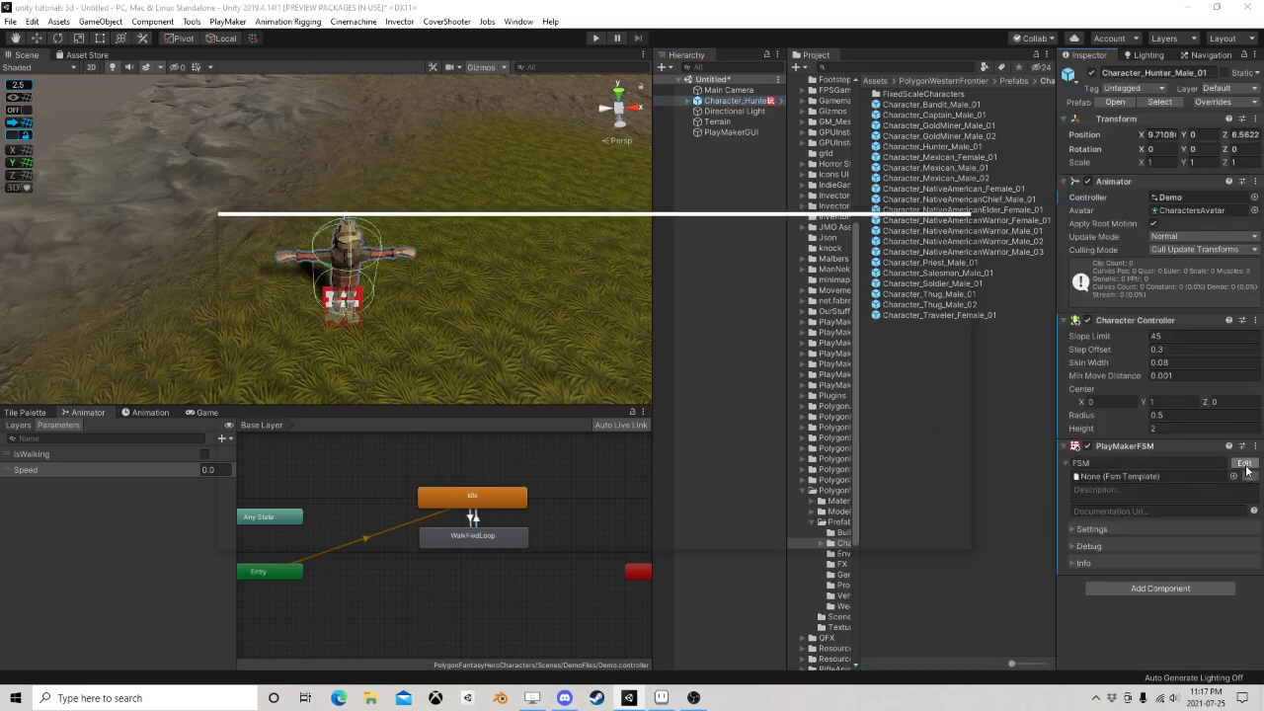
scroll(879, 490, down, 1)
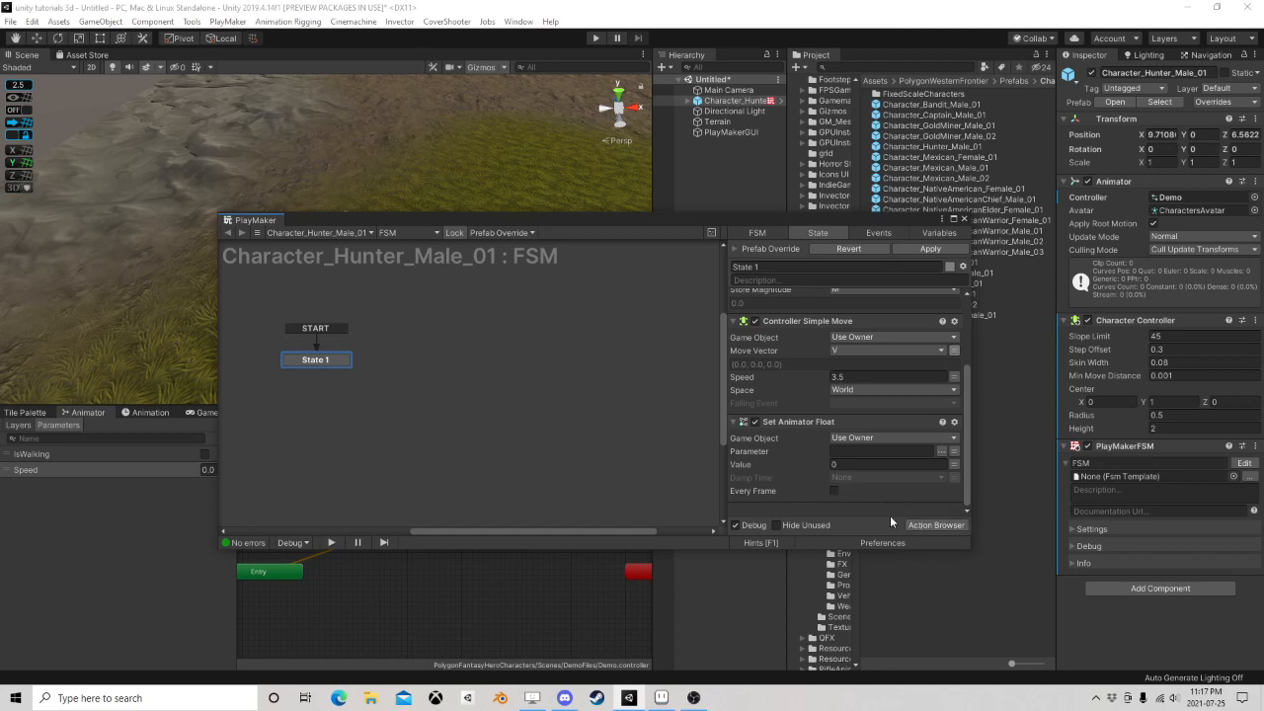
click(836, 491)
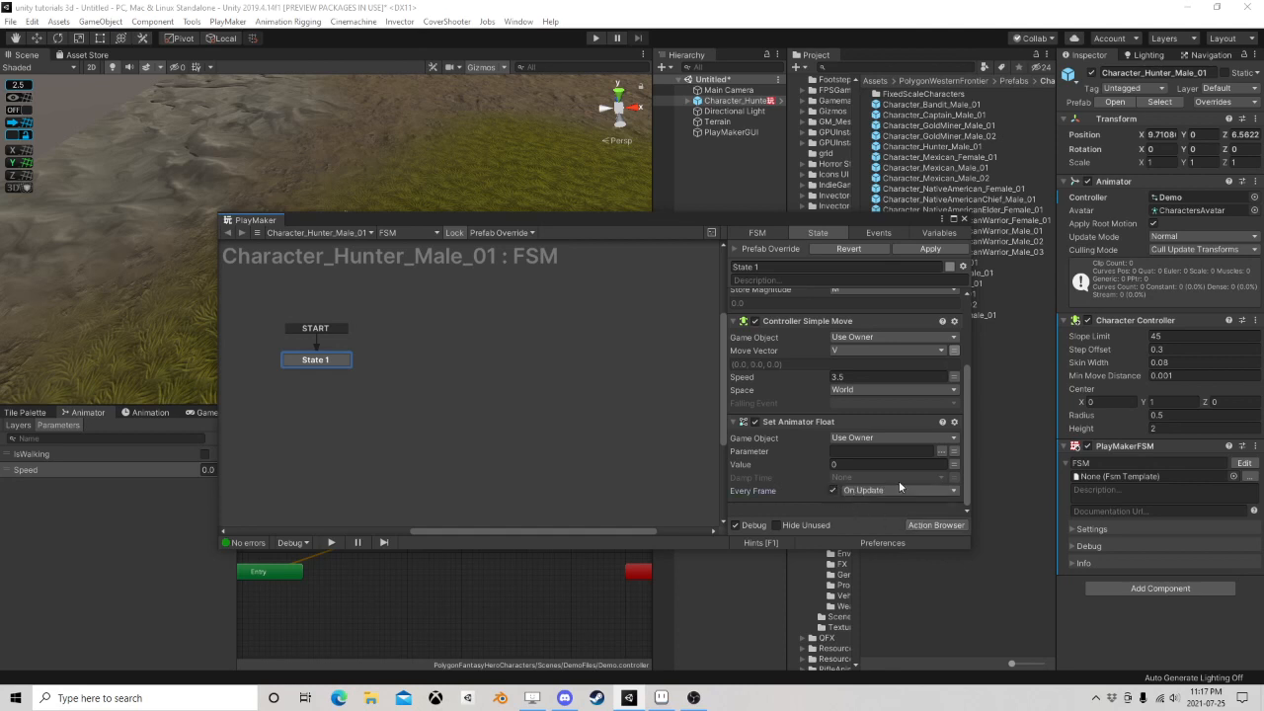
click(951, 460)
click(928, 465)
click(882, 493)
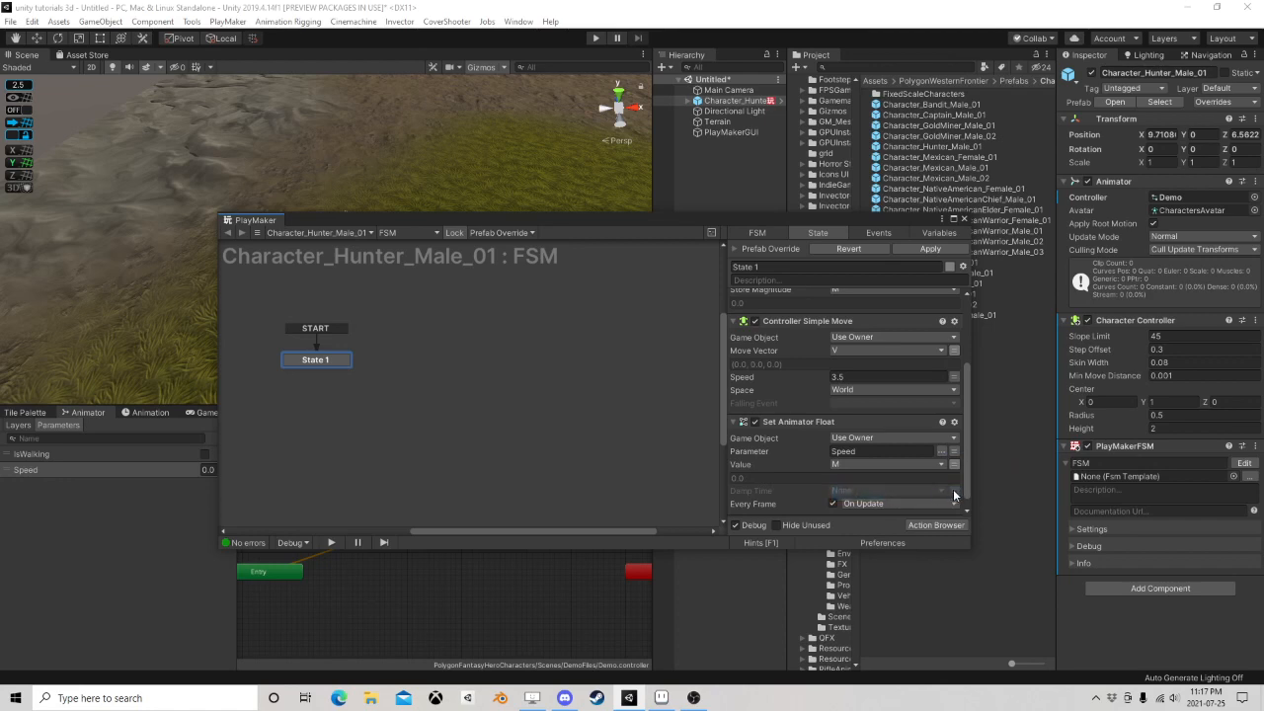
click(964, 219)
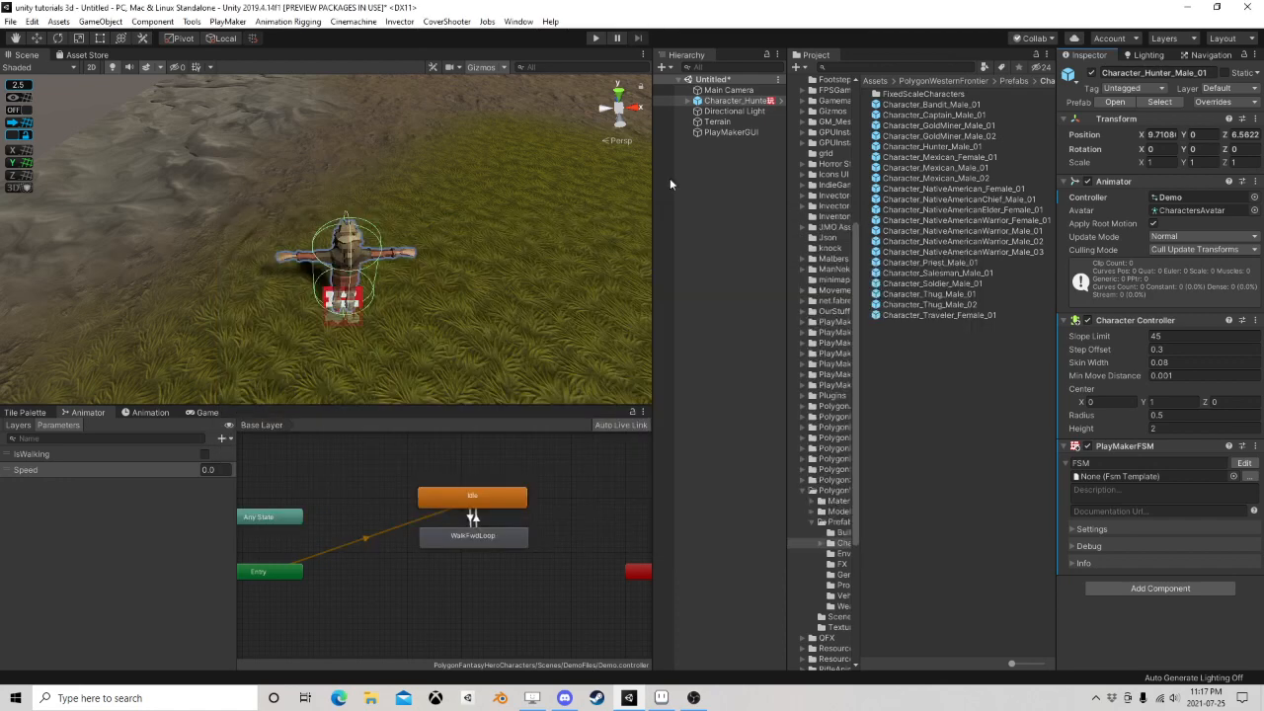
Align the Main Camera with a scene view from behind and above the hunter, and make it a child of the character
click(720, 90)
right_drag(342, 328, 341, 255)
scroll(346, 287, down, 3)
middle_drag(358, 304, 333, 268)
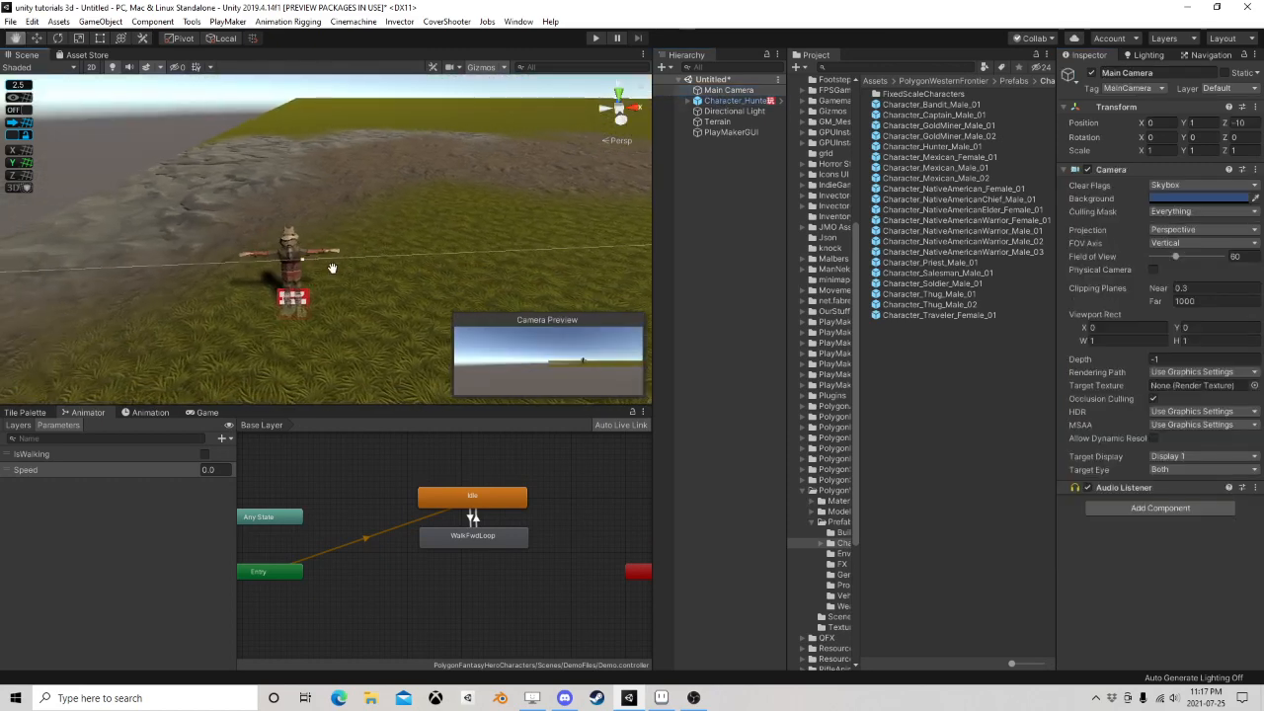
right_drag(367, 243, 343, 260)
middle_drag(342, 260, 362, 273)
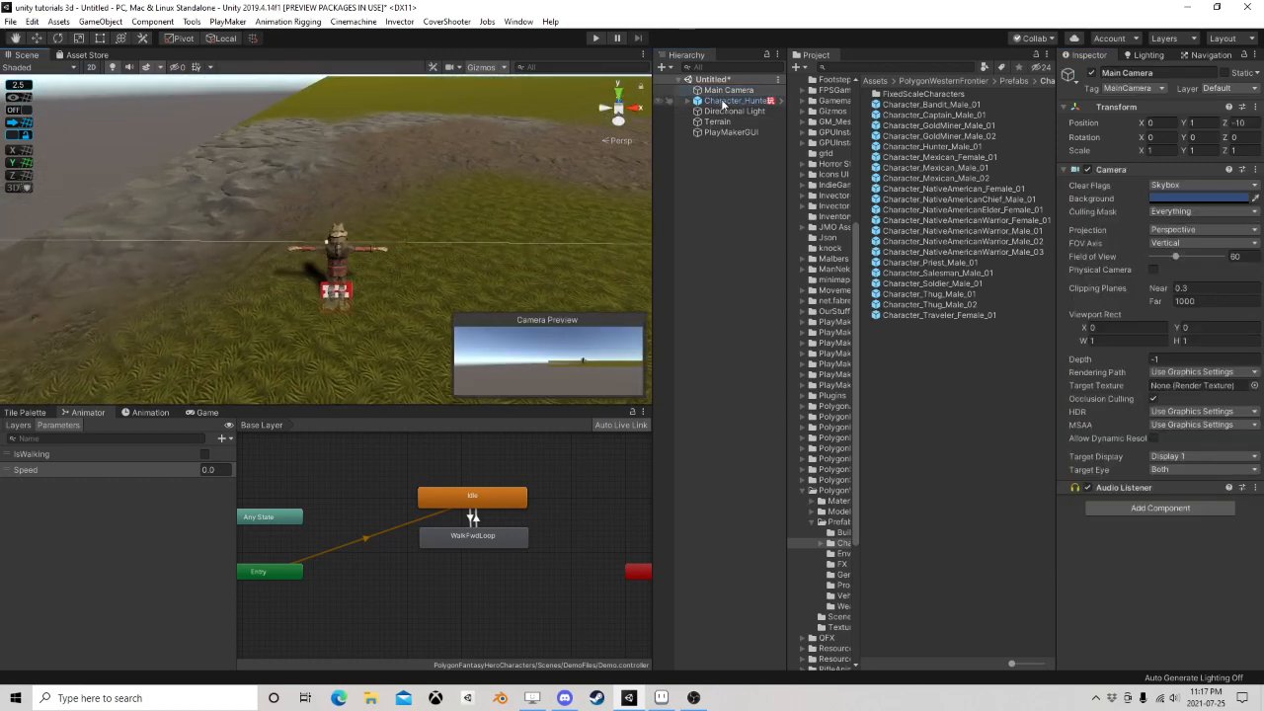
click(89, 22)
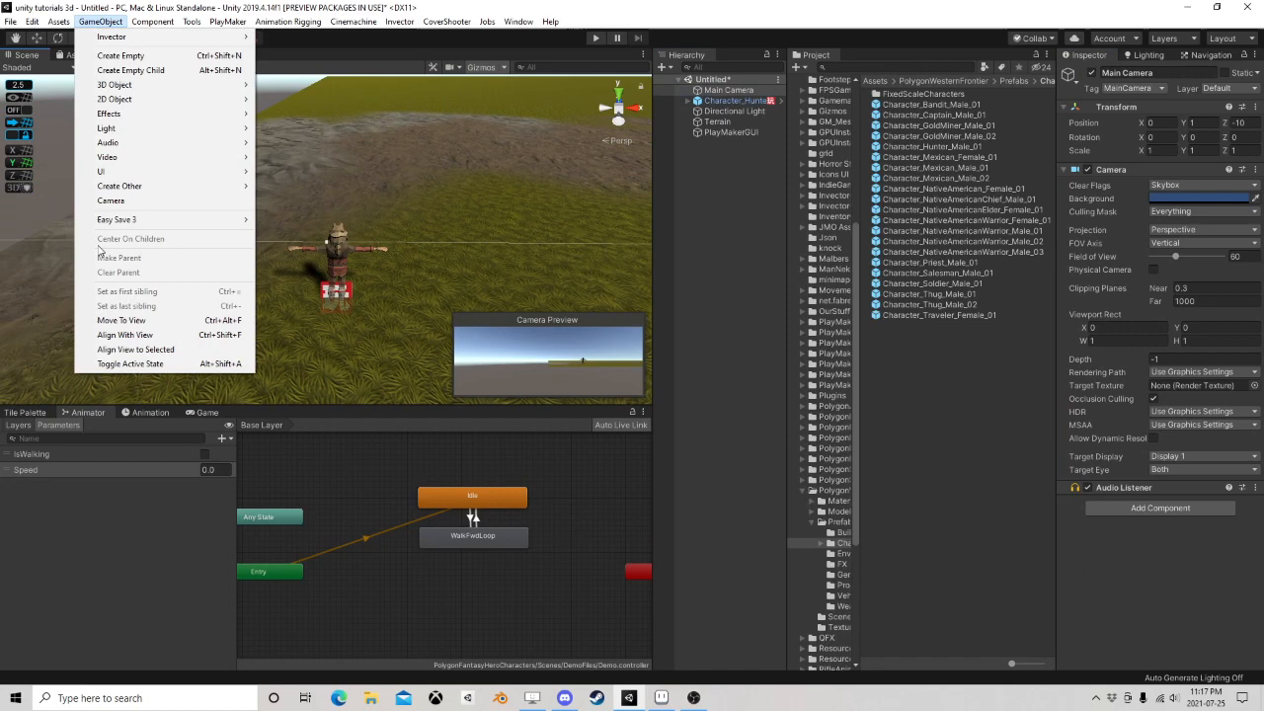
click(119, 334)
drag(724, 91, 726, 101)
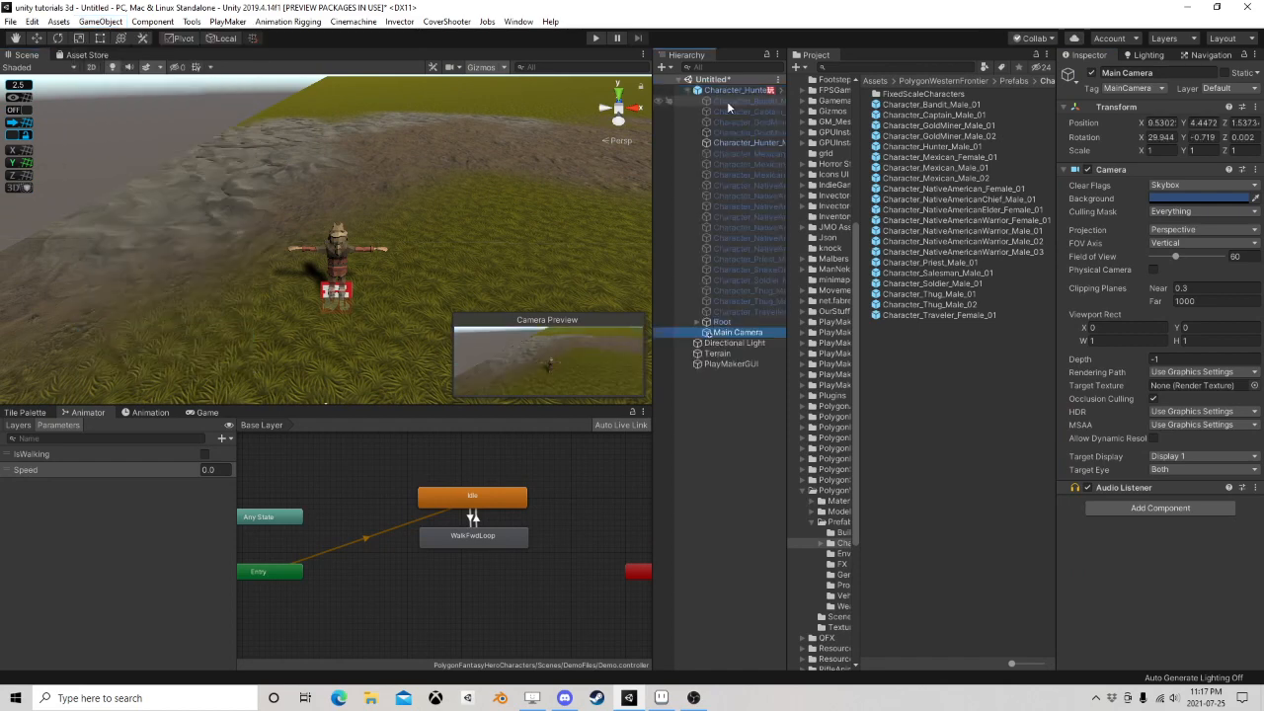
Run the game and walk the hunter forward, backward and sideways across the terrain to test movement and animation
click(595, 39)
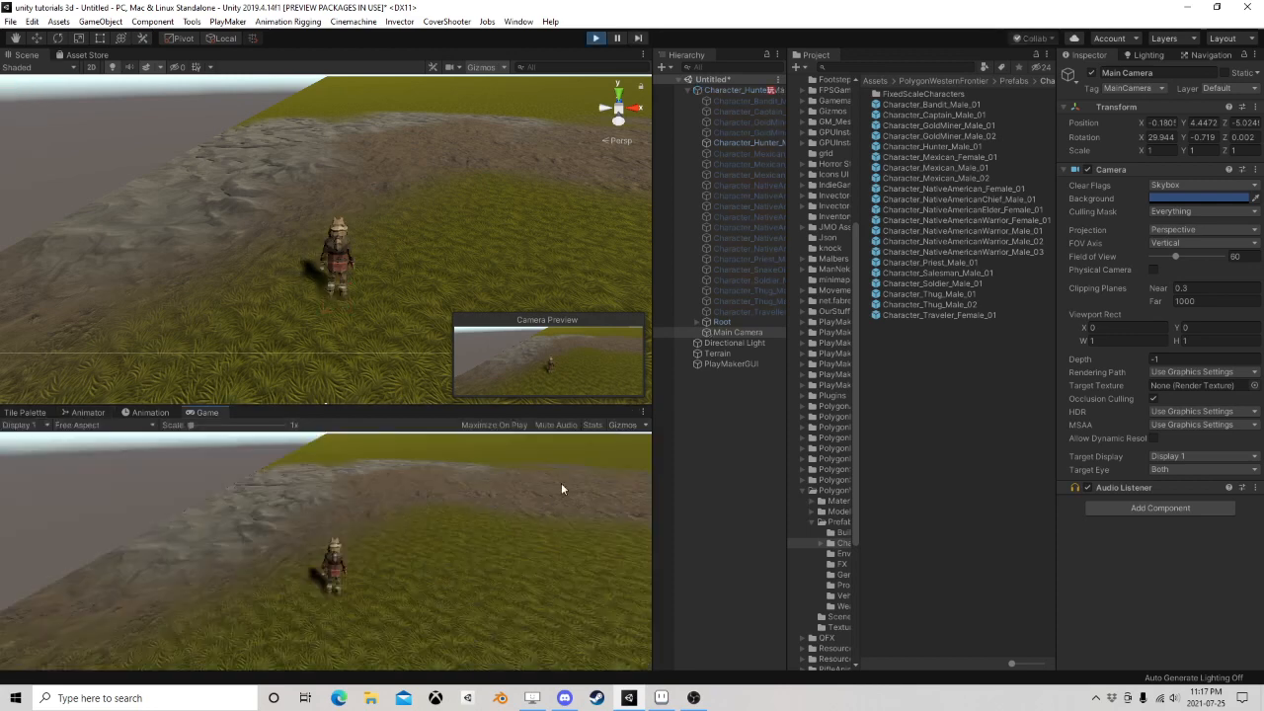
key(w)
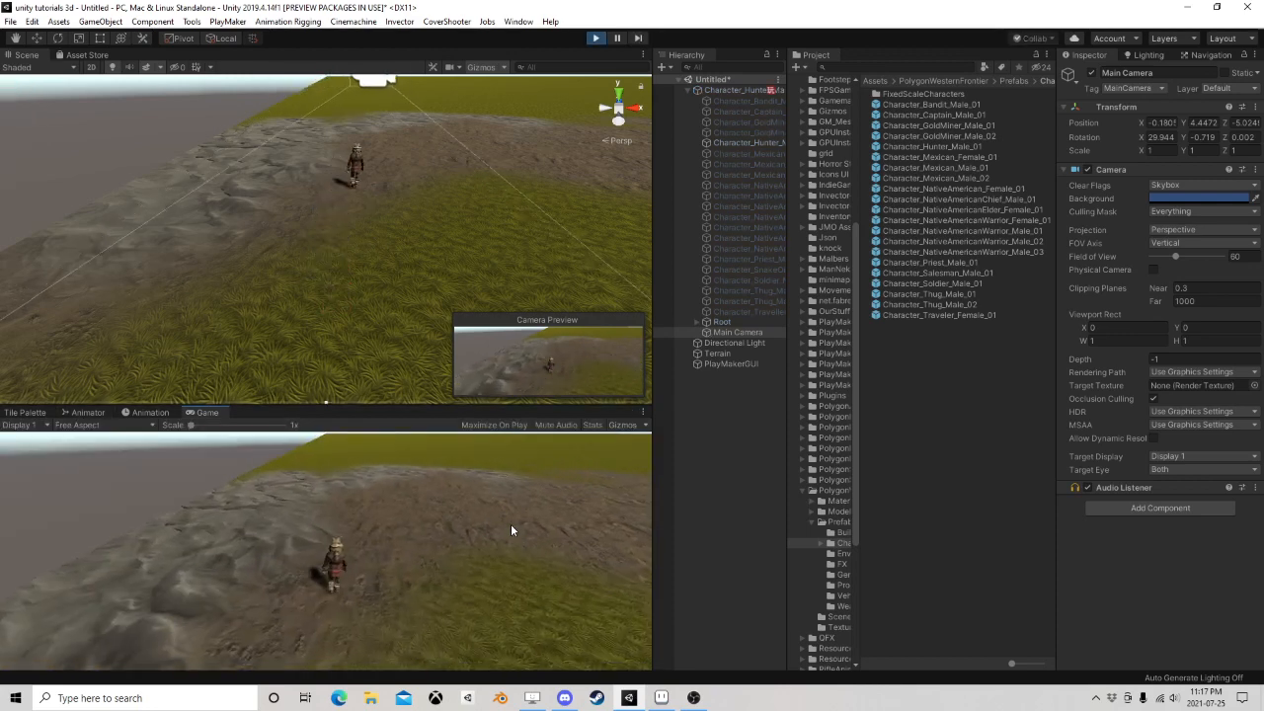
key(d)
key(a)
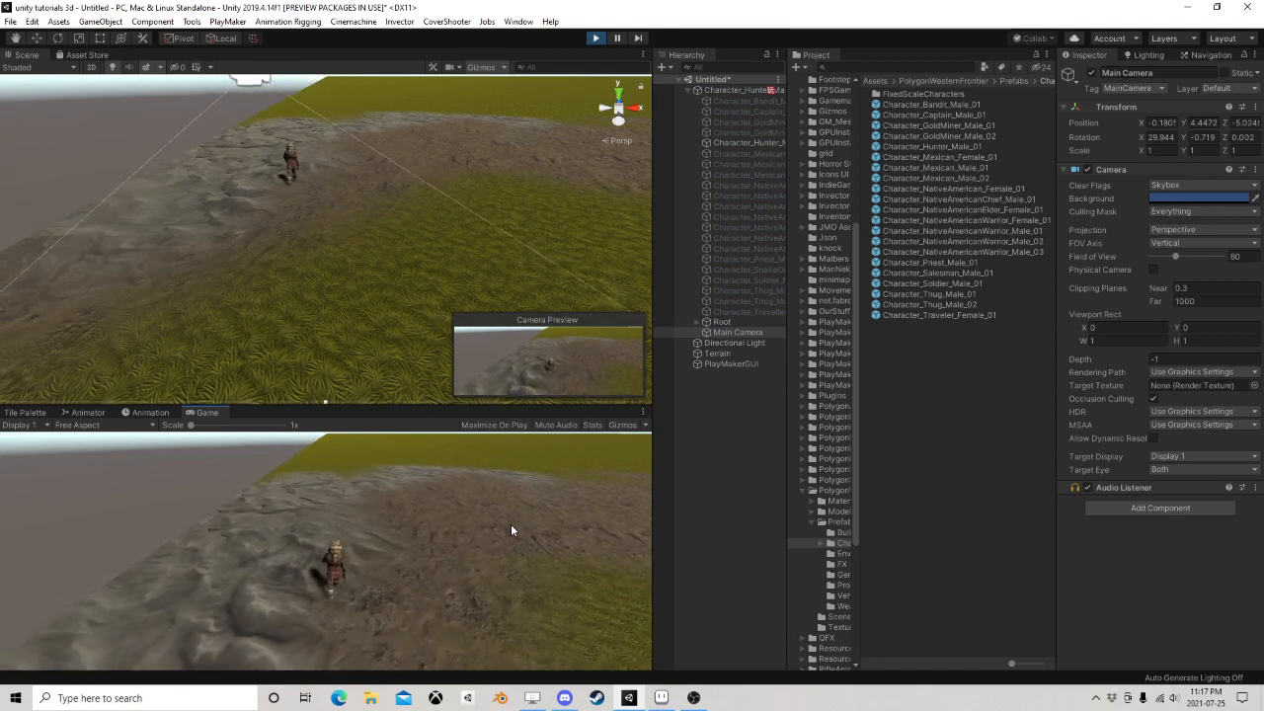
key(s)
key(d)
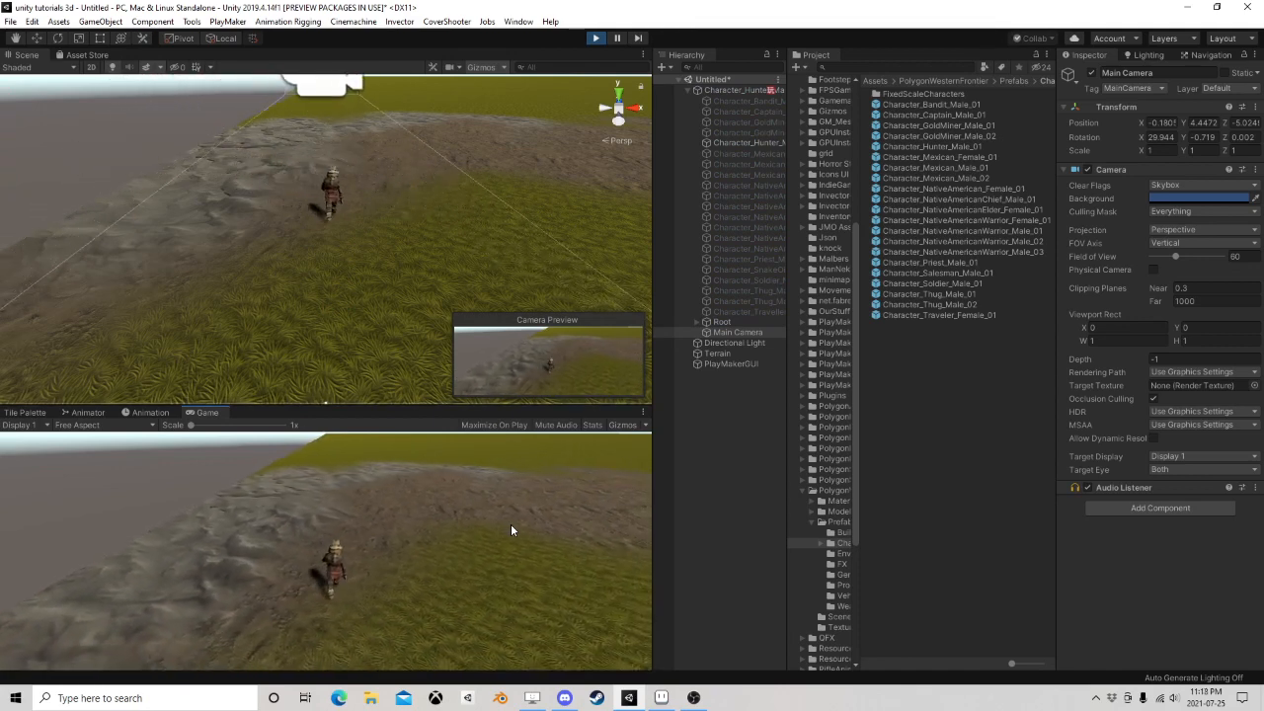
key(a)
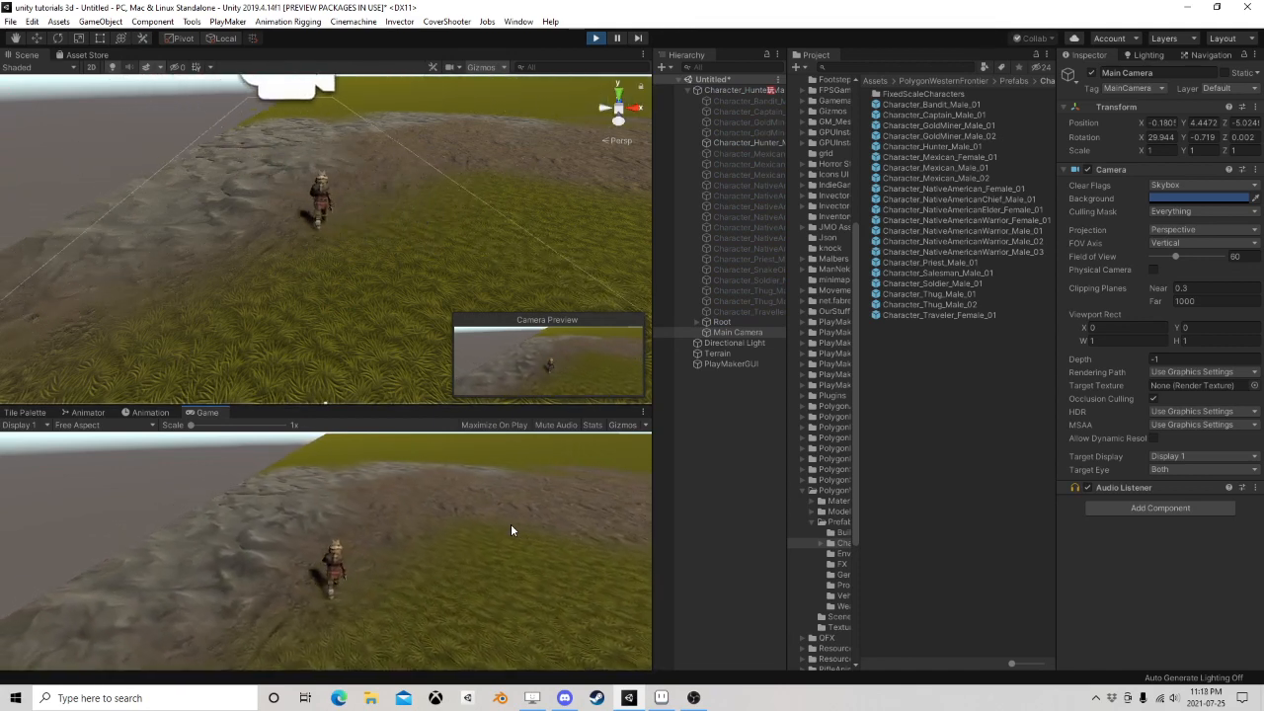
key(a)
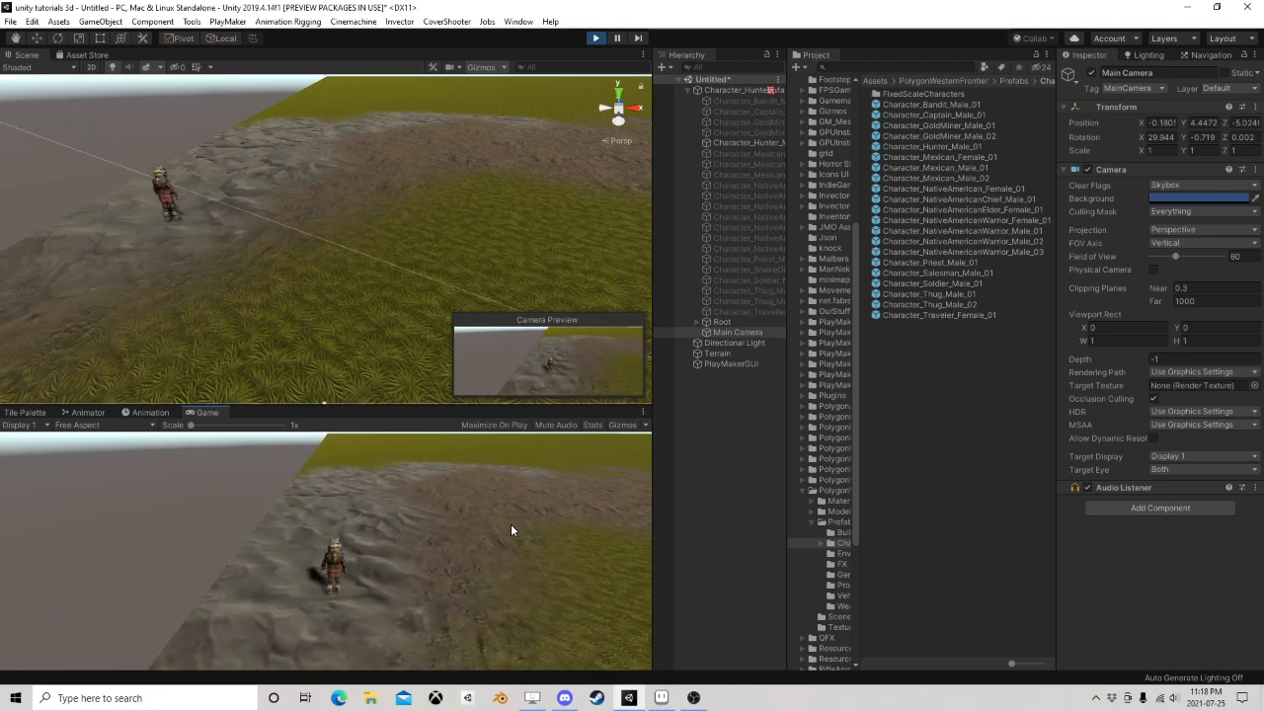
key(d)
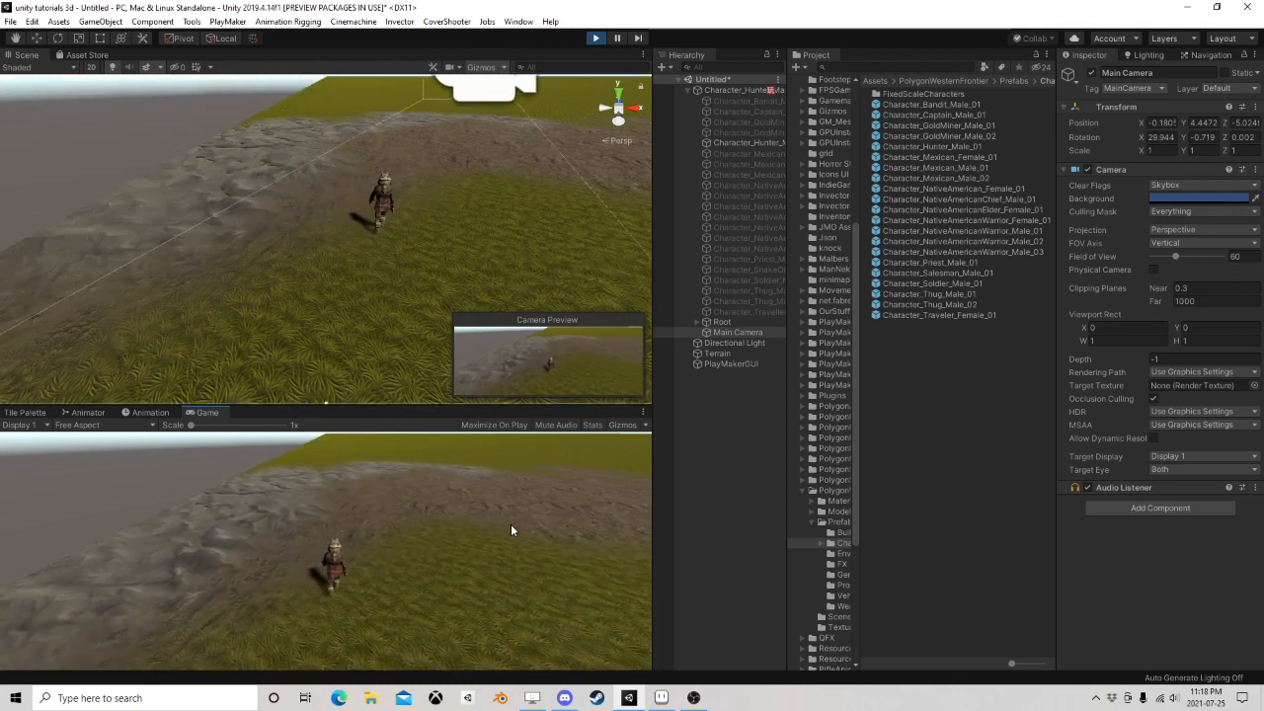
key(s)
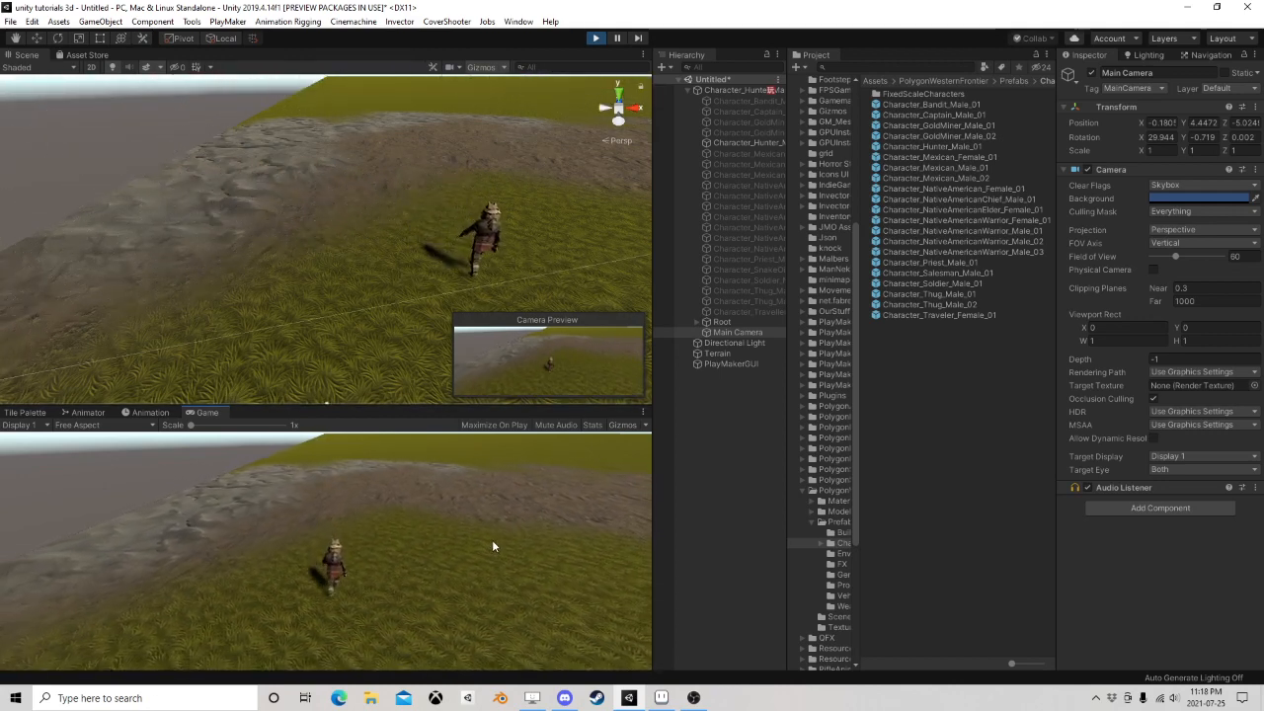
key(w)
key(a)
key(s)
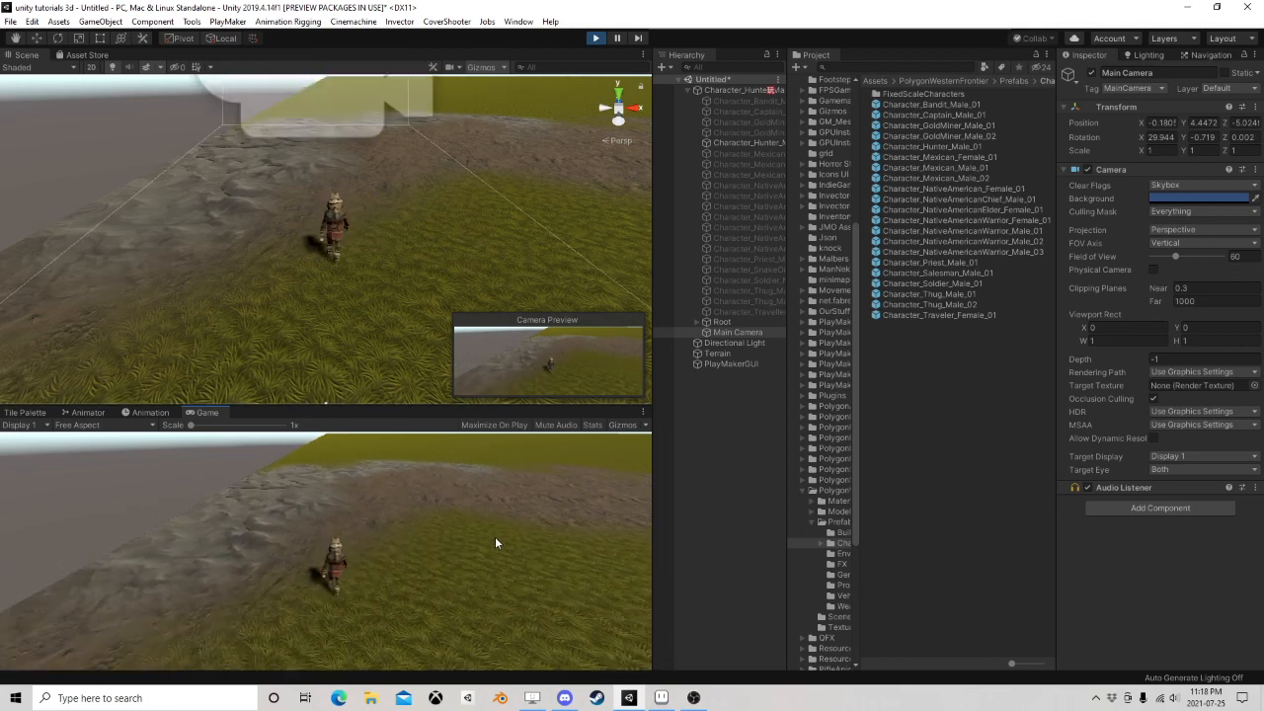
Turn off Apply Root Motion on the hunter's Animator while the game runs, and test walking again
click(739, 89)
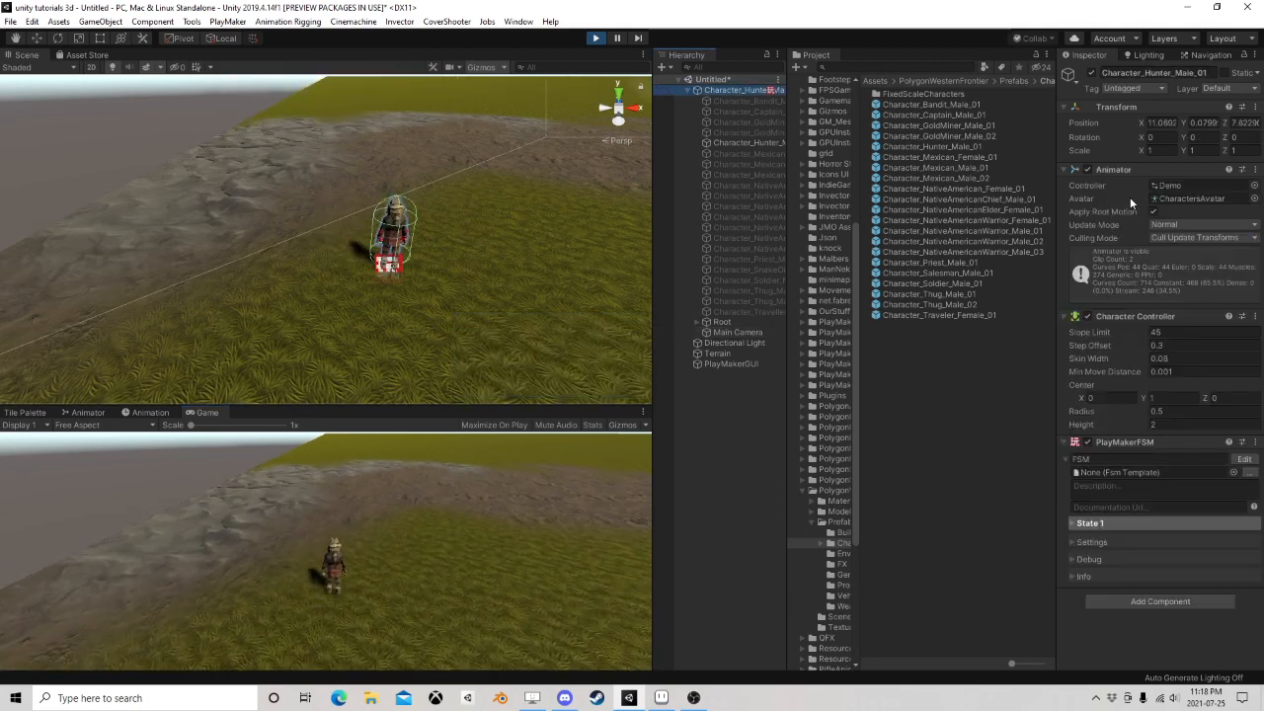
click(297, 599)
key(a)
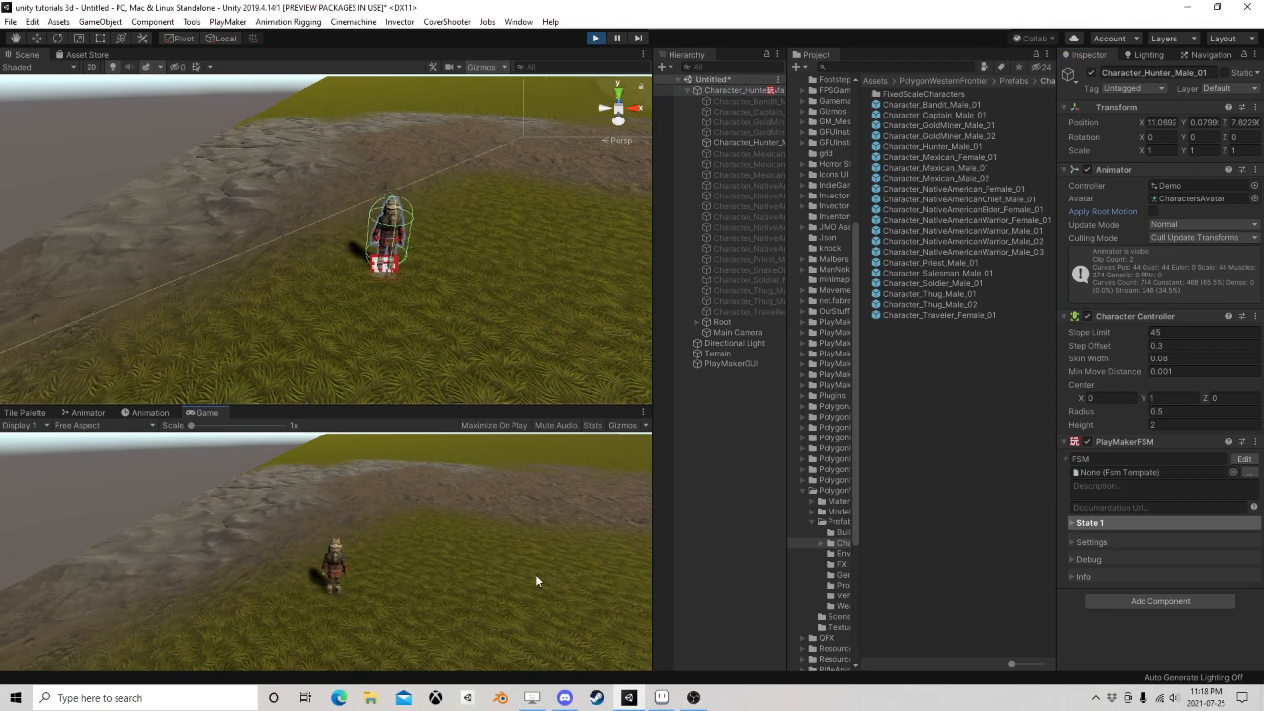
Walk the hunter character forward, sideways and backward in the running game, then stop play mode
key(w)
key(w)
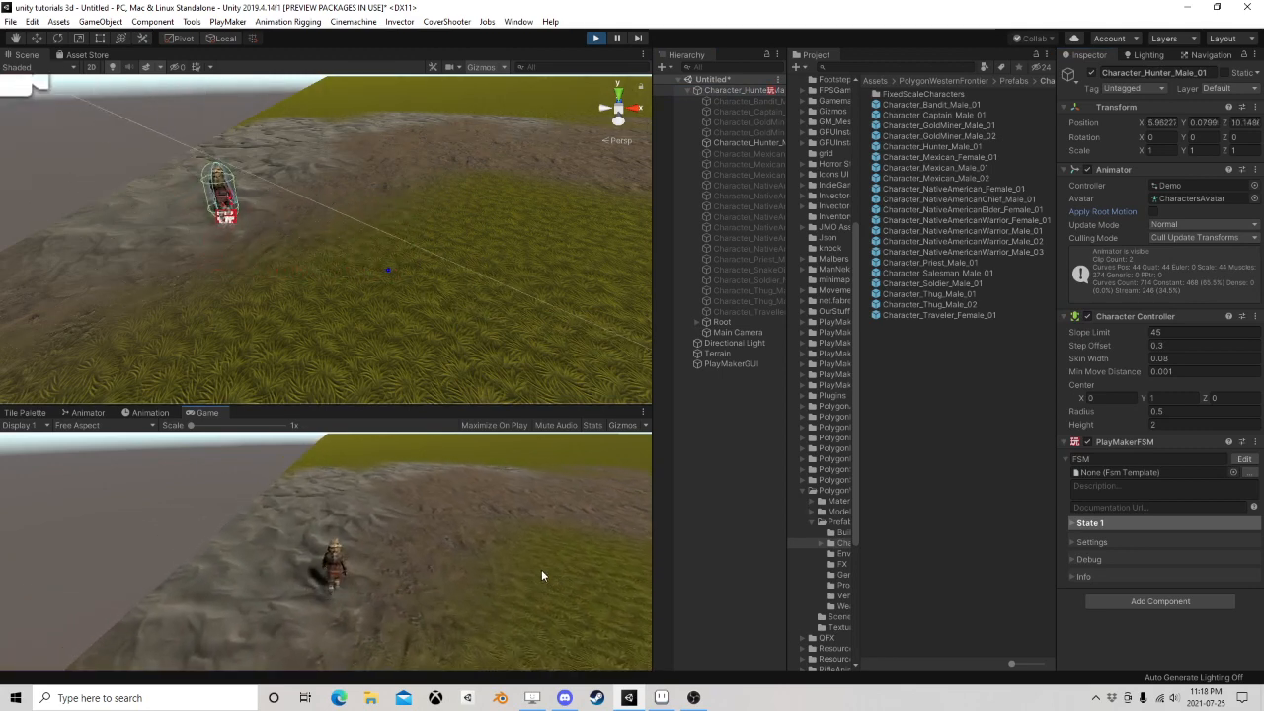
key(d)
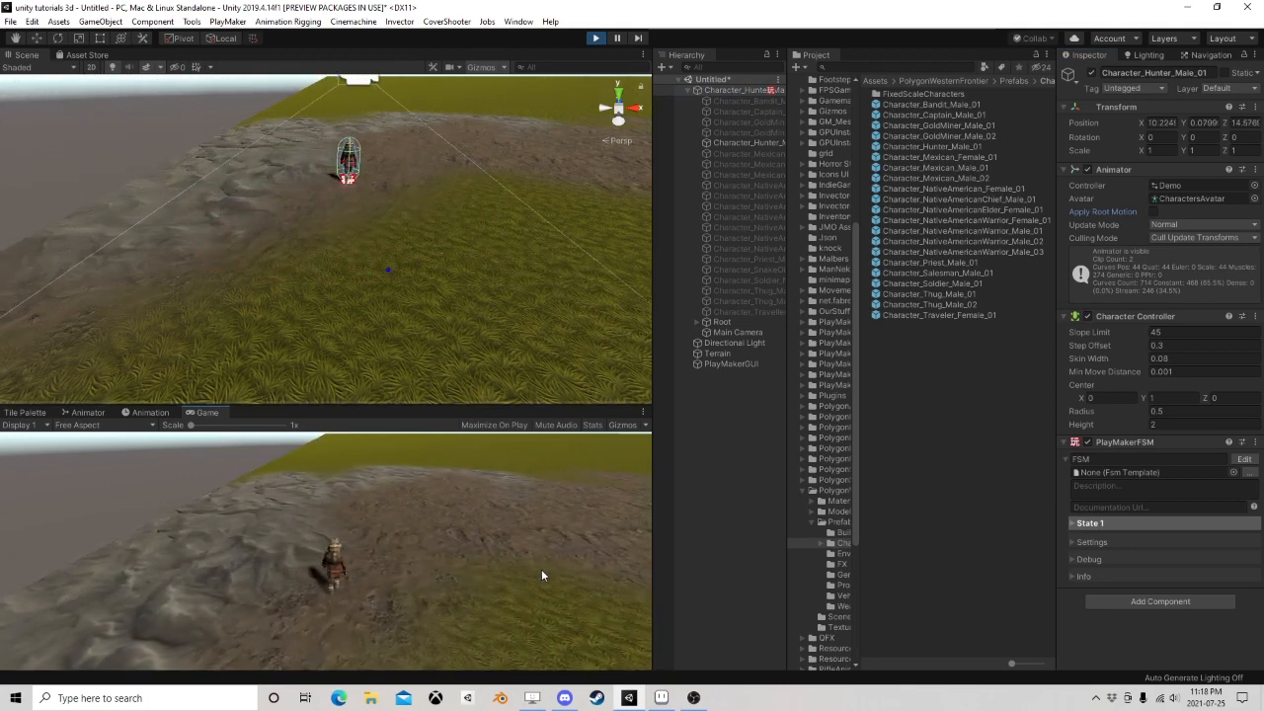
key(s)
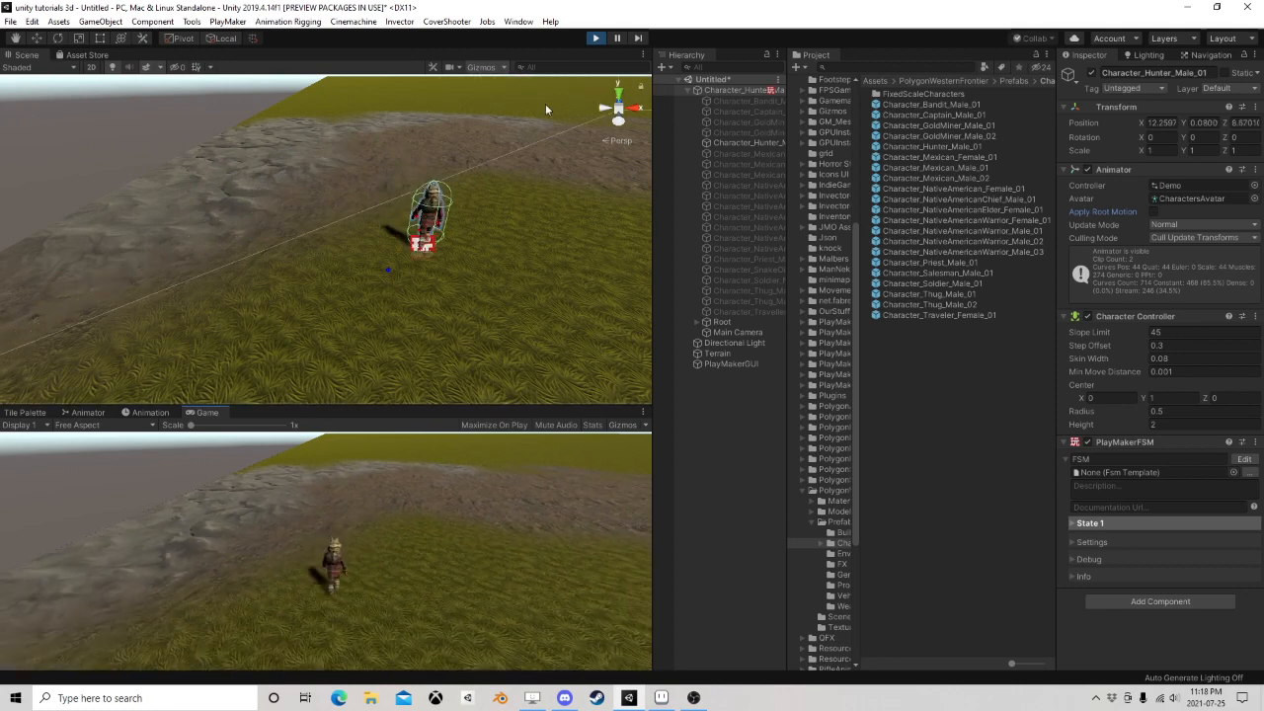
click(595, 38)
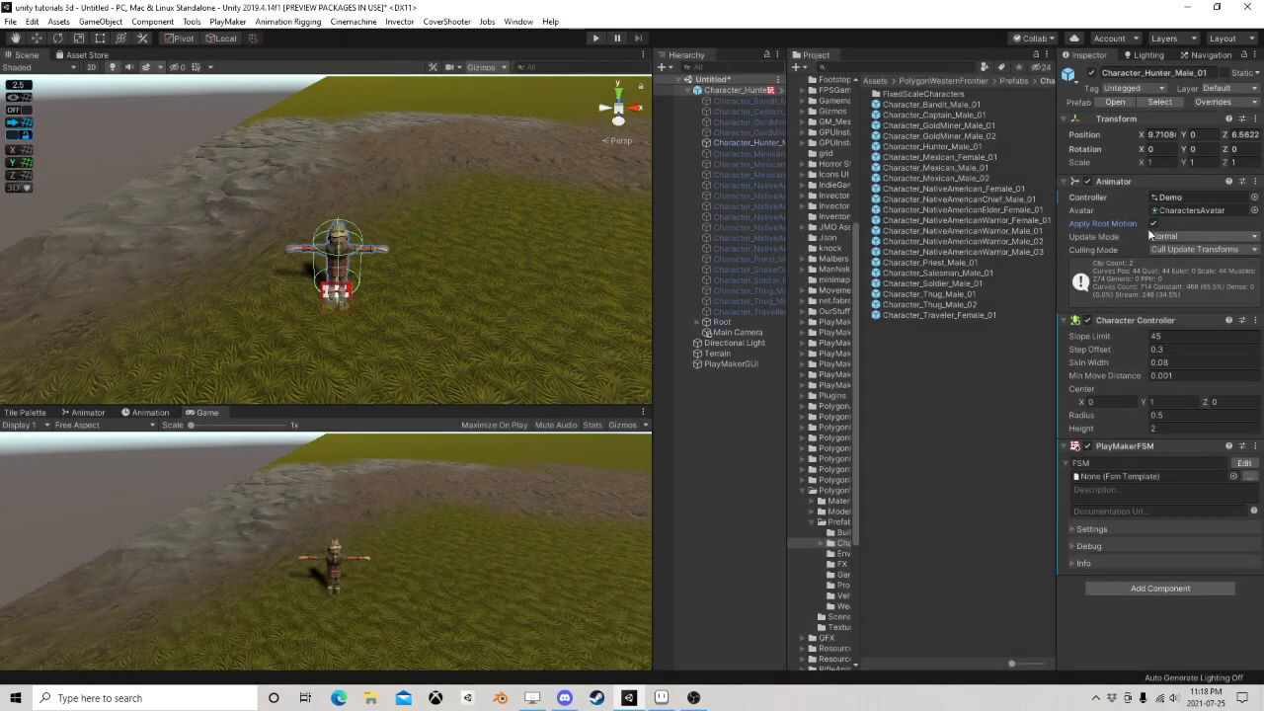
Disable Apply Root Motion on Character_Hunter_Male_01 and set the Controller Simple Move speed in its FSM's State 1 to 2.5
click(759, 91)
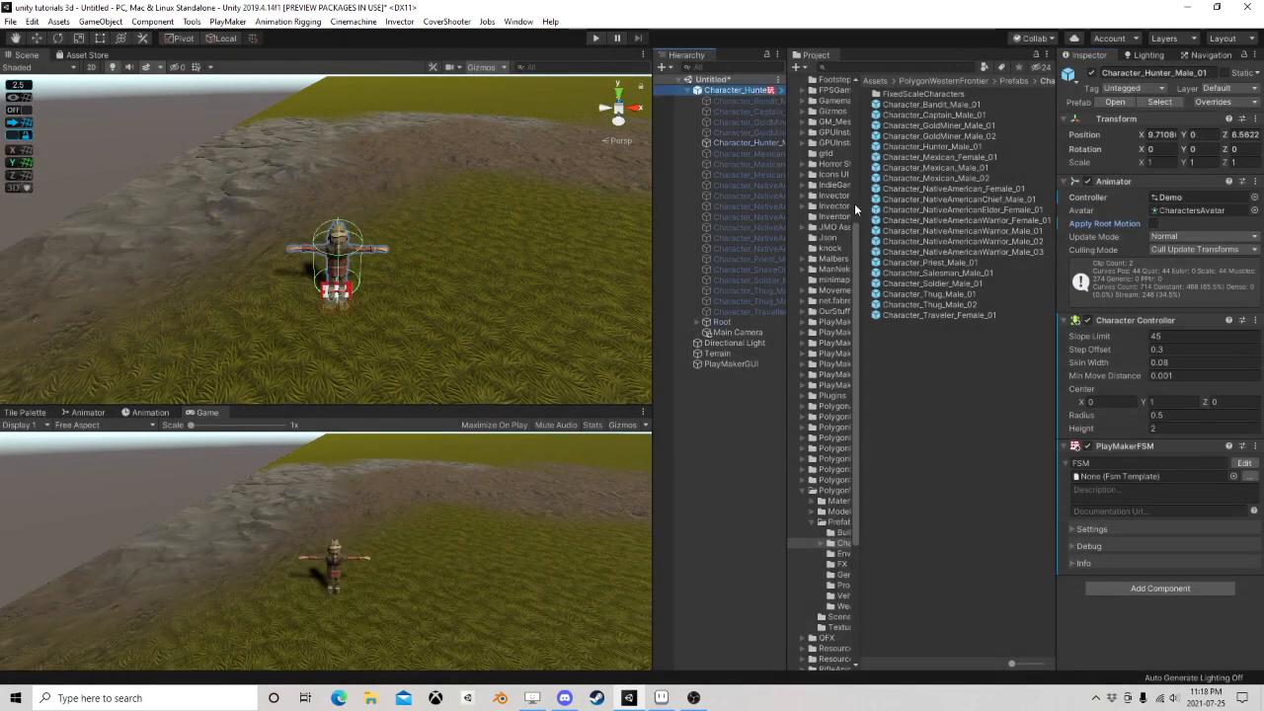
click(1243, 462)
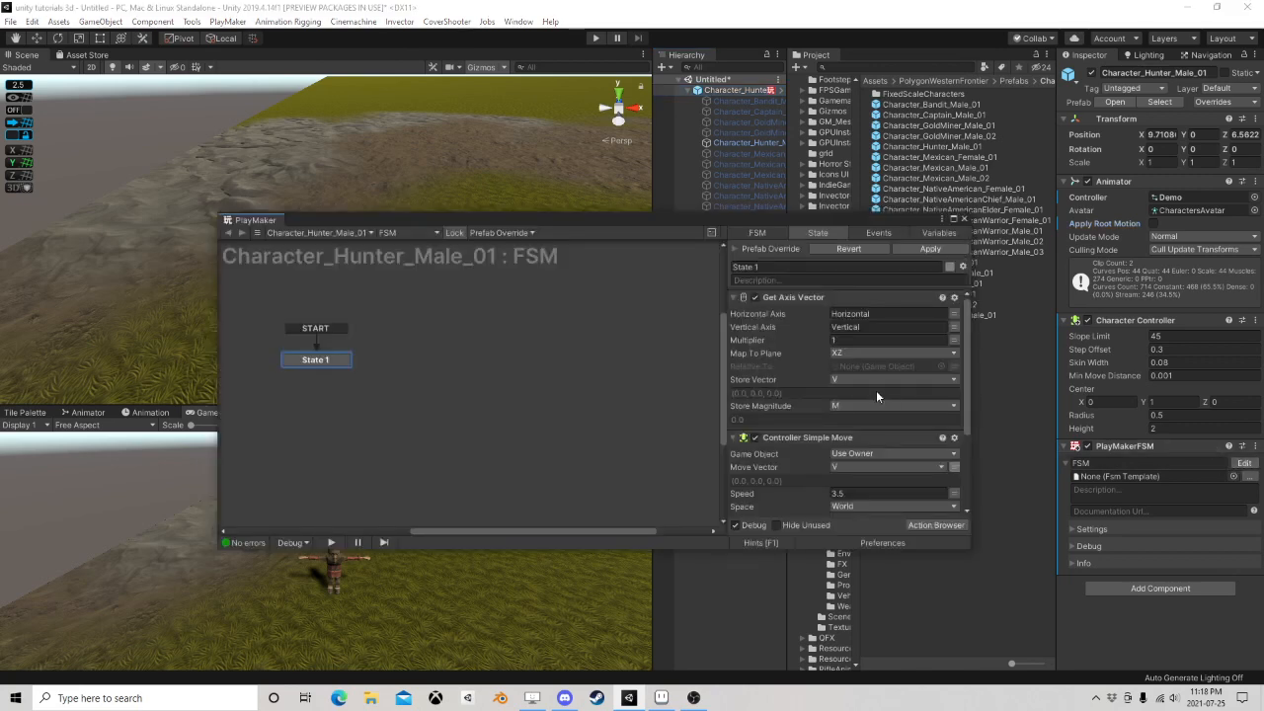
scroll(876, 390, down, 2)
click(861, 415)
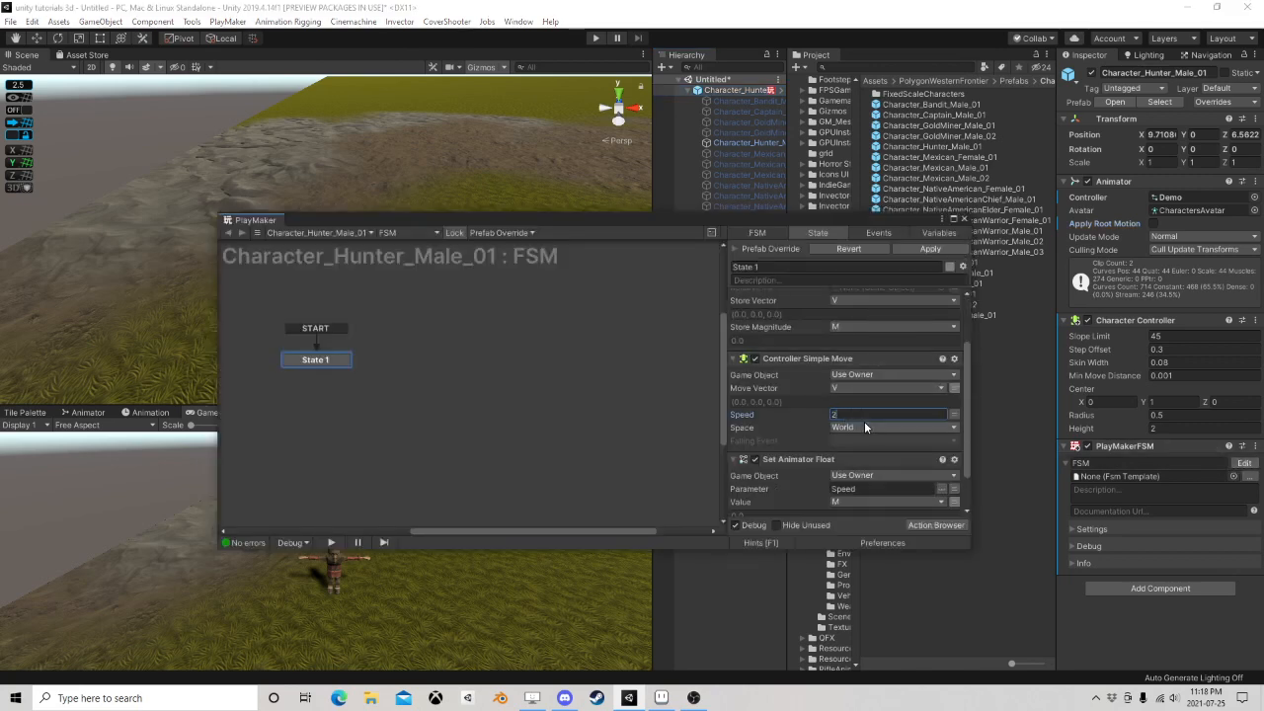
Add a Smooth Look At Direction action to State 1
click(923, 525)
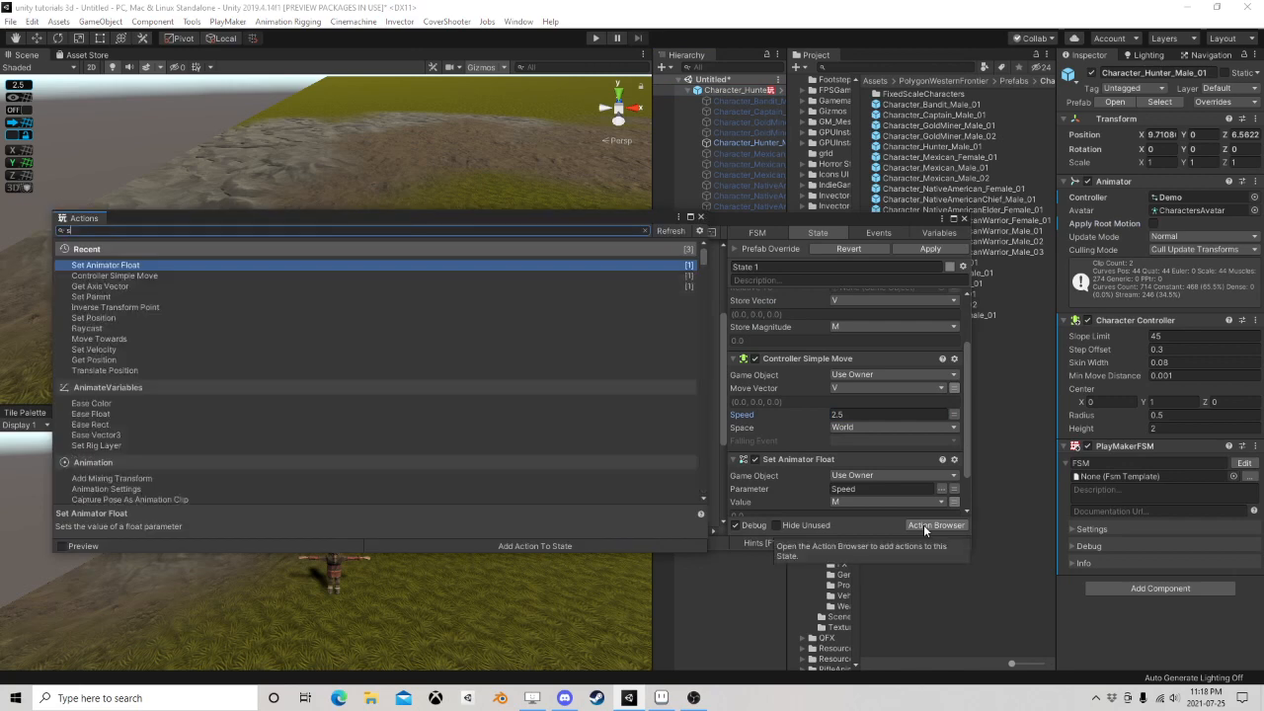
text(smooth)
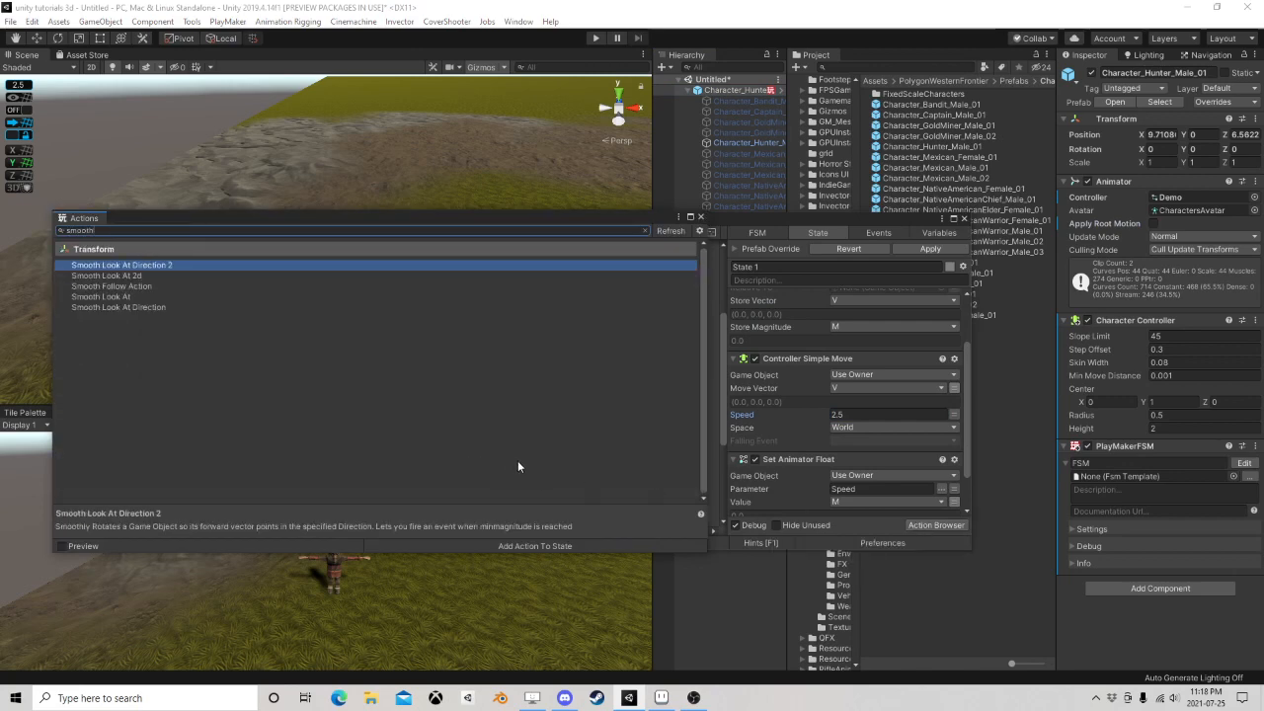
double_click(126, 307)
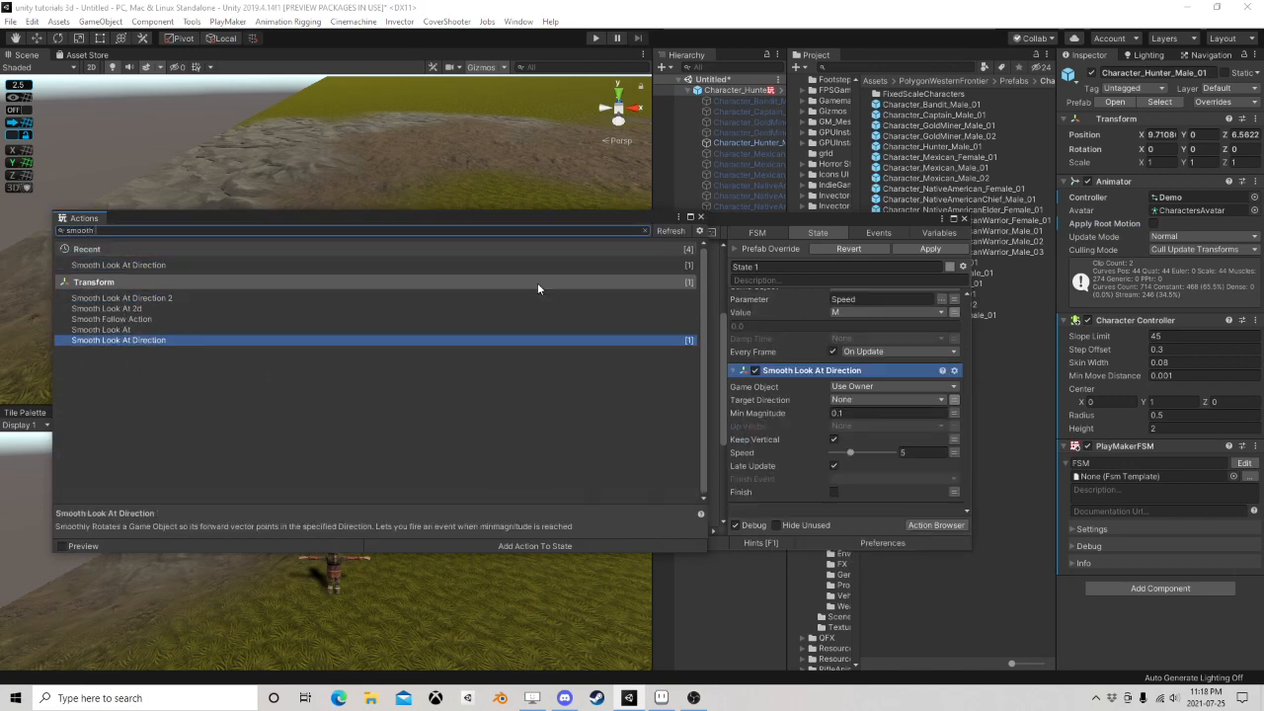
click(699, 217)
Set Smooth Look At Direction's target direction to V and its min magnitude to 0, and close the FSM editor
click(865, 400)
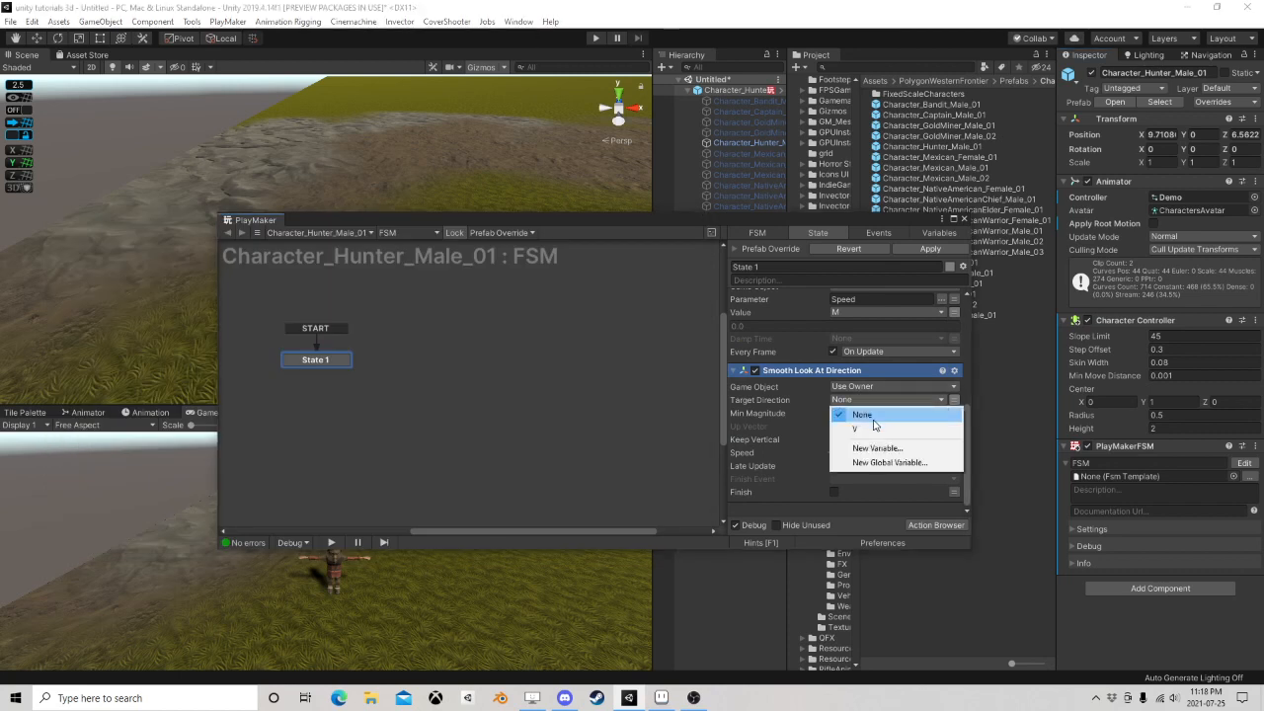
click(856, 426)
click(846, 427)
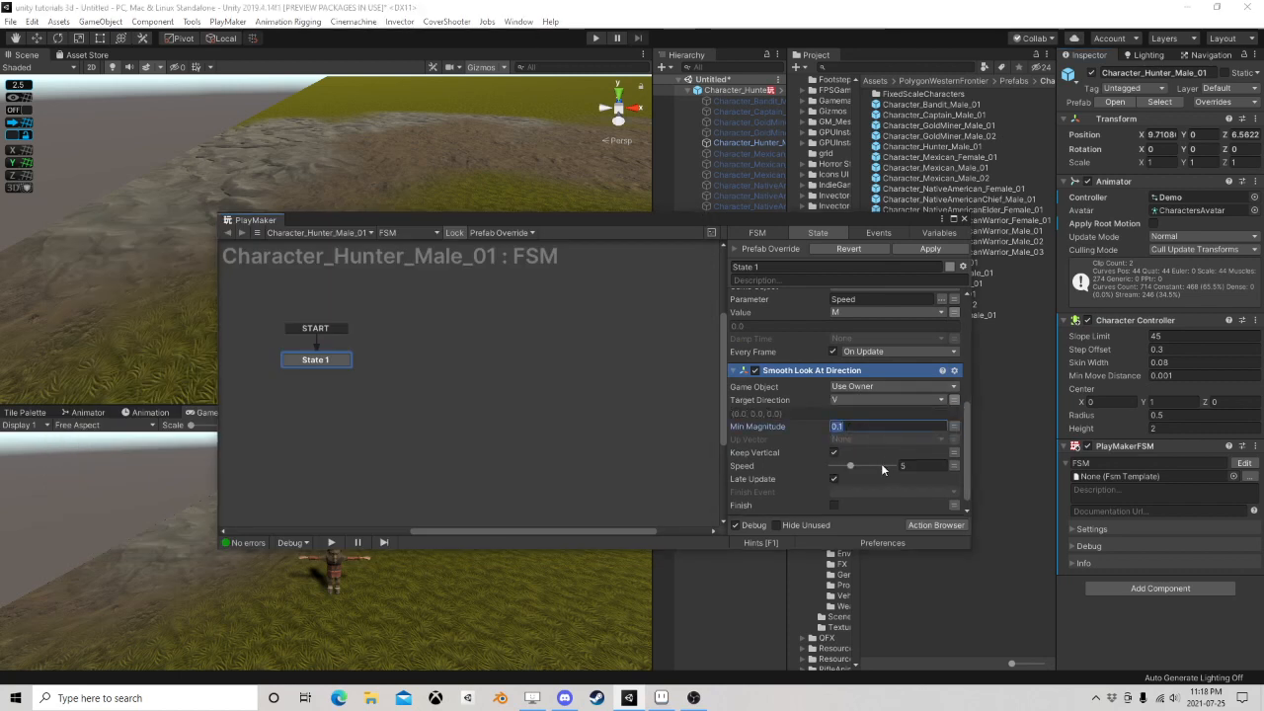
text(0)
click(964, 219)
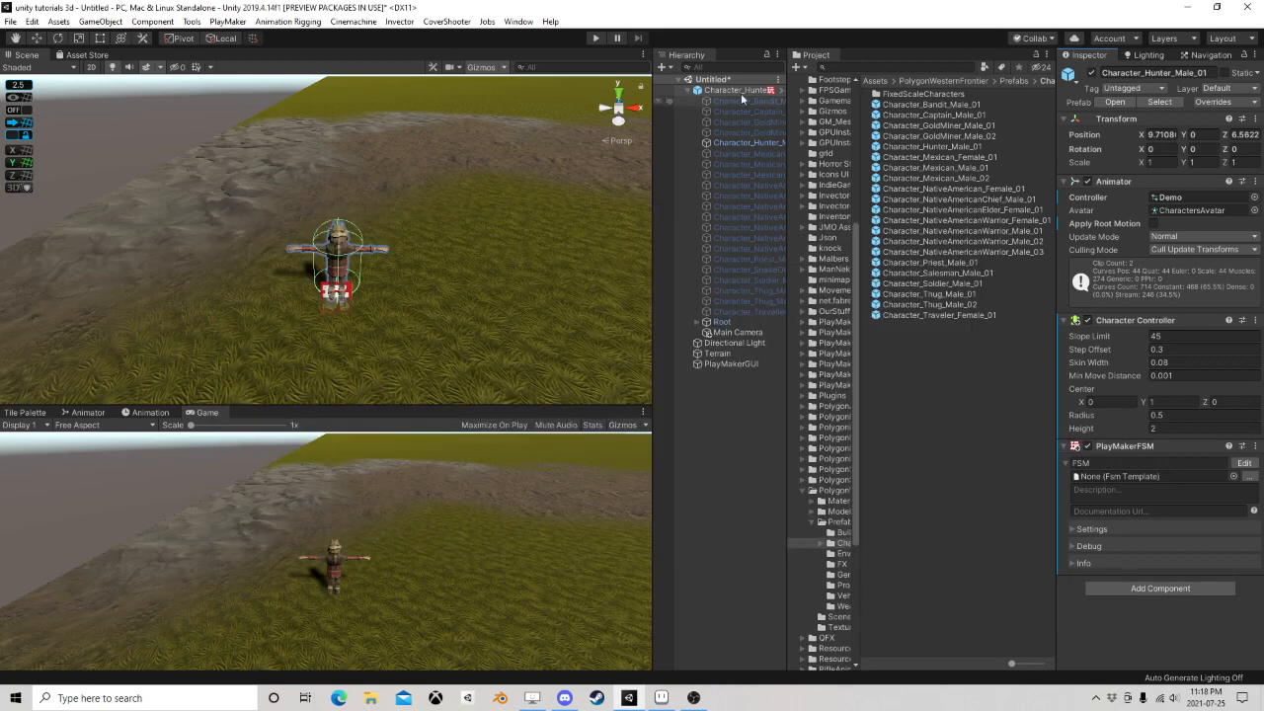
Play-test the character's turning by walking it in different directions, and stop the game
click(593, 40)
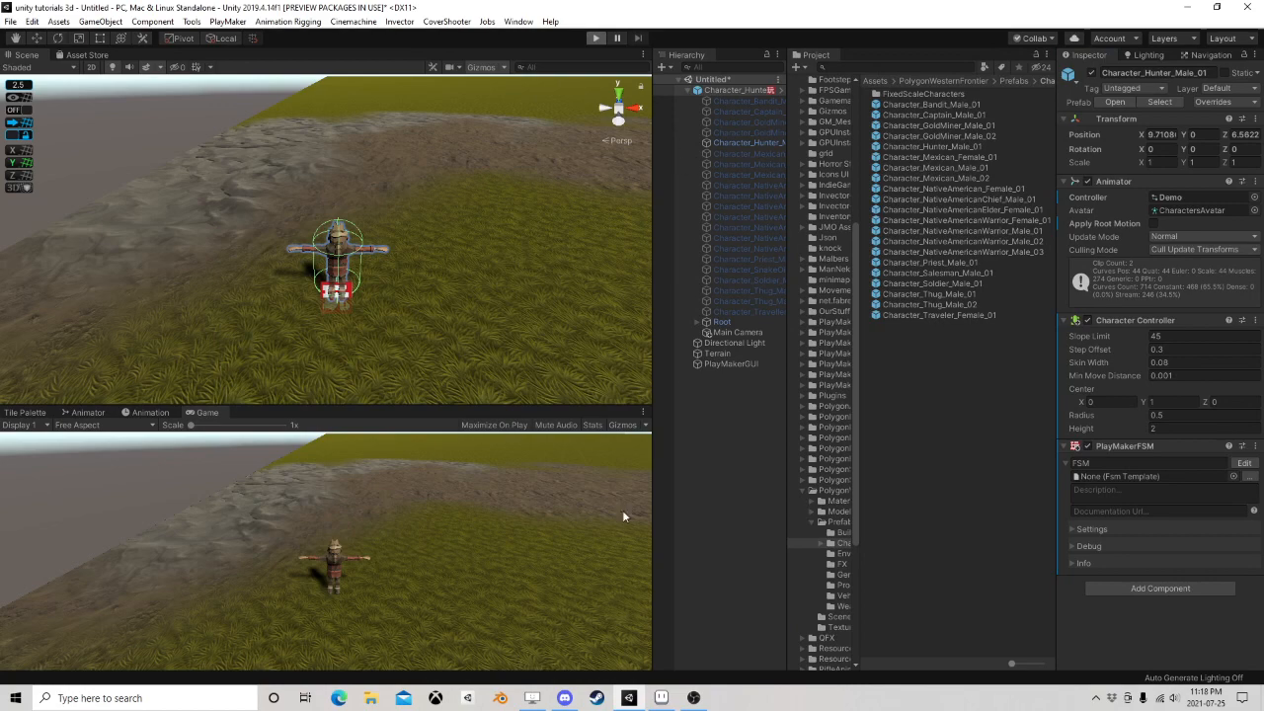
key(a)
key(d)
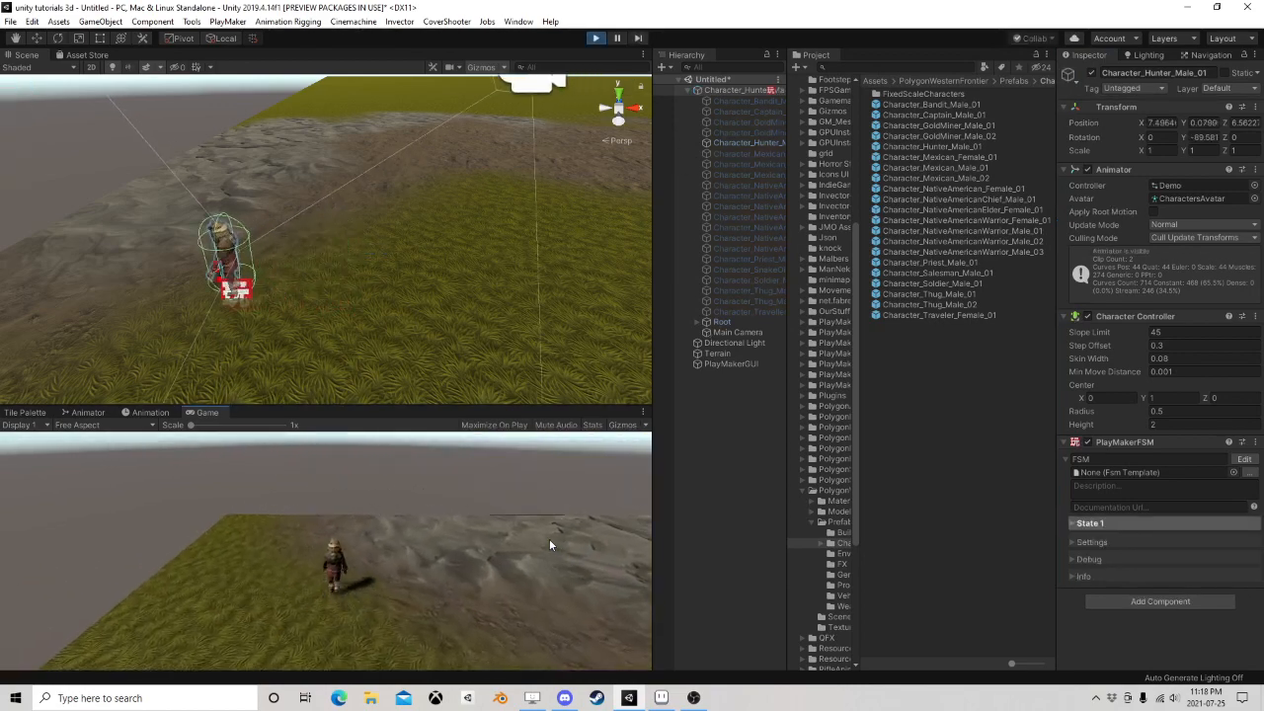
key(a)
key(w)
key(d)
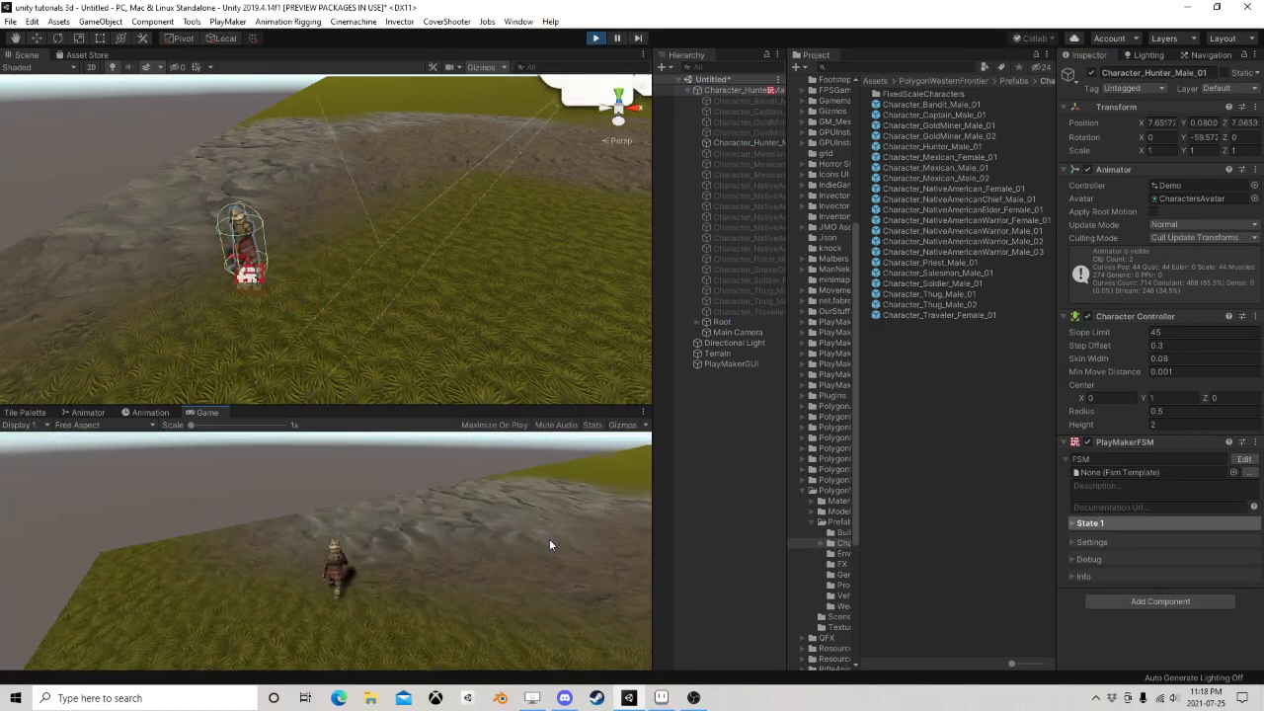
key(w)
key(d)
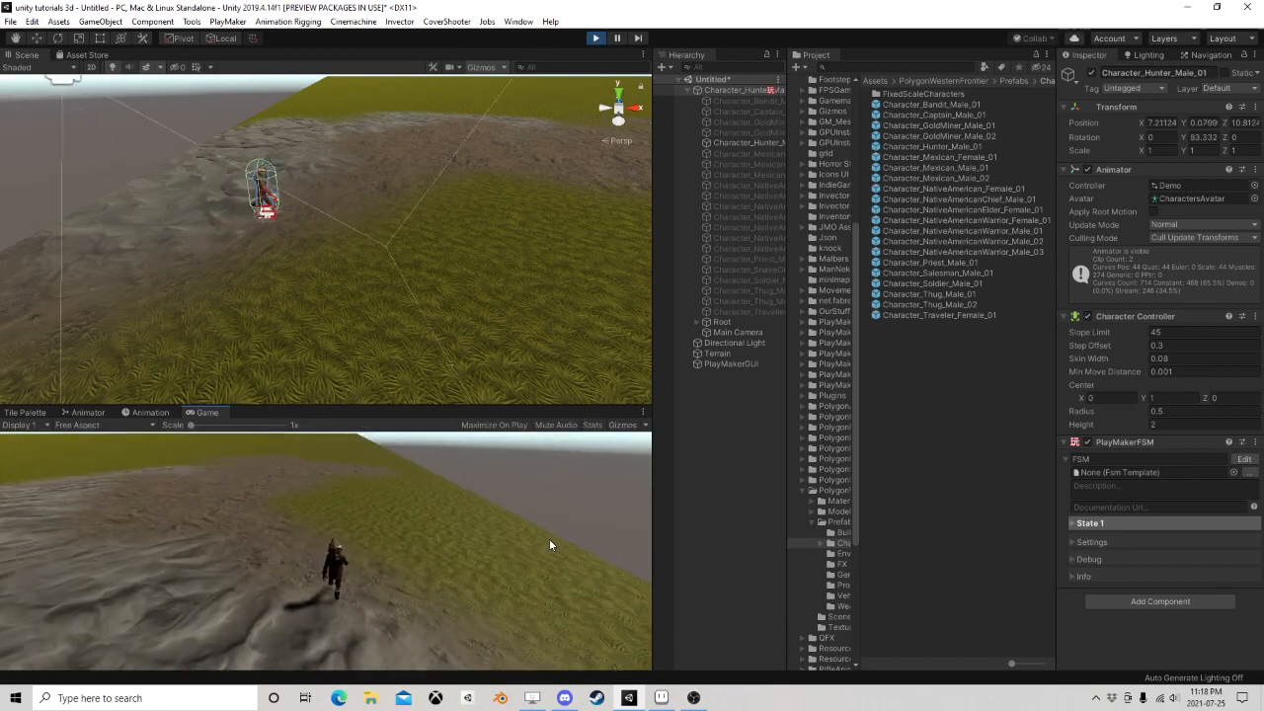
key(w)
key(d)
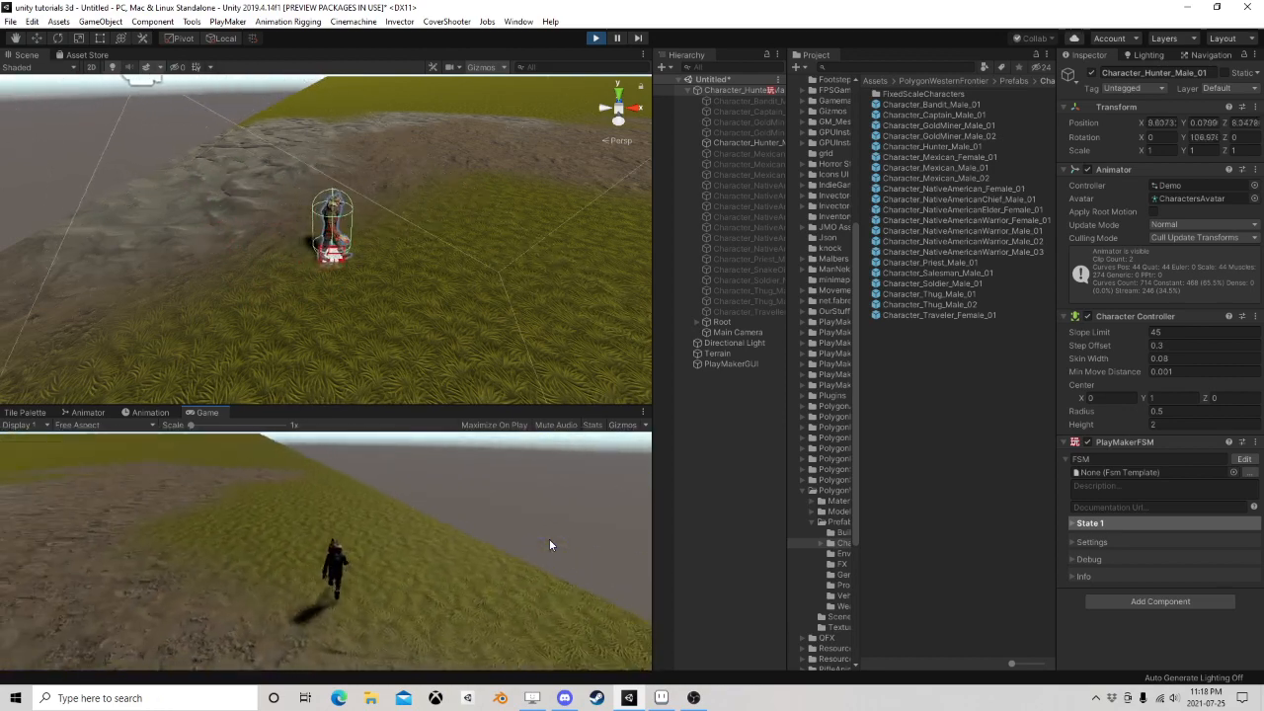
key(d)
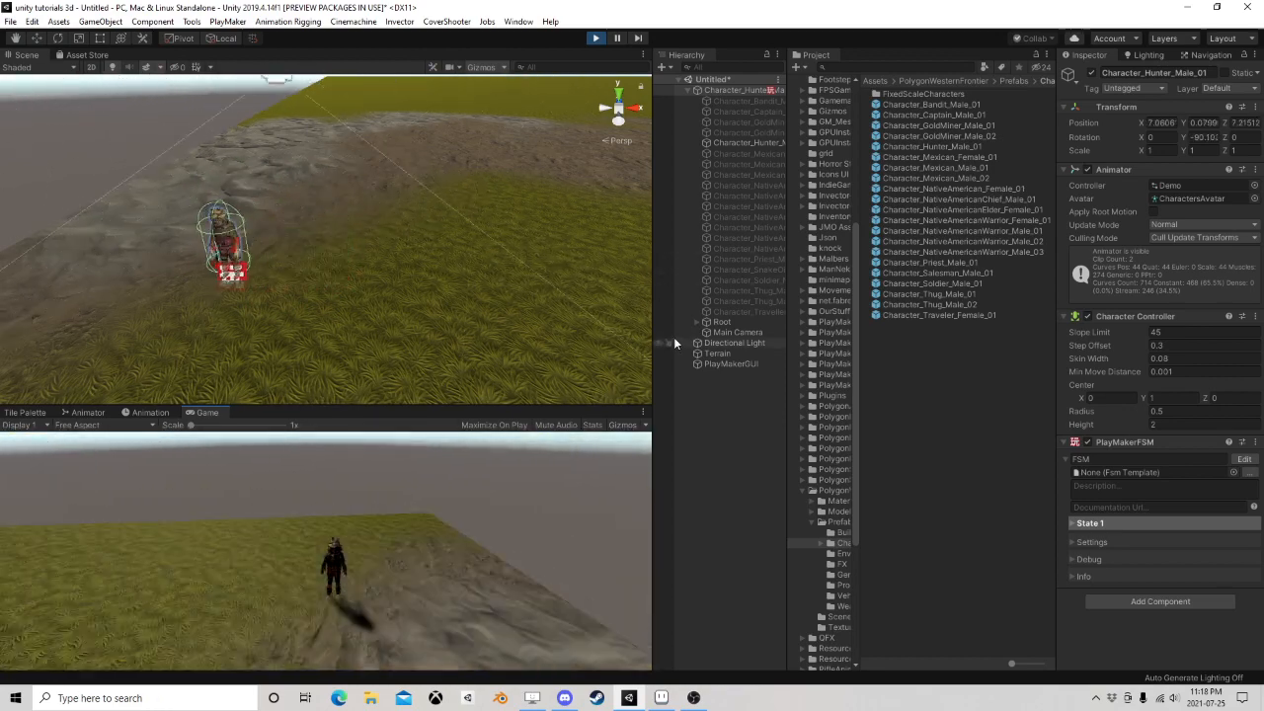
key(a)
key(d)
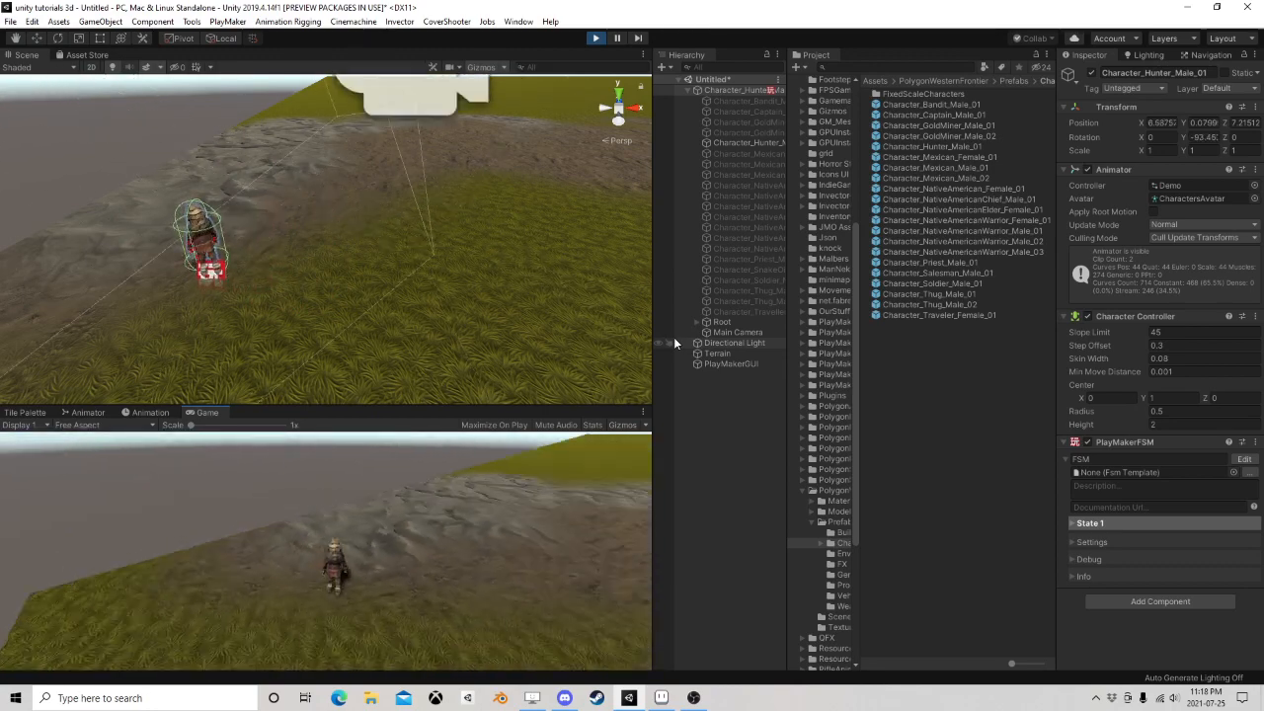
key(d)
key(w)
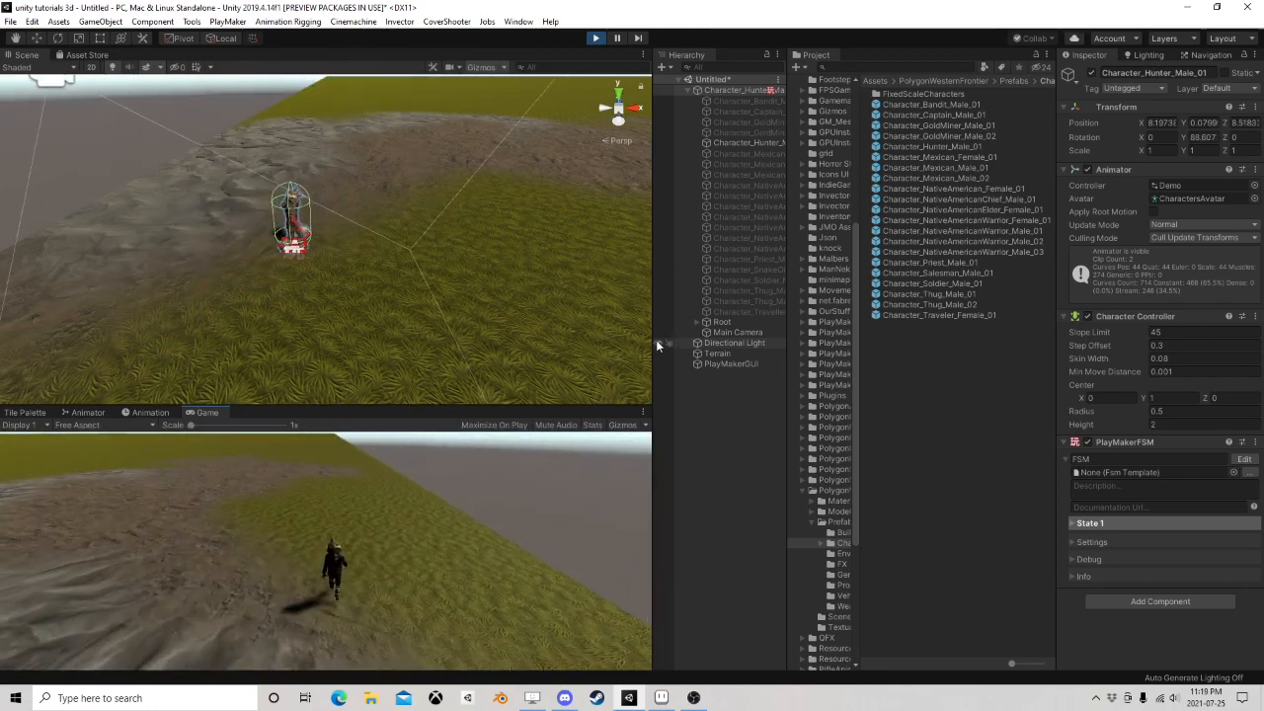
key(a)
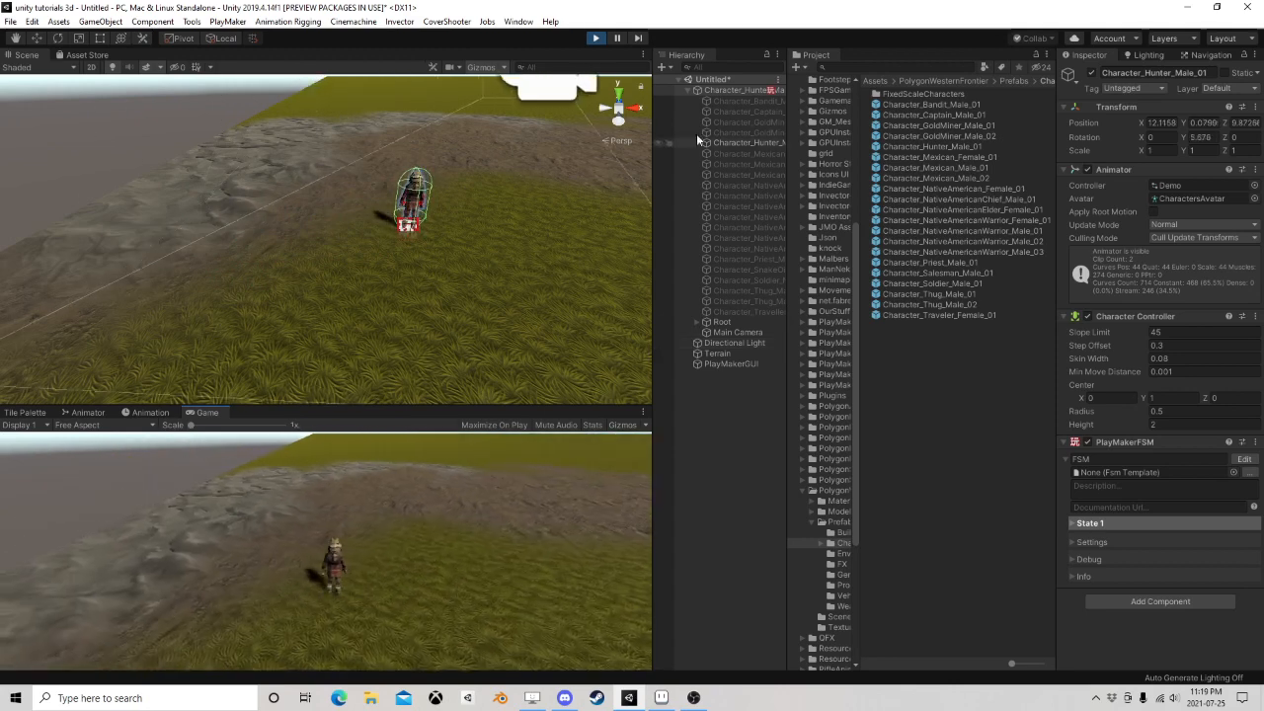
click(595, 39)
Set the Controller Simple Move space to Self in the character's FSM and close the editor
click(727, 94)
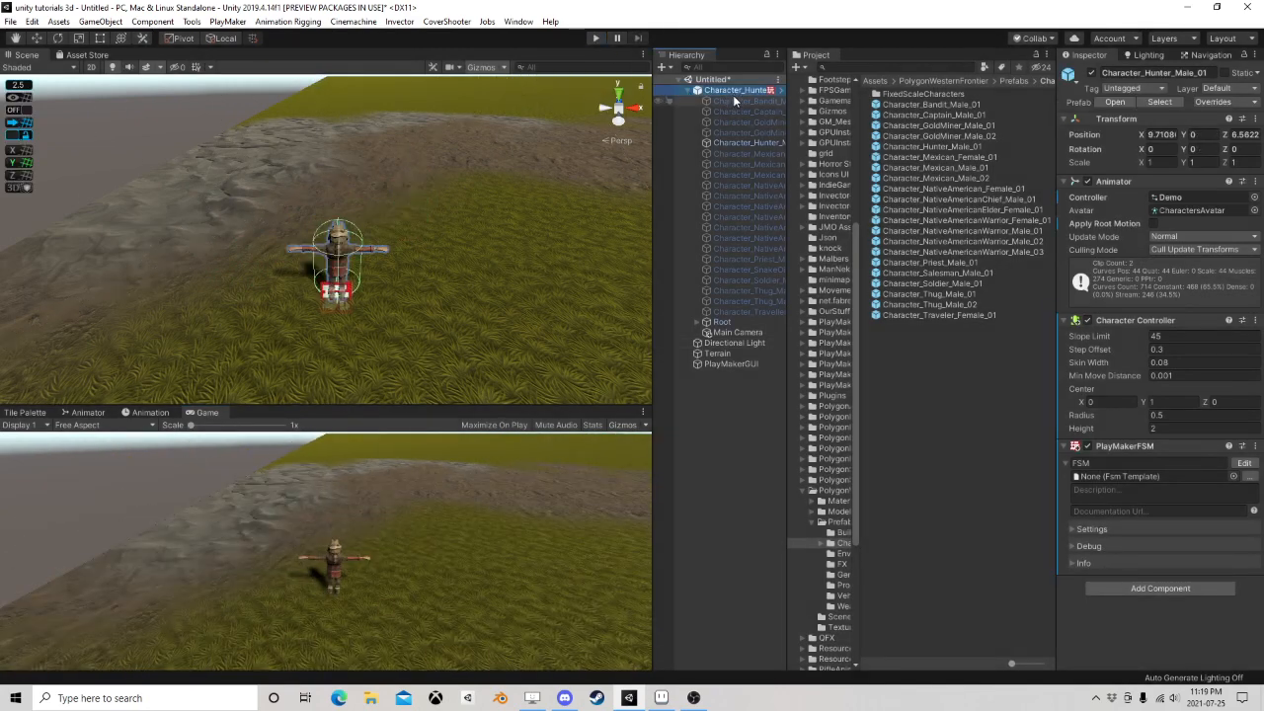
click(1244, 463)
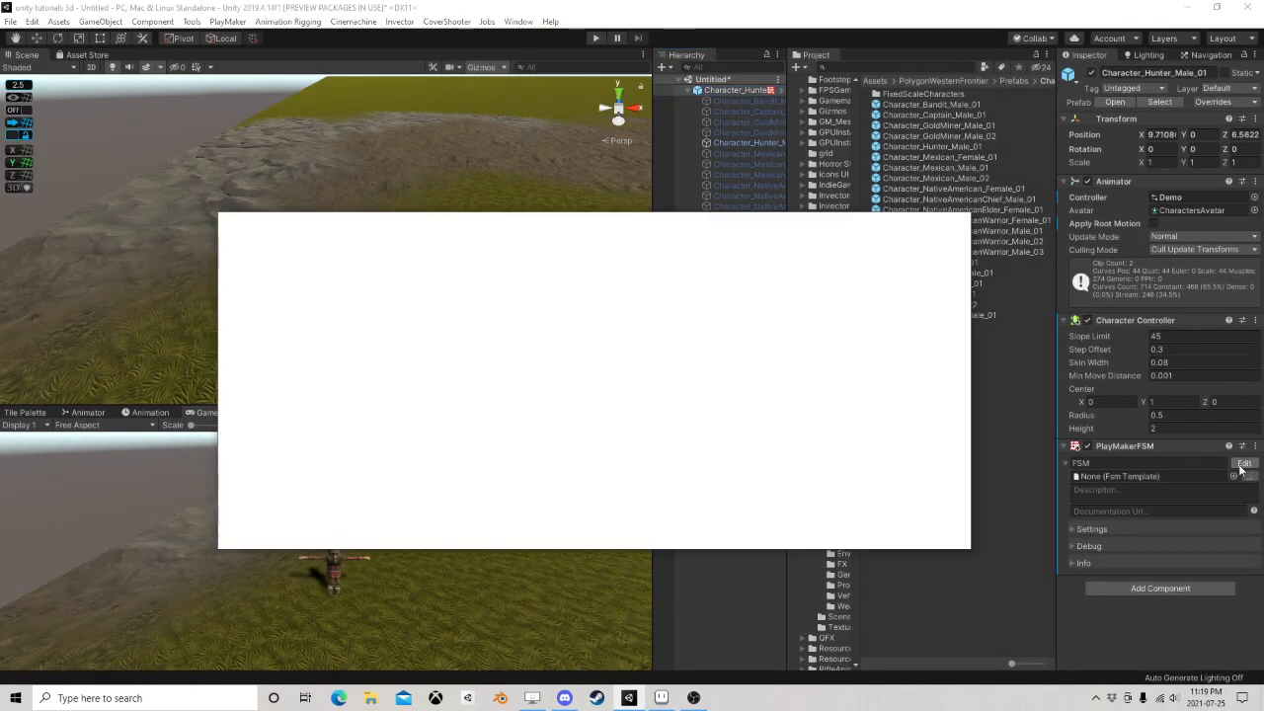
scroll(864, 419, down, 4)
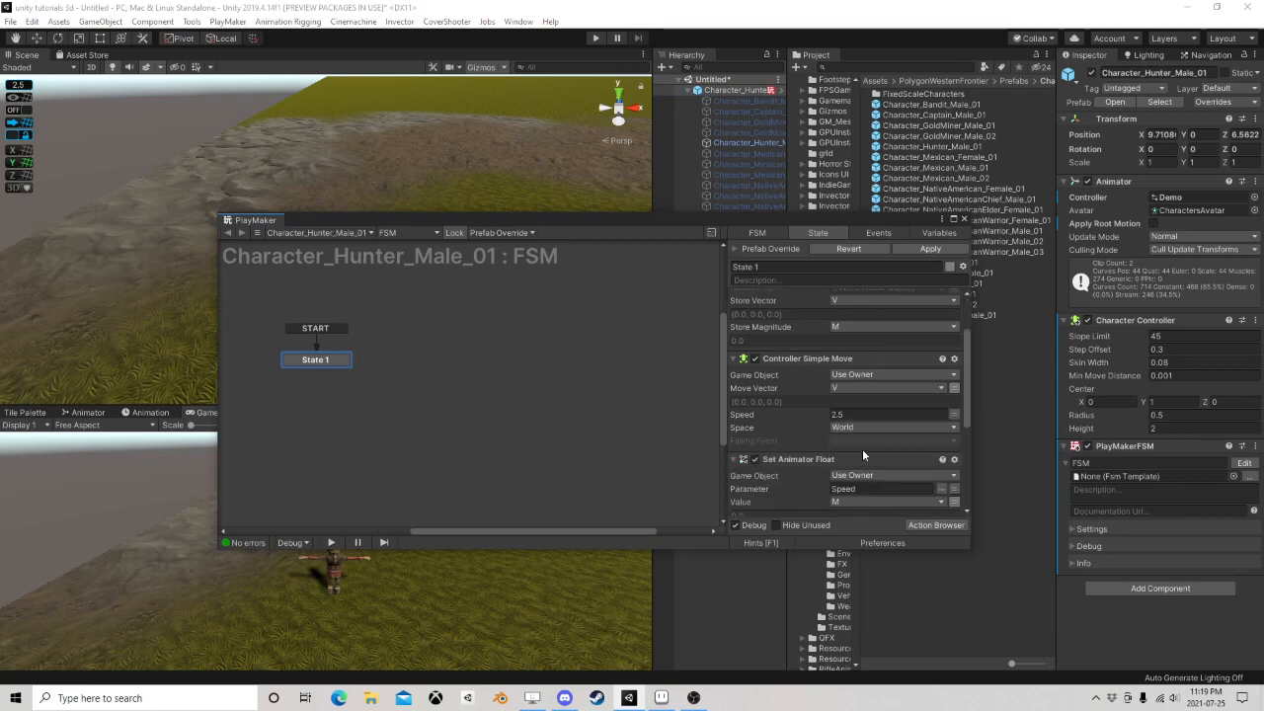
click(875, 388)
click(880, 416)
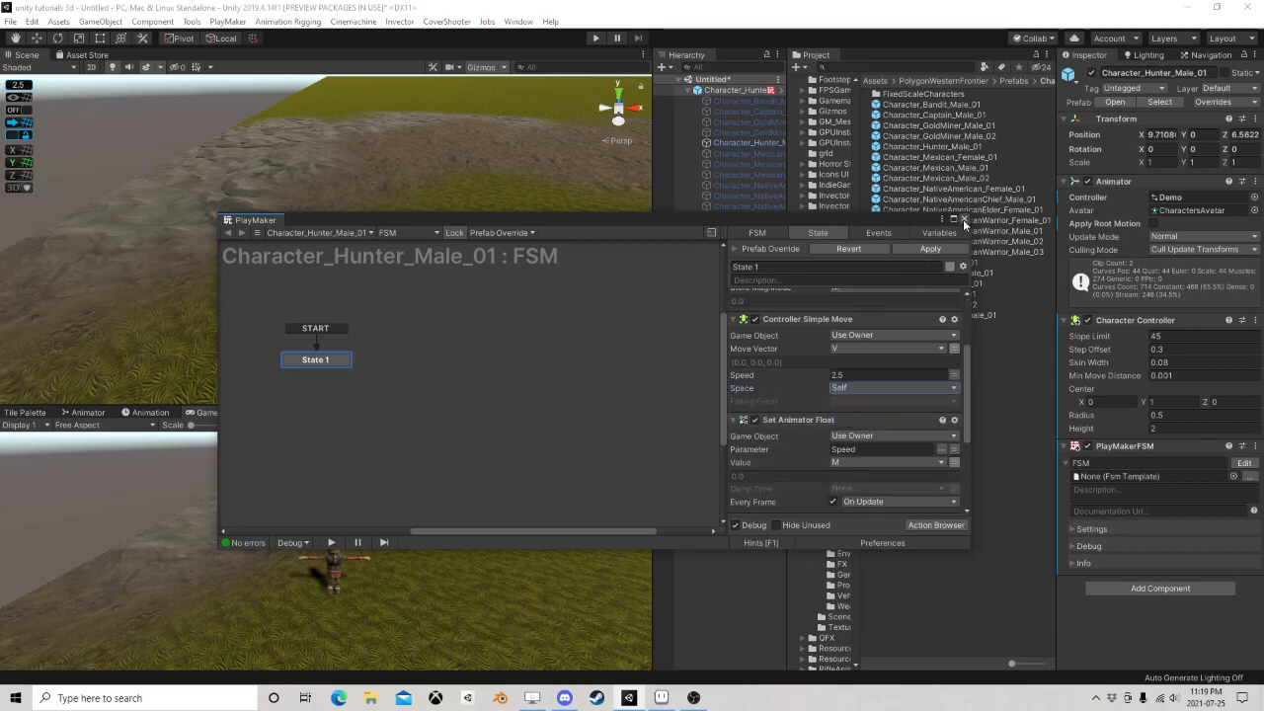
click(965, 218)
Unparent the Main Camera from the hunter character so it sits at the scene root
click(733, 333)
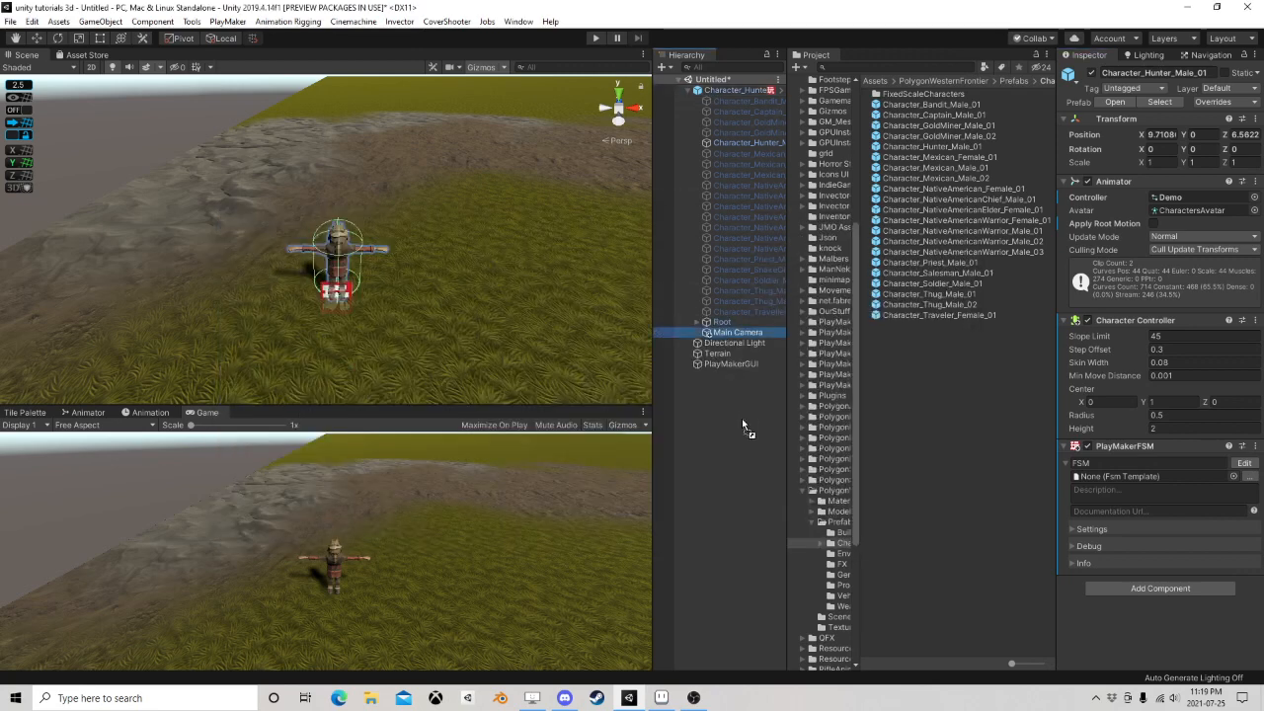
drag(741, 417, 741, 420)
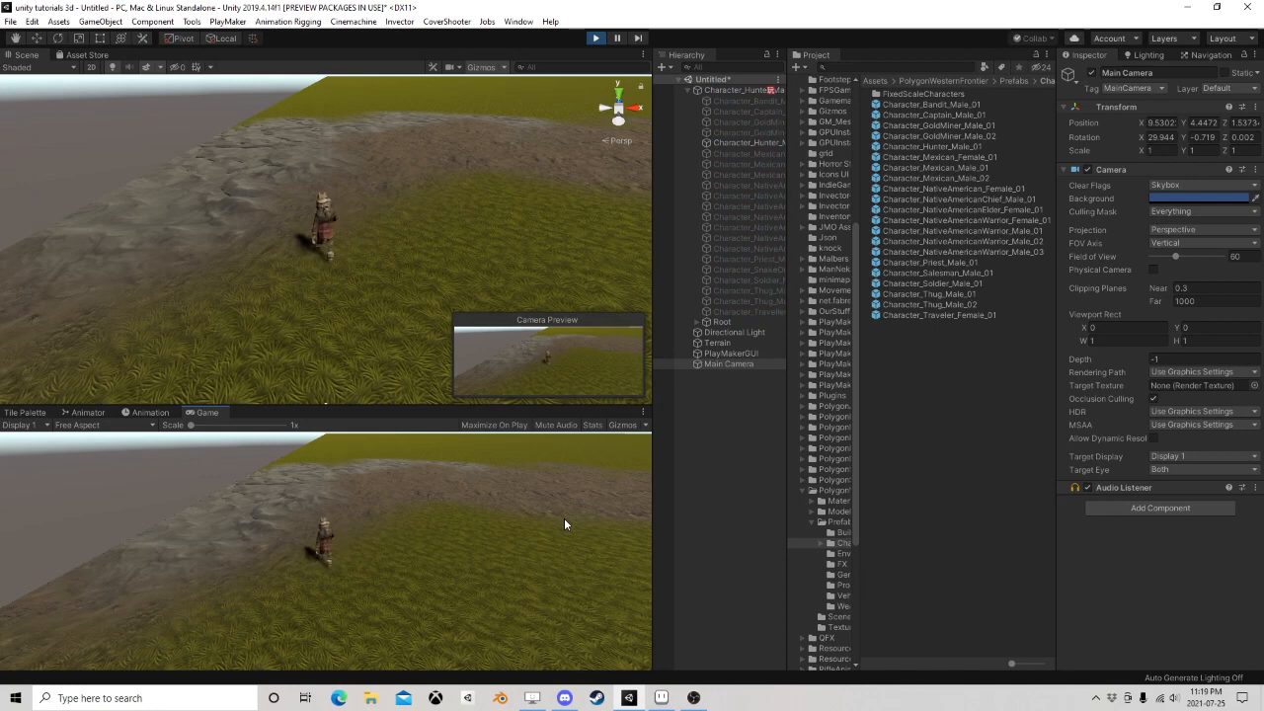
Play-test walking the character in all directions with the detached camera
key(a)
key(s)
key(w)
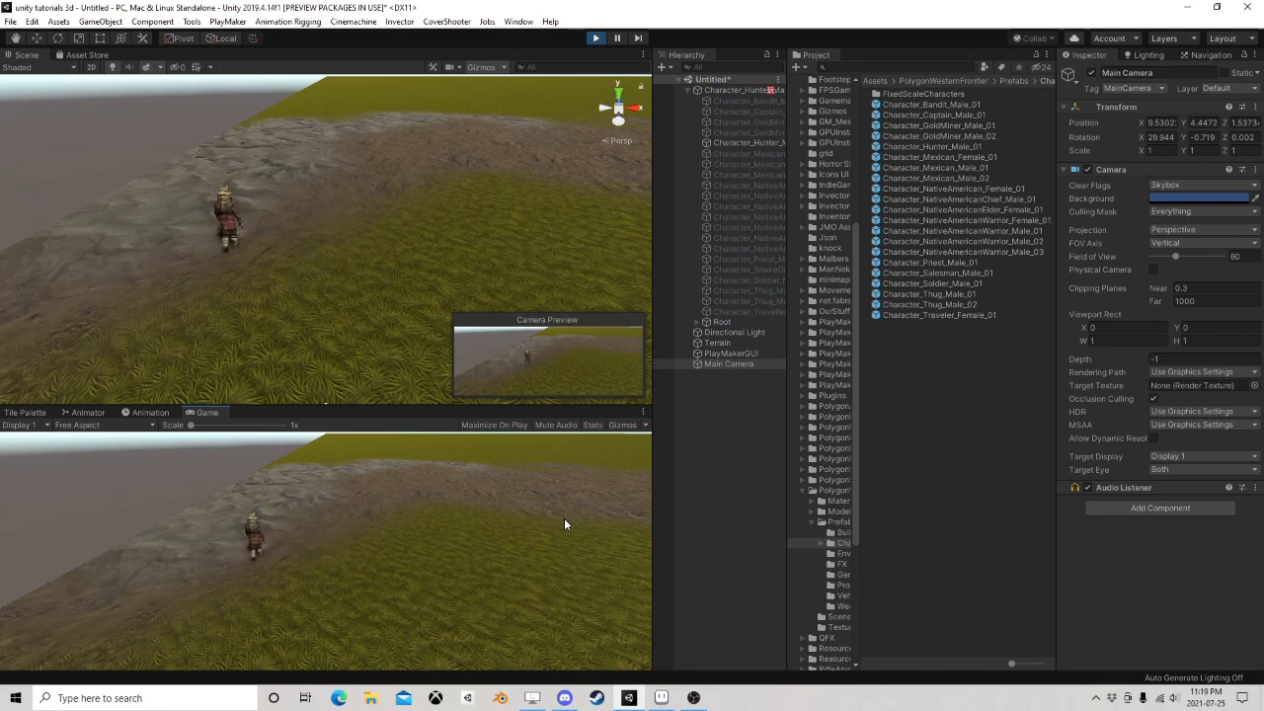
key(d)
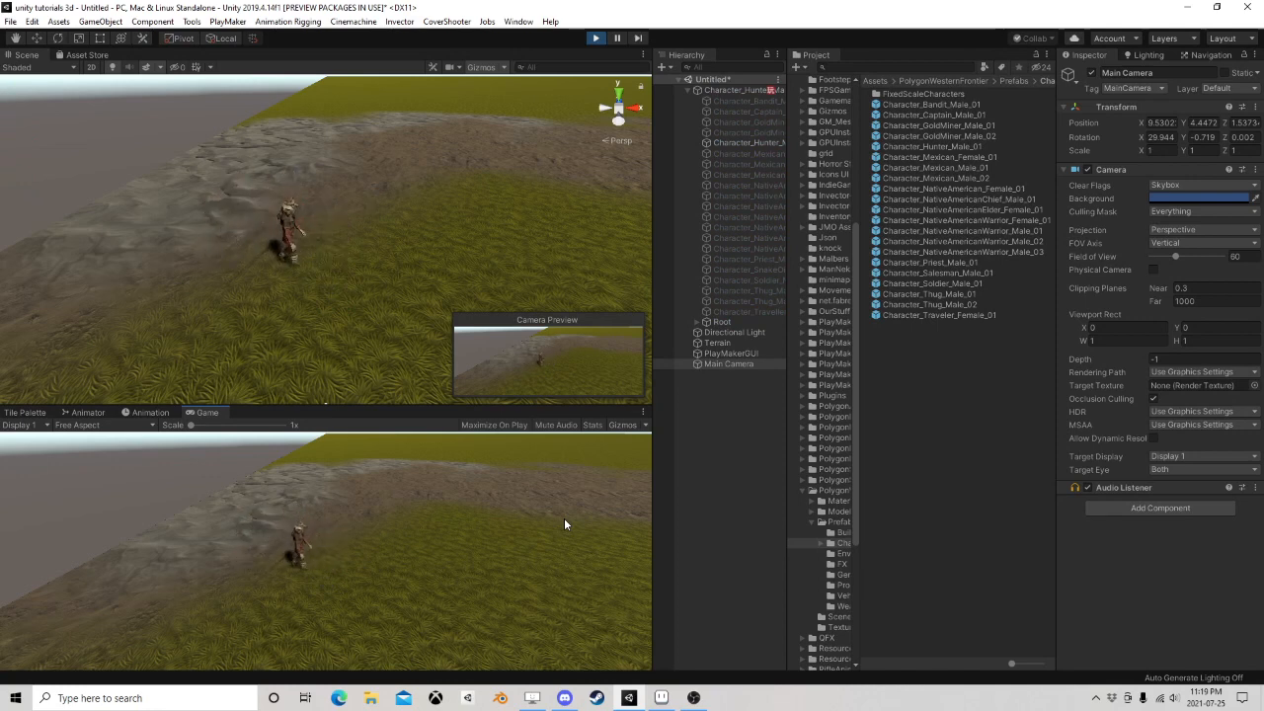
key(s)
key(d)
key(w)
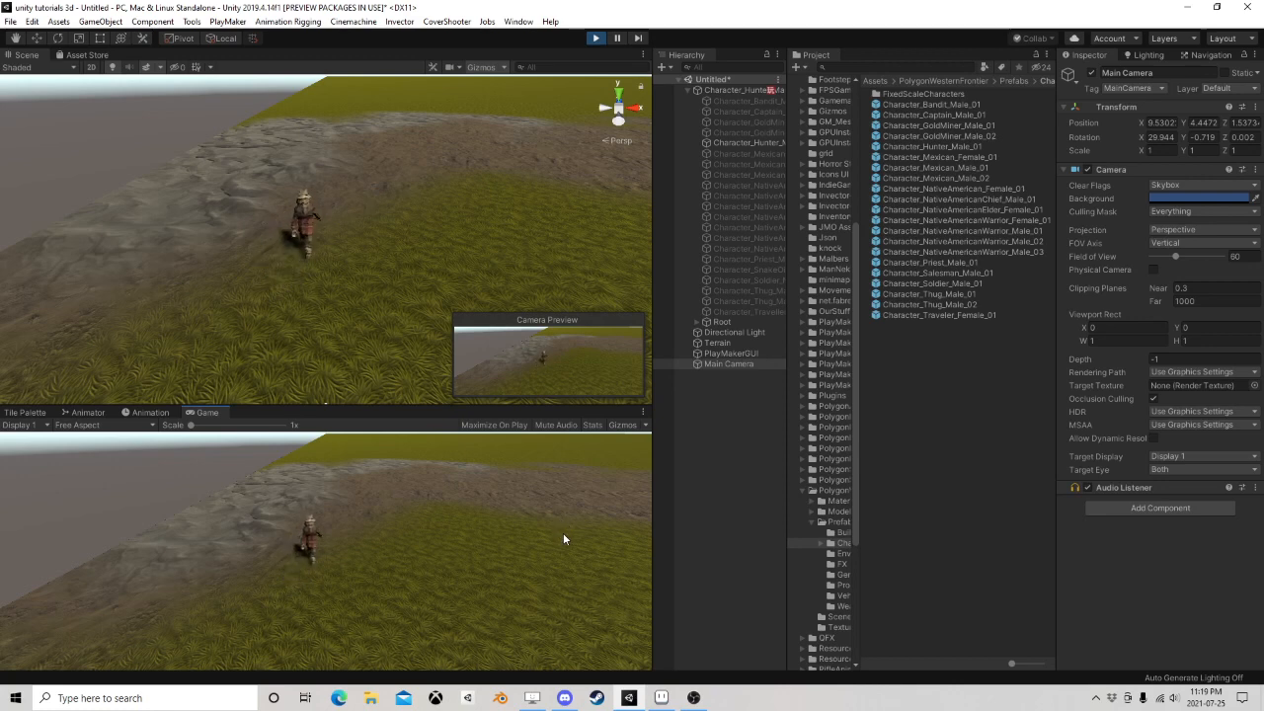
key(s)
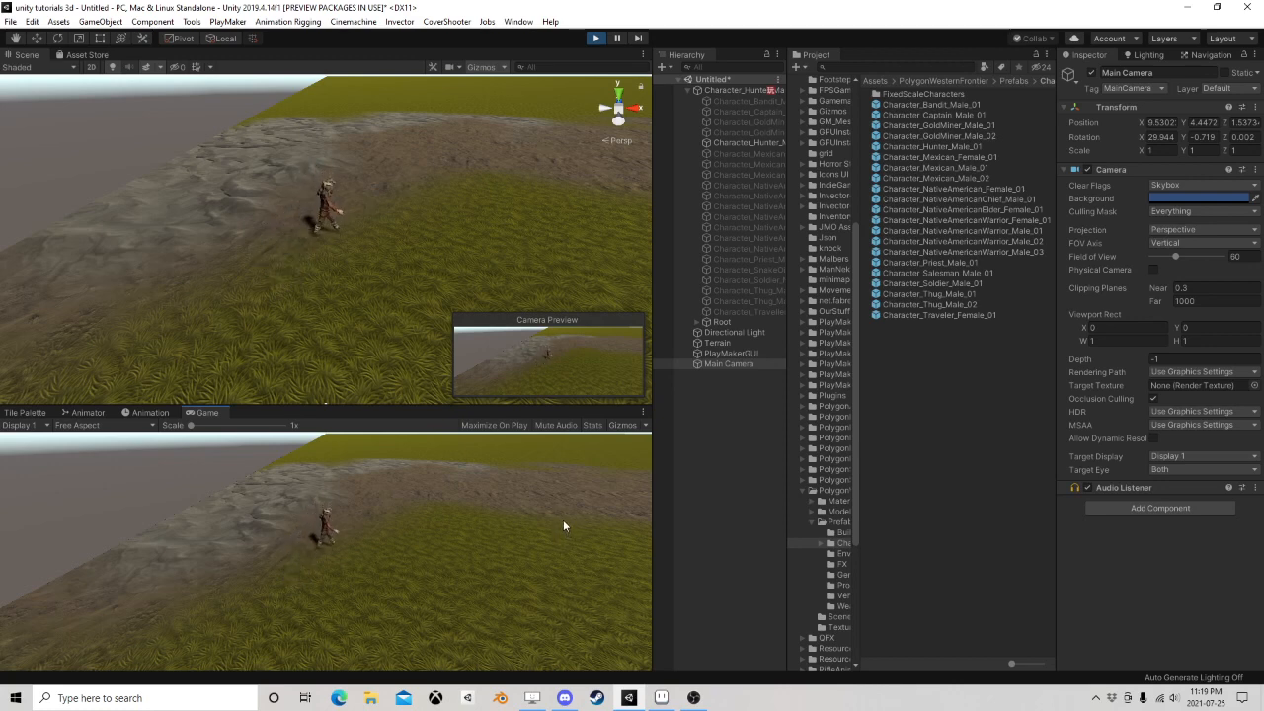
key(w)
key(d)
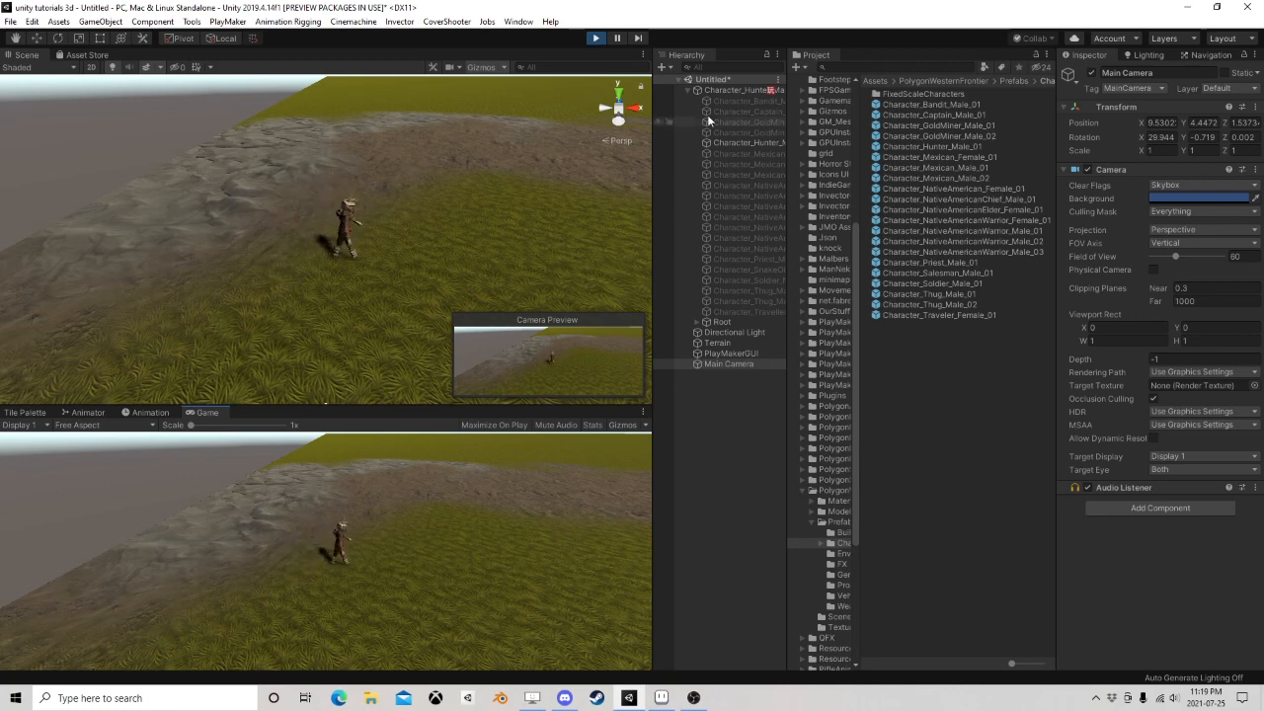
Try World space for the Controller Simple Move action in the hunter character's FSM while the game is running
click(743, 88)
click(1245, 459)
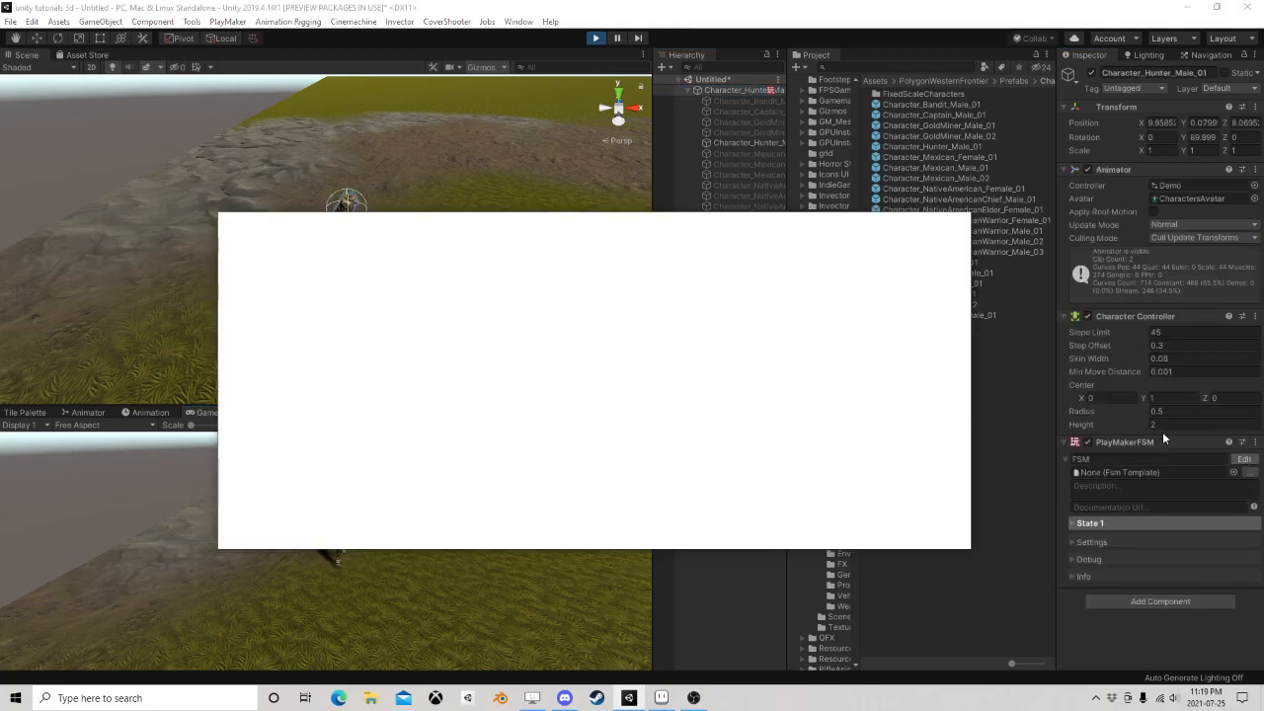
scroll(869, 411, down, 2)
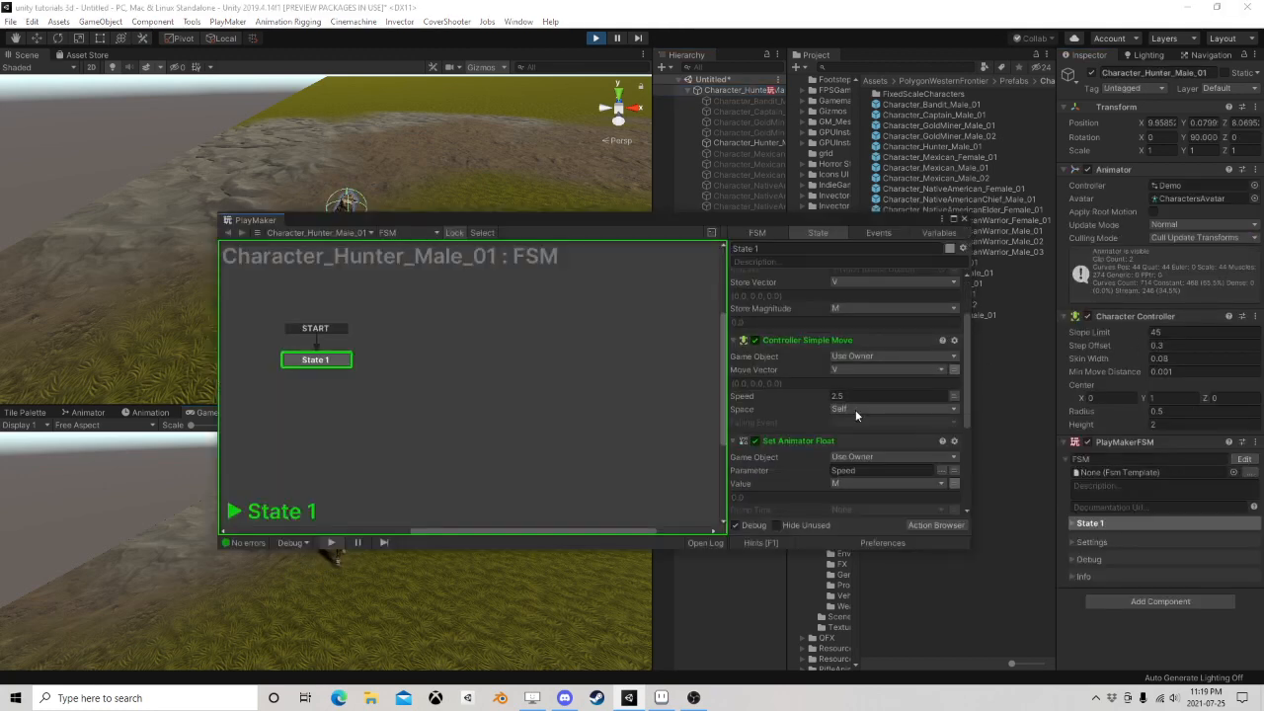
click(855, 411)
click(875, 433)
drag(698, 219, 743, 73)
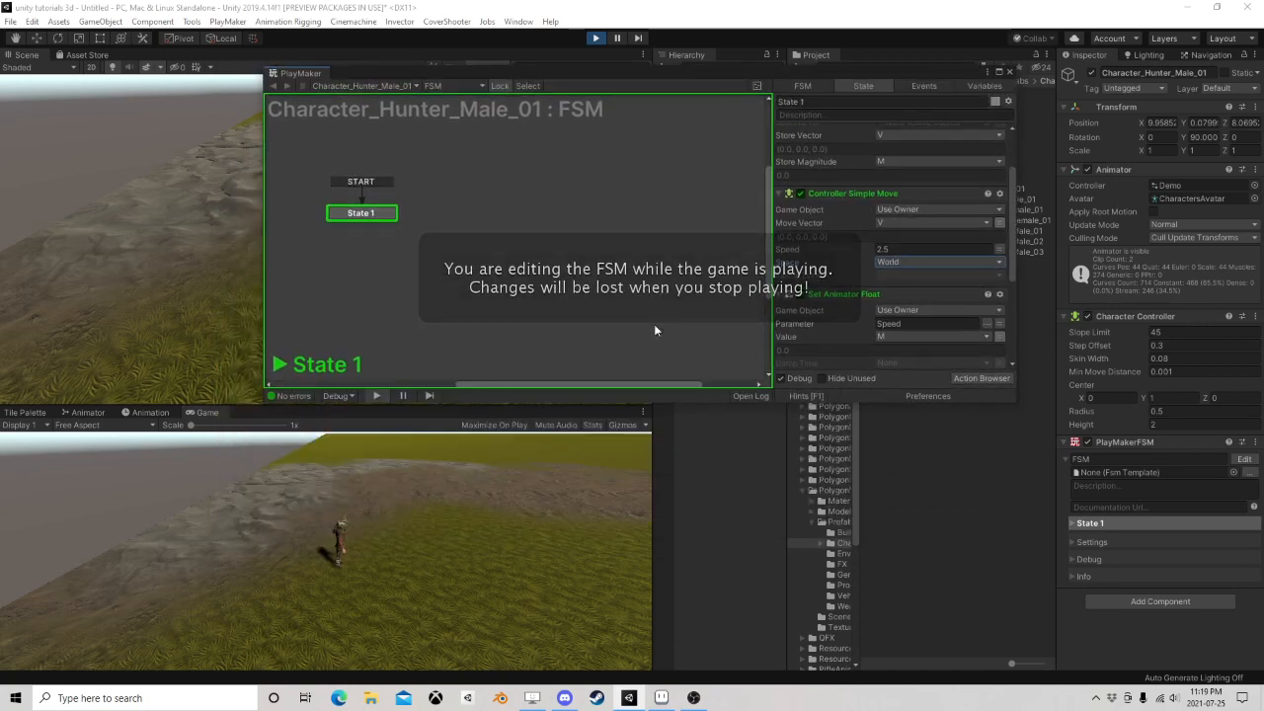
Play-test walking the character in different directions with World-space movement, and stop the game
click(494, 558)
key(w)
key(a)
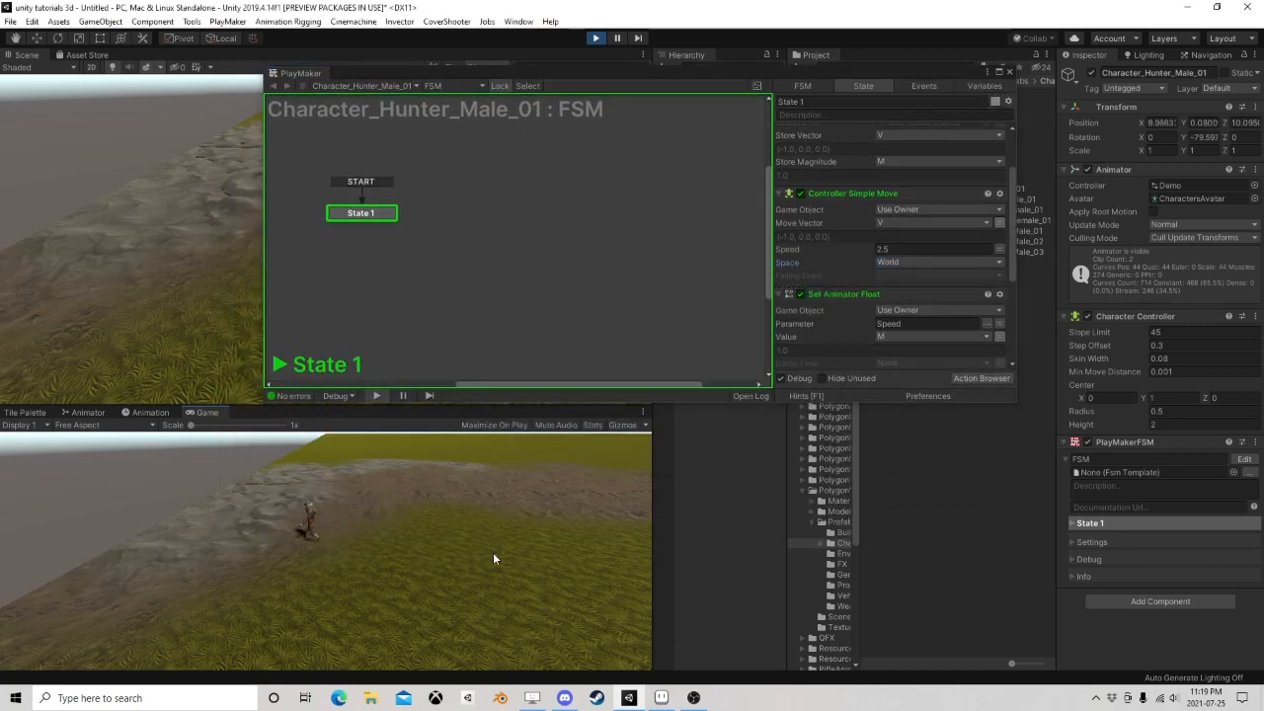
key(d)
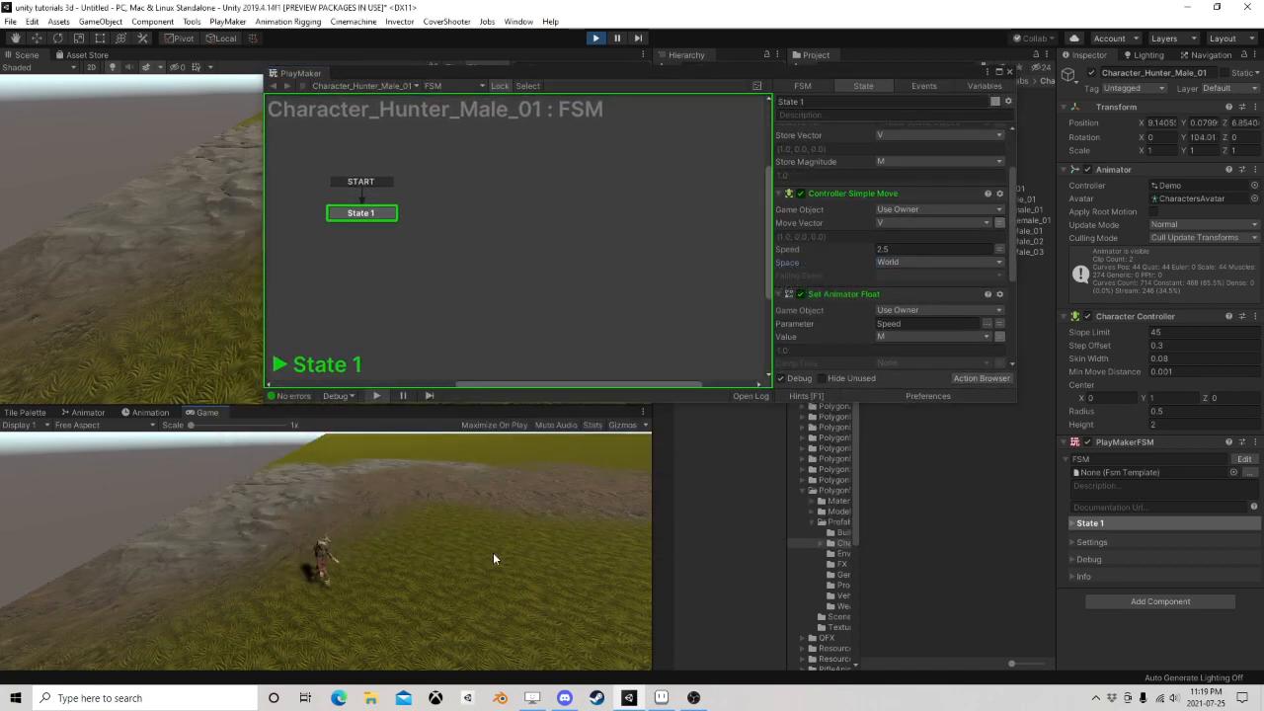
key(w)
key(a)
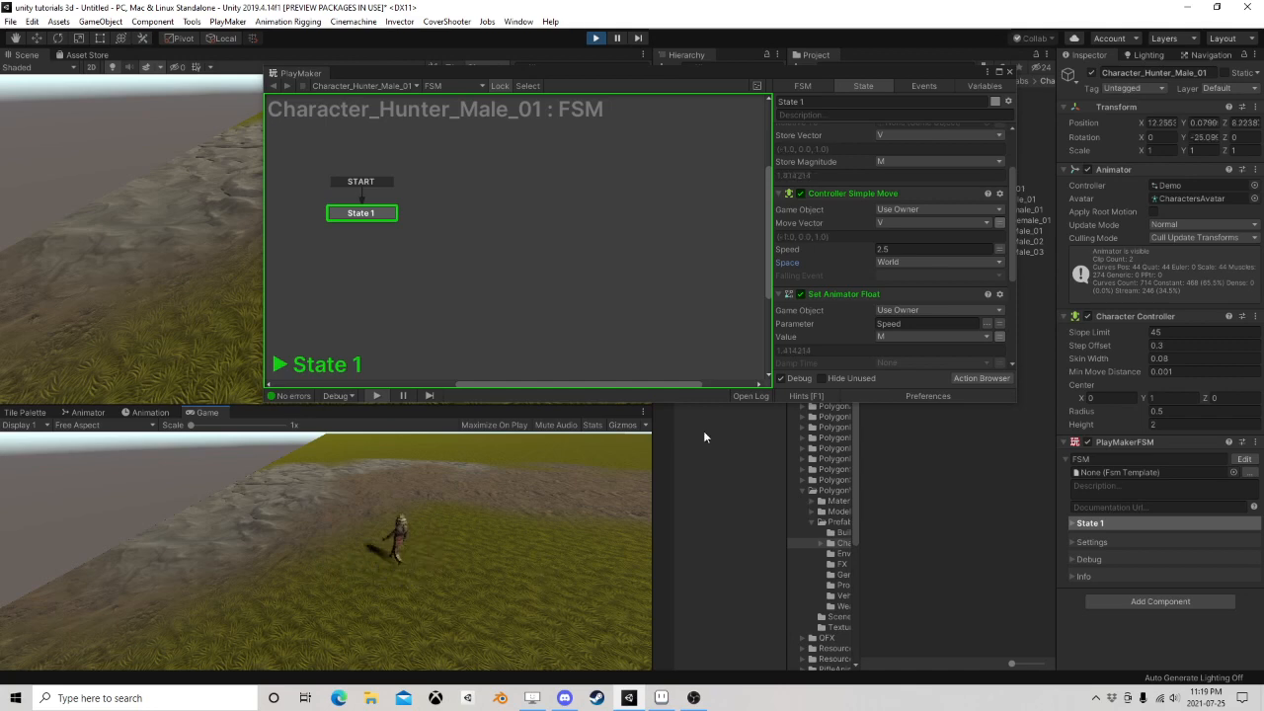
click(596, 39)
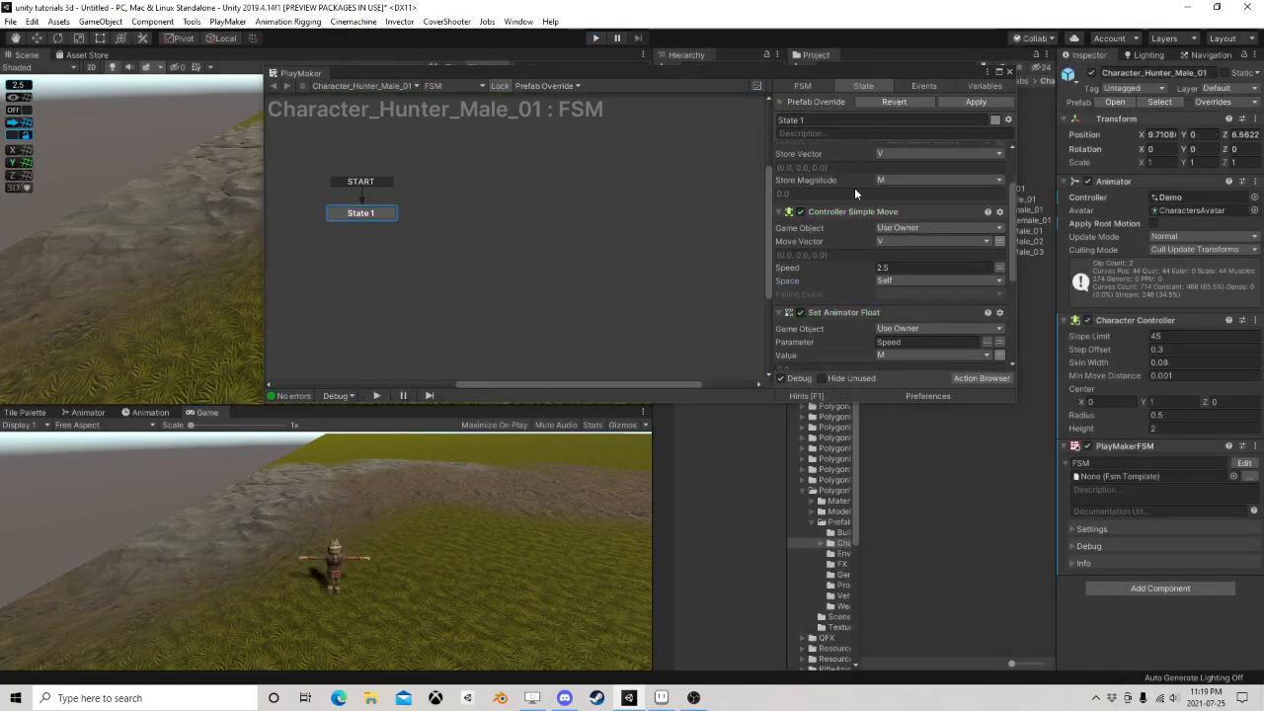
Set the Controller Simple Move space to World, raise the Smooth Look At Direction speed, and close the FSM editor
click(890, 281)
click(906, 294)
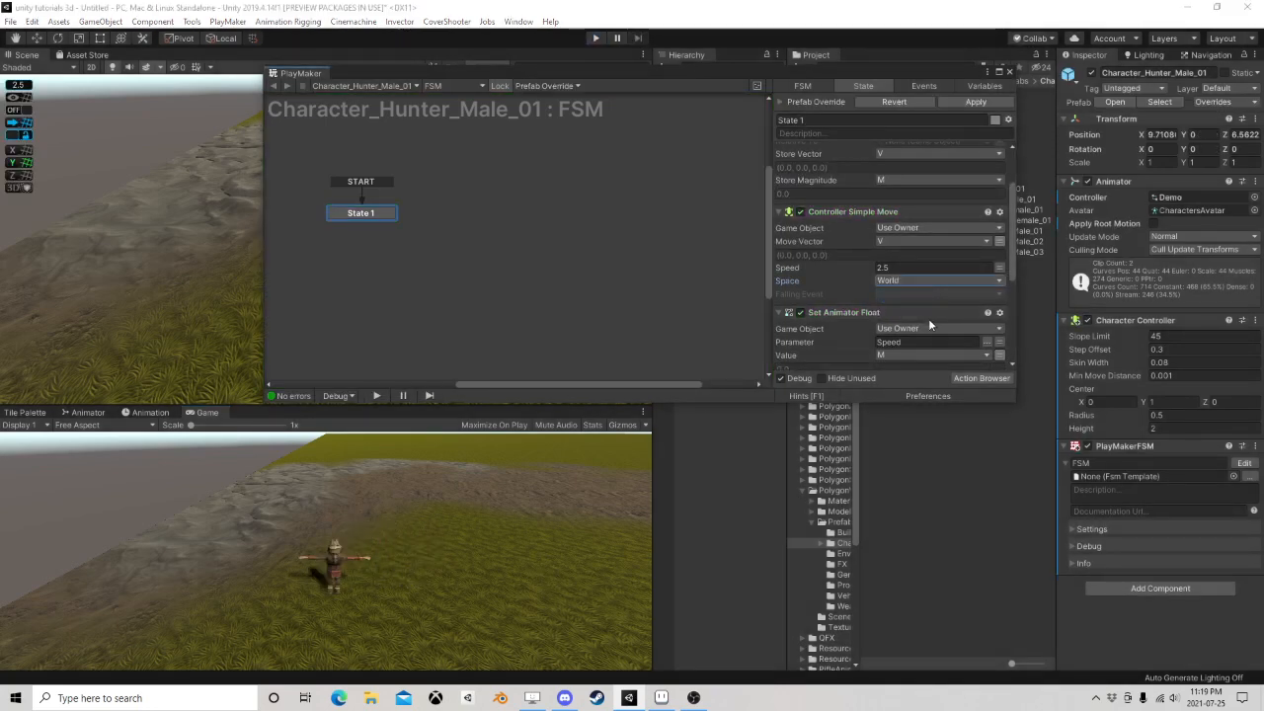
scroll(929, 318, down, 3)
scroll(928, 323, down, 1)
drag(897, 313, 945, 311)
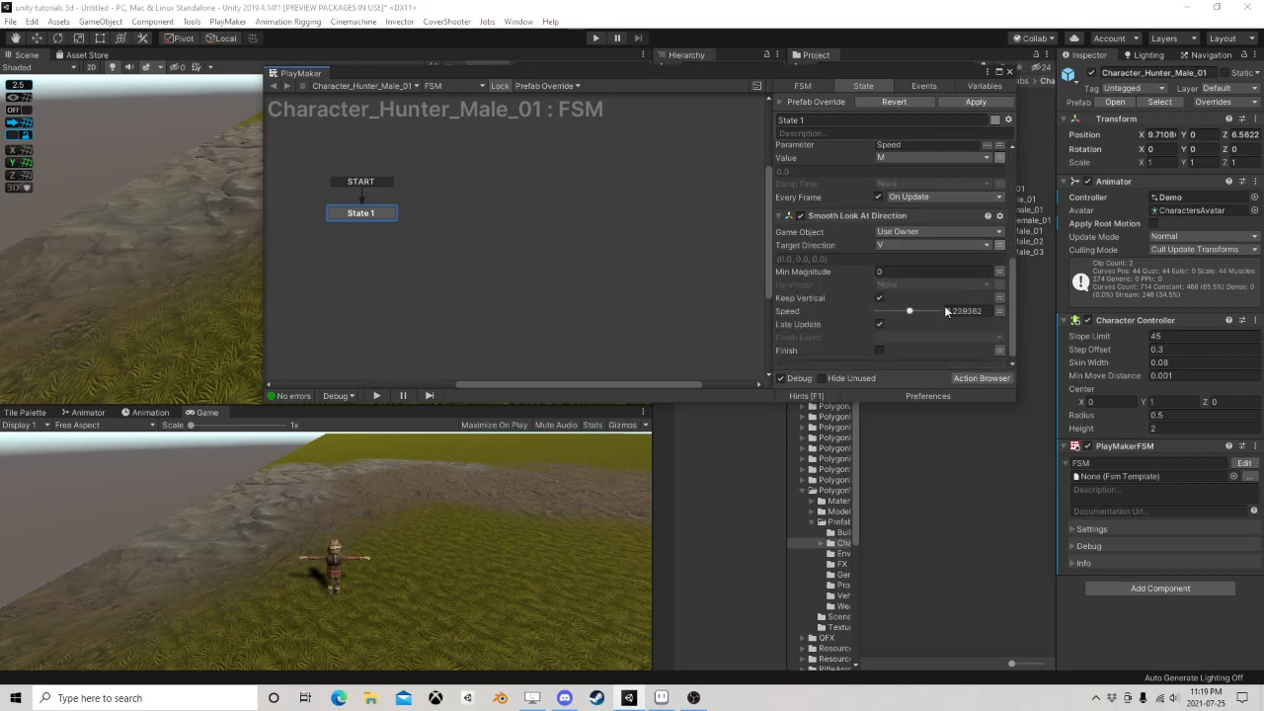
click(1008, 71)
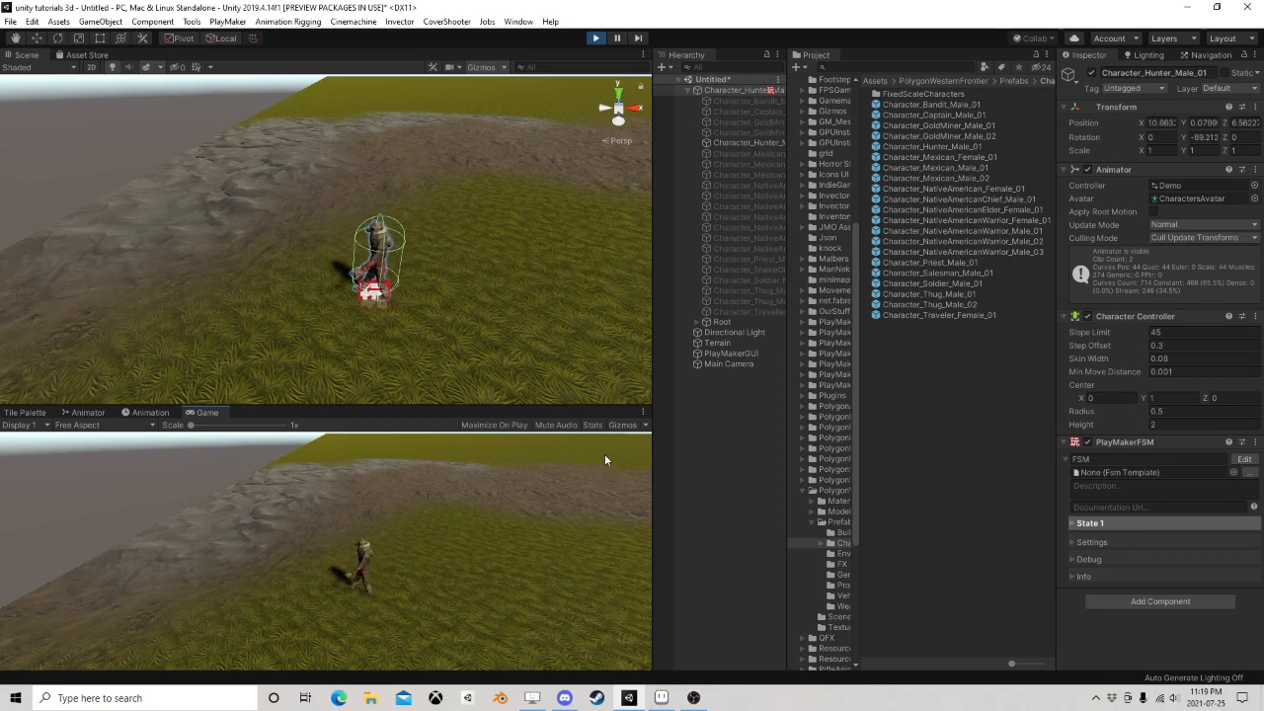
Play-test the character's movement and faster turning in several directions, and stop the game
key(a)
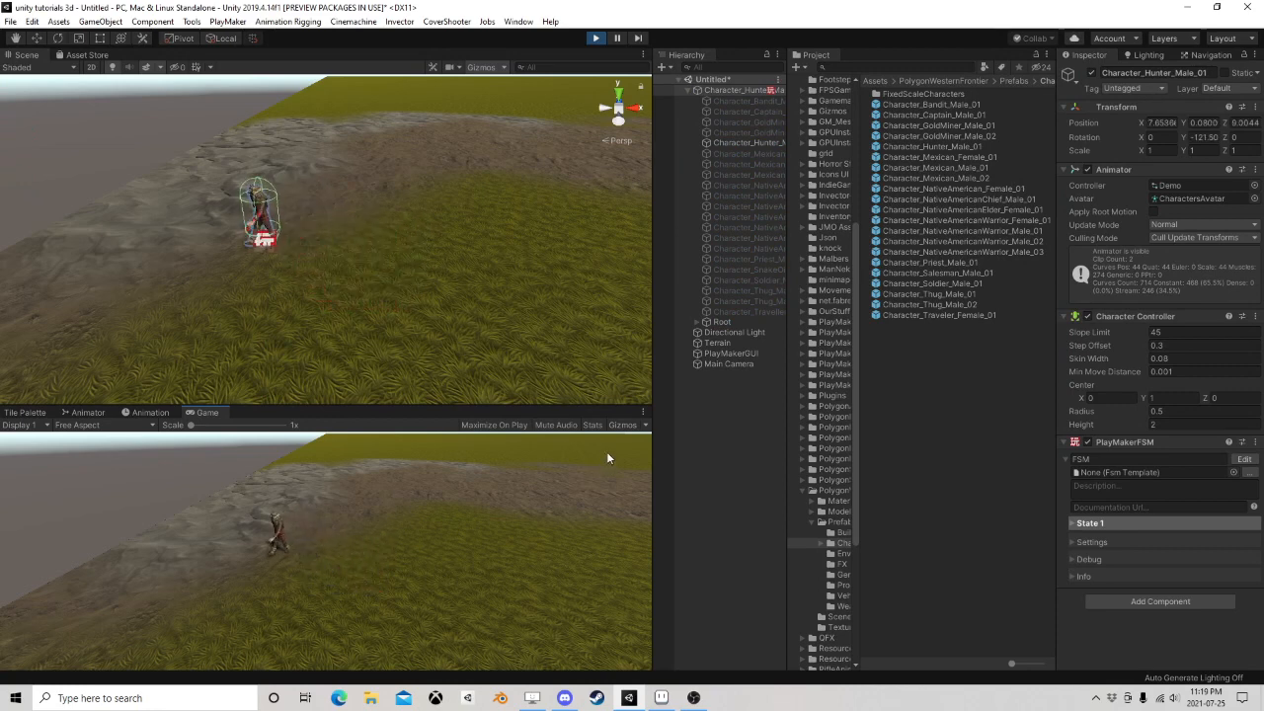
key(s)
key(d)
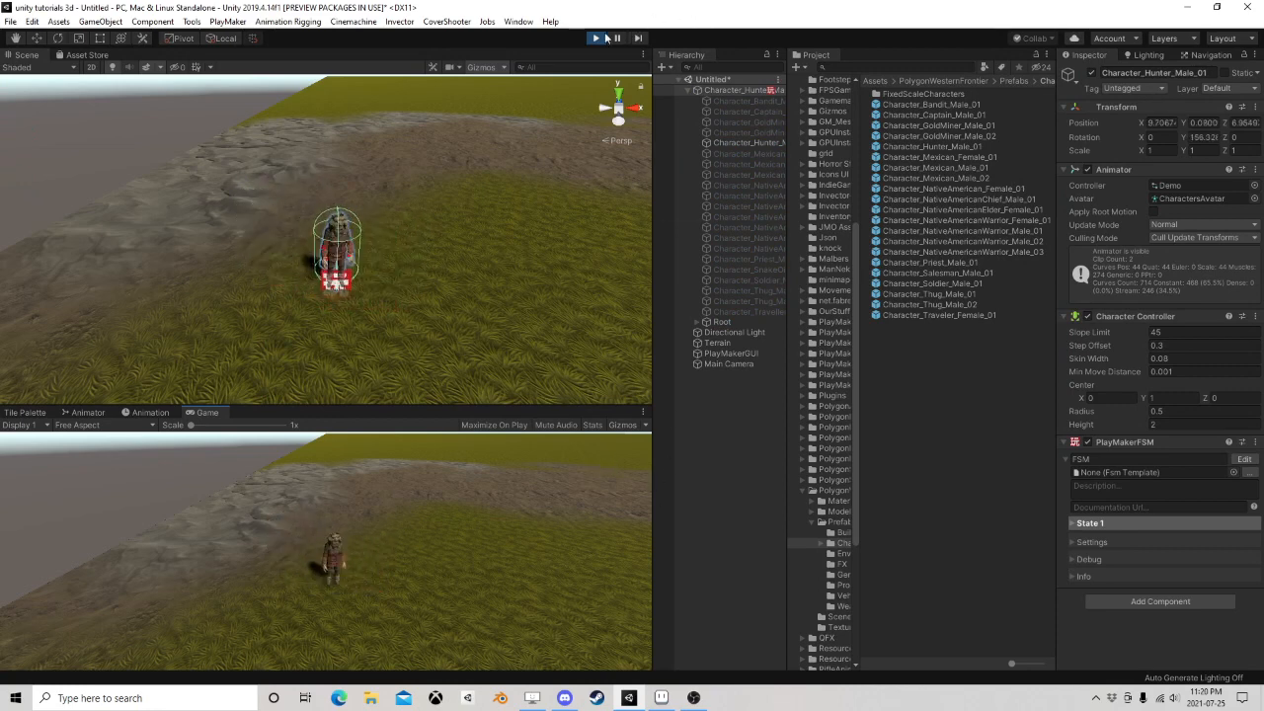
key(ctrl+p)
Add a second PlayMakerFSM component to the hunter character and name it Footsteps
click(688, 90)
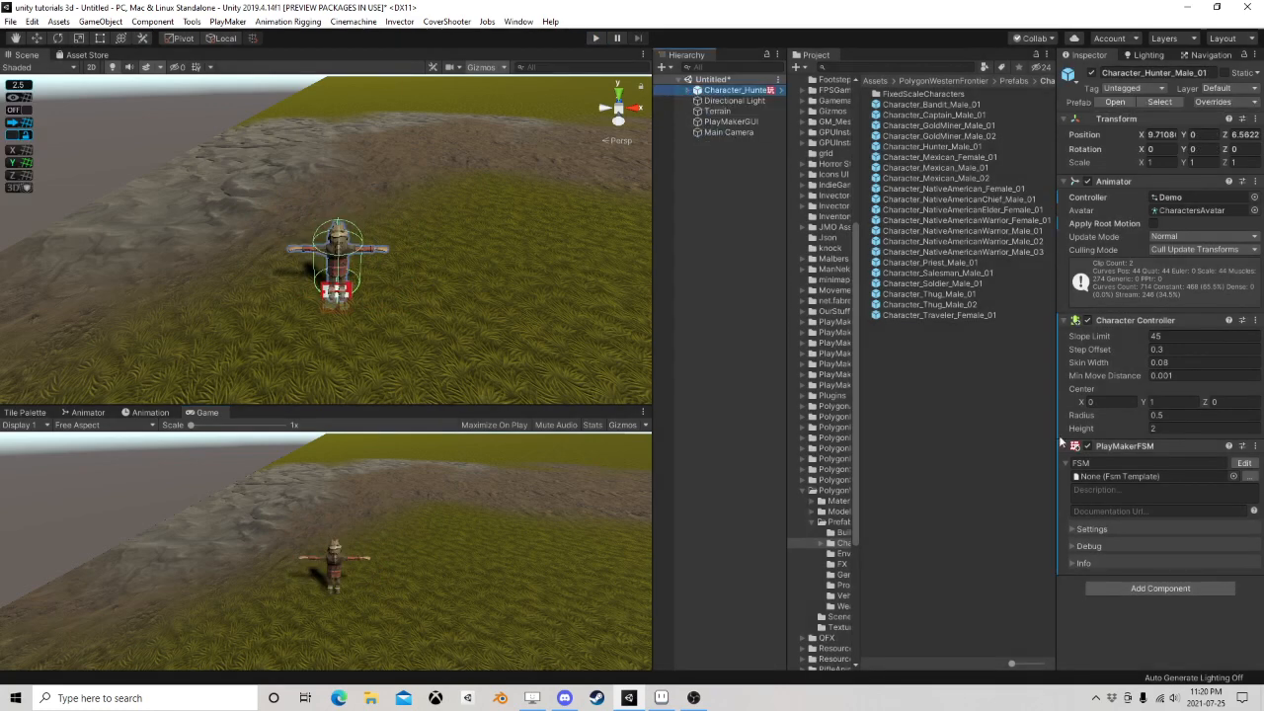
click(1150, 588)
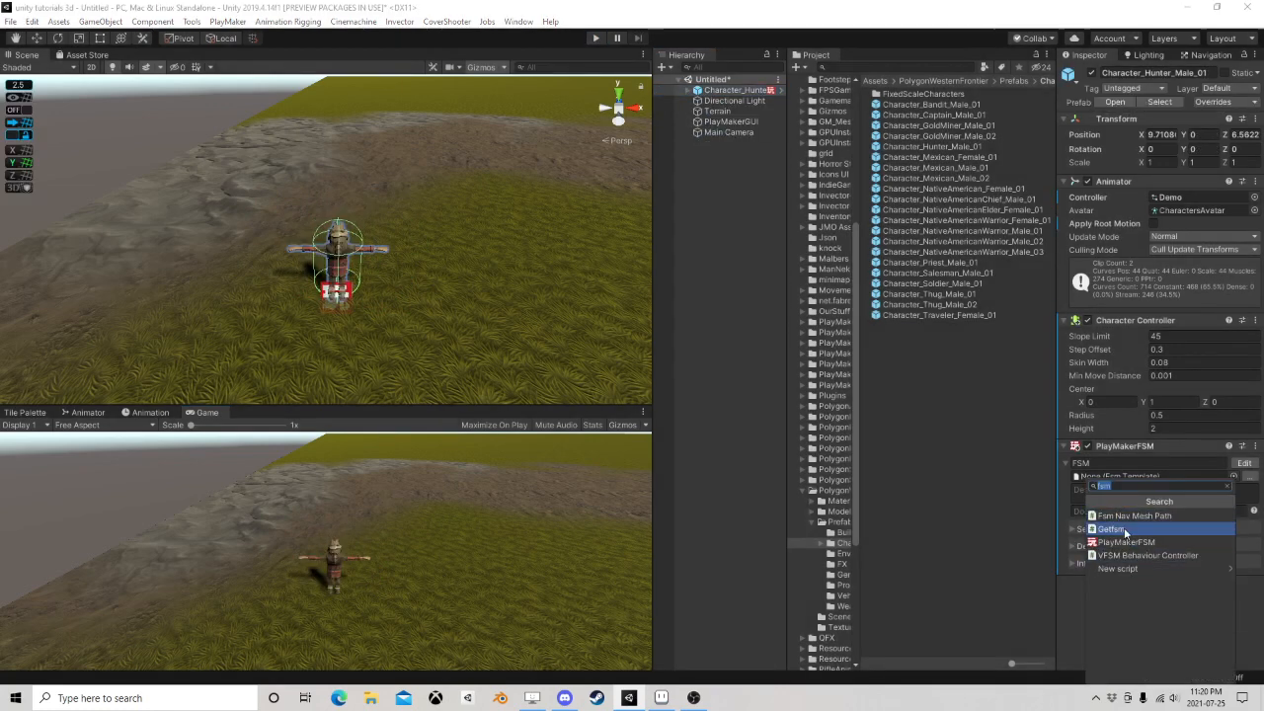
click(1126, 542)
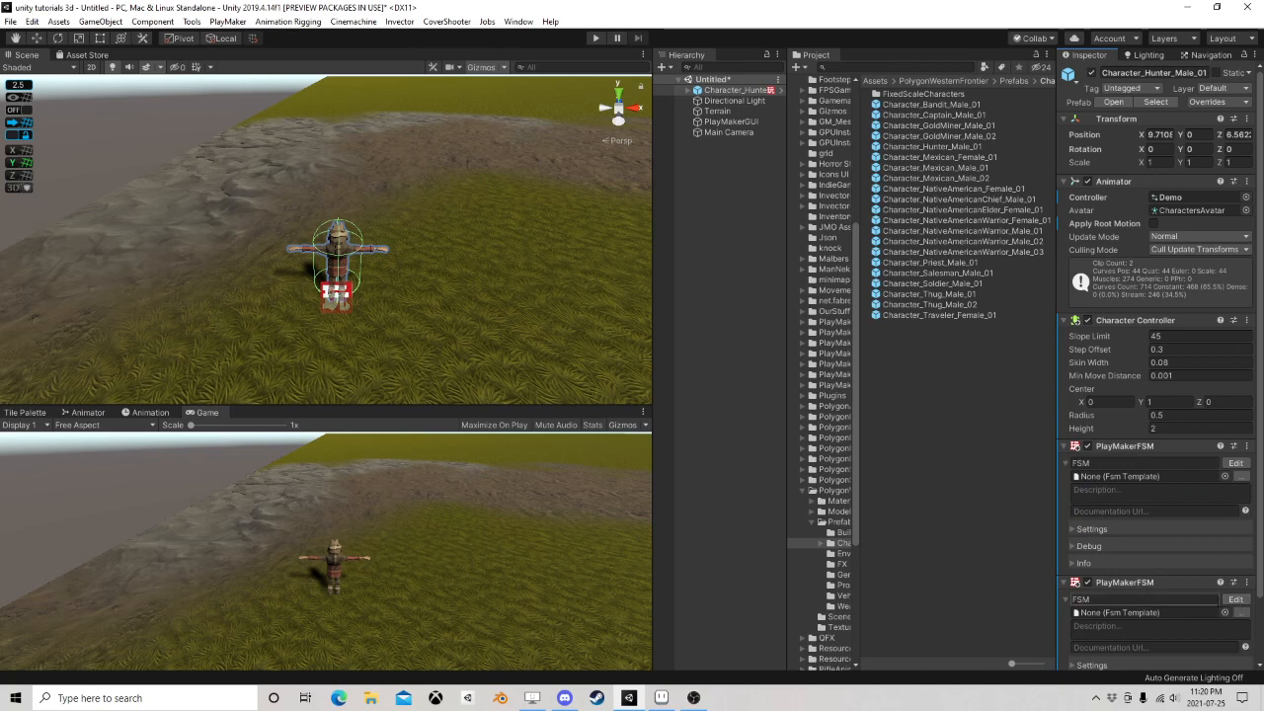
text(Footsteps)
Locate the motion clip used by the WalkFwdLoop animator state in the project assets
click(102, 413)
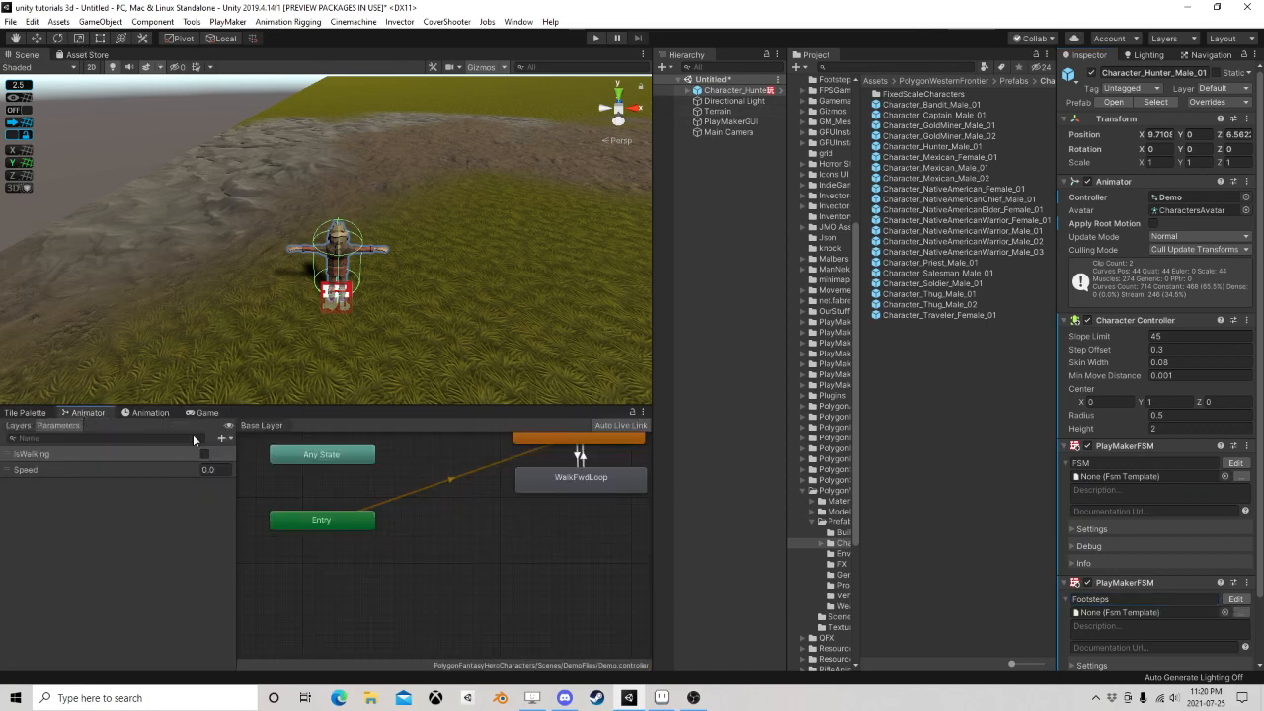
click(588, 476)
click(1190, 105)
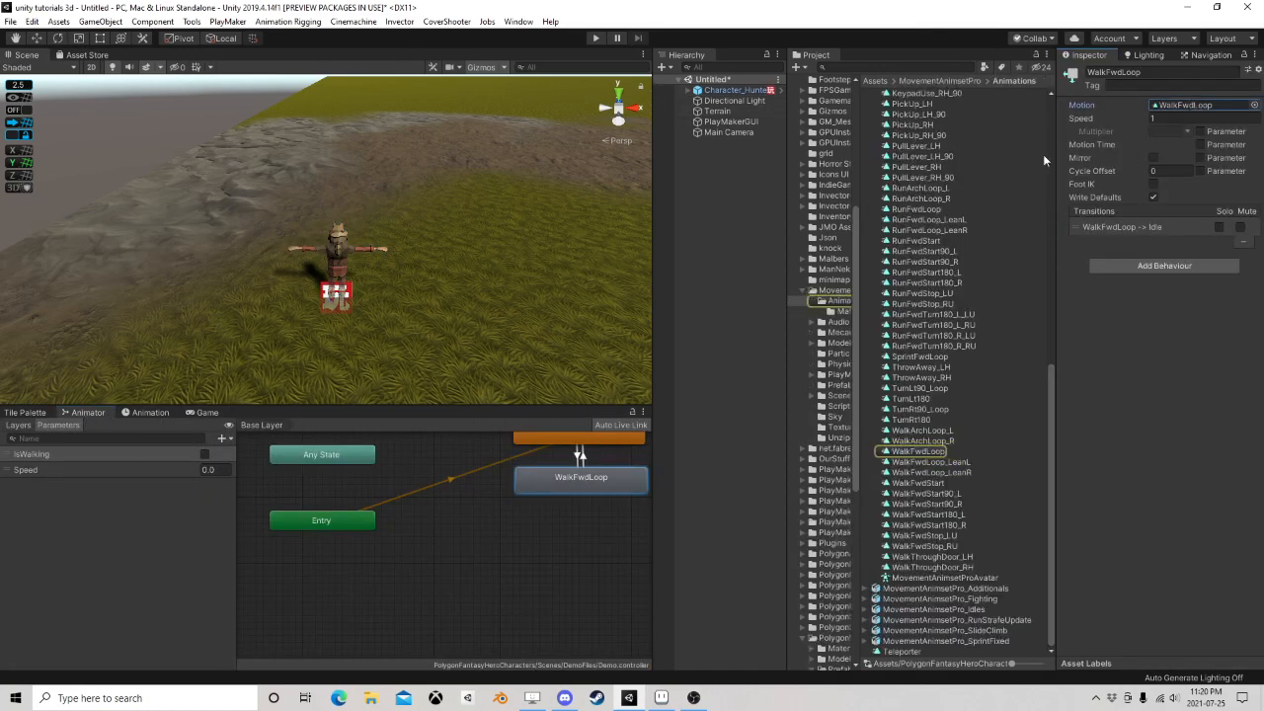
Open the MovementAnimsetPro model's animation import settings and select its WalkFwdLoop clip
scroll(948, 423, up, 15)
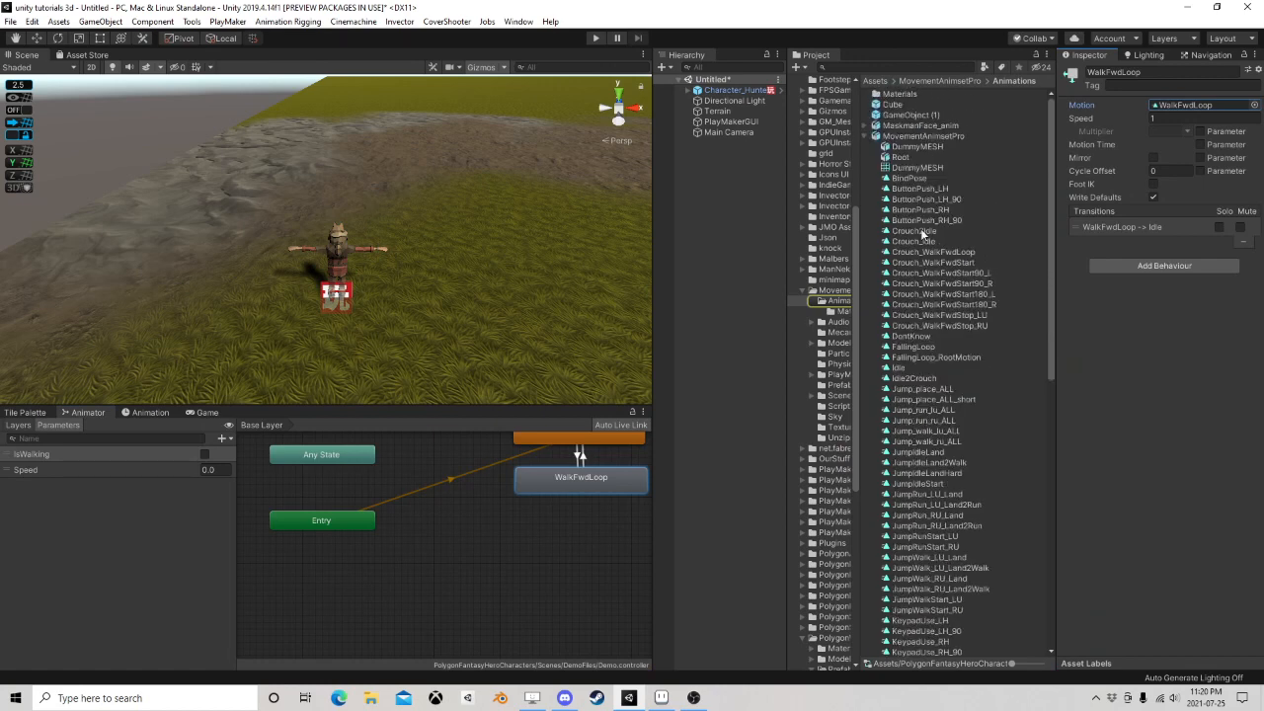
click(921, 137)
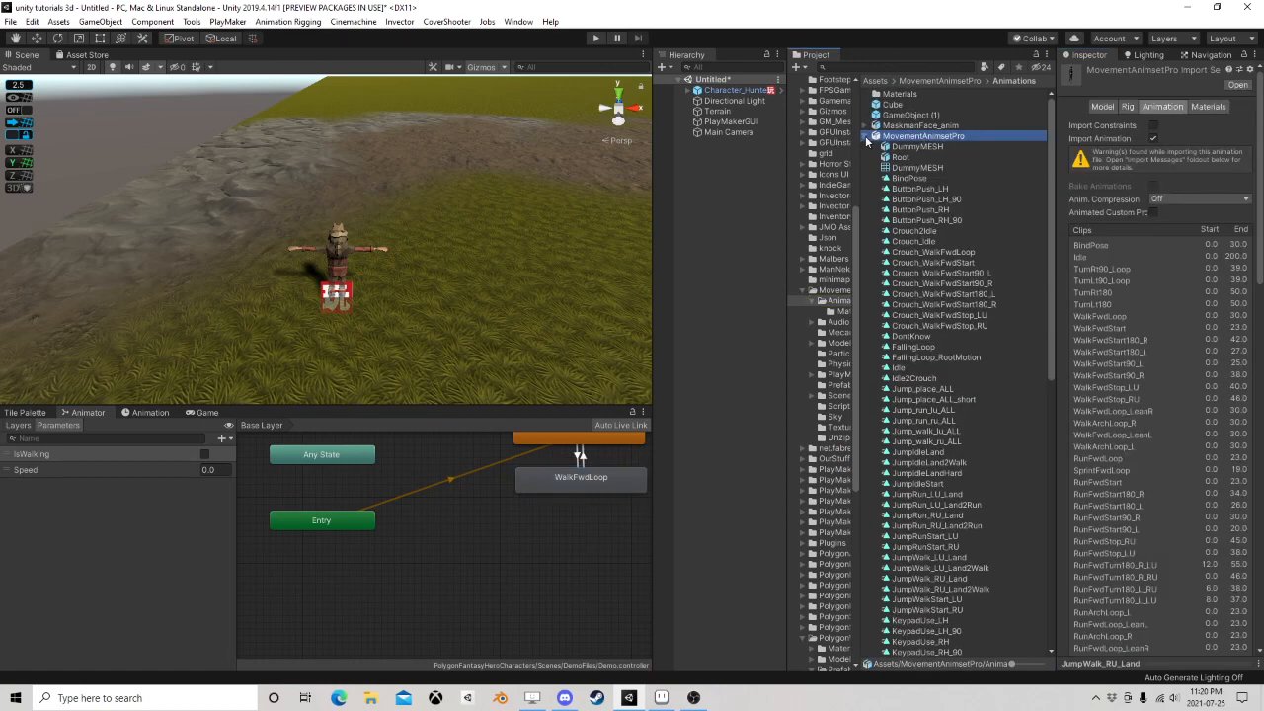
click(868, 138)
scroll(1129, 416, down, 4)
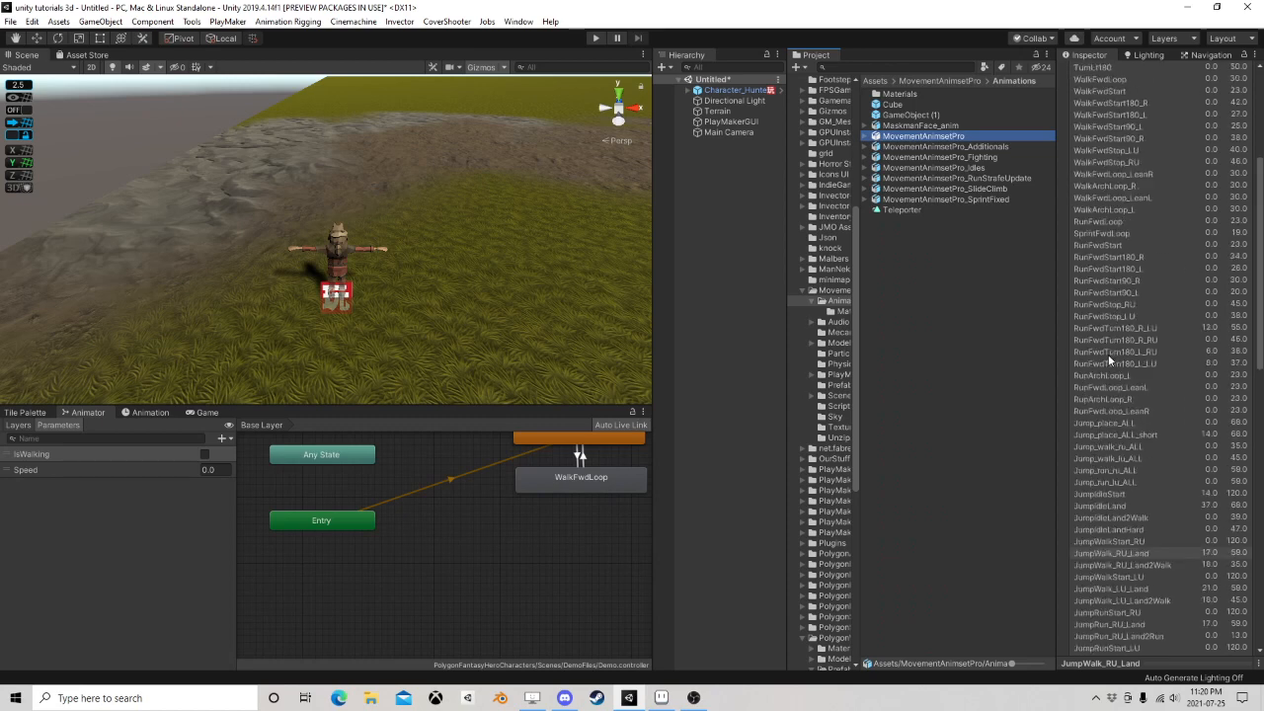
click(1113, 198)
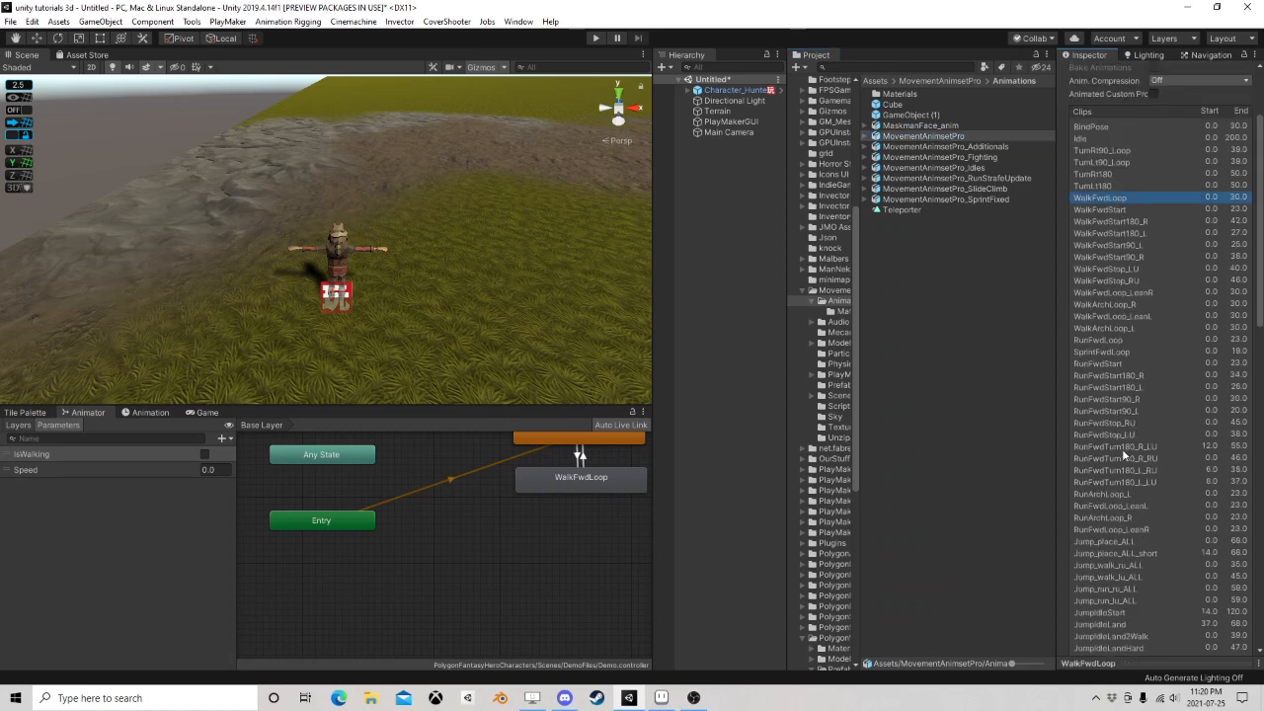
Expand the WalkFwdLoop clip's Events section, widen the Inspector, and show an enlarged preview of the walk
scroll(1155, 508, down, 10)
click(1070, 587)
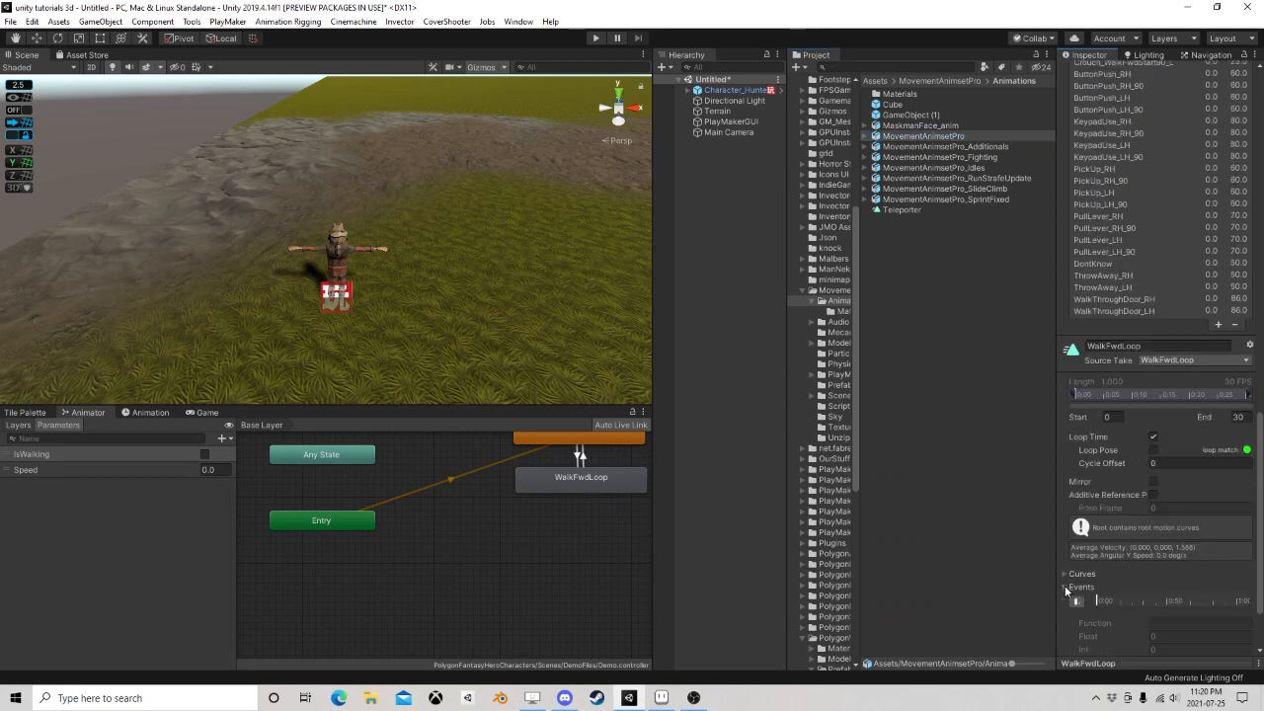
scroll(1065, 573, down, 3)
drag(1055, 530, 866, 529)
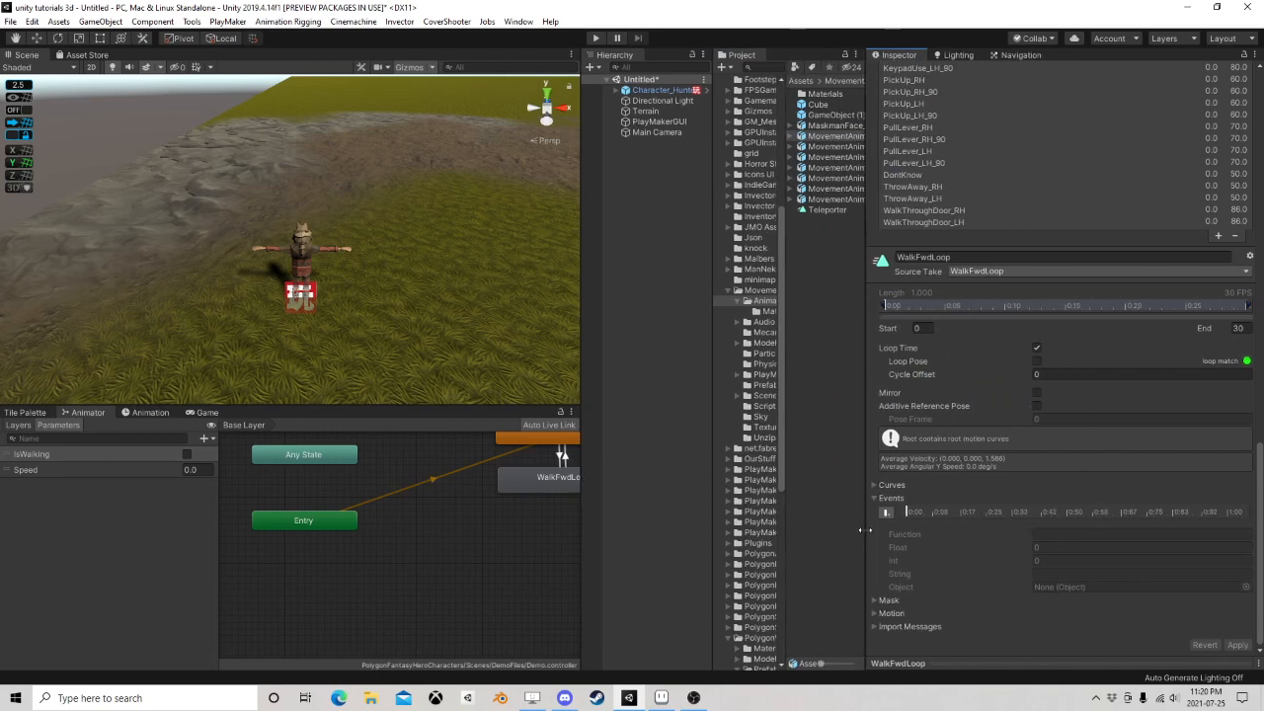
click(1055, 663)
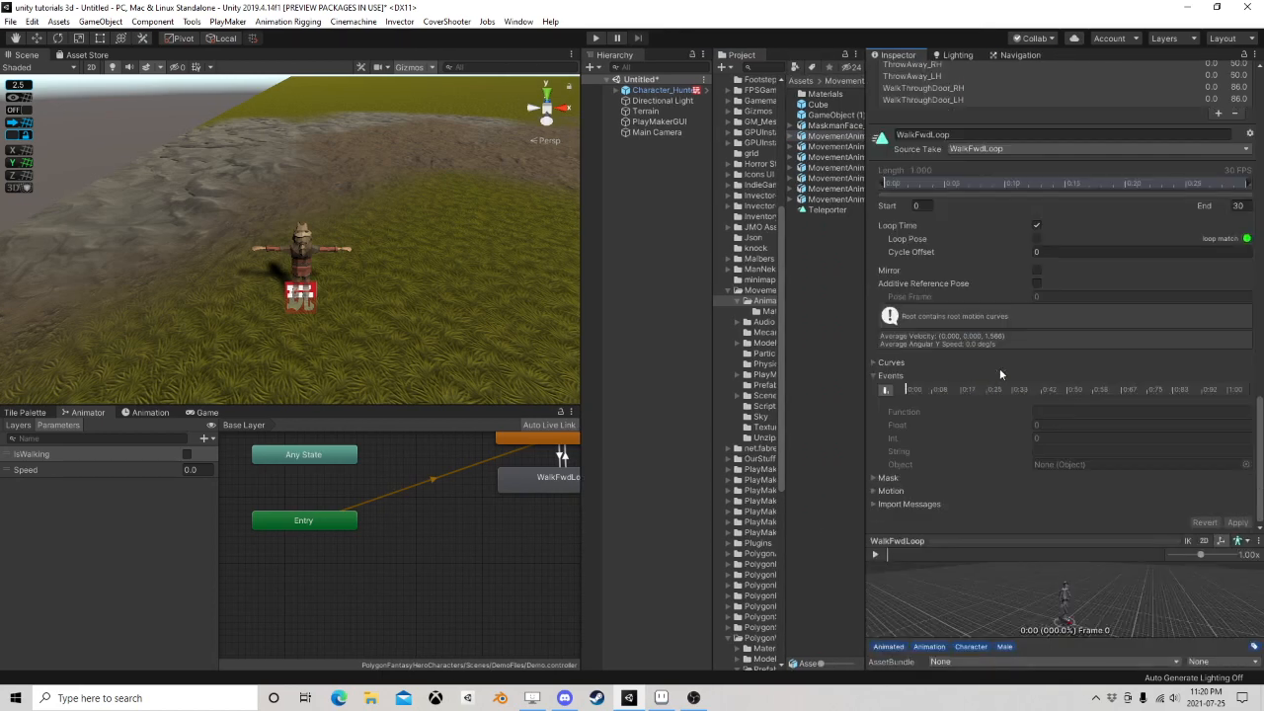
click(891, 554)
drag(1019, 545, 1019, 361)
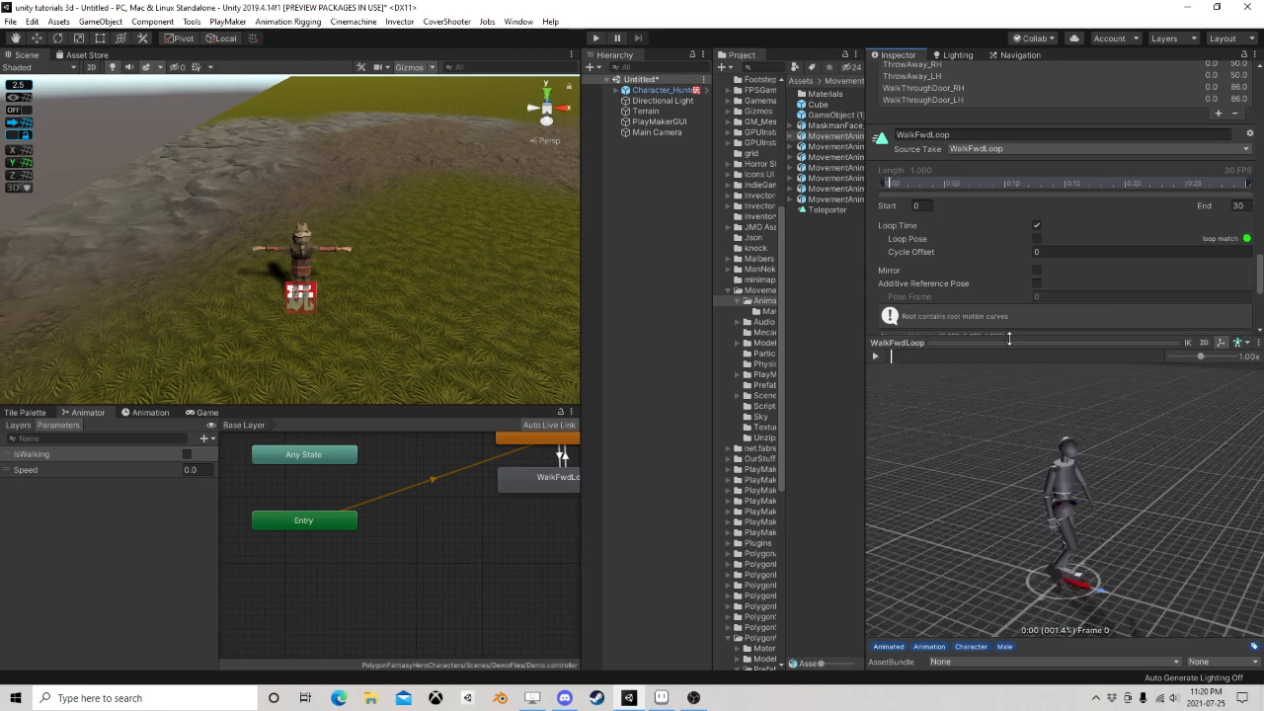
Add an animation event at frame 7 of WalkFwdLoop with function SendEvent and string Step
scroll(950, 207, down, 3)
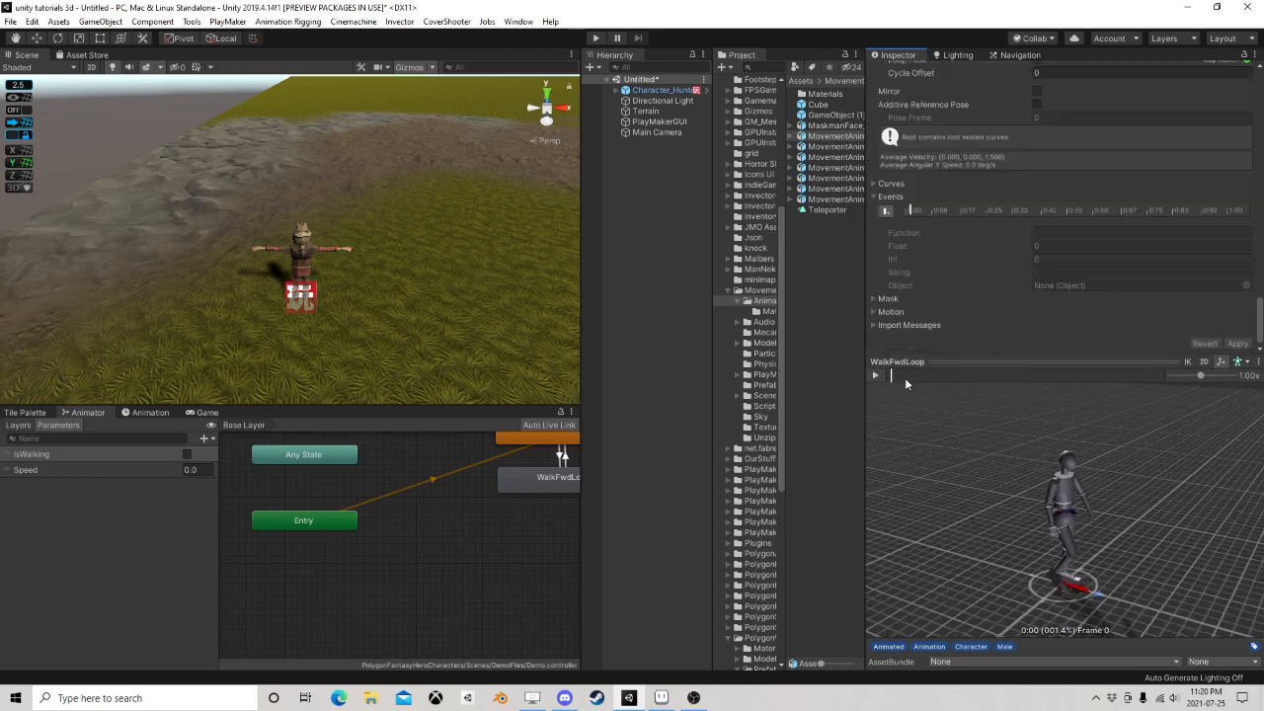
drag(904, 377, 955, 381)
click(886, 211)
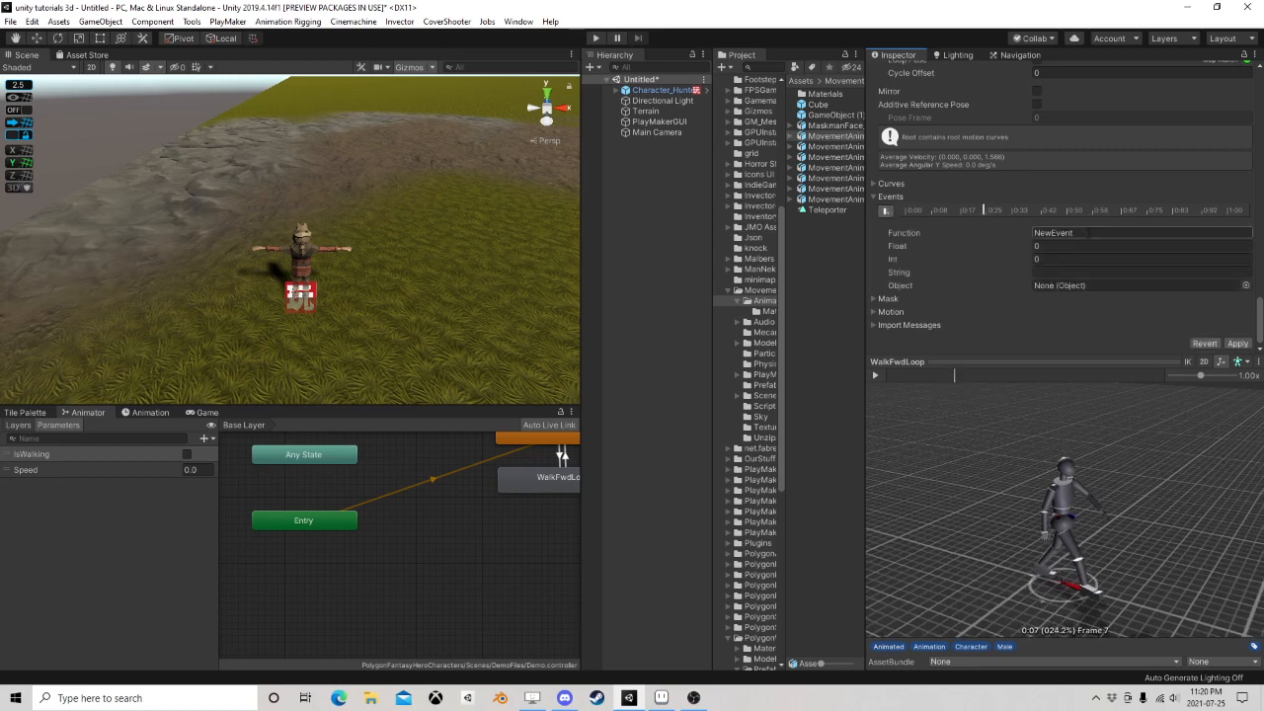
text(SendEvent)
key(Tab)
key(Tab)
key(Tab)
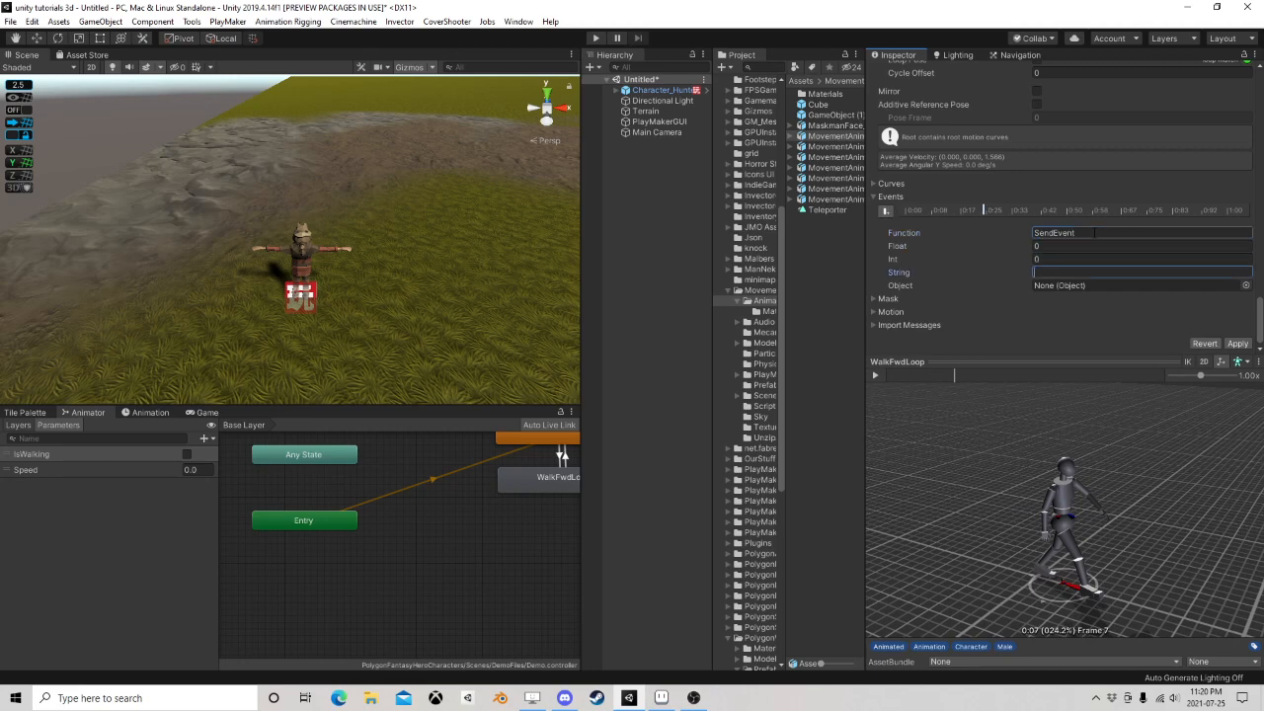
text(Step)
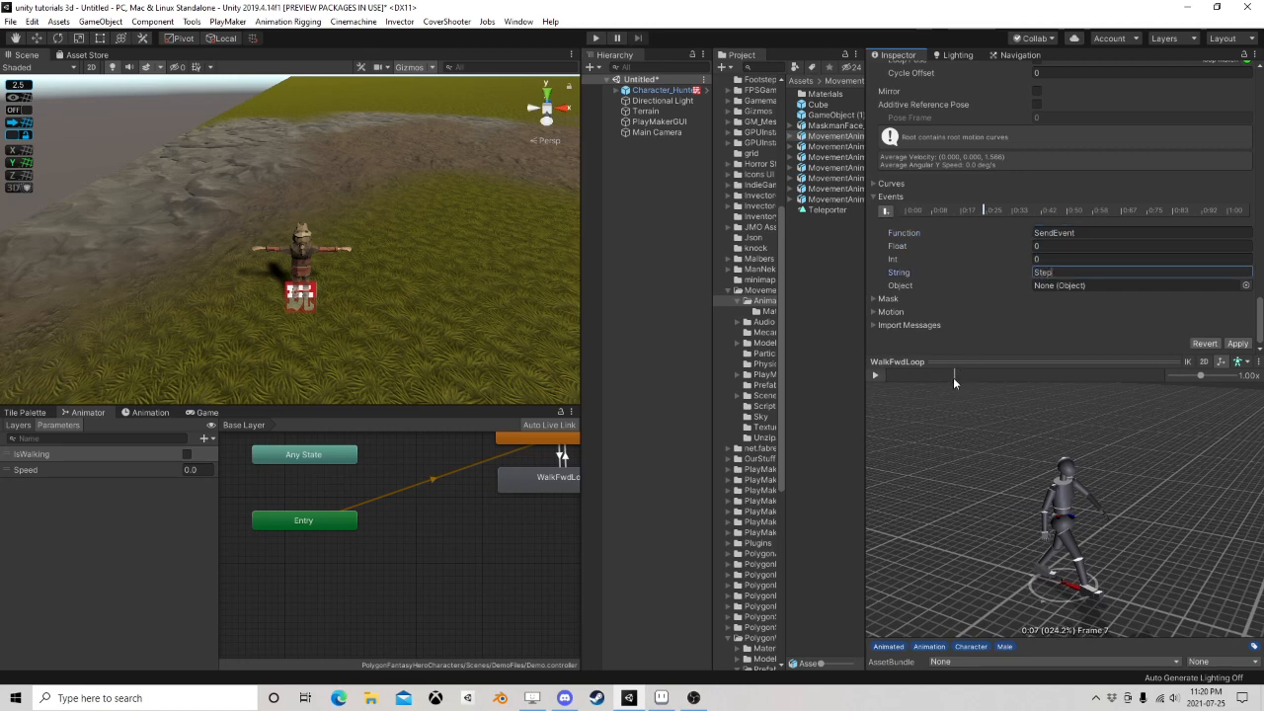
Add a second WalkFwdLoop event at frame 22 with function SendEvent and string Step, and apply the import settings
drag(953, 377, 1094, 386)
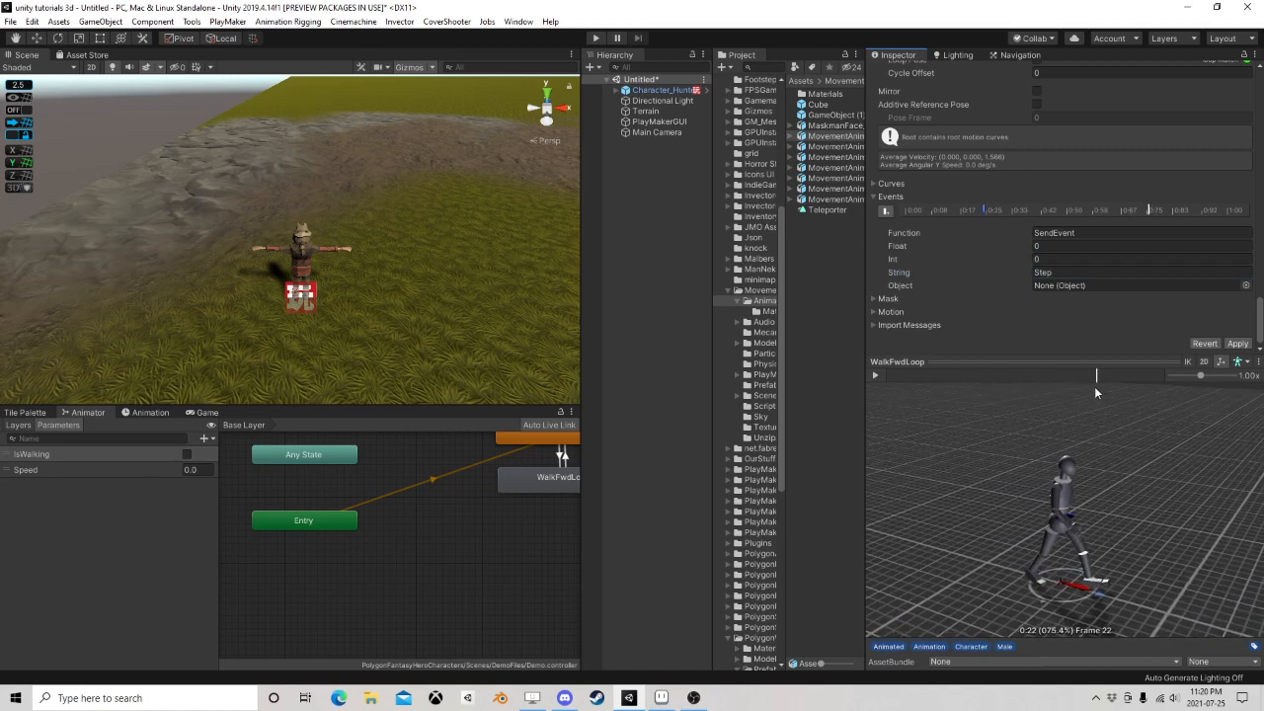
click(886, 212)
click(1106, 232)
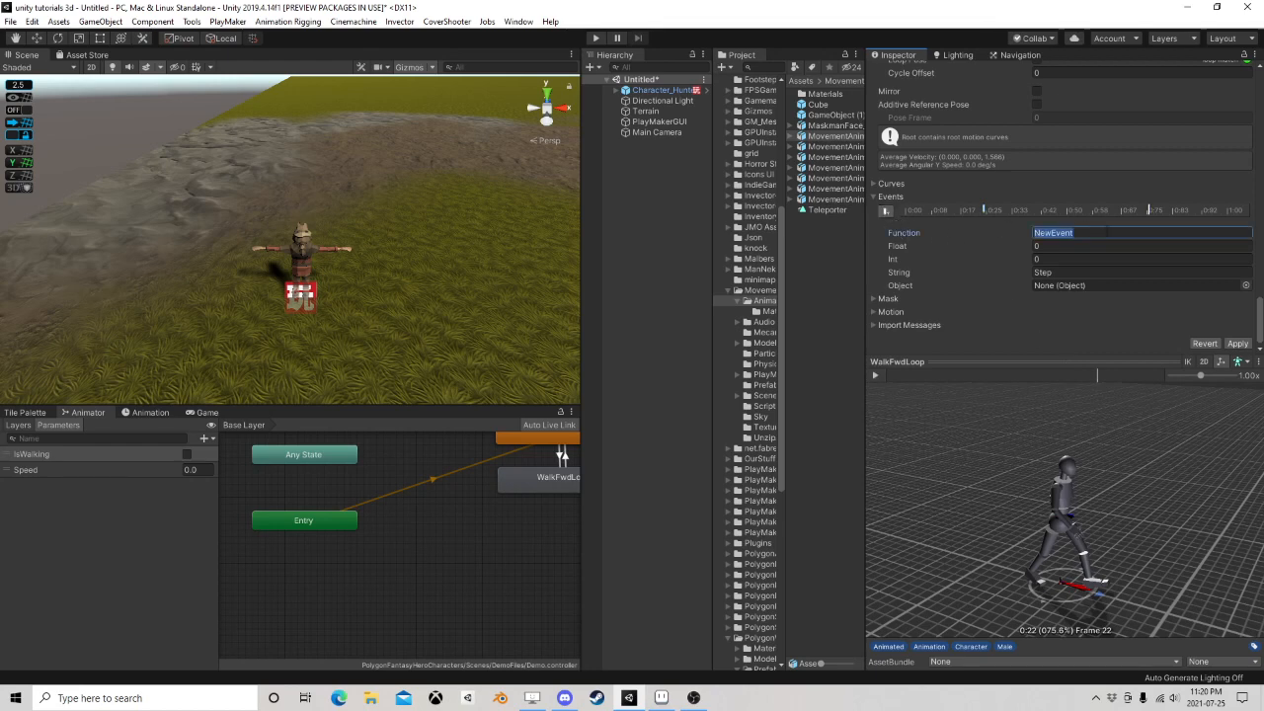
text(SendEvent)
key(Tab)
key(Tab)
key(Tab)
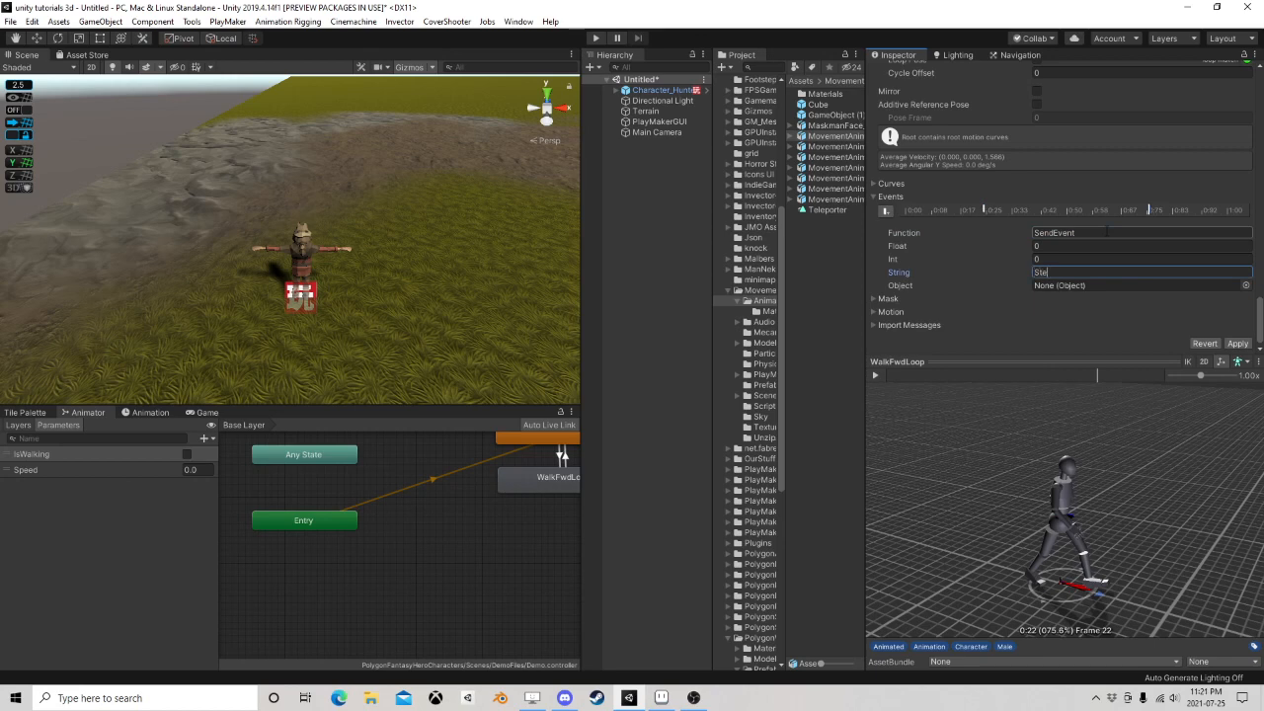
key(Return)
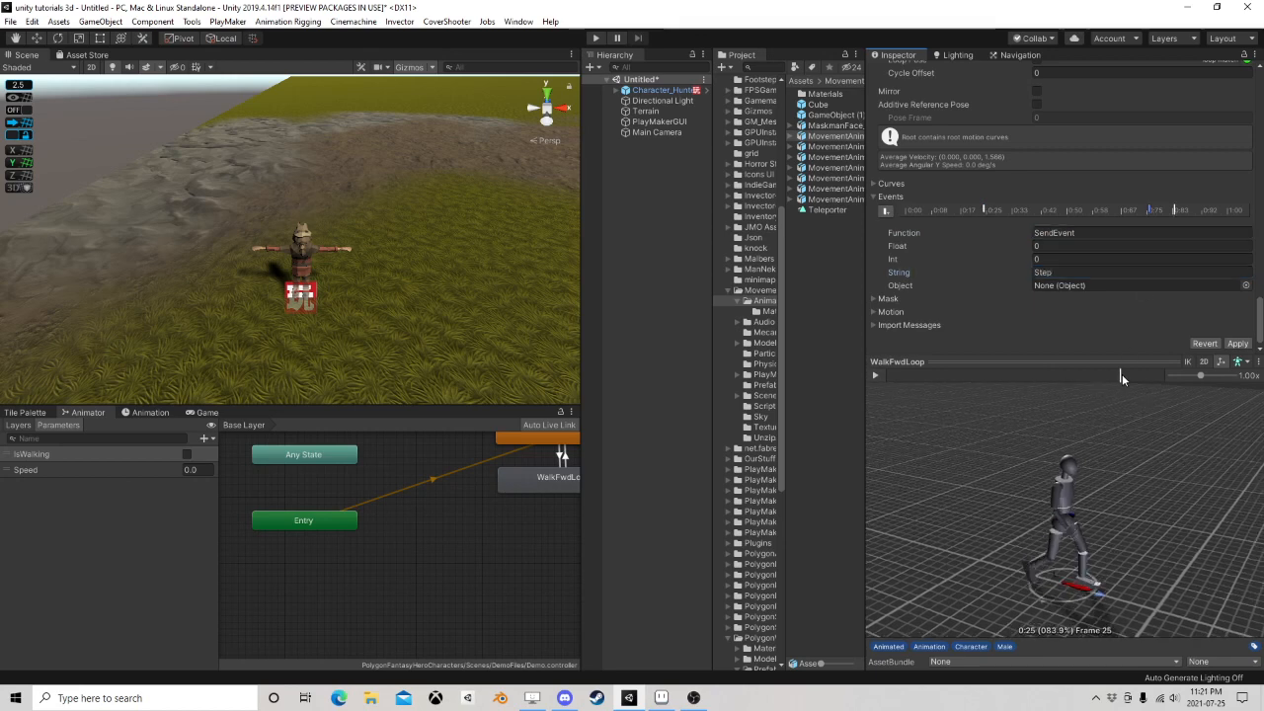
click(1236, 344)
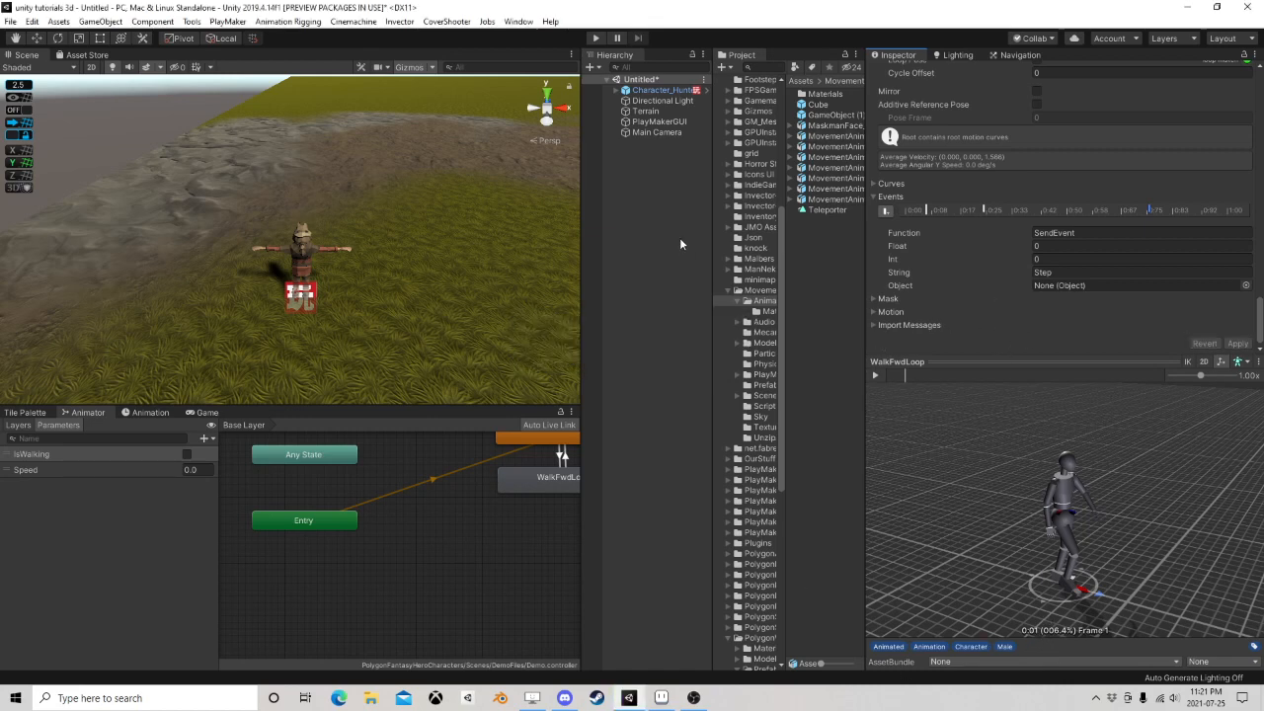
Open the Footsteps FSM on the hunter character and add an event named Step
click(656, 90)
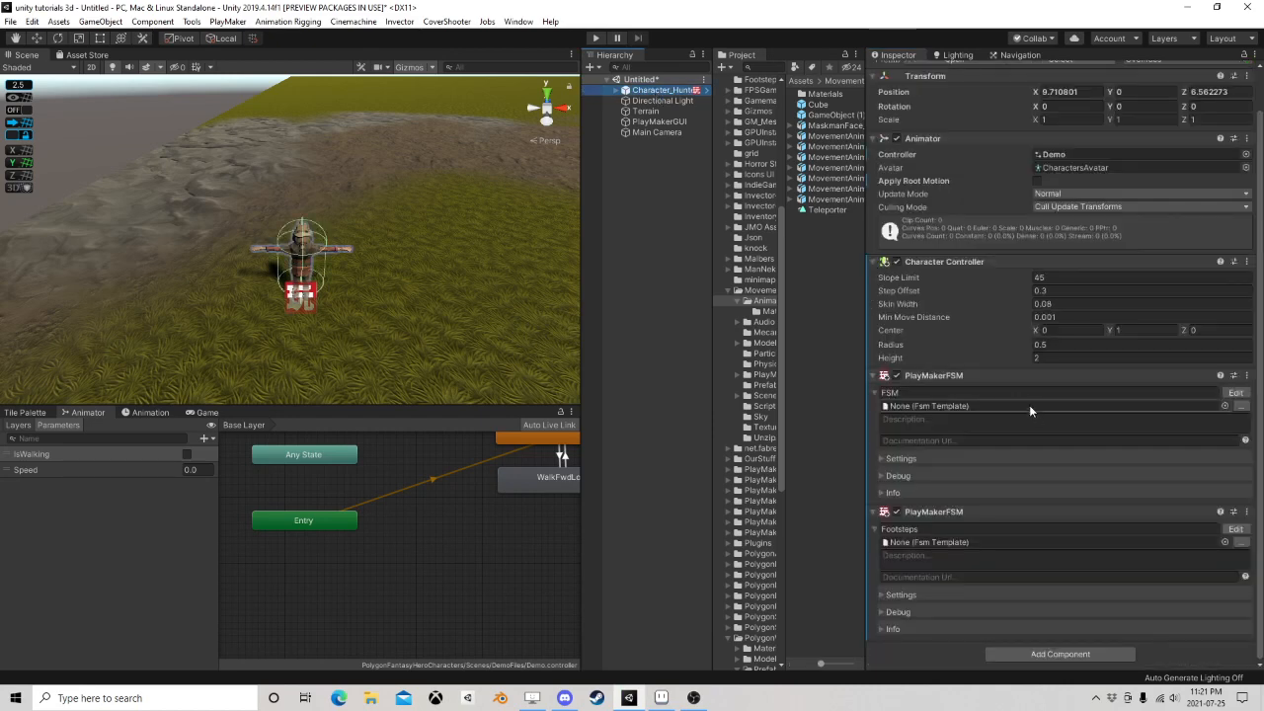
click(1235, 529)
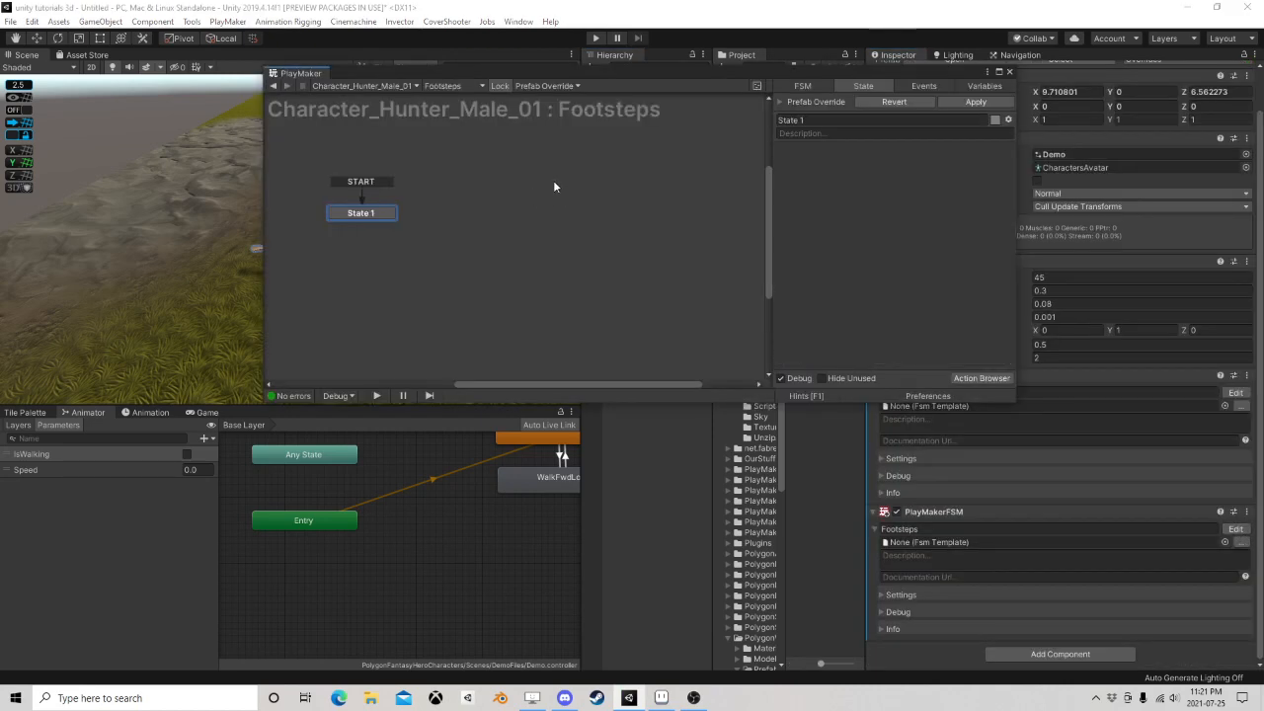
click(924, 86)
click(879, 363)
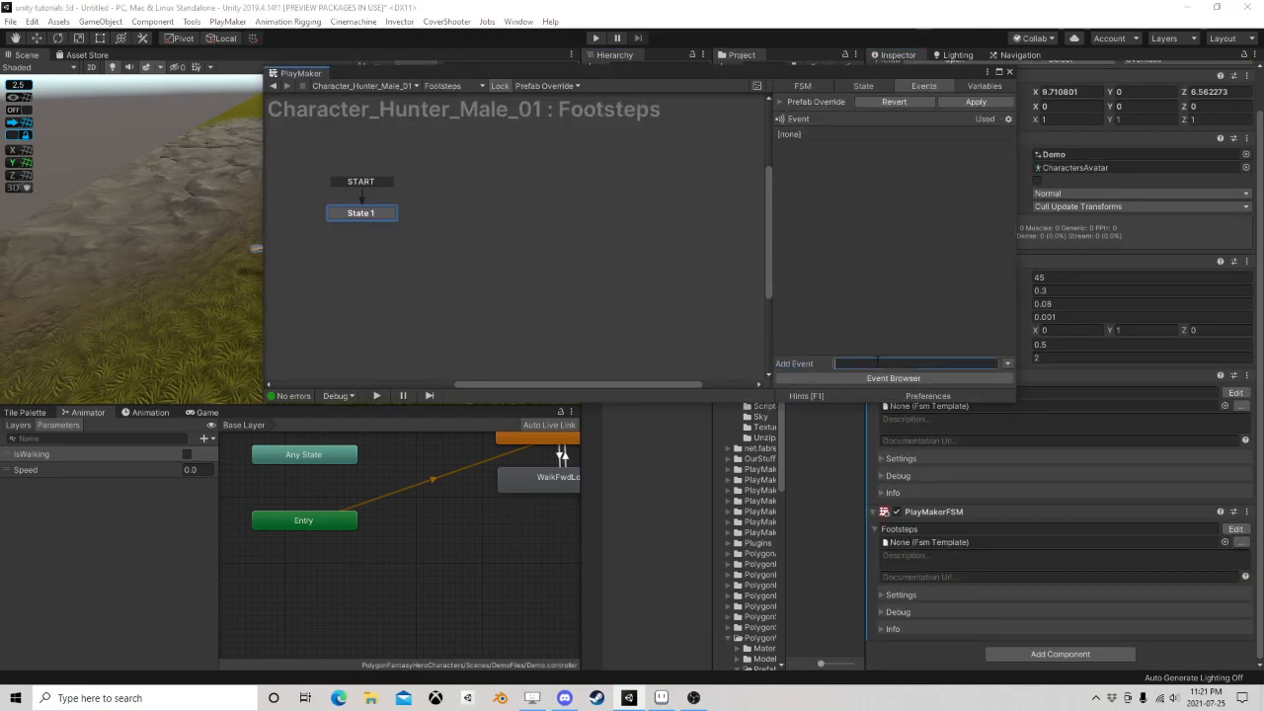
key(Return)
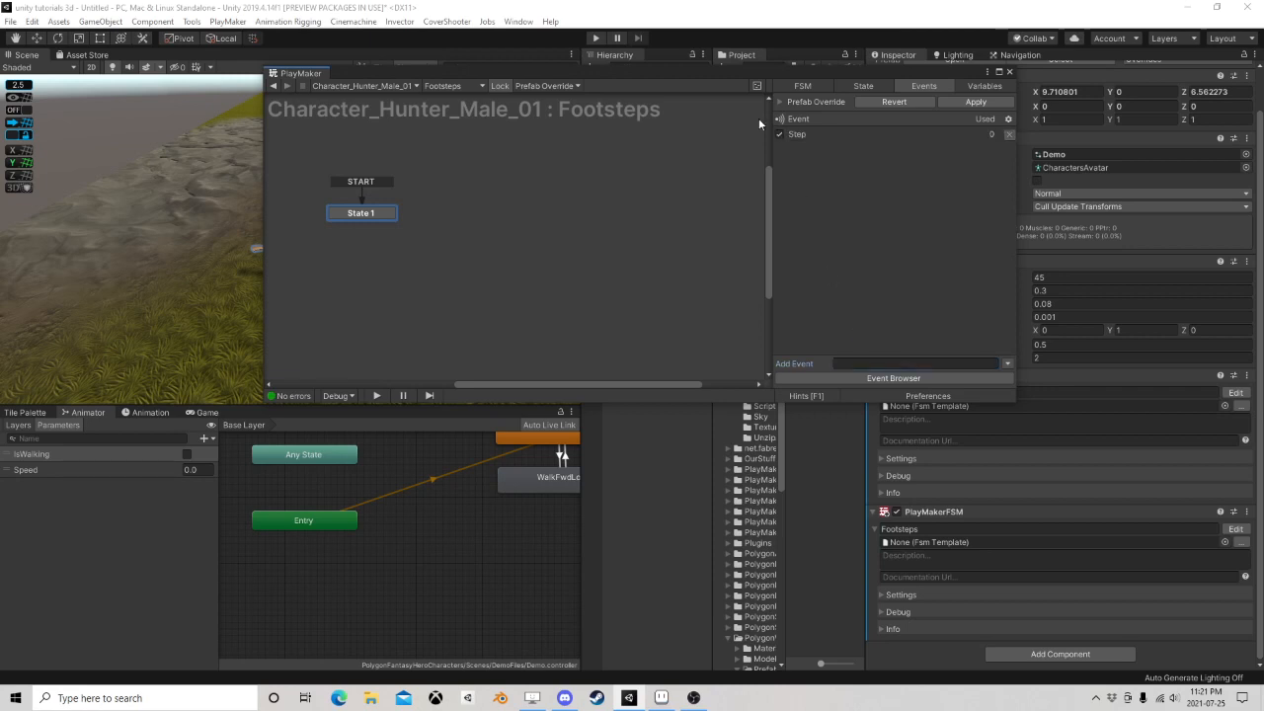
Add a second state to the Footsteps FSM, give it a Step global transition, and place it beside State 1
right_click(490, 218)
click(518, 228)
right_click(524, 226)
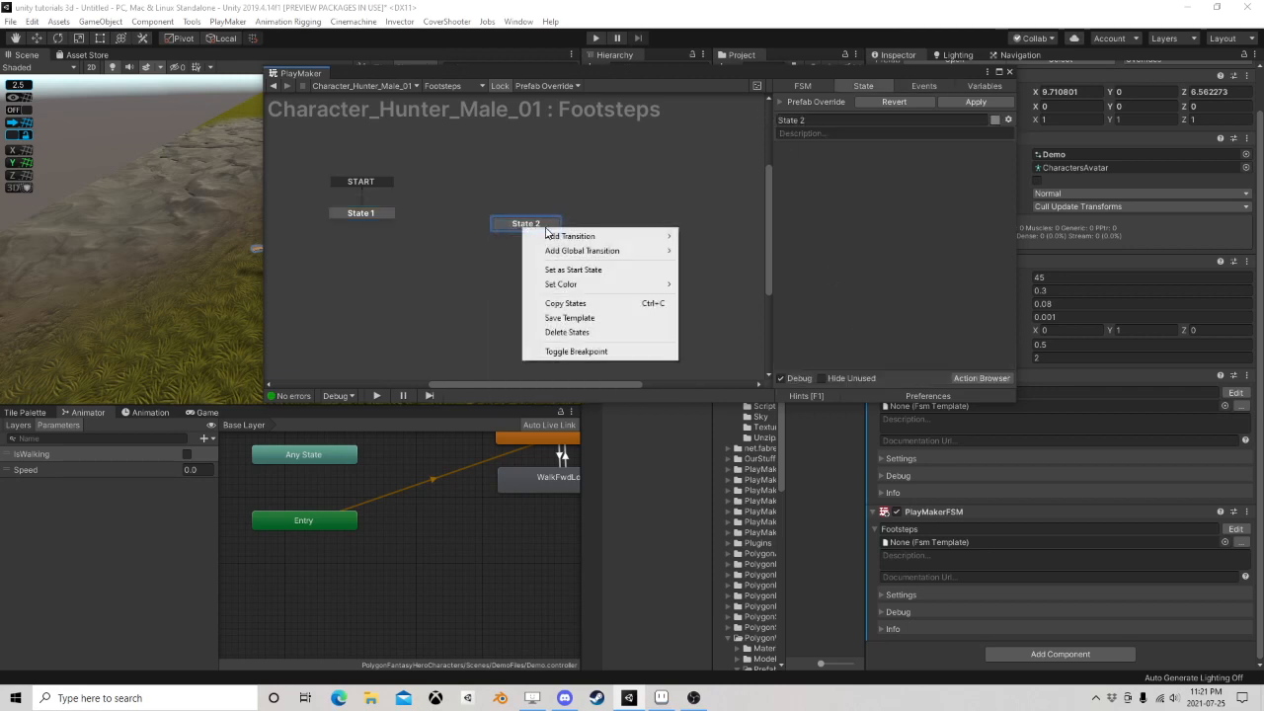
mouse_move(656, 258)
click(705, 251)
drag(509, 225, 466, 215)
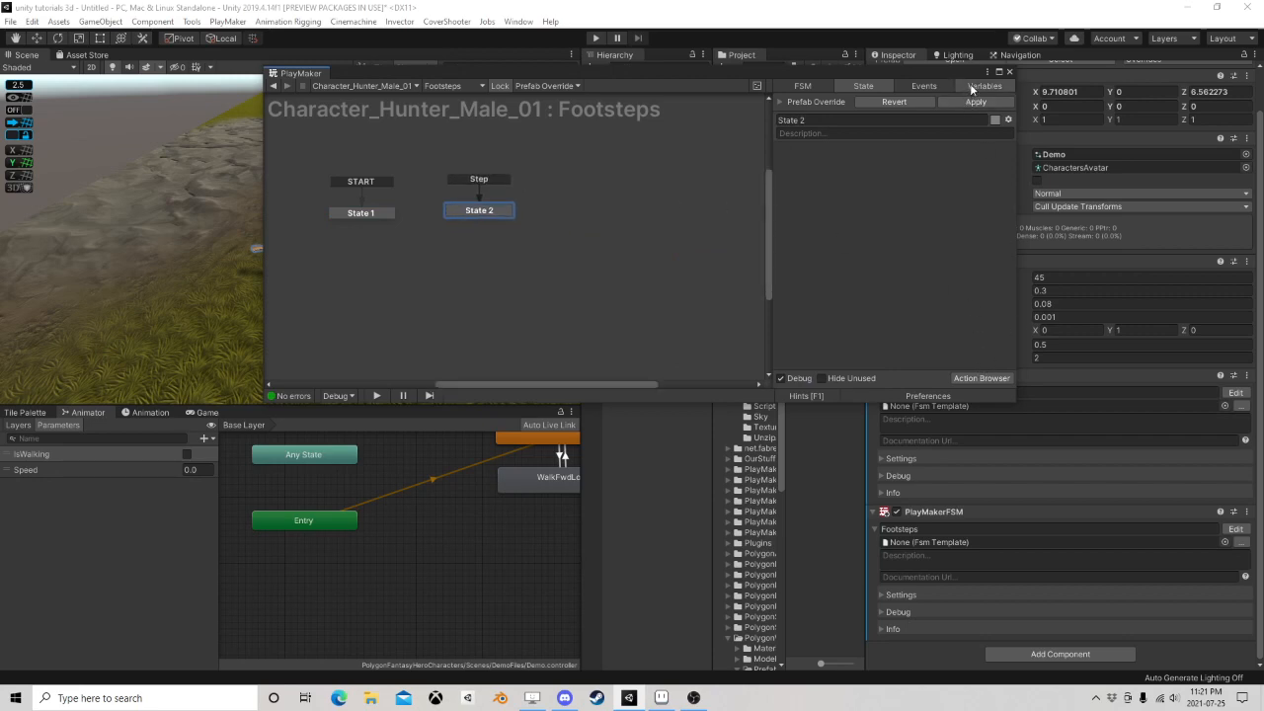
Add an Audio Source component to the hunter character
click(970, 83)
mouse_move(960, 77)
mouse_down()
mouse_move(847, 96)
mouse_move(596, 100)
mouse_move(950, 80)
mouse_up()
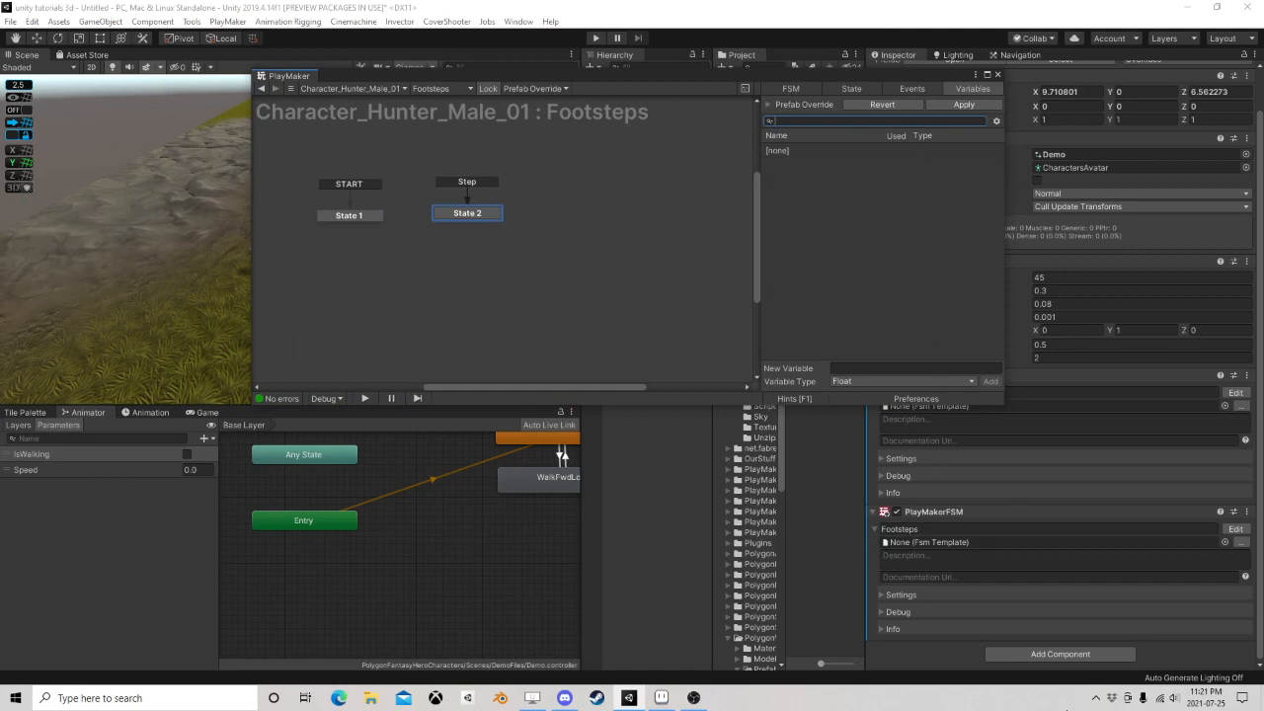
click(1073, 646)
text(audio)
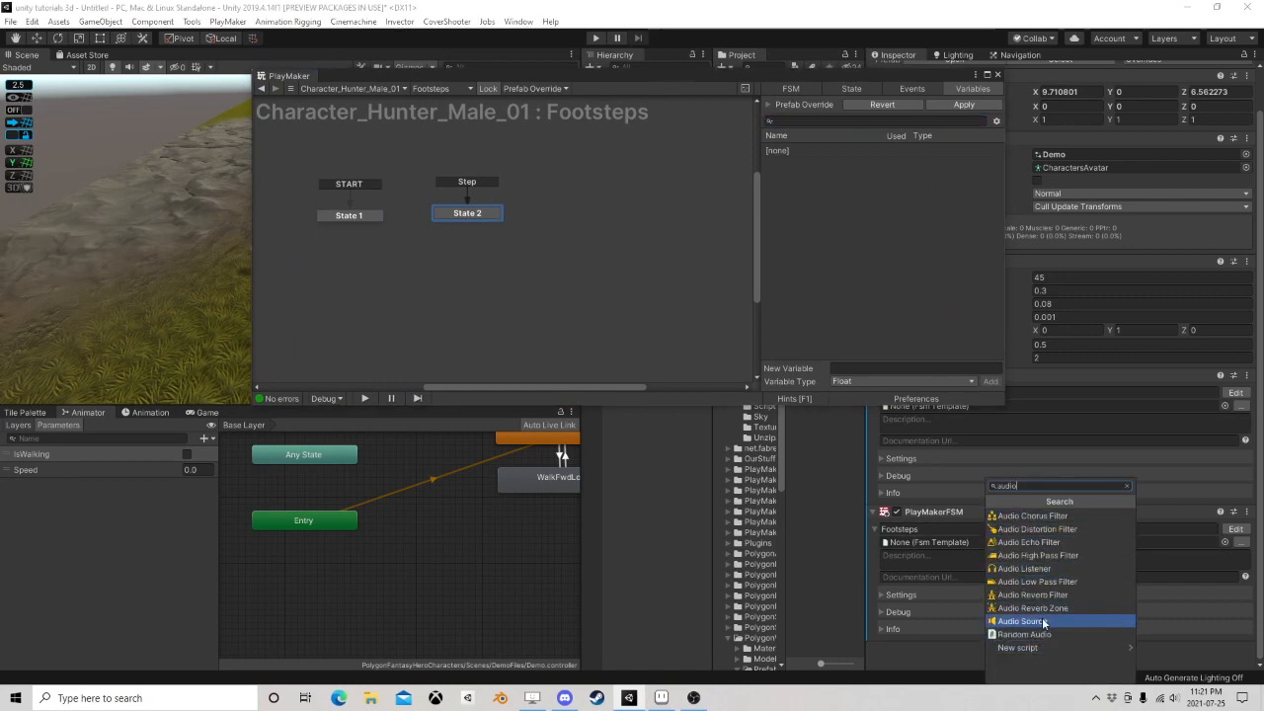
click(1043, 622)
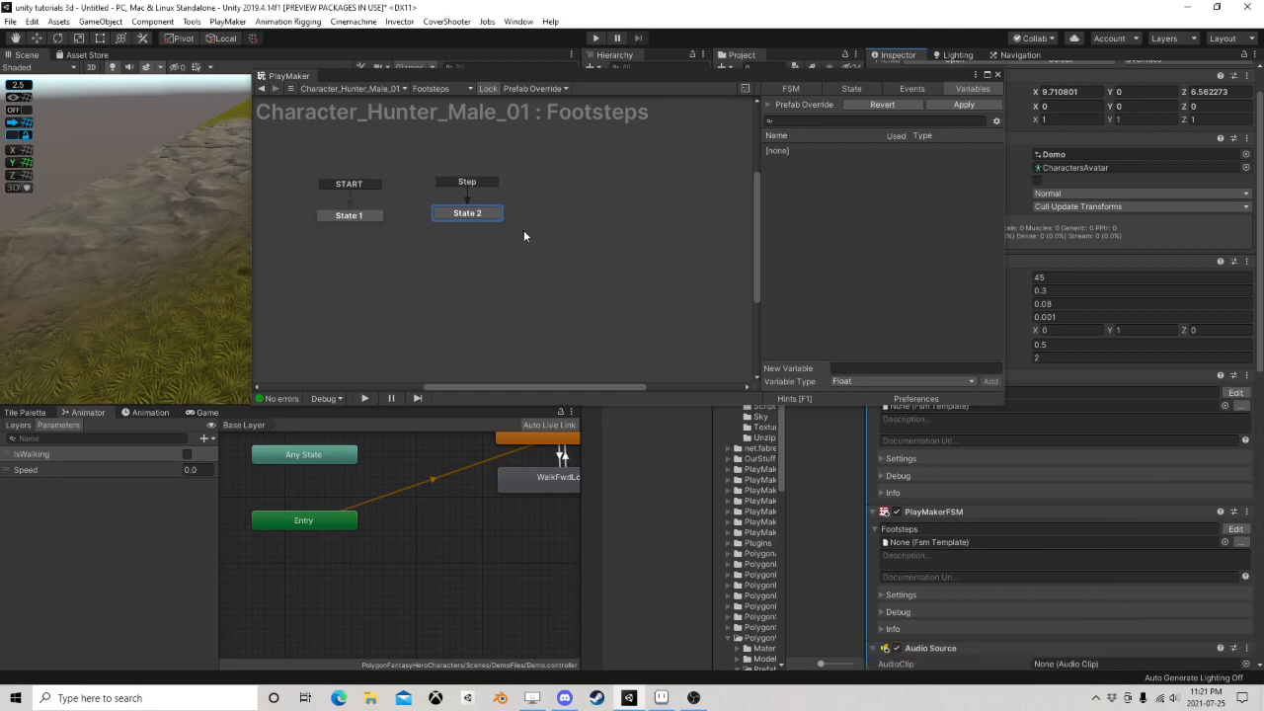
Add an Audio Play action to the state triggered by the Step event
click(462, 215)
click(953, 381)
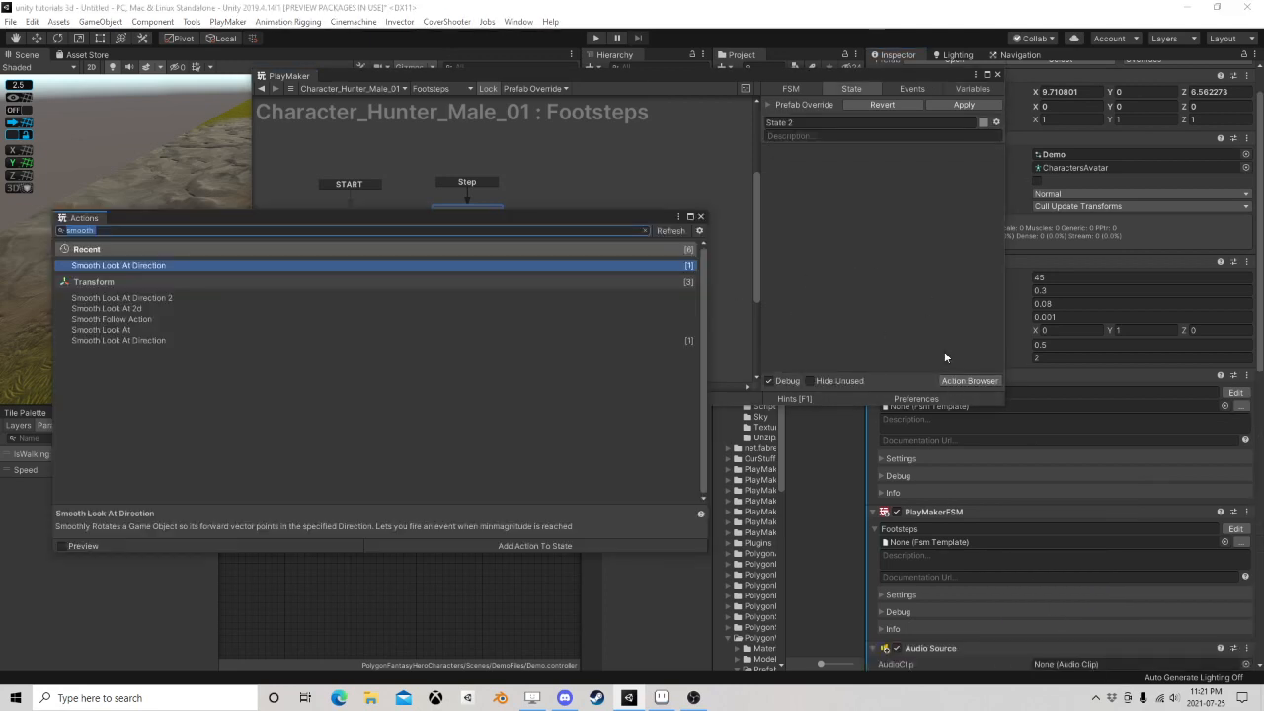
text(audio)
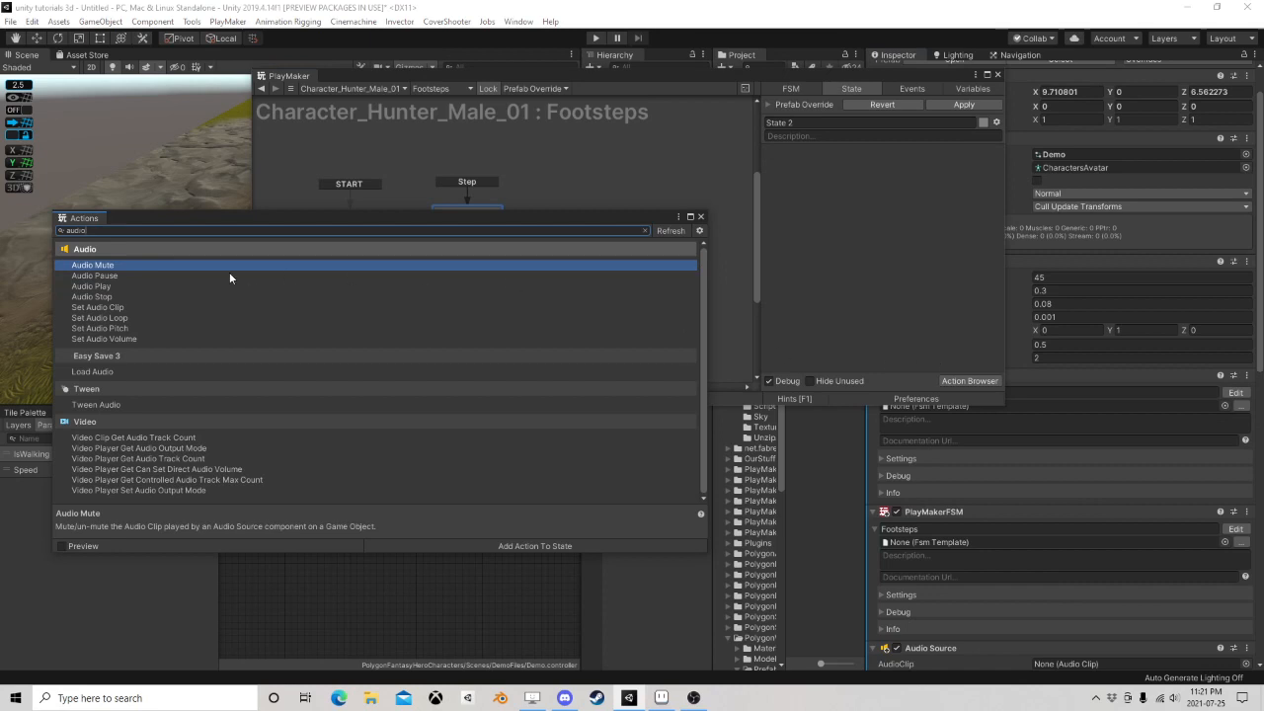
double_click(109, 287)
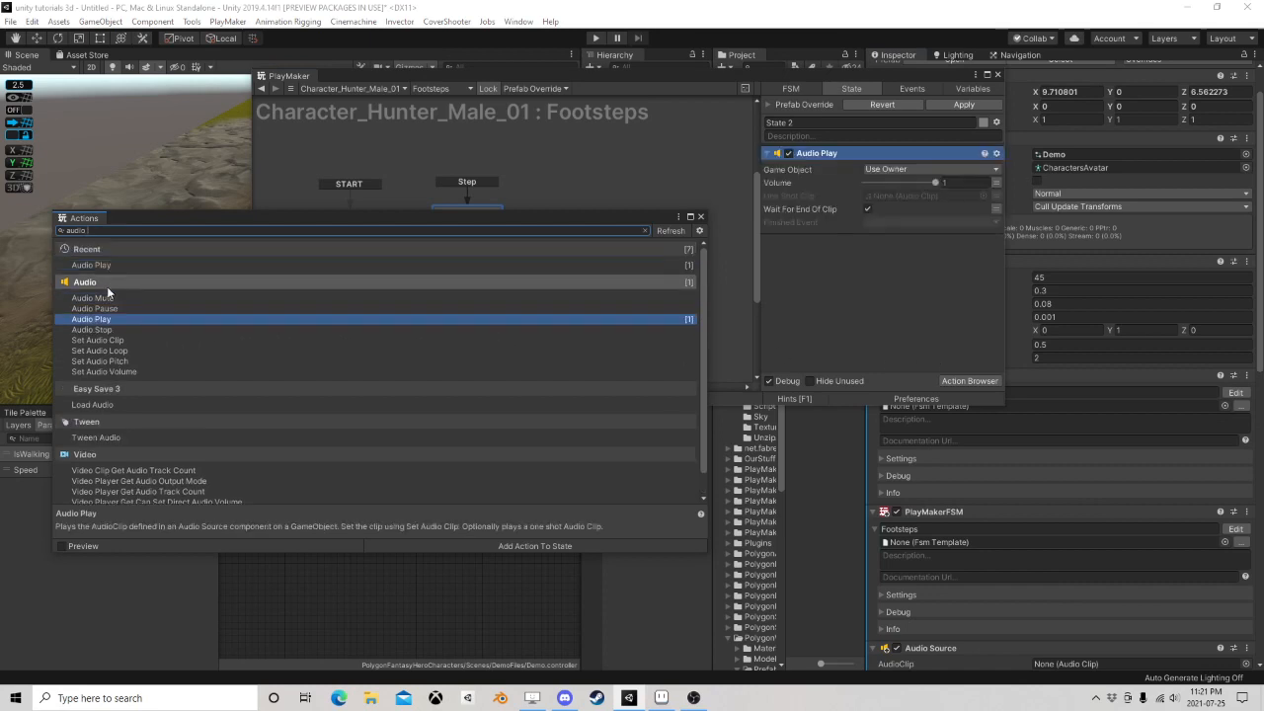
click(700, 217)
Set the Audio Play action's One Shot Clip to Floor_step2 and close the PlayMaker editor
click(983, 194)
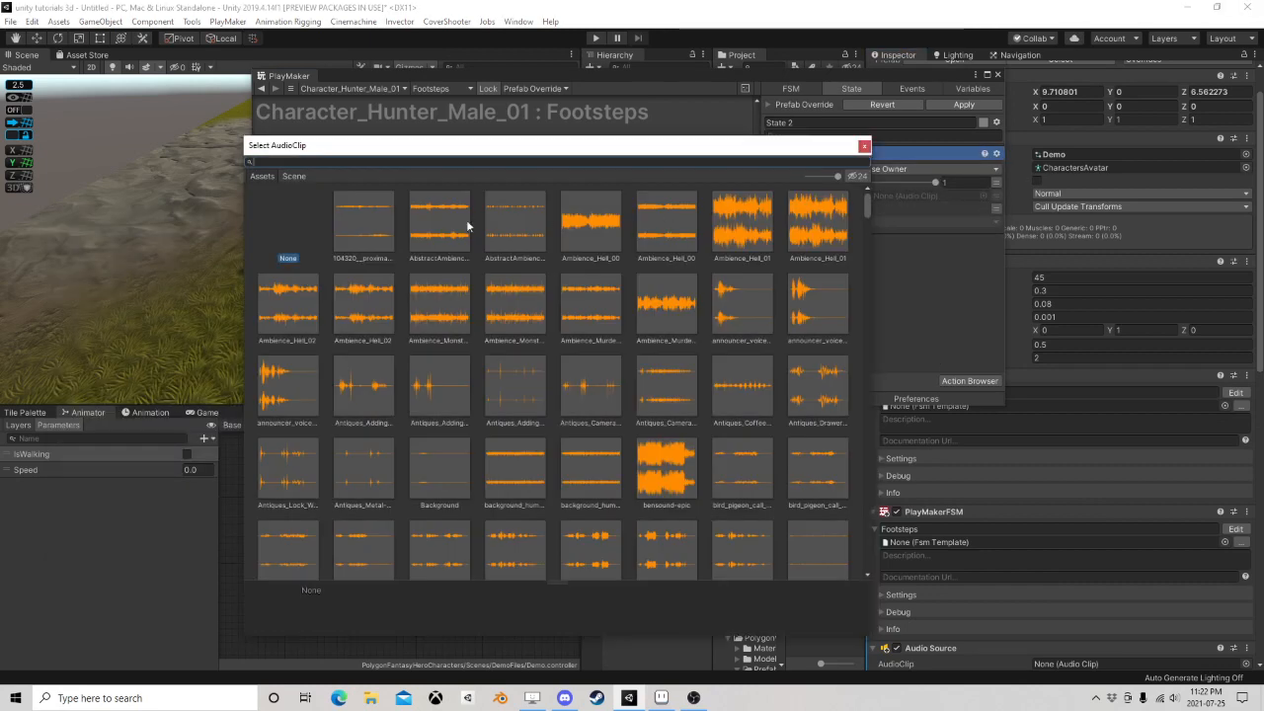
text(ste)
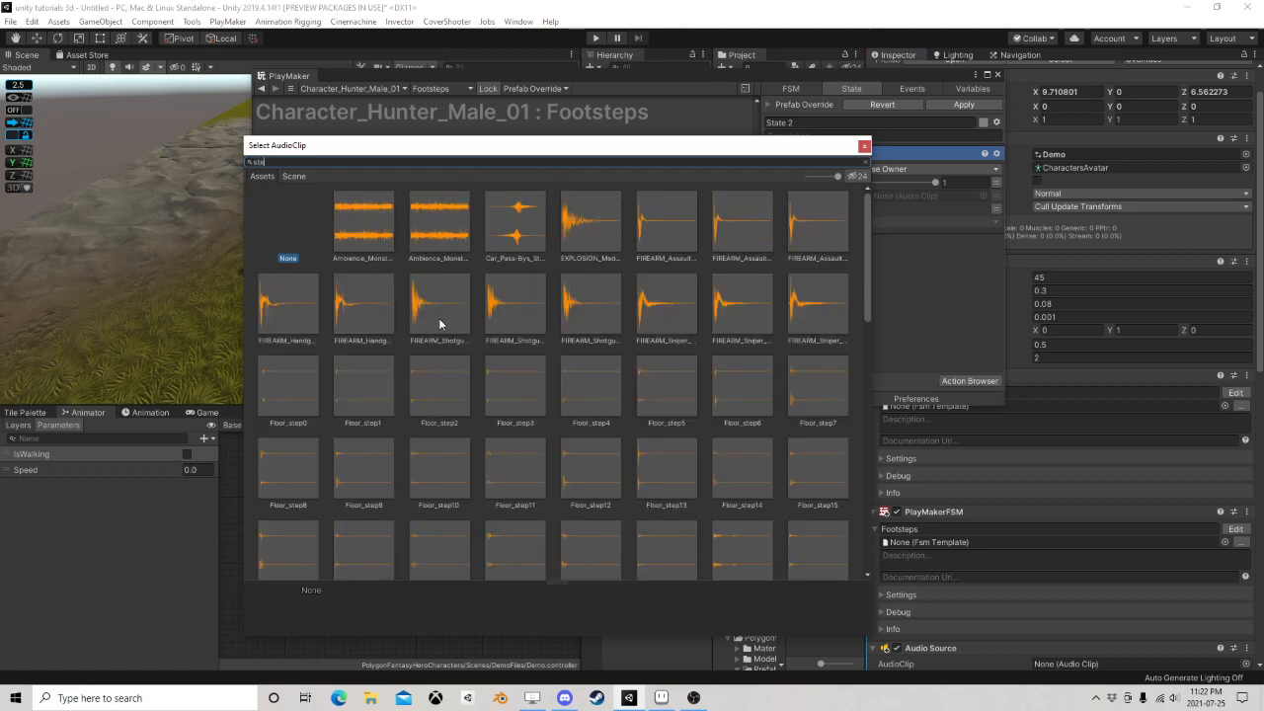
click(440, 400)
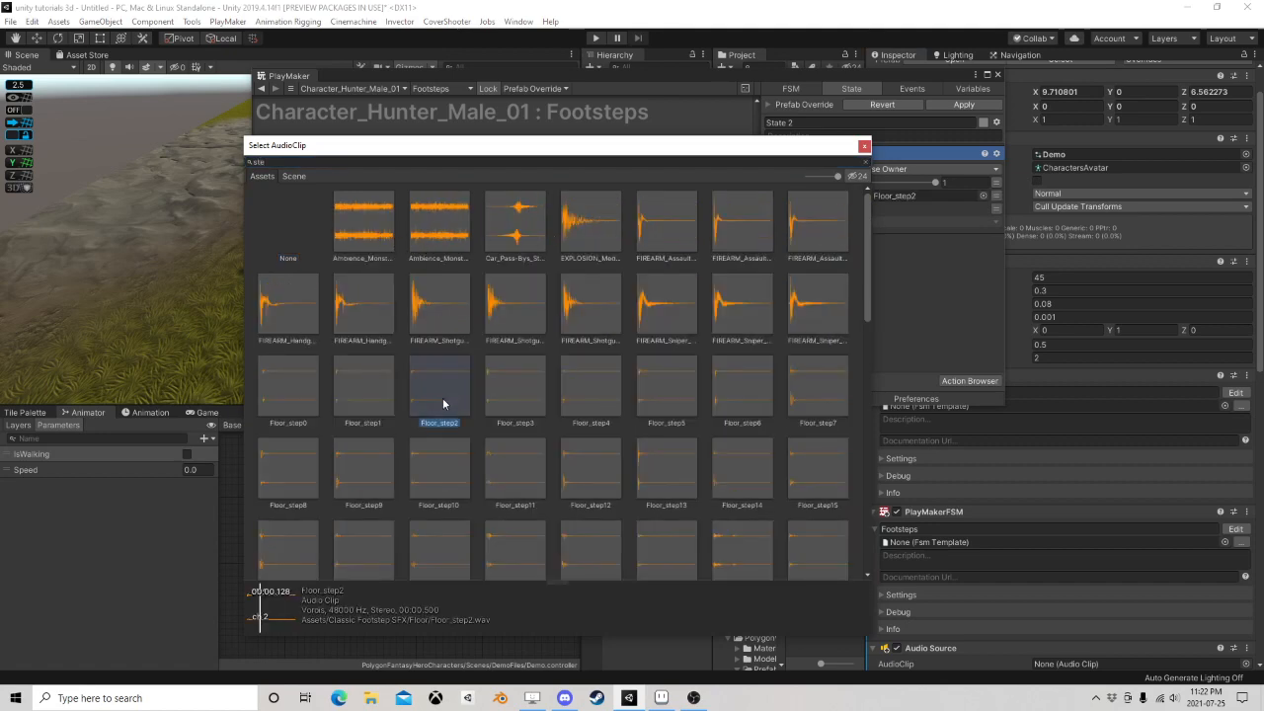
click(863, 148)
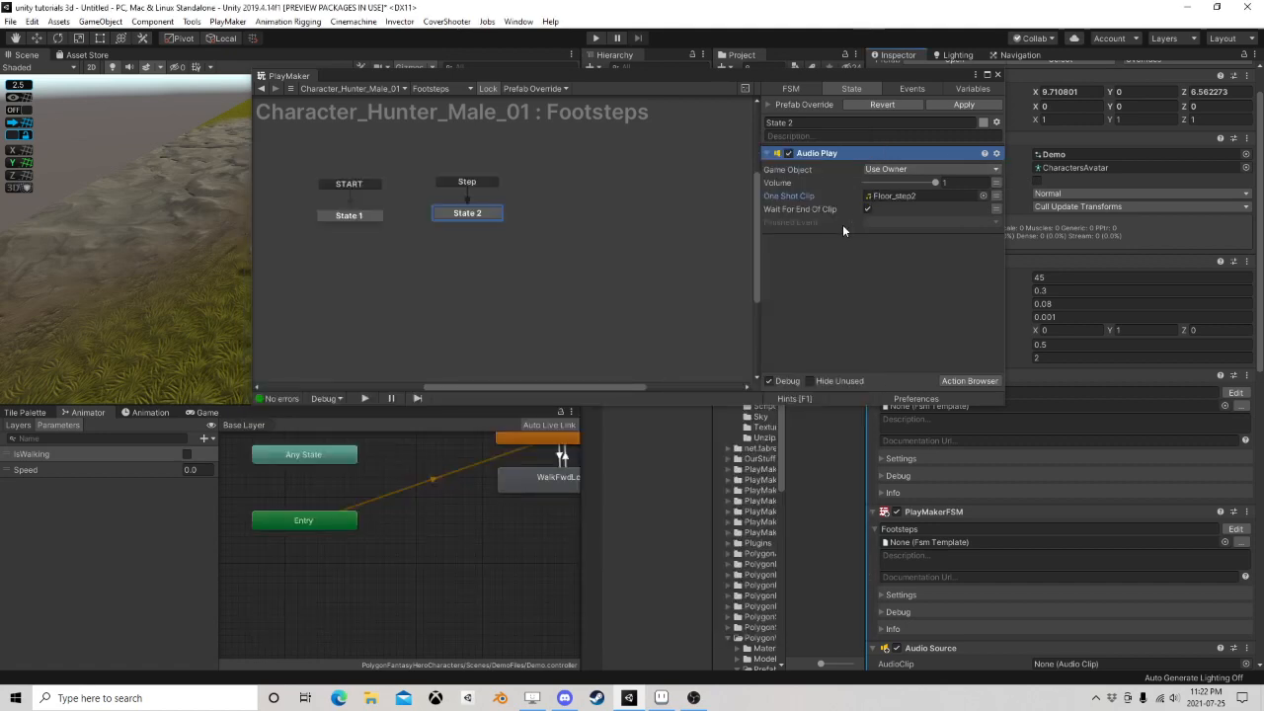
click(998, 75)
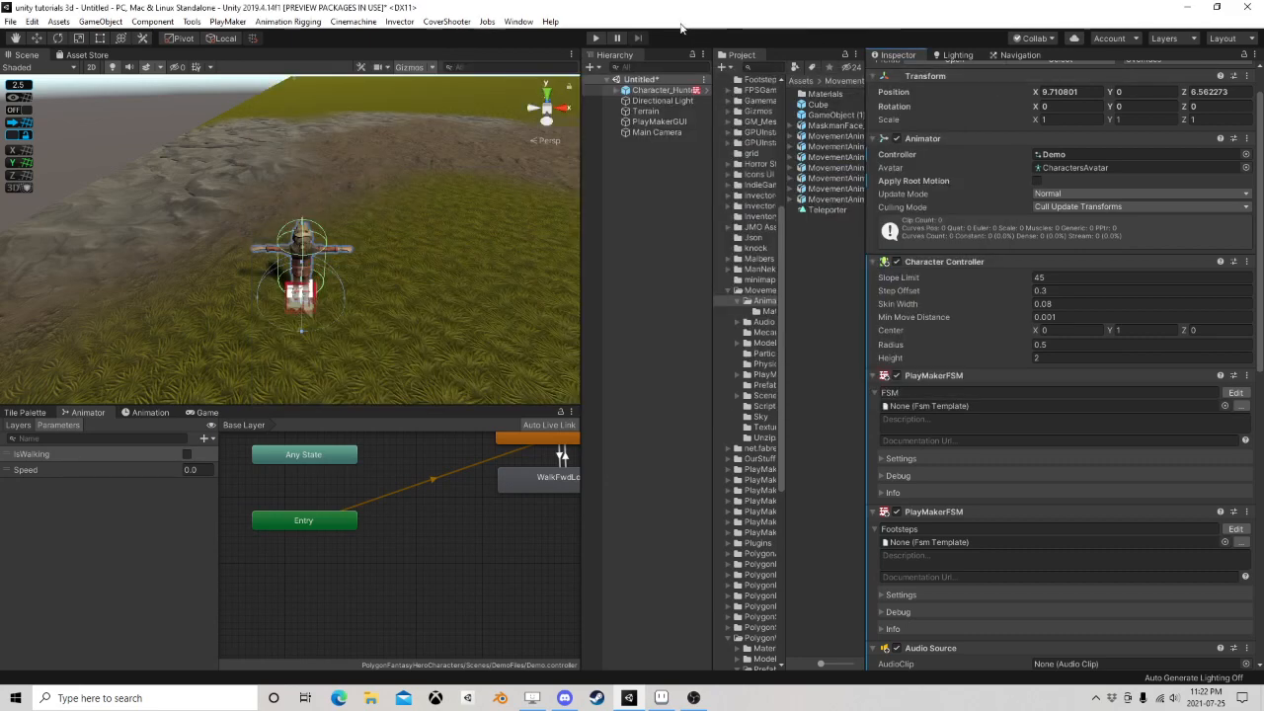
Play-test the scene by walking the character in several directions to check the footstep sounds, and stop play mode
click(596, 38)
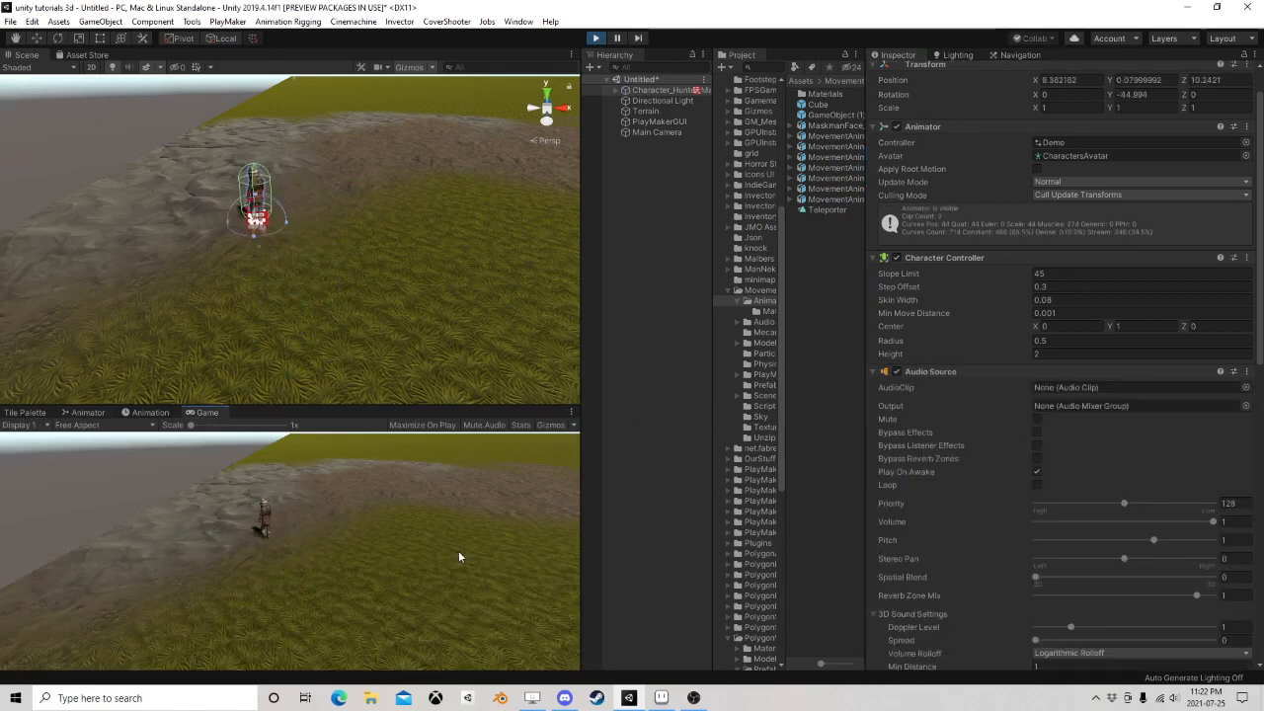
key(s)
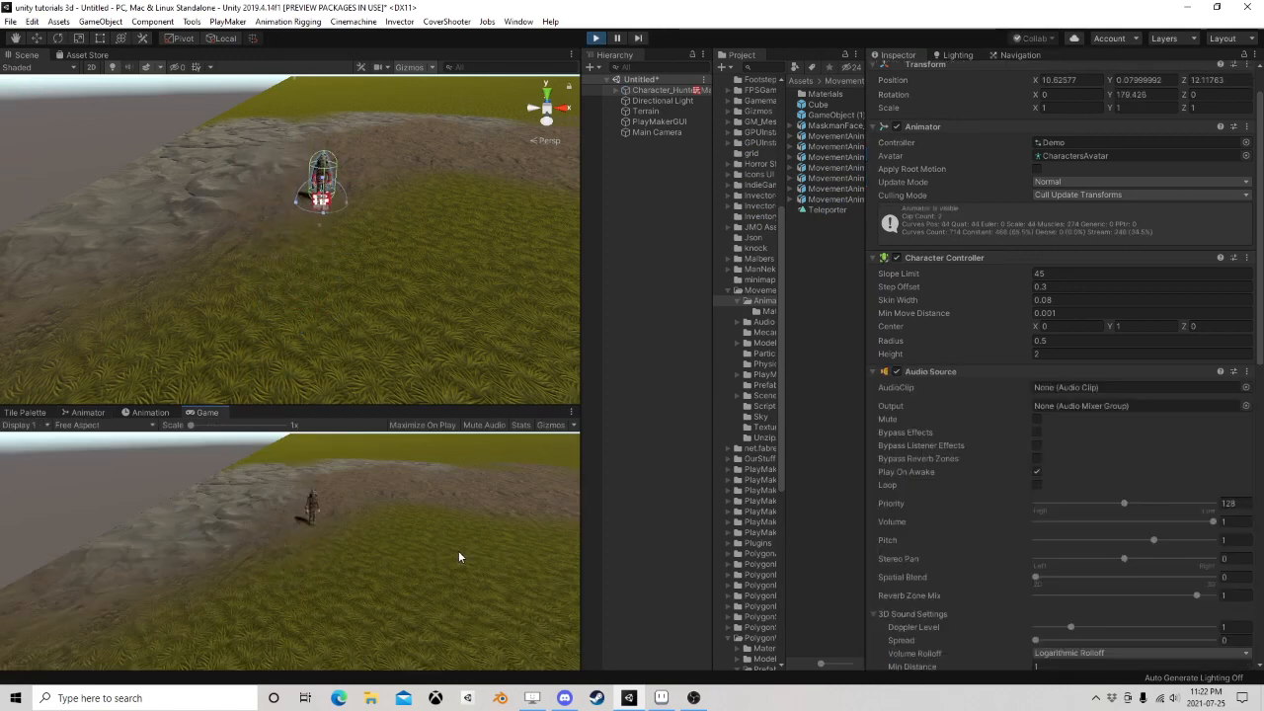
key(a)
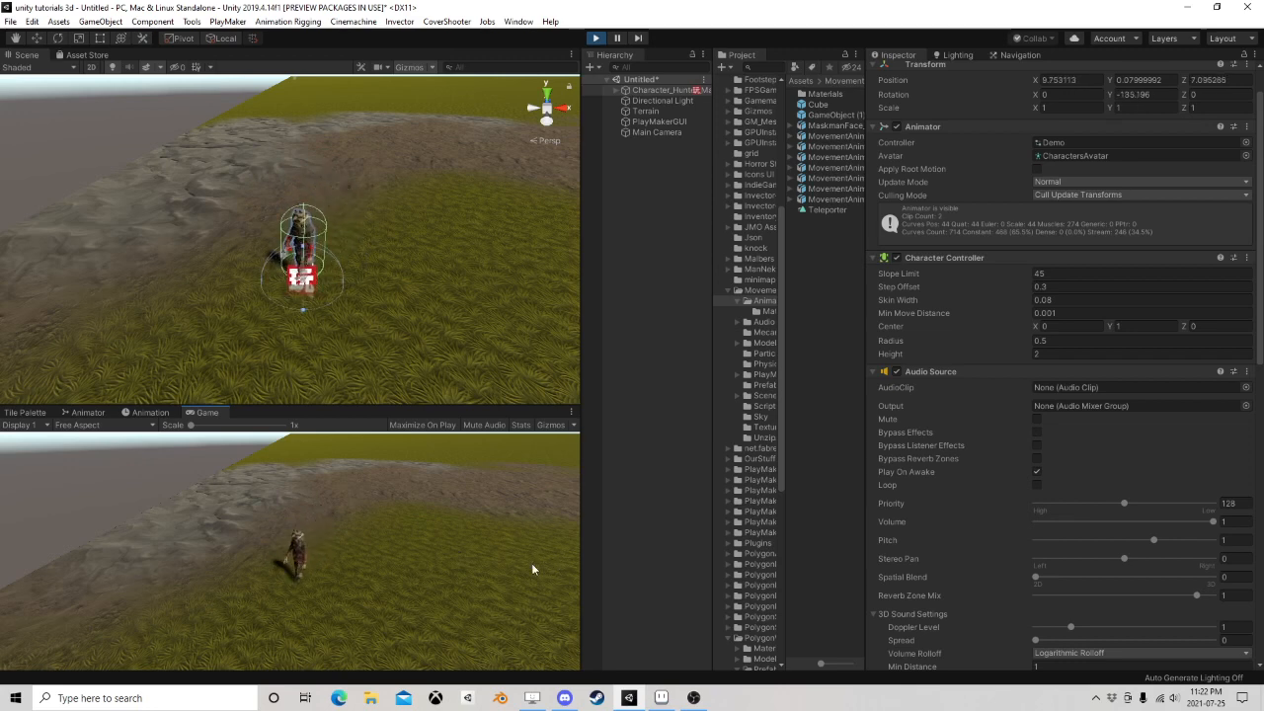
key(d)
key(w)
key(a)
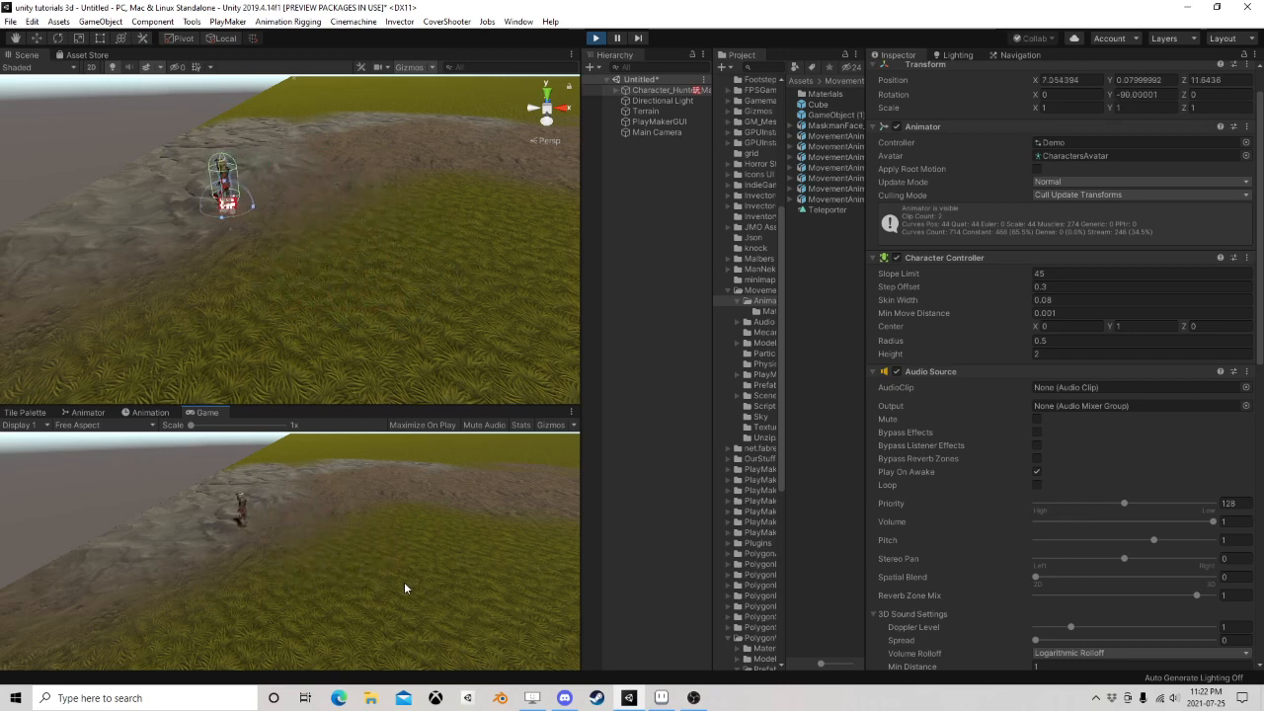
key(s)
key(d)
key(d)
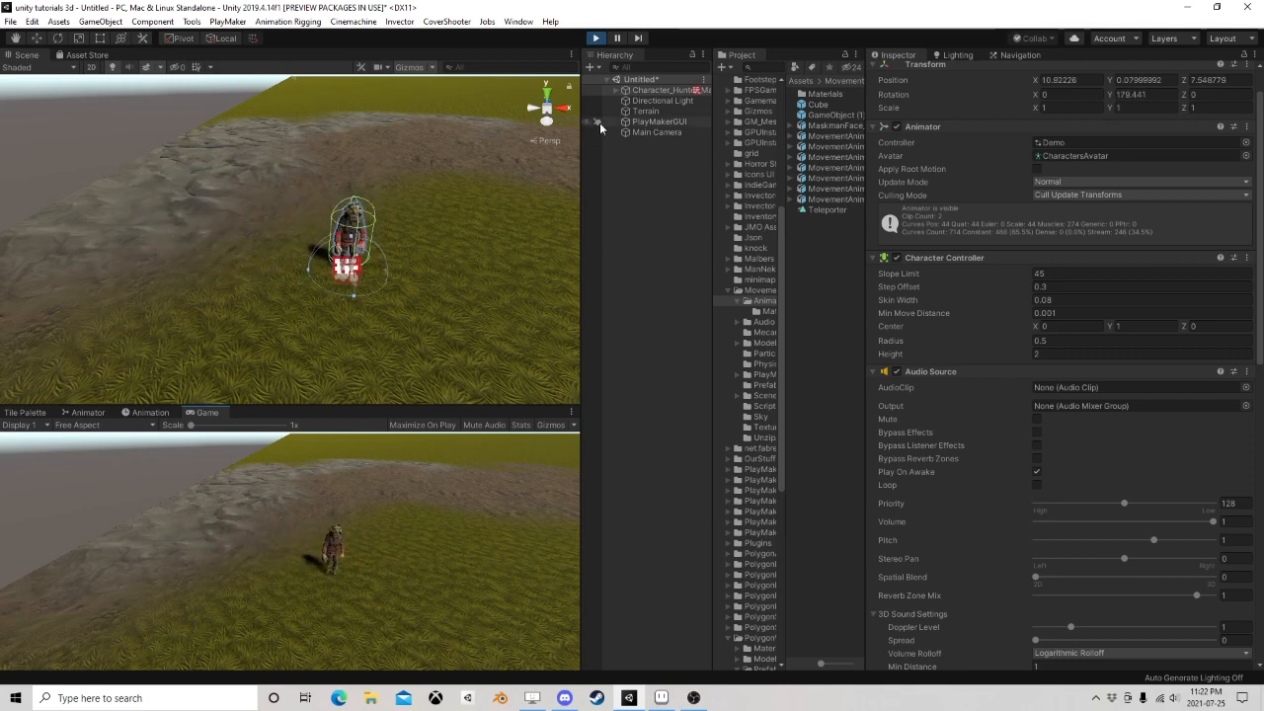
click(595, 38)
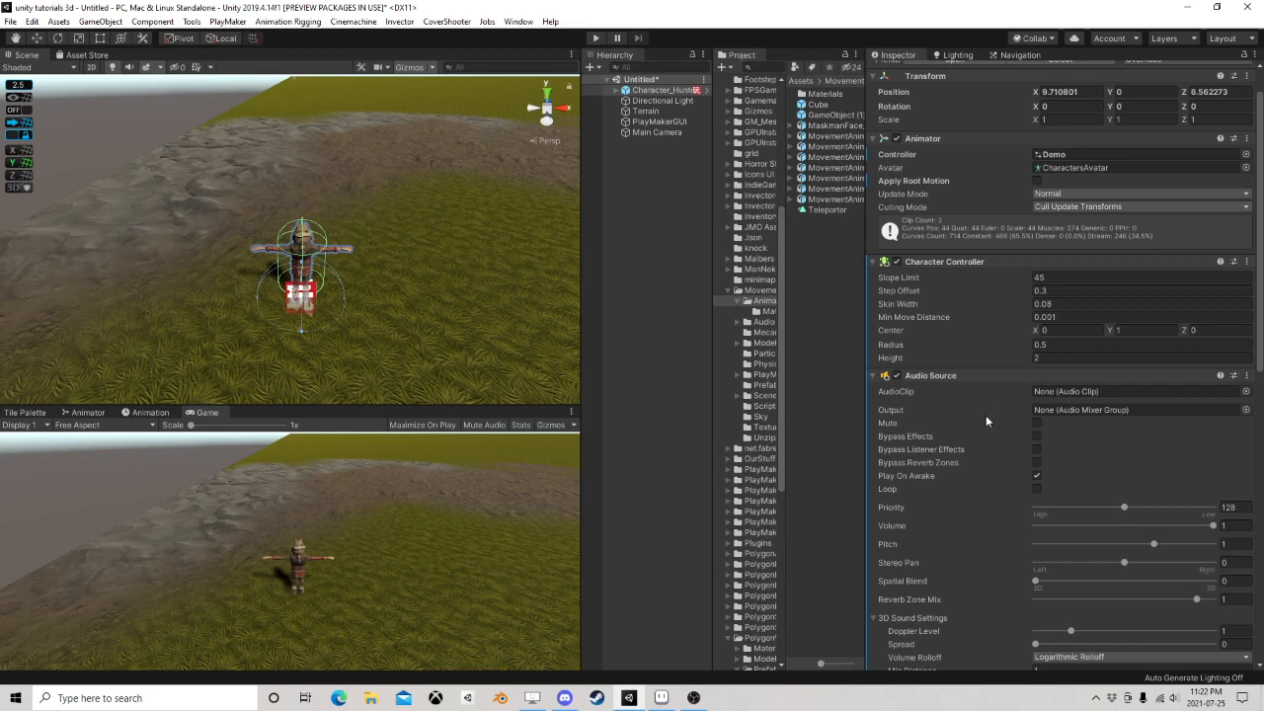
Reopen the Footsteps FSM and create an Array variable named GrassSteps
scroll(978, 356, down, 10)
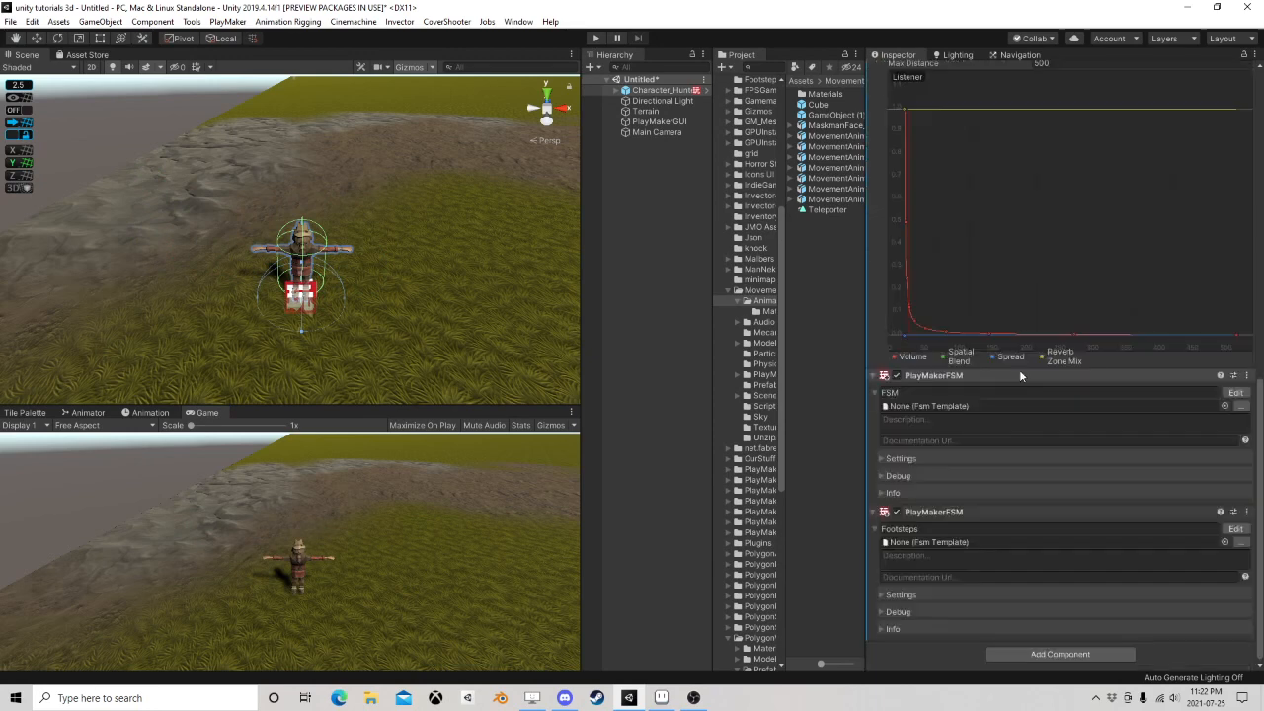
click(1235, 529)
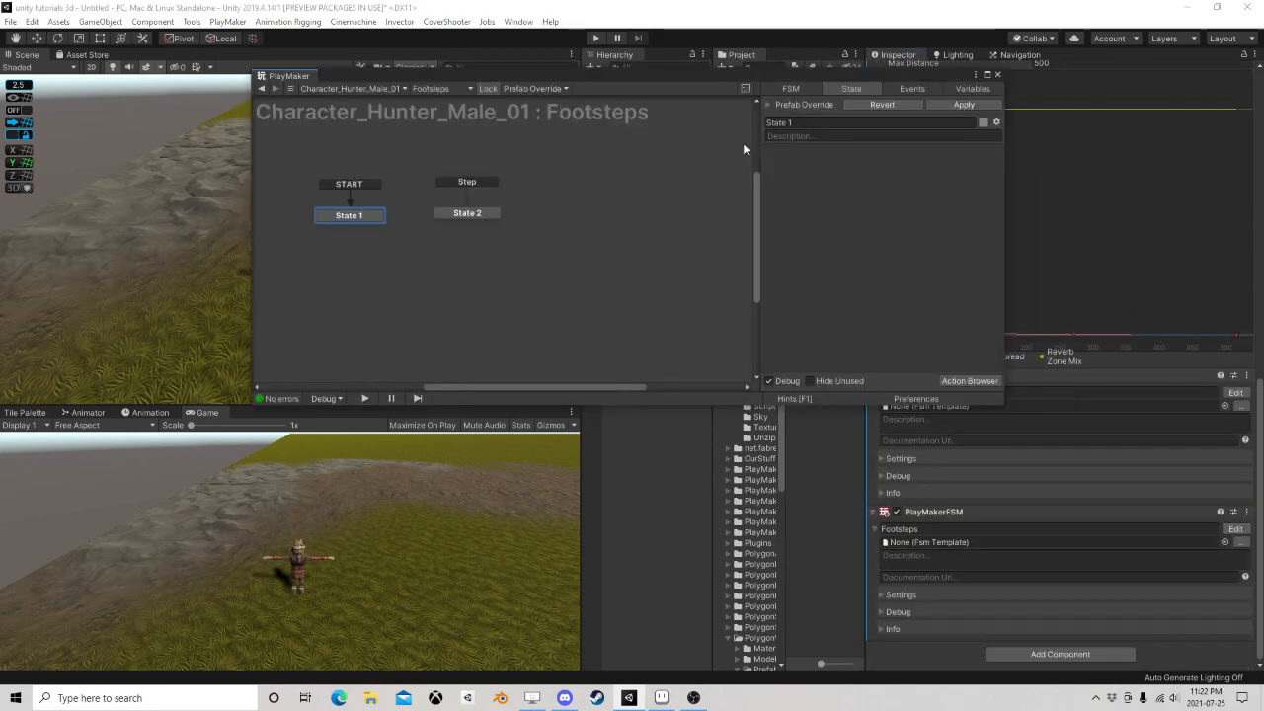
click(969, 87)
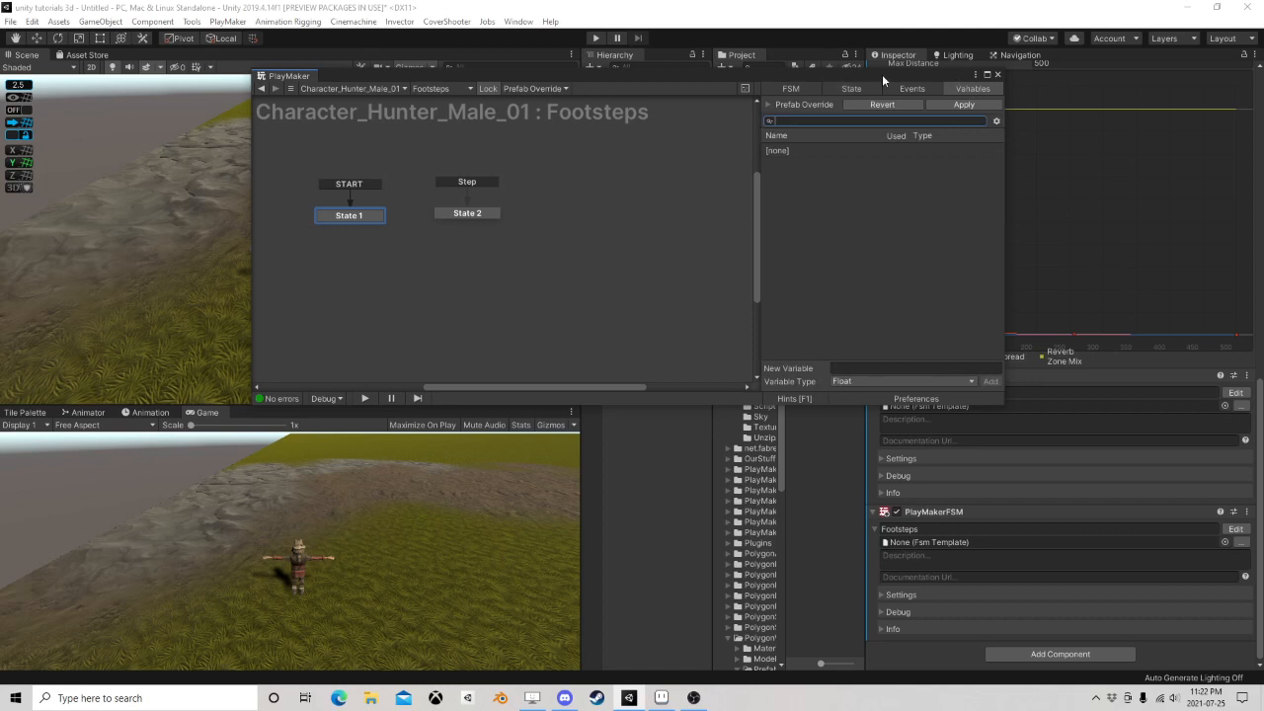
drag(882, 75, 454, 83)
click(471, 390)
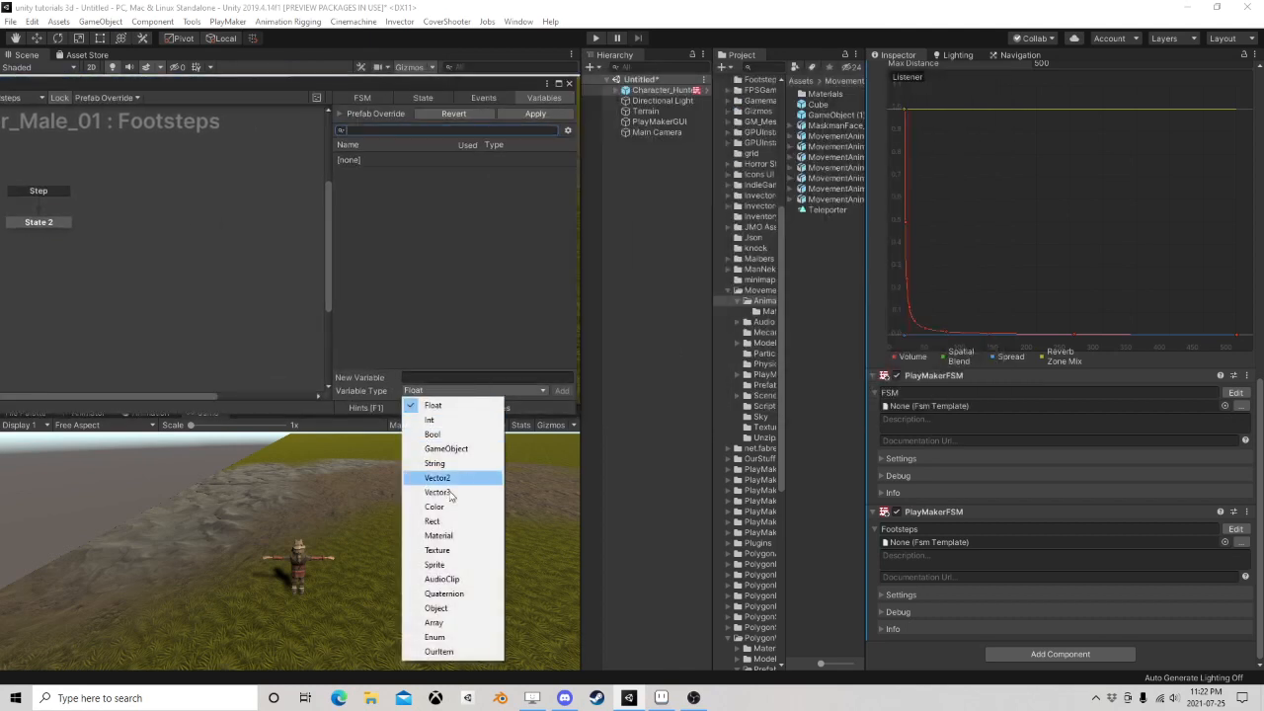
click(452, 623)
click(445, 378)
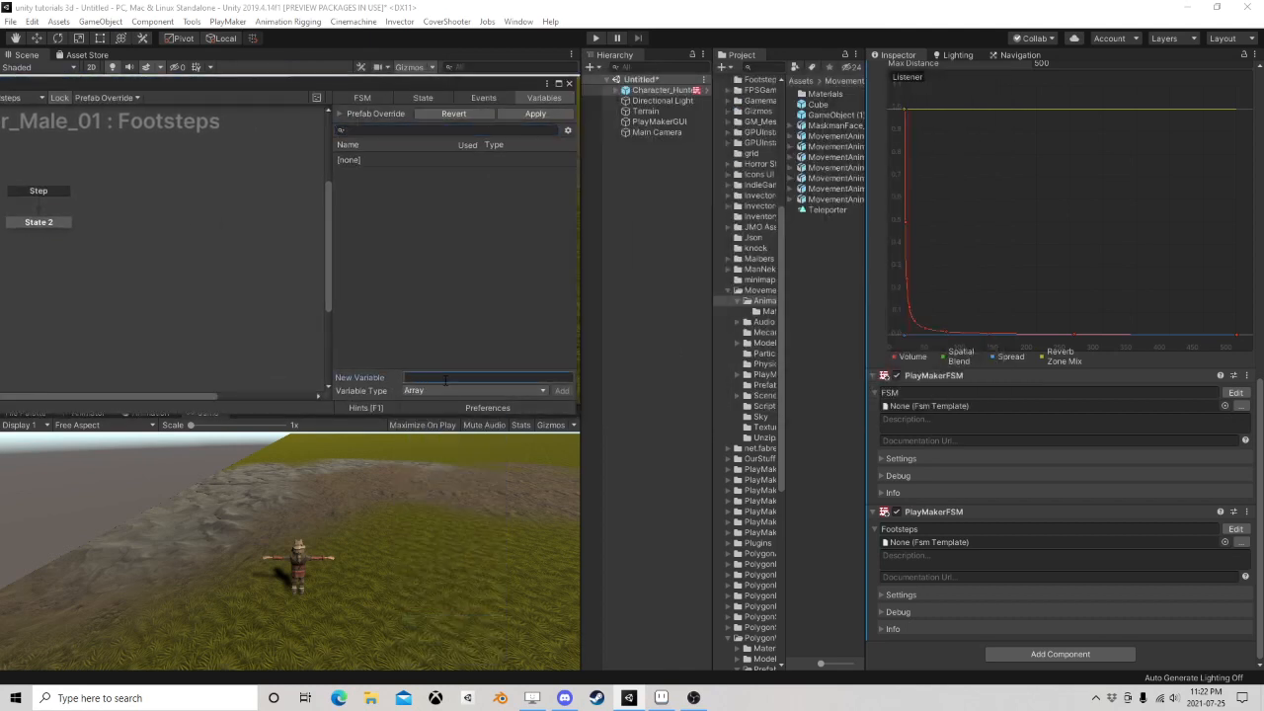
text(Grass)
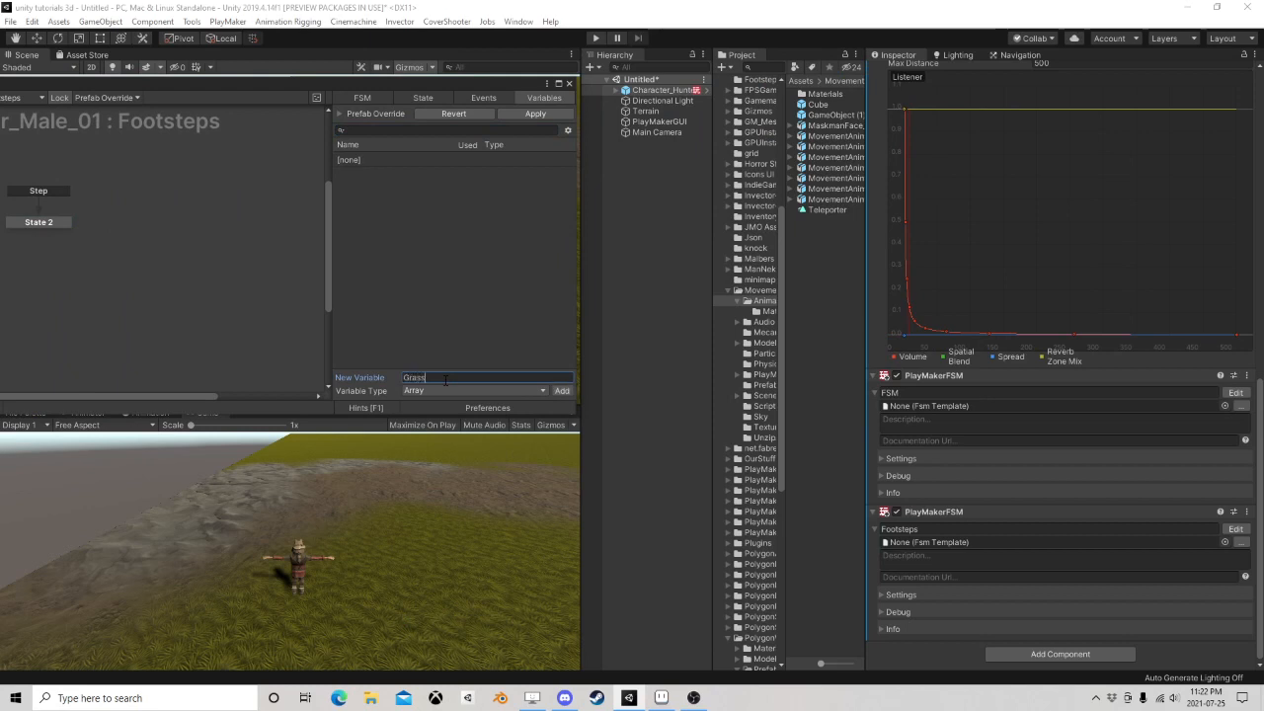
text(Steps)
key(Return)
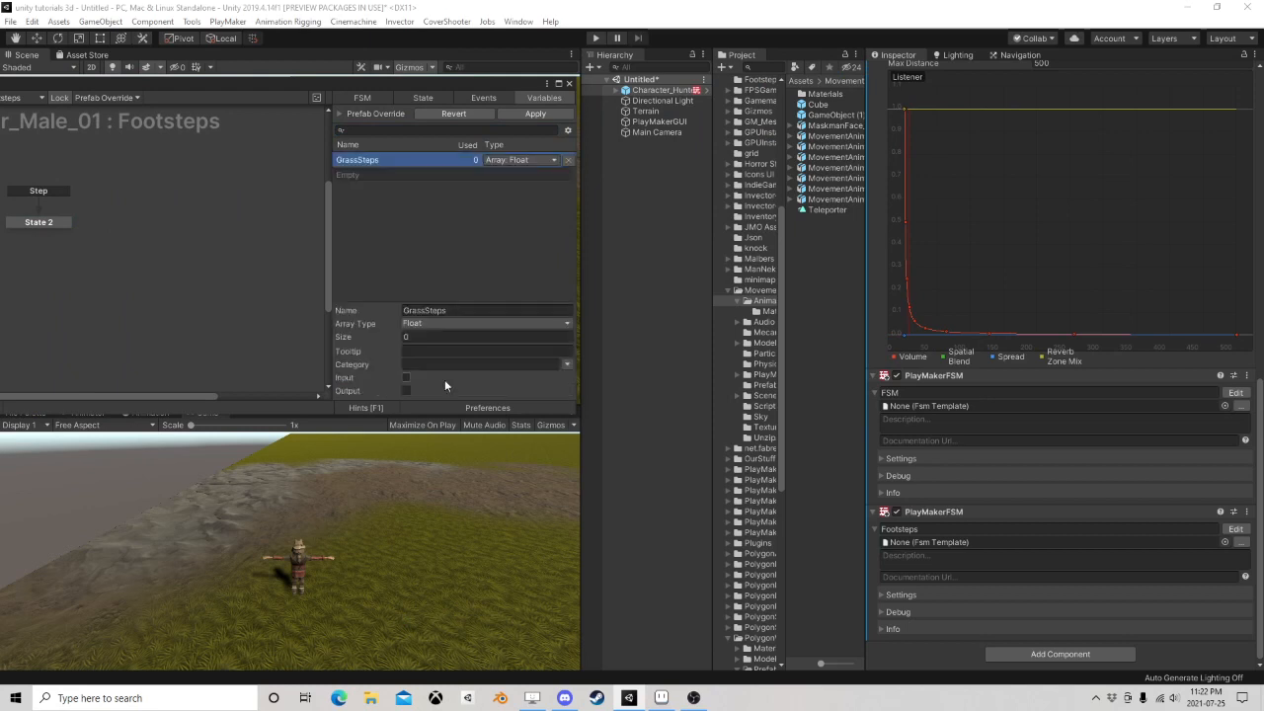
Set the GrassSteps array type to AudioClip and expose the variable as an input
click(428, 323)
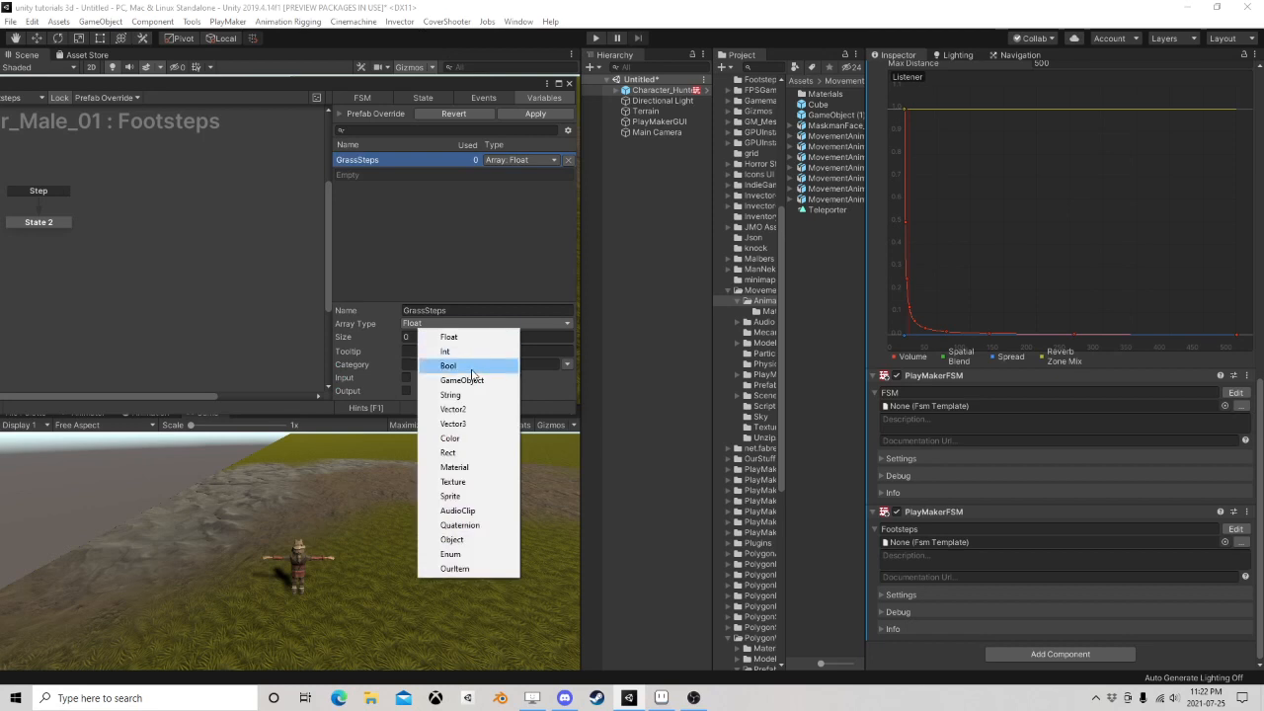
click(458, 511)
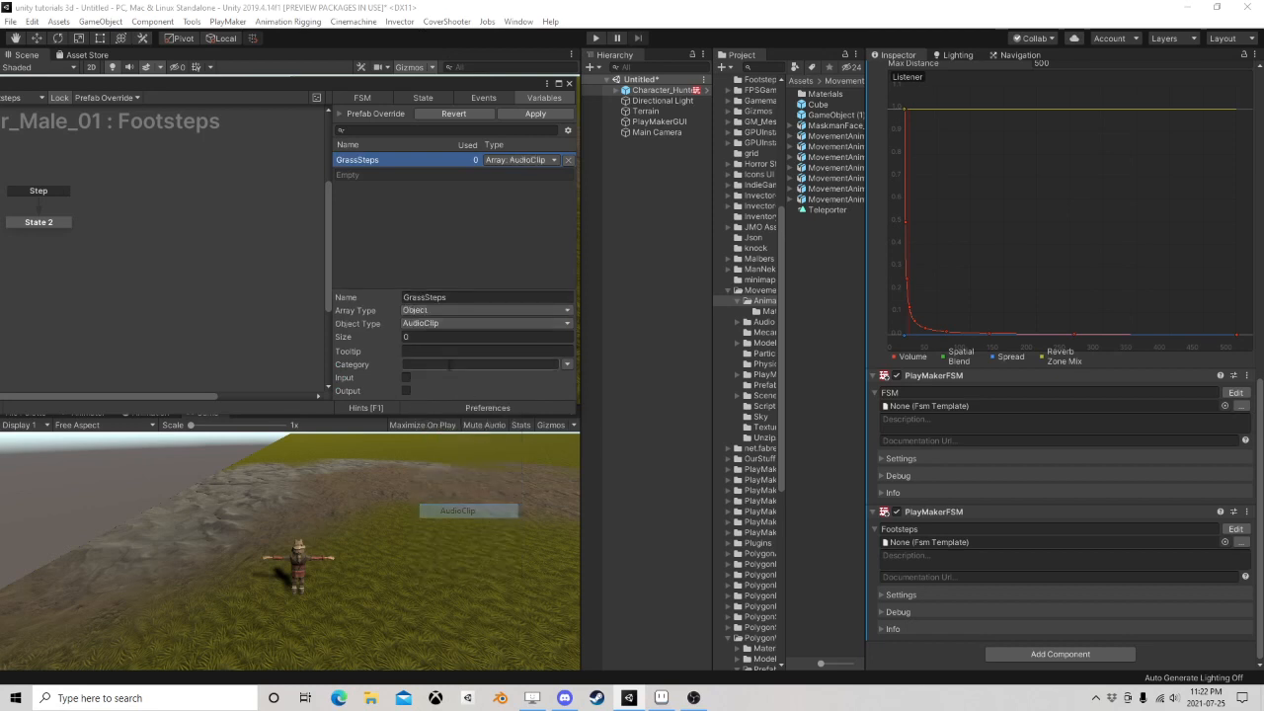
click(406, 377)
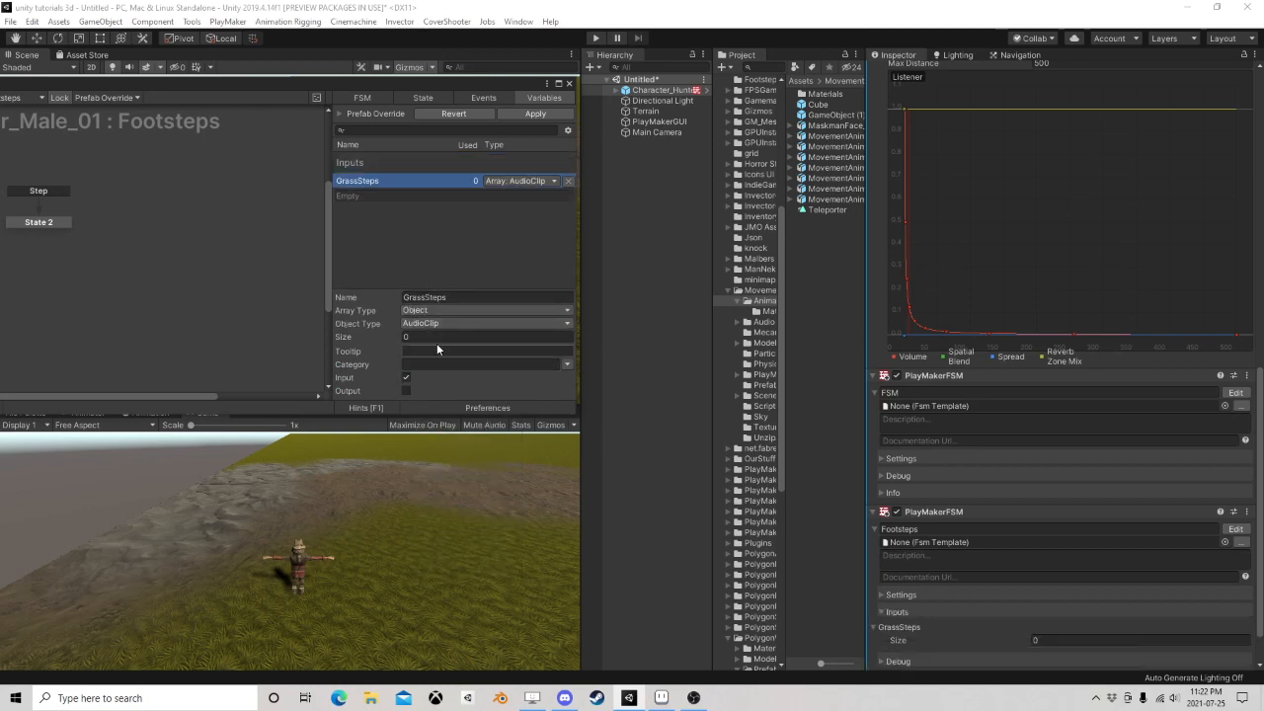
click(424, 242)
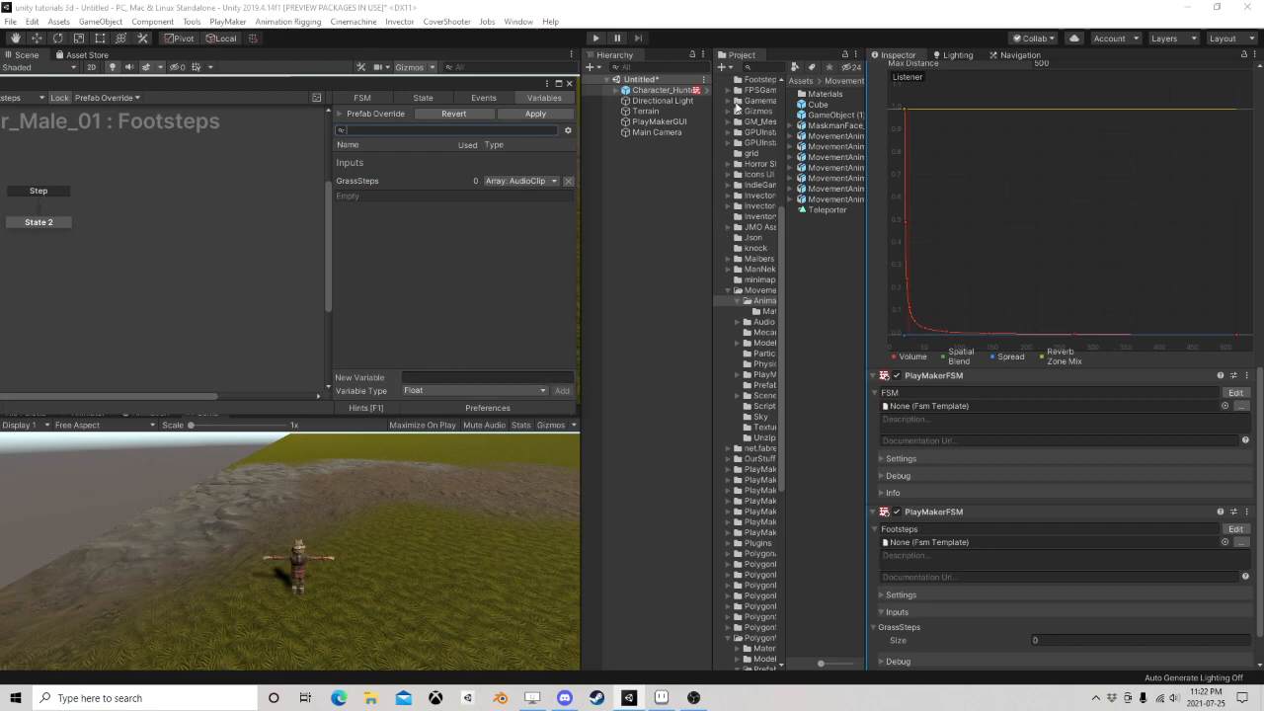
Search the project assets for "step" and widen the asset list so the file names are readable
click(762, 69)
text(step)
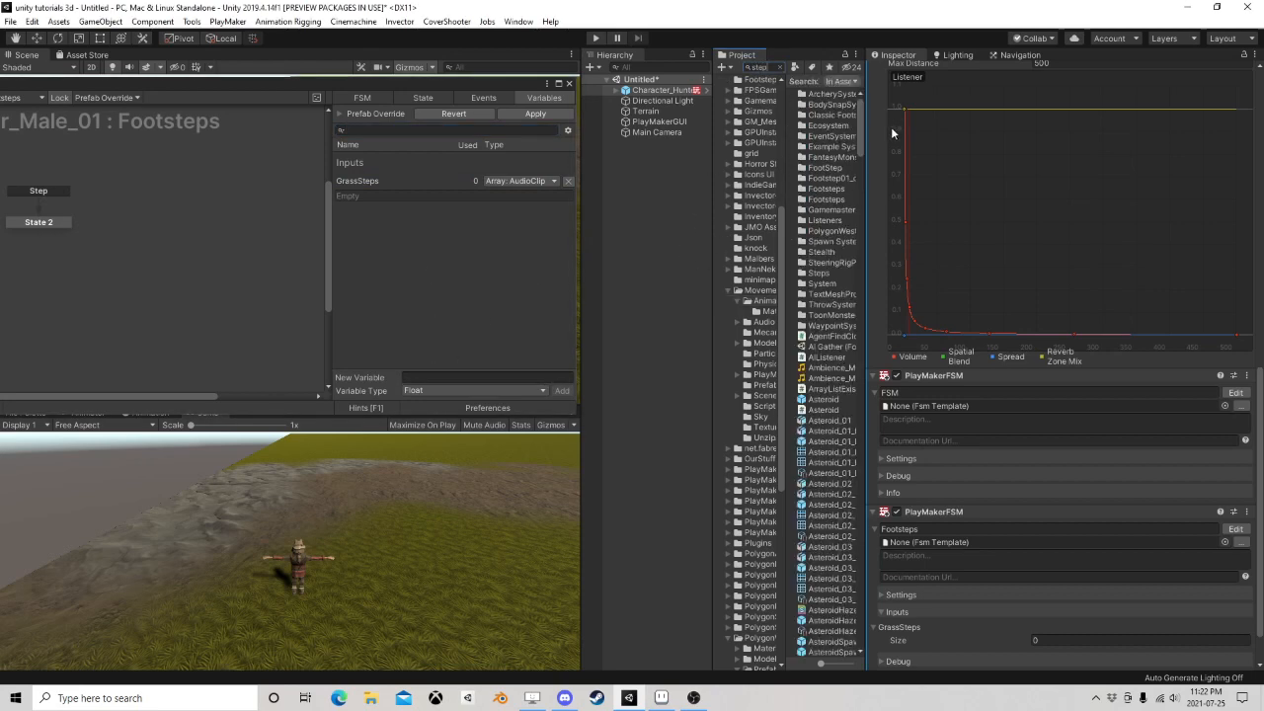
drag(868, 148, 1015, 147)
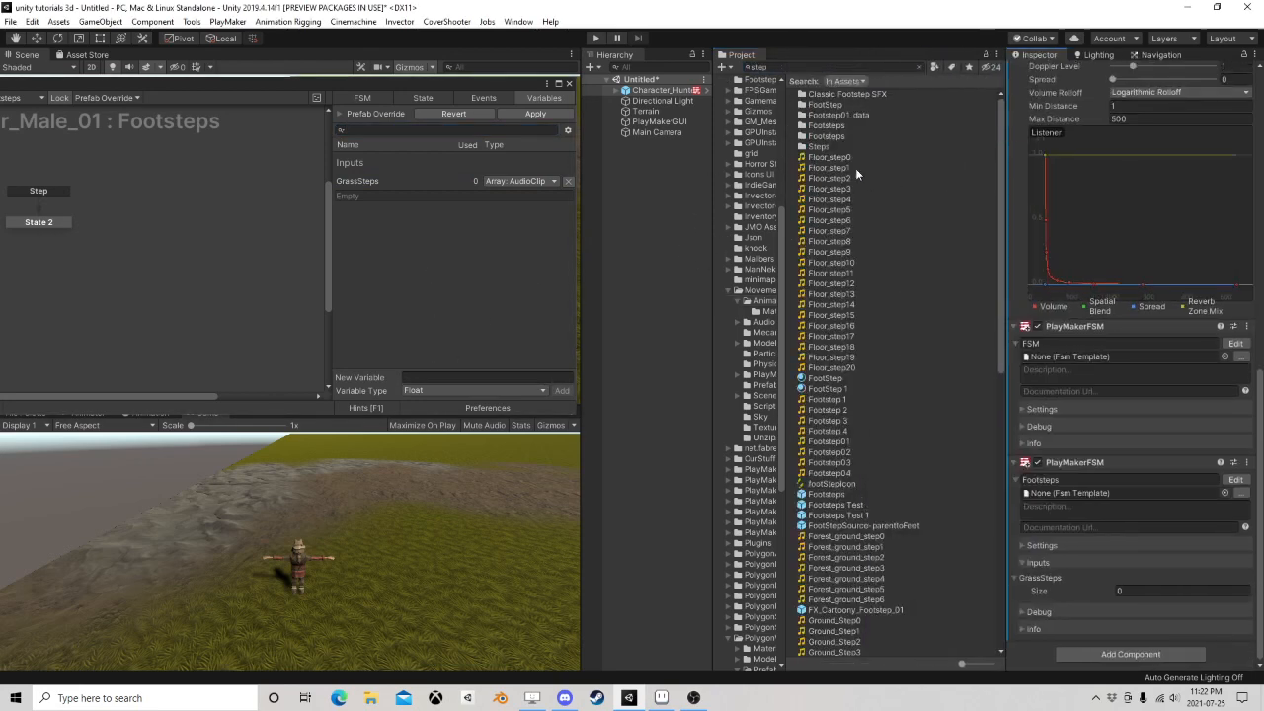
Preview a selection of the Floor_step audio clips, from Floor_step0 through Floor_step20
click(855, 168)
click(834, 159)
click(835, 181)
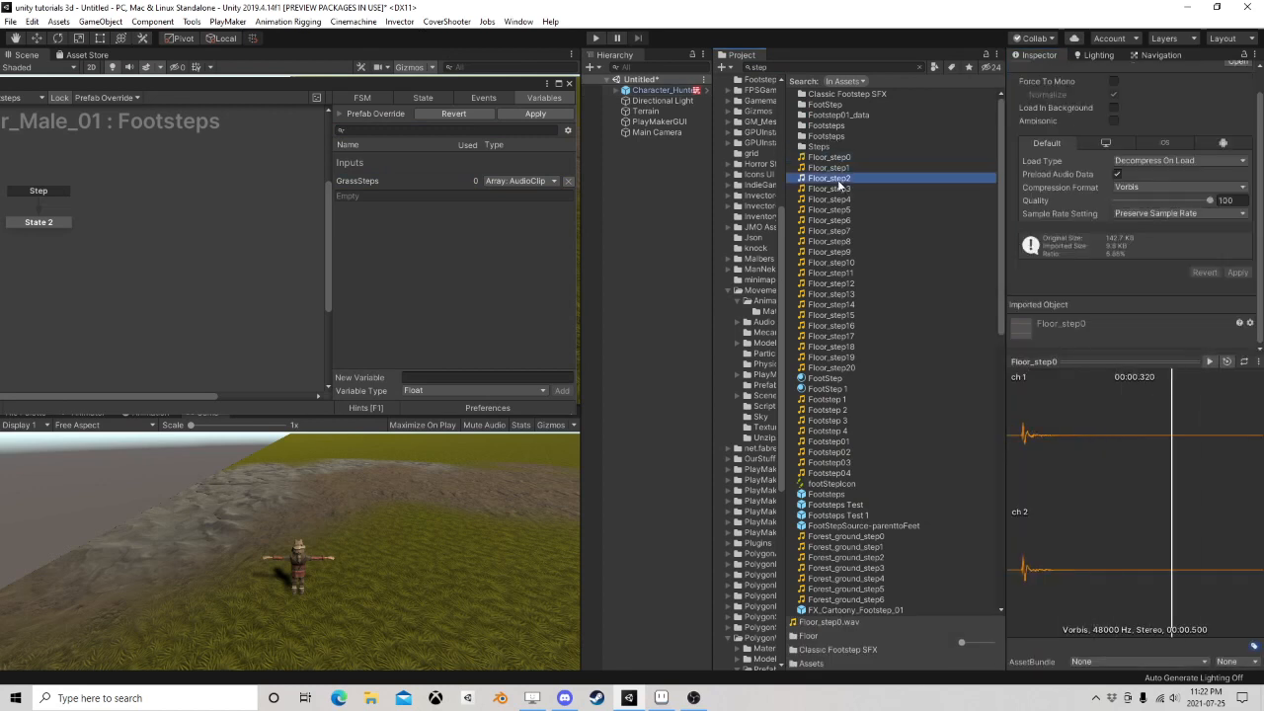
click(835, 202)
click(835, 212)
click(834, 232)
click(834, 252)
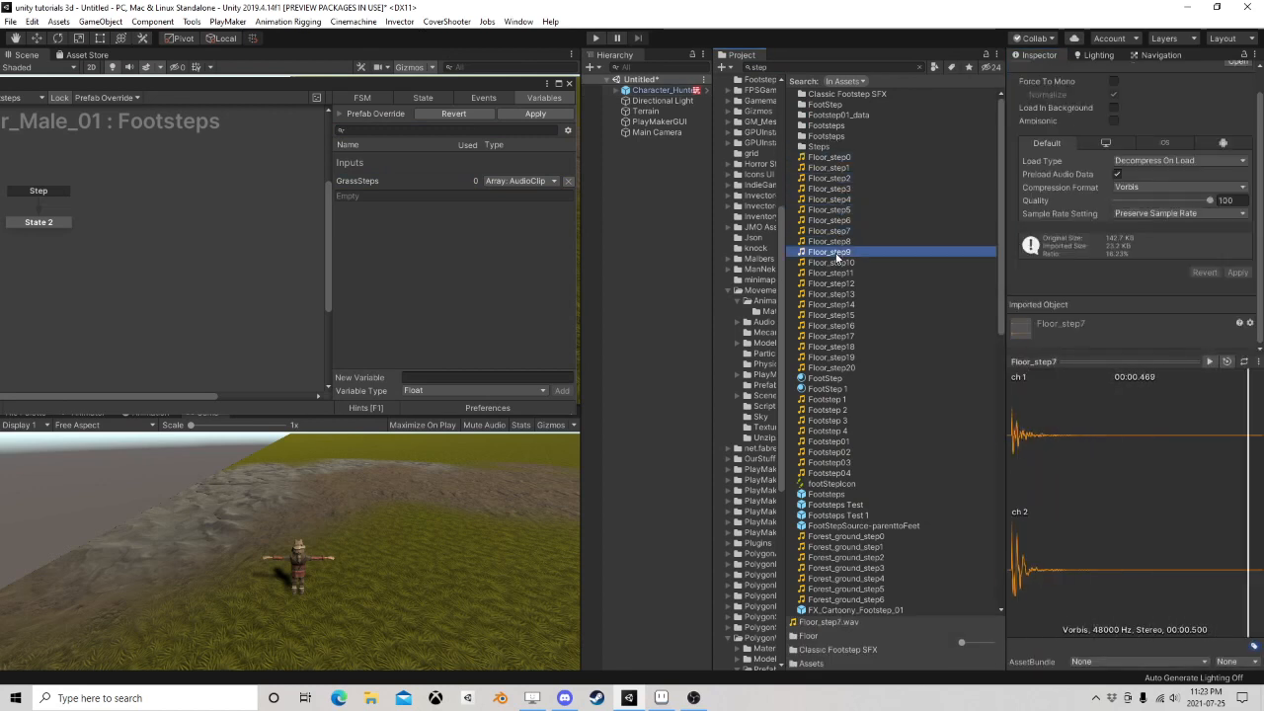
click(834, 273)
click(835, 293)
click(835, 315)
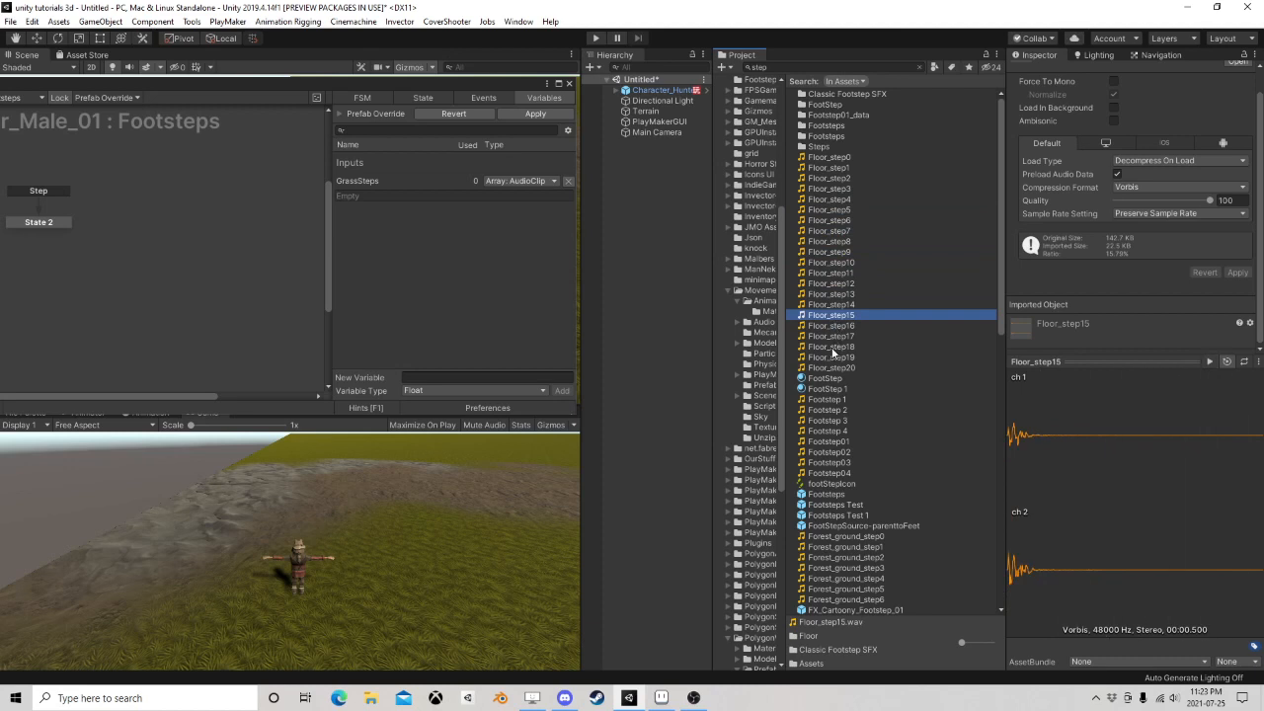
click(834, 347)
click(835, 368)
Preview the Footstep 1 to Footstep 4 and Footstep01 to Footstep04 audio clips
click(830, 399)
click(829, 410)
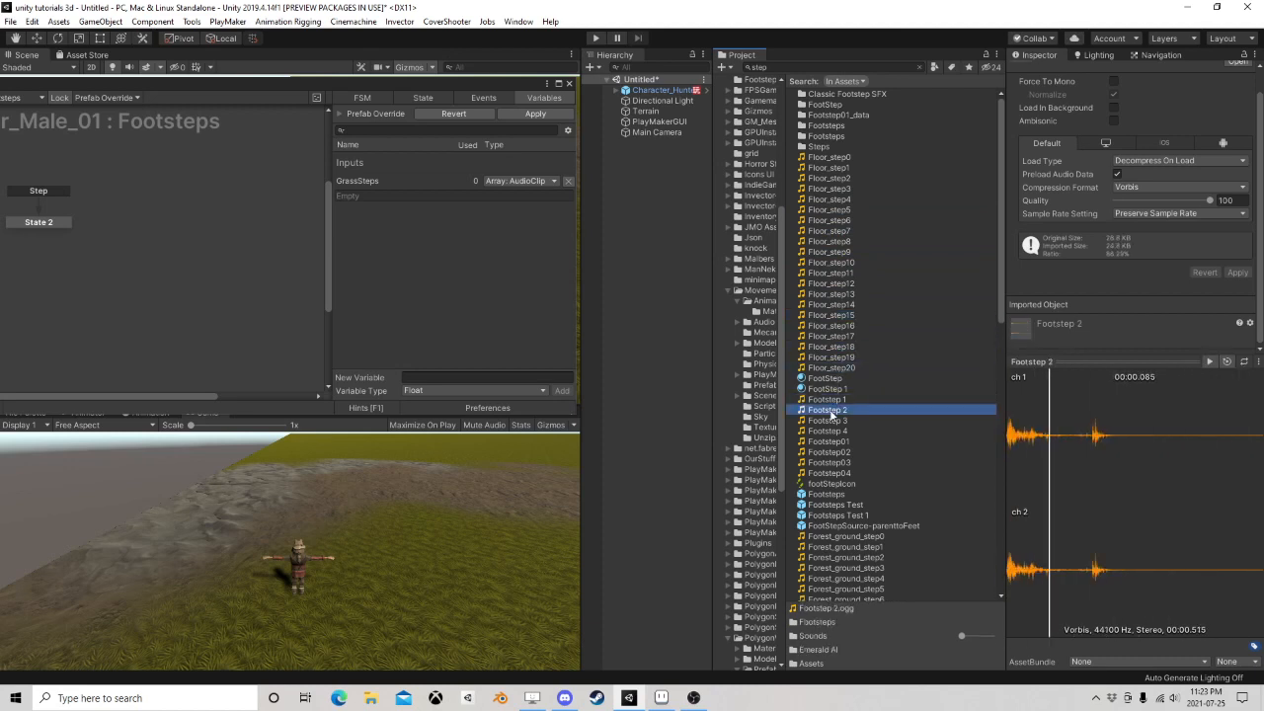
click(830, 420)
click(830, 430)
click(830, 442)
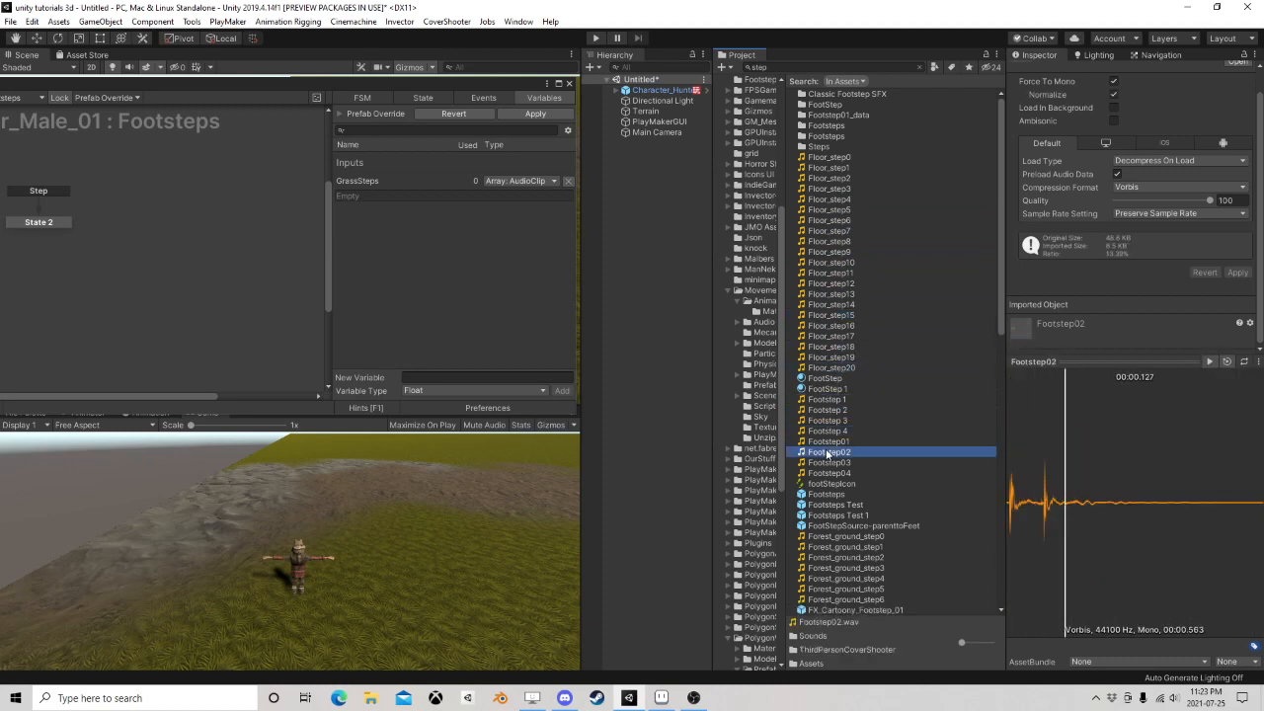
click(830, 451)
click(830, 462)
click(827, 473)
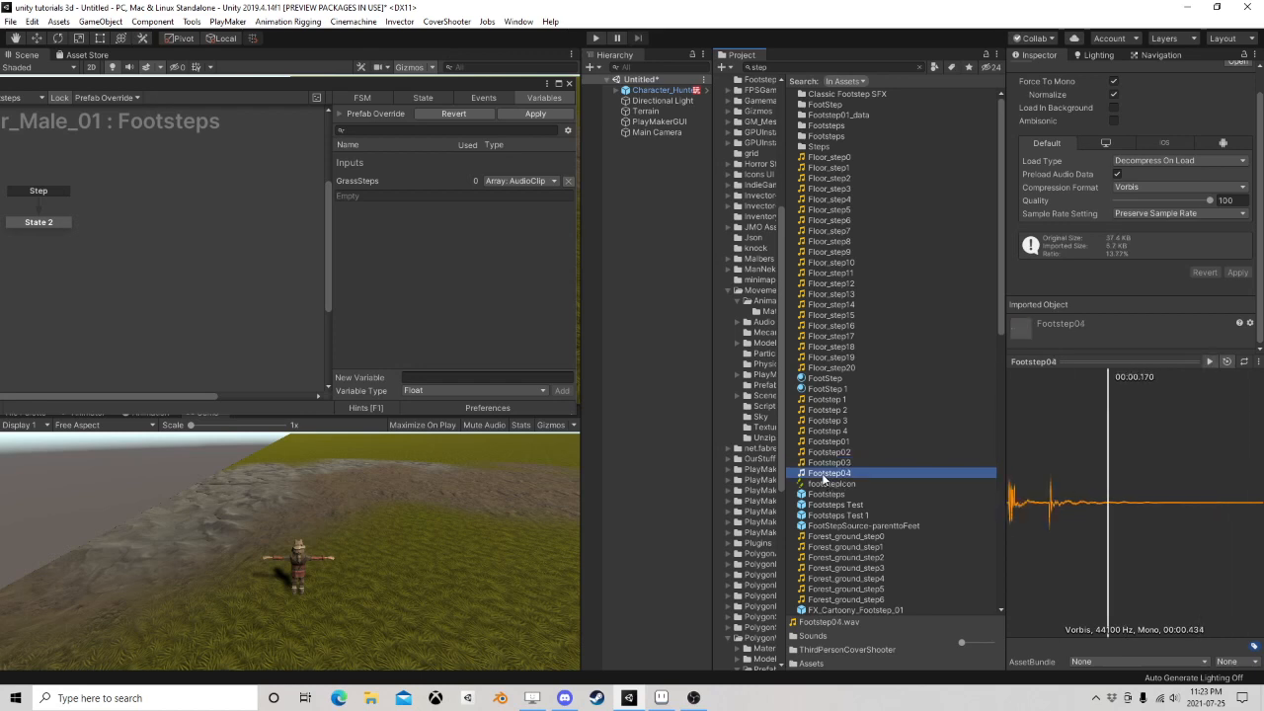
Create a new Array variable named RockSteps in the Footsteps FSM
click(423, 391)
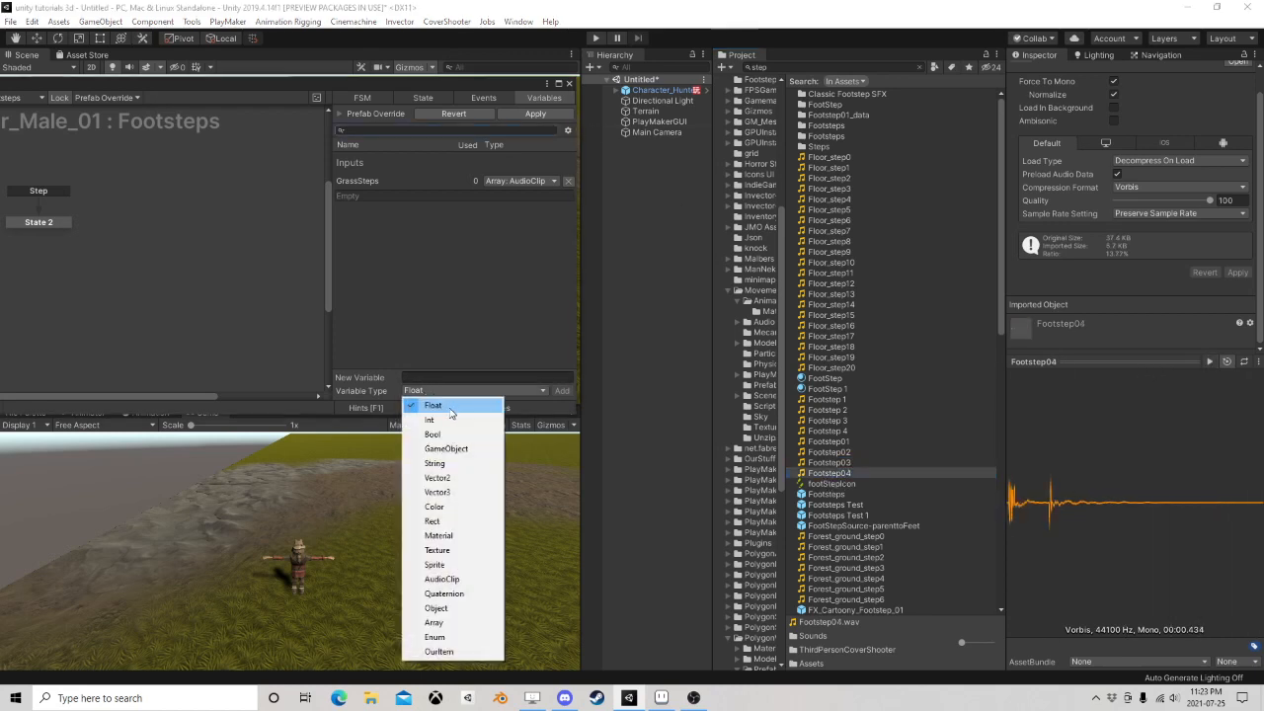
click(449, 621)
click(443, 377)
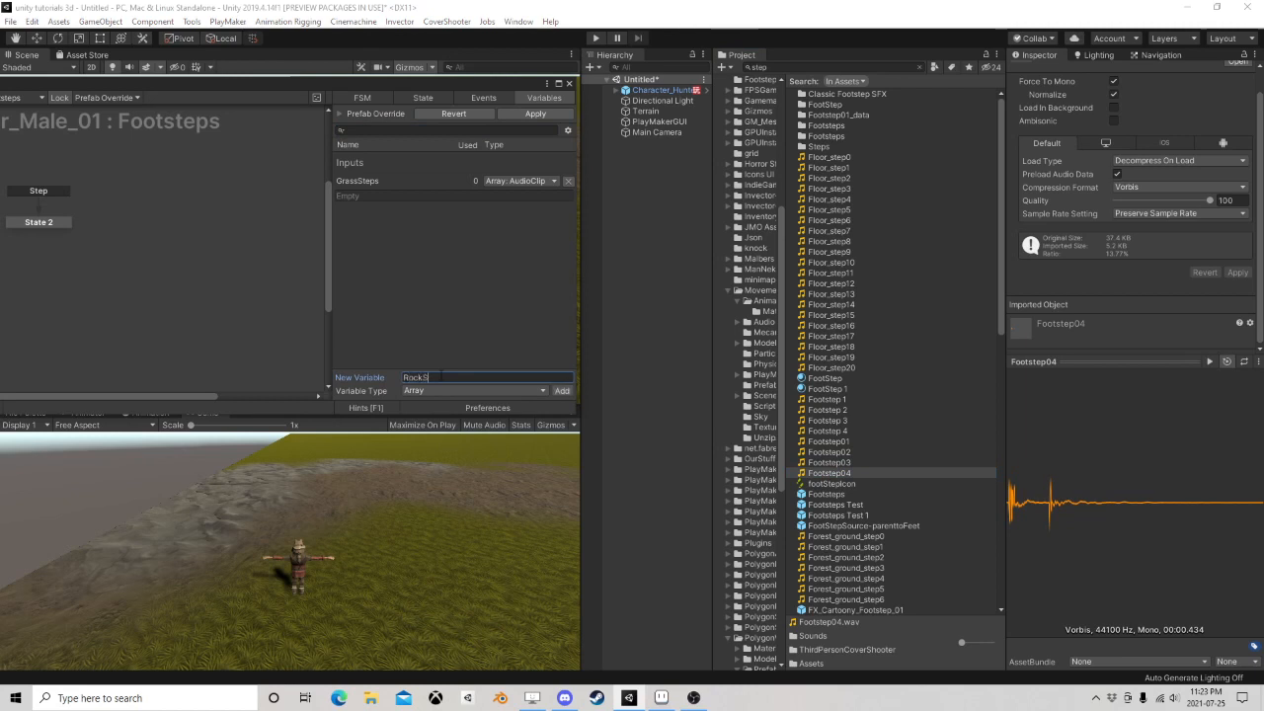
text(RockSteps)
key(Return)
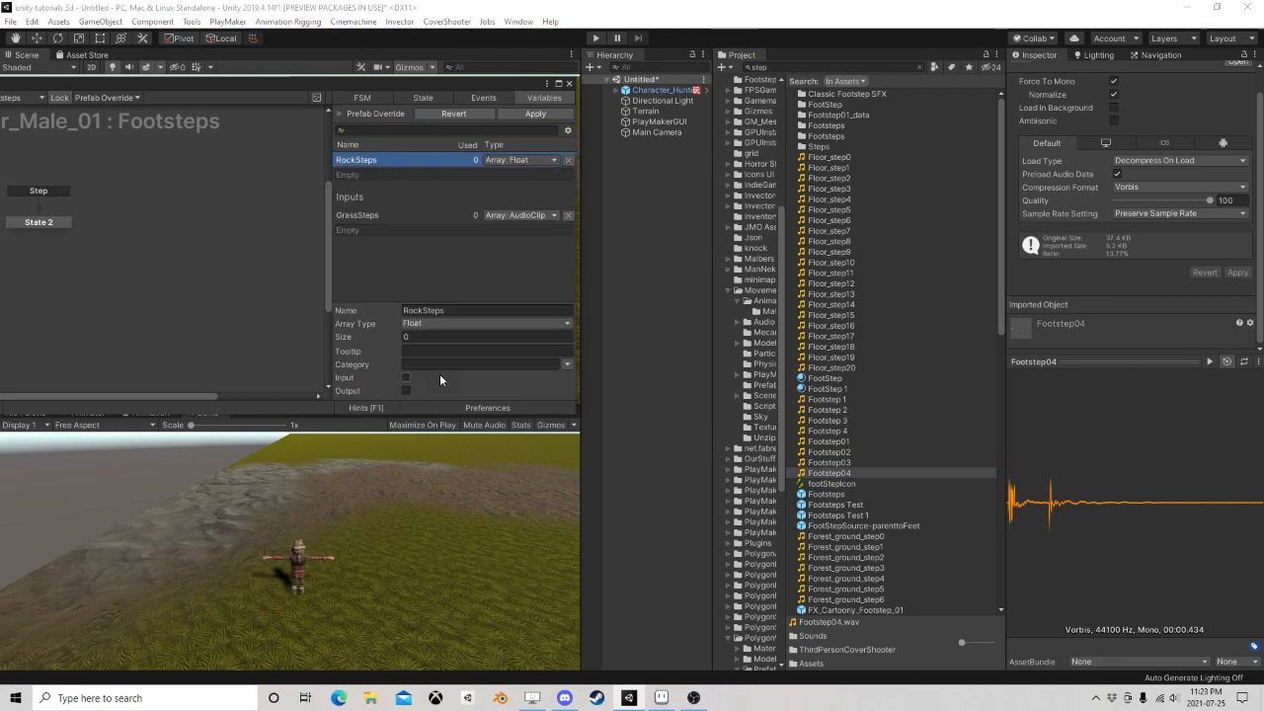
Set the RockSteps array type to AudioClip with size 4 and expose it as an input
click(431, 323)
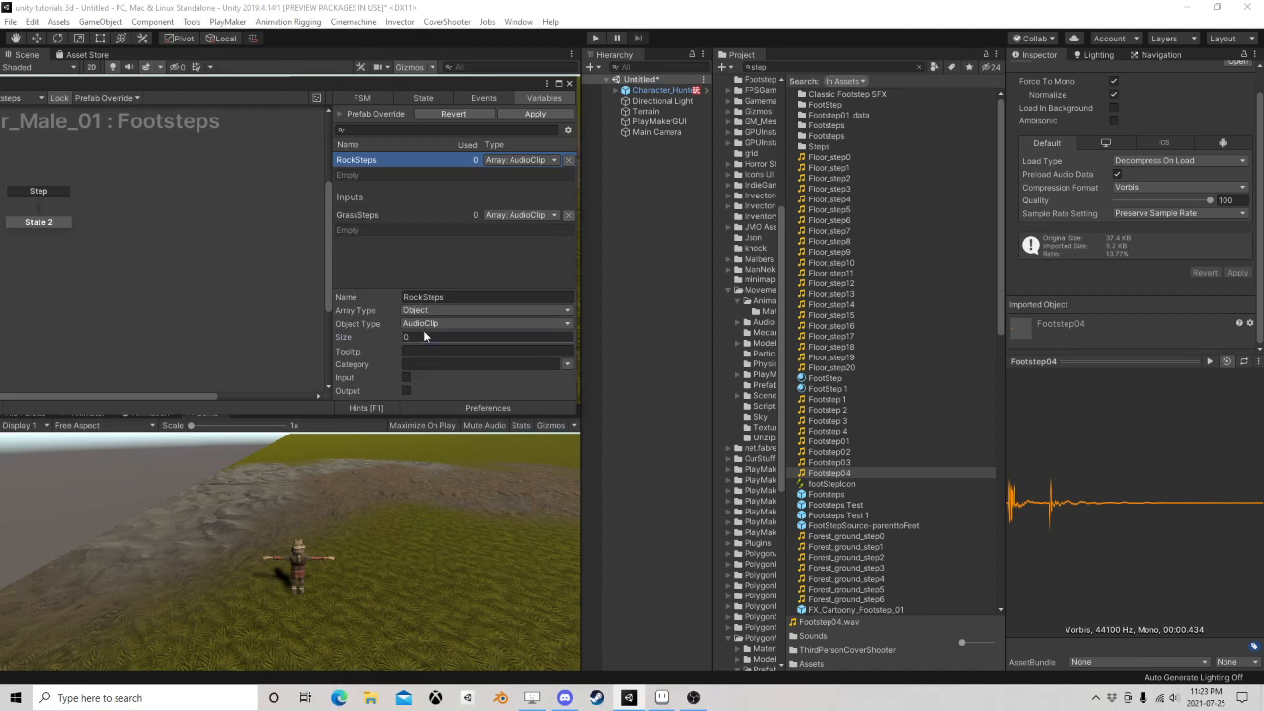
key(Return)
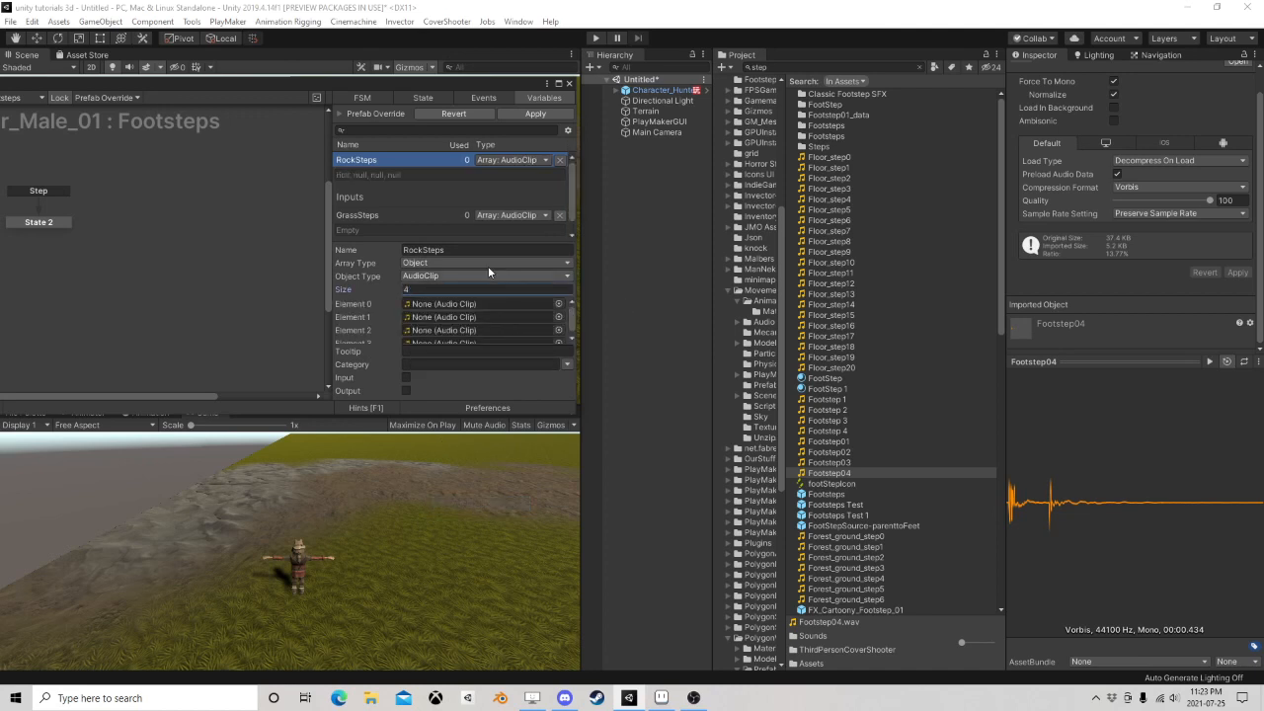
click(405, 378)
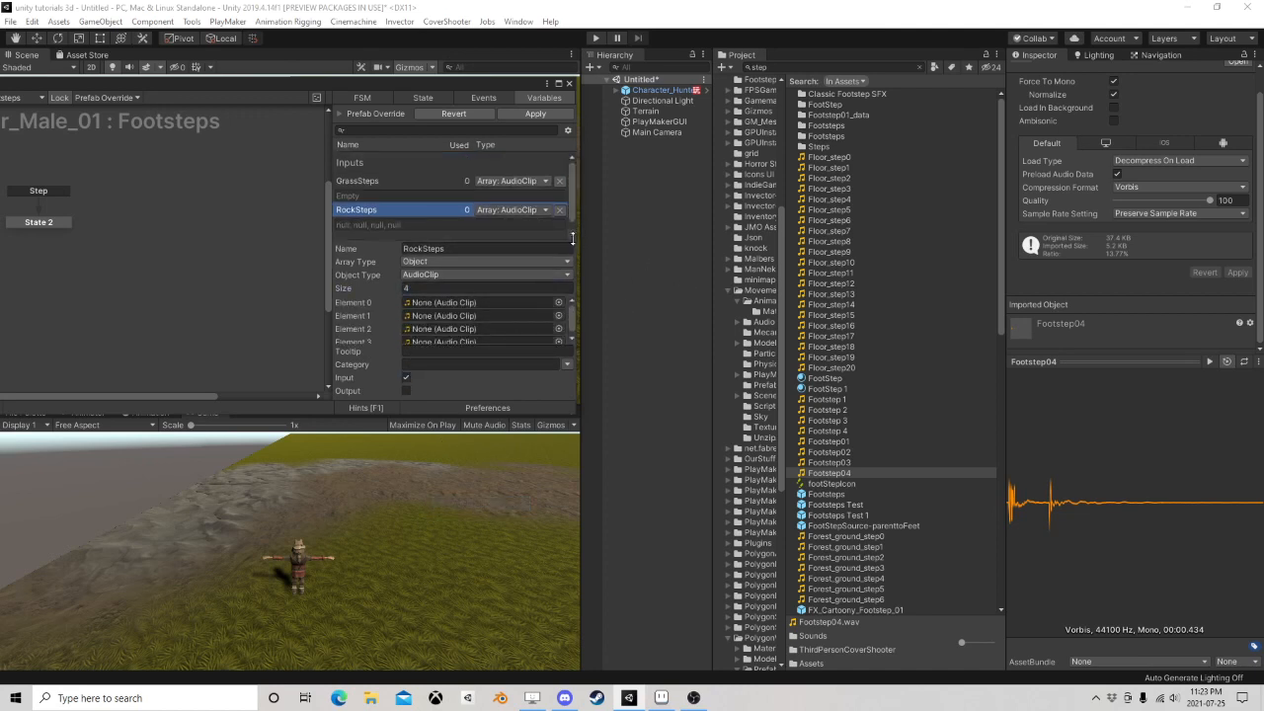
Preview the Forest_ground_step audio clips up to Forest_ground_step6 as candidate footstep sounds
click(832, 484)
click(840, 536)
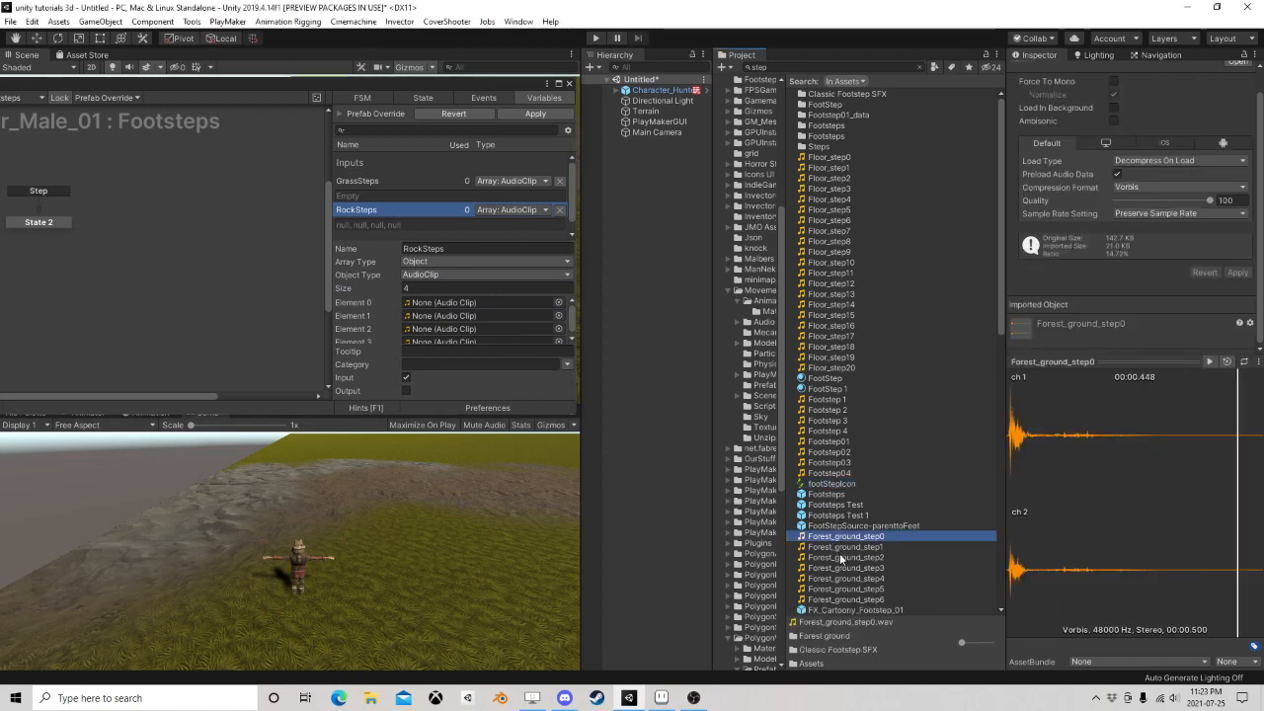
click(841, 557)
scroll(842, 544, down, 3)
key(Down)
key(Down)
key(Down)
key(Down)
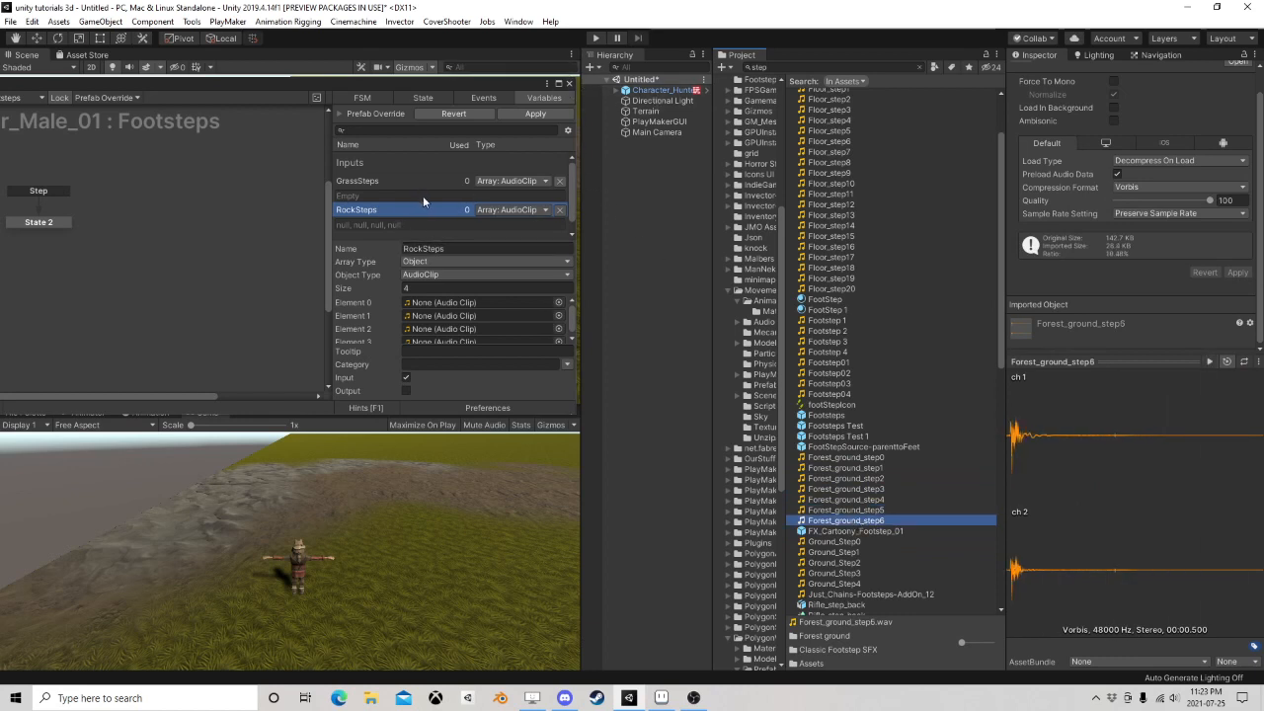
Set the GrassSteps array size to 5 and deselect the variable
click(399, 185)
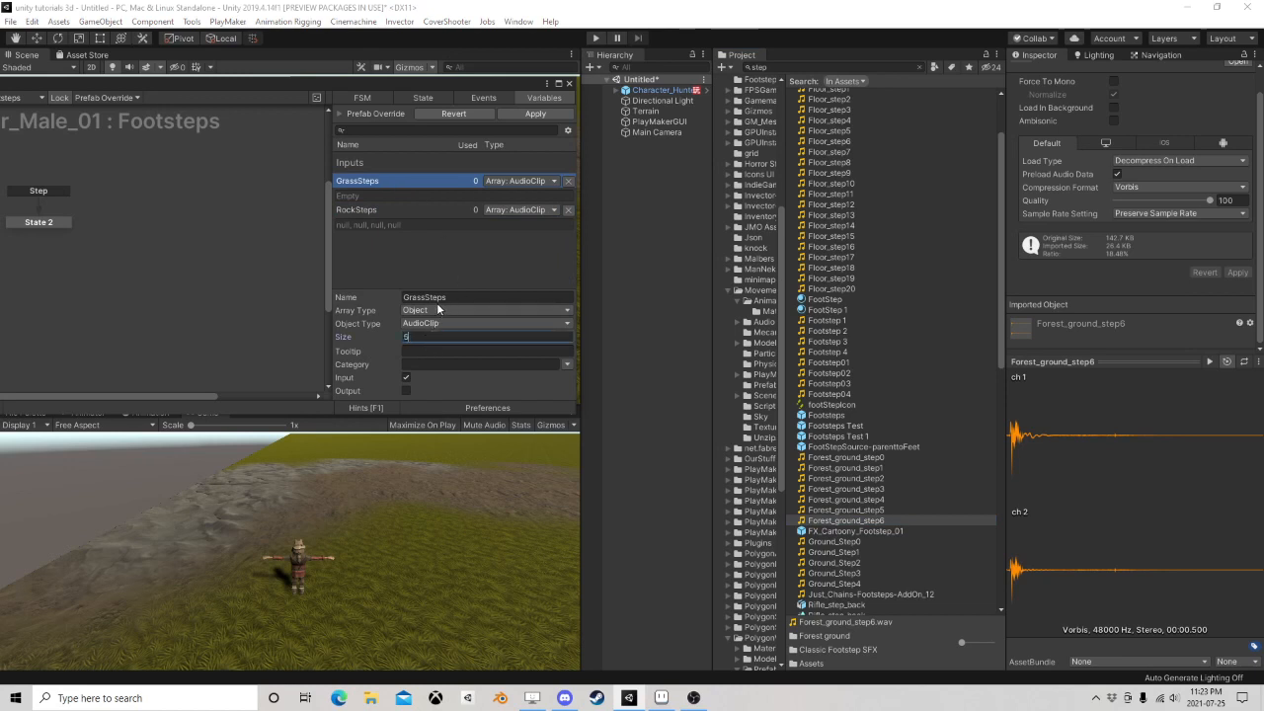
key(Return)
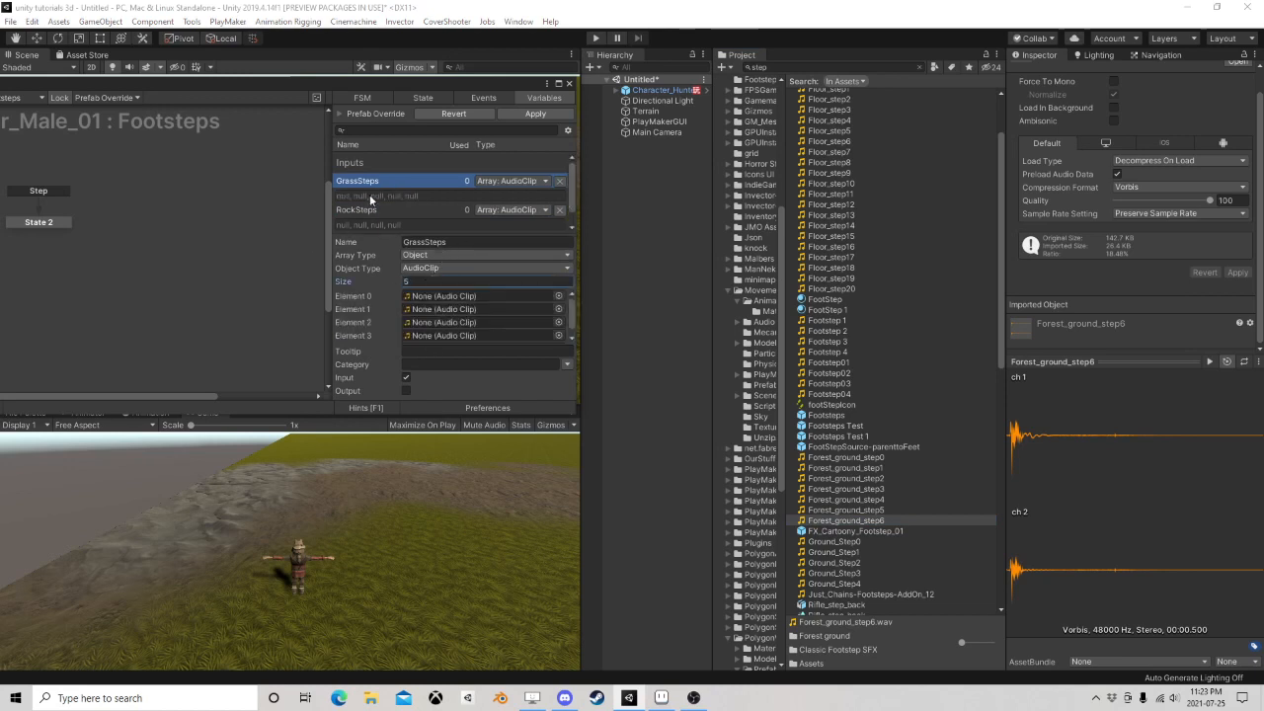
scroll(369, 198, down, 1)
click(381, 232)
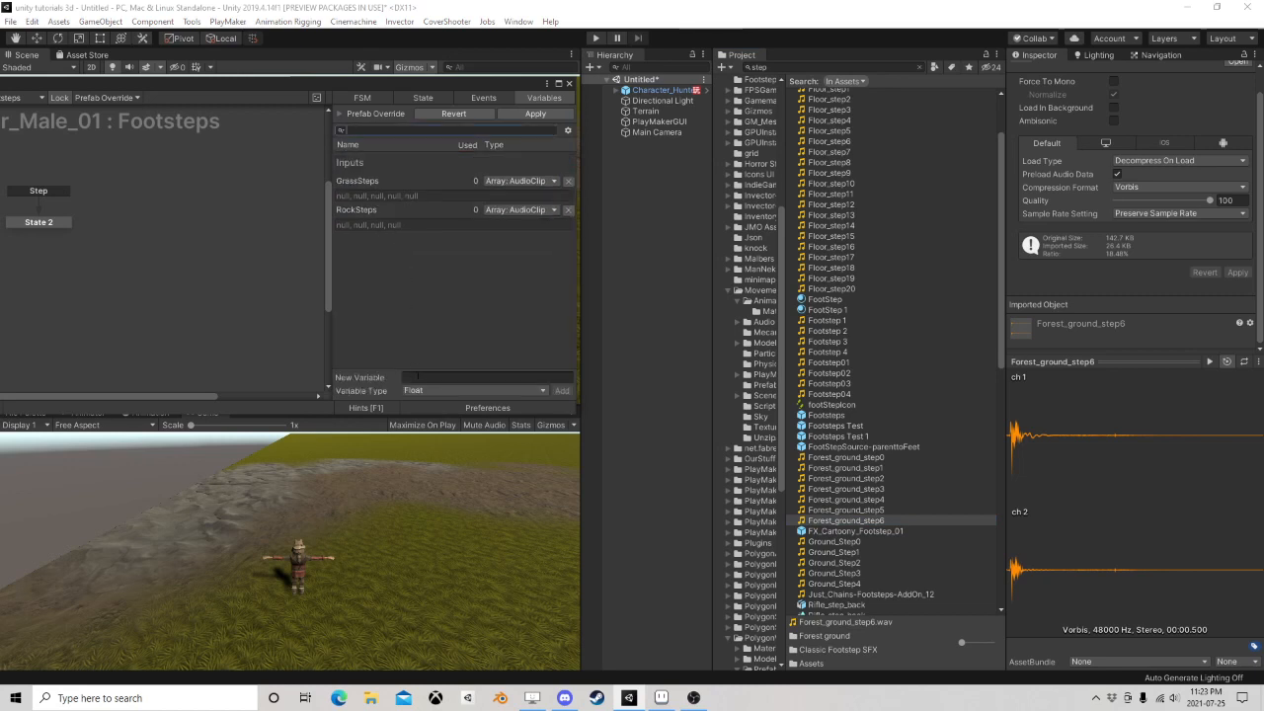
Create a new Array variable named MudSteps in the Footsteps FSM
click(418, 390)
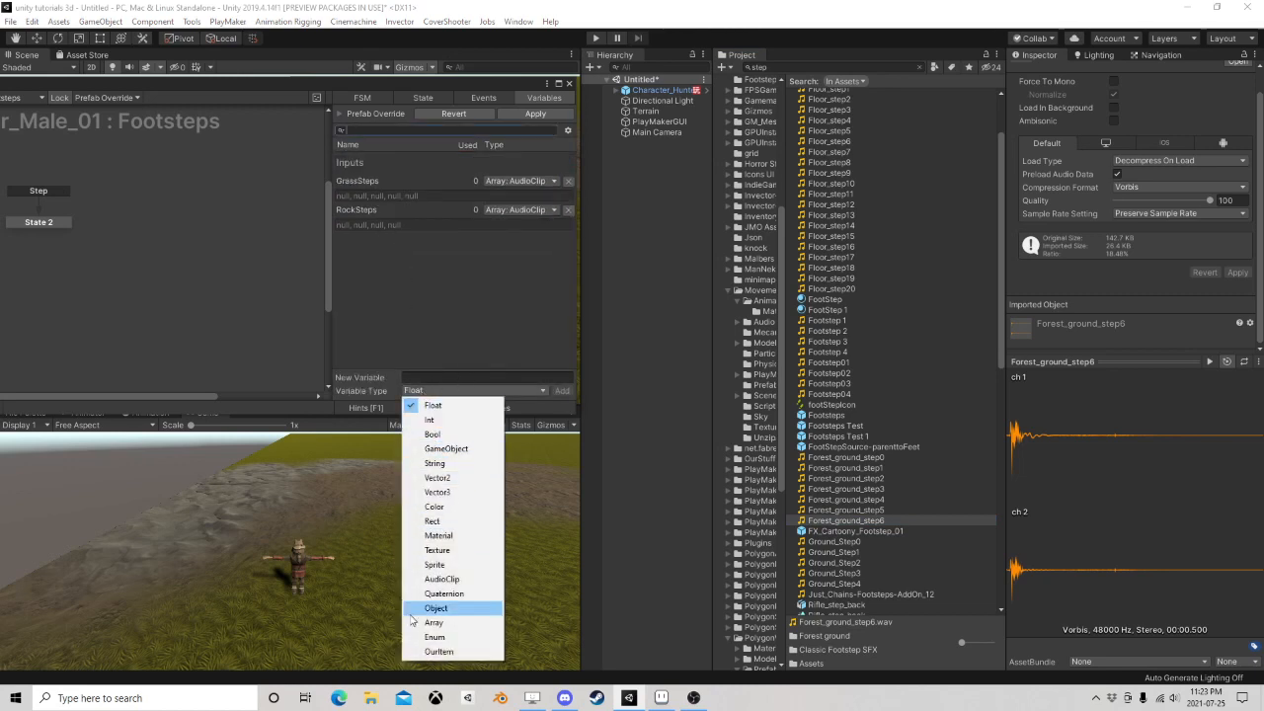
click(444, 620)
click(416, 378)
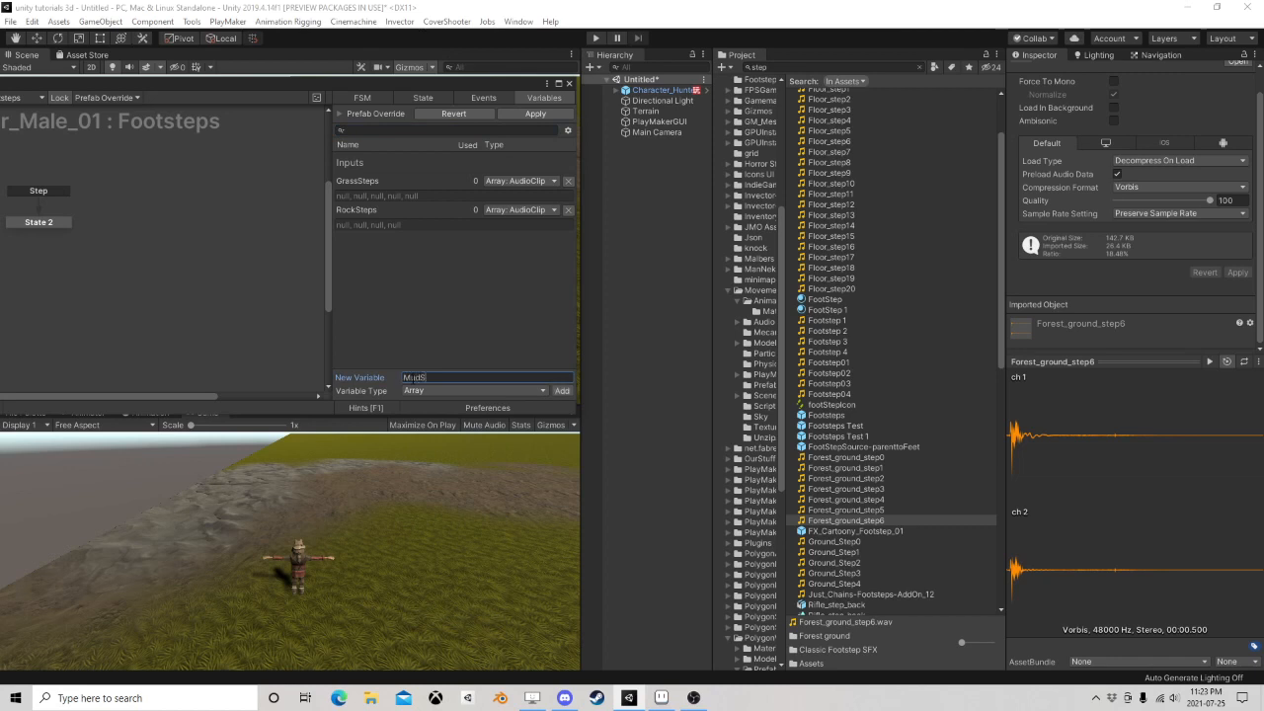
key(Return)
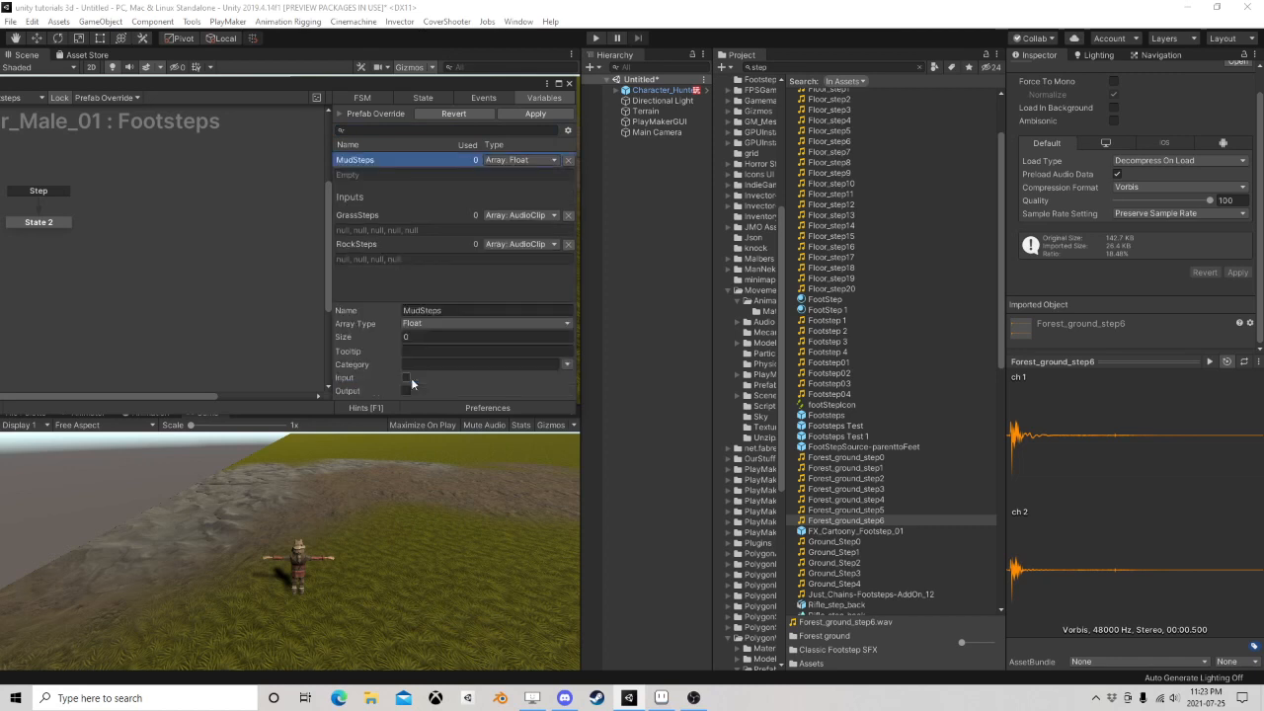
Make MudSteps an AudioClip array of size 5, expose it as an input, and close the PlayMaker editor
click(414, 324)
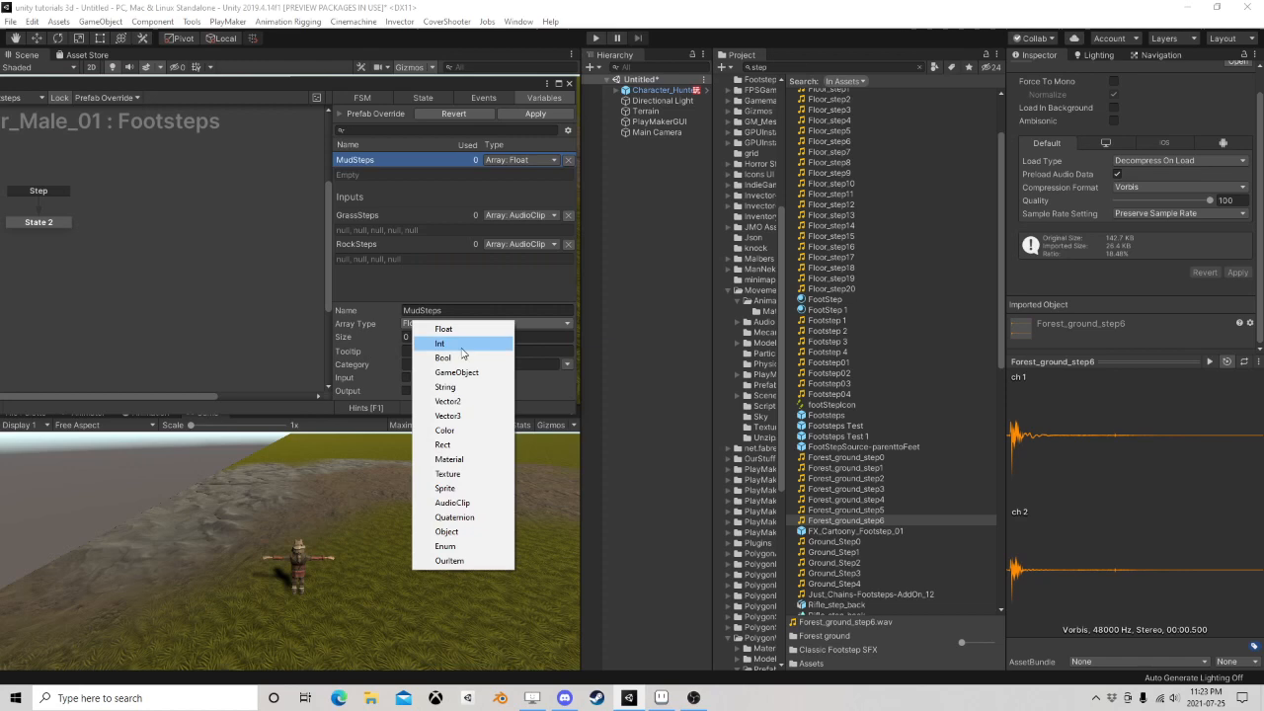
click(470, 508)
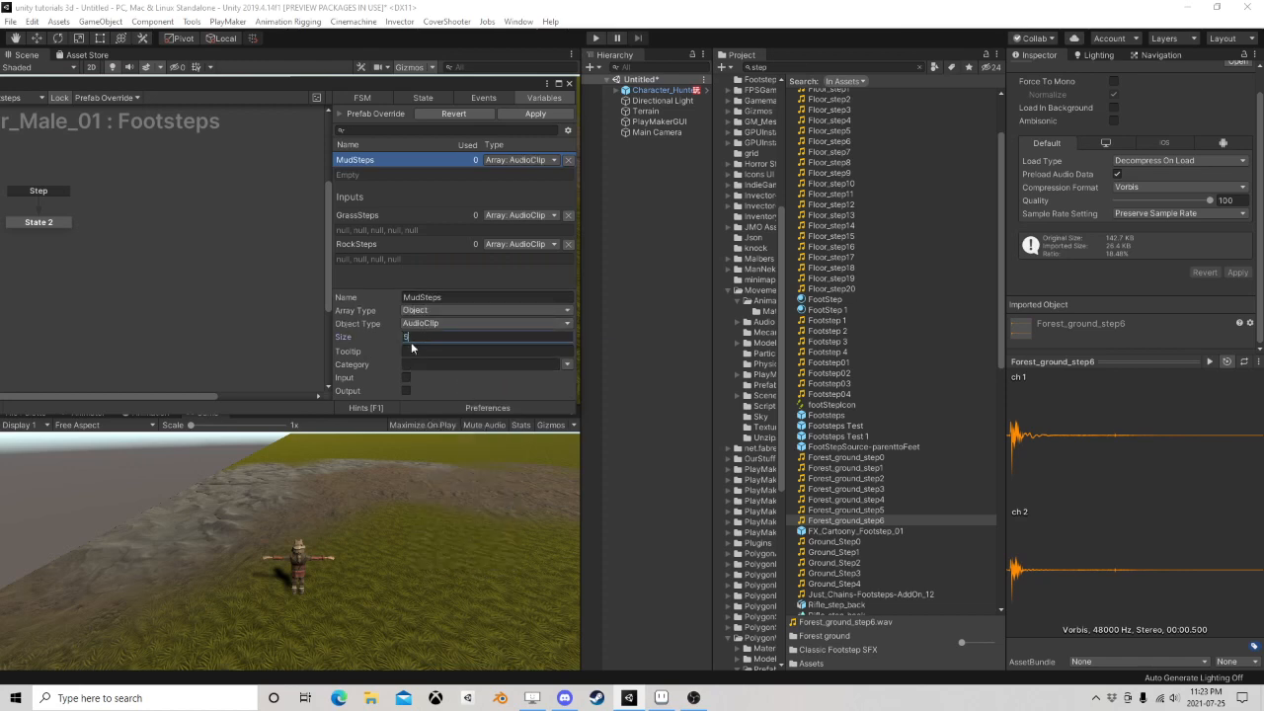
key(Return)
click(405, 377)
click(570, 83)
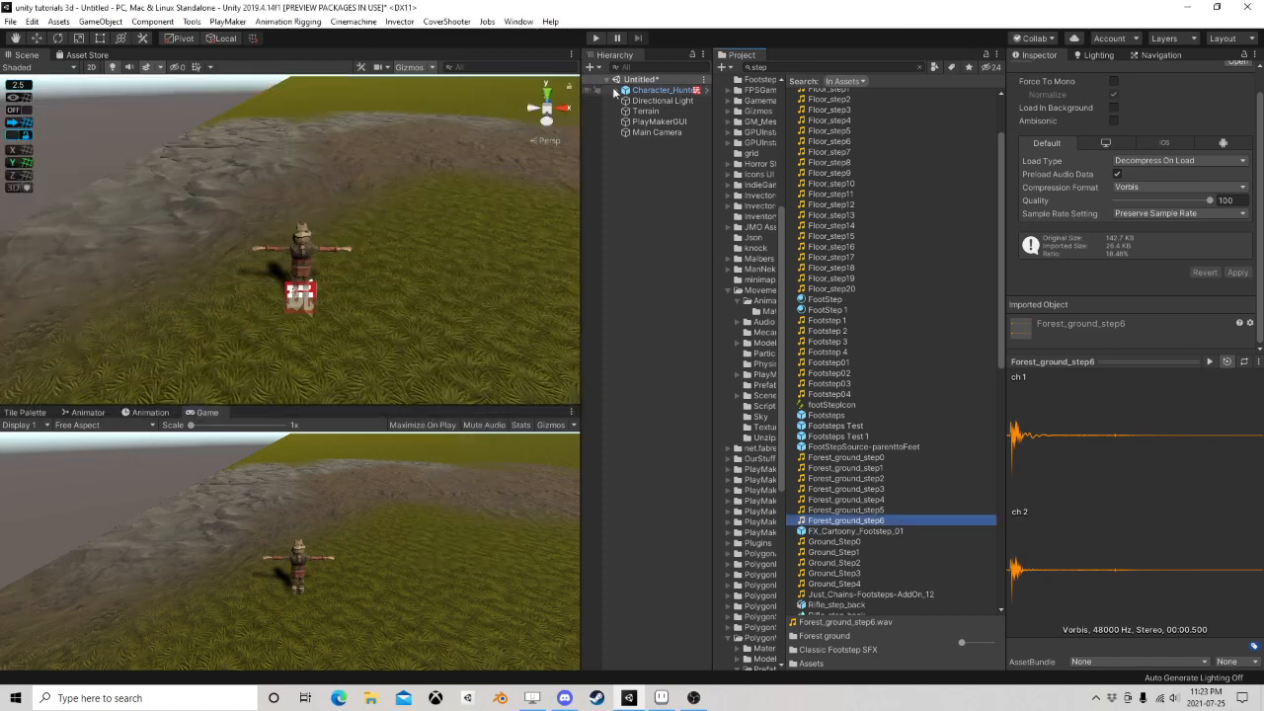
Check the character's exposed footstep arrays and preview the Ground_Step0 to Ground_Step4 audio clips
click(659, 90)
scroll(1137, 490, down, 10)
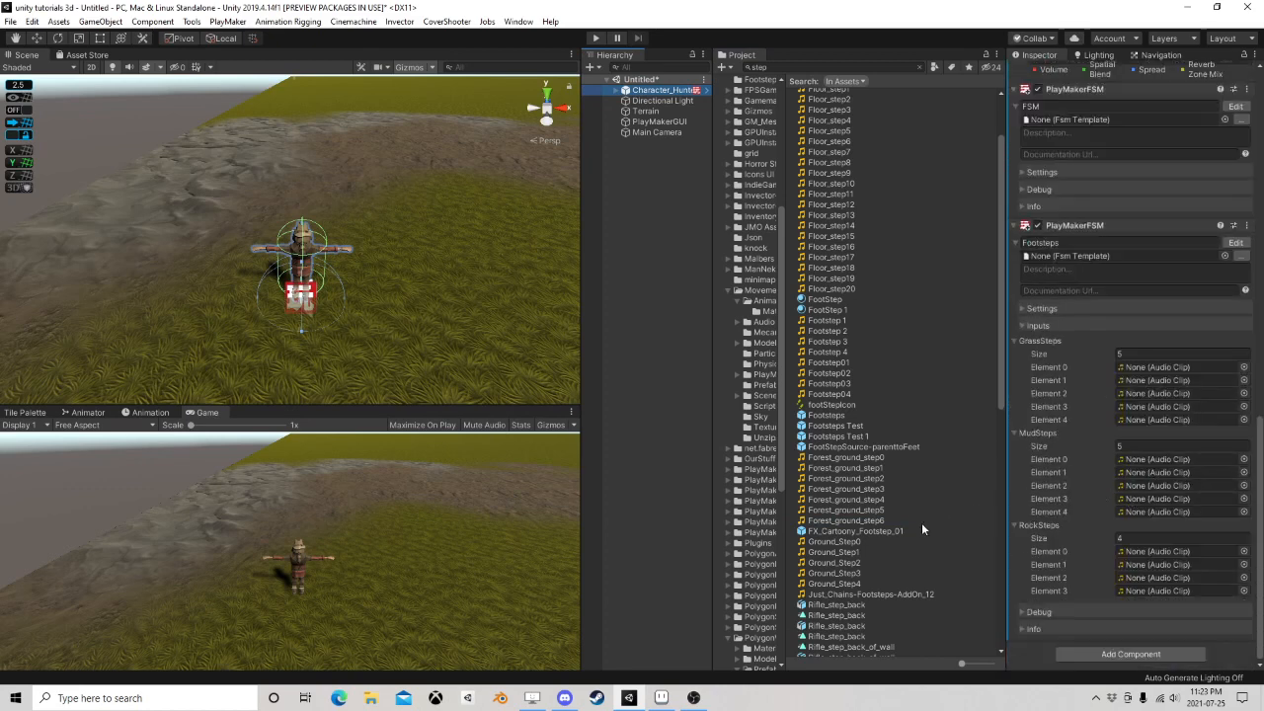
click(845, 543)
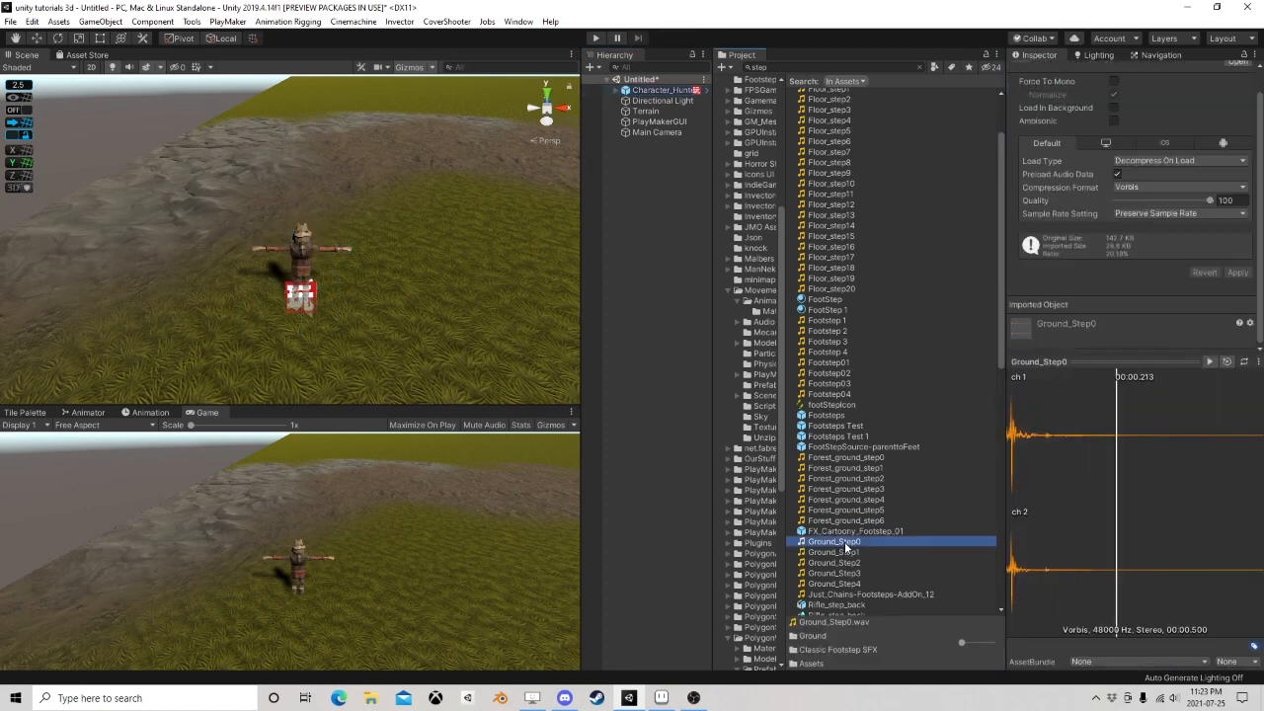
click(843, 553)
click(844, 563)
click(845, 573)
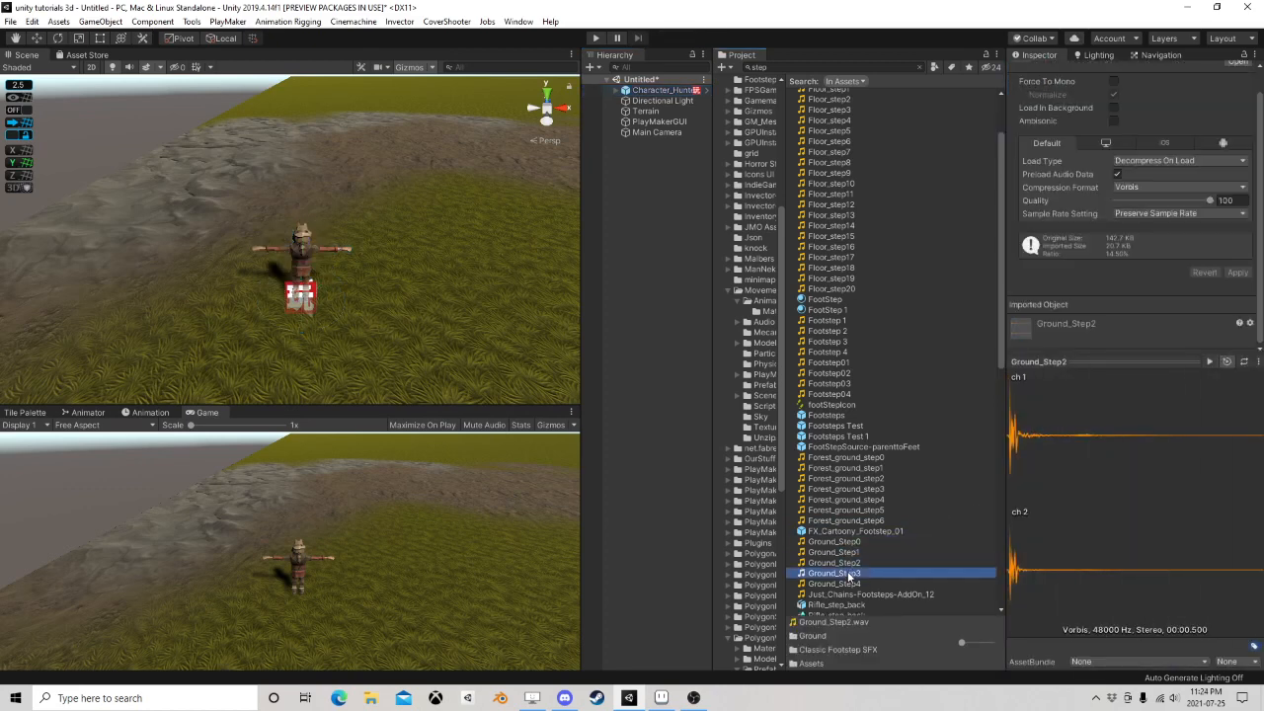
click(844, 584)
Preview the Forest_ground_step clips again, from Forest_ground_step6 back to Forest_ground_step0
click(847, 510)
click(846, 520)
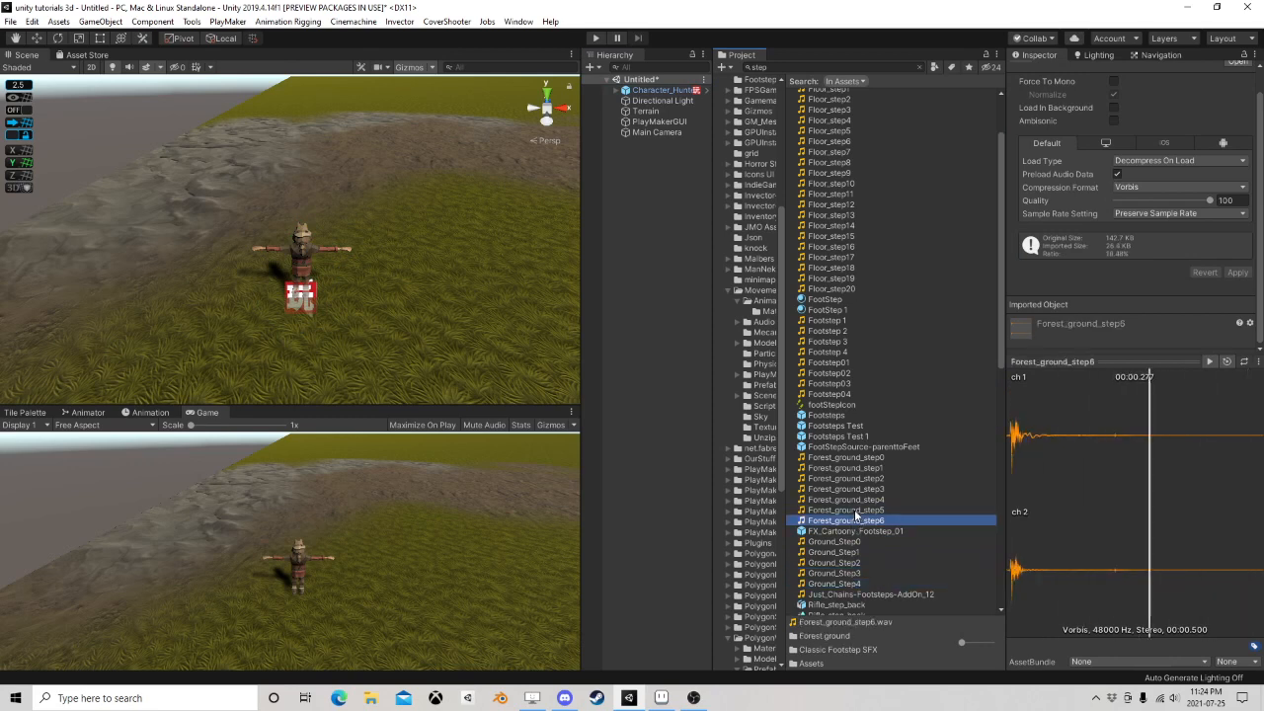
click(854, 510)
click(854, 498)
click(854, 479)
click(855, 468)
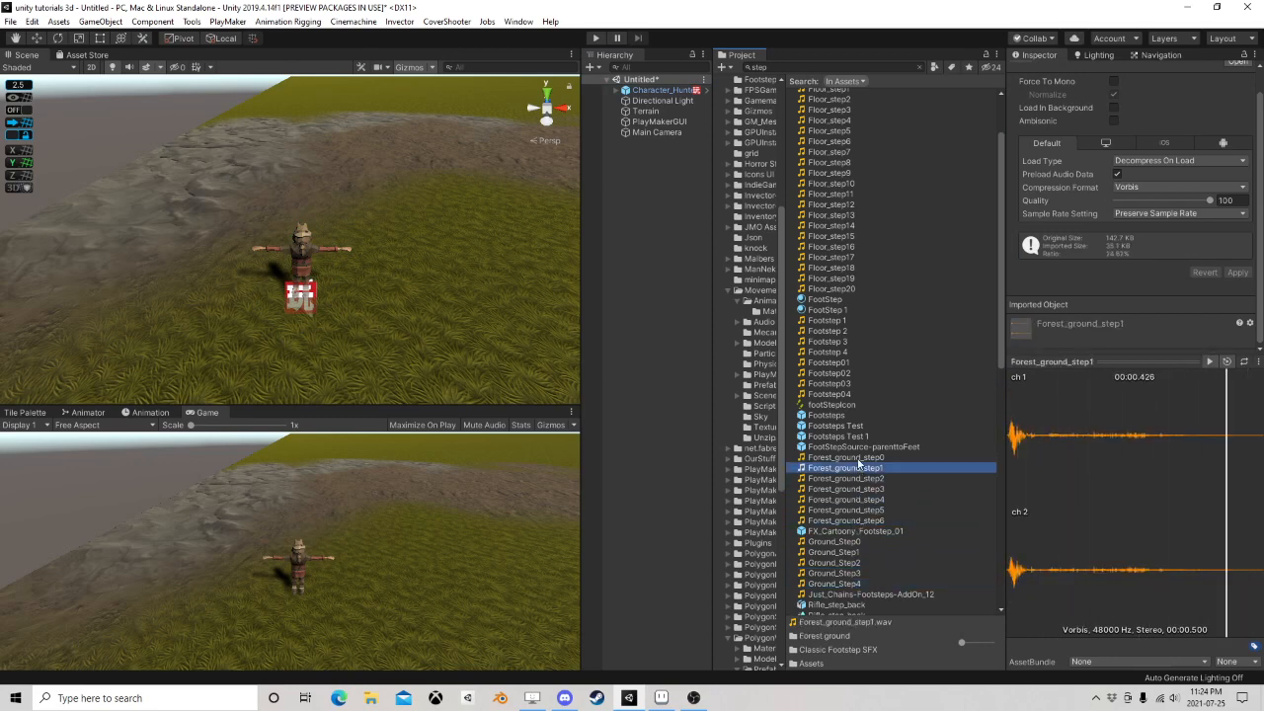
click(849, 457)
Compare the Footstep 1 to Footstep 4 clips with the Footstep01 to Footstep04 clips by previewing them
click(835, 394)
click(830, 373)
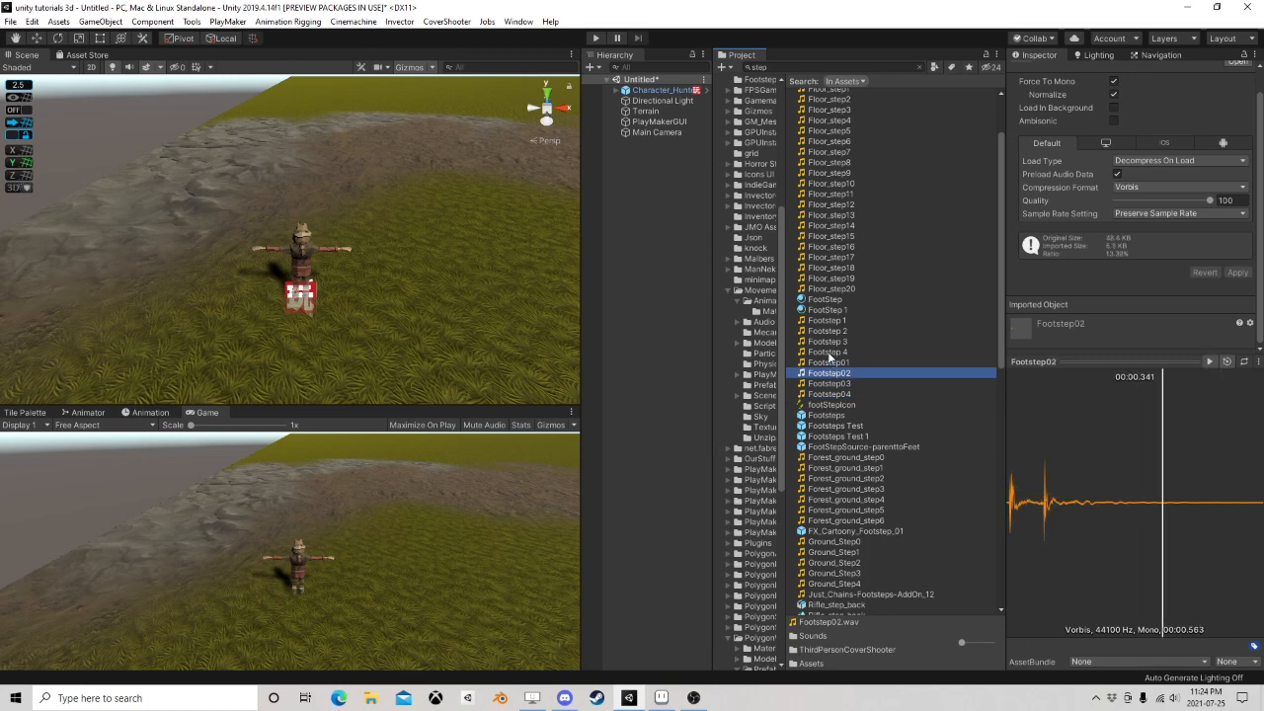
click(828, 351)
click(824, 340)
click(822, 321)
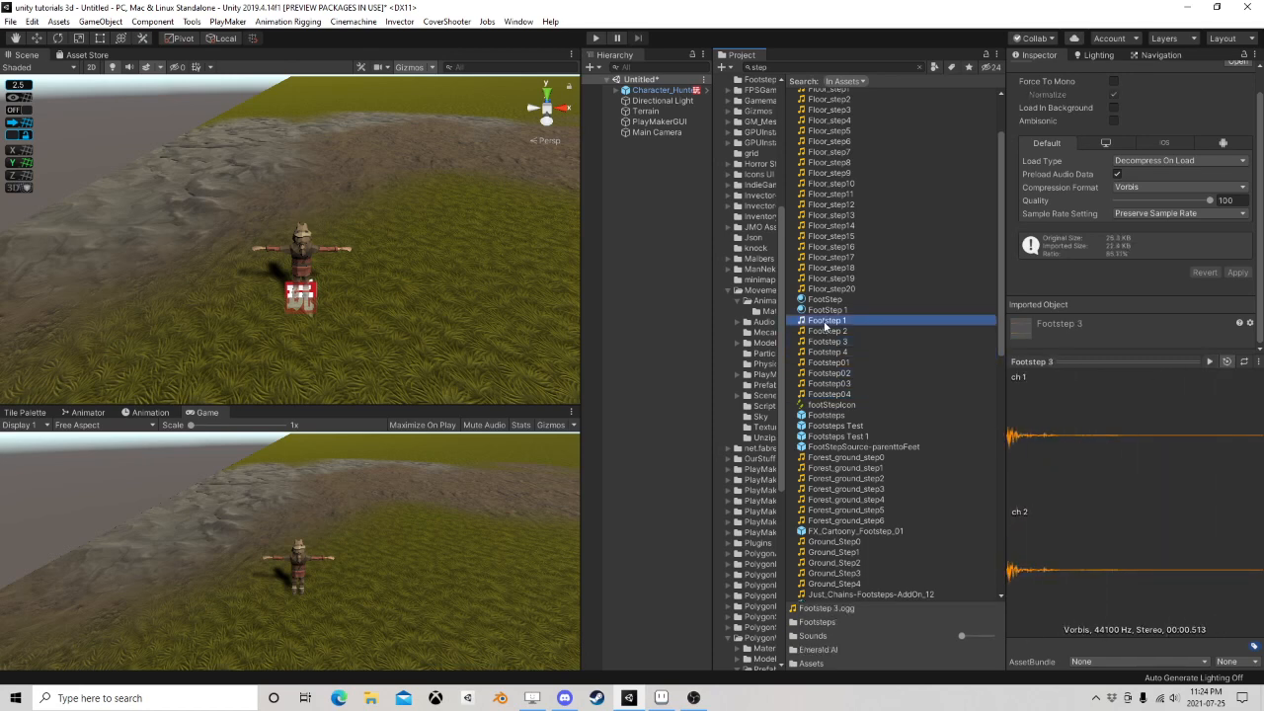
click(822, 364)
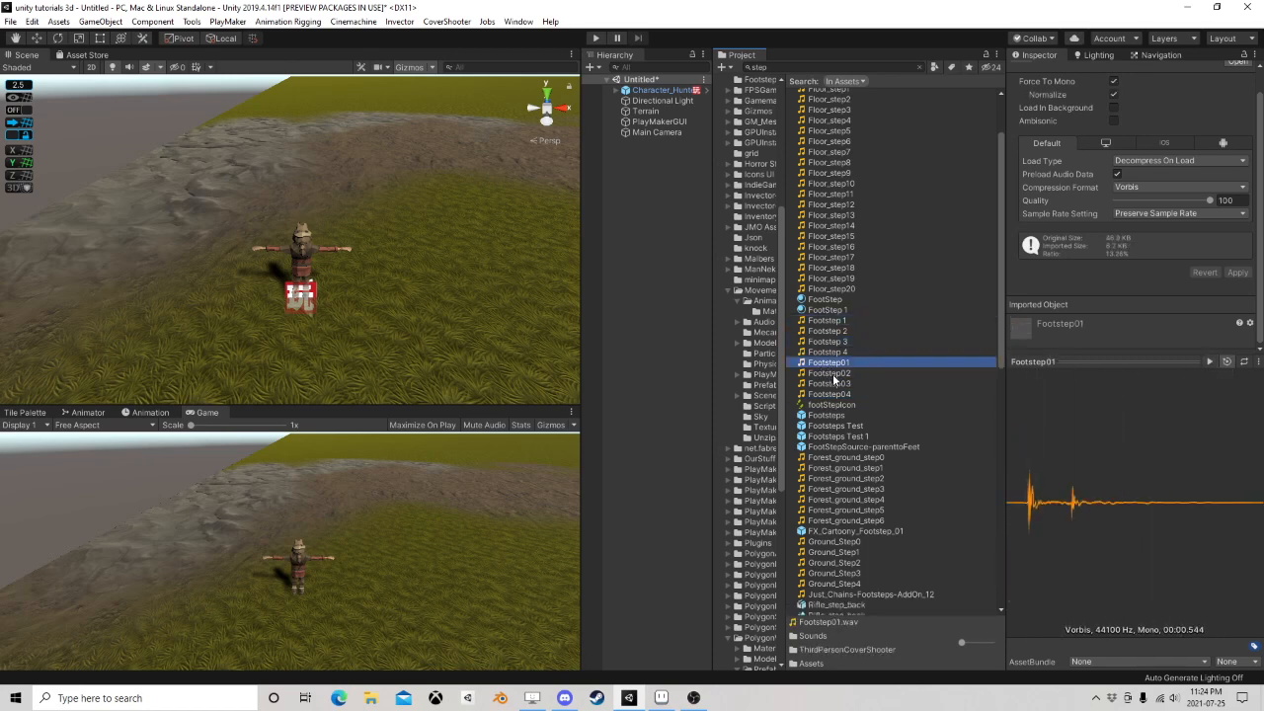
key(Down)
key(Down)
key(Down)
click(828, 363)
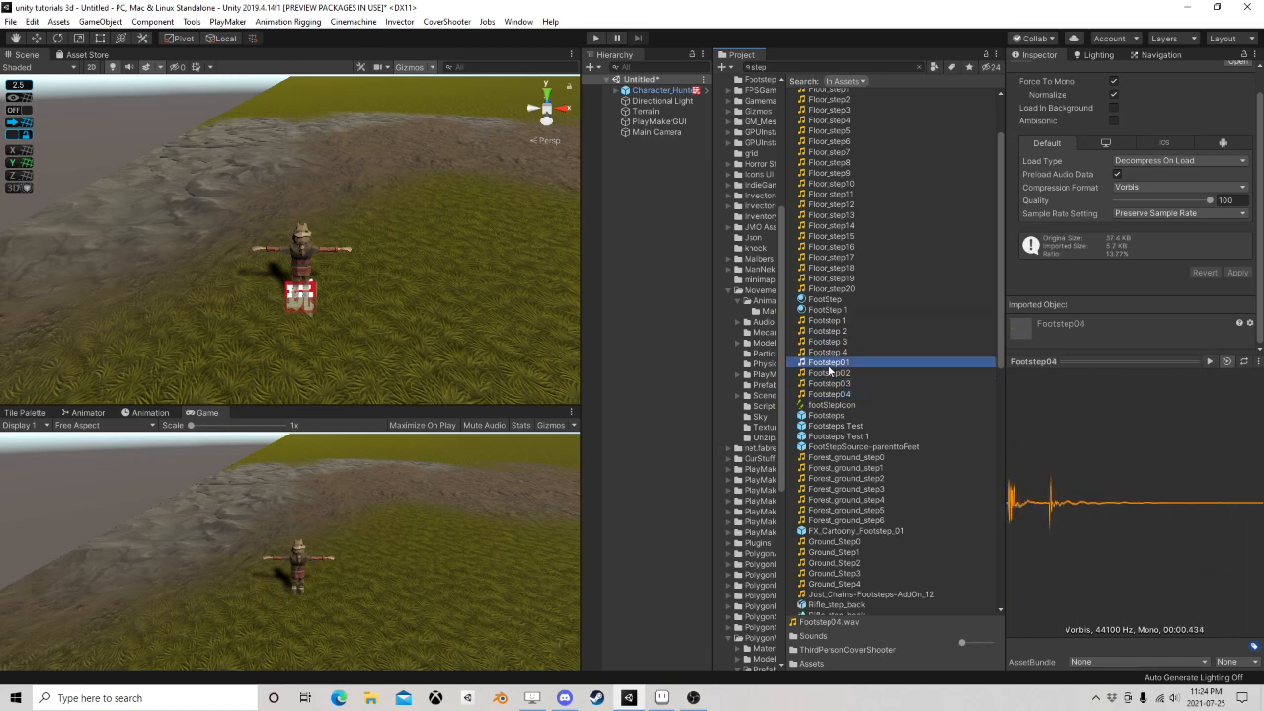
Fill the character's RockSteps array with the clips Footstep01 to Footstep04 and collapse the array
click(662, 90)
scroll(1081, 425, down, 10)
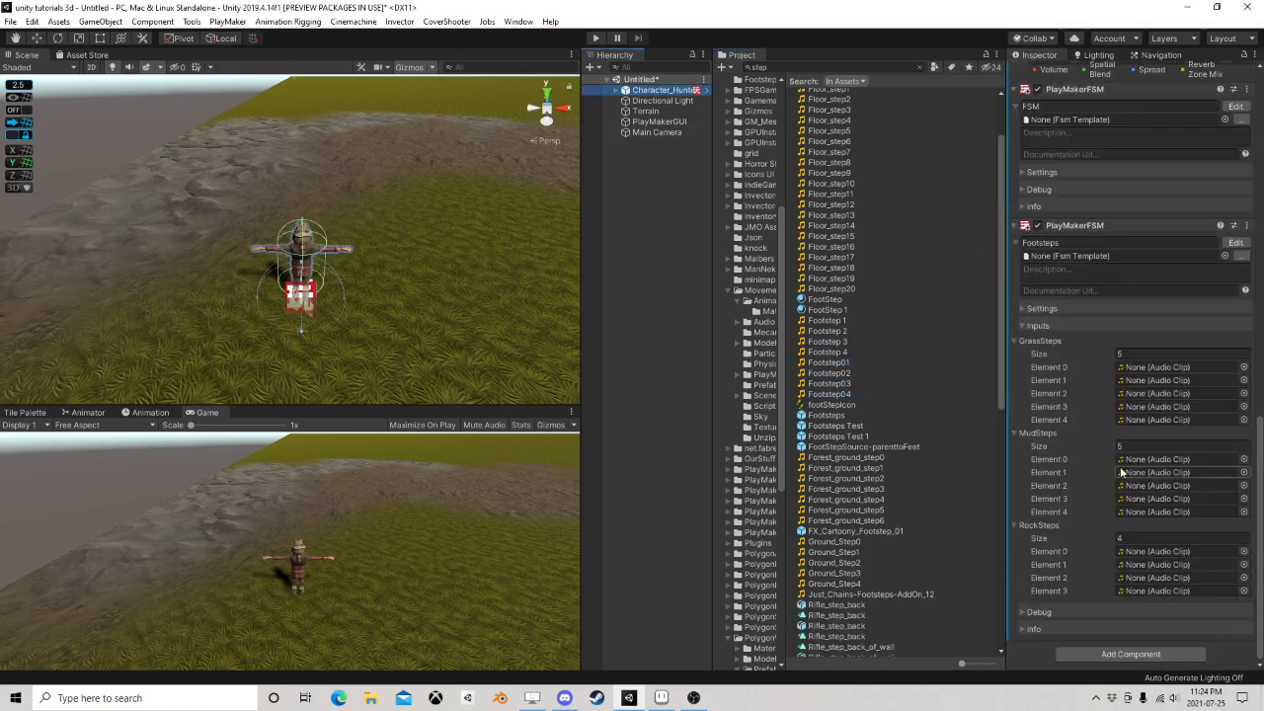
drag(829, 368, 1166, 564)
drag(841, 382, 1139, 589)
click(1015, 526)
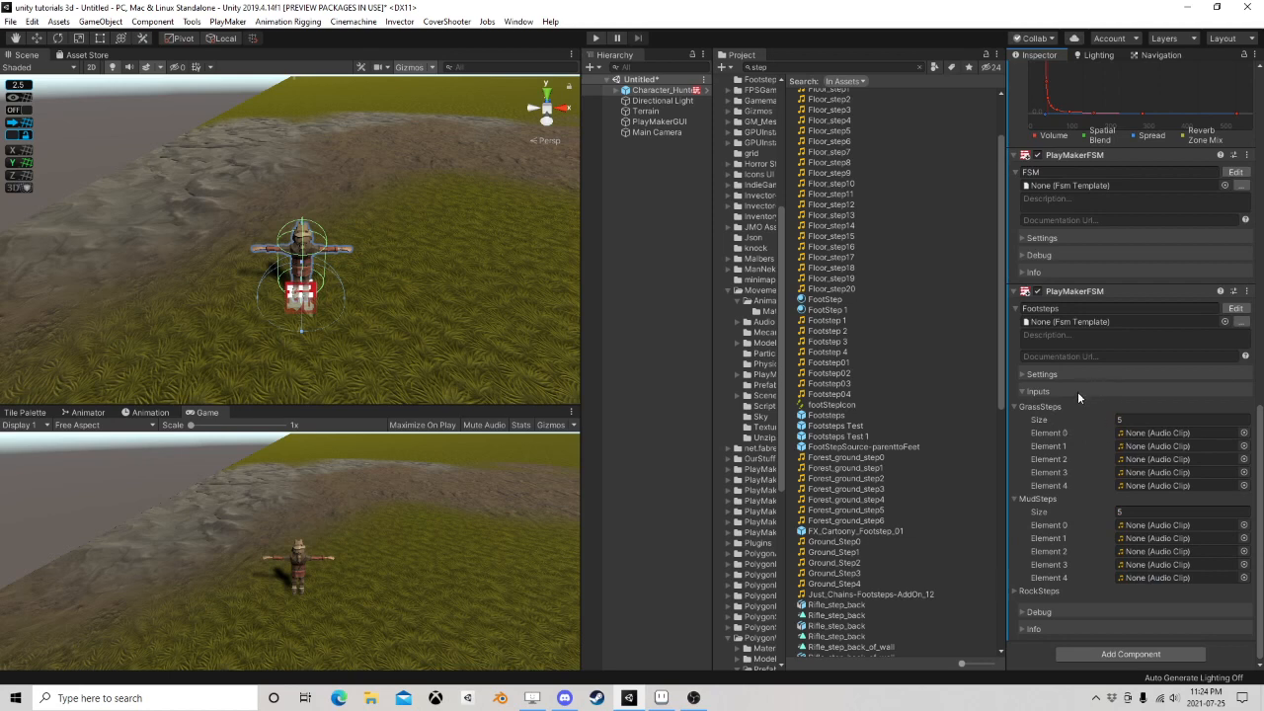
Preview a range of the Floor_step audio clips between Floor_step0 and Floor_step20
click(855, 292)
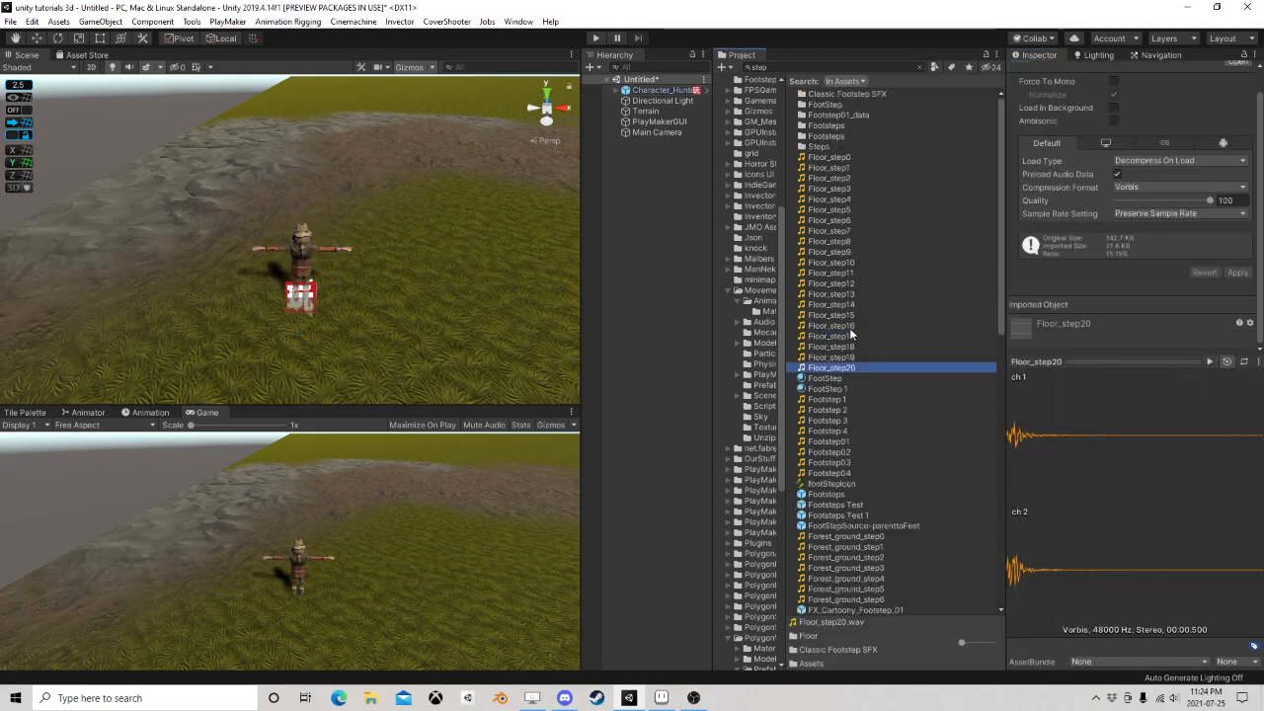
click(828, 158)
click(826, 167)
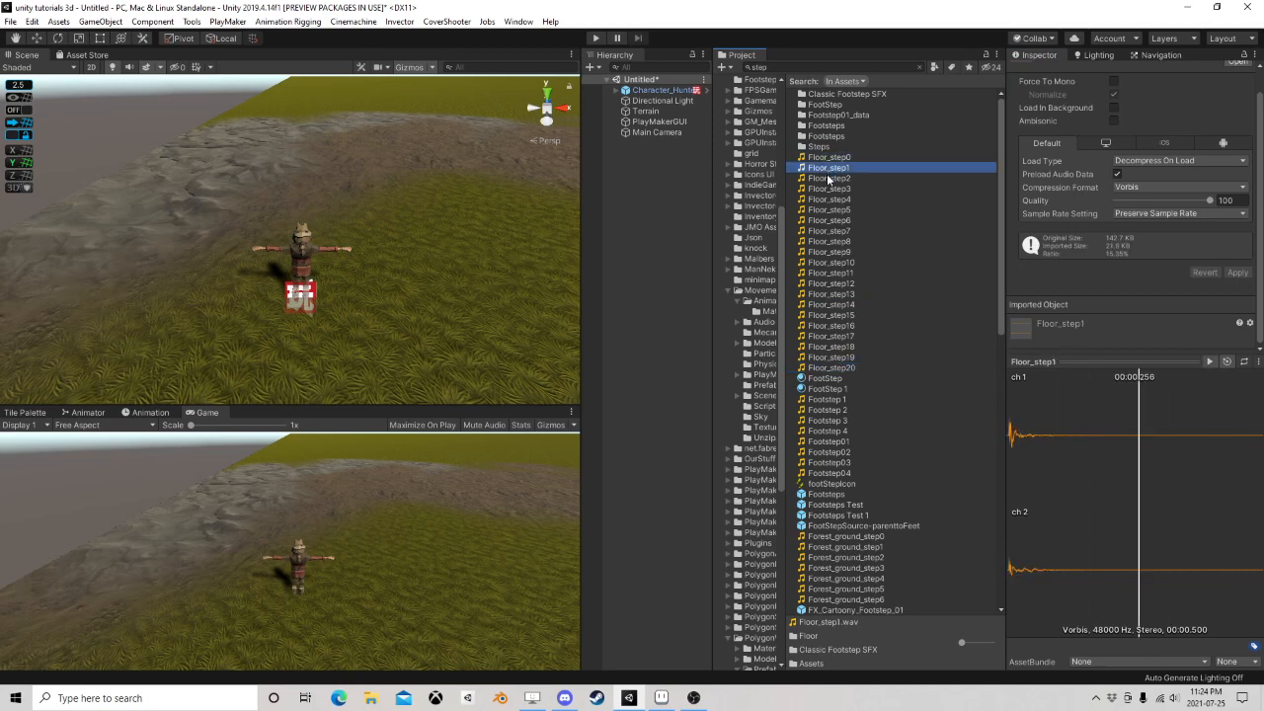
click(824, 179)
click(822, 189)
click(822, 199)
click(827, 221)
click(828, 241)
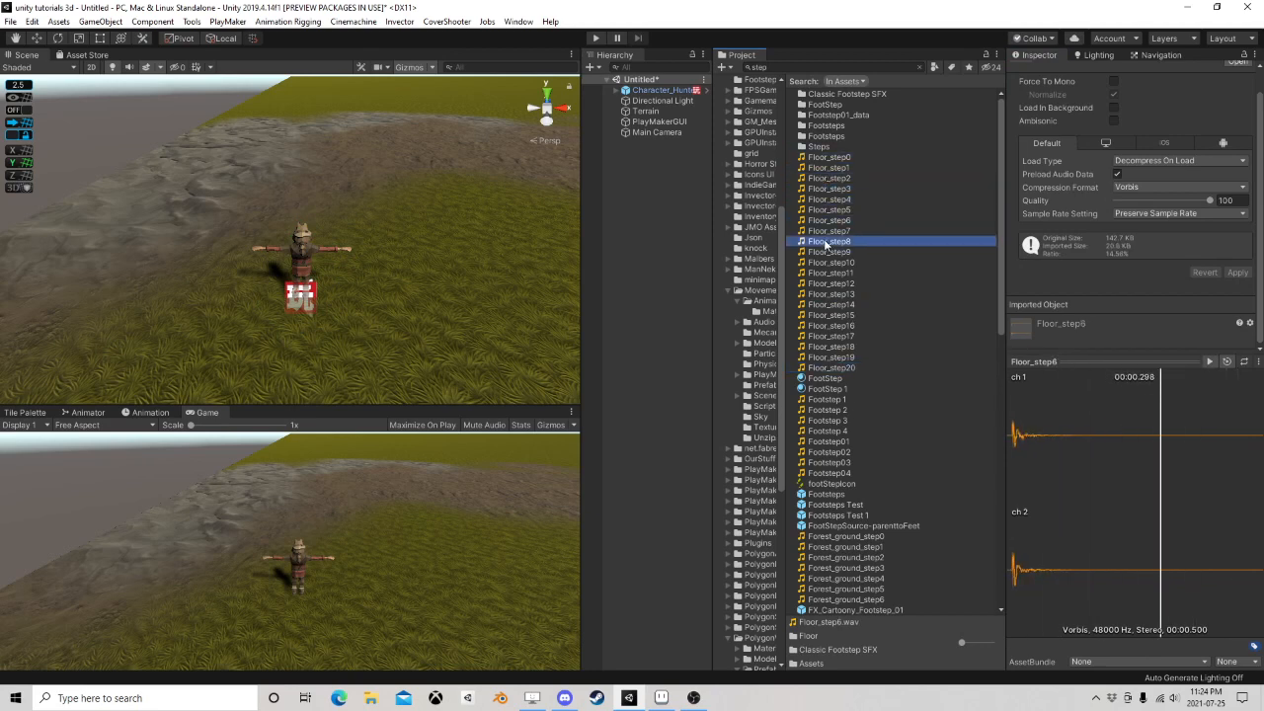
click(831, 264)
click(832, 273)
click(833, 283)
click(831, 293)
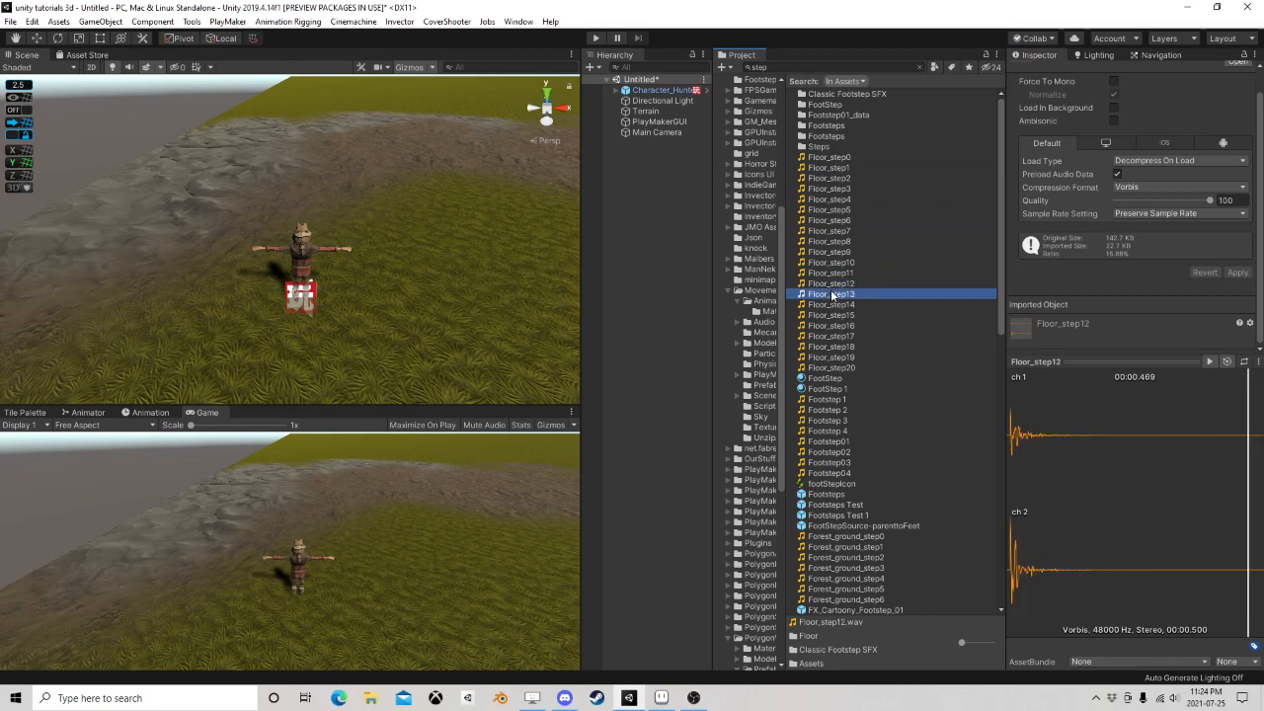
click(831, 325)
Preview the Footstep 1 to Footstep 4 audio clips, replaying the first three
scroll(838, 351, down, 3)
click(832, 321)
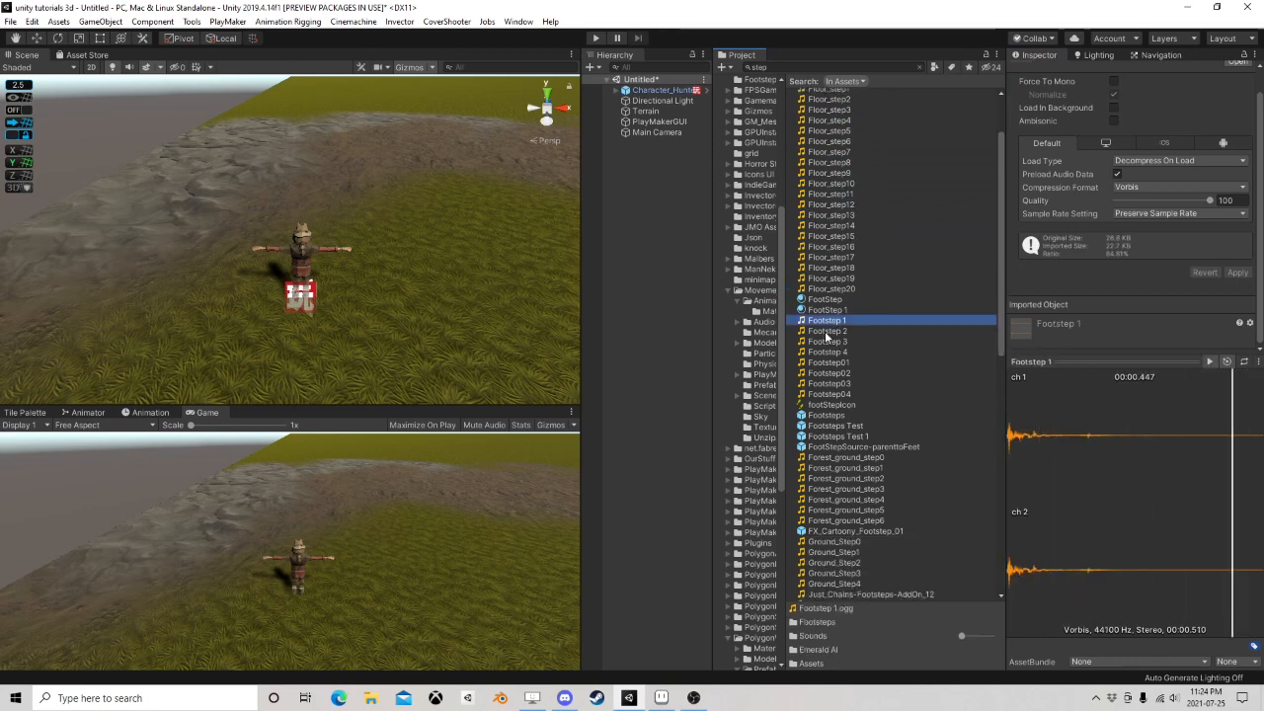
click(830, 331)
click(829, 341)
key(Up)
key(Up)
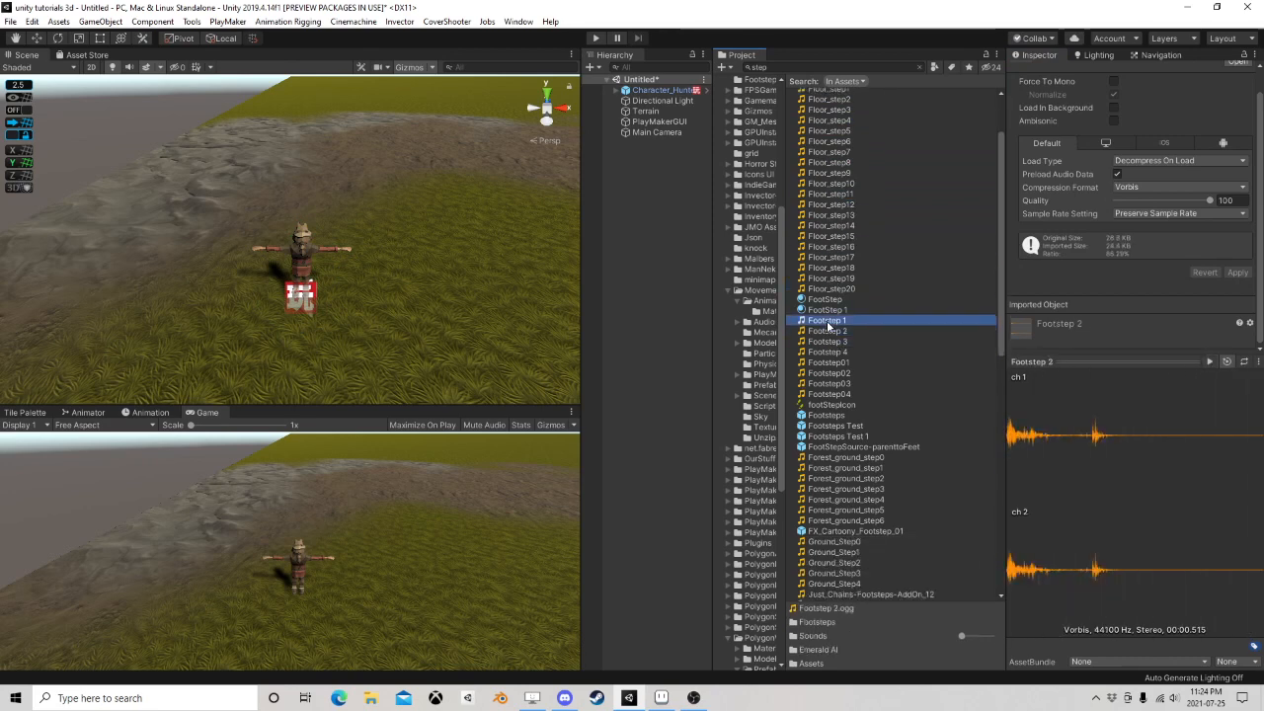
key(Down)
key(Down)
key(Down)
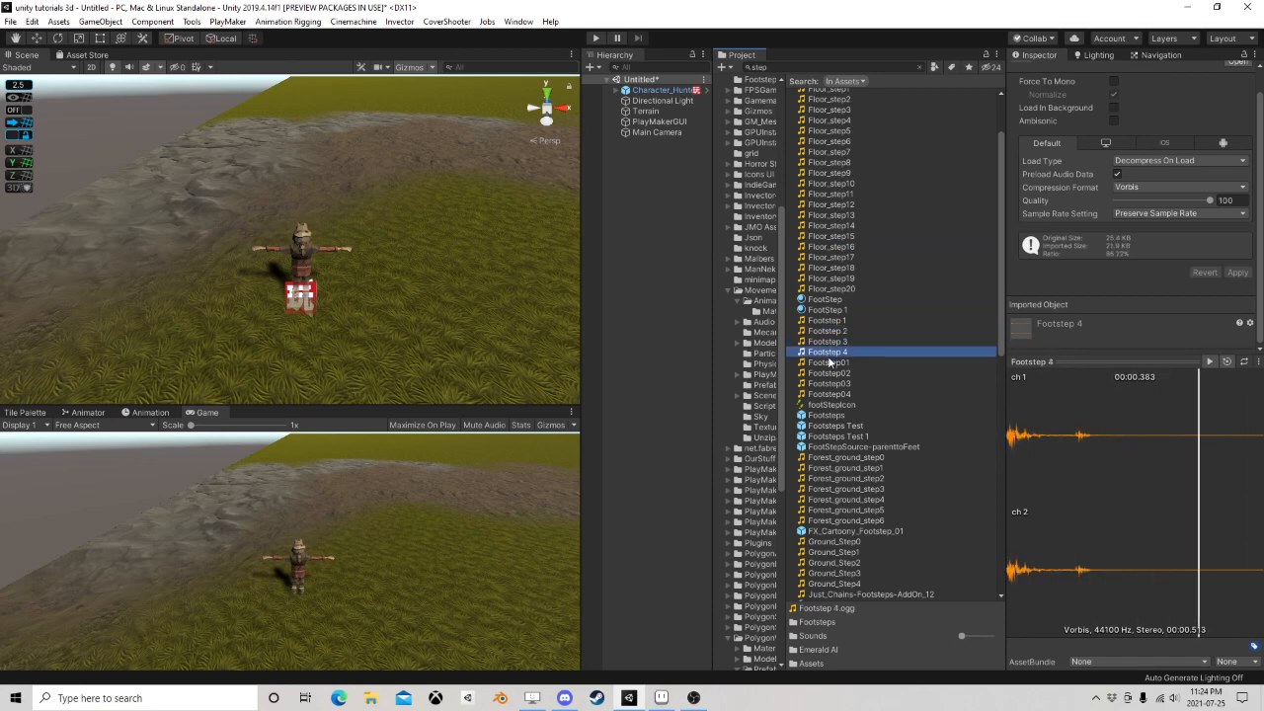
Assign the clips Footstep 1, Footstep 2 and Footstep 4 to Elements 0 to 2 of the character's GrassSteps array
click(659, 89)
scroll(1085, 394, down, 10)
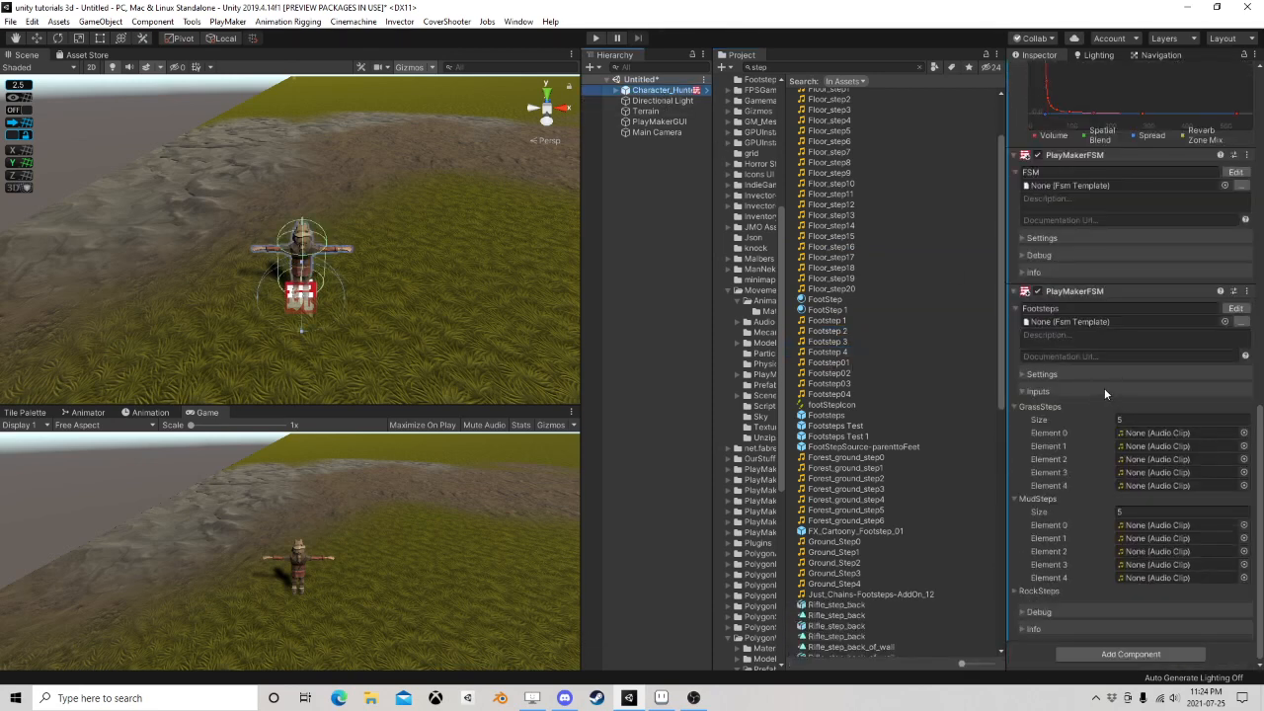
drag(830, 321, 1154, 436)
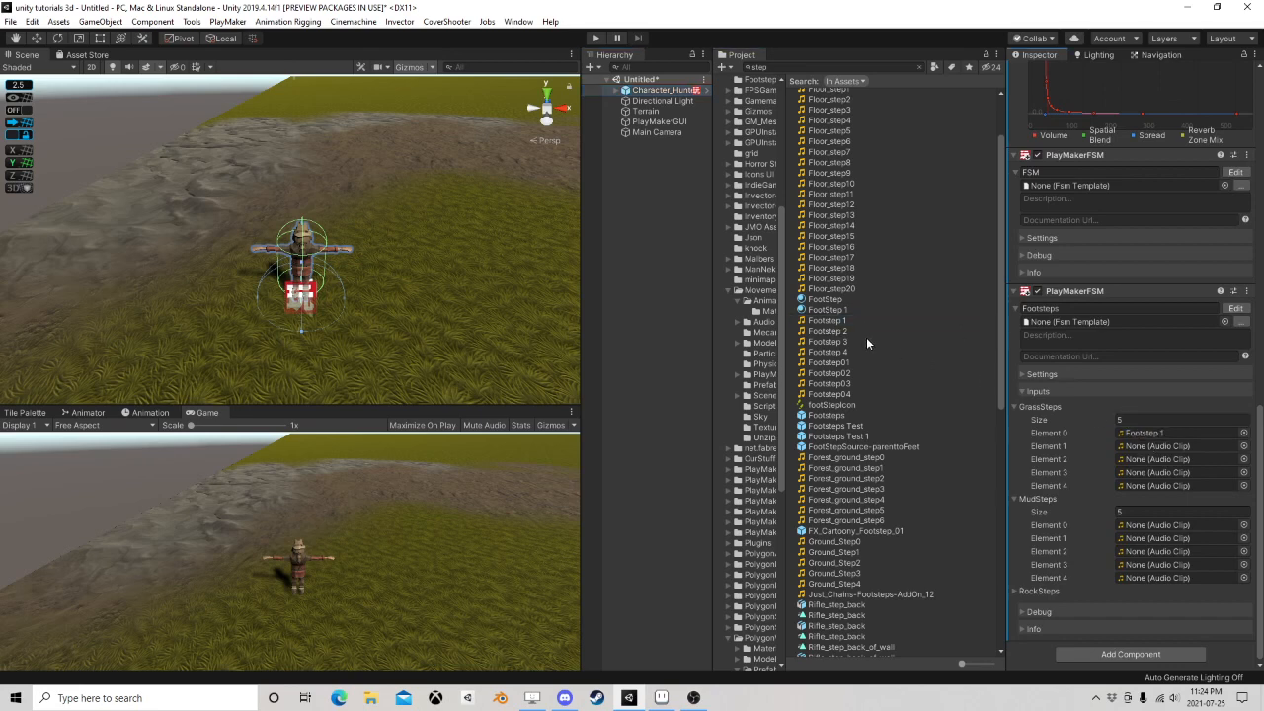
click(816, 334)
drag(815, 334, 1151, 446)
drag(828, 358, 1133, 466)
Set the GrassSteps array size to 3 and collapse the array
click(1131, 420)
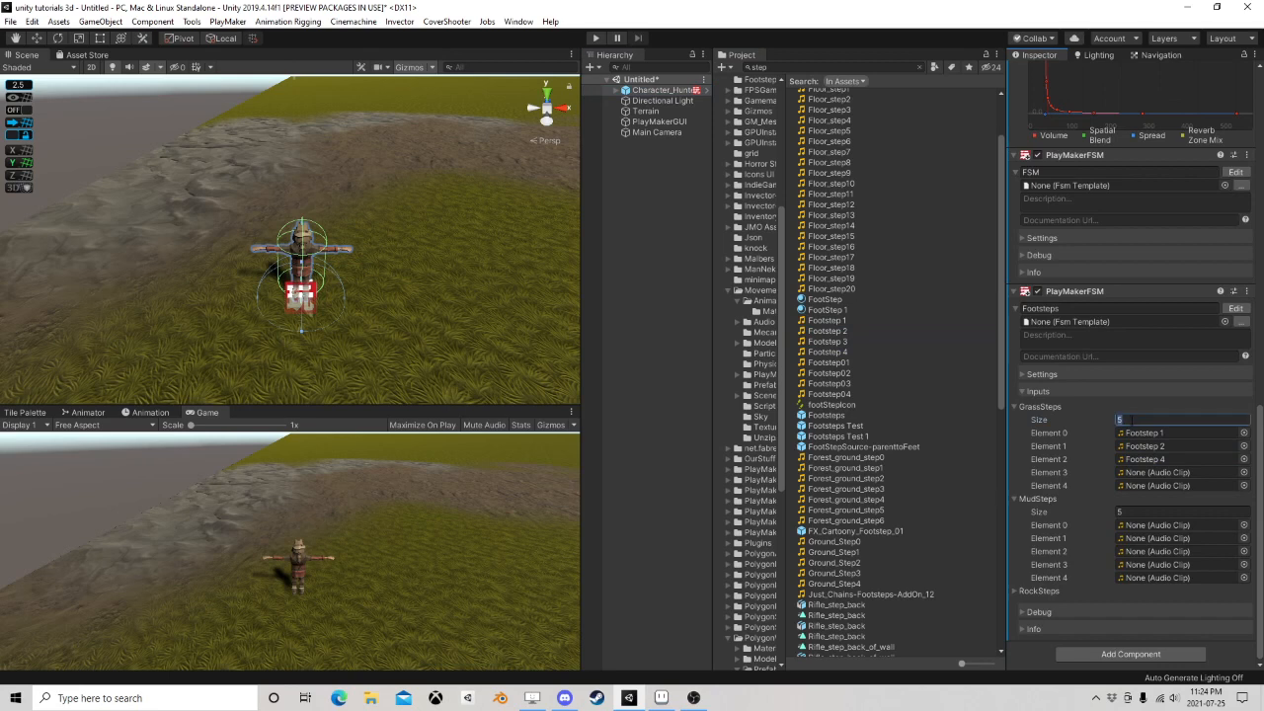
text(3)
key(Return)
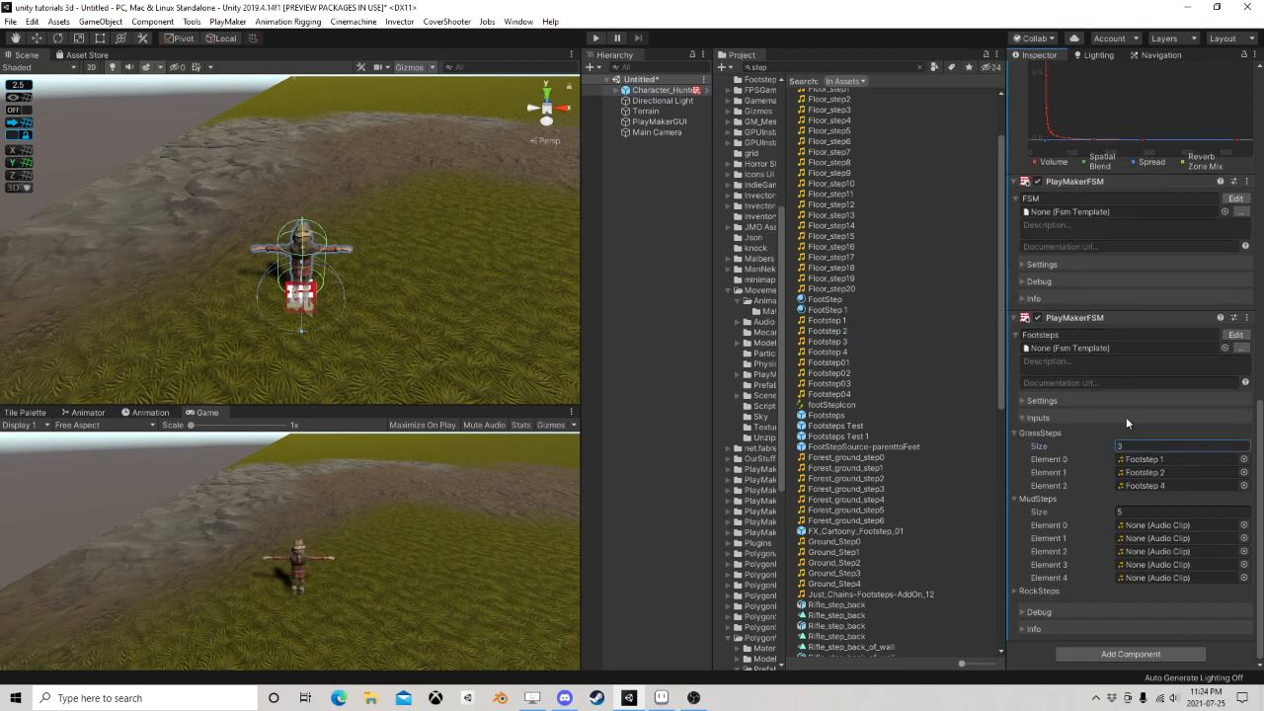
click(1017, 432)
Preview the Forest_ground_step0 to Forest_ground_step6 clips and several of the Ground_Step clips
scroll(844, 314, down, 5)
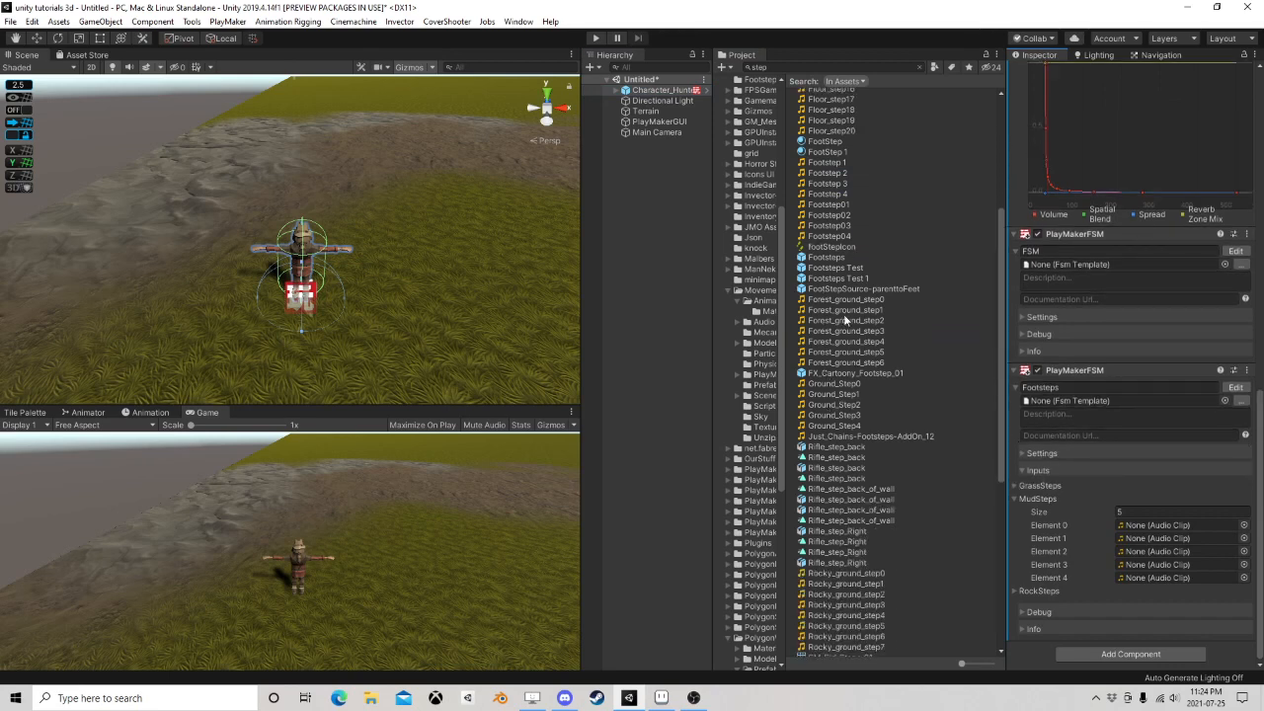
click(850, 300)
click(851, 310)
click(849, 321)
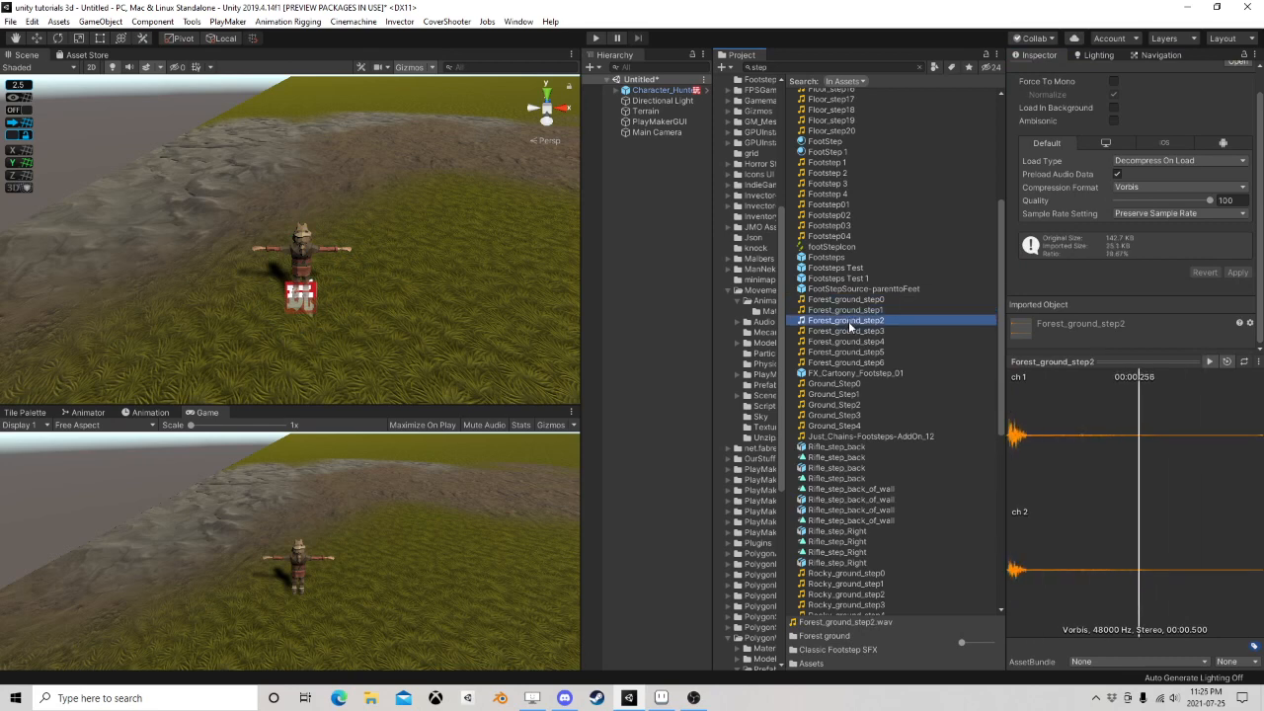
click(848, 331)
click(848, 342)
click(847, 351)
click(845, 362)
click(843, 384)
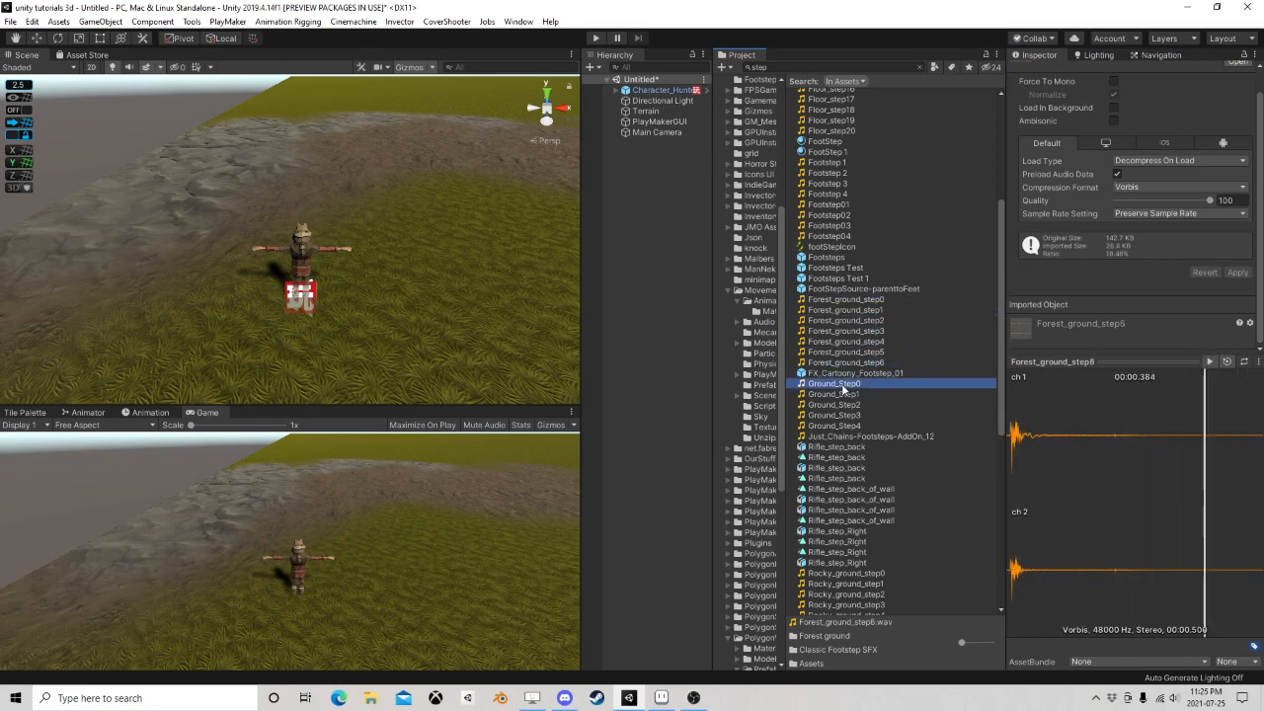
click(843, 394)
click(843, 415)
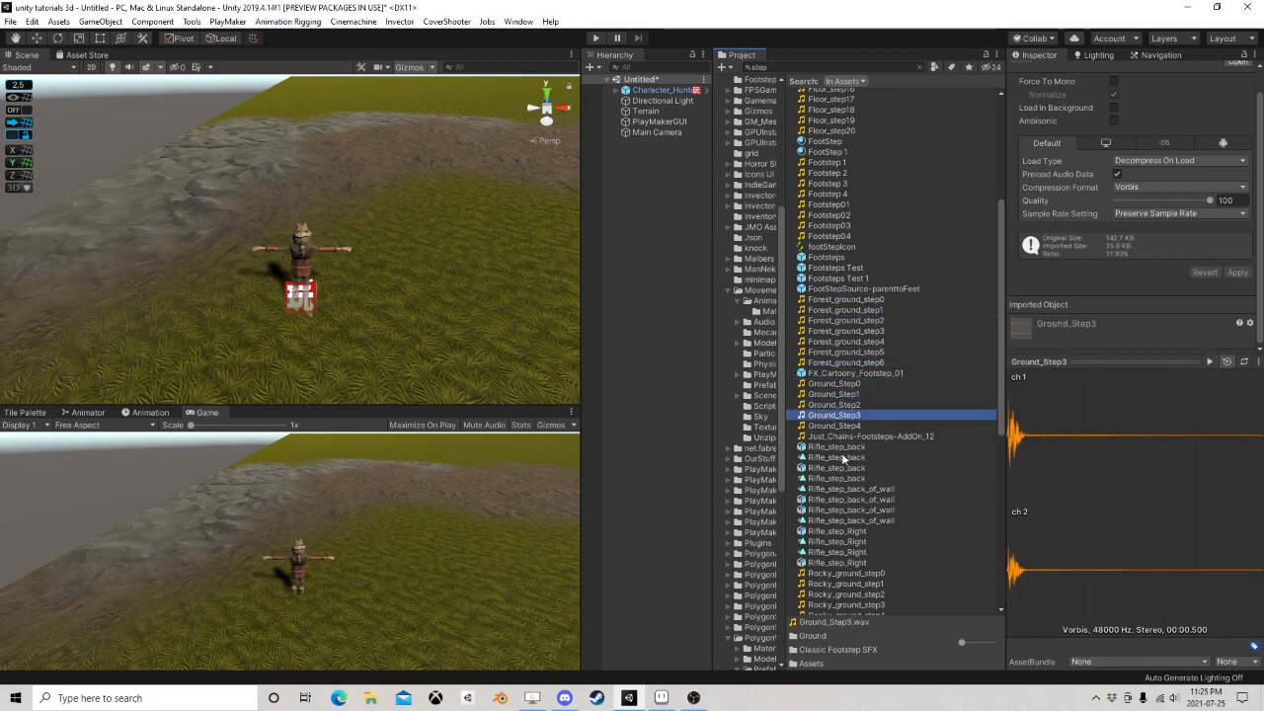
Preview the Rocky_ground_step clips from Rocky_ground_step0 to Rocky_ground_step4
scroll(844, 494, down, 5)
click(860, 418)
click(854, 406)
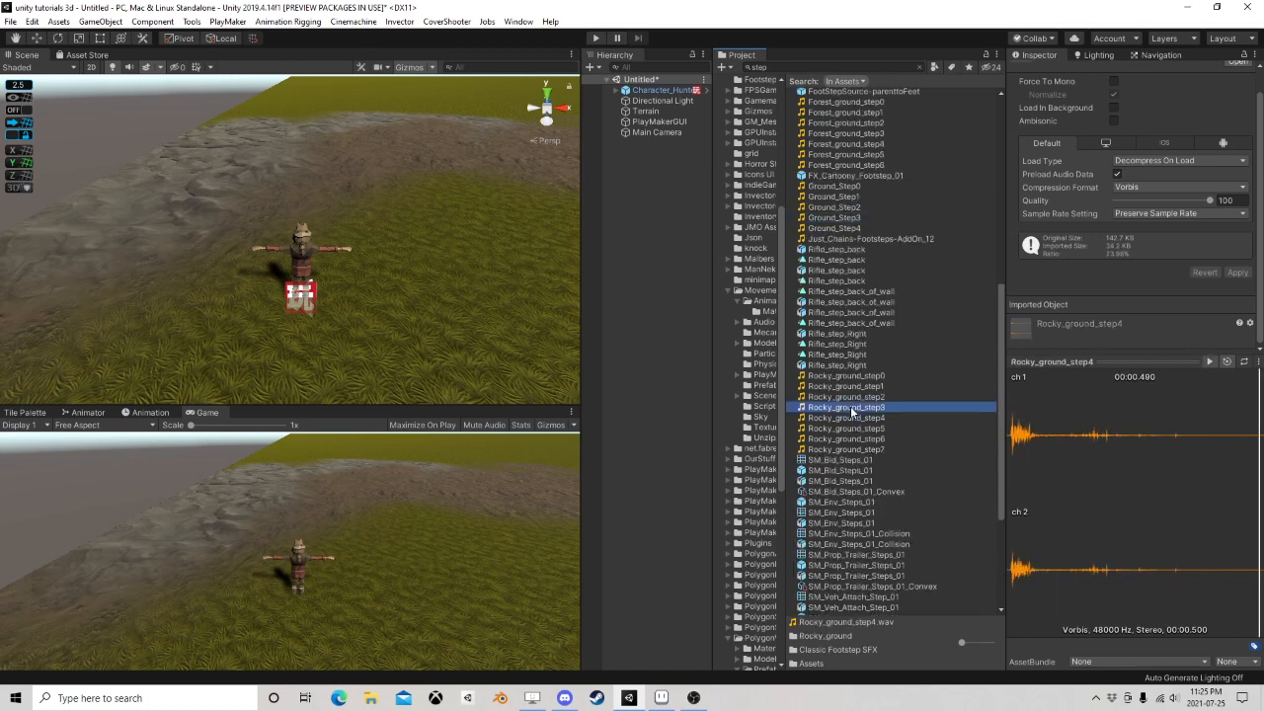
click(848, 395)
click(846, 376)
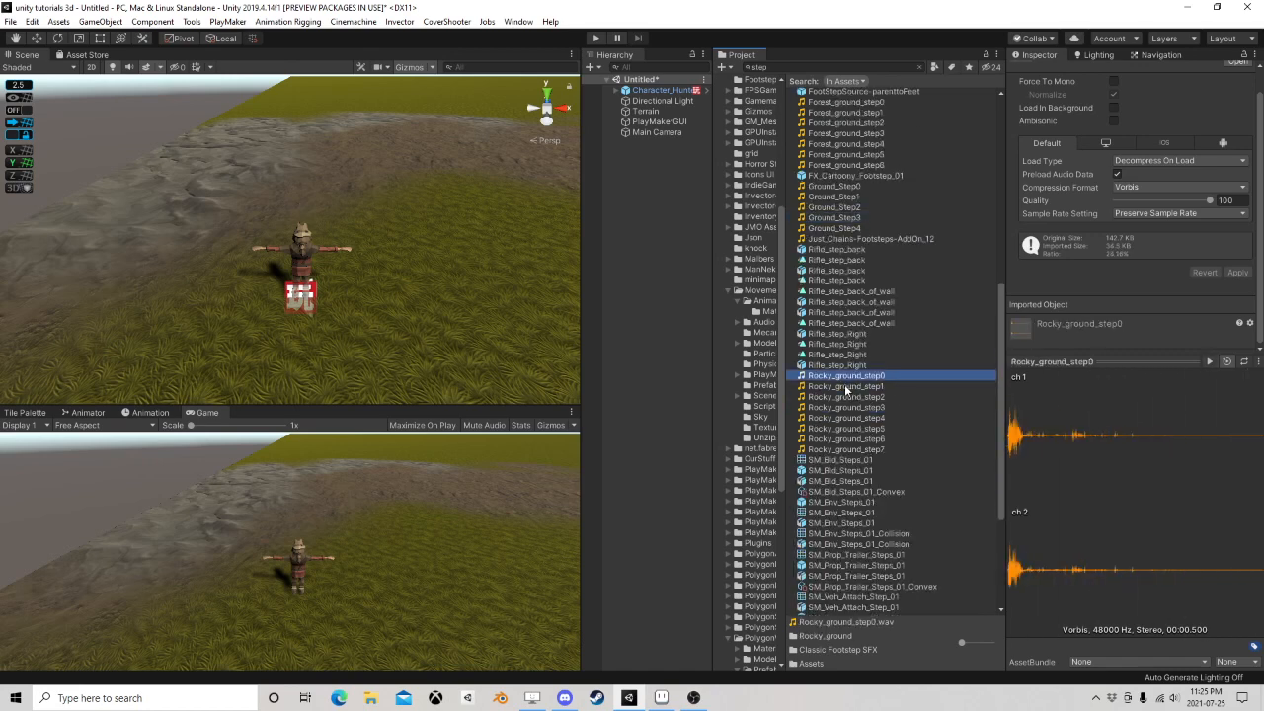
click(846, 386)
click(847, 397)
click(848, 409)
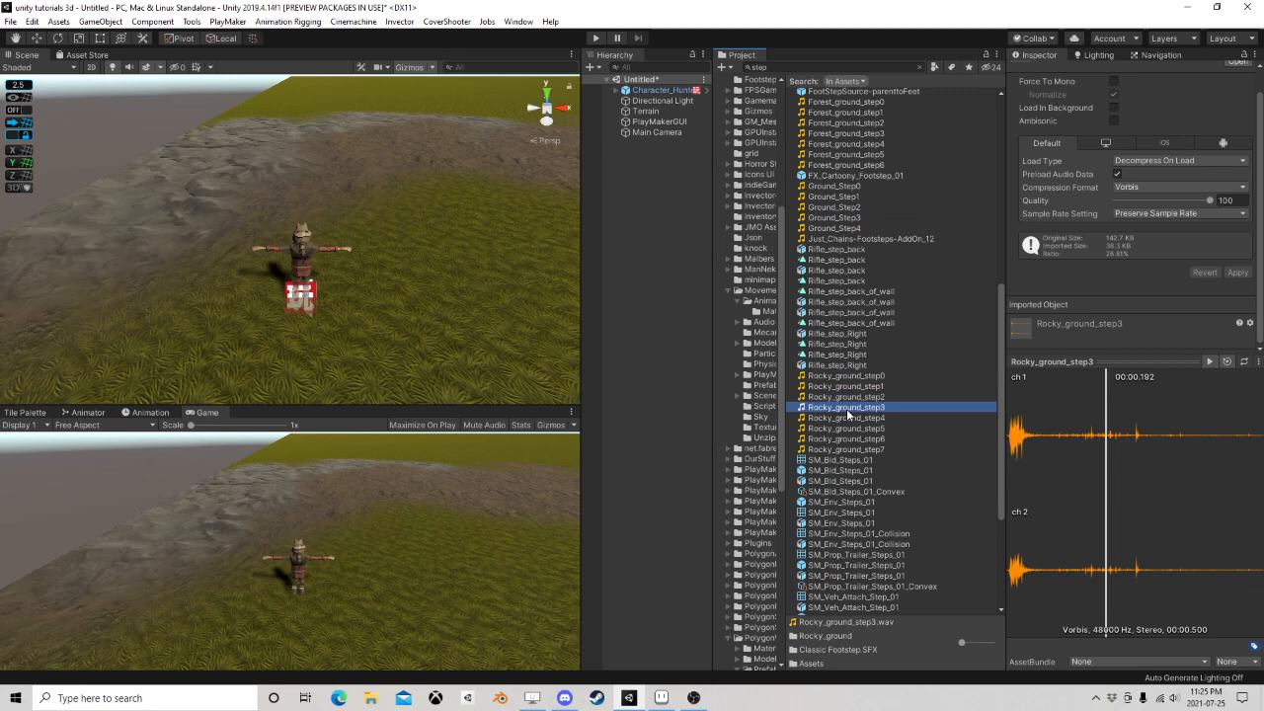
Fill the five MudSteps elements with Rocky_ground_step clips, starting with Rocky_ground_step0 and Rocky_ground_step1, and collapse the array
click(651, 93)
scroll(1135, 459, down, 10)
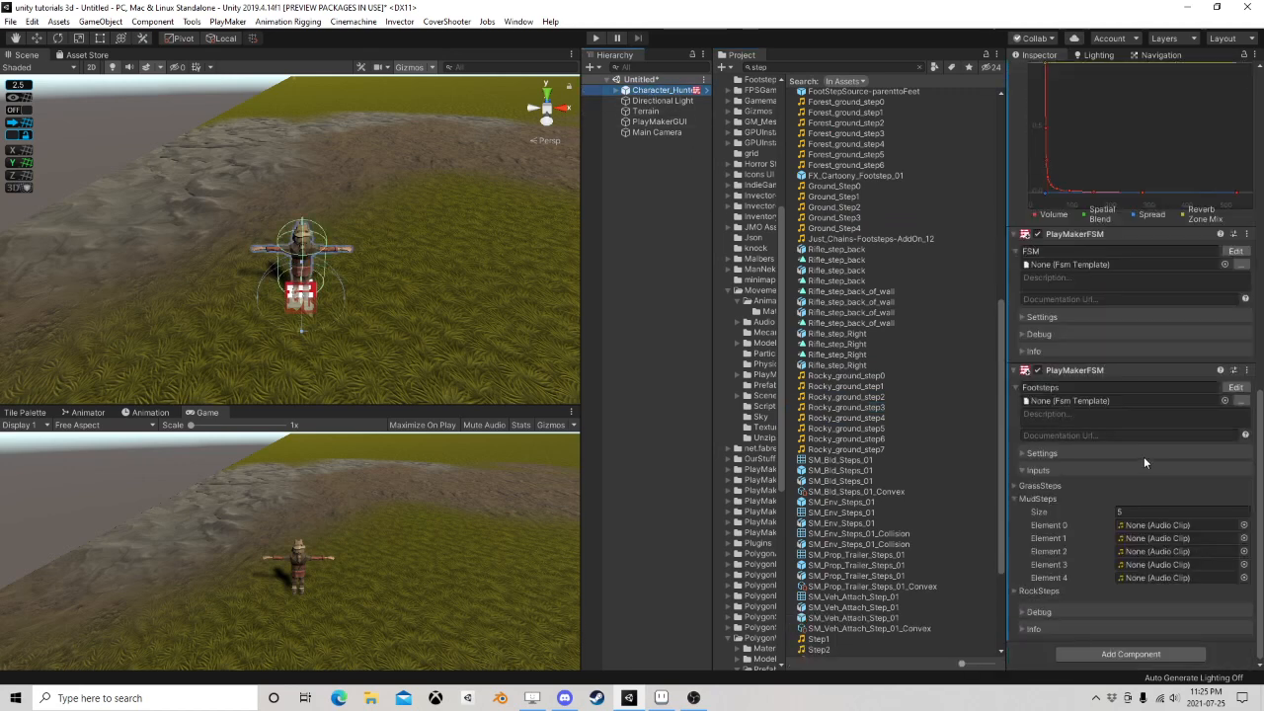
drag(847, 376, 1166, 525)
click(886, 387)
drag(889, 395, 1152, 553)
drag(868, 423, 1156, 578)
drag(868, 419, 1161, 564)
click(1015, 498)
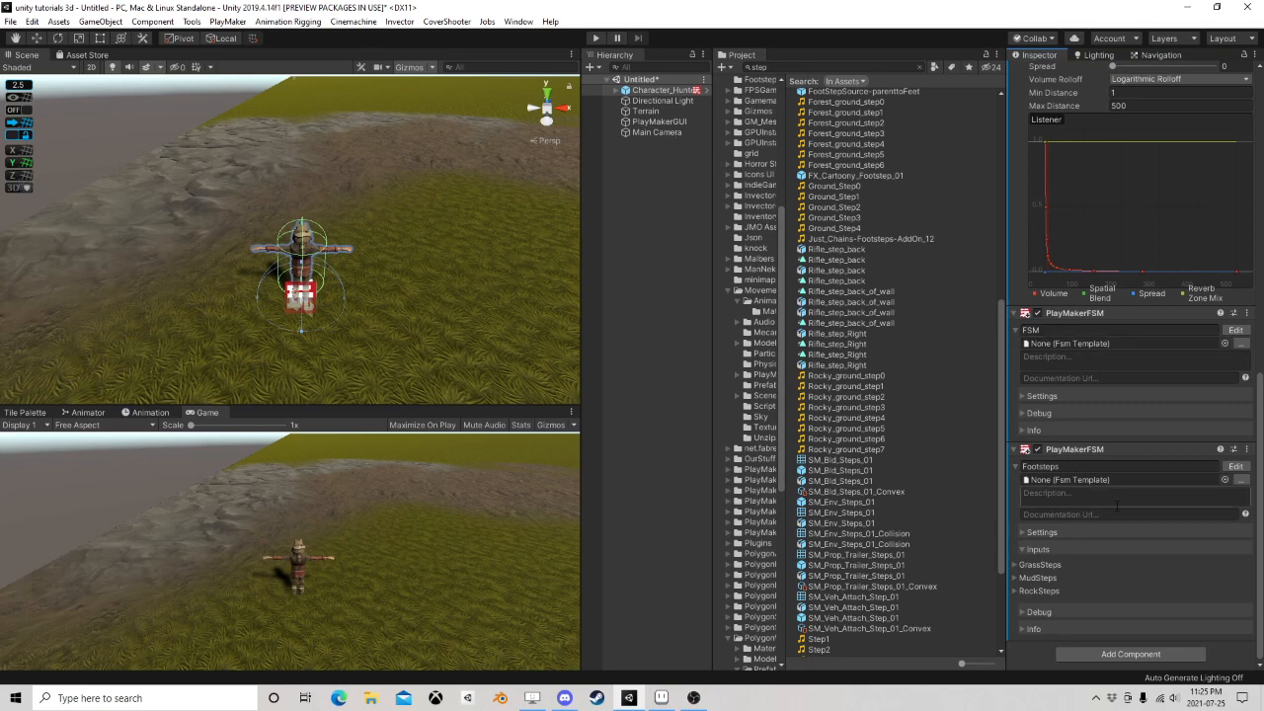
Open the Footsteps FSM for editing and remove the Audio Play action from State 2
click(1235, 466)
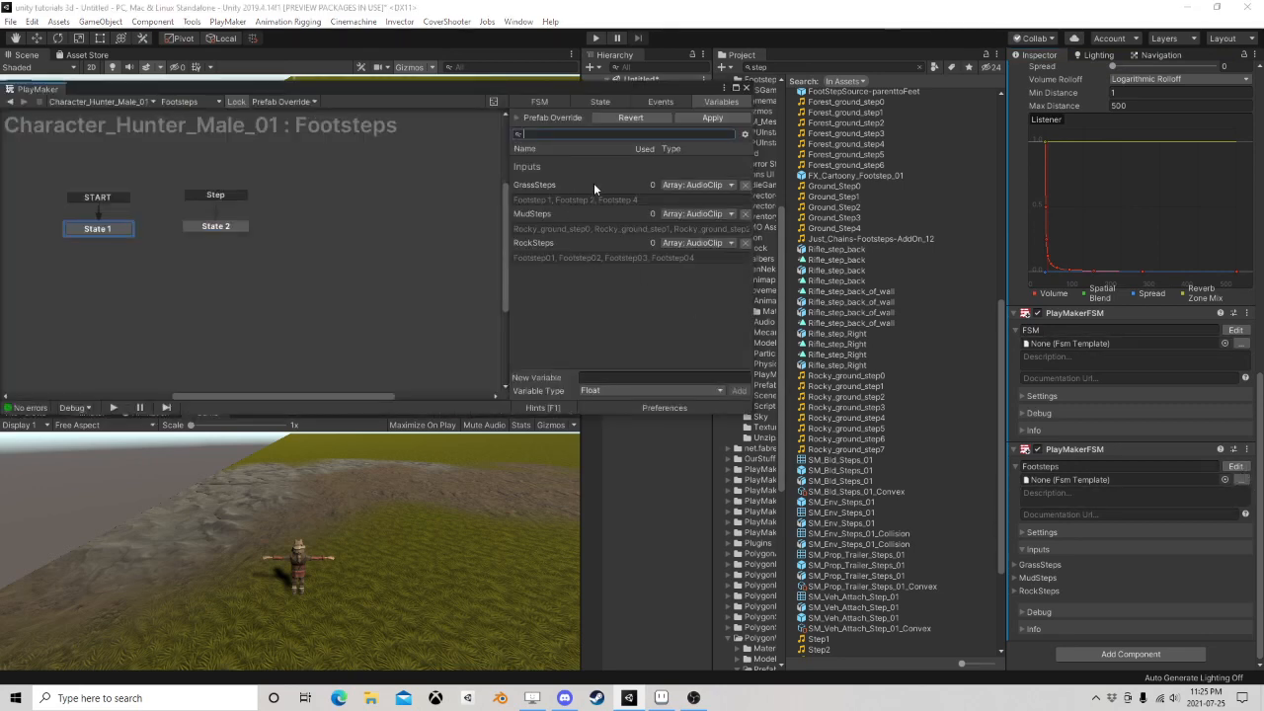
click(600, 103)
drag(558, 100, 835, 156)
click(518, 318)
drag(522, 324, 570, 299)
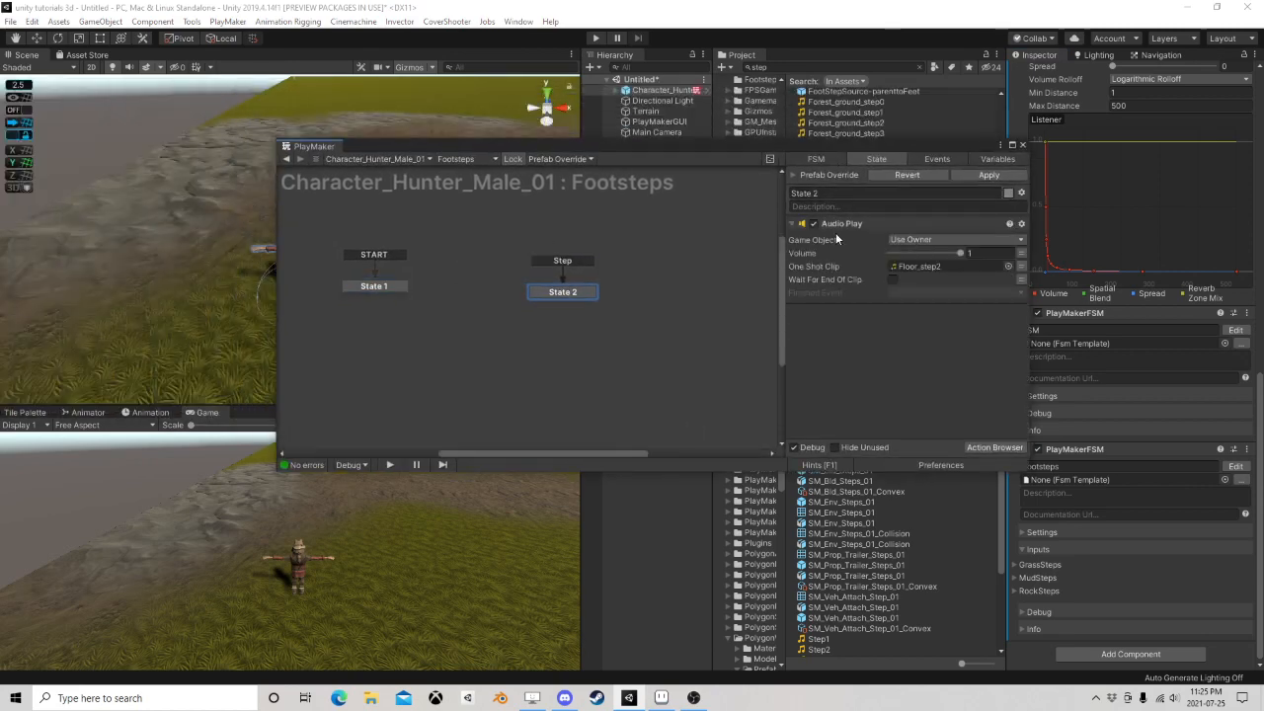
click(835, 226)
right_click(836, 225)
click(889, 461)
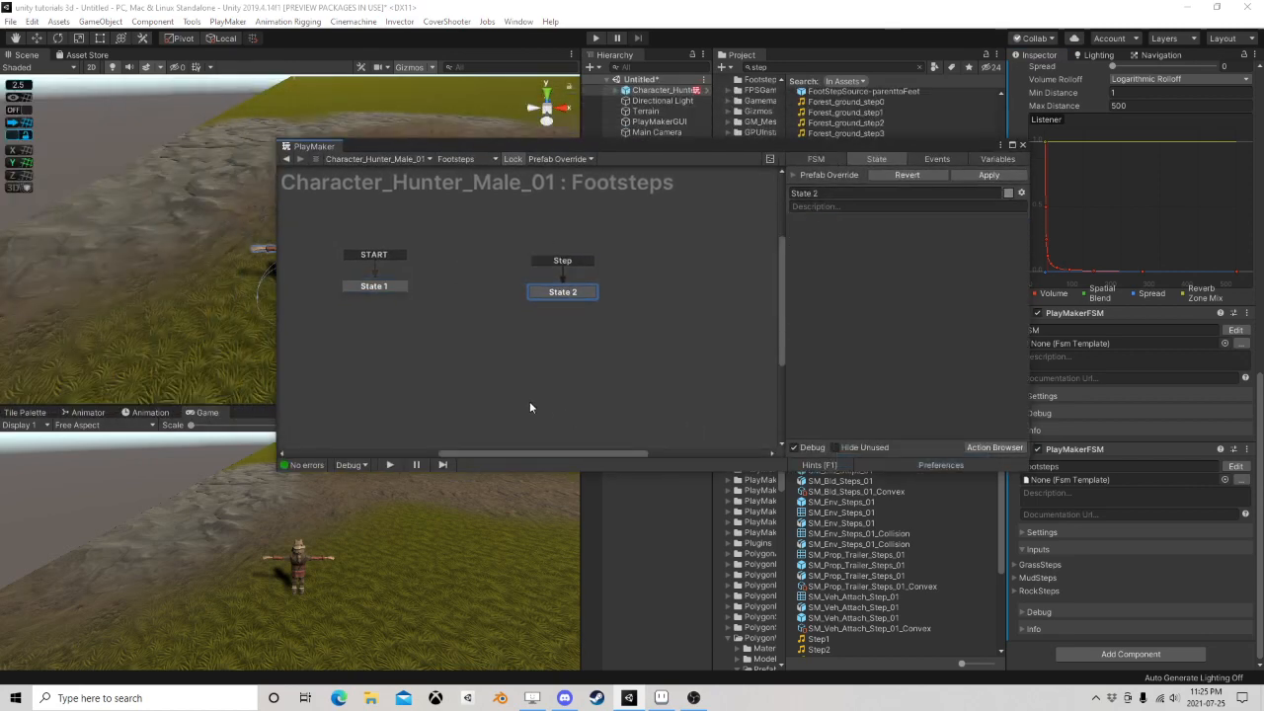
Add a new state below State 2 and give it an Audio Play action
right_click(529, 400)
click(555, 411)
drag(558, 415, 571, 417)
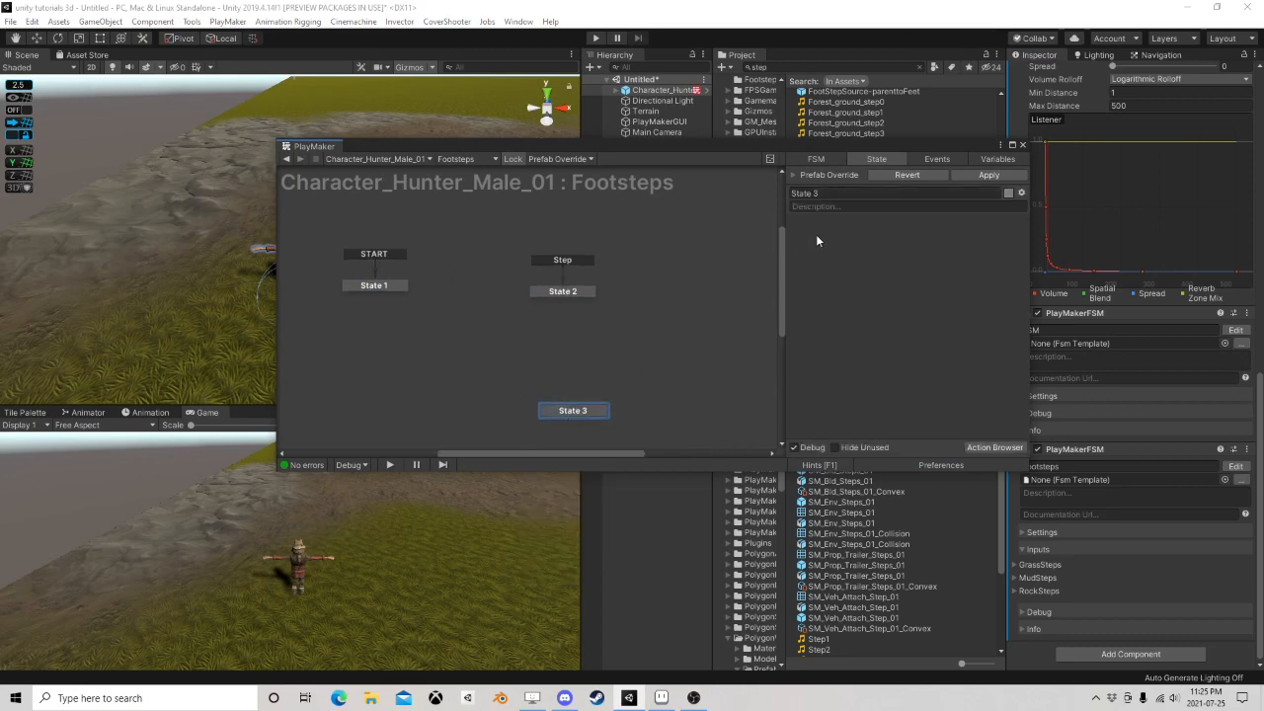
click(995, 451)
text(Au)
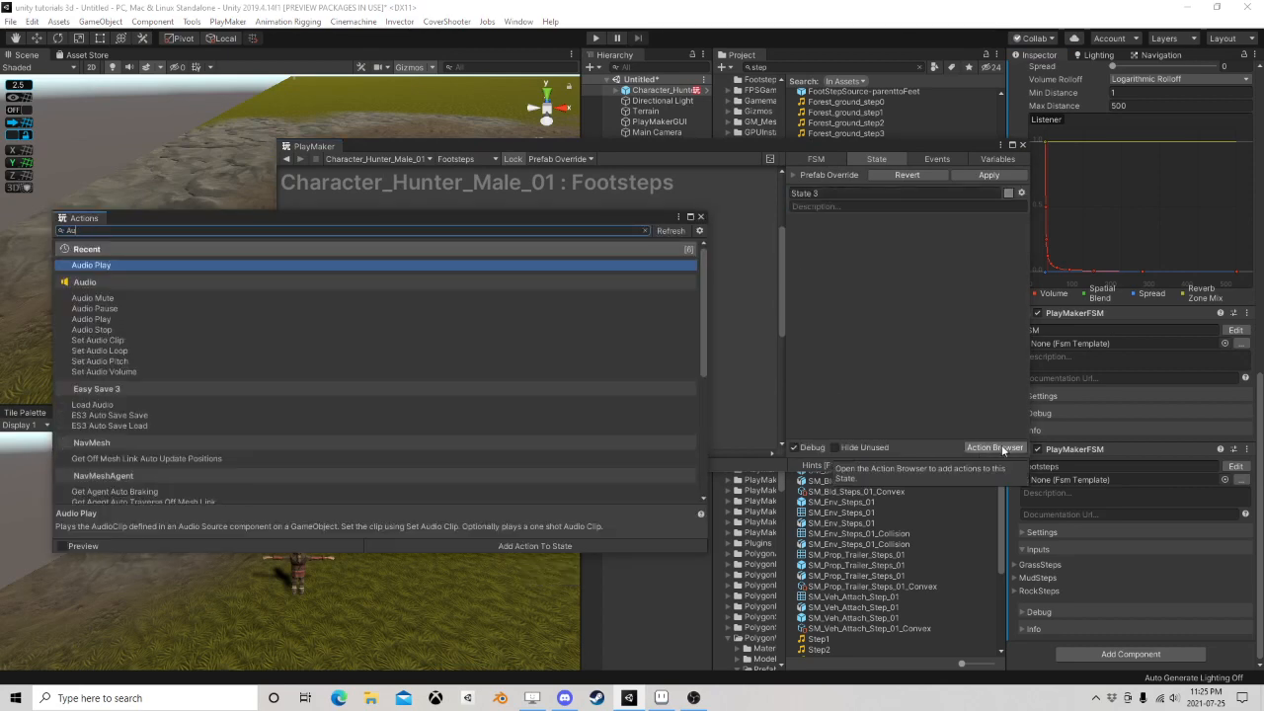
text(dioPlay)
key(Return)
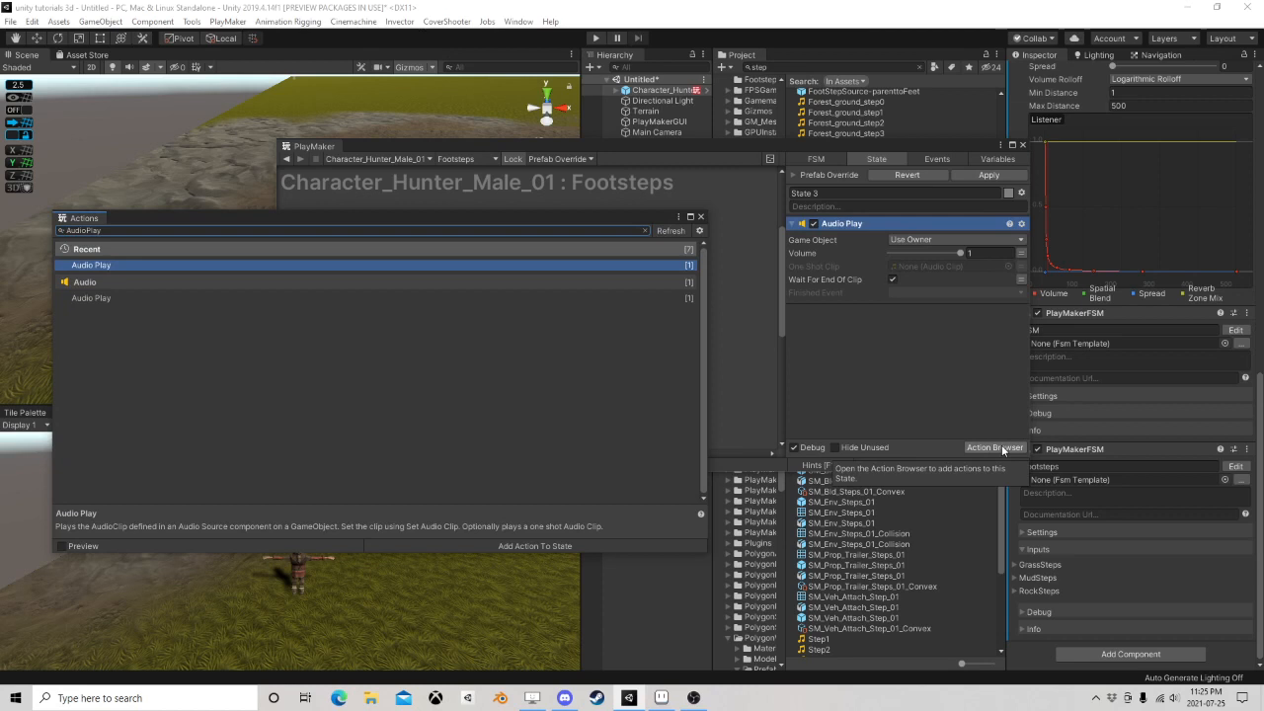
click(700, 217)
Set State 3's One Shot Clip to a new variable named Step and turn off Wait For End Of Clip
click(956, 239)
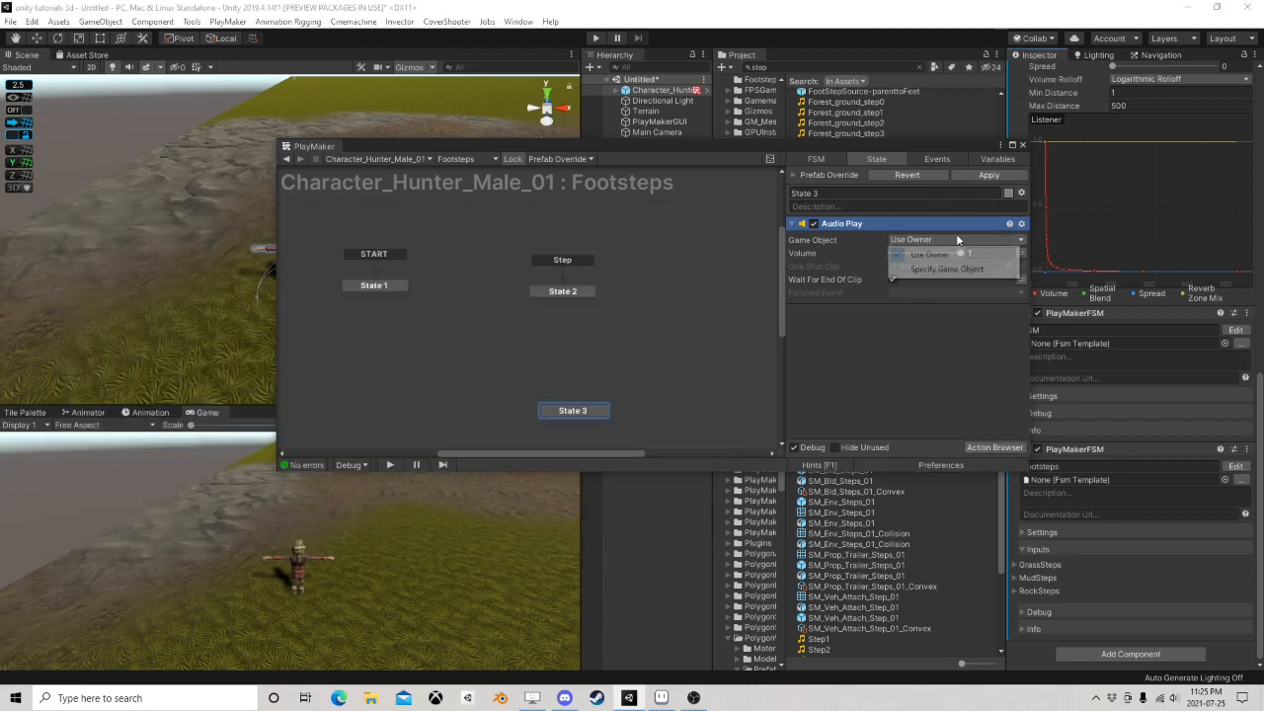
click(908, 313)
click(1021, 267)
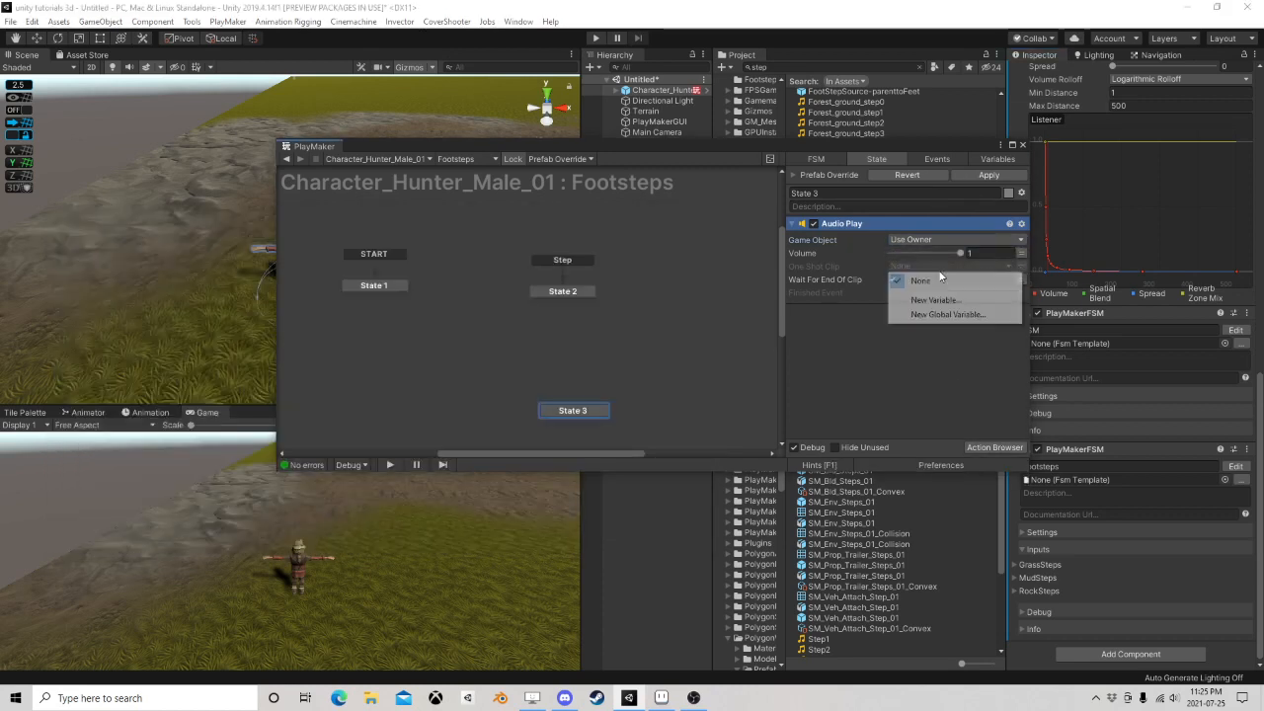
click(914, 300)
text(Ste)
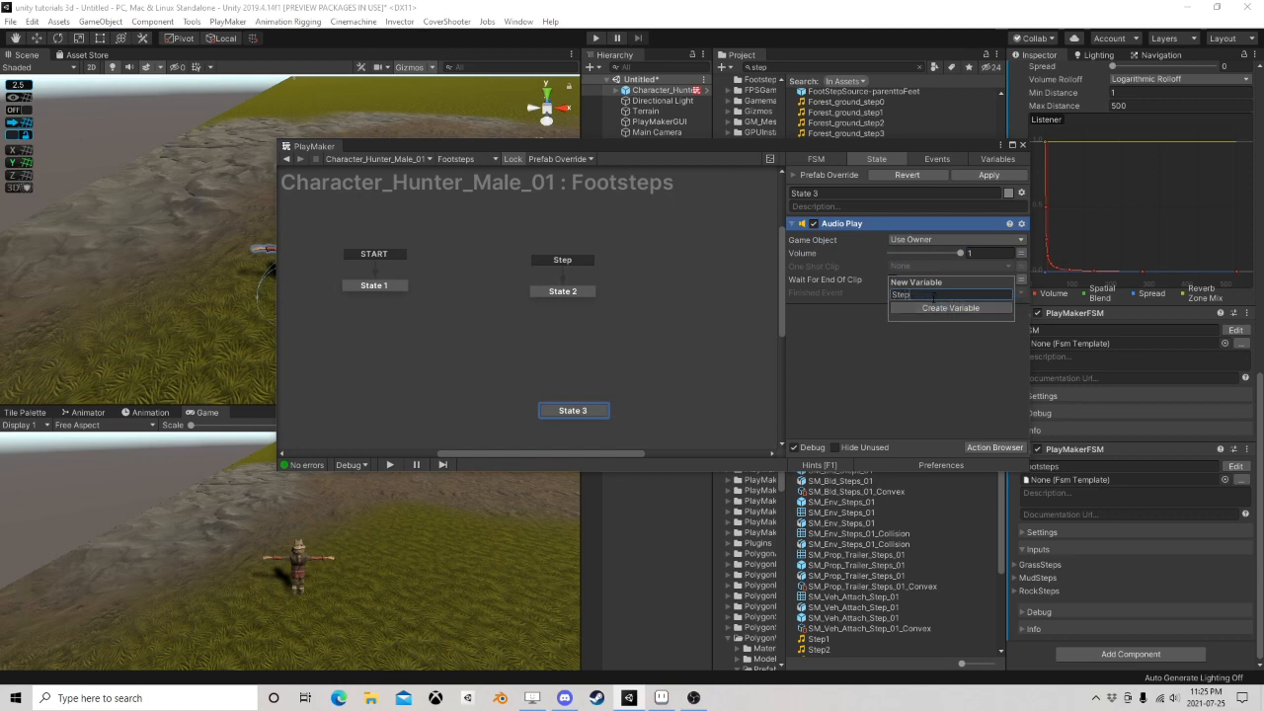
text(p)
key(Return)
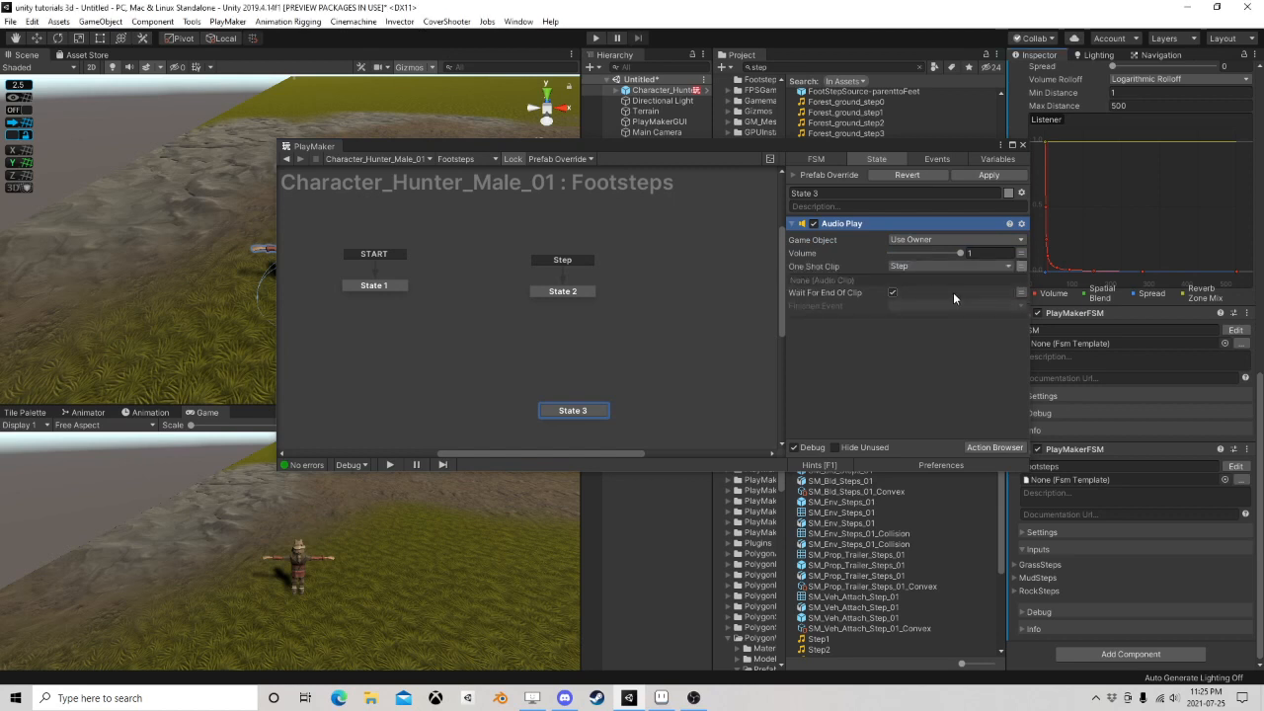
click(893, 292)
drag(566, 411, 558, 417)
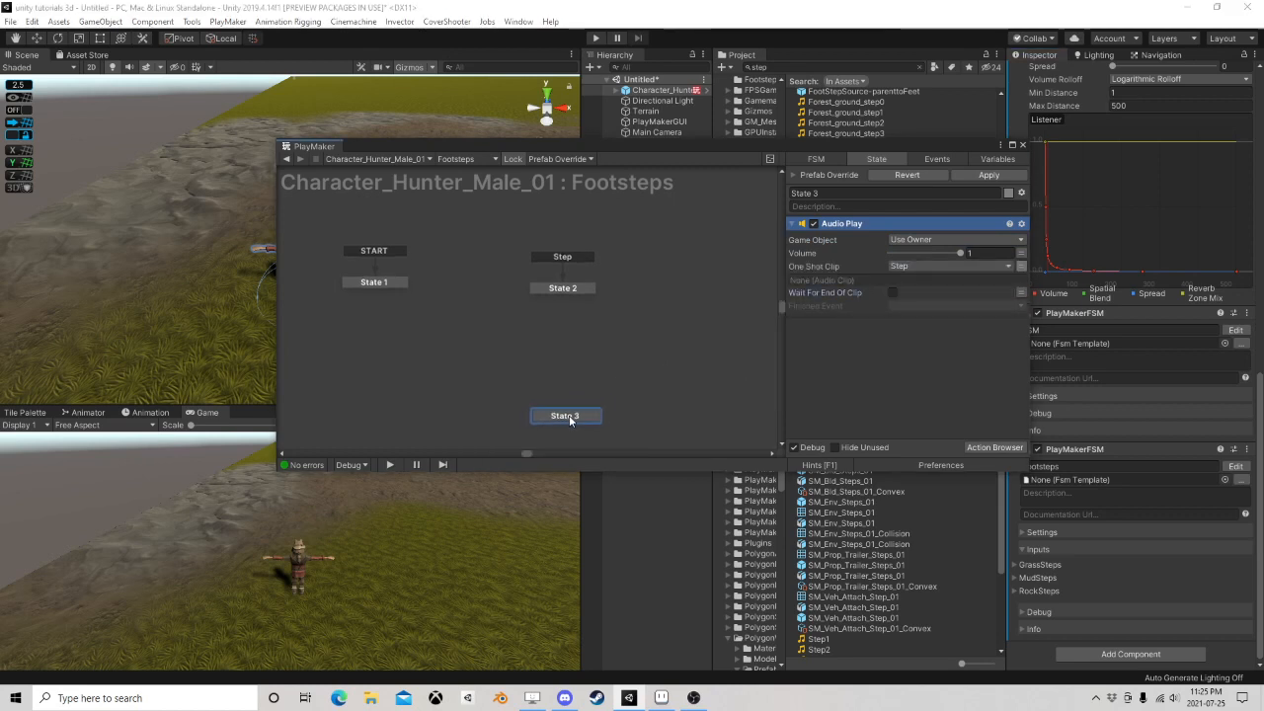
Add a Raycast action to State 2
click(581, 293)
click(979, 447)
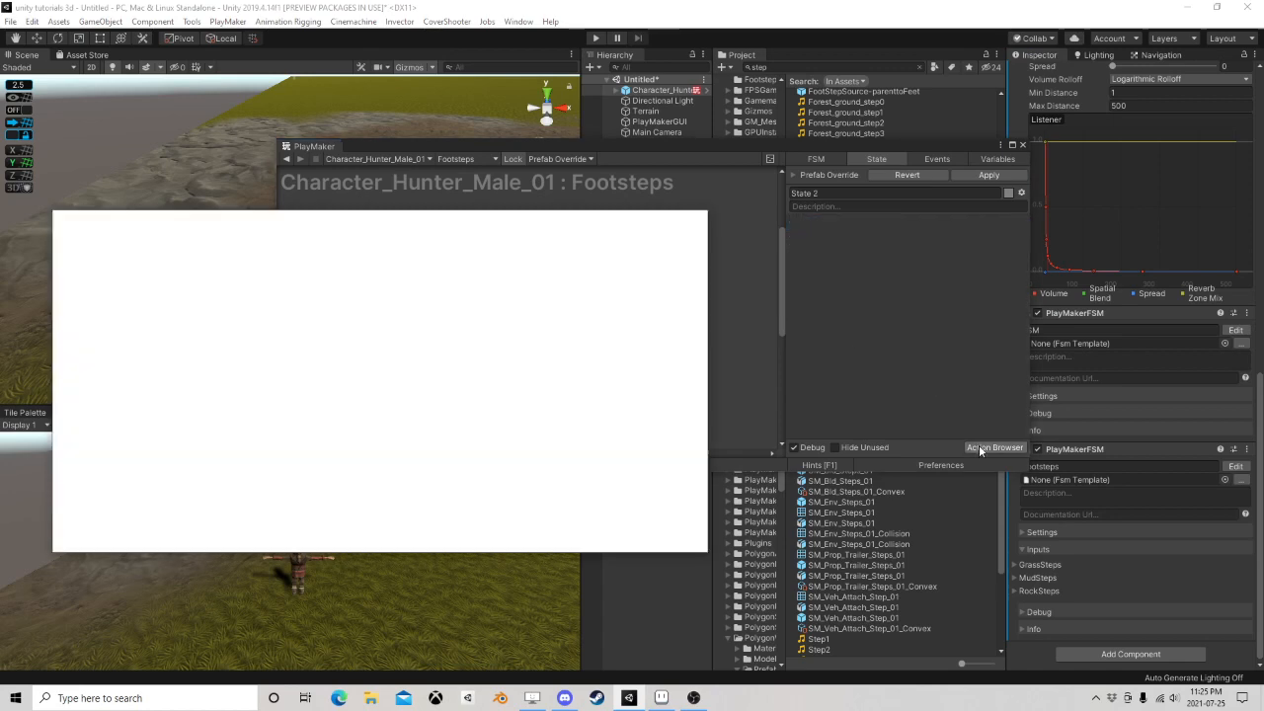
text(raycast)
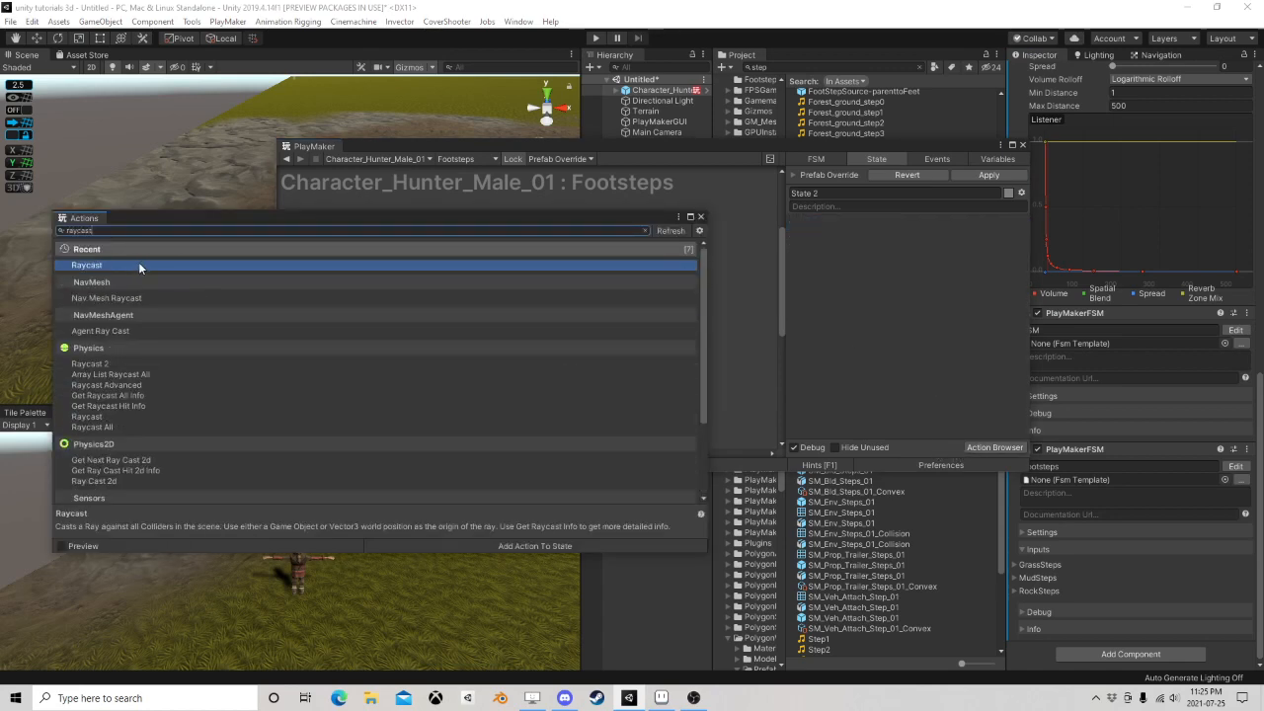
double_click(136, 265)
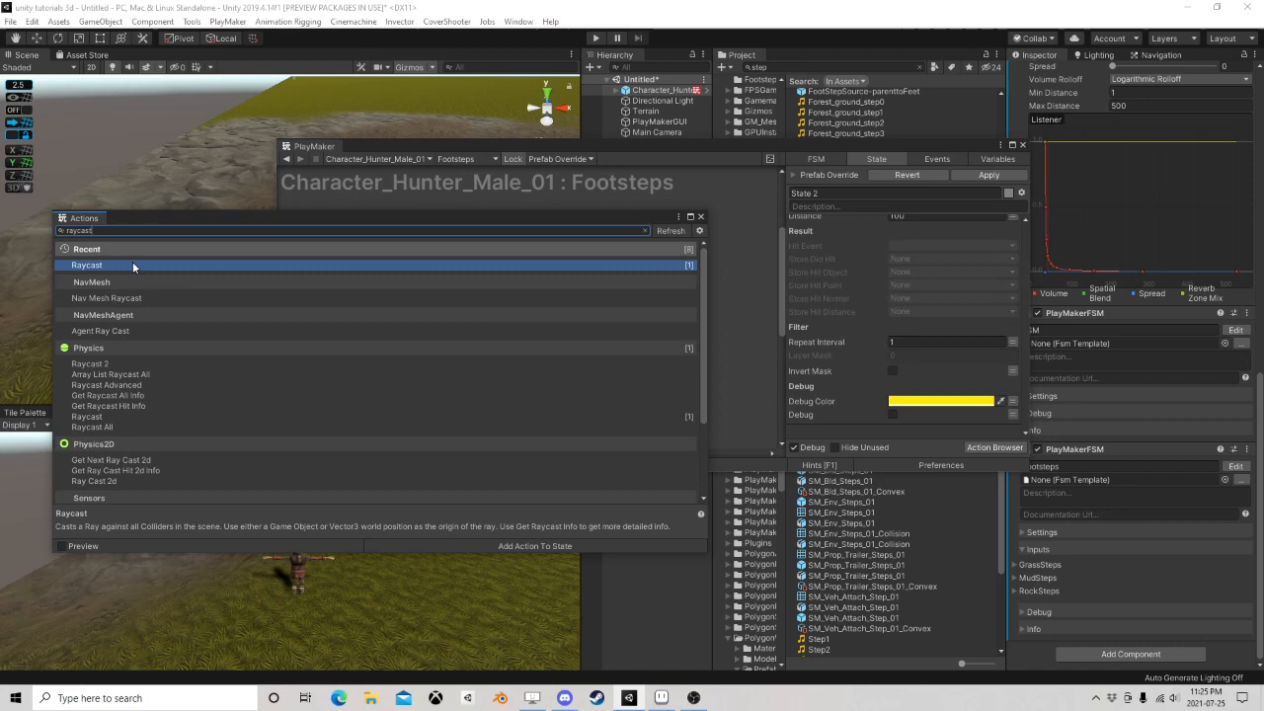
click(700, 218)
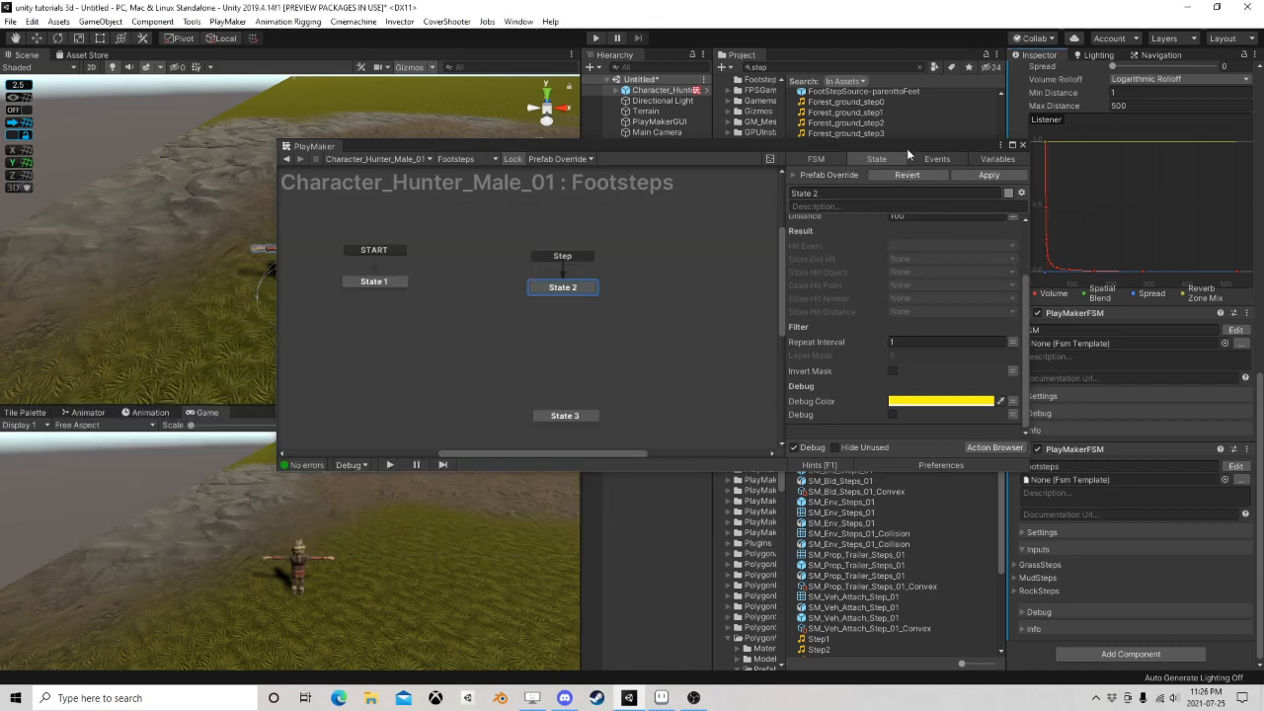
Uncover the character in the Scene view and shrink the 3D gizmo icons at its feet to the smallest size
drag(906, 148, 776, 376)
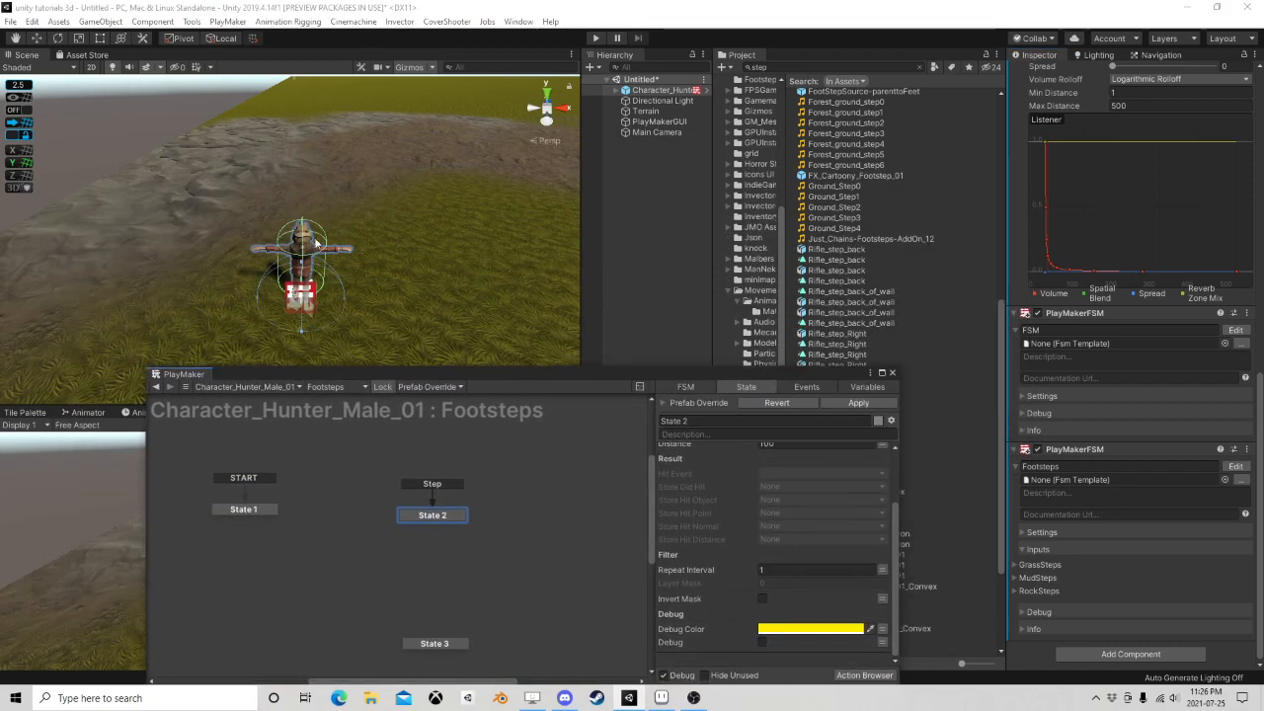
scroll(316, 242, up, 3)
mouse_move(316, 243)
alt+mouse_down()
mouse_move(296, 259)
mouse_move(347, 268)
mouse_move(395, 212)
mouse_move(325, 225)
mouse_move(313, 262)
alt+mouse_up()
scroll(327, 231, up, 3)
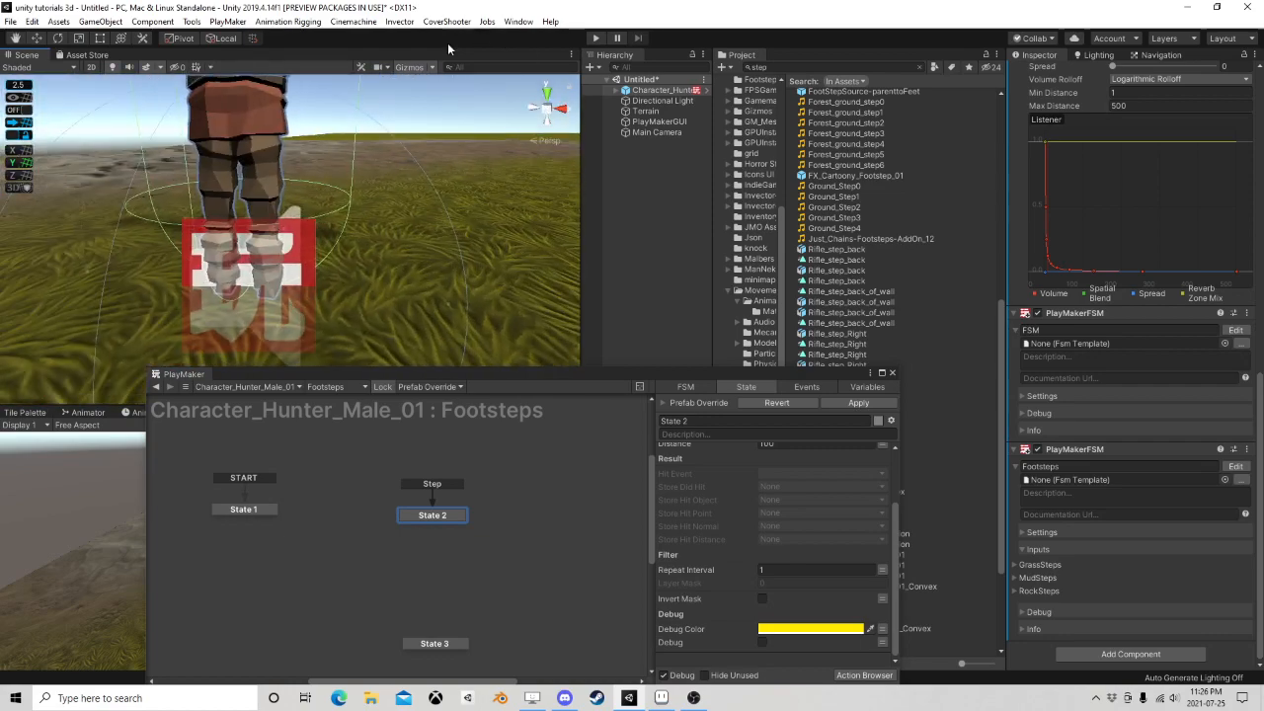
click(431, 68)
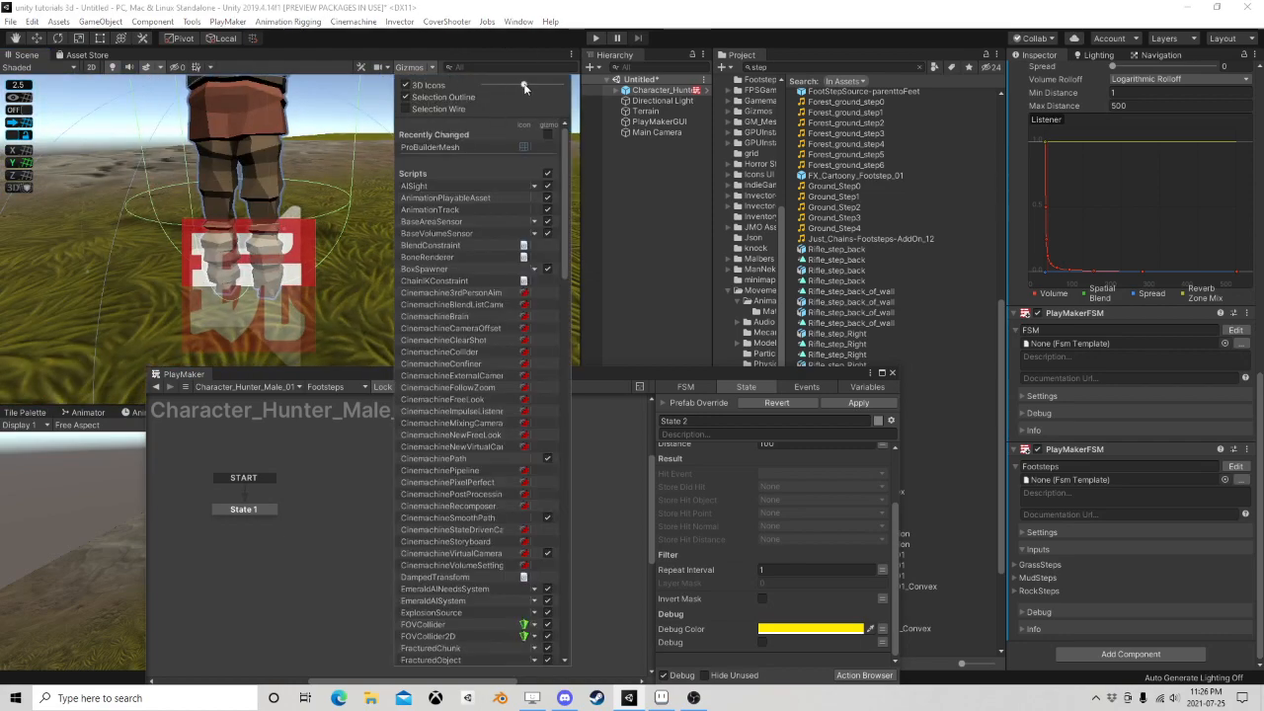
drag(523, 86, 442, 92)
click(433, 66)
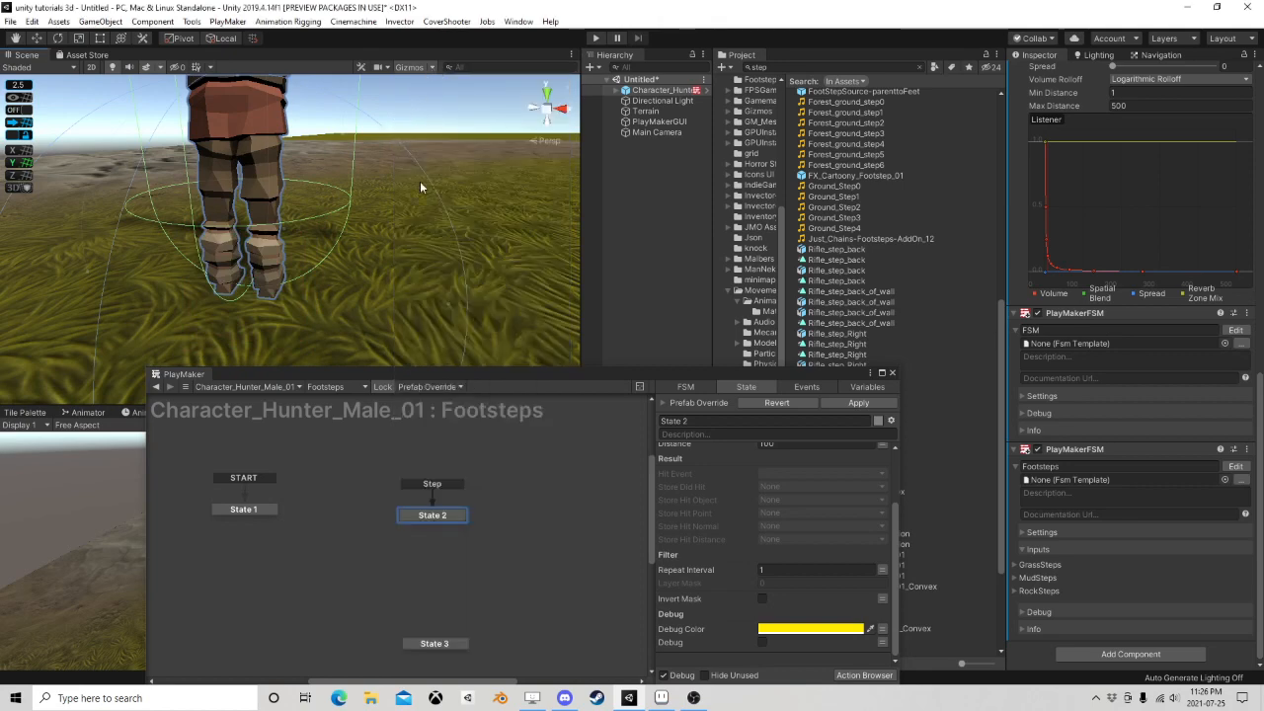
Replace State 2's Raycast action with a Raycast 2 action
drag(445, 373, 340, 265)
scroll(628, 376, up, 2)
right_click(614, 342)
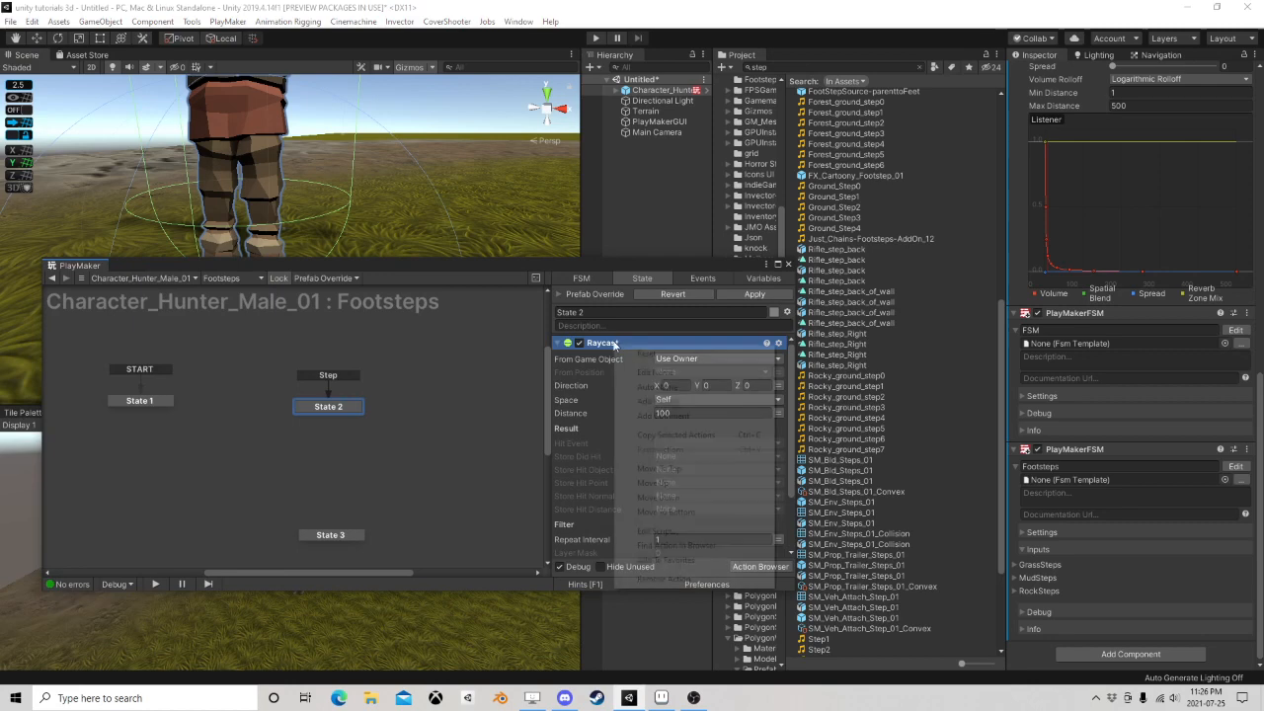
click(675, 581)
click(760, 566)
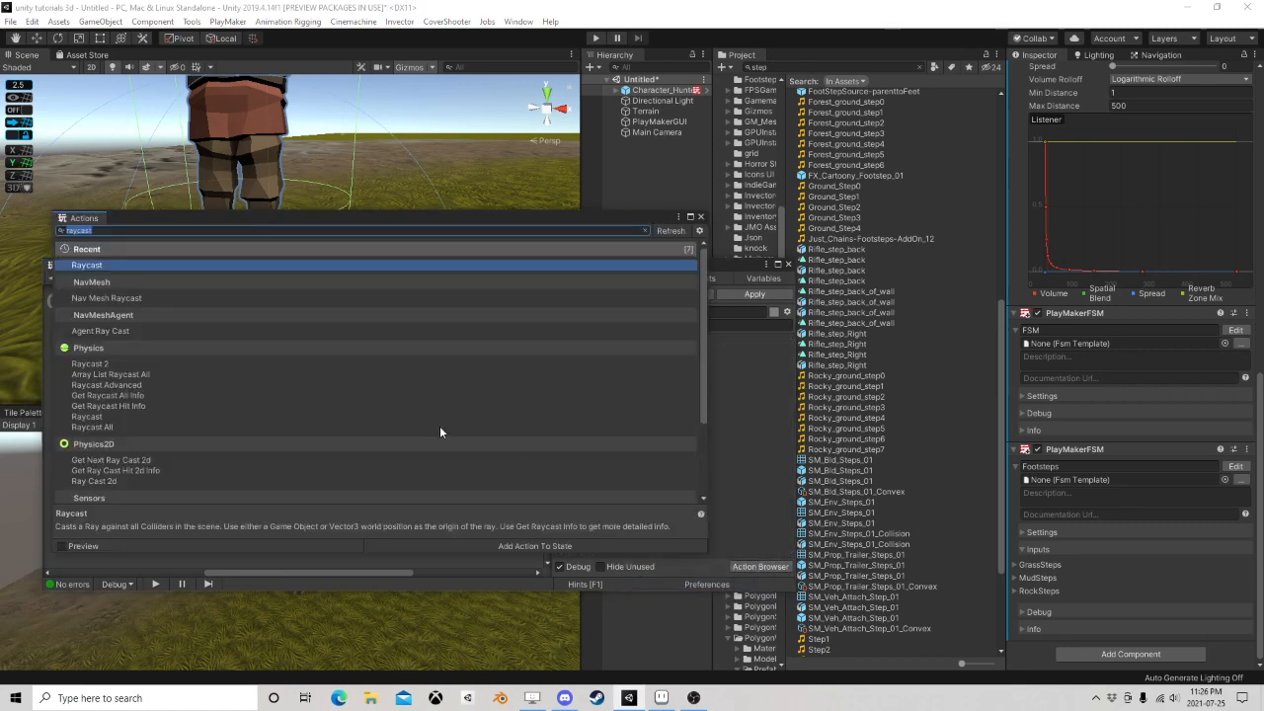
text(rast)
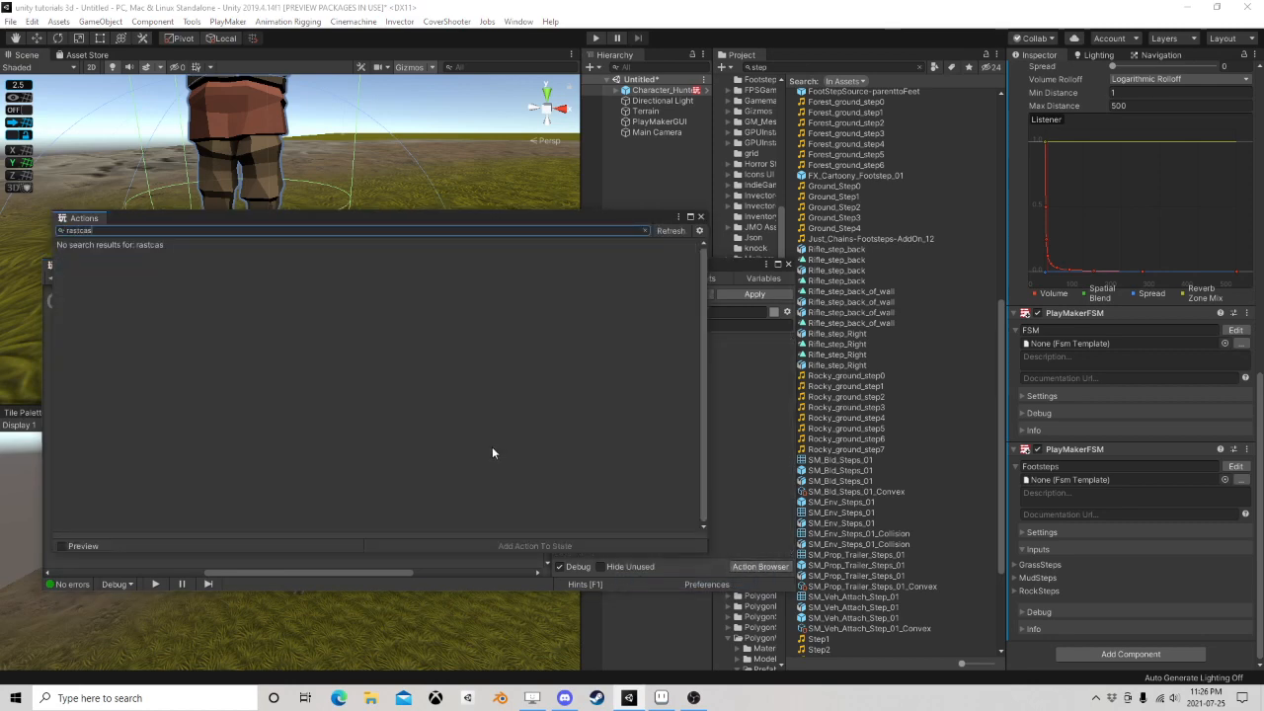
text(raycas)
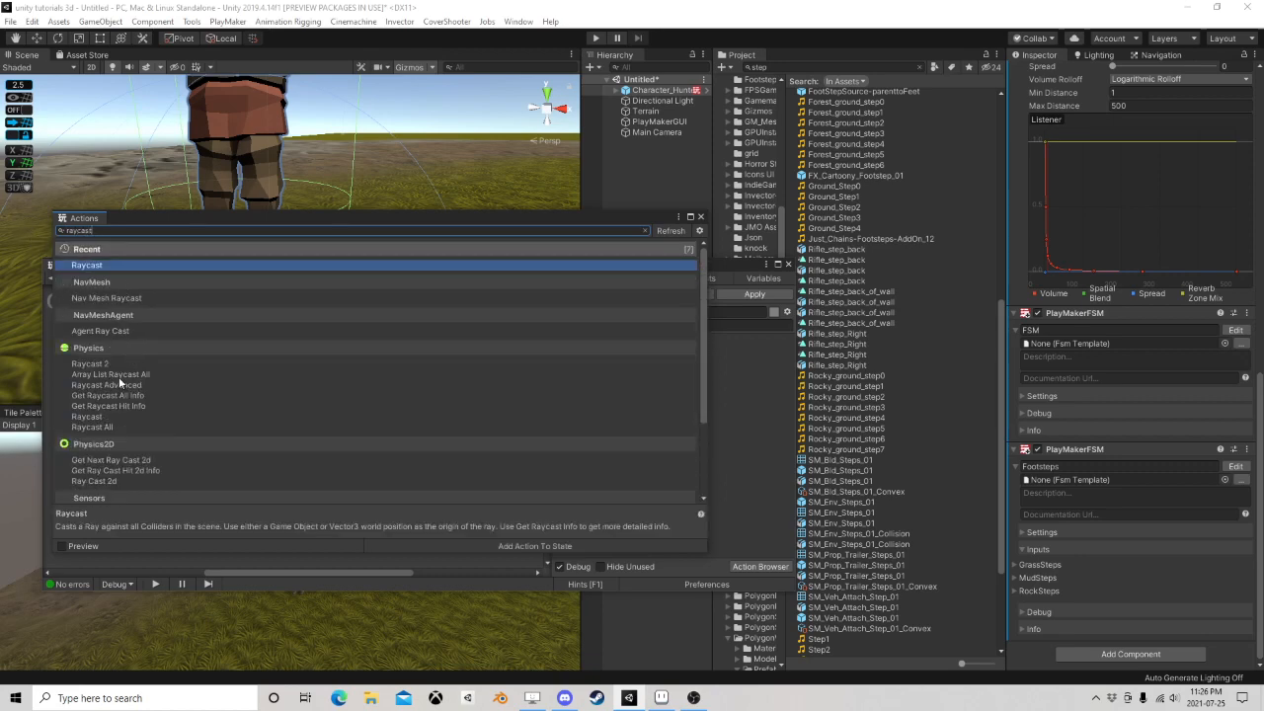
double_click(107, 364)
click(700, 216)
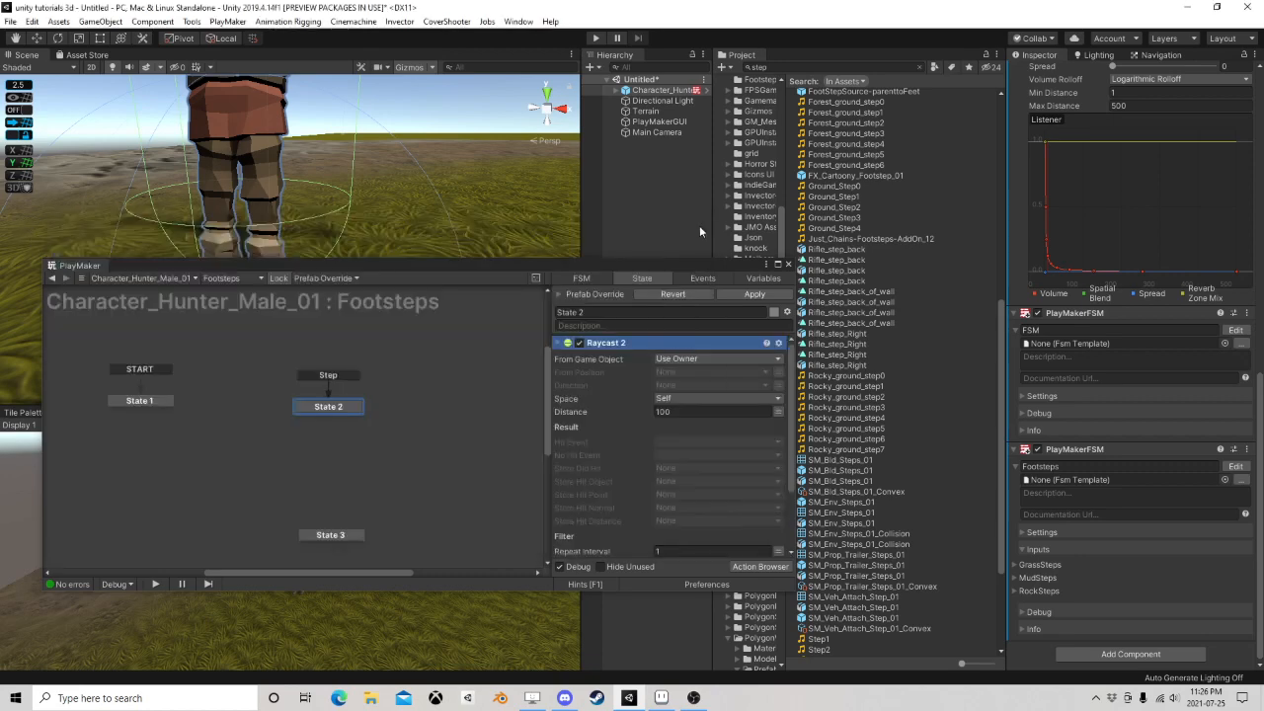
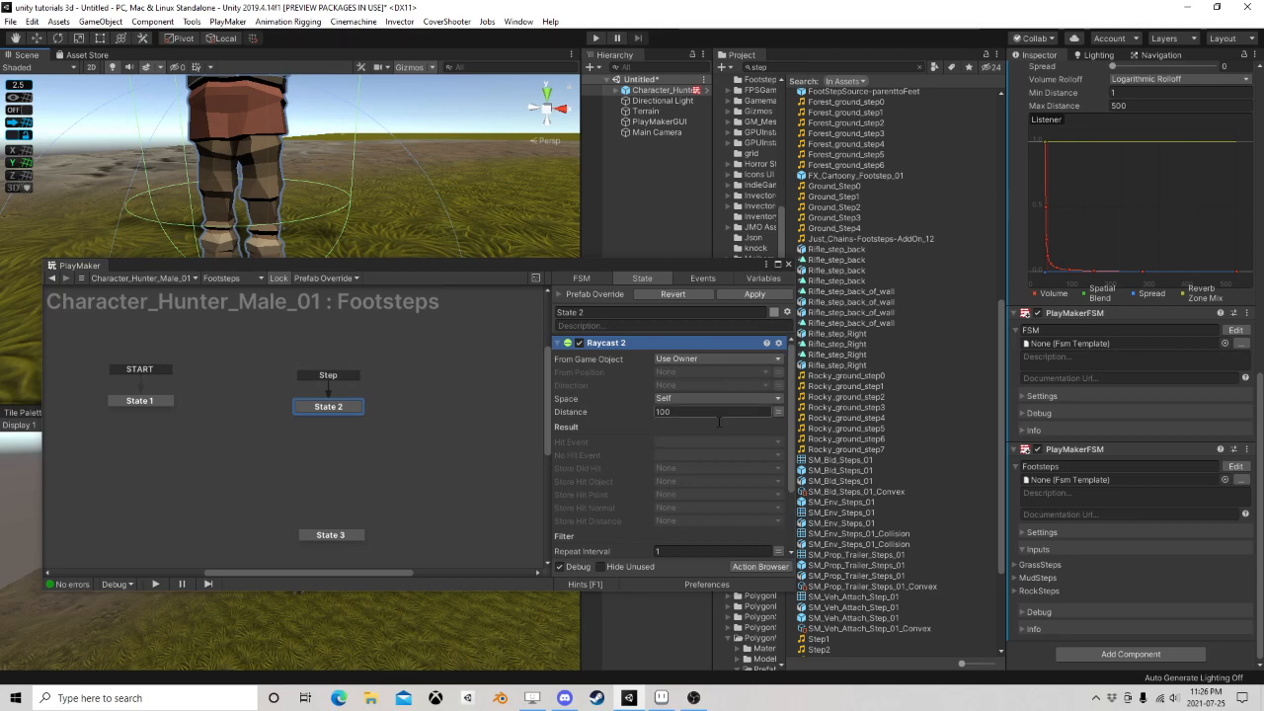
Add a Get Position action to State 2 and store its Vector in a new variable named PlayerPosition
click(759, 567)
text(et pos)
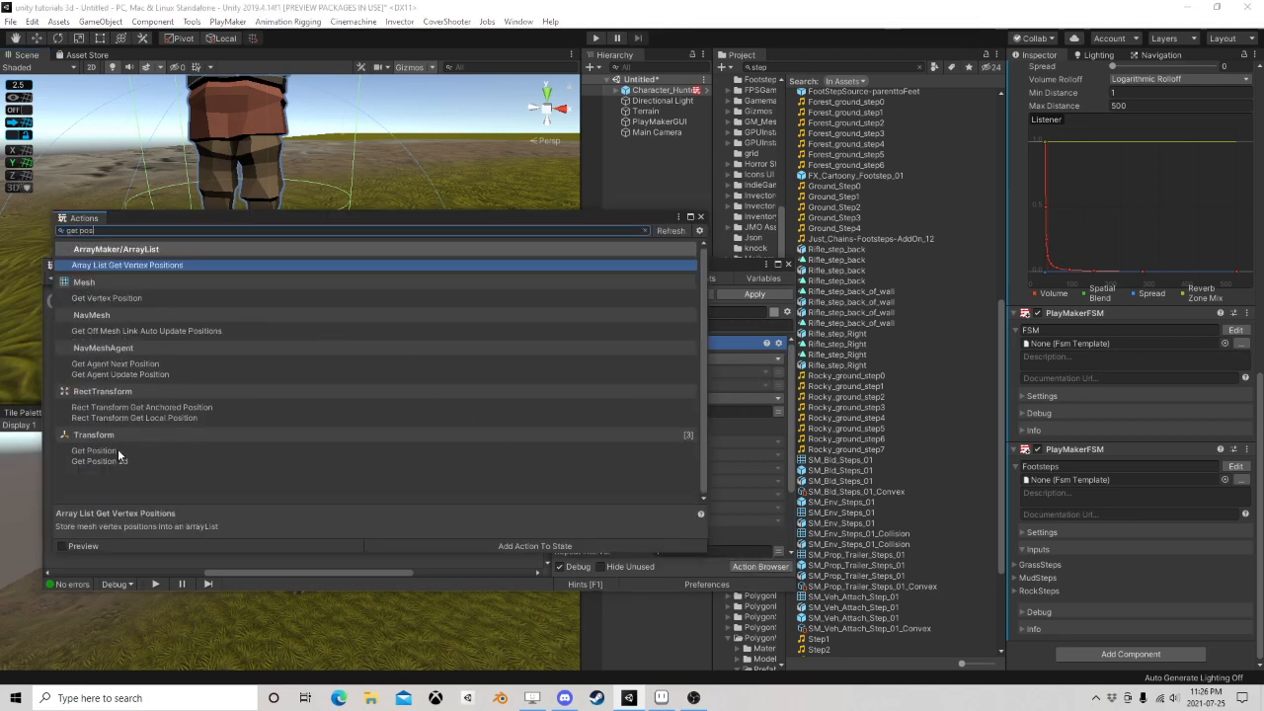
double_click(94, 450)
click(700, 216)
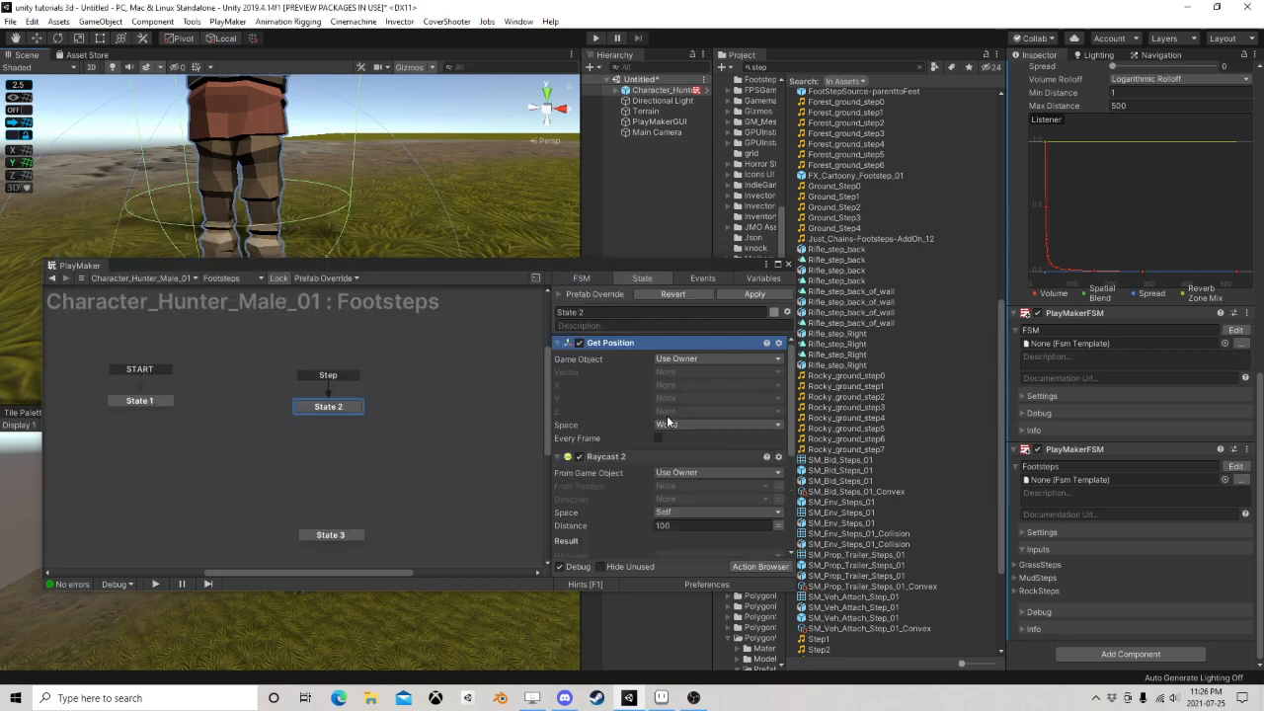
click(682, 373)
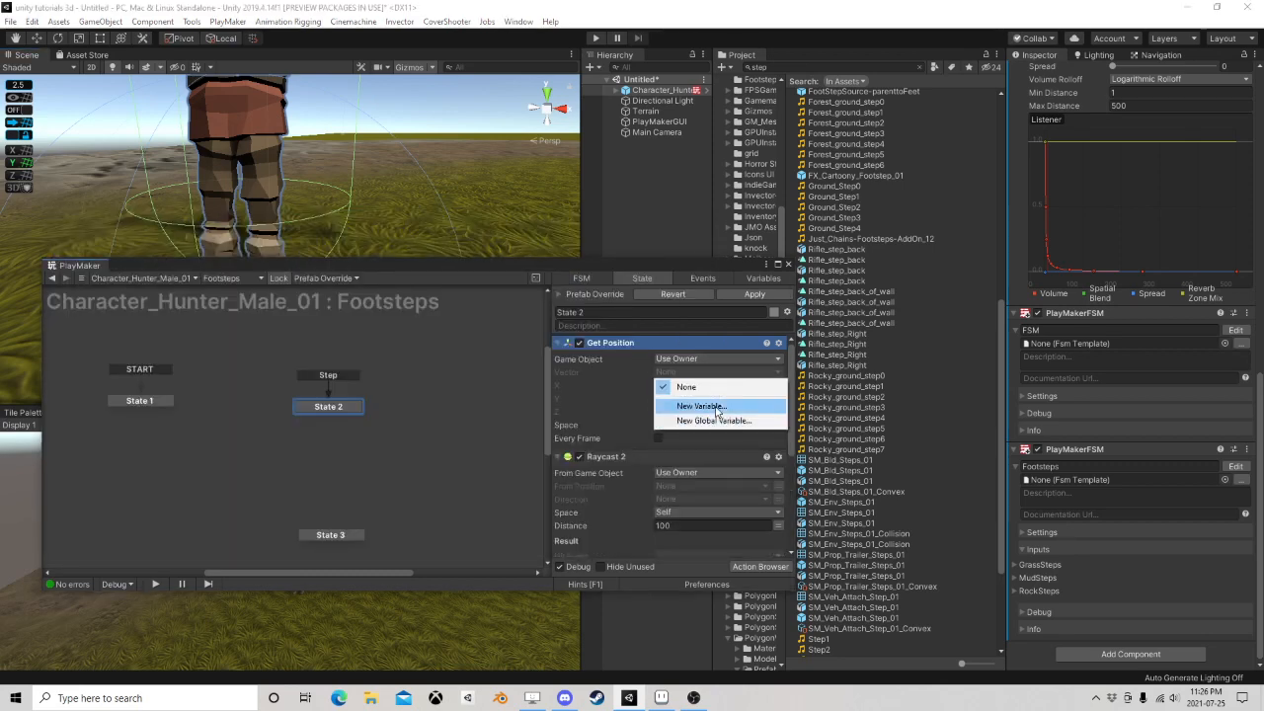
click(718, 413)
text(Player)
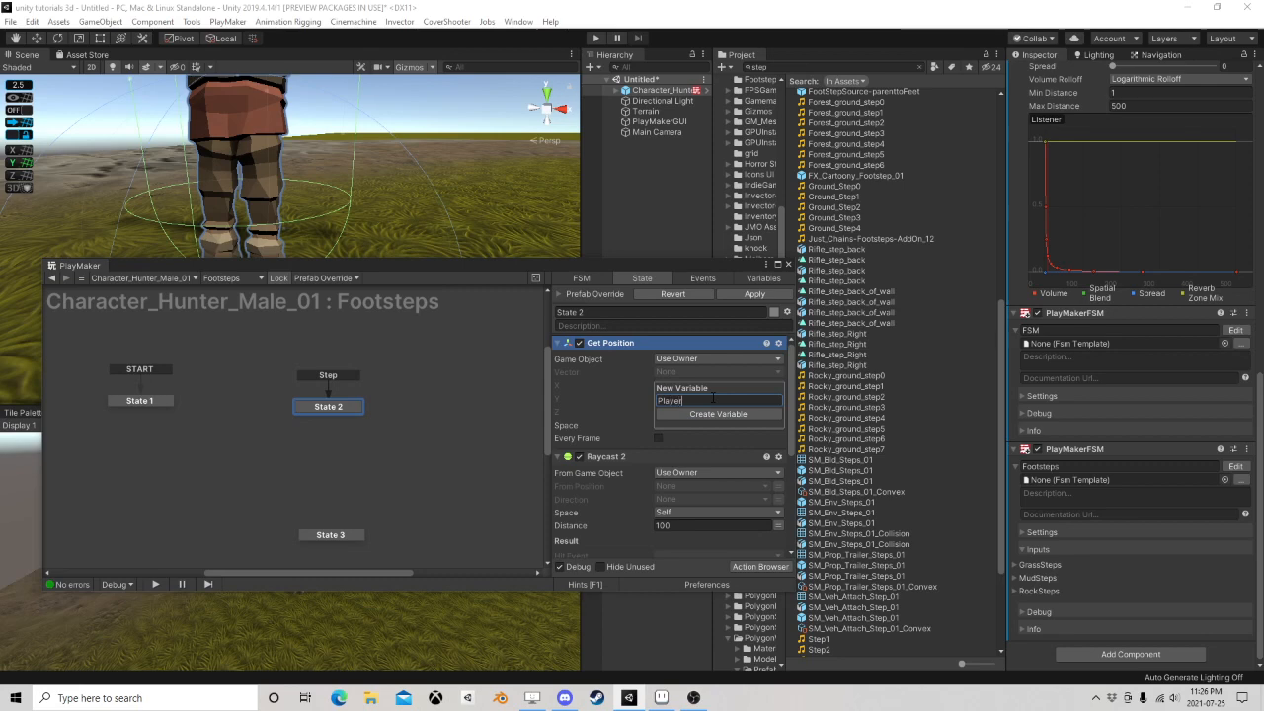
text(Position)
key(Return)
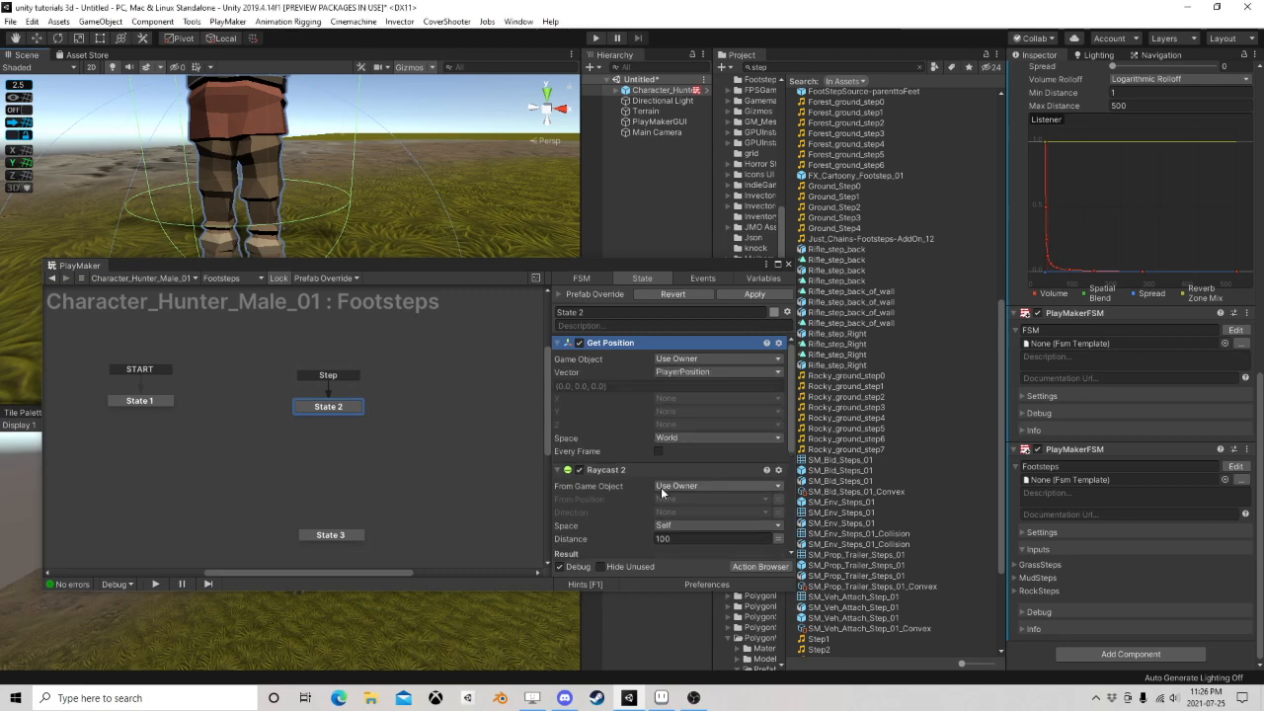
Add Vector3 Add XYZ and Vector3 Operator actions to State 2, and delete the Vector3 Add XYZ action
click(747, 568)
text(vect)
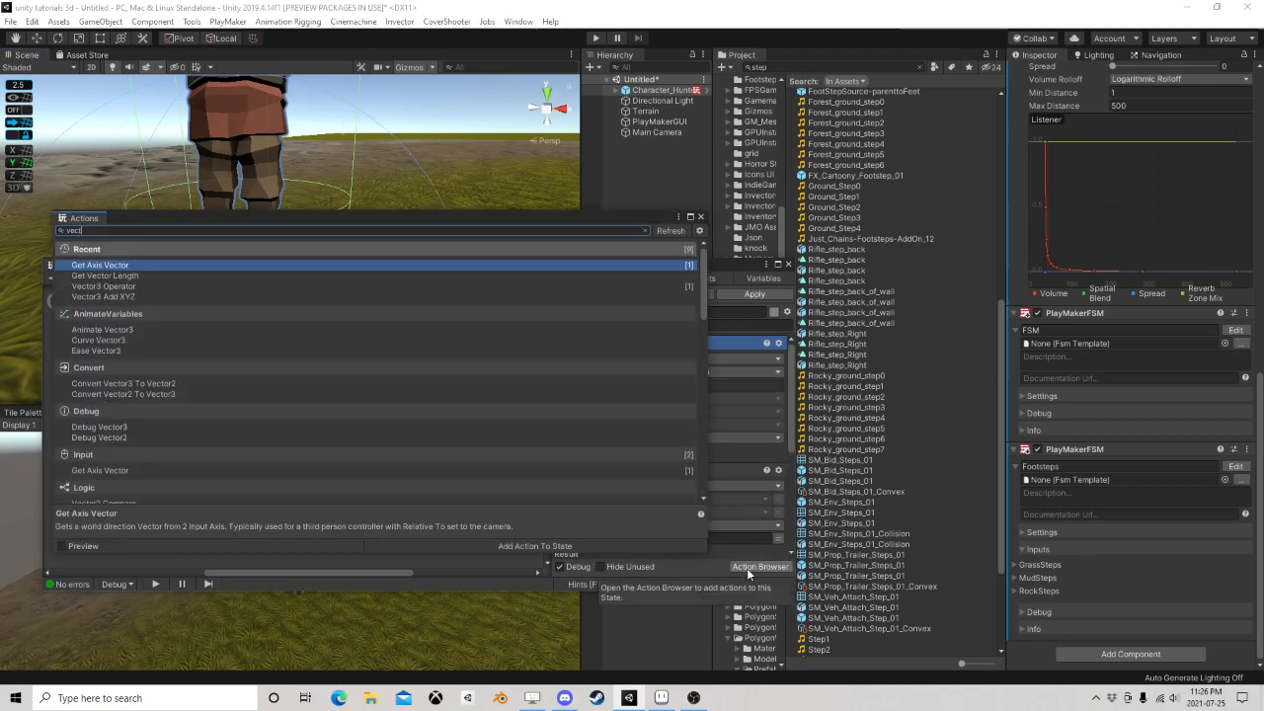
text(or3)
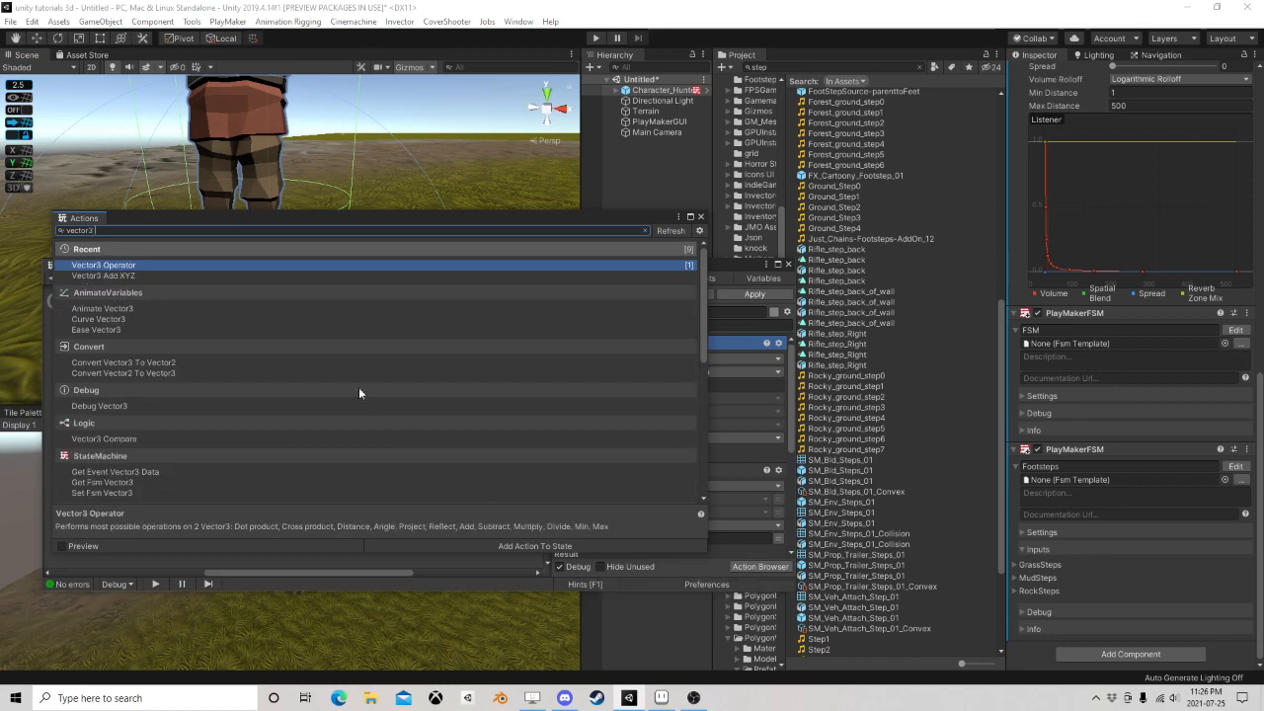
double_click(131, 280)
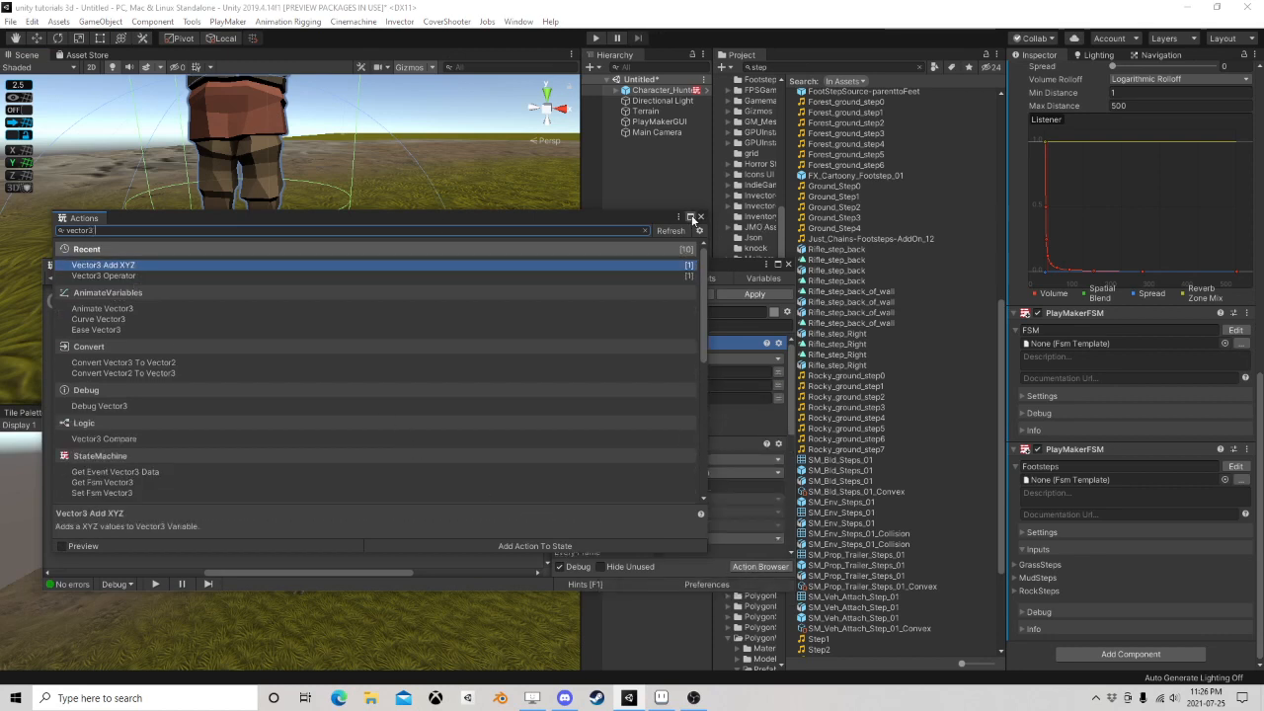
double_click(115, 276)
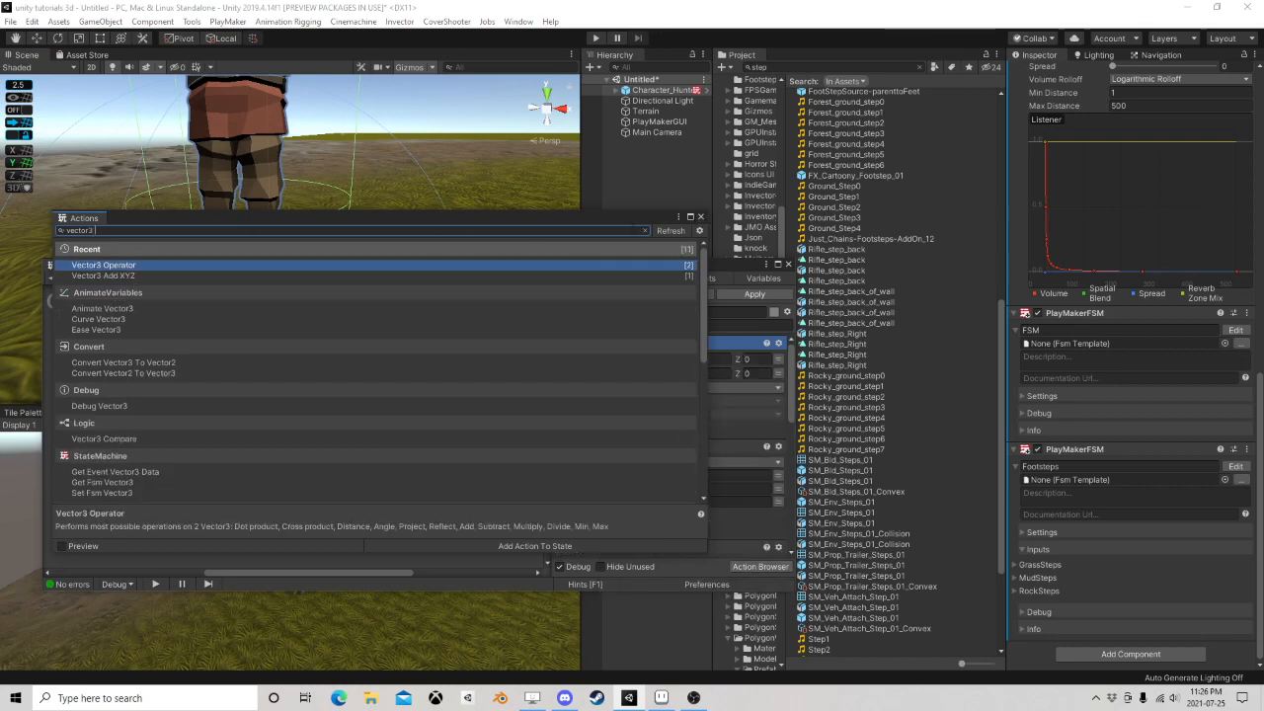
click(700, 216)
click(615, 476)
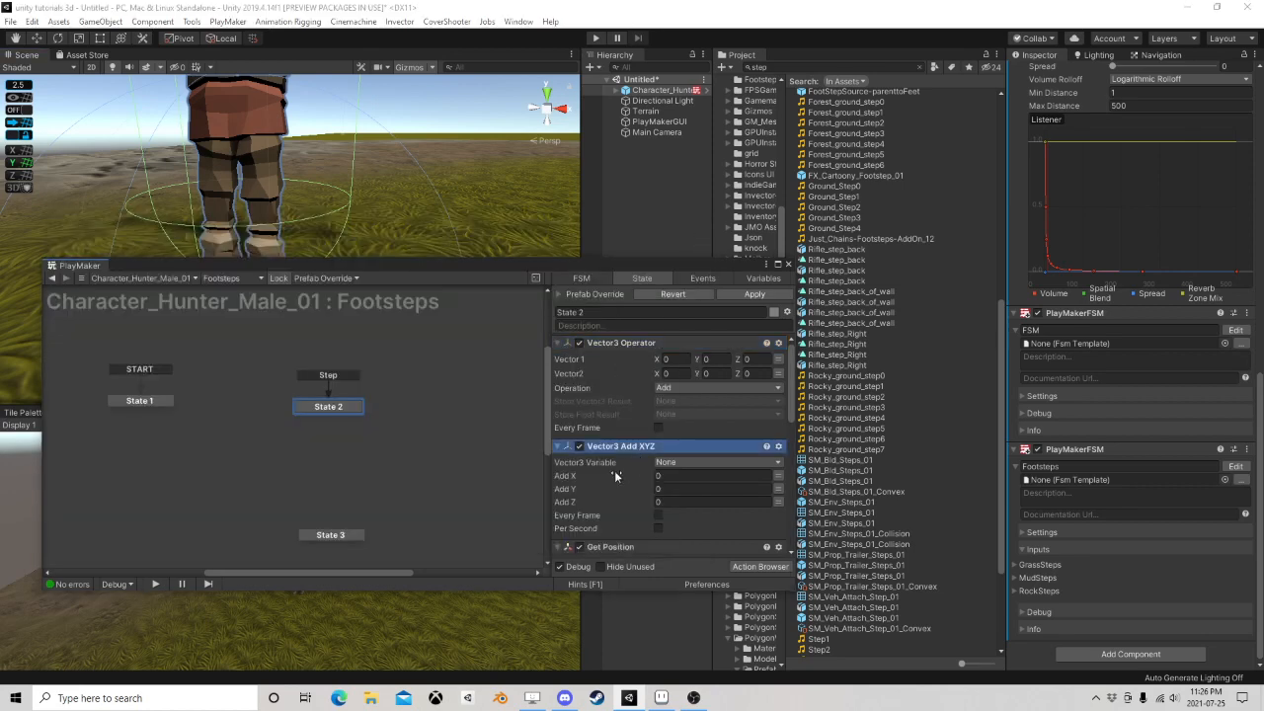
key(Delete)
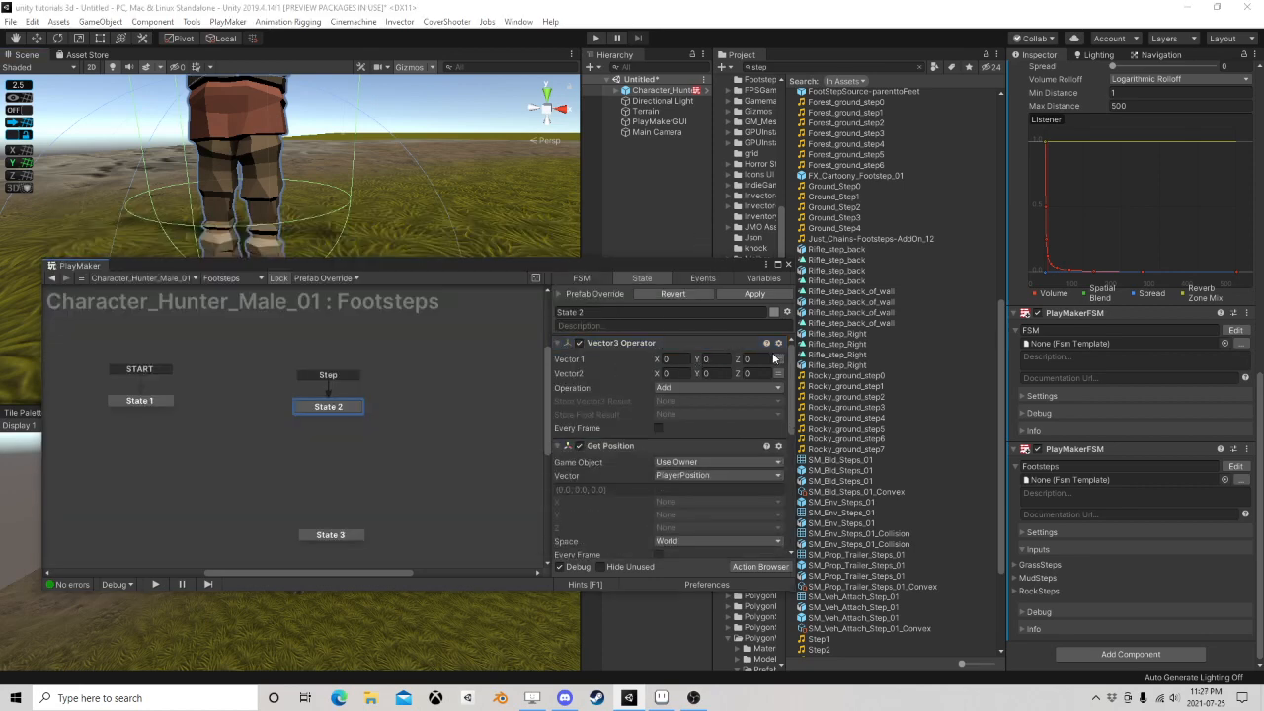
Set the Vector3 Operator's Vector 1 to PlayerPosition and remove the action from State 2
click(779, 358)
click(716, 359)
click(714, 386)
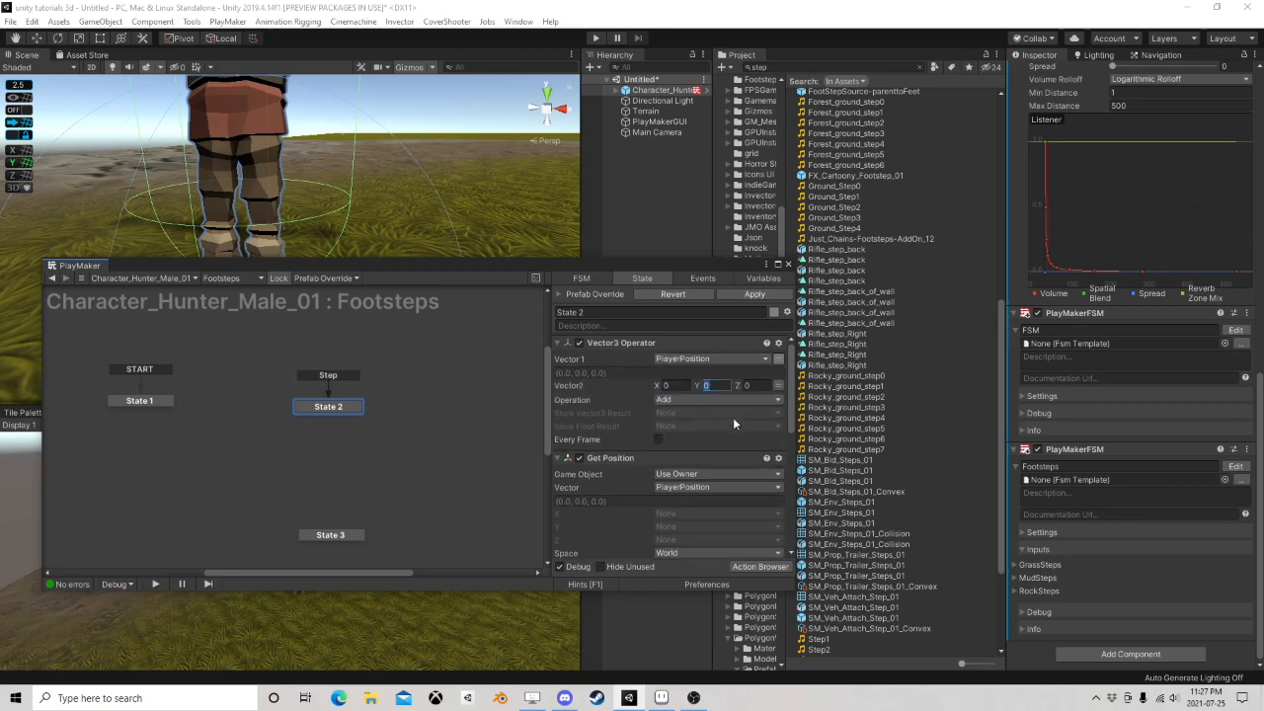
right_click(625, 344)
click(681, 581)
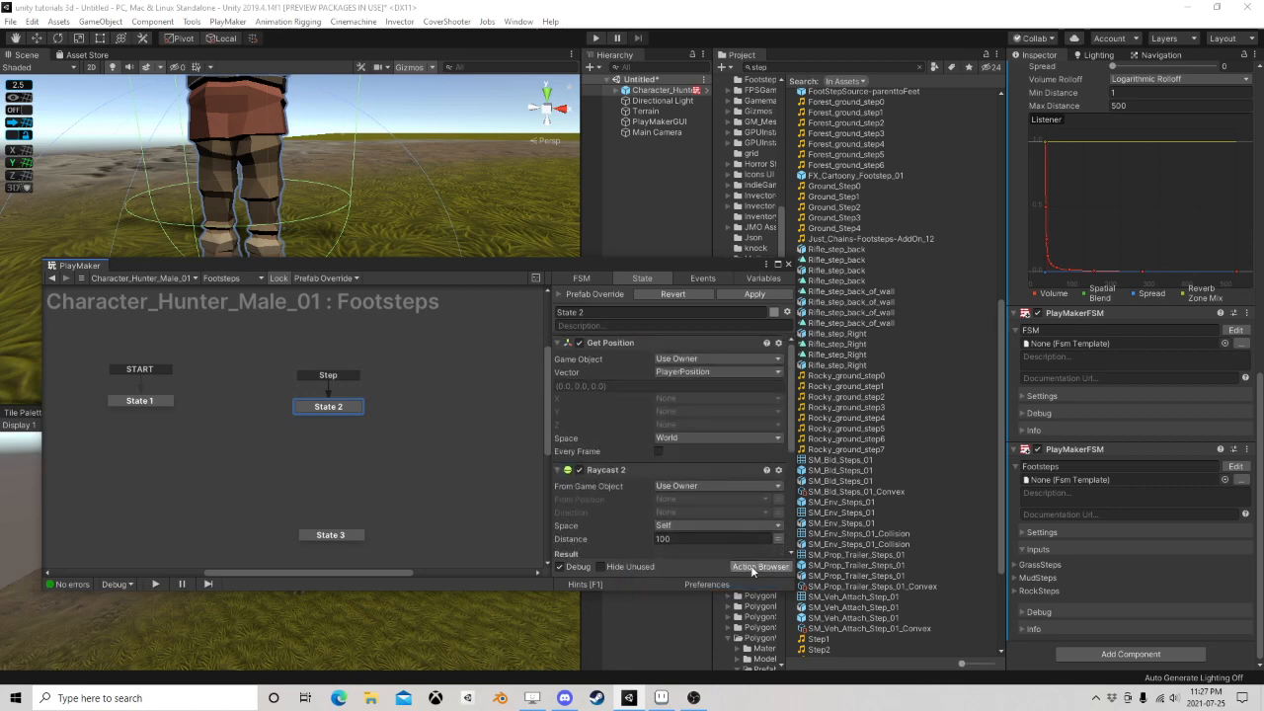
Add a Vector3 Add XYZ action to State 2 and move Get Position above it
click(758, 566)
click(102, 275)
double_click(124, 277)
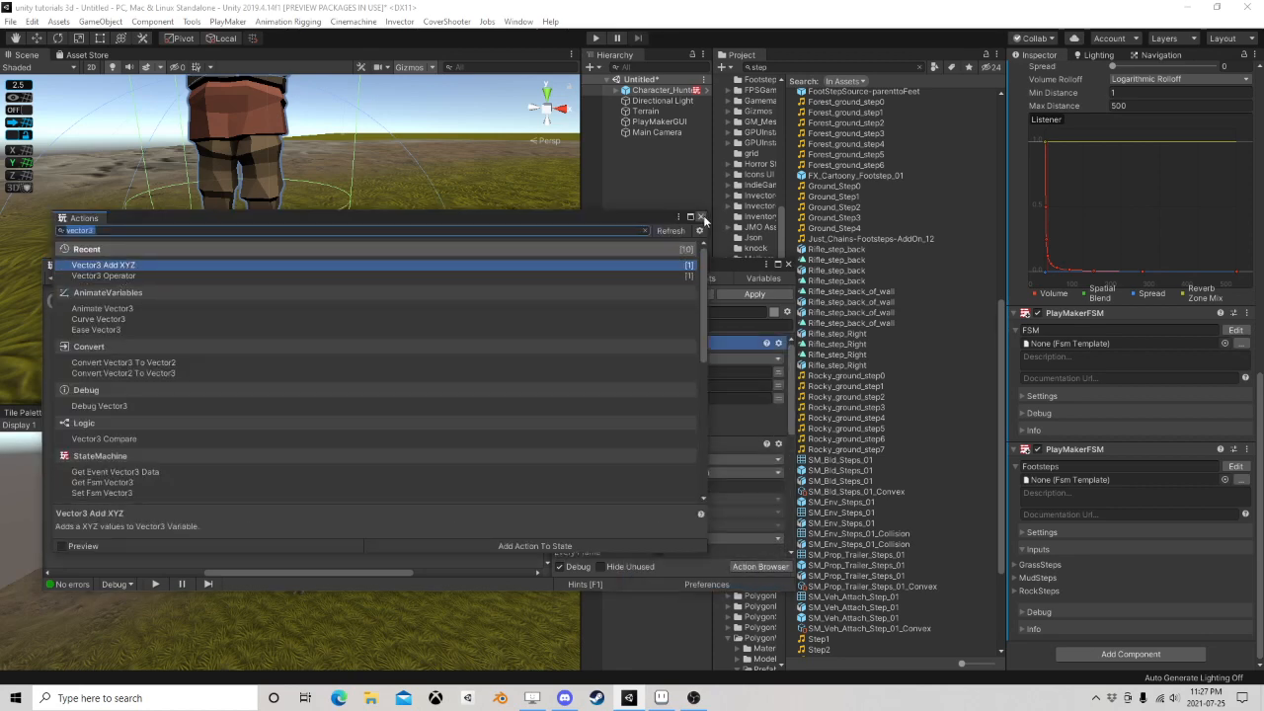
click(700, 217)
drag(597, 443, 647, 348)
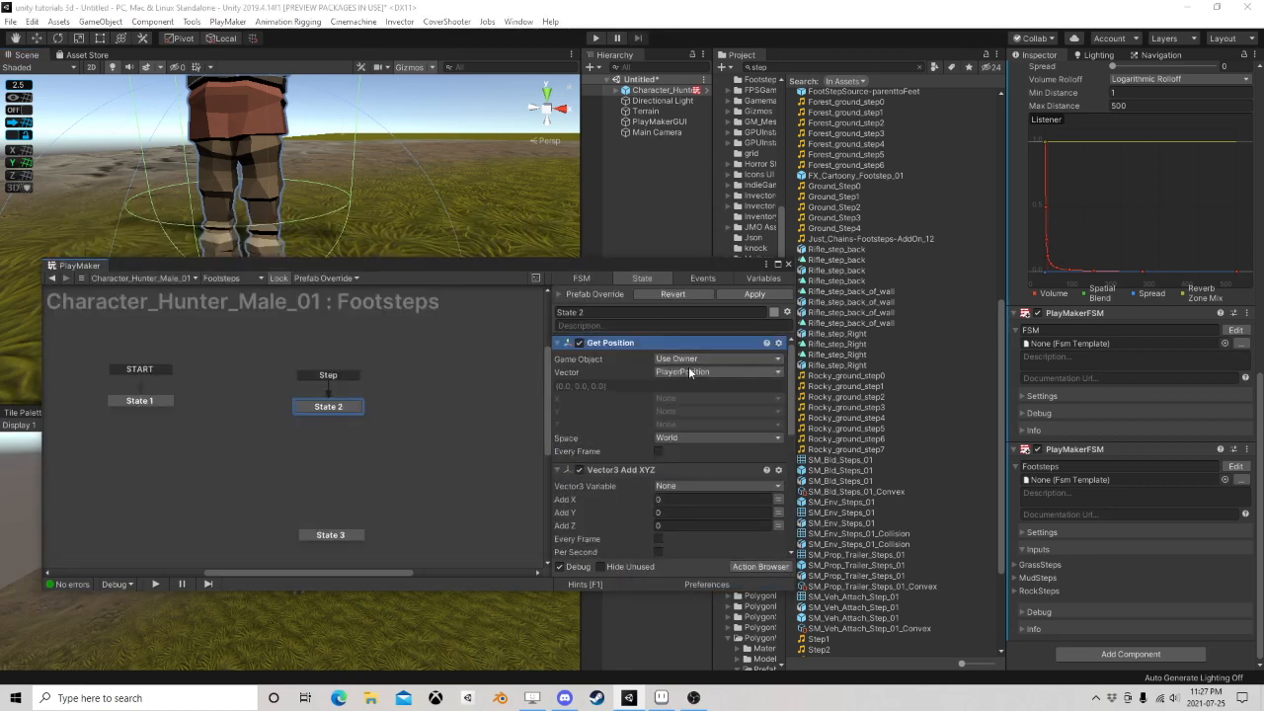
Set the Vector3 Add XYZ action's Vector3 Variable to PlayerPosition and its Add Y to 0.5
click(682, 486)
click(684, 511)
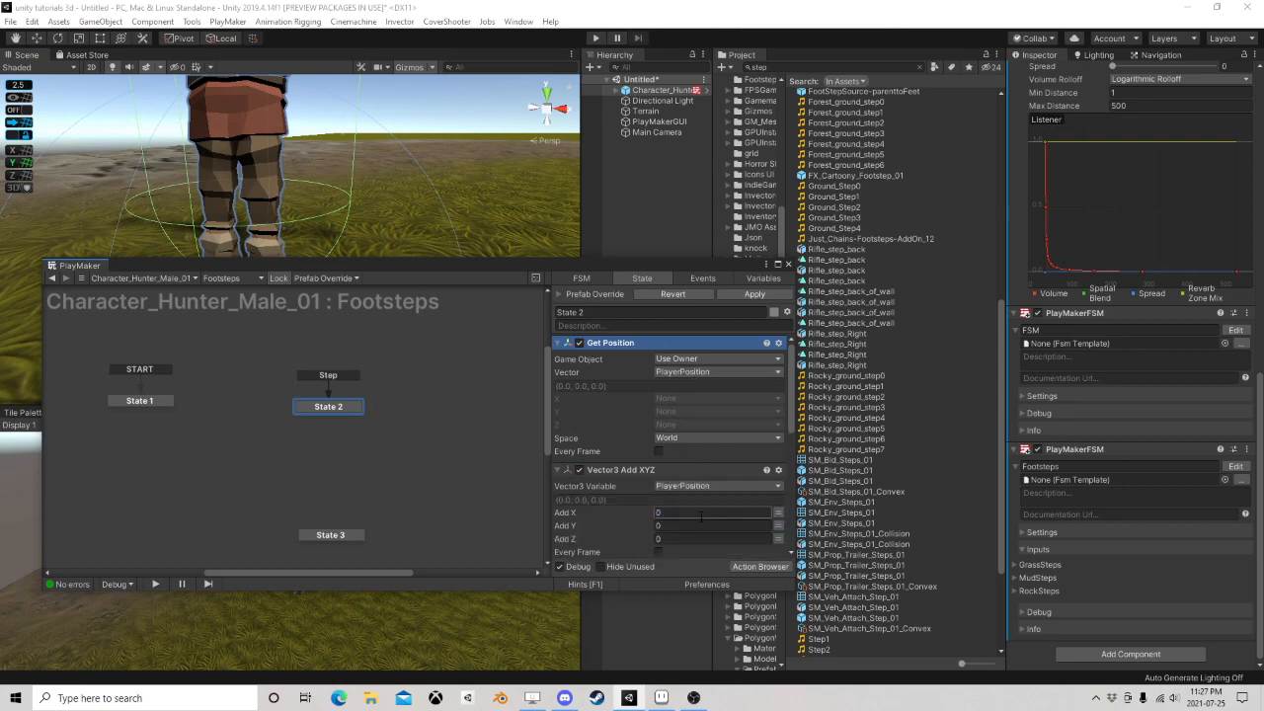
click(698, 527)
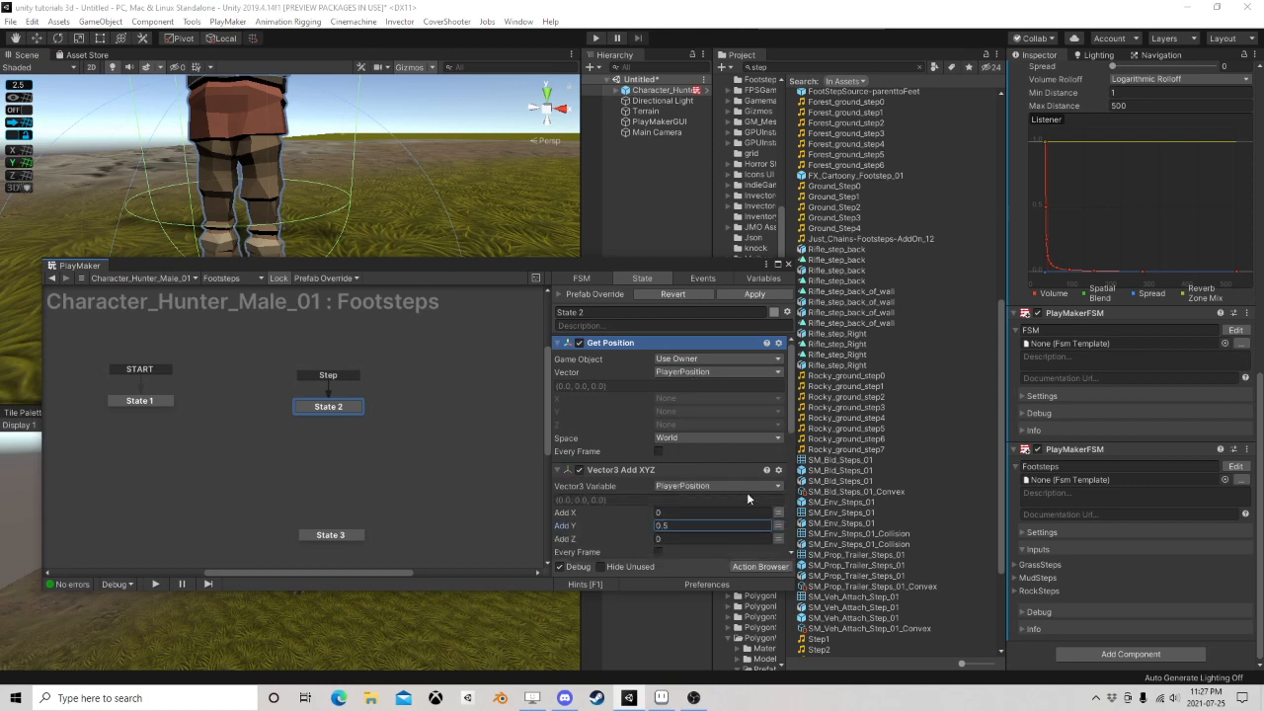
Set the Raycast 2 action's From Position to PlayerPosition and its Space to World
scroll(719, 469, down, 1)
scroll(676, 497, down, 2)
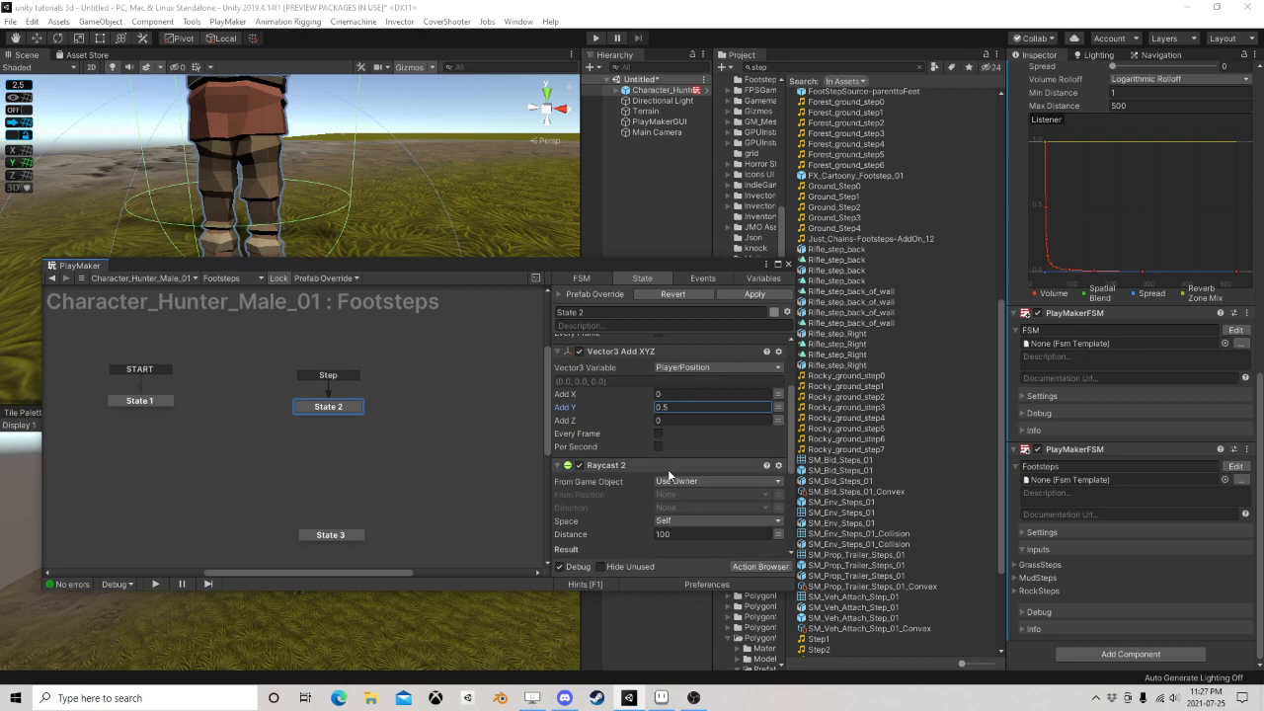
scroll(670, 477, up, 3)
scroll(672, 479, down, 3)
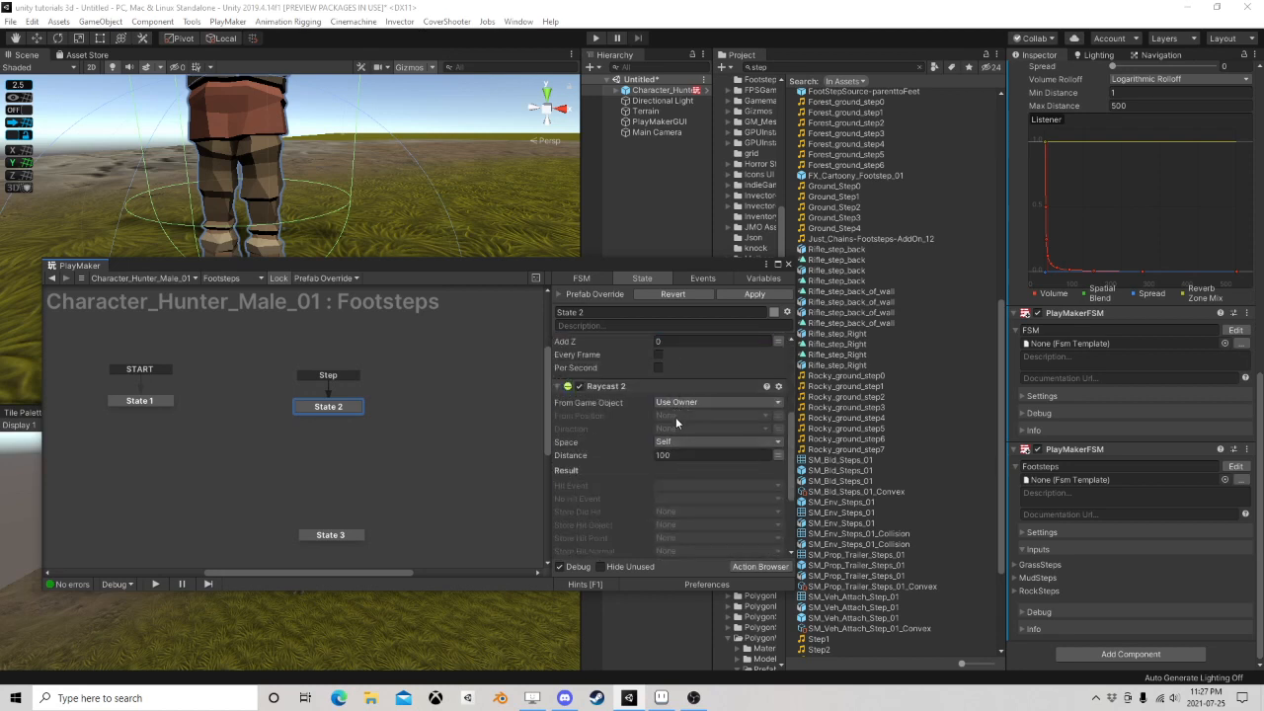
click(675, 419)
click(693, 443)
scroll(693, 443, down, 1)
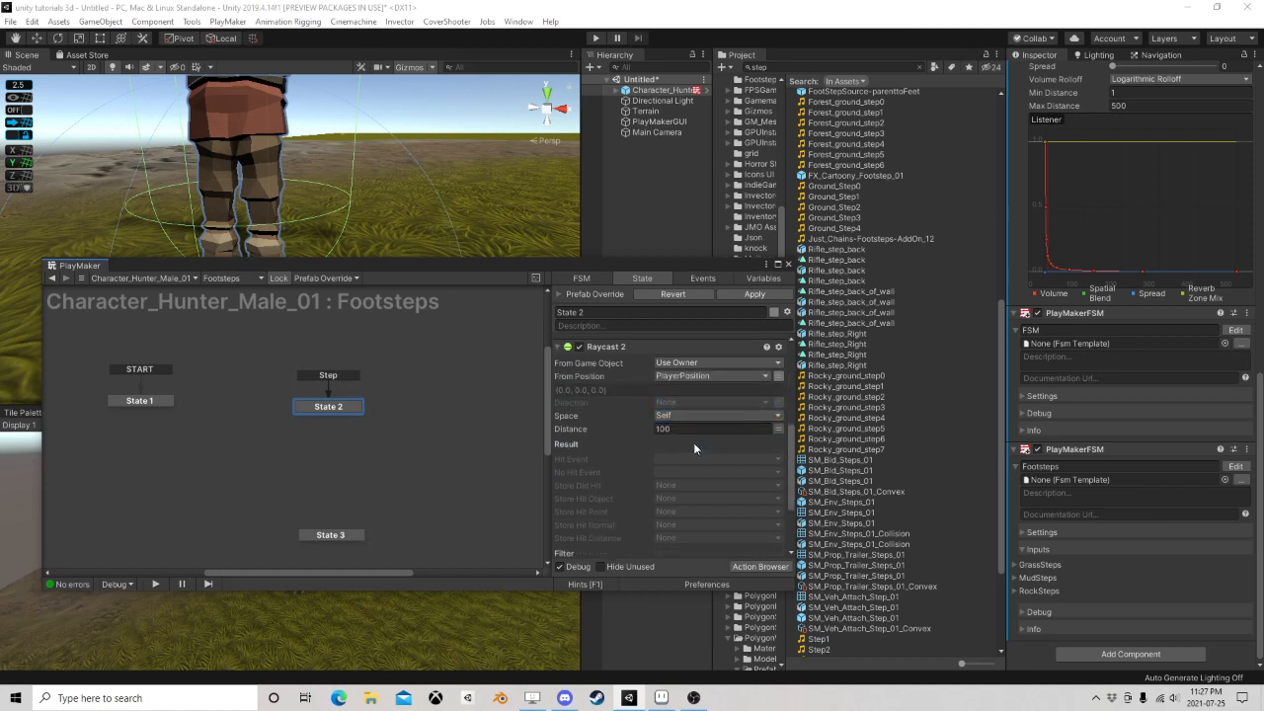
click(757, 413)
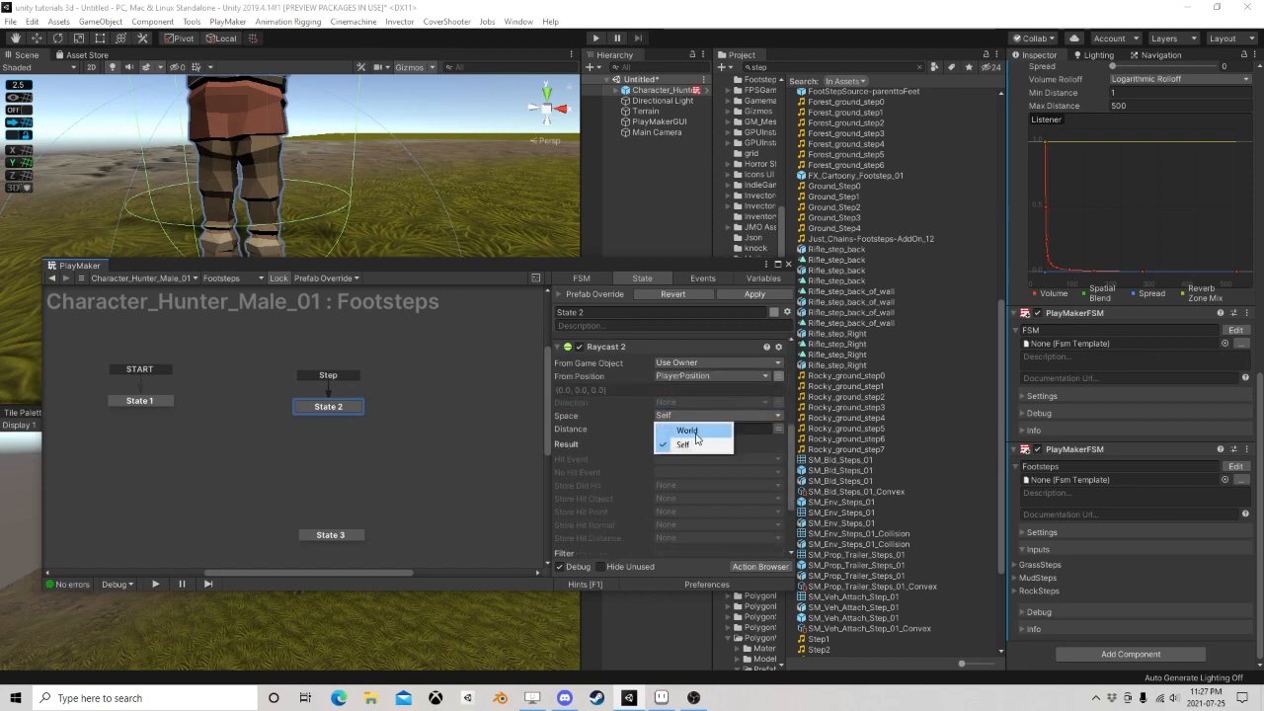
click(692, 426)
Give the Raycast 2 action a Direction with Y at -1 and a Distance of 1
click(778, 402)
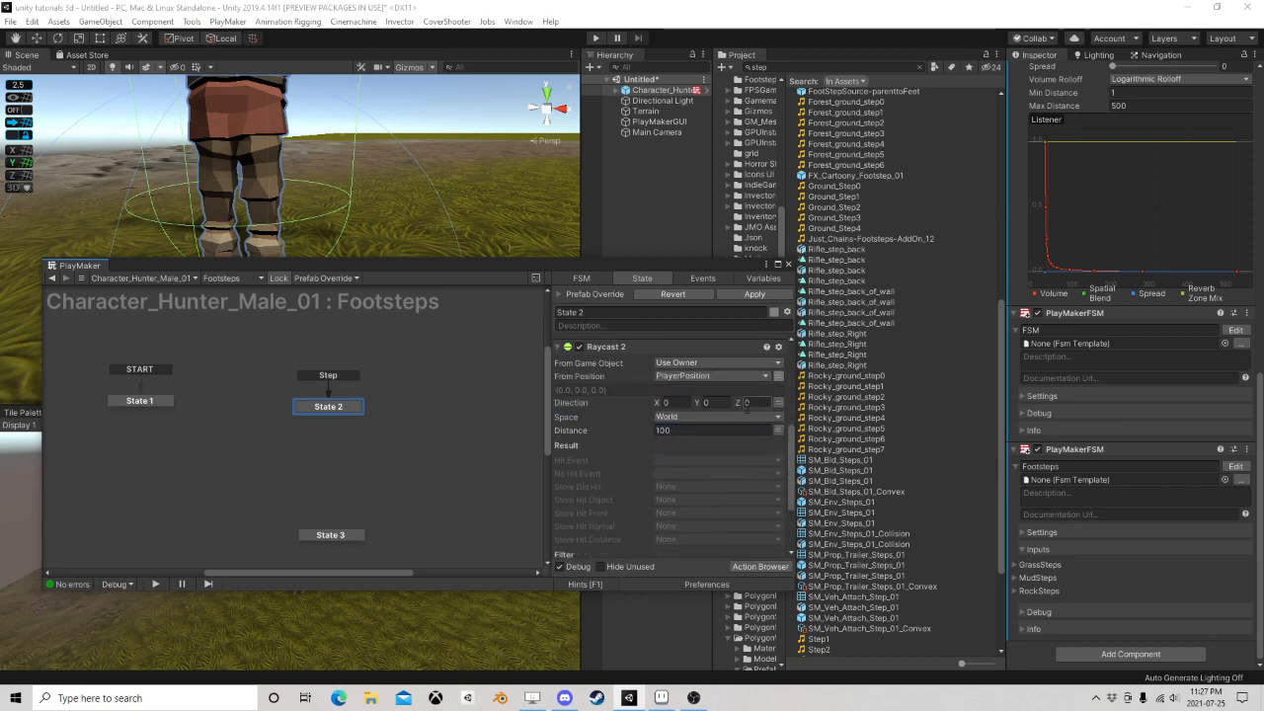
click(713, 402)
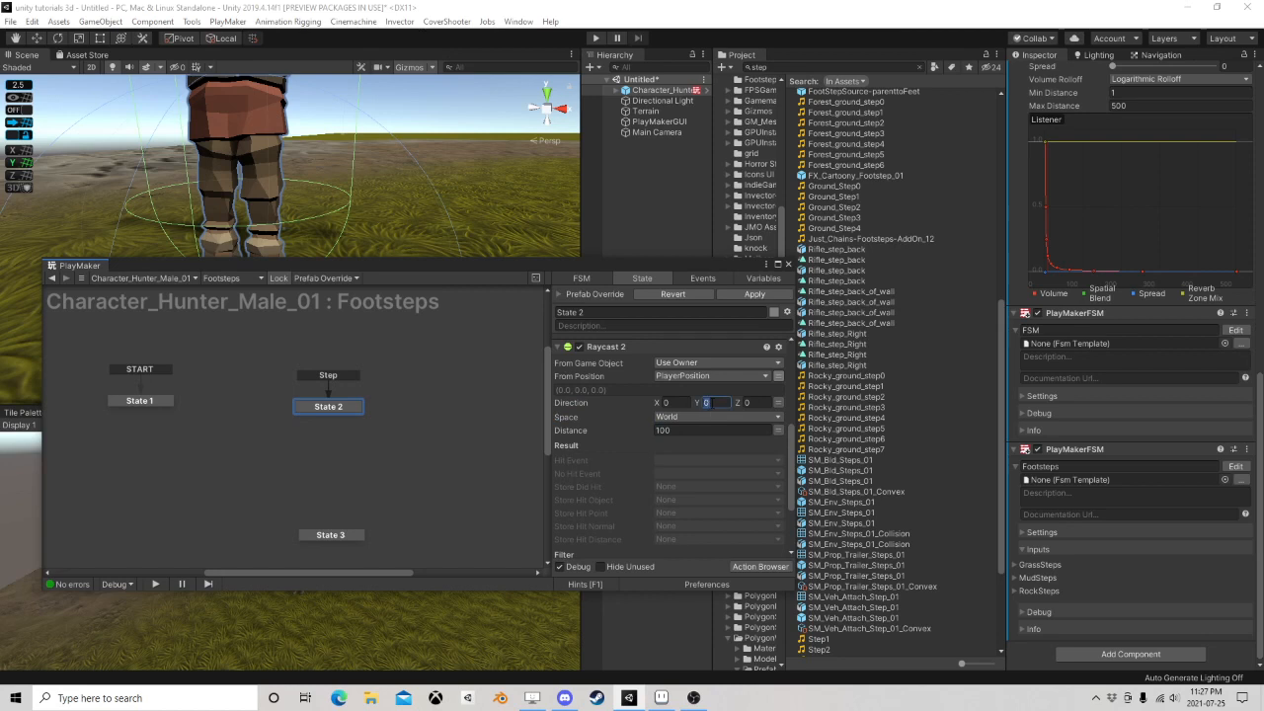
click(723, 429)
text(1)
Store the Raycast 2 hit point in a new variable named HitPoint
scroll(721, 452, down, 3)
click(662, 434)
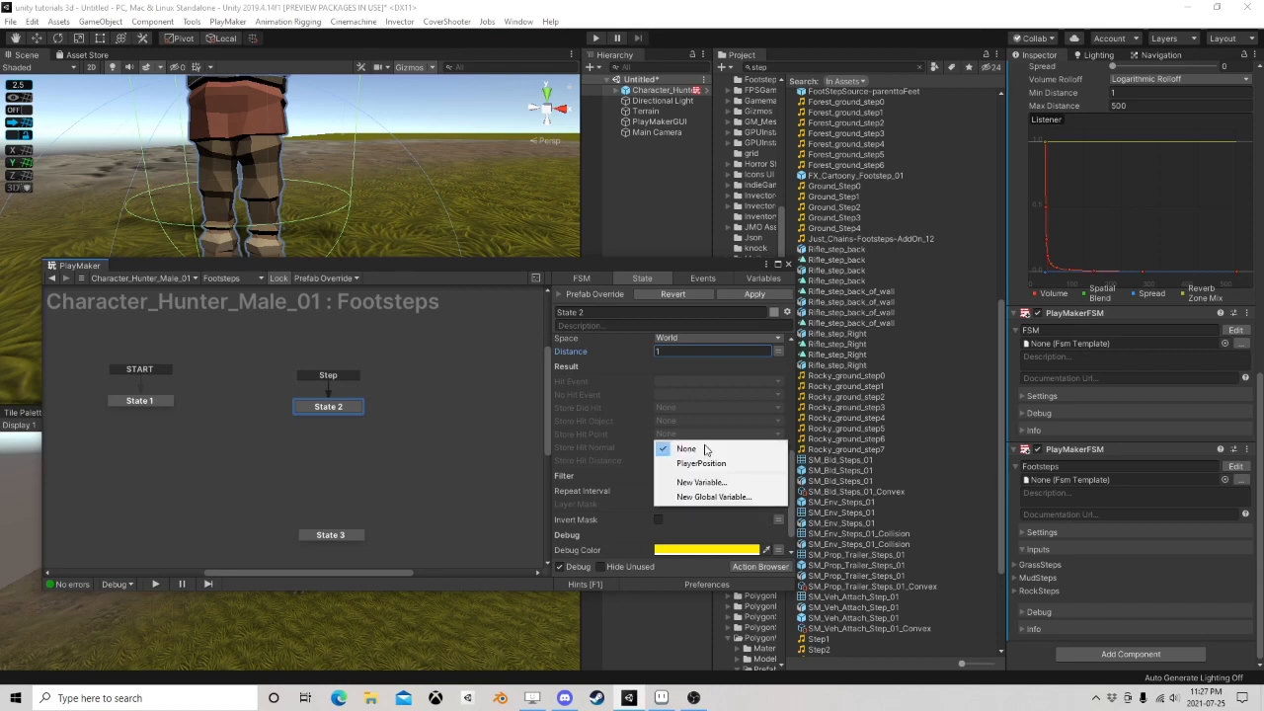
click(751, 478)
text(HitPoint)
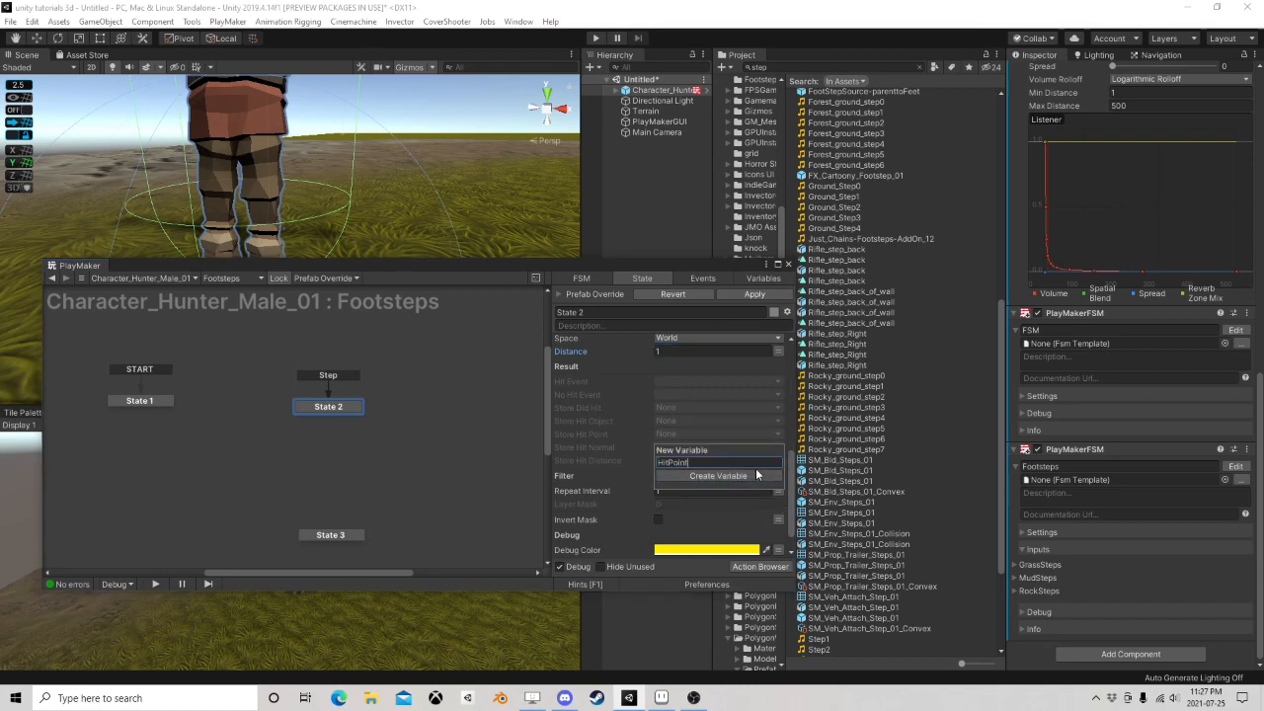
click(757, 475)
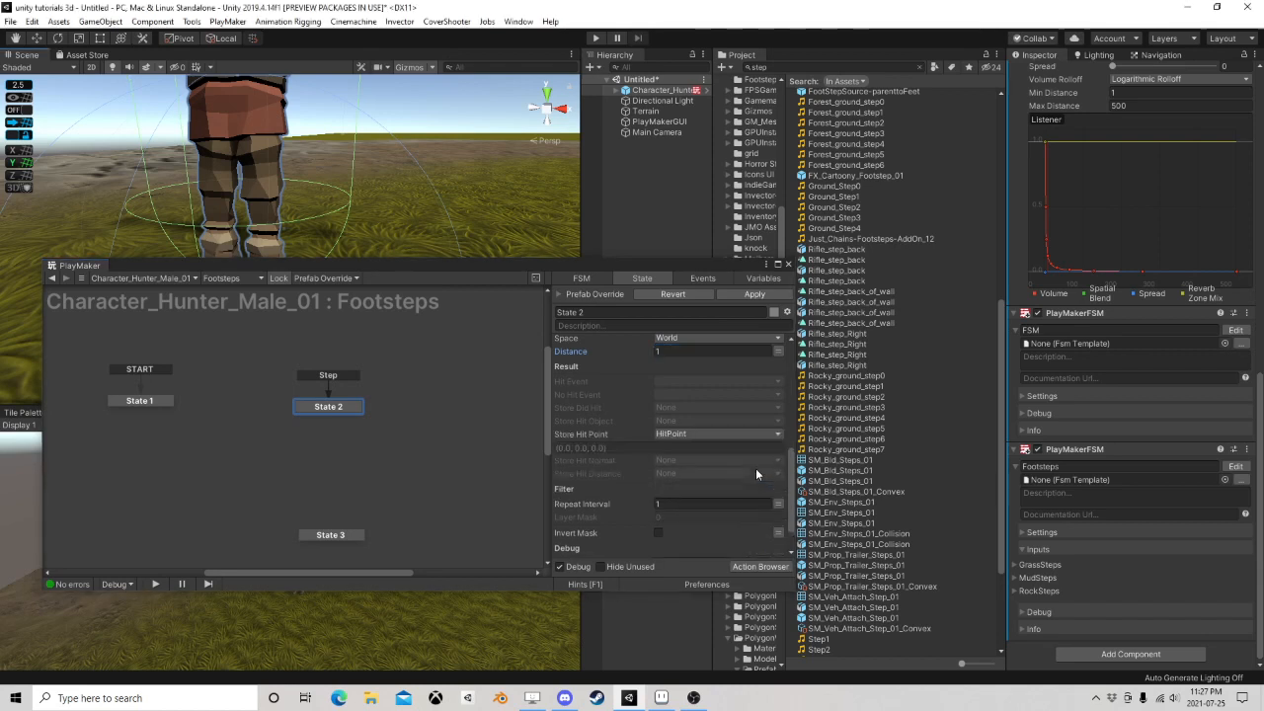
click(690, 424)
click(618, 439)
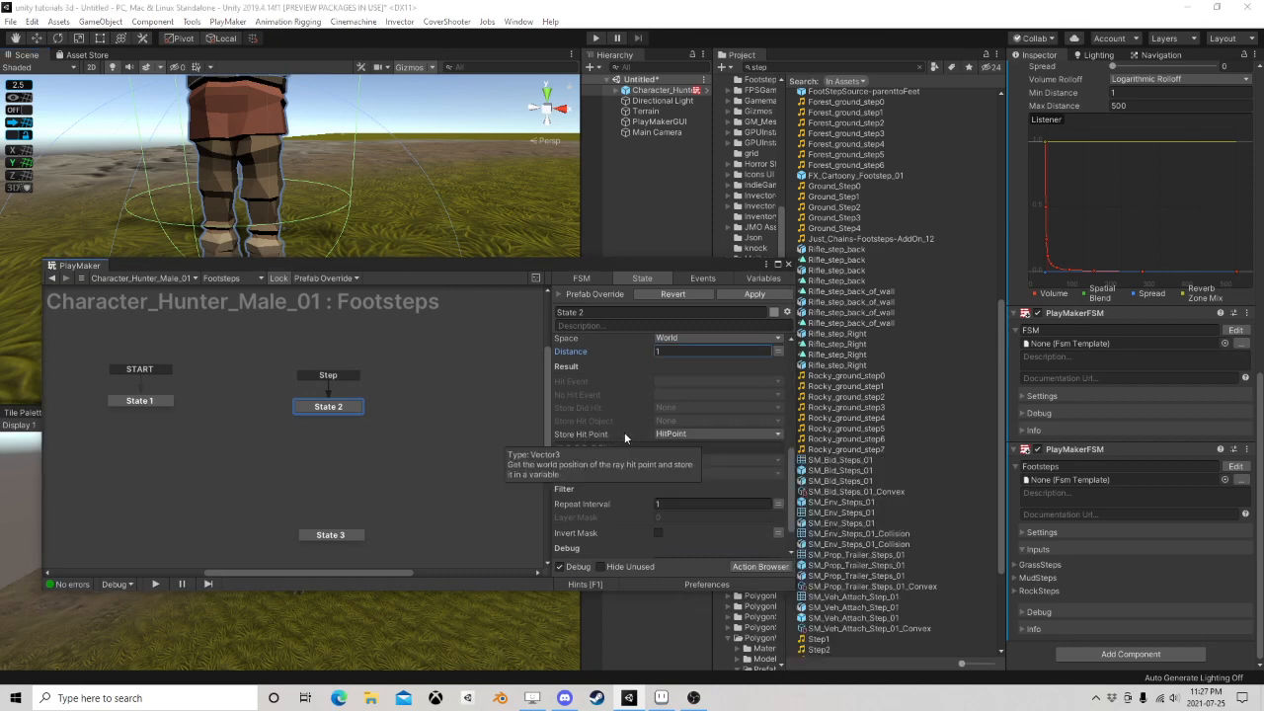
Collapse the Get Position, Vector3 Add XYZ and Raycast 2 actions in State 2
scroll(632, 438, up, 8)
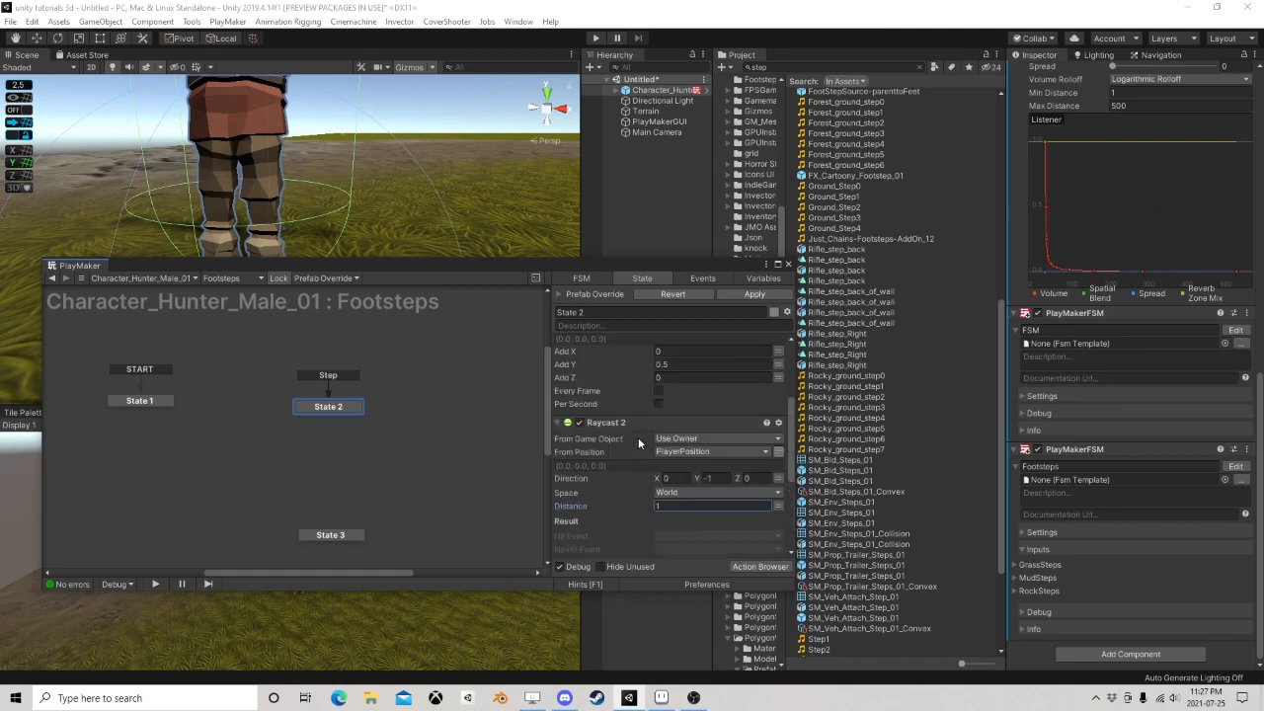
scroll(634, 449, up, 4)
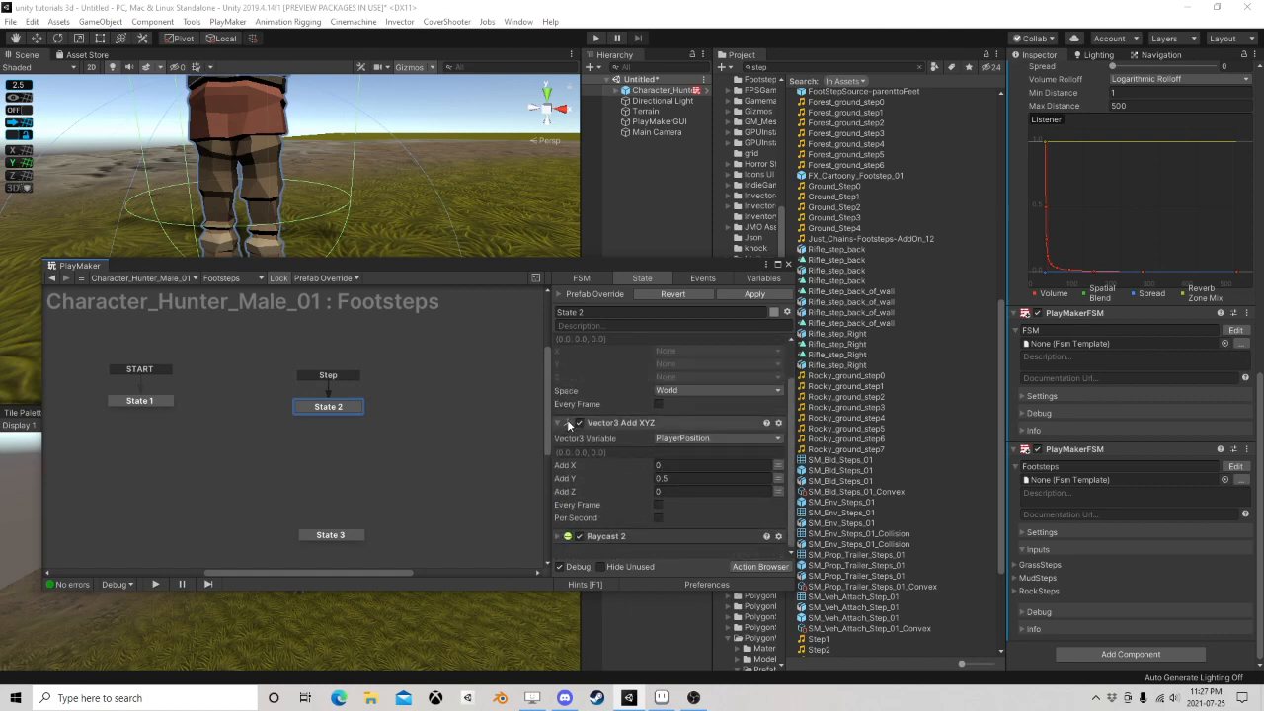
click(559, 470)
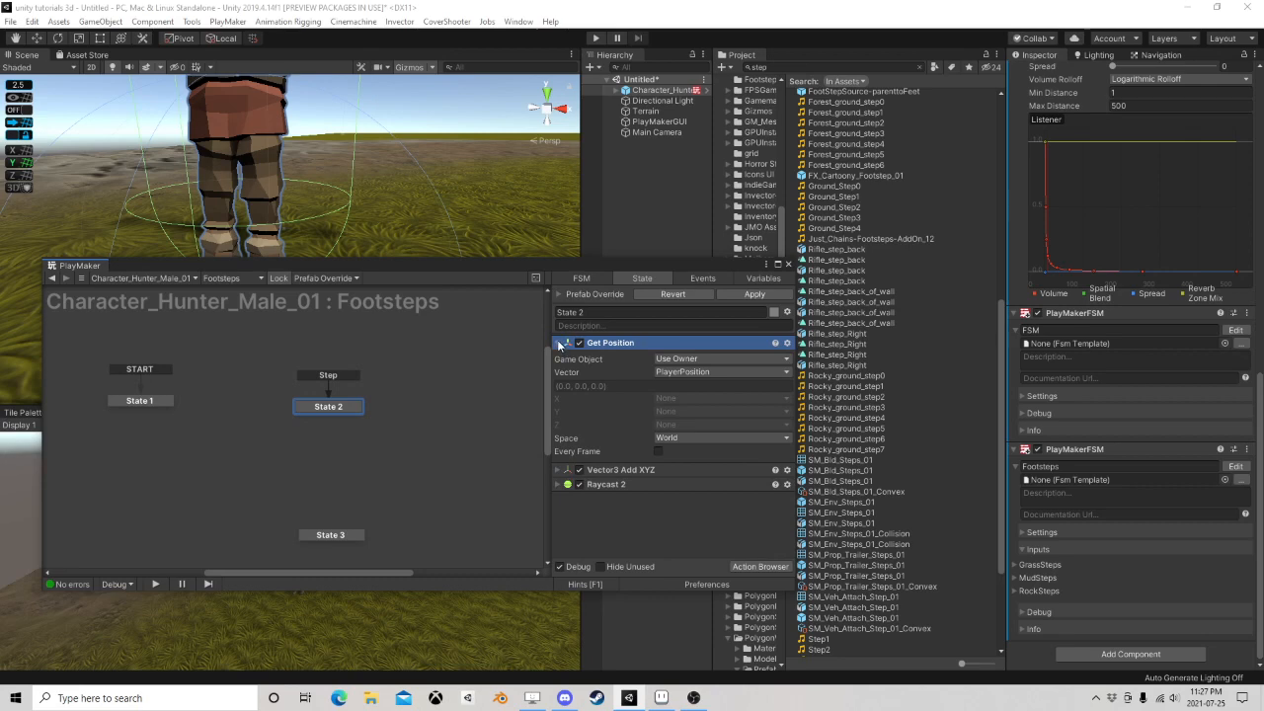
click(559, 343)
Search the available PlayMaker actions for "texture", look through the Terrain category, and close the action list
click(759, 566)
text(t)
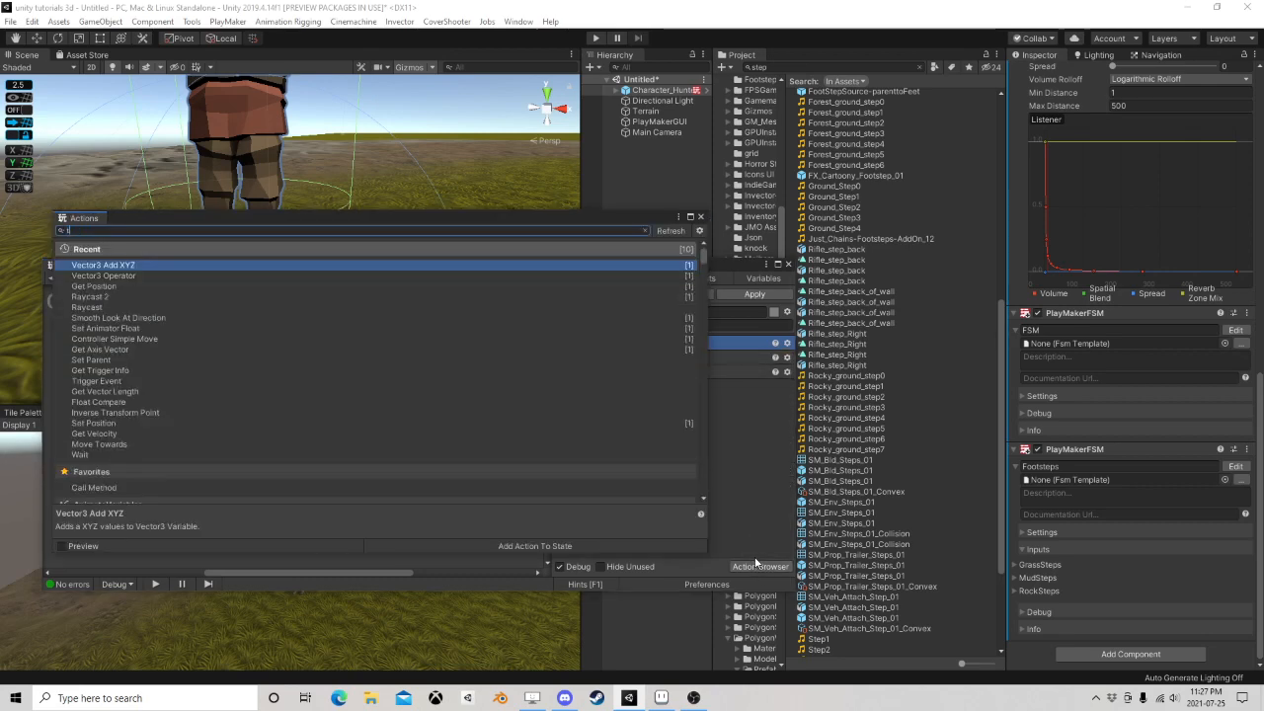
text(exture)
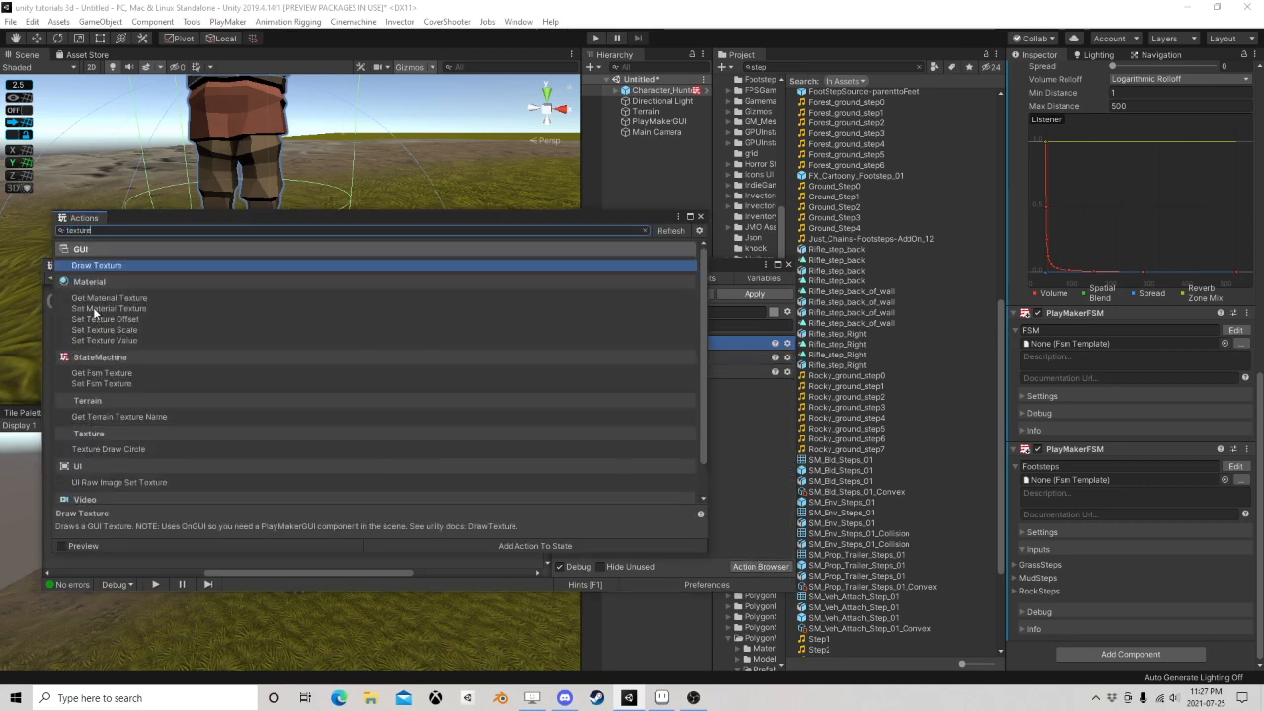
scroll(170, 344, down, 2)
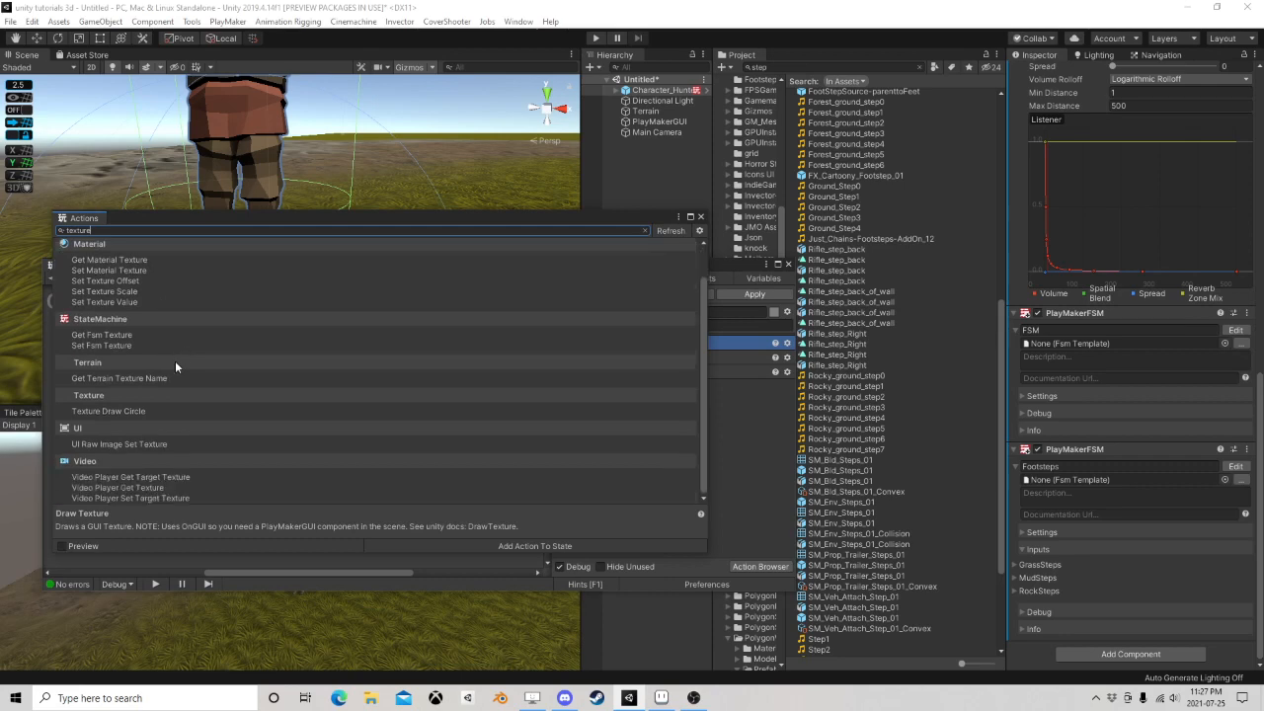
scroll(178, 368, up, 2)
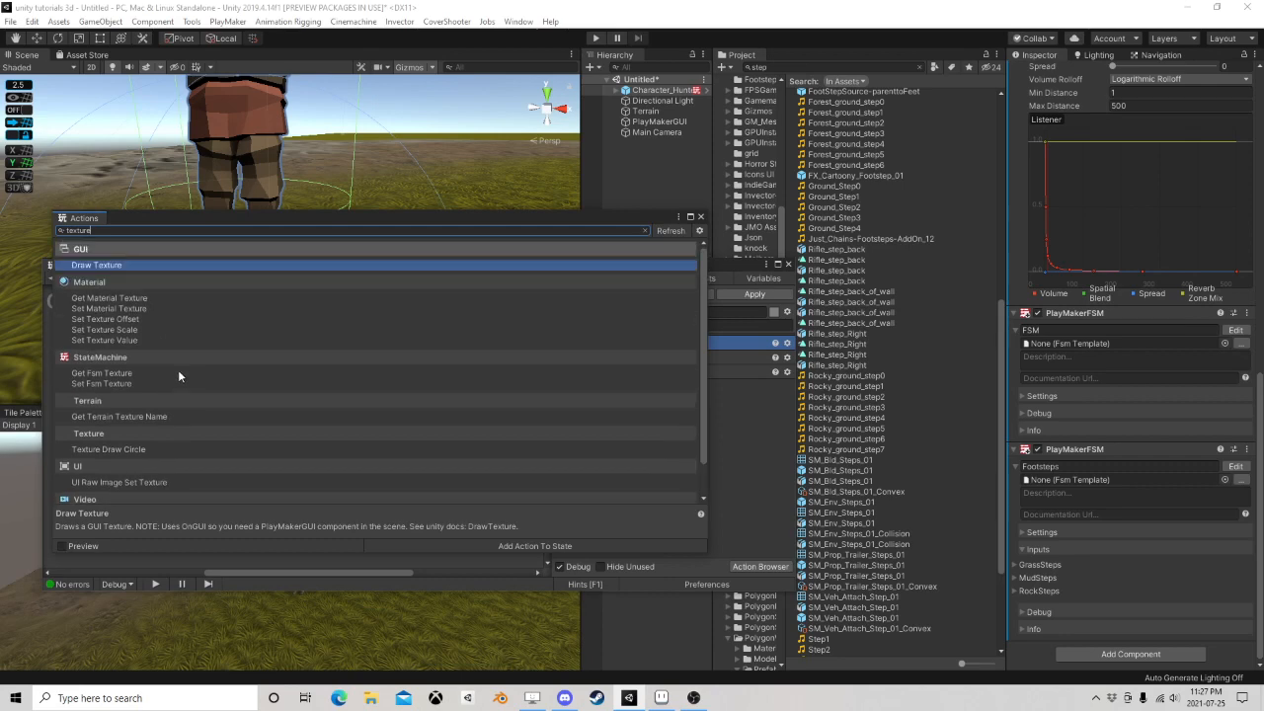
click(701, 216)
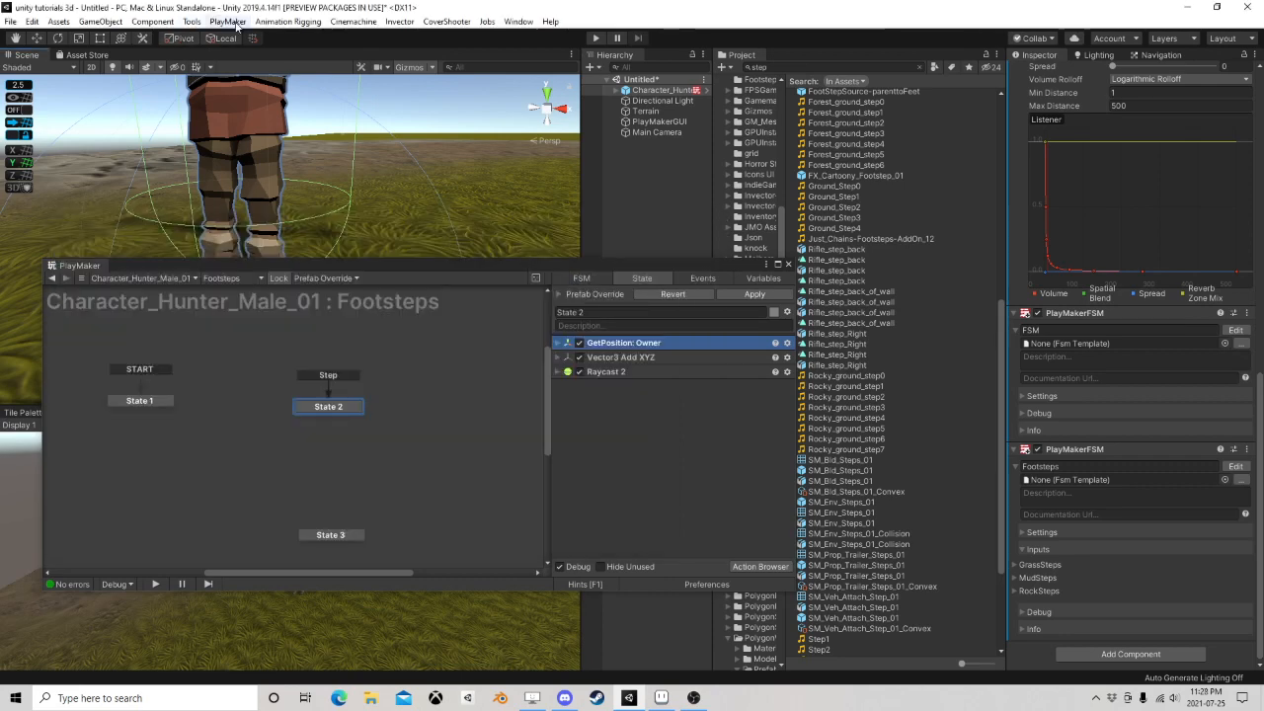
Search the PlayMaker Ecosystem for "terrain", check the Get Terrain Texture Name entry, and close the Ecosystem browser
click(234, 22)
mouse_move(257, 133)
mouse_move(389, 192)
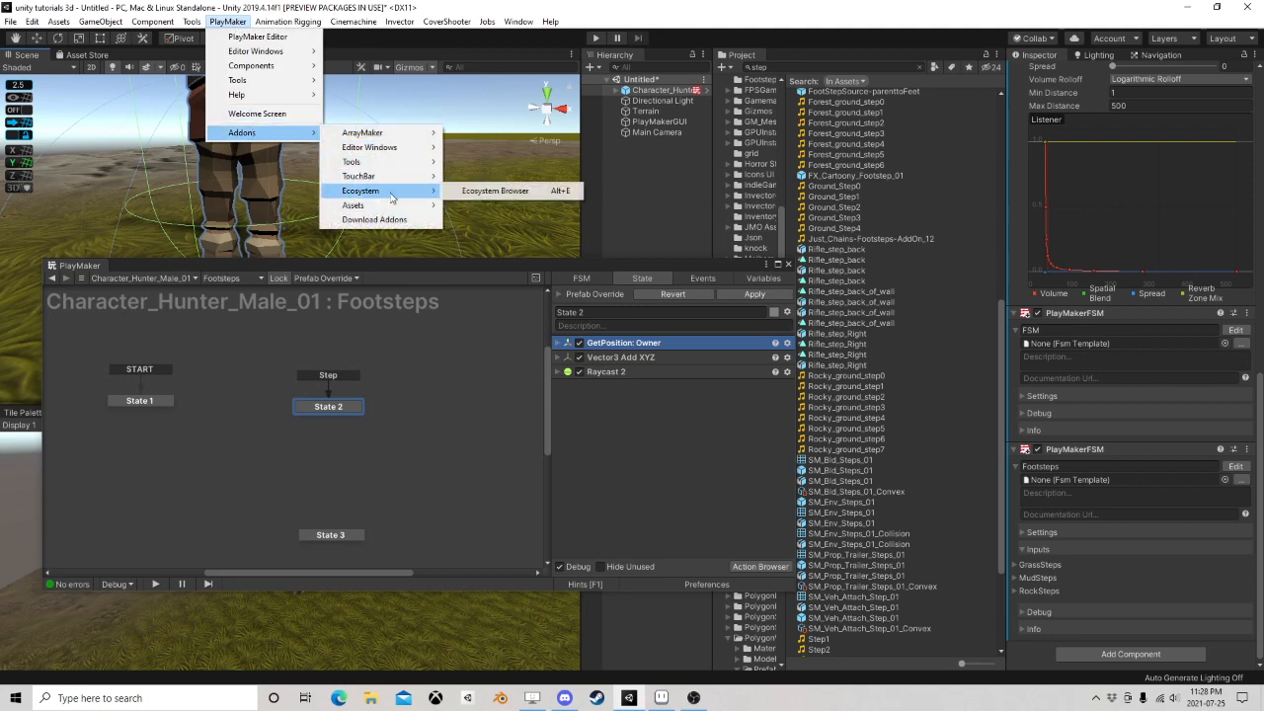
click(494, 191)
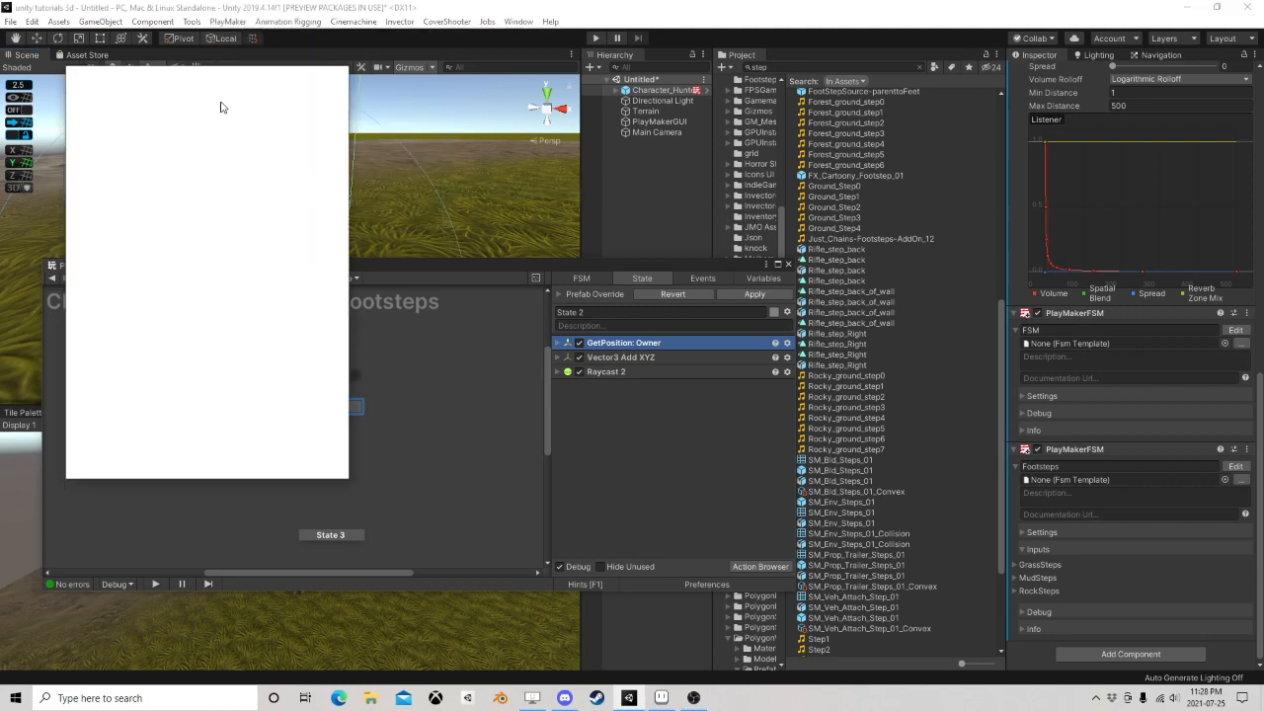
text(terrain)
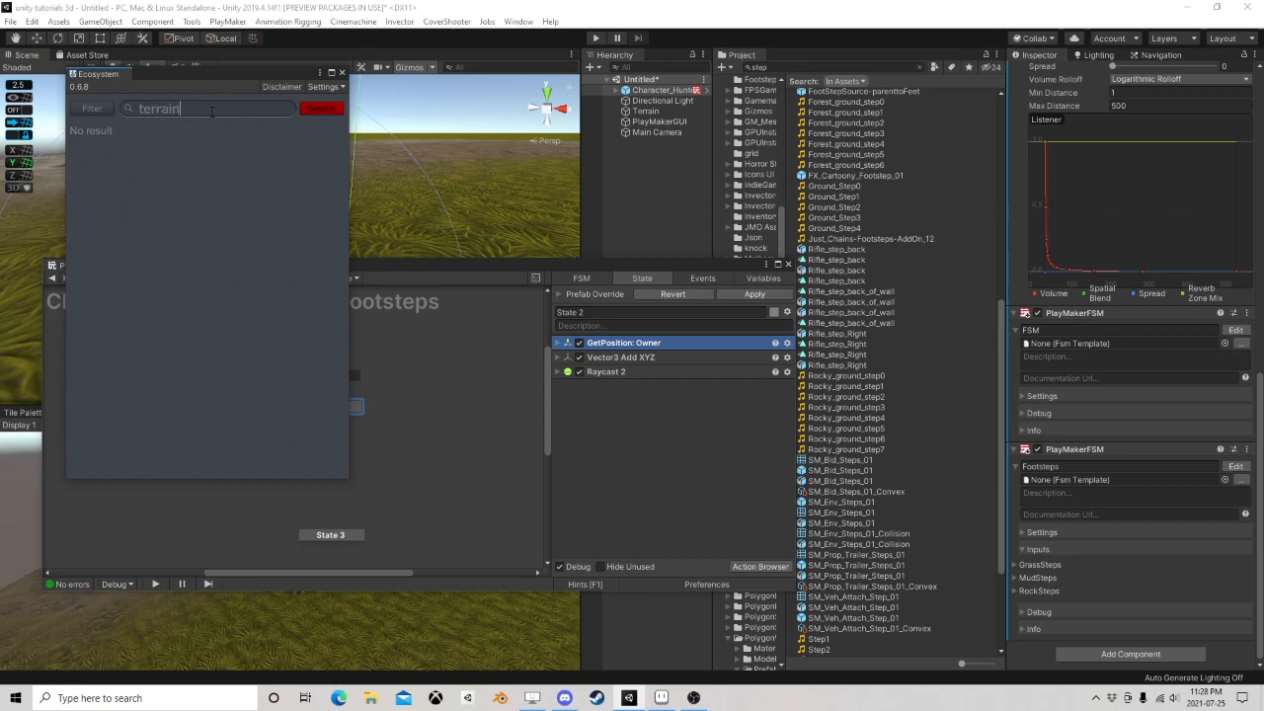
key(Return)
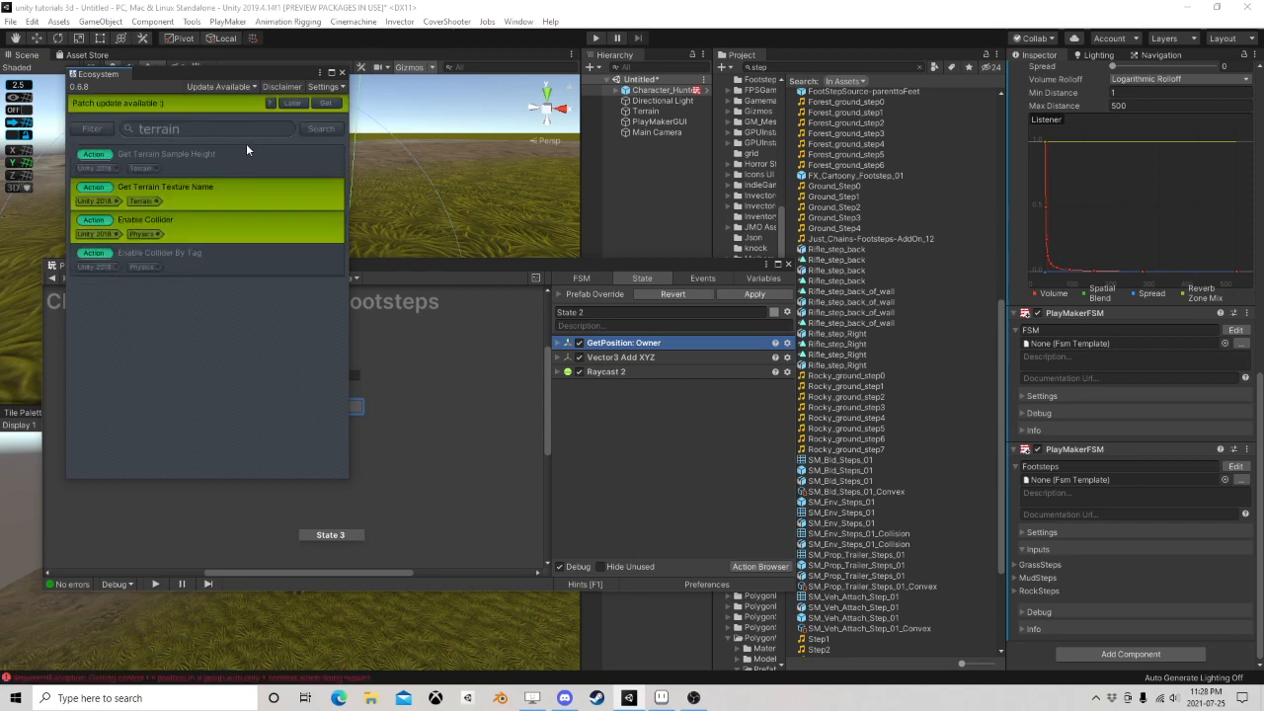
mouse_move(238, 185)
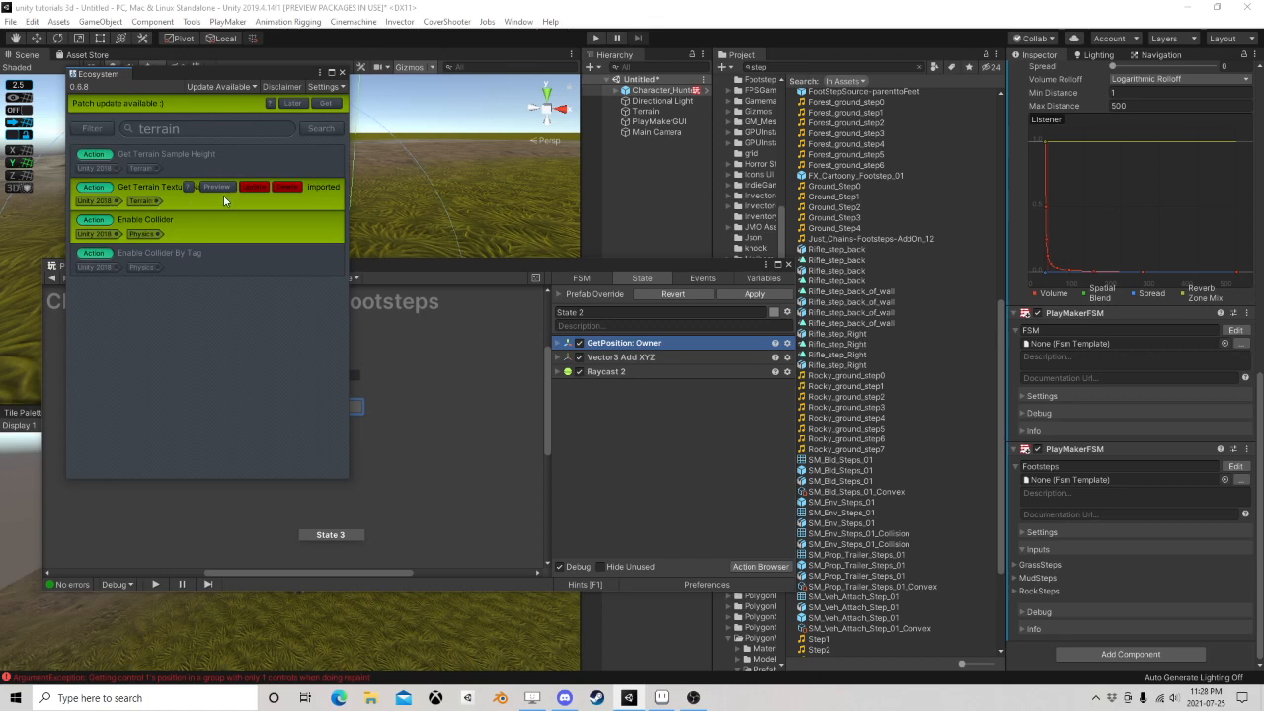
click(341, 72)
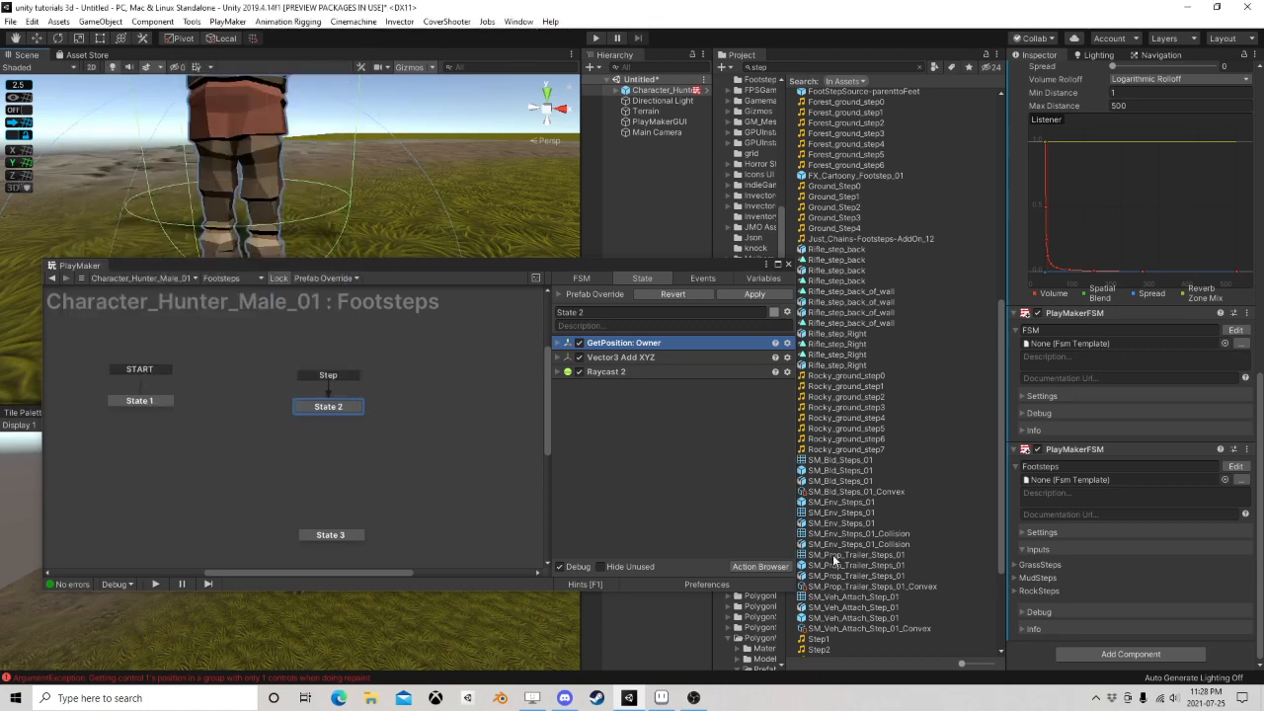
Add a Get Terrain Texture Name action to State 2 and move it below Raycast 2
click(762, 566)
text(get terrai)
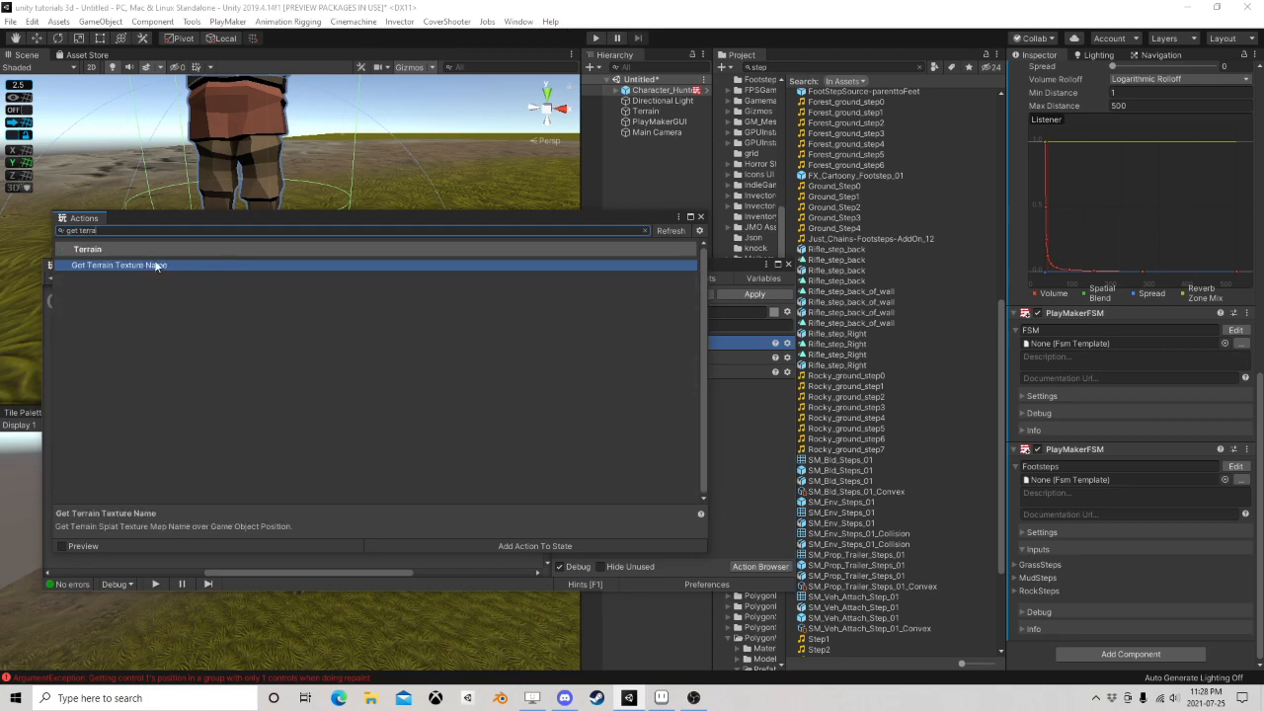
double_click(155, 265)
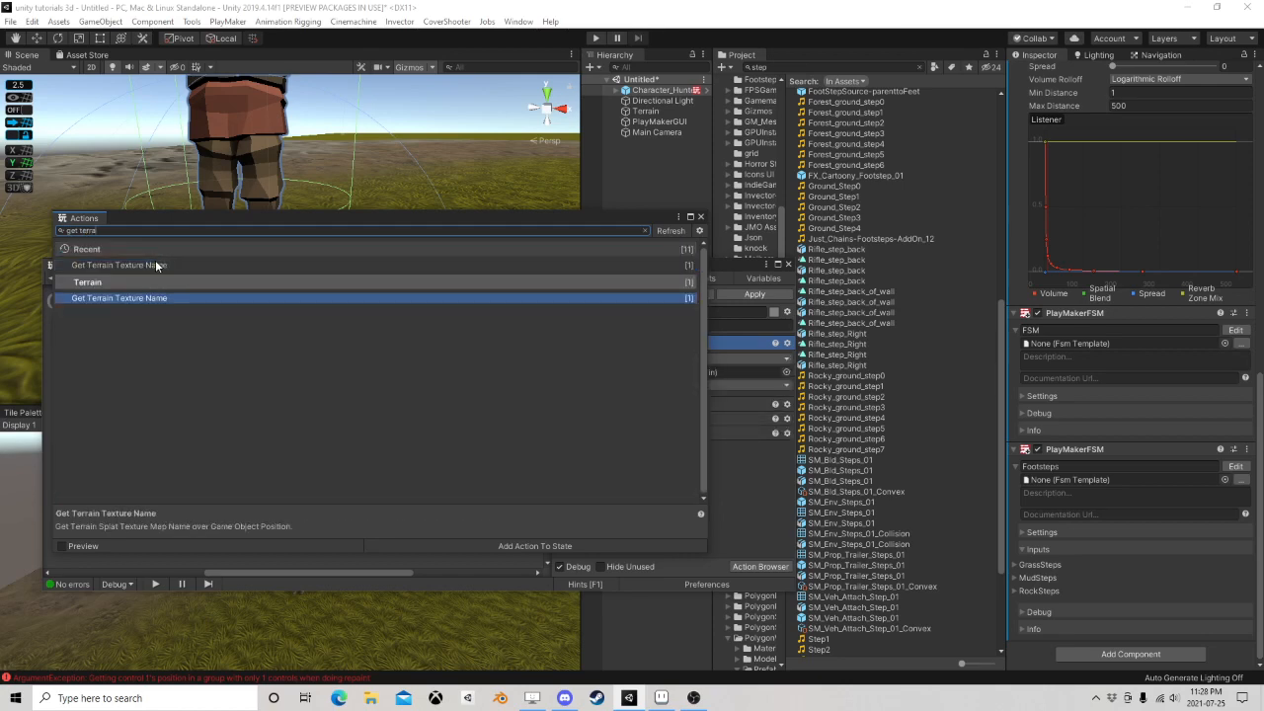
click(700, 217)
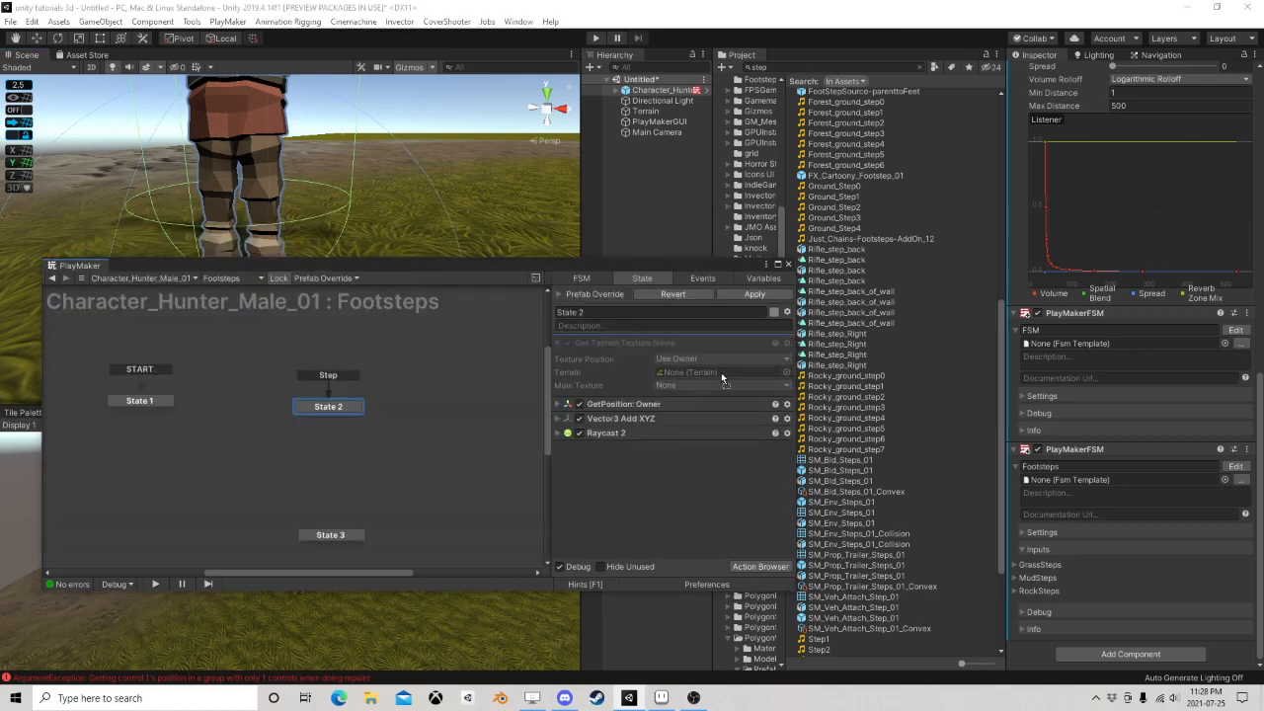
drag(623, 346, 649, 472)
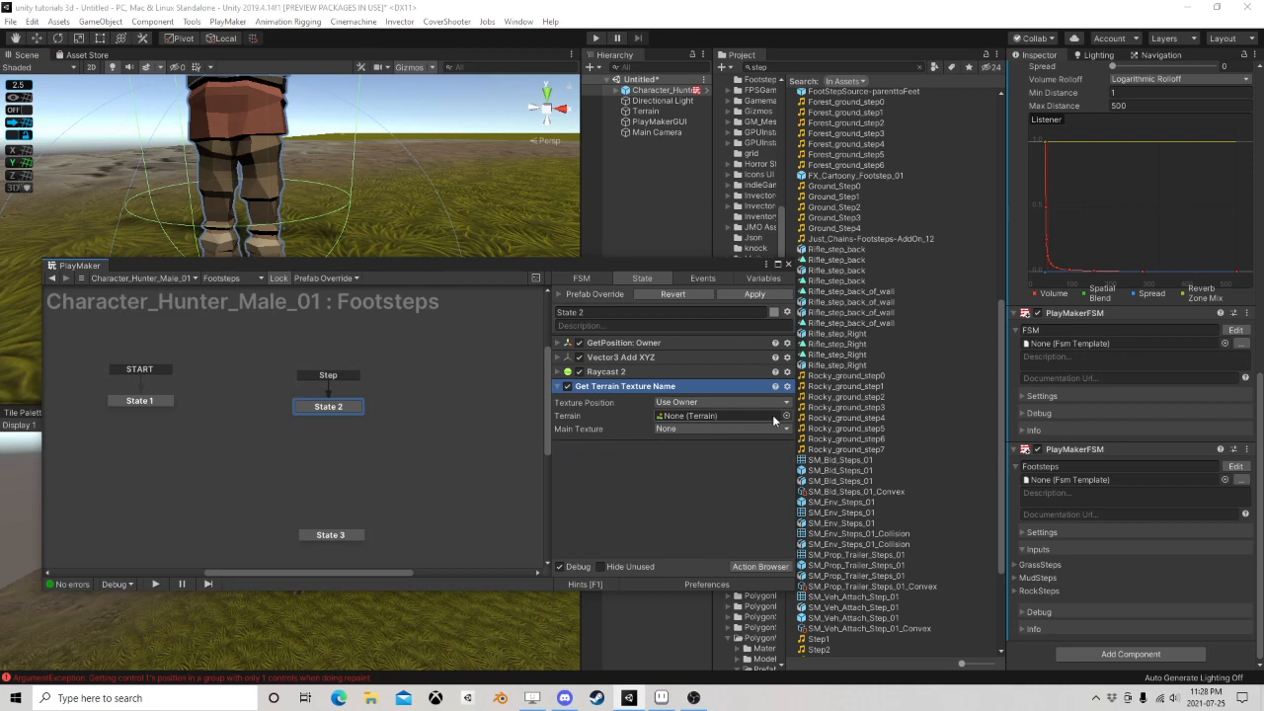
Assign the scene's Terrain to Get Terrain Texture Name and store its Main Texture in a new variable named Texture
drag(646, 111, 721, 416)
click(691, 429)
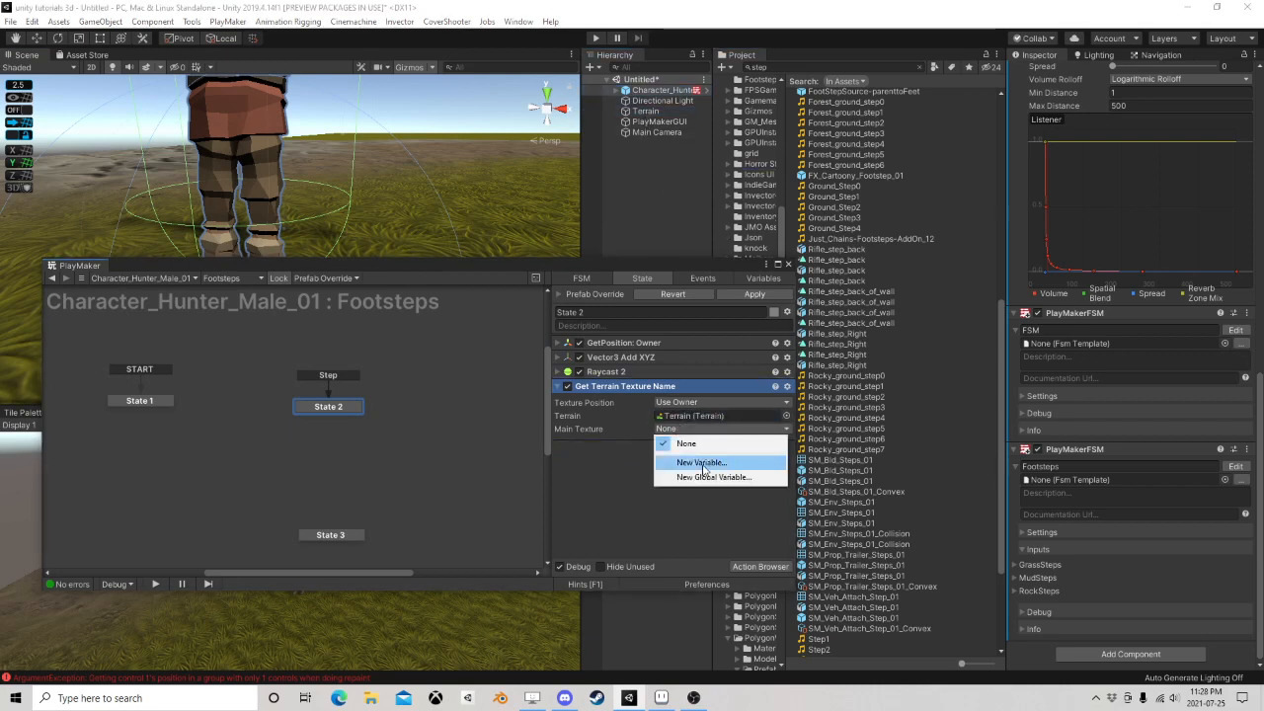
click(702, 464)
text(Textur)
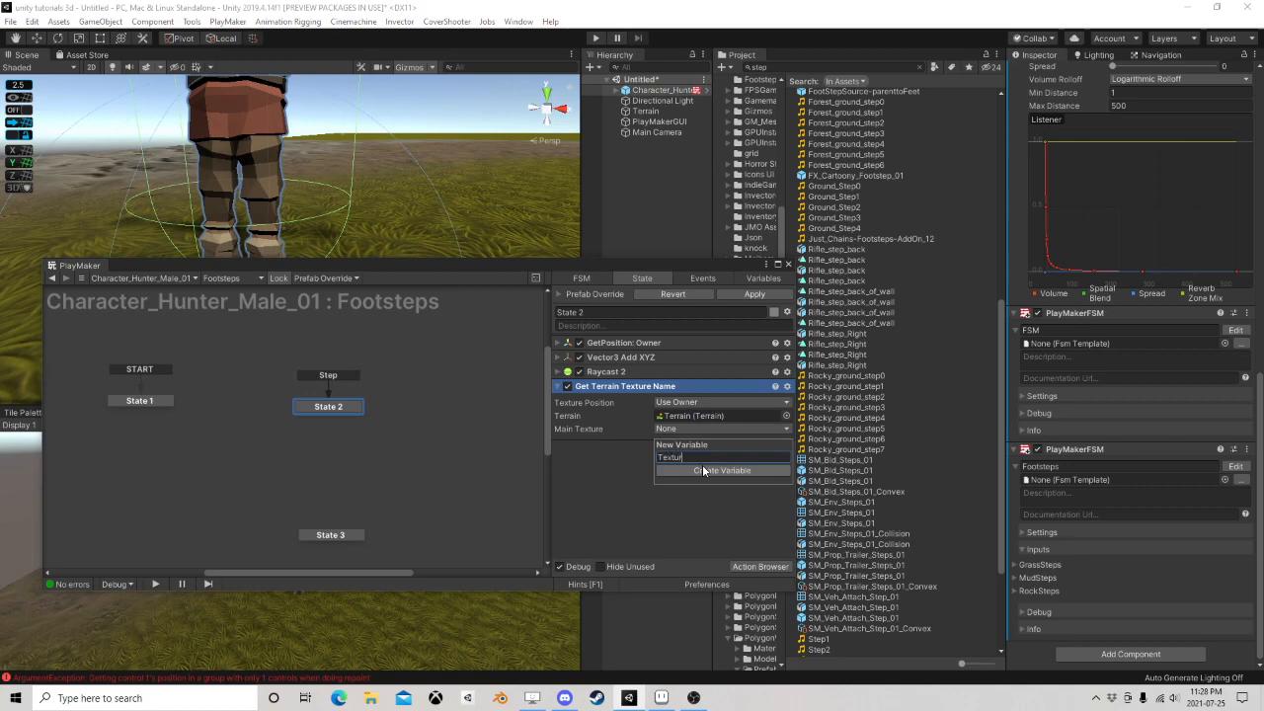
text(e)
click(703, 471)
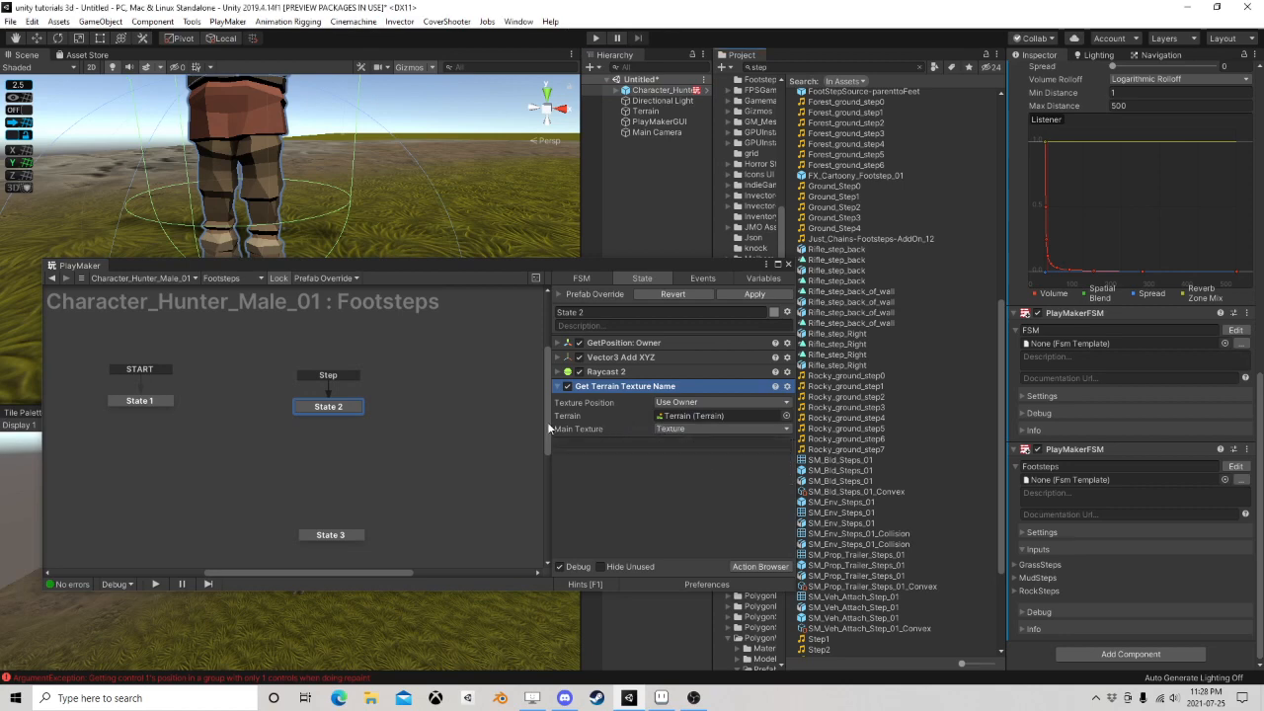
Add a String Switch action to State 2 and move the PlayMaker window higher
click(779, 569)
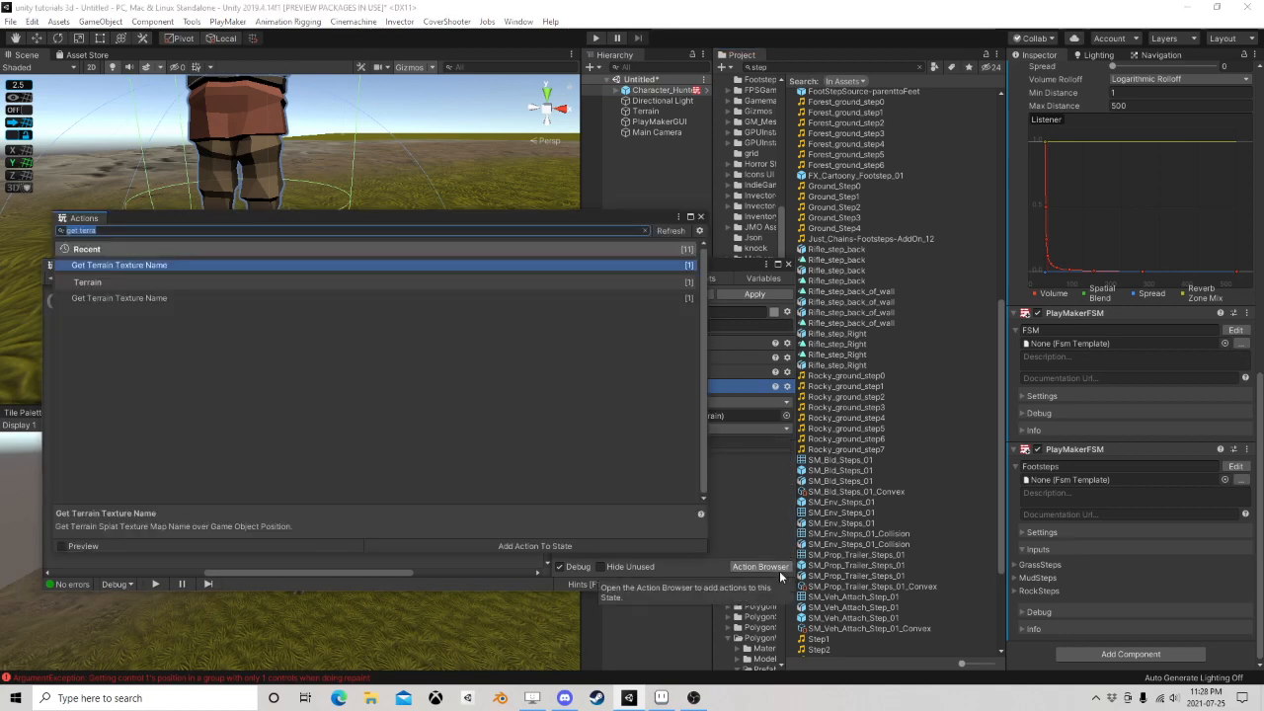
text(string swi)
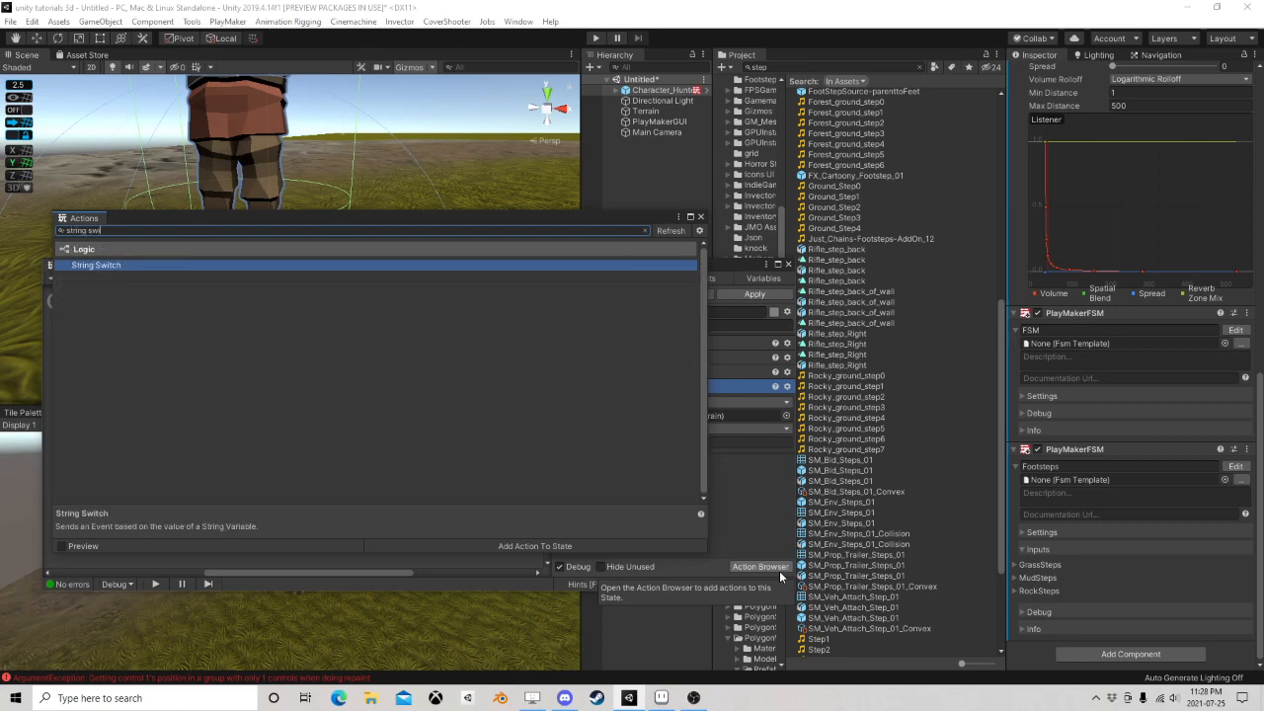
click(700, 216)
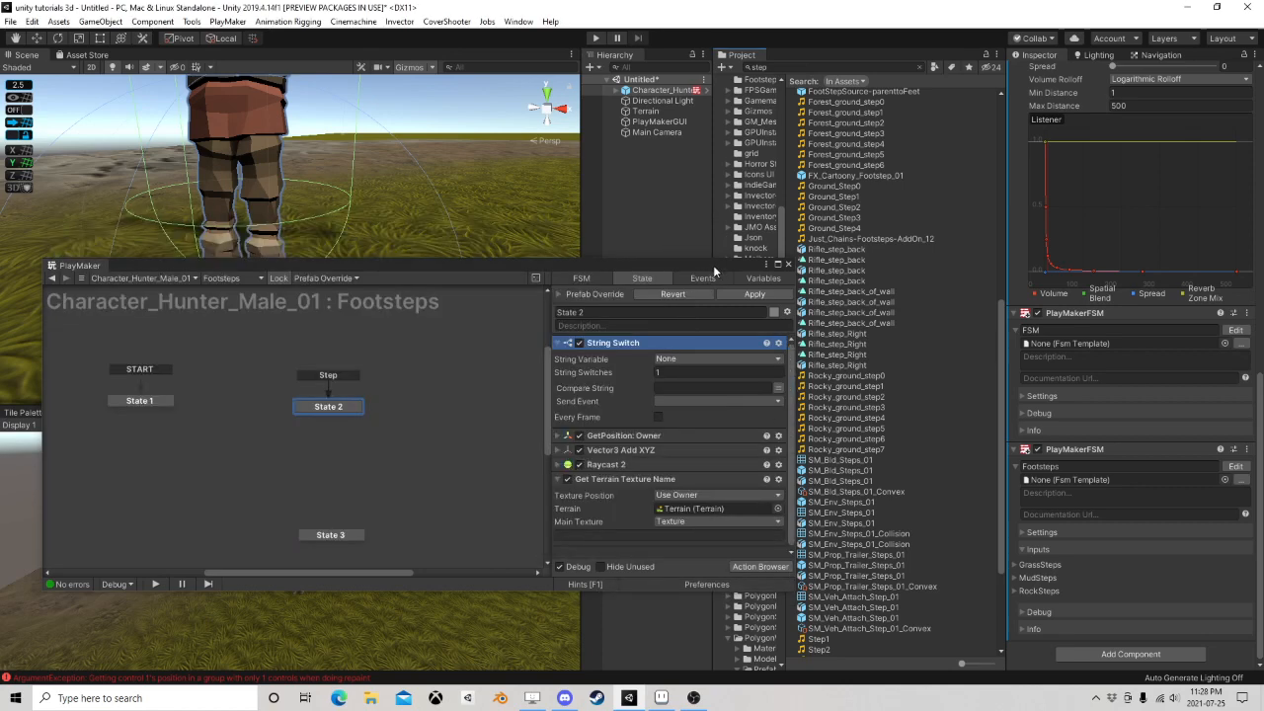
drag(672, 269, 672, 131)
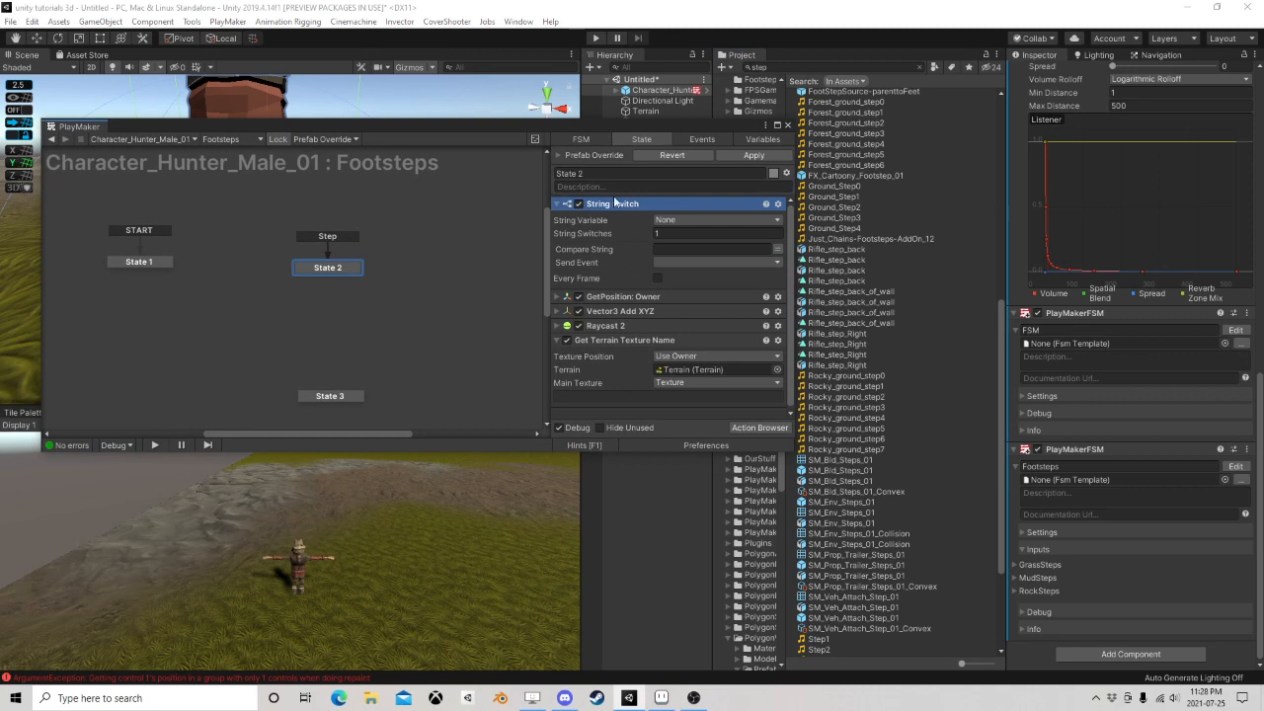
Move String Switch below Get Terrain Texture Name, set its string variable to Texture and give it 3 string switches
drag(615, 202, 635, 325)
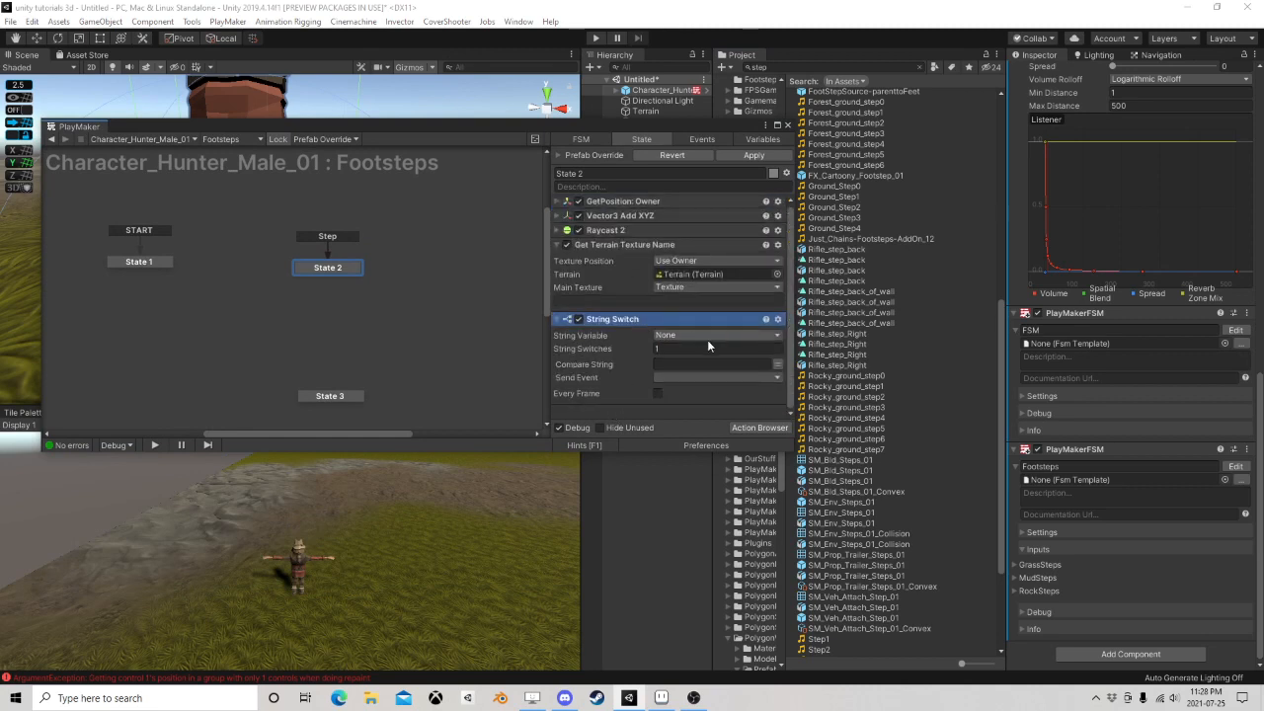
click(685, 333)
click(682, 362)
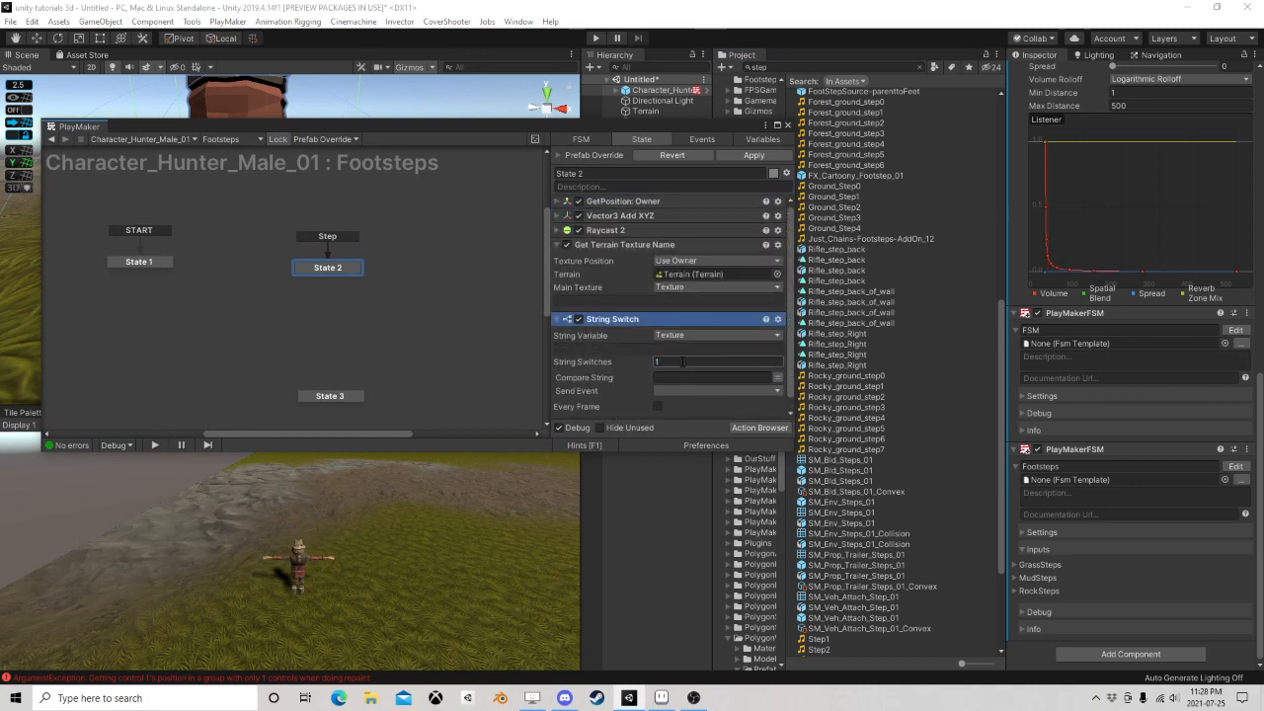
text(3)
key(Tab)
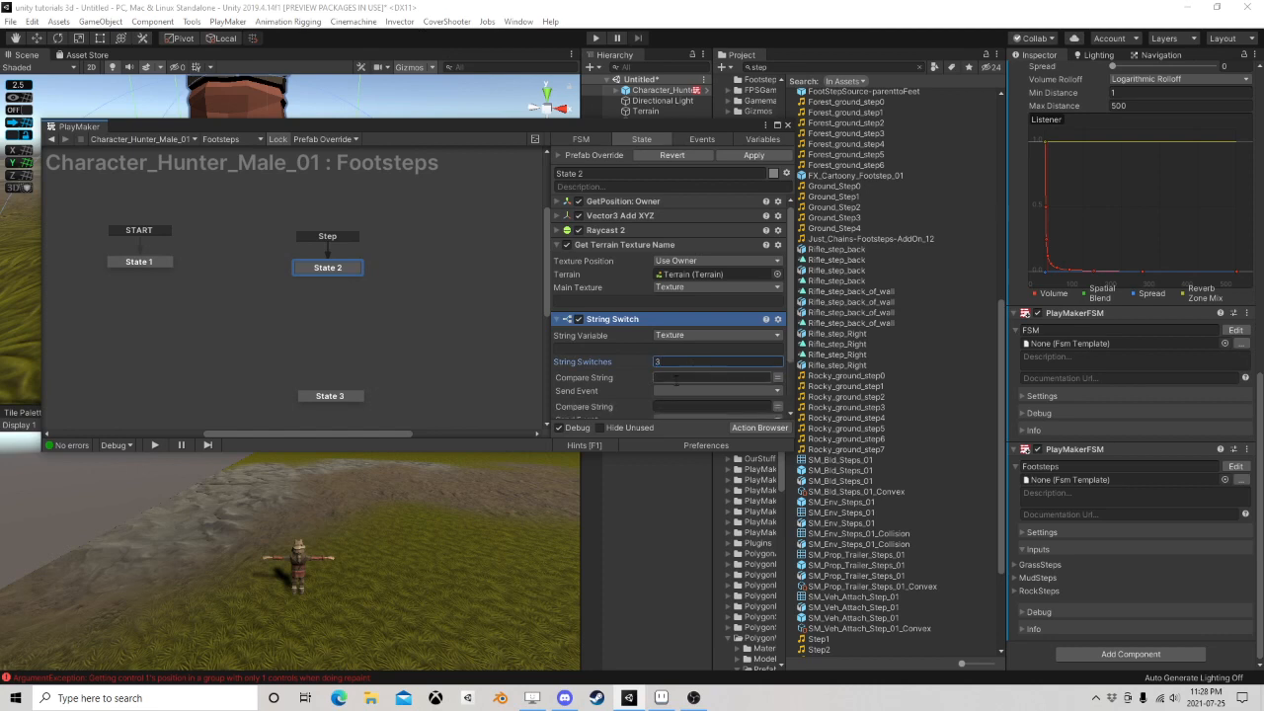
Set the String Switch compare strings to Grass, Mud and Rock
text(Grass)
click(678, 406)
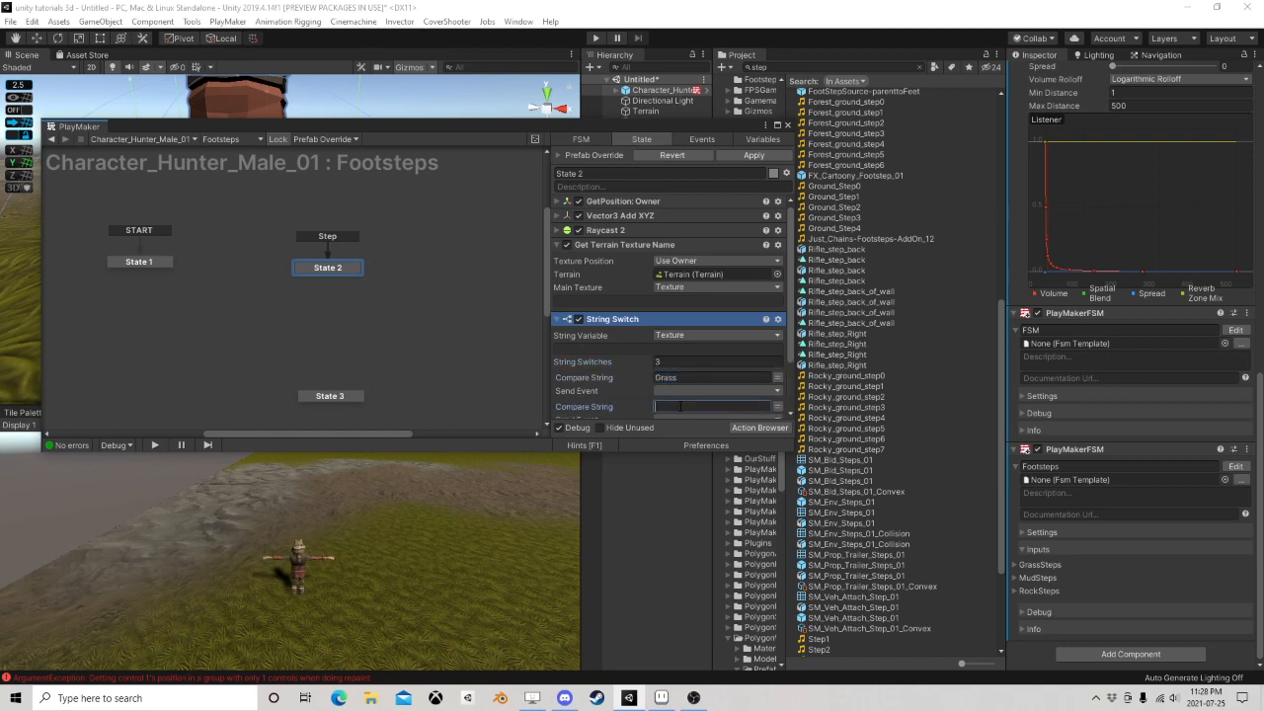
text(Mud)
scroll(708, 355, down, 2)
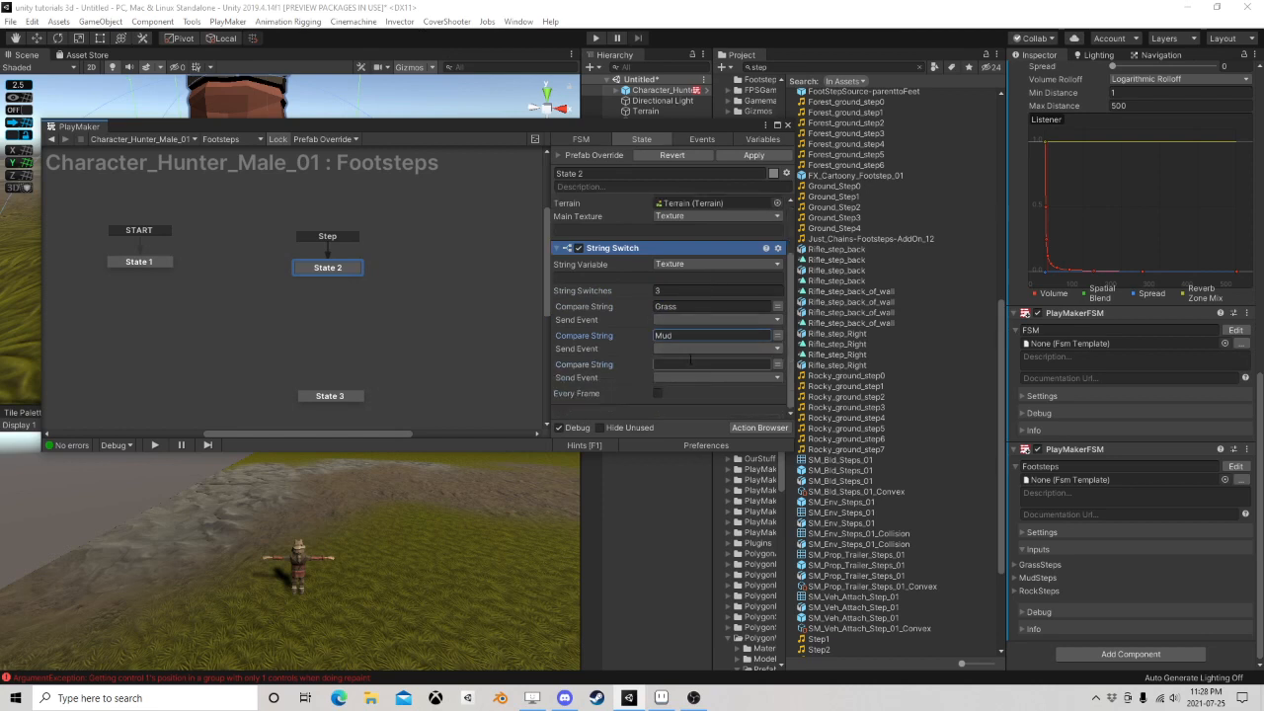
click(685, 378)
click(686, 366)
click(687, 365)
text(Rock)
Create new events grass, mud and rock as the send events for the matching String Switch entries
click(694, 349)
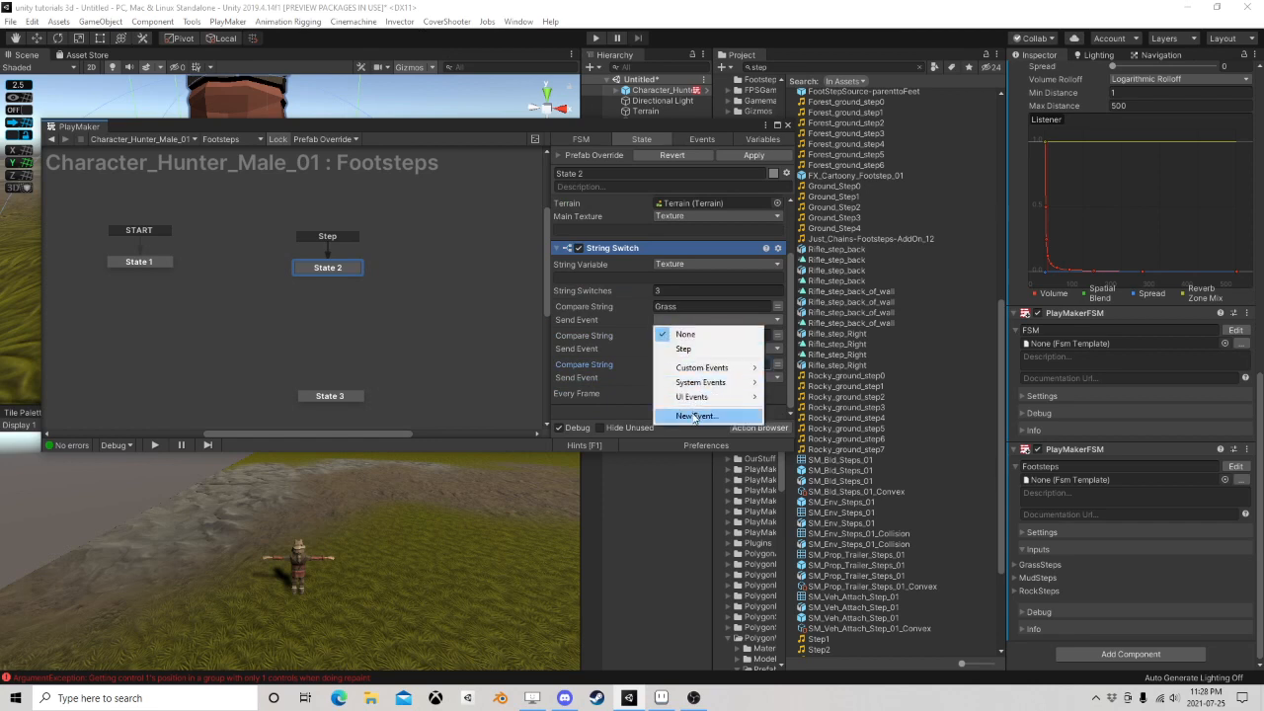
click(691, 415)
text(grass)
key(Return)
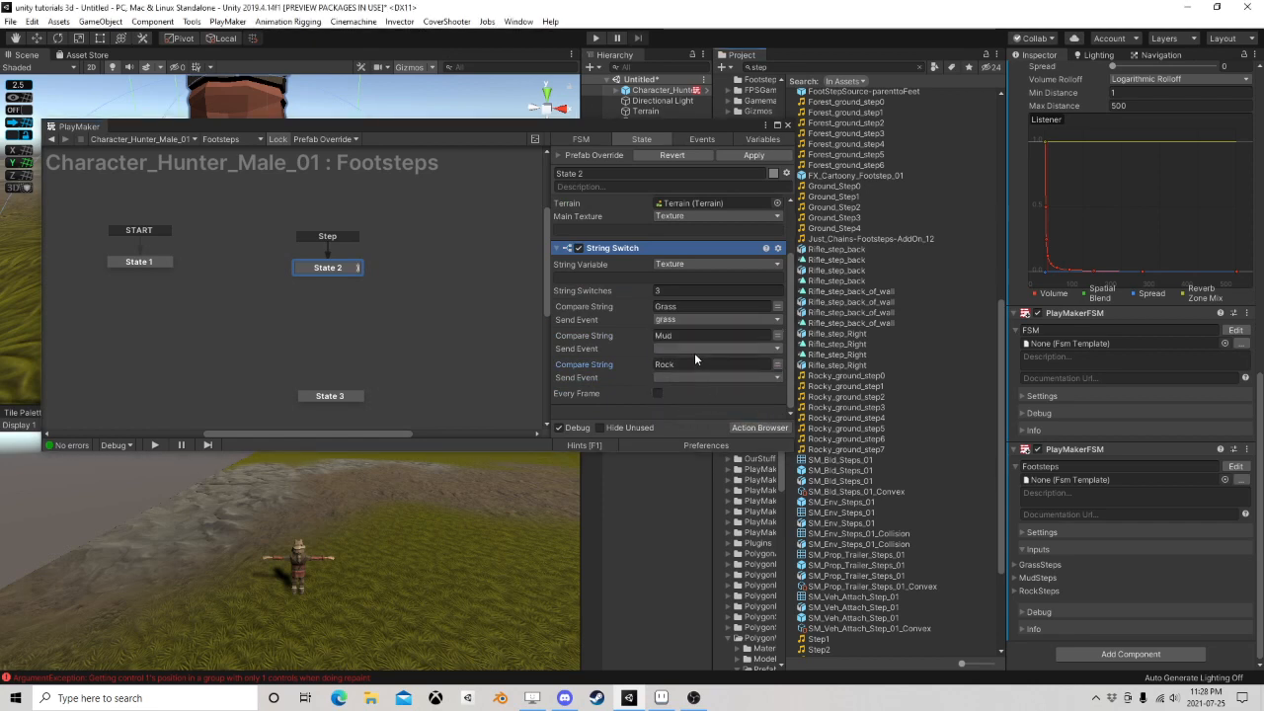
click(694, 350)
click(697, 459)
text(mud)
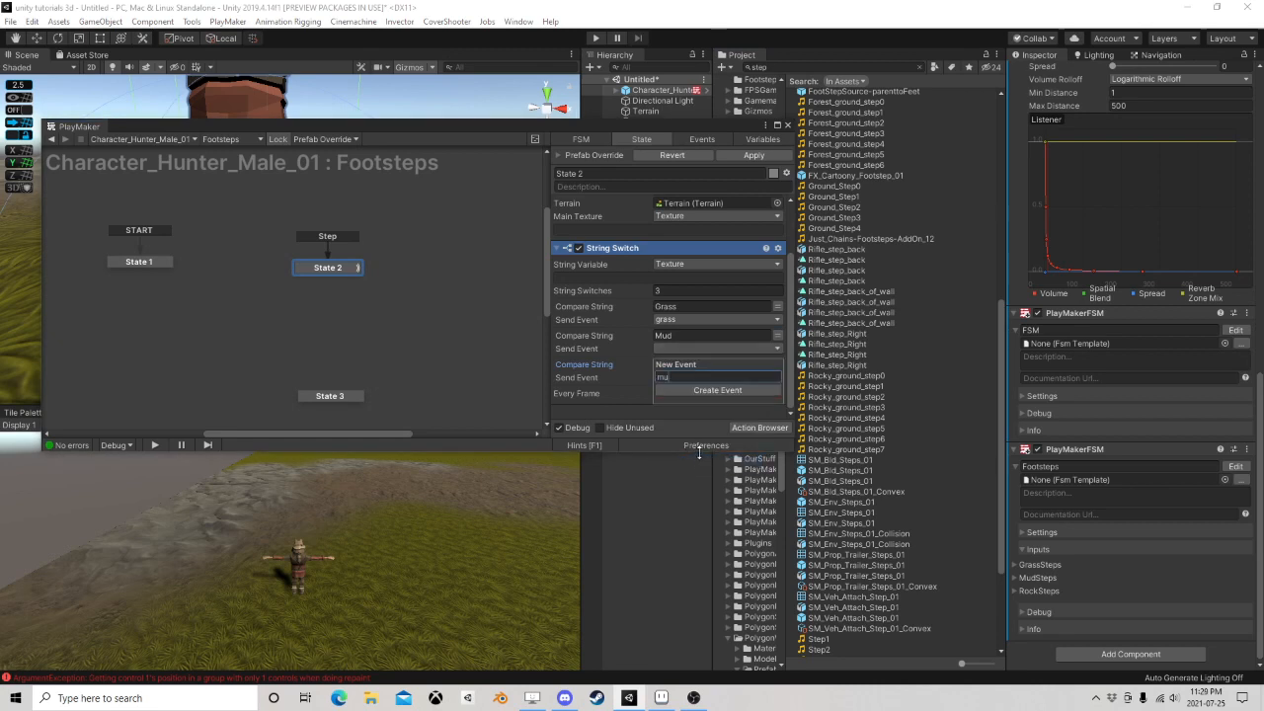
key(Return)
click(683, 378)
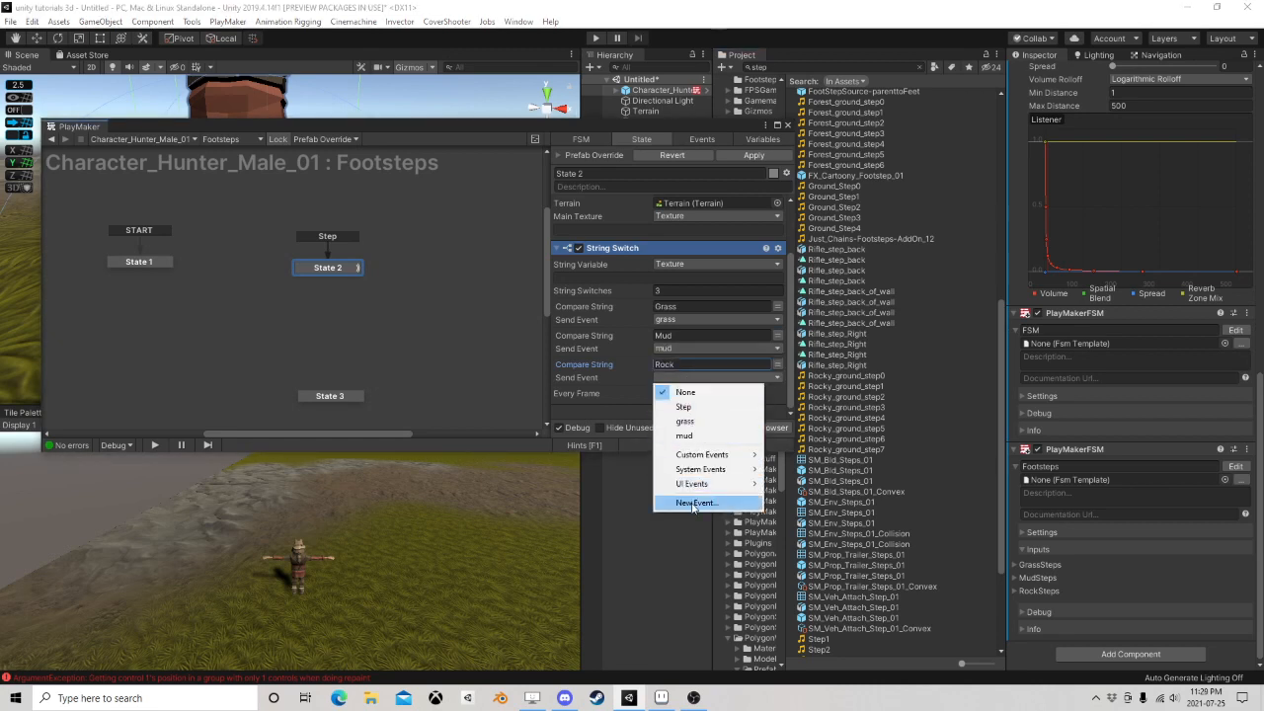
click(691, 502)
text(rock)
key(Return)
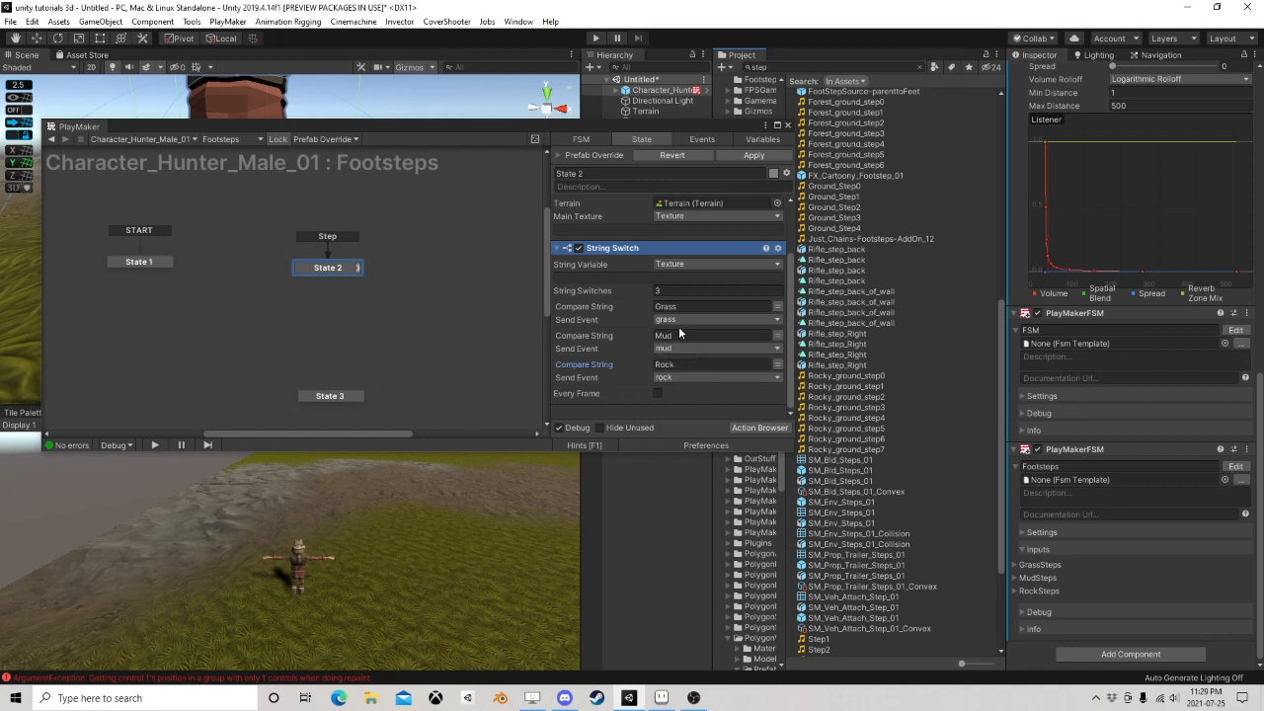
Add grass, mud and rock transitions to State 2
right_click(331, 267)
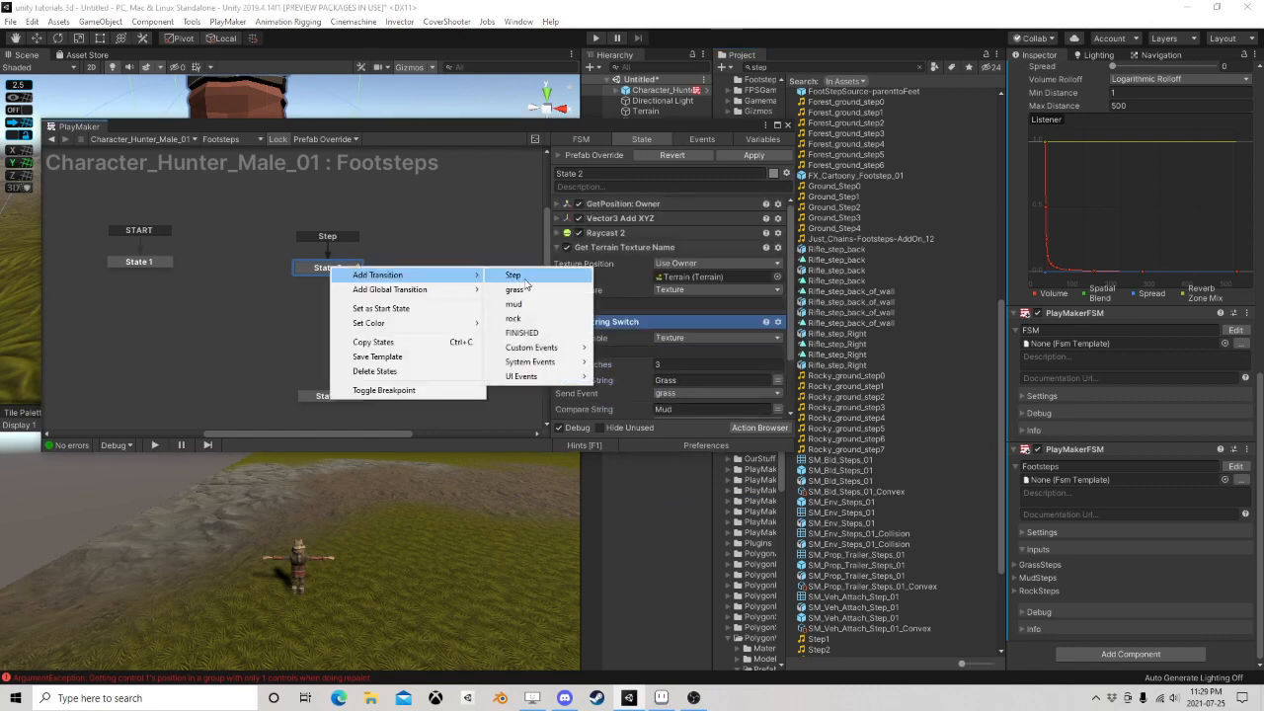
click(512, 289)
right_click(358, 272)
mouse_move(385, 273)
click(514, 304)
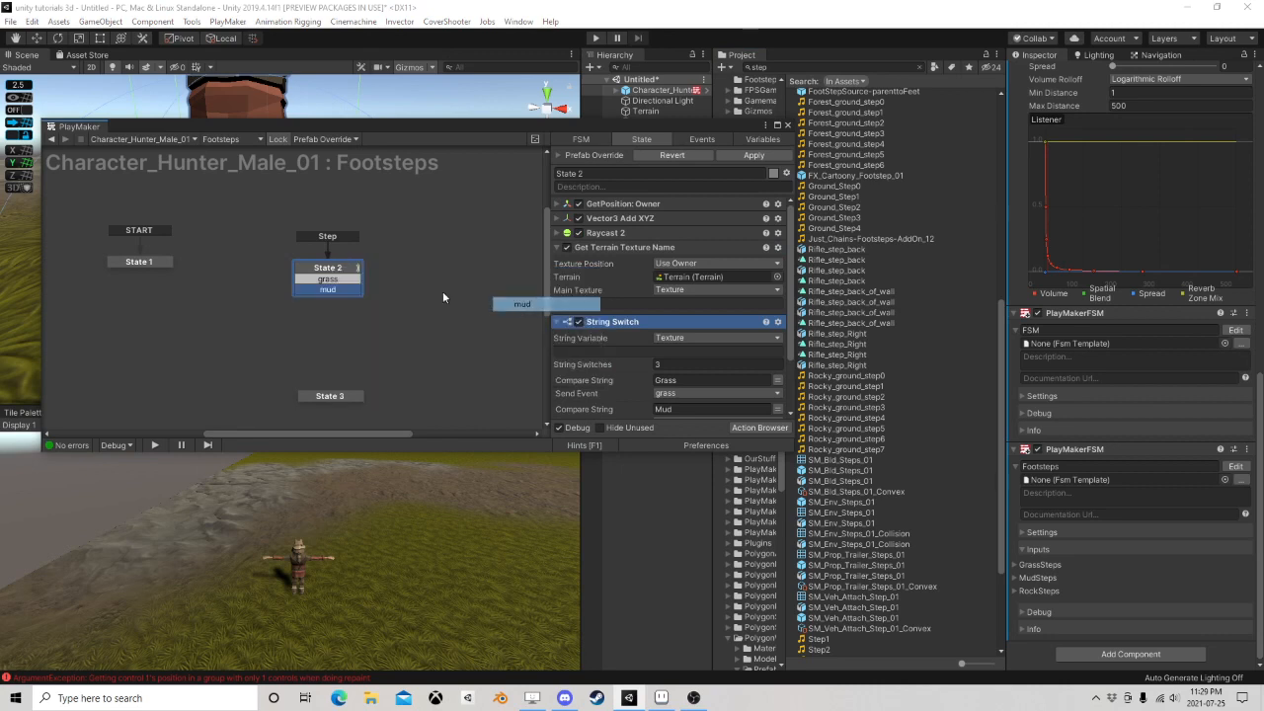
right_click(334, 270)
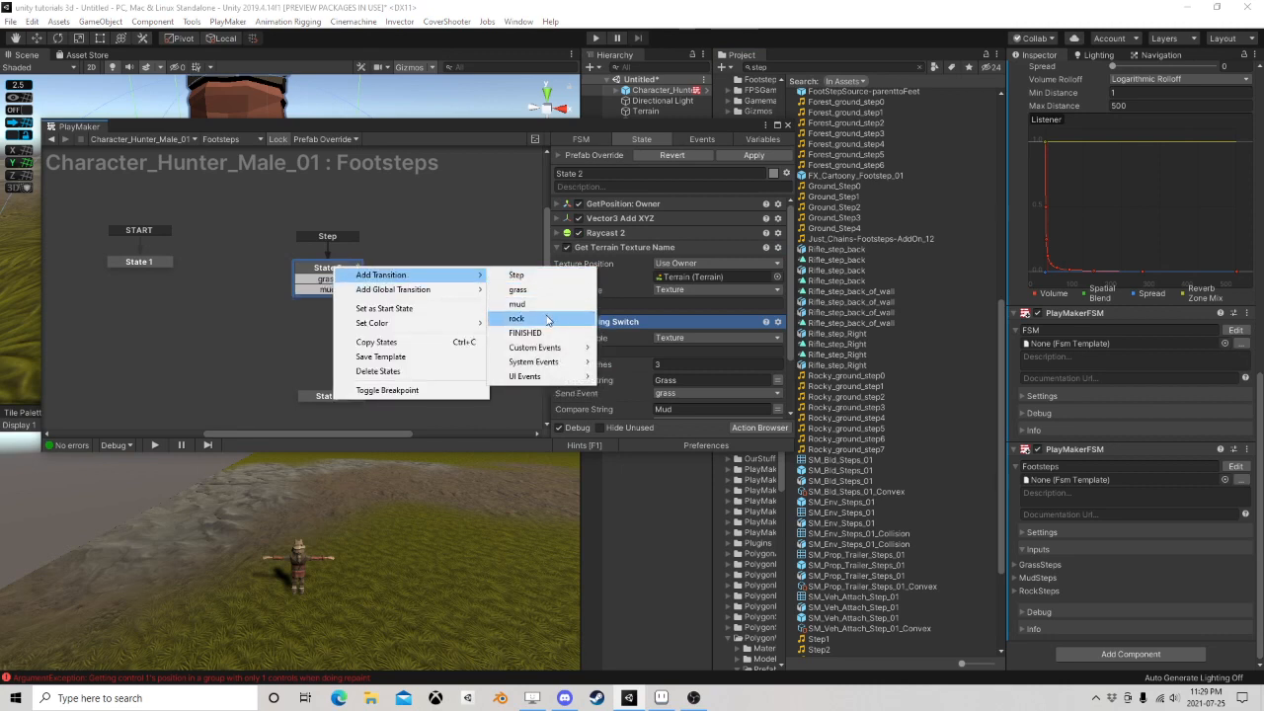
click(521, 312)
Link State 2's grass transition to a new state and add an Array Get Random action to that state
drag(348, 271, 443, 281)
click(758, 427)
text(arra)
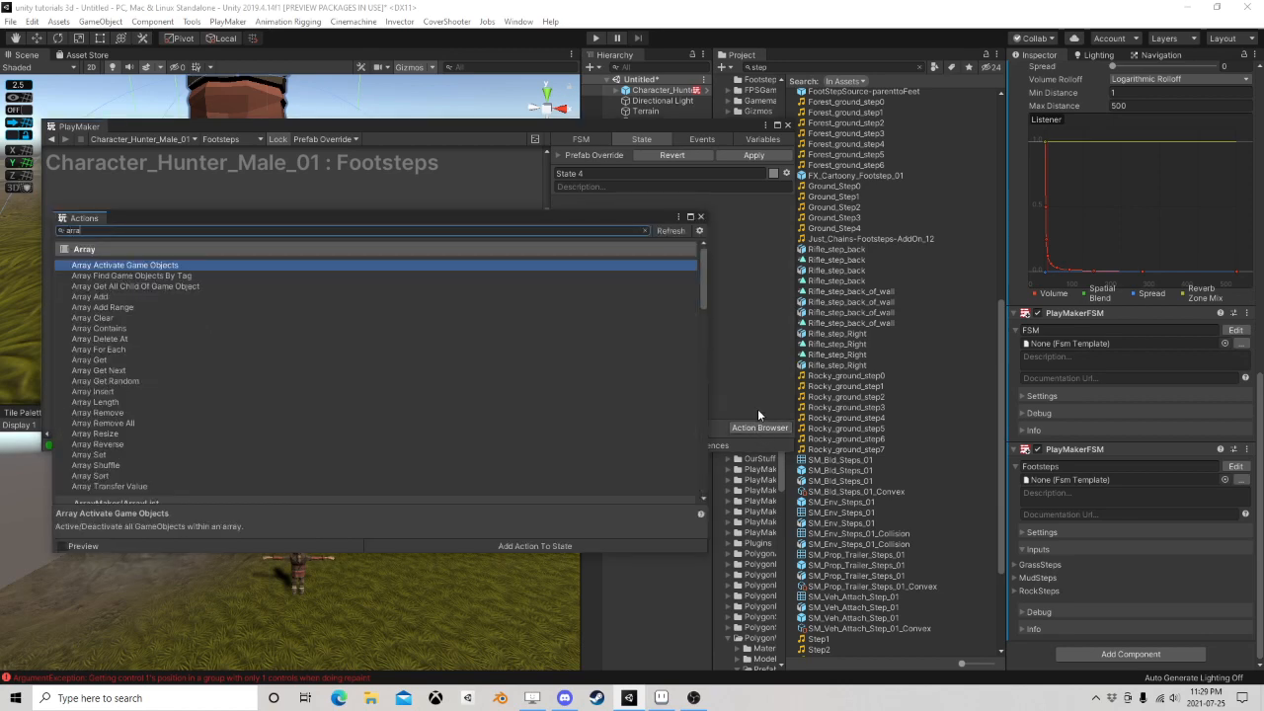
text(y get c)
double_click(122, 294)
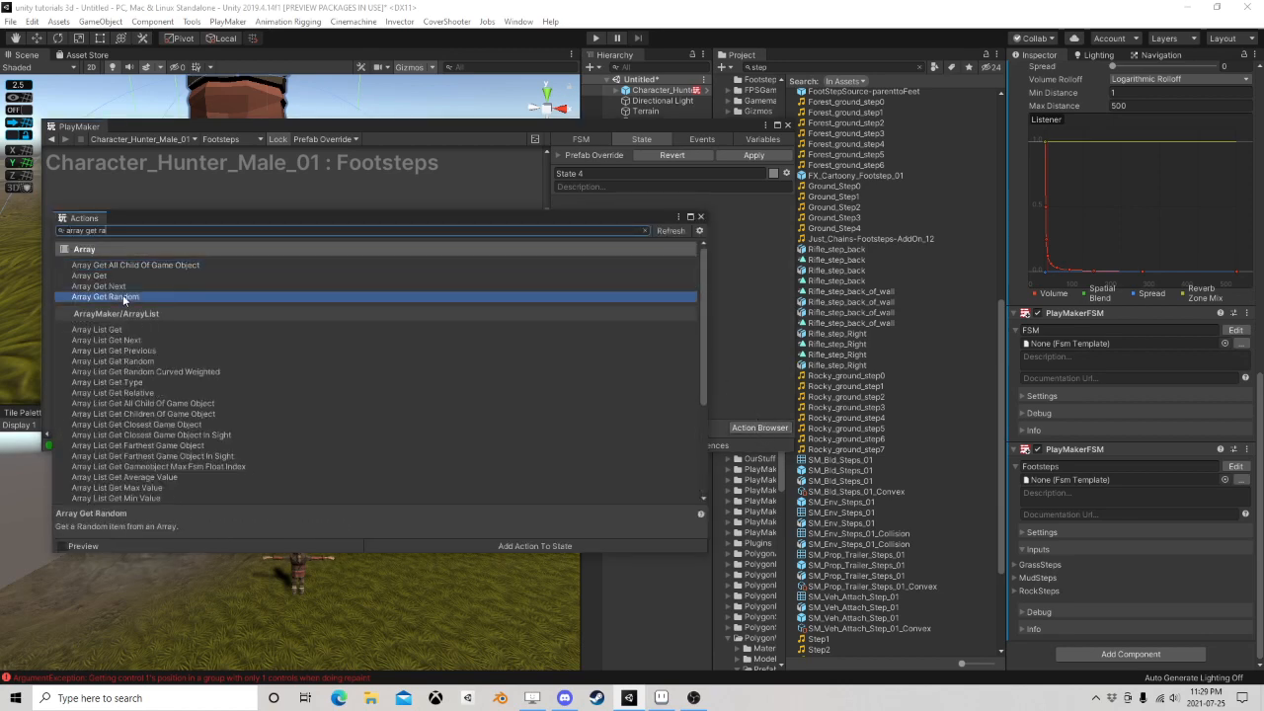
click(701, 216)
Set State 4's Array Get Random to use the GrassSteps array and store the value in Step
click(705, 220)
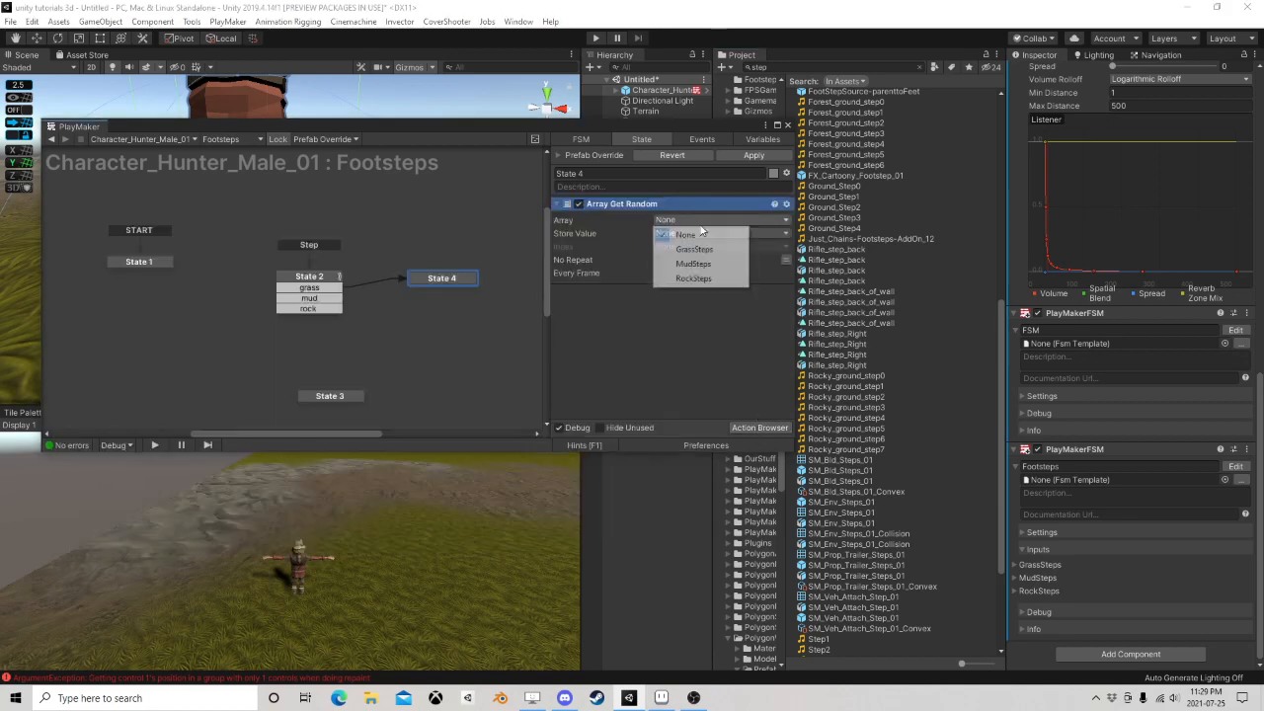
click(682, 247)
click(680, 247)
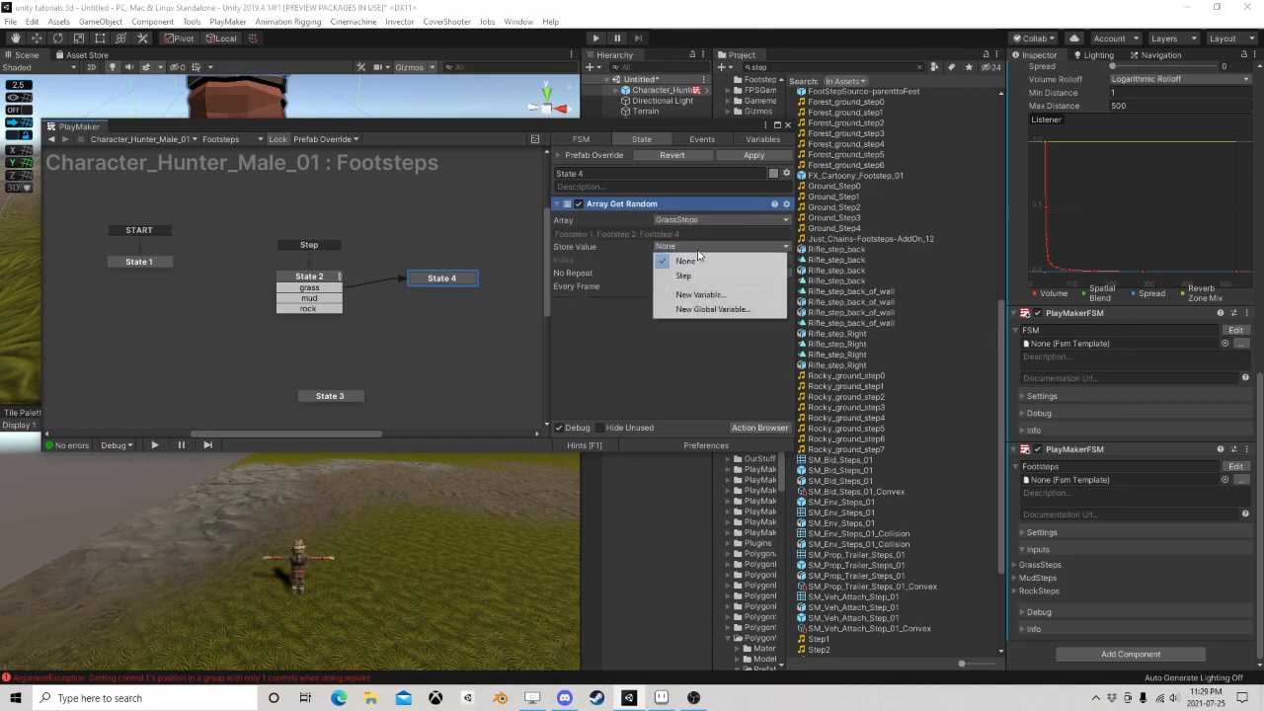
click(683, 273)
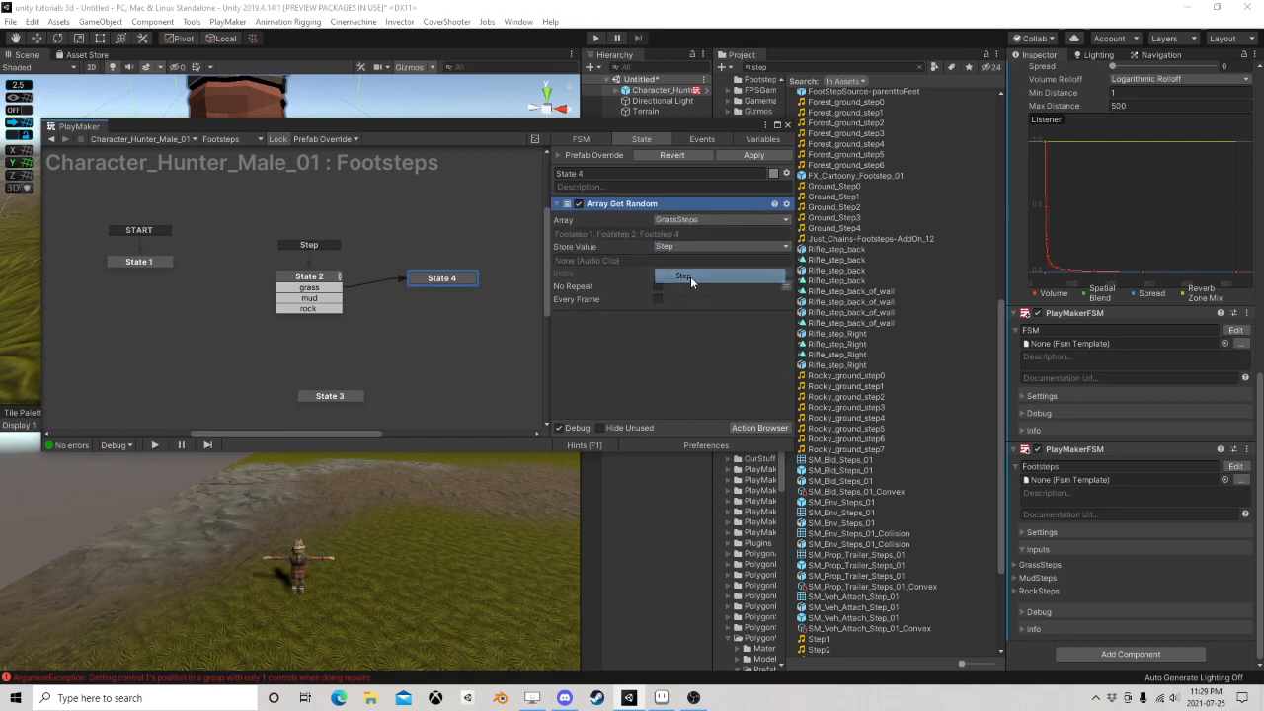
Add a FINISHED transition to State 4, link it to State 3 and shift State 4 slightly
right_click(413, 281)
mouse_move(472, 288)
click(626, 345)
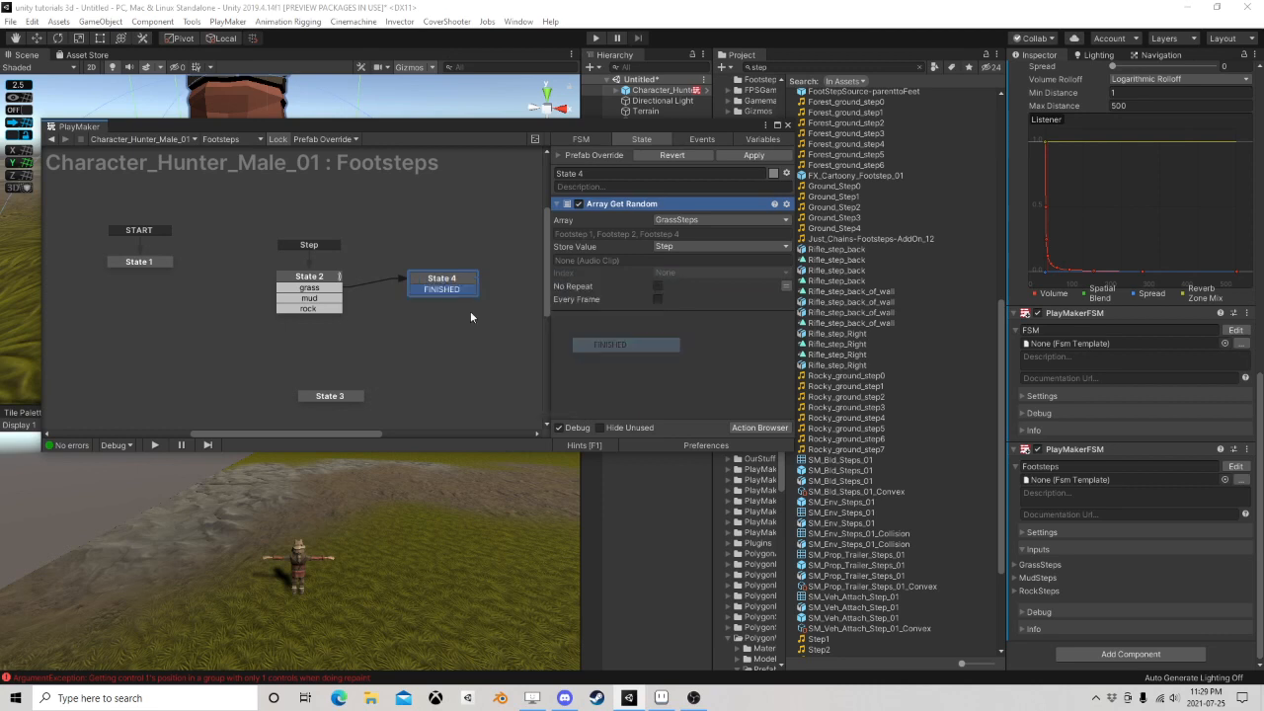
drag(454, 289, 336, 395)
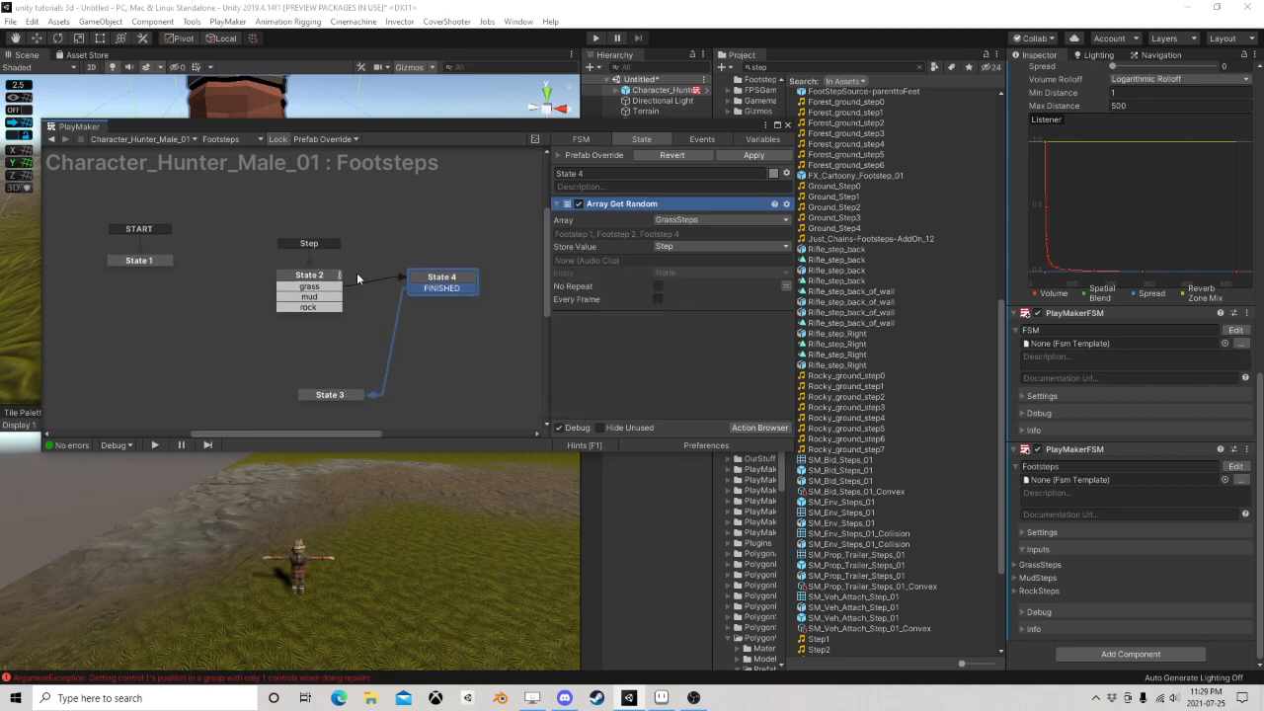
drag(432, 281, 424, 280)
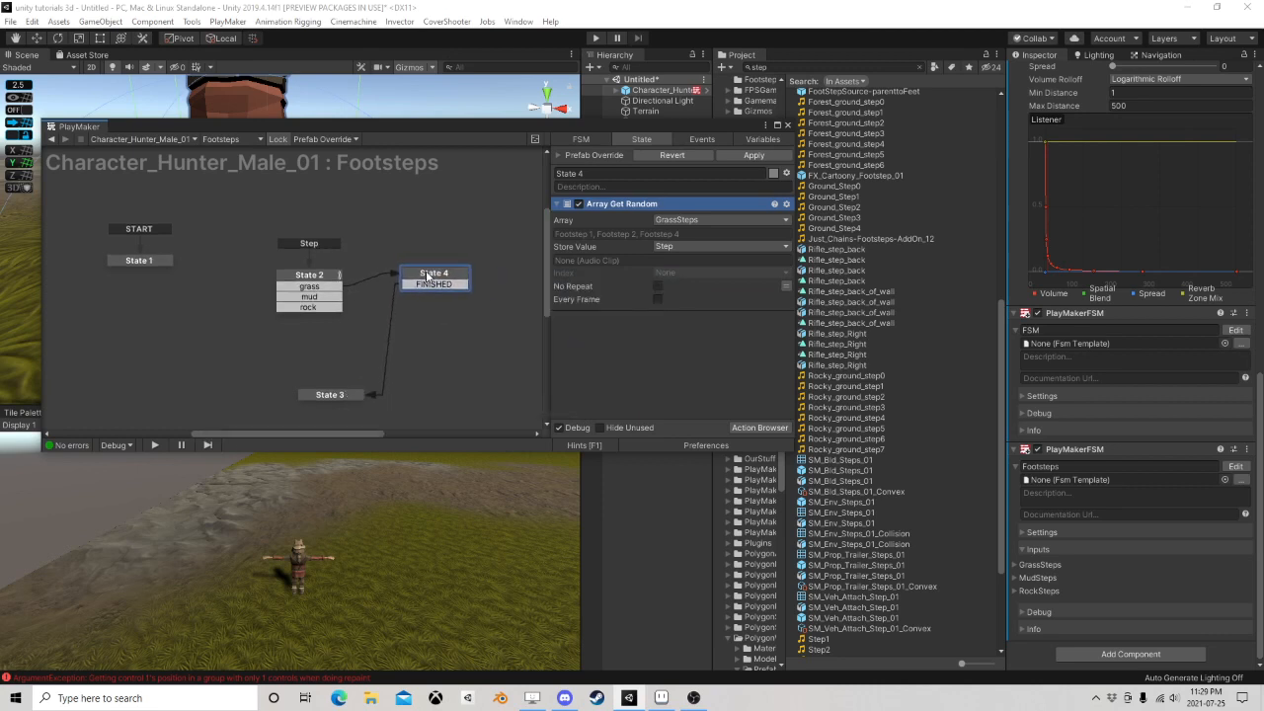
Duplicate State 4 below itself and link State 2's mud transition to the copy
right_click(425, 273)
click(472, 346)
right_click(403, 306)
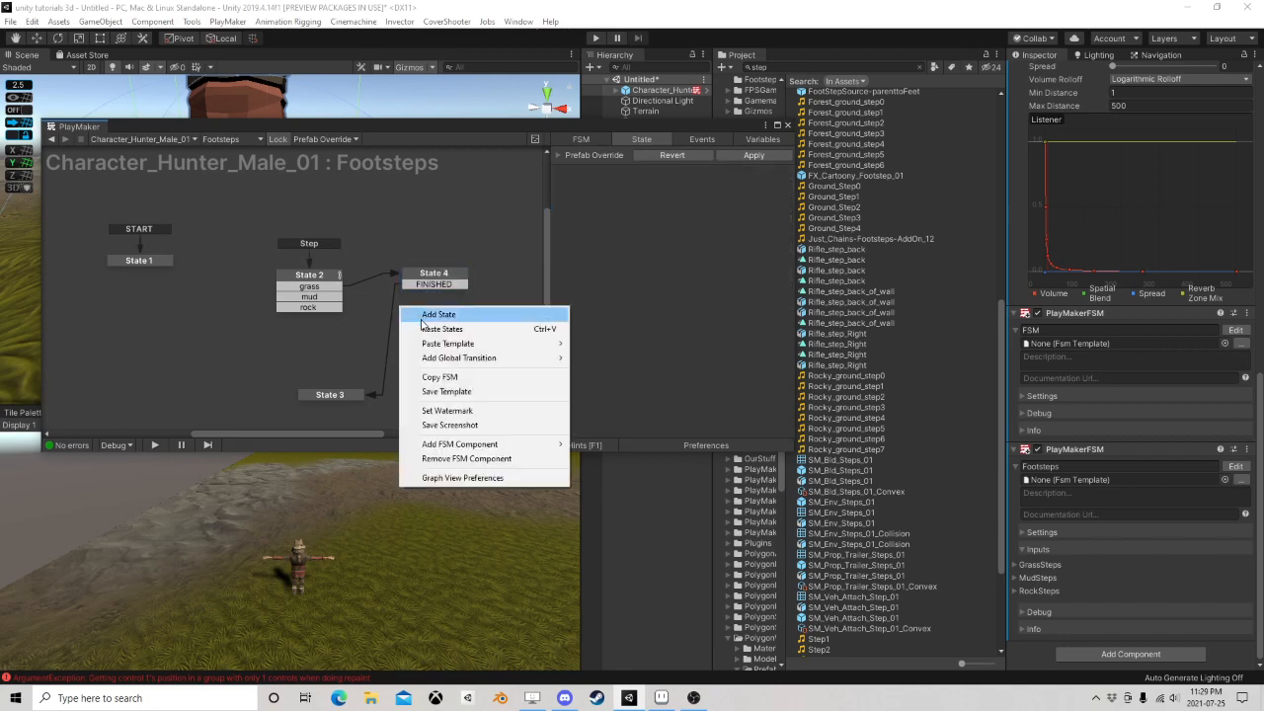
click(439, 329)
drag(320, 299, 332, 398)
drag(334, 393, 335, 388)
Change State 5's Array Get Random to use the MudSteps array
click(431, 305)
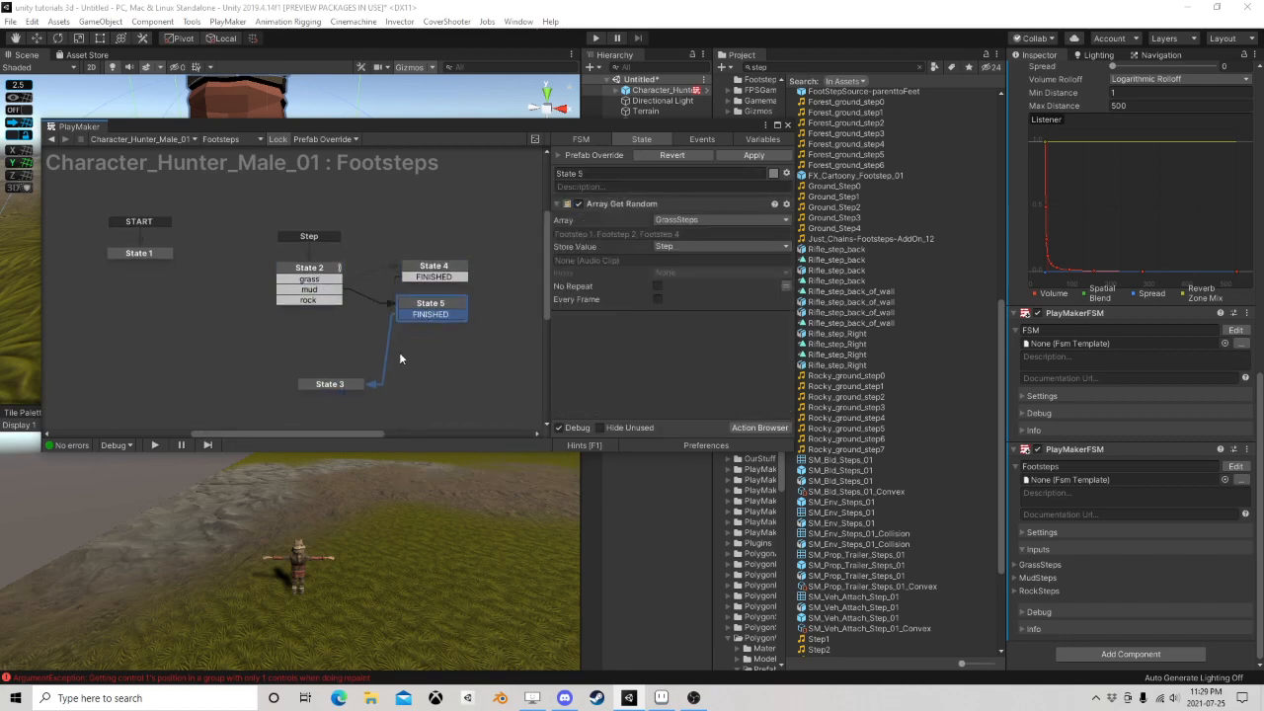
click(721, 220)
click(692, 259)
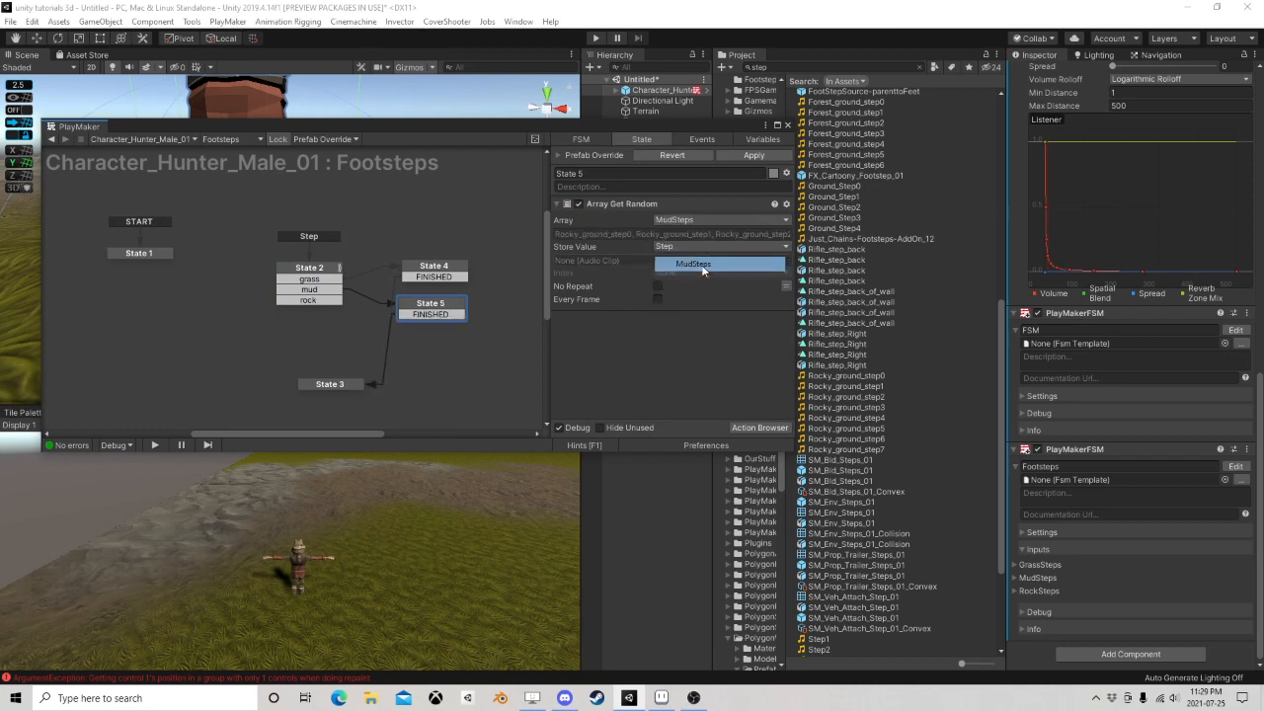
Move States 4 and 5 up, paste another copy of the state below them and link State 2's rock transition to it
drag(370, 240, 493, 349)
drag(443, 269, 454, 206)
click(438, 287)
right_click(417, 271)
click(464, 296)
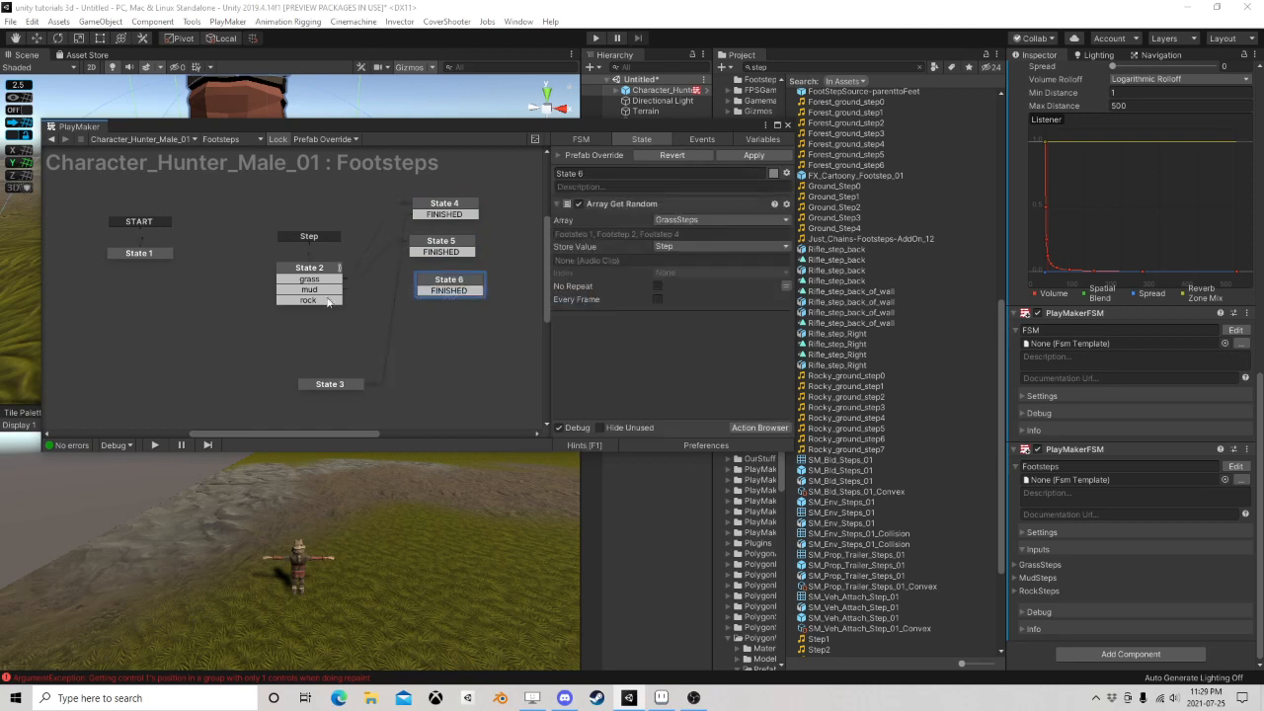
drag(336, 299, 344, 381)
Change State 6's Array Get Random to use the RockSteps array
click(448, 293)
click(694, 219)
click(696, 279)
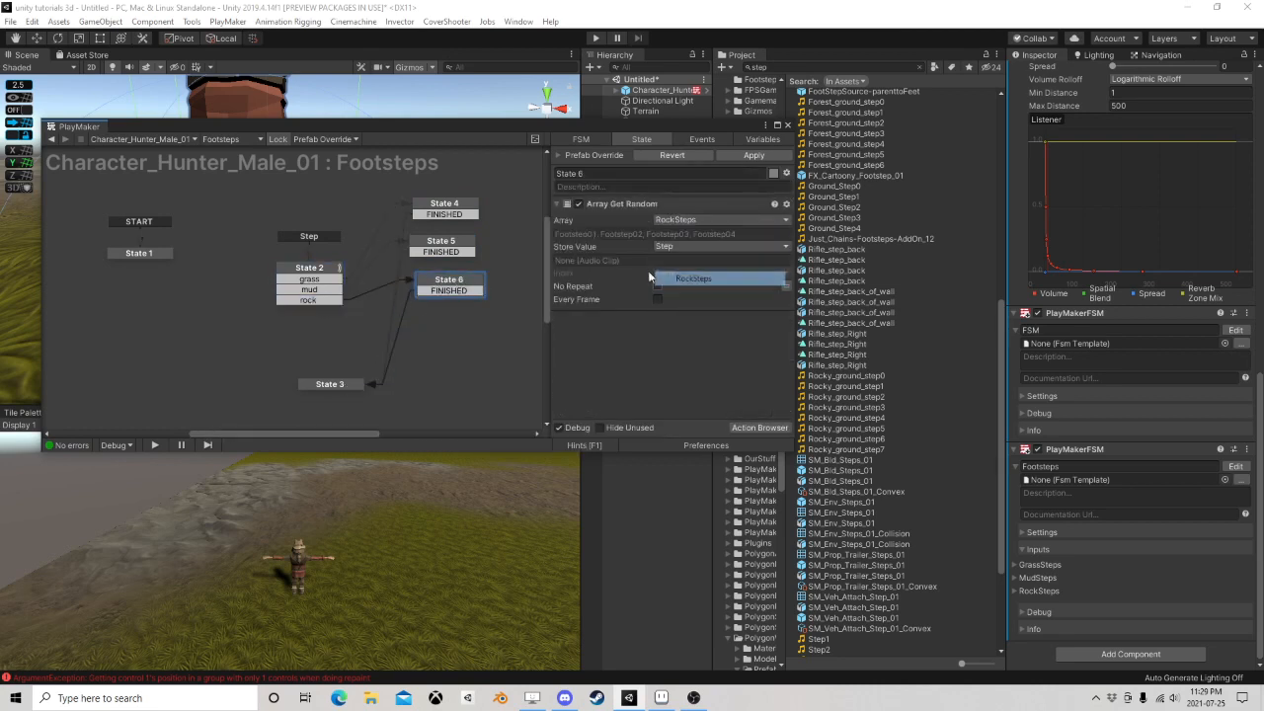
Align States 4 and 6 with State 5 in an evenly spaced column and select State 2
drag(452, 210, 449, 217)
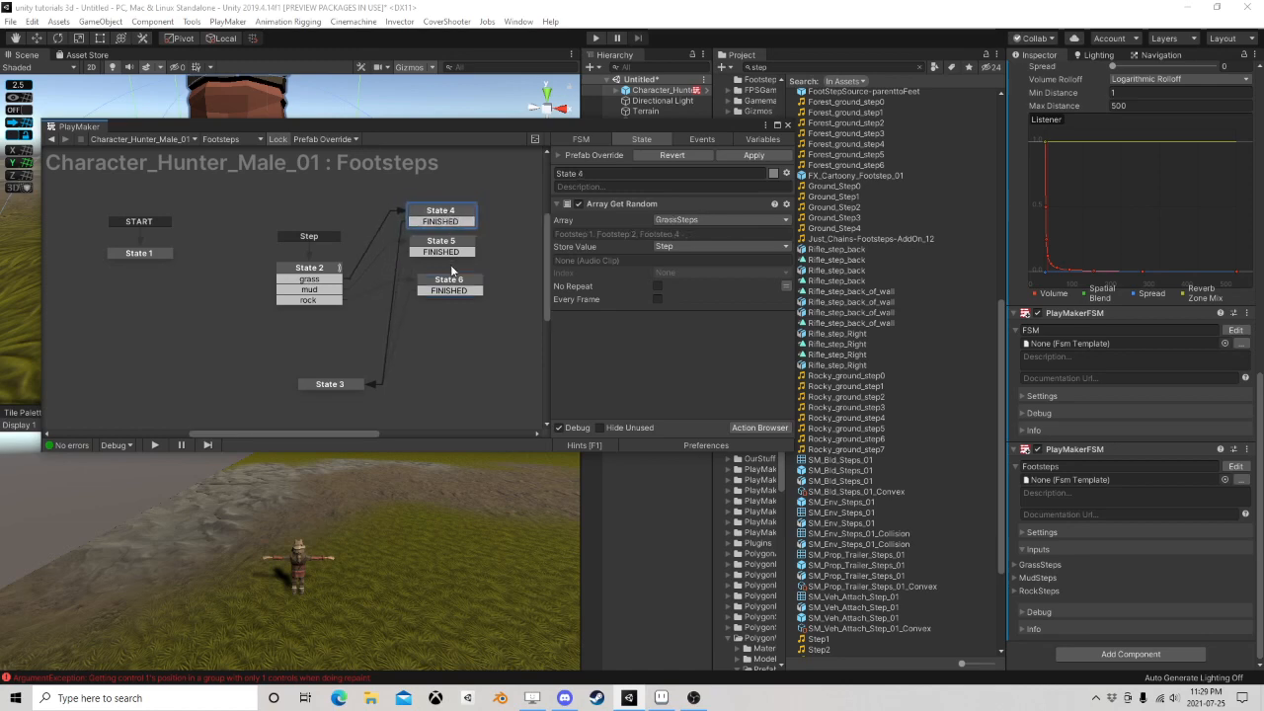
drag(449, 285, 442, 277)
click(467, 339)
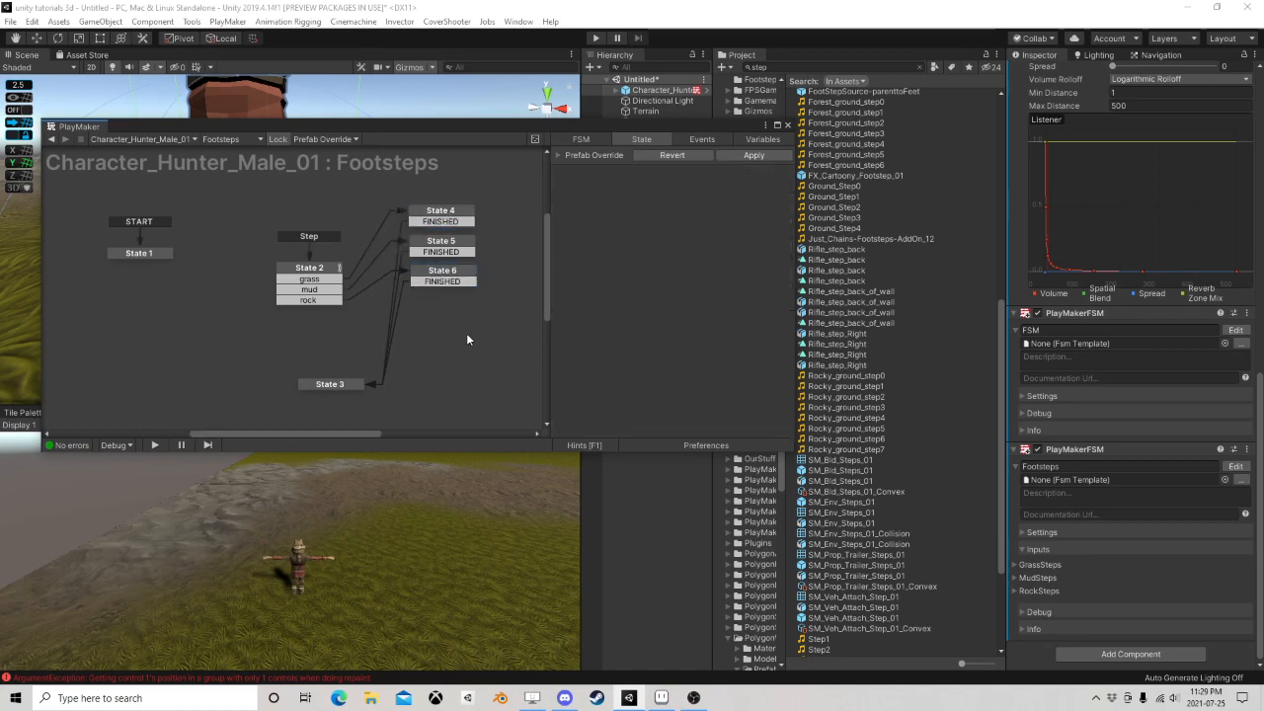
click(321, 274)
Close the PlayMaker window, play the scene and walk the character across the grass, mud and rock to test the footsteps
click(787, 125)
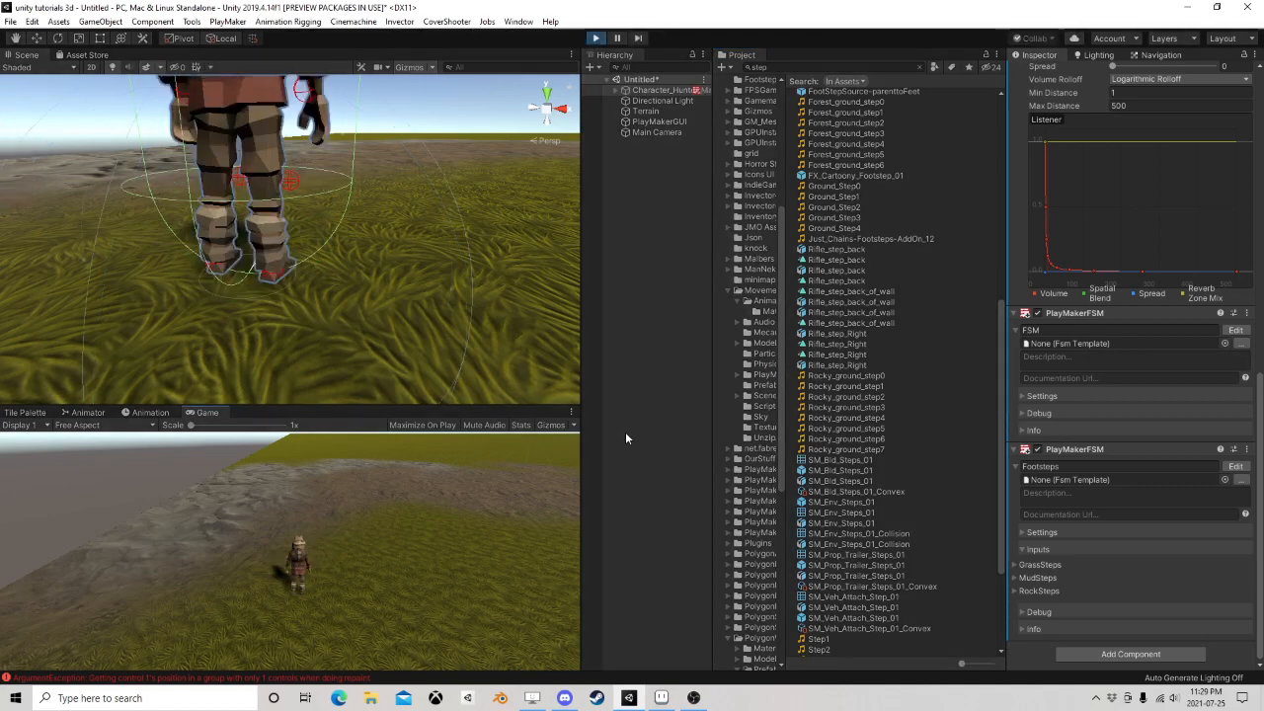
key(w)
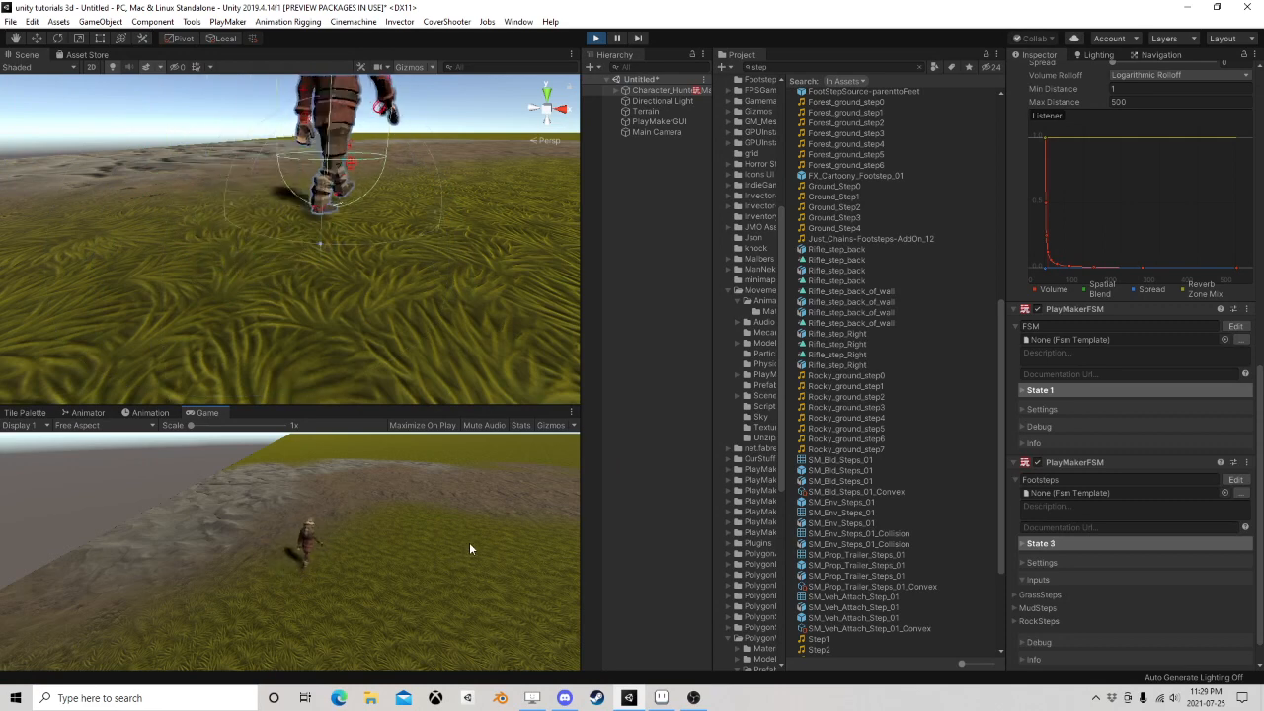
key(d)
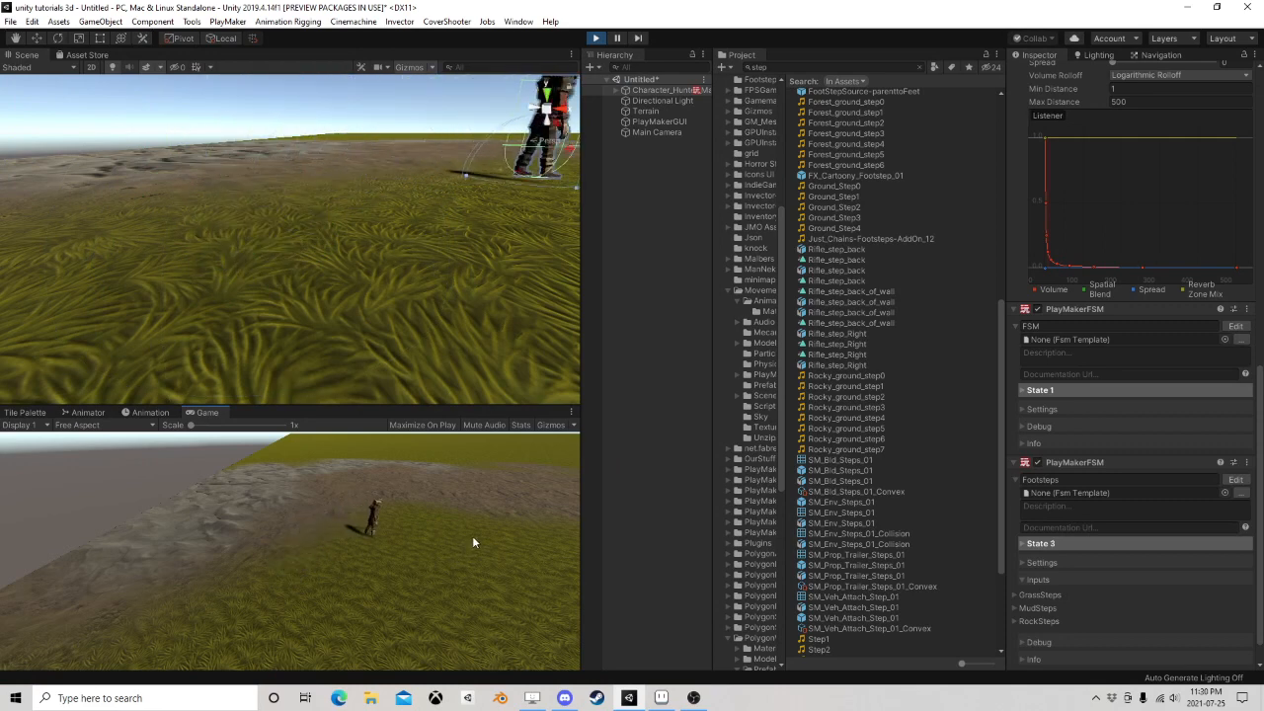
key(s)
key(a)
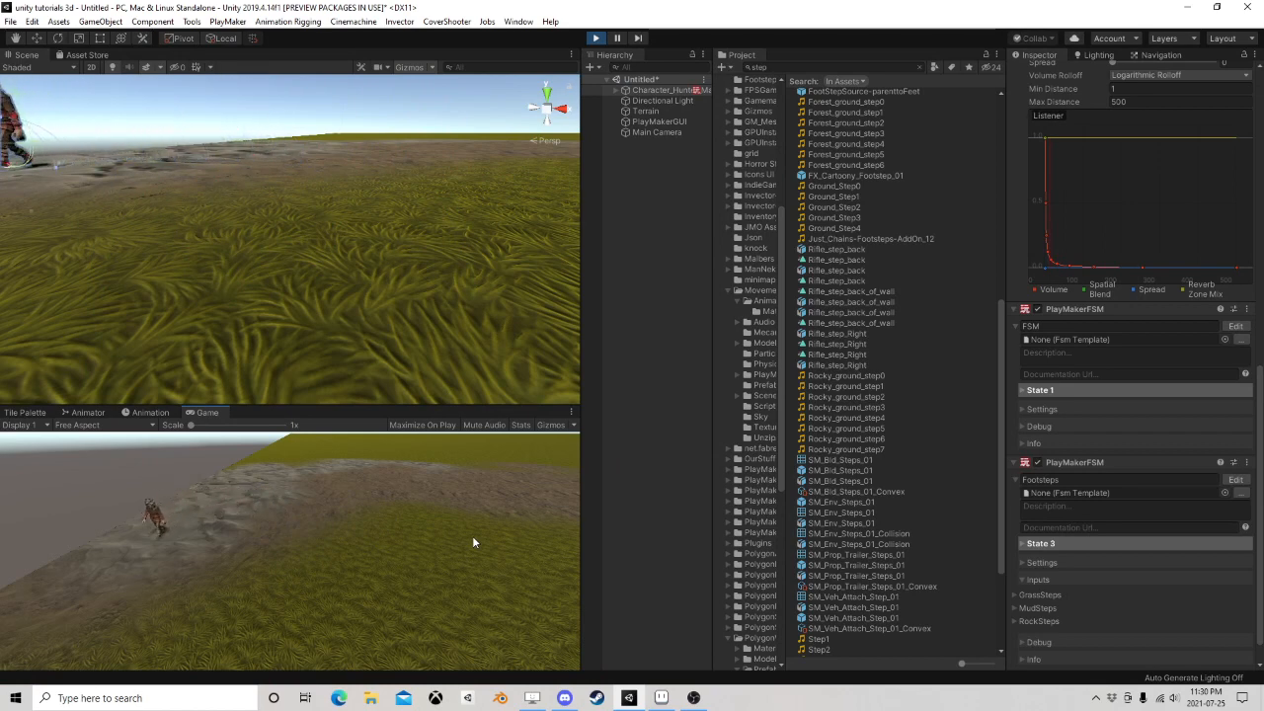
key(d)
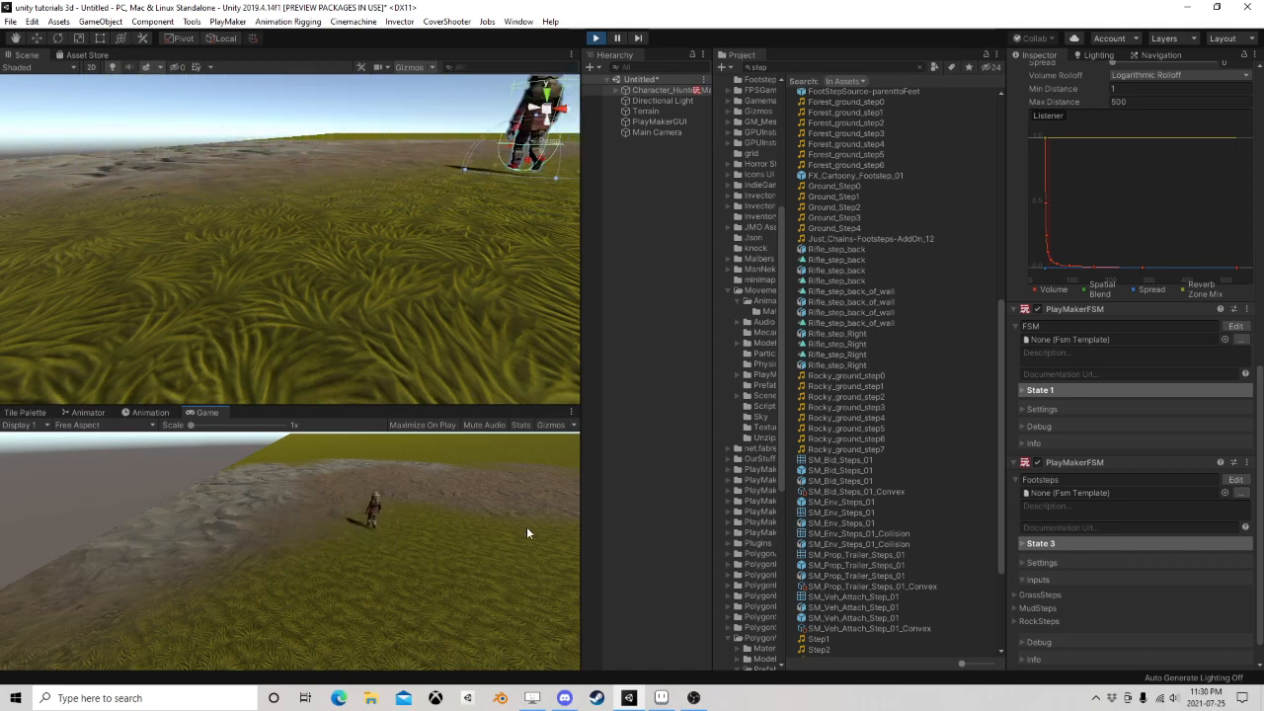
key(a)
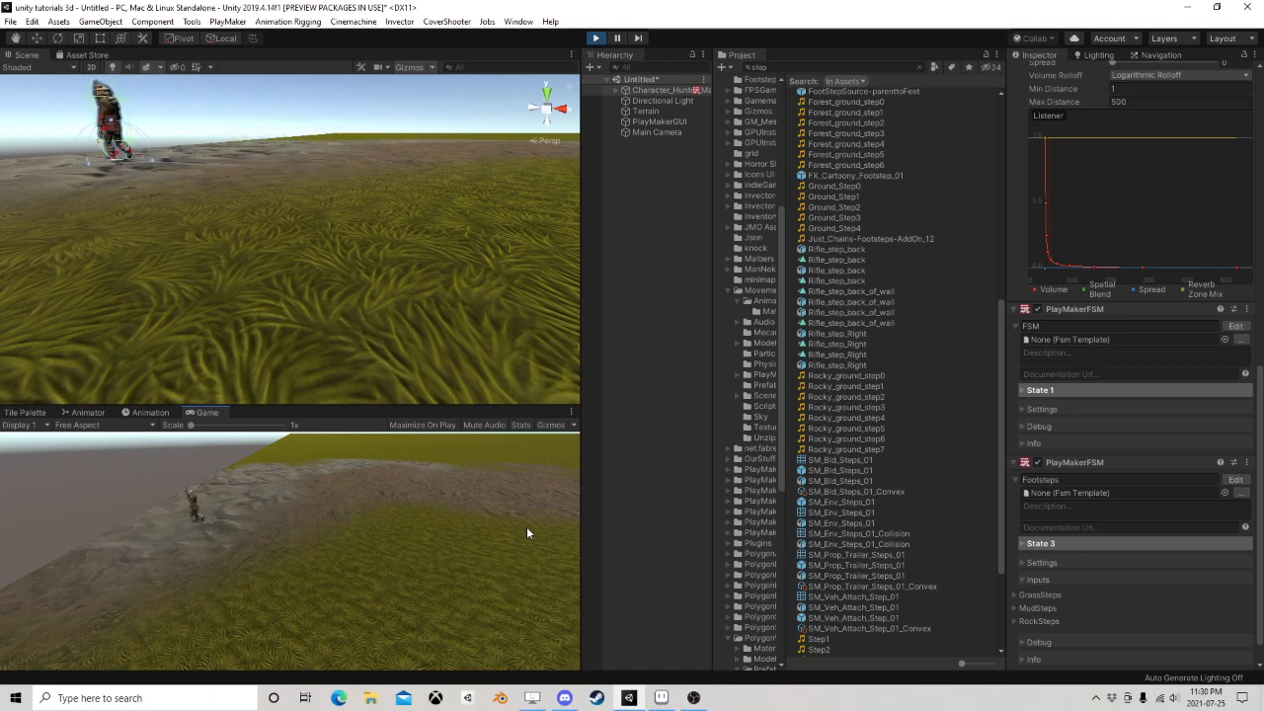
key(d)
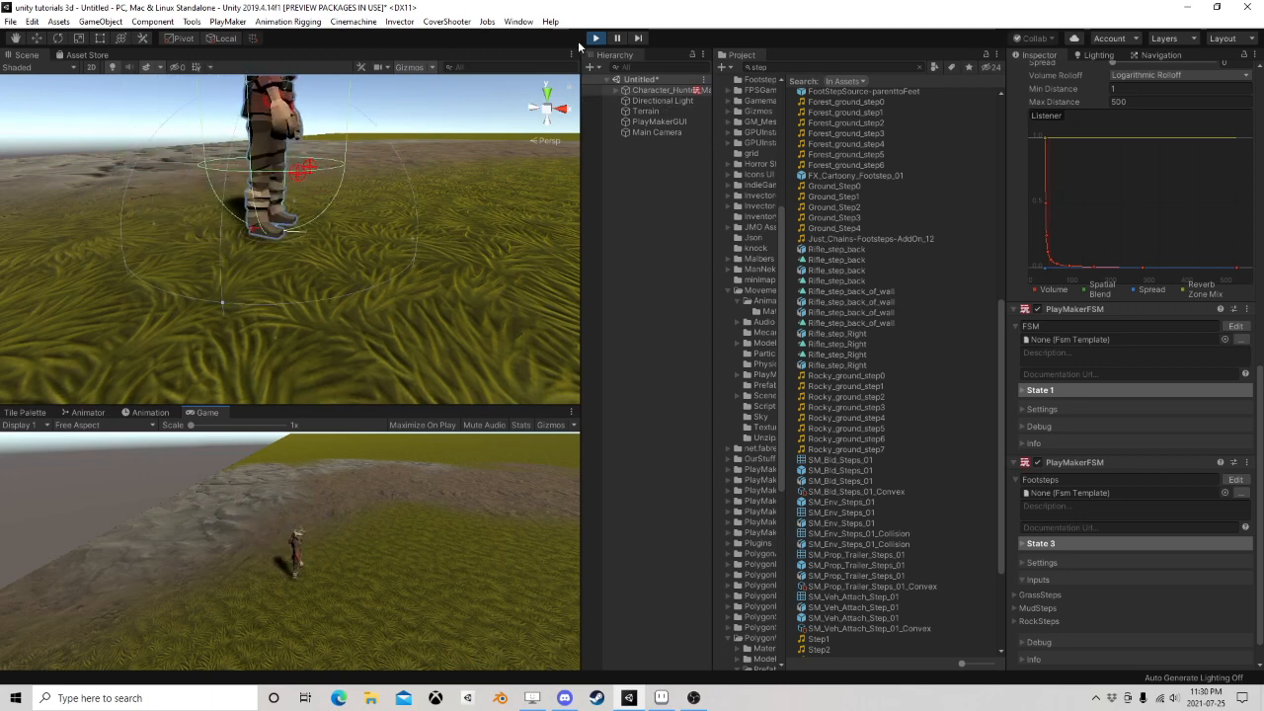
Stop the play test and open the character's Footsteps FSM for editing
key(ctrl+p)
scroll(1109, 381, down, 1)
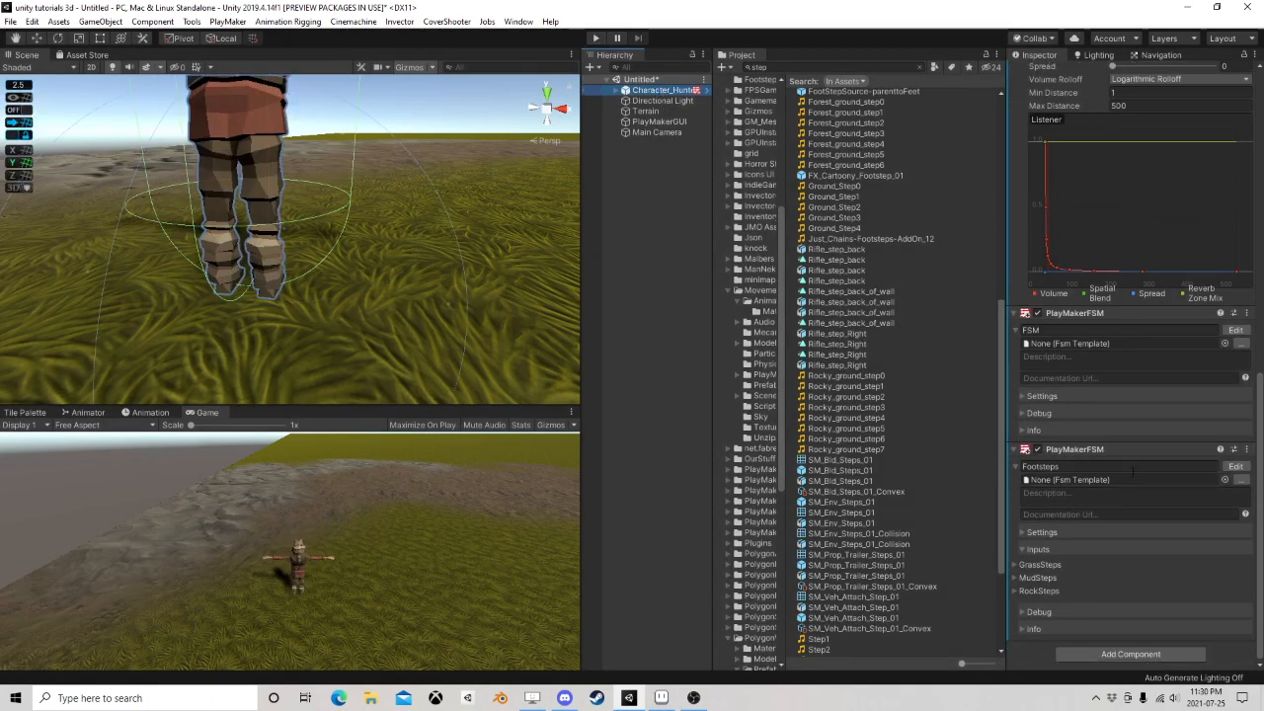
click(1236, 467)
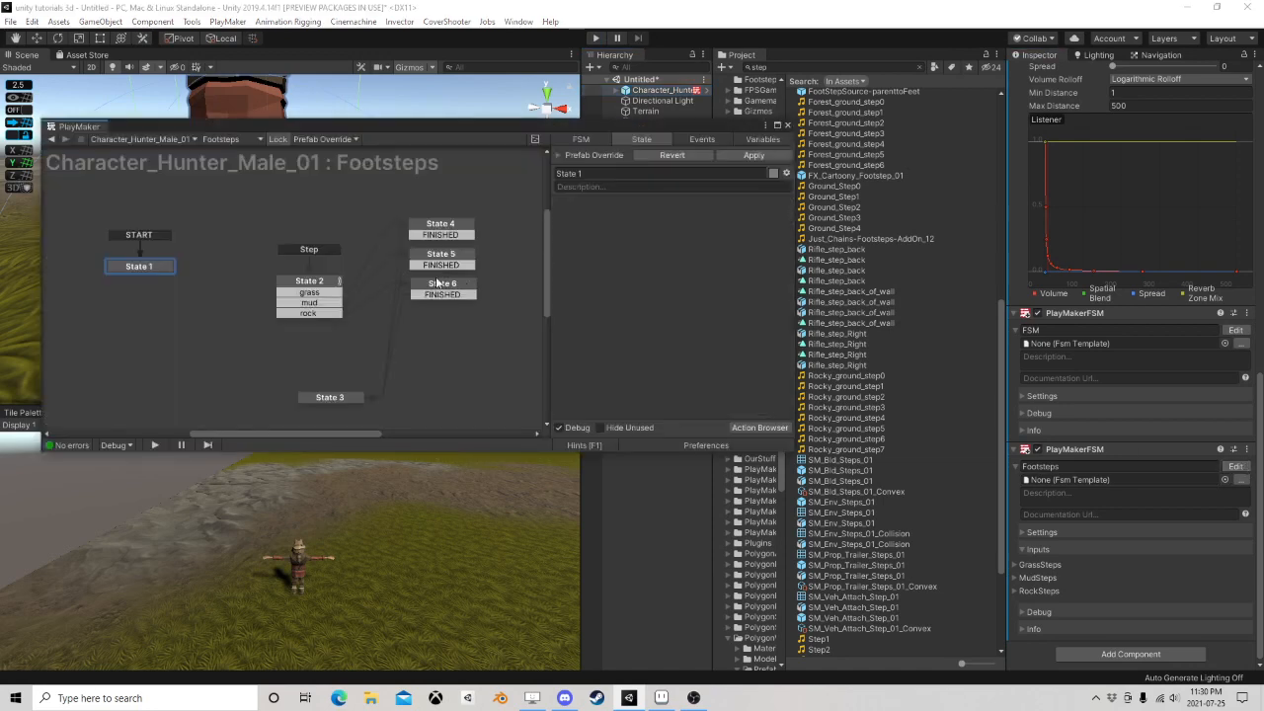
Review State 2's GetPosition, Vector3 Add XYZ, Raycast 2, Get Terrain Texture Name and String Switch actions
click(449, 226)
click(302, 286)
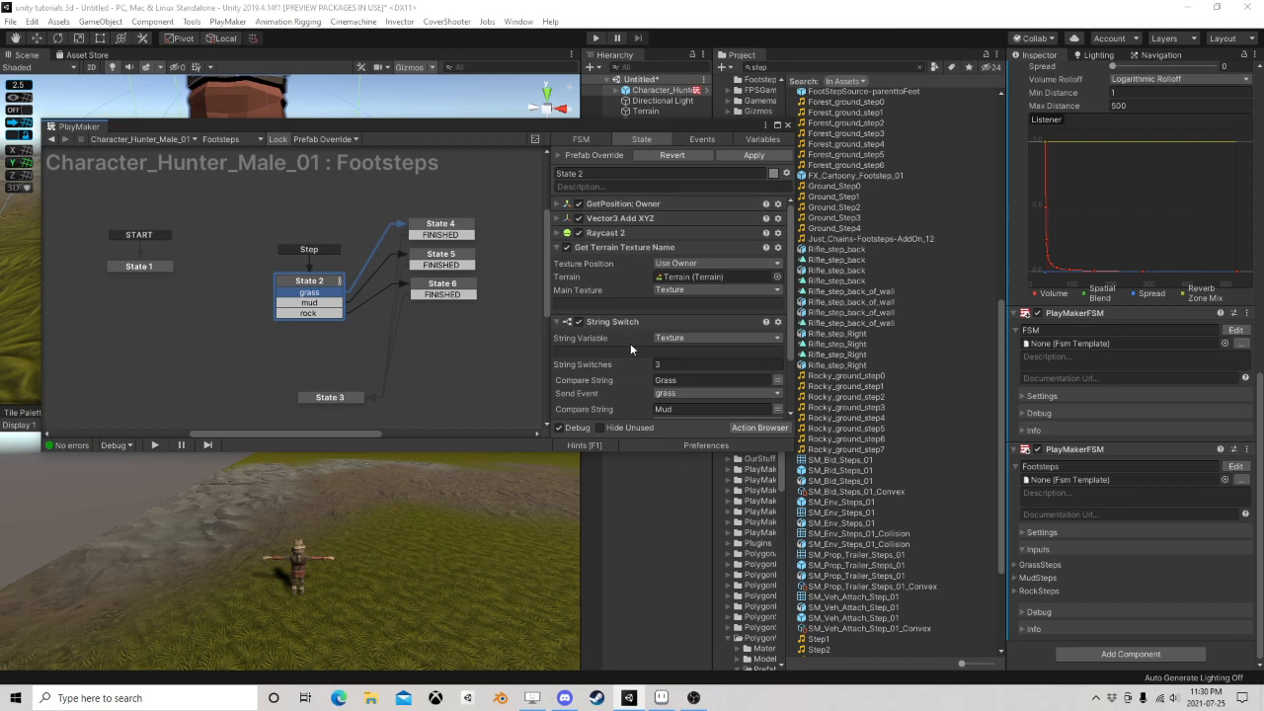
scroll(630, 343, down, 2)
click(646, 208)
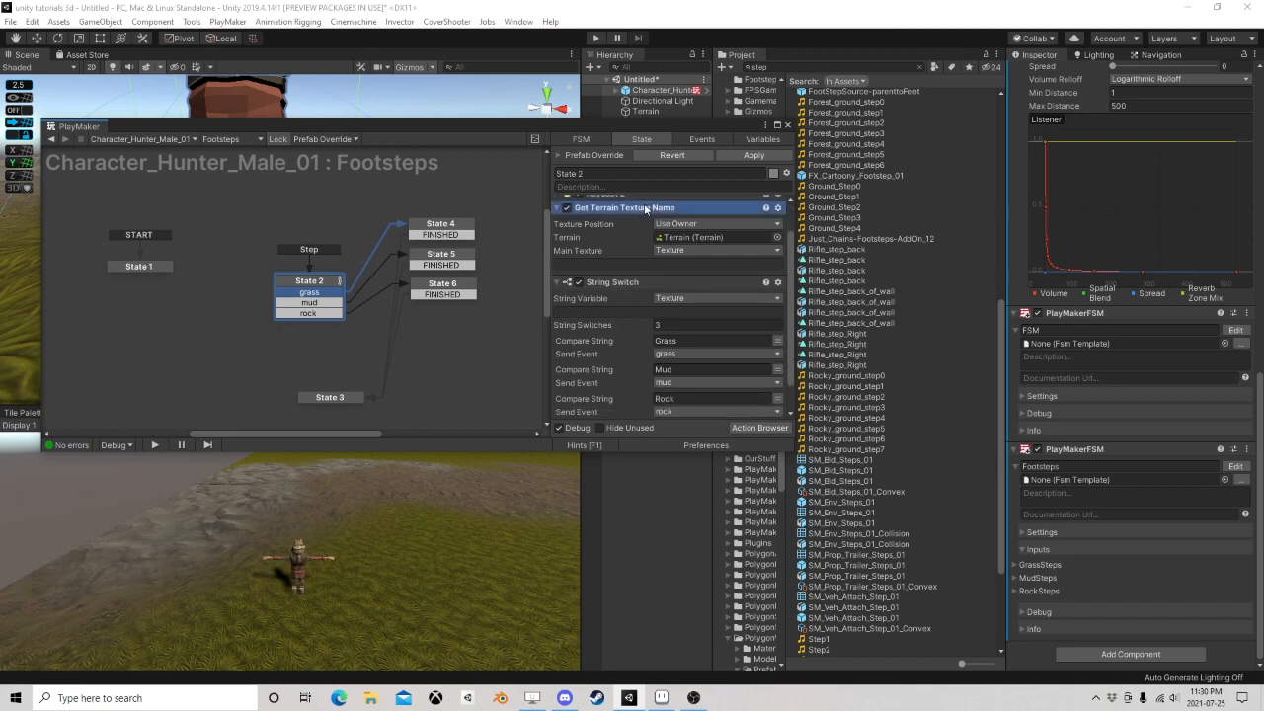
scroll(612, 299, up, 2)
click(617, 233)
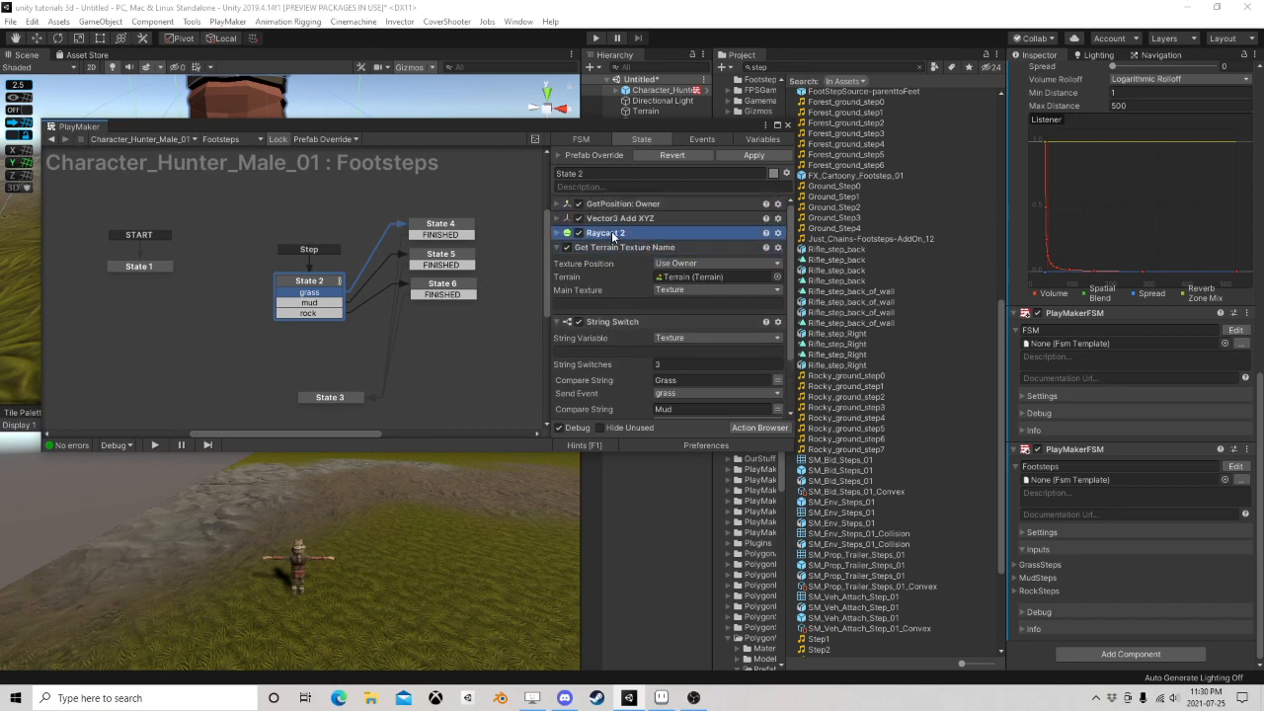
click(627, 204)
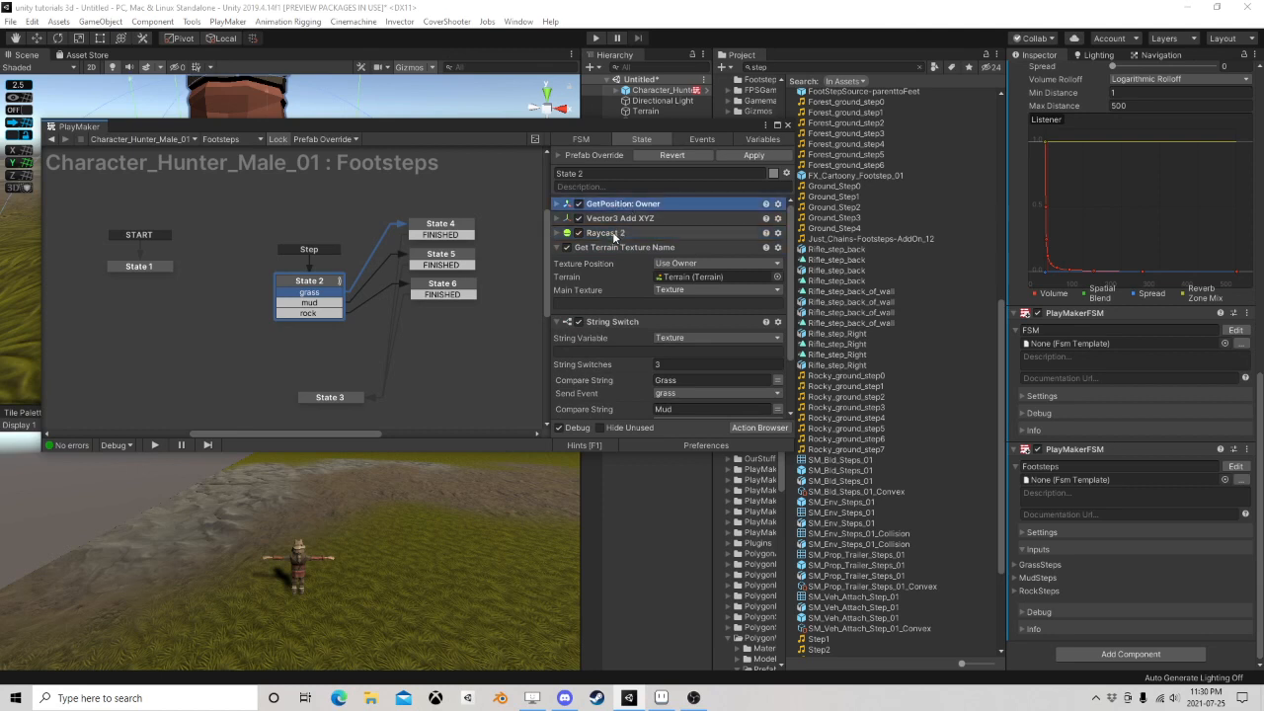
shift+click(618, 234)
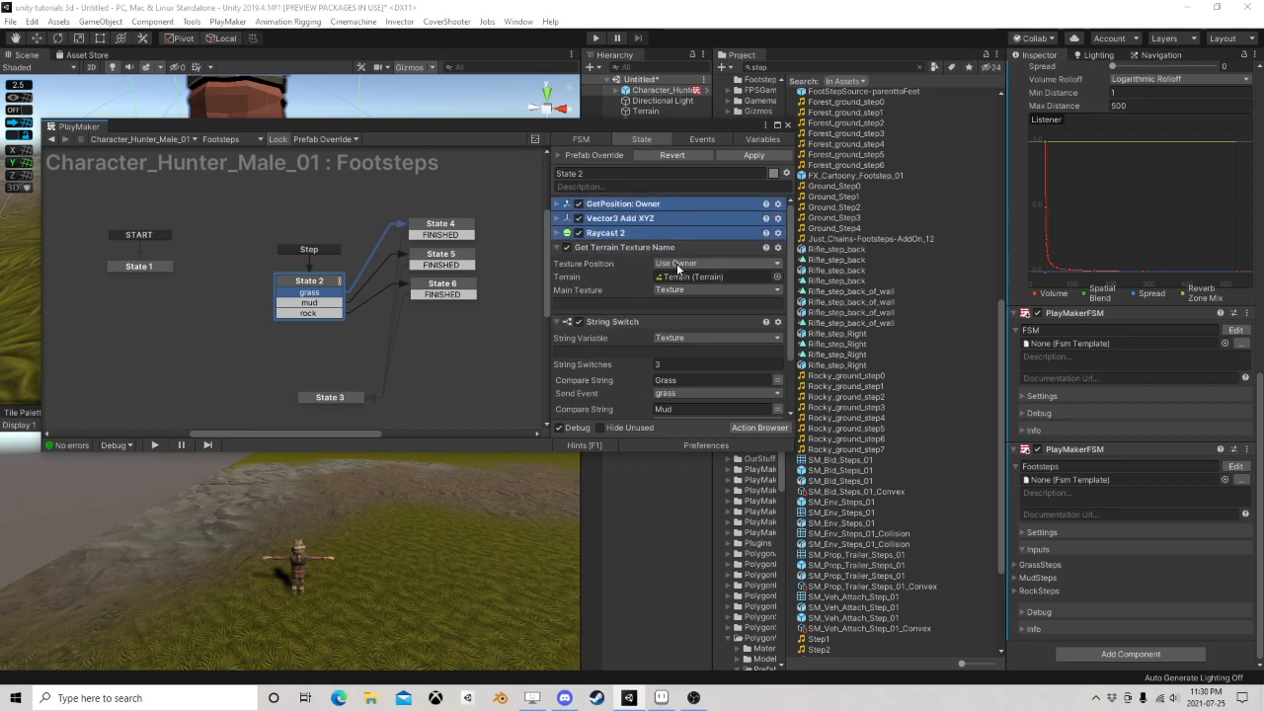
scroll(678, 267, down, 3)
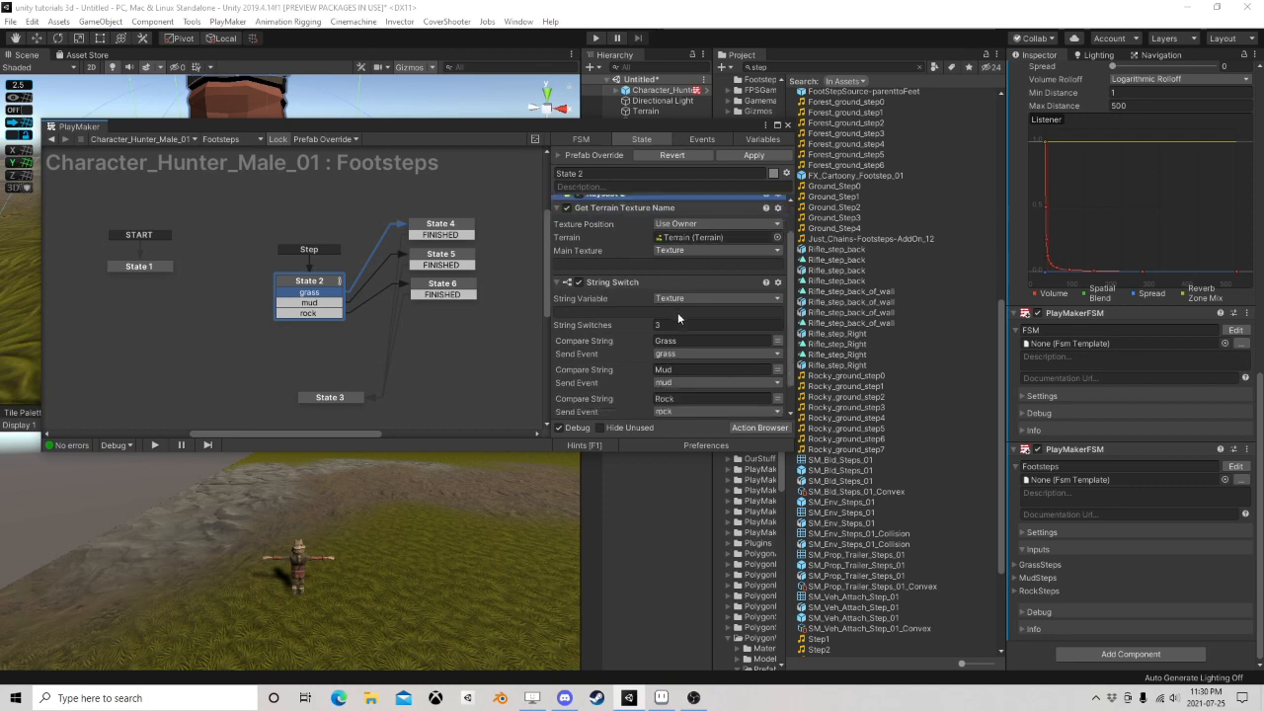
Add a Create Object action to State 3 and place it above Audio Play
click(760, 140)
drag(746, 126, 643, 125)
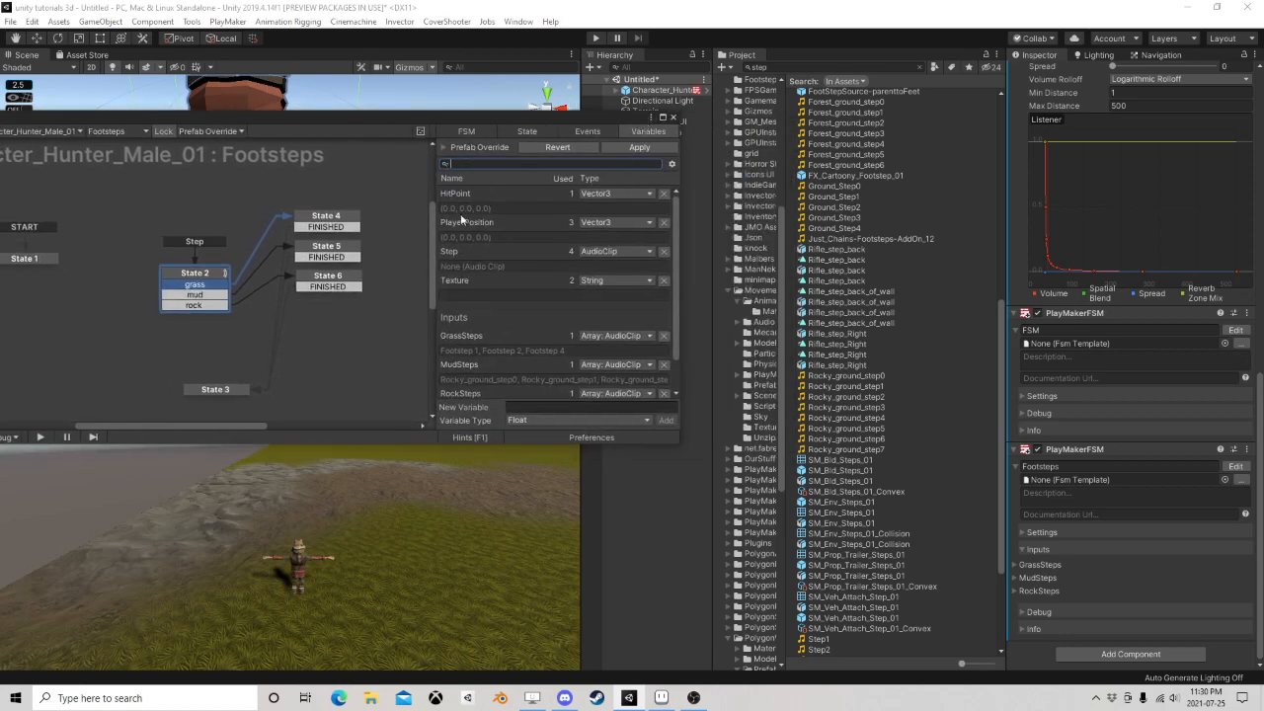
drag(230, 390, 188, 389)
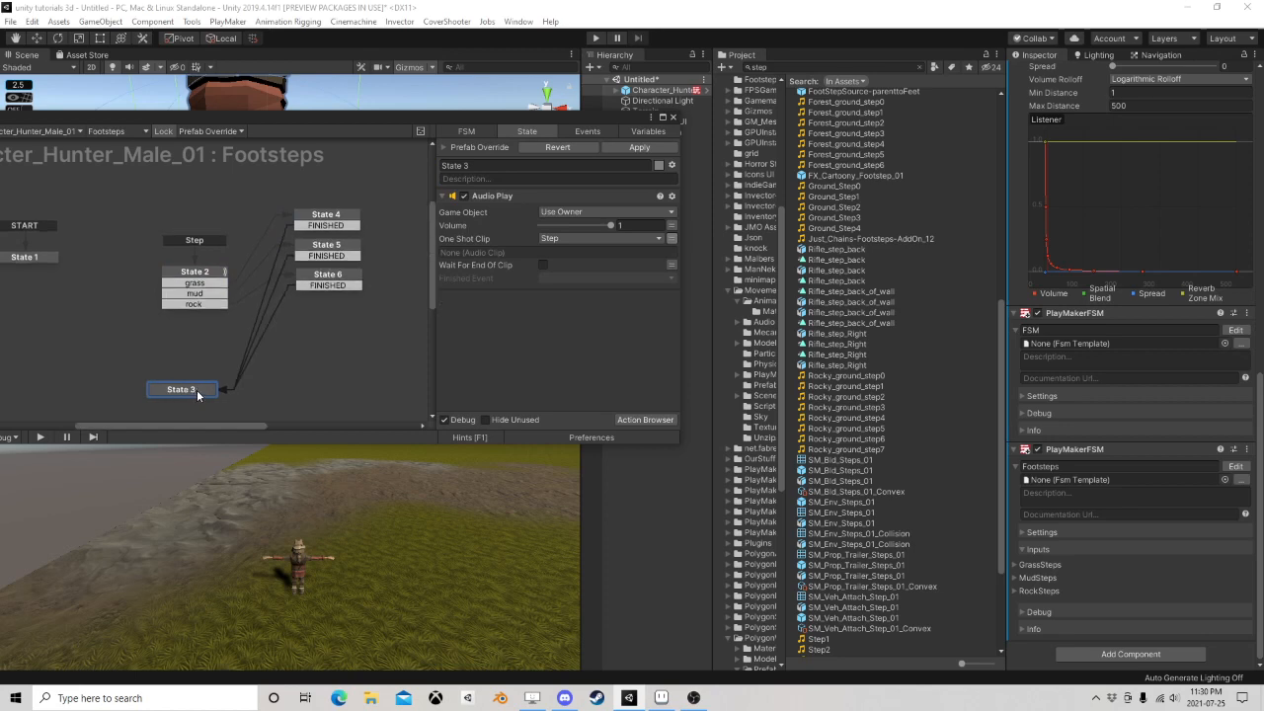
click(651, 423)
text(Create)
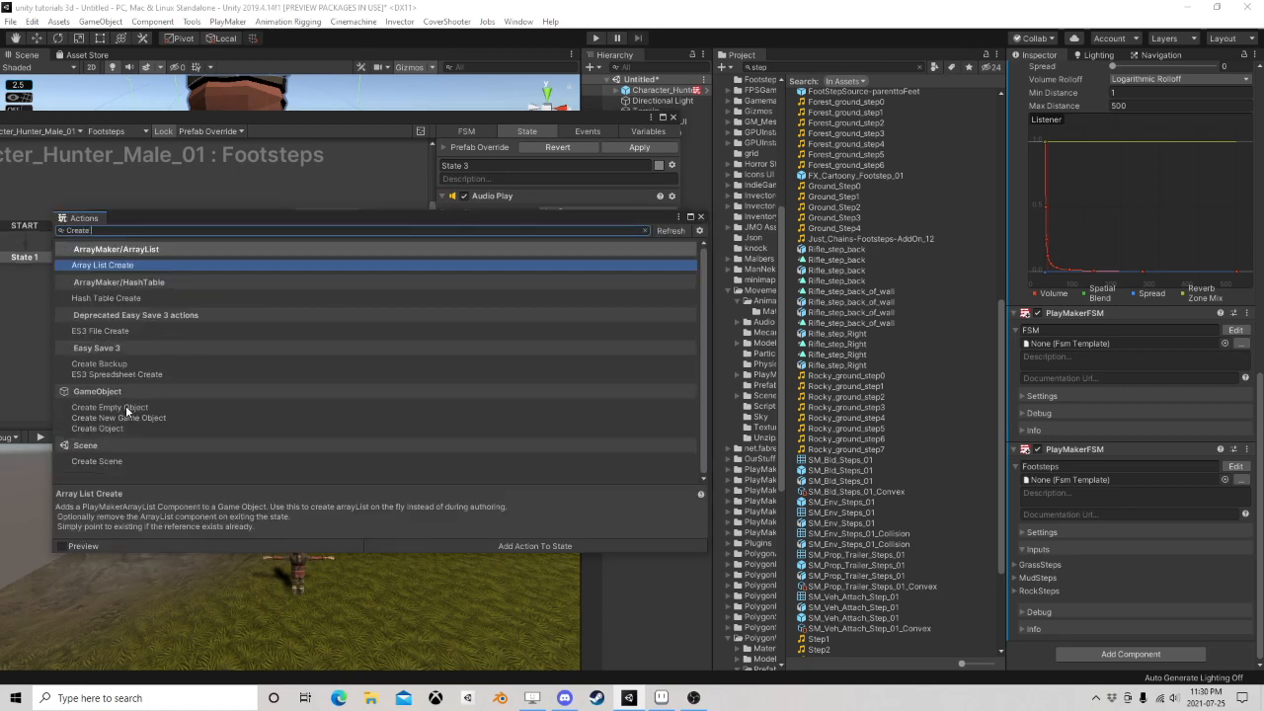
double_click(106, 429)
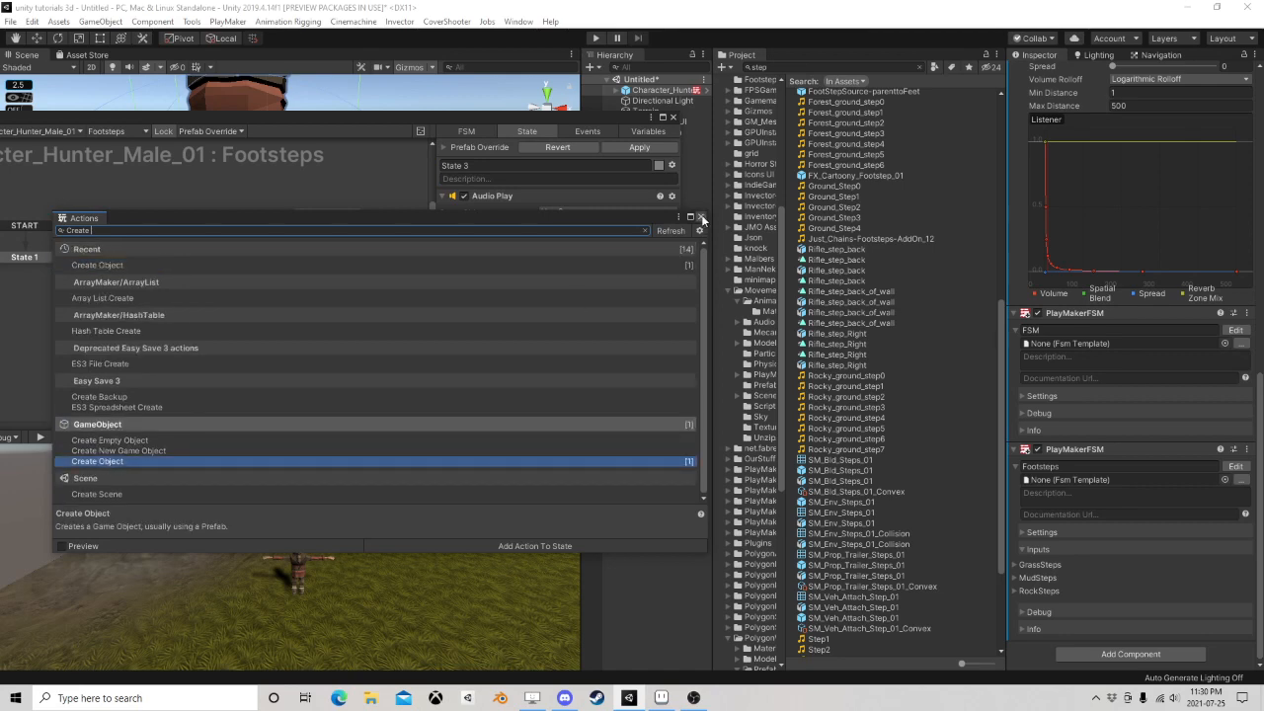
click(700, 216)
drag(494, 304, 516, 200)
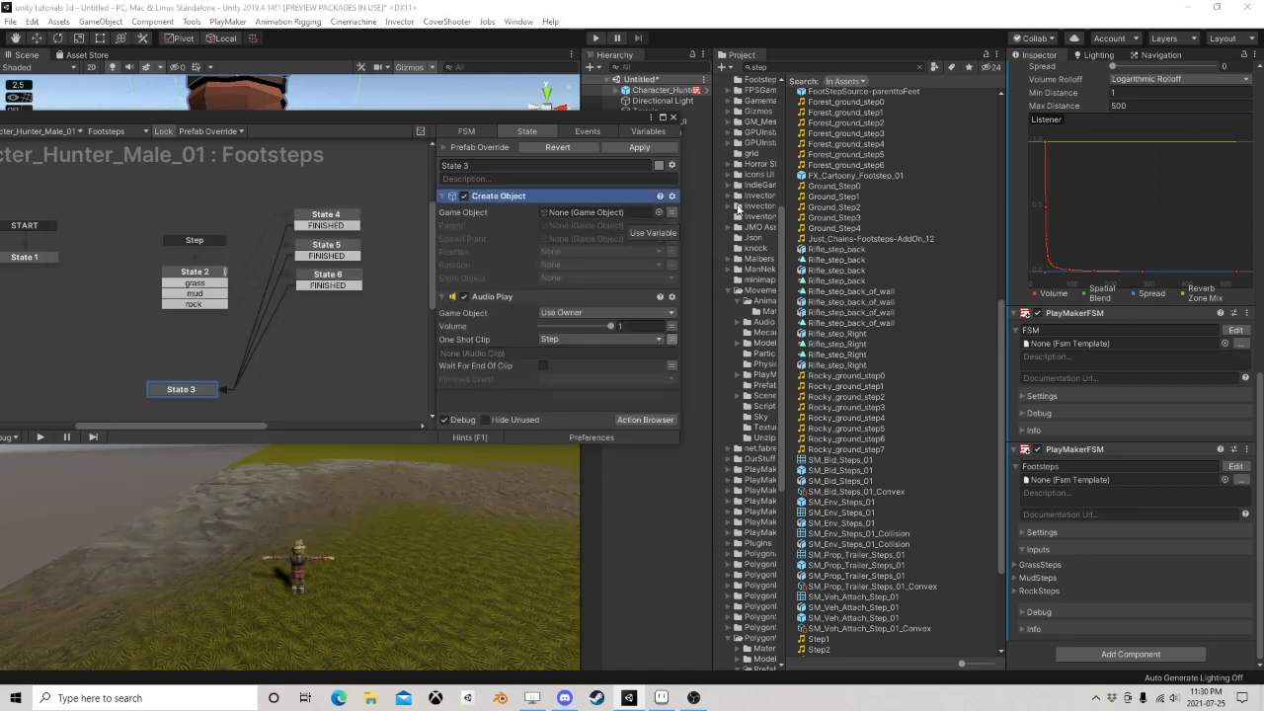
Widen the project's folder tree and open the Footsteps assets folder with the FSM variables showing
click(647, 132)
scroll(880, 266, up, 10)
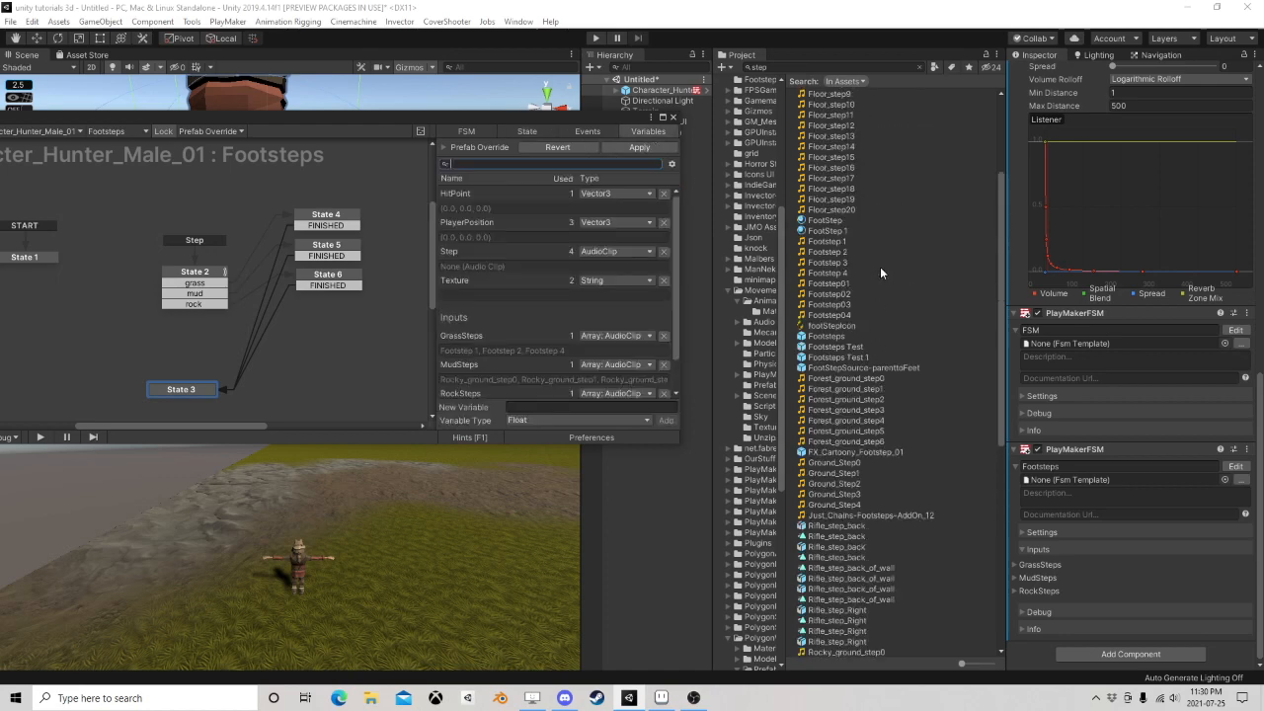
click(750, 292)
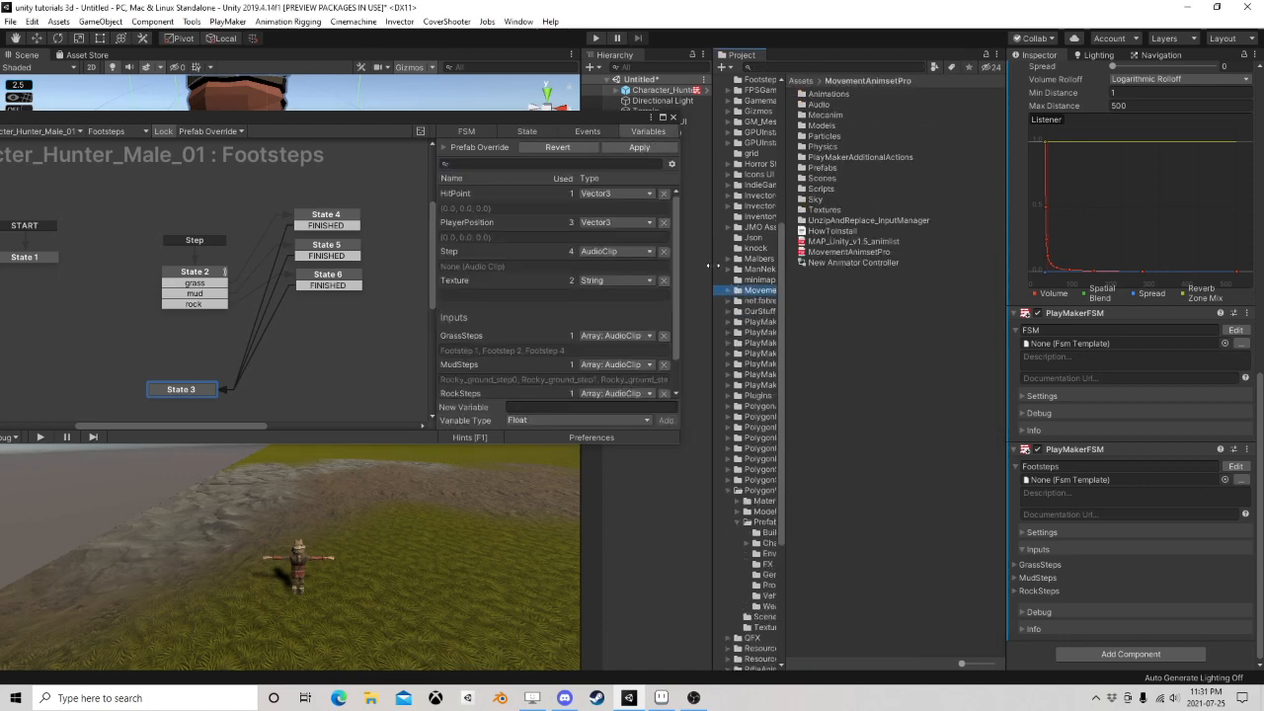
drag(787, 259, 866, 262)
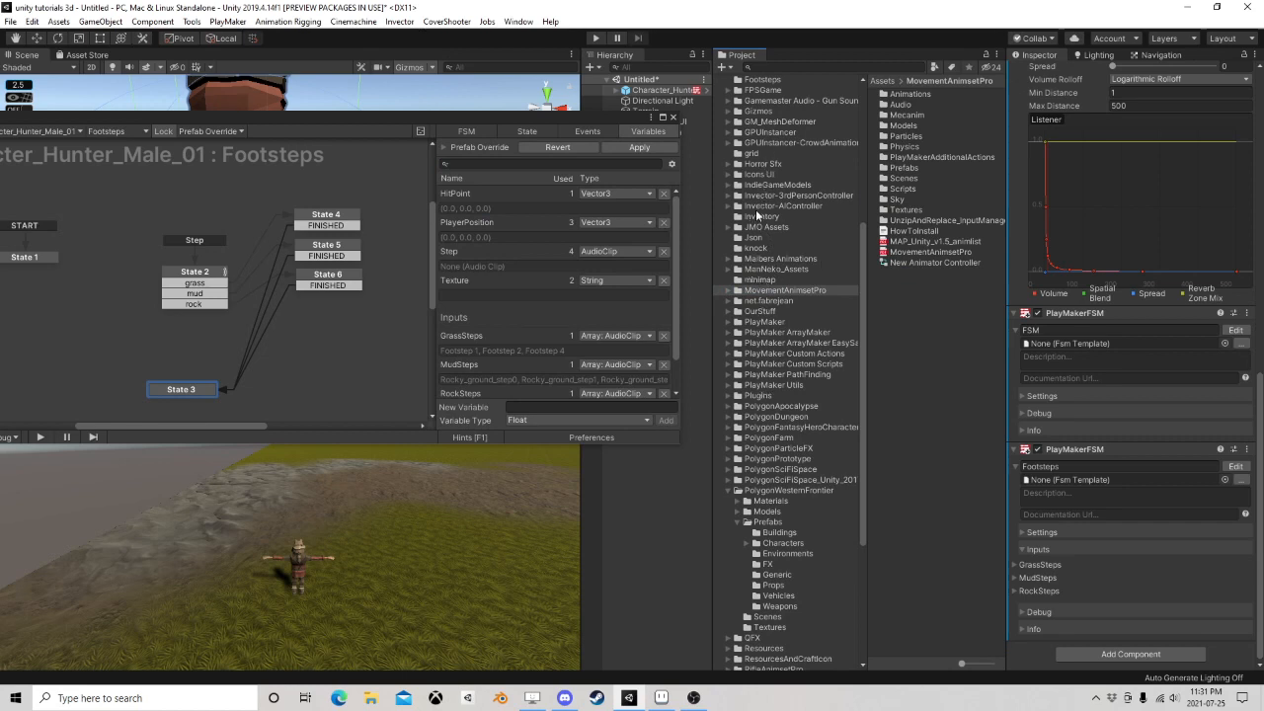
scroll(753, 178, up, 2)
scroll(752, 178, up, 4)
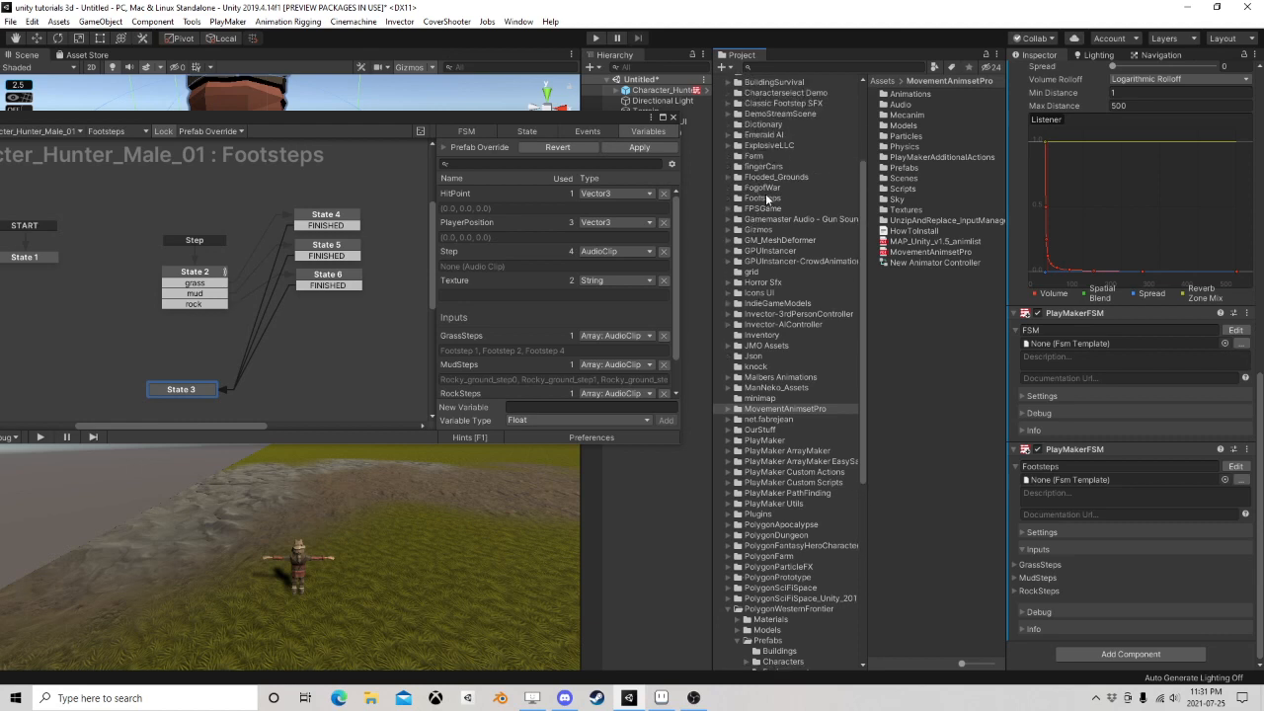
click(767, 199)
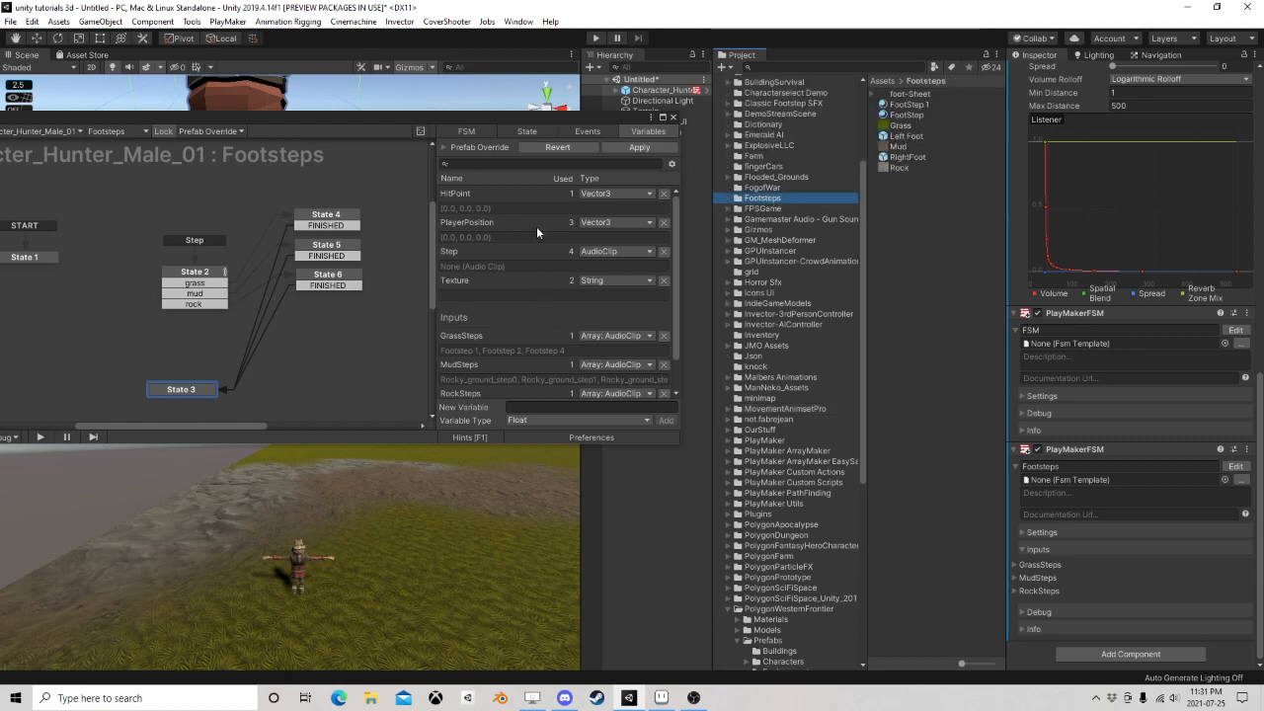
Add the RightFoot and Left Foot prefabs to the Footsteps FSM as variables
scroll(533, 312, down, 2)
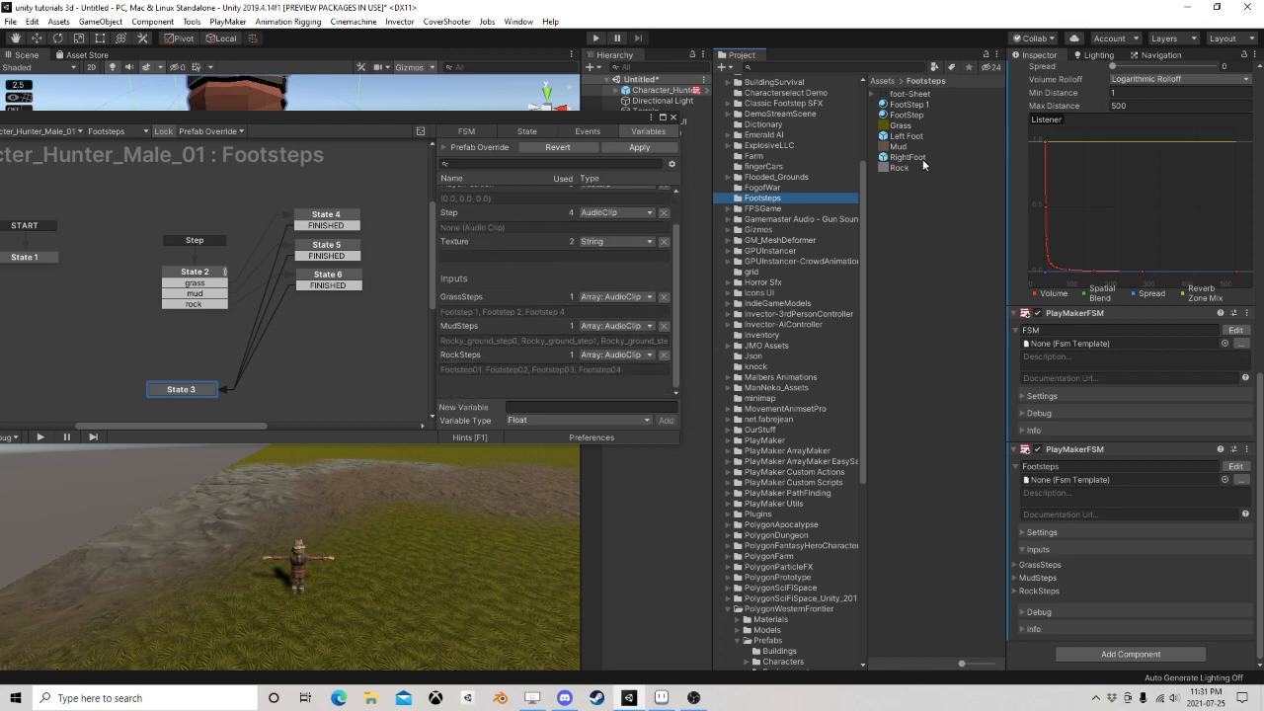
drag(923, 165, 522, 405)
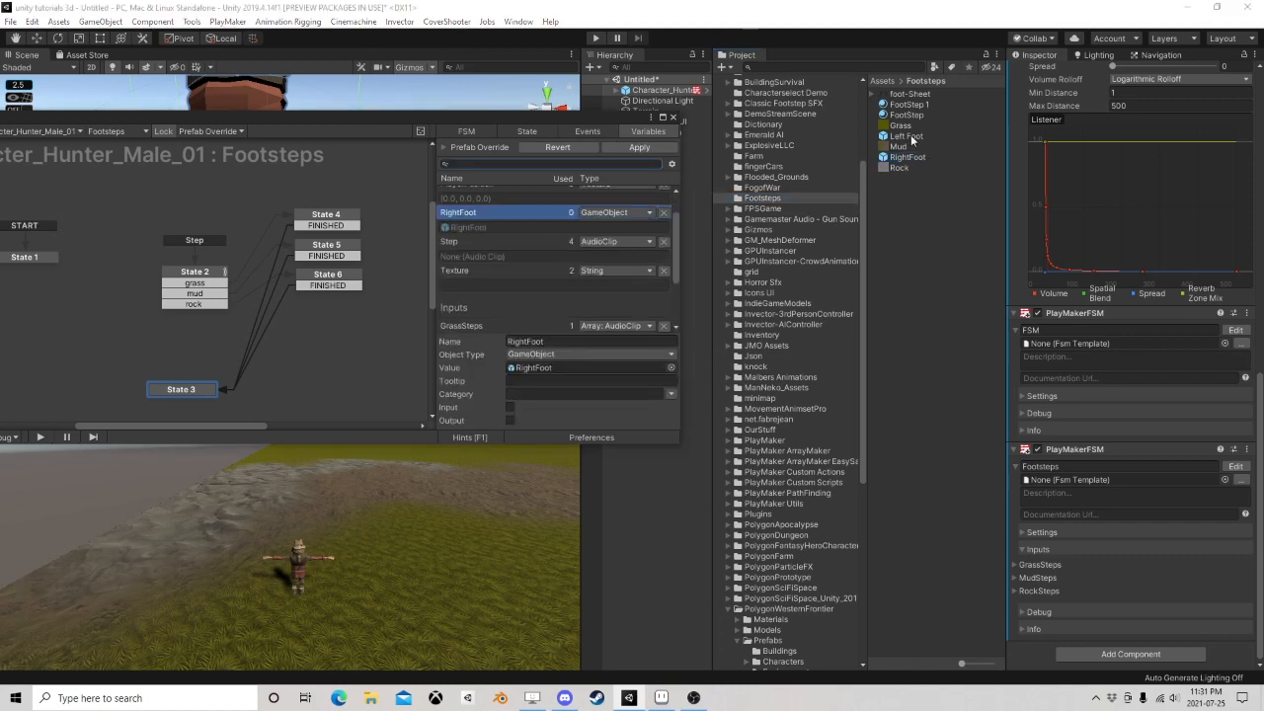
drag(912, 139, 511, 313)
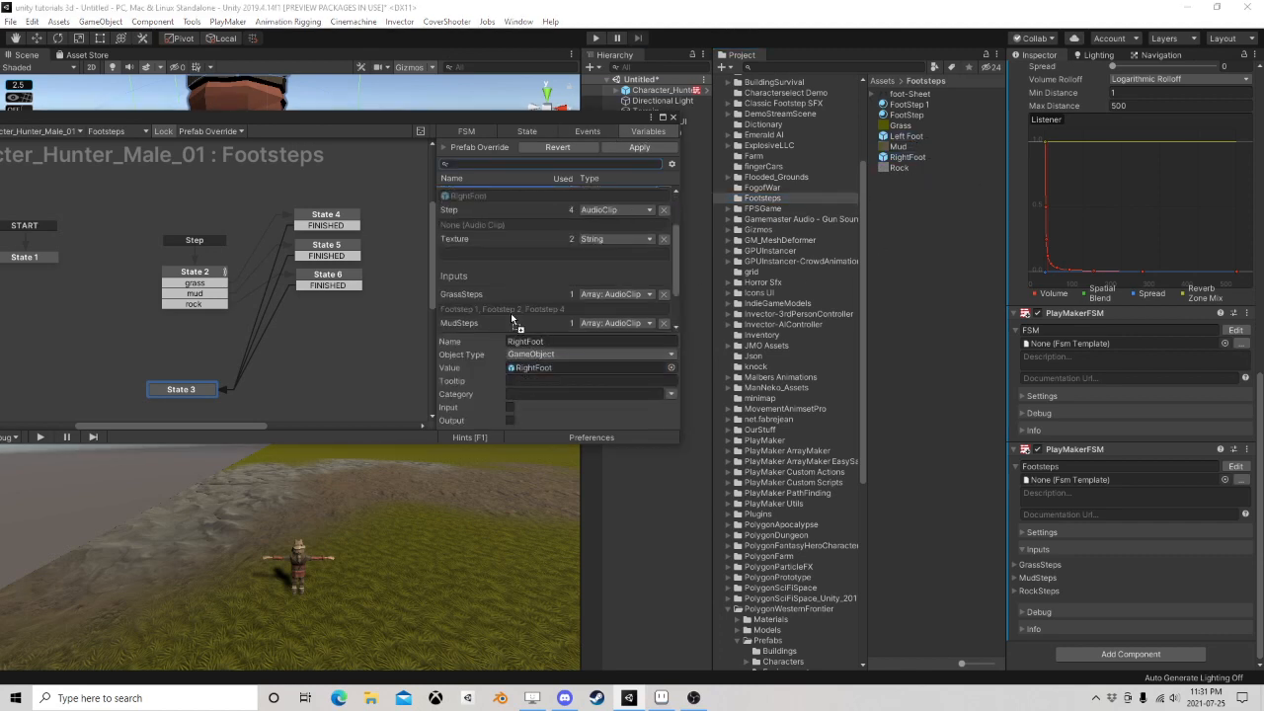
Switch State 3's Create Object Game Object to a new variable named FootStepMark
click(537, 130)
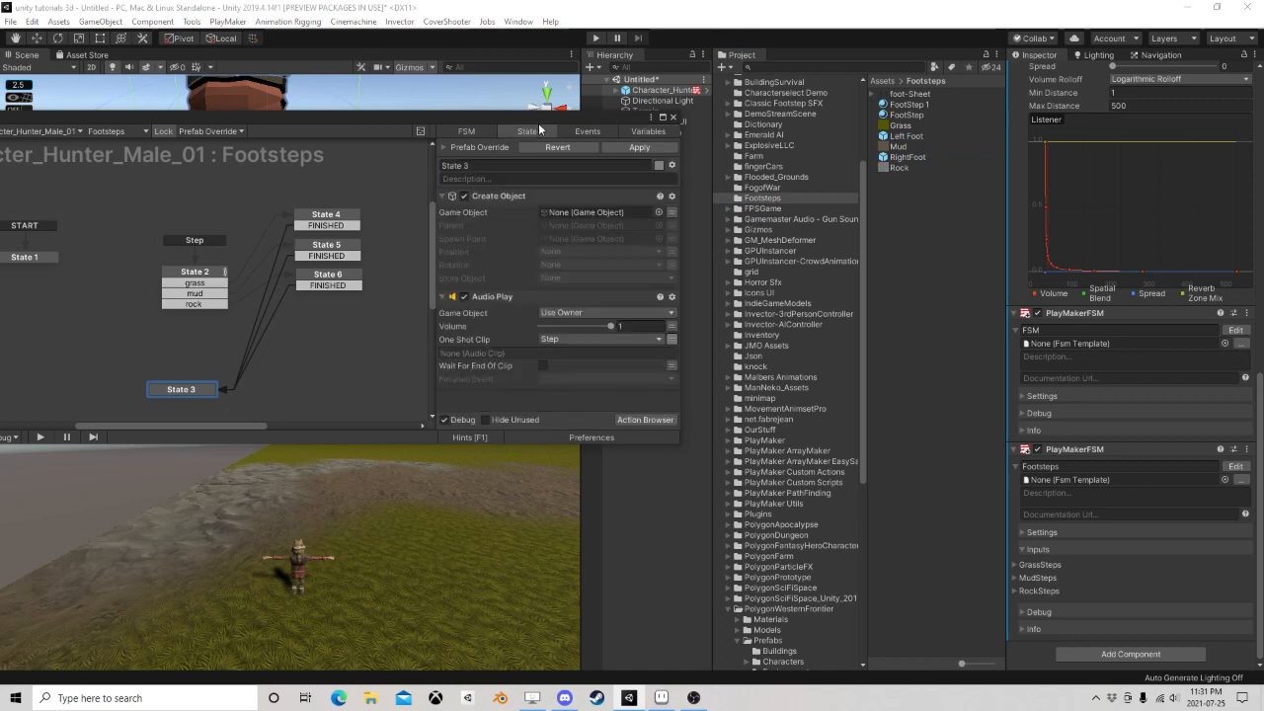
click(671, 213)
click(636, 213)
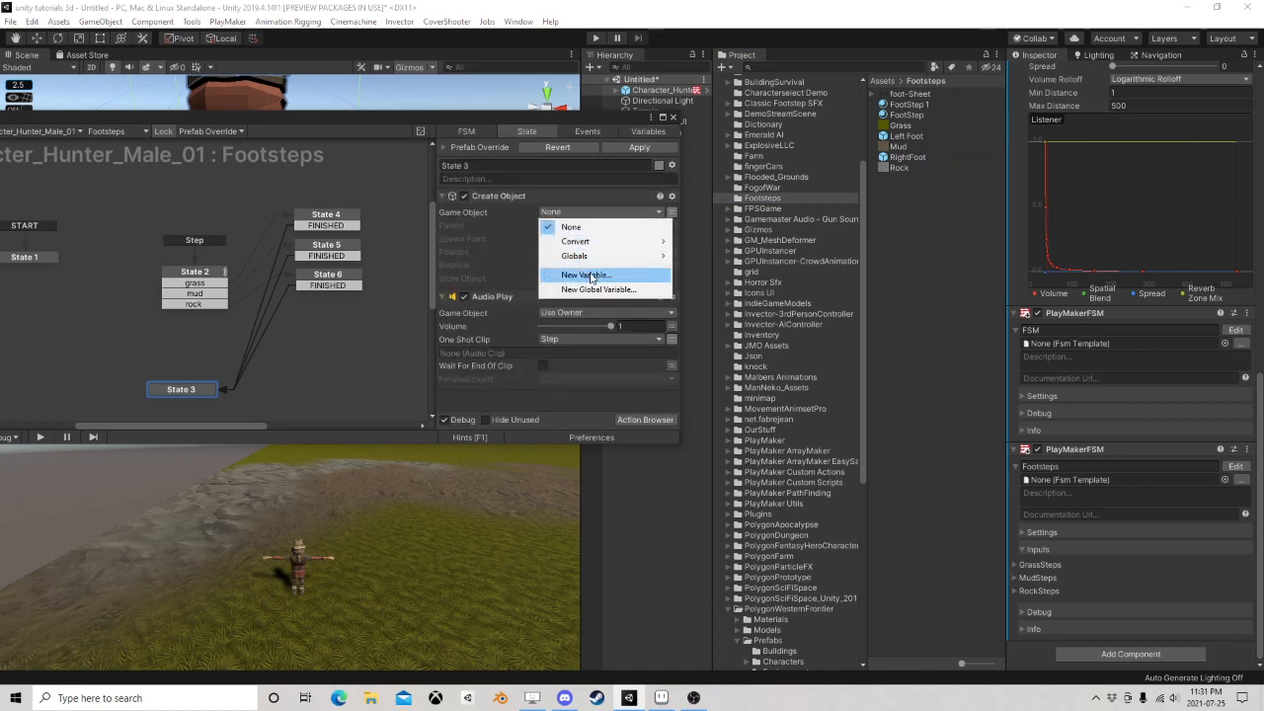
click(590, 276)
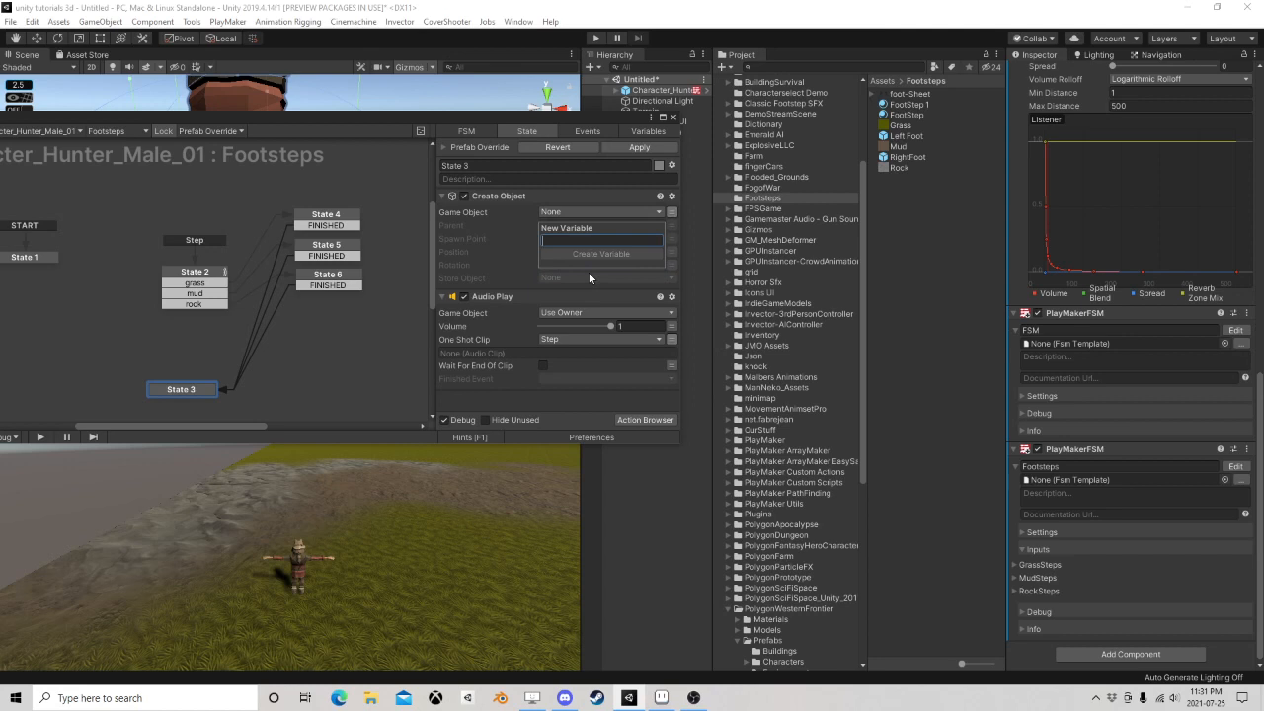
text(FootStepM)
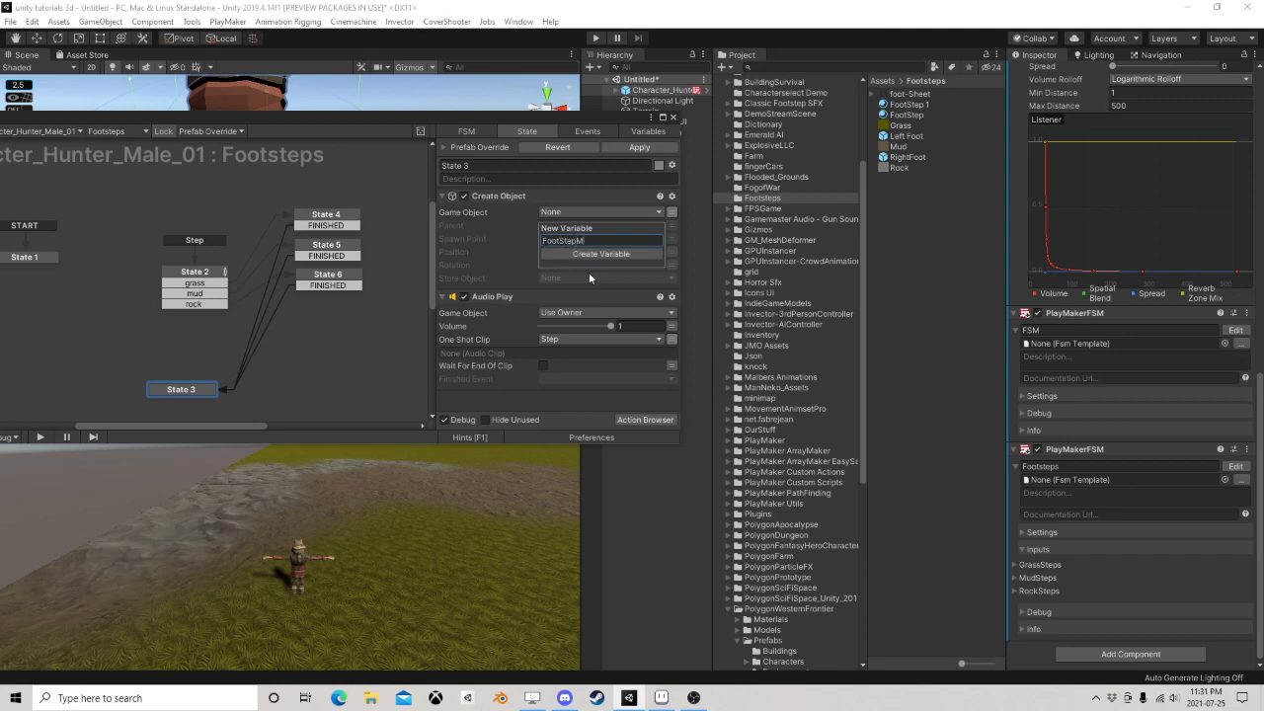
text(ark)
key(Return)
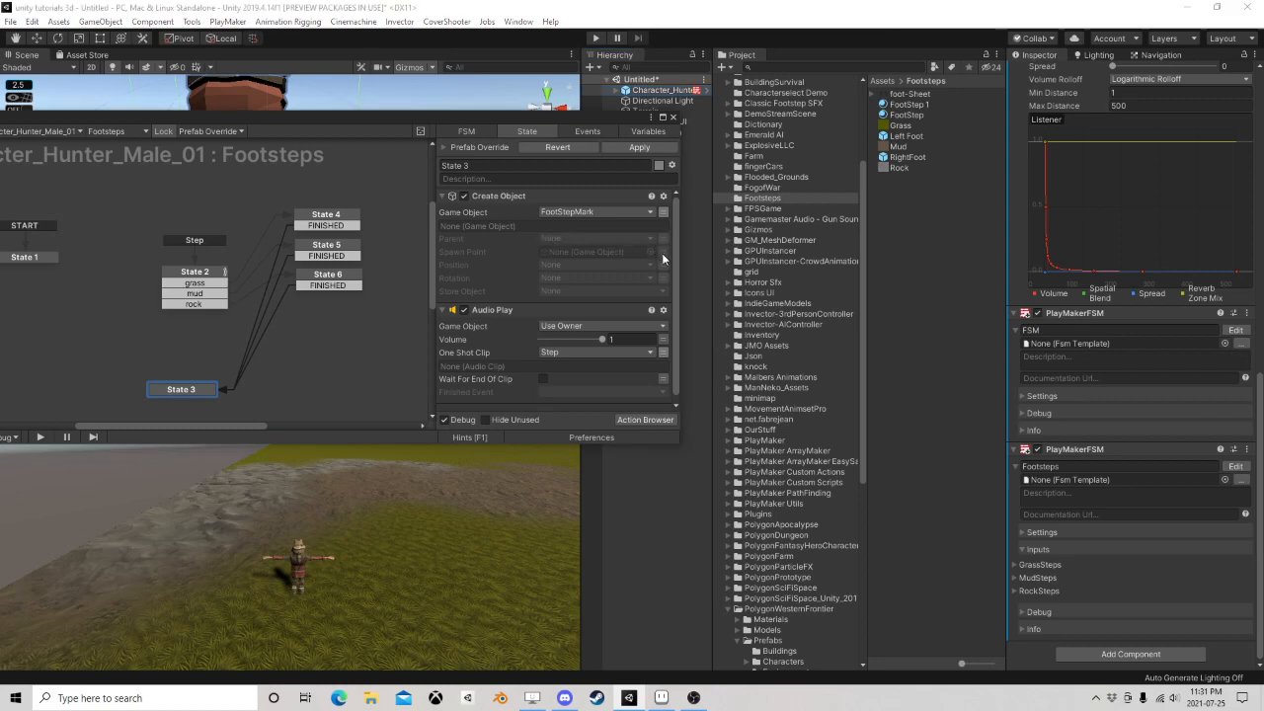
Set the Create Object position to the HitPoint variable and leave Store Object as None
click(575, 263)
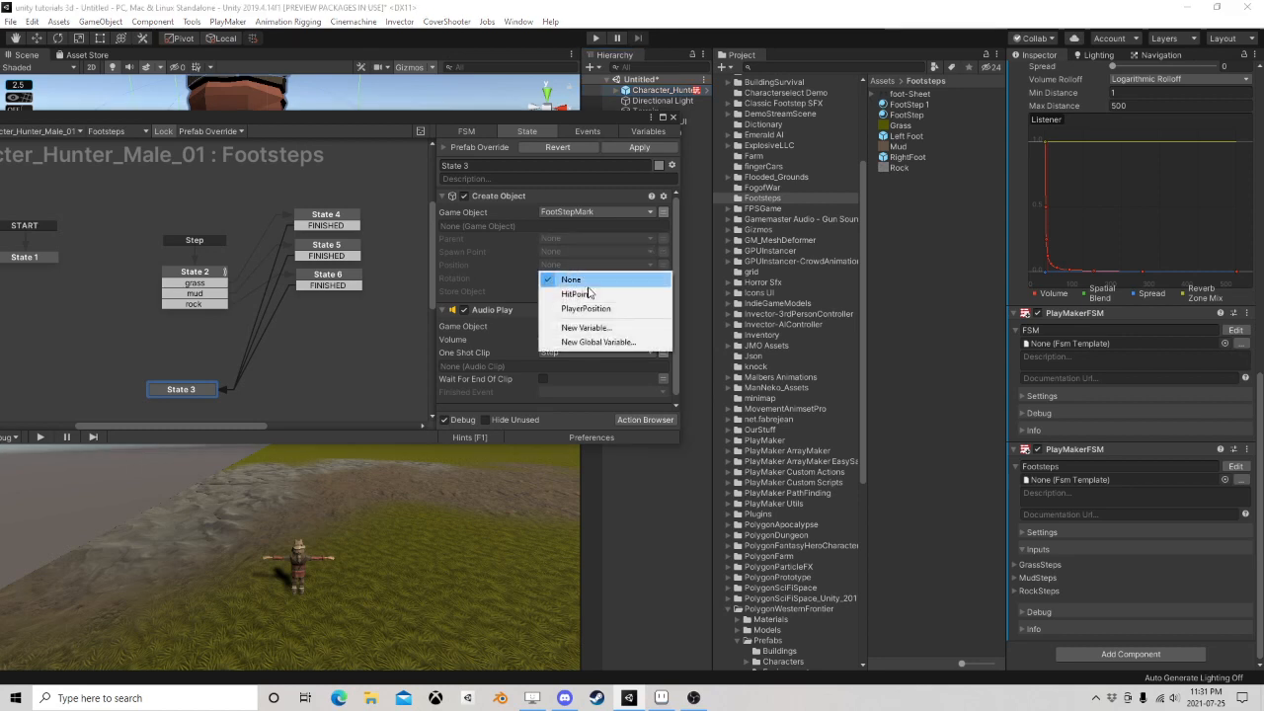
click(578, 294)
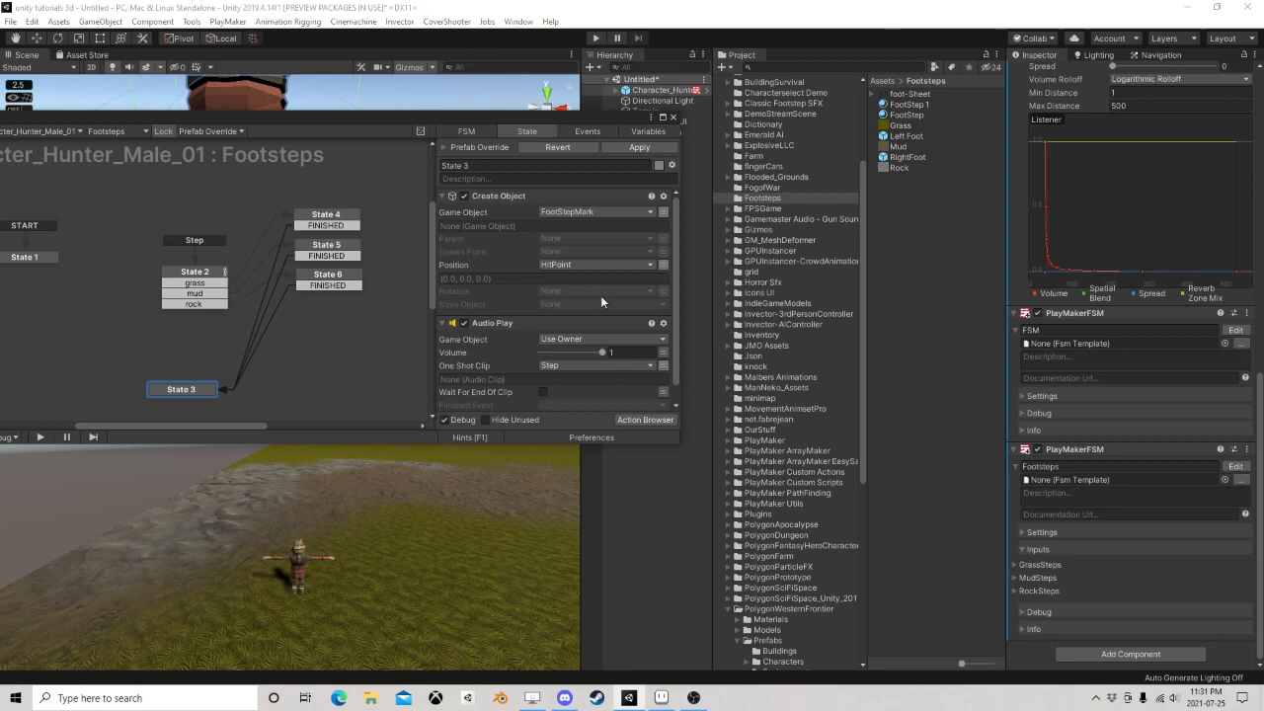
click(569, 306)
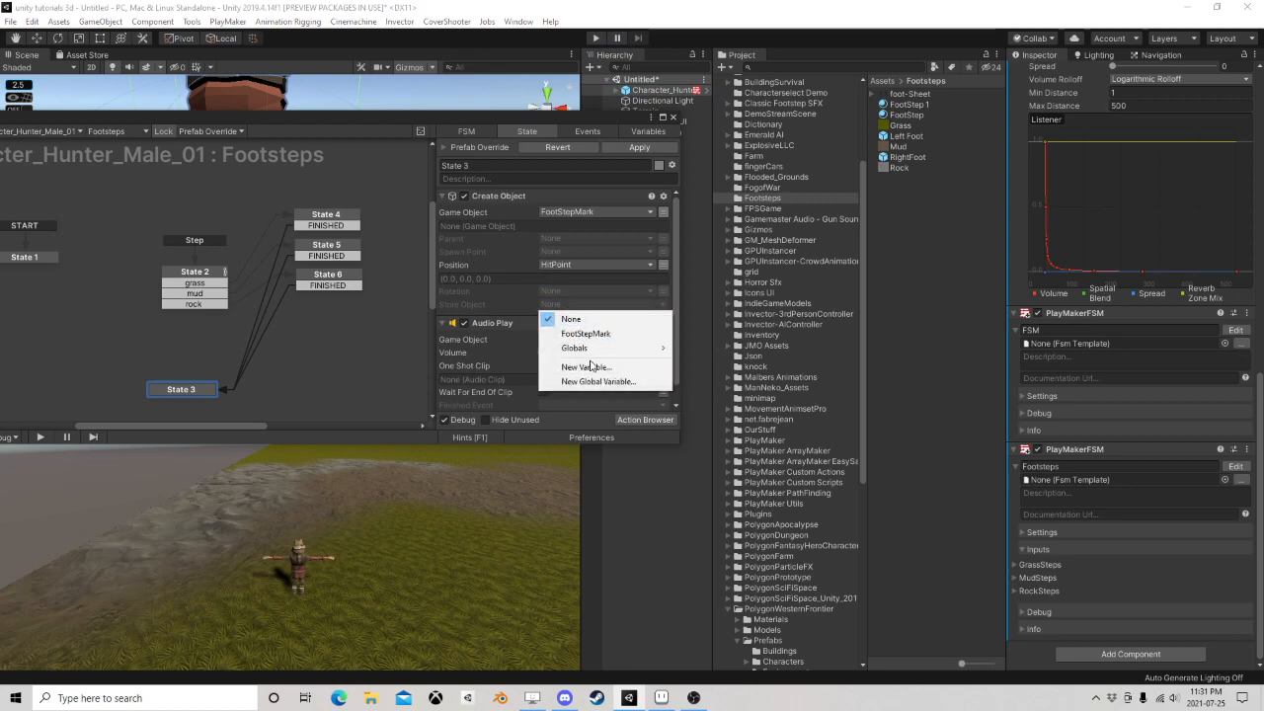
click(486, 306)
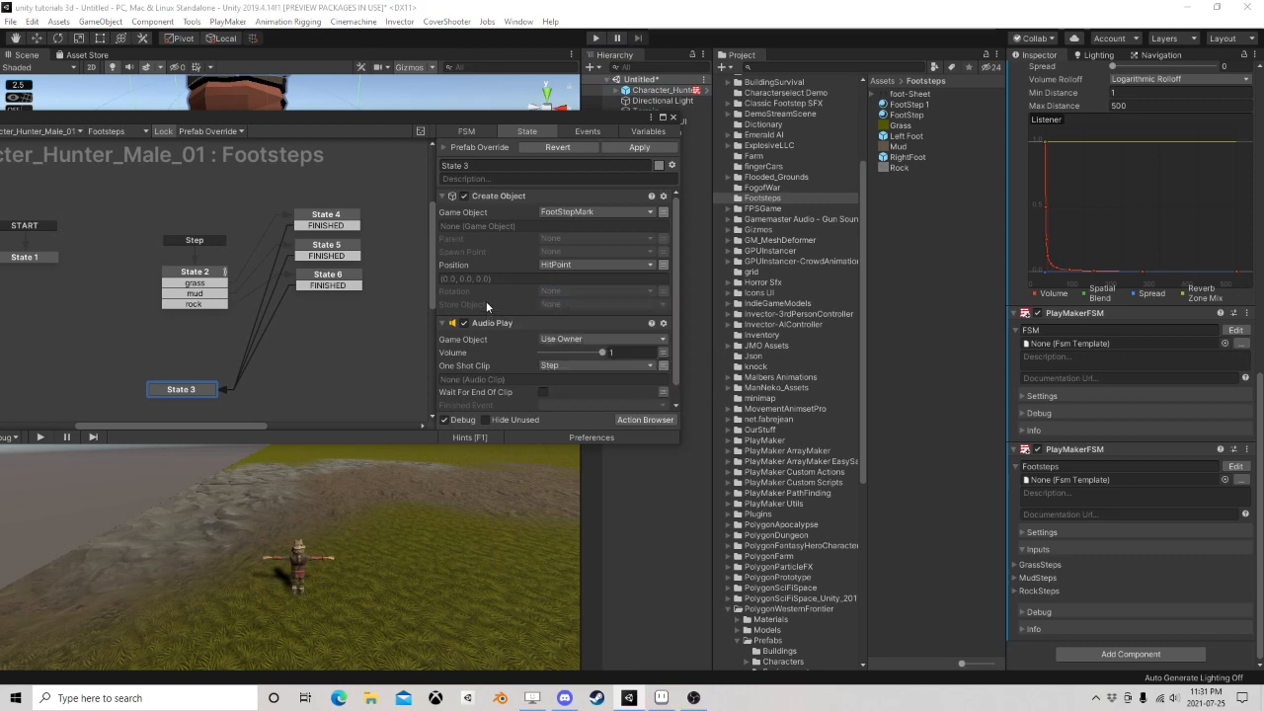
Add a Quaternion Look Rotation action to State 3 and move it above Create Object
click(639, 420)
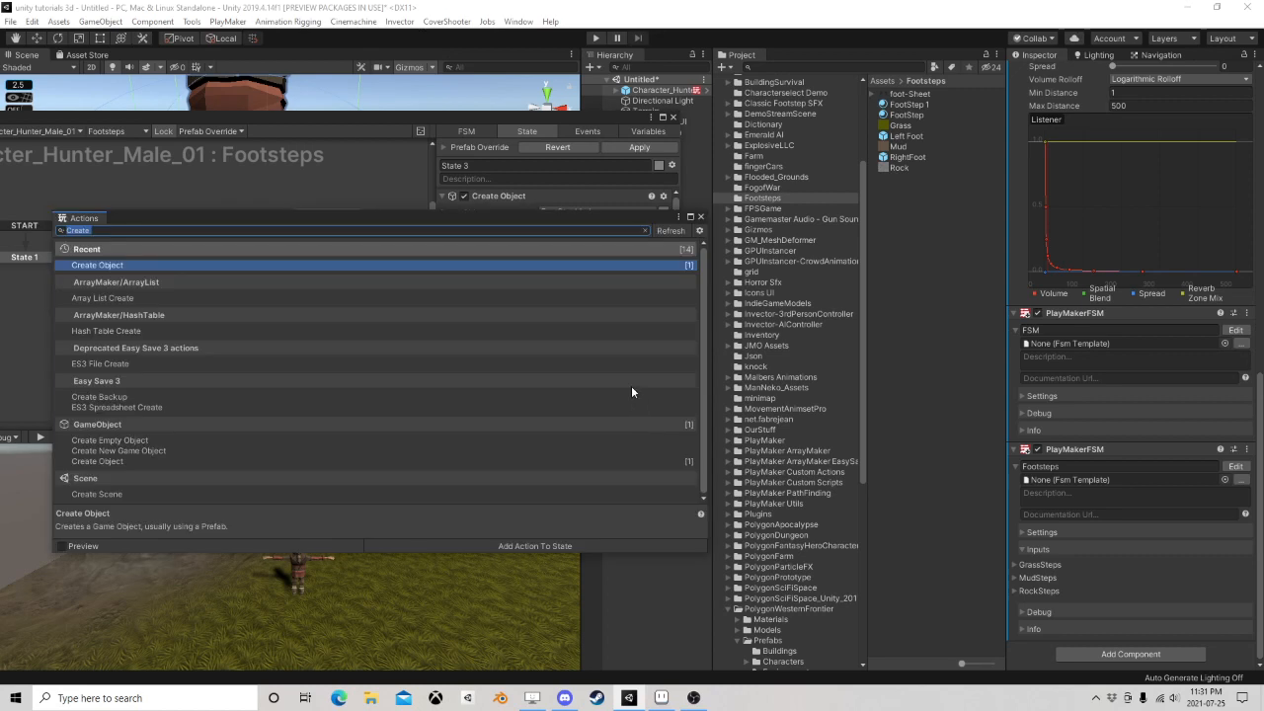
text(look)
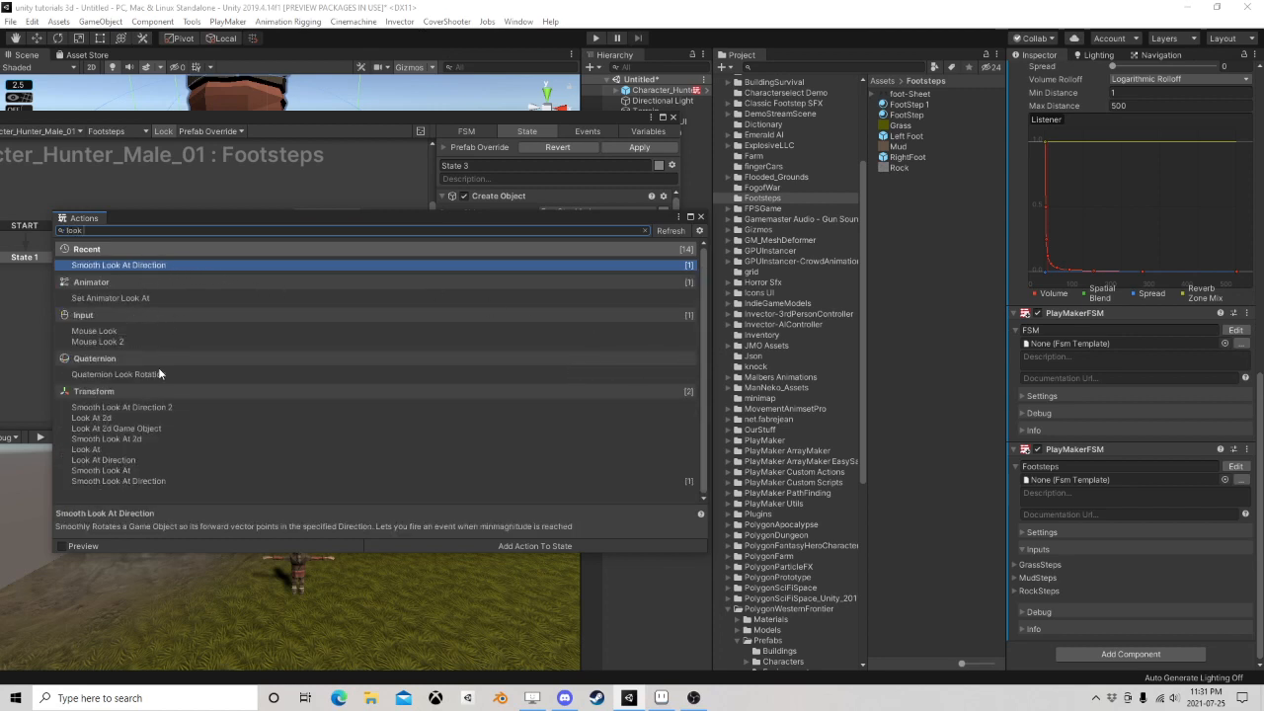
double_click(145, 375)
click(701, 218)
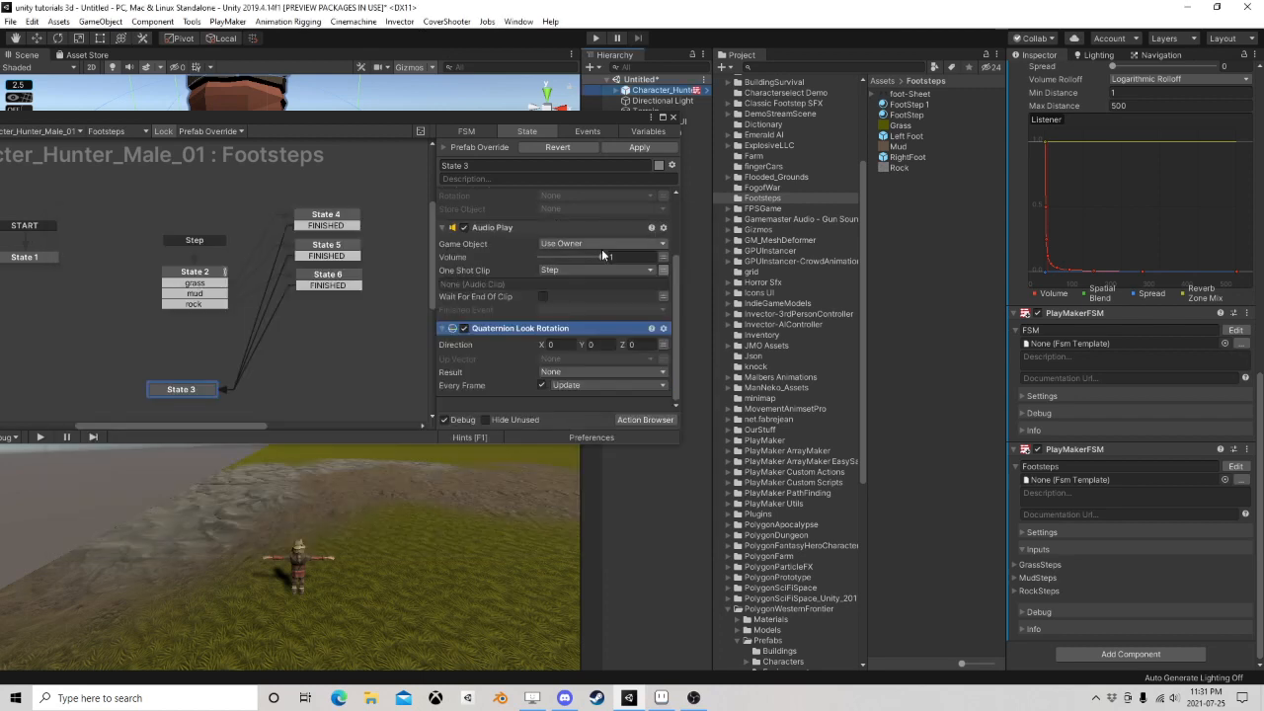
drag(503, 328, 512, 197)
Switch the Quaternion Look Rotation's Direction to variable input, leaving it at None
click(662, 211)
click(647, 211)
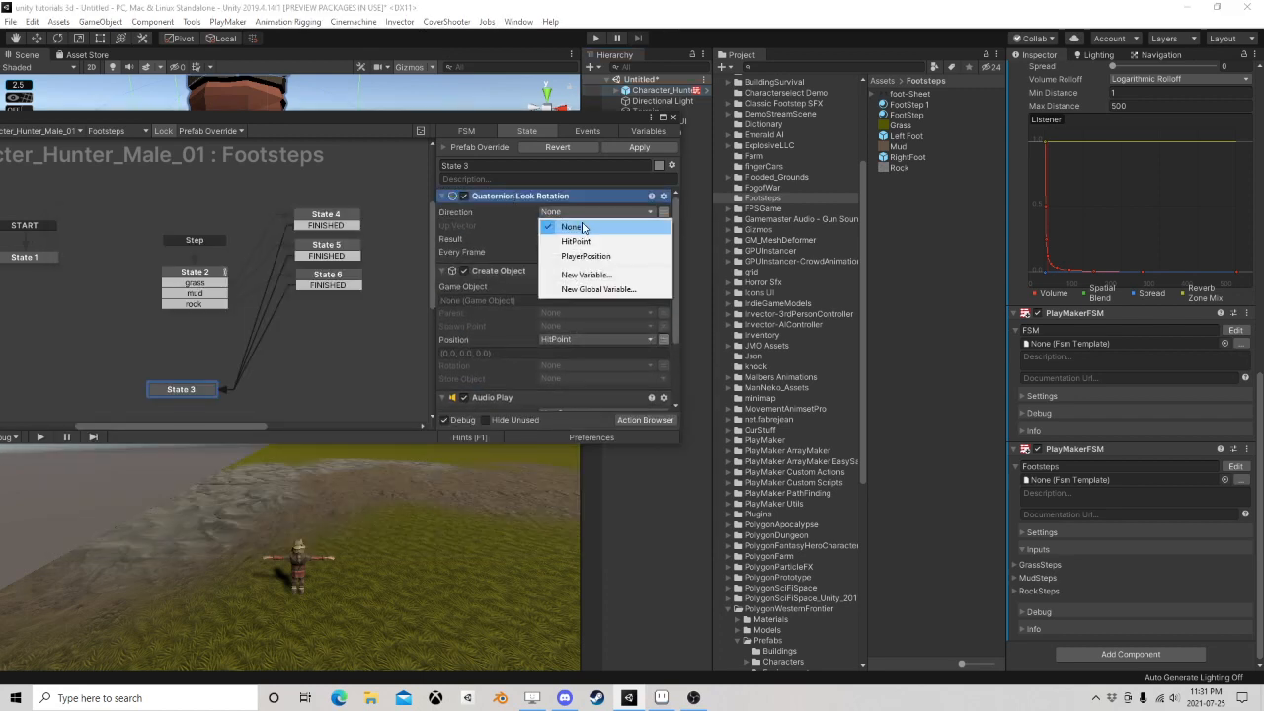
click(321, 255)
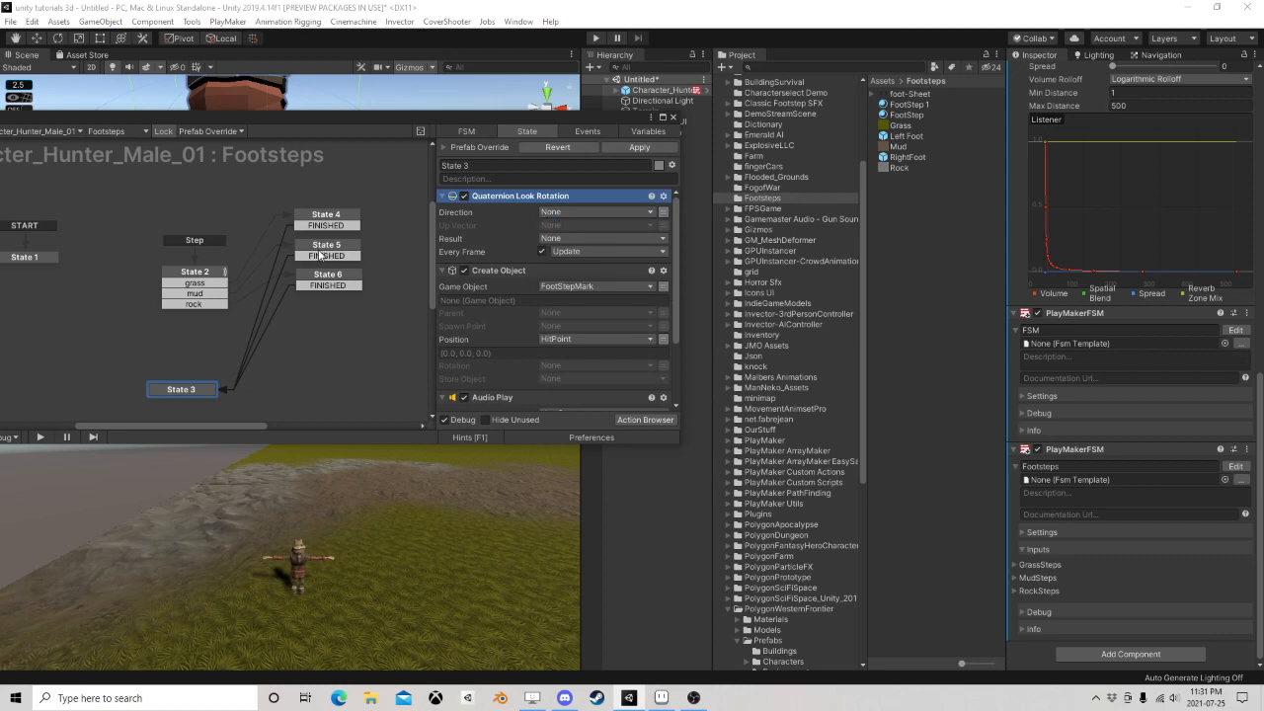
In State 2's Raycast 2 action, store the hit normal in a new variable named HitNormal
click(210, 278)
click(538, 226)
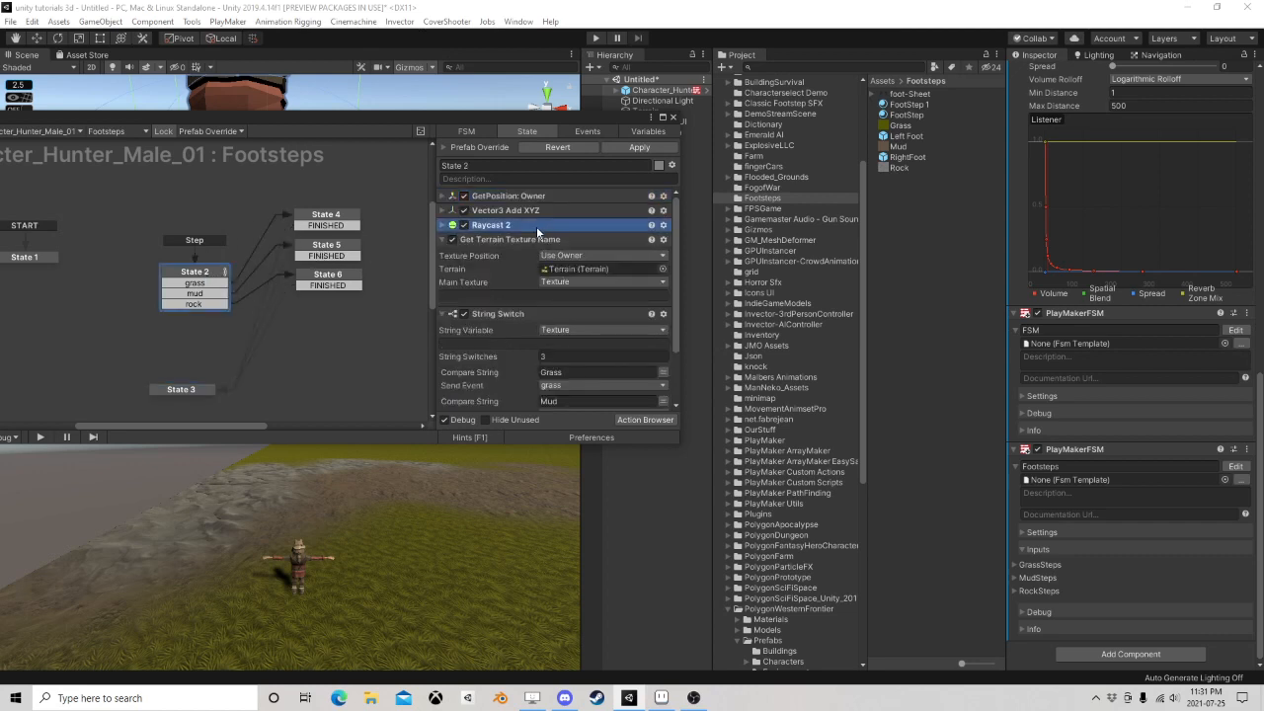
click(444, 226)
scroll(567, 293, down, 2)
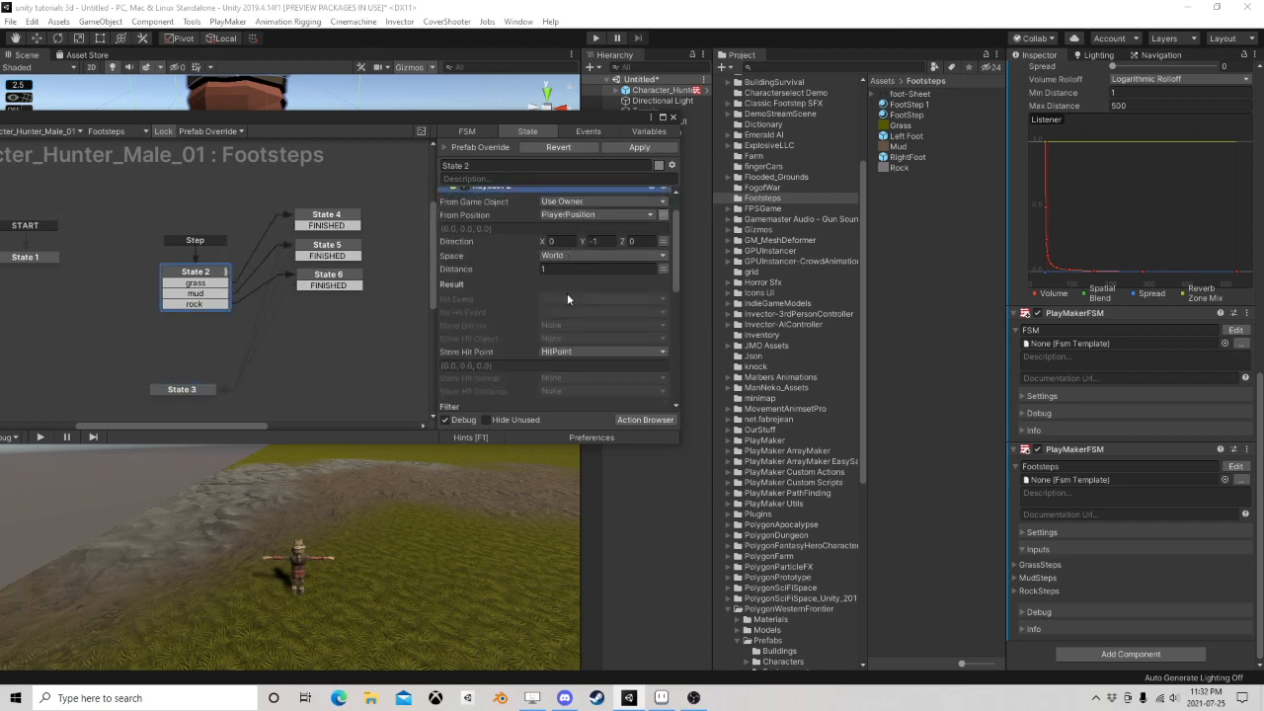
click(549, 379)
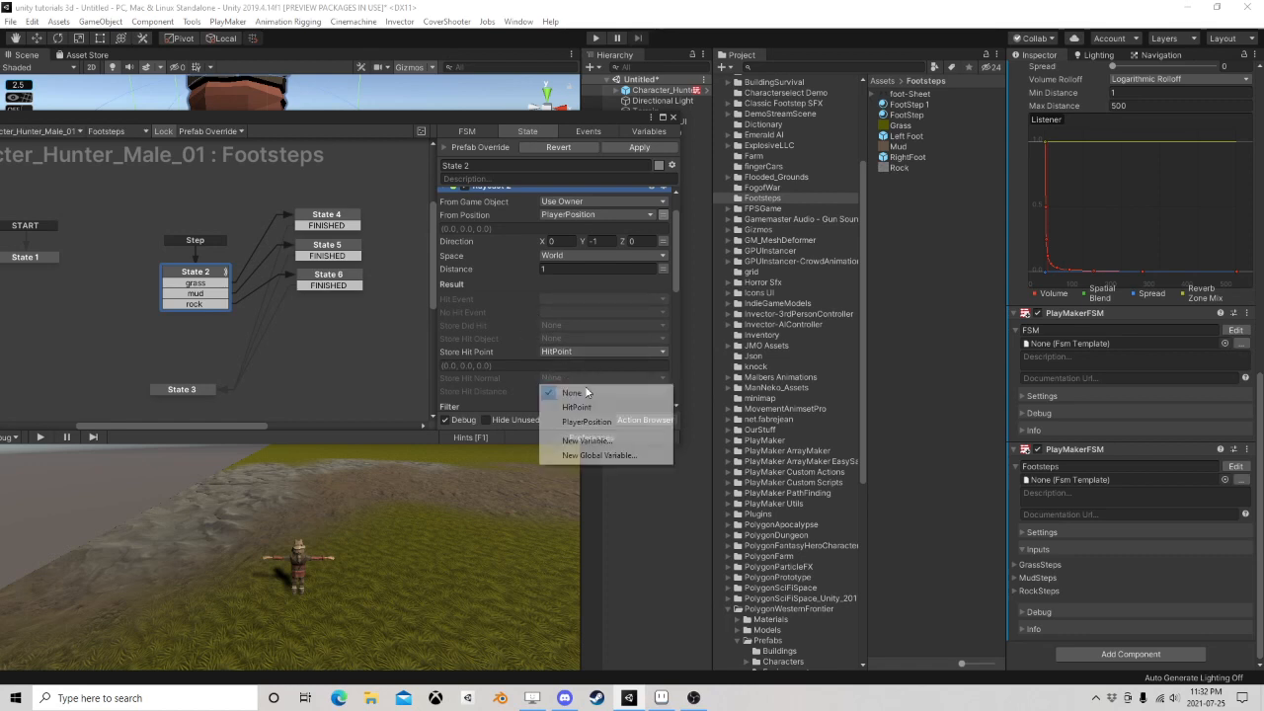
click(567, 438)
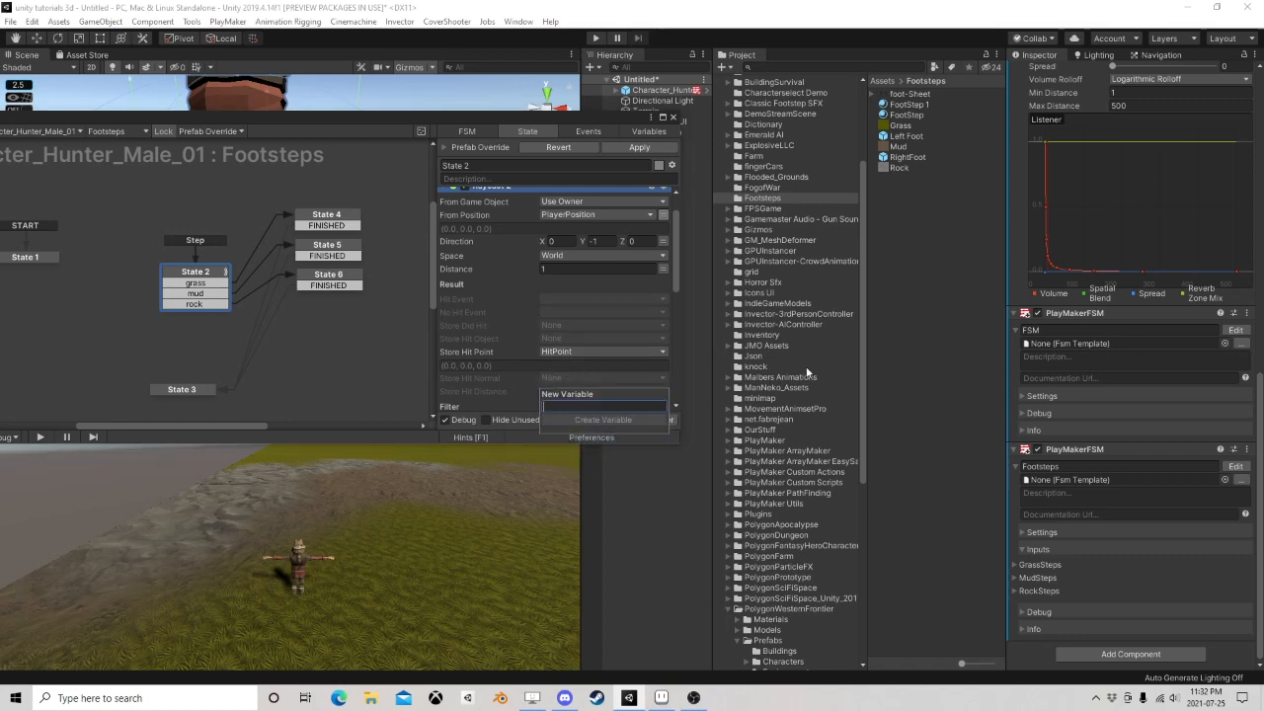
text(HitNormal)
key(Return)
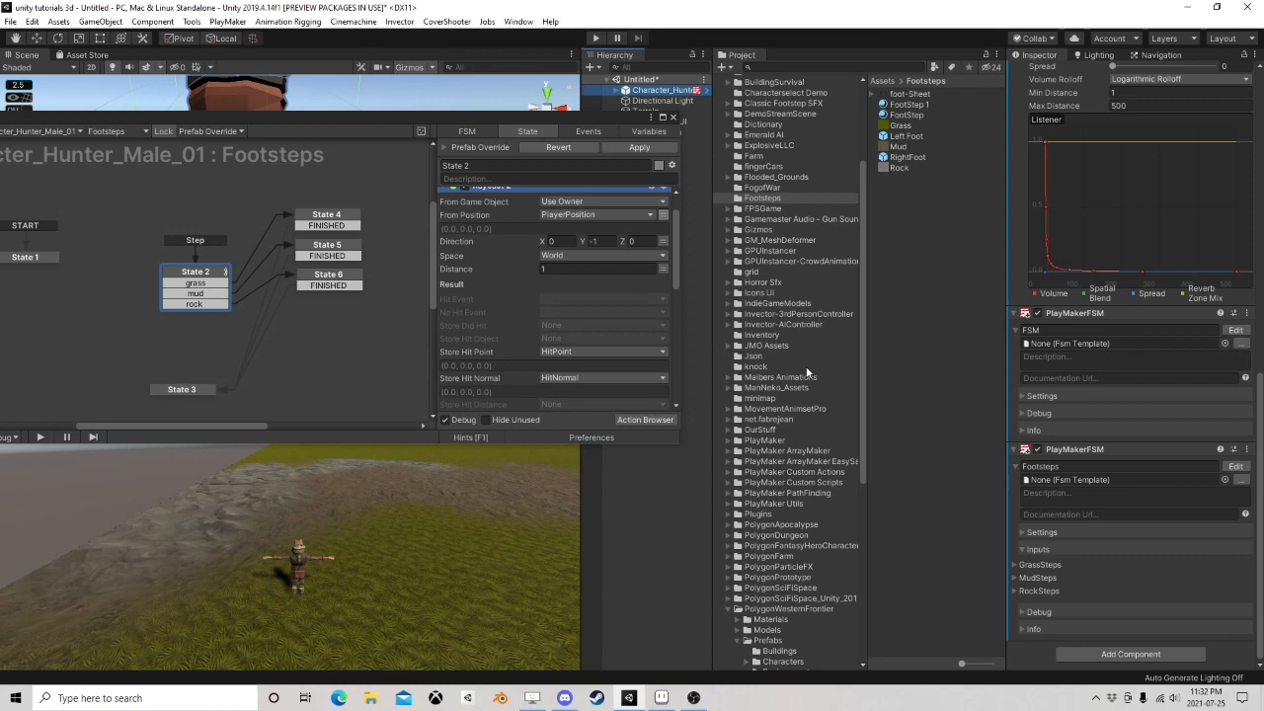
In State 3's Quaternion Look Rotation, set Direction to HitNormal and the Up Vector's Y to 1
click(180, 390)
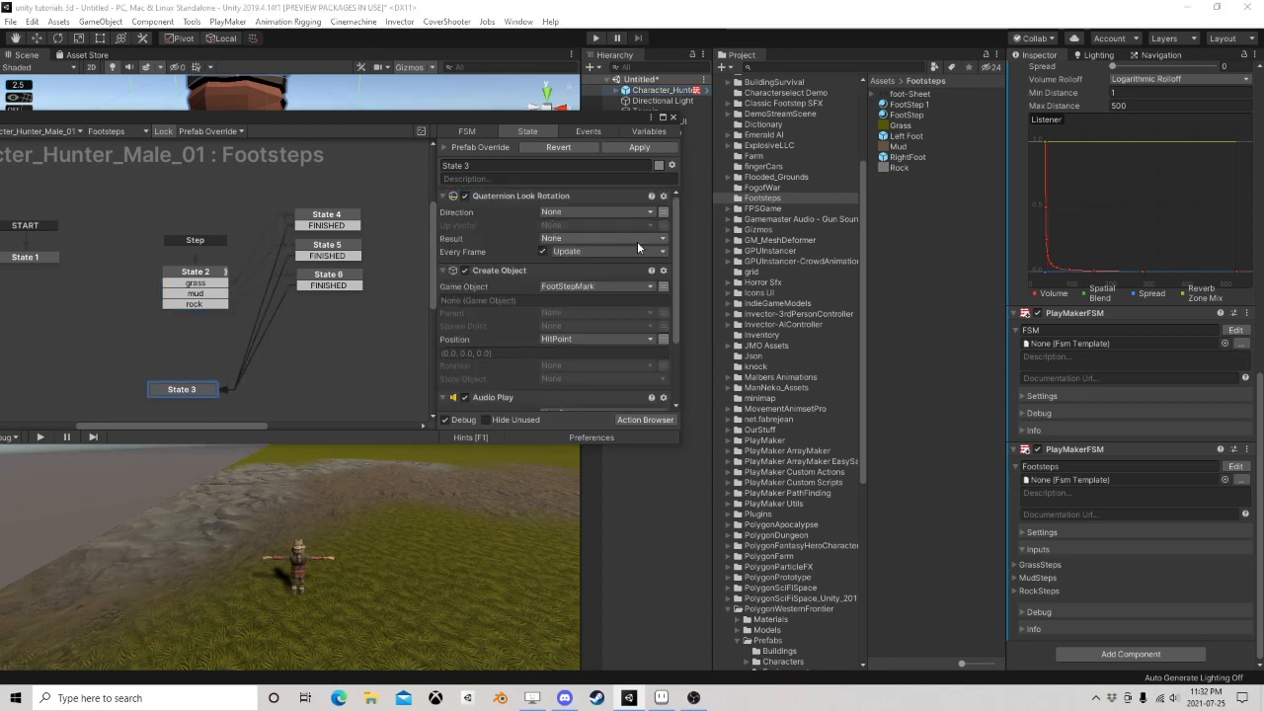
click(584, 212)
click(565, 239)
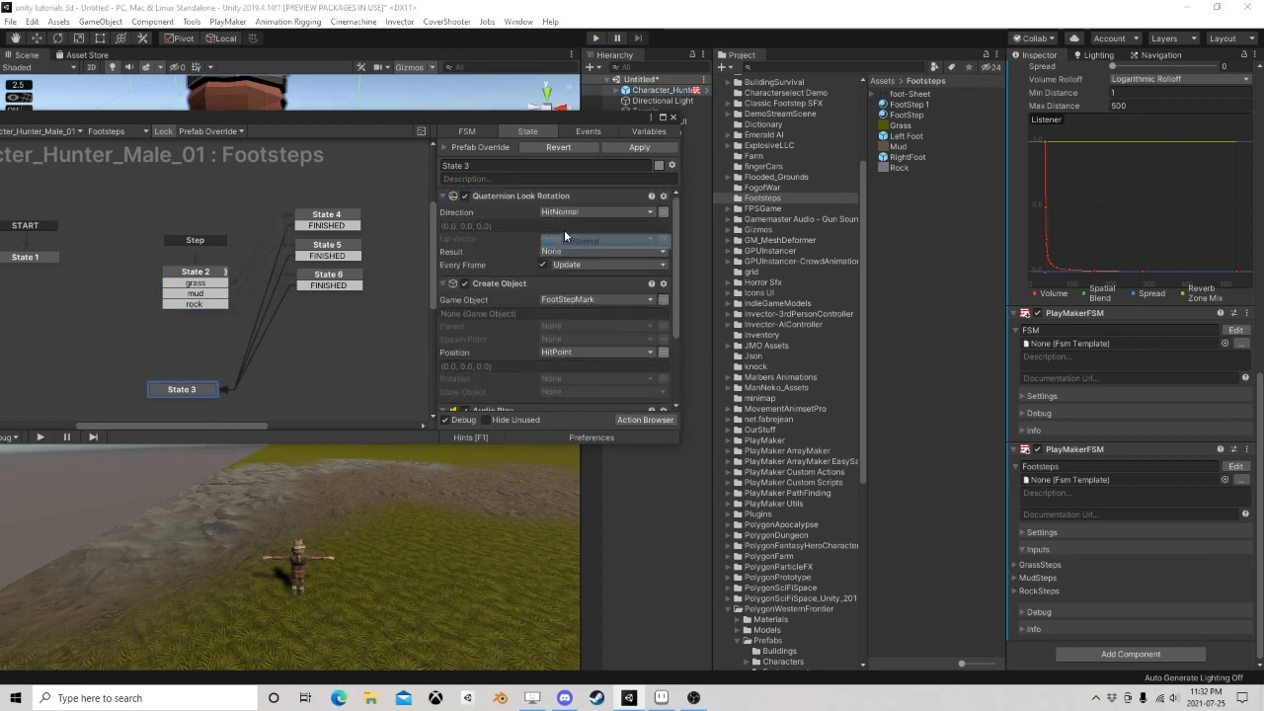
click(664, 239)
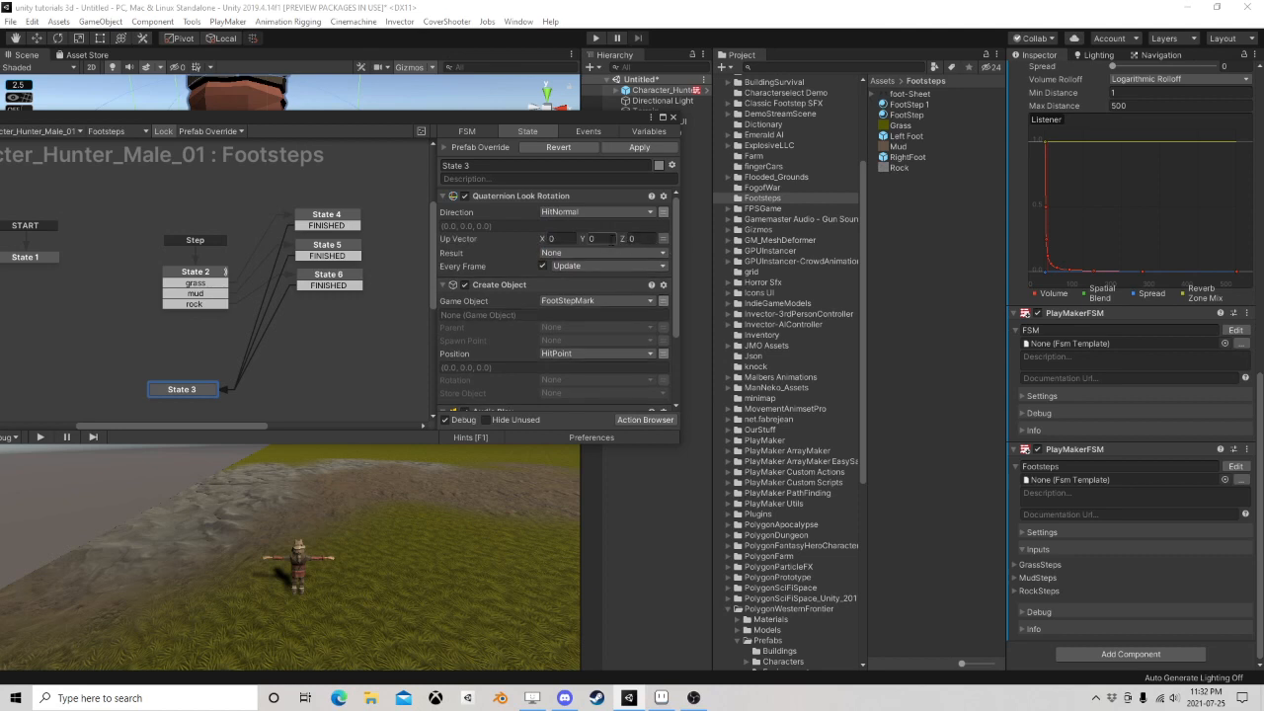
text(1)
Store the Quaternion Look Rotation result in a new variable named Rotation and turn off Every Frame
click(595, 253)
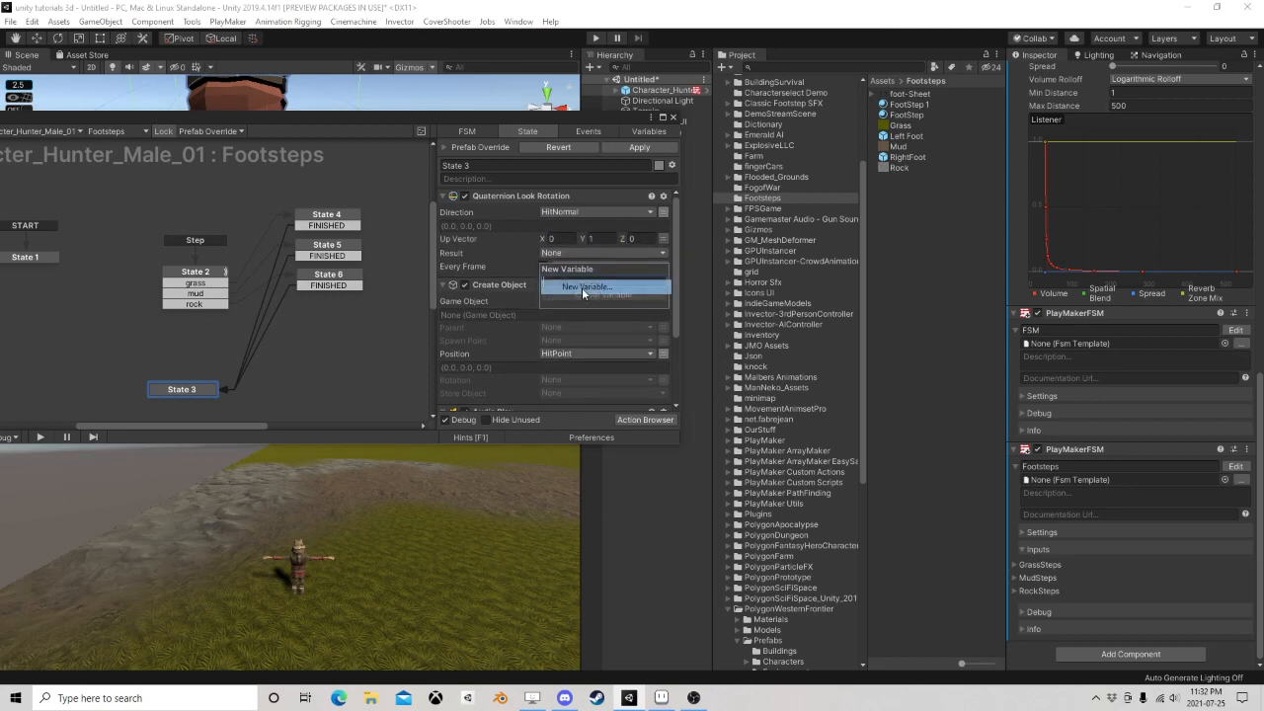
click(582, 287)
text(Rotati)
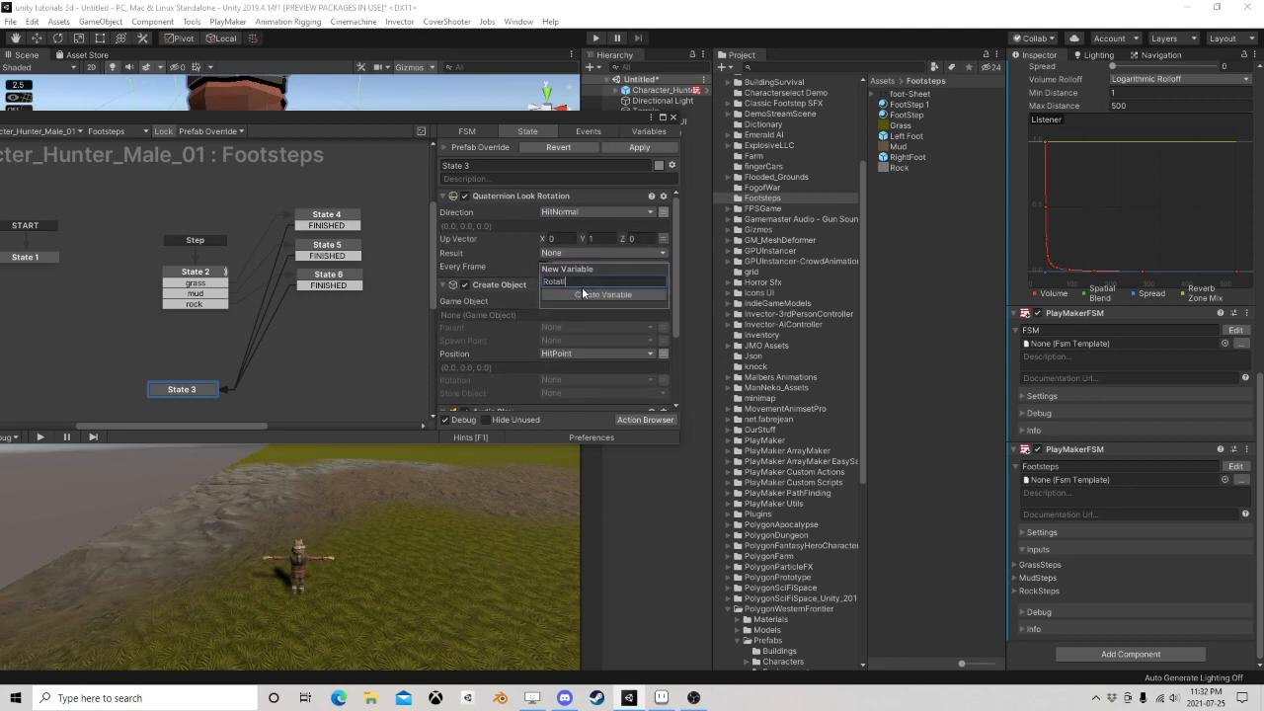
text(on)
key(Return)
click(541, 280)
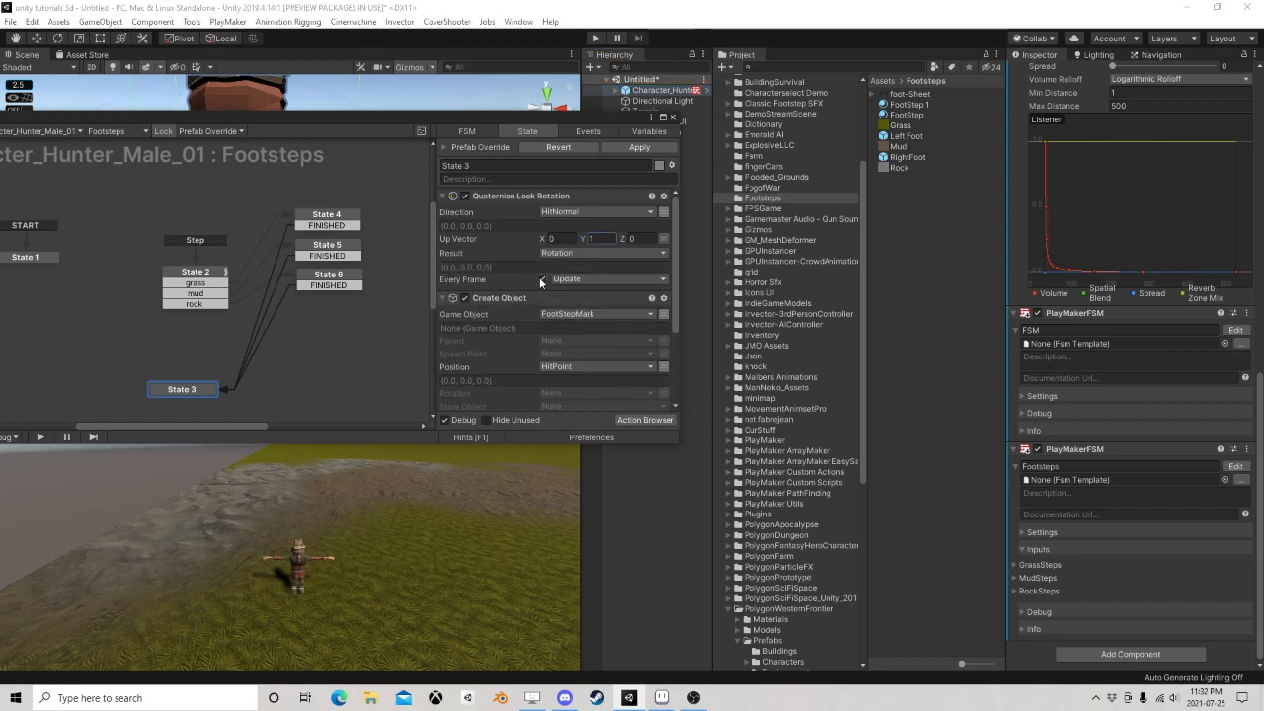
click(542, 280)
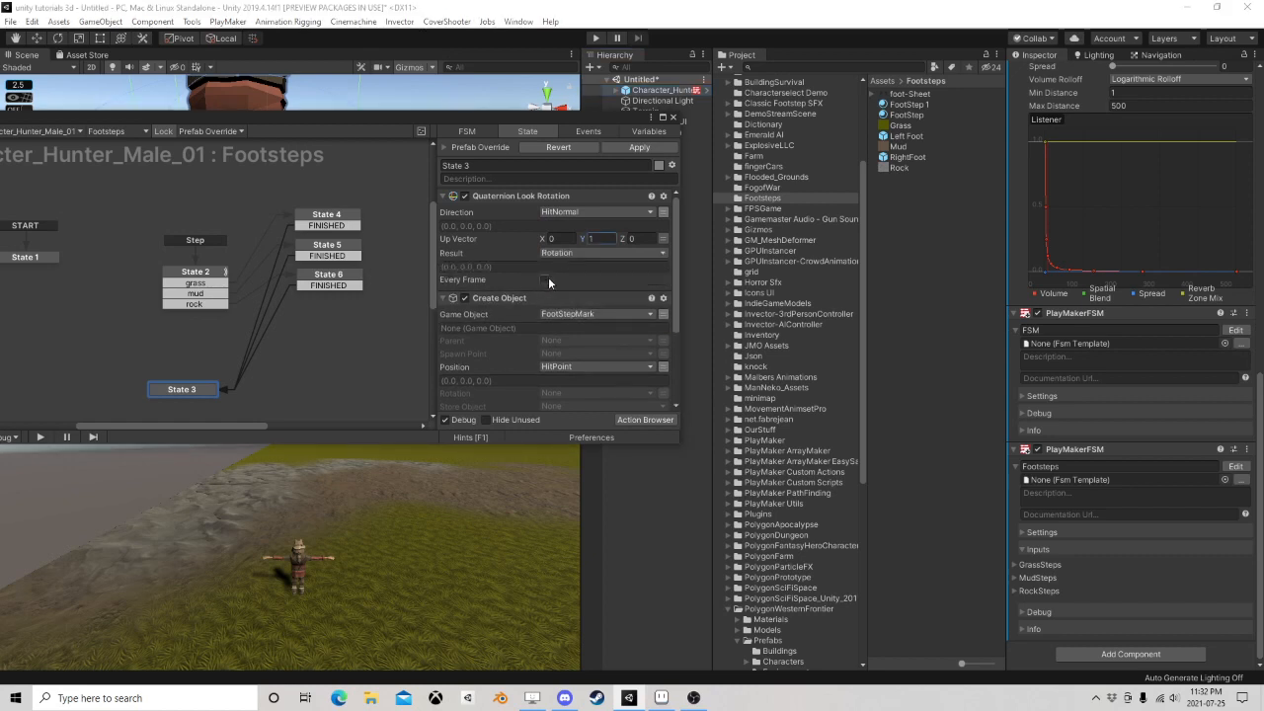
In State 3's Create Object action, store the spawned object in a new variable named Created
scroll(537, 288, down, 2)
click(576, 353)
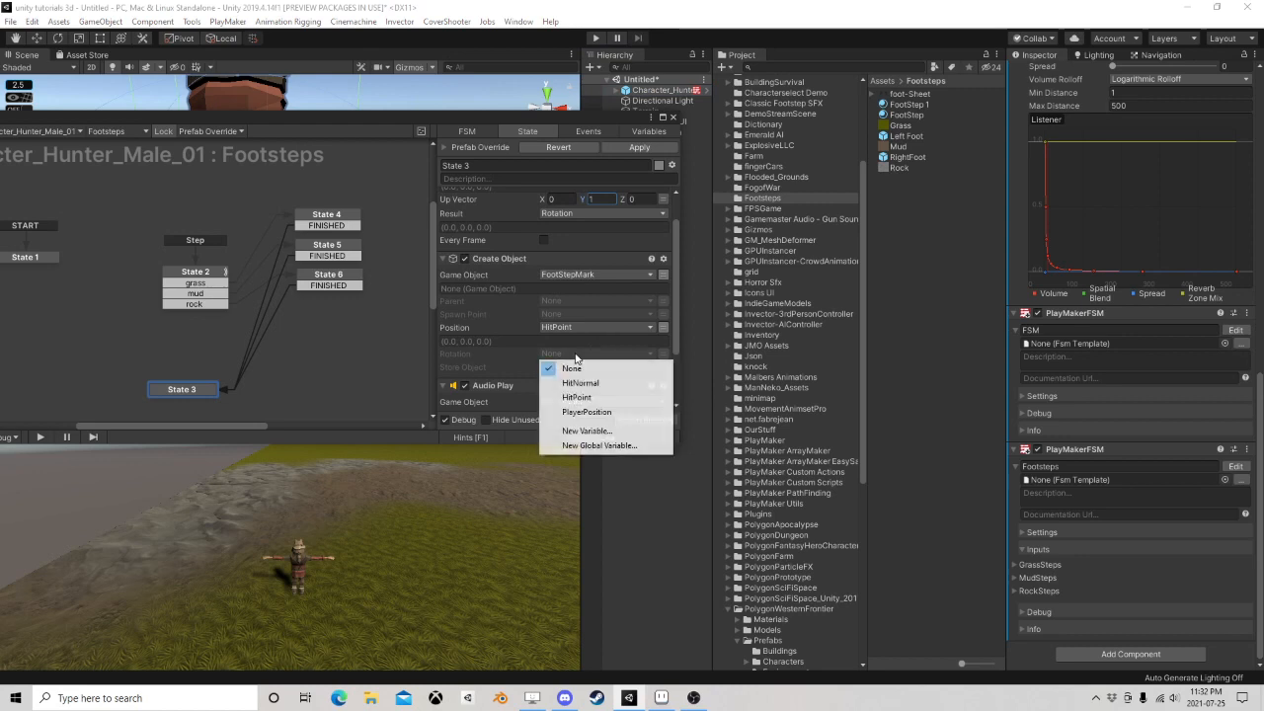
click(496, 351)
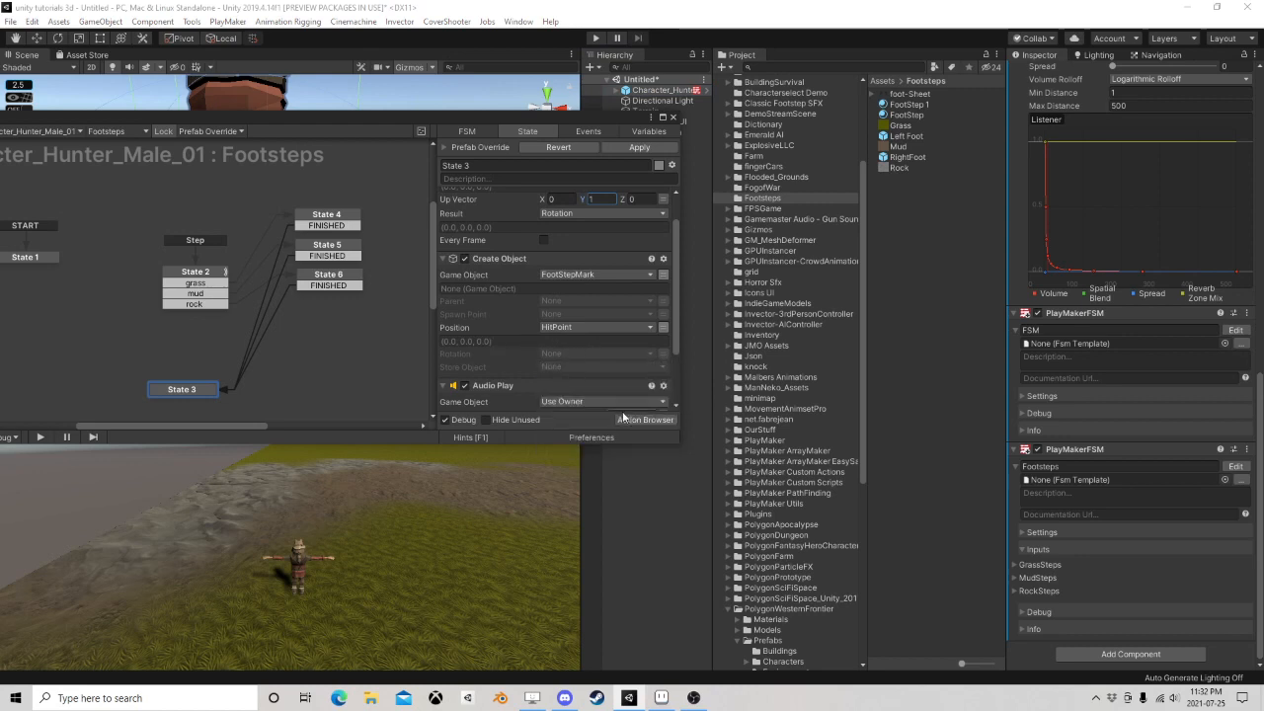
click(587, 369)
click(585, 425)
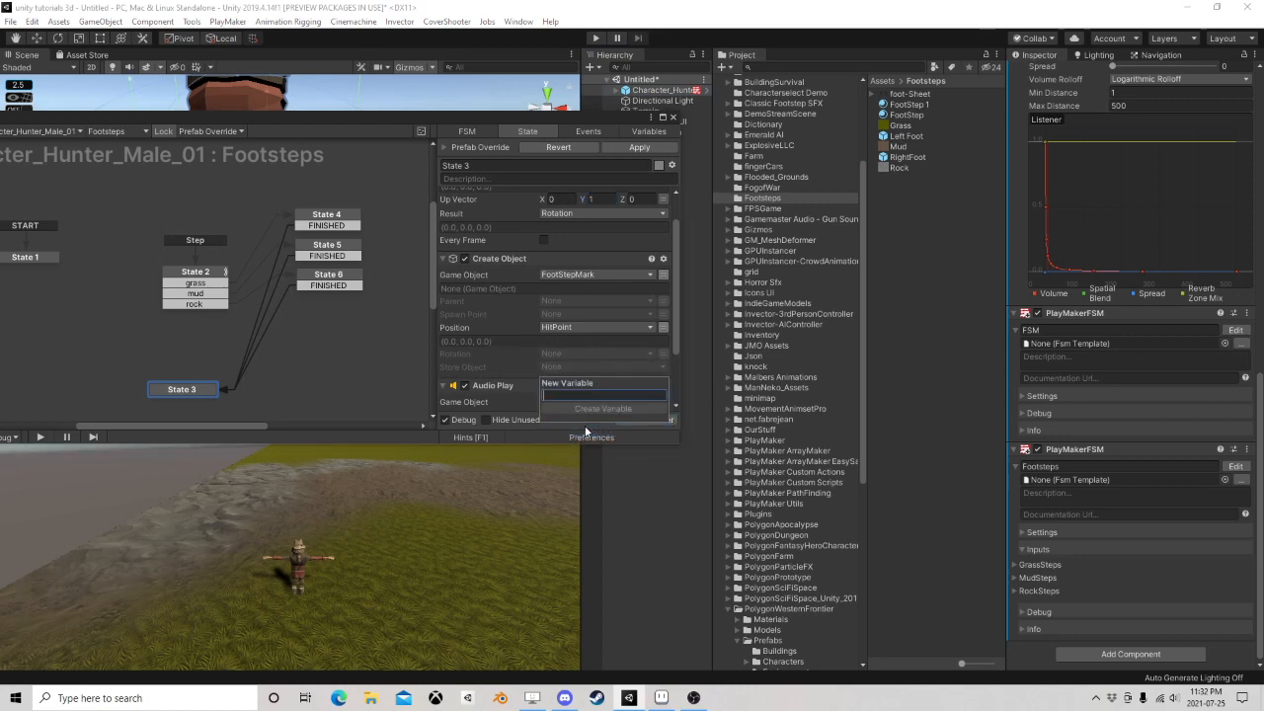
text(Create)
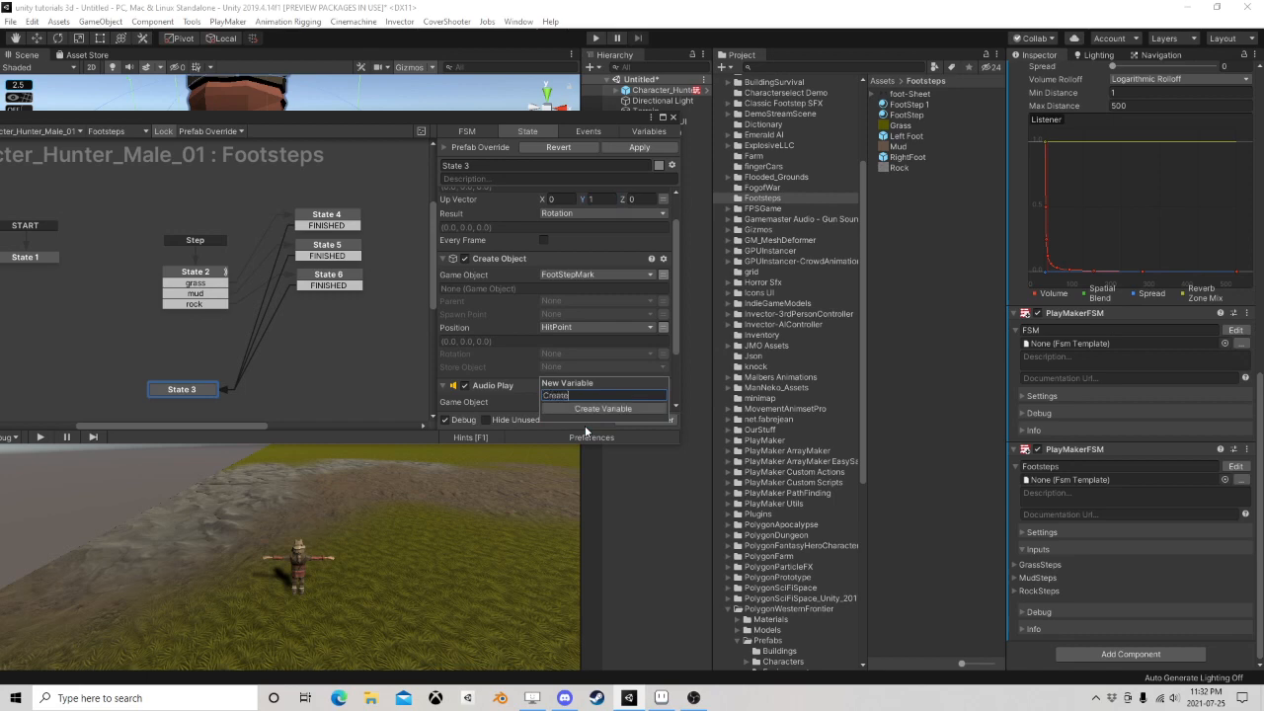
text(d)
key(Return)
Find the Set Rotation action and add it to State 3
click(640, 420)
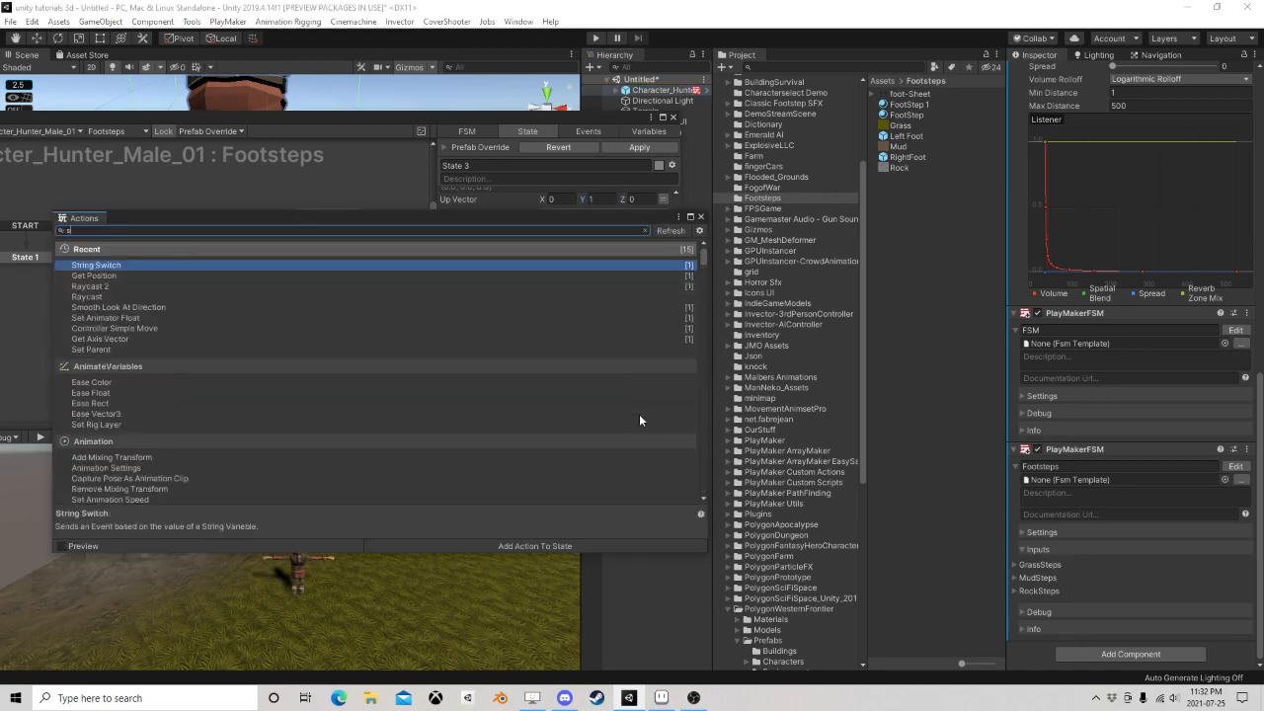
text(set rotat)
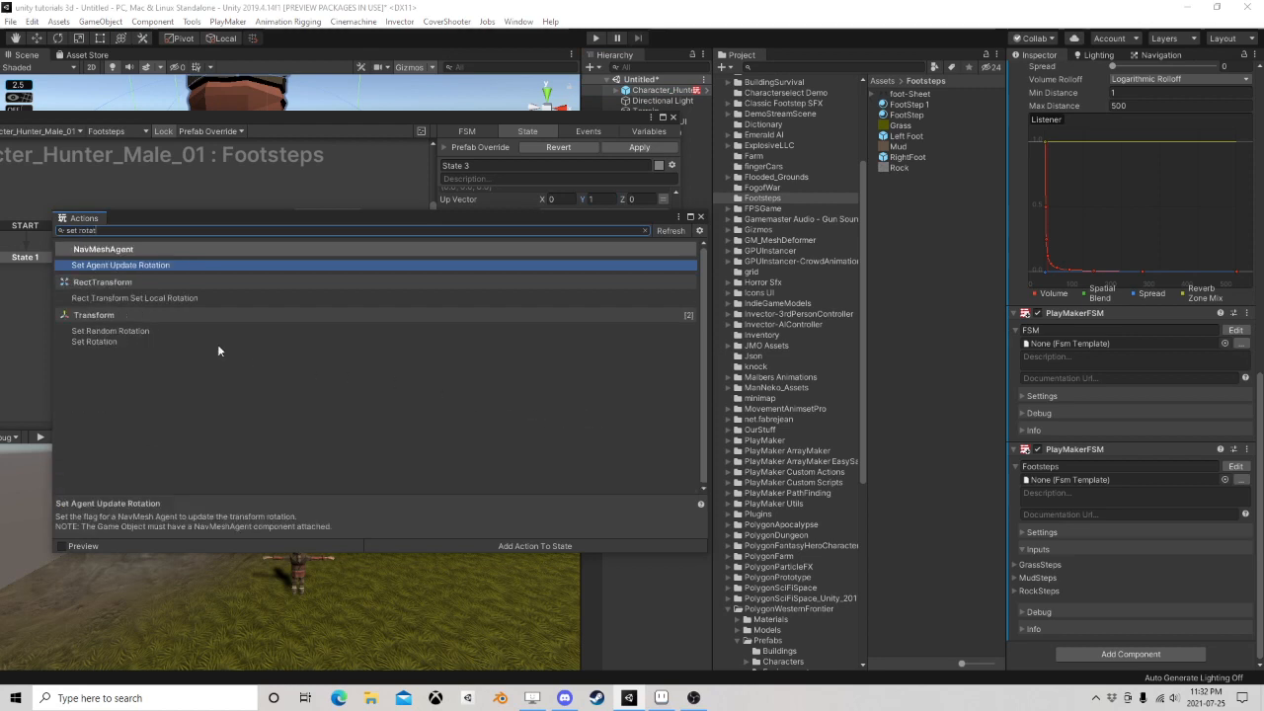
double_click(96, 340)
click(701, 217)
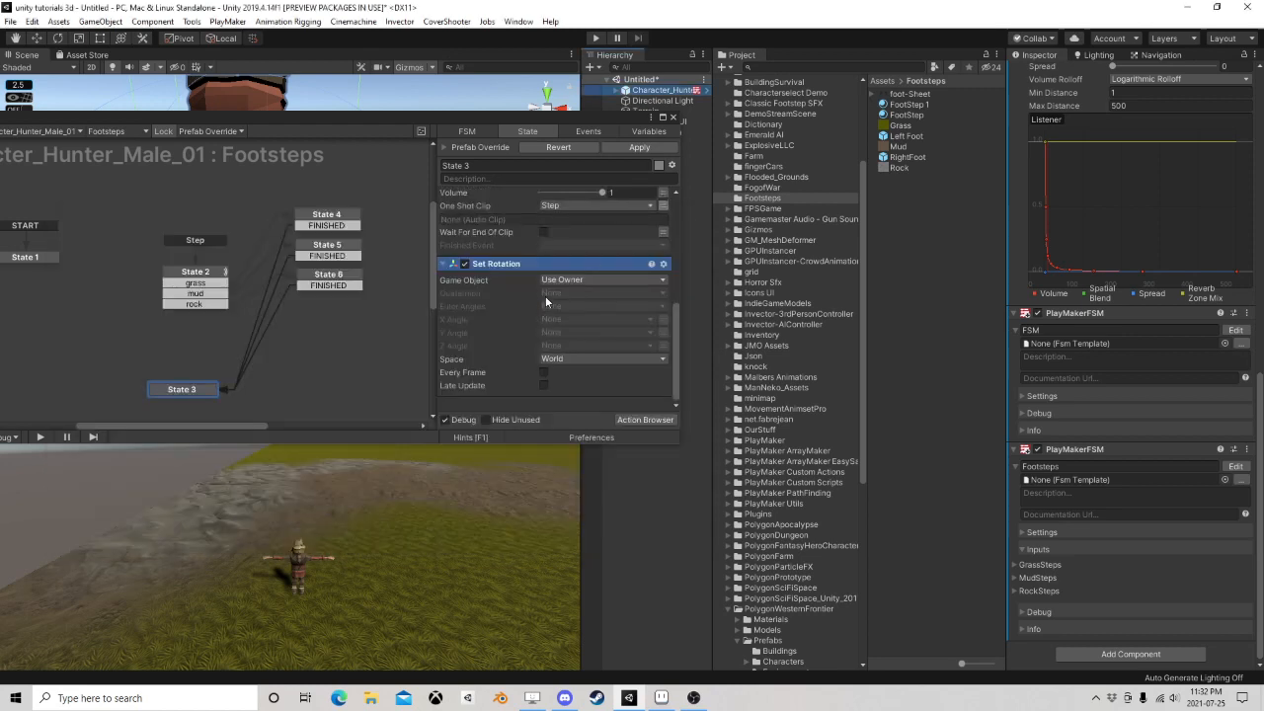
In the Set Rotation action, specify Created as the game object and Rotation as the Quaternion
scroll(527, 312, up, 3)
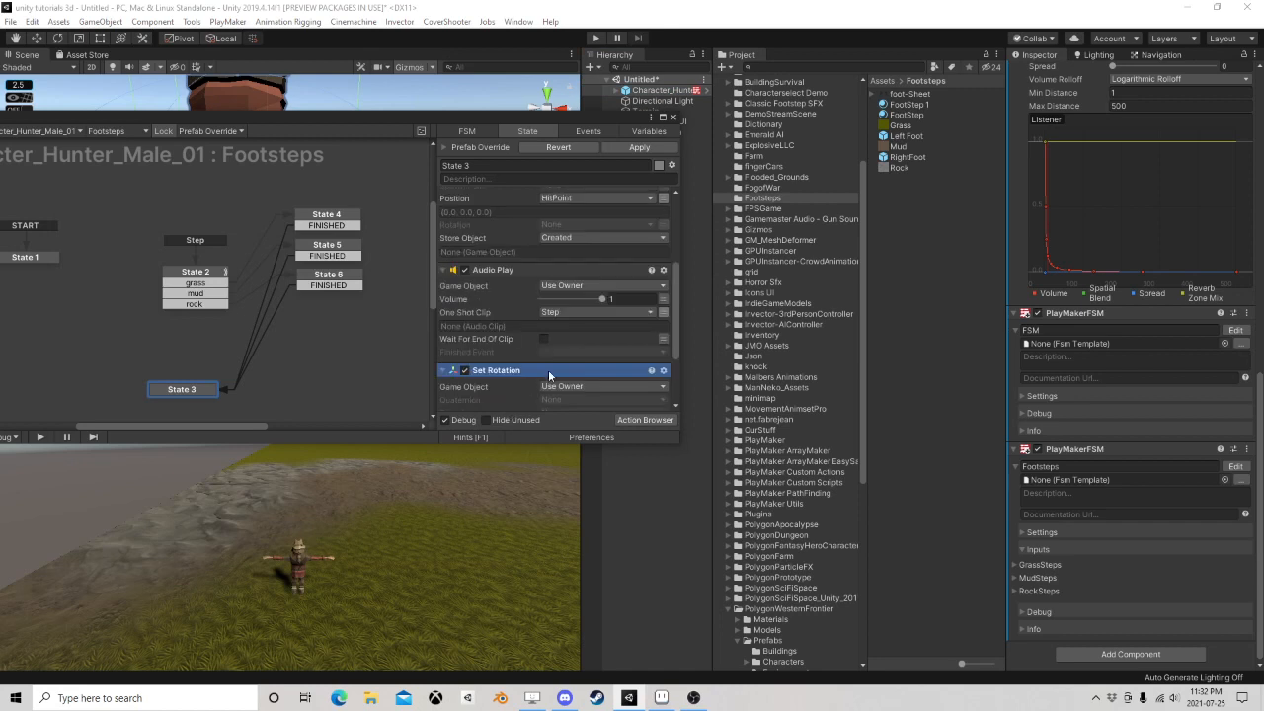
click(560, 387)
click(588, 416)
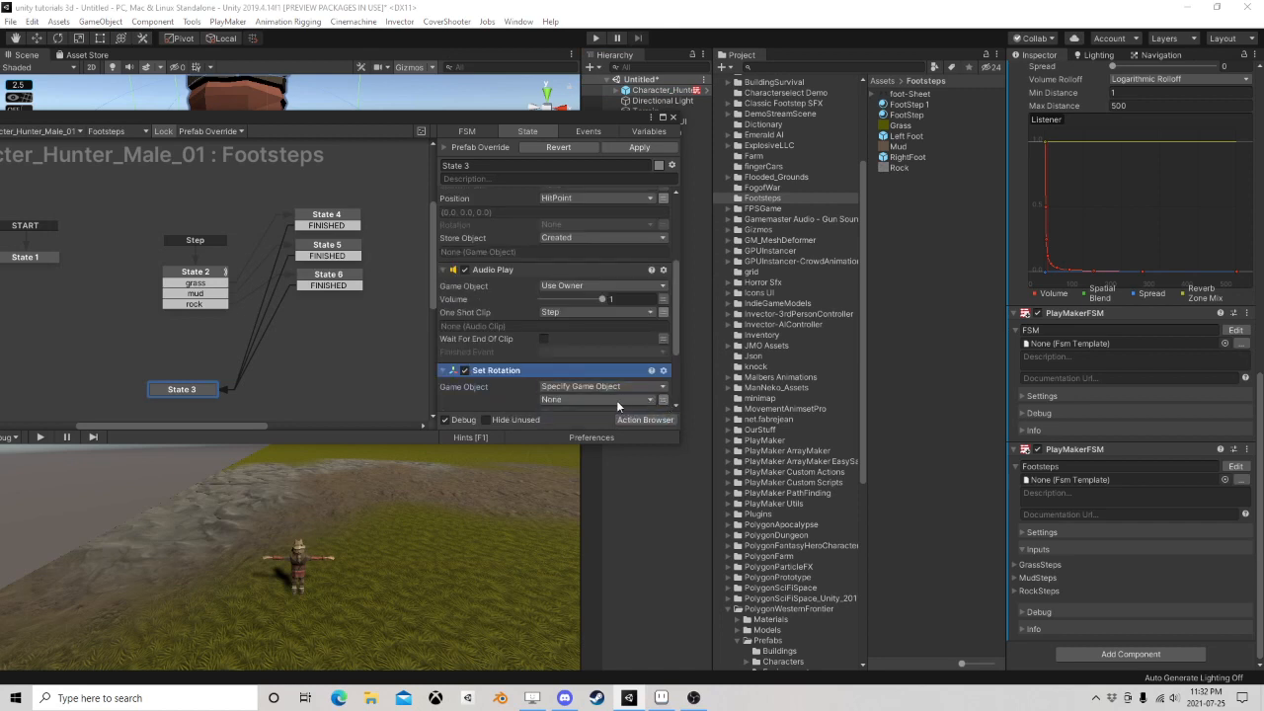
click(583, 399)
click(578, 428)
scroll(571, 357, down, 3)
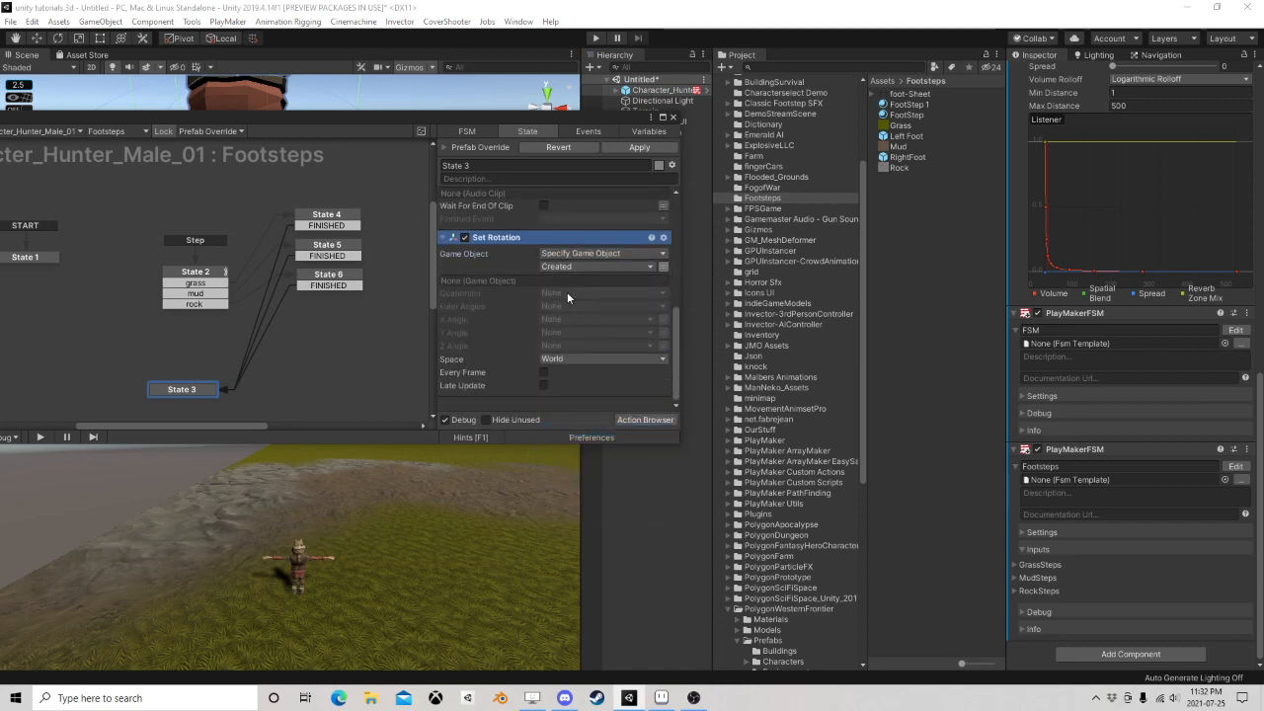
click(567, 293)
click(577, 322)
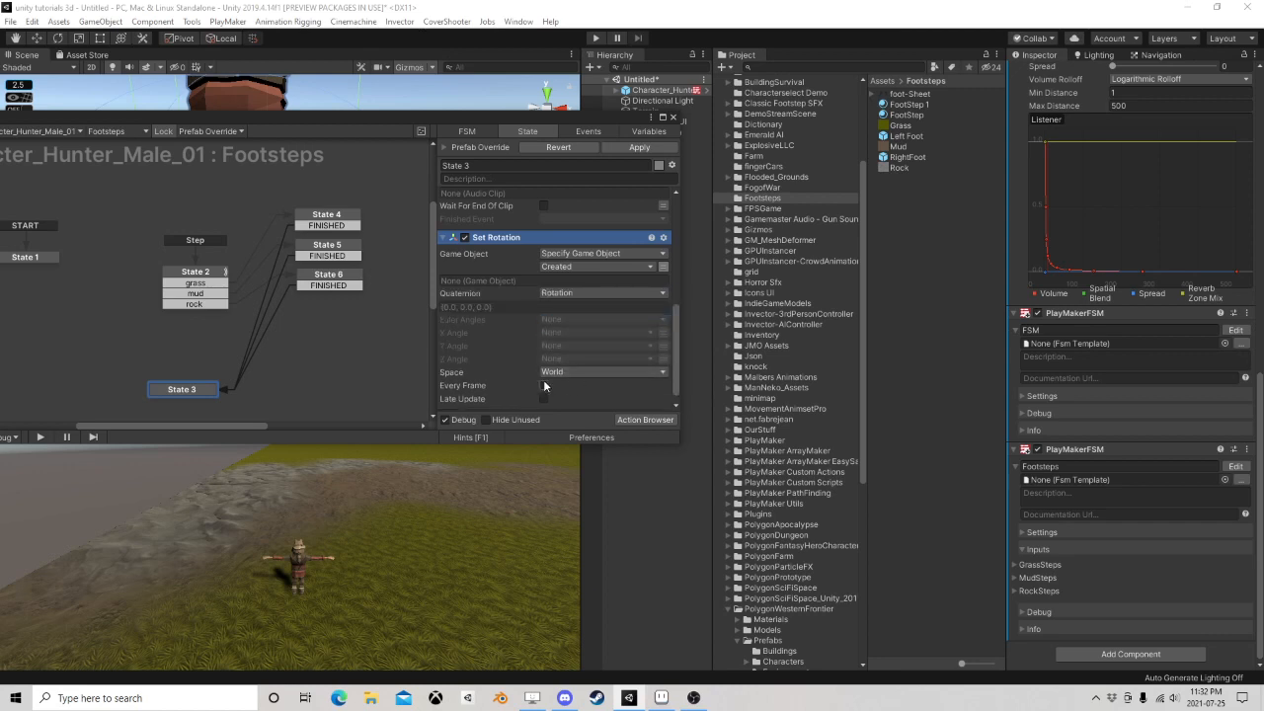
scroll(553, 346, up, 5)
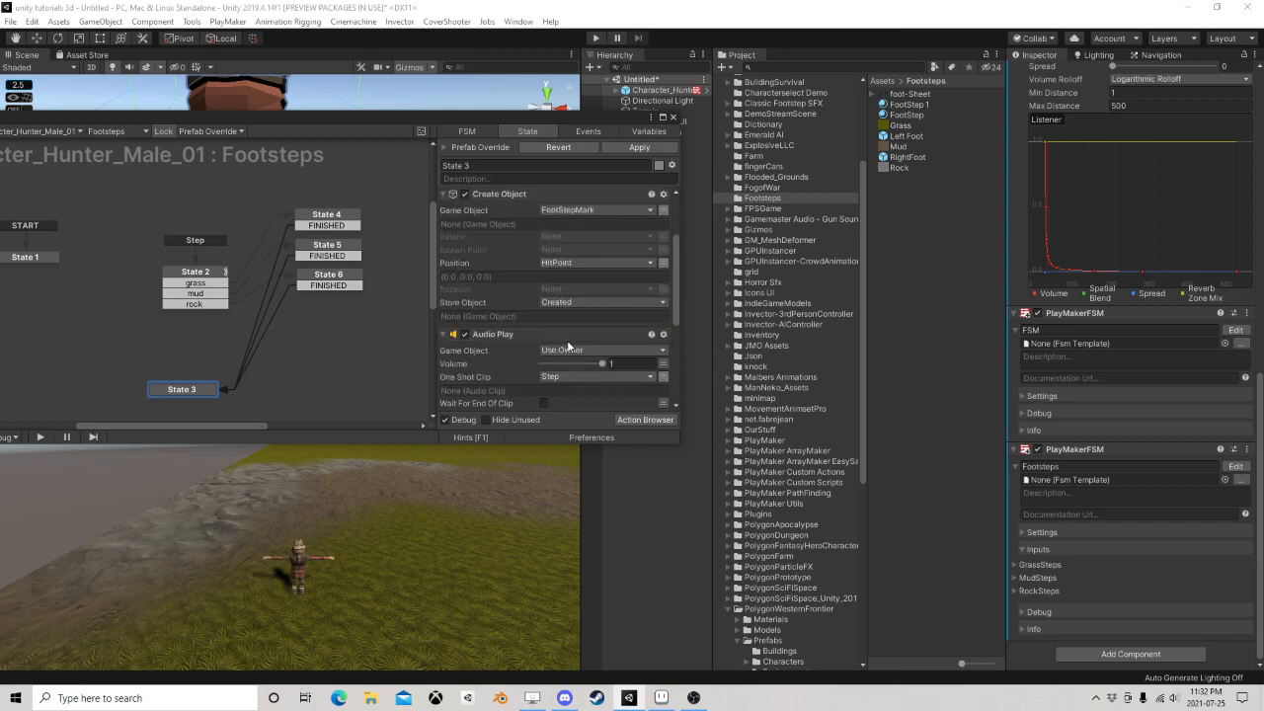
scroll(568, 340, up, 3)
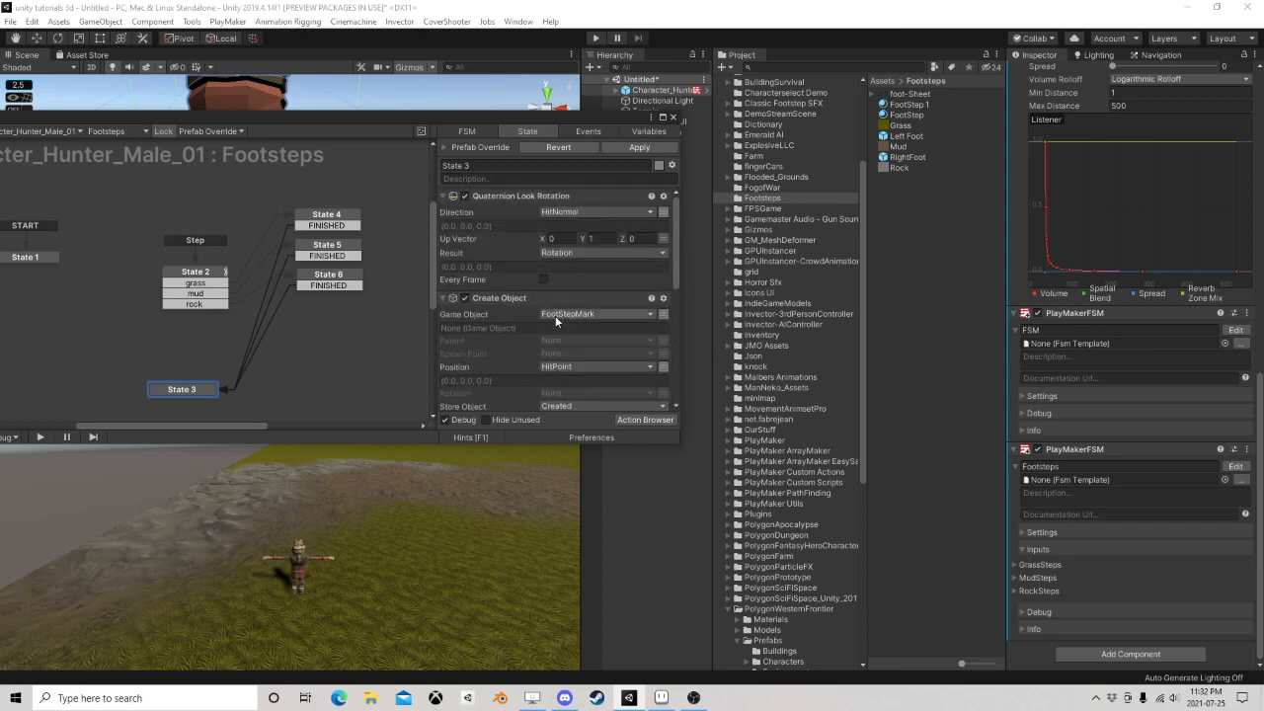
Add a new state to the Footsteps graph and place it between State 6 and State 3
middle_drag(271, 317, 340, 291)
right_click(340, 293)
click(375, 301)
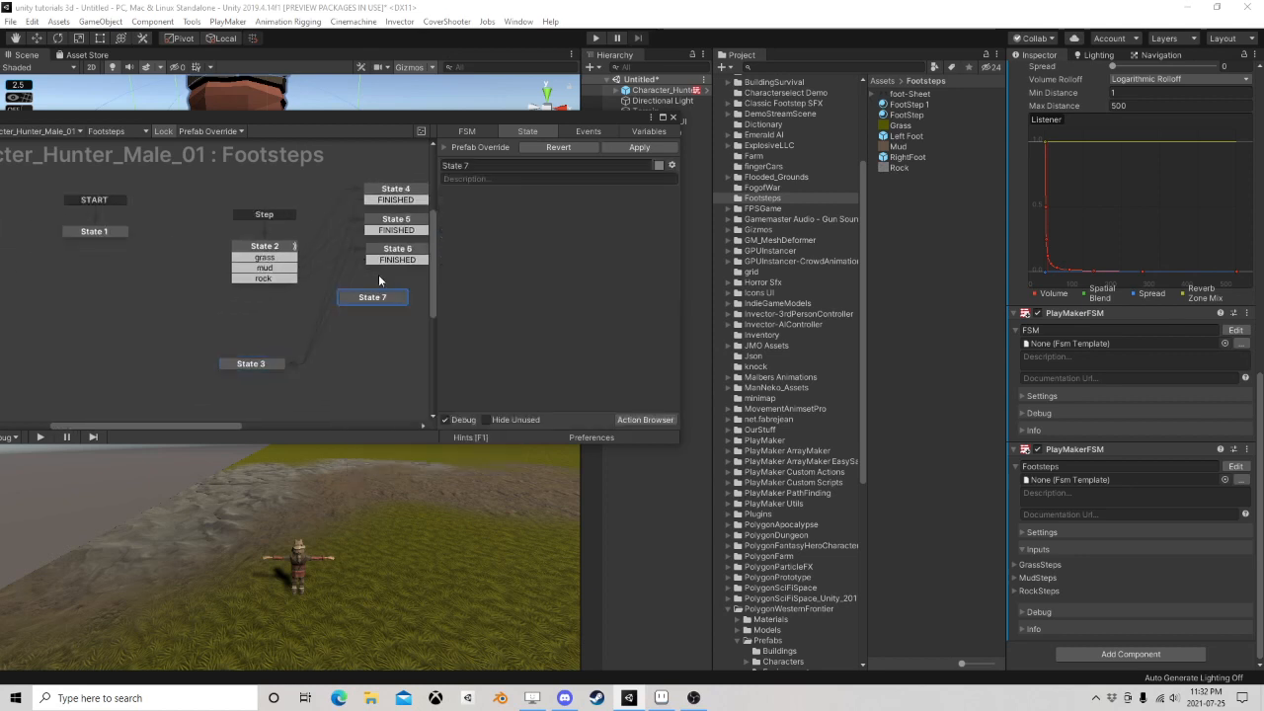
drag(368, 301, 331, 304)
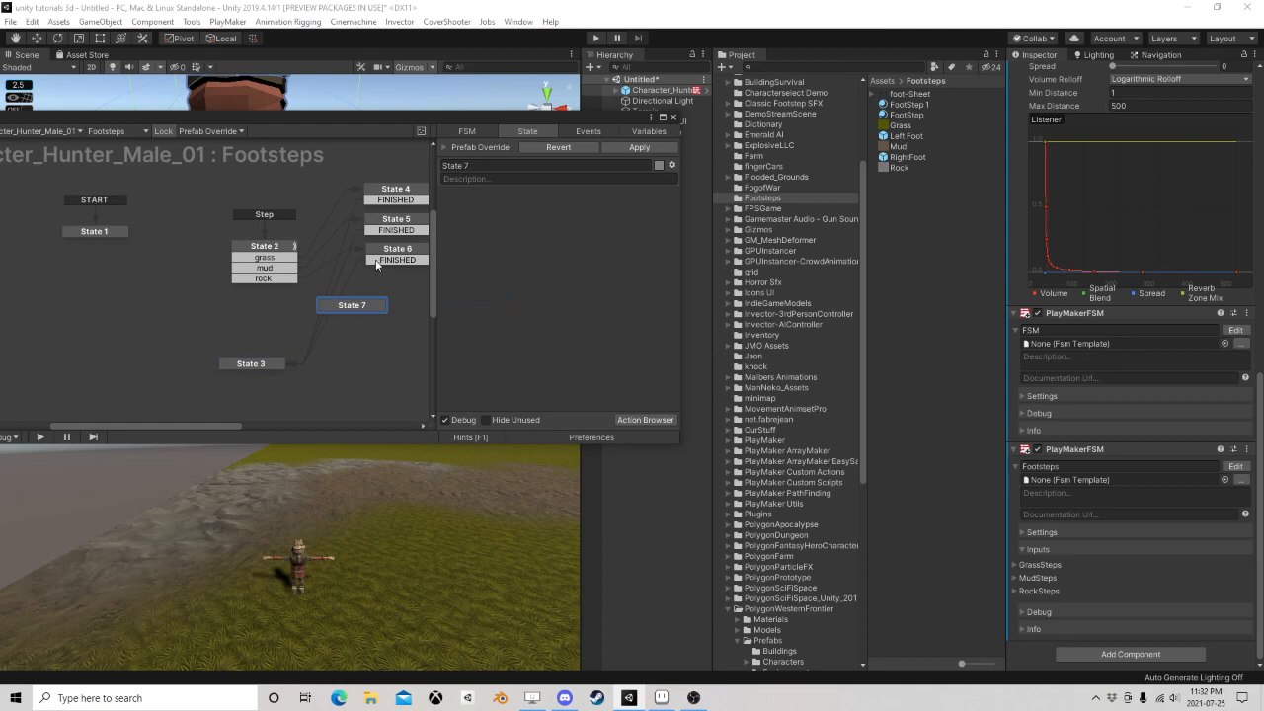
Redirect the FINISHED transitions of States 6, 5 and 4 to State 7
drag(397, 260, 342, 304)
drag(384, 232, 348, 306)
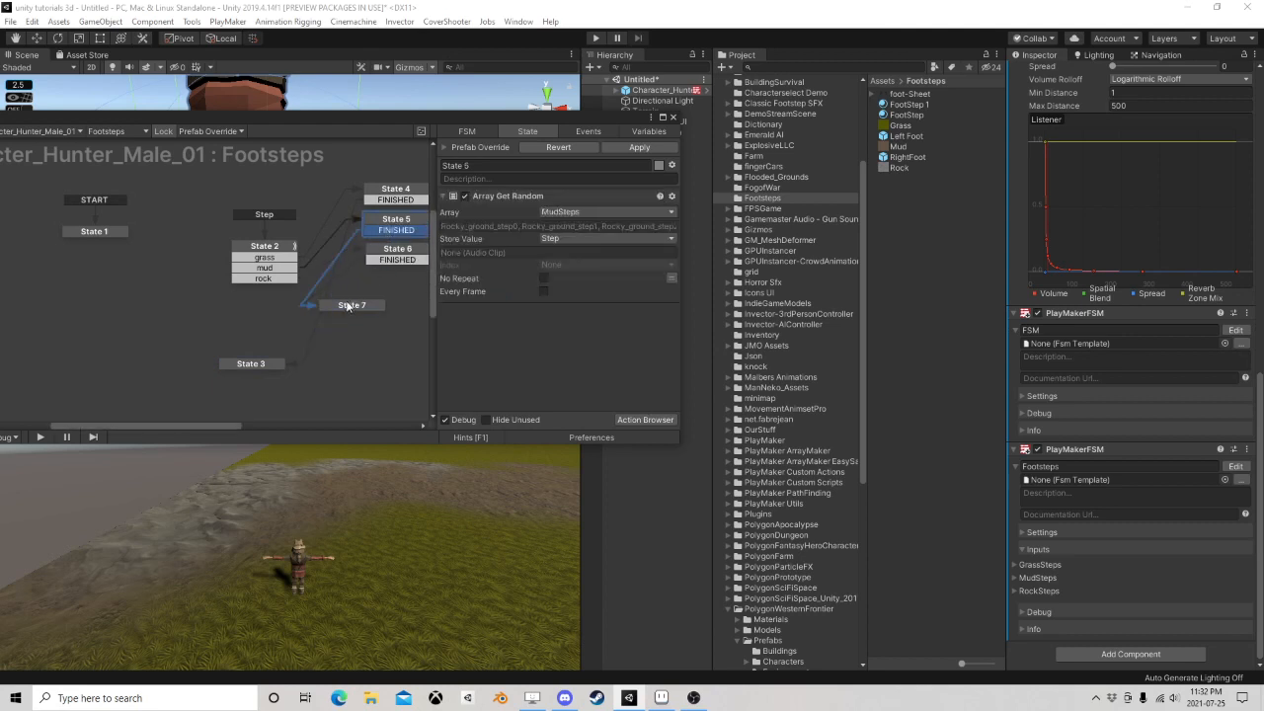
drag(382, 201, 344, 306)
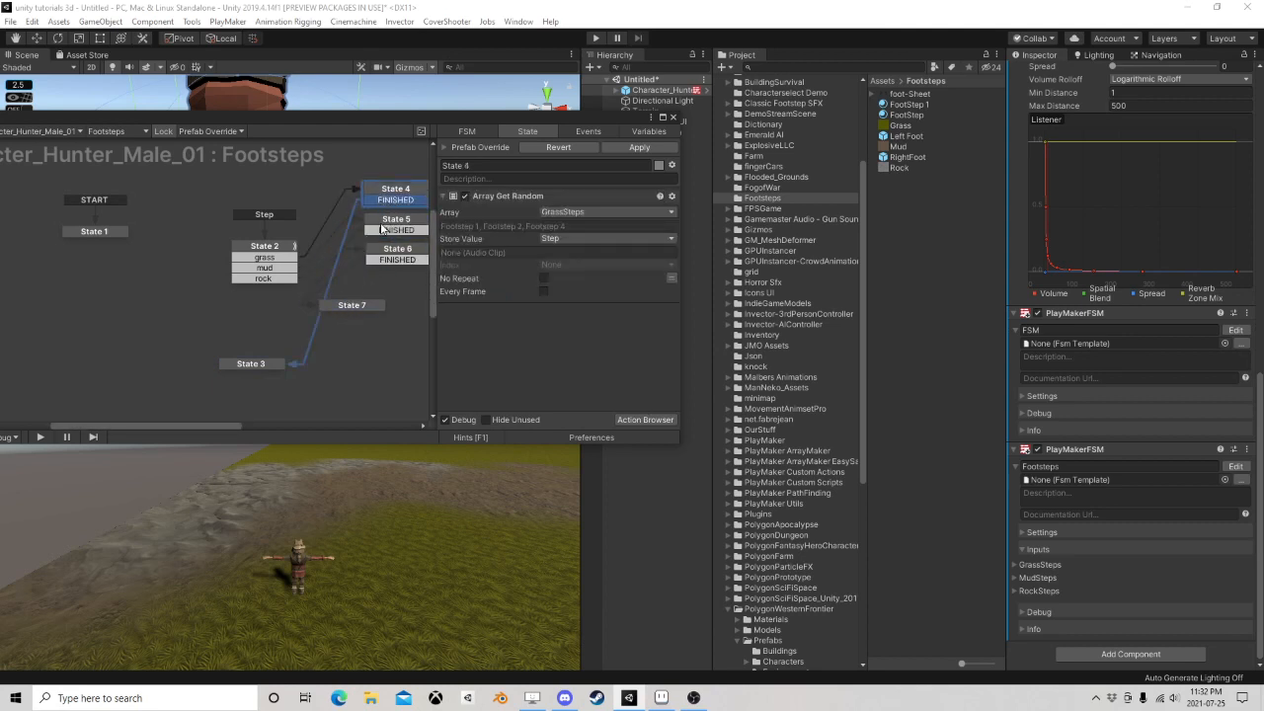
Find the Sequence Event action and add it to State 7
click(365, 306)
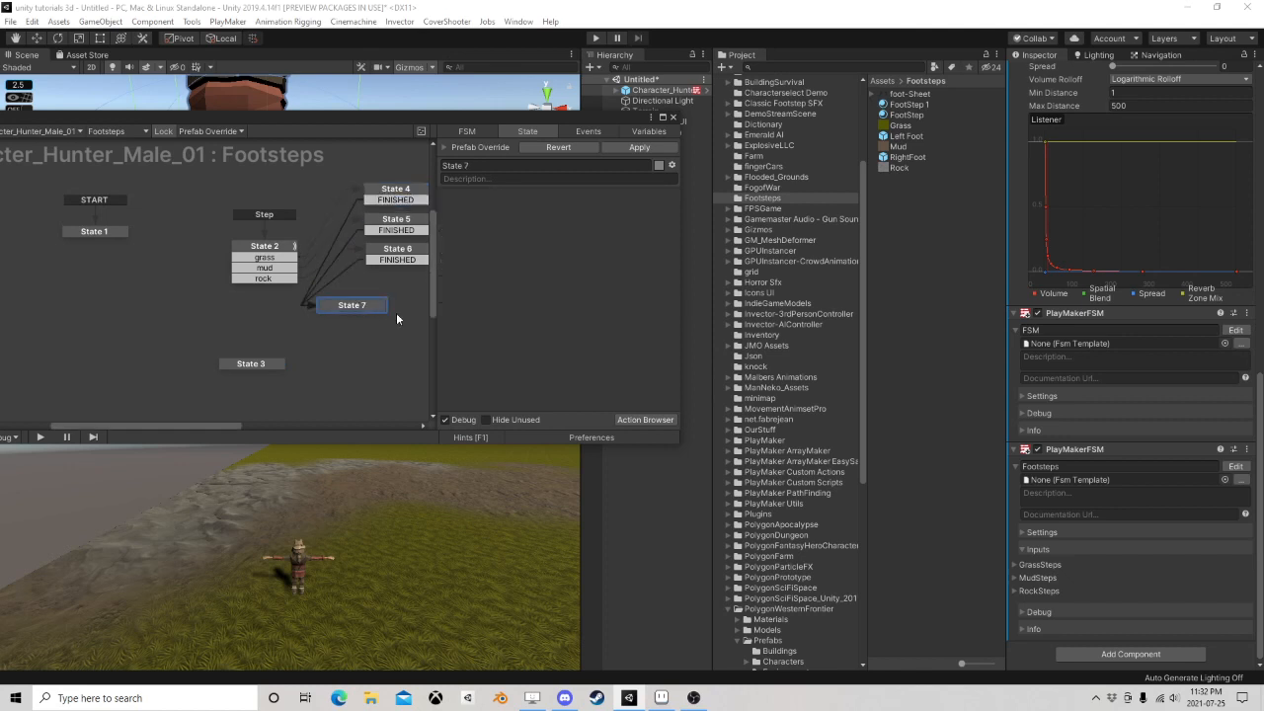
click(645, 419)
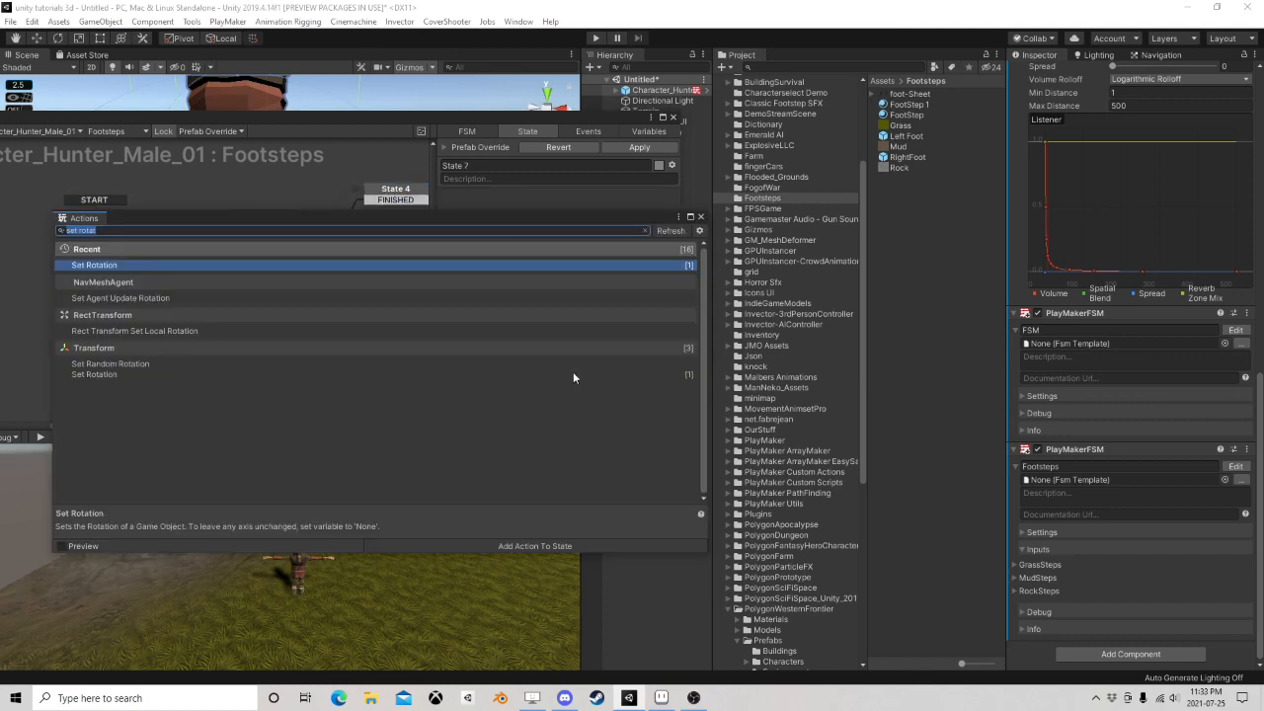
text(s)
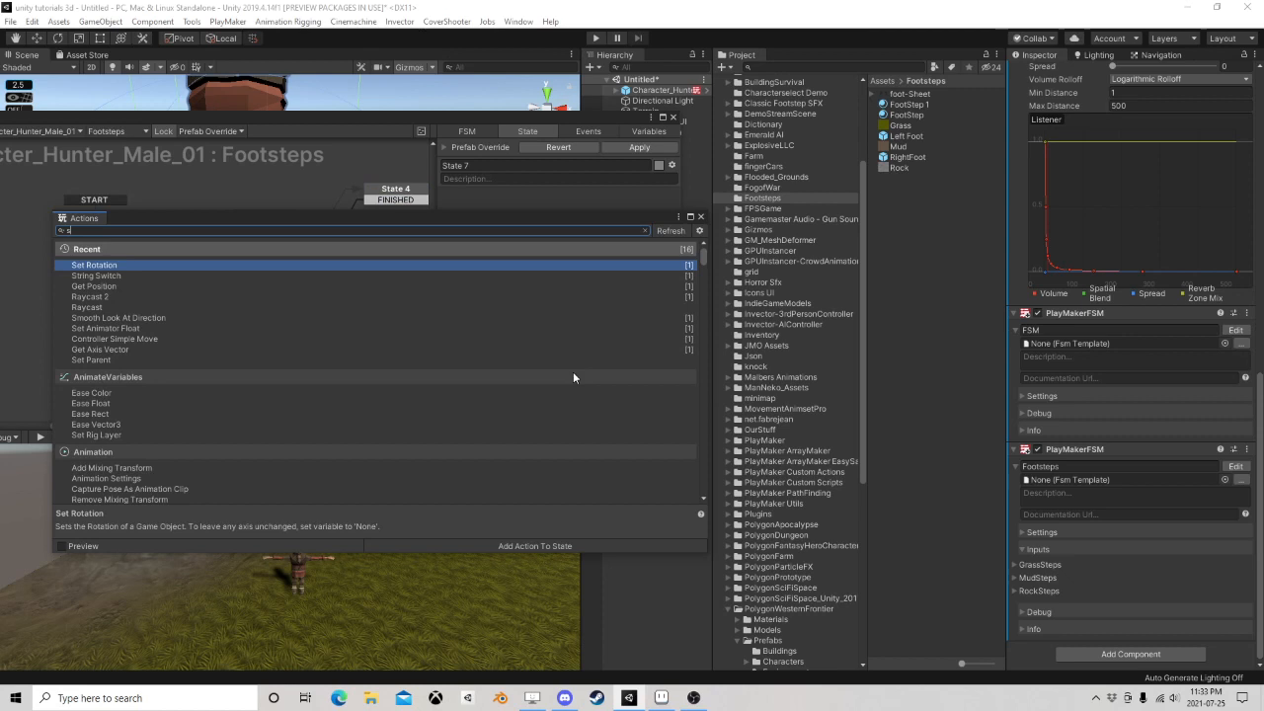
text(equ)
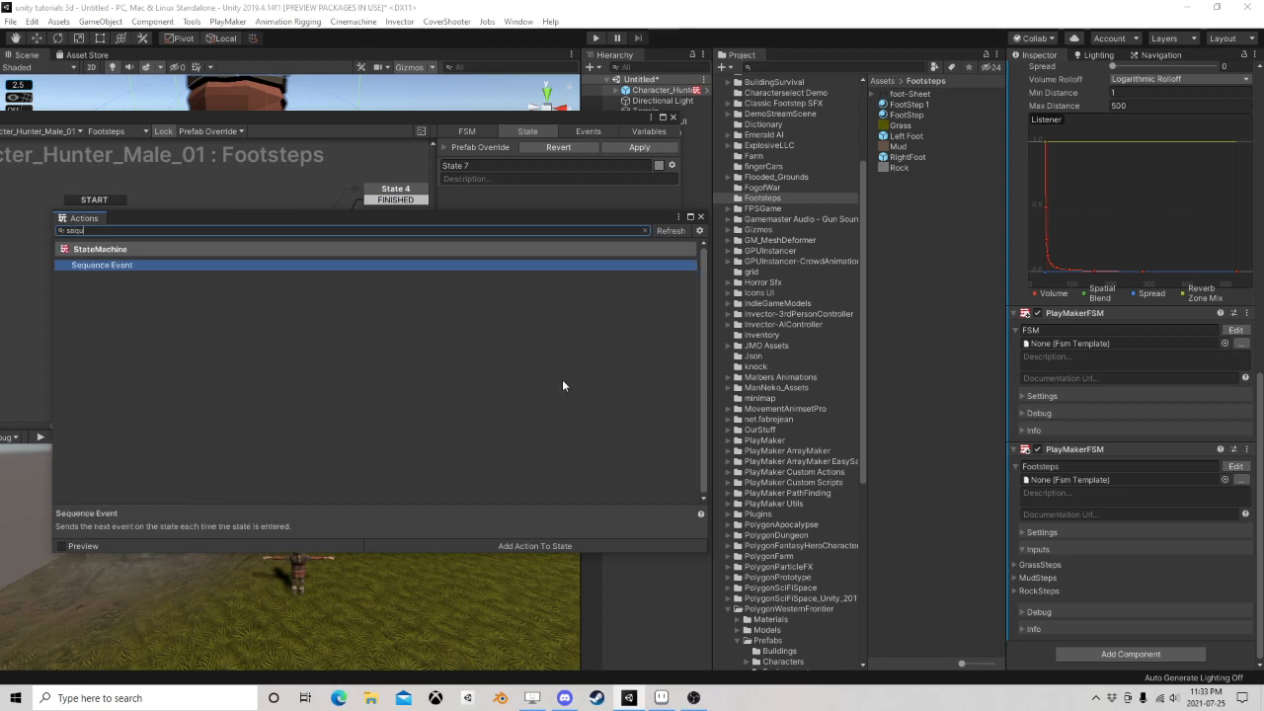
double_click(115, 266)
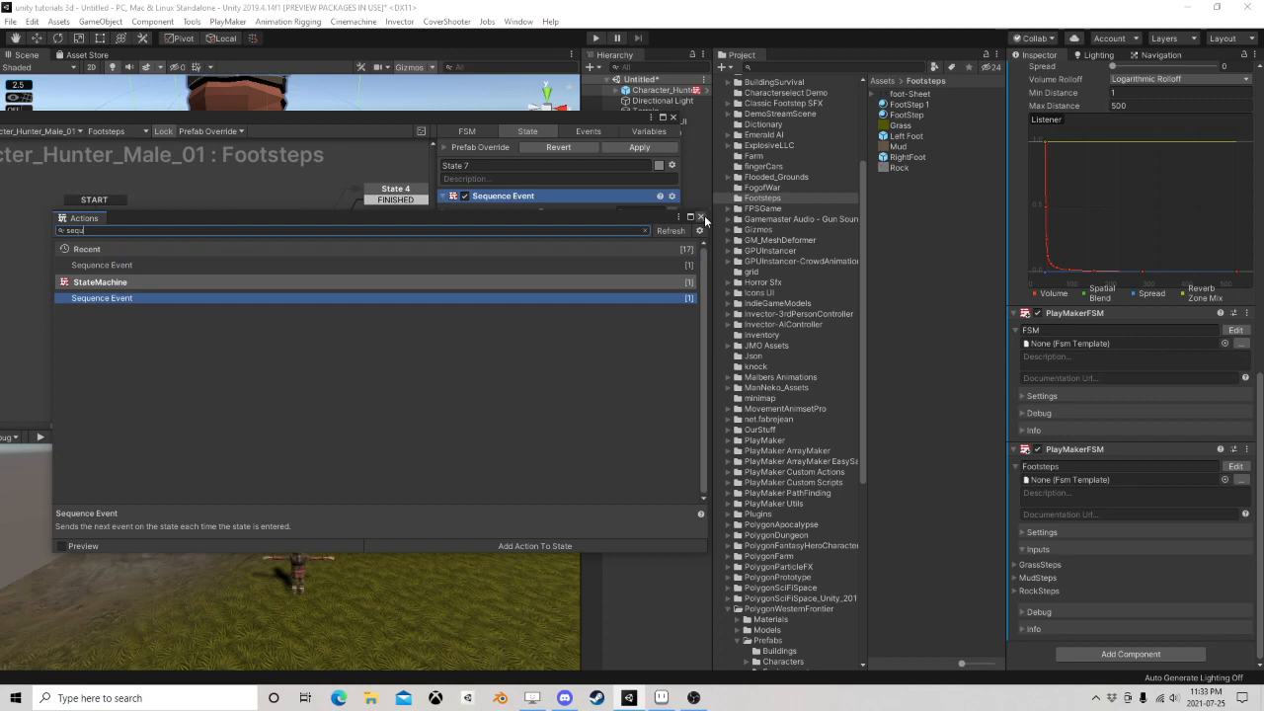
click(701, 216)
Create events 1 and 2 in the Footsteps FSM and add both as transitions on State 7
click(587, 131)
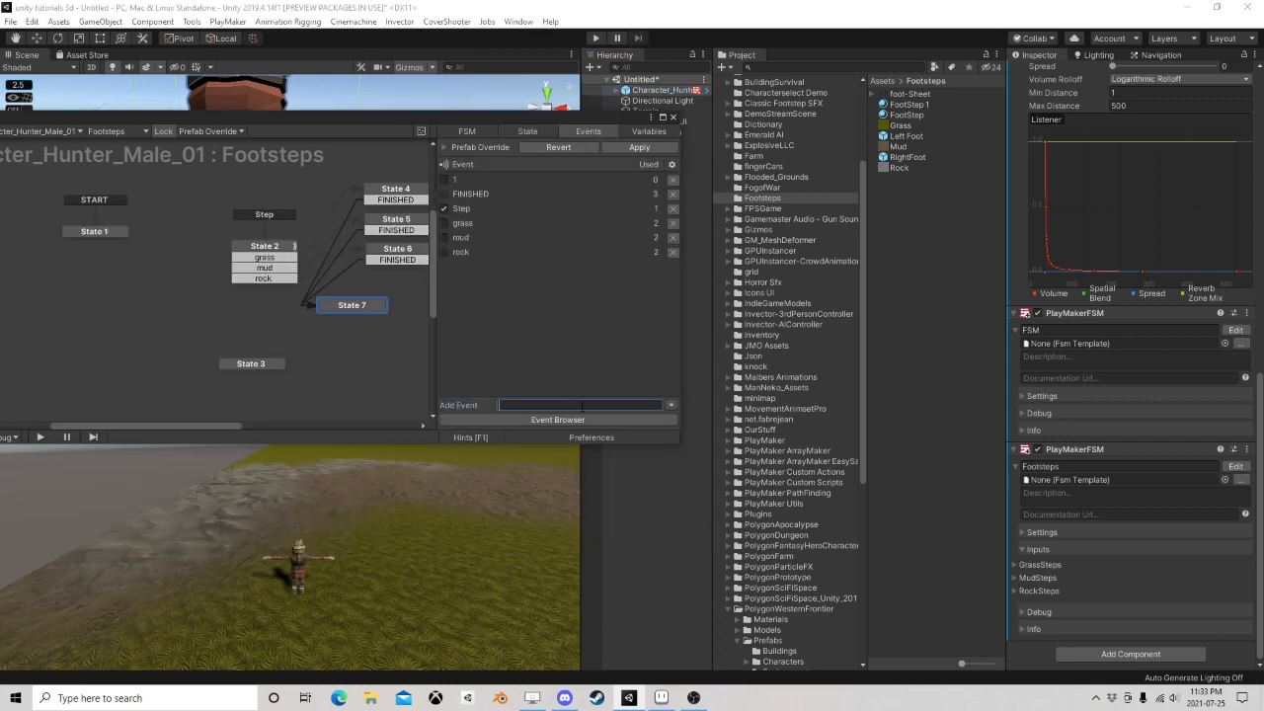
click(524, 132)
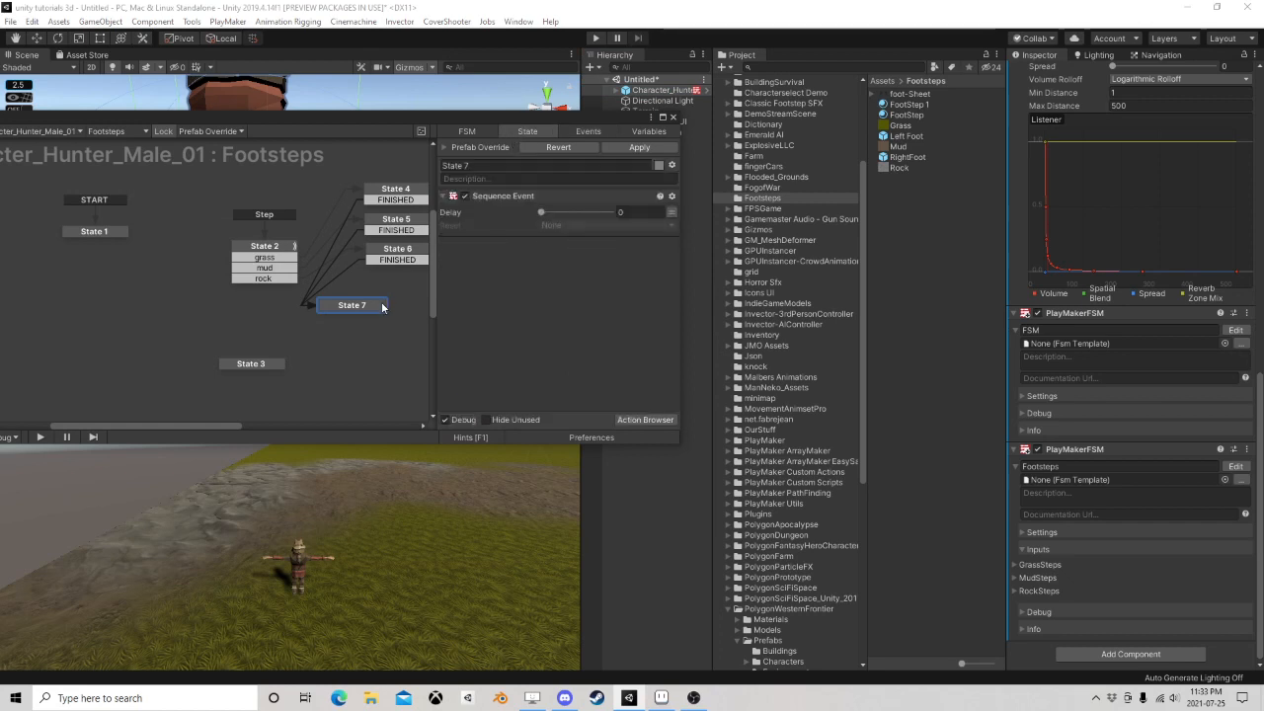
right_click(346, 306)
mouse_move(495, 312)
click(538, 388)
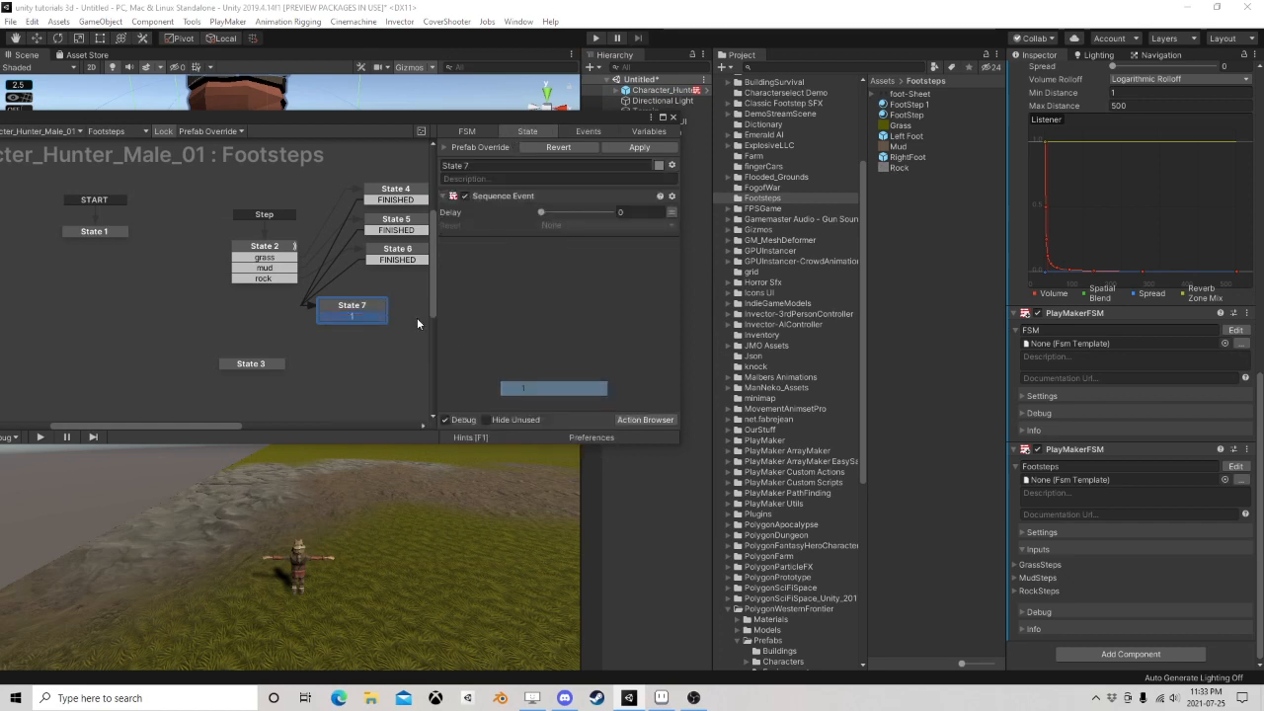
right_click(366, 308)
mouse_move(425, 314)
click(547, 400)
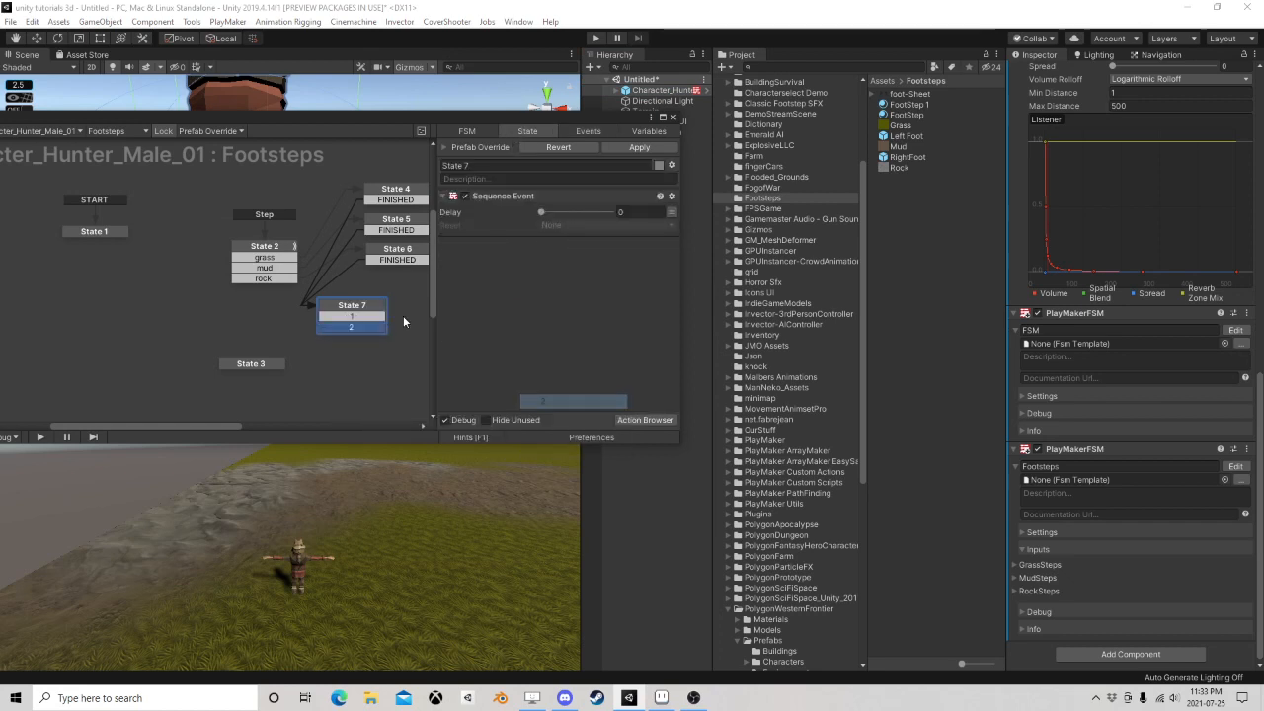
Reposition State 7 below State 6 and link its transition 1 to a new state beside it
drag(355, 308, 402, 297)
middle_drag(346, 346, 244, 332)
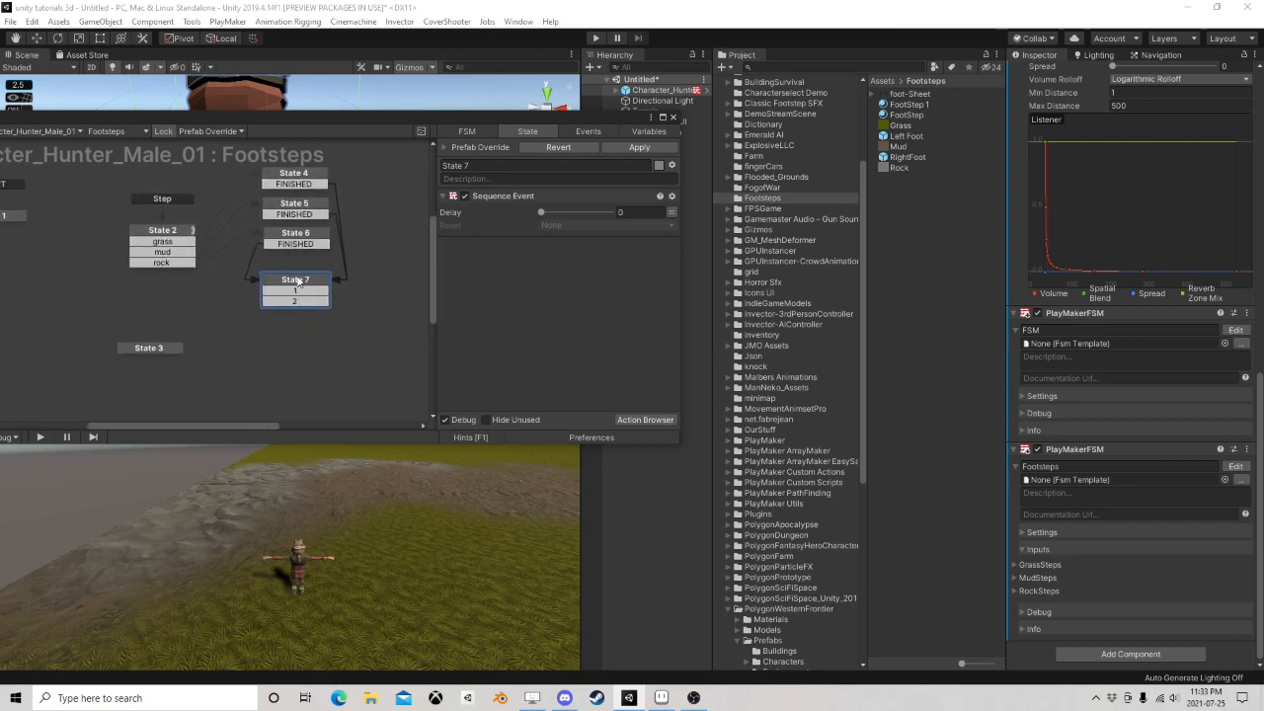
drag(300, 285, 368, 300)
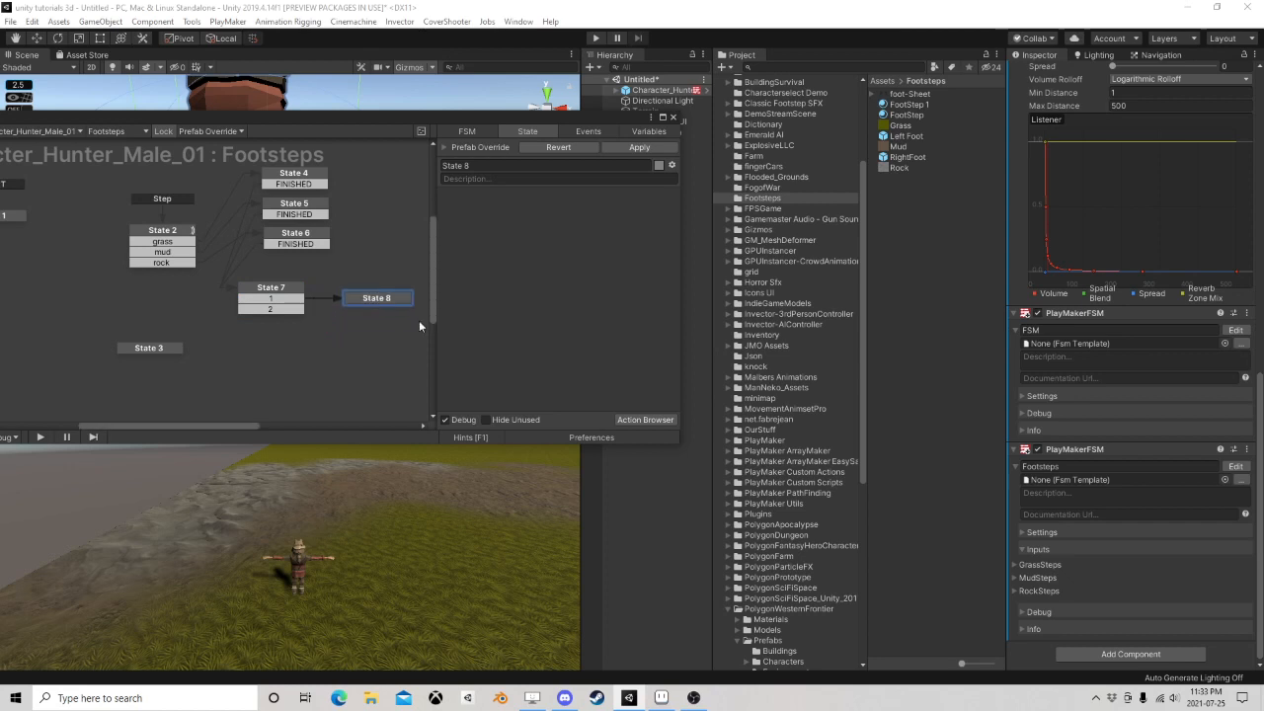
Find the Set Game Object action and add it to State 8
click(633, 419)
text(set game)
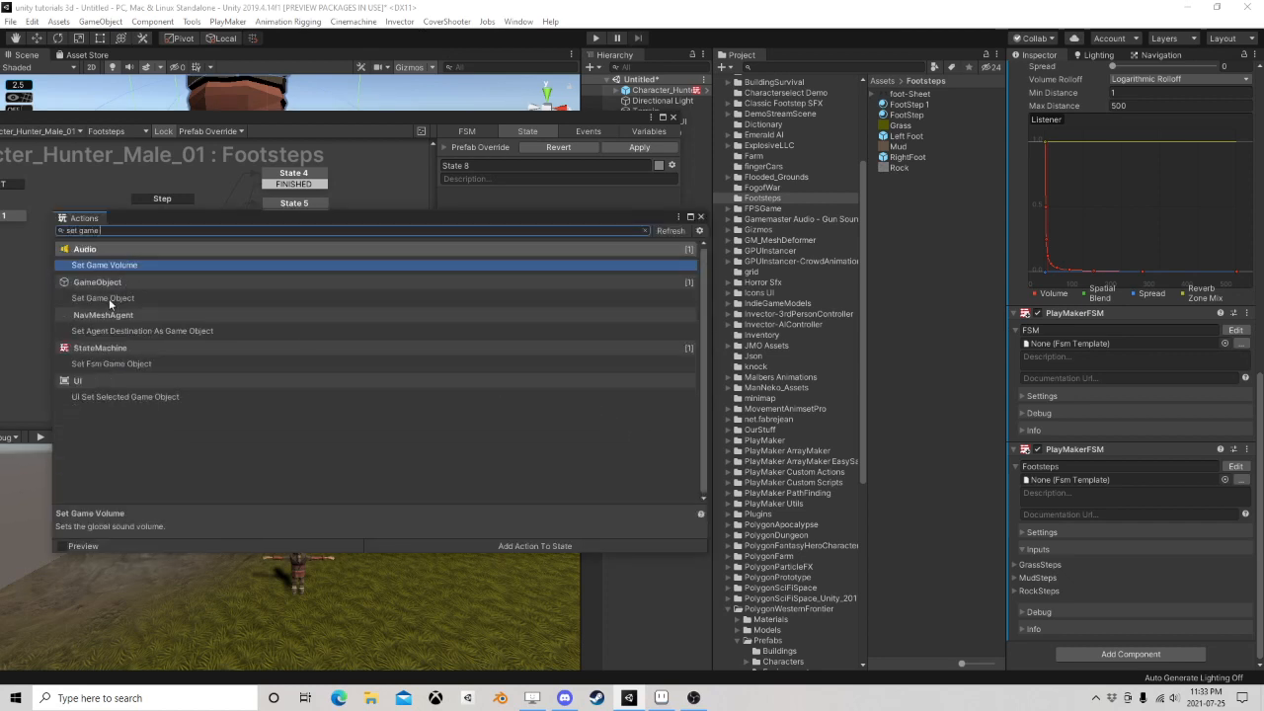
double_click(108, 298)
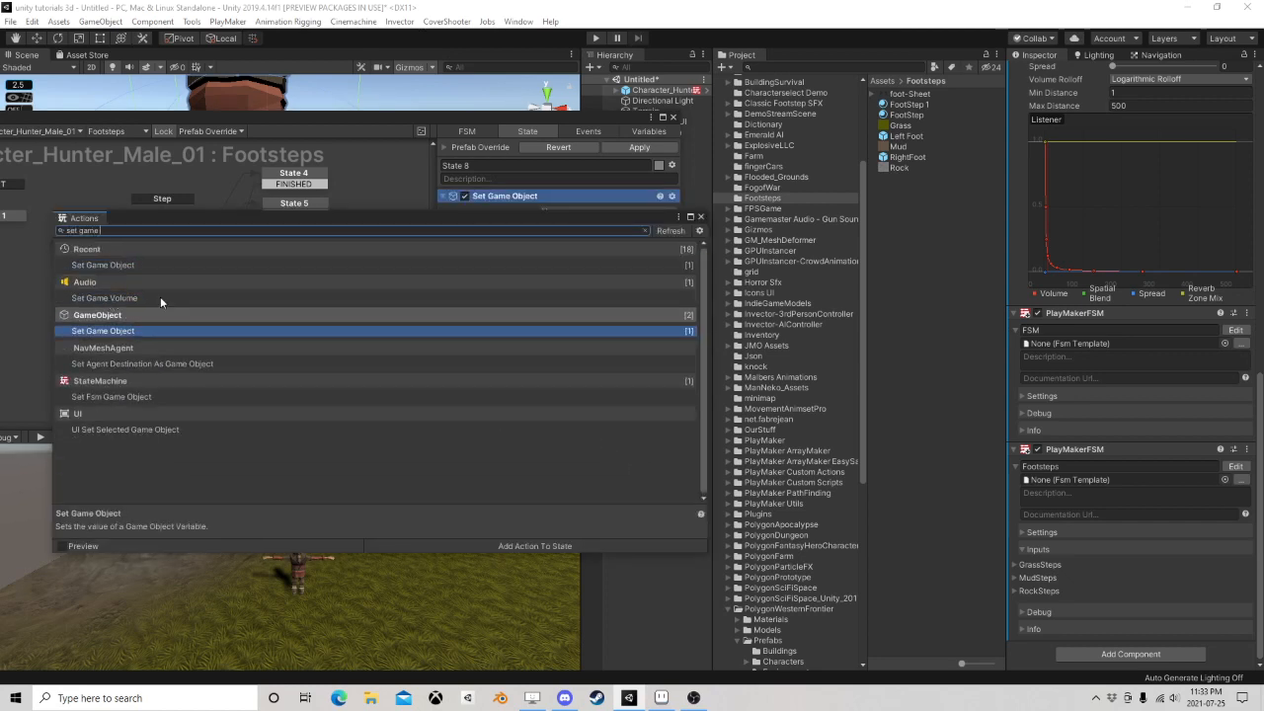
click(699, 217)
In State 8's Set Game Object action, choose FootStepMark as the variable and Left Foot as the game object
click(607, 212)
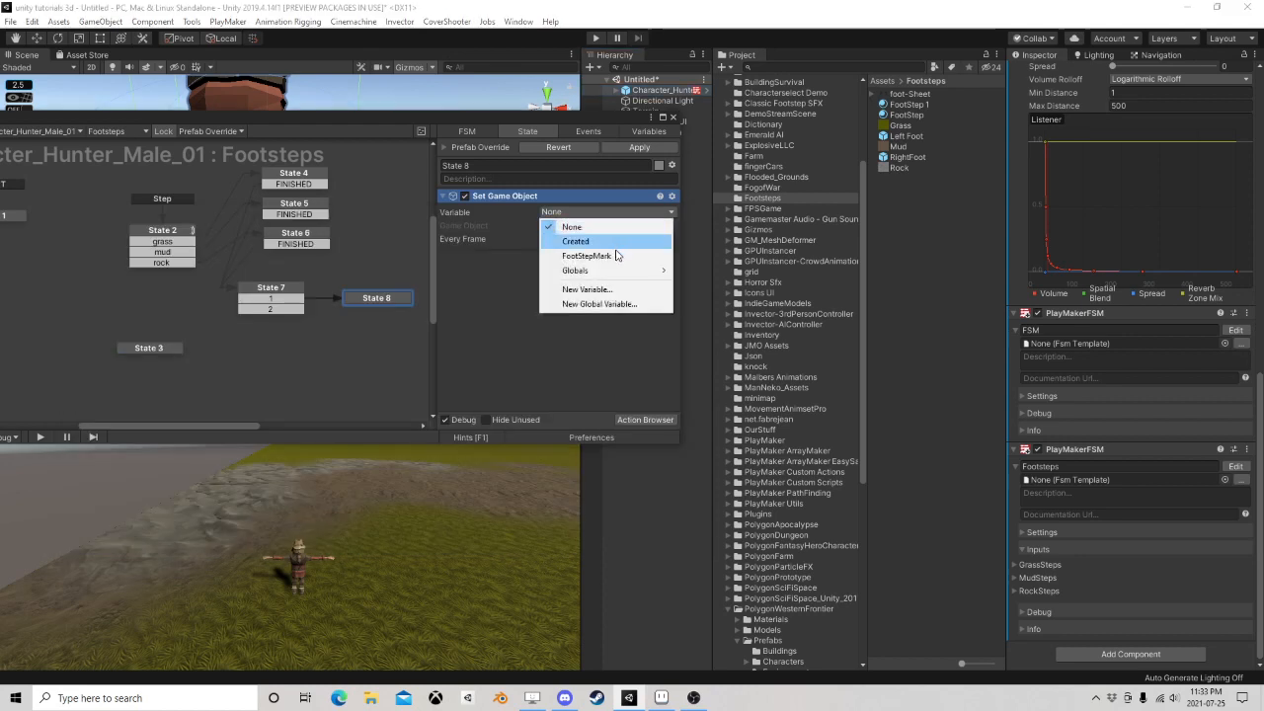
click(622, 255)
click(669, 238)
click(618, 238)
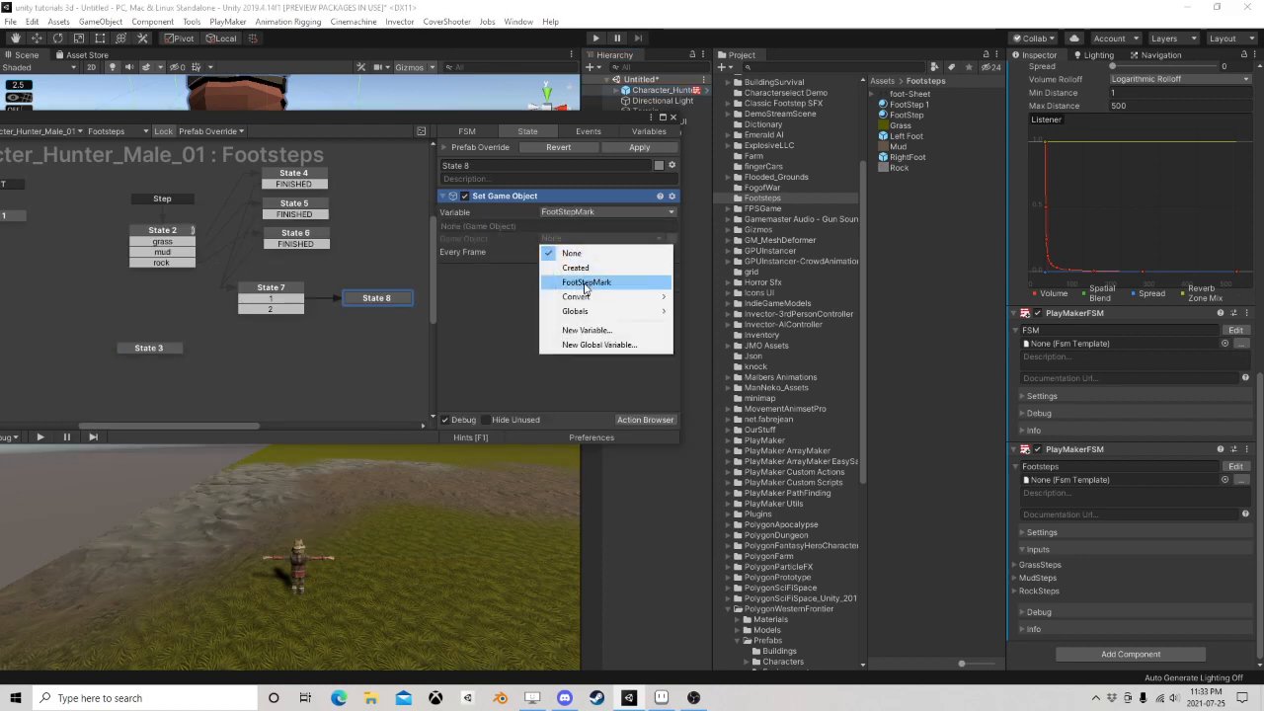
mouse_move(584, 301)
click(706, 291)
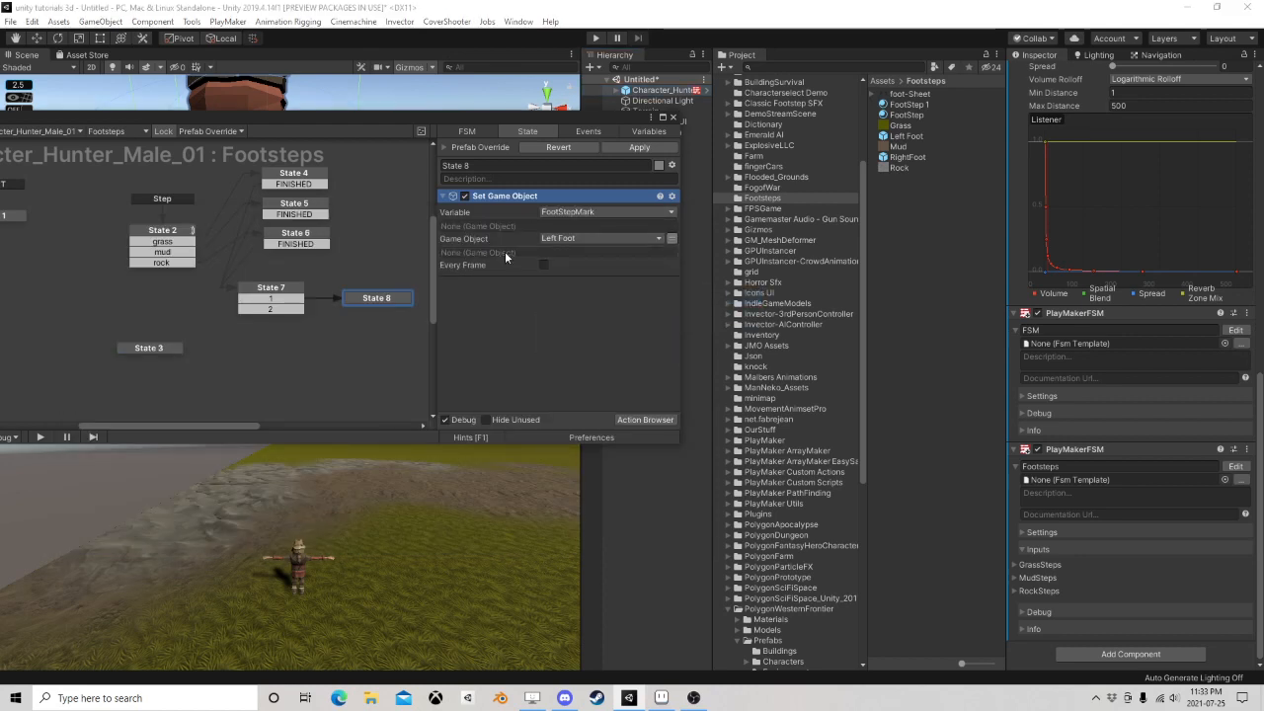
Add a FINISHED transition to State 8 and connect it to State 3
right_click(369, 300)
mouse_move(415, 305)
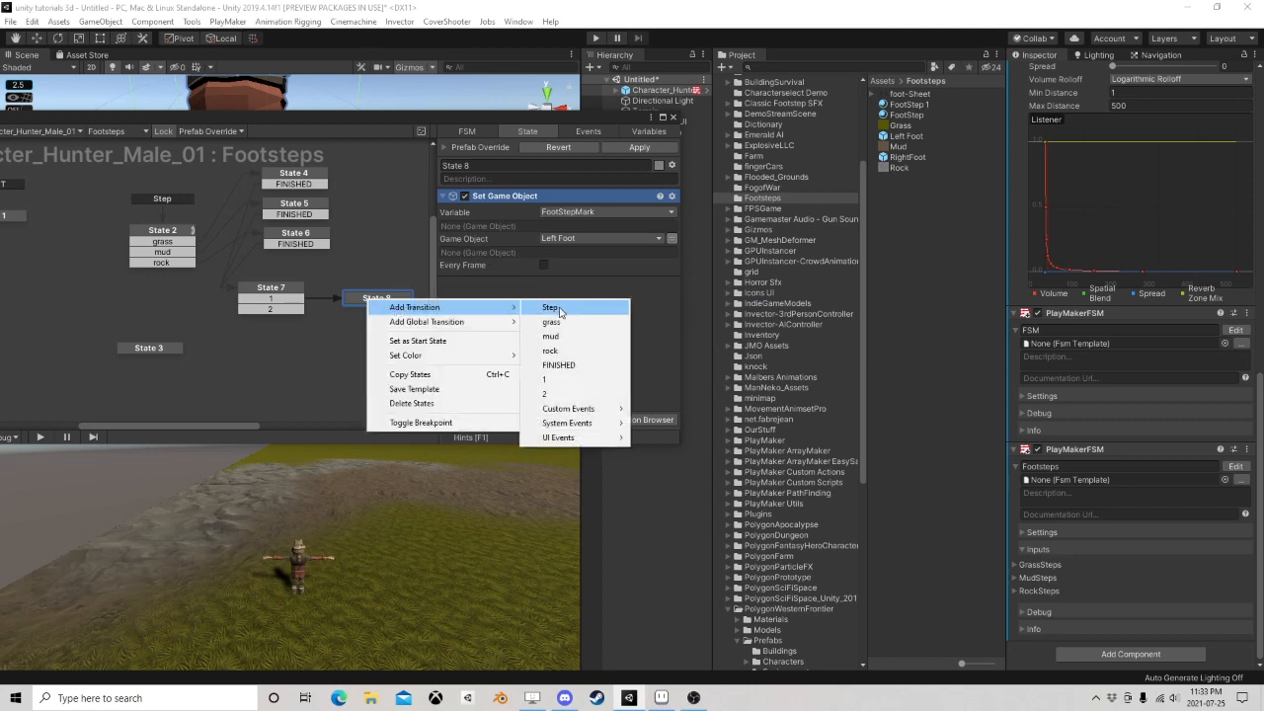
click(558, 364)
drag(367, 312, 181, 346)
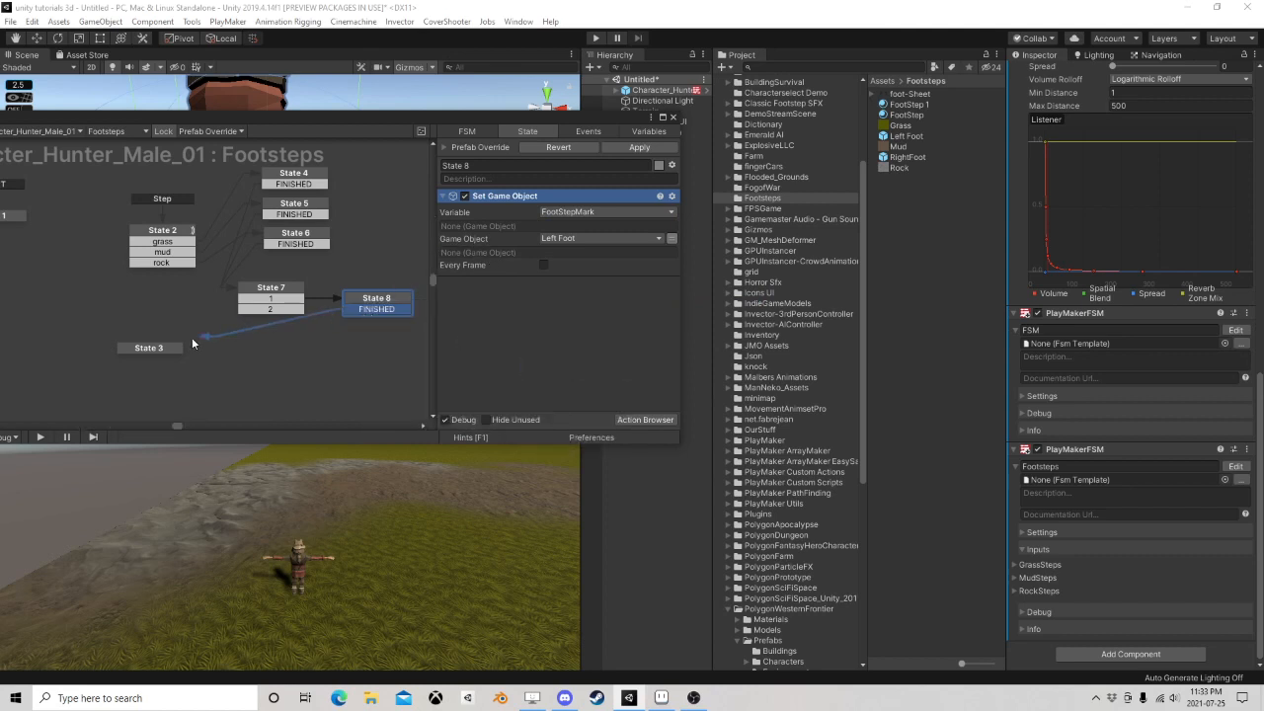
Duplicate State 8 below itself, linking State 7's transition 2 to the copy and the copy's FINISHED transition to State 3
right_click(387, 300)
click(415, 373)
right_click(339, 322)
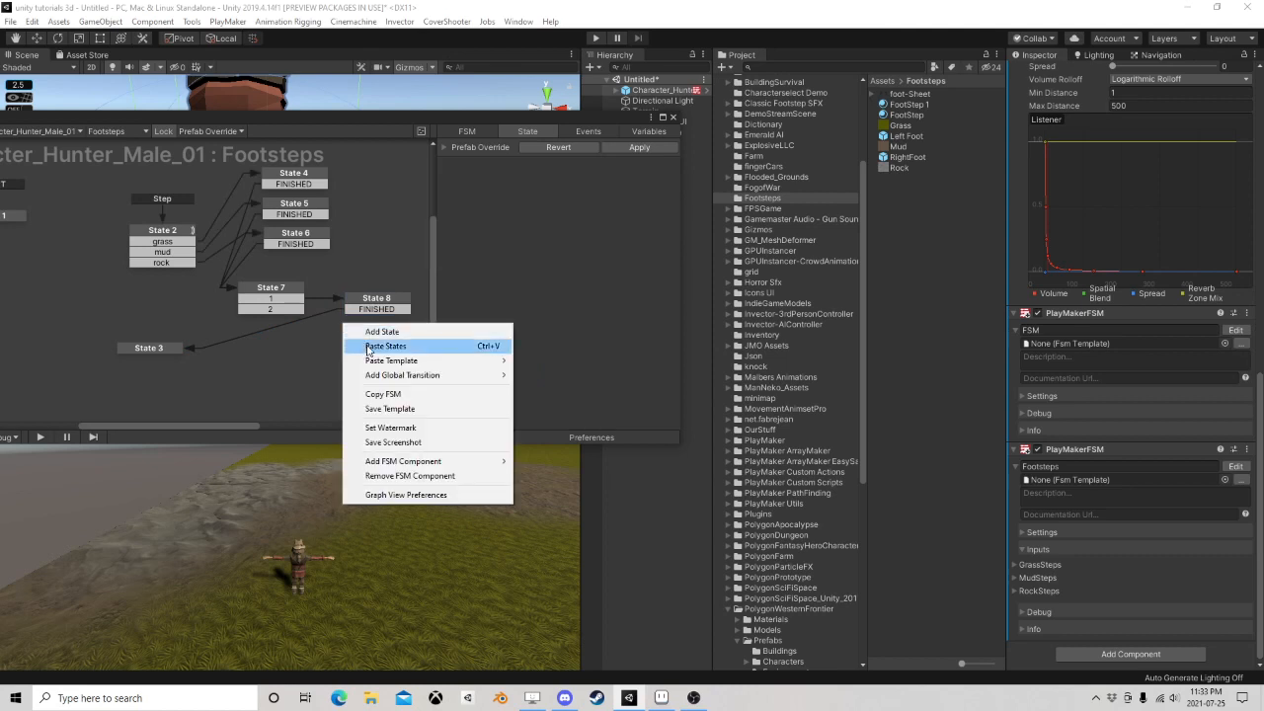
click(385, 345)
drag(296, 310, 156, 348)
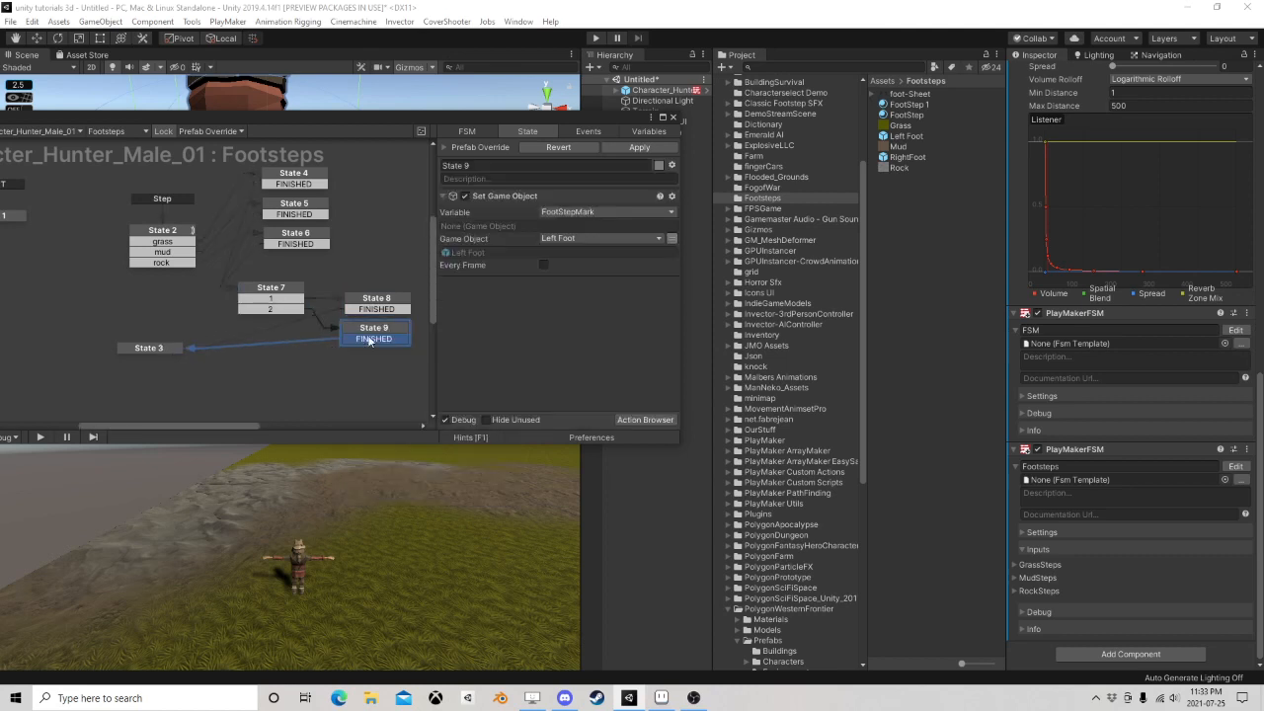
Change State 9's game object to RightFoot and line up States 8 and 9 beside State 7
click(581, 235)
mouse_move(613, 300)
click(711, 313)
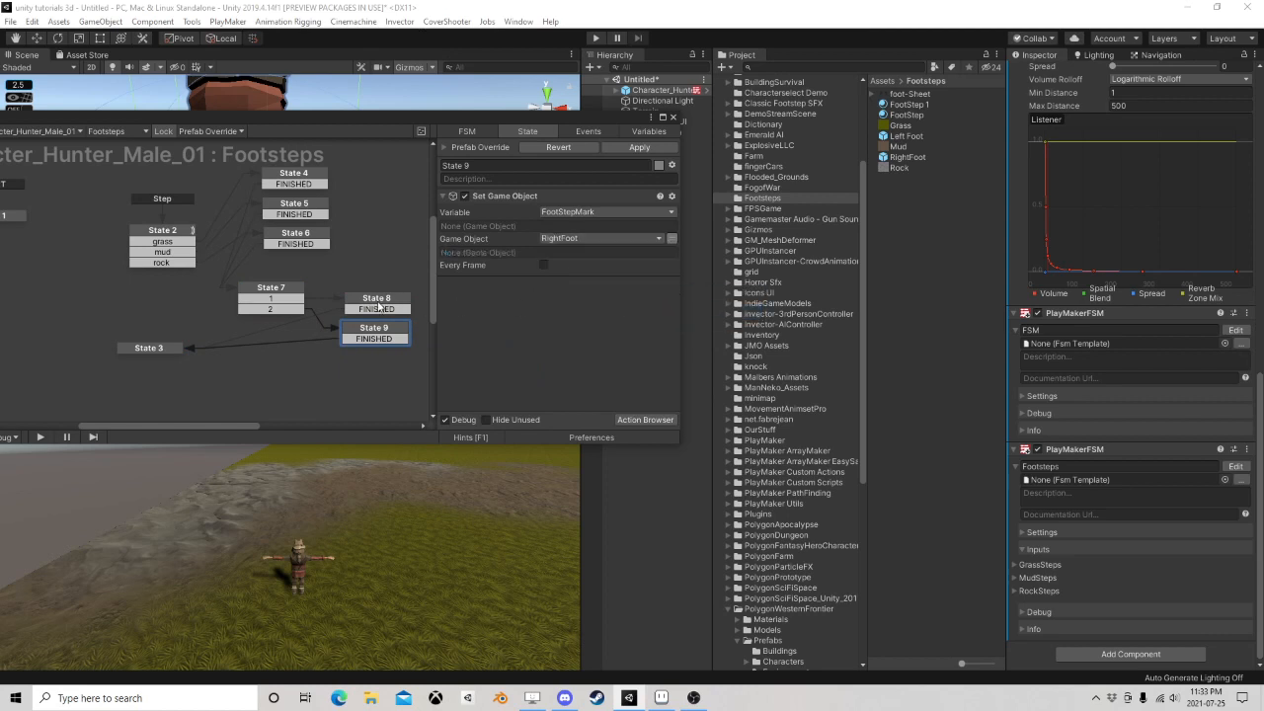
mouse_move(377, 303)
mouse_down()
mouse_move(366, 291)
mouse_move(368, 323)
mouse_up()
Check the game object assignments in States 8 and 9 and the values of the Left Foot and RightFoot variables
click(361, 296)
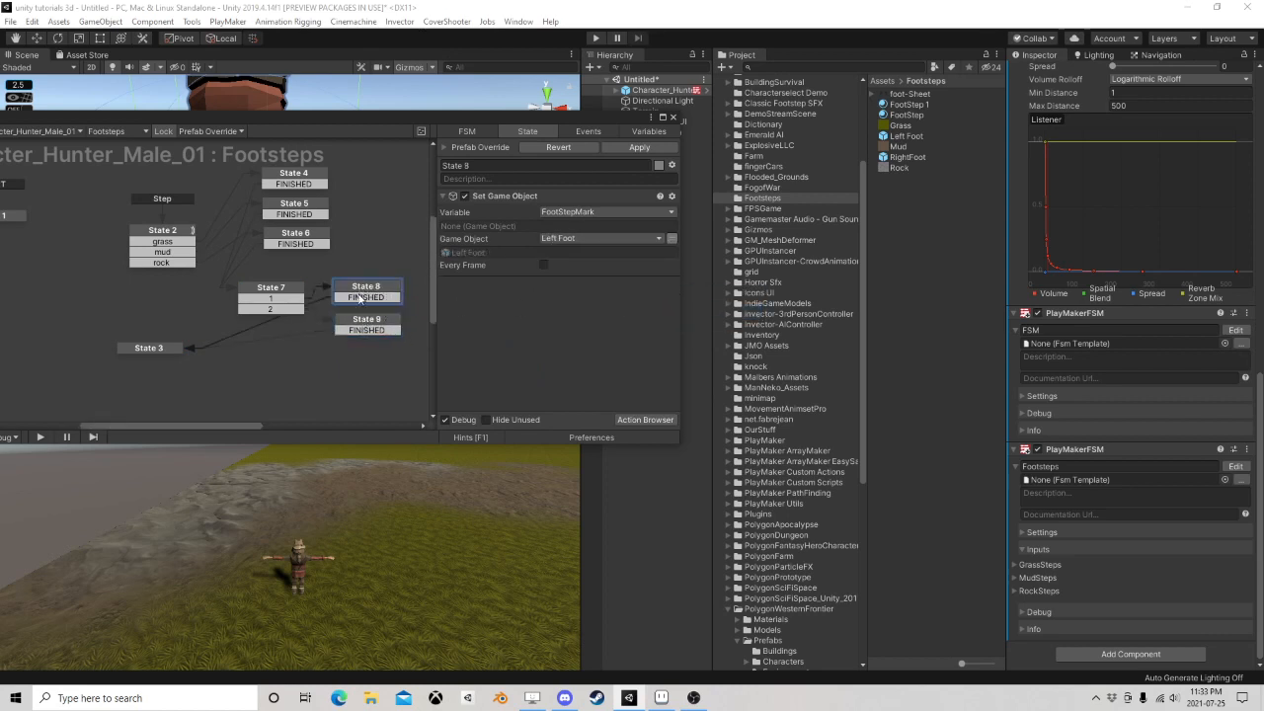
click(362, 328)
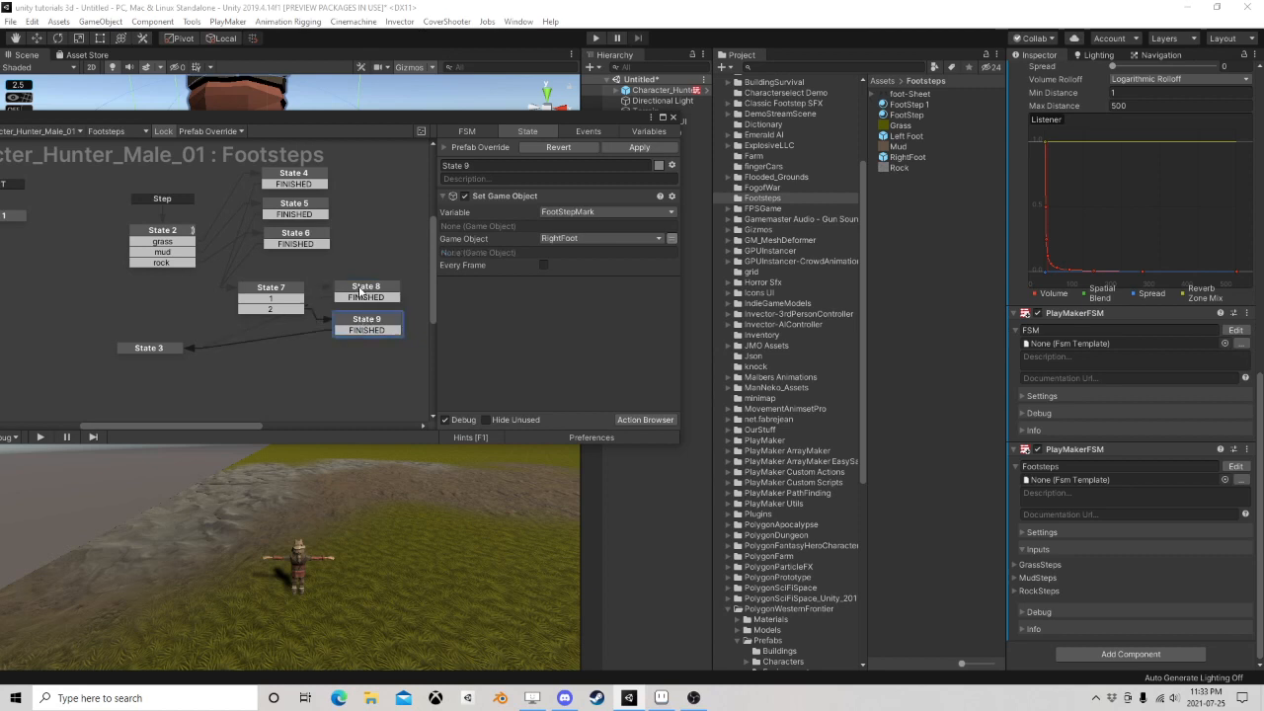
click(361, 292)
click(371, 327)
click(635, 131)
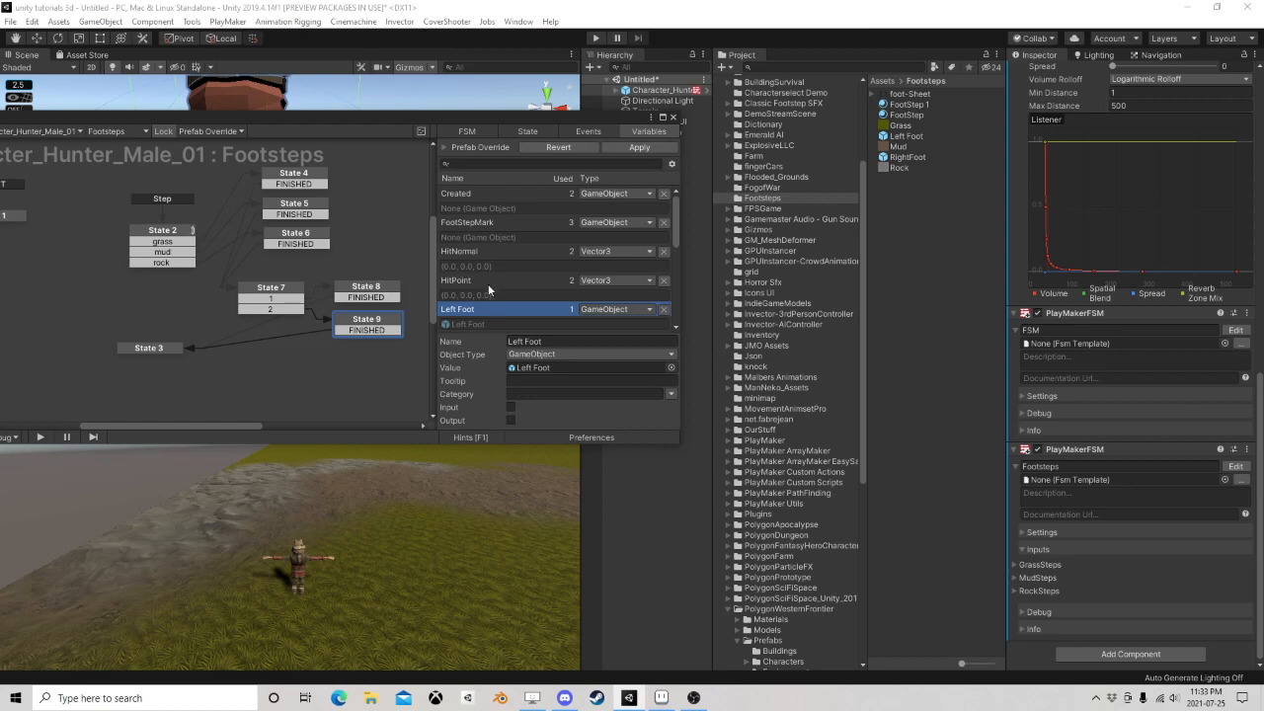
scroll(490, 287, down, 4)
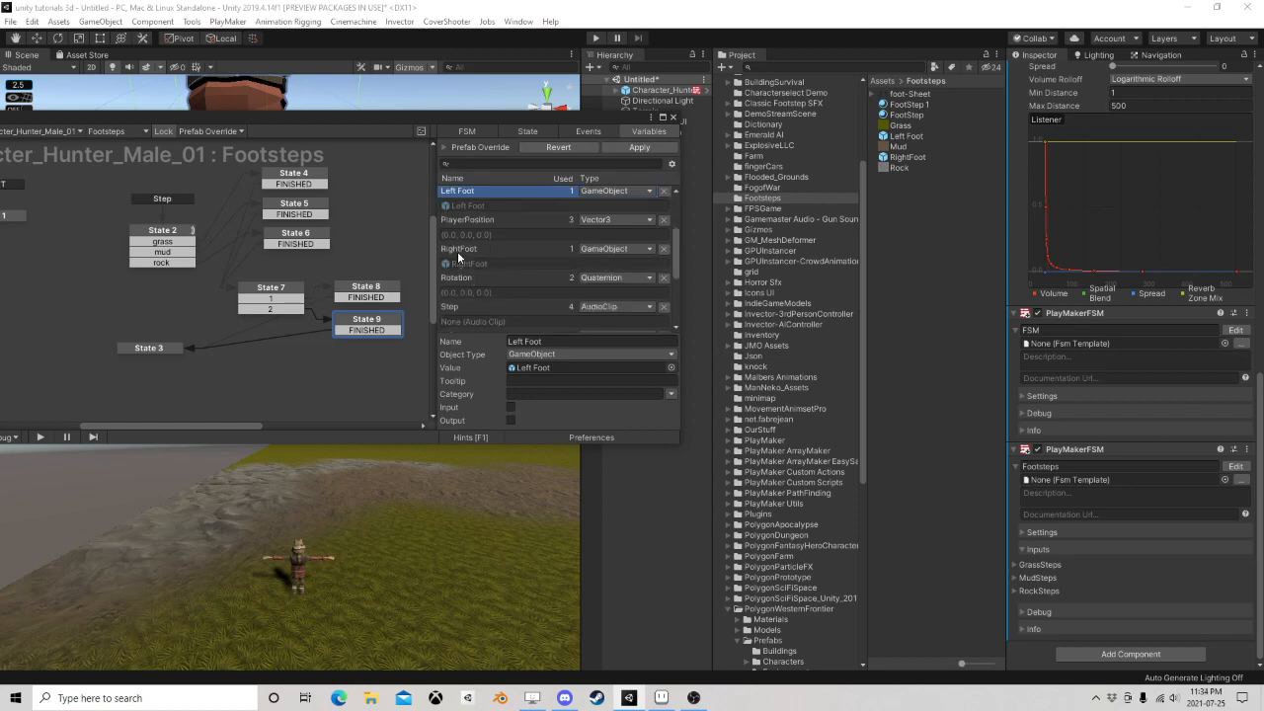
click(464, 250)
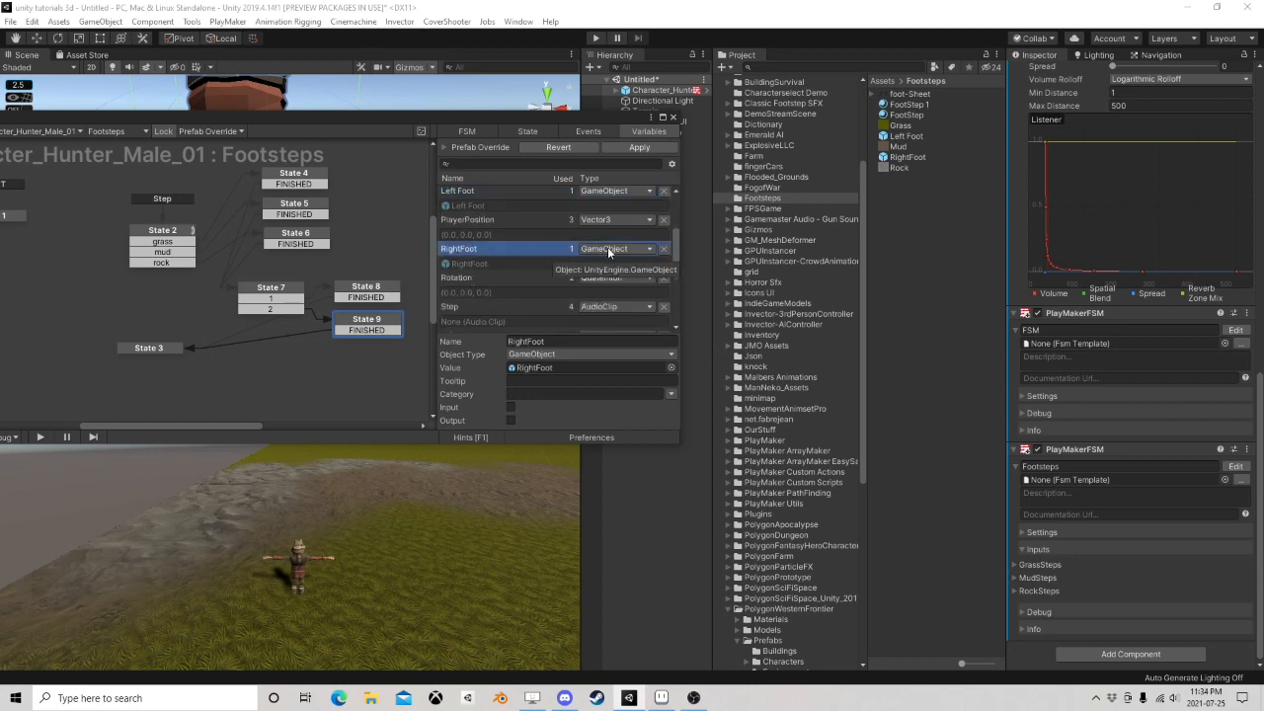
click(468, 194)
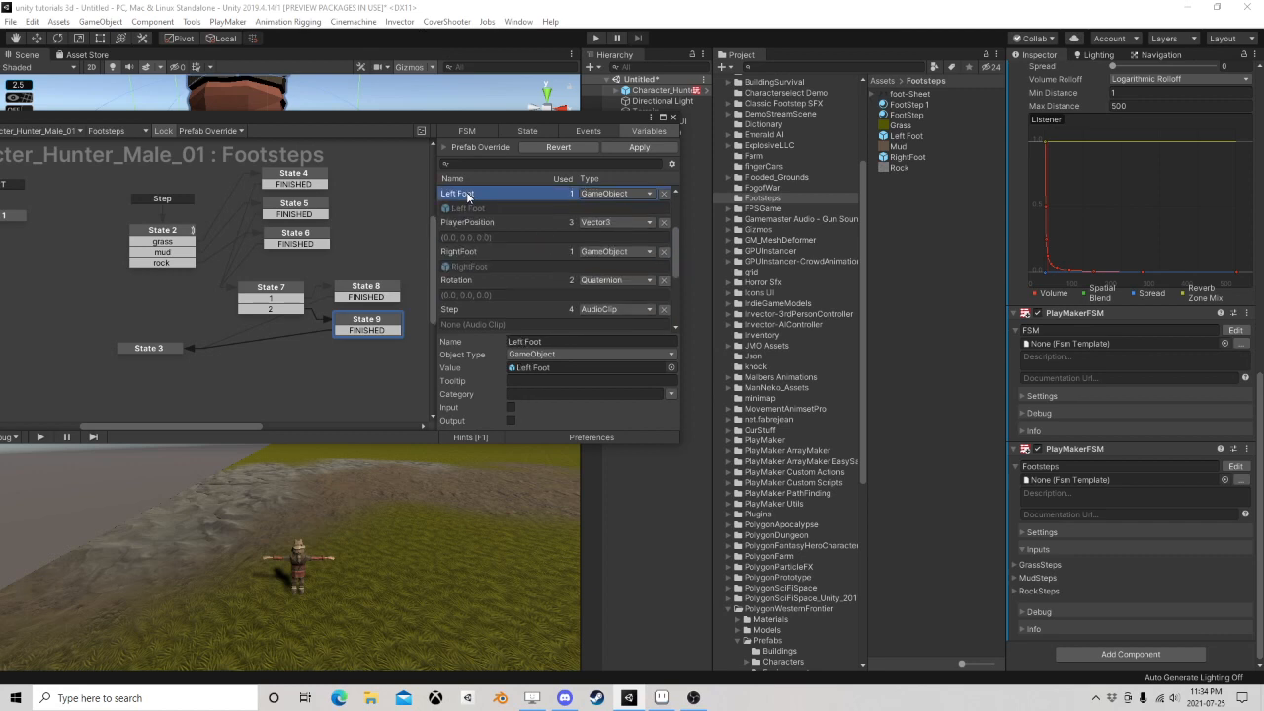
click(371, 323)
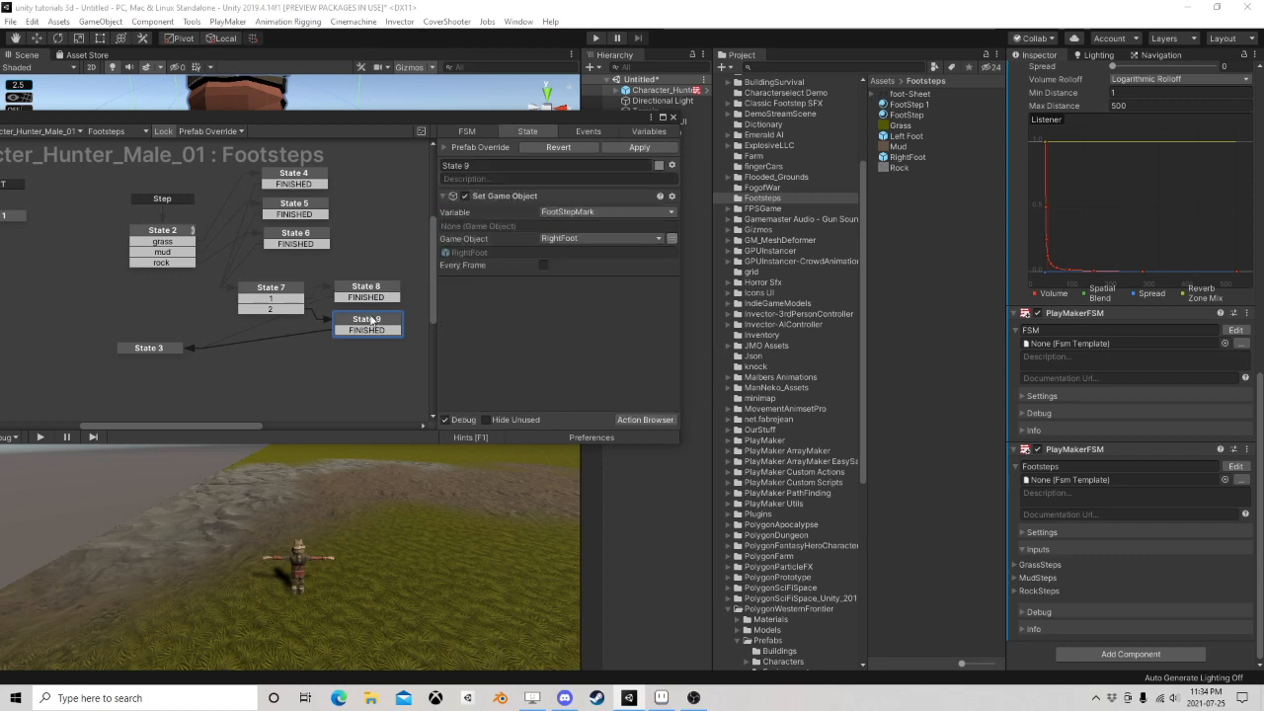
click(368, 293)
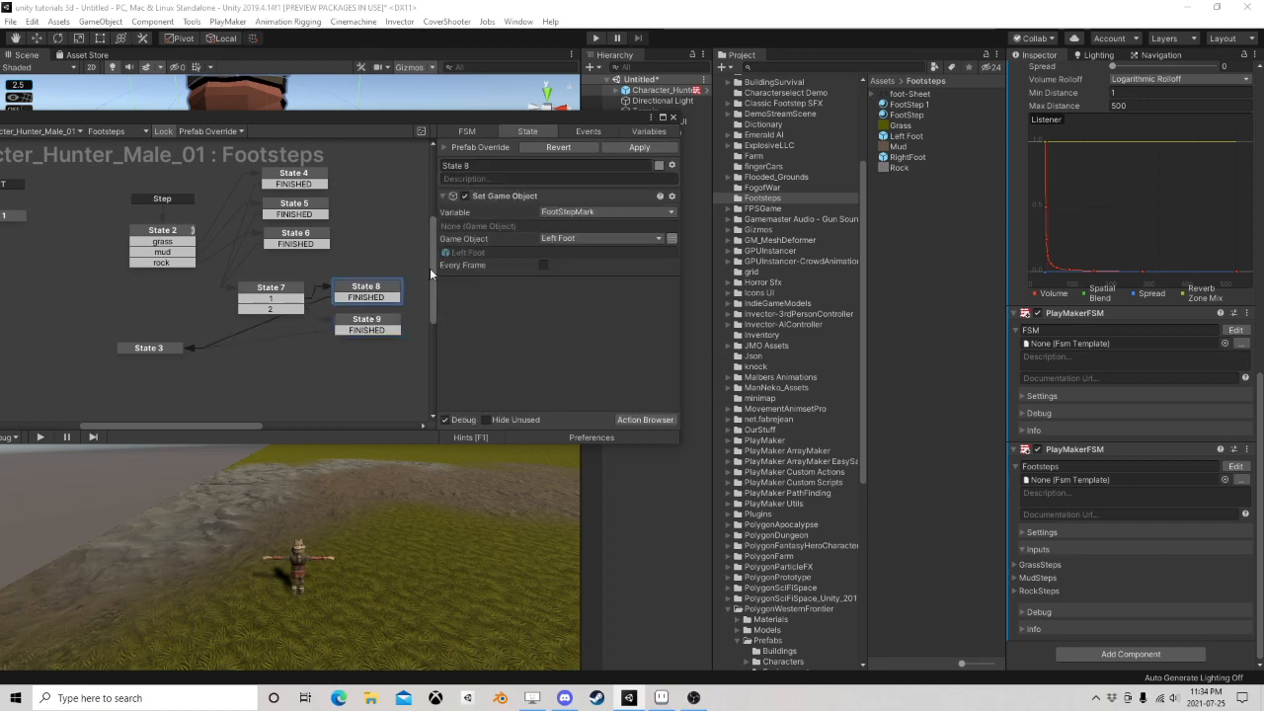
click(375, 319)
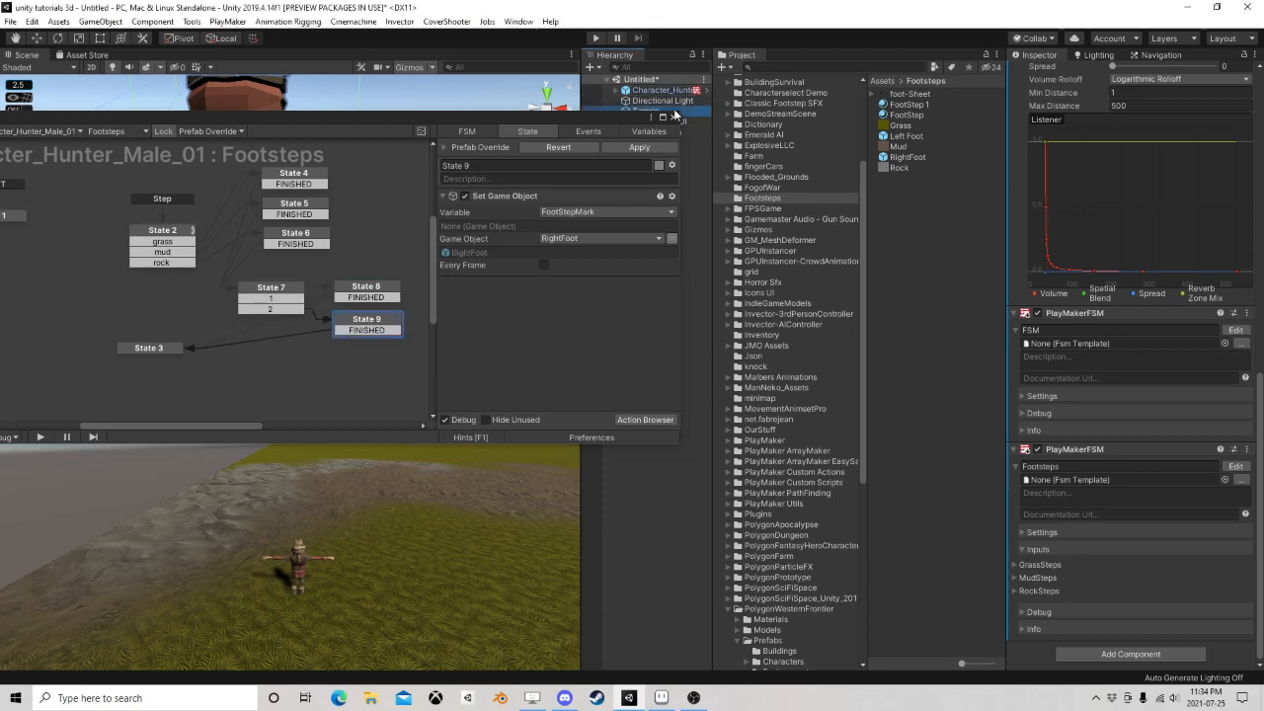
Play the scene and walk the character across the grass, rock and mud to test the alternating footprints
click(642, 110)
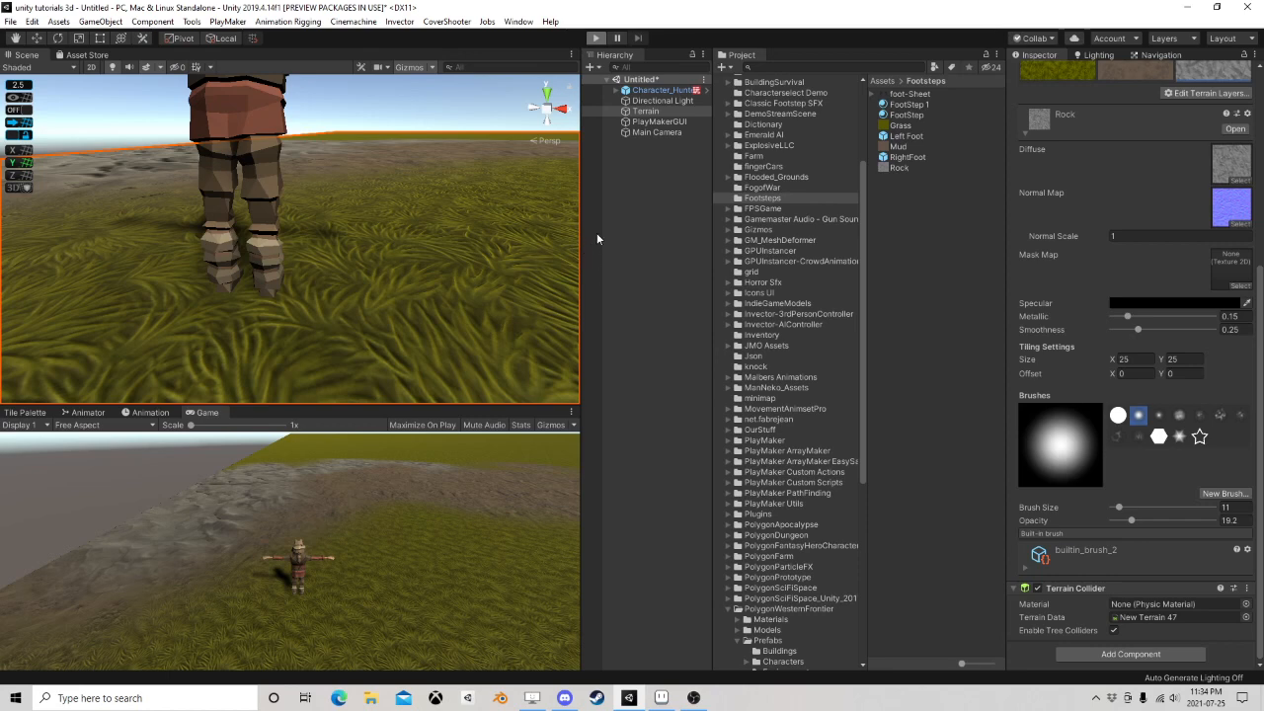
key(ctrl+p)
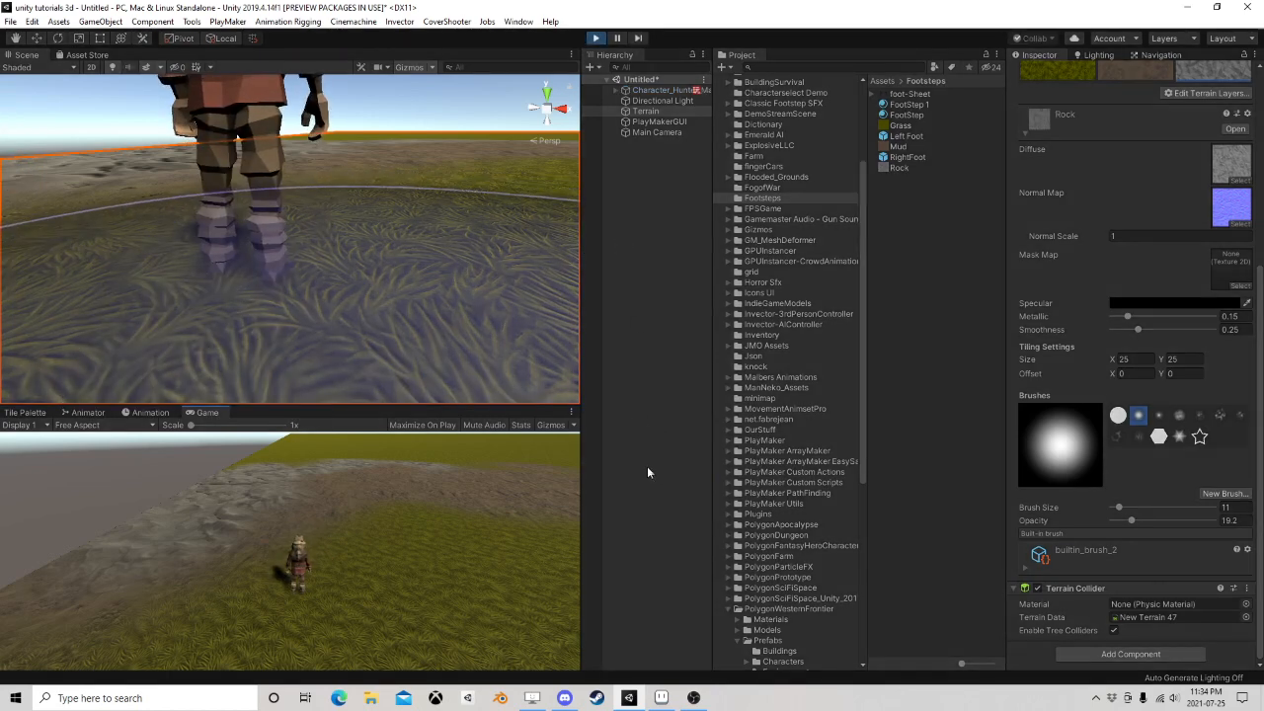
click(677, 260)
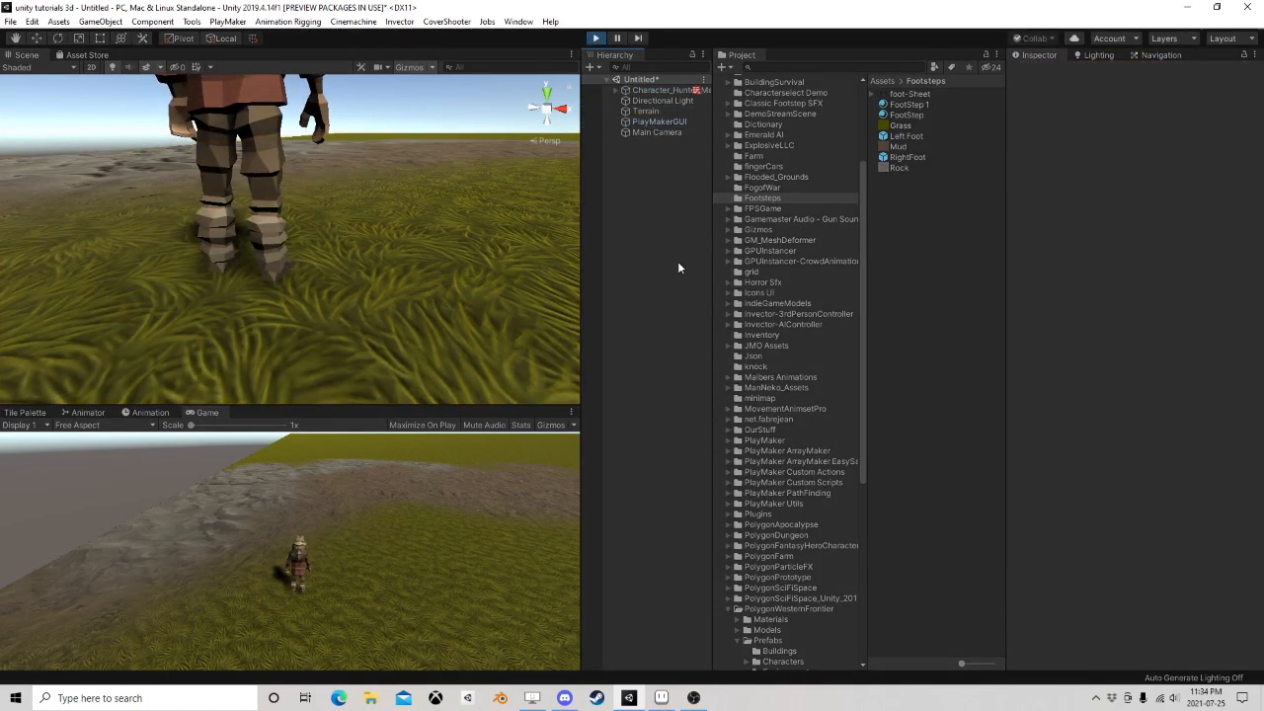
click(495, 527)
key(w)
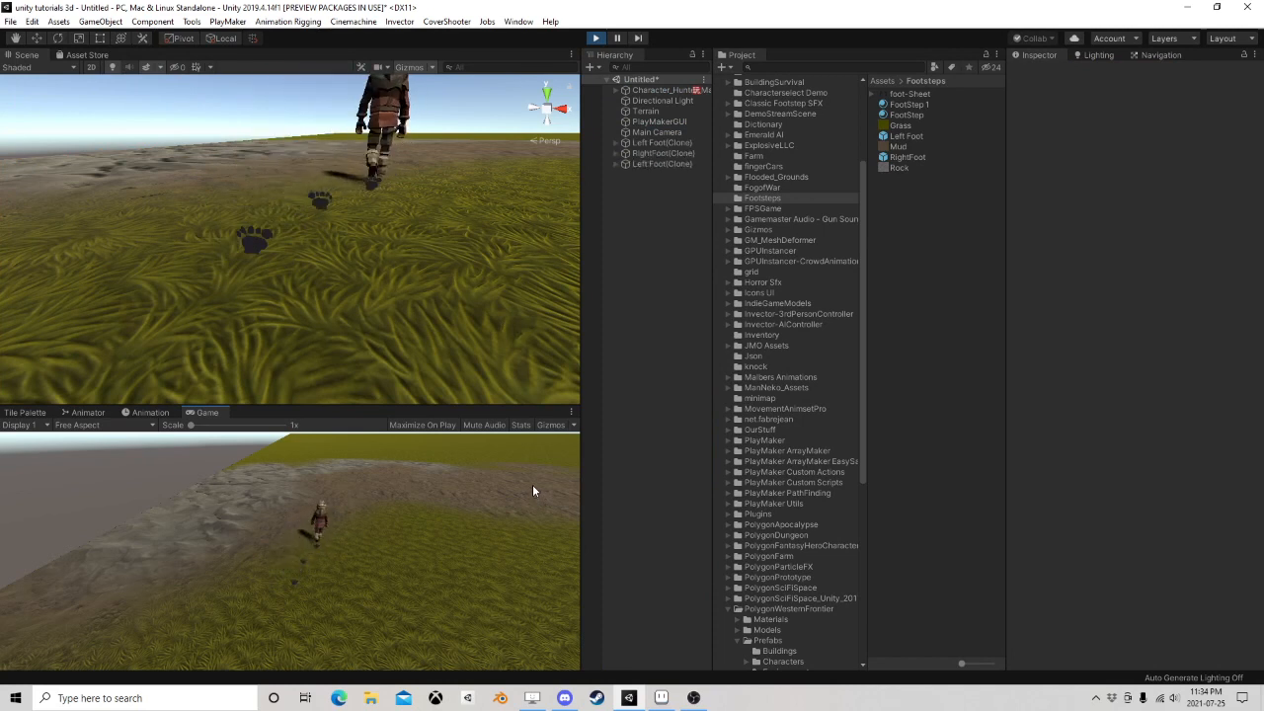
key(a)
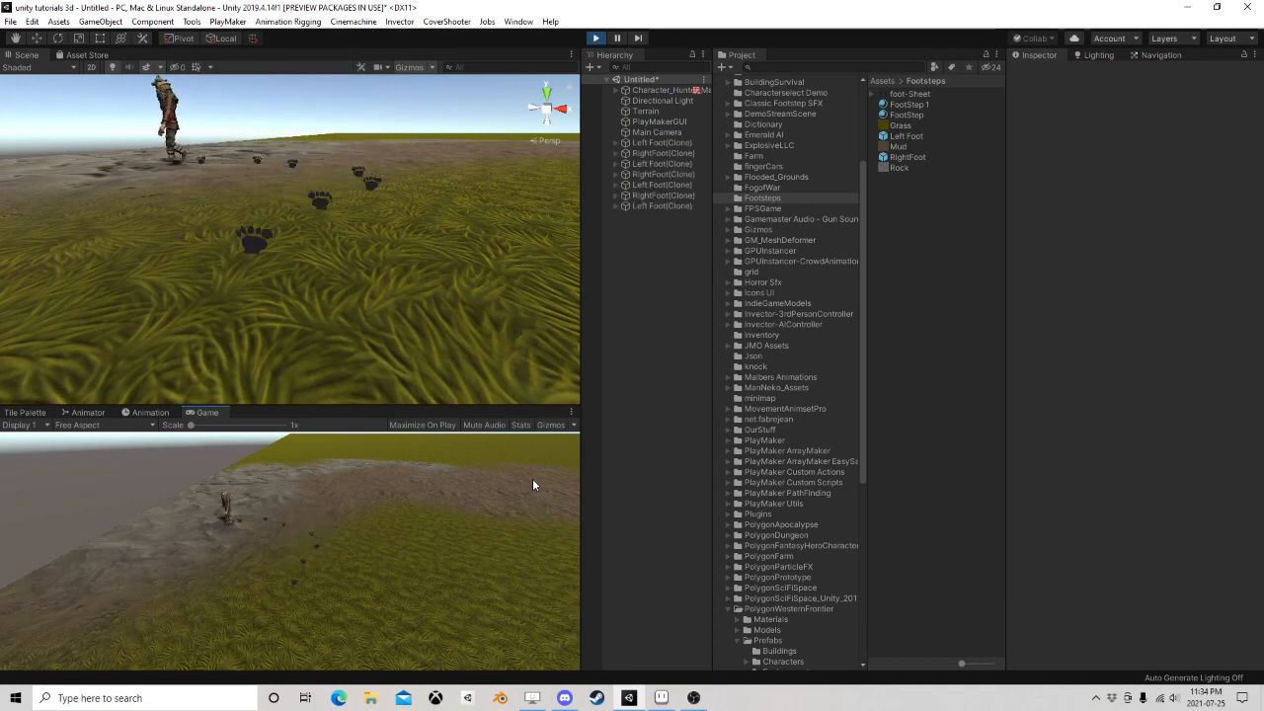
key(s)
key(d)
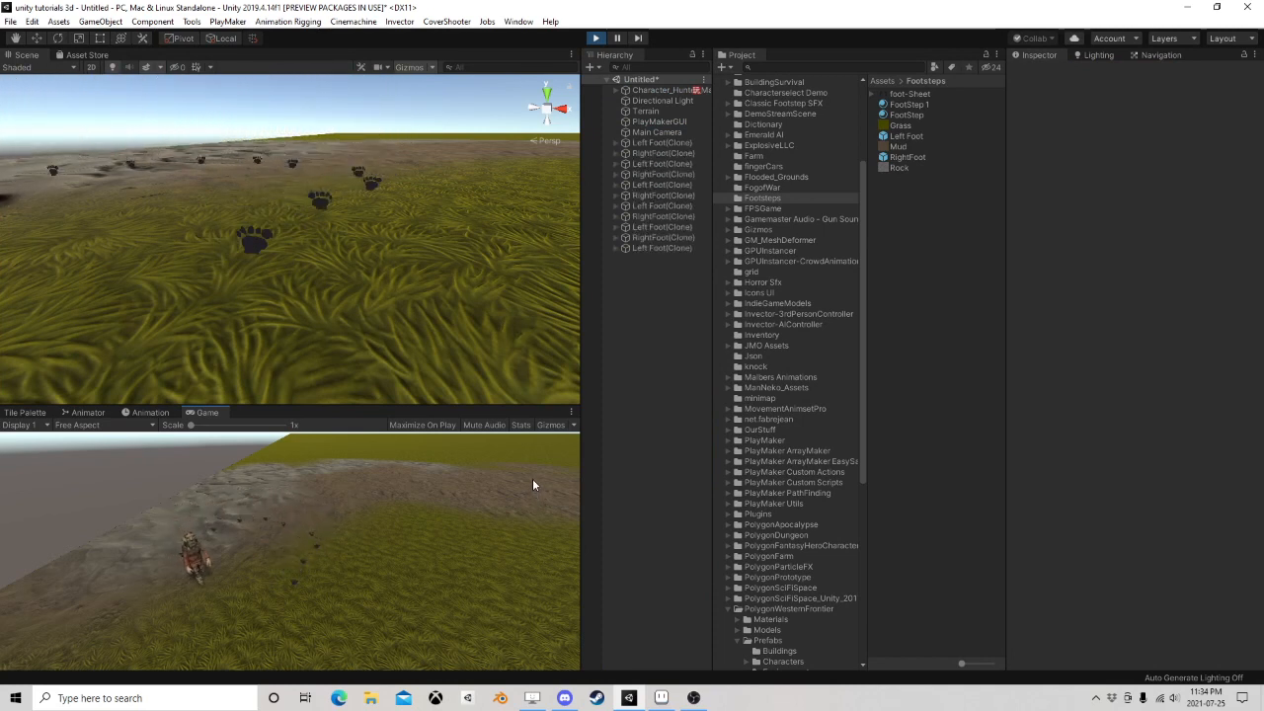
key(d)
key(w)
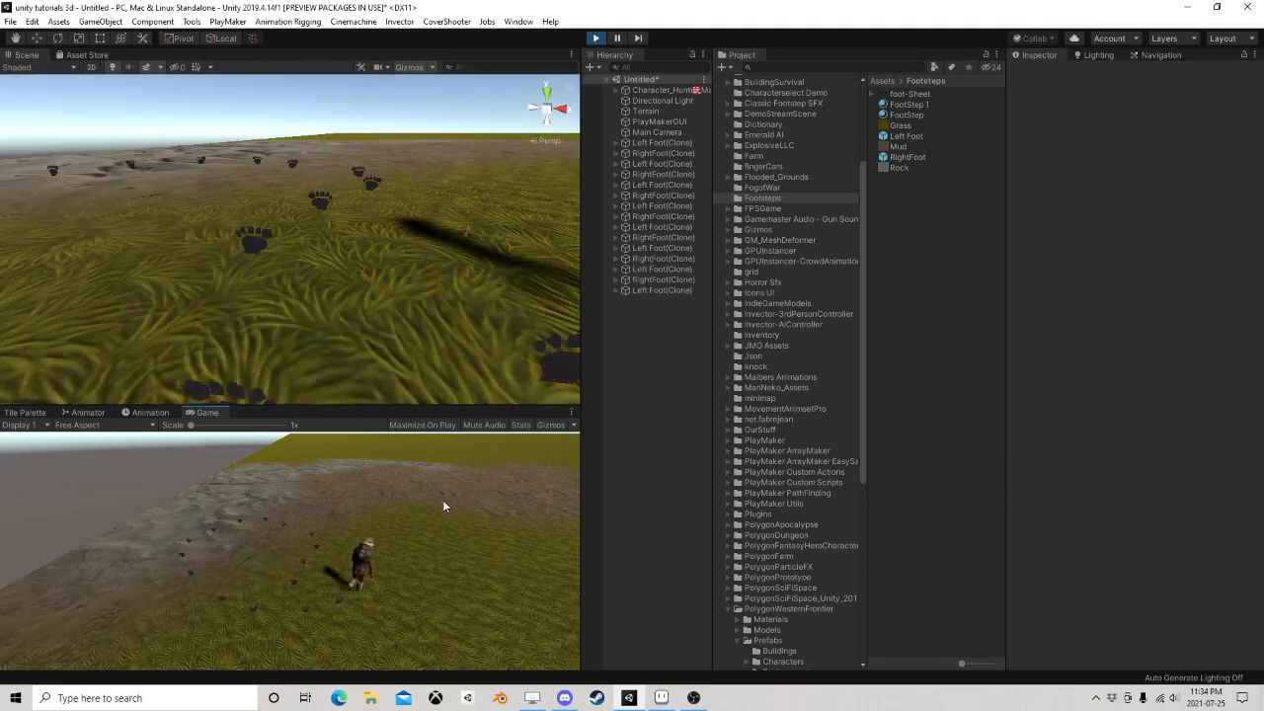
key(w)
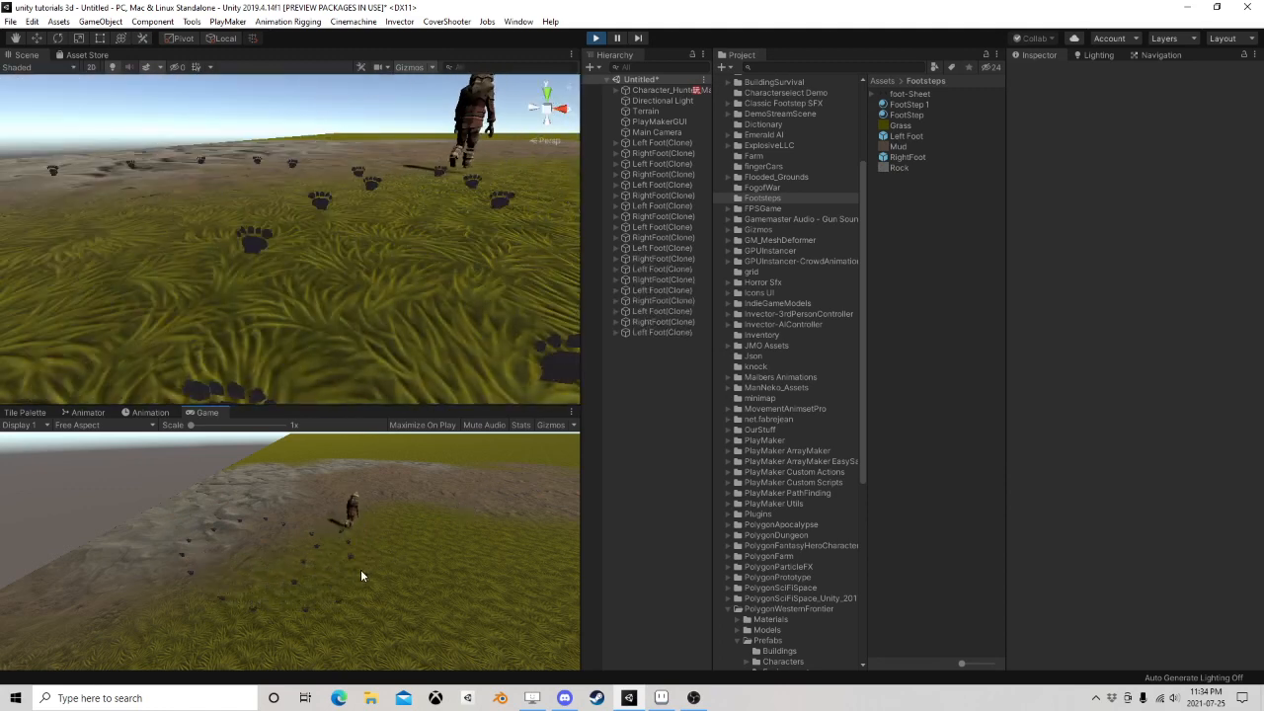
key(w)
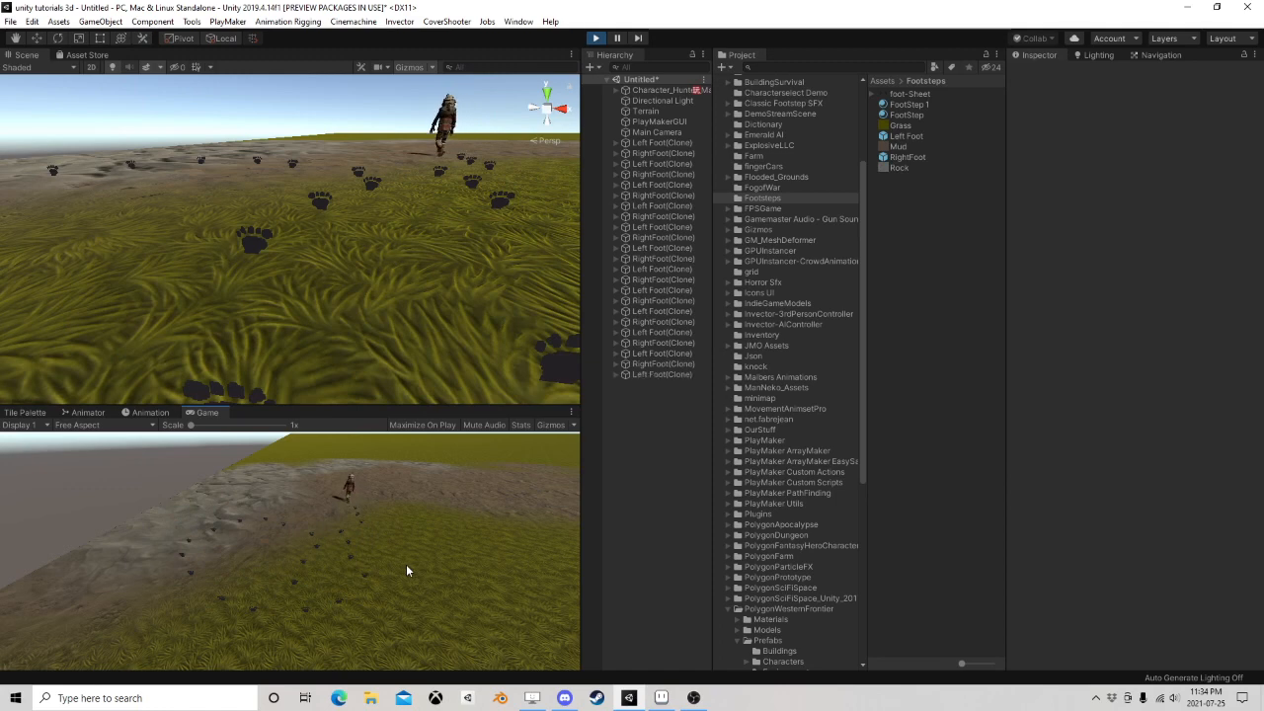
key(w)
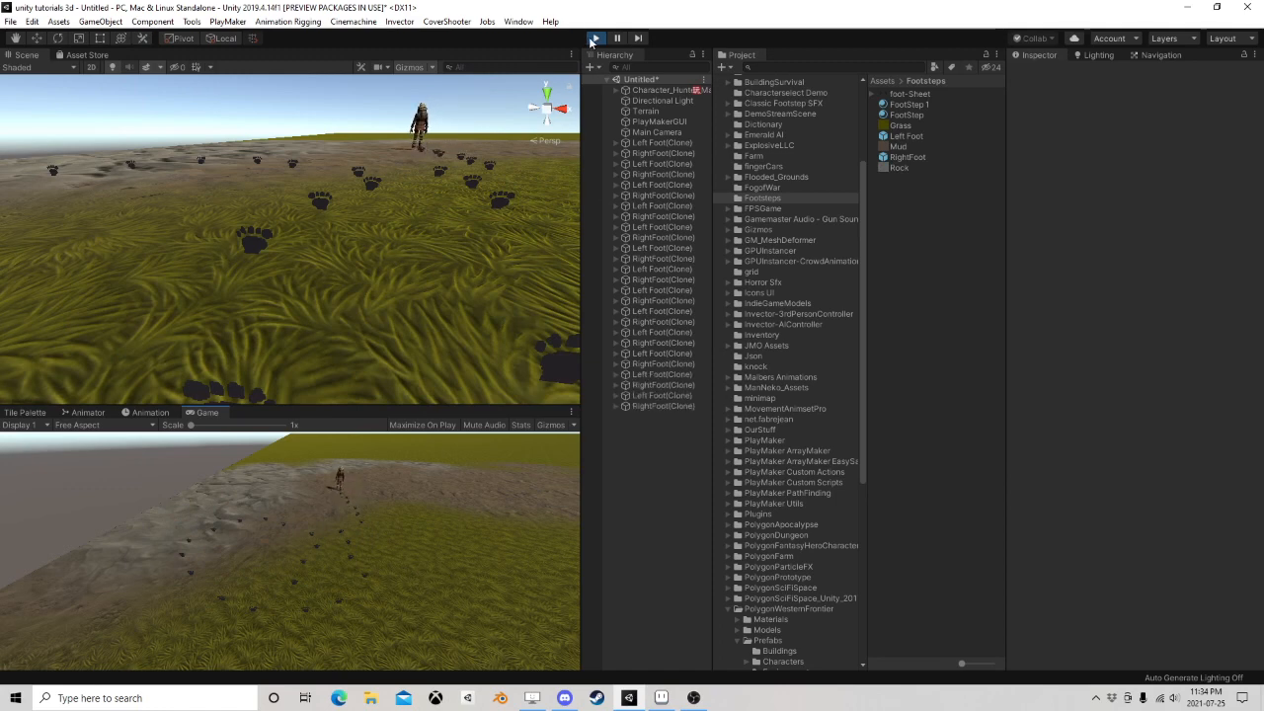
Stop the scene, select Character_Hunter_Male_01 and open its Footsteps FSM to check State 7
click(593, 38)
click(664, 91)
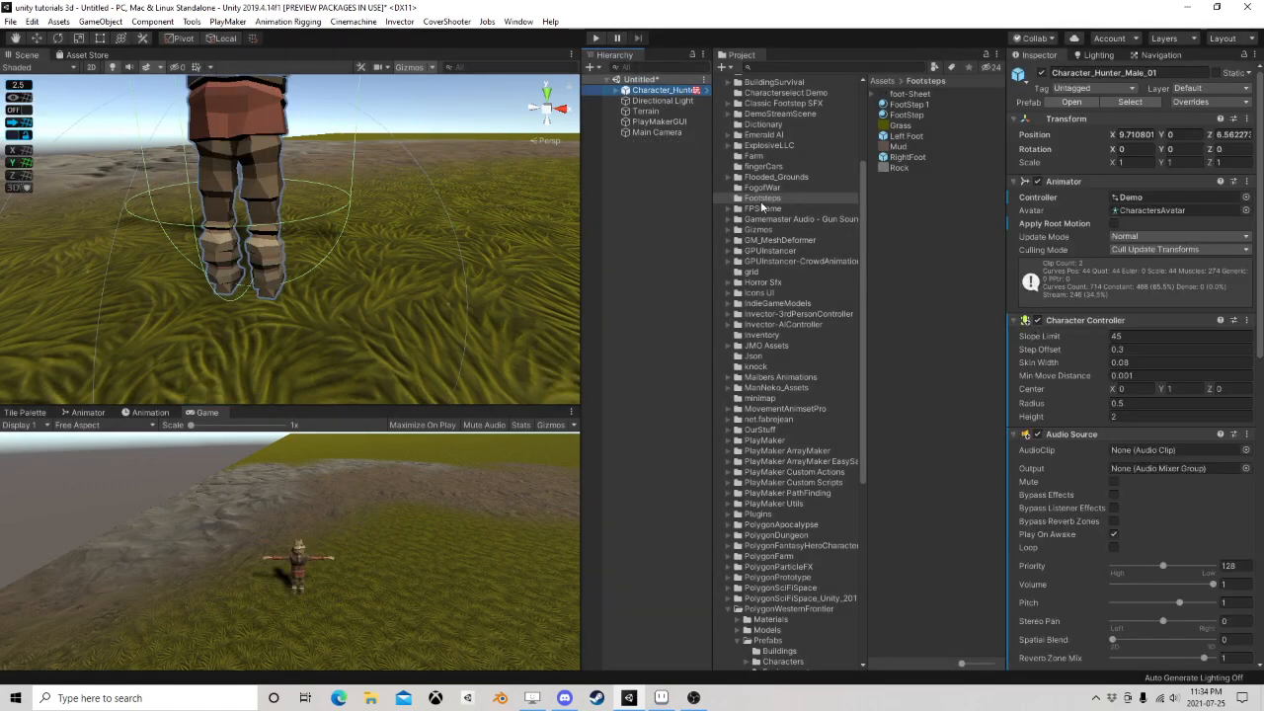
scroll(1185, 486, down, 10)
scroll(1164, 470, up, 10)
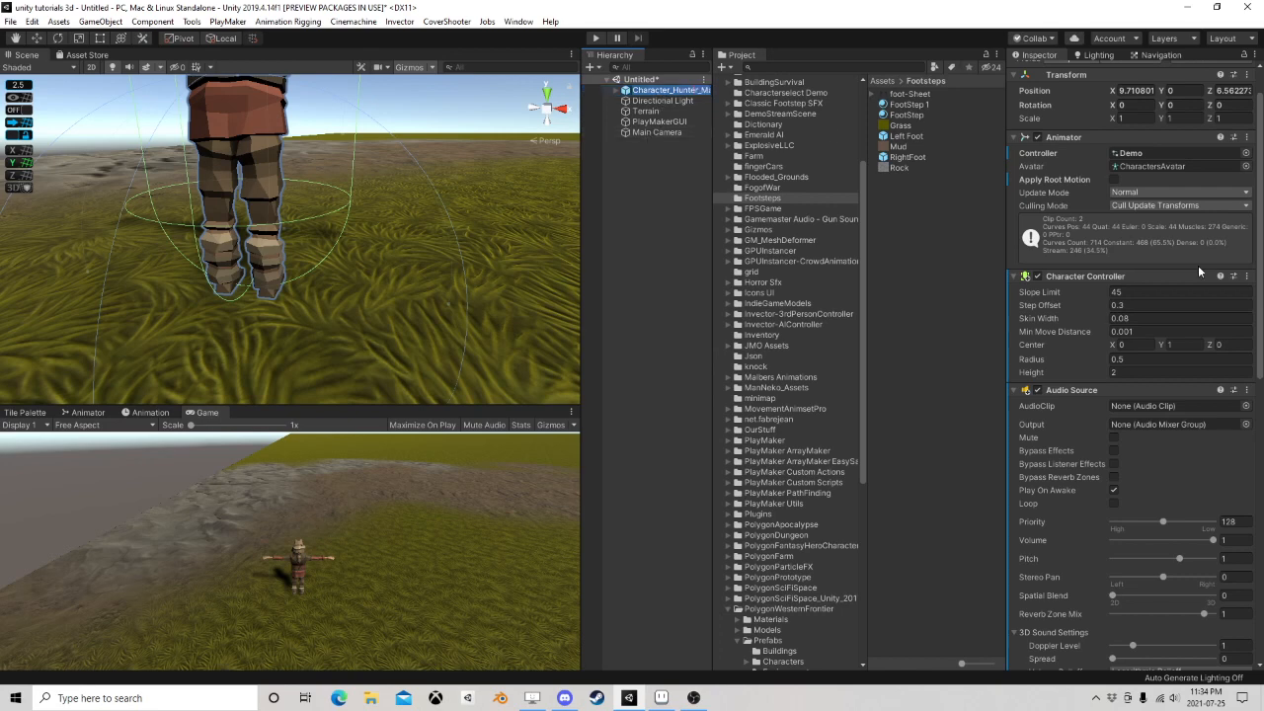
scroll(1198, 266, down, 5)
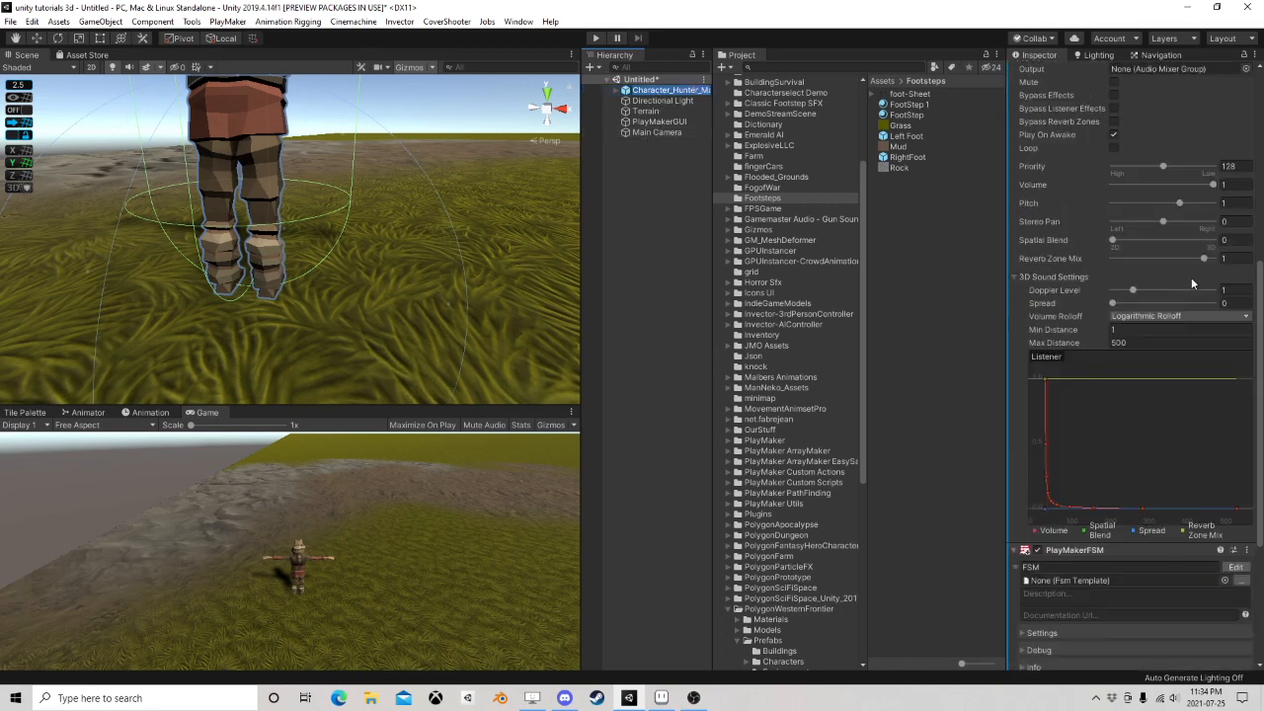
scroll(1191, 277, down, 3)
click(1237, 466)
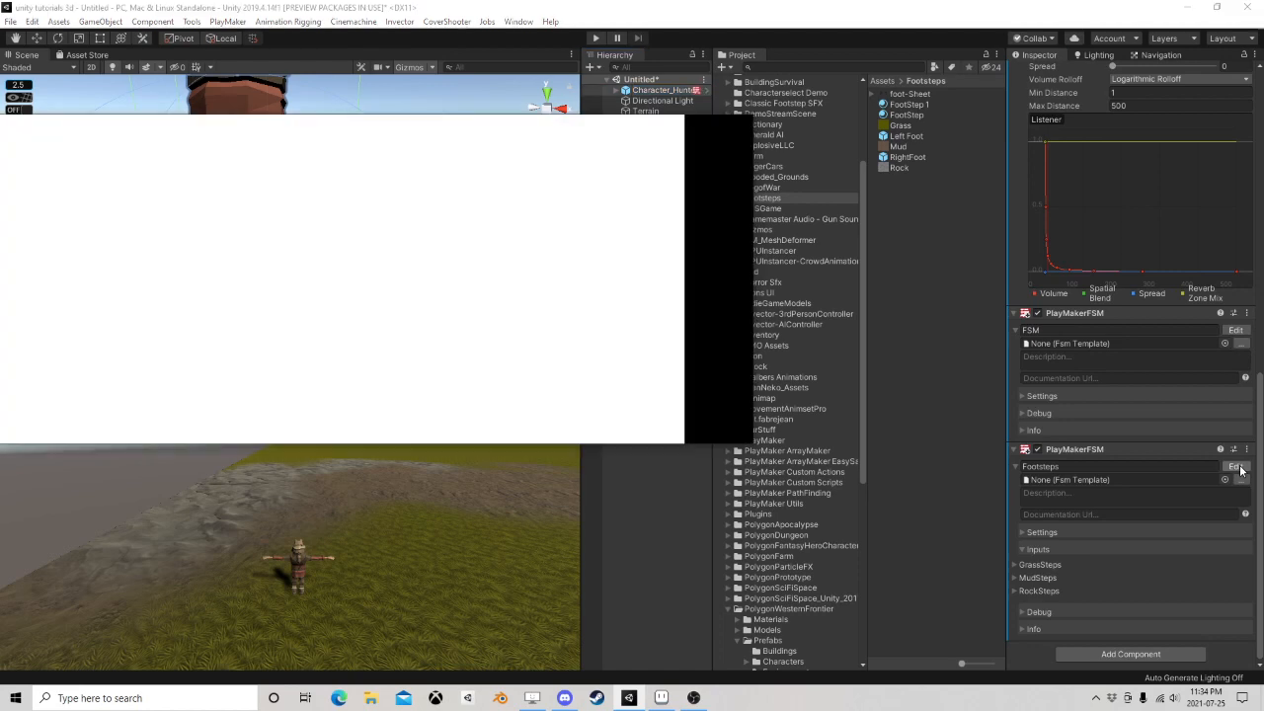
middle_drag(389, 316, 350, 277)
scroll(351, 277, up, 2)
click(478, 301)
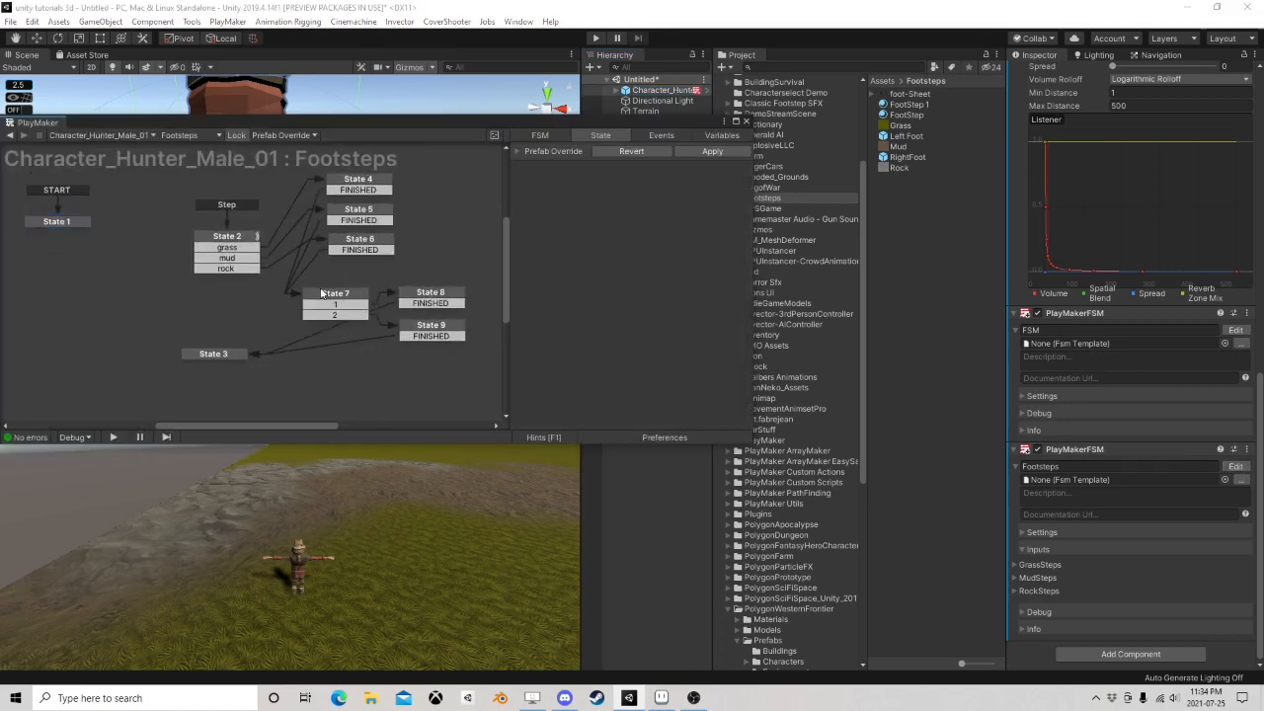
click(328, 300)
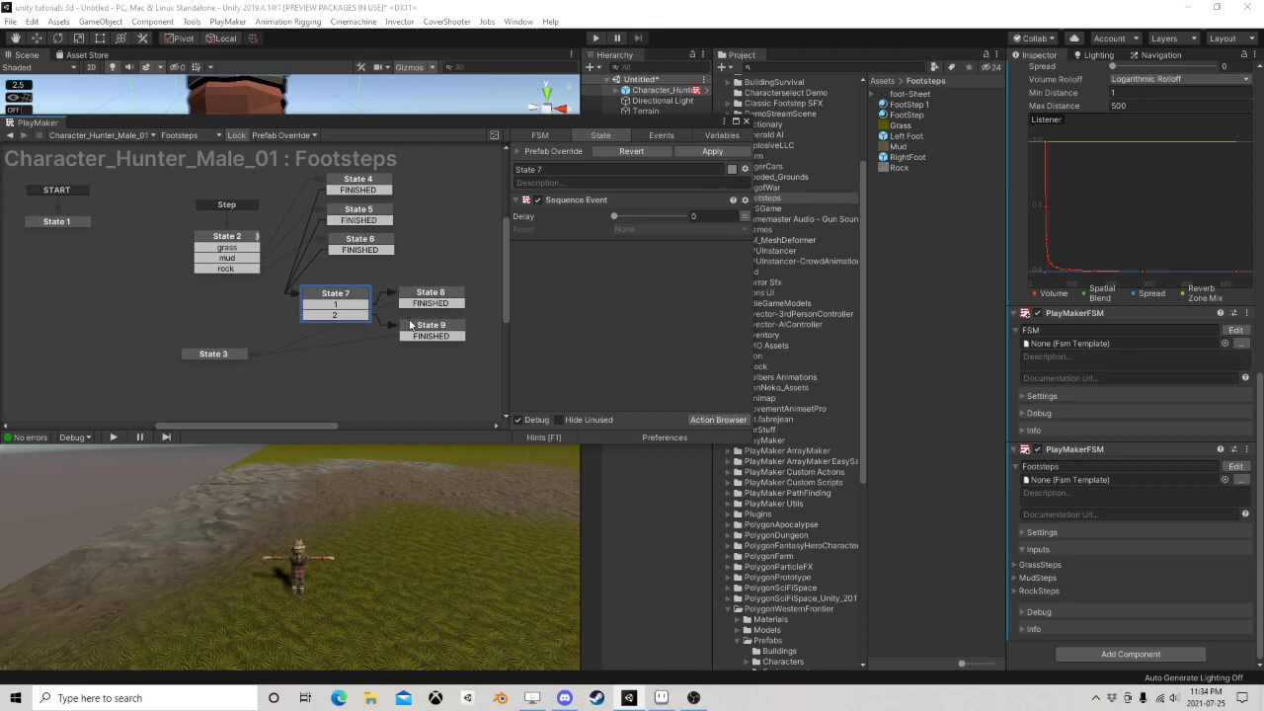
Add a Get Rotation action to the end of State 3
click(227, 354)
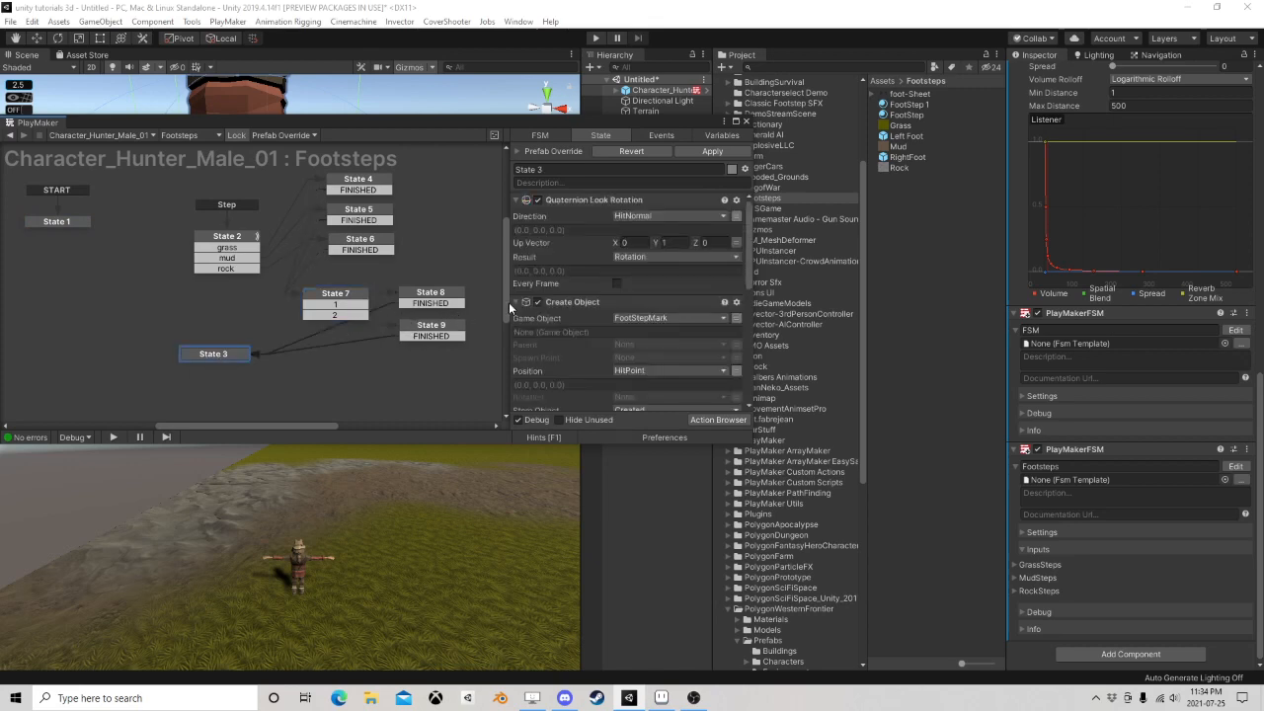
click(718, 419)
text(get ro)
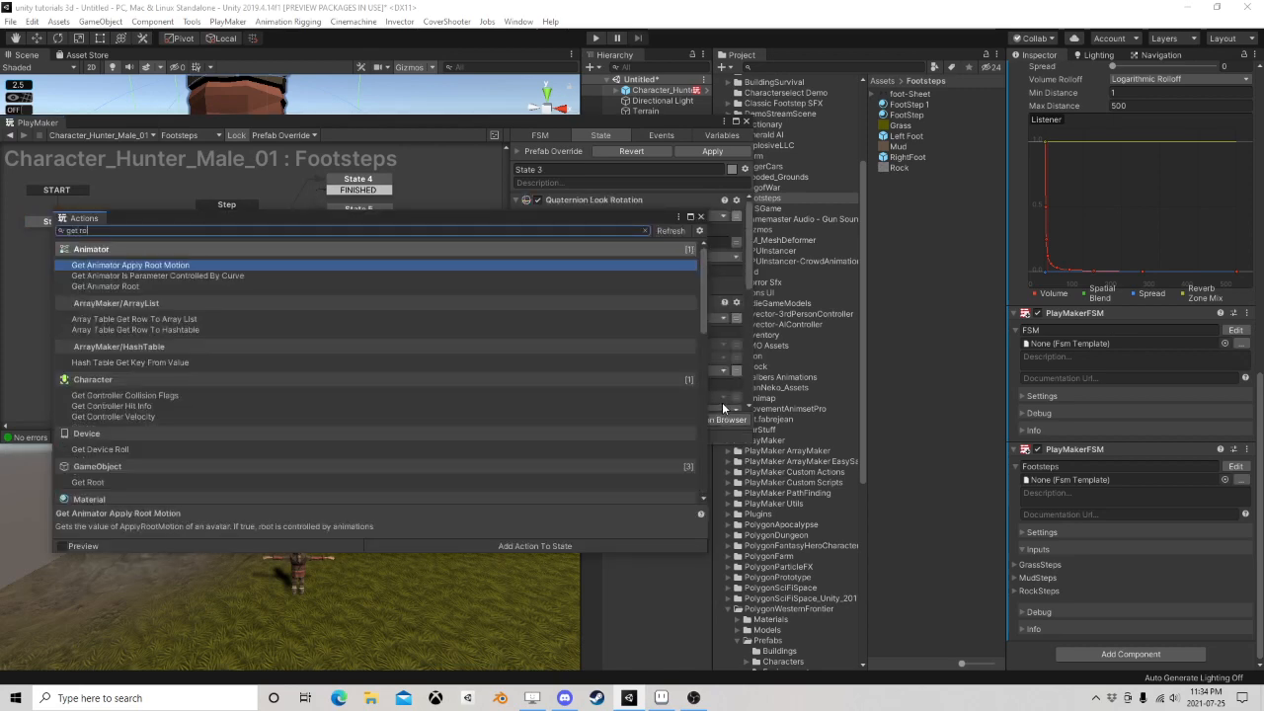
text(tati)
double_click(99, 375)
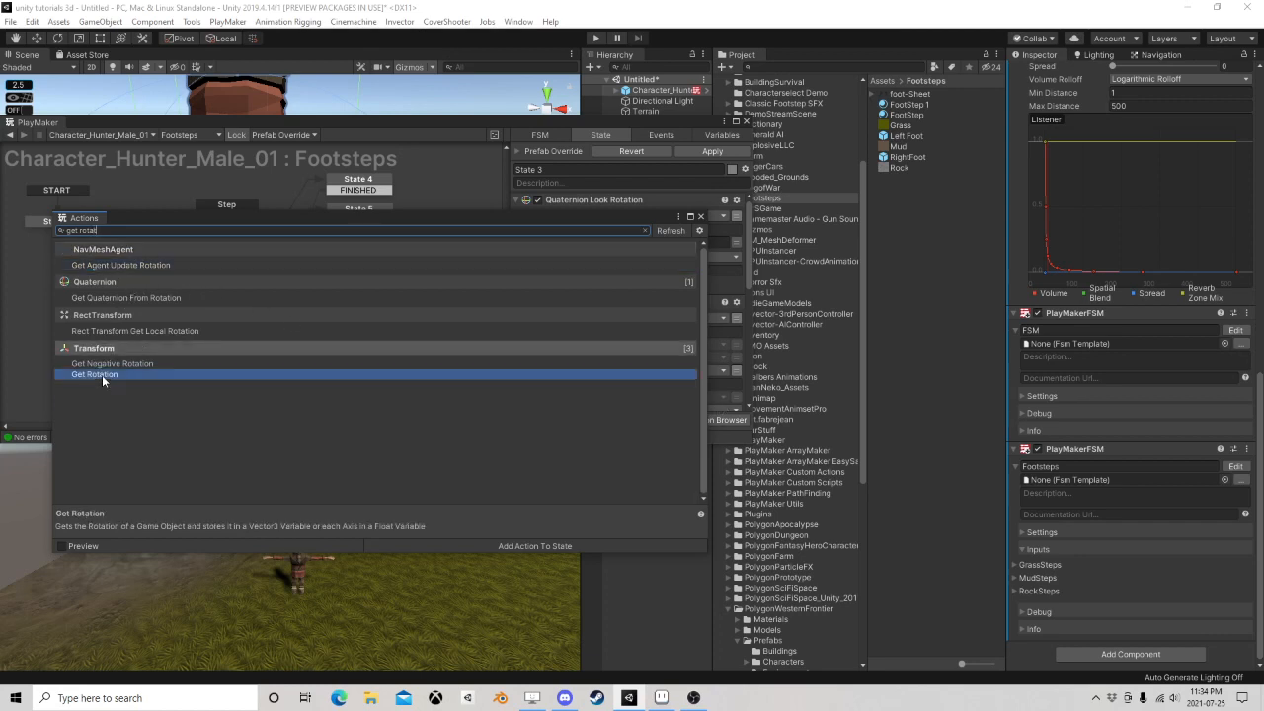
click(700, 217)
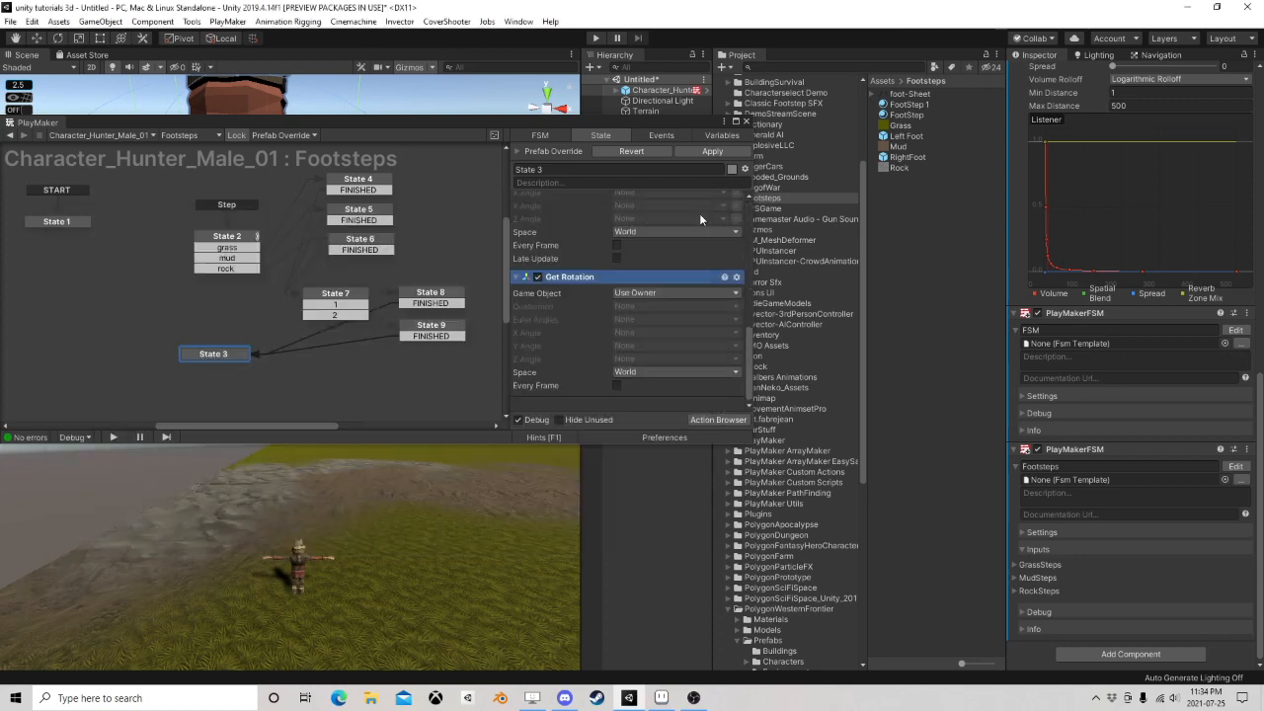
Store the Get Rotation action's Y Angle in a new variable named Y
click(631, 349)
click(659, 375)
text(Y)
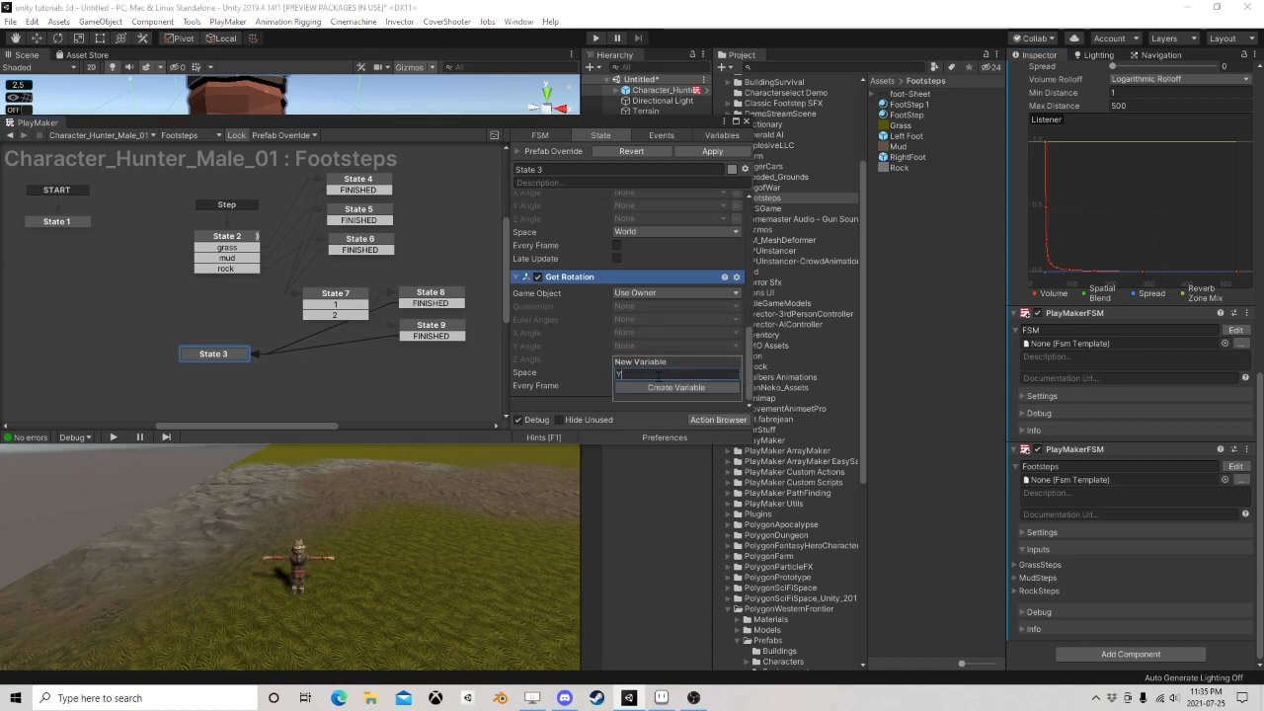
click(714, 386)
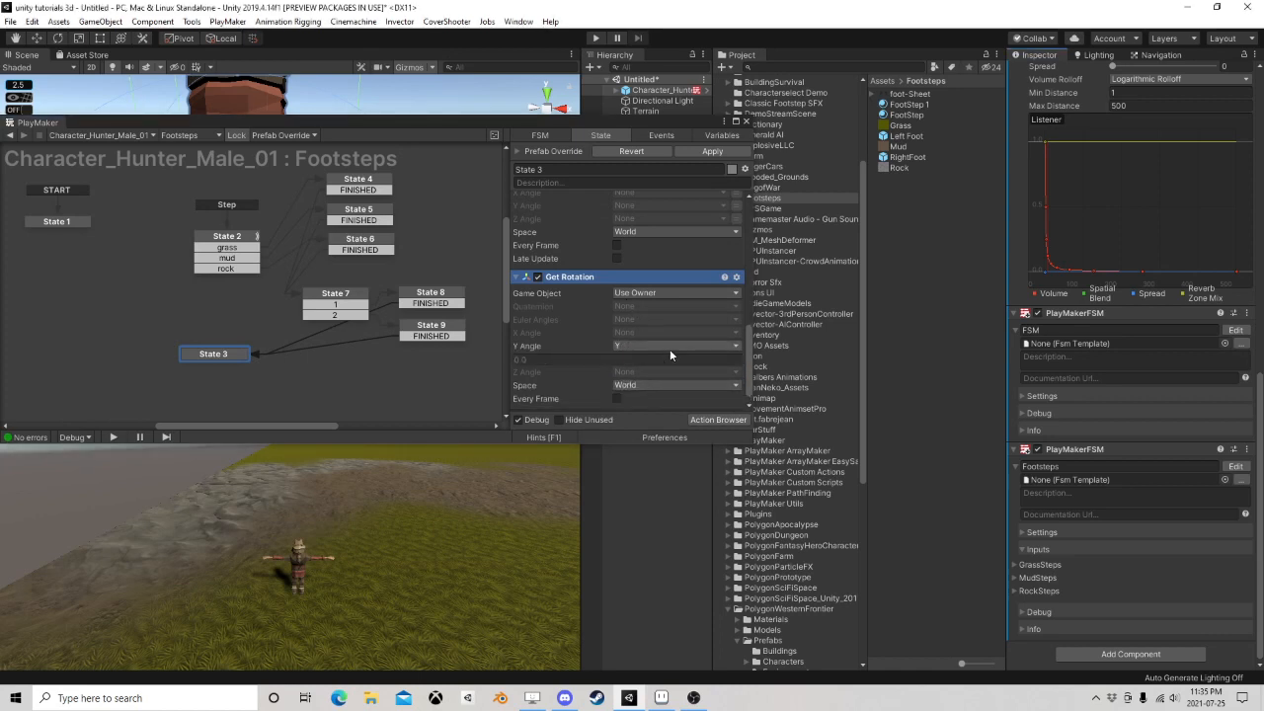
Copy State 3's Set Rotation action and paste the copy below Get Rotation
scroll(670, 349, up, 4)
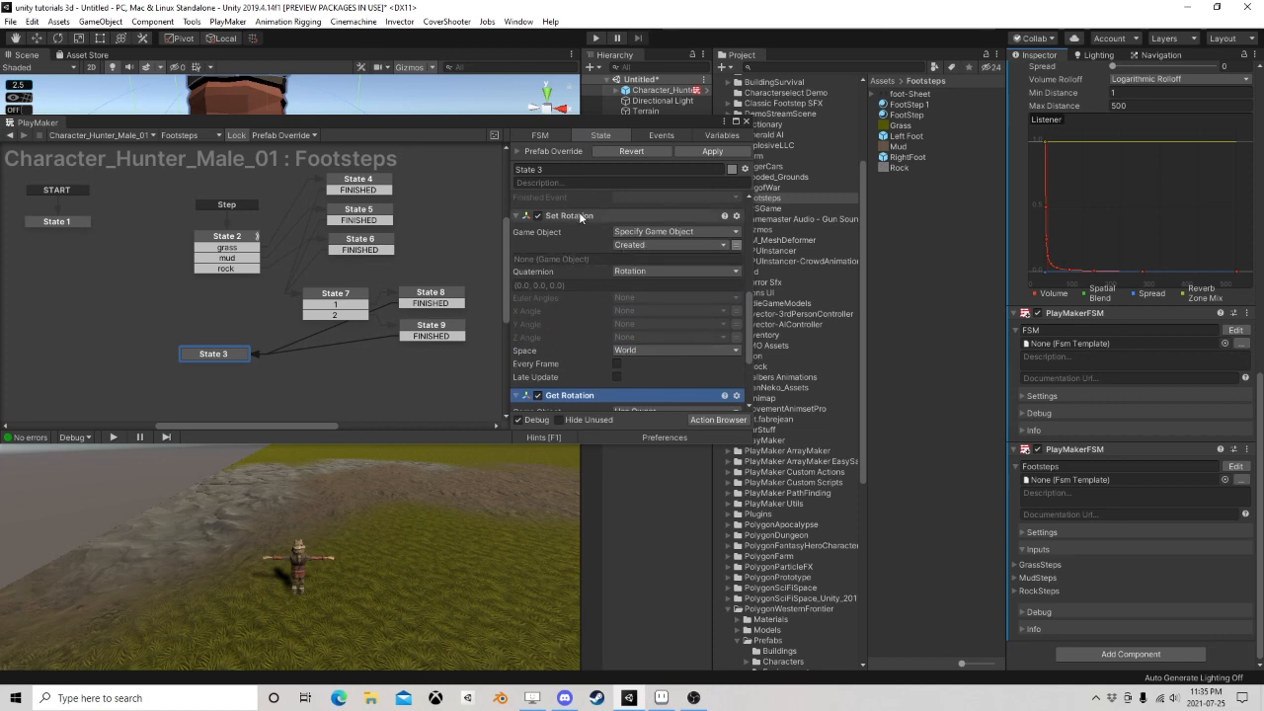
scroll(608, 344, down, 3)
scroll(589, 257, up, 3)
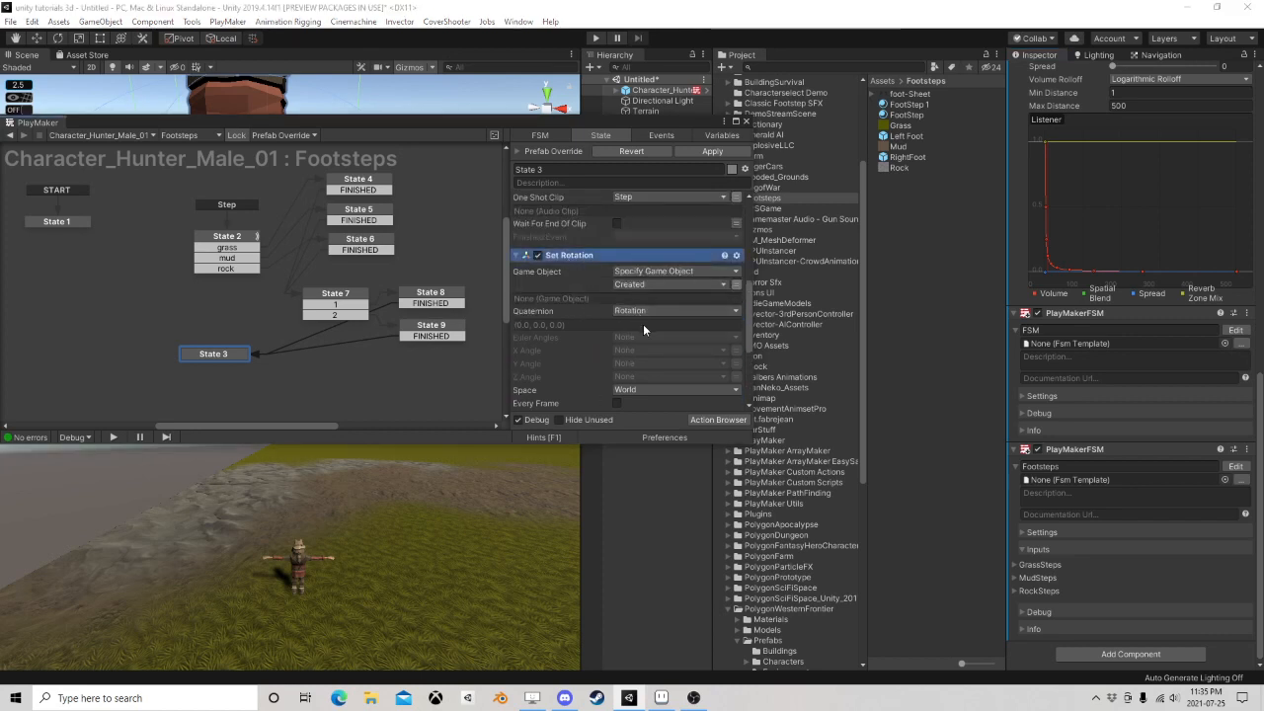
right_click(560, 248)
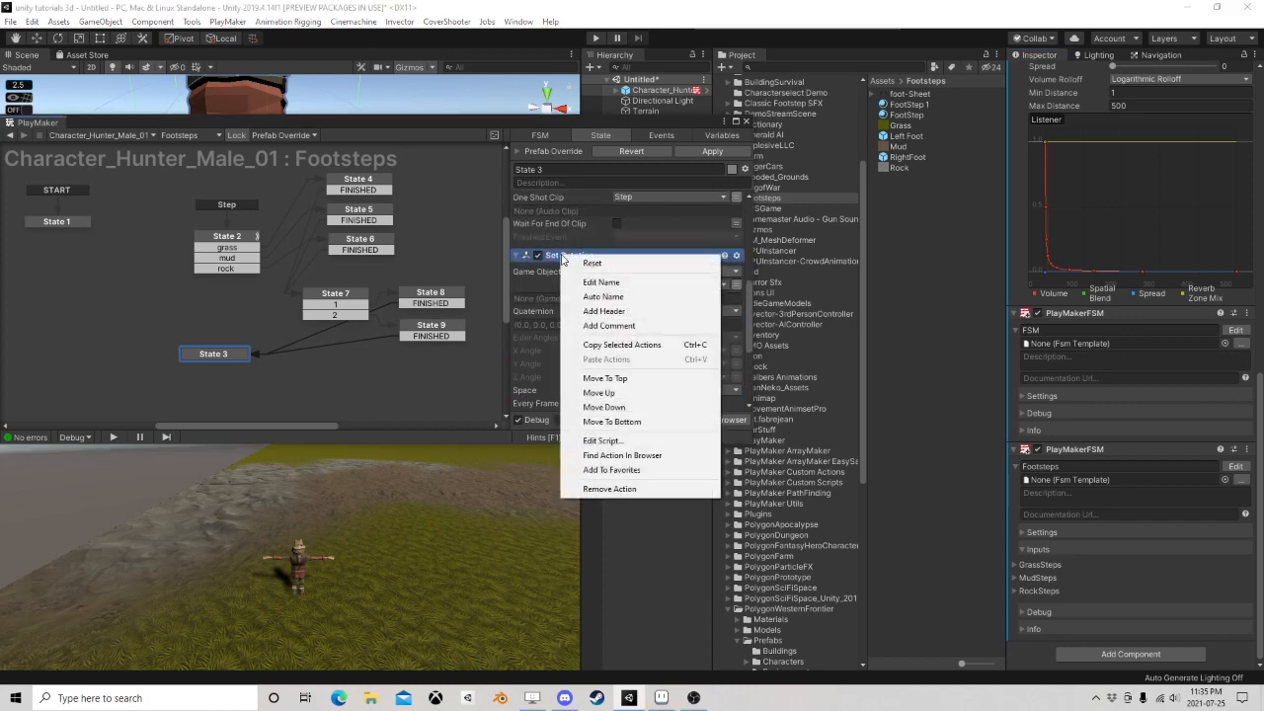
click(617, 345)
scroll(612, 338, down, 5)
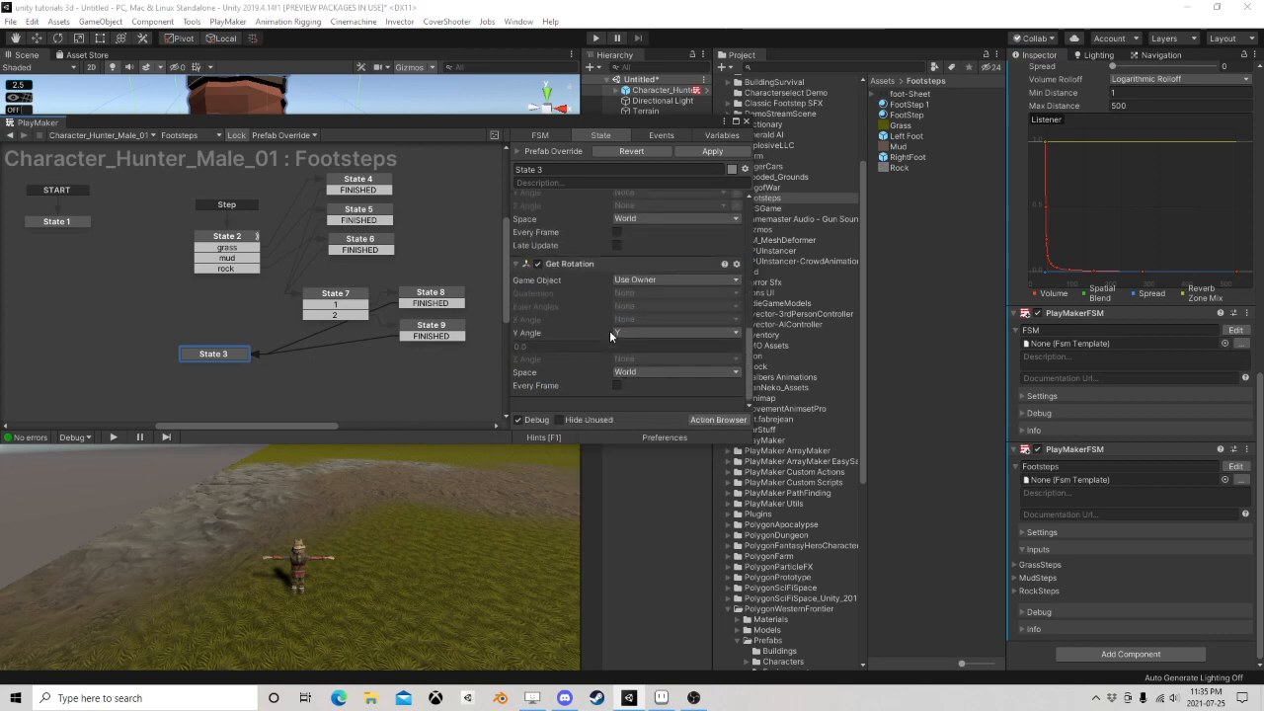
right_click(609, 401)
click(679, 536)
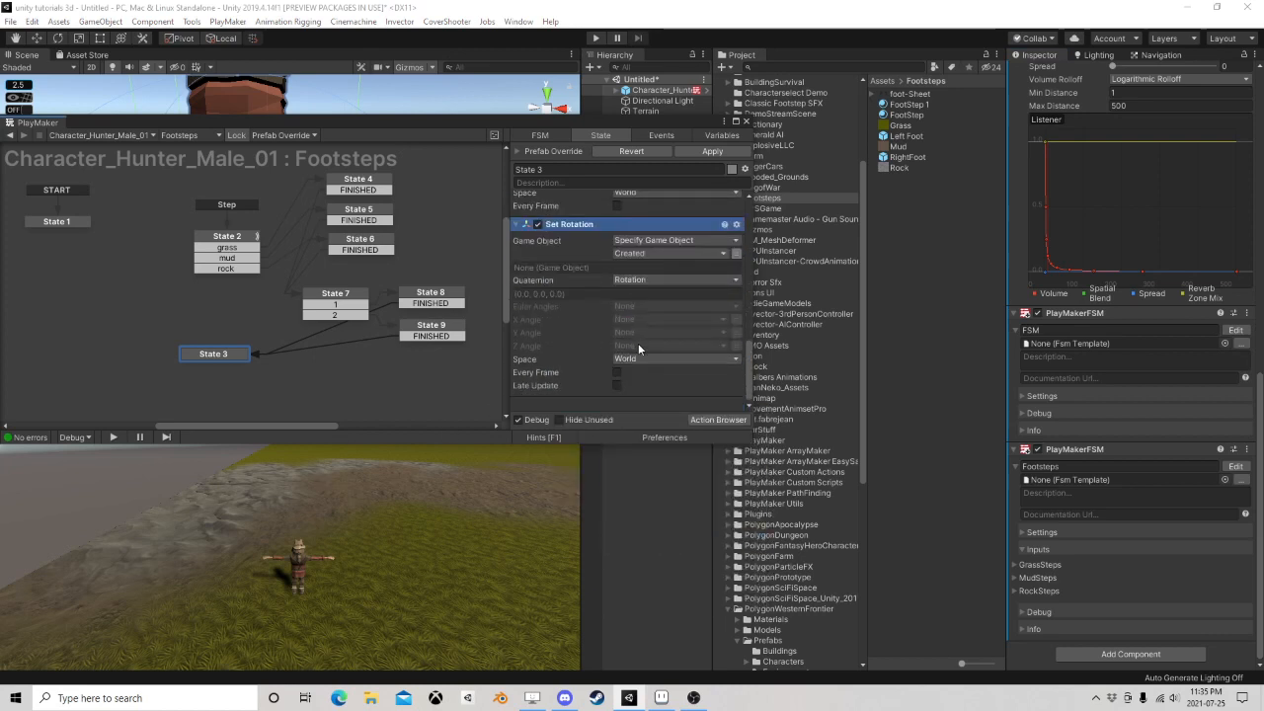
Set the copied Set Rotation action's Quaternion to None and its Y Angle to the variable Y
click(662, 279)
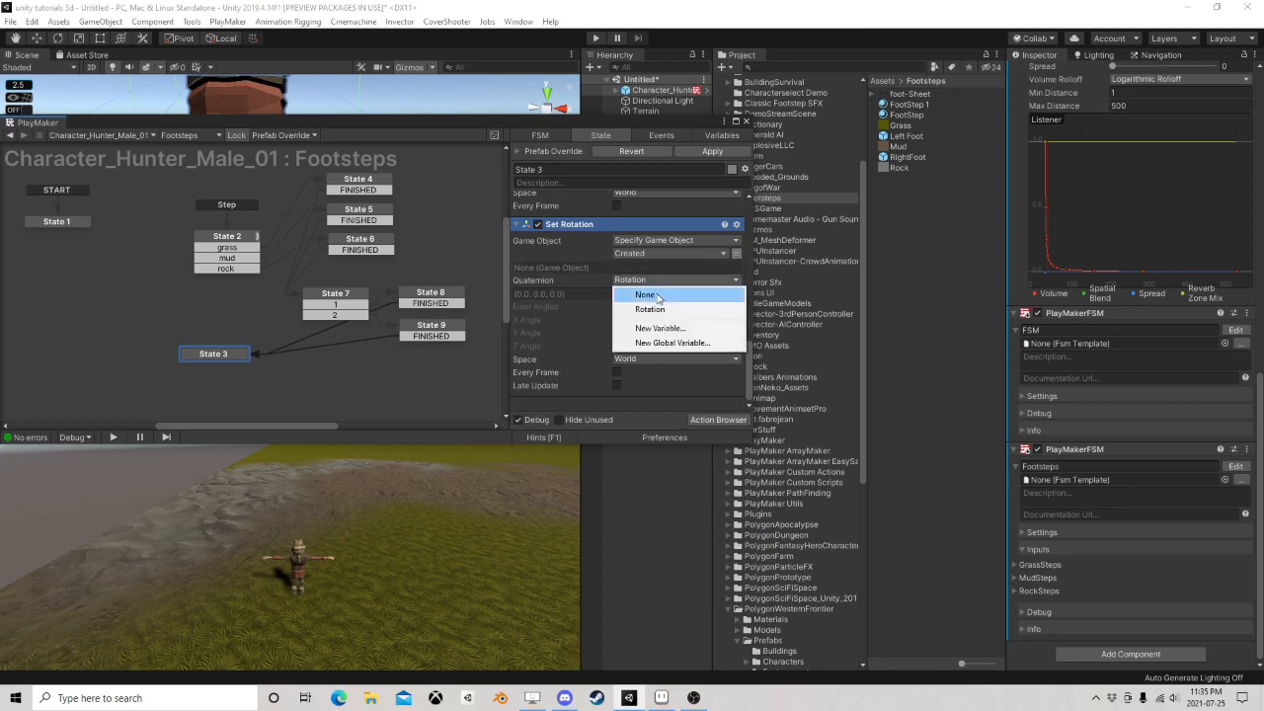
click(658, 295)
click(634, 332)
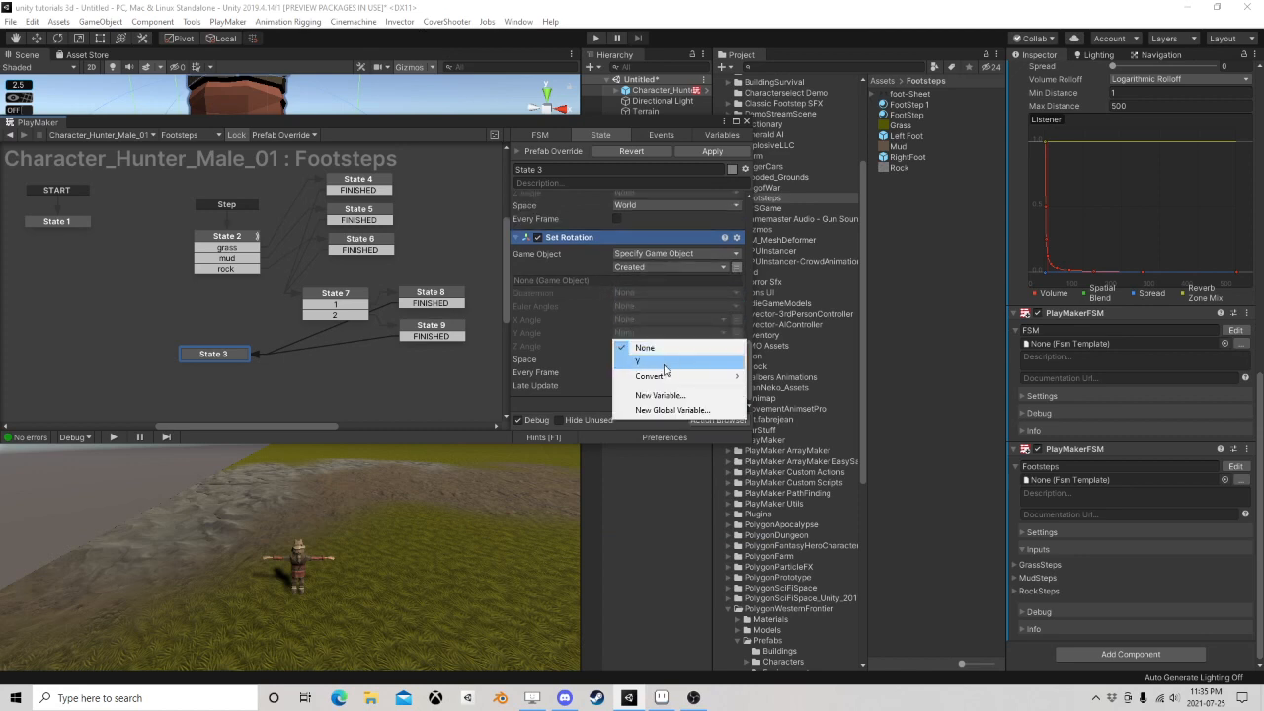
click(654, 369)
scroll(626, 239, up, 2)
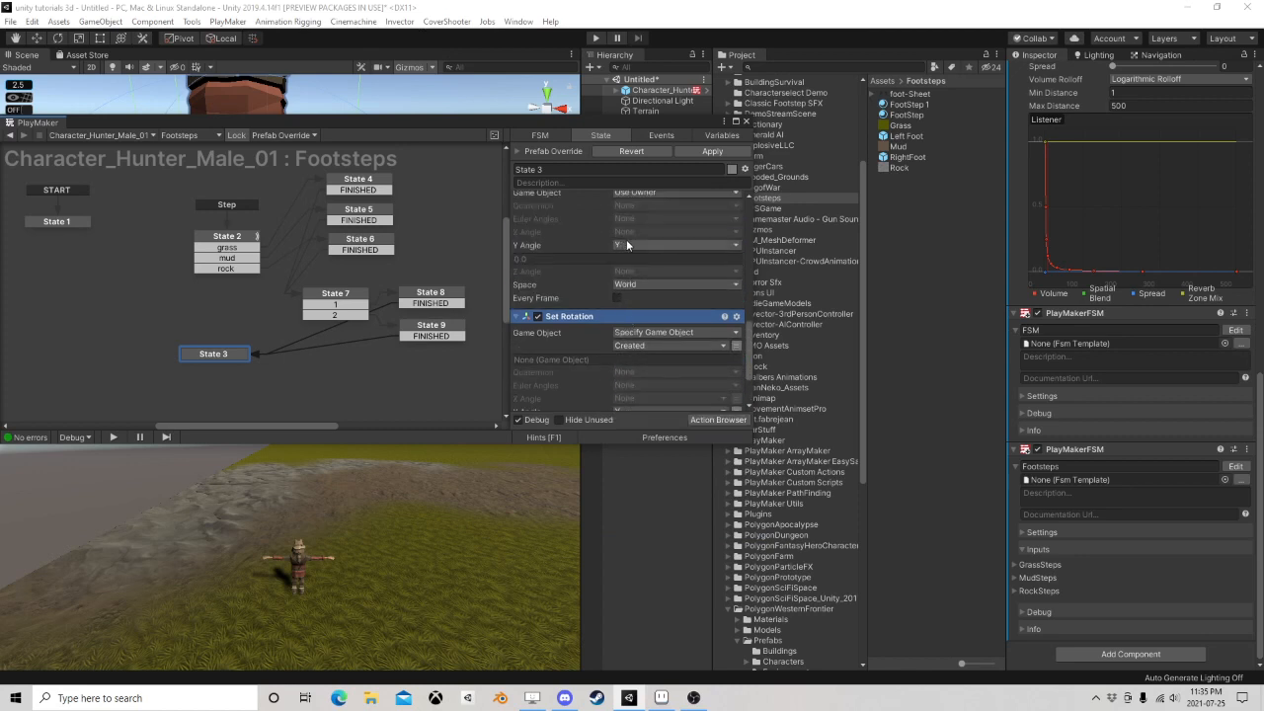
Close the FSM editor, walk the character around in play mode to test the footprint direction, and stop the scene
click(746, 122)
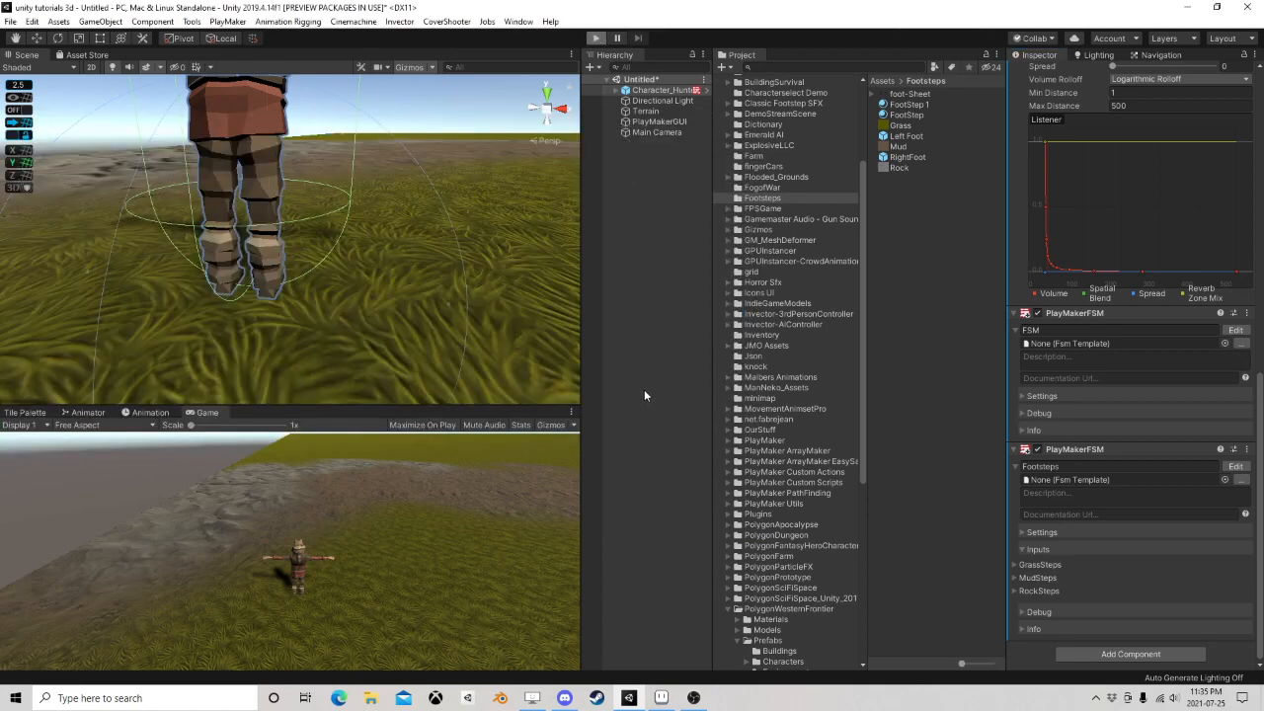
key(ctrl+p)
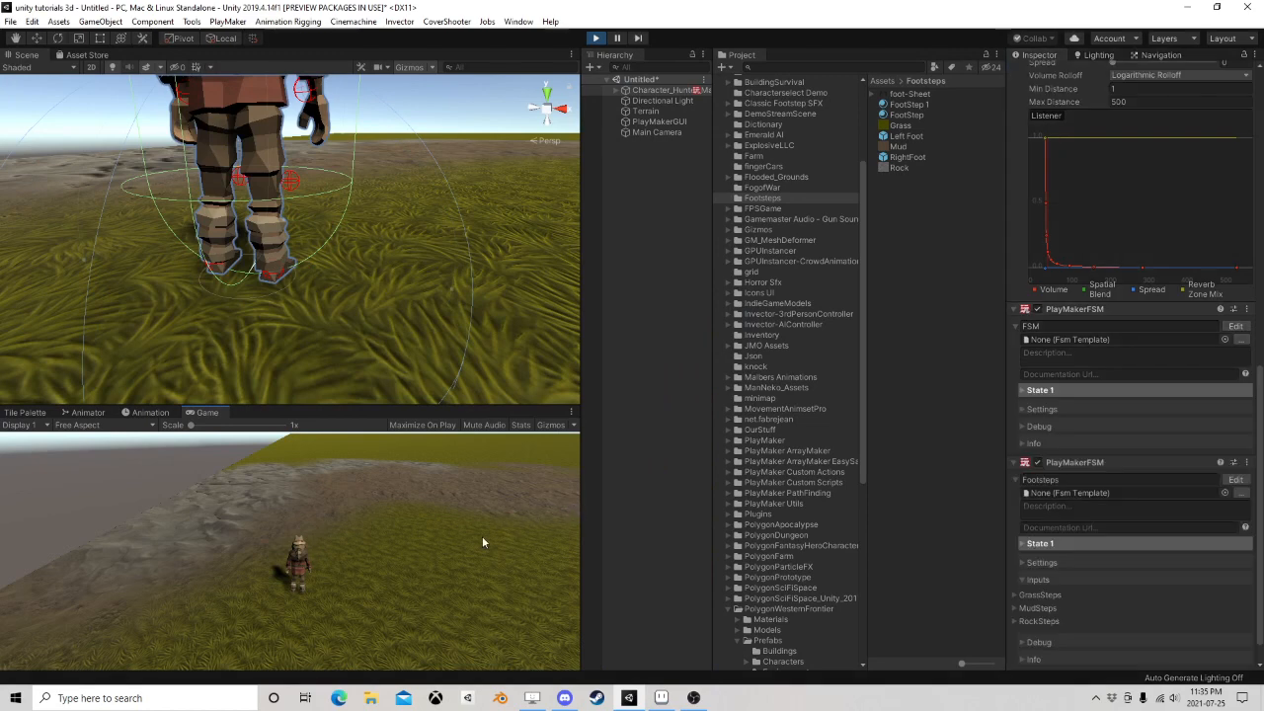
key(a)
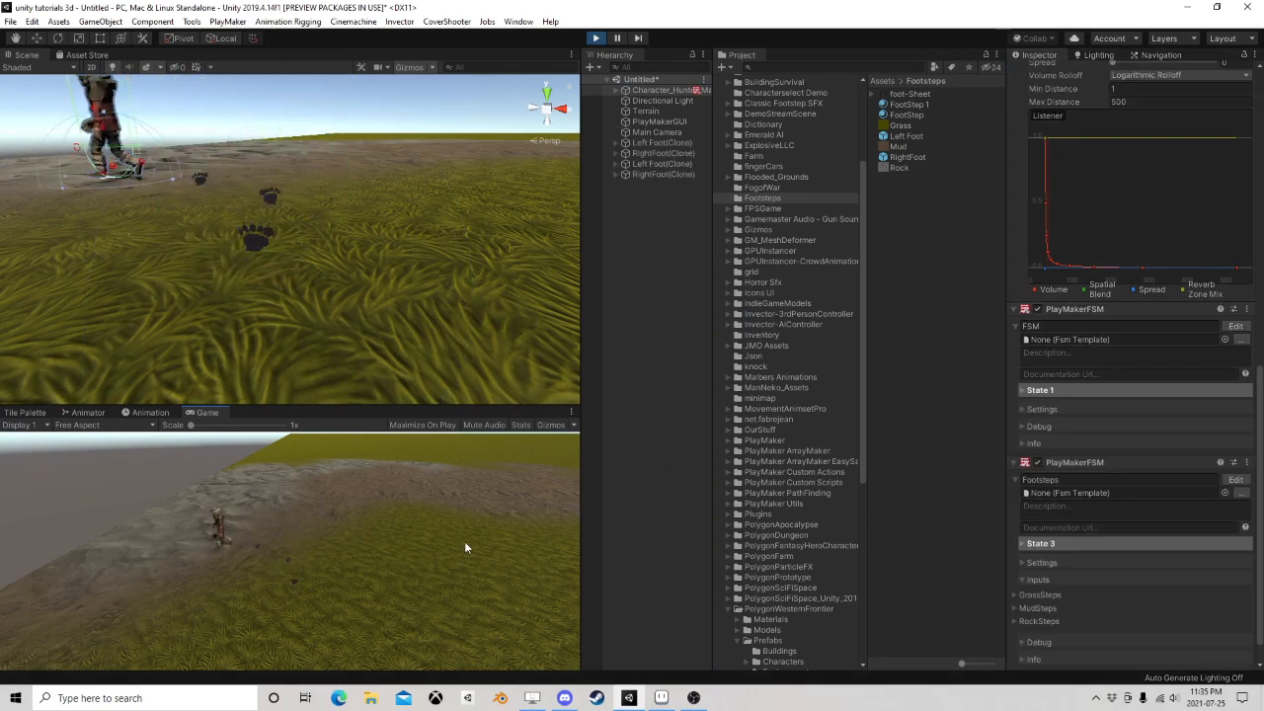
key(s)
key(d)
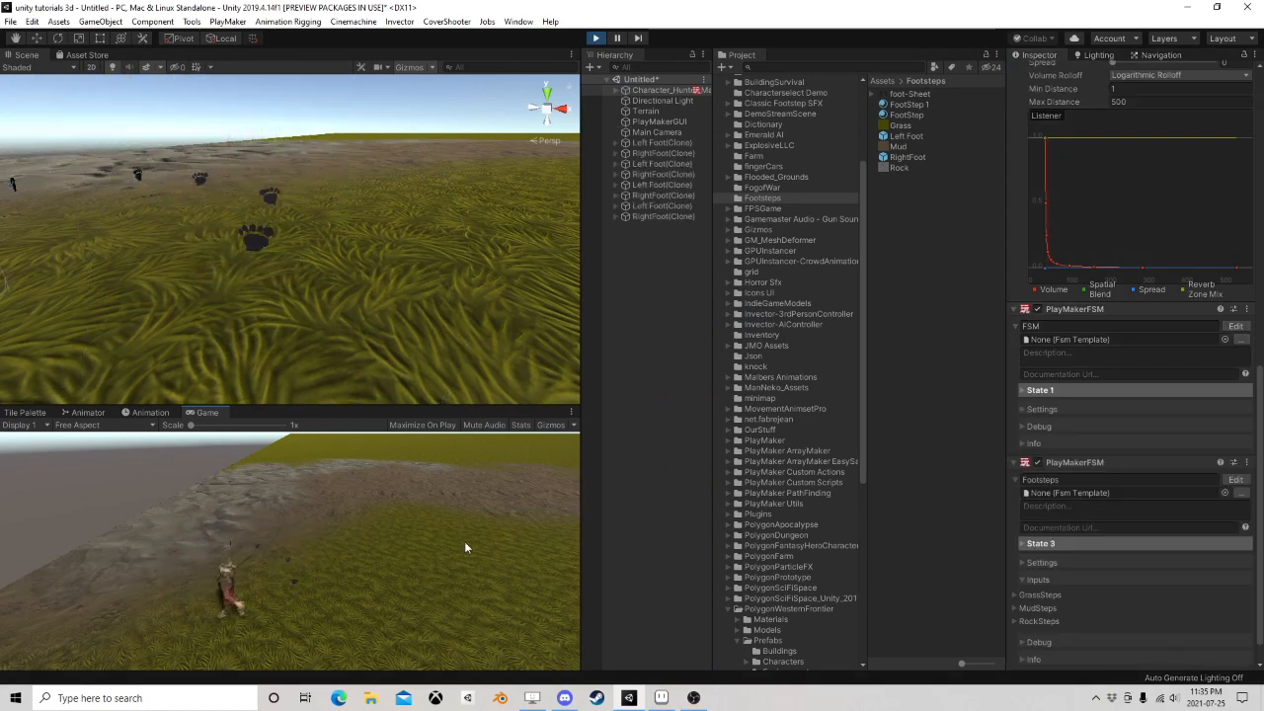
key(w)
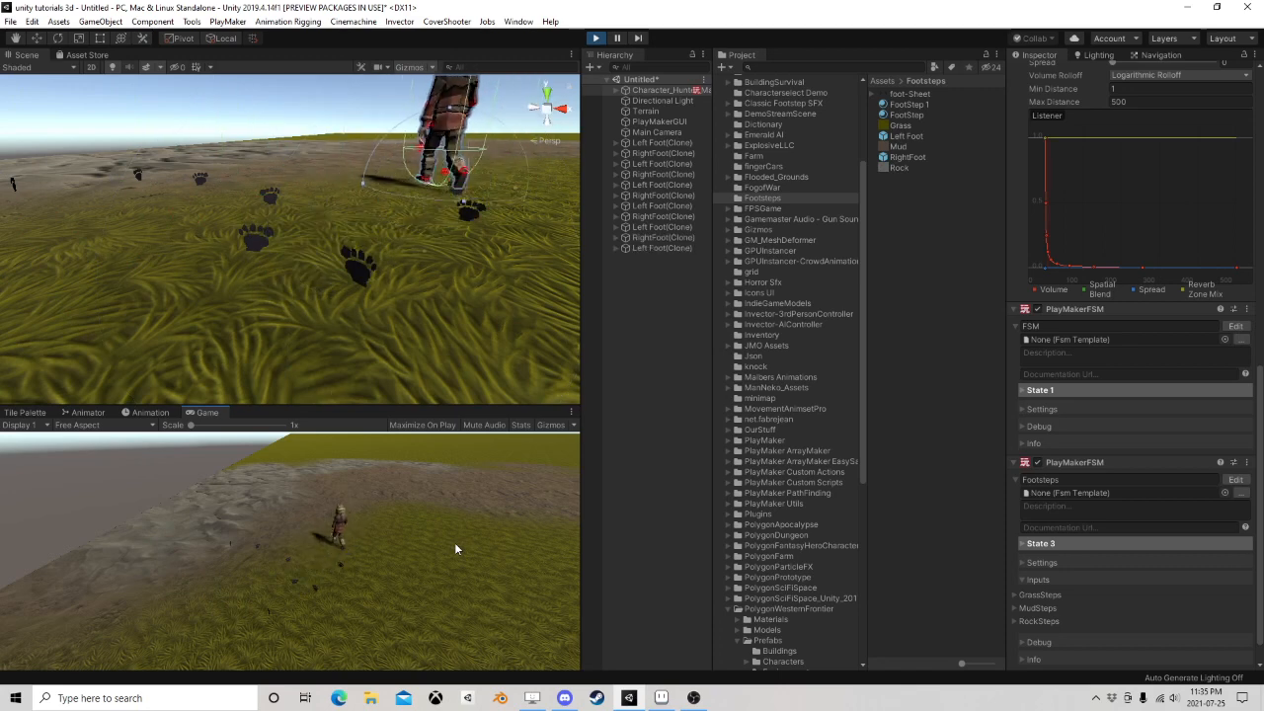
click(595, 38)
Disable the Quaternion Look Rotation action and the first Set Rotation action in State 3 of the Footsteps FSM
scroll(1076, 442, down, 1)
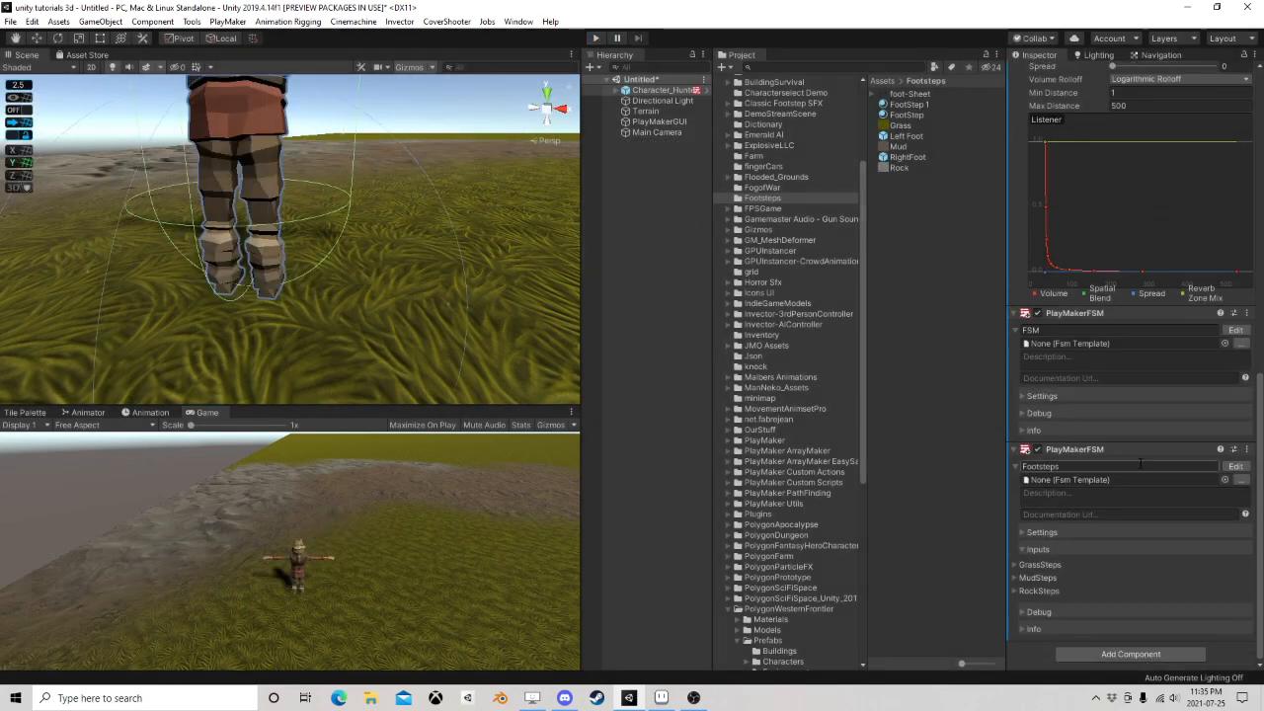
click(1235, 466)
scroll(341, 339, down, 2)
middle_drag(322, 356, 314, 302)
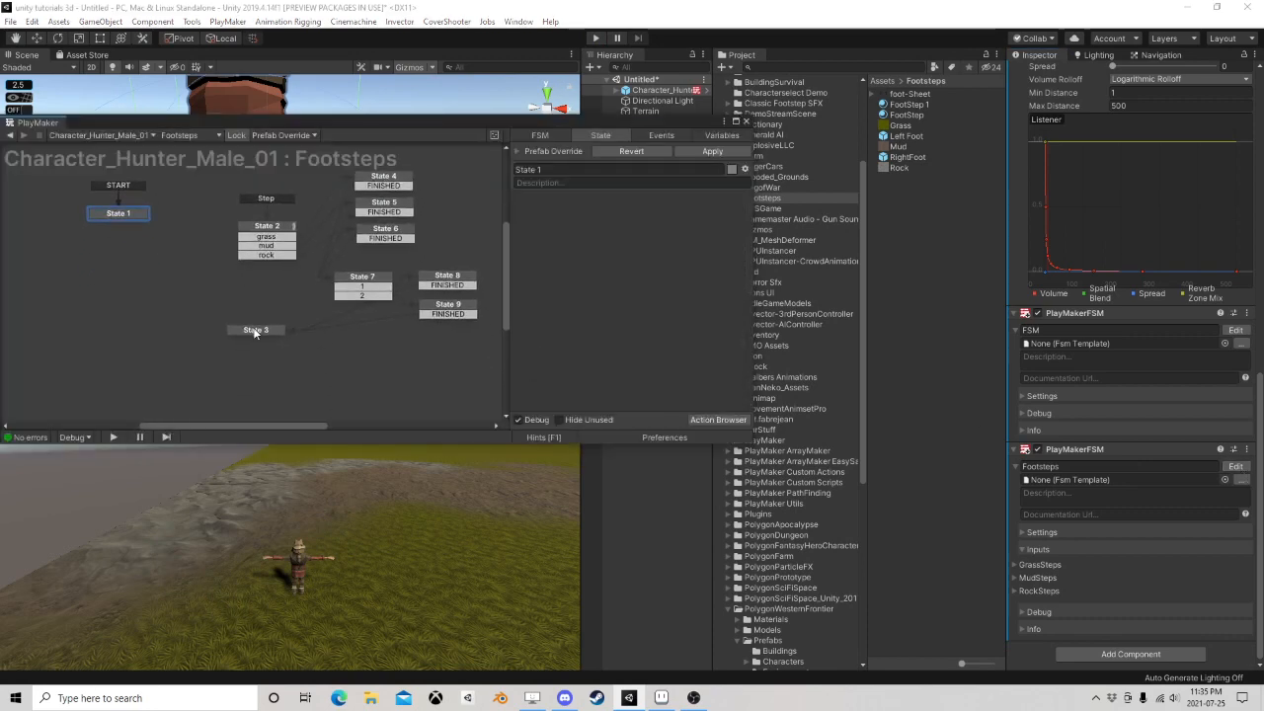
click(257, 332)
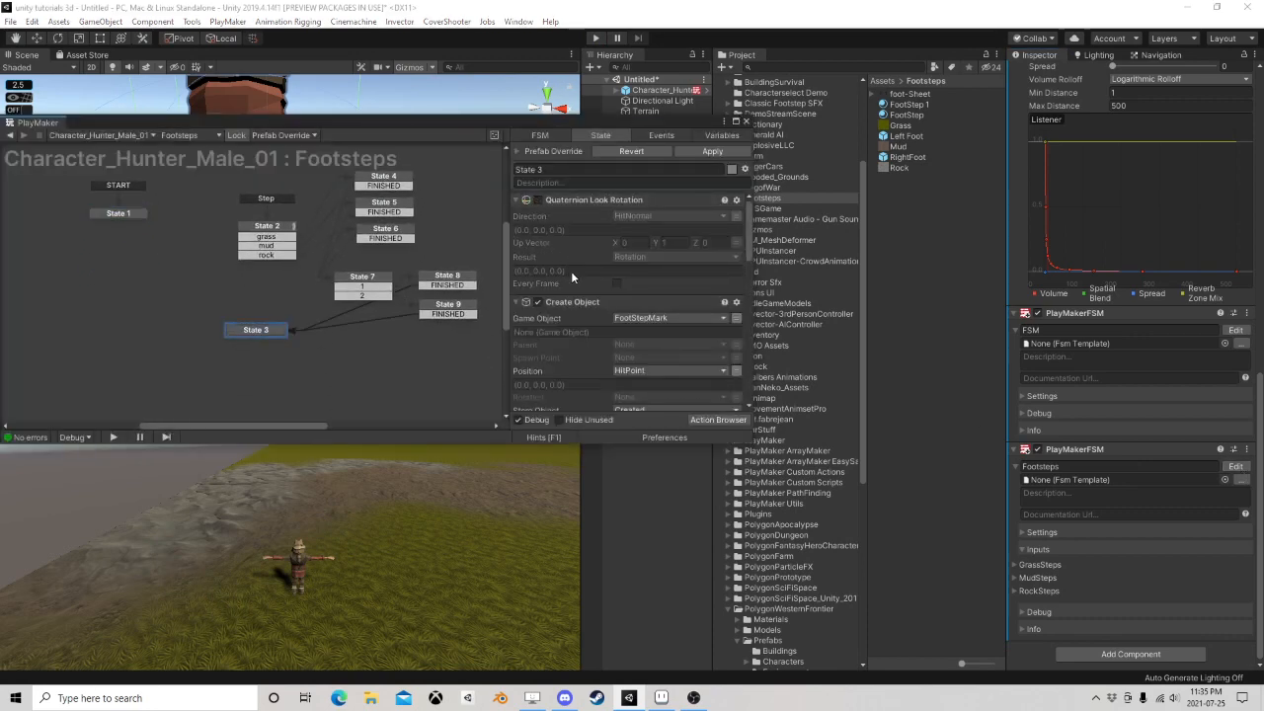
scroll(571, 270, down, 3)
scroll(560, 291, down, 3)
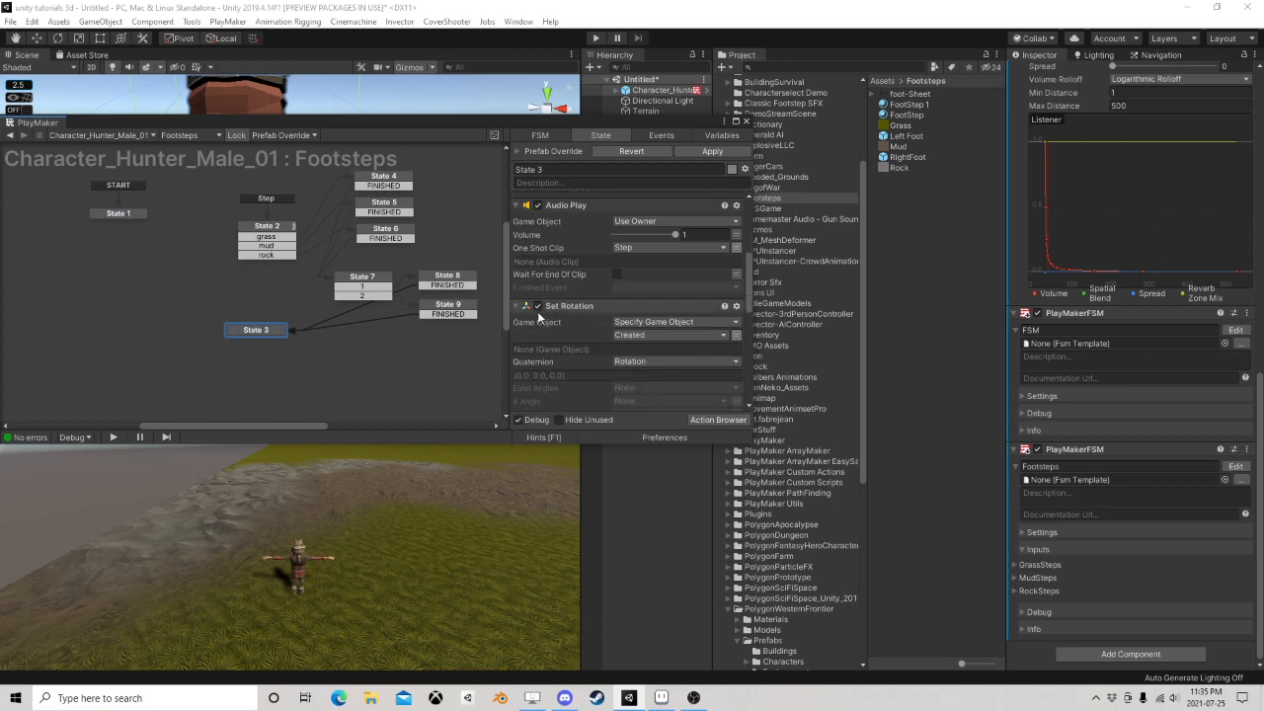
click(538, 306)
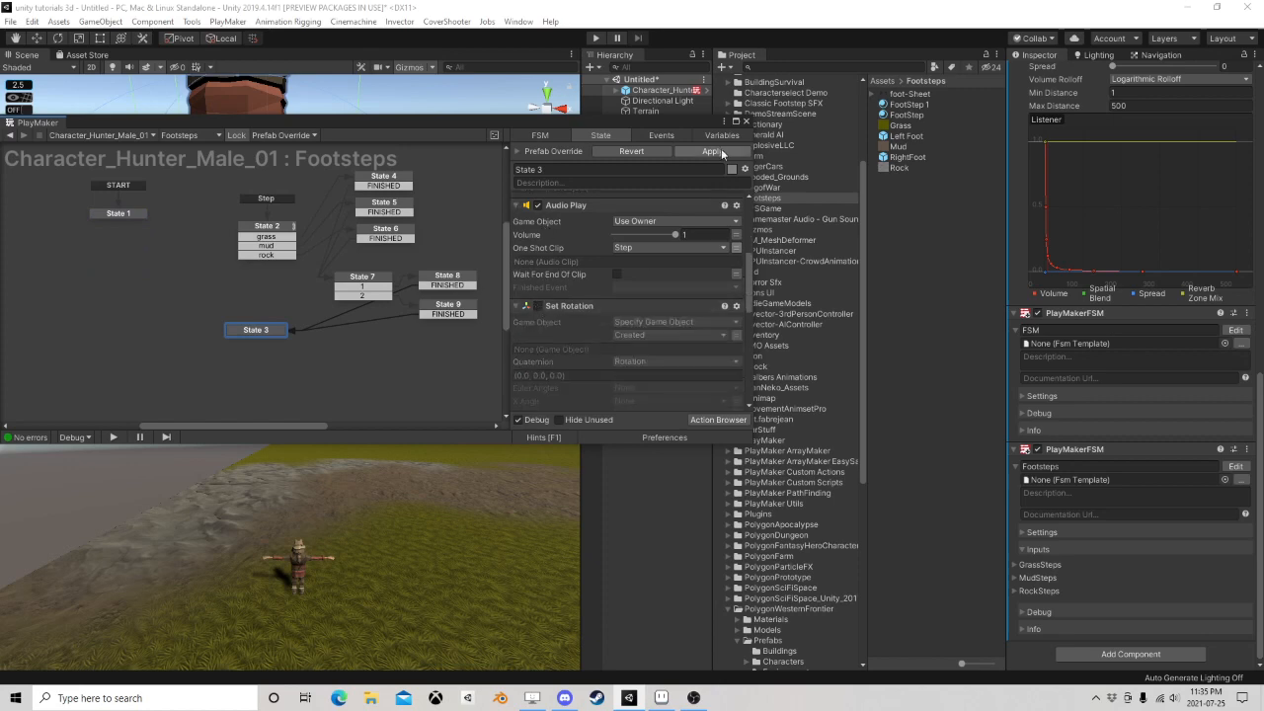
Play the scene and walk the character over the mud and grass to test footprints using only the Y rotation
click(596, 38)
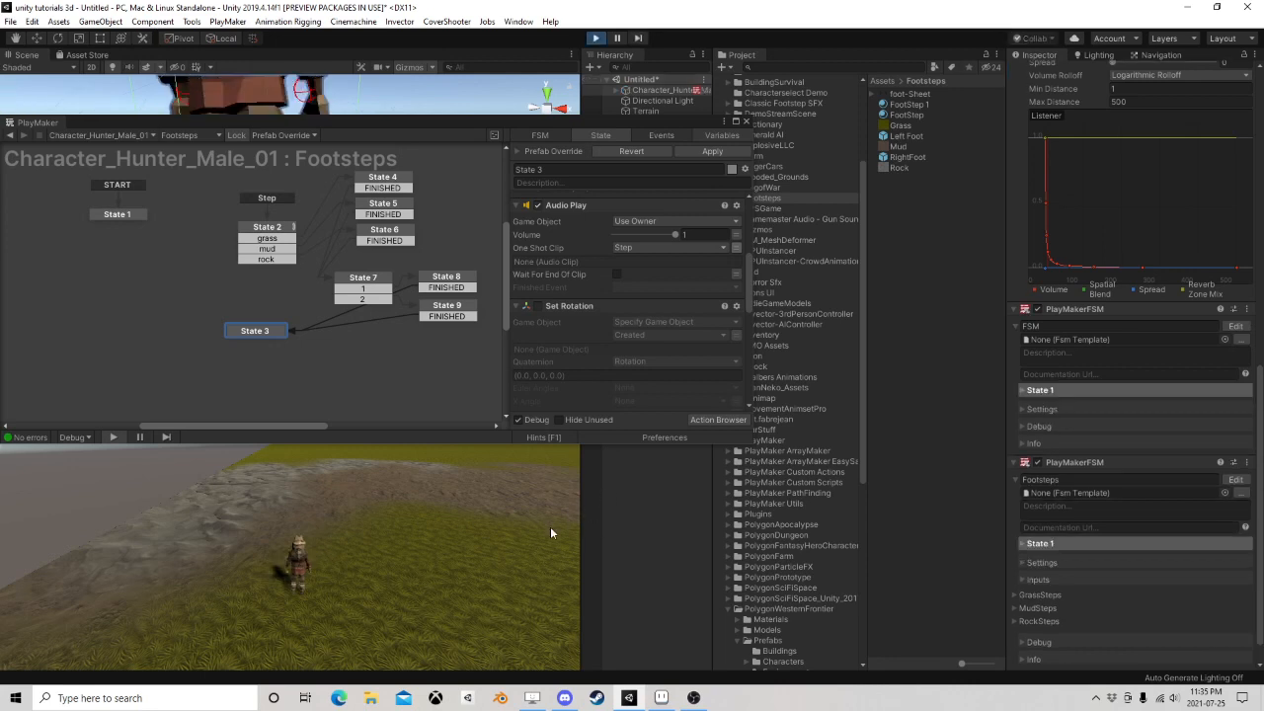
key(w)
key(a)
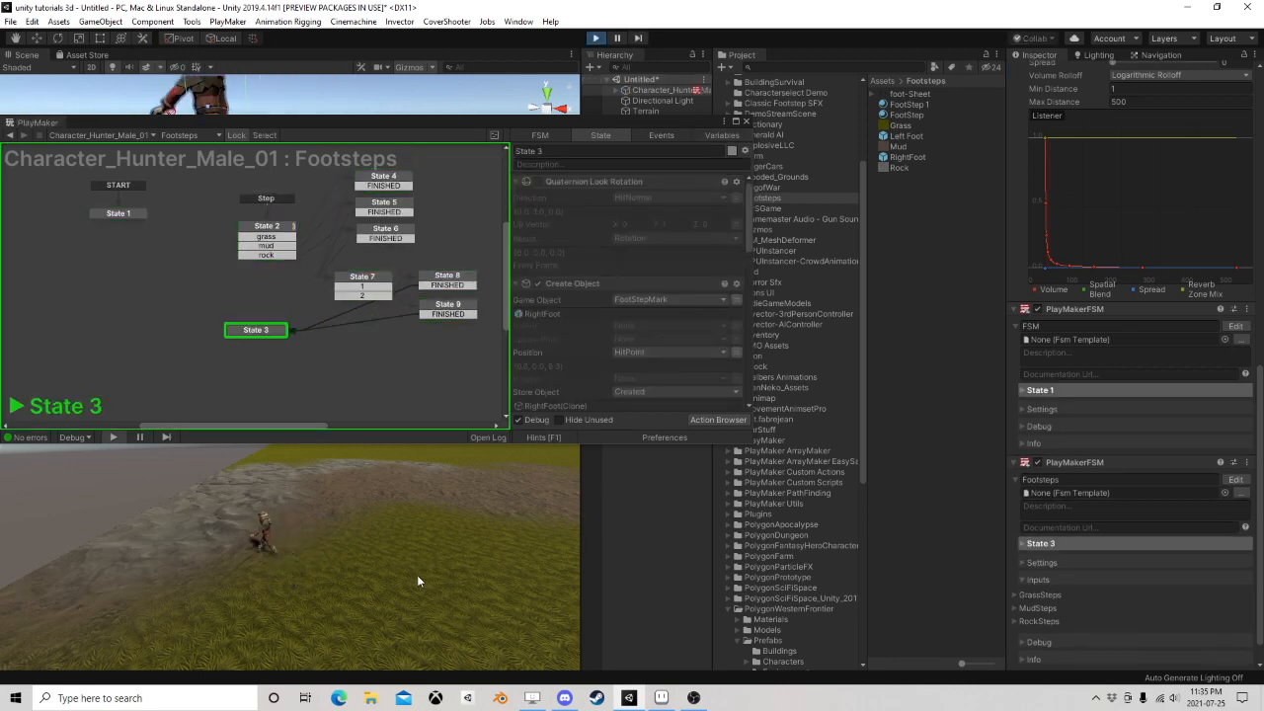
key(s)
key(d)
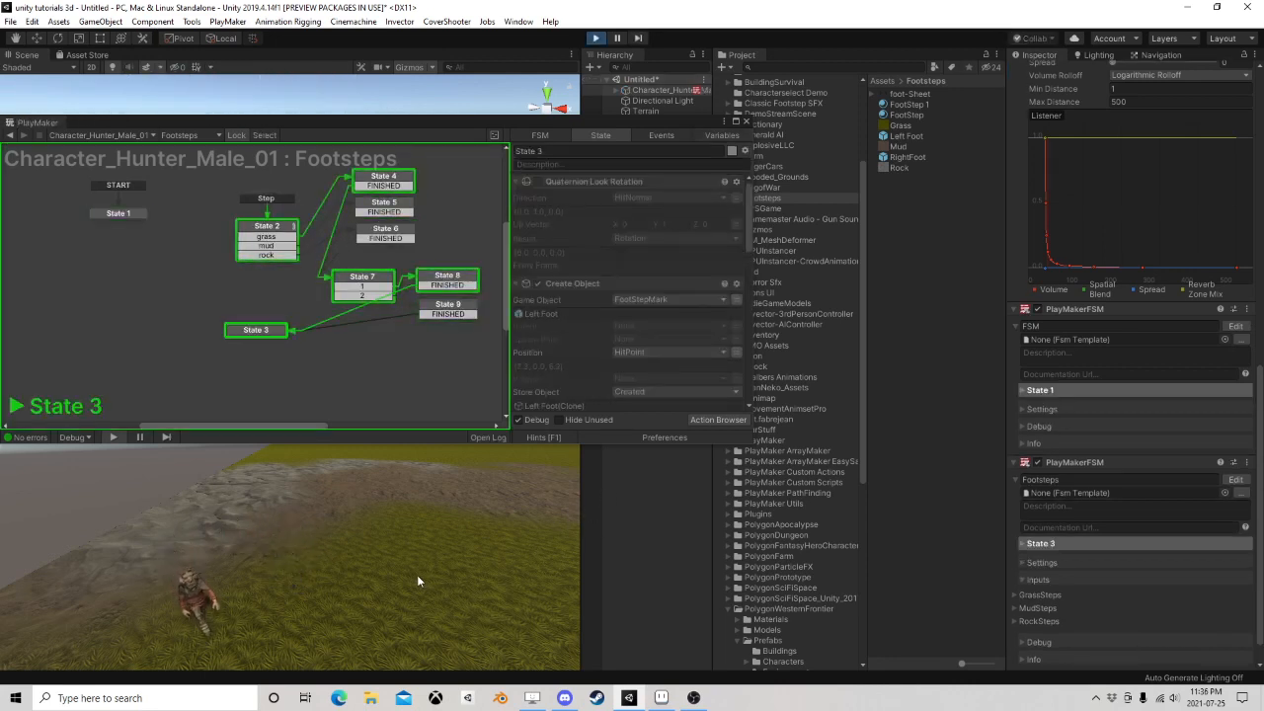
key(w)
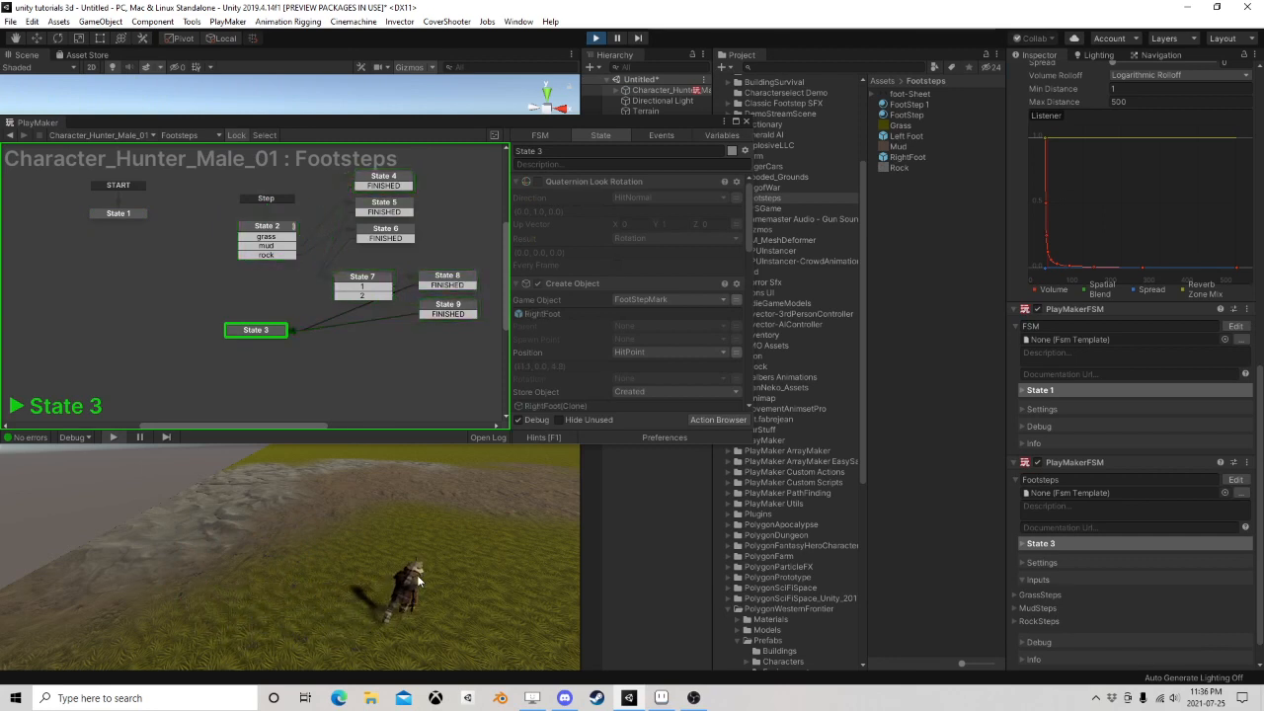
key(a)
key(d)
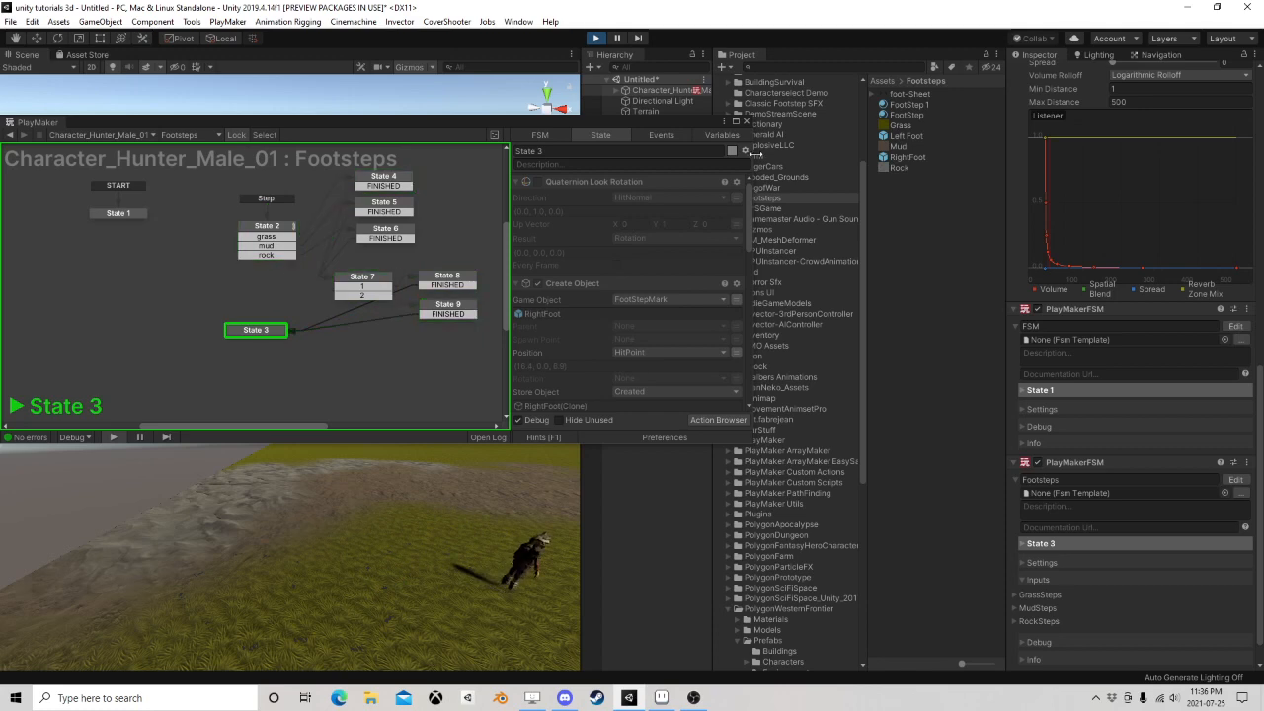
Close the FSM editor, examine the spawned footprints up close on the terrain in the Scene view, and stop the scene
click(747, 121)
middle_drag(257, 245, 327, 338)
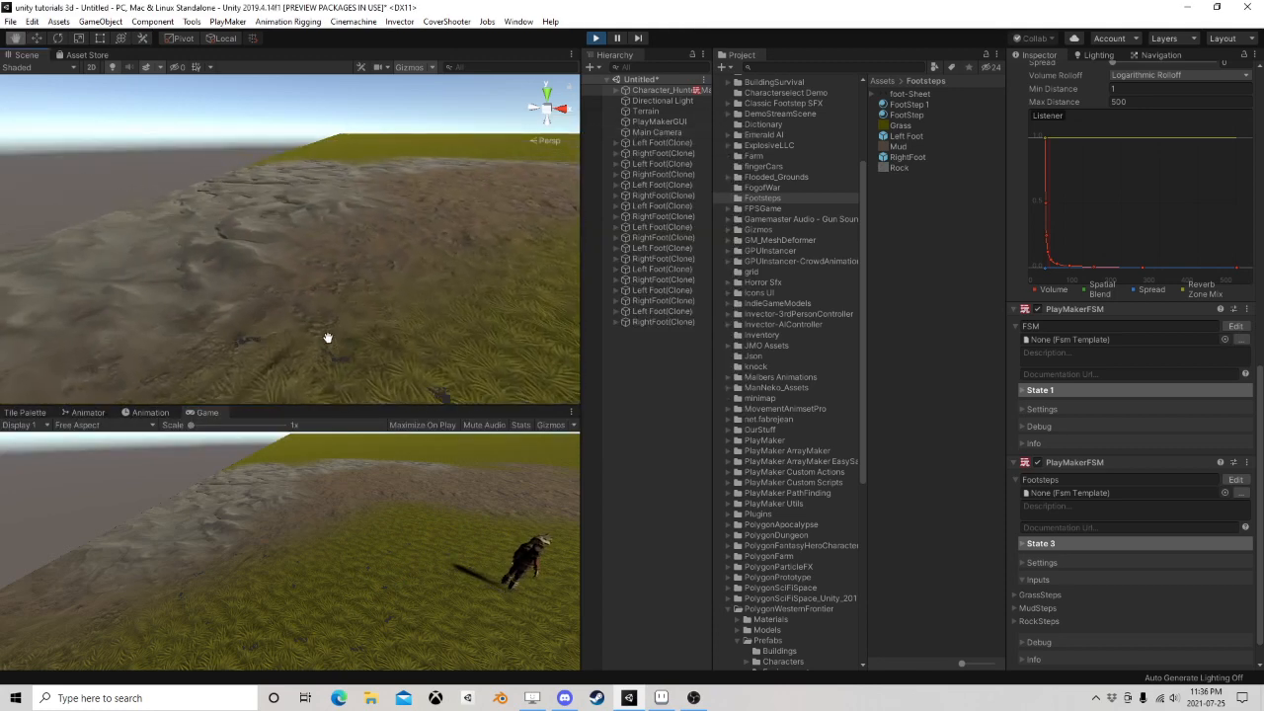
scroll(326, 326, up, 3)
right_drag(290, 267, 372, 326)
middle_drag(373, 329, 212, 341)
click(596, 38)
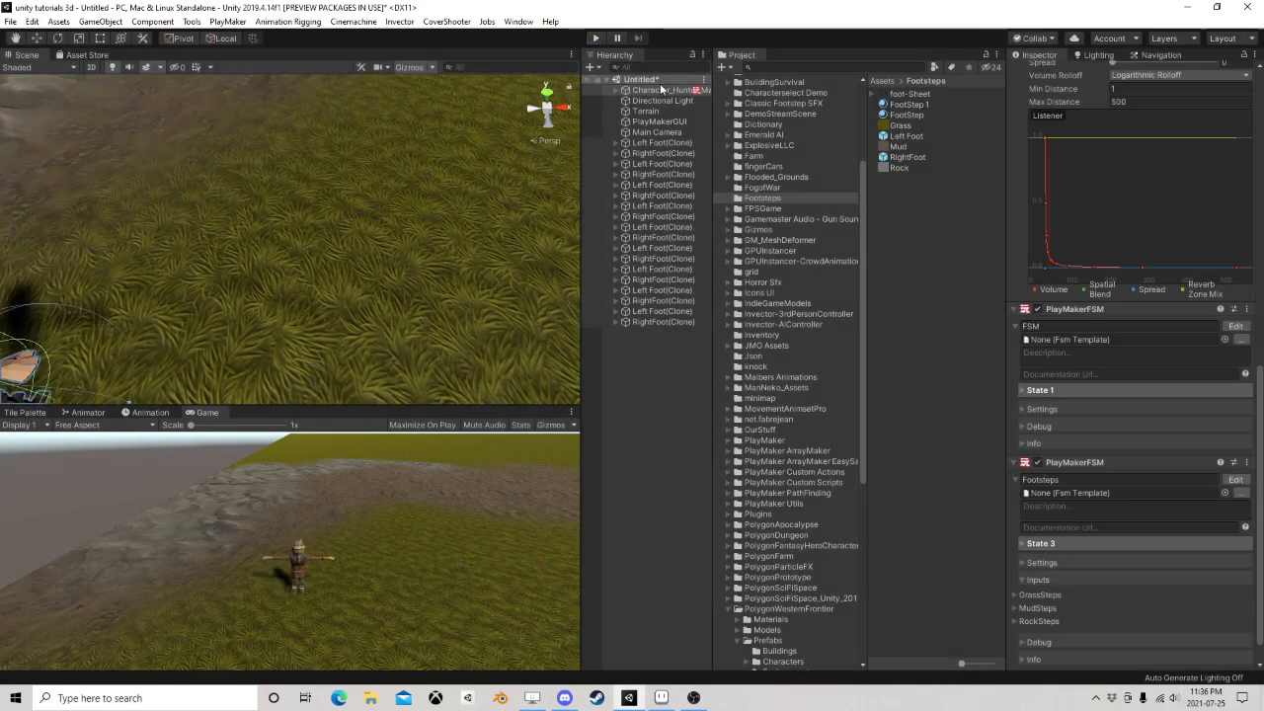
Delete the disabled Quaternion Look Rotation and Set Rotation actions from State 3 of the character's Footsteps FSM
scroll(1211, 406, down, 1)
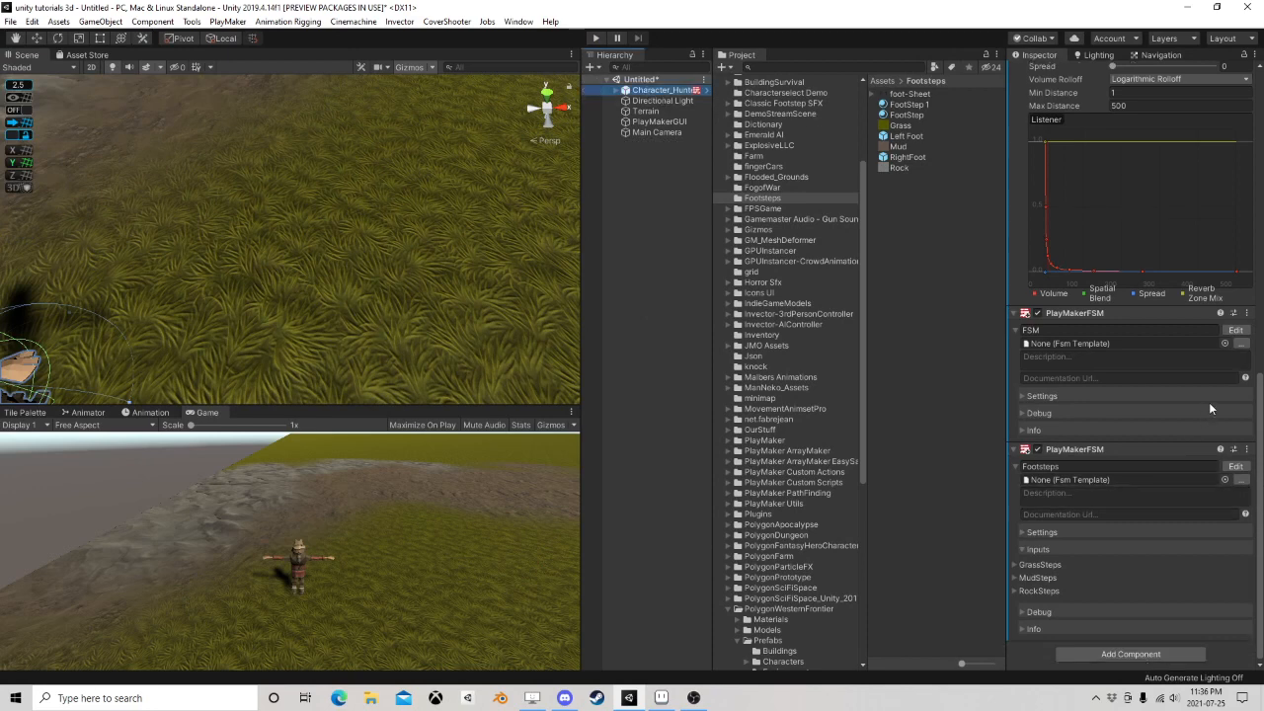
click(1236, 466)
middle_drag(377, 342, 357, 300)
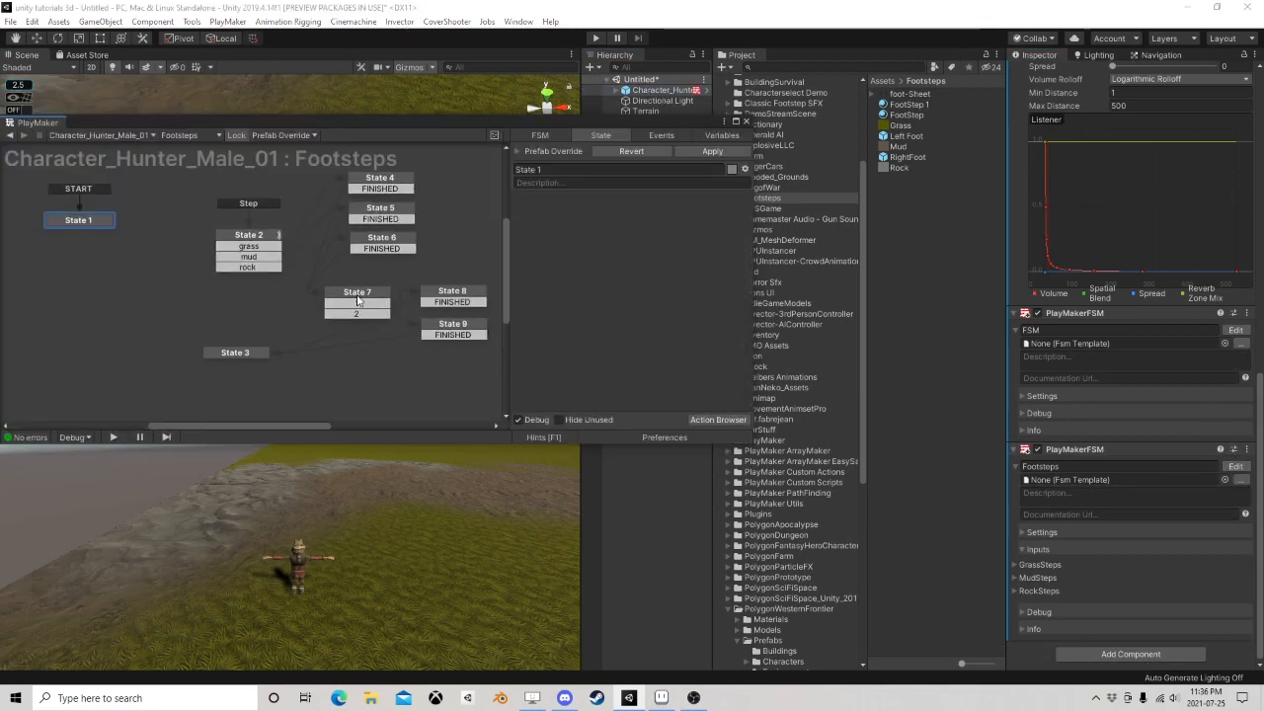
click(237, 353)
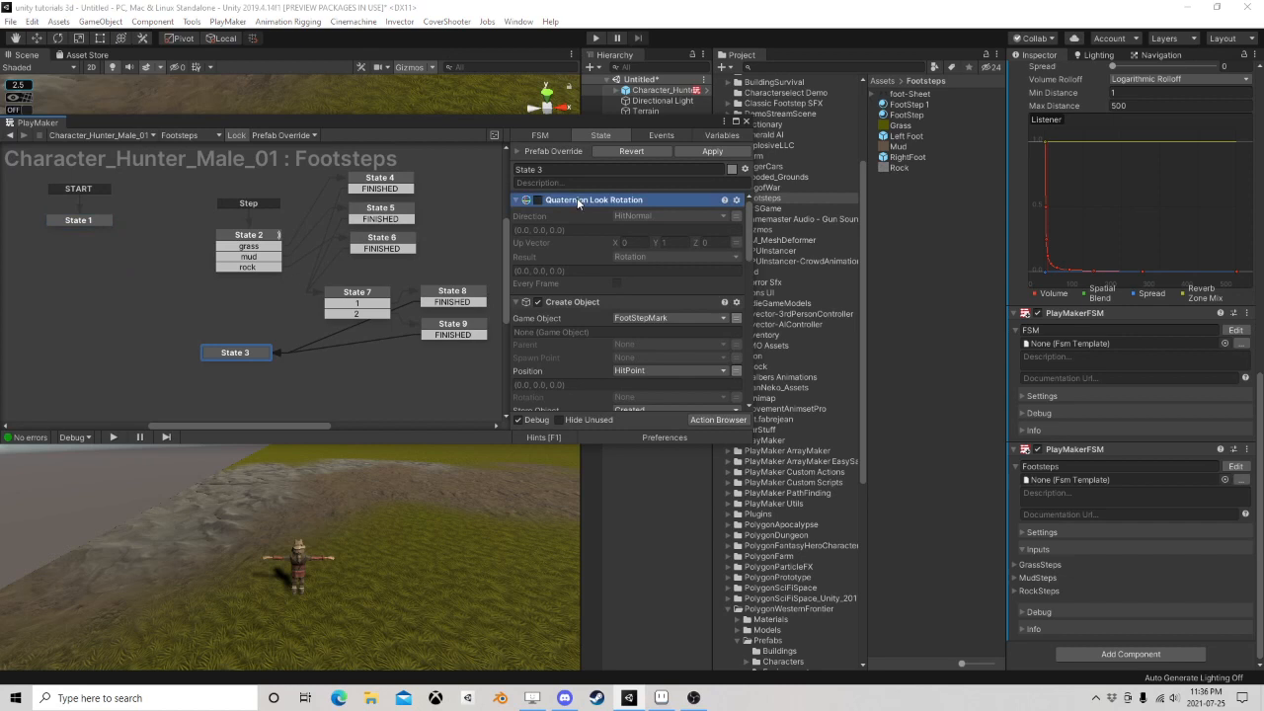
scroll(578, 203, down, 6)
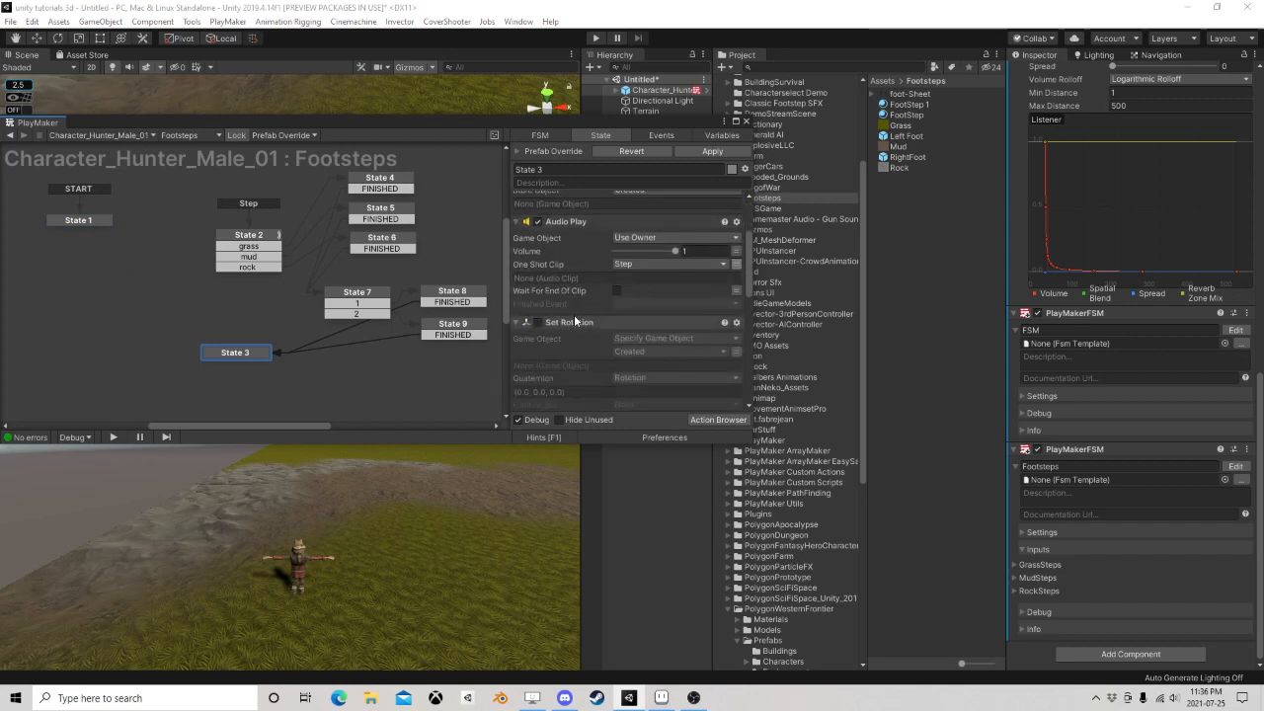
click(576, 322)
key(Delete)
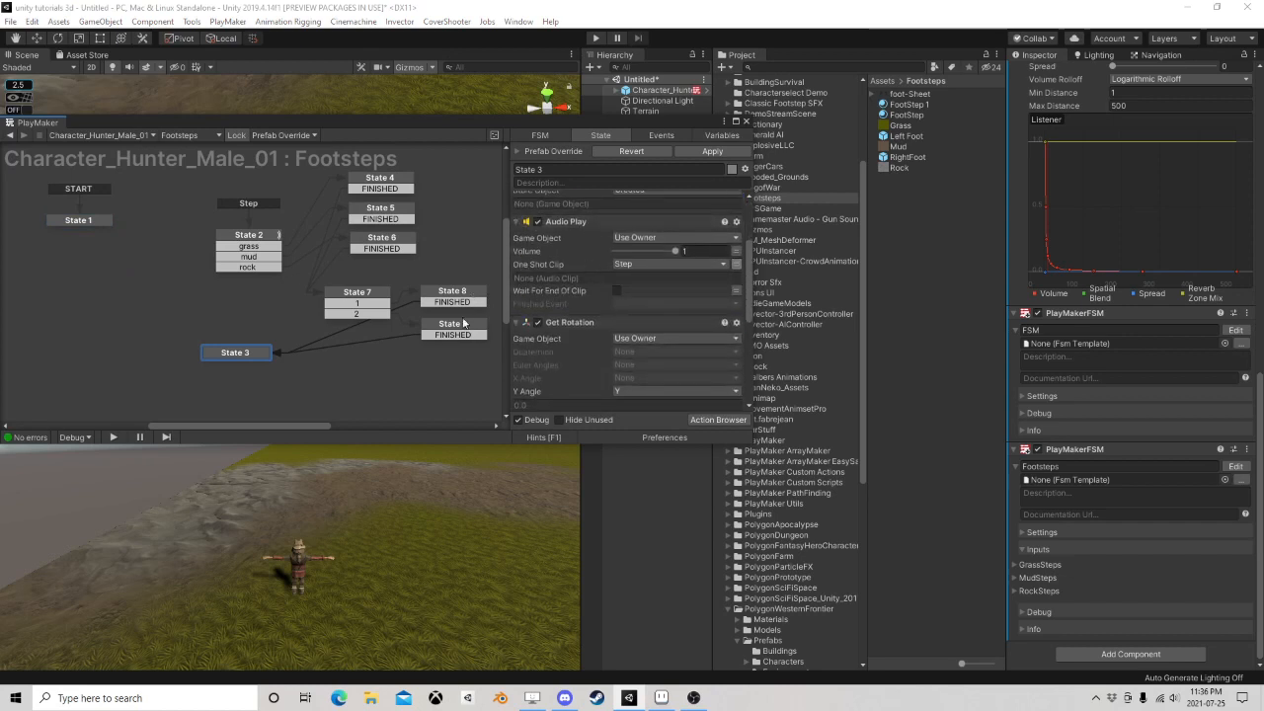
click(395, 183)
click(260, 351)
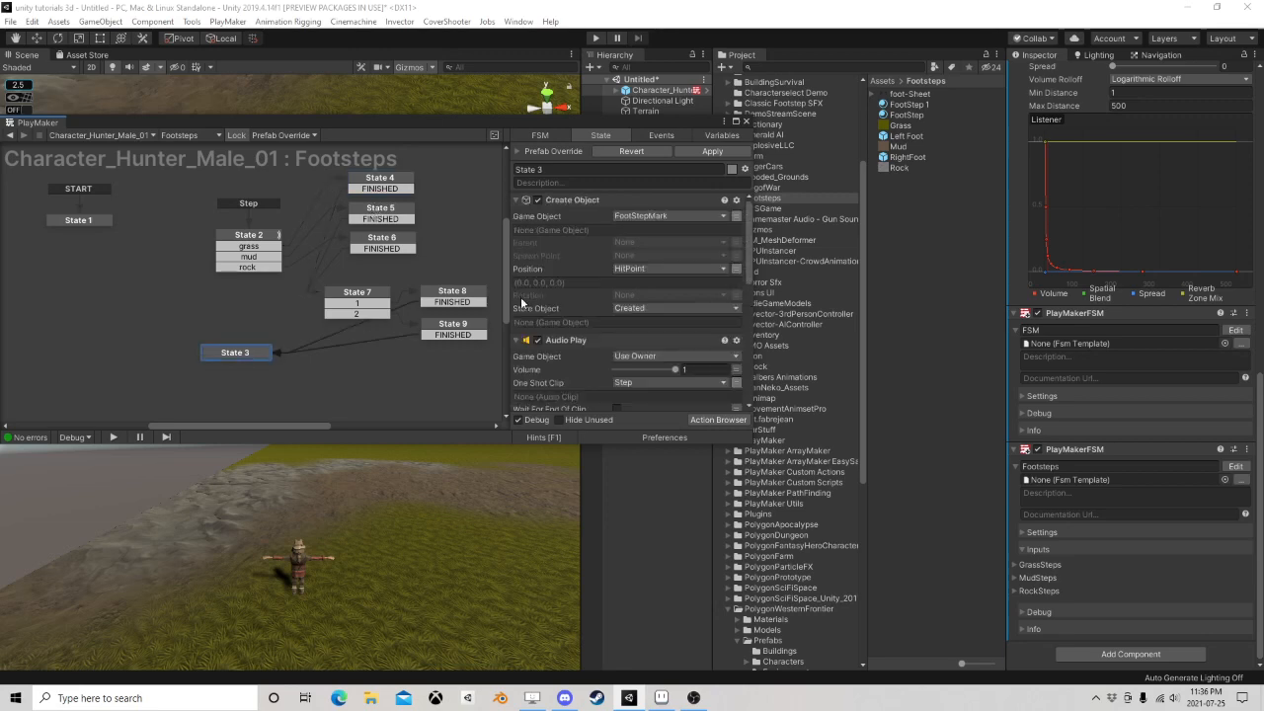
Add a Vector3 Add XYZ action to State 3 and place it first in the action list, above Create Object
scroll(644, 324, down, 1)
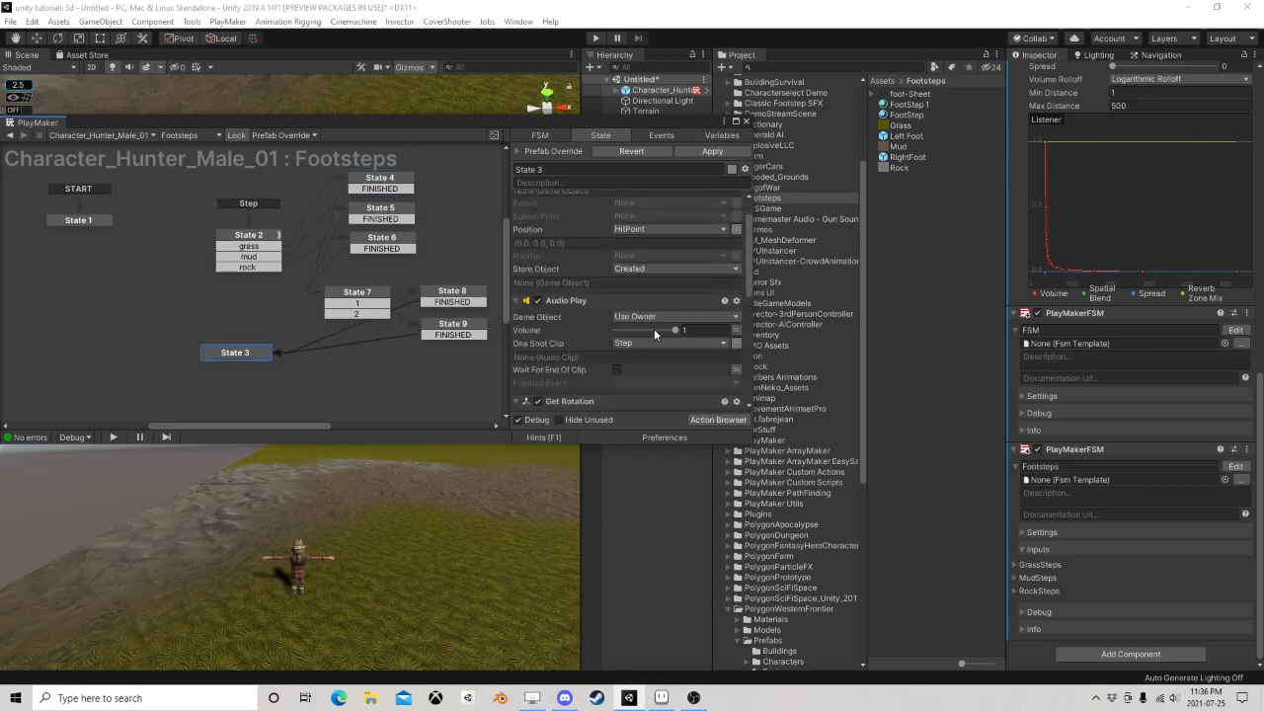
click(707, 419)
text(vector)
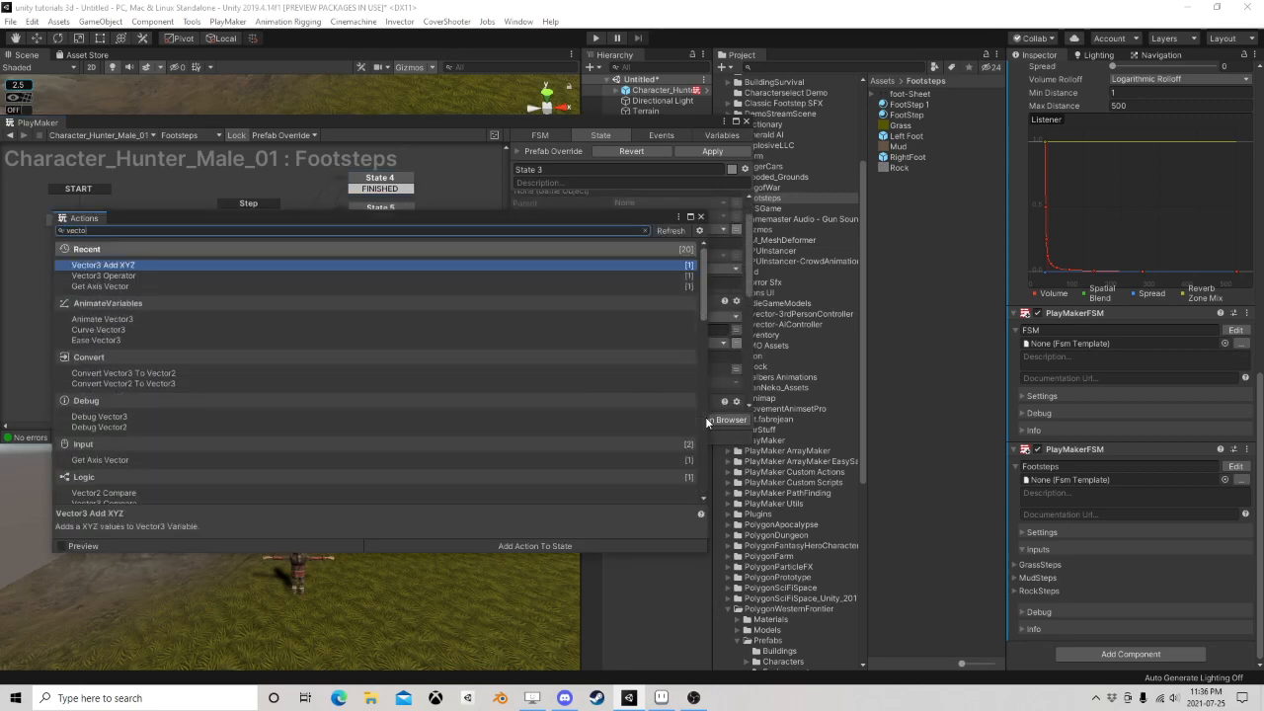
text(3 add)
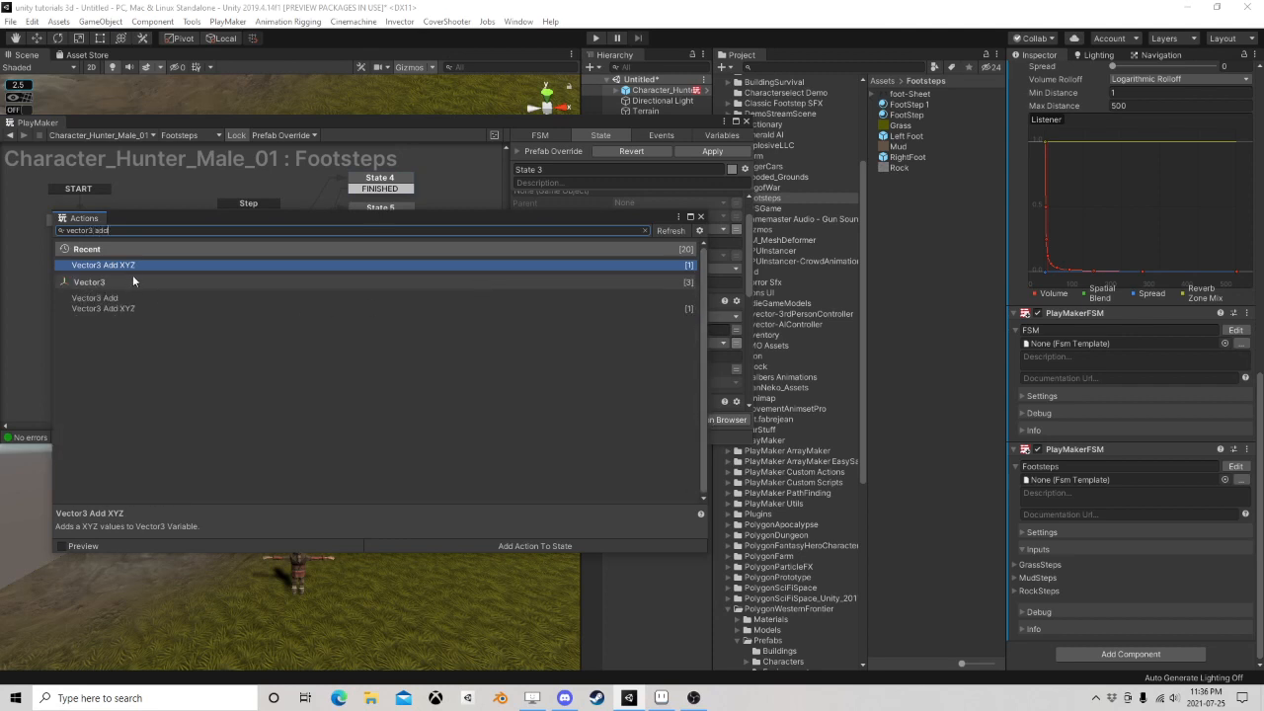
double_click(136, 265)
click(702, 216)
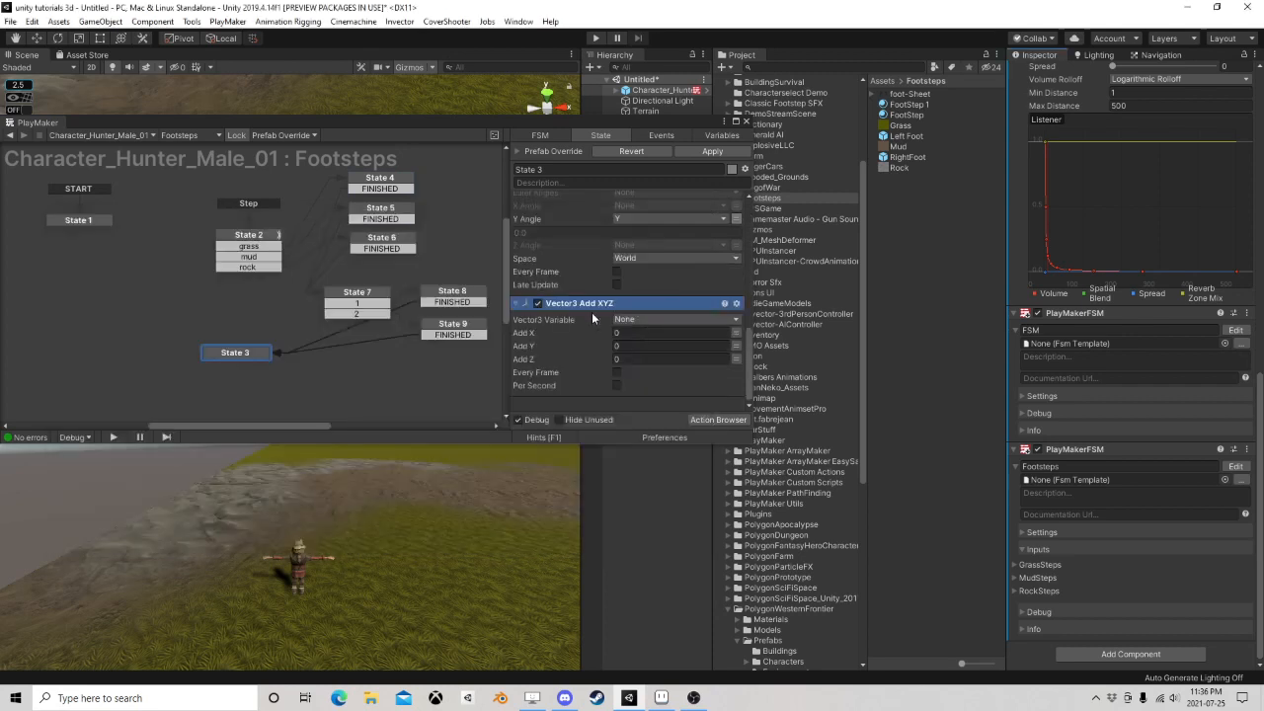
drag(592, 300, 583, 187)
scroll(578, 194, up, 5)
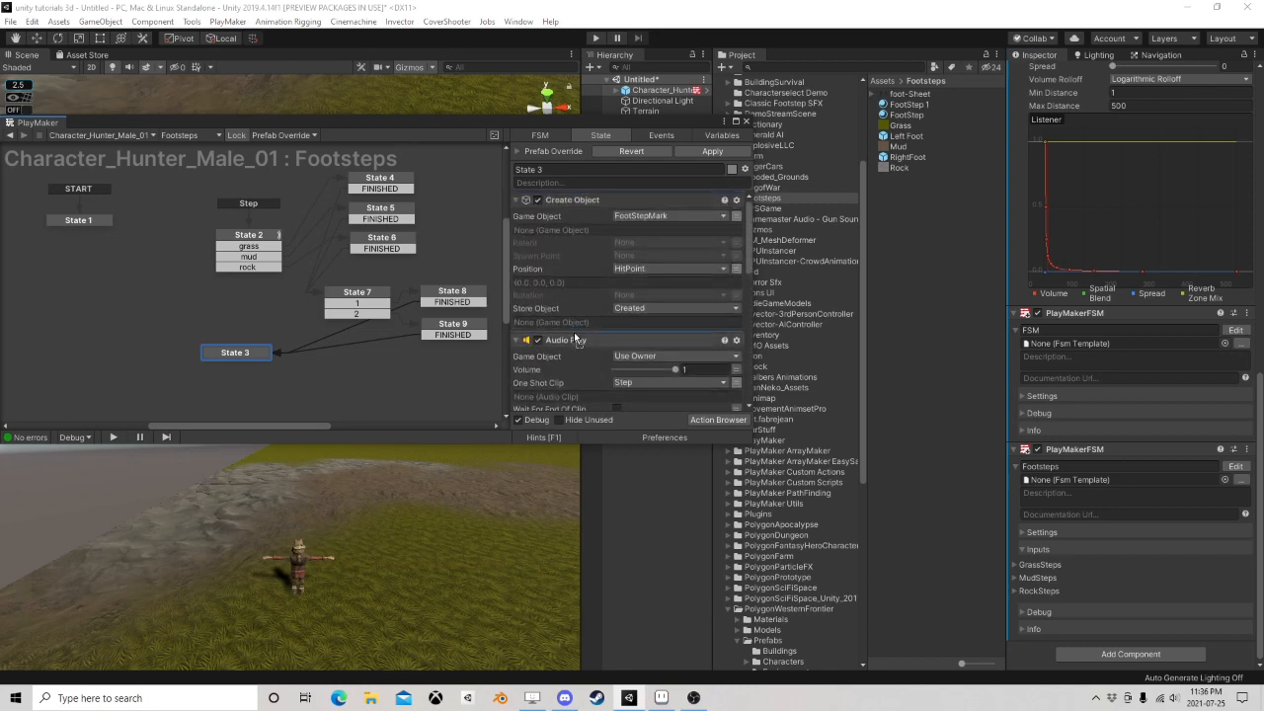
drag(589, 201, 591, 199)
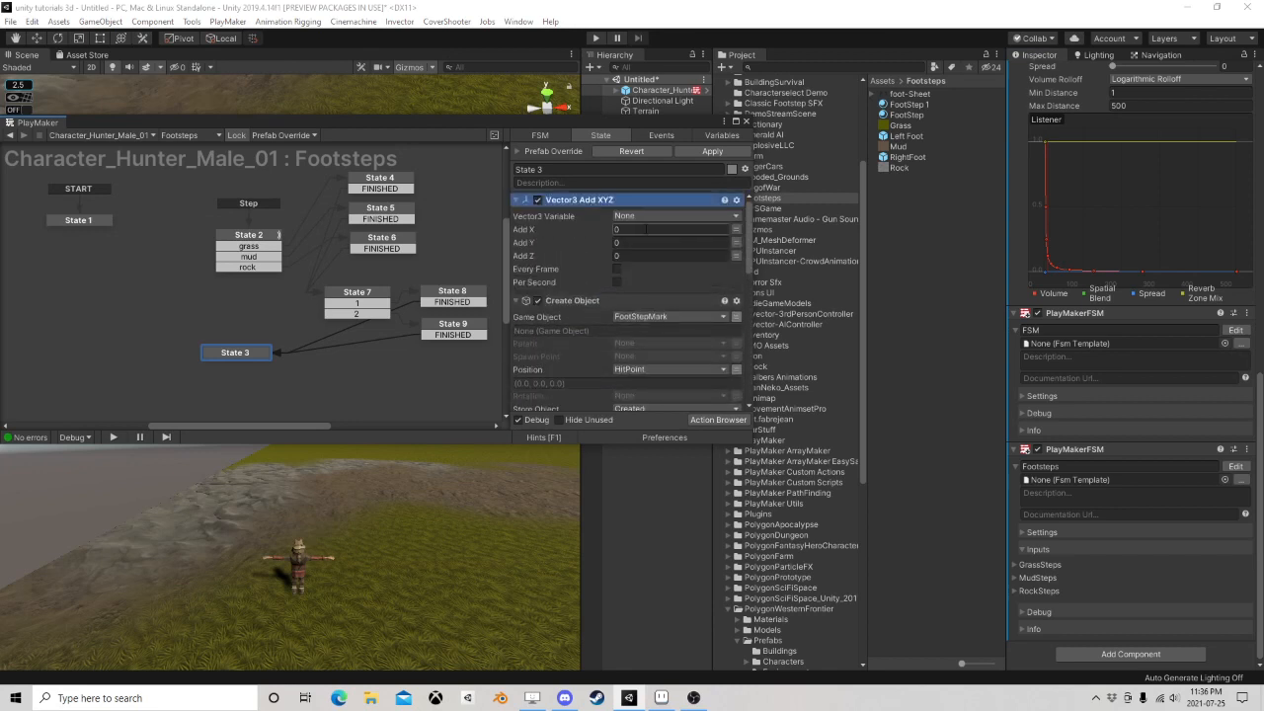
Set the Vector3 Add XYZ action's variable to HitPoint and its Add Y to .05, and close the FSM editor
click(638, 217)
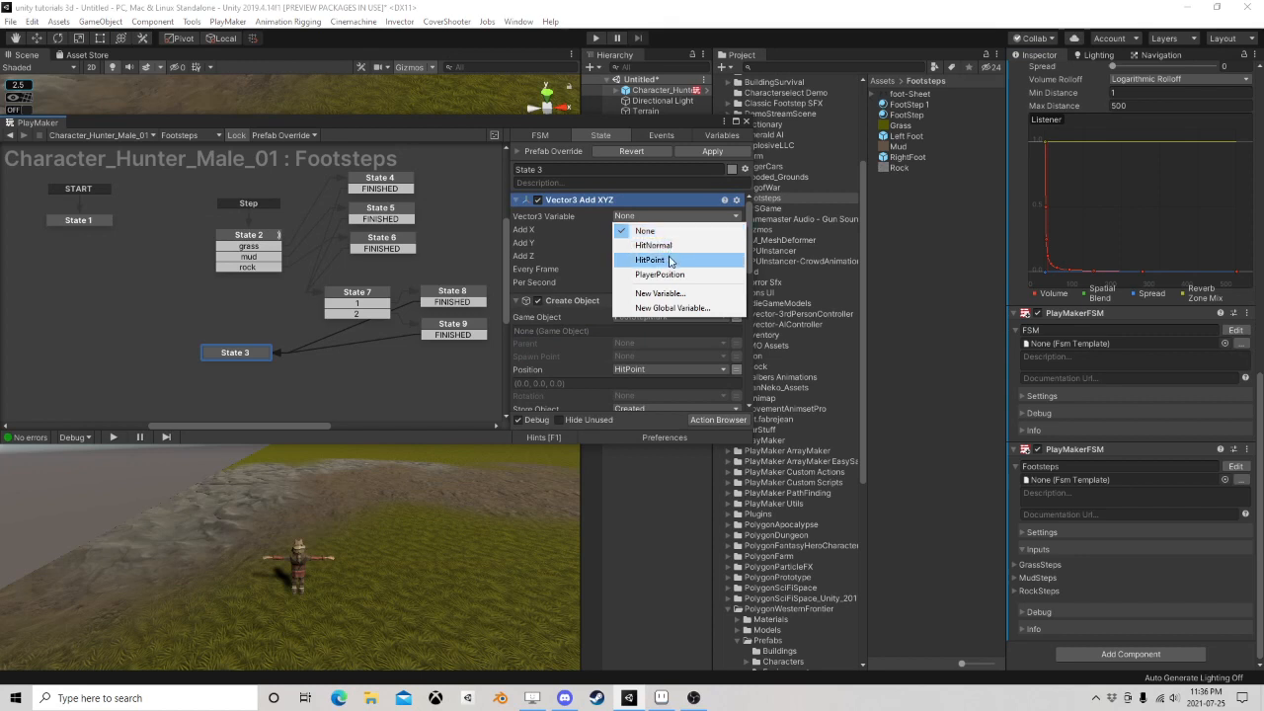
click(640, 258)
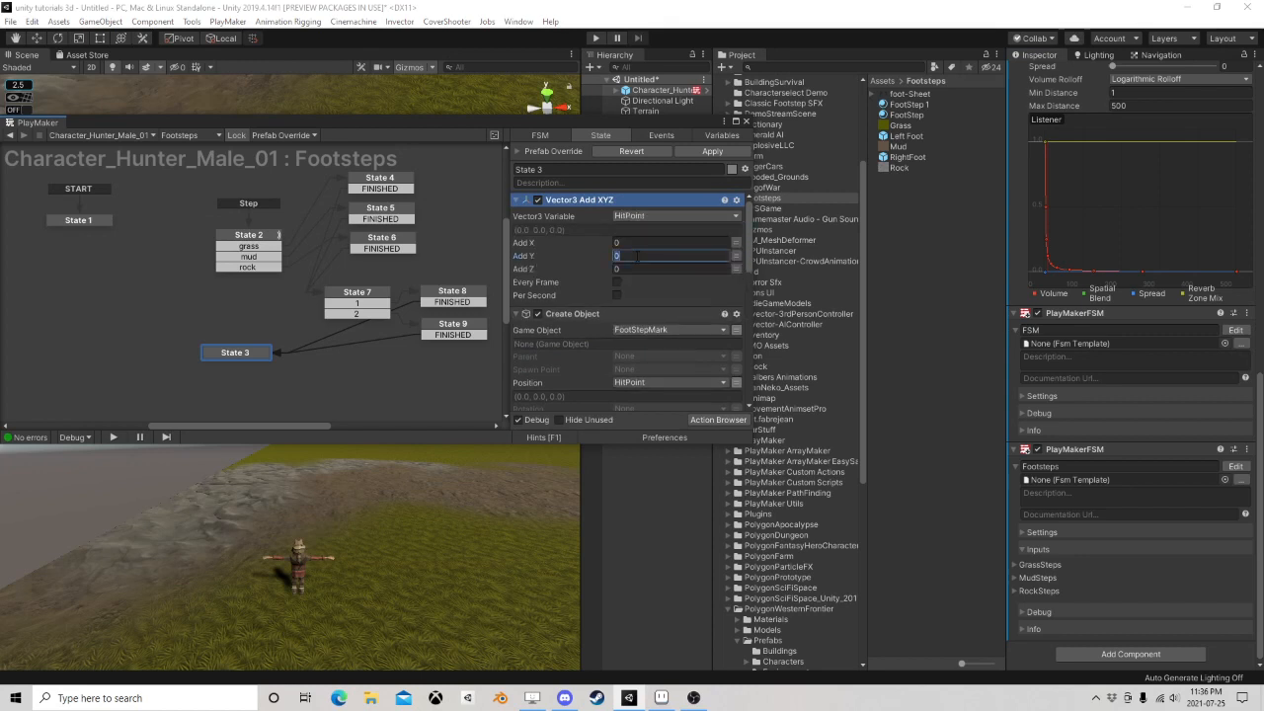
text(.05)
click(747, 120)
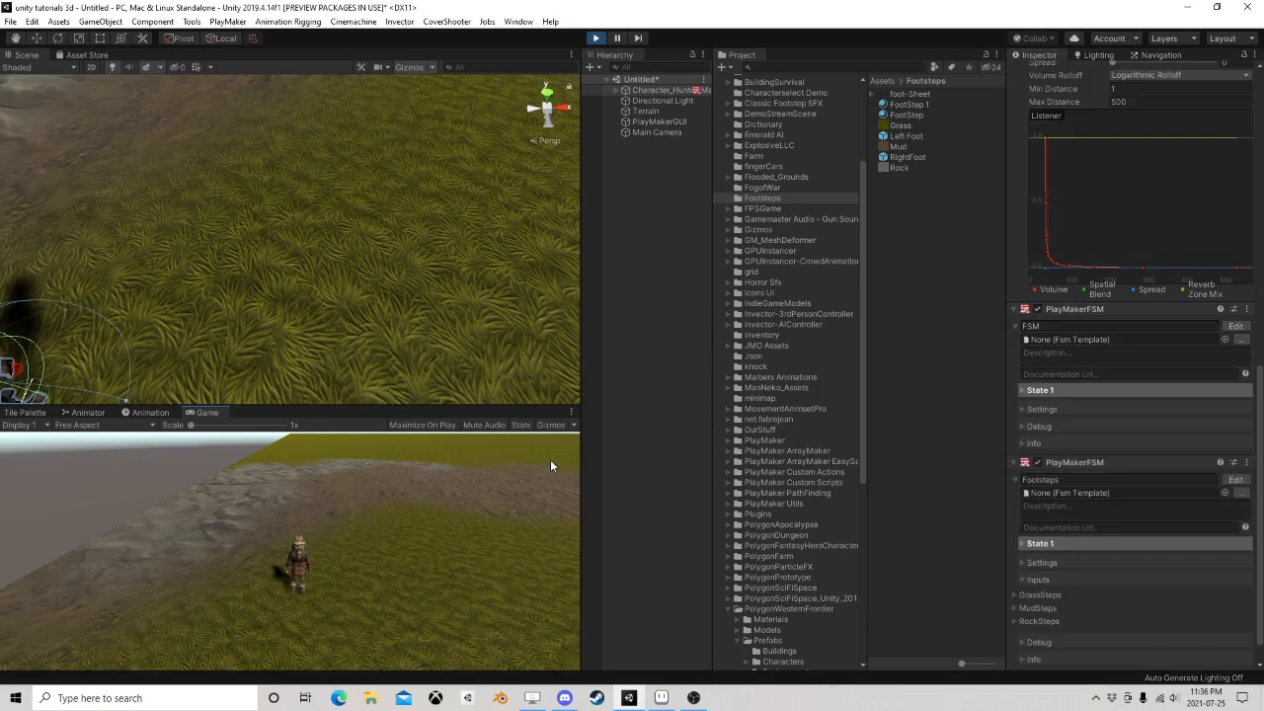
Walk the character over the grass, mud and rock in play mode to test the raised footprints, and stop the scene
key(d)
key(w)
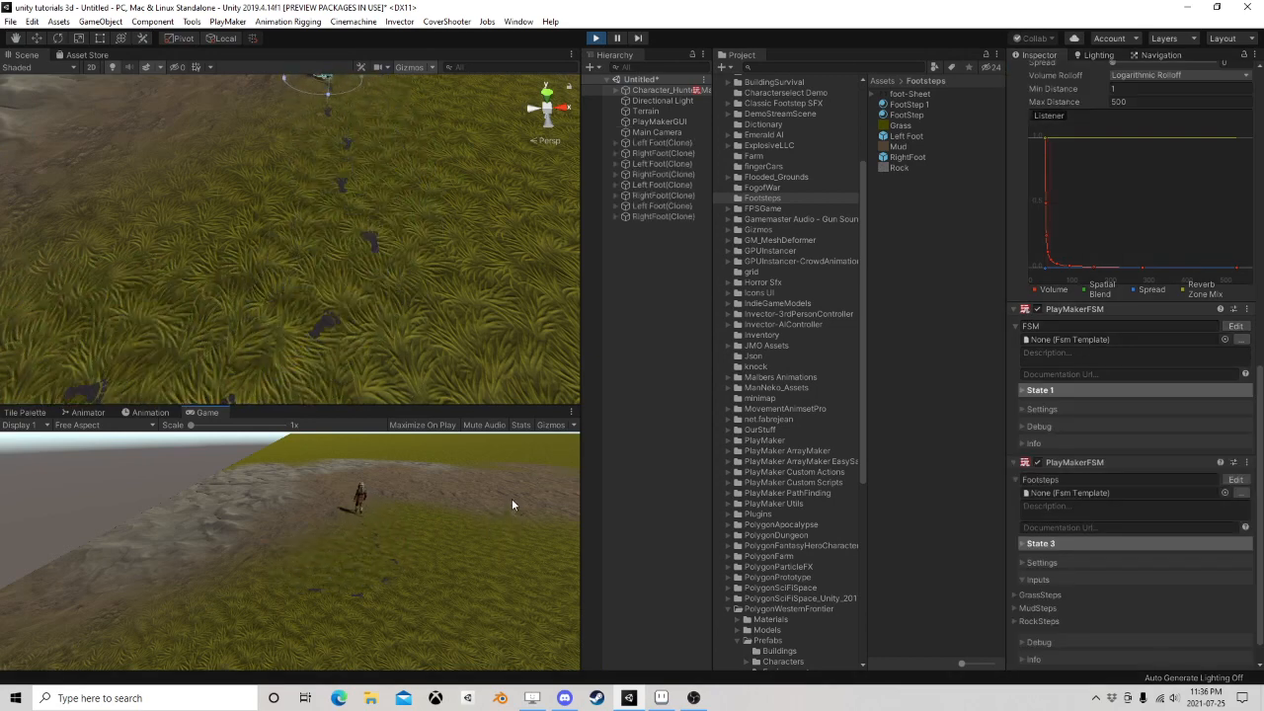
key(a)
key(a)
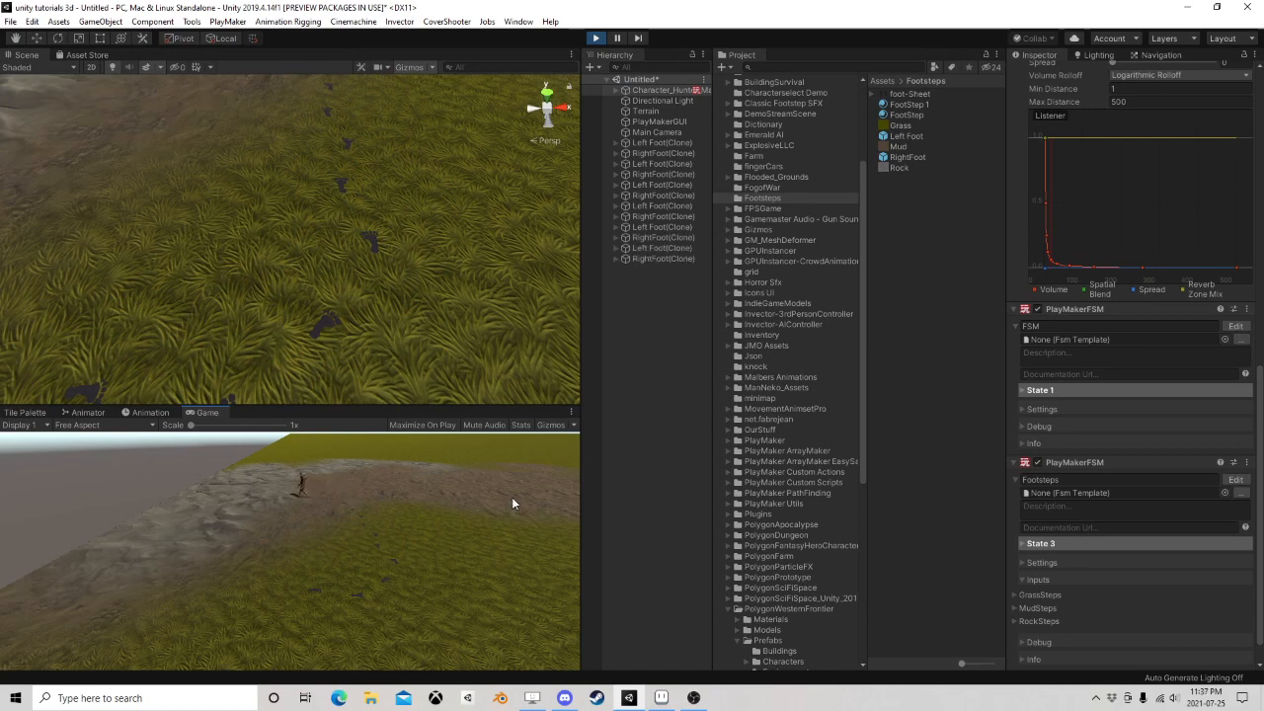
key(a)
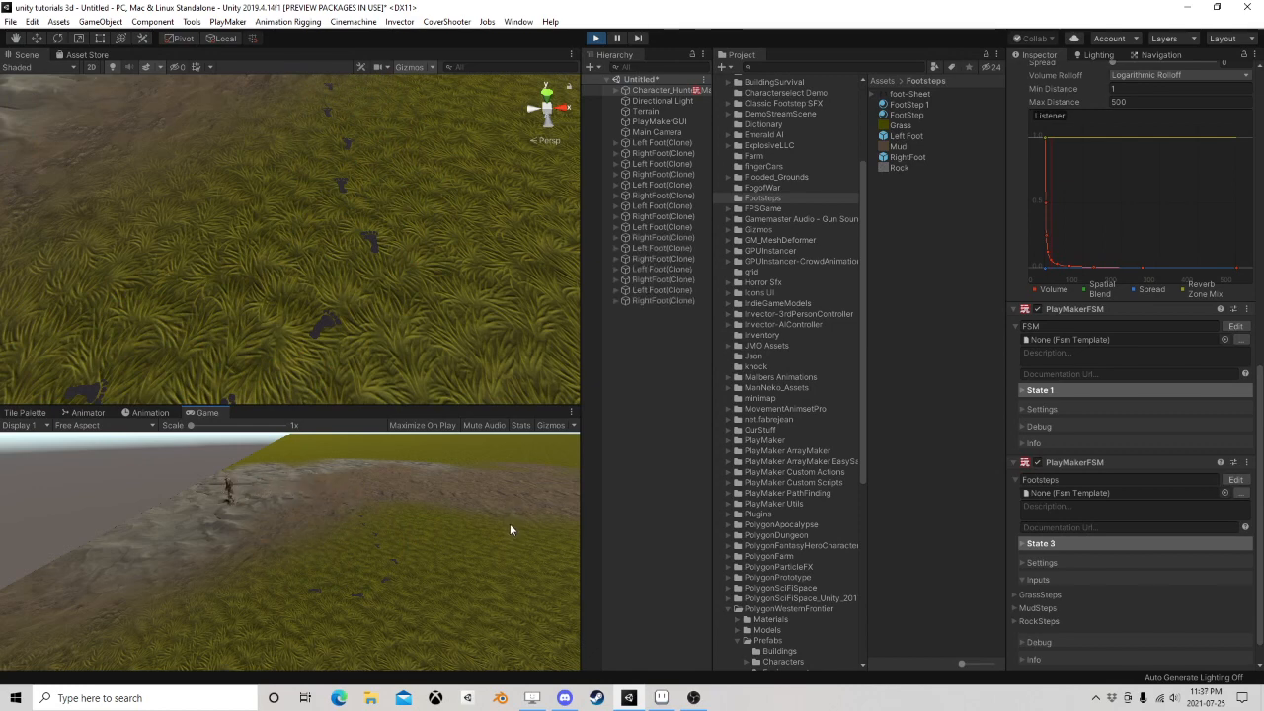
key(s)
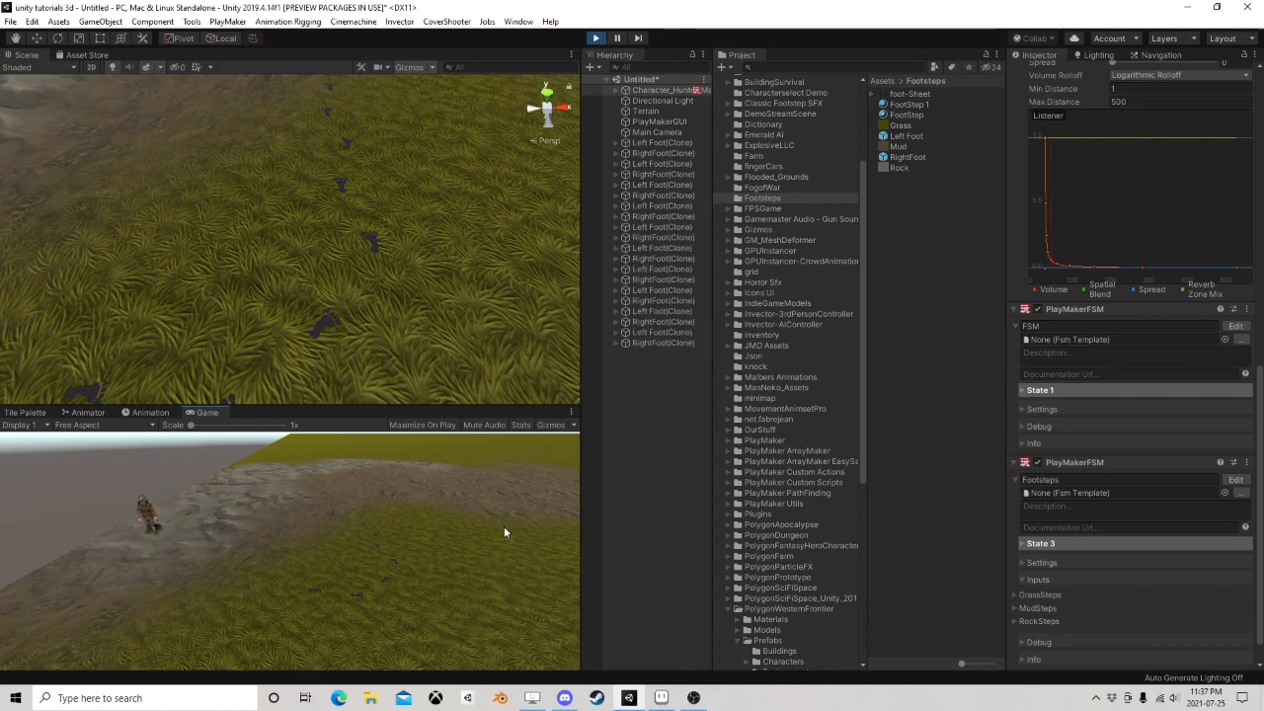
key(d)
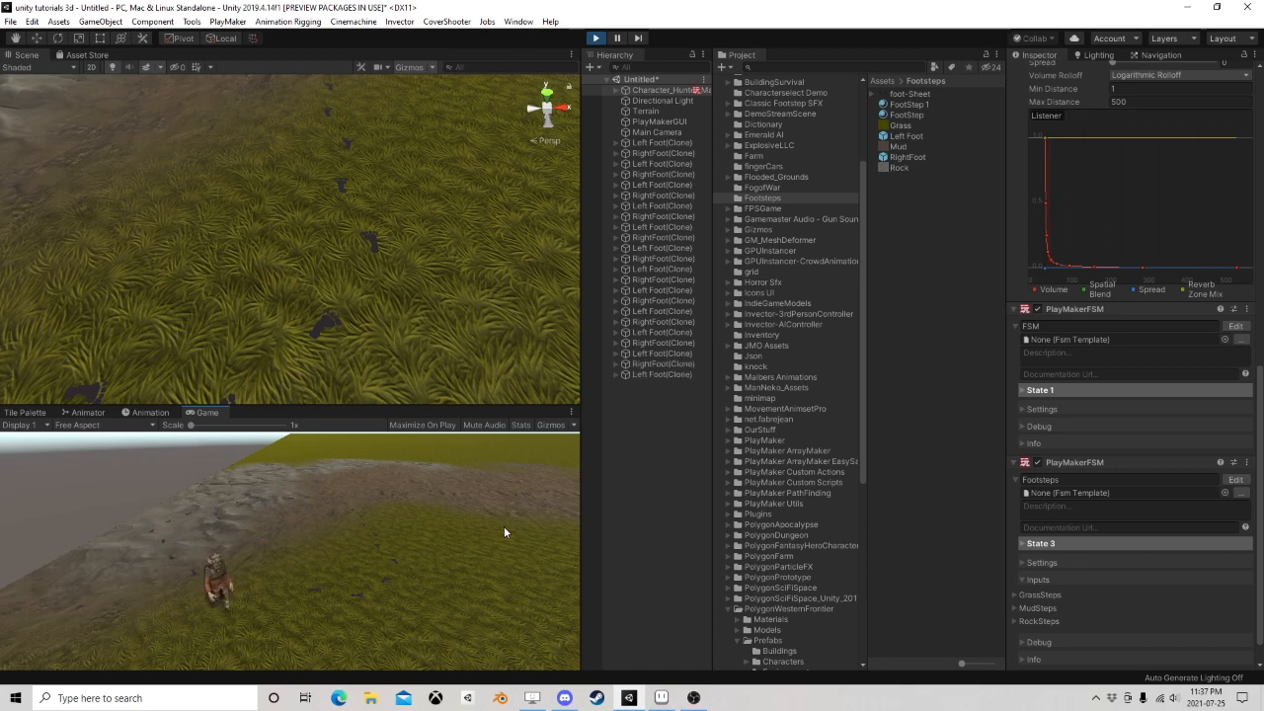
key(a)
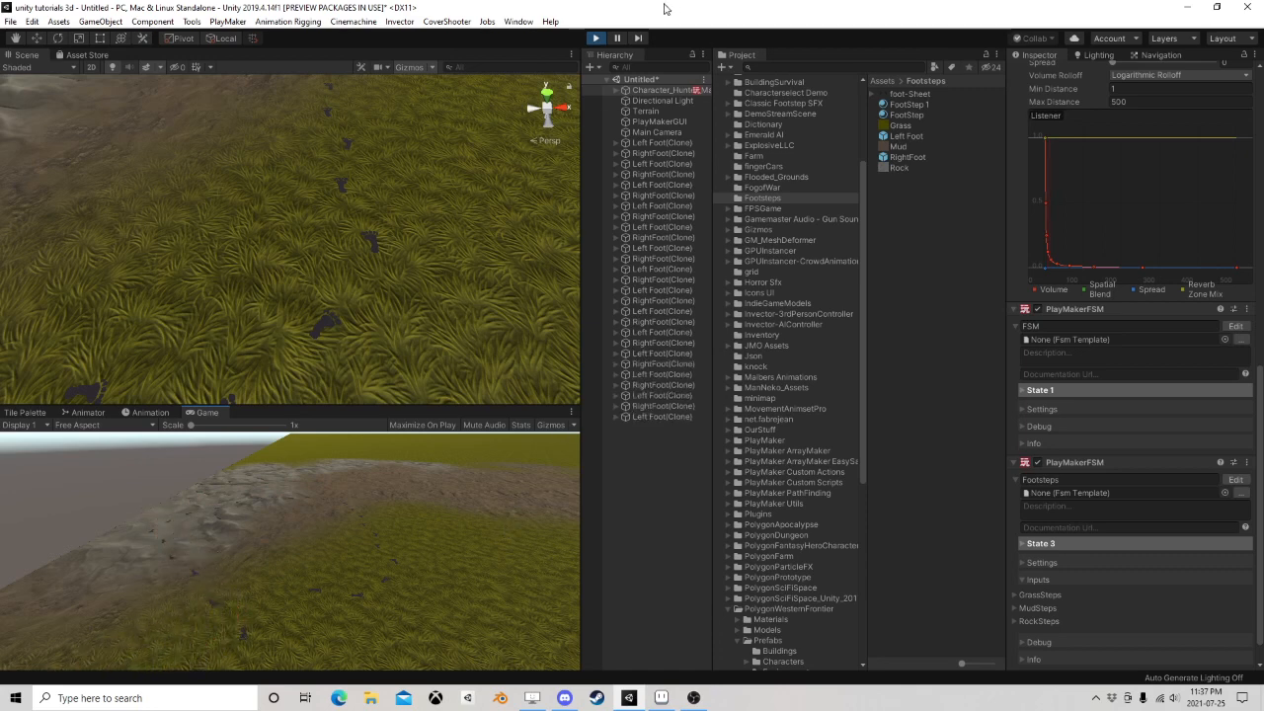
click(596, 38)
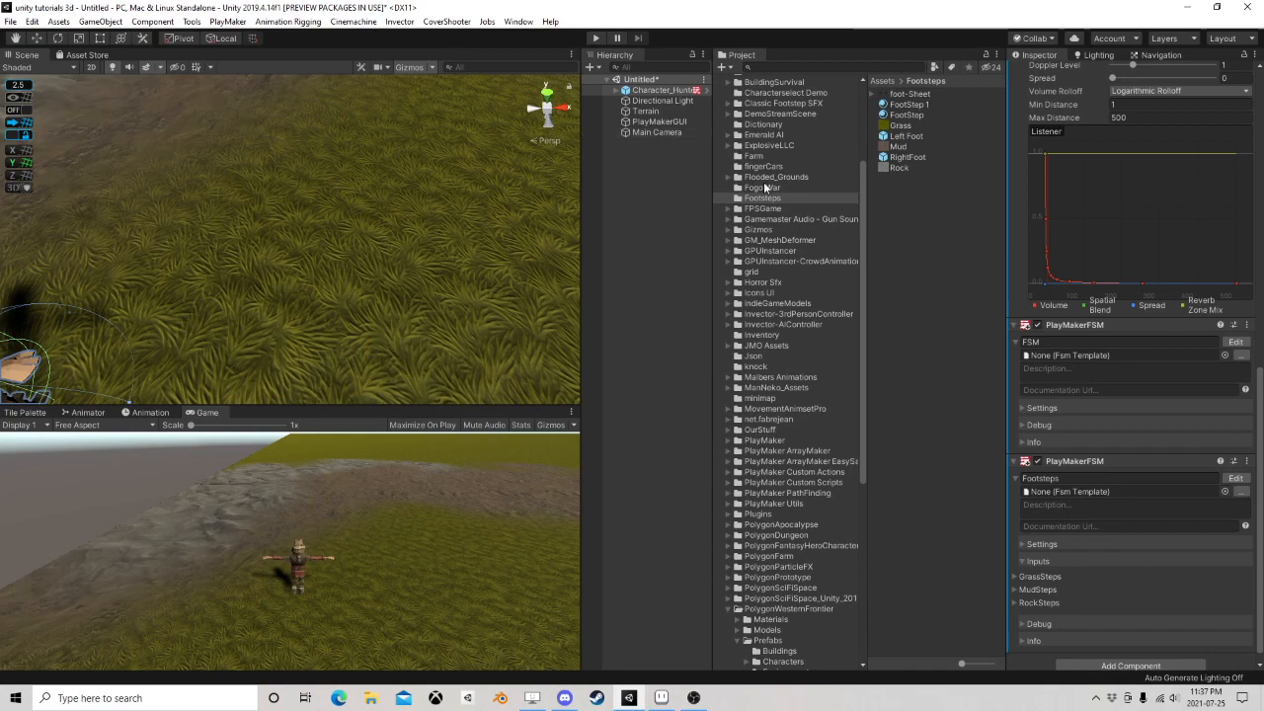
Create a 3D cube on the terrain in front of the character
right_drag(212, 325, 217, 240)
middle_drag(218, 240, 296, 254)
middle_drag(437, 209, 324, 239)
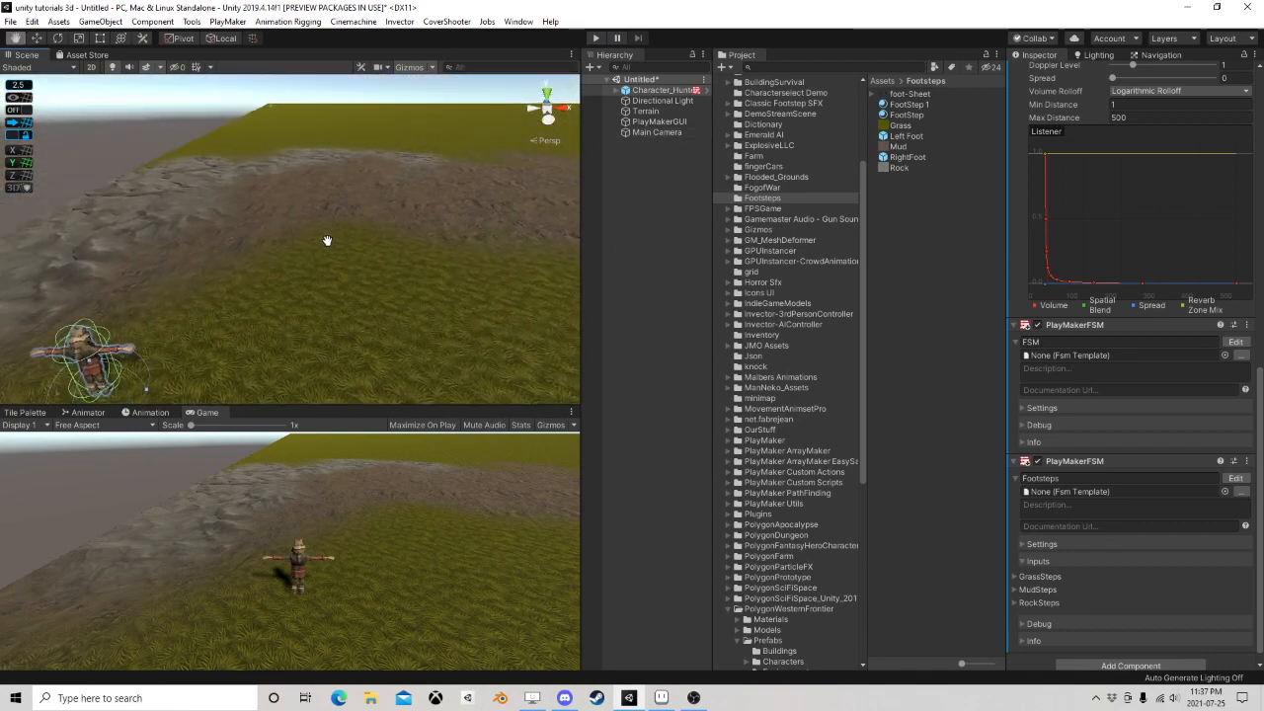
scroll(339, 237, up, 2)
click(103, 22)
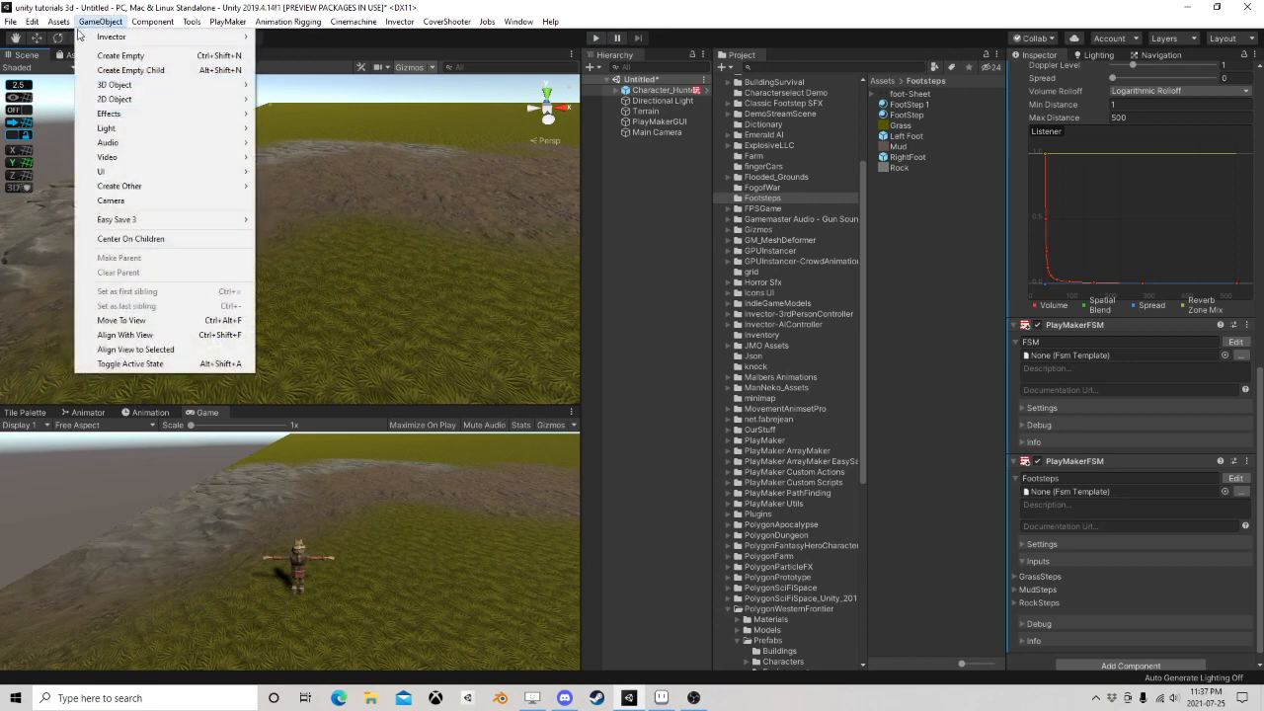
mouse_move(128, 85)
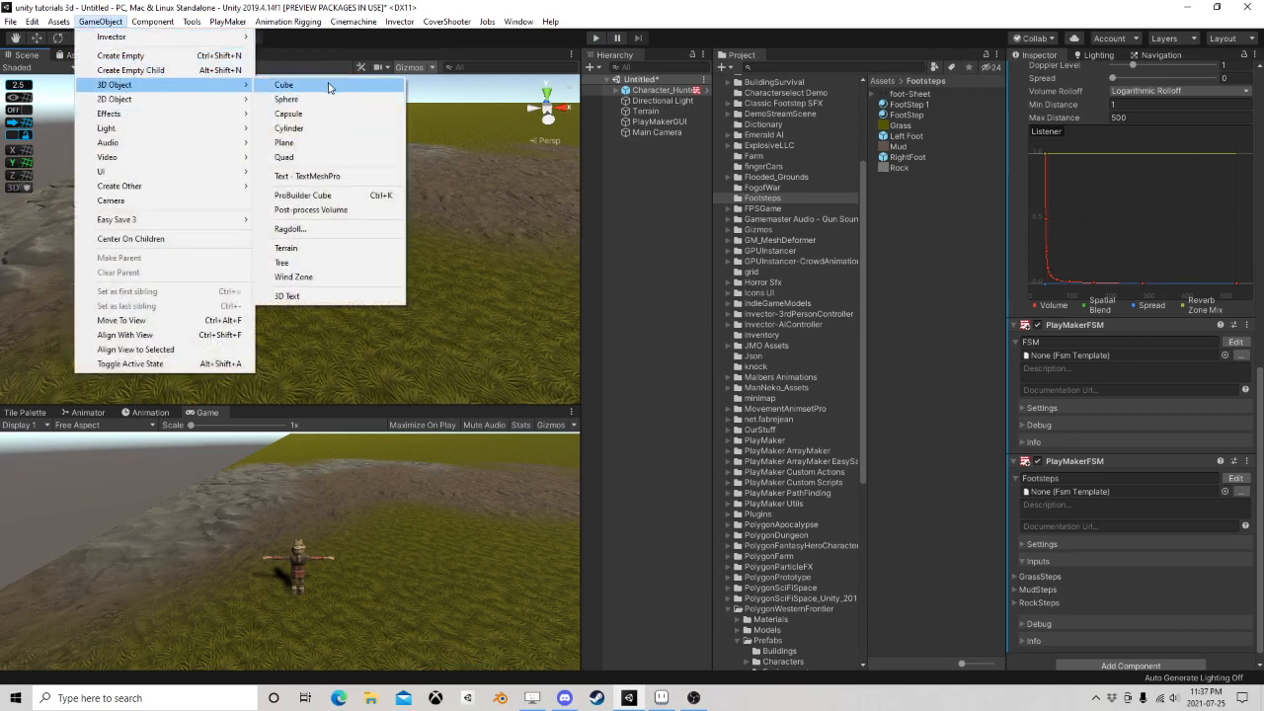
click(329, 85)
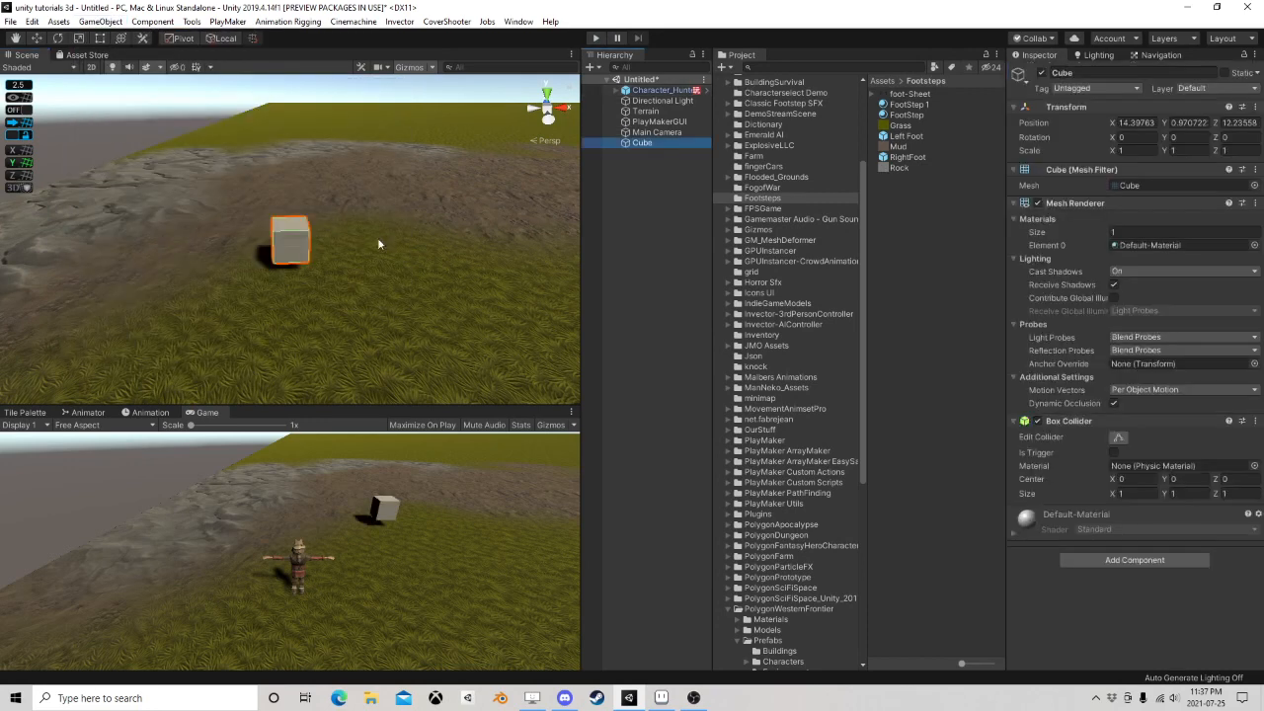
Scale the cube into a flat slab with X 5, Y 0.2 and Z 5
click(1210, 149)
text(.2)
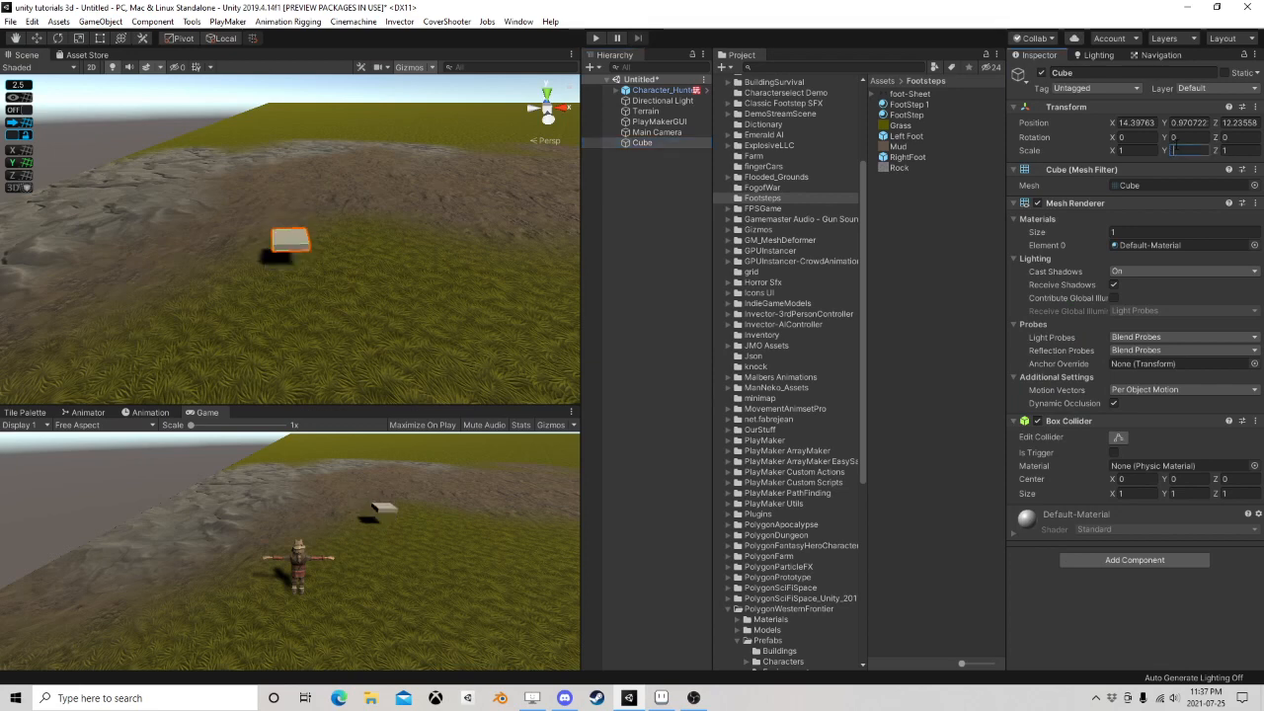
click(1132, 151)
text(5)
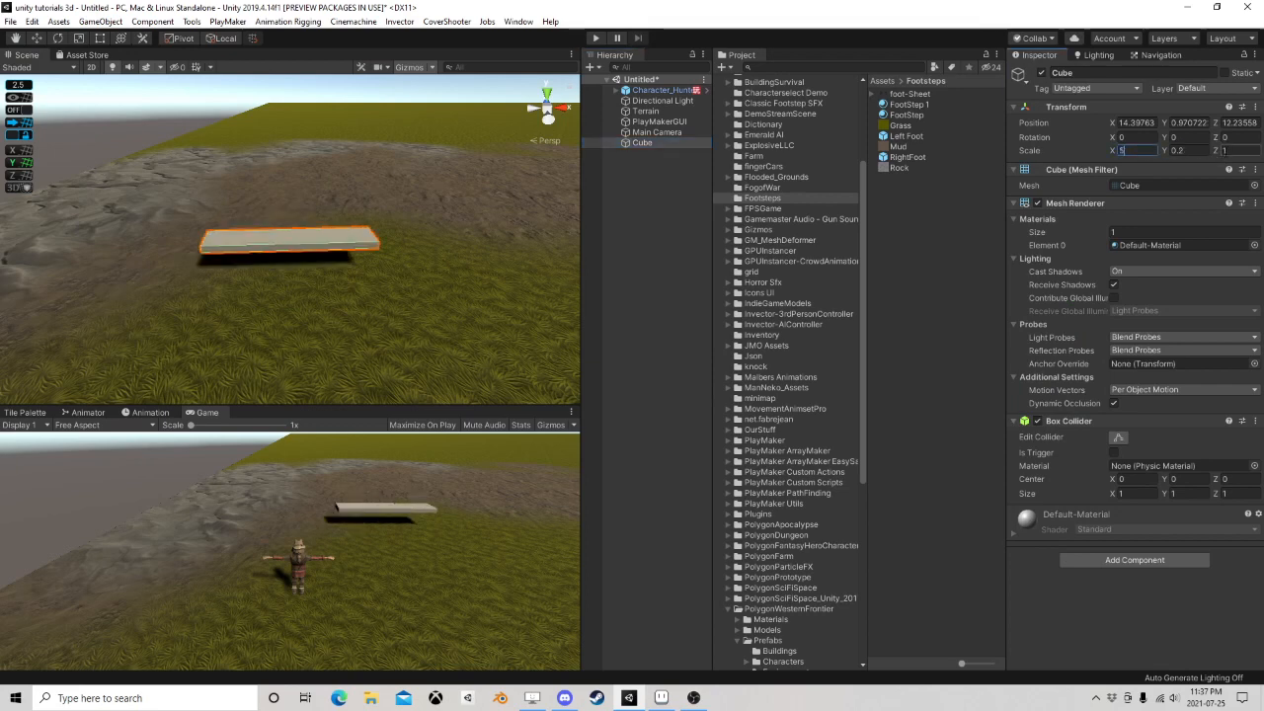
click(1240, 152)
text(5)
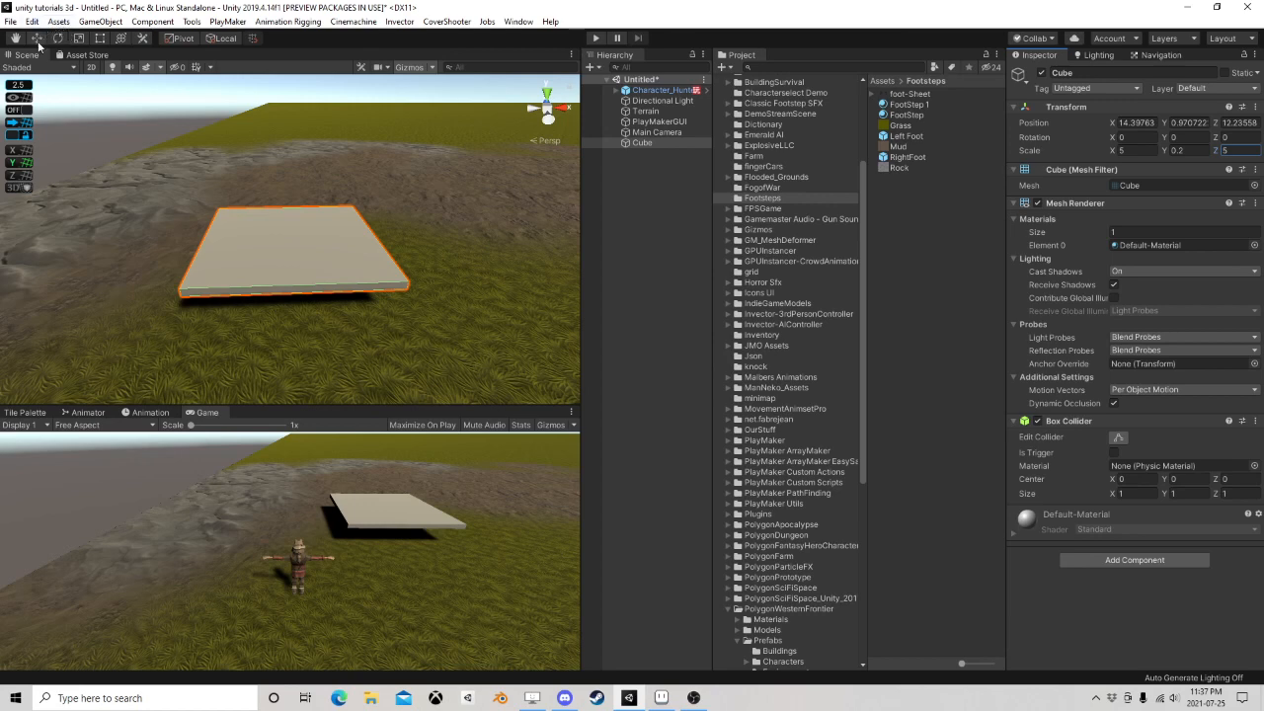
Tilt the slab about -26 degrees around X and move it to about 12.49, 0.72, 11.73 as a ramp
click(38, 39)
click(58, 37)
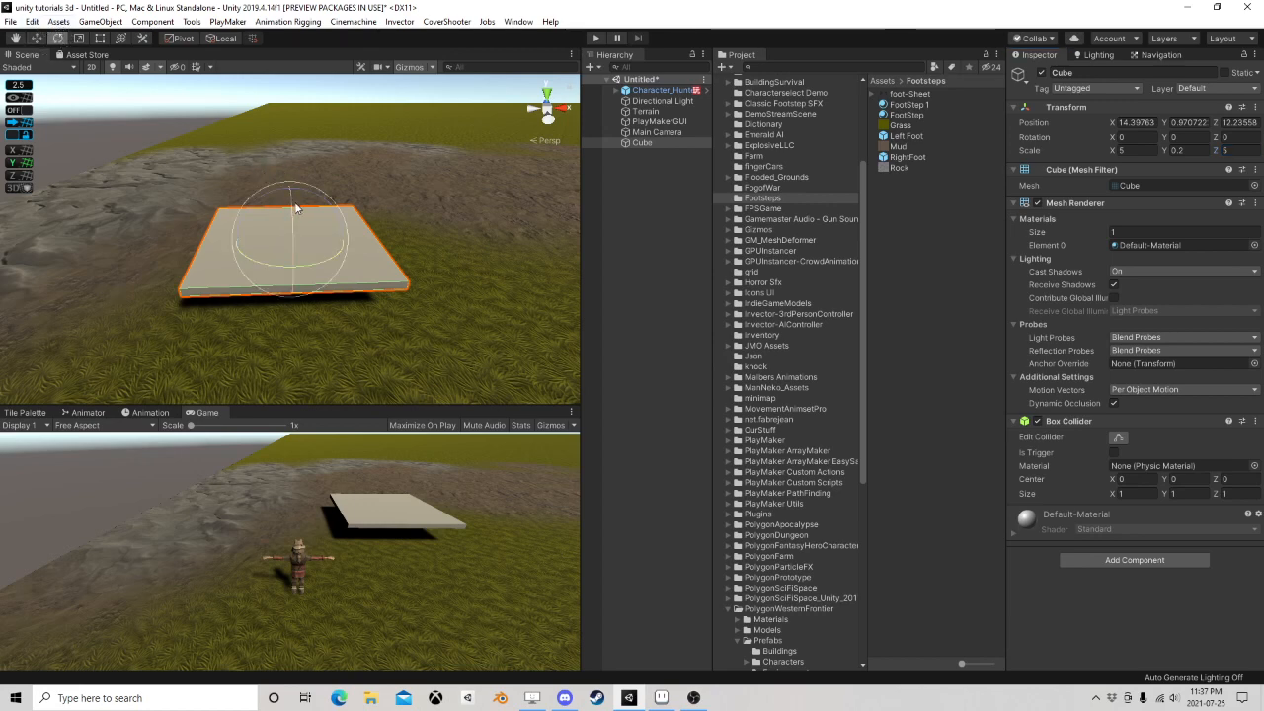
drag(290, 233, 220, 248)
key(w)
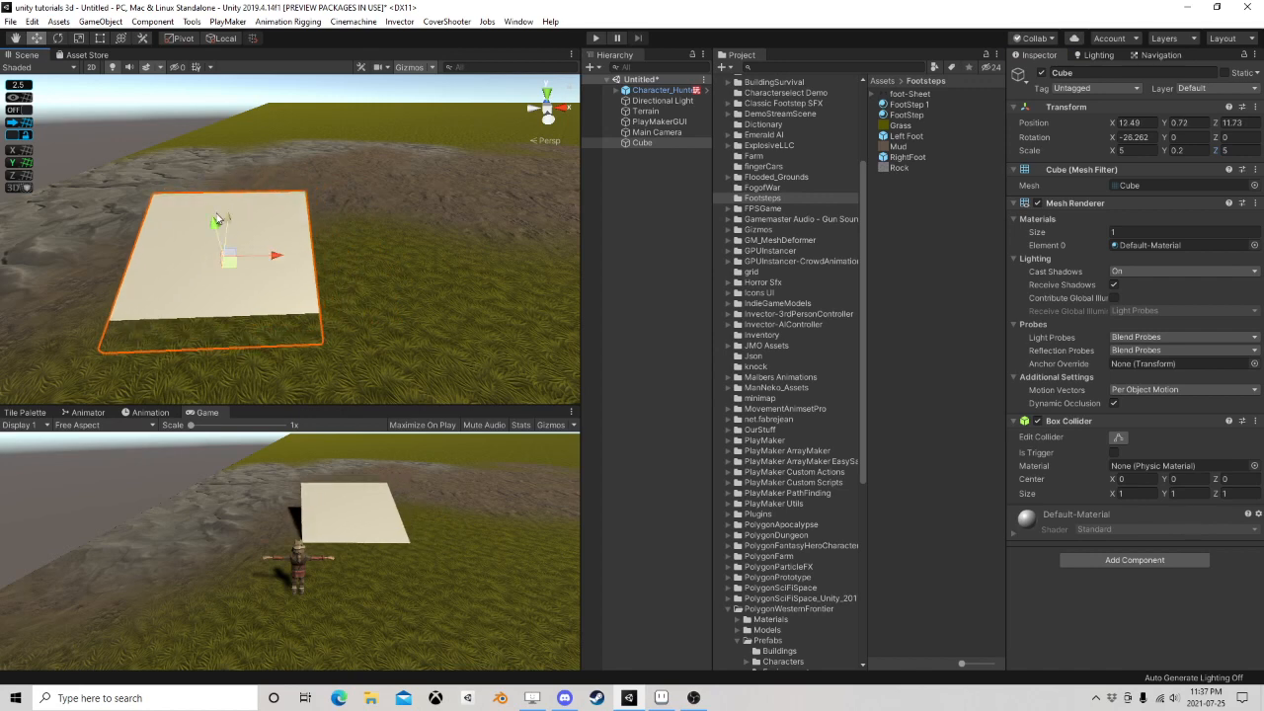
Walk the character up and across the tilted slab in play mode to test the footprints on a slope, and stop the scene
right_drag(217, 219, 307, 176)
scroll(307, 176, down, 3)
middle_drag(307, 176, 389, 111)
scroll(389, 111, down, 1)
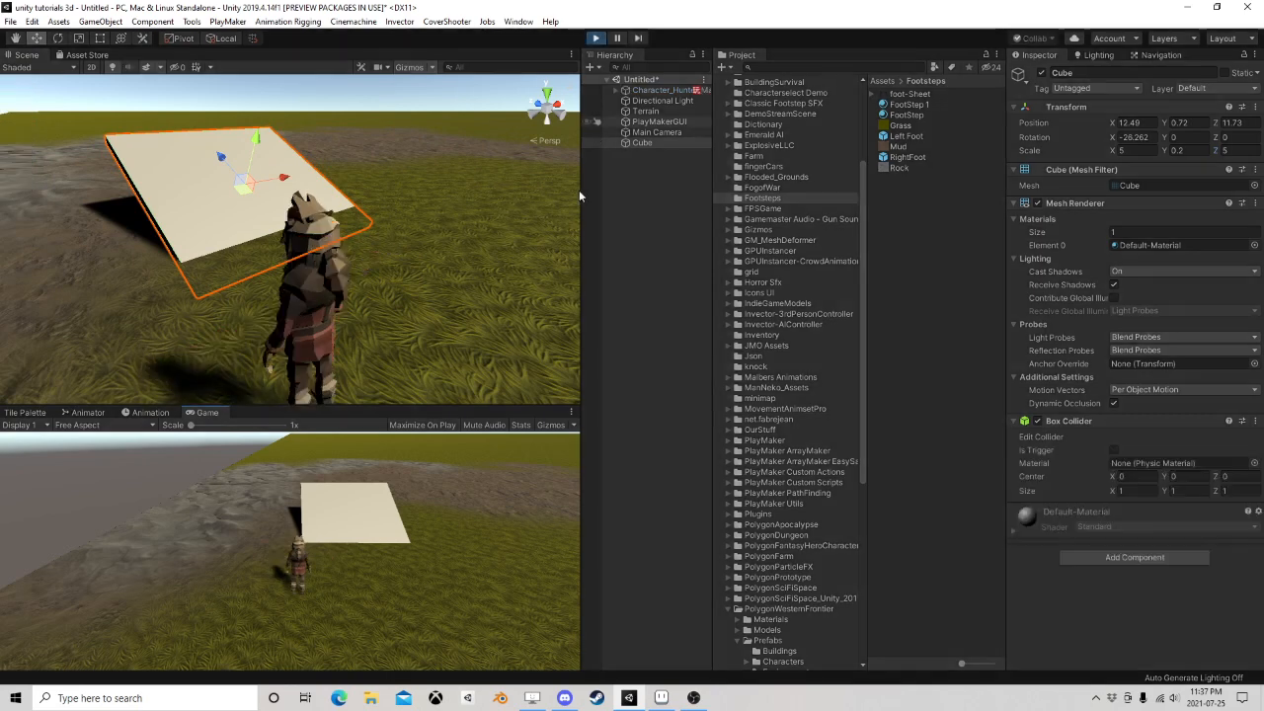
key(w)
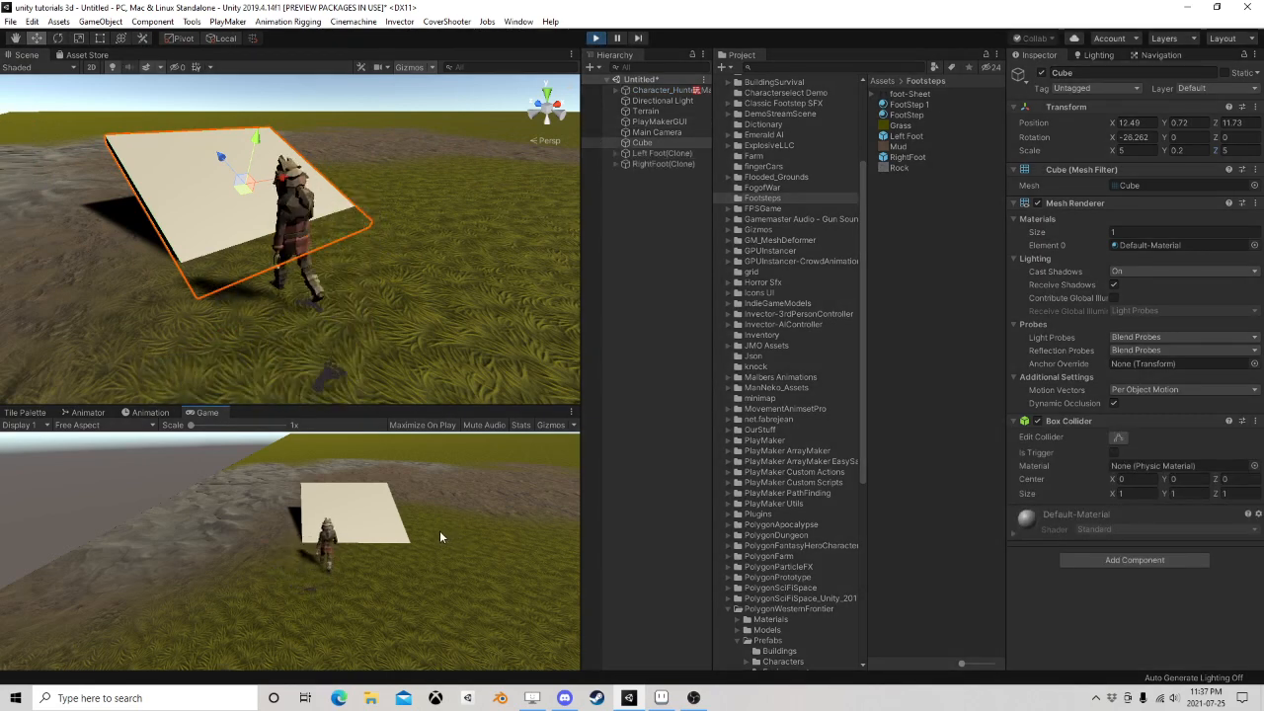
key(d)
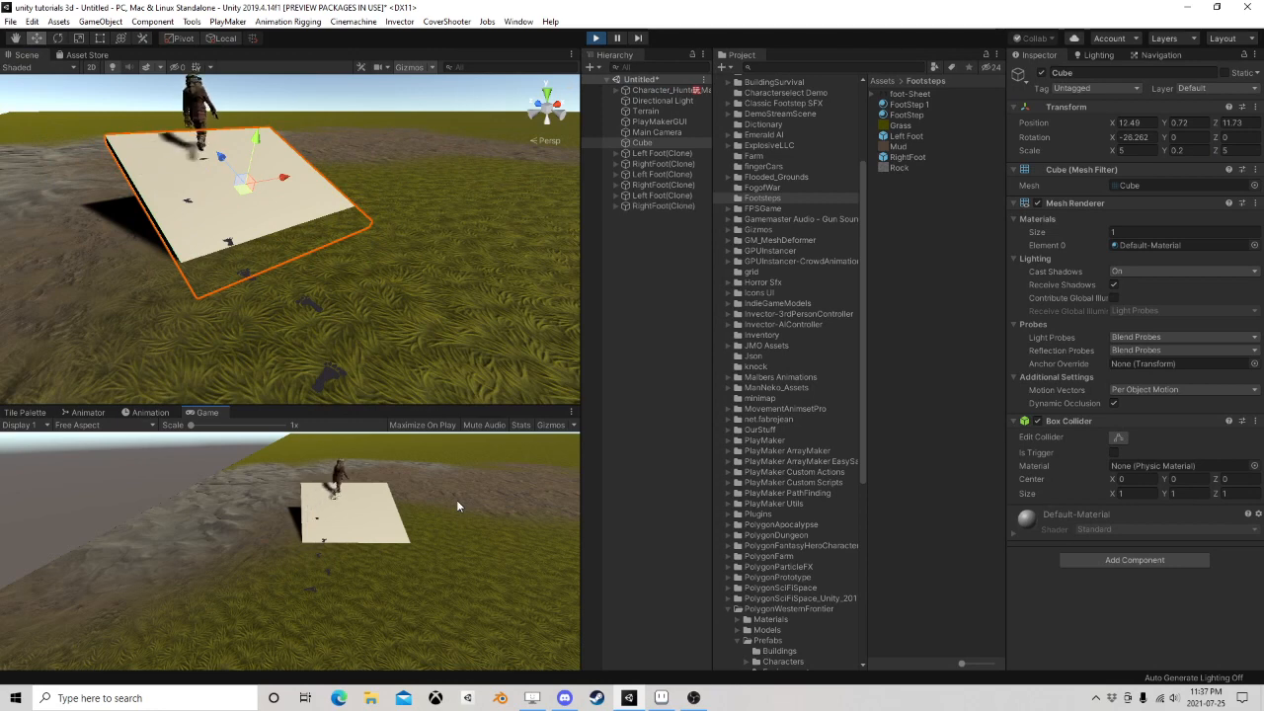
key(d)
key(s)
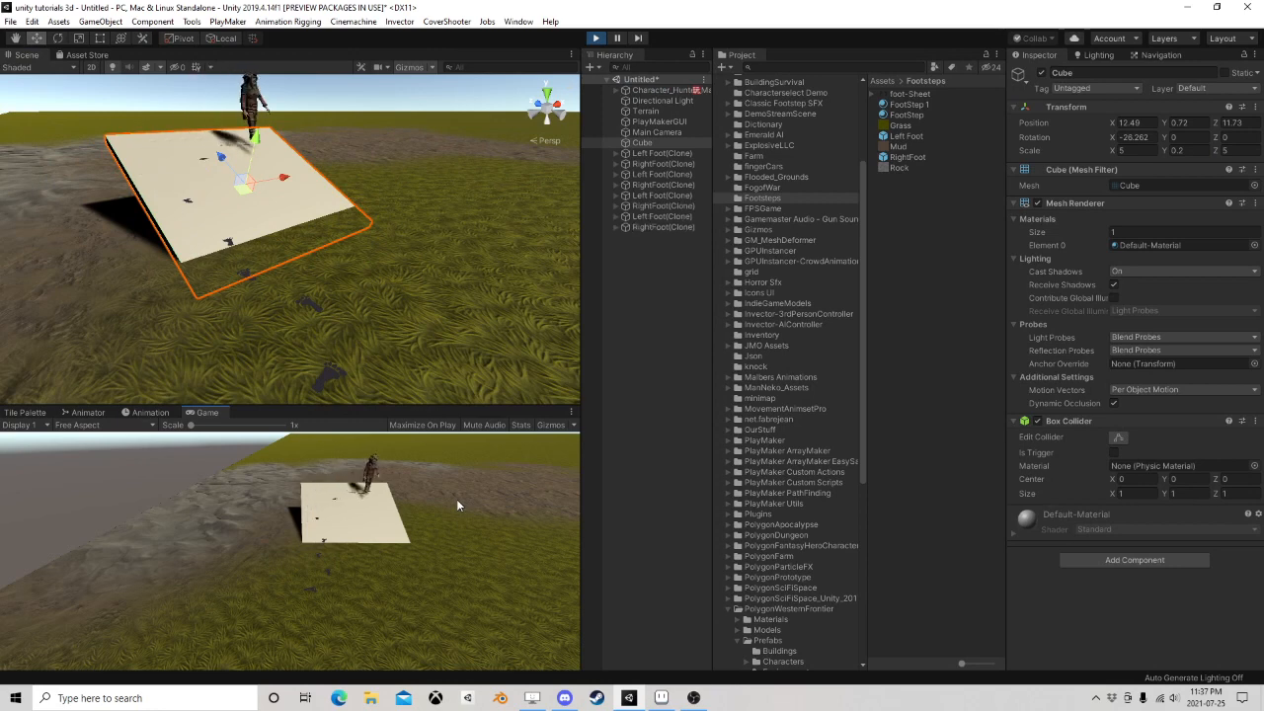
key(w)
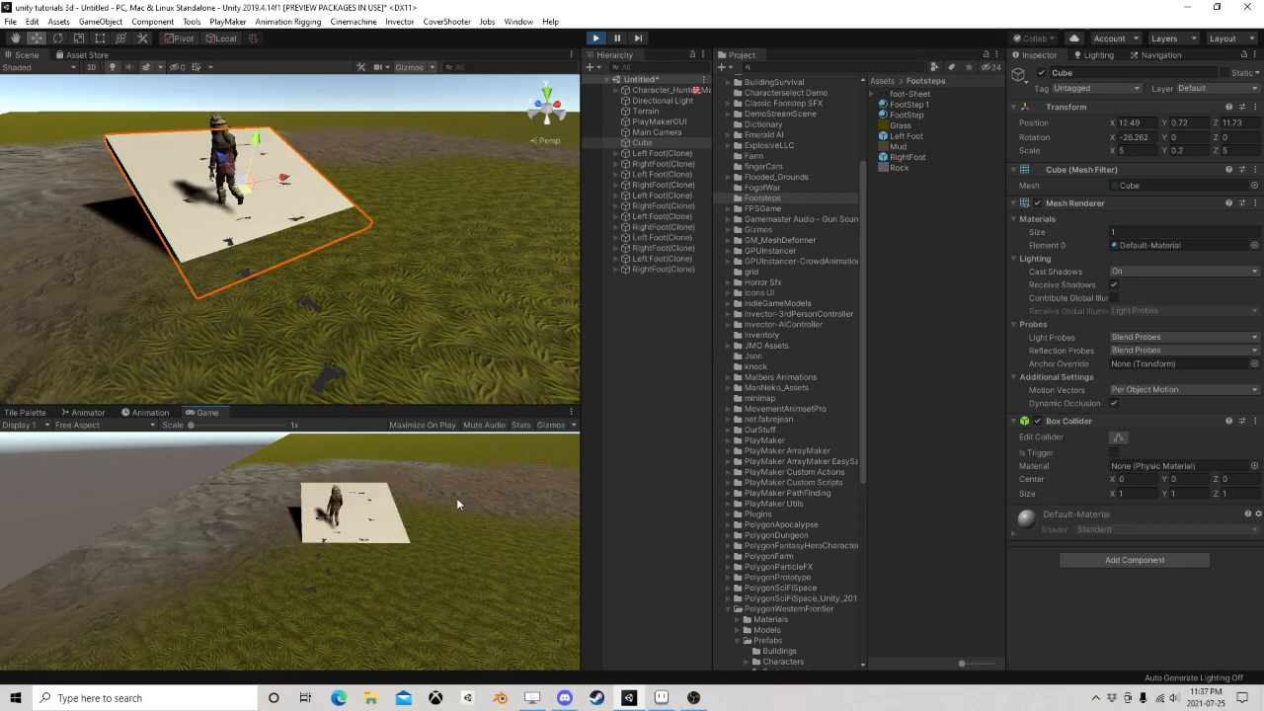
key(d)
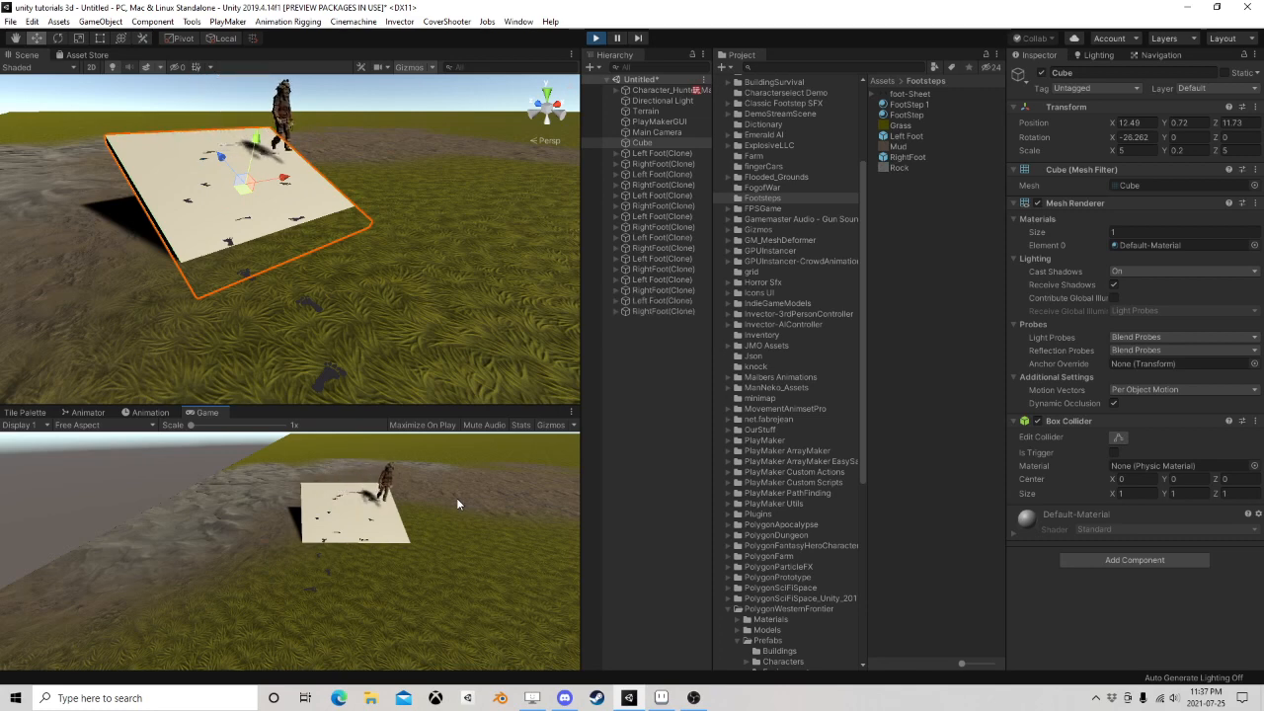
key(s)
key(a)
key(w)
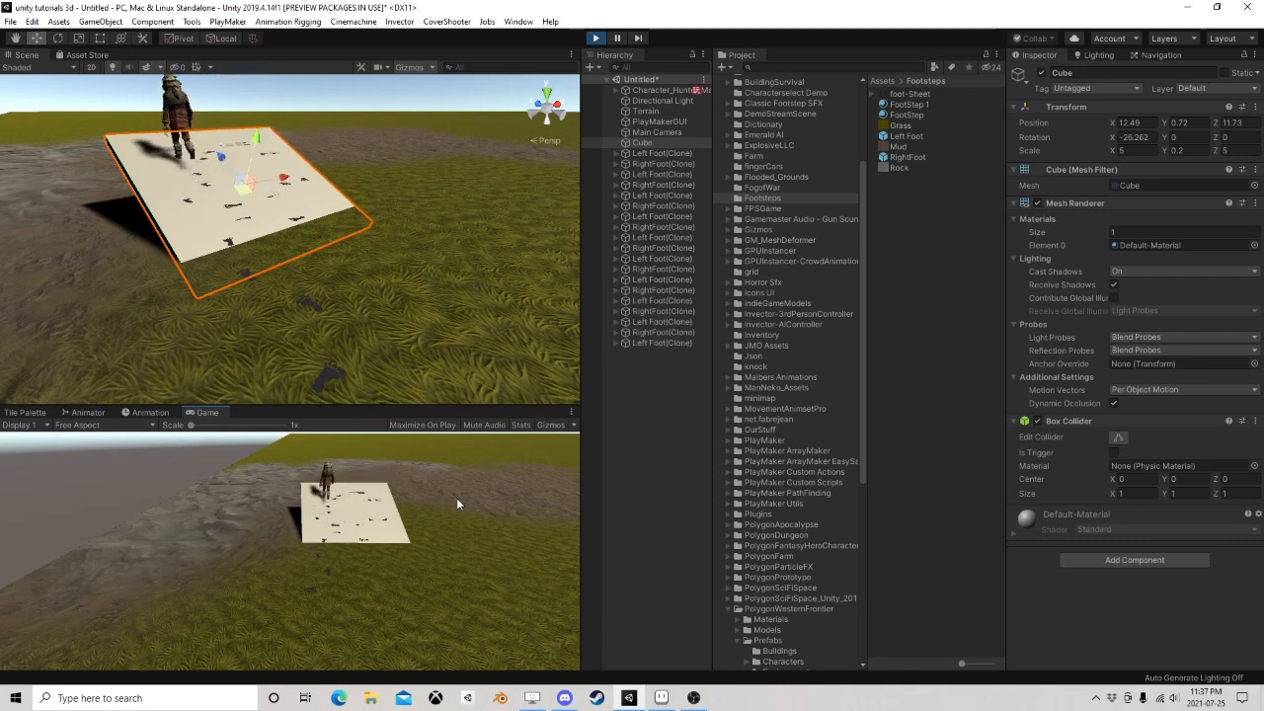
key(a)
key(s)
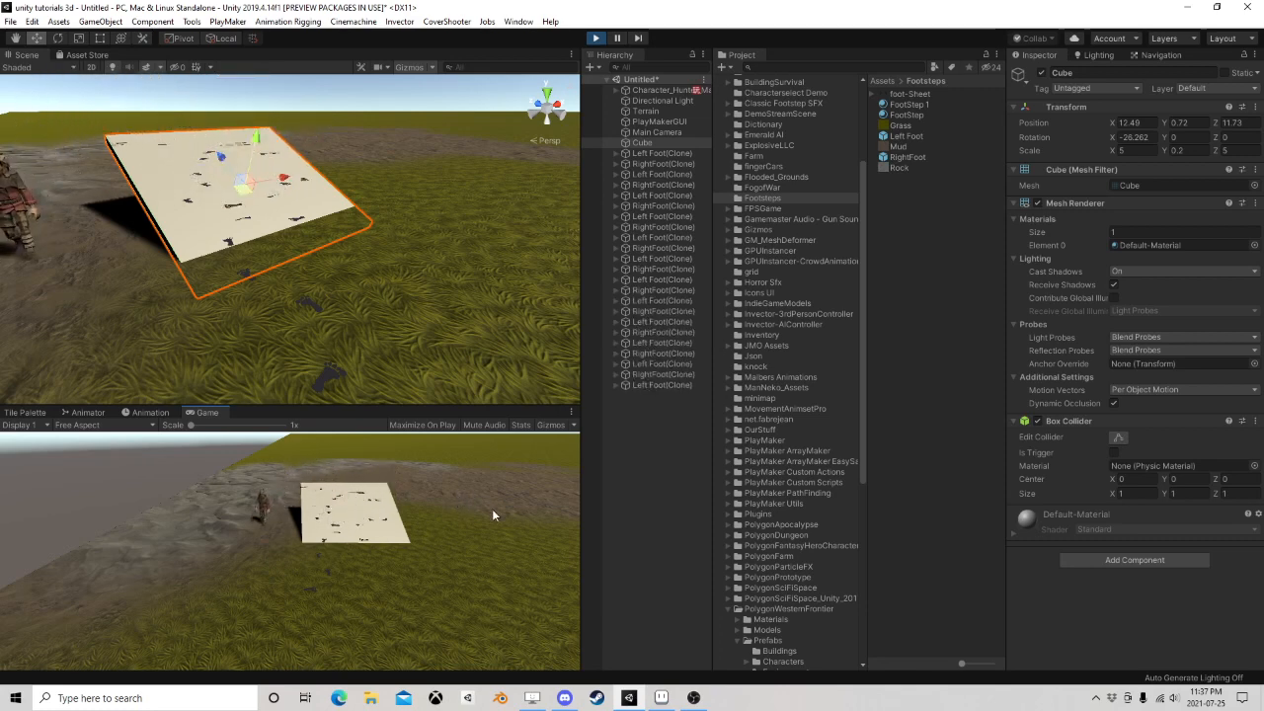
click(596, 38)
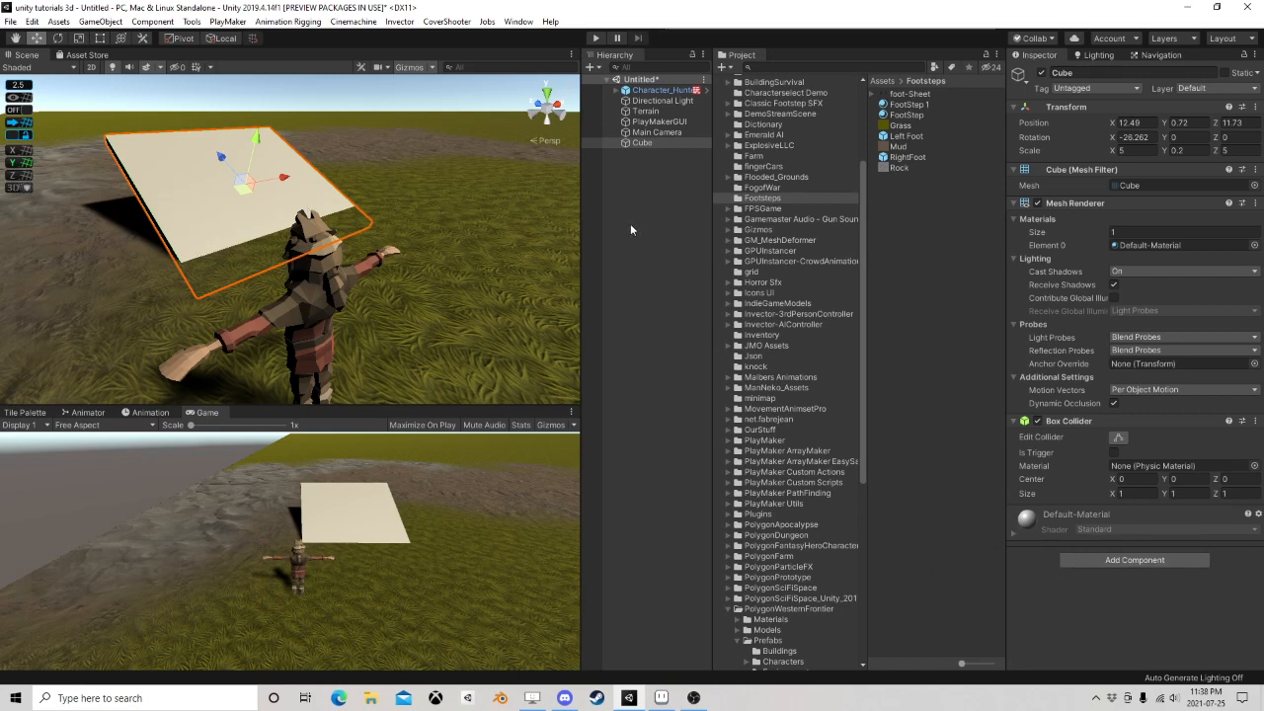
Create a physic material named Wood in the Footsteps folder and assign it to the cube's Box Collider
right_click(889, 194)
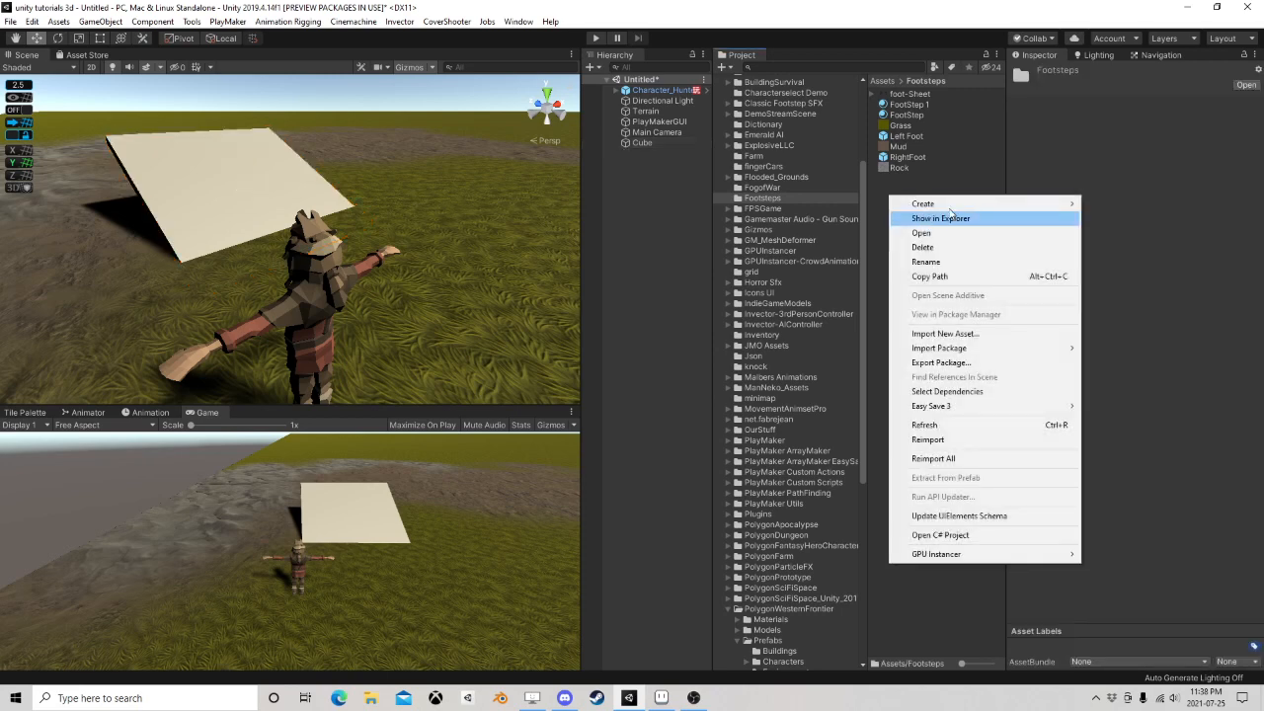
mouse_move(928, 203)
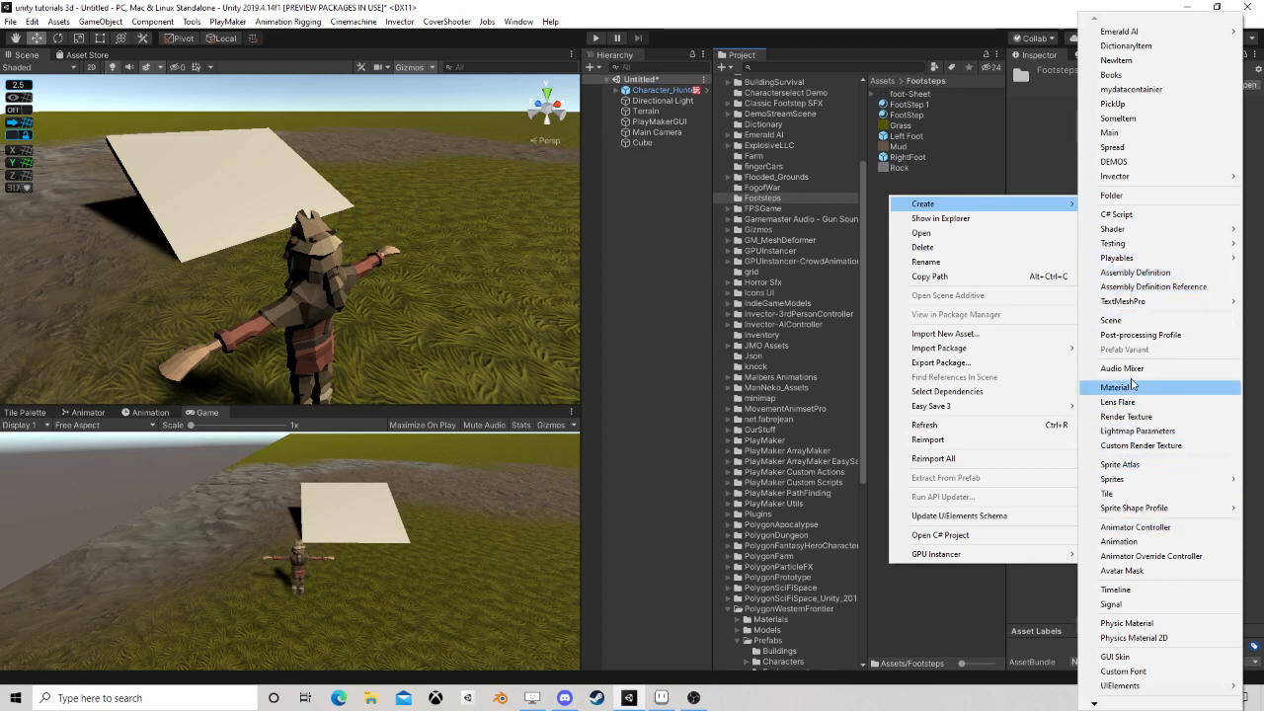
click(1126, 623)
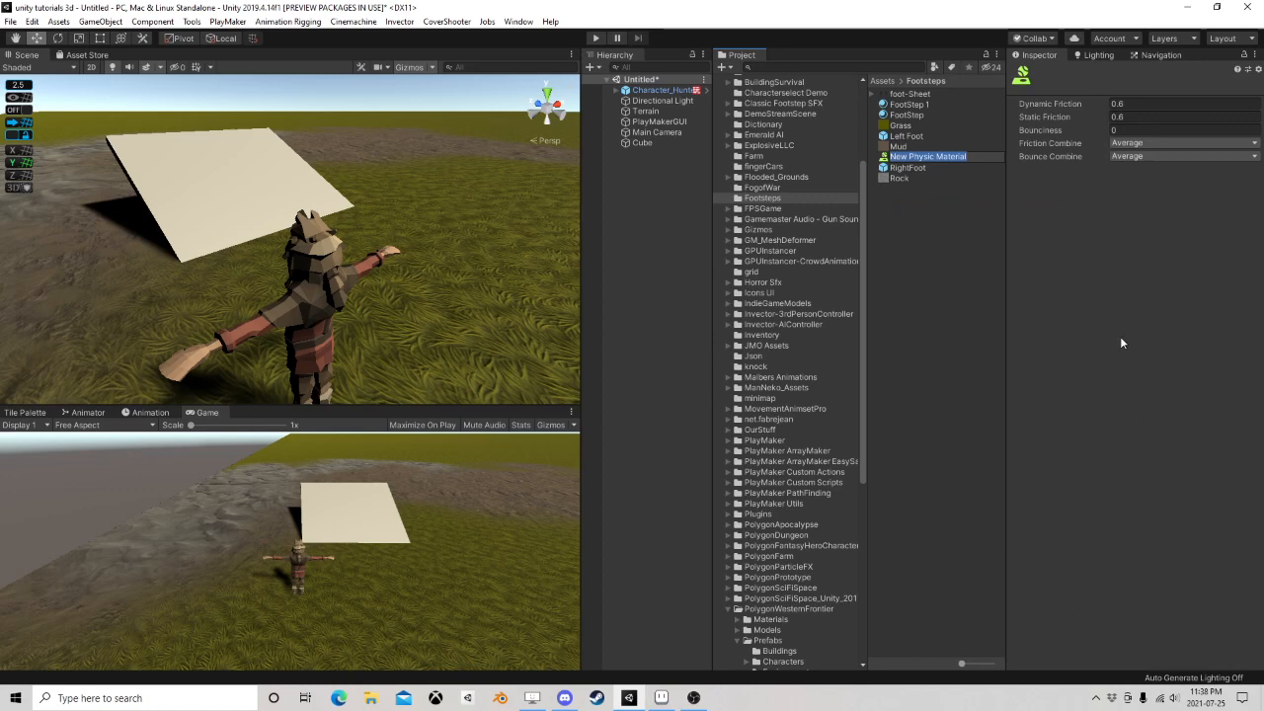
text(Wood)
key(Return)
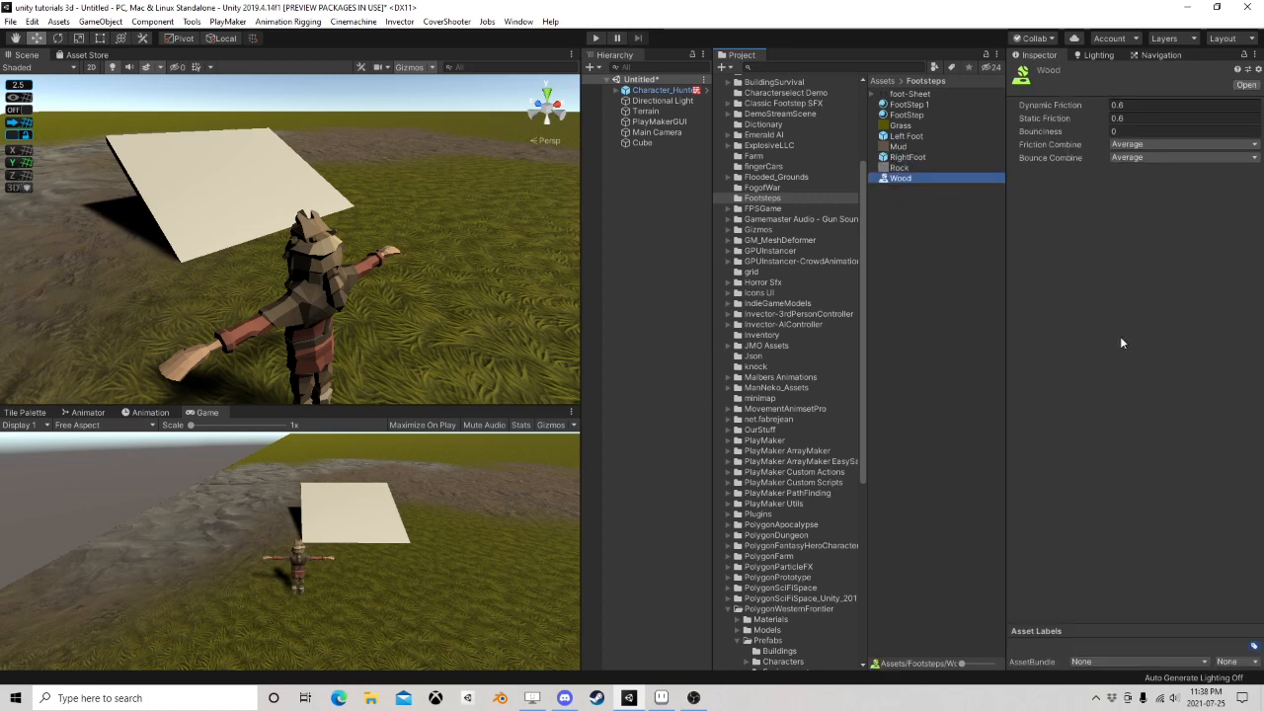
click(642, 142)
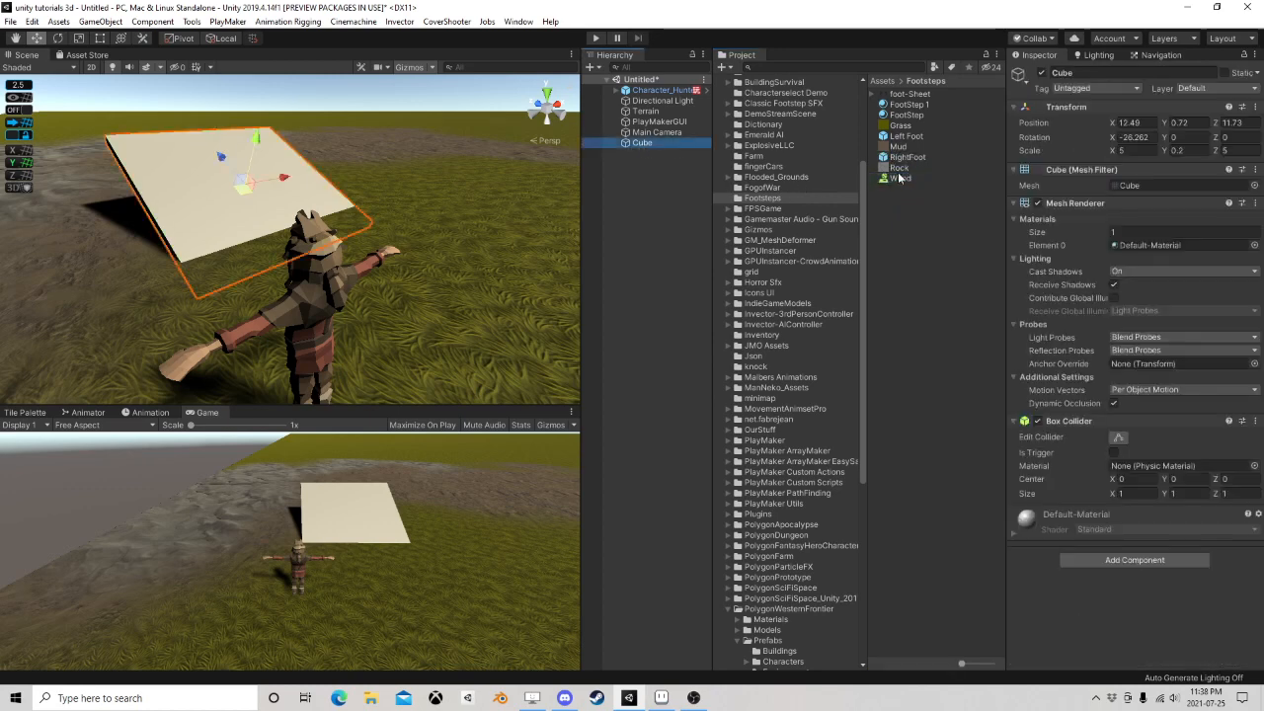
drag(900, 177, 1146, 475)
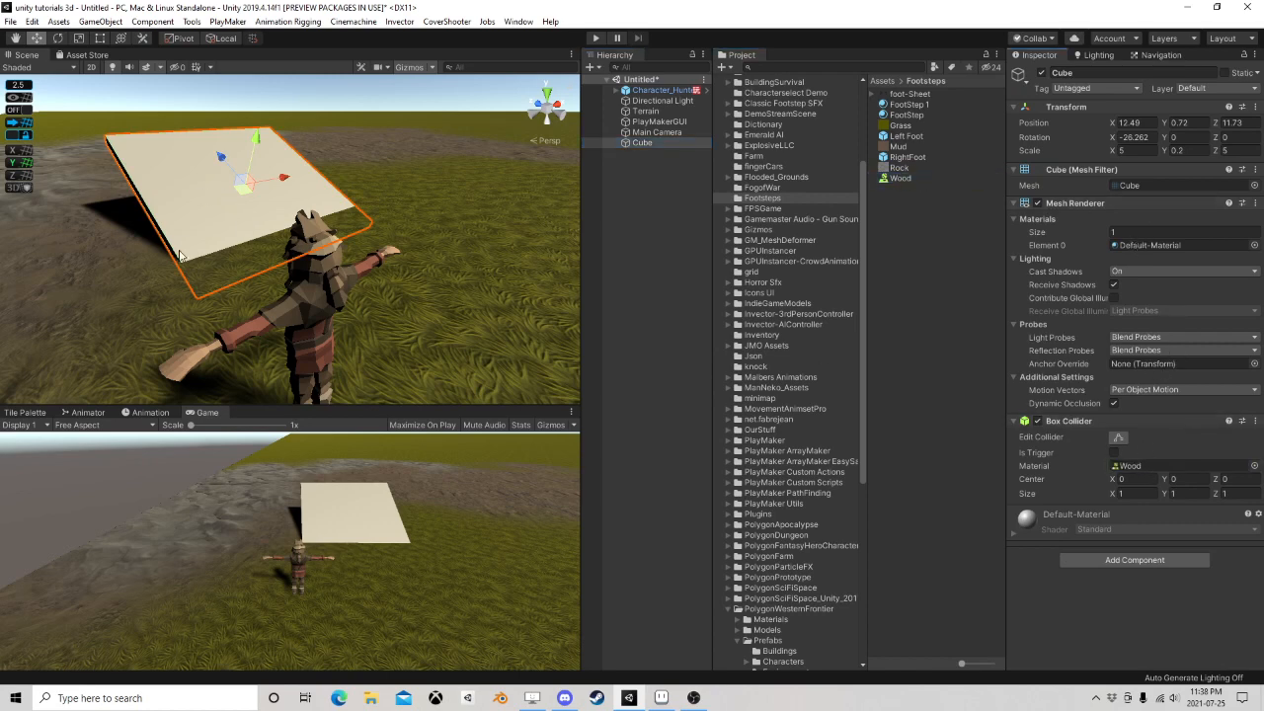
Open the hunter character's Footsteps FSM and shift State 2 and its following states away from State 1 to make room
click(662, 101)
click(660, 90)
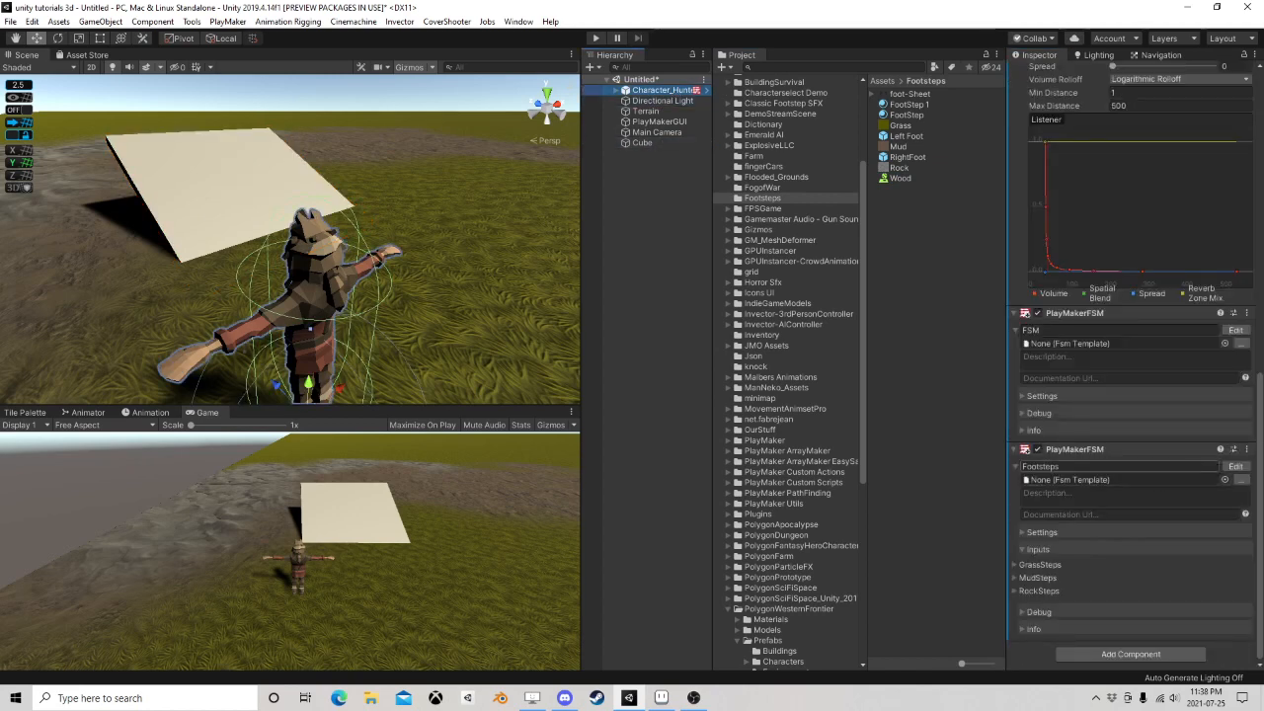
click(1236, 466)
scroll(499, 324, down, 3)
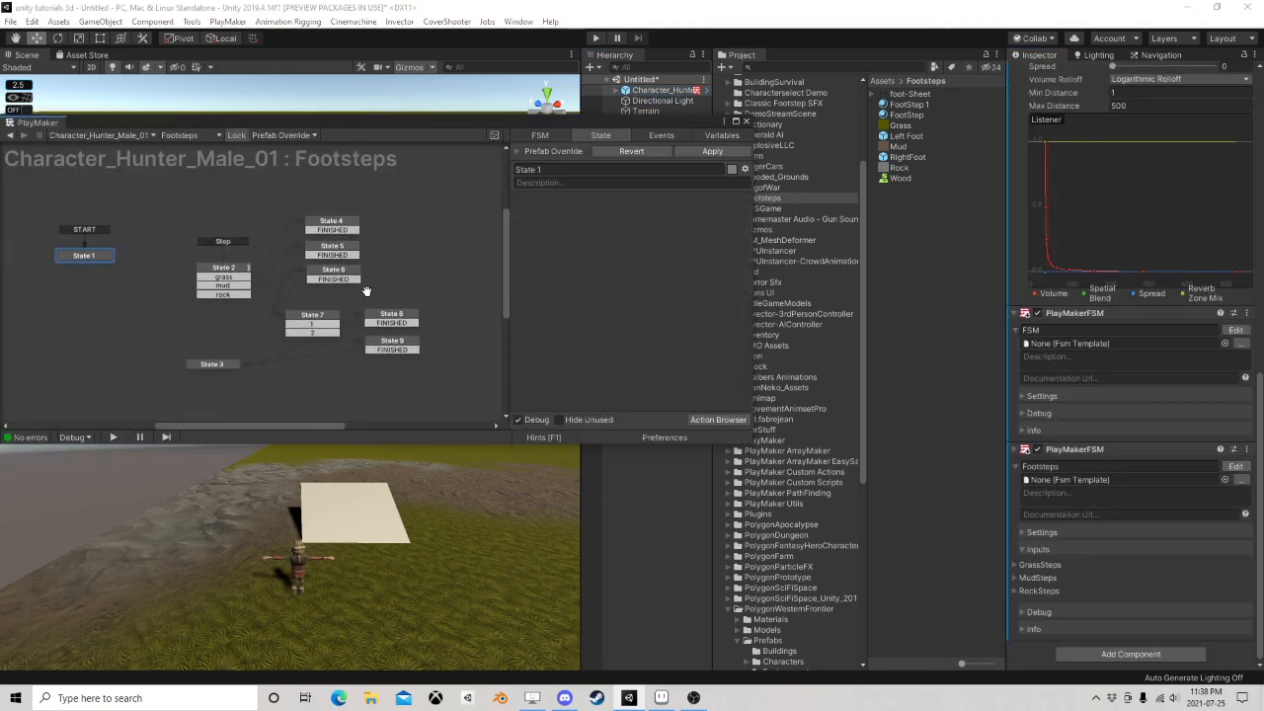
click(223, 269)
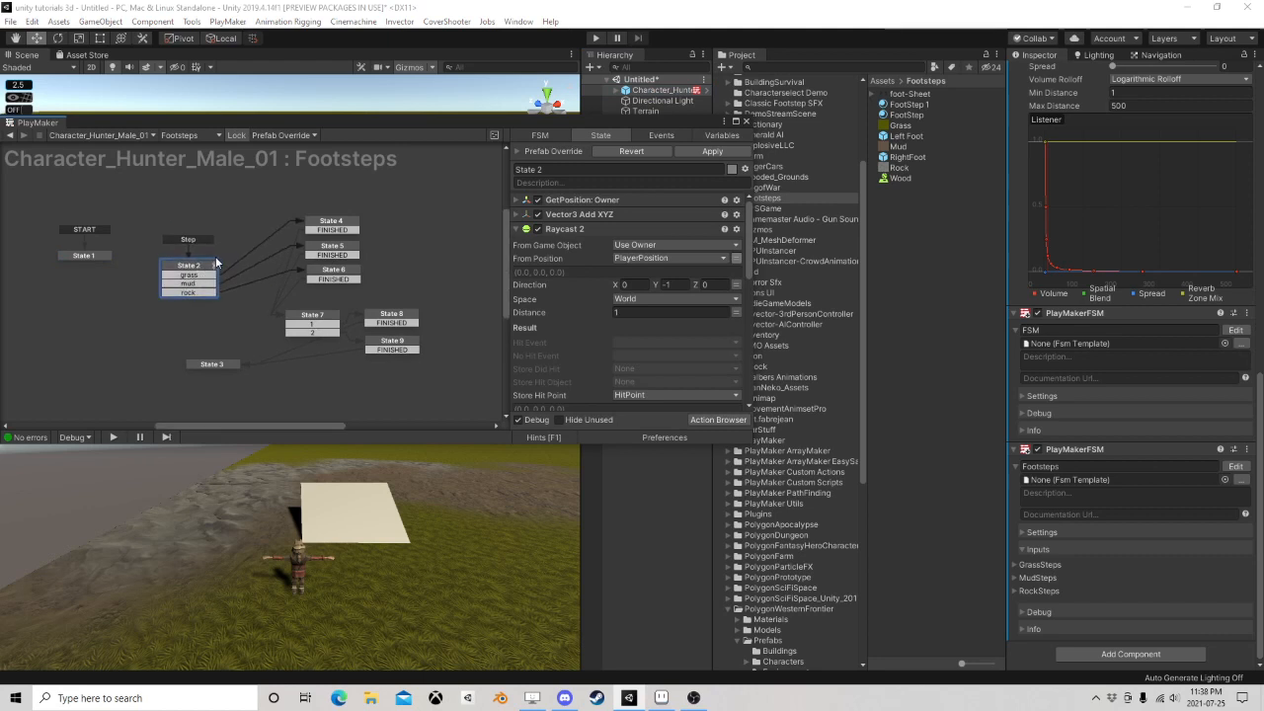
middle_drag(219, 257, 274, 315)
scroll(274, 314, up, 1)
drag(313, 237, 395, 330)
scroll(329, 315, down, 2)
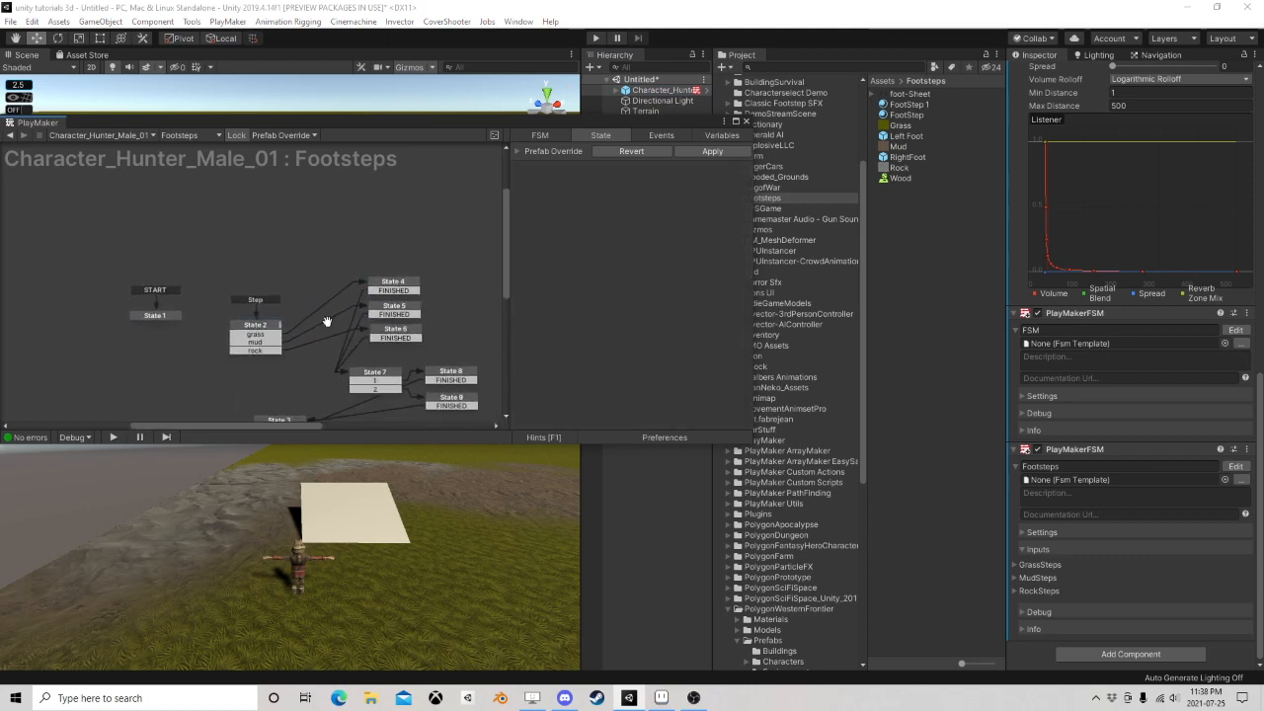
middle_drag(327, 308, 277, 201)
drag(437, 370, 391, 201)
middle_drag(257, 202, 321, 314)
drag(269, 340, 383, 321)
Add a new state in the free space between State 1 and State 2 and give it a Step global transition
right_click(274, 271)
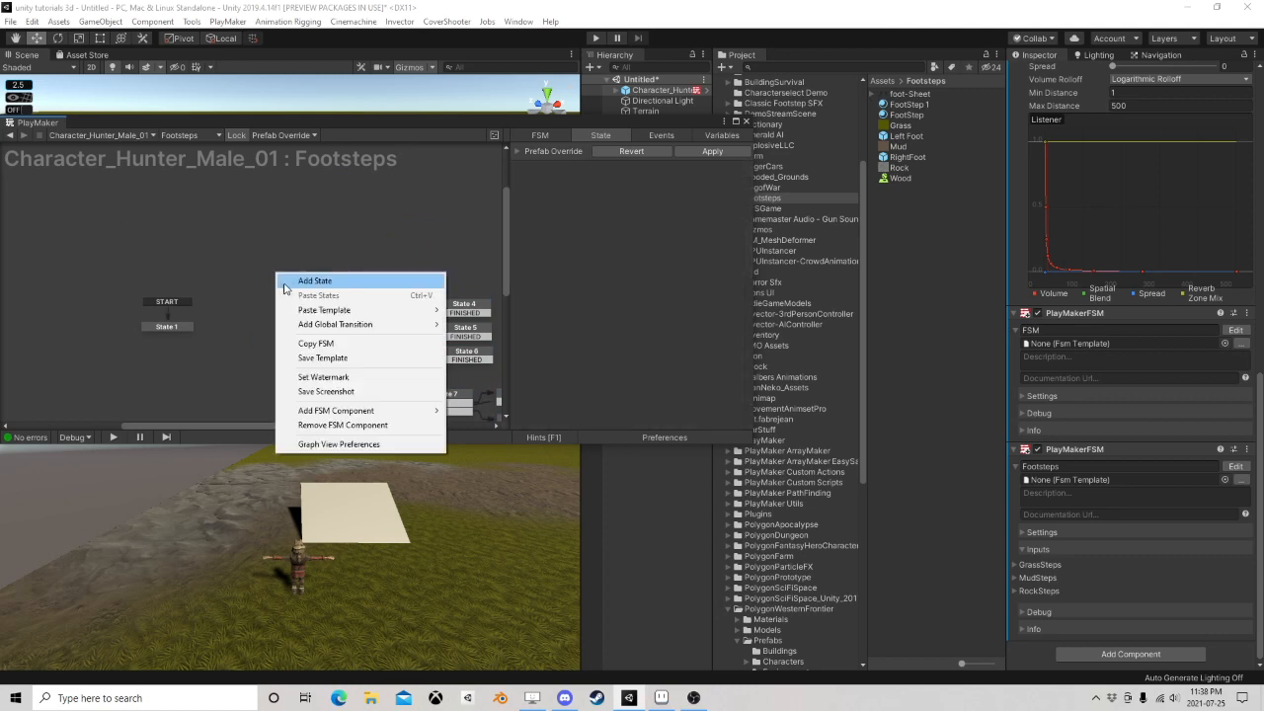
click(296, 280)
right_click(293, 277)
mouse_move(353, 300)
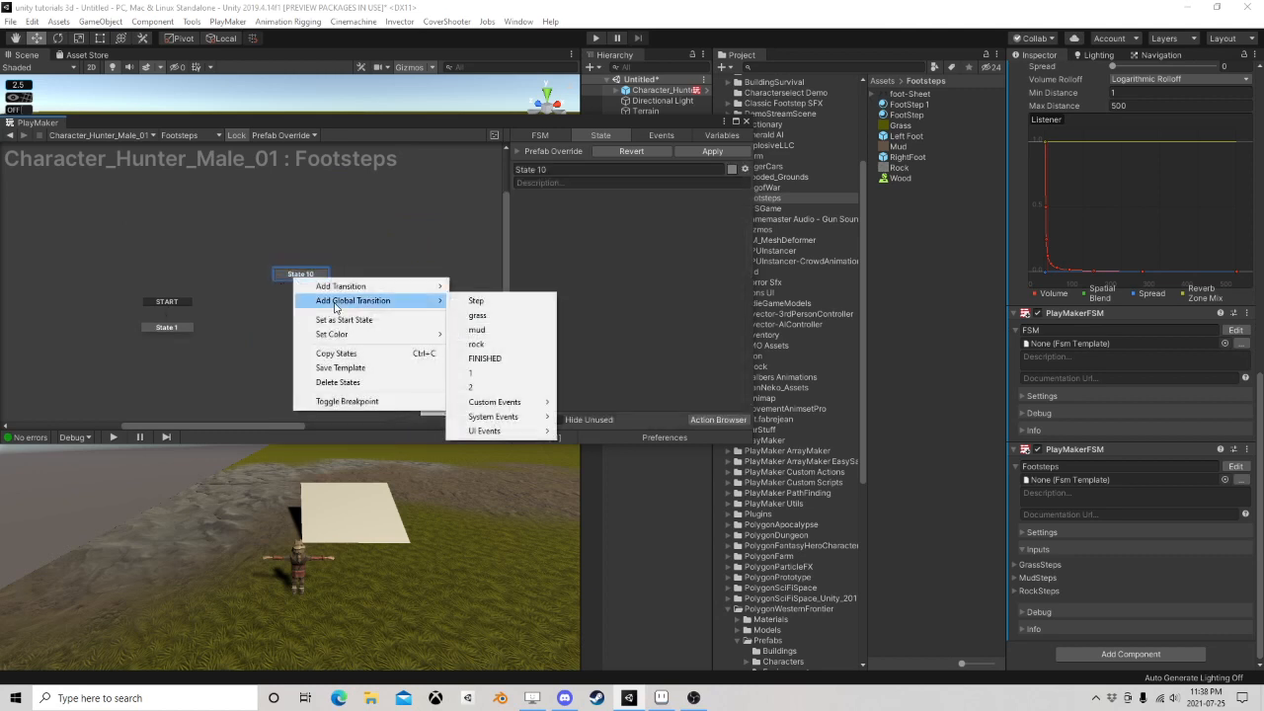
click(474, 303)
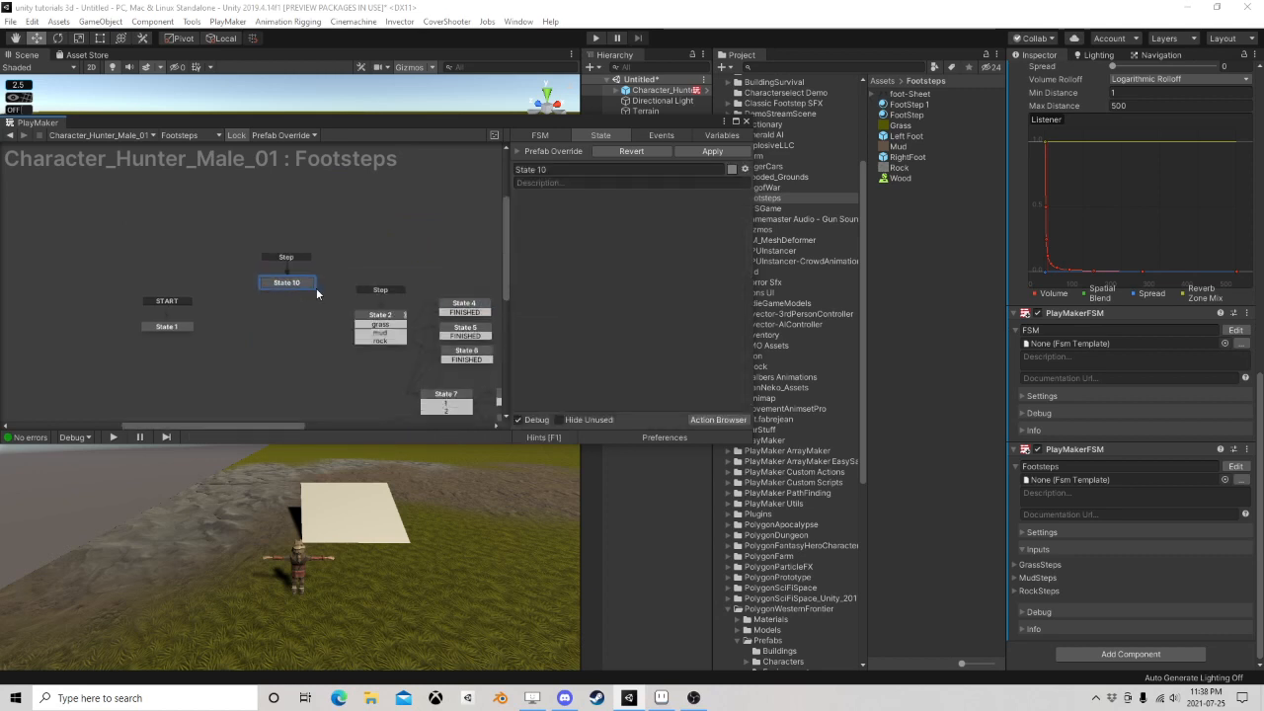
Move the GetPosition, Vector3 Add XYZ and Raycast 2 actions from State 2 into State 10
click(381, 316)
scroll(315, 351, up, 2)
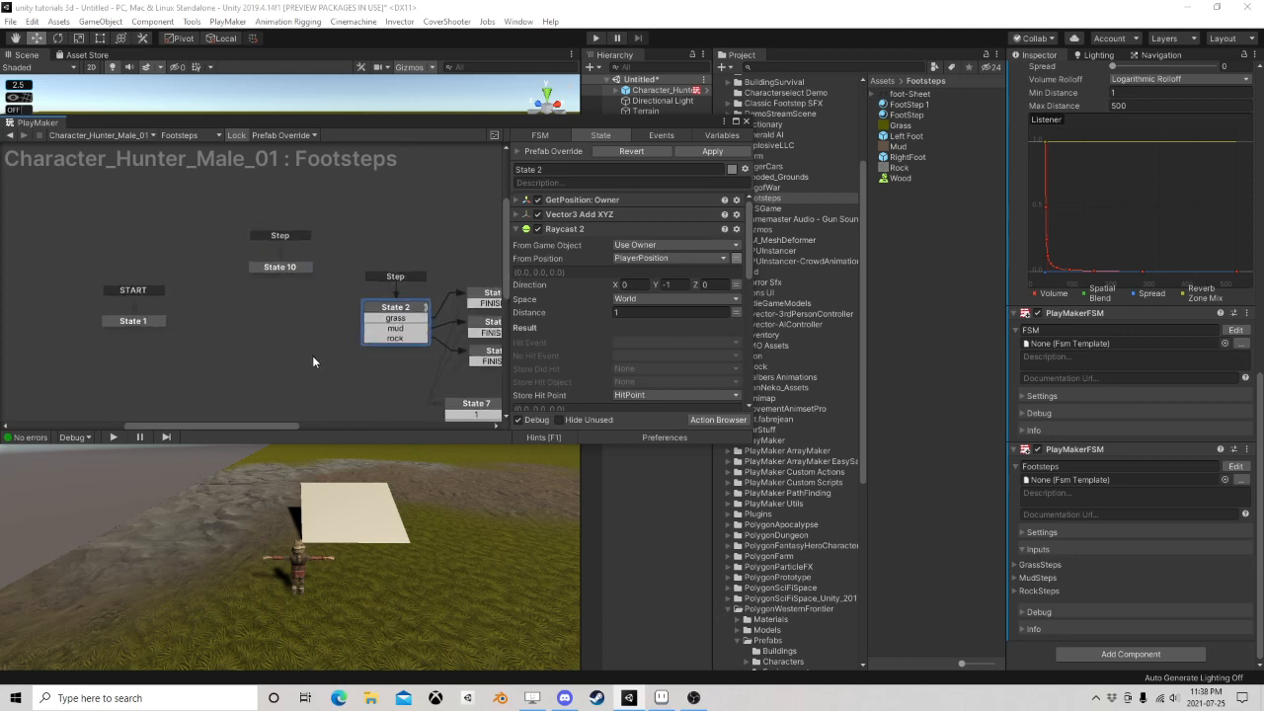
scroll(545, 264, down, 5)
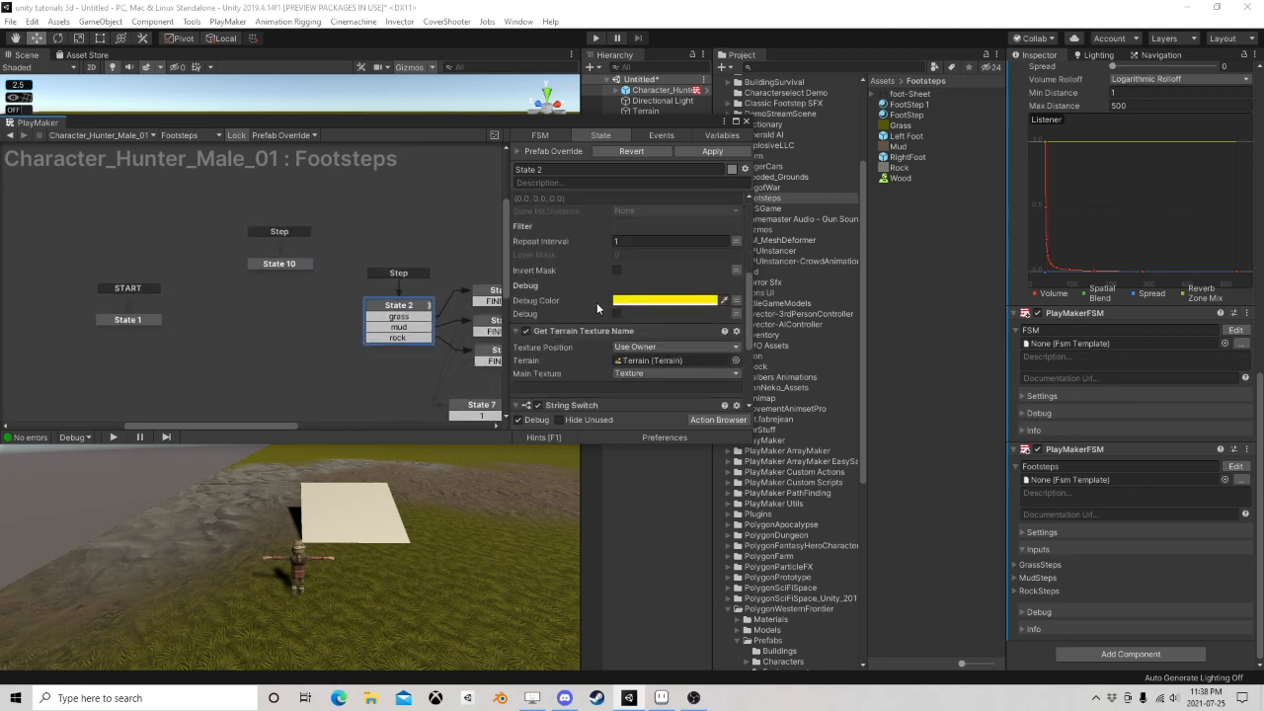
scroll(597, 302, down, 2)
scroll(596, 302, up, 7)
click(576, 199)
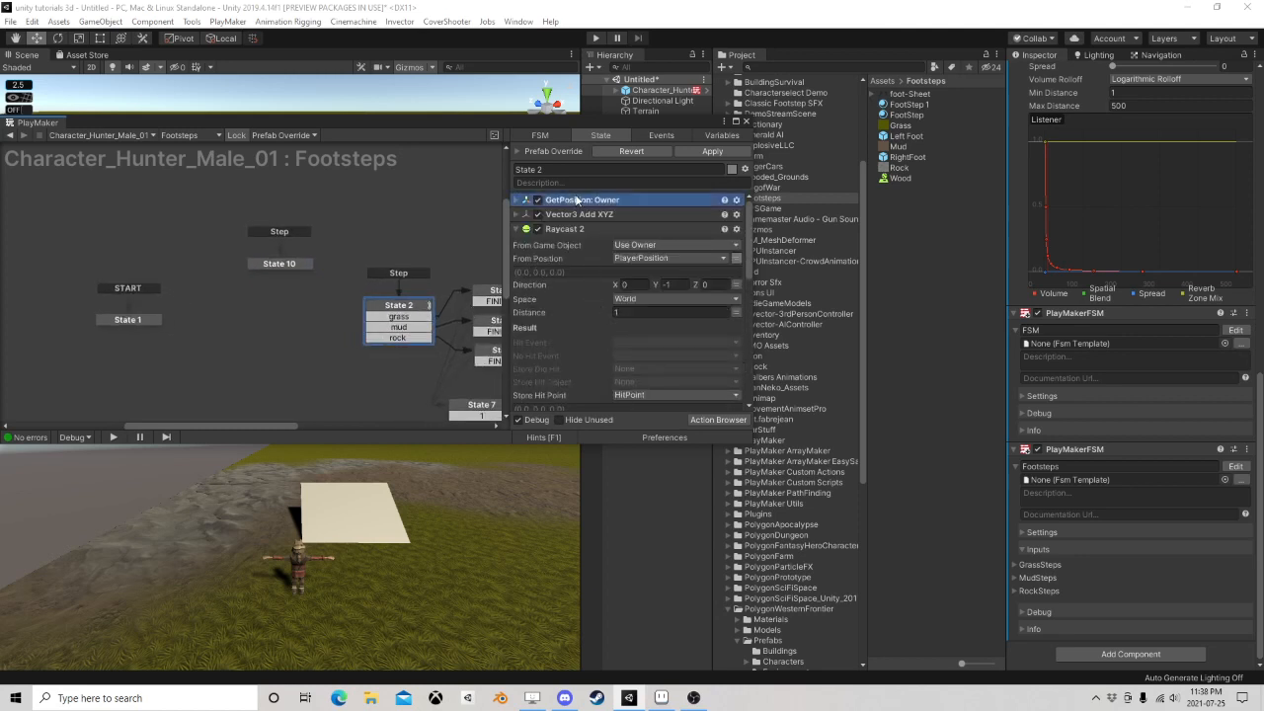
shift+click(583, 215)
drag(588, 215, 271, 270)
Remove the Step global transition from State 2 and move the state slightly lower in the graph
click(405, 305)
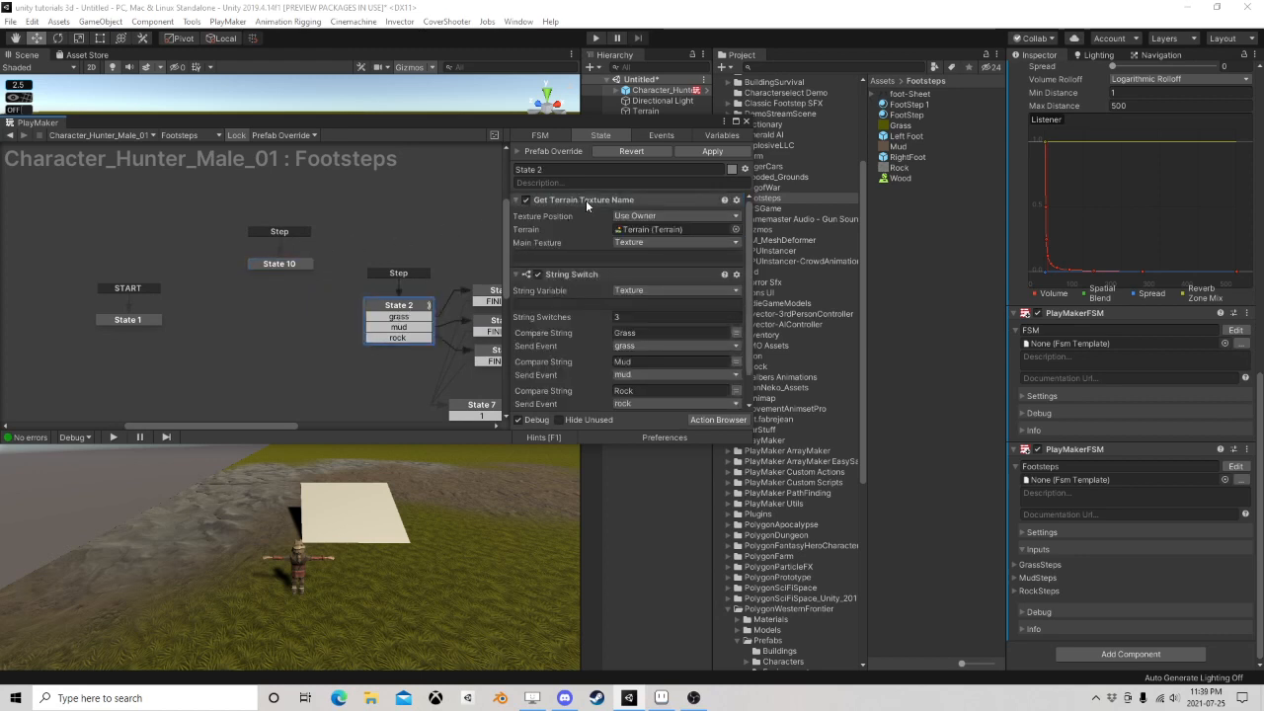
scroll(580, 235, down, 1)
scroll(580, 235, up, 1)
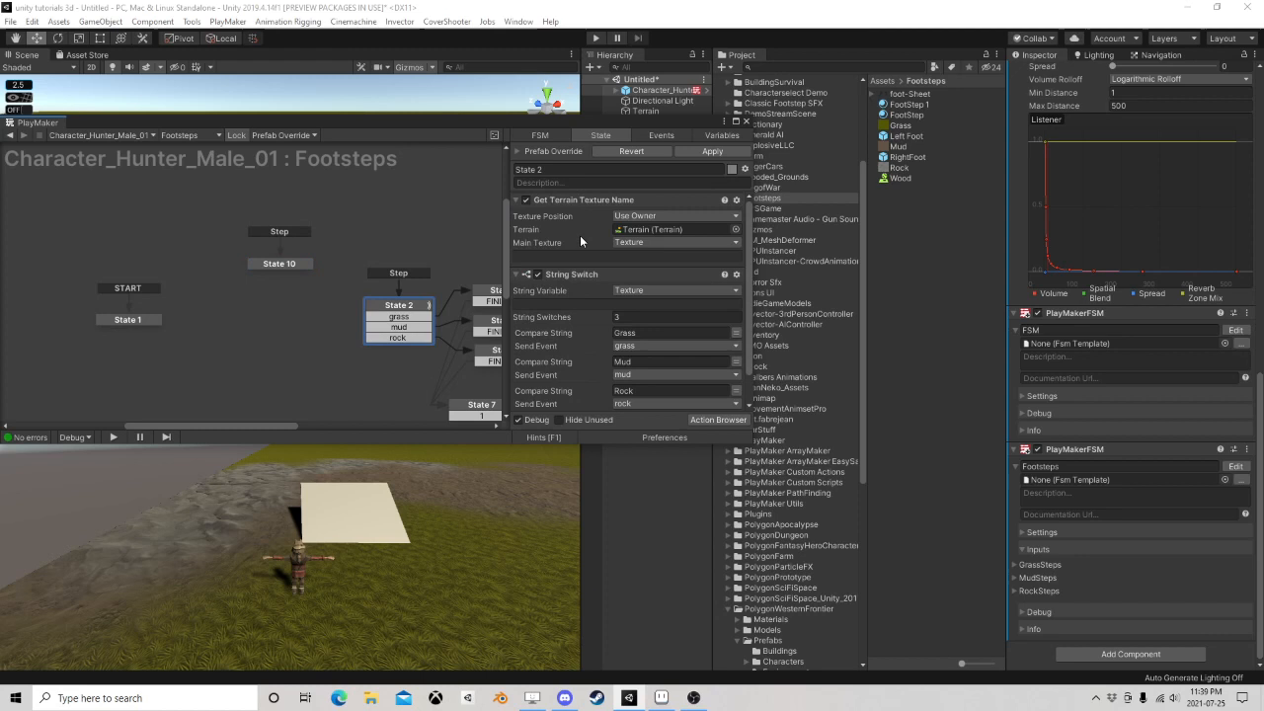
right_click(410, 273)
click(439, 333)
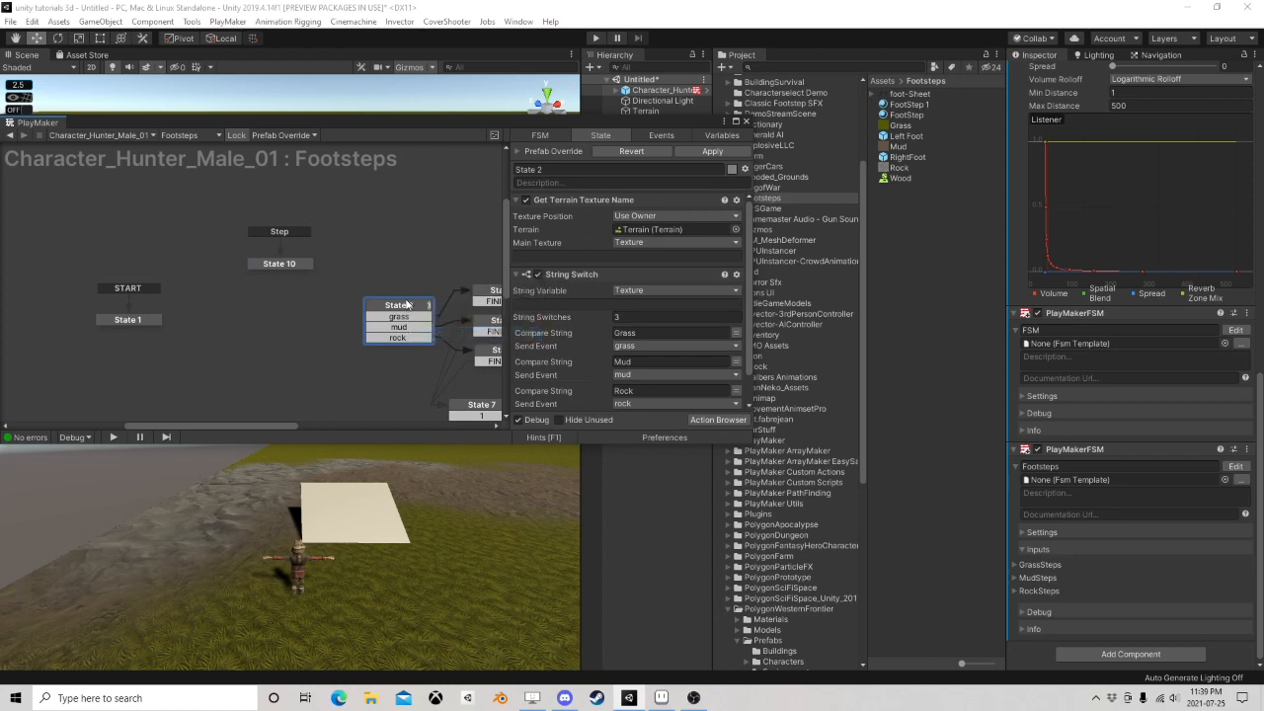
drag(409, 305, 375, 324)
scroll(581, 283, down, 1)
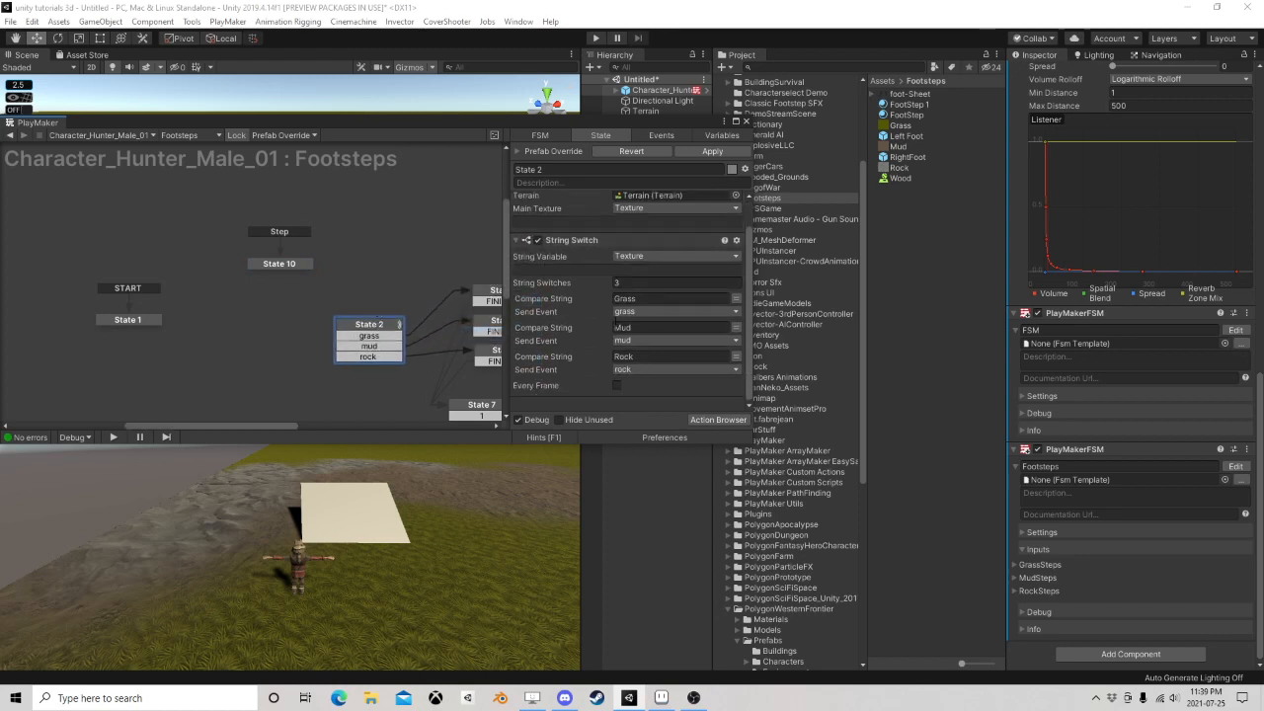
middle_drag(397, 288, 337, 296)
Reposition State 10 higher in the graph and store its Raycast 2 hit object in a new variable named What We Hit
drag(216, 272, 251, 230)
scroll(590, 278, up, 2)
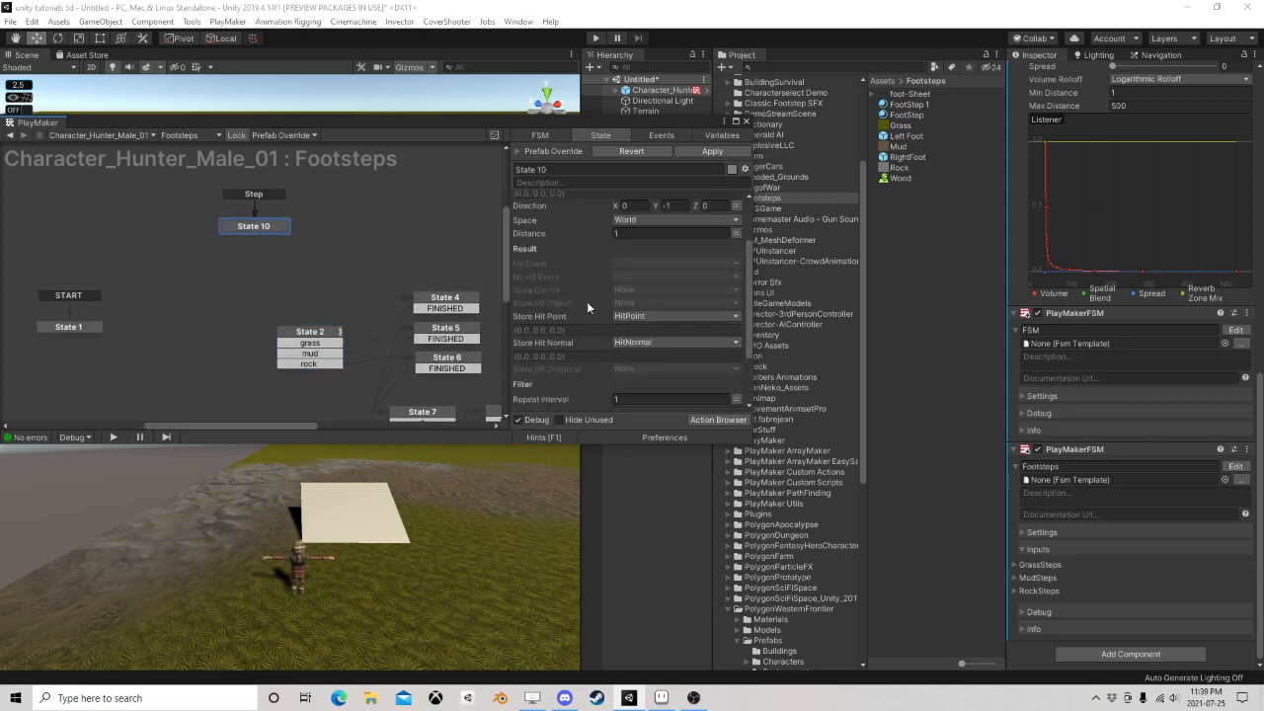
click(651, 315)
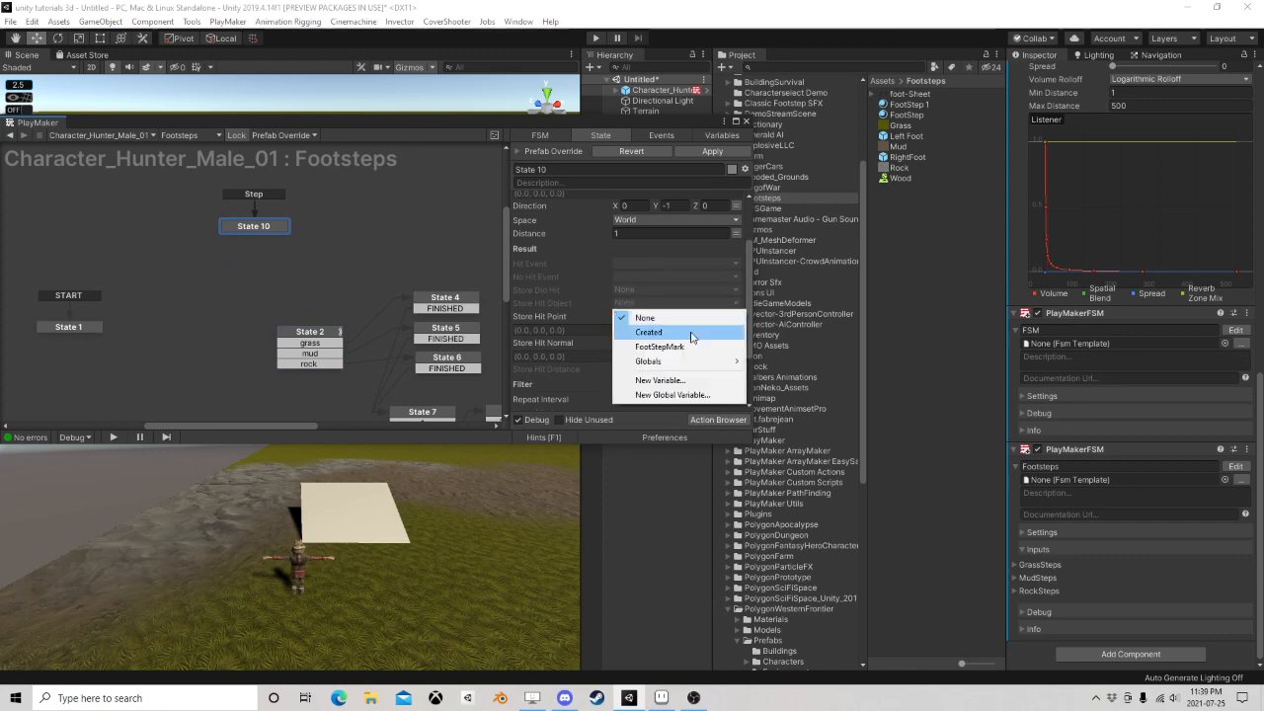
click(656, 376)
text(What)
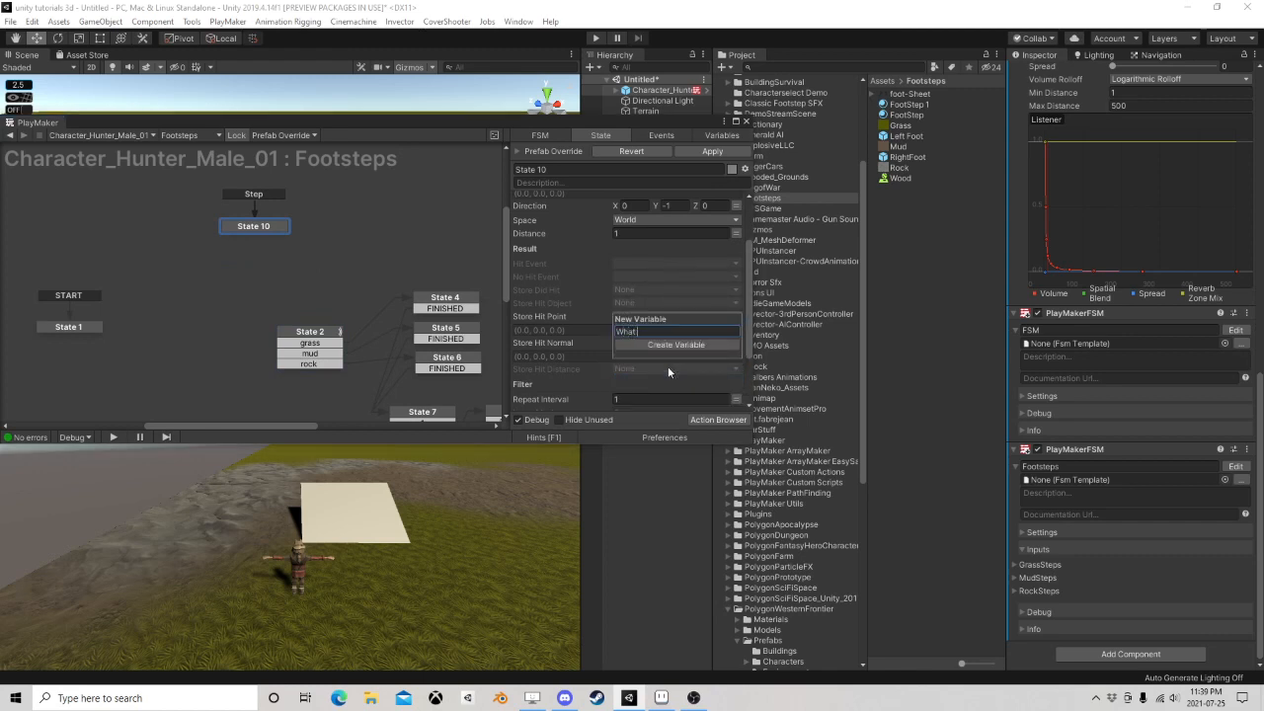
text( We Hit)
key(Return)
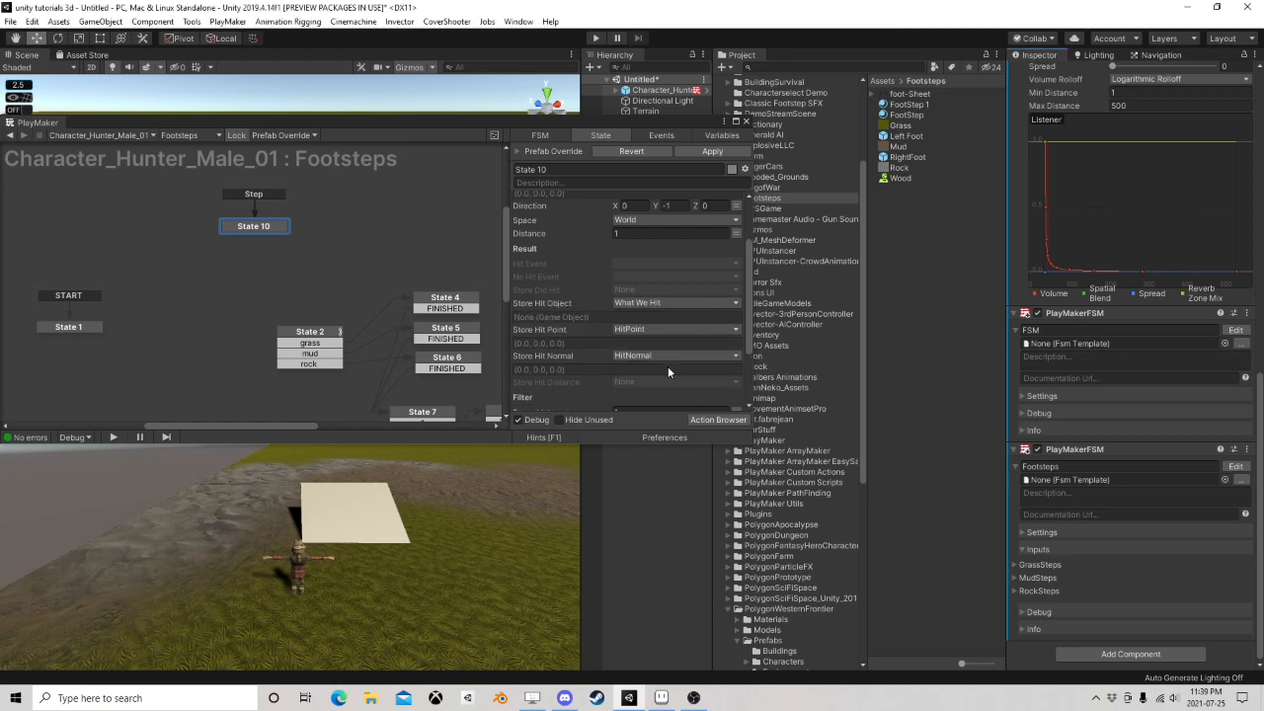
Add a FINISHED transition to State 10
right_click(248, 229)
click(367, 213)
right_click(253, 230)
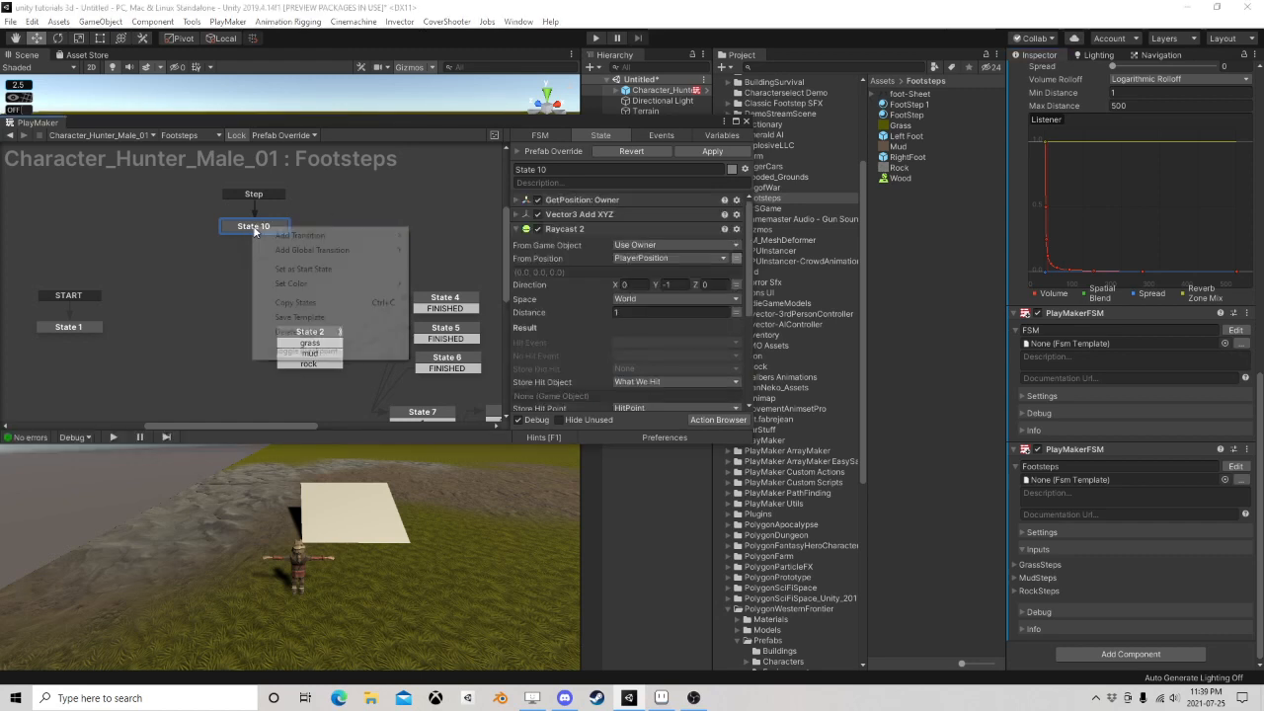
mouse_move(302, 235)
click(439, 296)
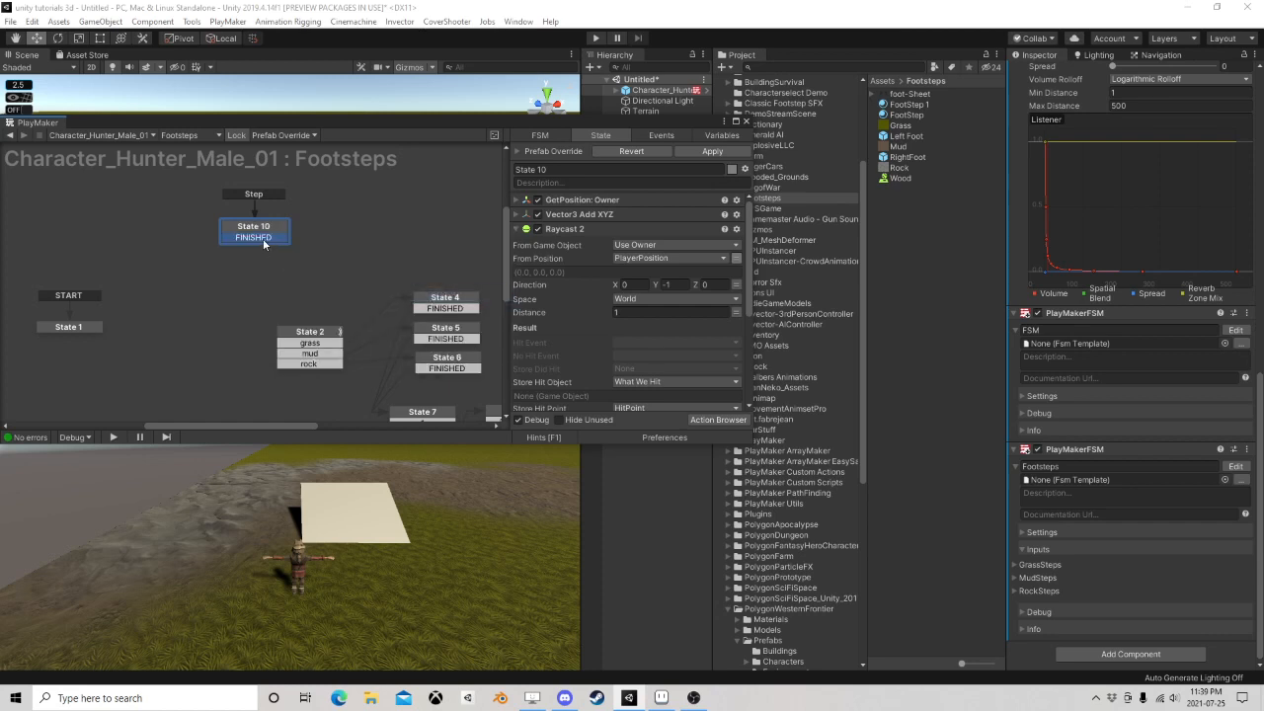
Create a new state linked from State 10's FINISHED transition and rename State 10 to Data
ctrl+drag(263, 241, 243, 264)
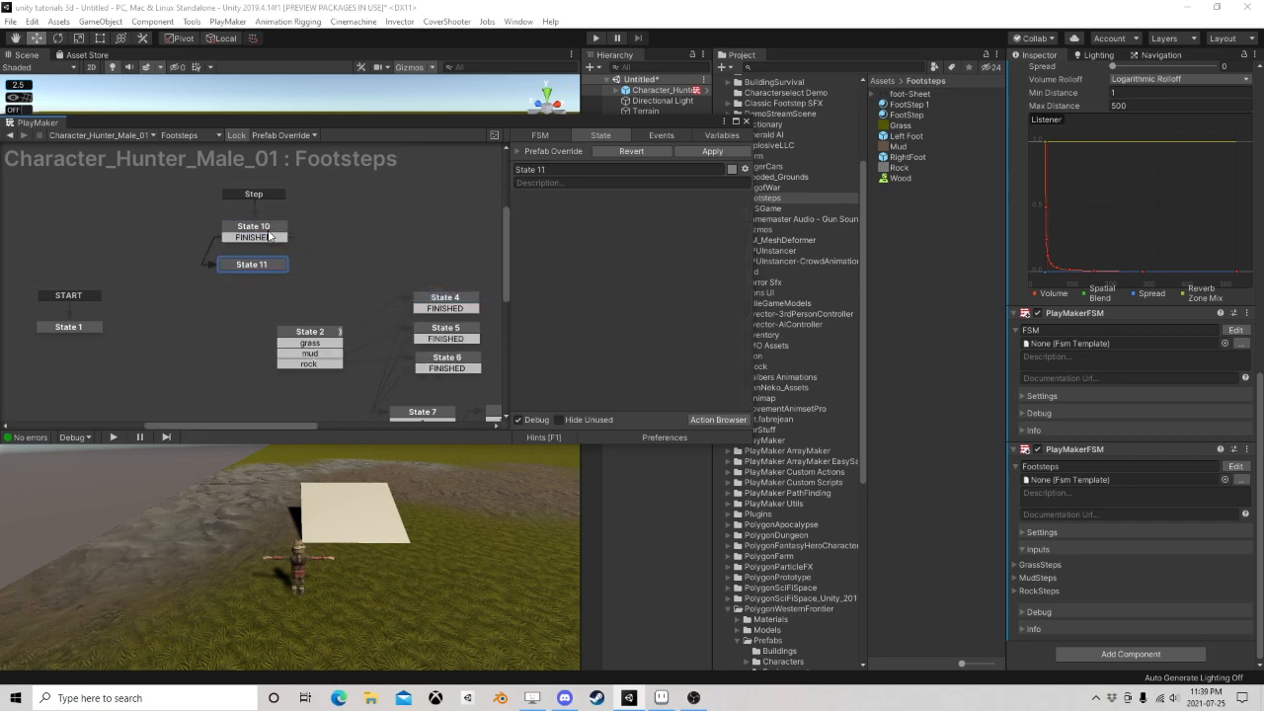
click(265, 227)
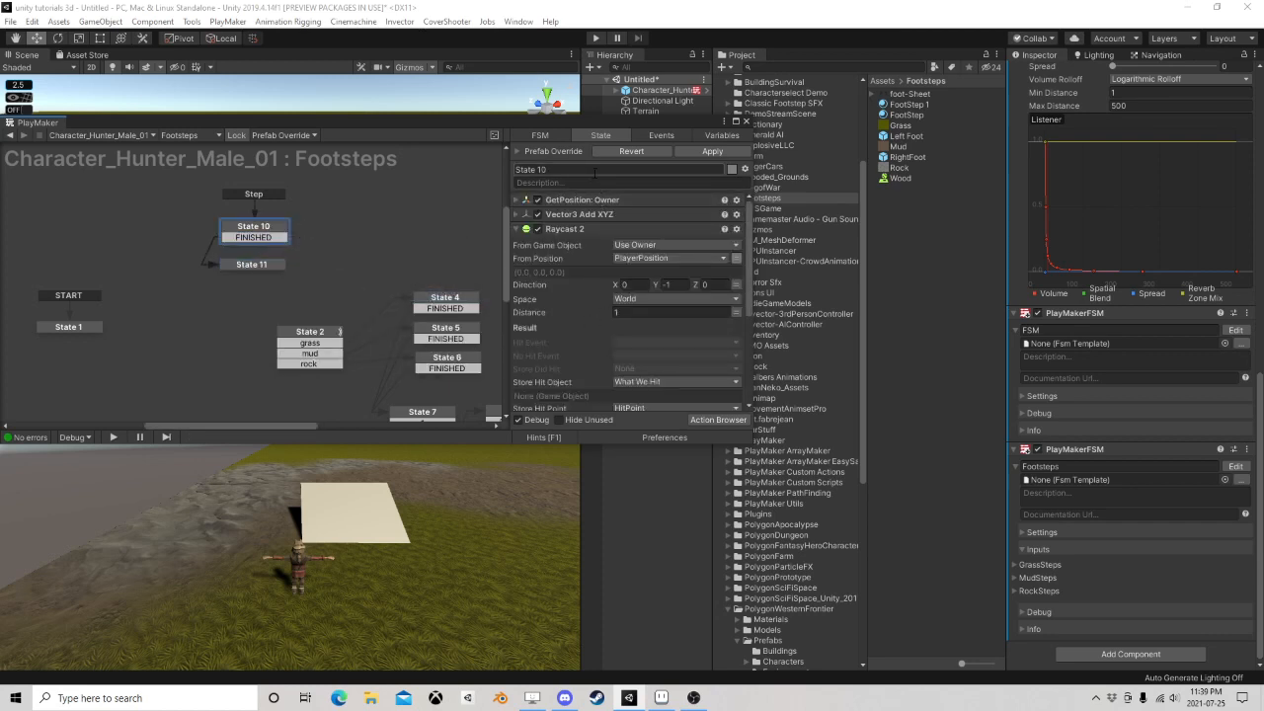
key(Return)
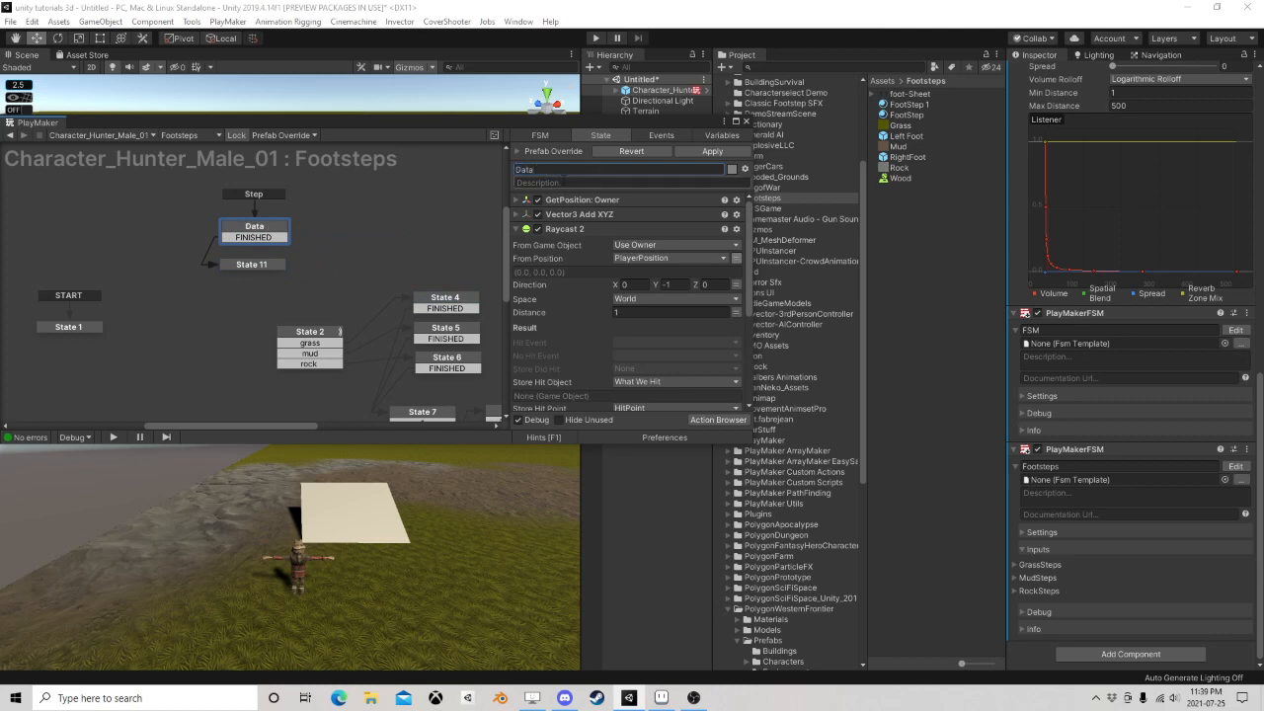
Move the PlayMaker window clear of the Hierarchy and select the Terrain to check its object name
click(268, 265)
click(718, 420)
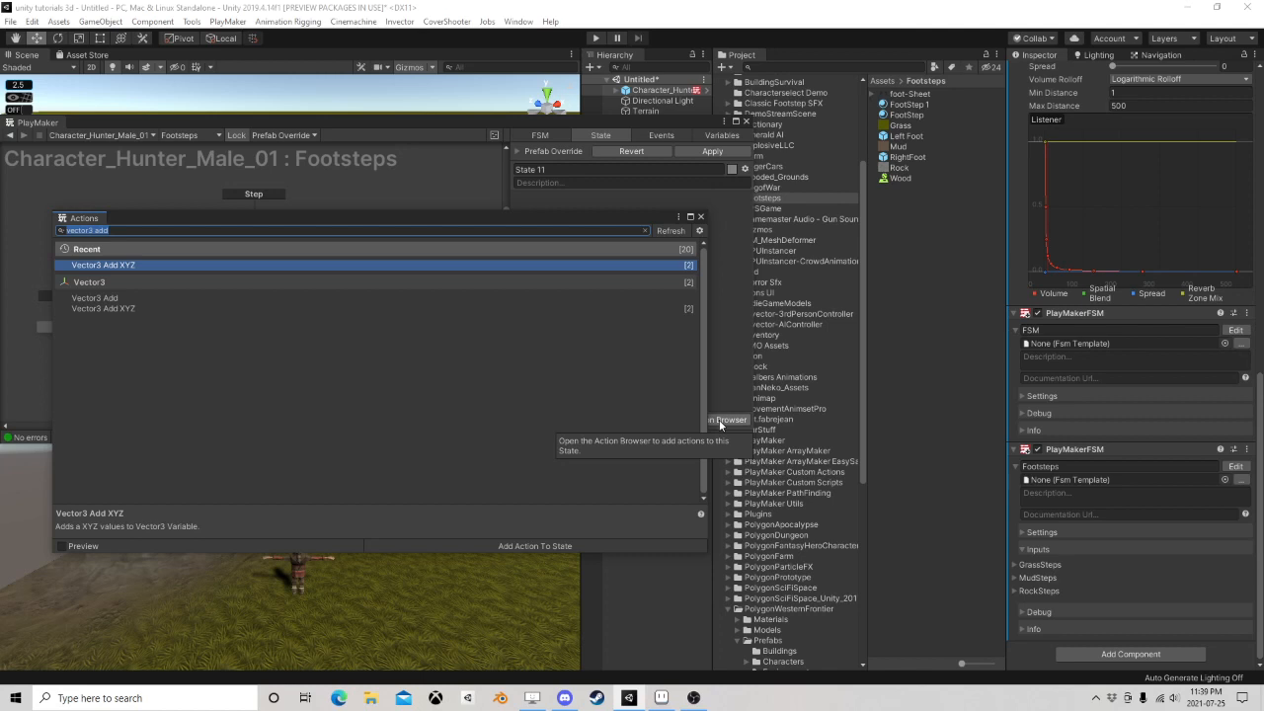
click(700, 217)
drag(687, 126, 725, 186)
click(647, 111)
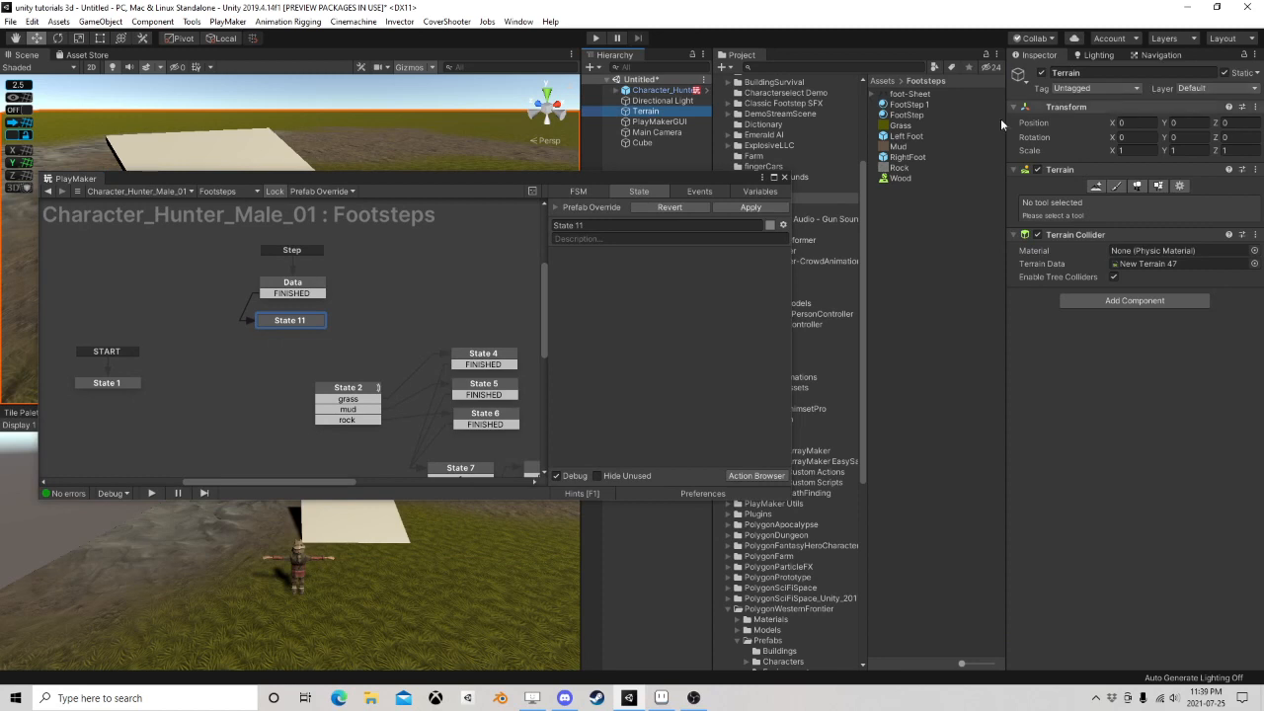
Add String Compare and Get Name actions to State 11, with Get Name placed first
click(298, 326)
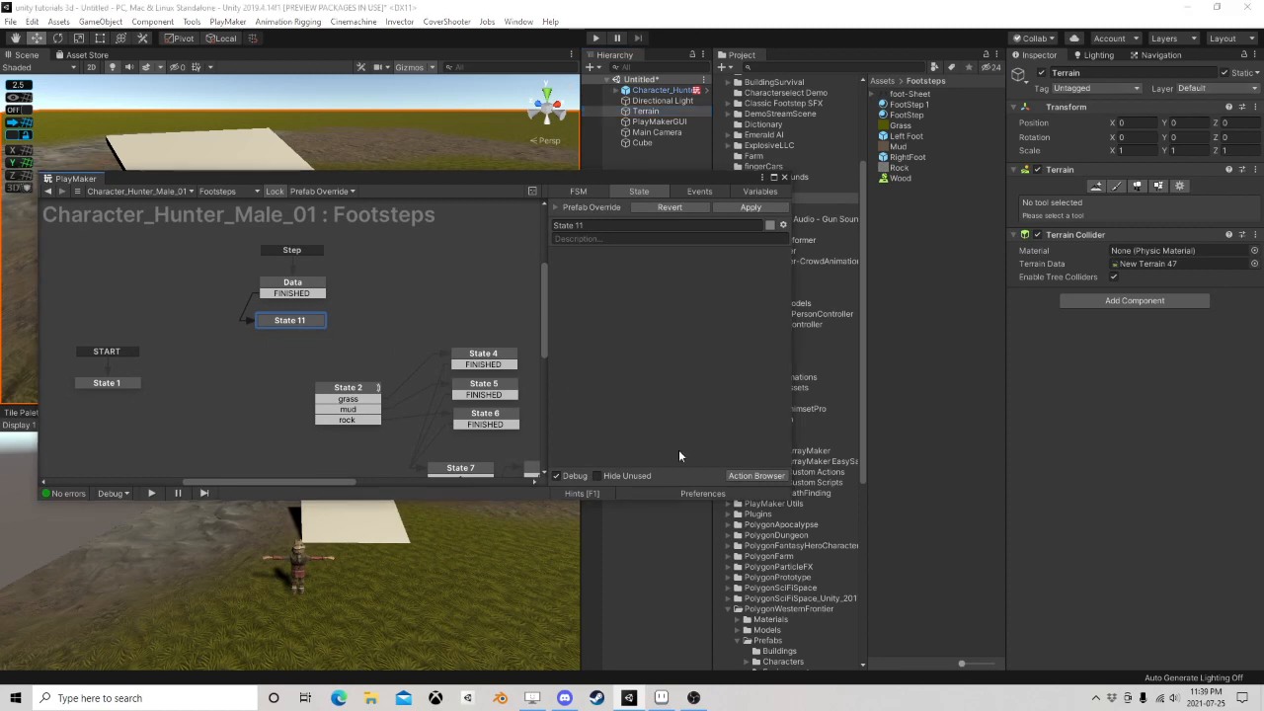
click(769, 478)
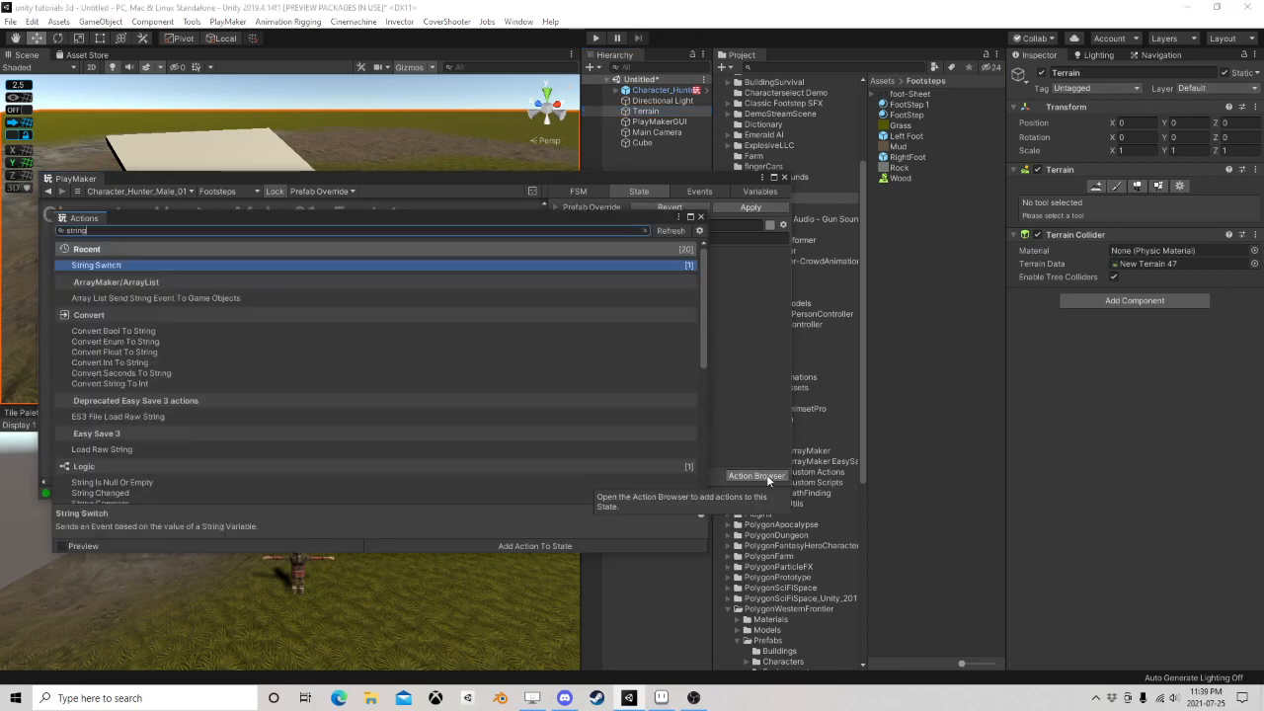
text(comp)
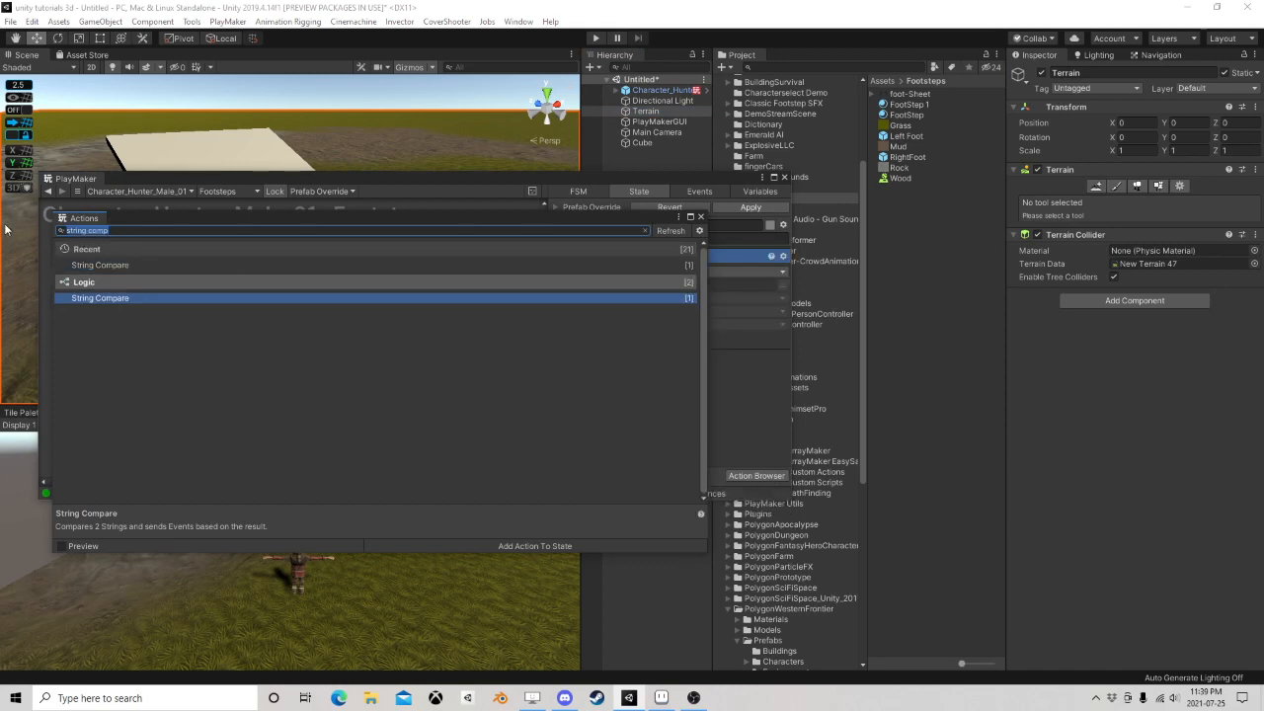
text(get name)
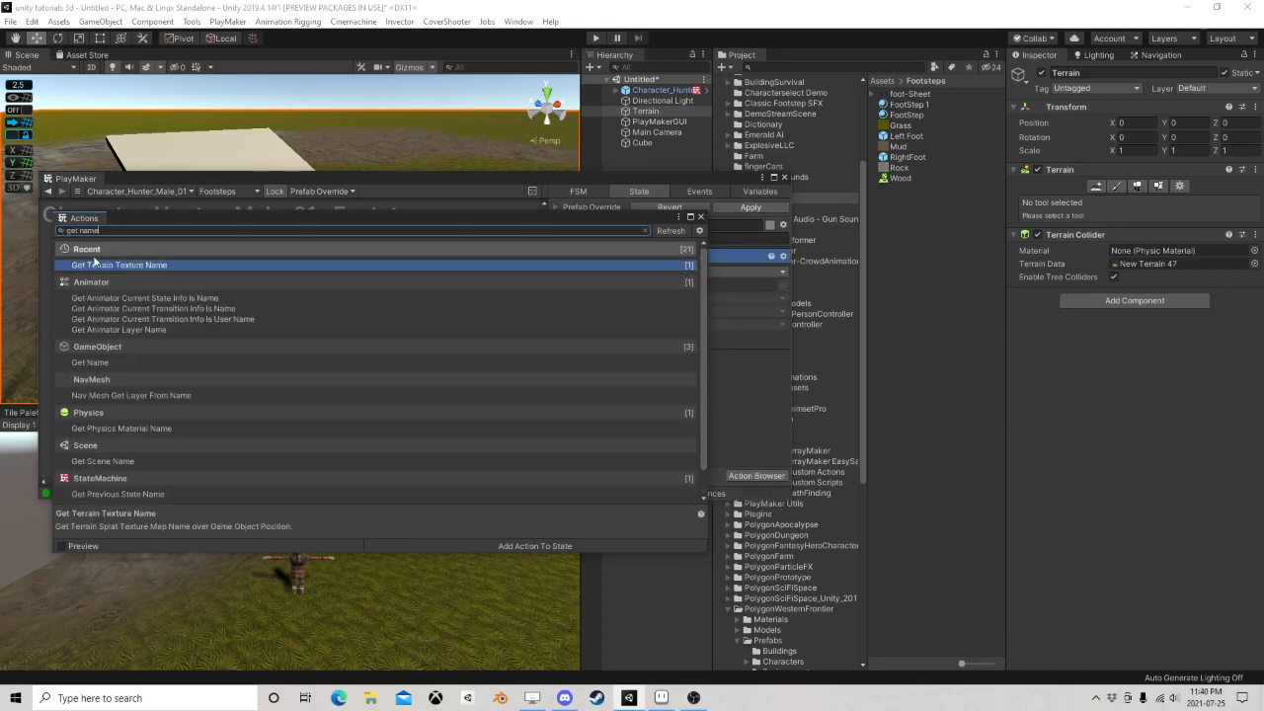
double_click(97, 363)
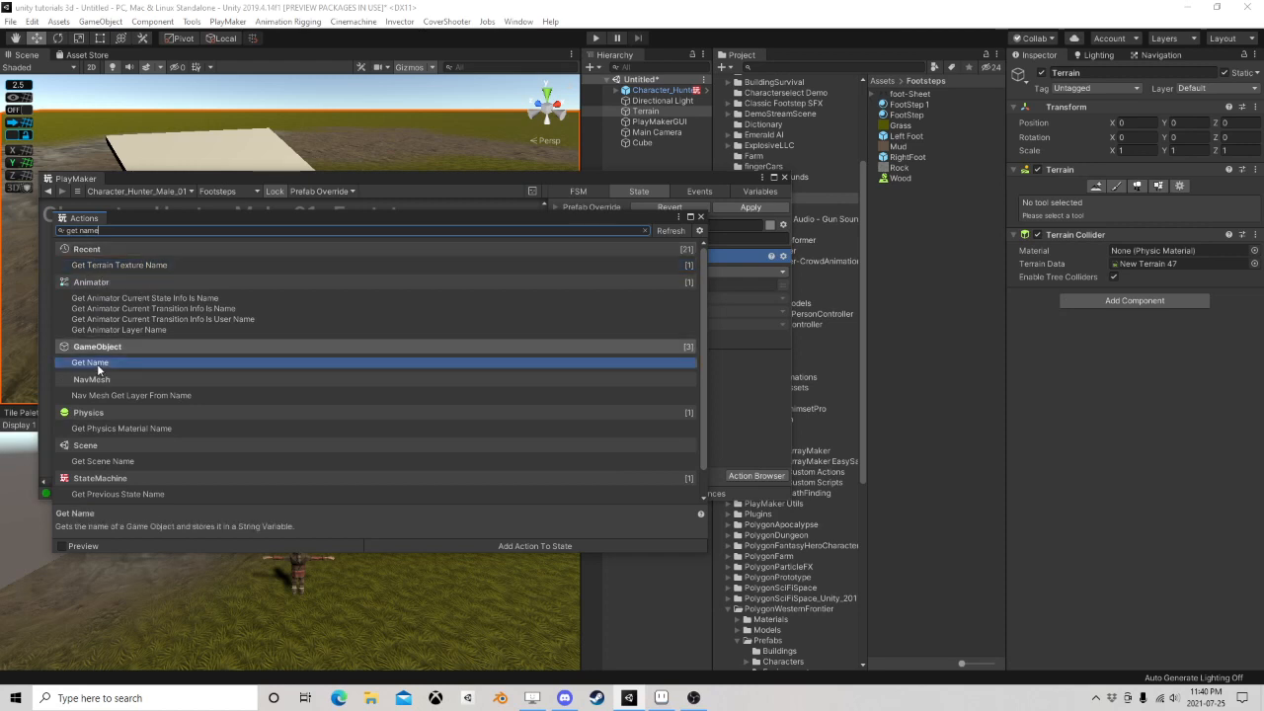
click(701, 216)
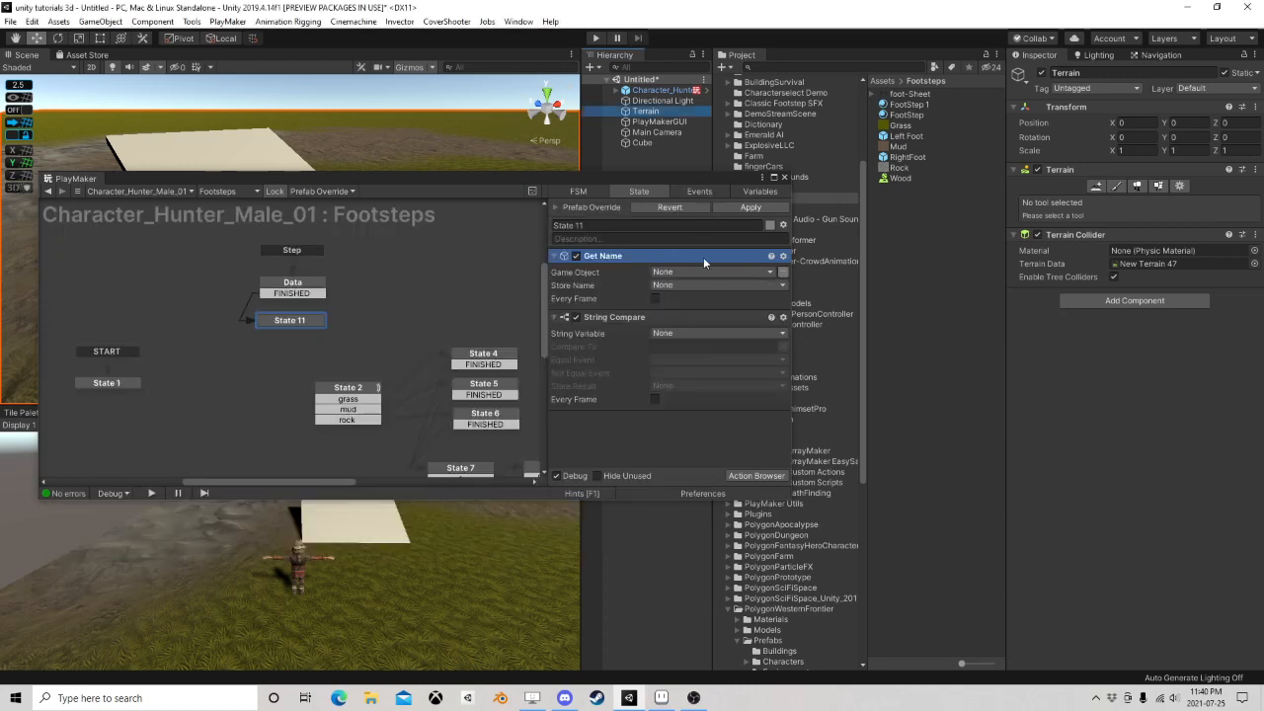
Set Get Name's game object to What We Hit and store the name in a new variable called what we hit name
click(669, 272)
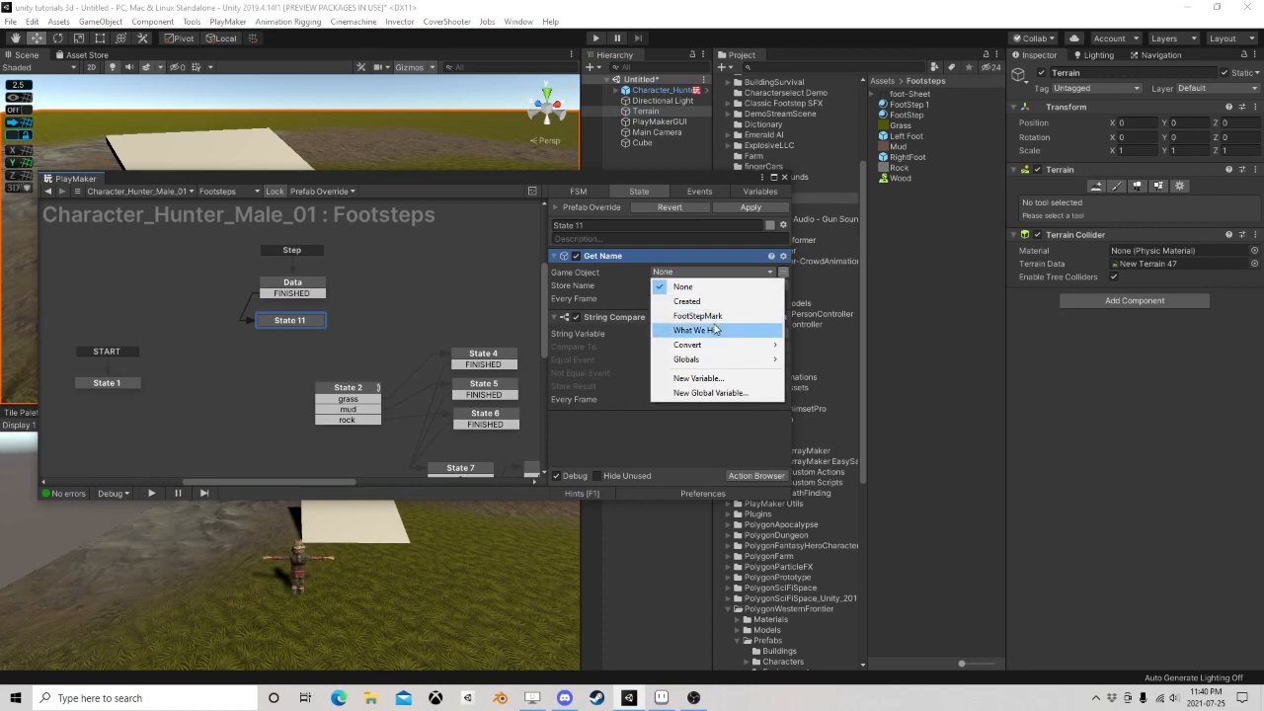
click(712, 332)
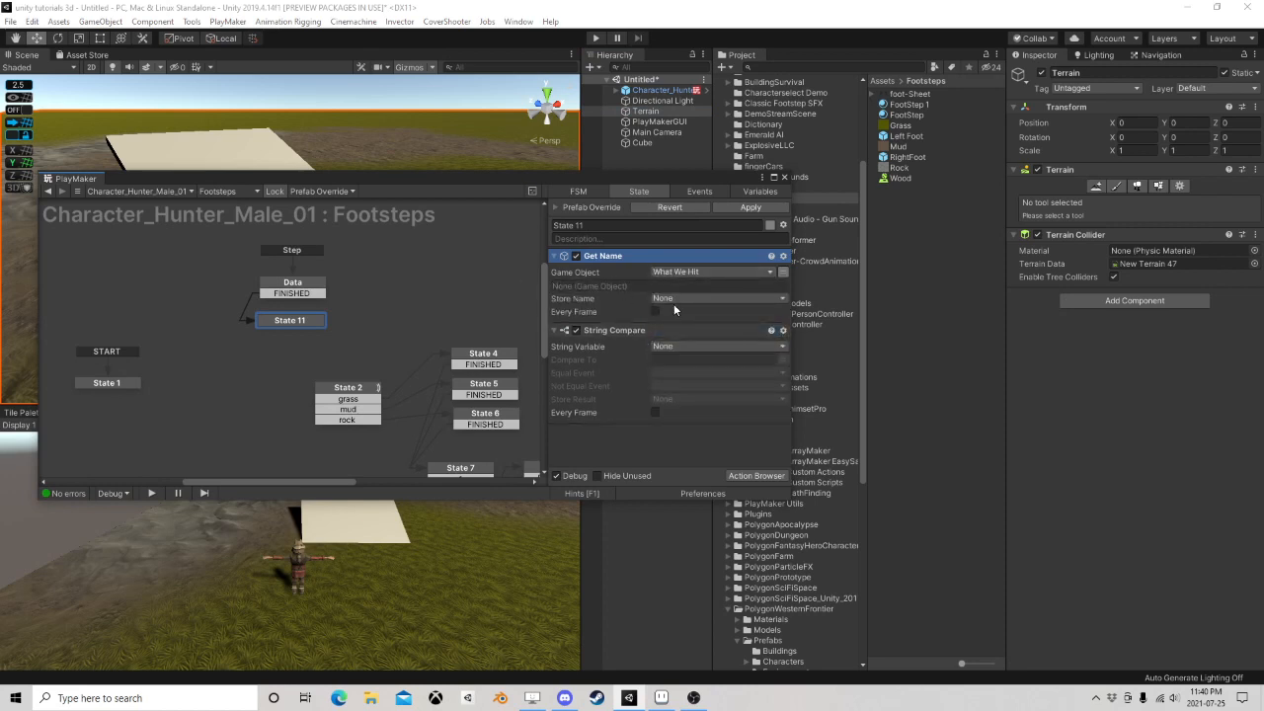
click(697, 299)
click(725, 346)
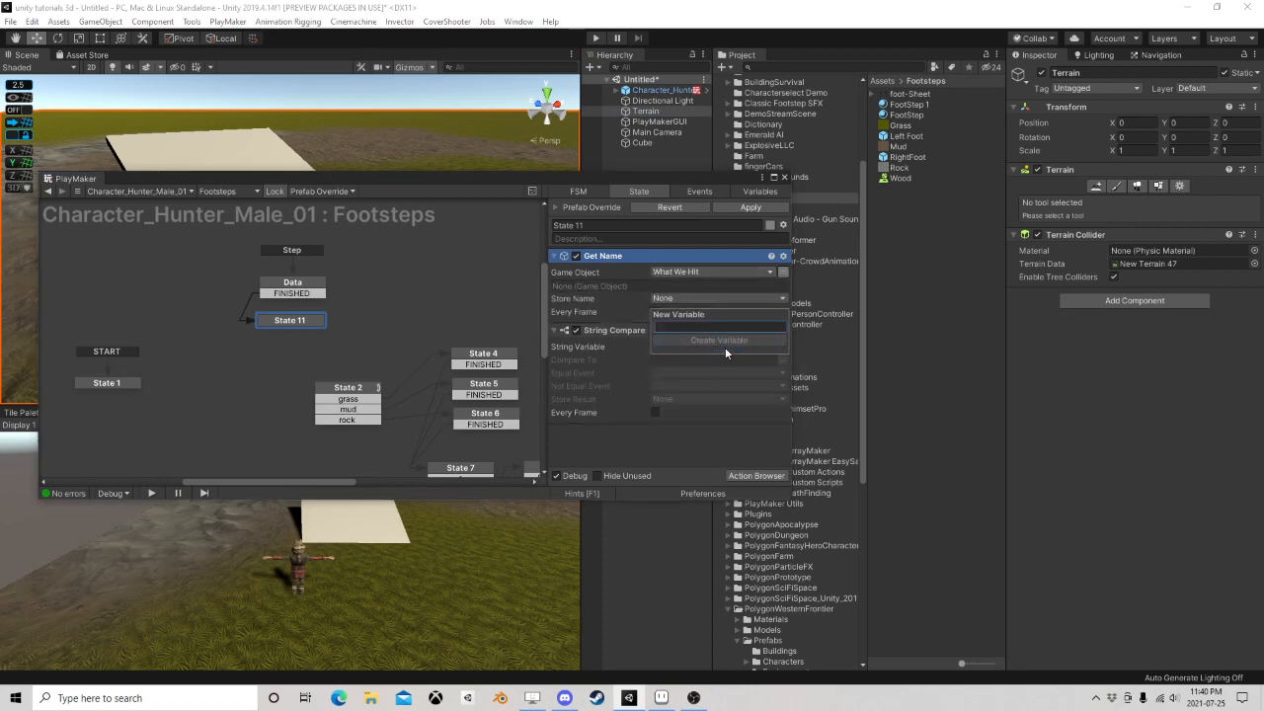
text(w)
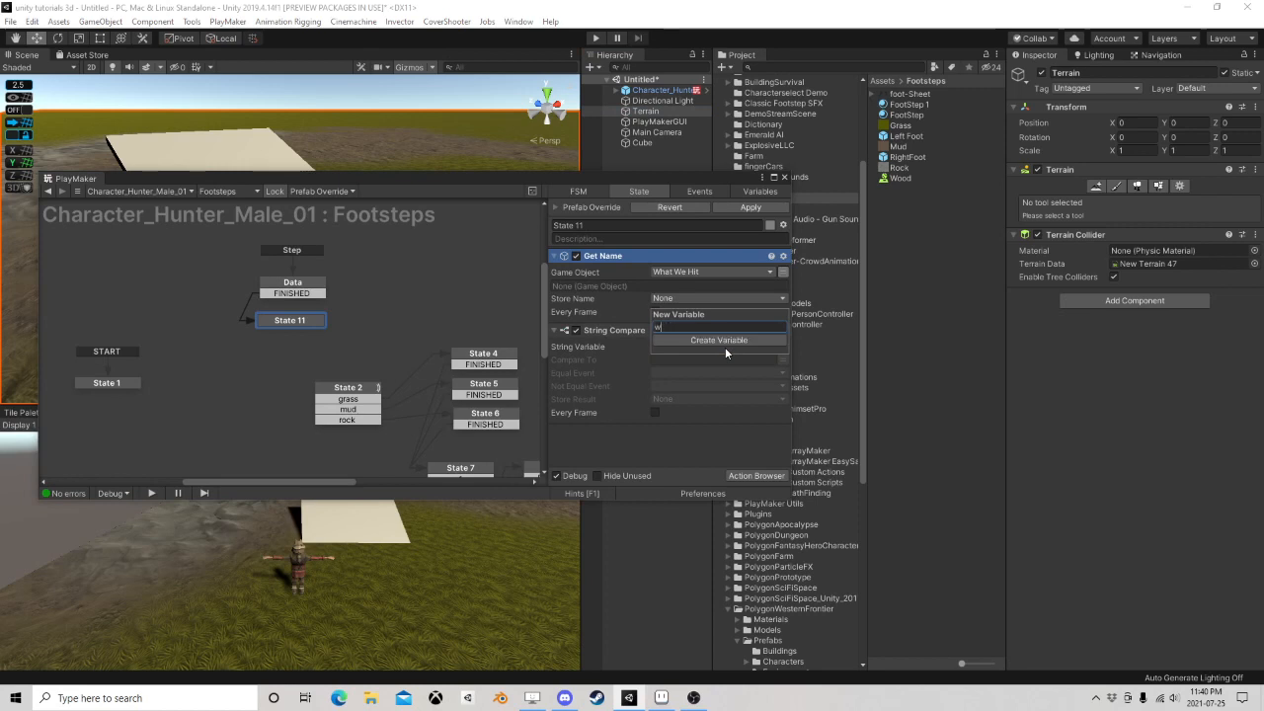
text(hat we hit name)
click(725, 345)
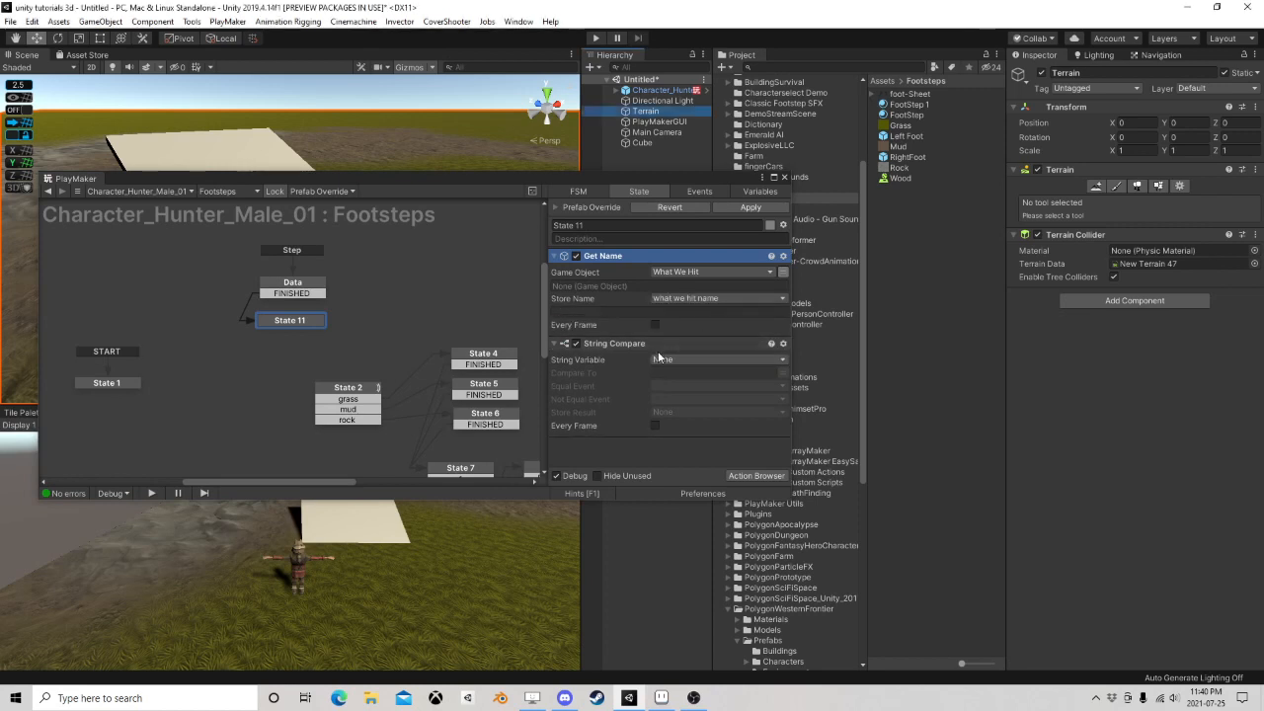
Set String Compare to compare the what we hit name variable with the text Terrain
click(678, 362)
click(716, 389)
click(697, 360)
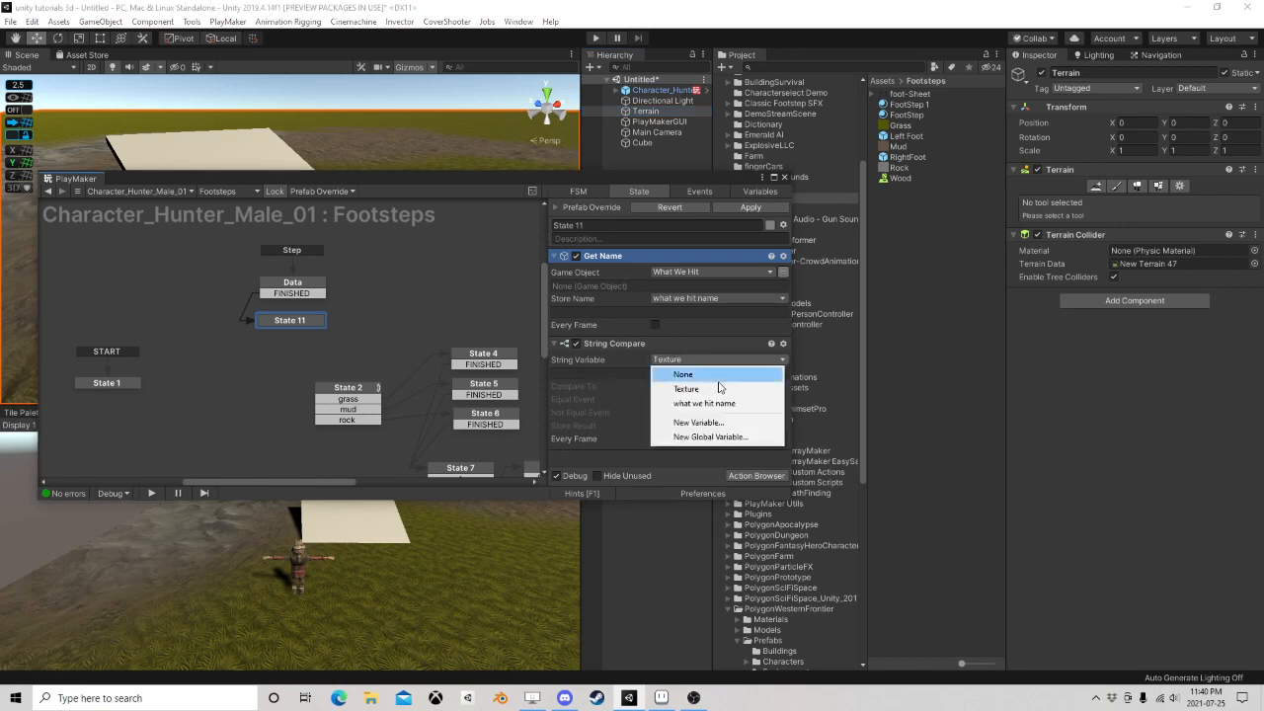
click(710, 403)
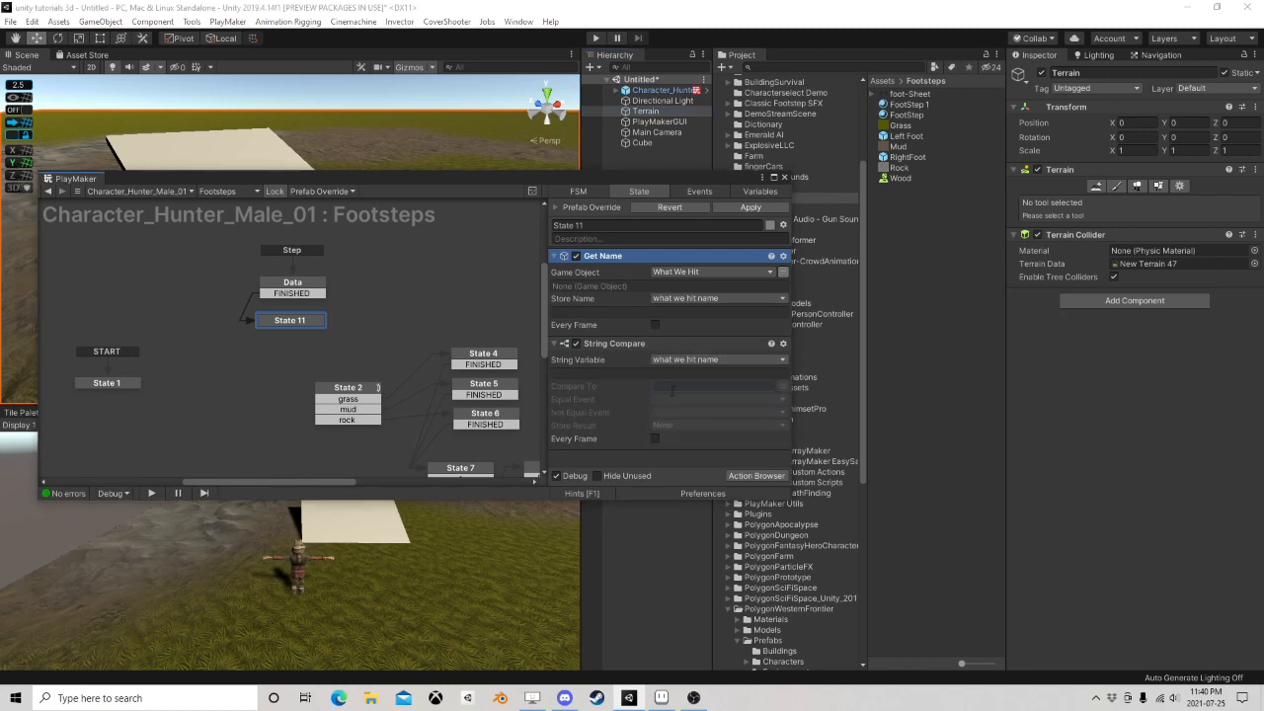
click(672, 386)
text(Terrain)
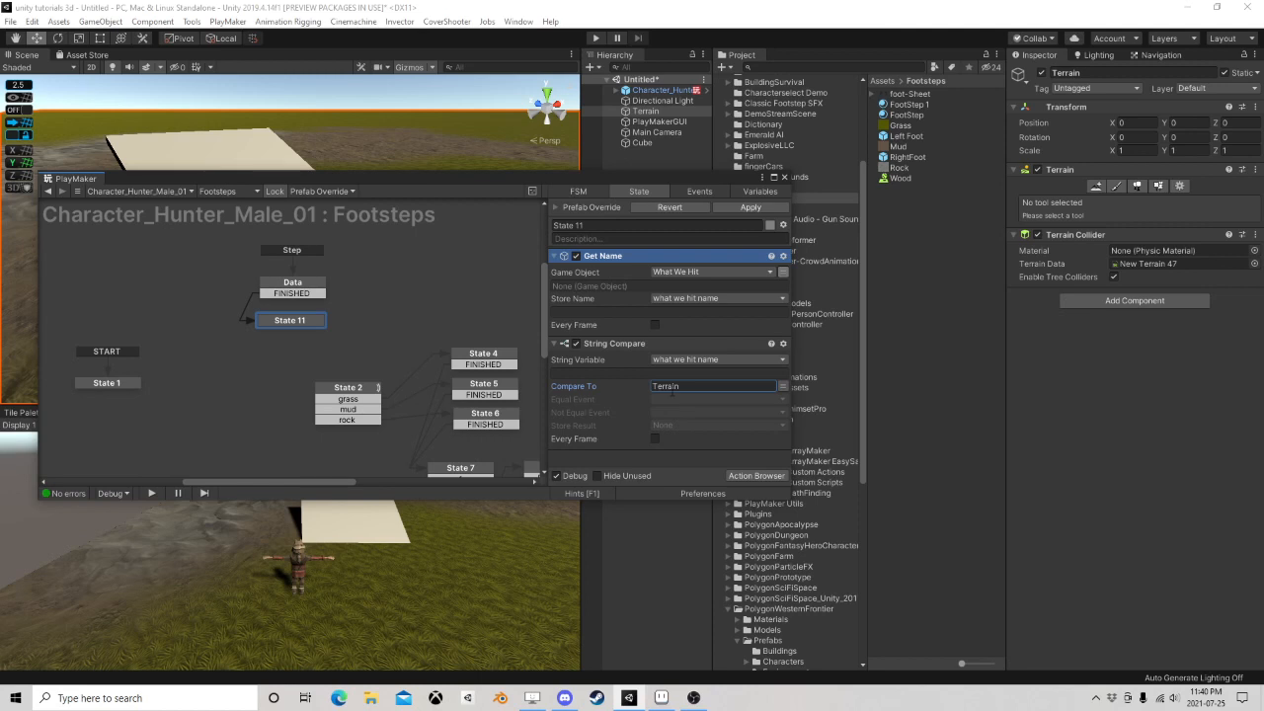
Assign a new event named do terrain logic as String Compare's Equal Event and link it as a transition from State 11 to State 2
click(679, 400)
click(703, 582)
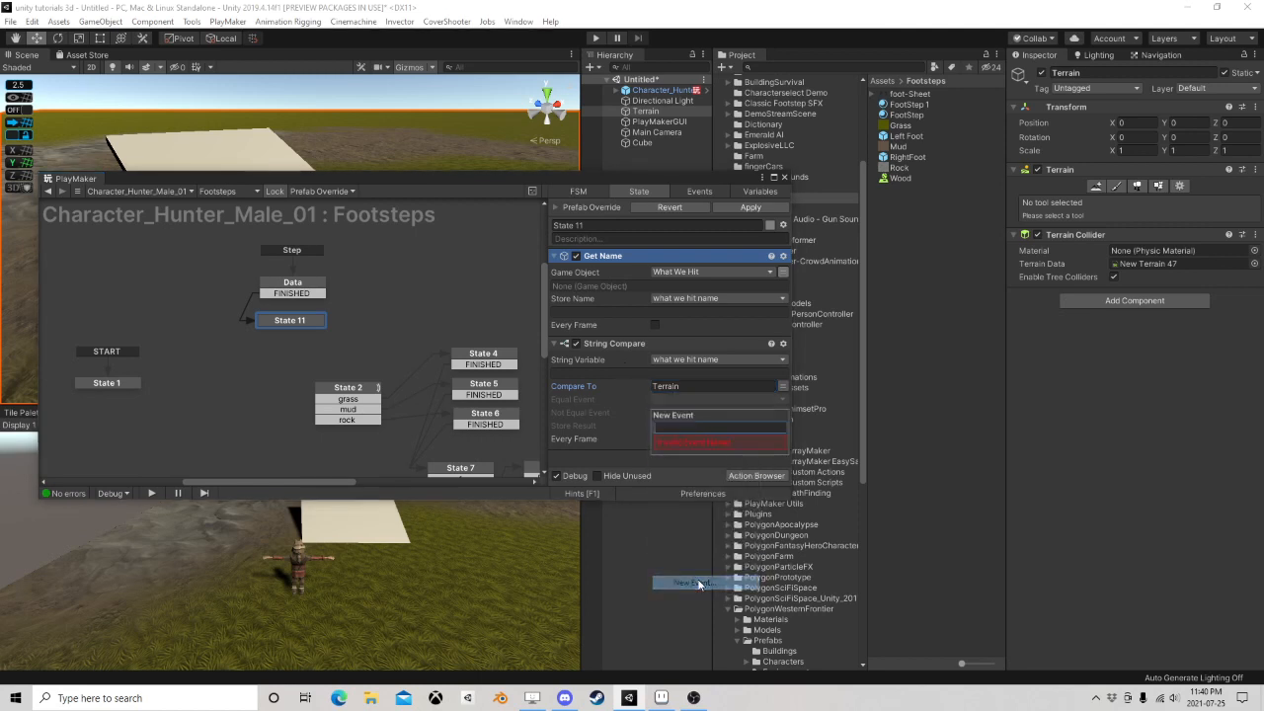
text(dio)
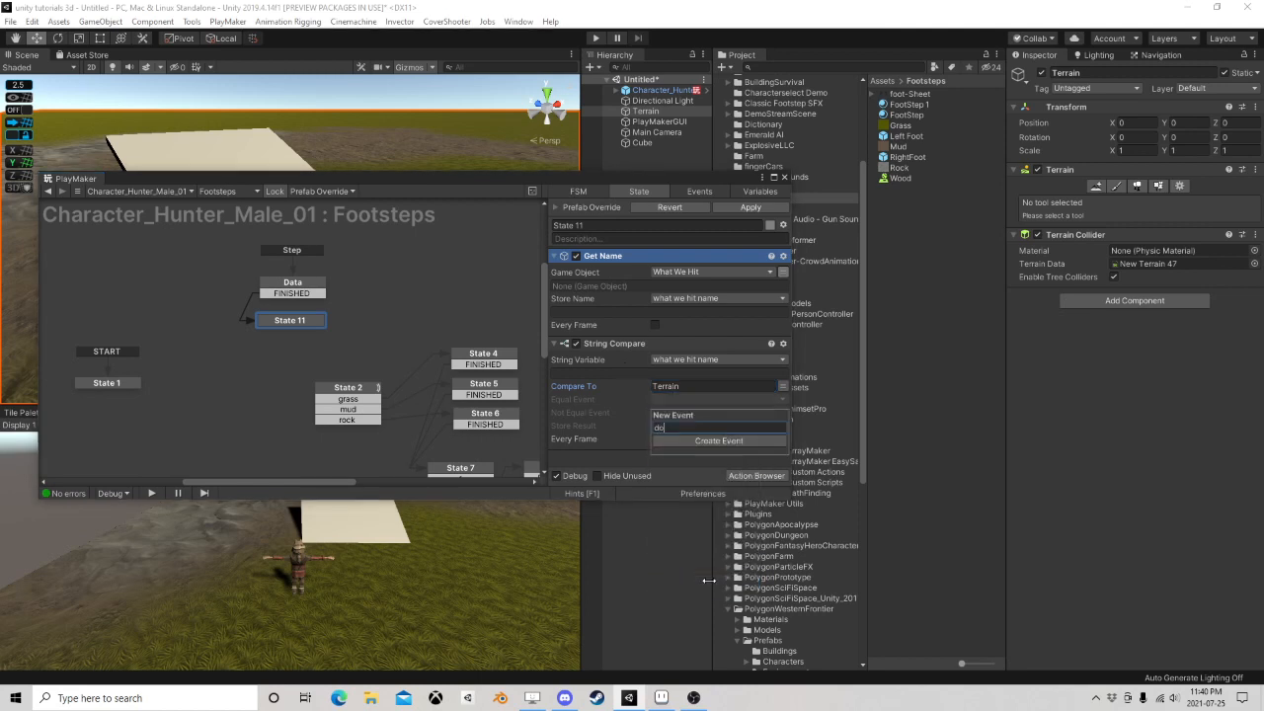
text(terrain logic)
key(Return)
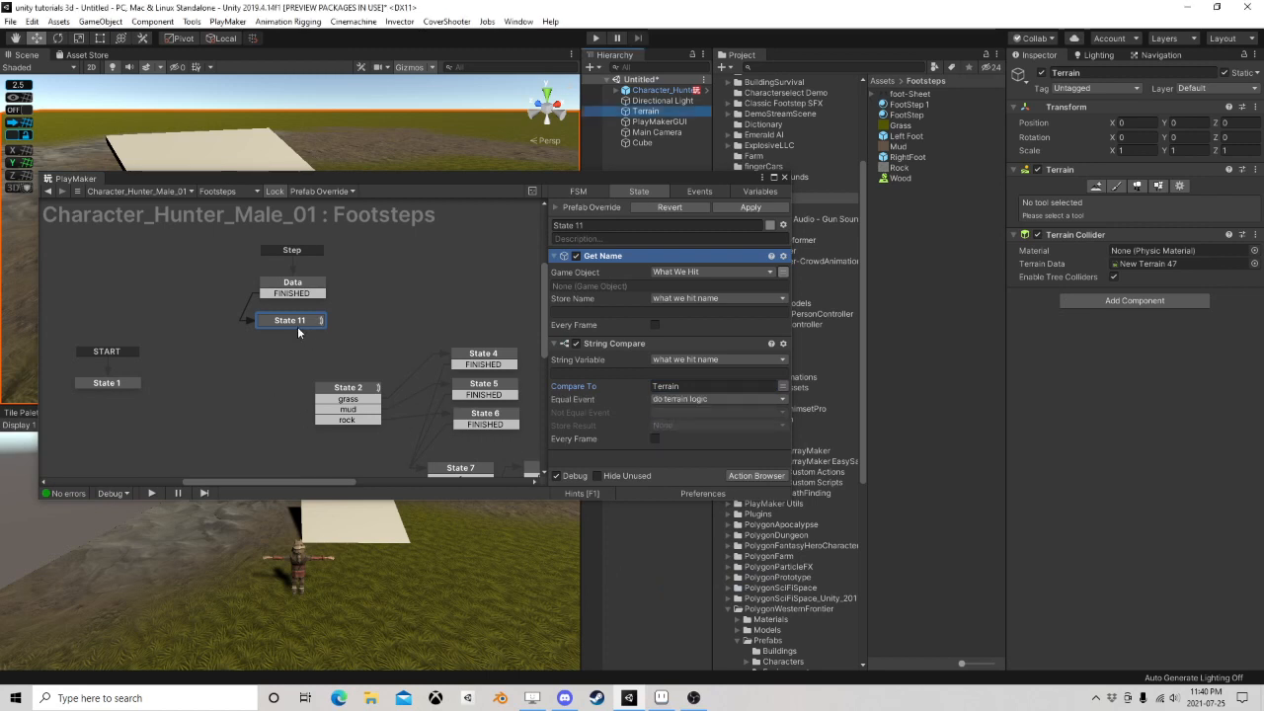
right_click(298, 330)
mouse_move(395, 328)
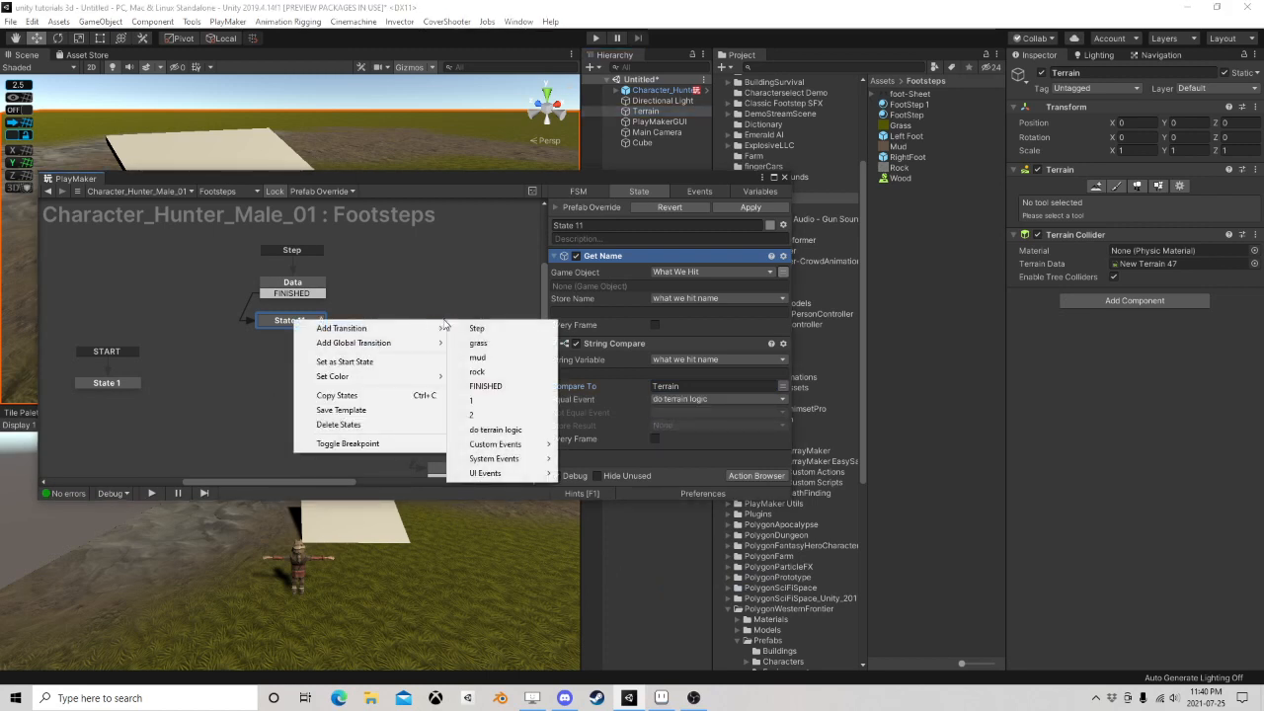
click(492, 430)
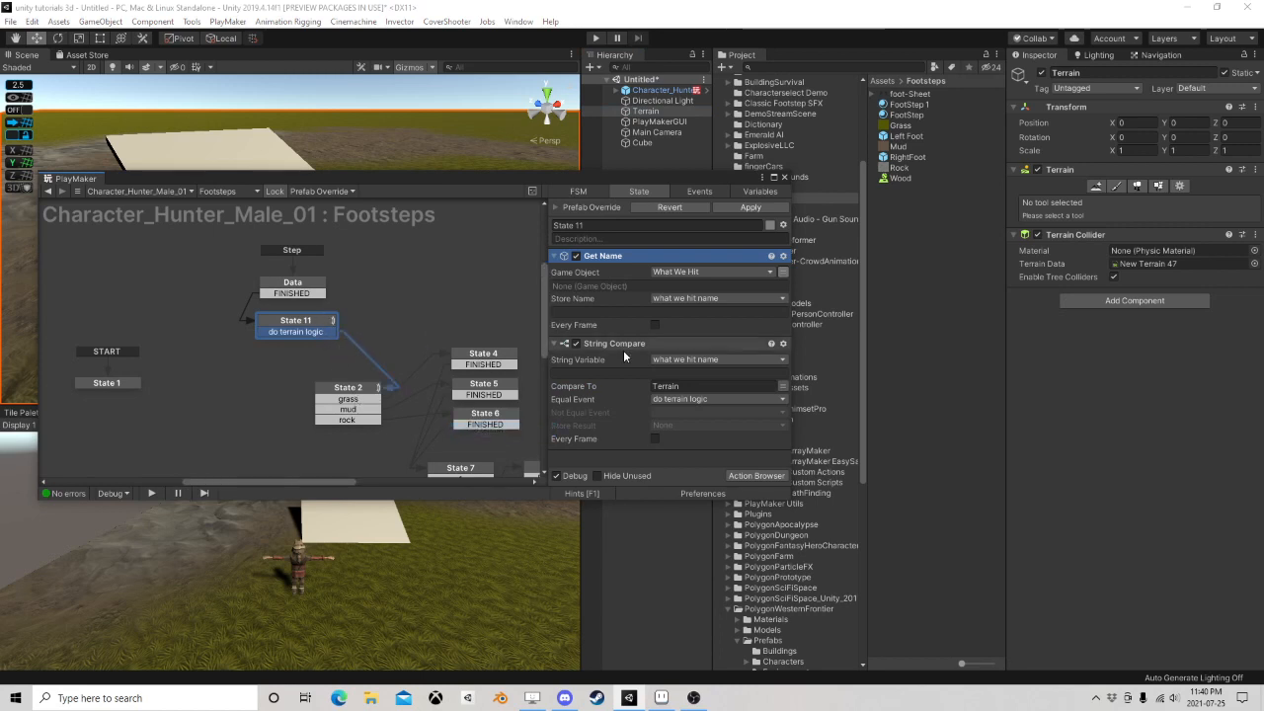
Assign a new event named to mesh logic as the Not Equal Event and add it as a transition on State 11
click(667, 413)
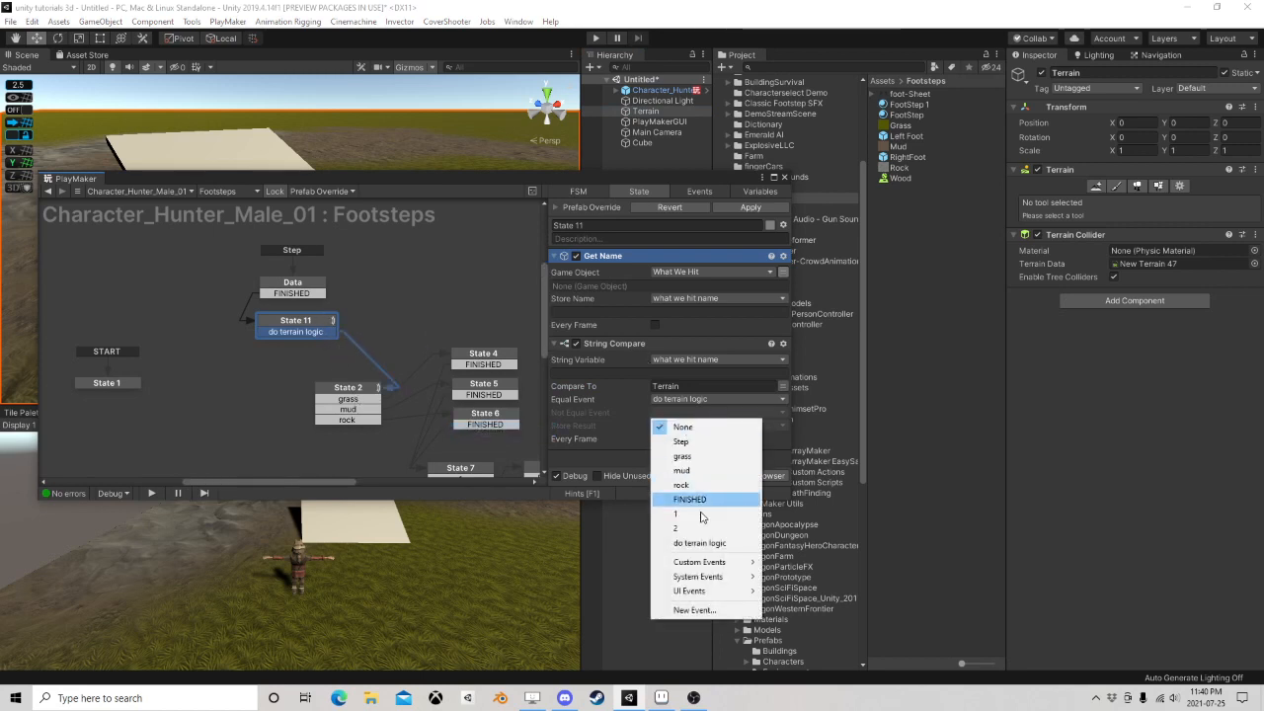
click(696, 611)
text(to mesh)
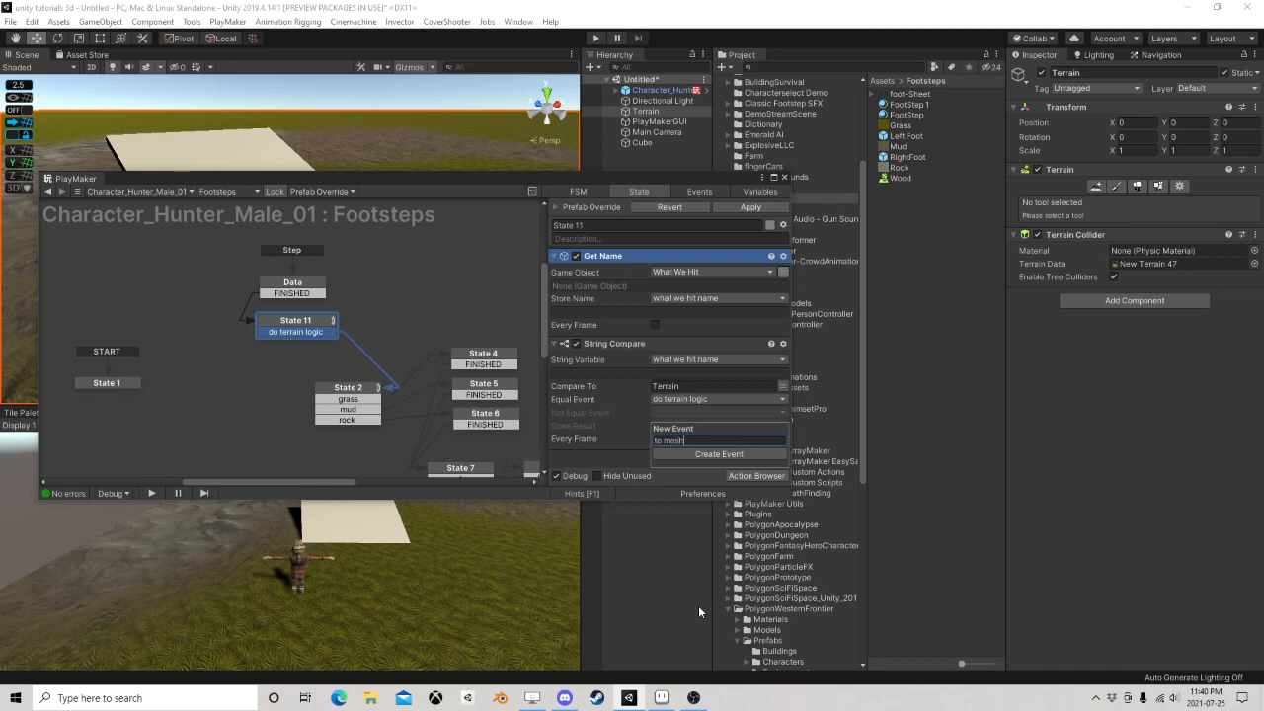
text( logic)
key(Return)
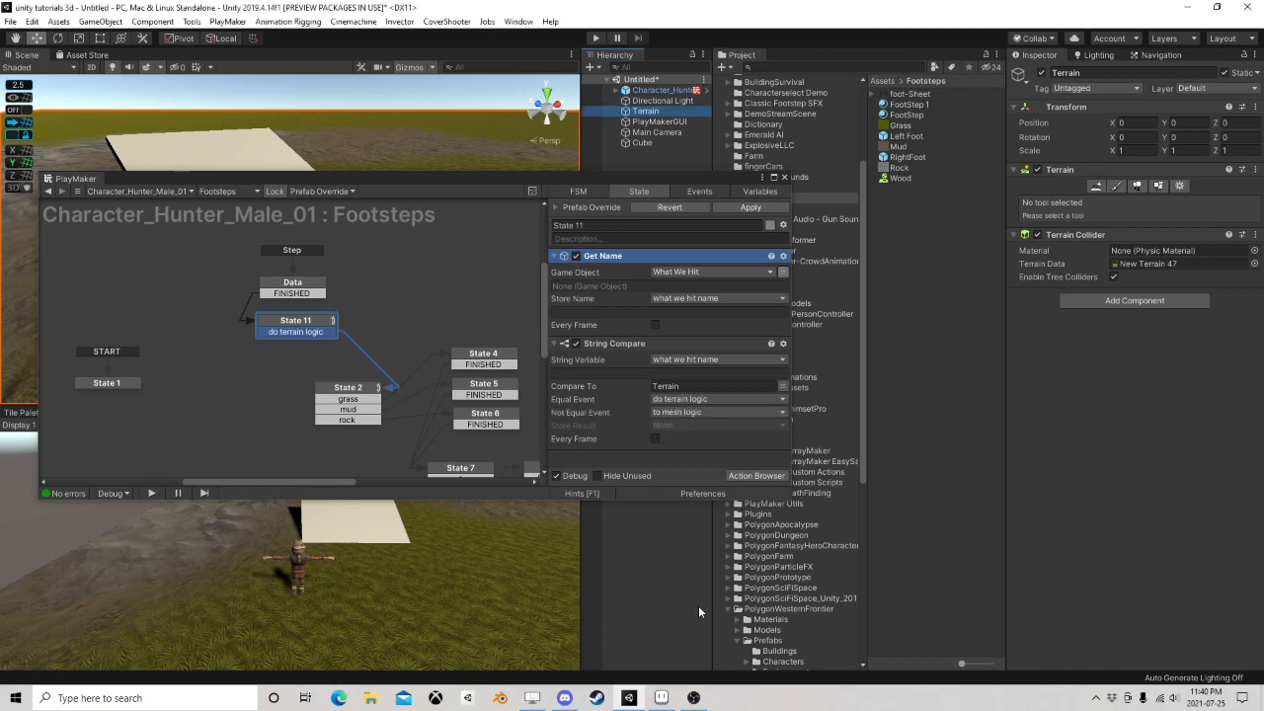
right_click(303, 322)
mouse_move(341, 327)
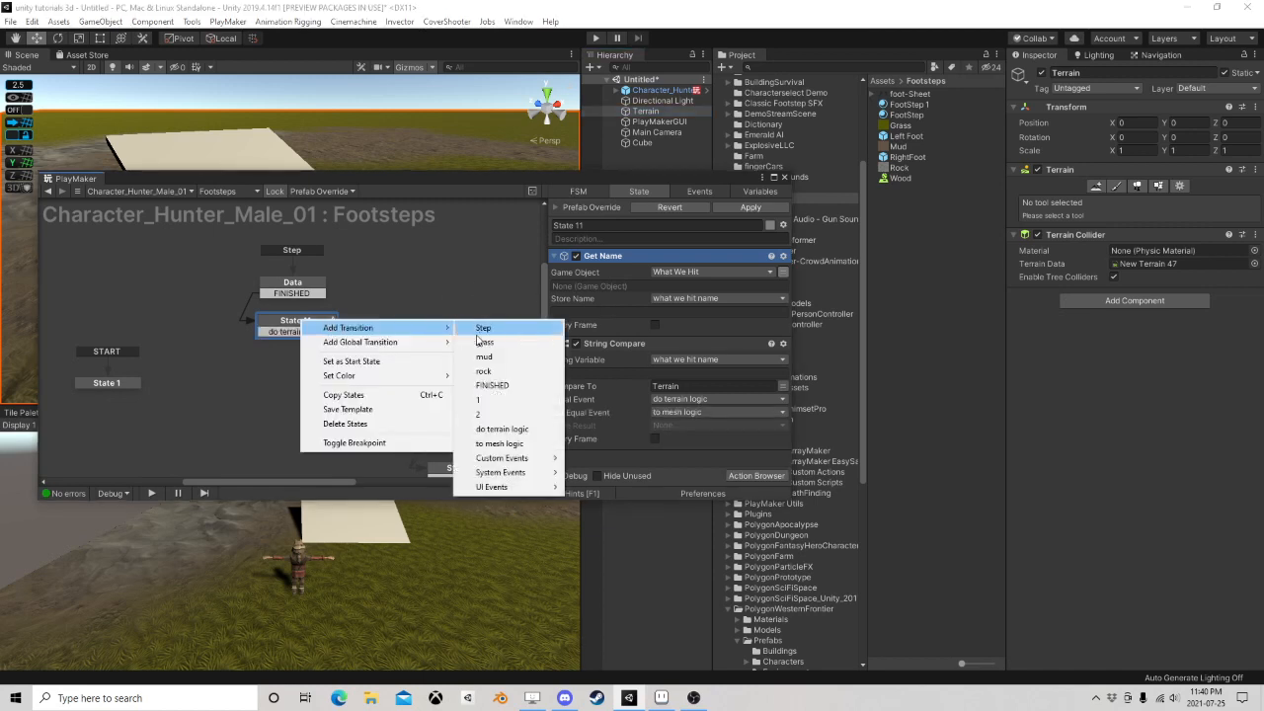
click(502, 445)
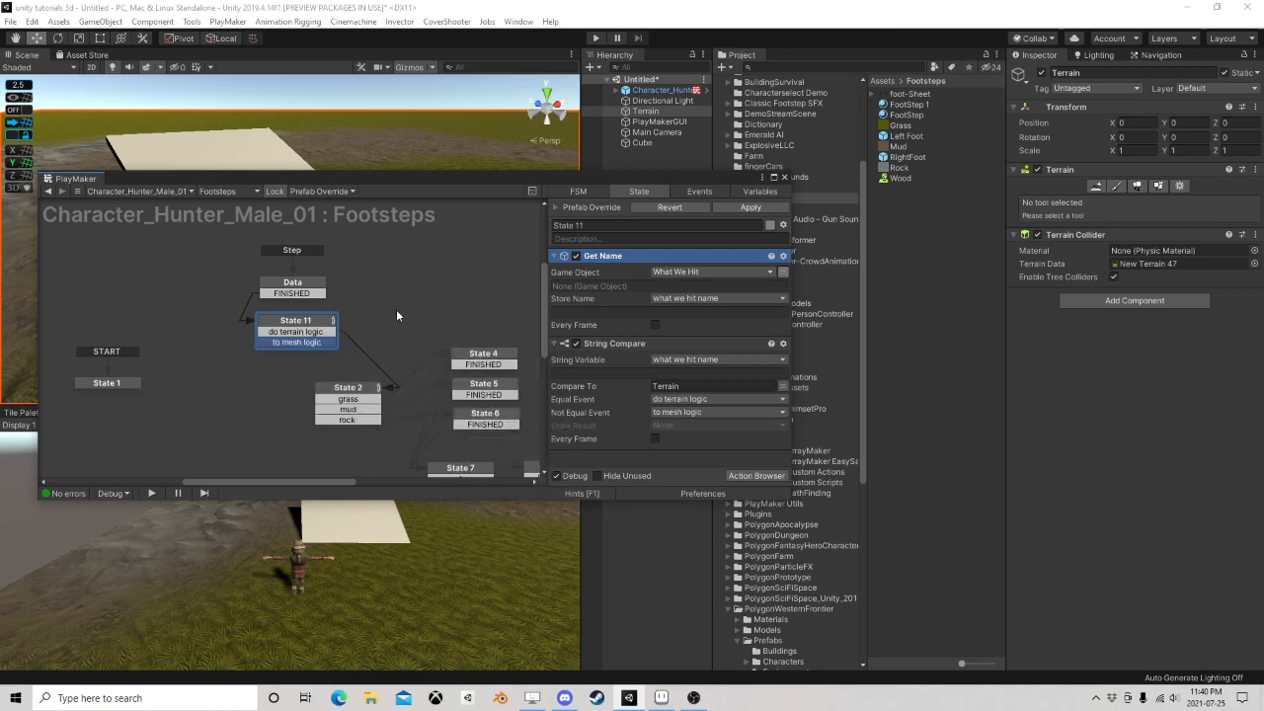
Rearrange the graph by shifting States 2 and 4 to 9 left beneath State 11, with State 3 below them
middle_drag(396, 309, 317, 272)
scroll(344, 400, down, 2)
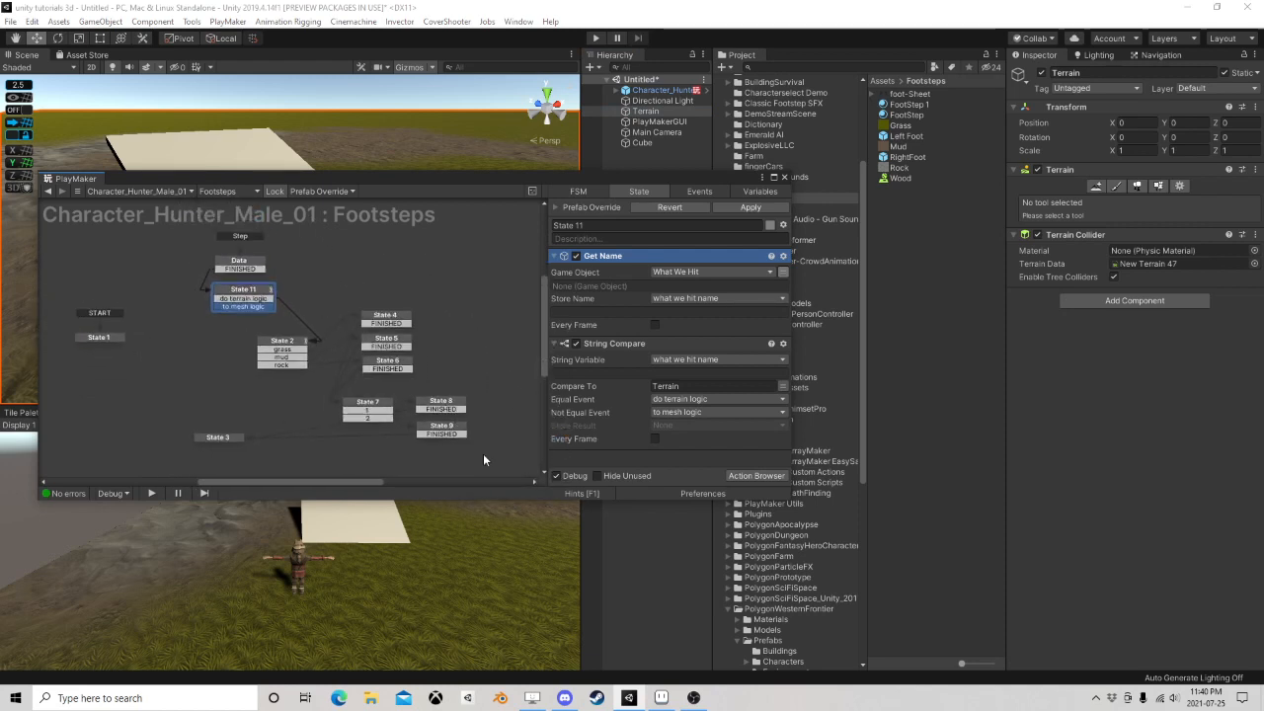
drag(493, 464, 333, 288)
drag(387, 319, 354, 333)
drag(471, 460, 443, 321)
drag(220, 431, 241, 473)
drag(237, 312, 460, 444)
drag(348, 321, 230, 322)
Create a new state to the right of State 11, linked from its to mesh logic transition
click(310, 308)
click(252, 292)
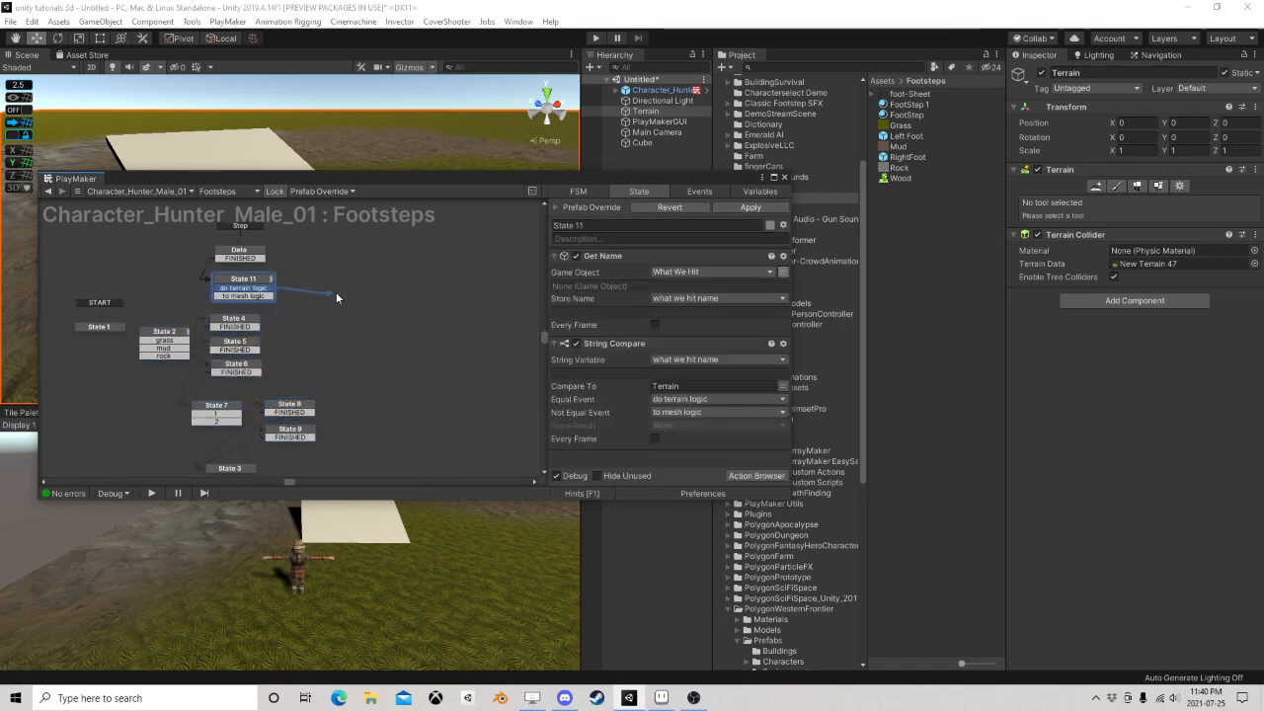
drag(261, 296, 390, 300)
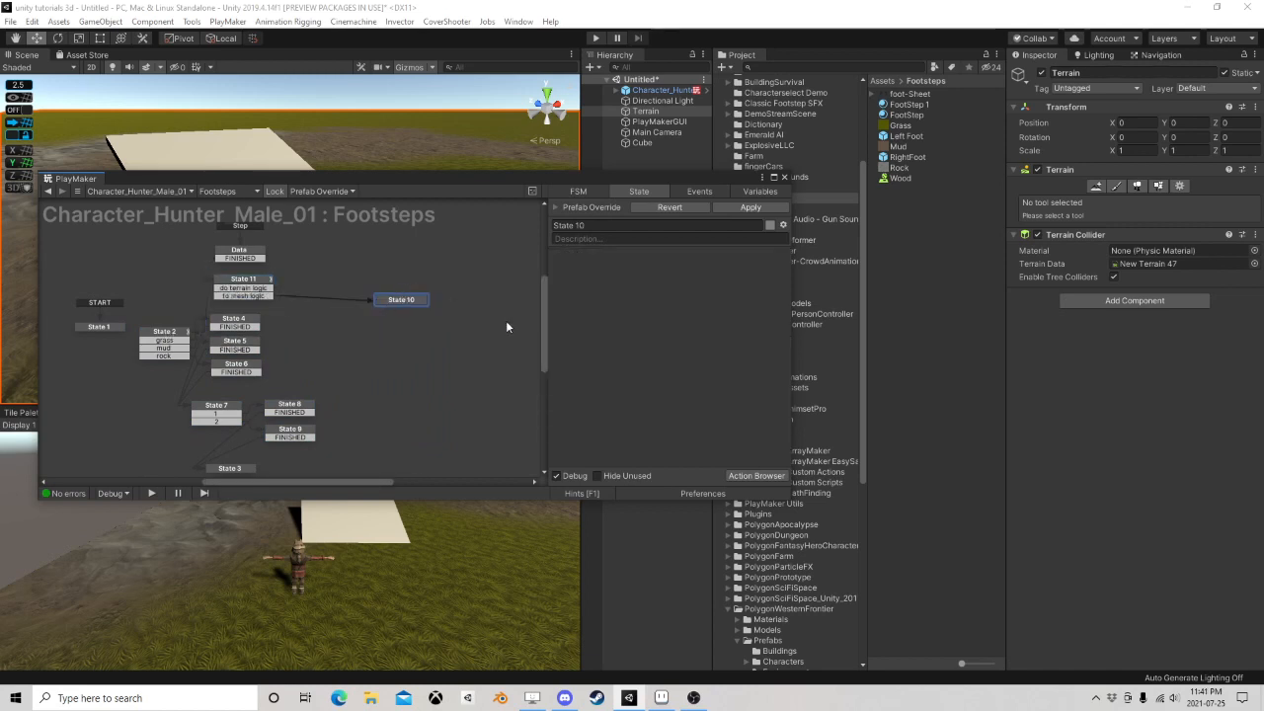
Add a Get Physics Material Name action to State 10 and specify What We Hit as its game object
click(743, 477)
text(get phy)
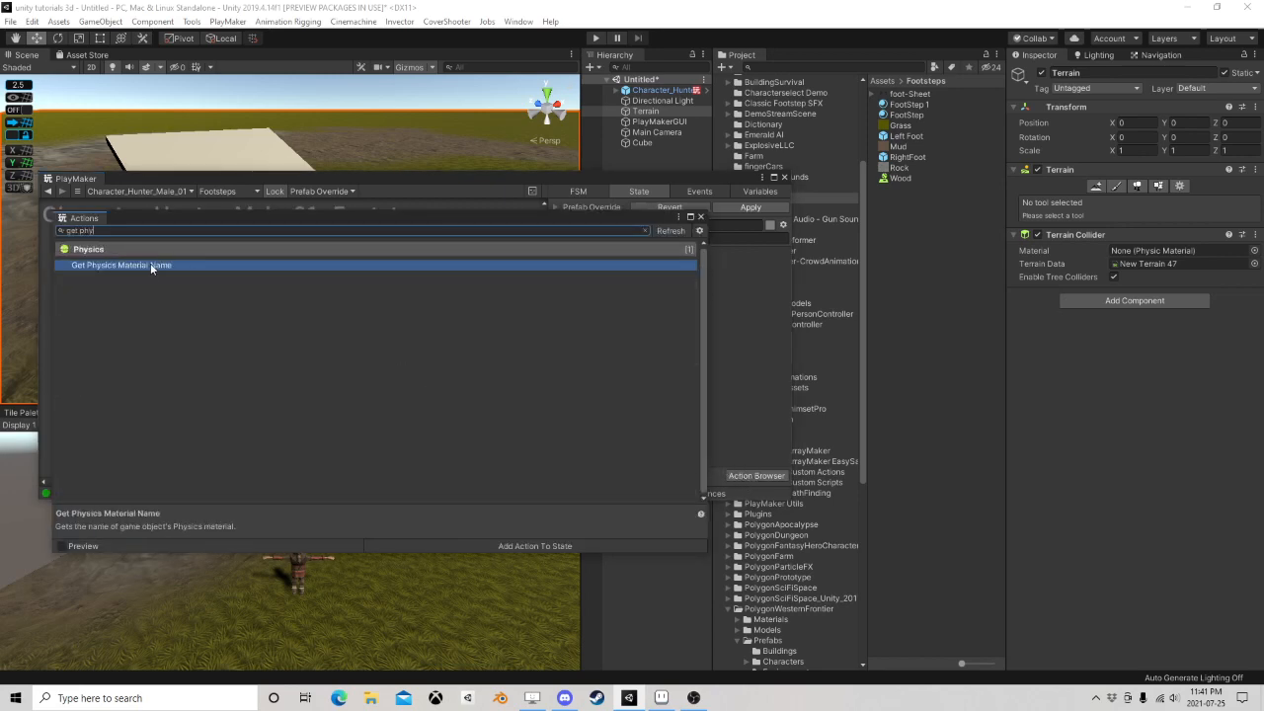
double_click(150, 265)
click(676, 265)
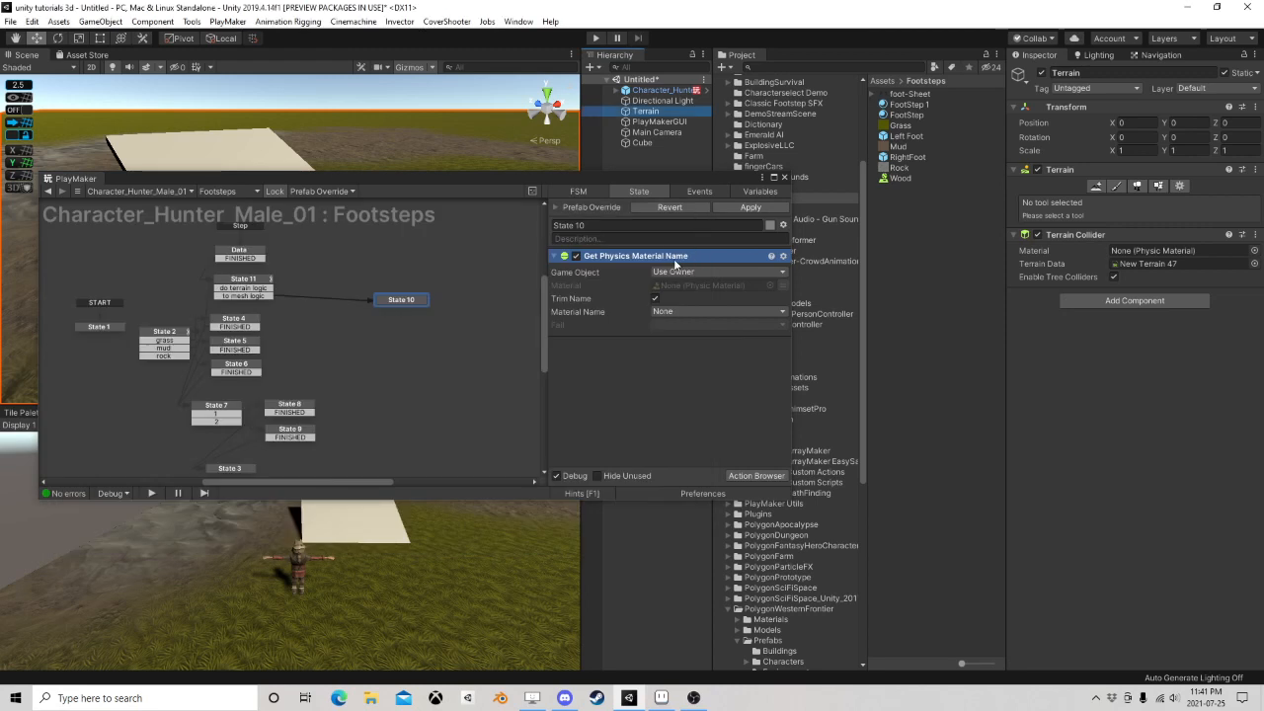
click(718, 276)
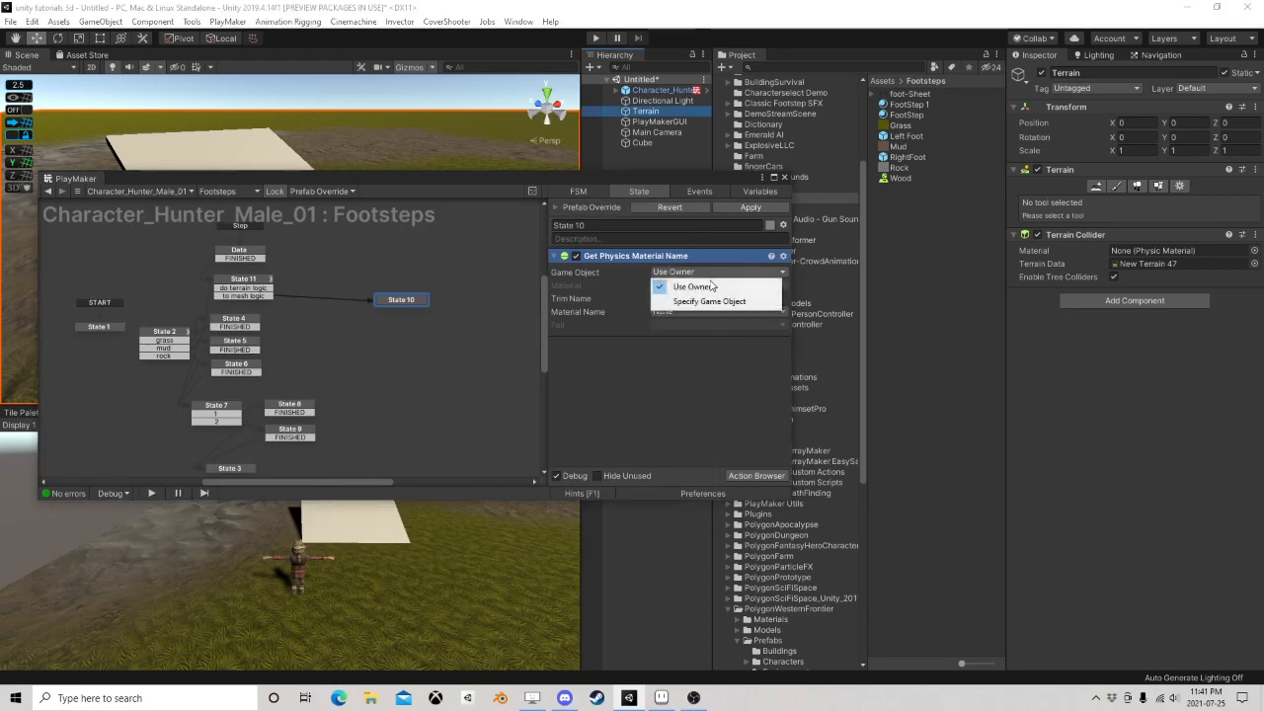
click(721, 295)
click(727, 289)
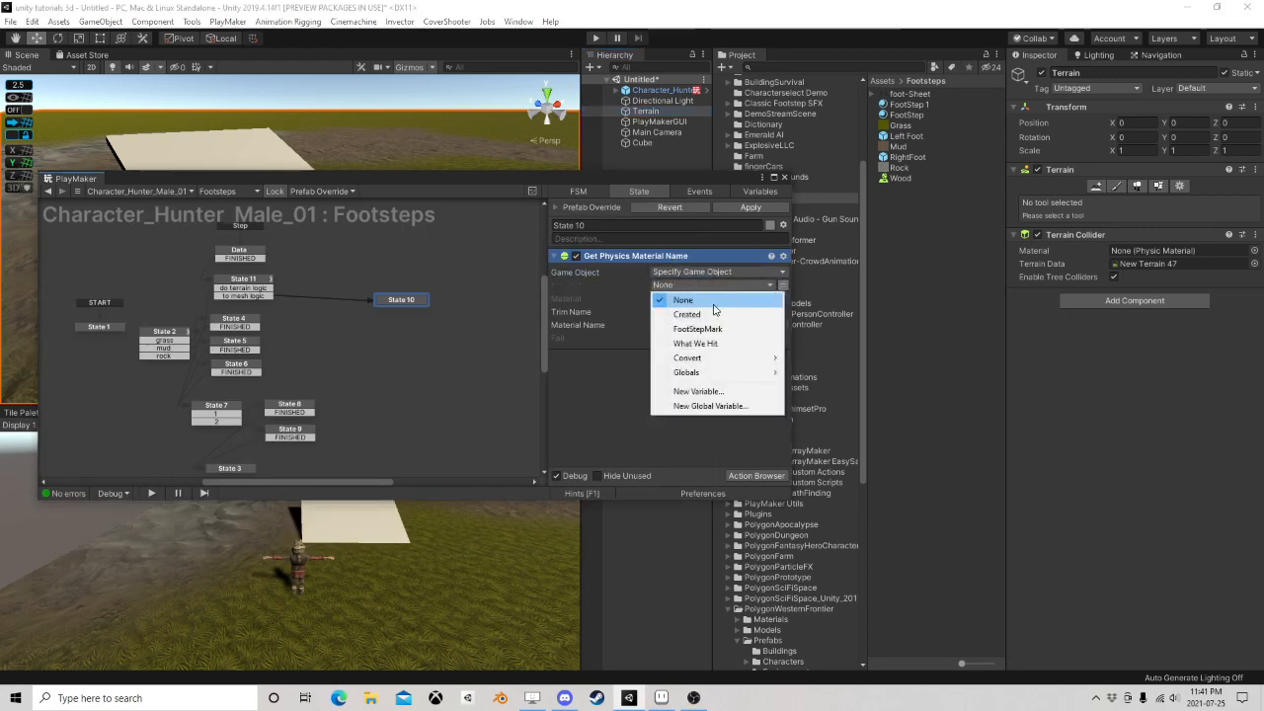
click(721, 342)
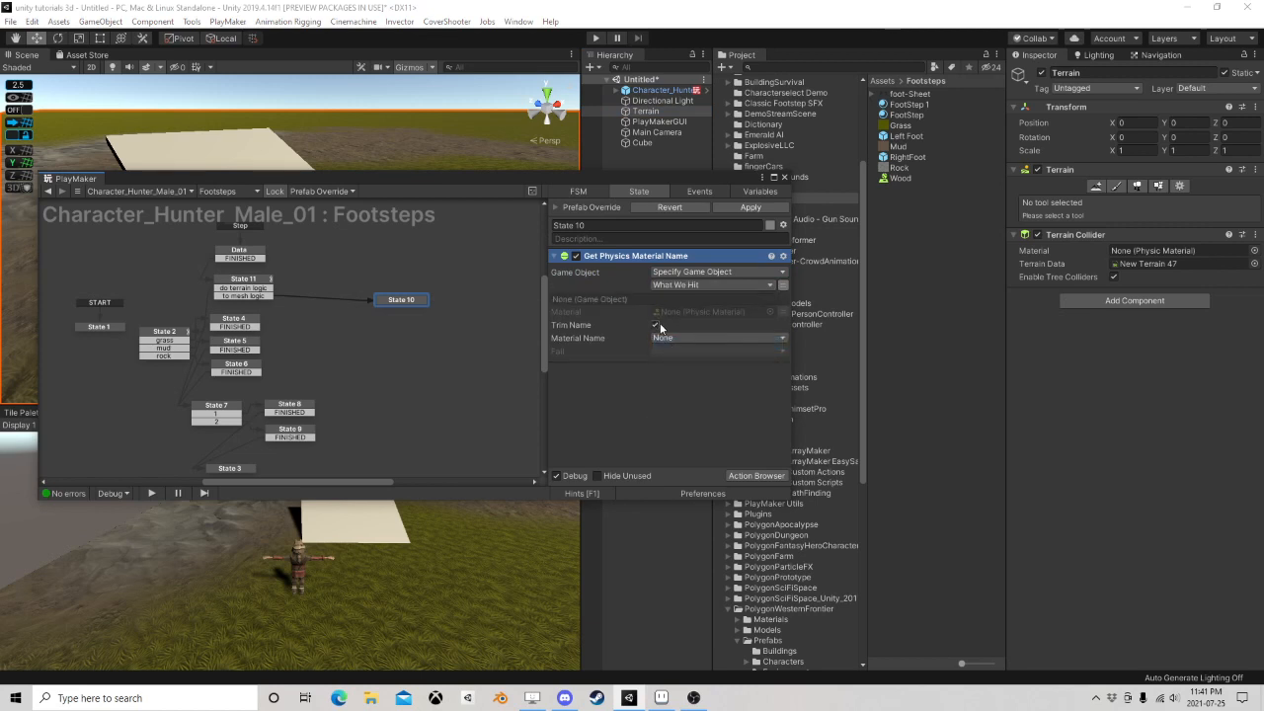
Make the action's Material a variable set to None, turn off Trim Name, and store the material name in Texture
click(770, 311)
click(782, 311)
click(679, 337)
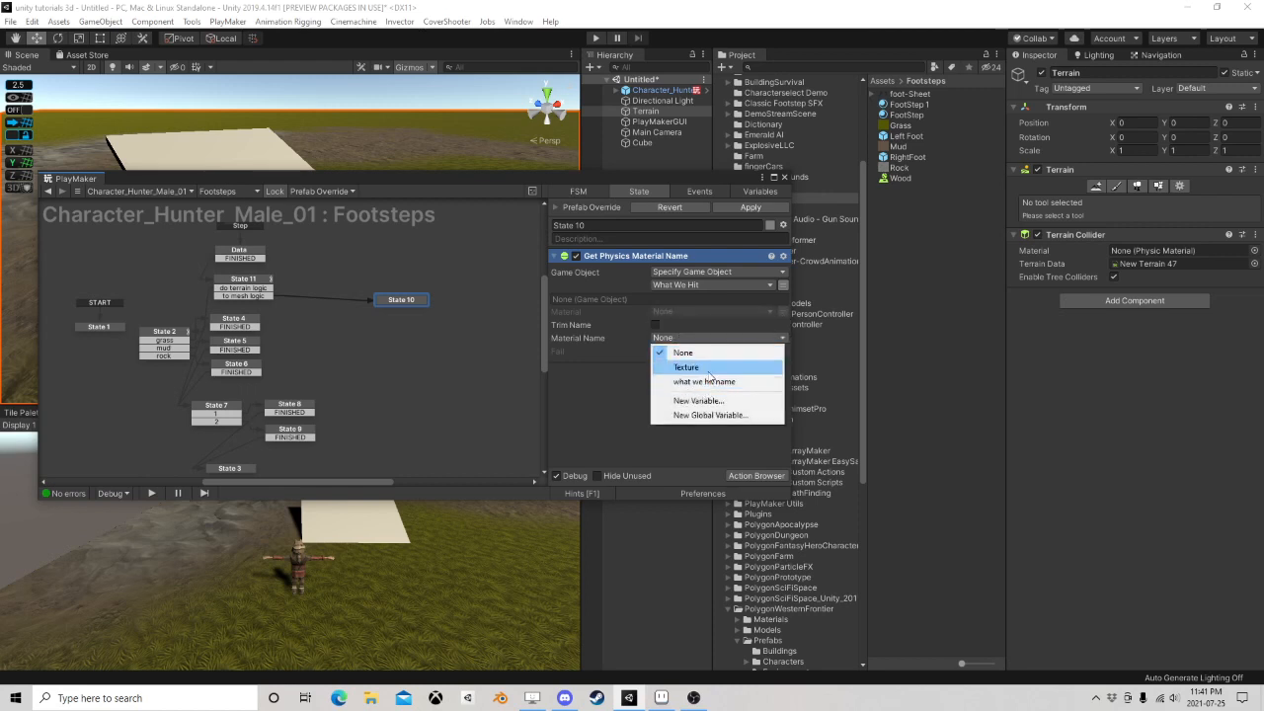
click(709, 368)
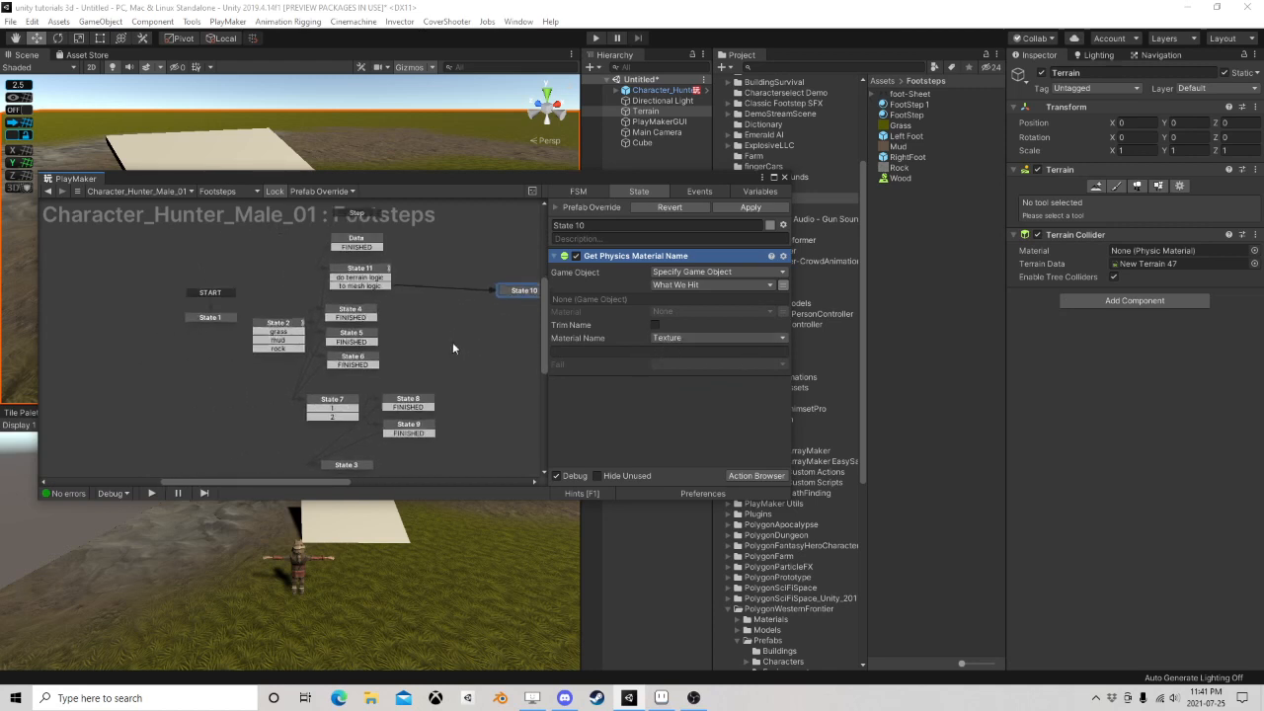
Add a FINISHED transition to State 10 and link it to State 2
scroll(395, 321, up, 2)
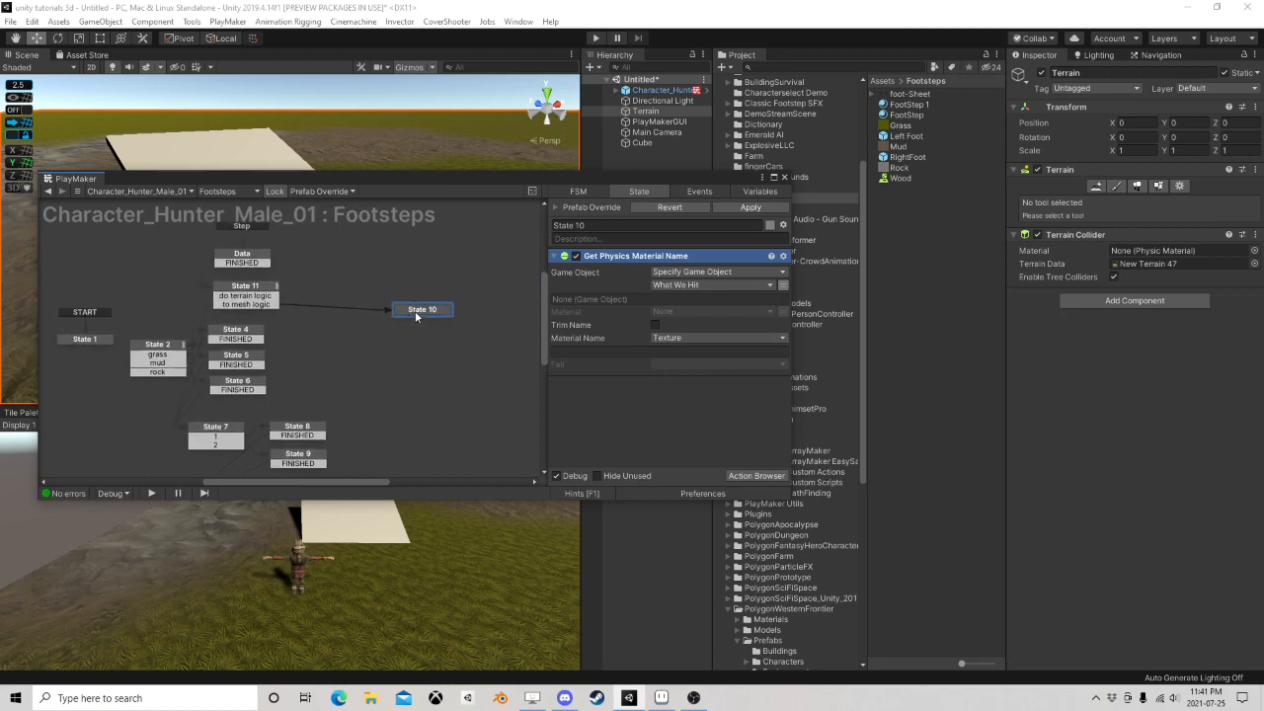
right_click(415, 311)
mouse_move(446, 326)
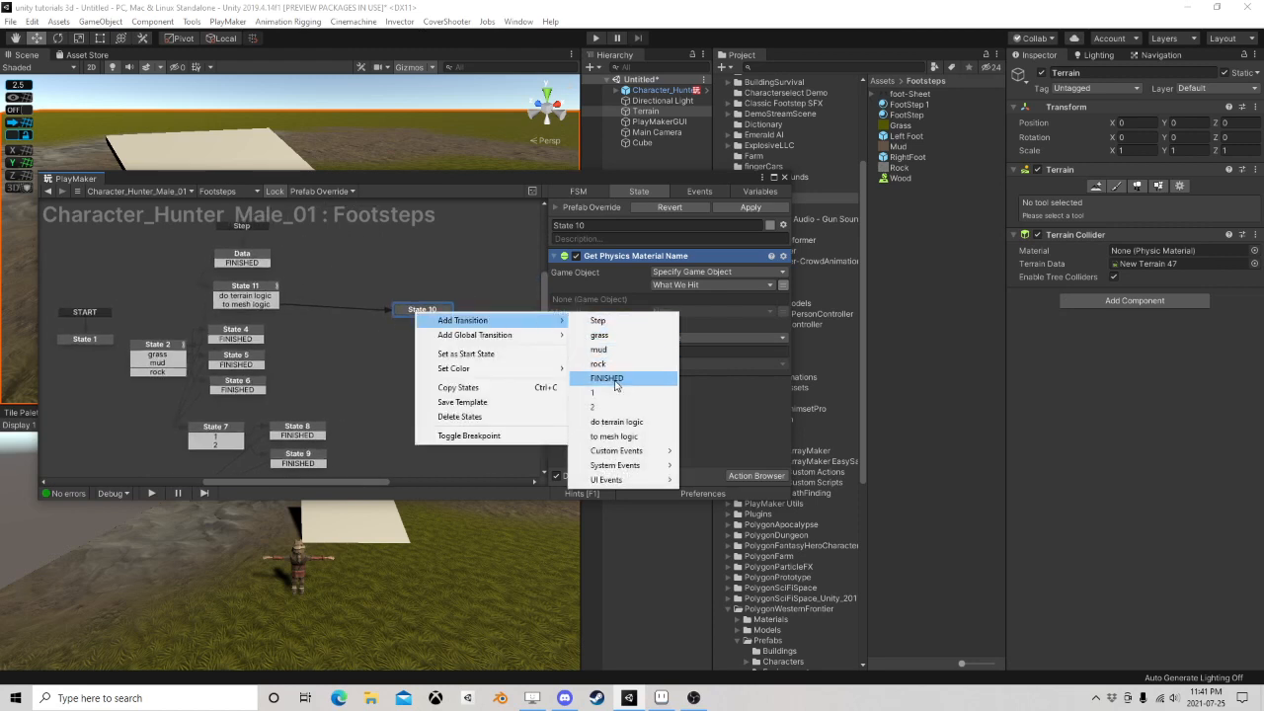
click(615, 380)
drag(423, 320, 164, 352)
click(168, 349)
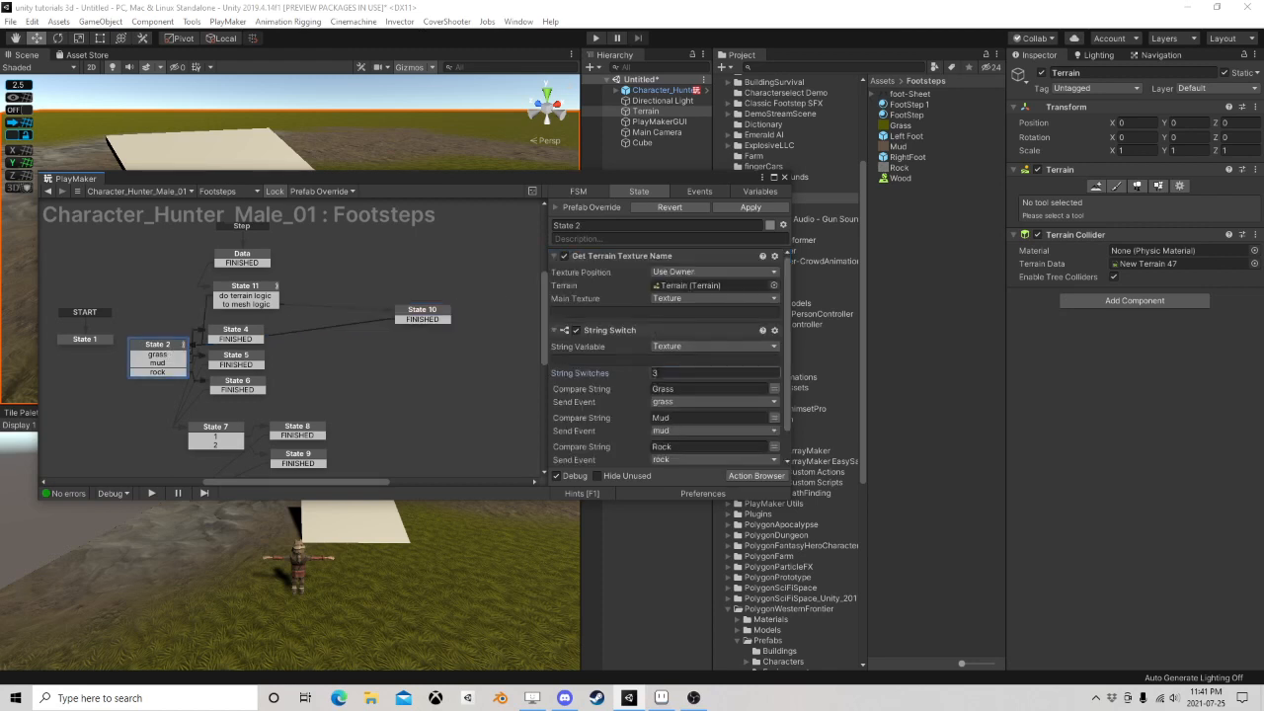
scroll(668, 372, down, 3)
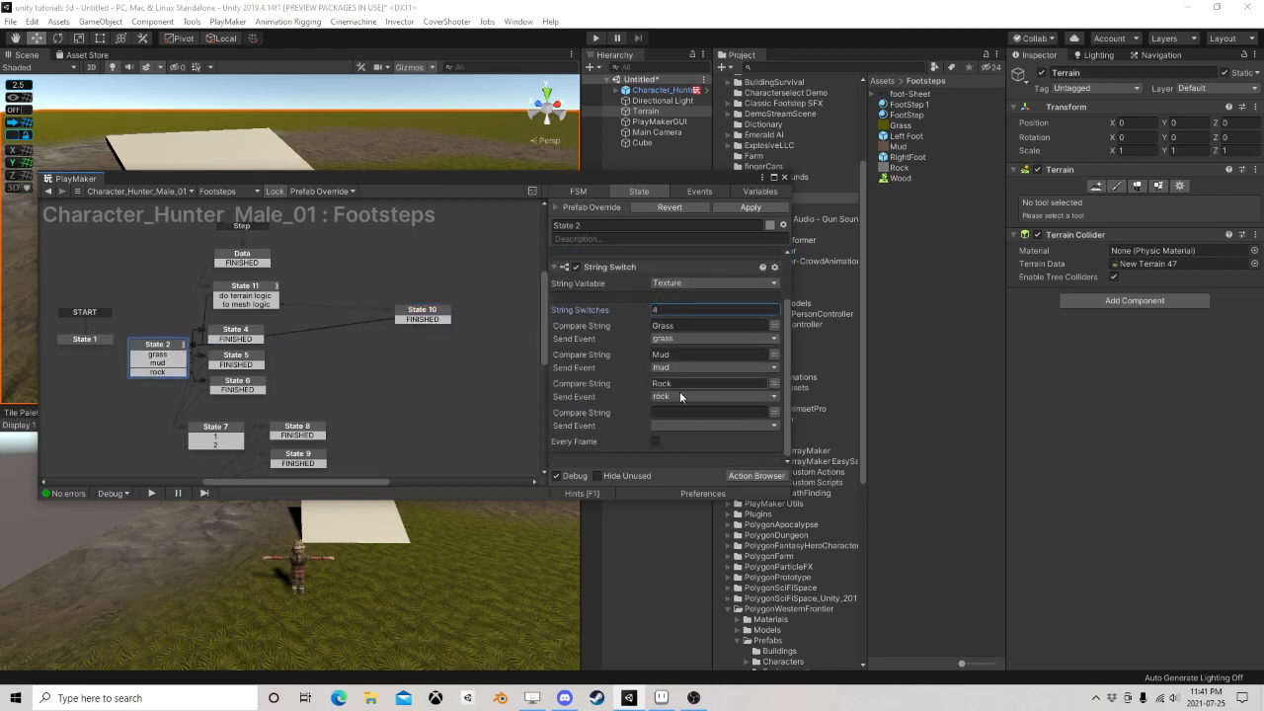
click(667, 411)
text(Woo)
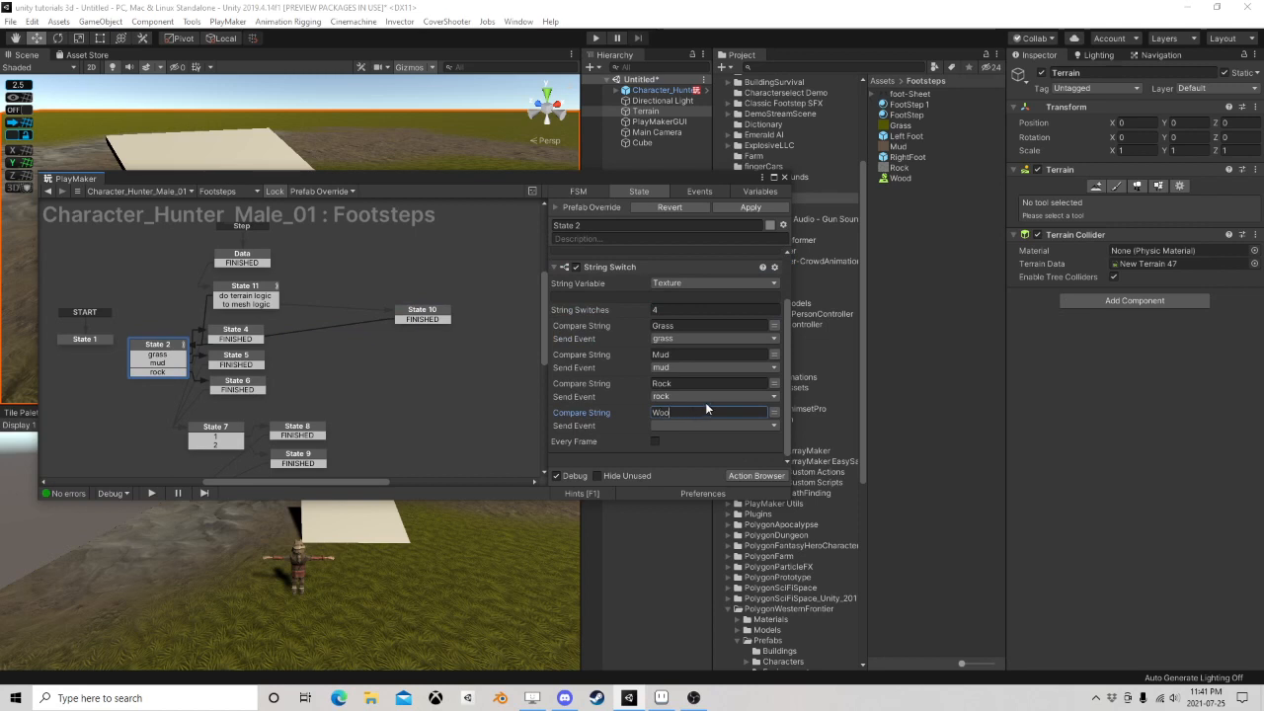
click(689, 309)
text(3)
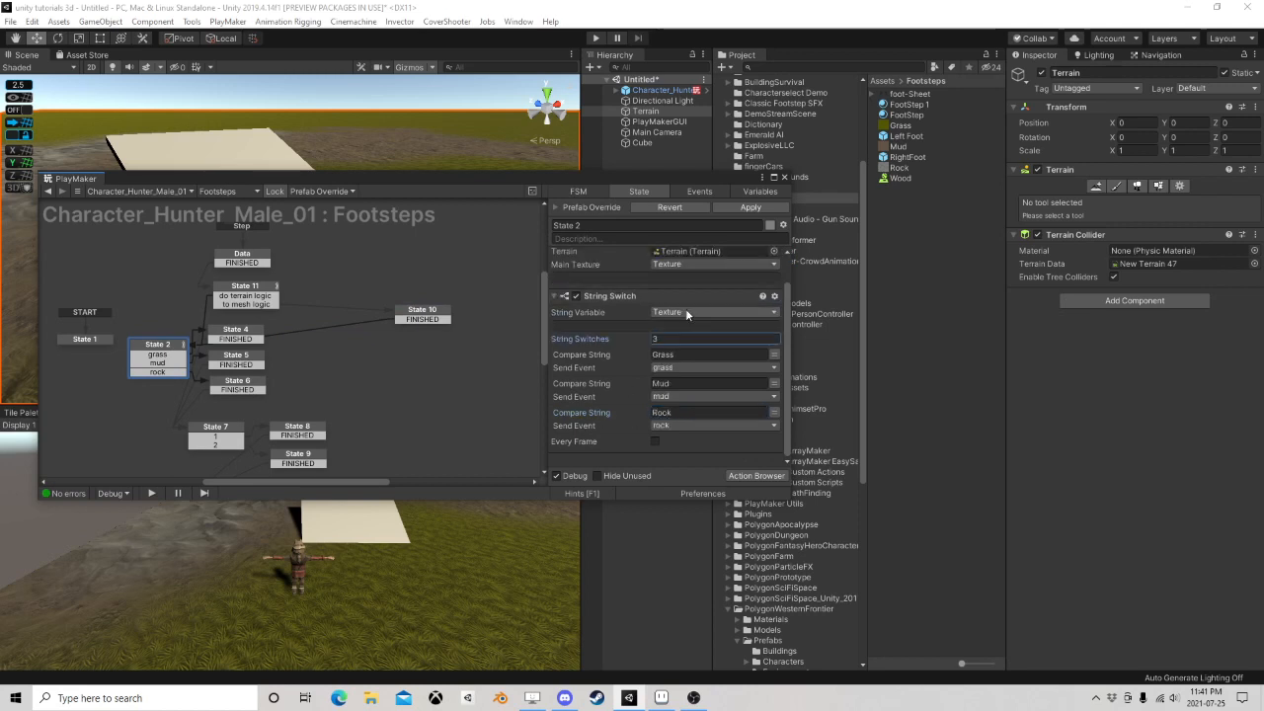
scroll(696, 333, up, 3)
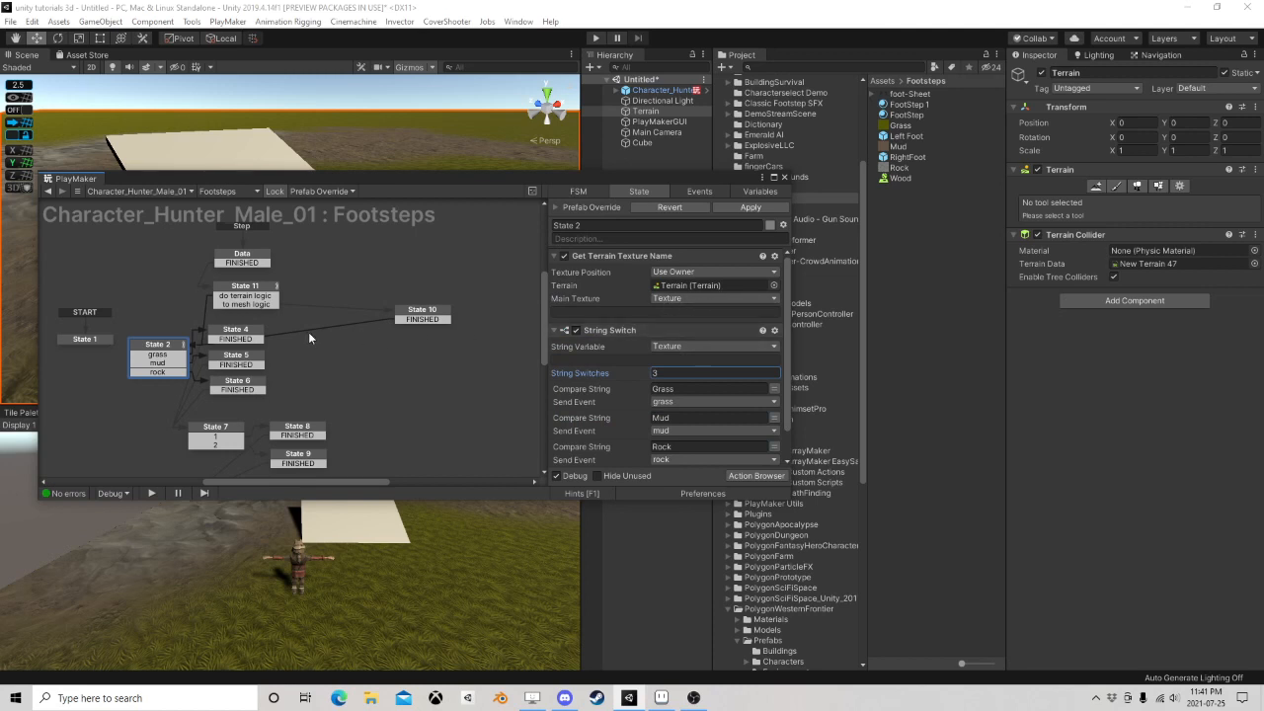
Shift State 1 away from State 2 and create a new state between State 1 and State 11
middle_drag(308, 334, 409, 351)
scroll(314, 356, up, 2)
drag(183, 353, 111, 333)
click(259, 365)
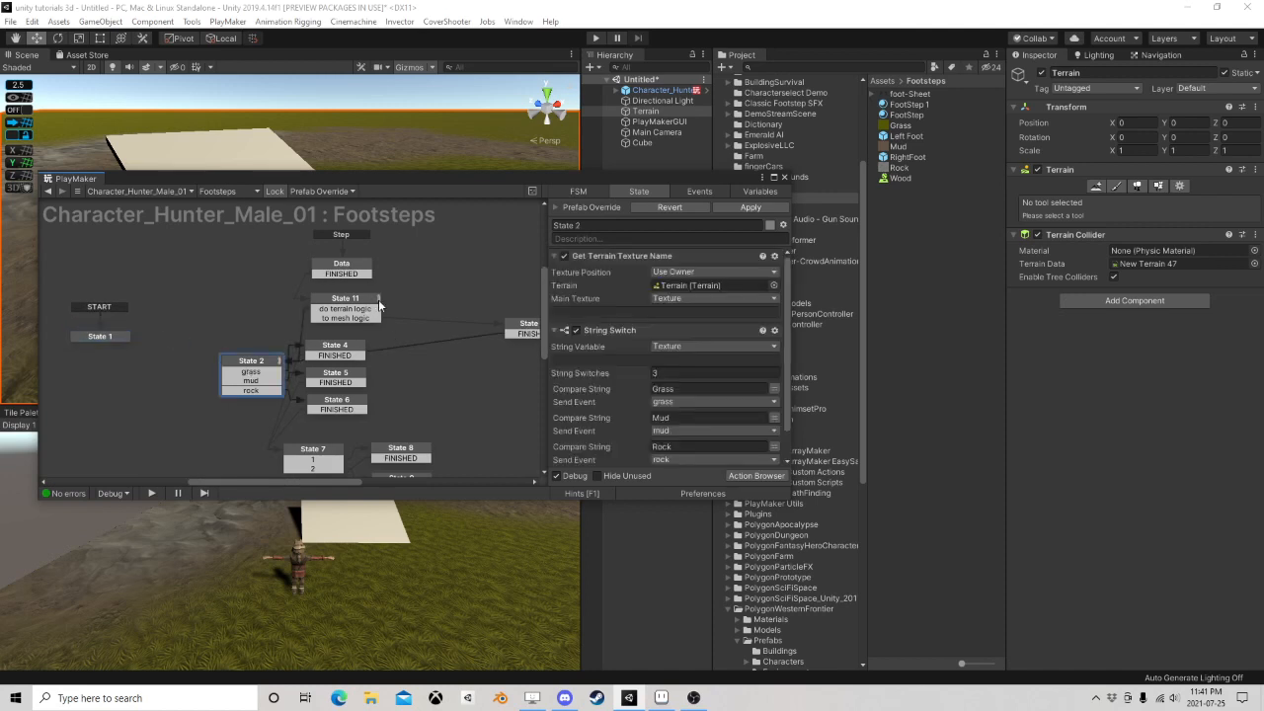
right_click(169, 305)
click(197, 314)
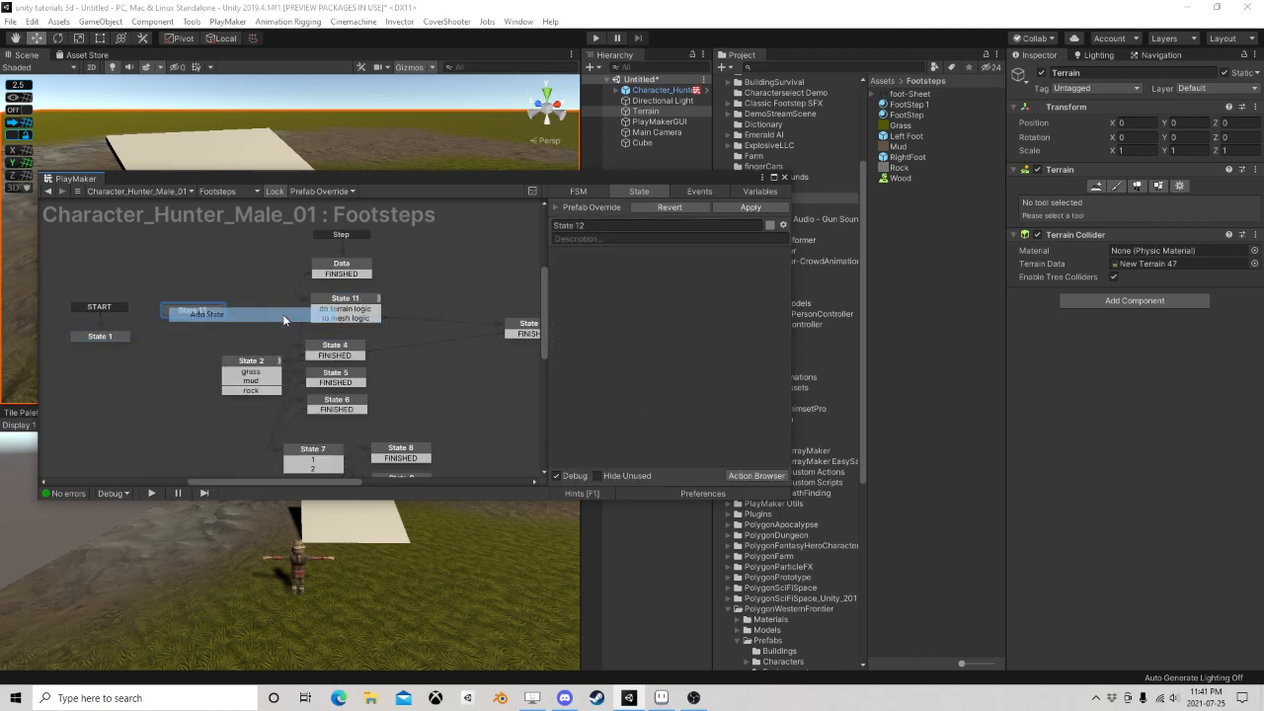
Move Get Terrain Texture Name from State 2 into State 12 and relink State 11's do terrain logic transition to State 12
click(256, 364)
drag(613, 255, 215, 312)
drag(335, 311, 192, 312)
Add a FINISHED transition to State 12 and link it to State 2
right_click(200, 313)
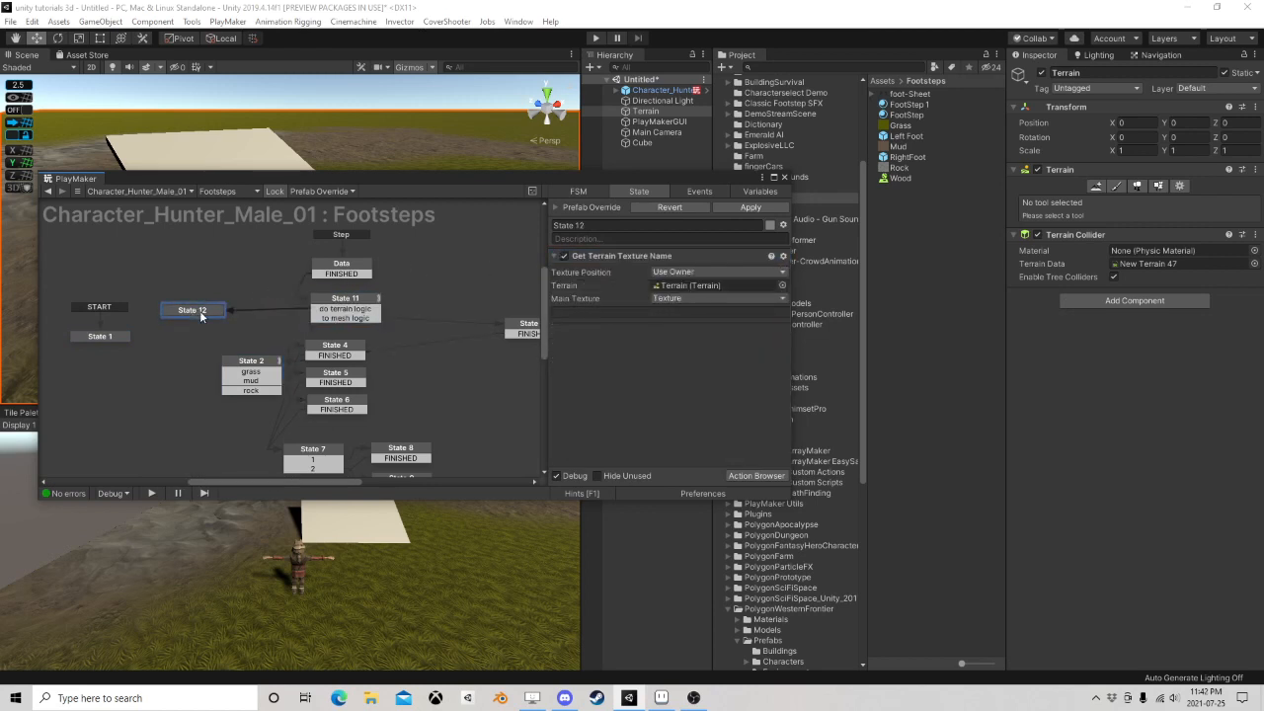
mouse_move(240, 320)
click(392, 378)
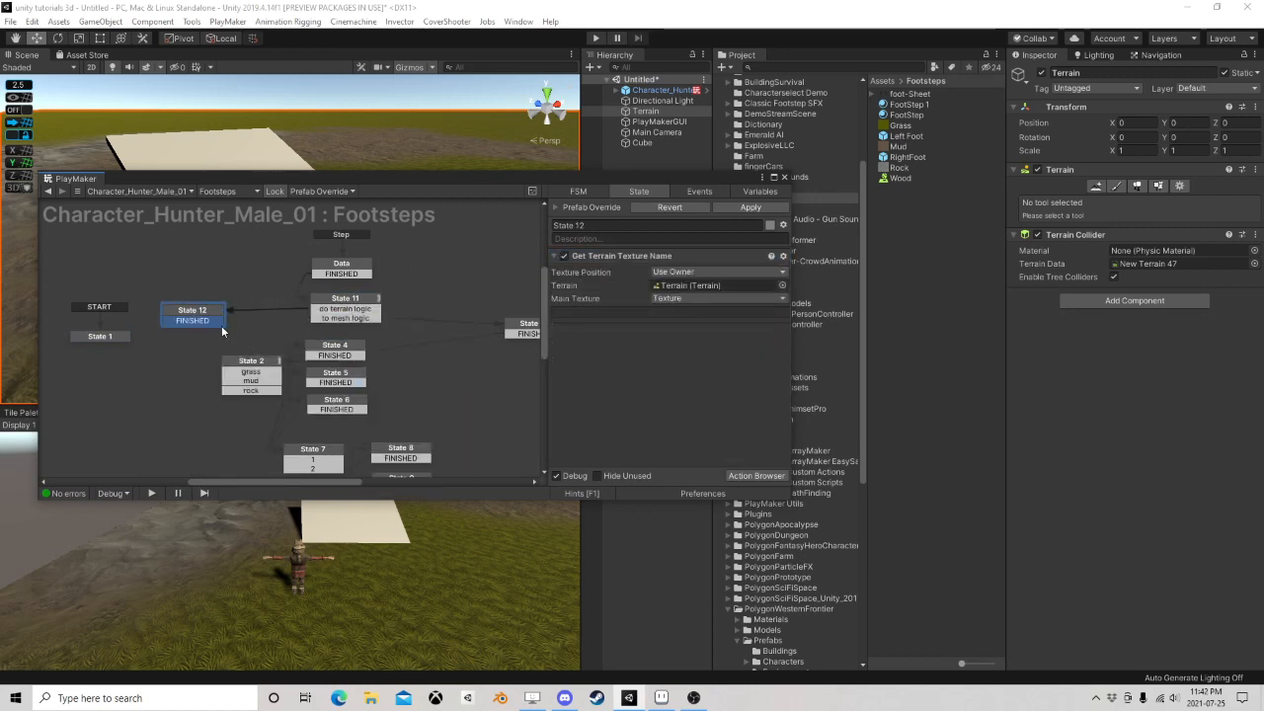
drag(219, 322, 258, 364)
Increase State 2's String Switch to 4 entries, with the fourth comparing to Wood and sending the rock event
click(259, 364)
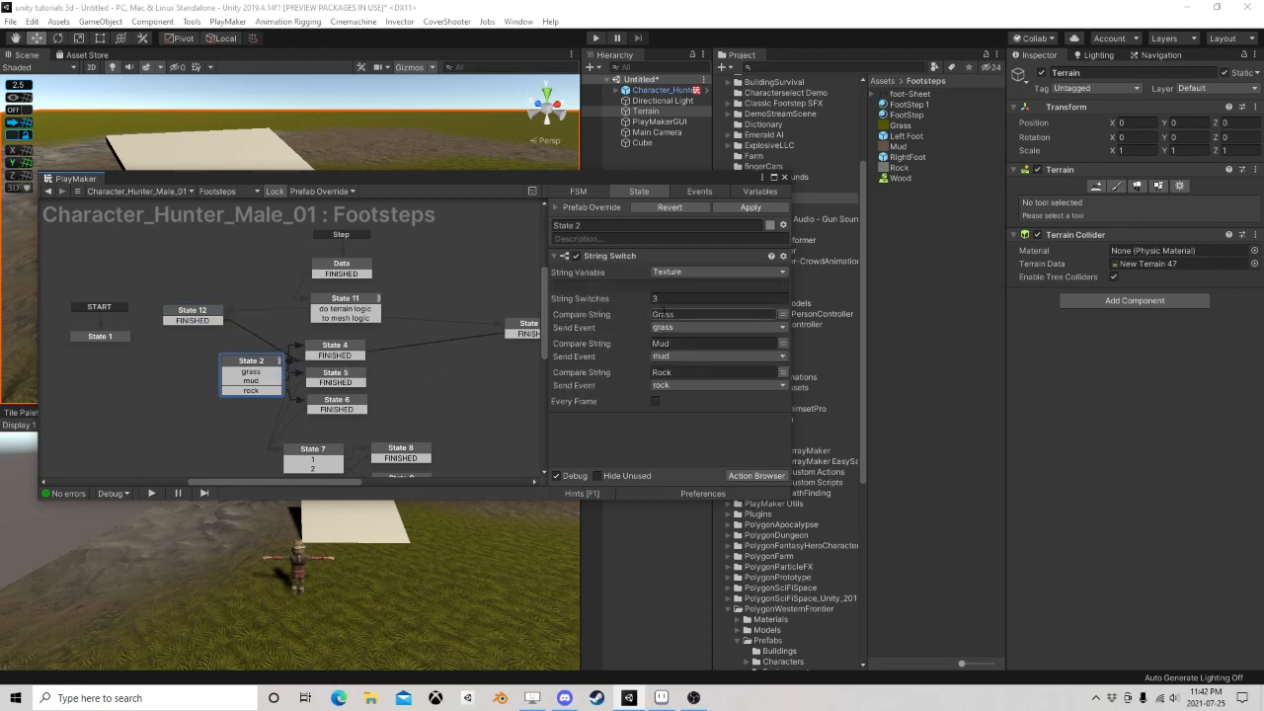
click(691, 298)
text(4)
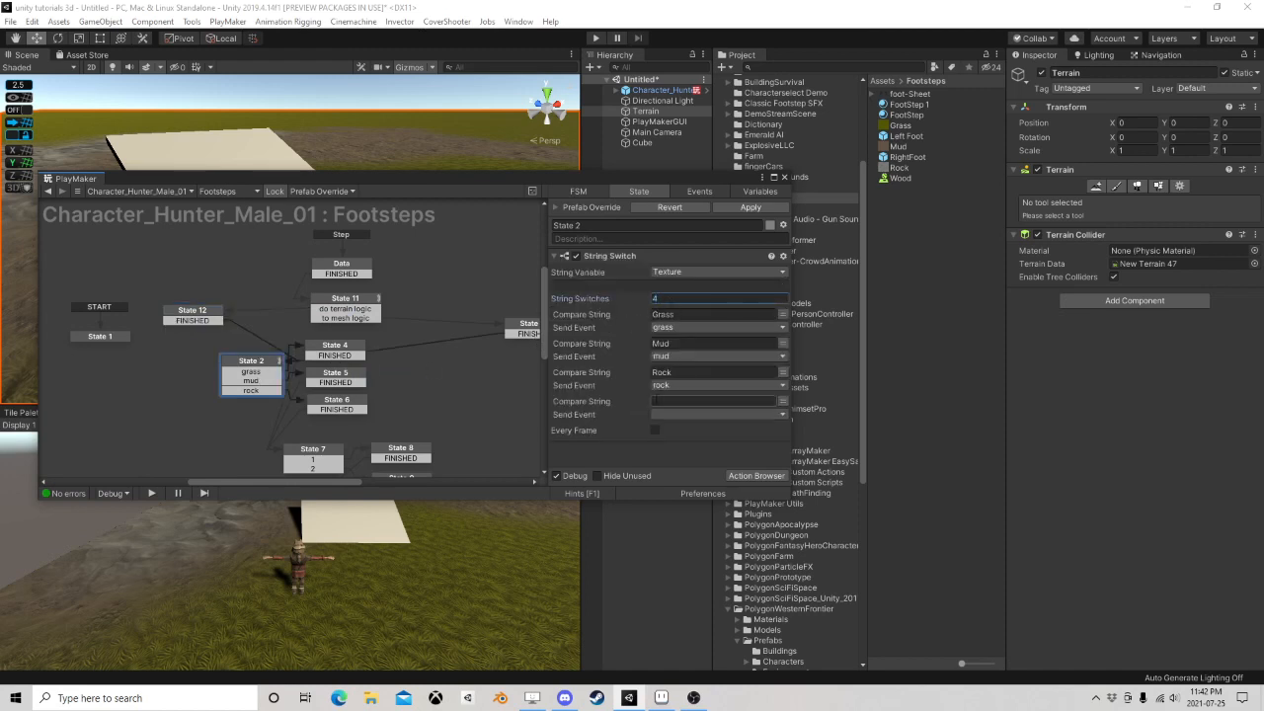
click(658, 401)
click(678, 415)
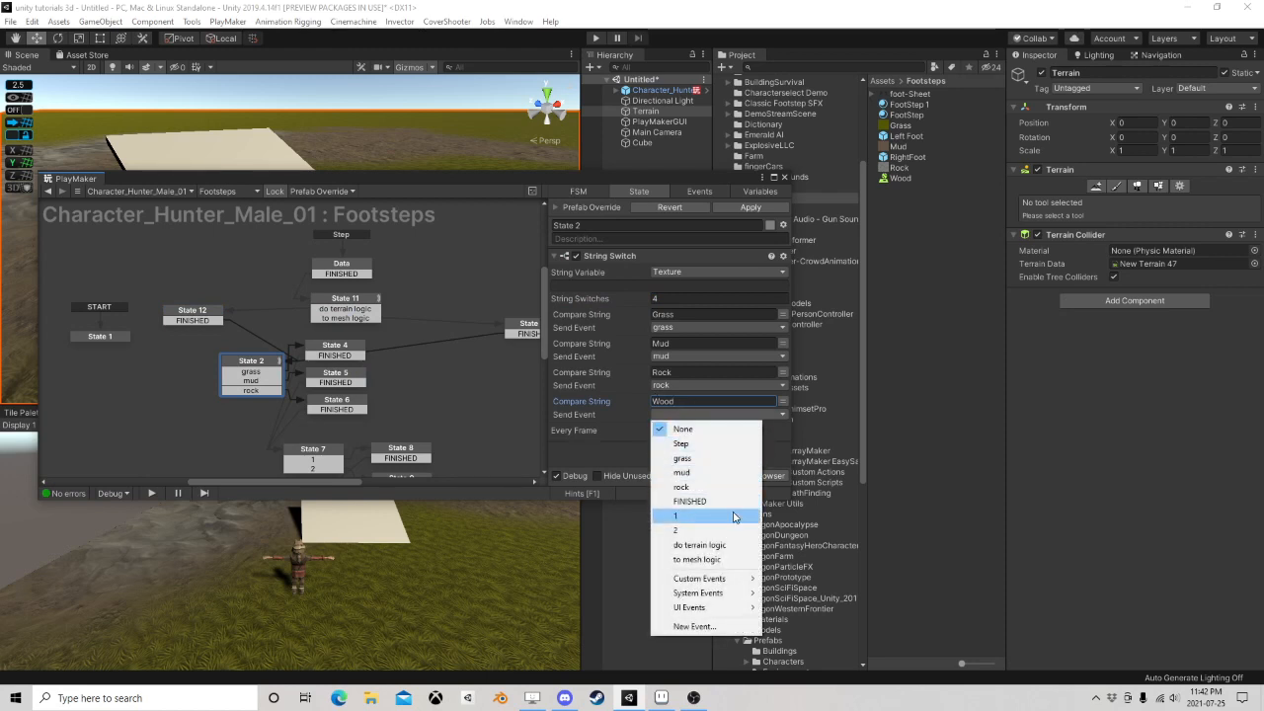
click(731, 487)
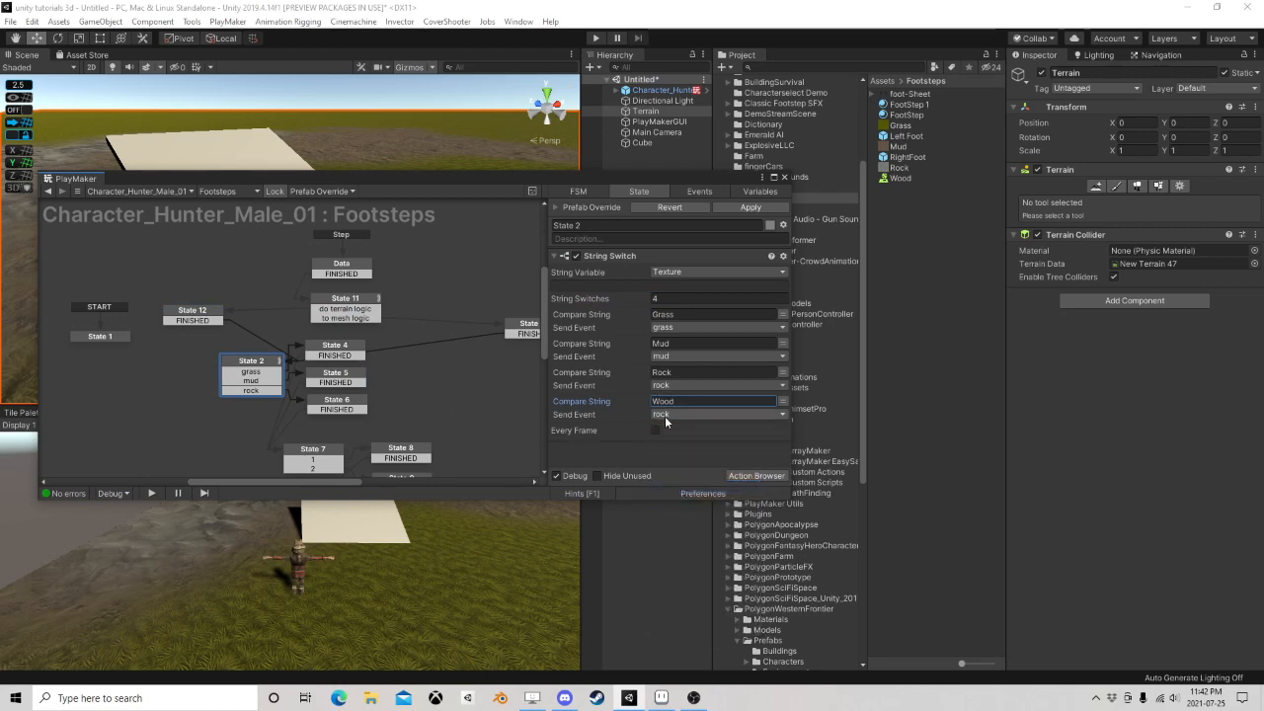
Tidy the graph by placing States 12 and 10 close on either side of State 11, with State 2 beneath State 12
drag(258, 366, 237, 374)
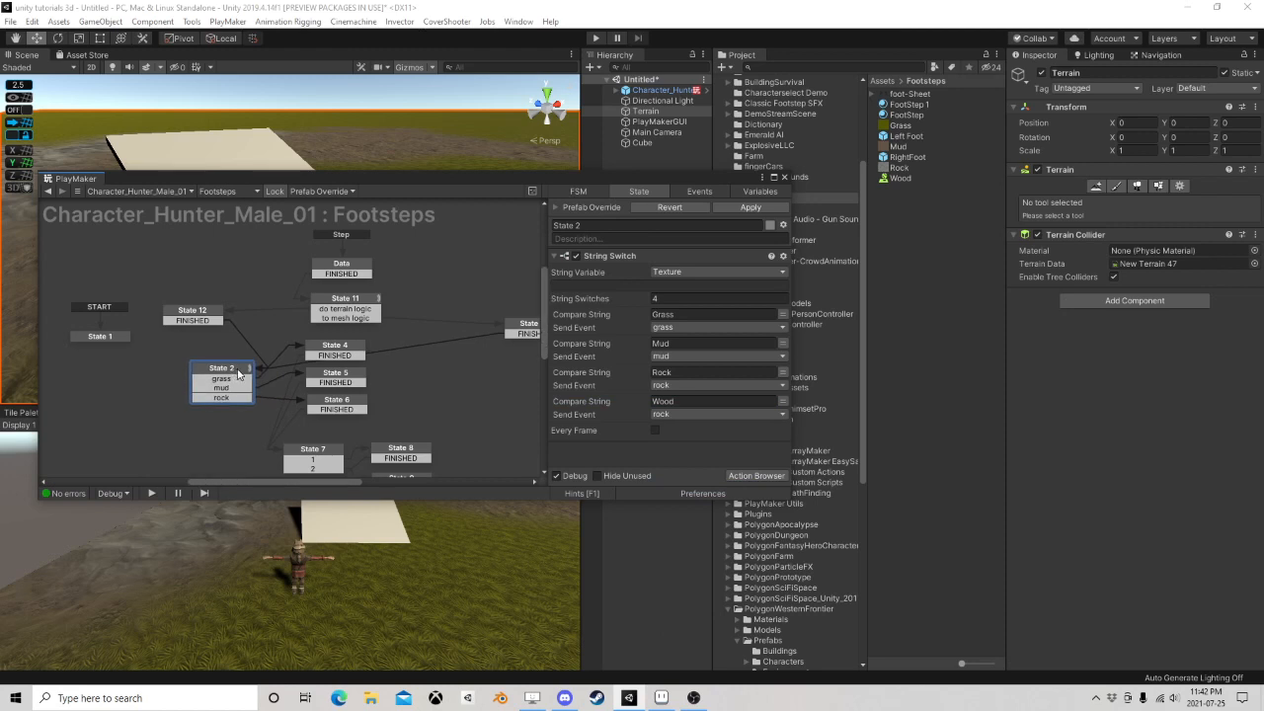
middle_drag(369, 343, 330, 346)
scroll(330, 346, up, 1)
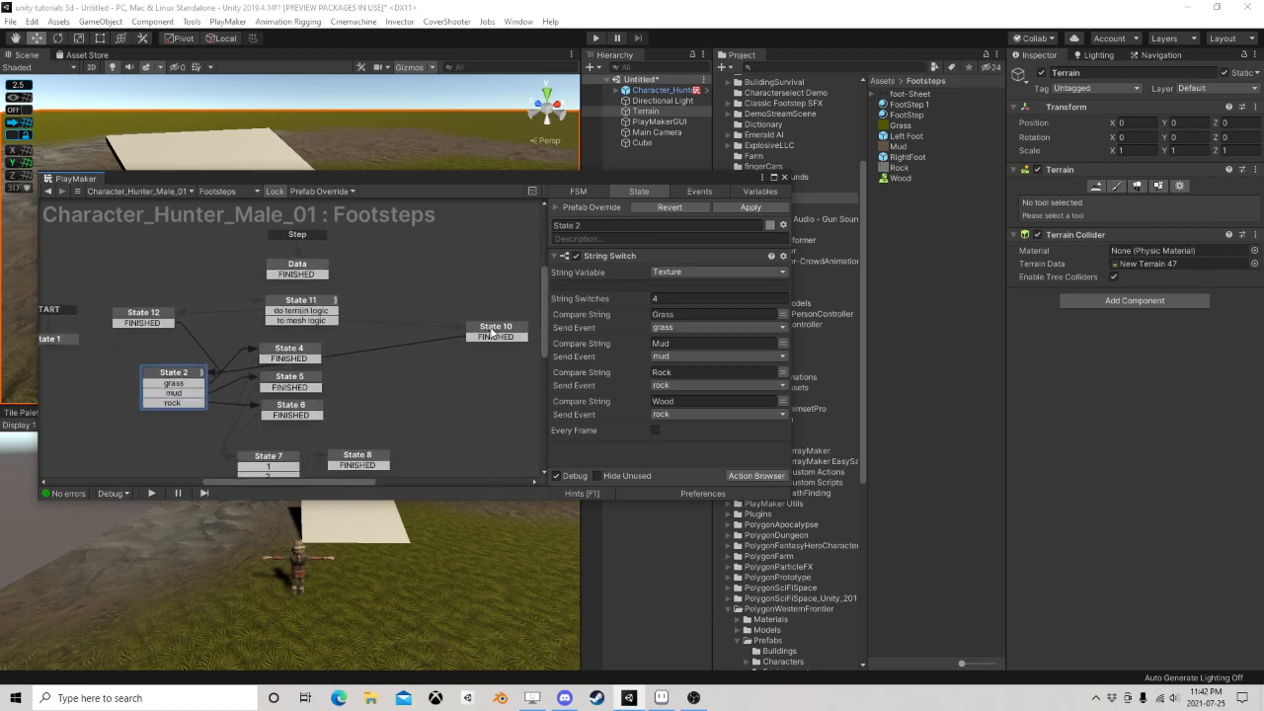
drag(491, 330, 424, 321)
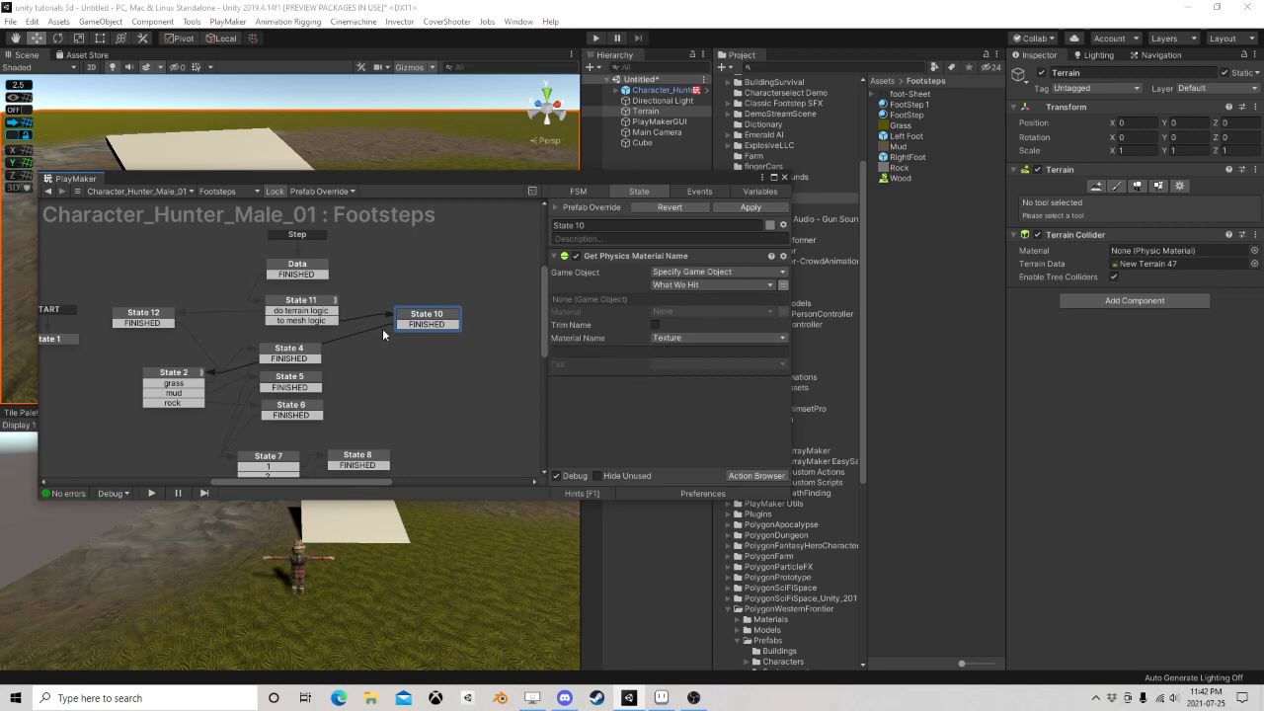
drag(150, 323, 172, 324)
click(302, 301)
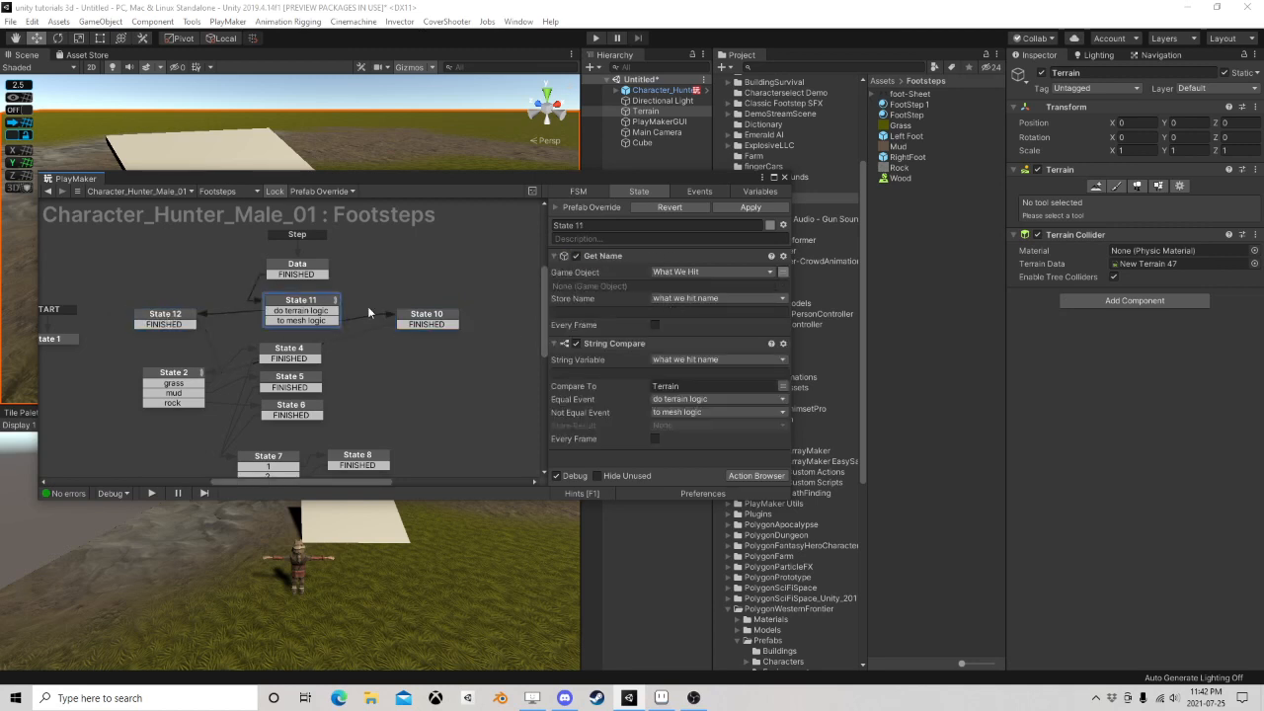
click(164, 316)
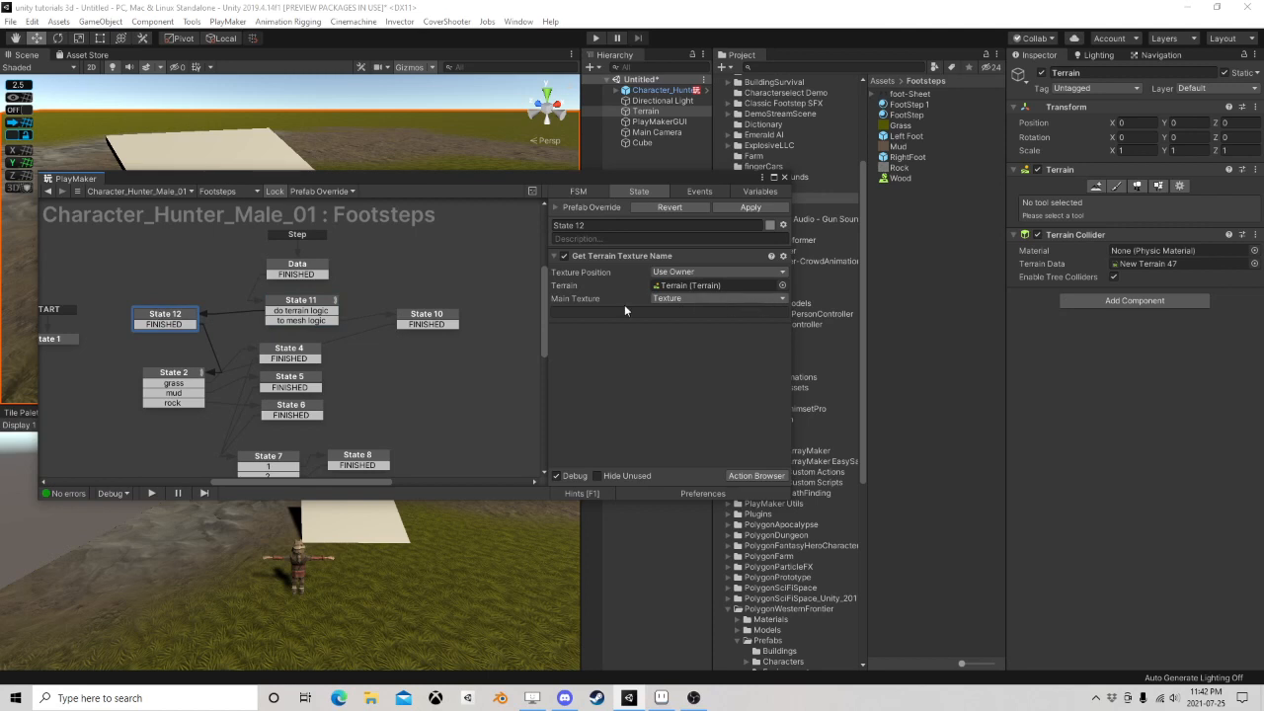
drag(164, 315, 203, 314)
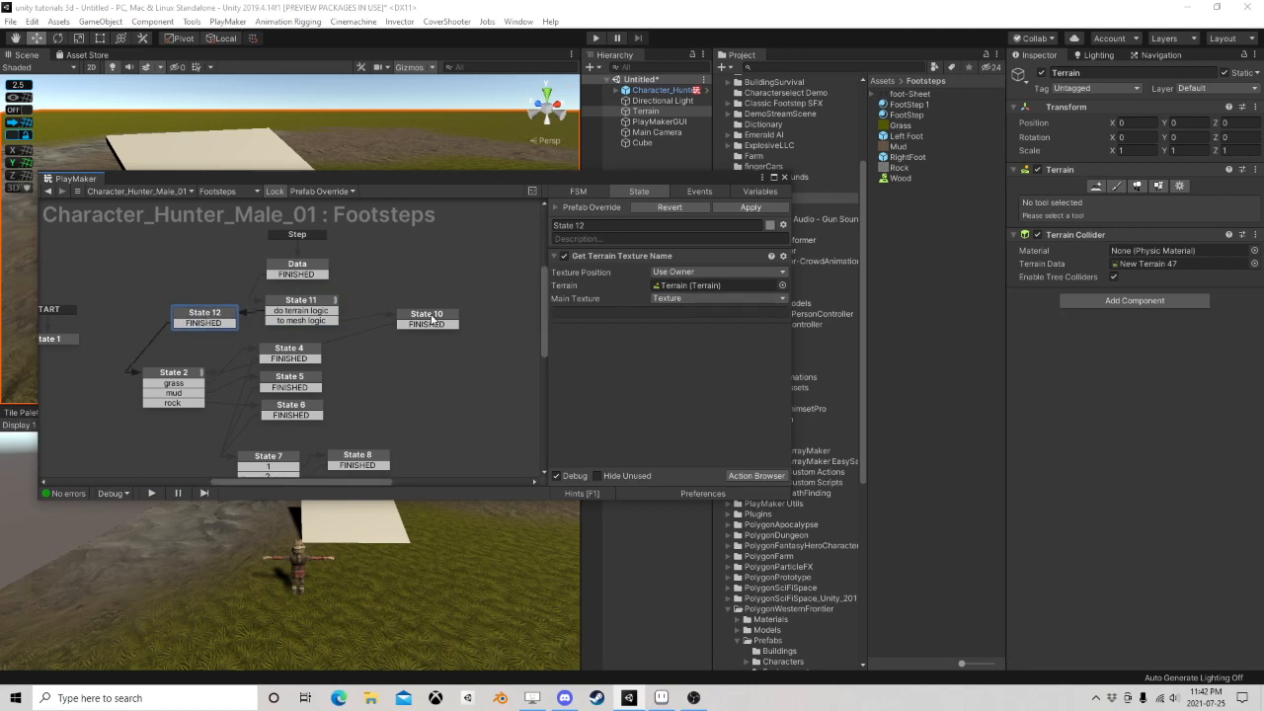
drag(430, 319, 396, 319)
drag(175, 376, 183, 370)
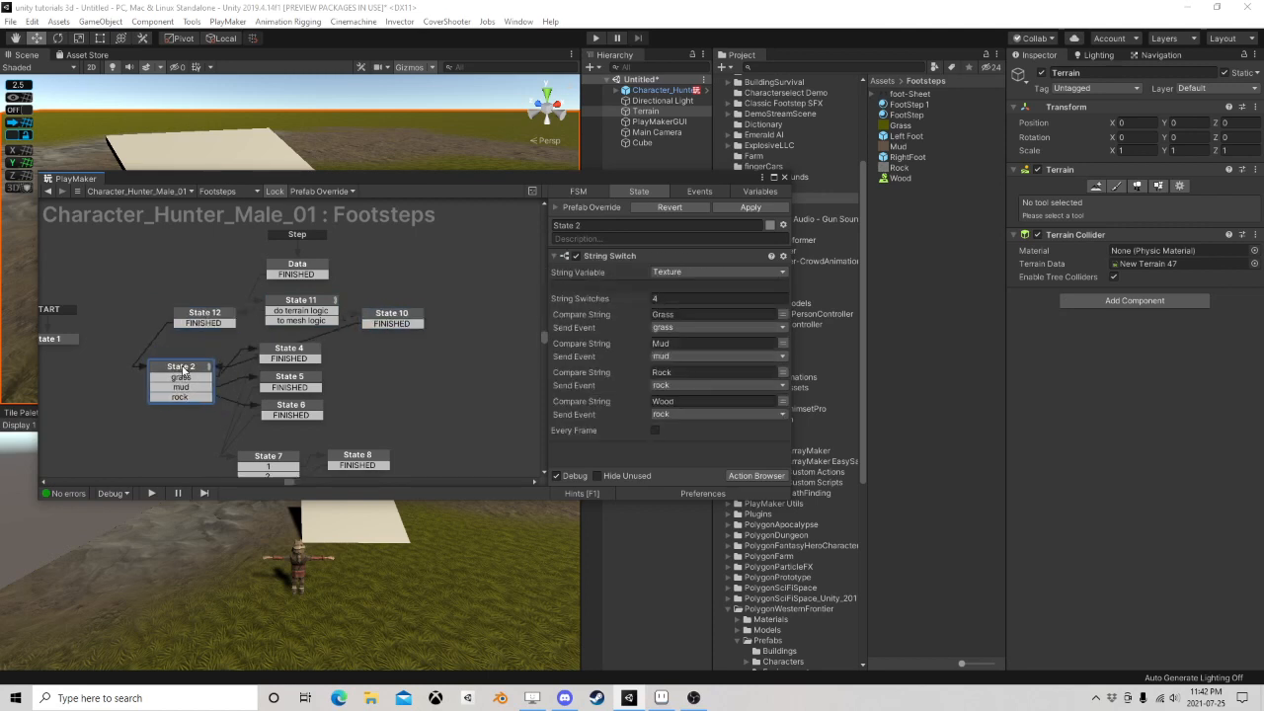
Enter Play mode and reopen the character's Footsteps FSM, placing its window clear of the Scene and Game views
click(784, 179)
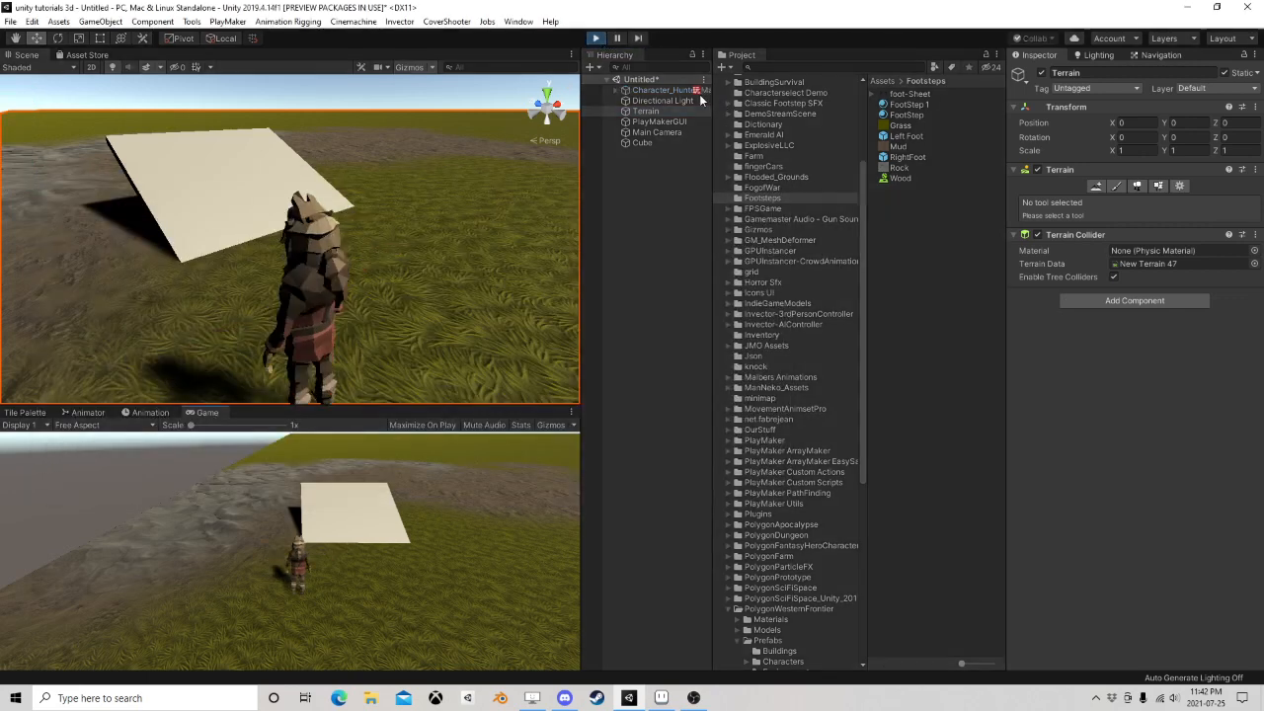
click(691, 91)
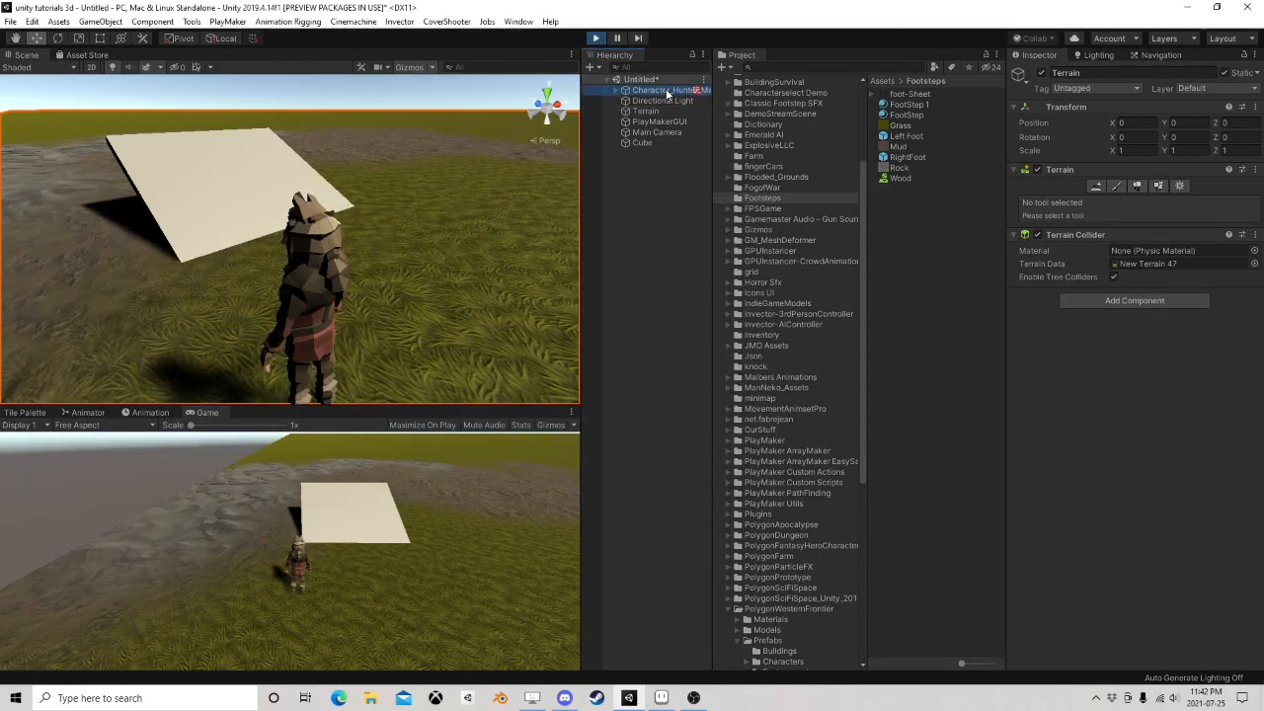
scroll(1153, 401, down, 10)
scroll(1154, 401, down, 5)
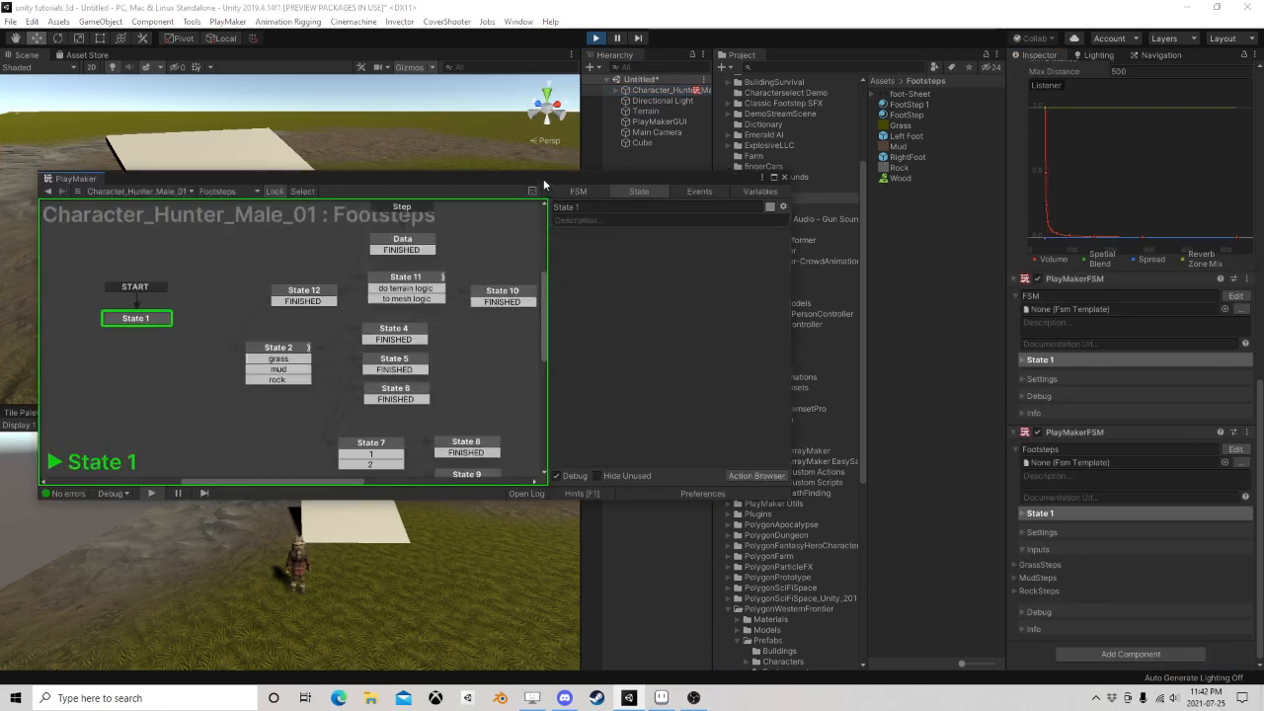
drag(544, 179, 1060, 91)
scroll(919, 278, down, 1)
middle_drag(918, 277, 781, 240)
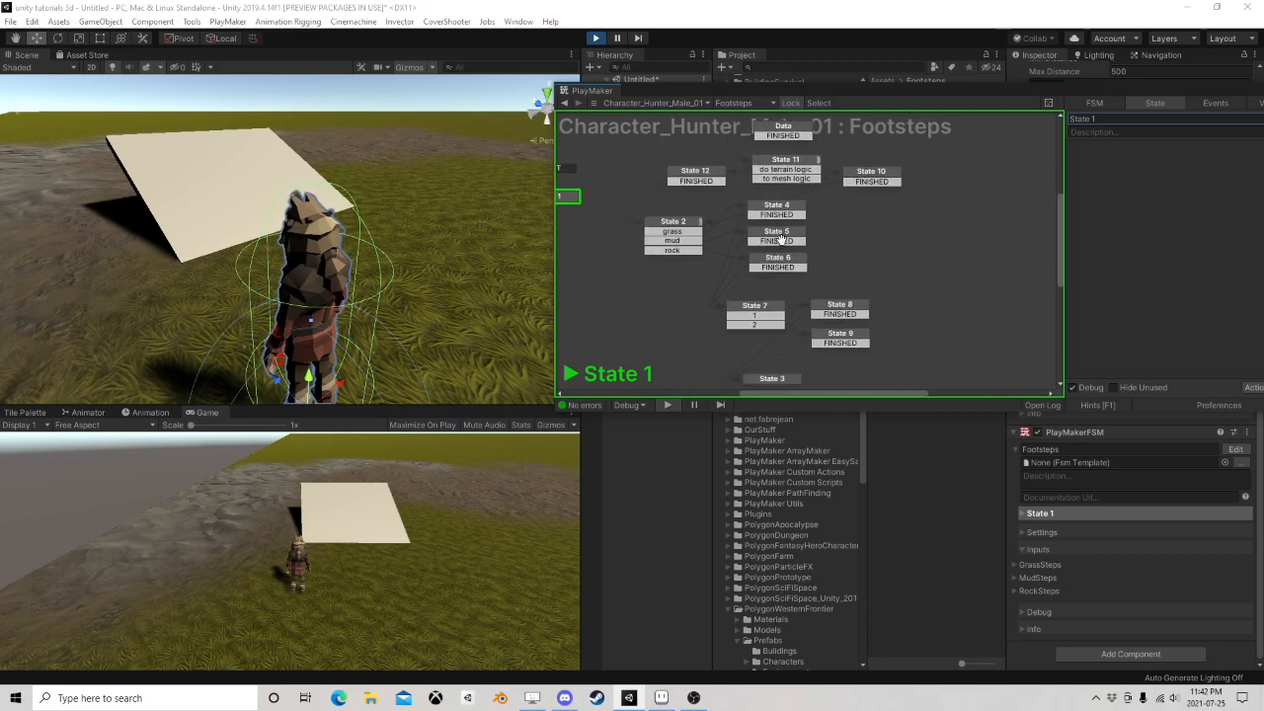
Run the character across the terrain and inspect the Data state's raycast results in the Footsteps FSM
click(476, 512)
key(d)
key(s)
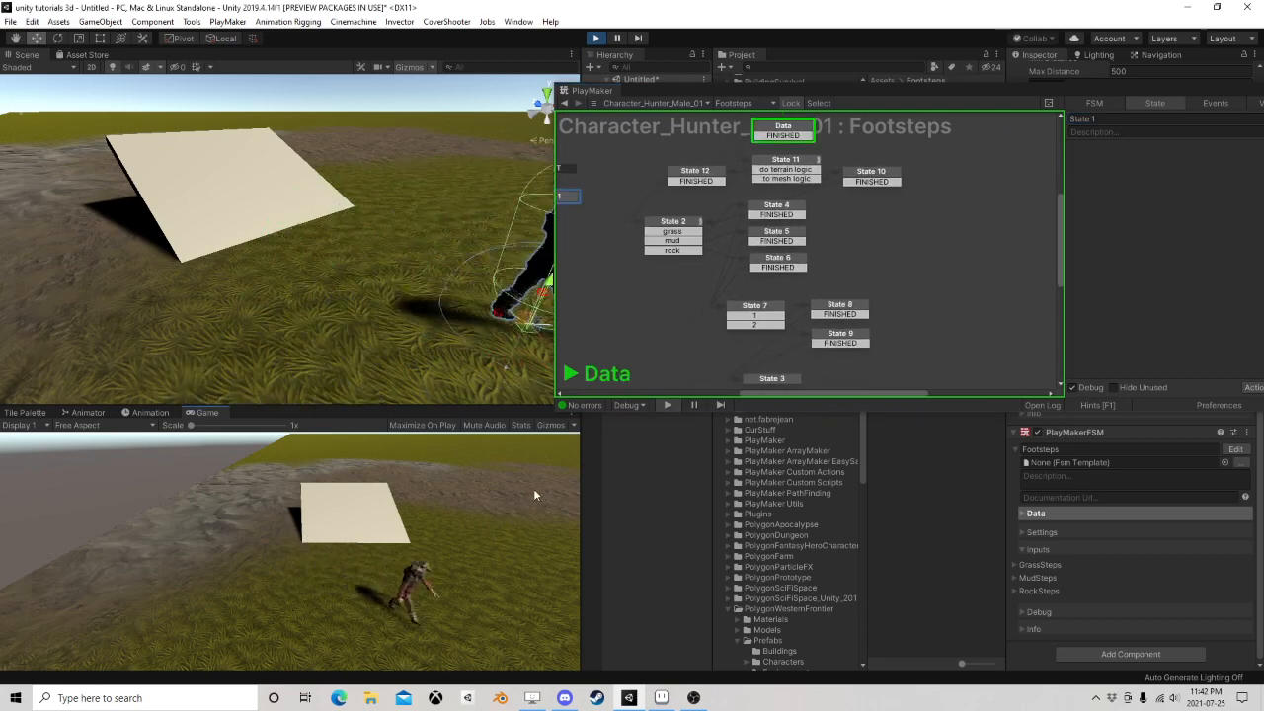
click(798, 128)
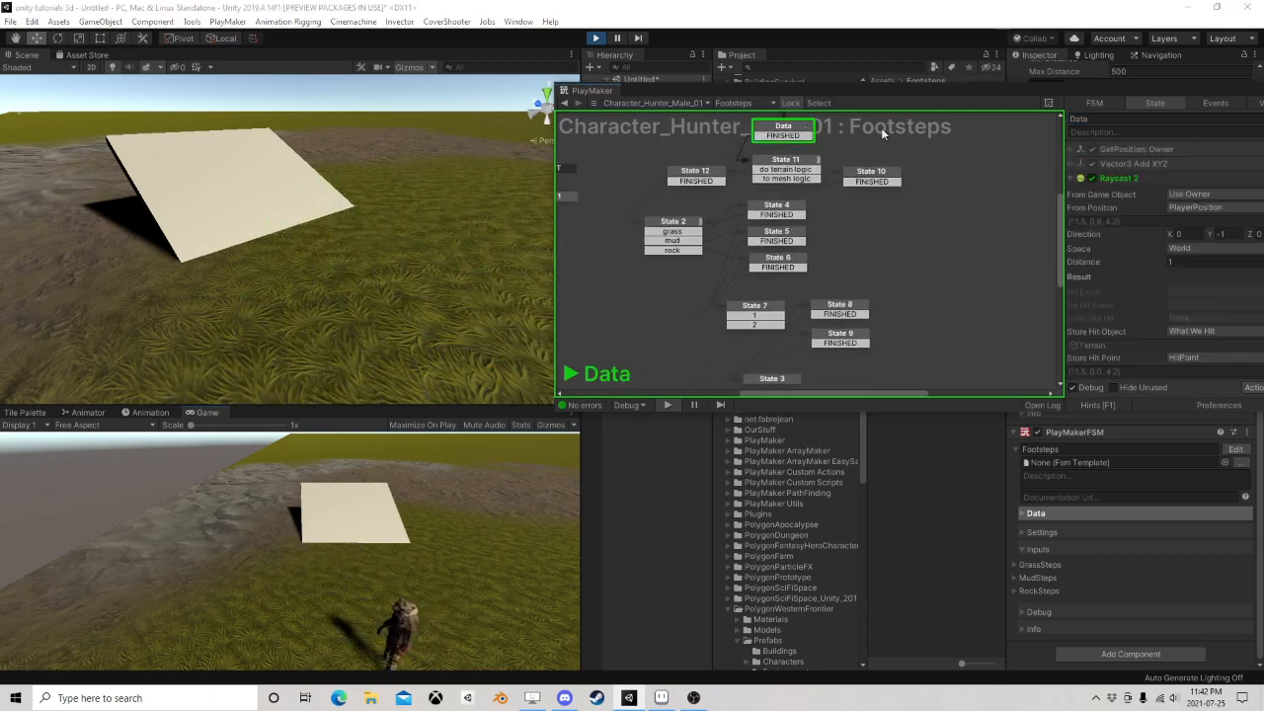
Move the FSM editor aside and set the Data state's Raycast 2 Repeat Interval to 0 during Play mode
drag(1074, 88, 749, 89)
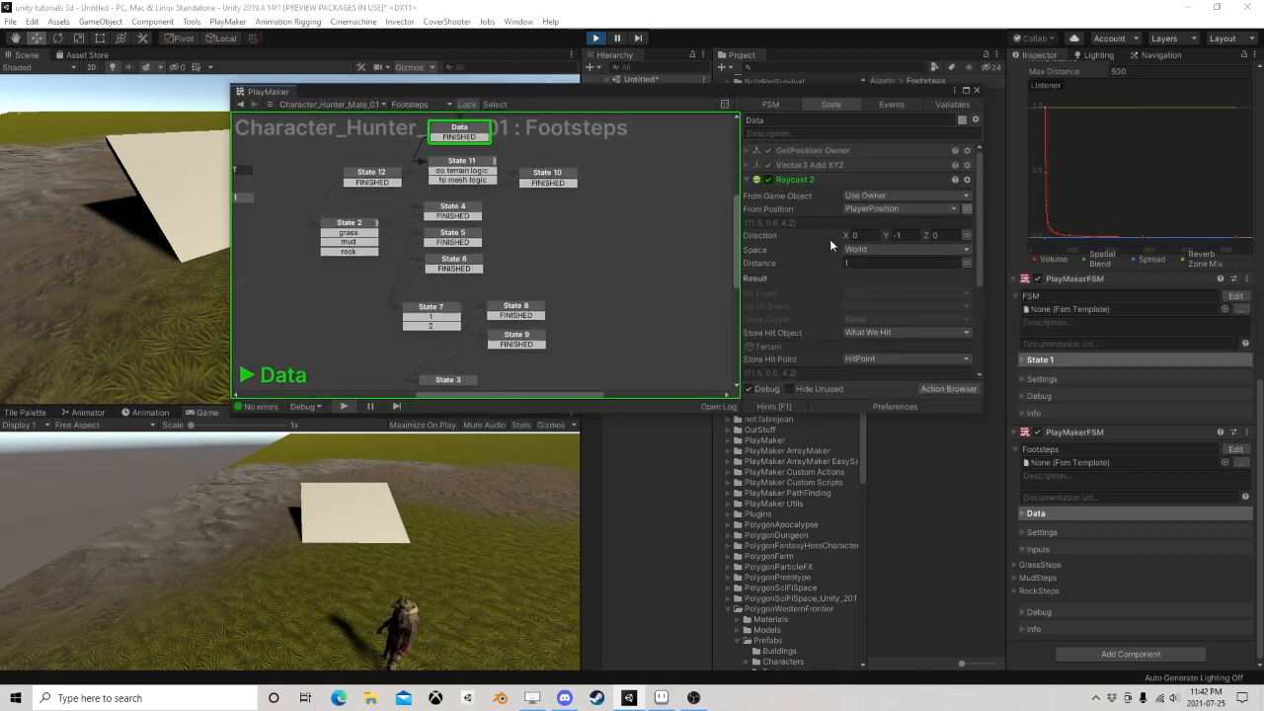
scroll(829, 239, down, 4)
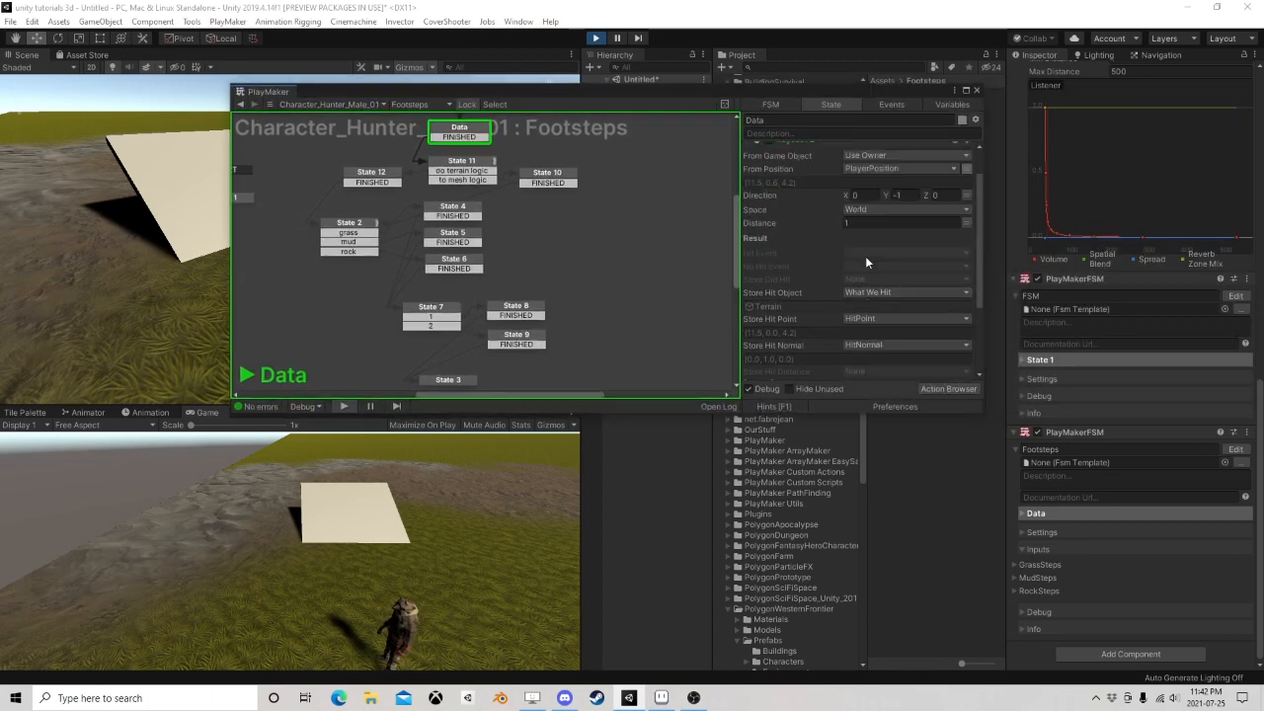
click(894, 283)
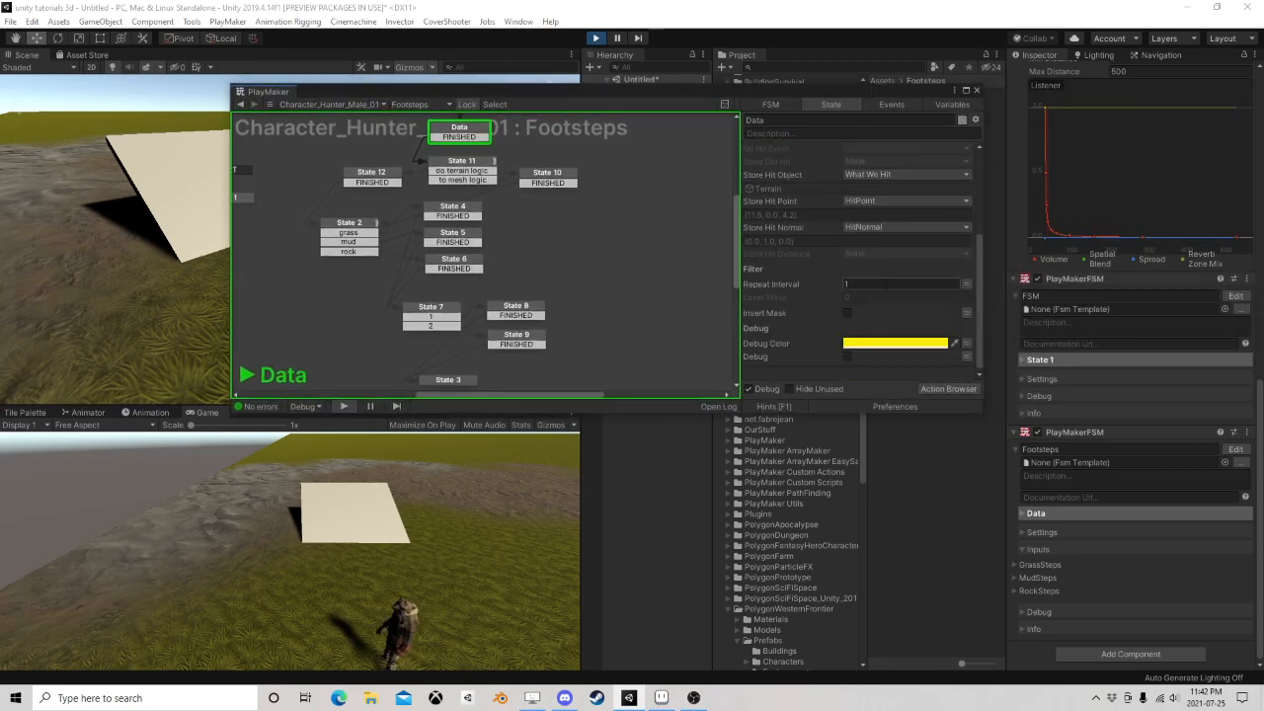
text(0)
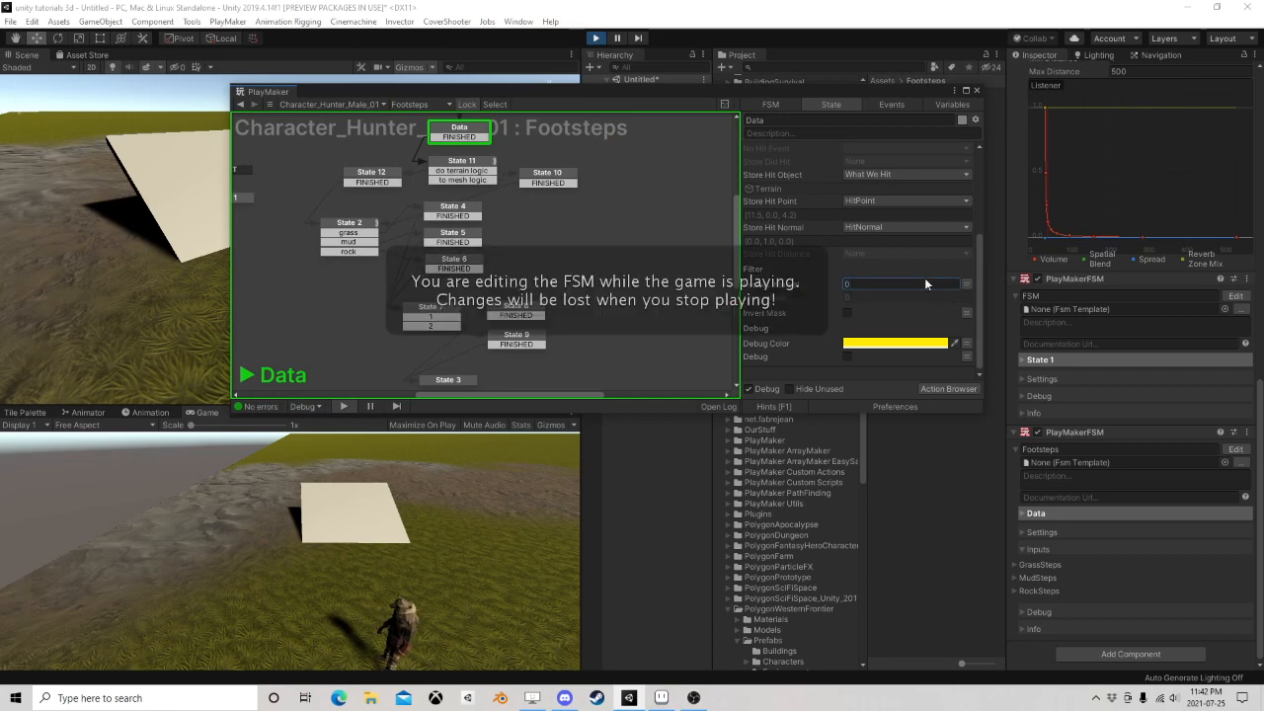
Run the character over the grass and up onto the sloped cube while watching which Footsteps states activate
click(553, 544)
key(d)
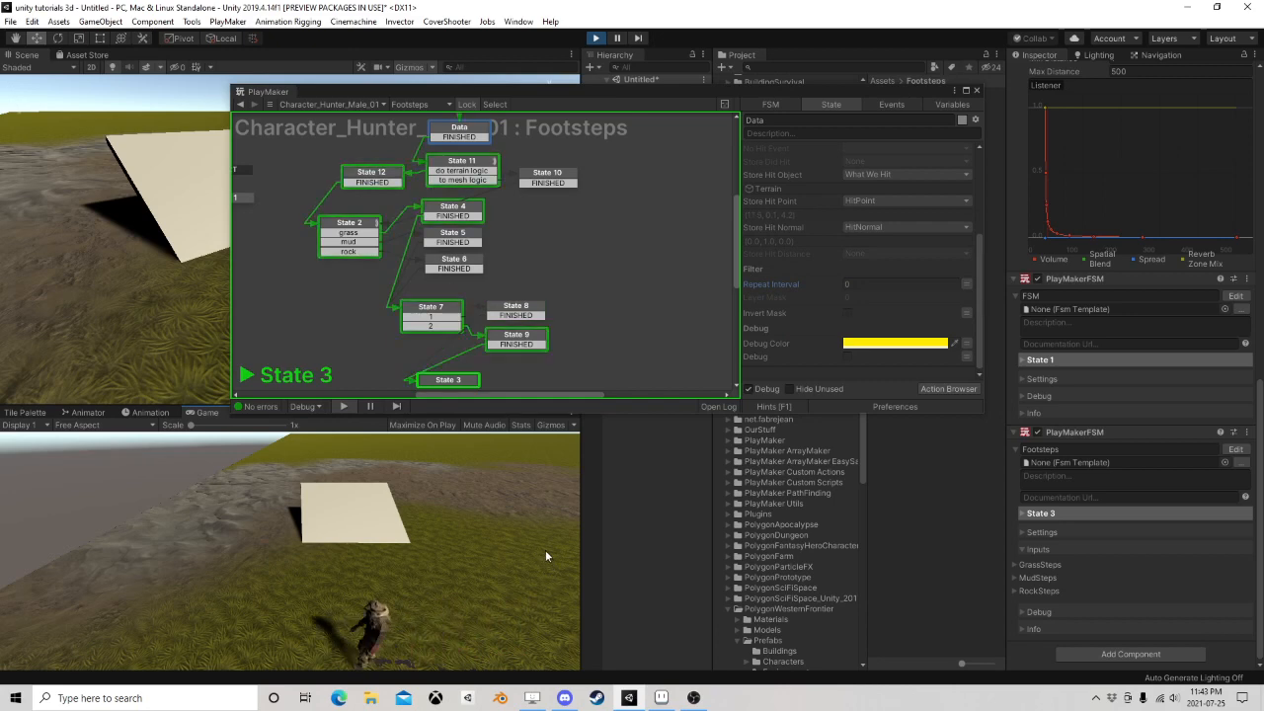
key(a)
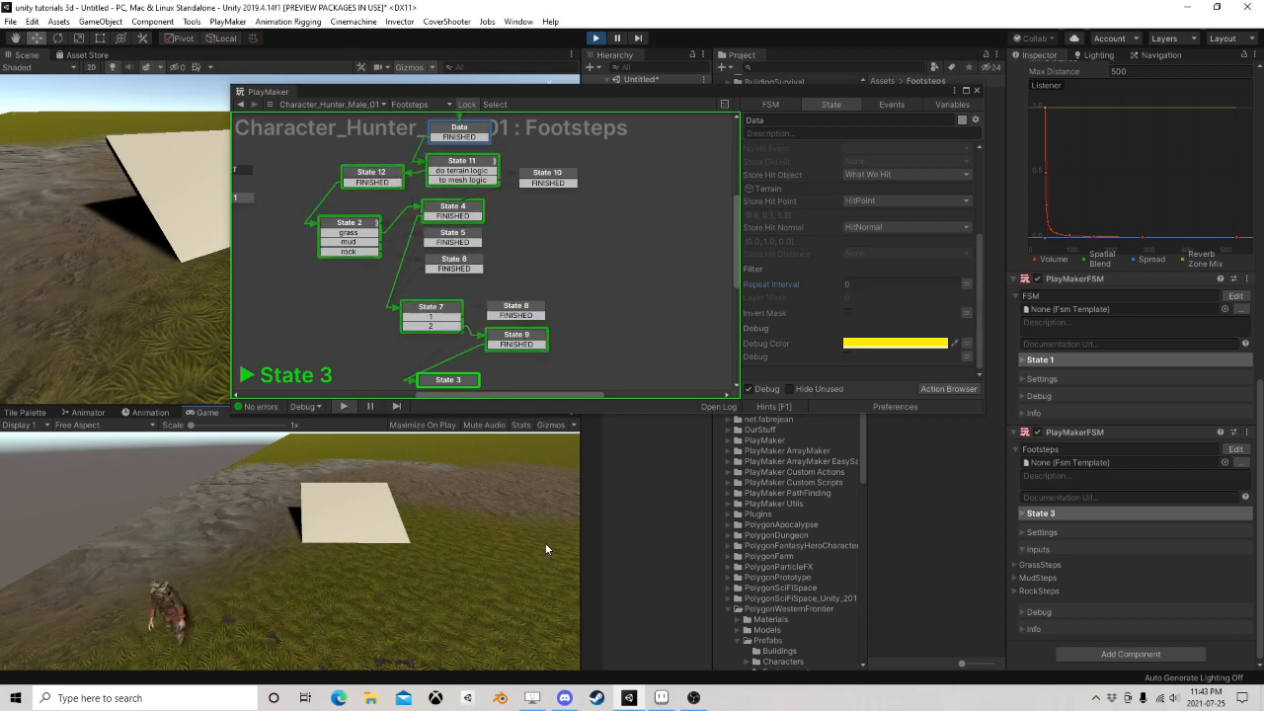
key(d)
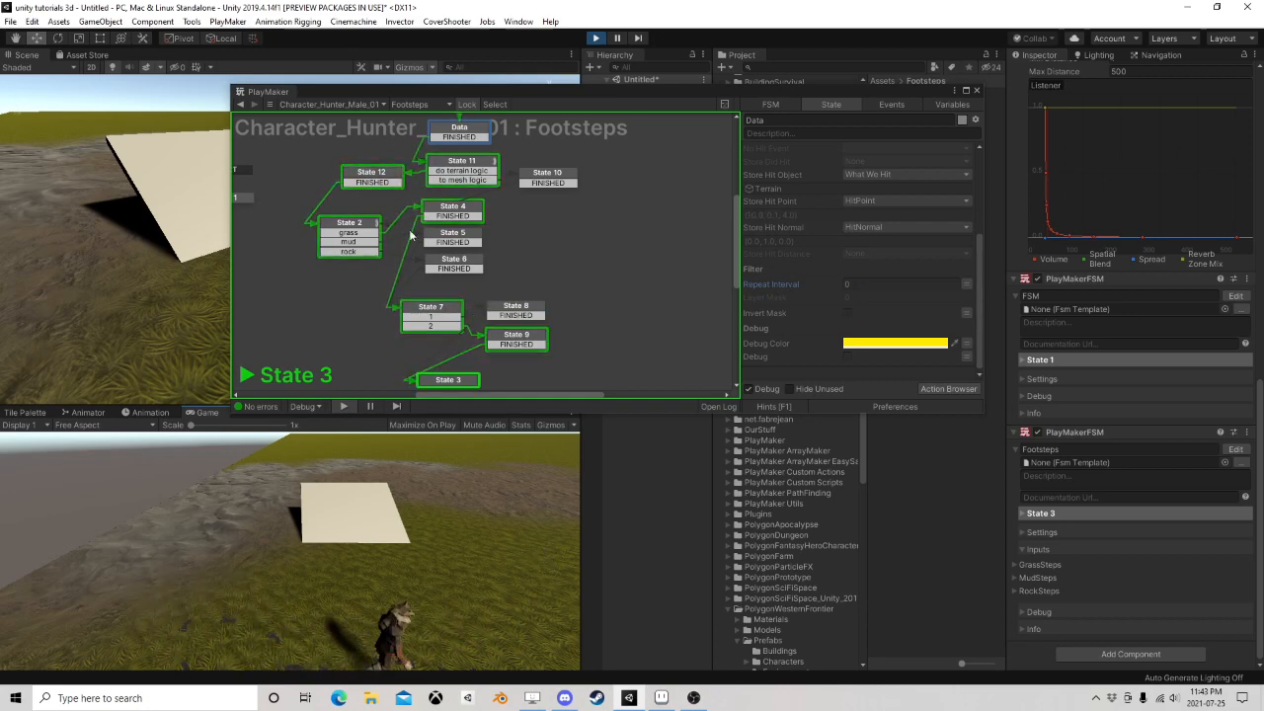
key(w)
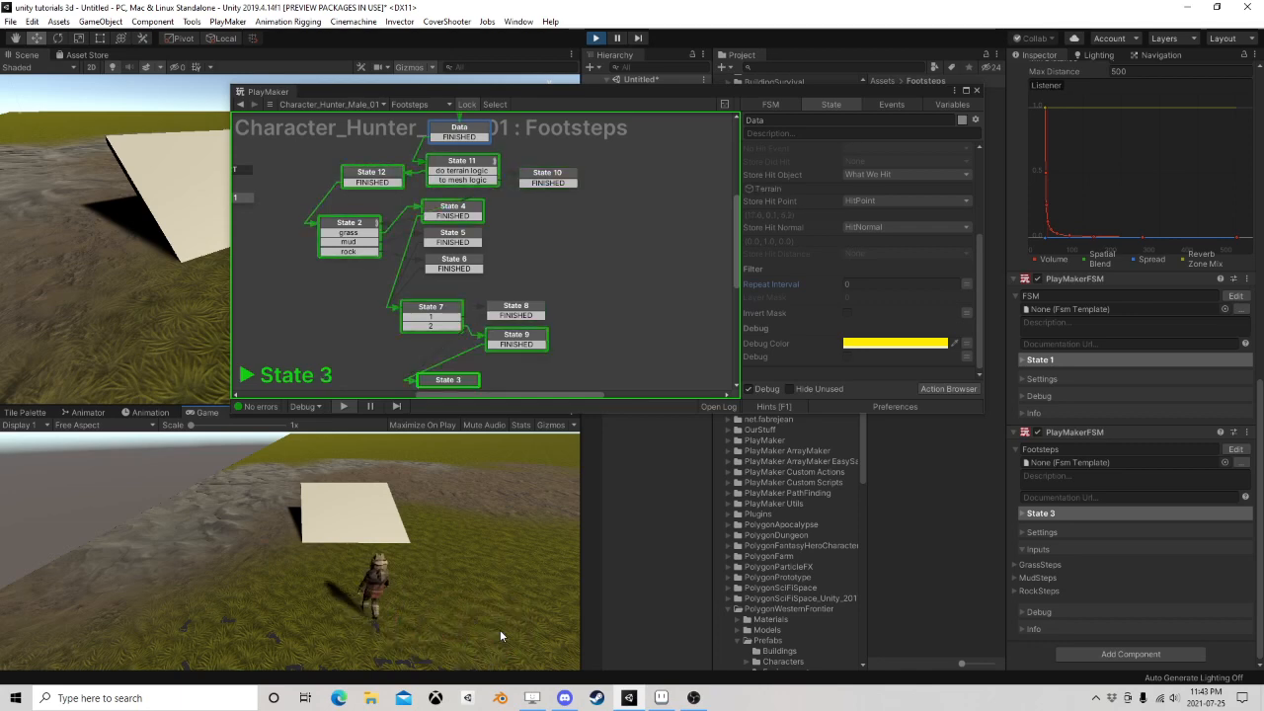
key(w)
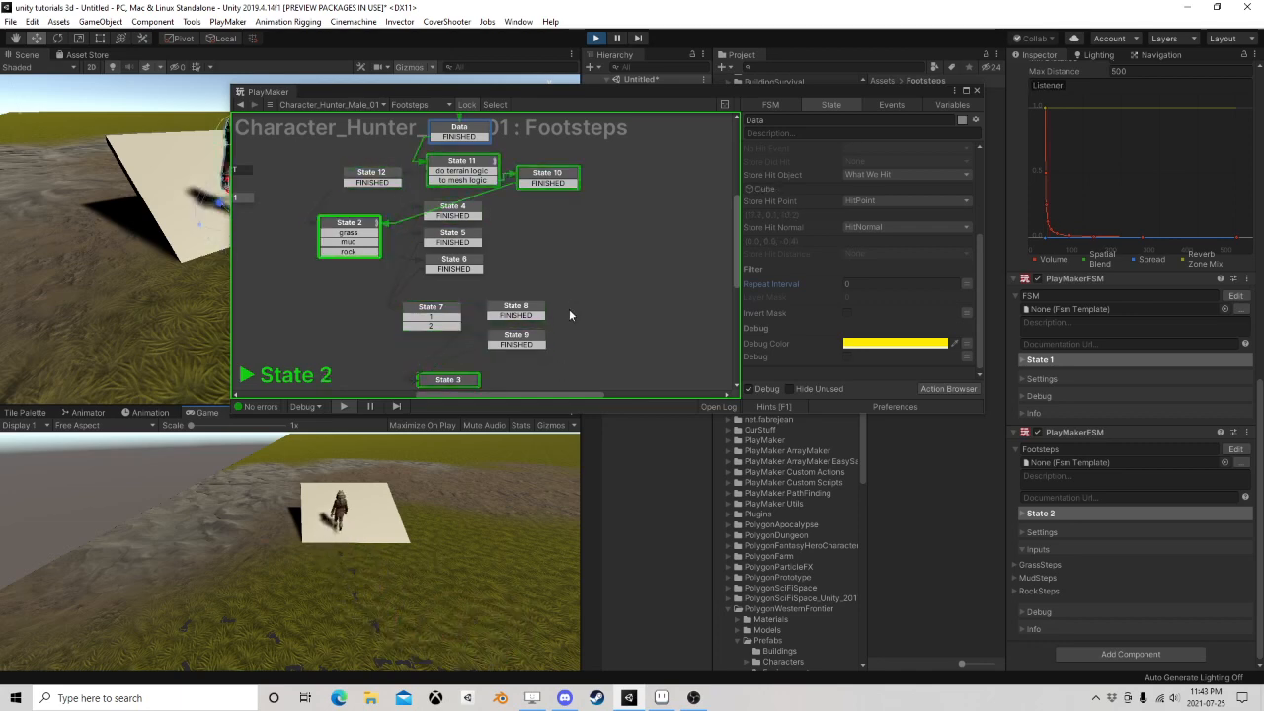
key(d)
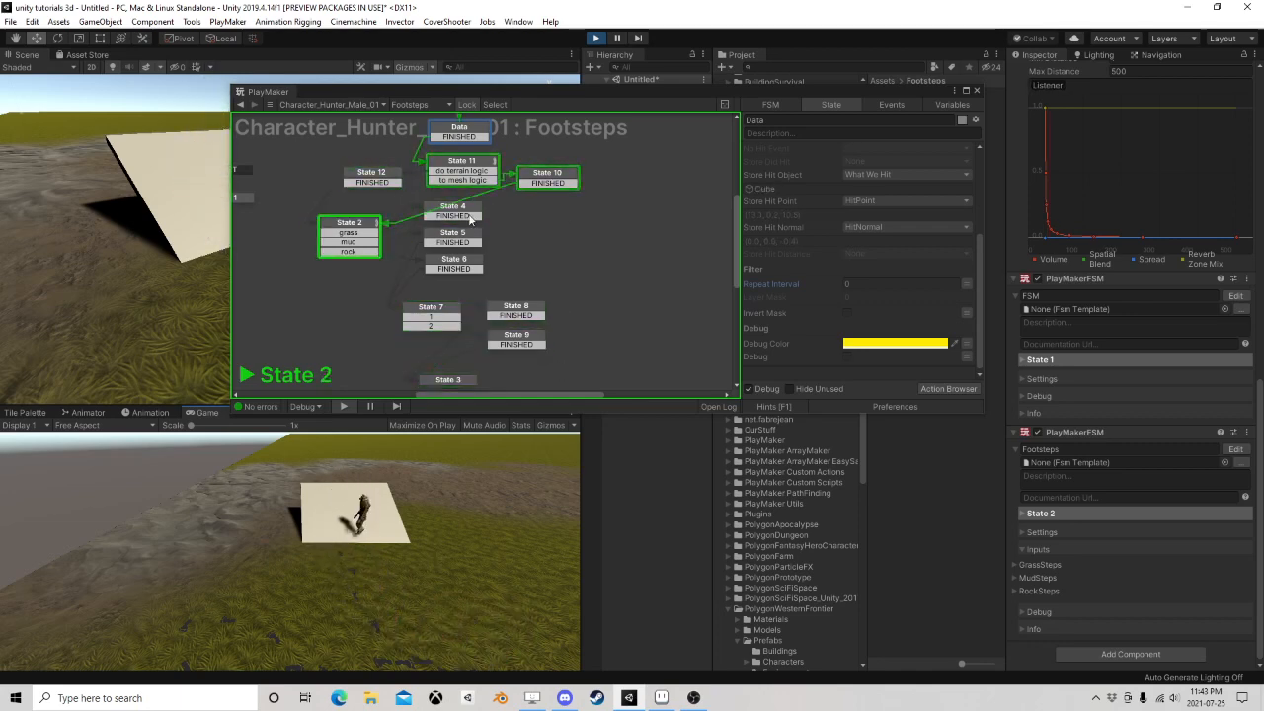
Try enabling Trim Name in State 10's Get Physics Material Name during Play mode and walk the character on the cube
click(555, 176)
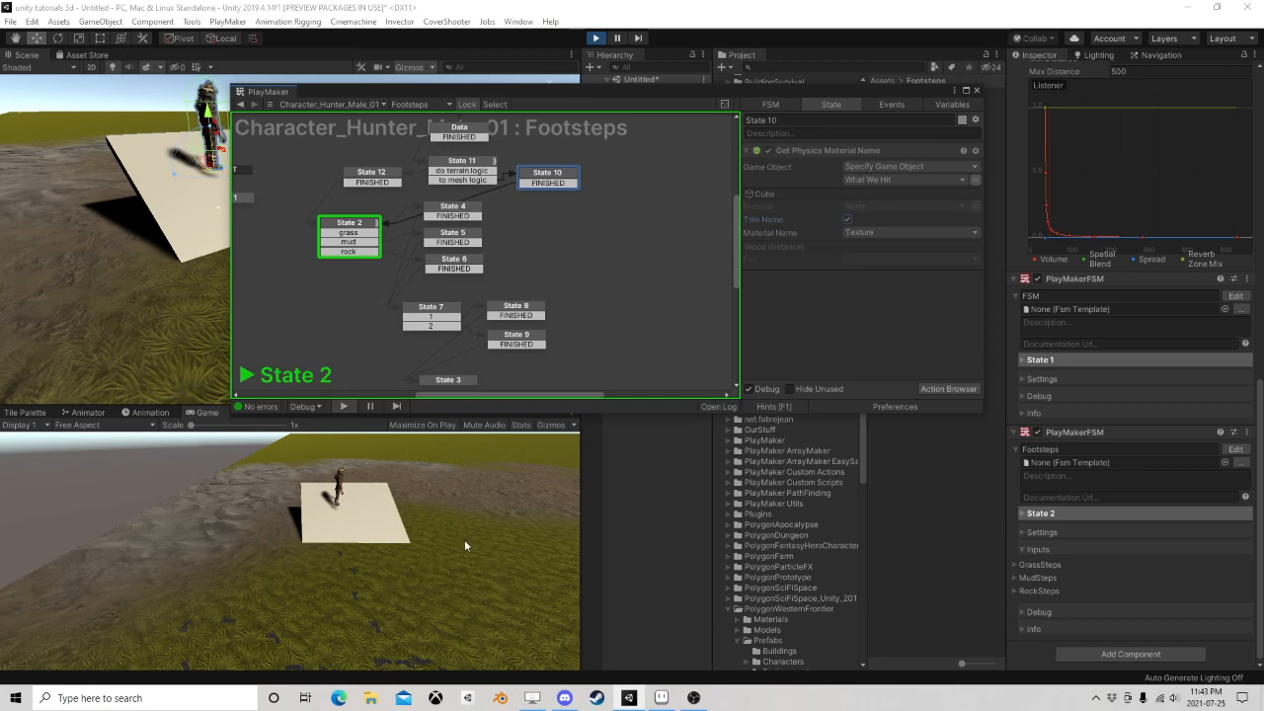
click(439, 583)
key(d)
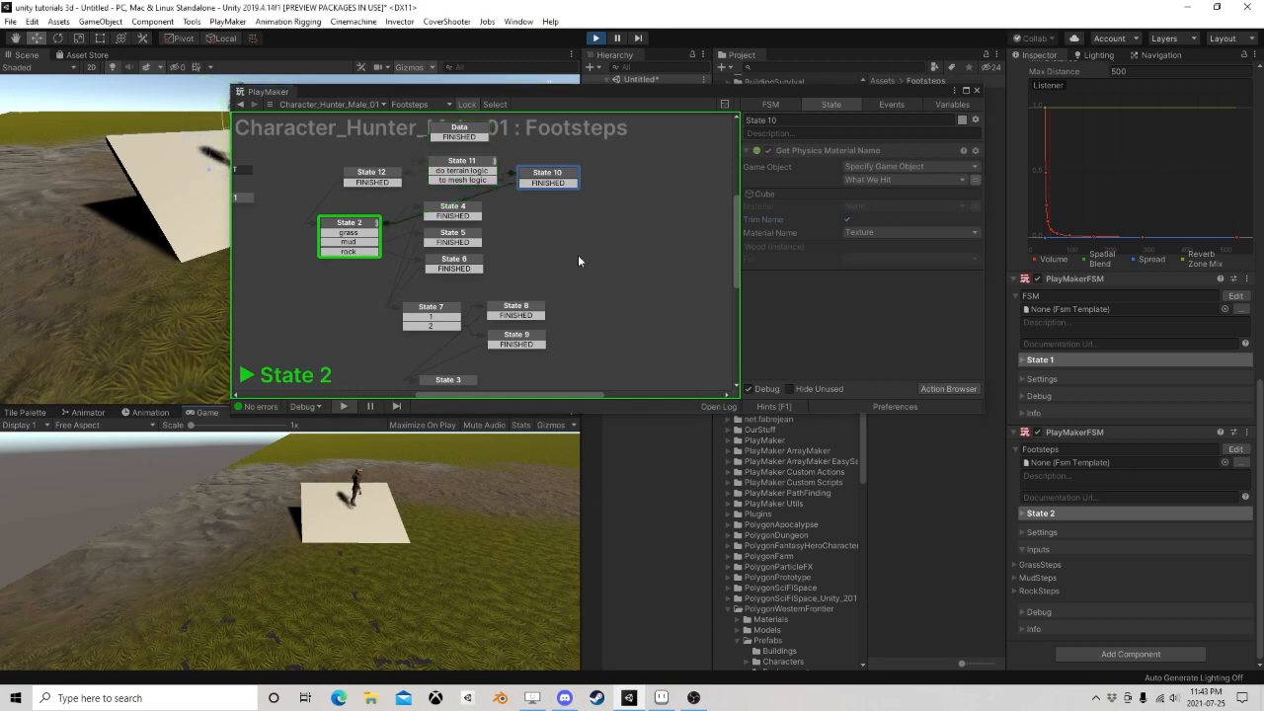
Compare State 10's stored material name with State 2's String Switch entries, and walk the character on the cube again
click(557, 175)
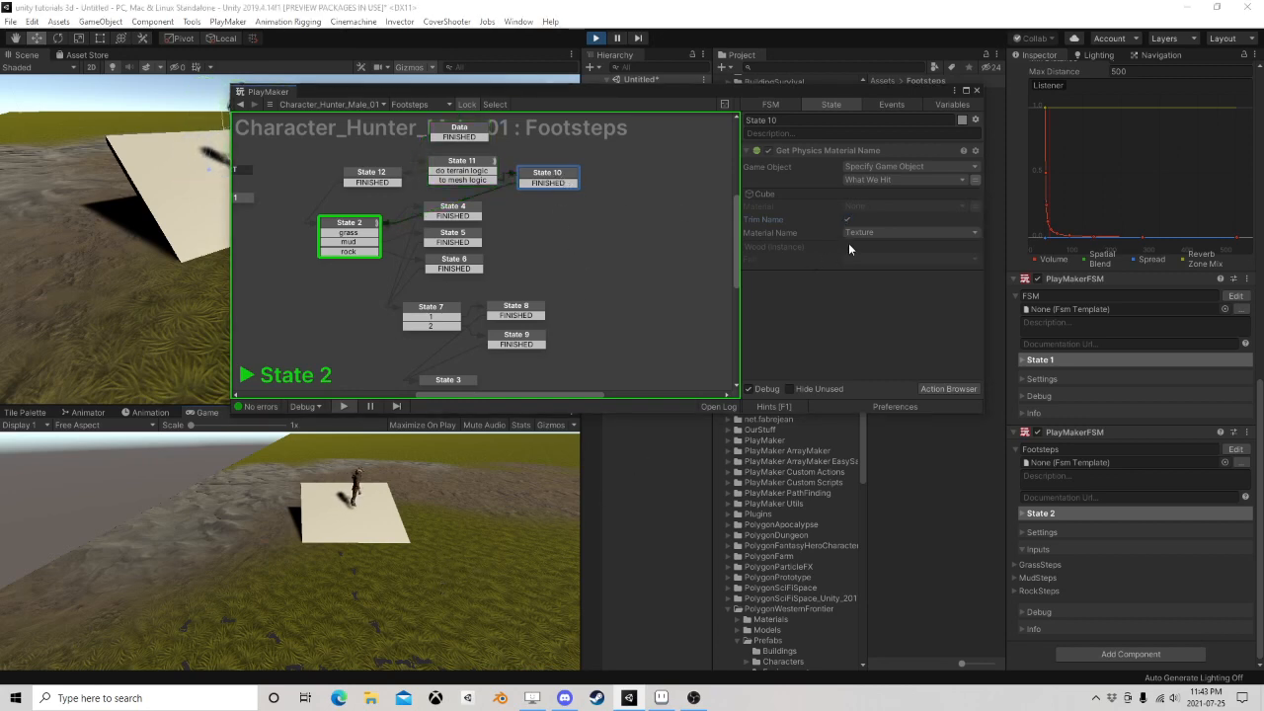
click(363, 224)
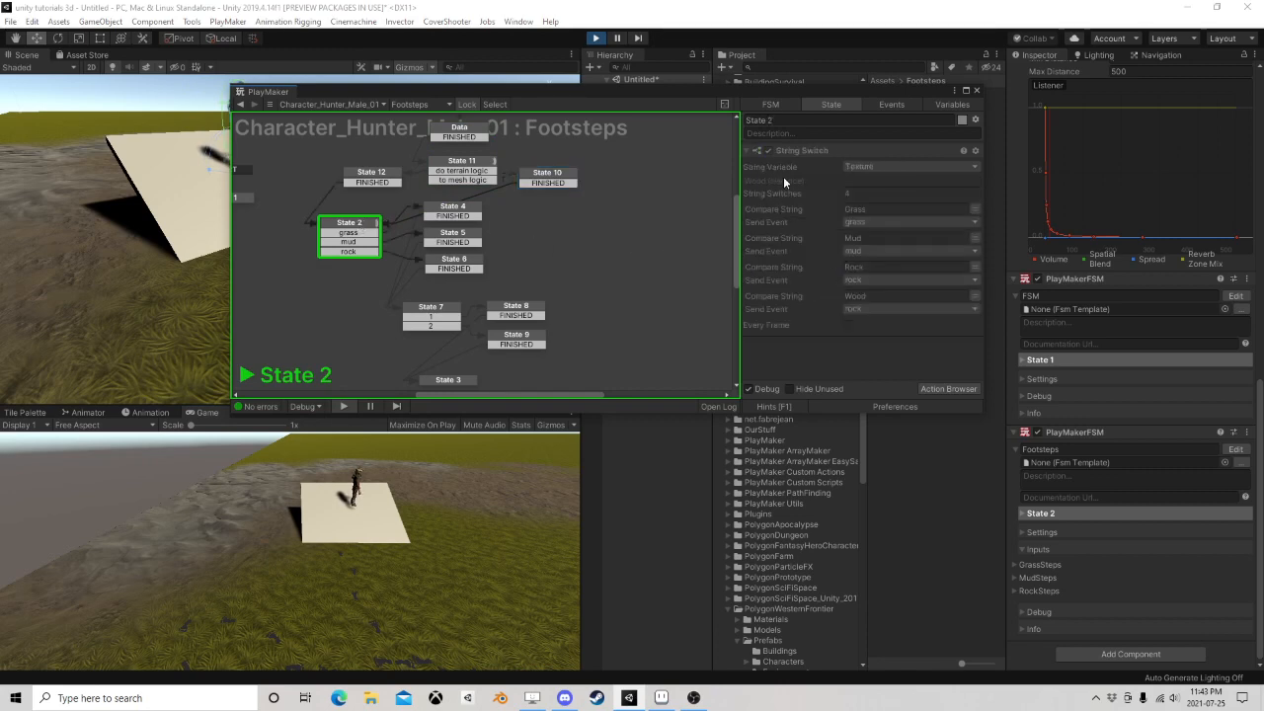
click(549, 175)
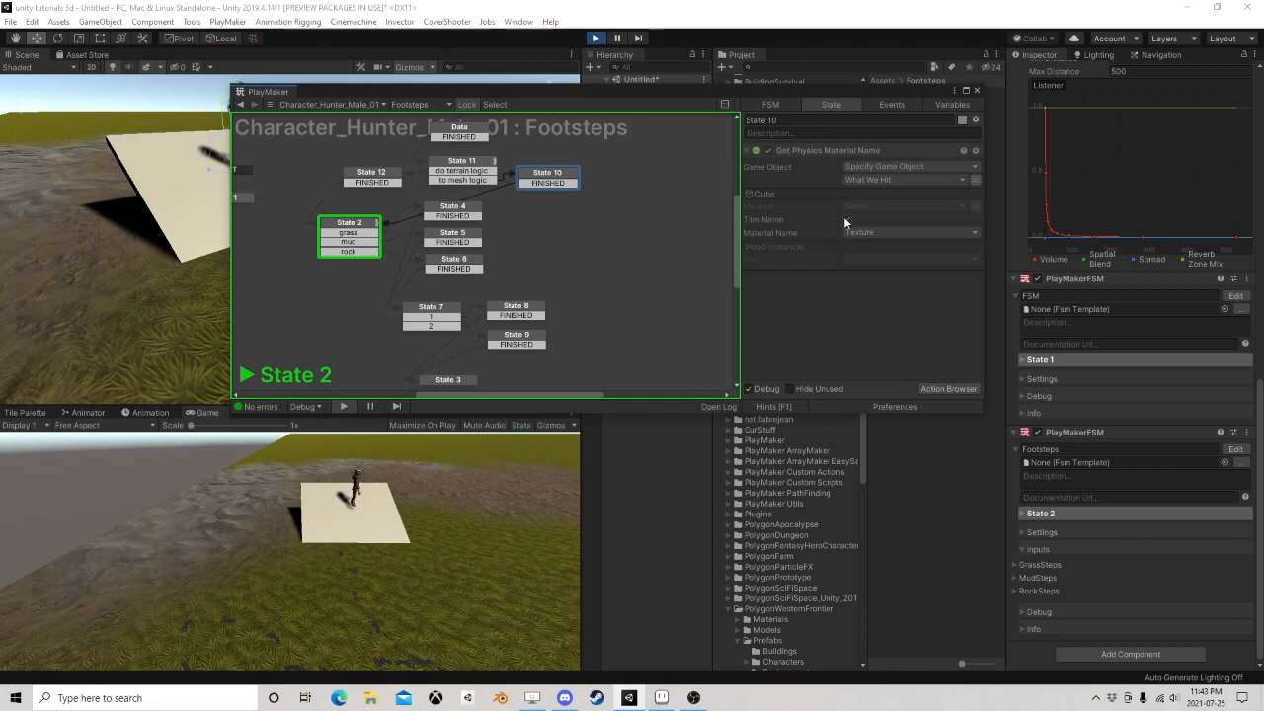
click(457, 591)
key(s)
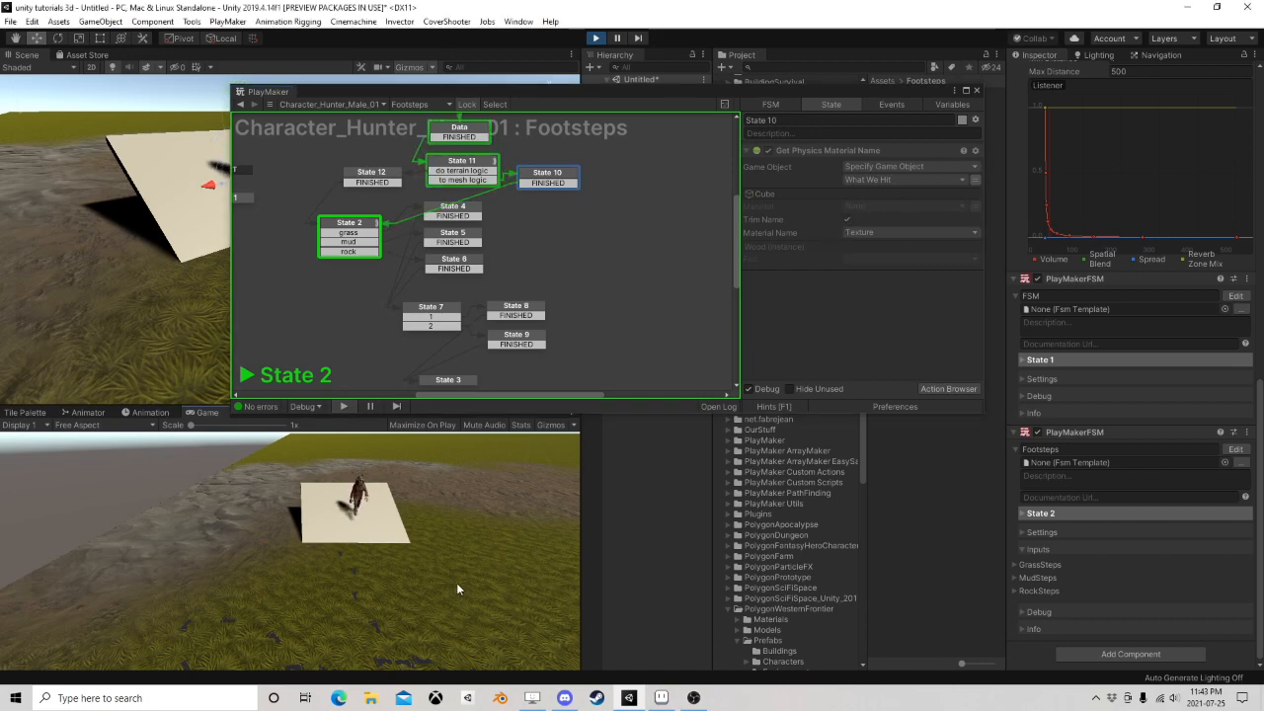
Exit Play mode and set the Data state's Raycast 2 Repeat Interval to 0
click(595, 39)
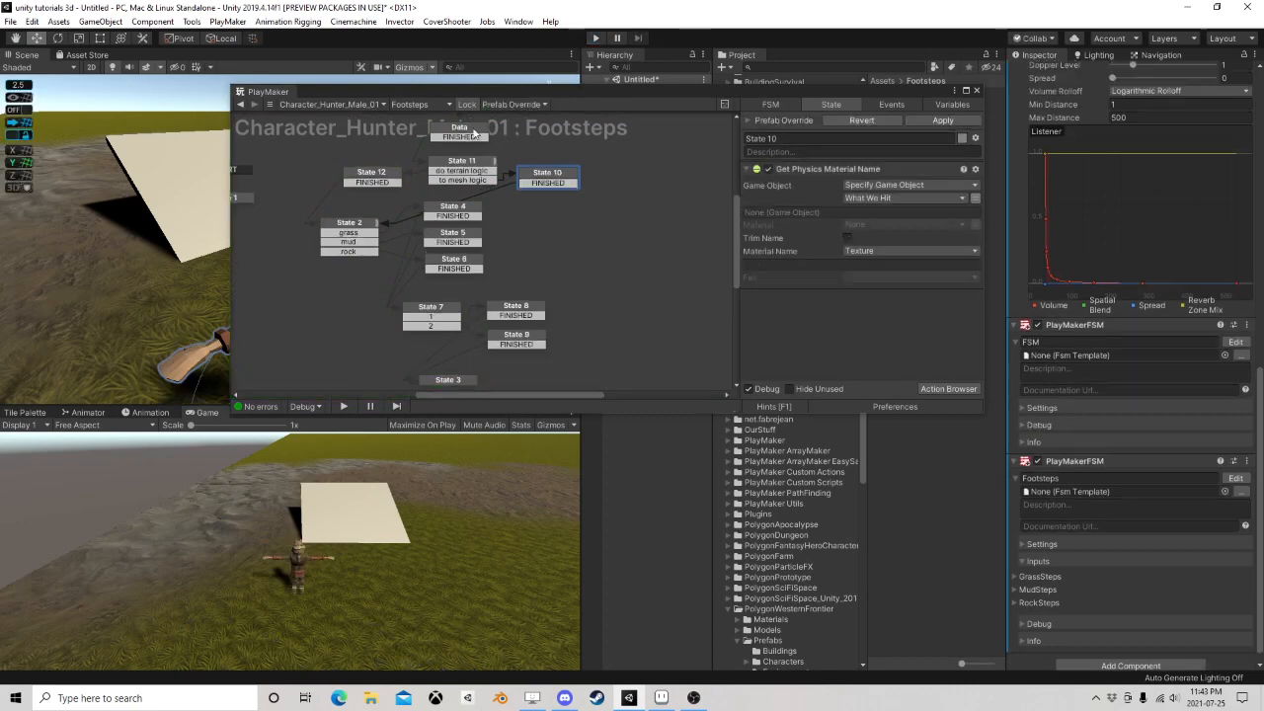
scroll(850, 297, down, 5)
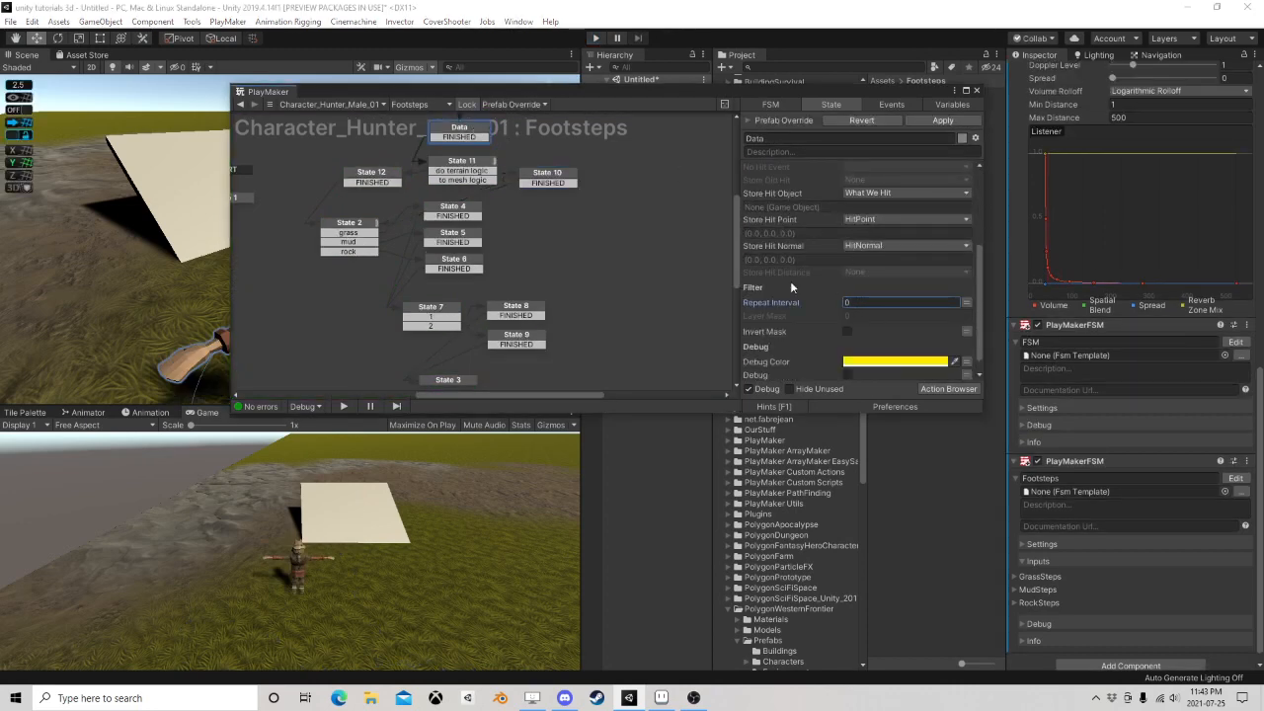
Place State 10 farther away from State 11 and enable Trim Name in its Get Physics Material Name action
middle_drag(492, 200, 370, 265)
right_click(416, 240)
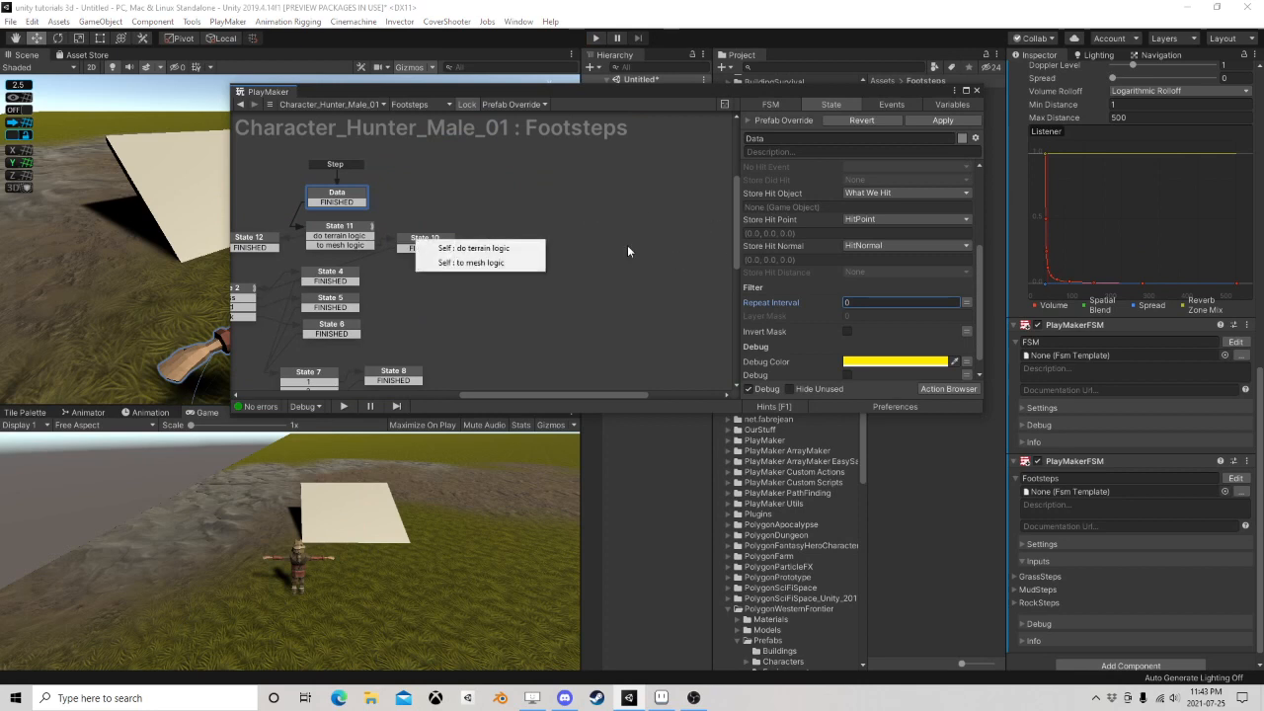
click(628, 247)
drag(452, 247, 499, 246)
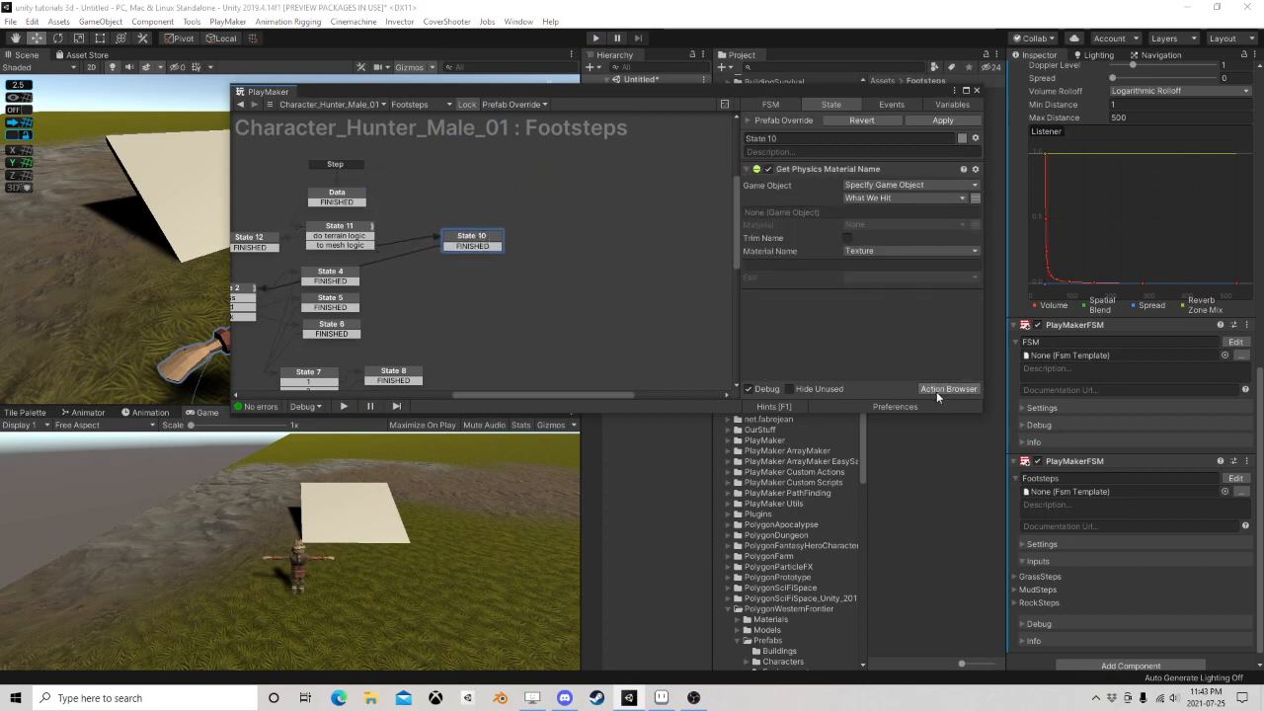
mouse_move(772, 239)
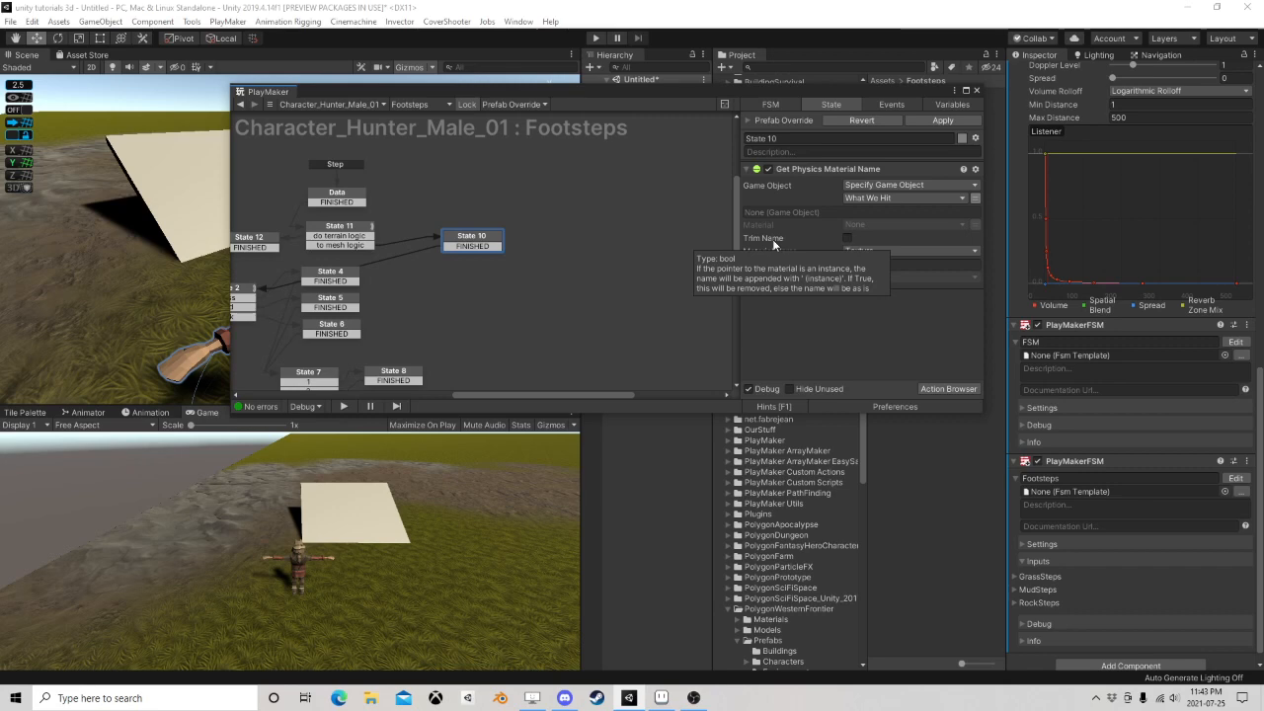
click(846, 238)
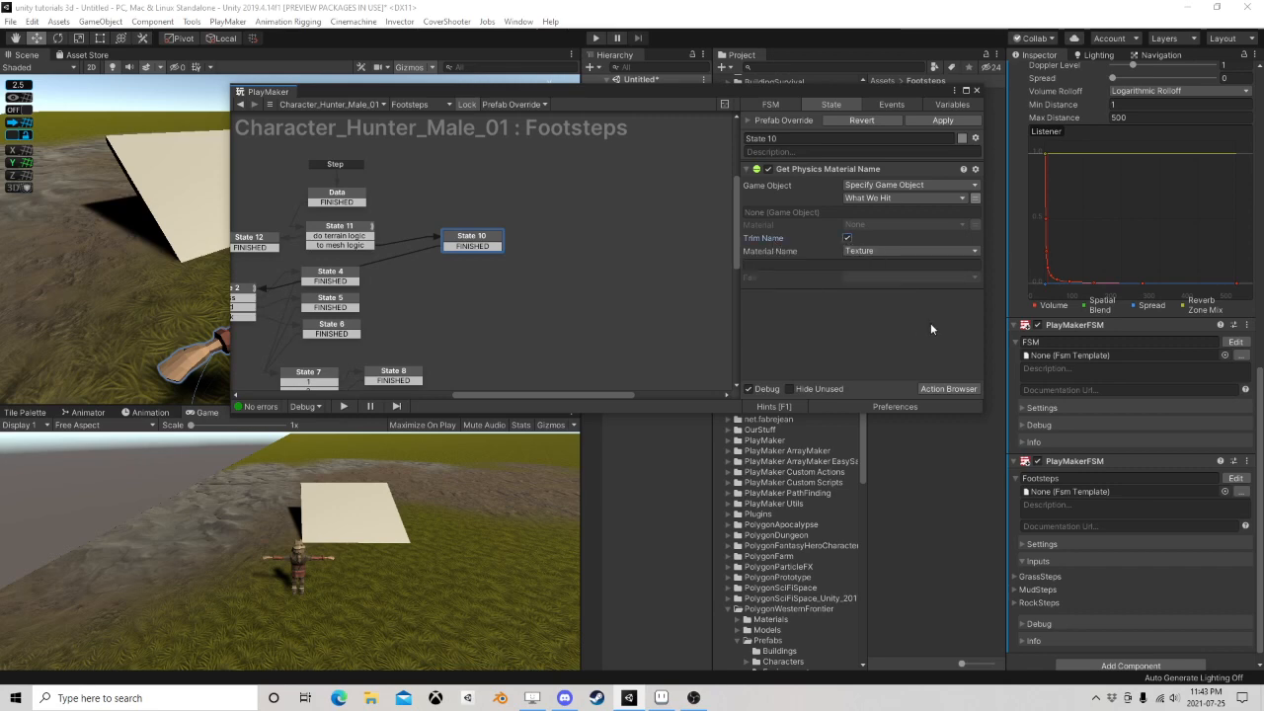
Try adding a String Trim action with Texture as its string input to State 10, and remove the action
click(948, 389)
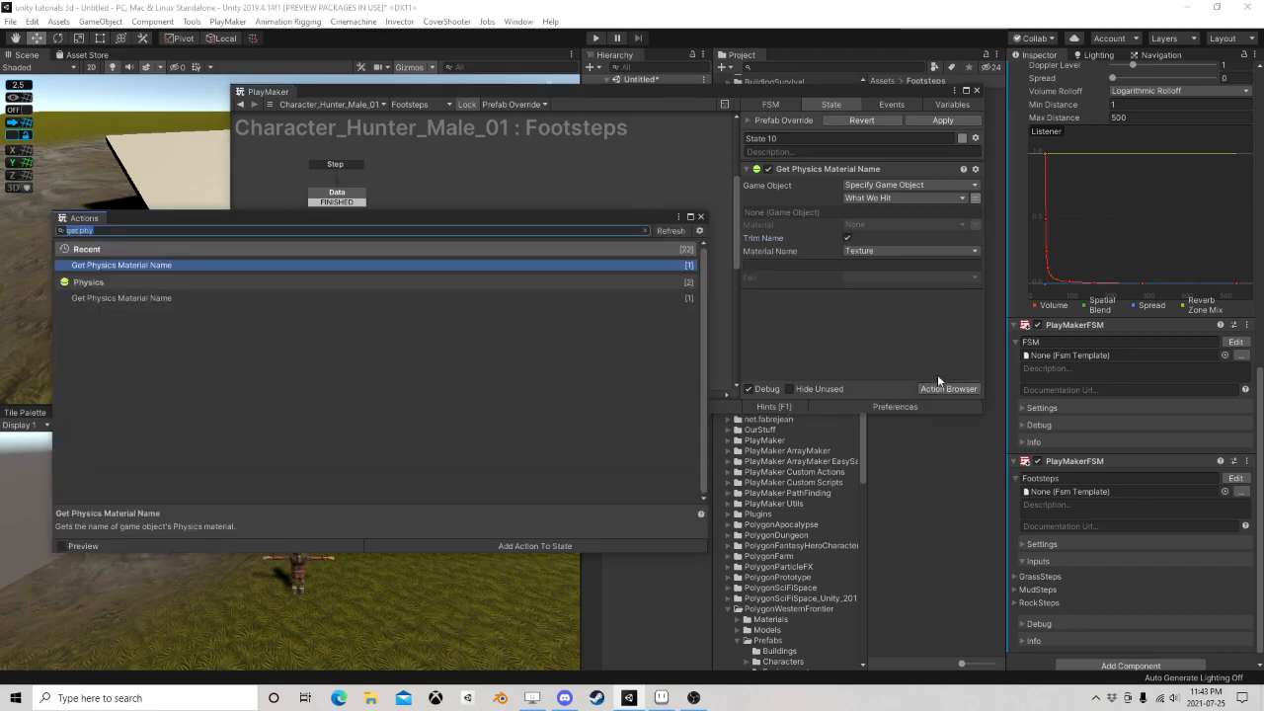
text(trim)
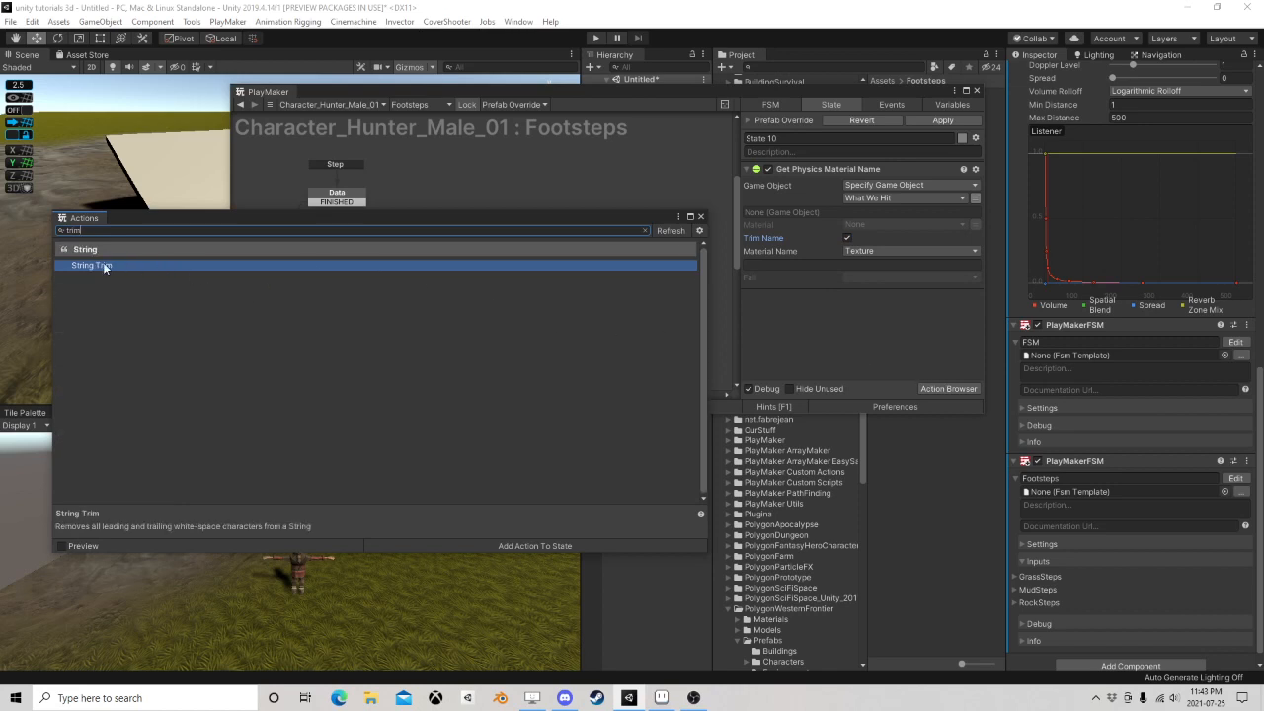
double_click(105, 266)
click(701, 216)
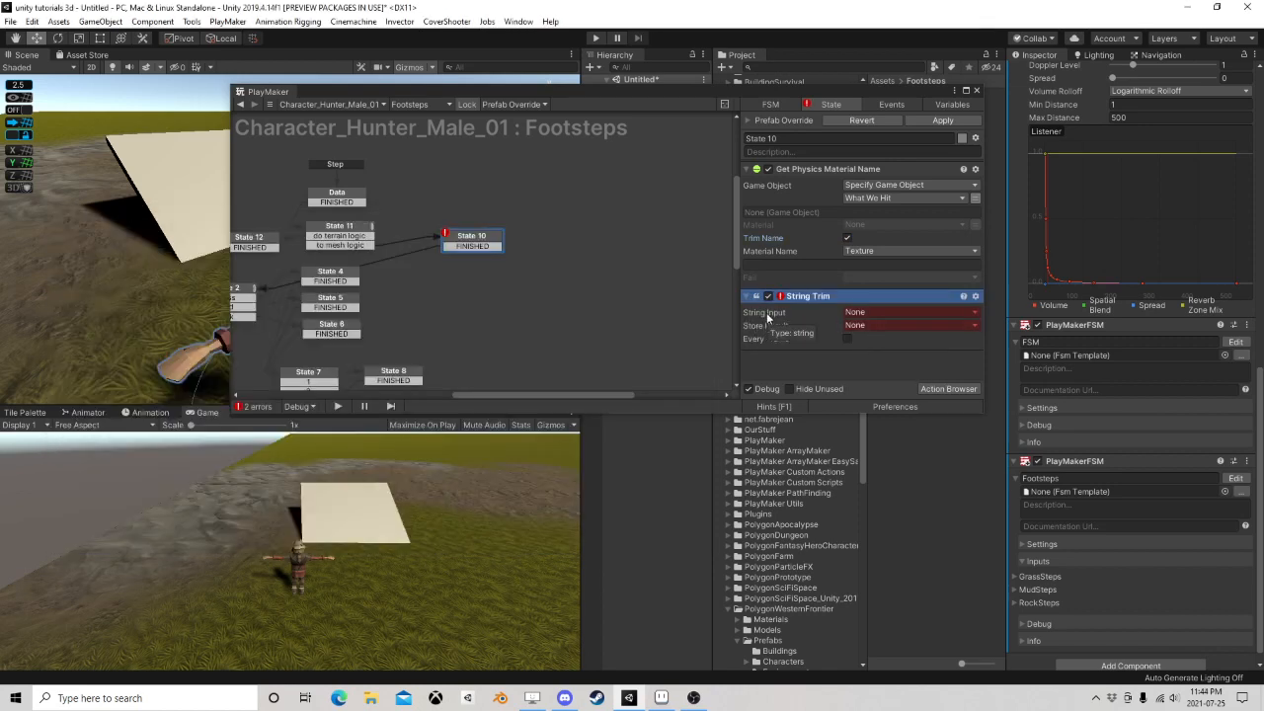
click(874, 313)
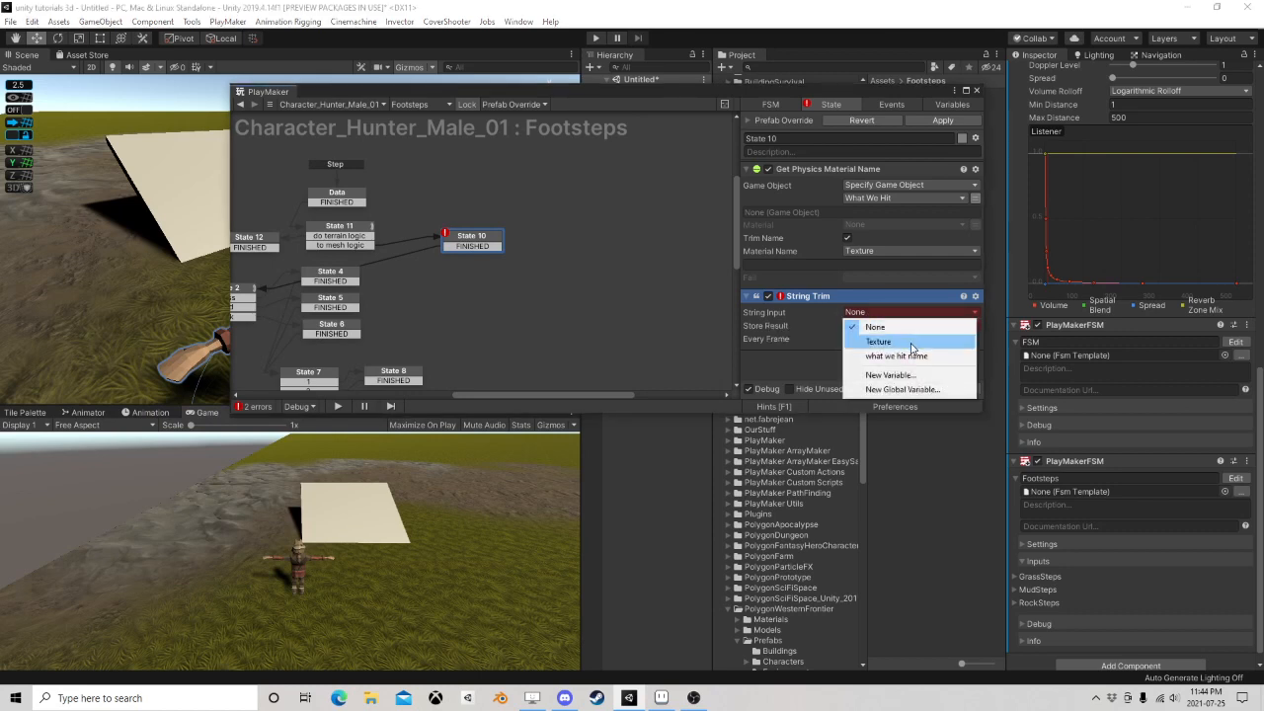
click(910, 342)
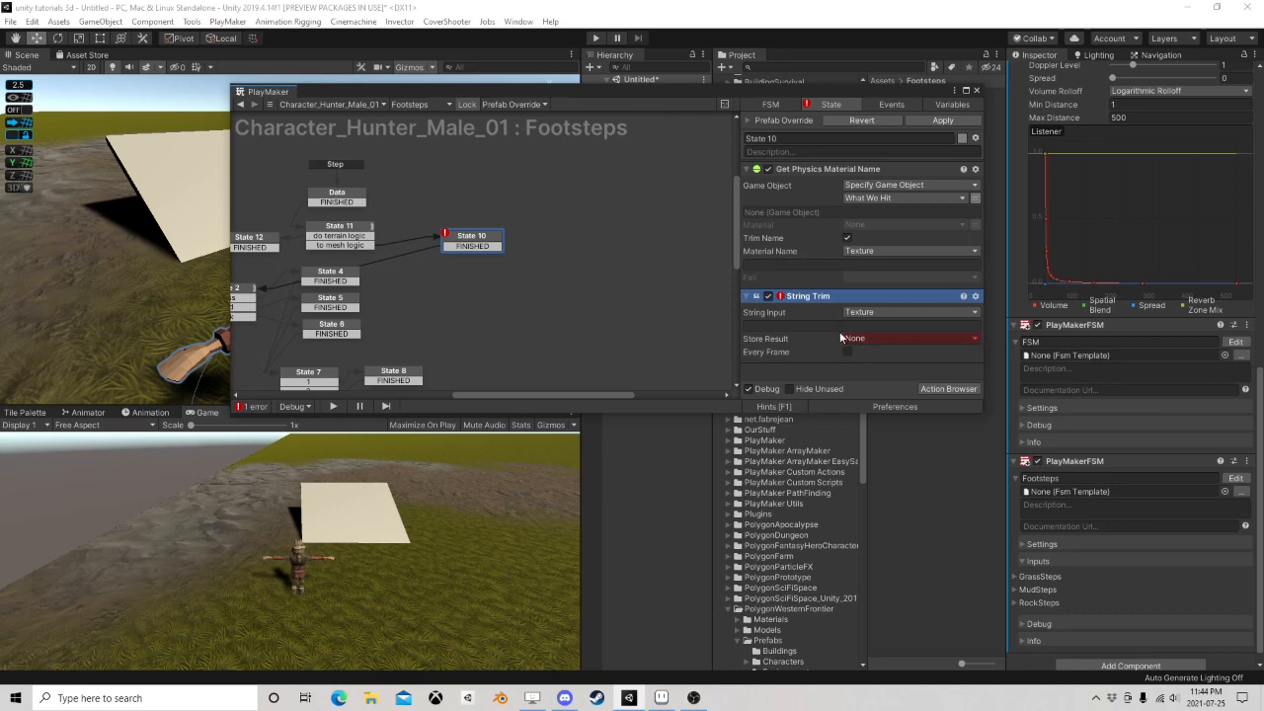
right_click(807, 295)
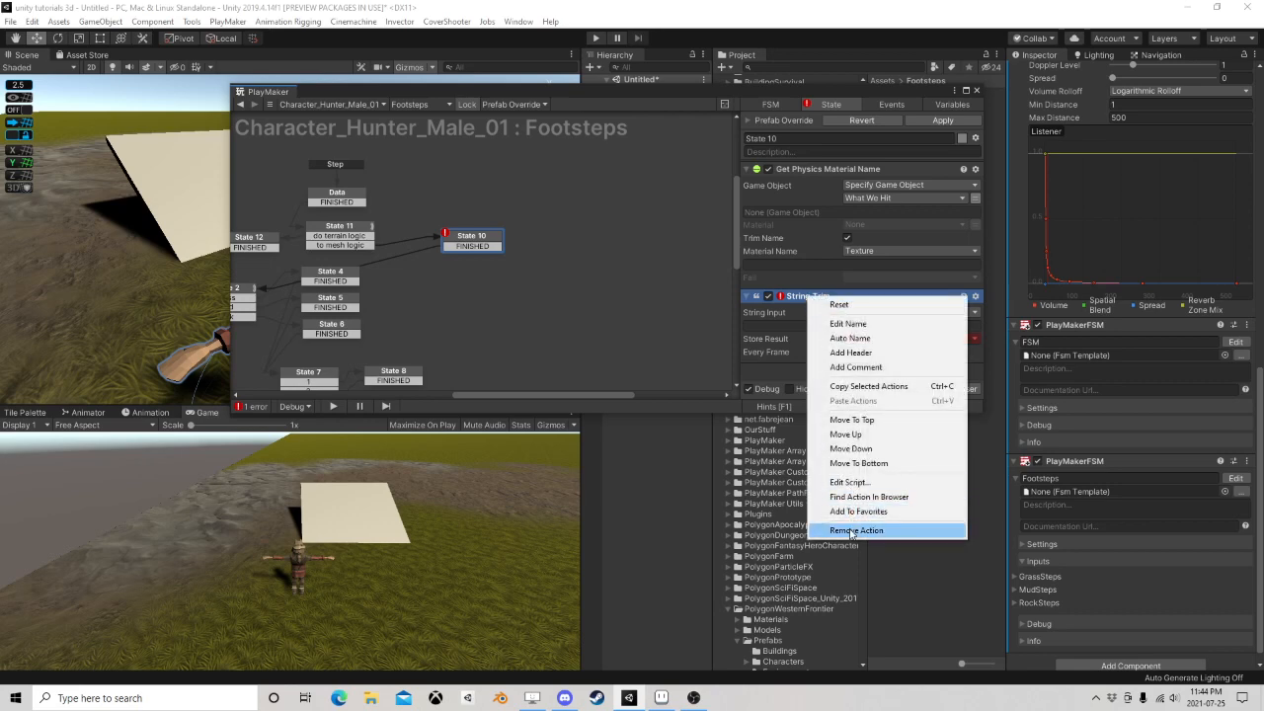
click(884, 529)
Play the scene, run the character onto the cube to check State 10's stored material name, and stop playing
click(598, 39)
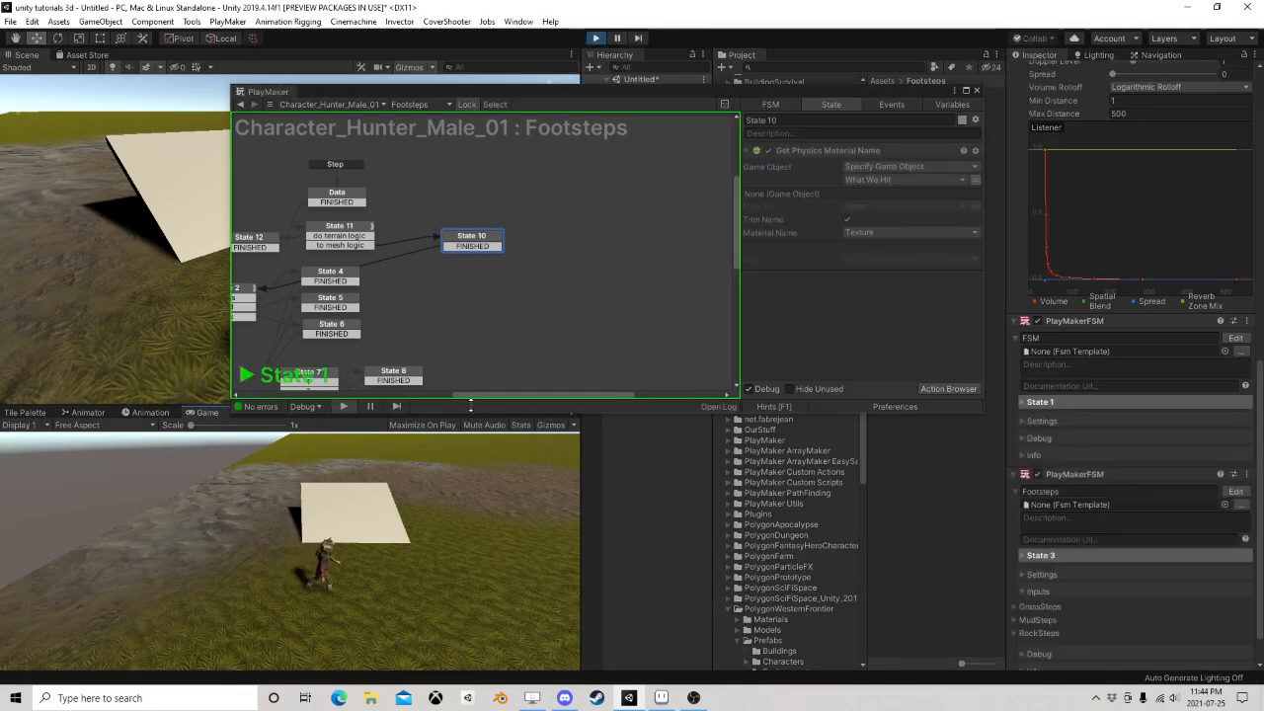
key(w)
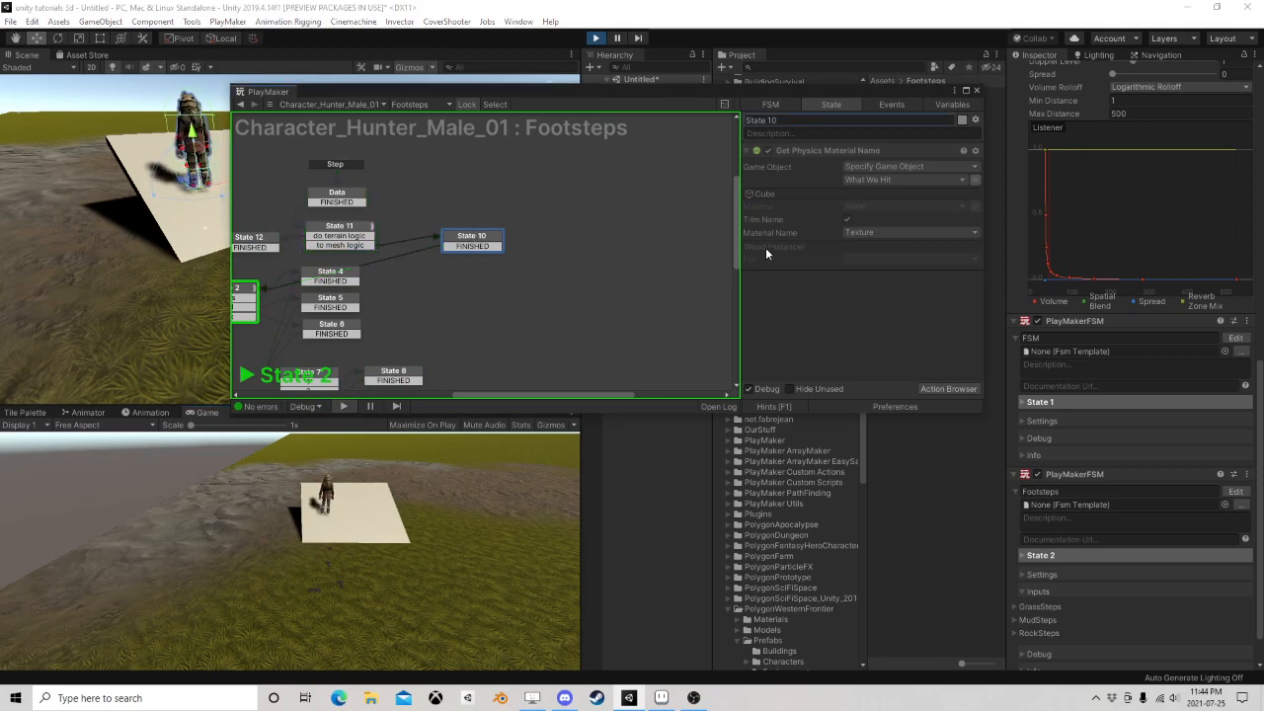
click(605, 38)
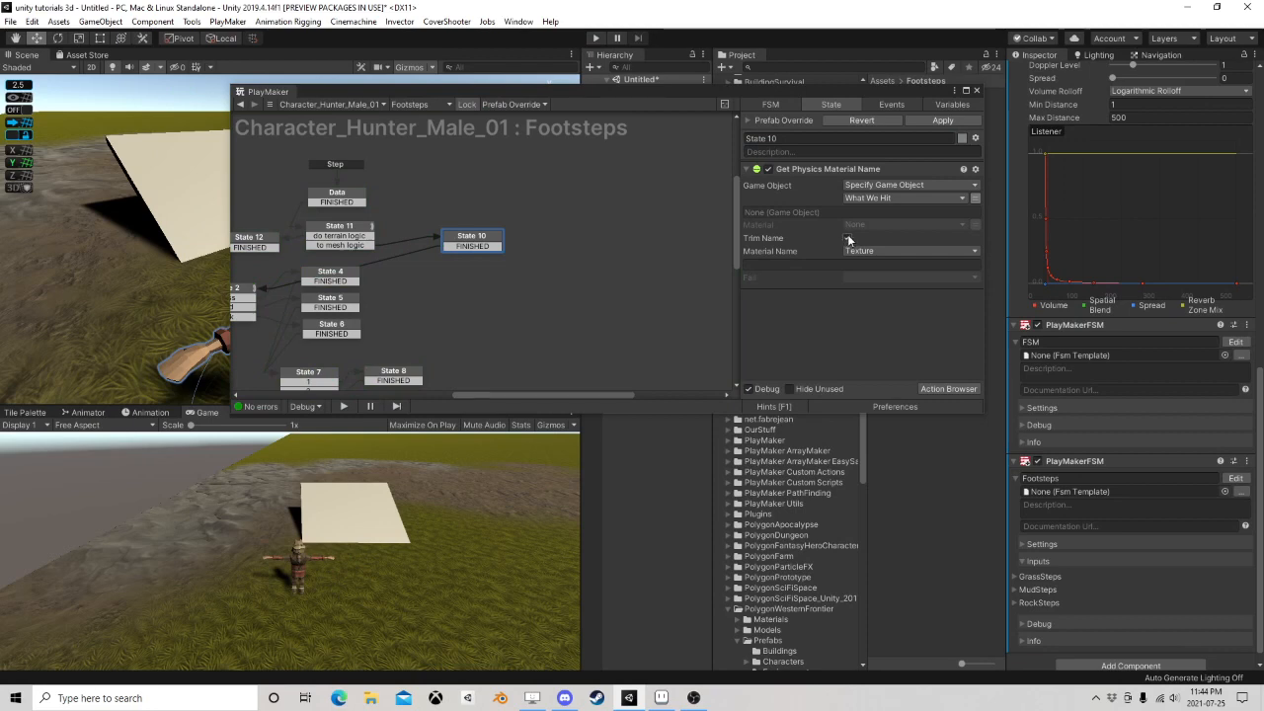
Disable Trim Name in State 10's Get Physics Material Name action, leaving the Action Browser closed
click(848, 237)
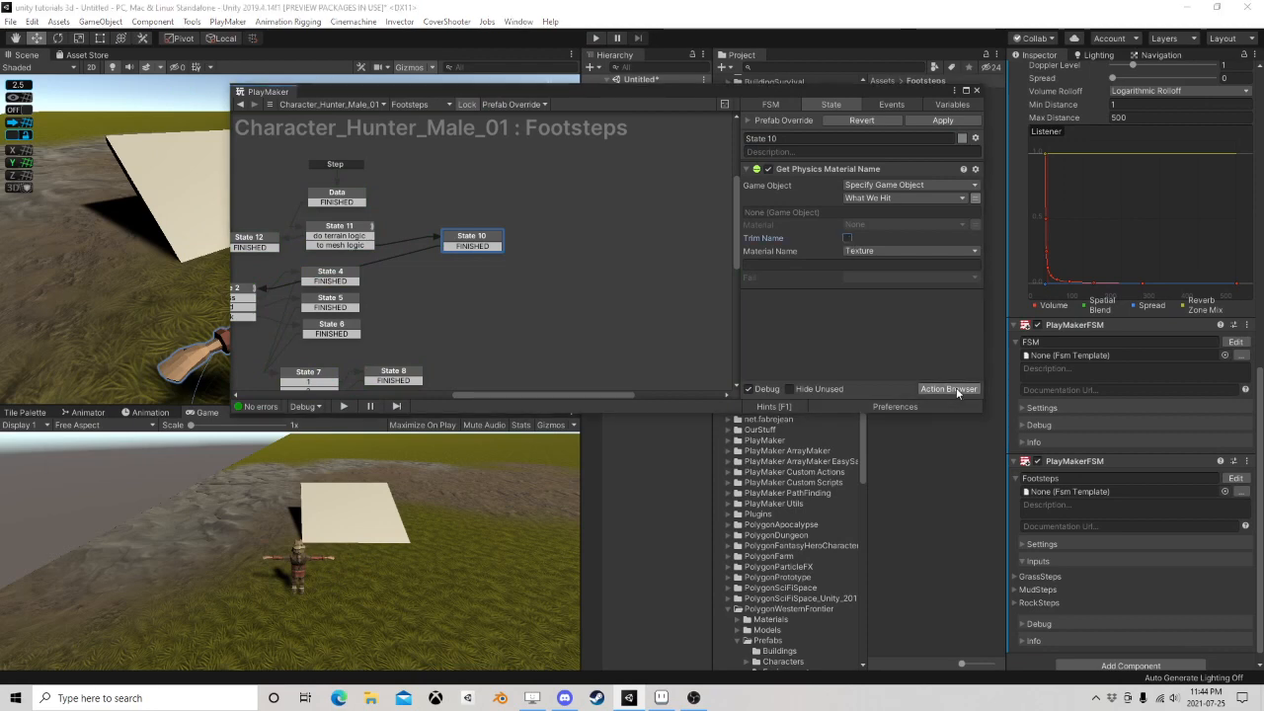
click(949, 389)
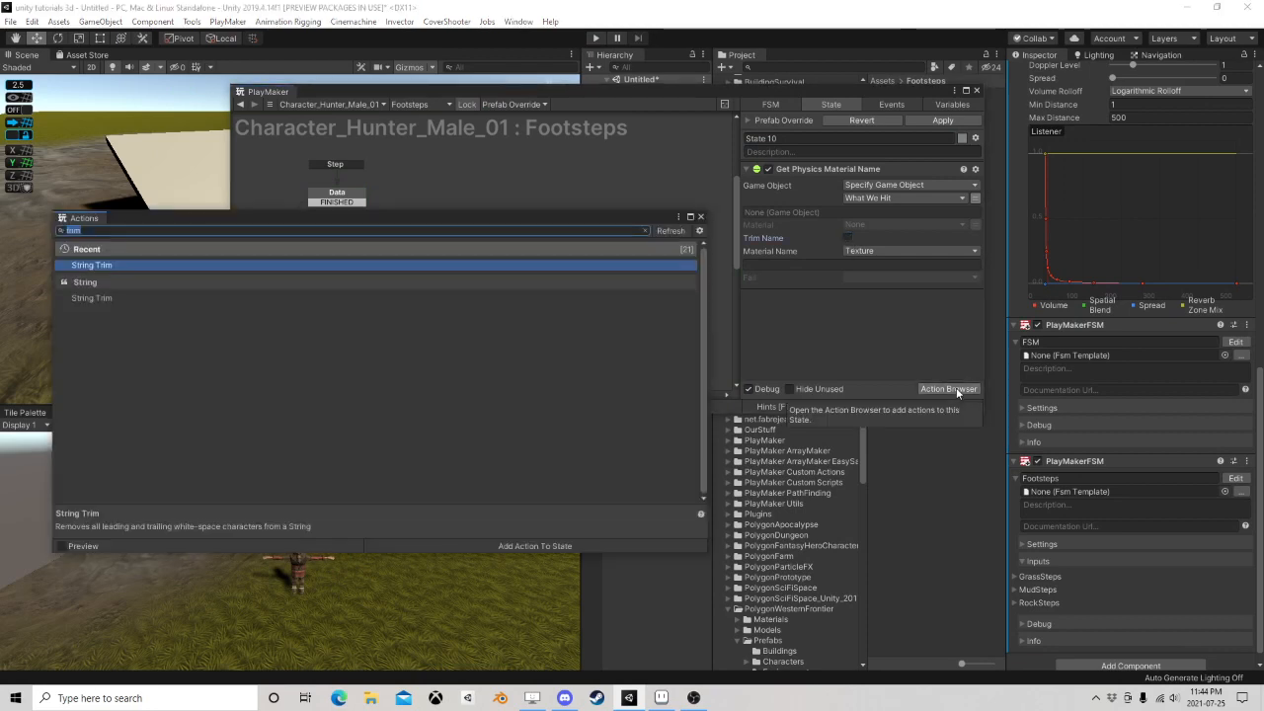
click(701, 216)
Change the fourth compare string in State 2's String Switch to Wood(Instance)
middle_drag(270, 281, 441, 289)
click(443, 289)
scroll(553, 295, down, 1)
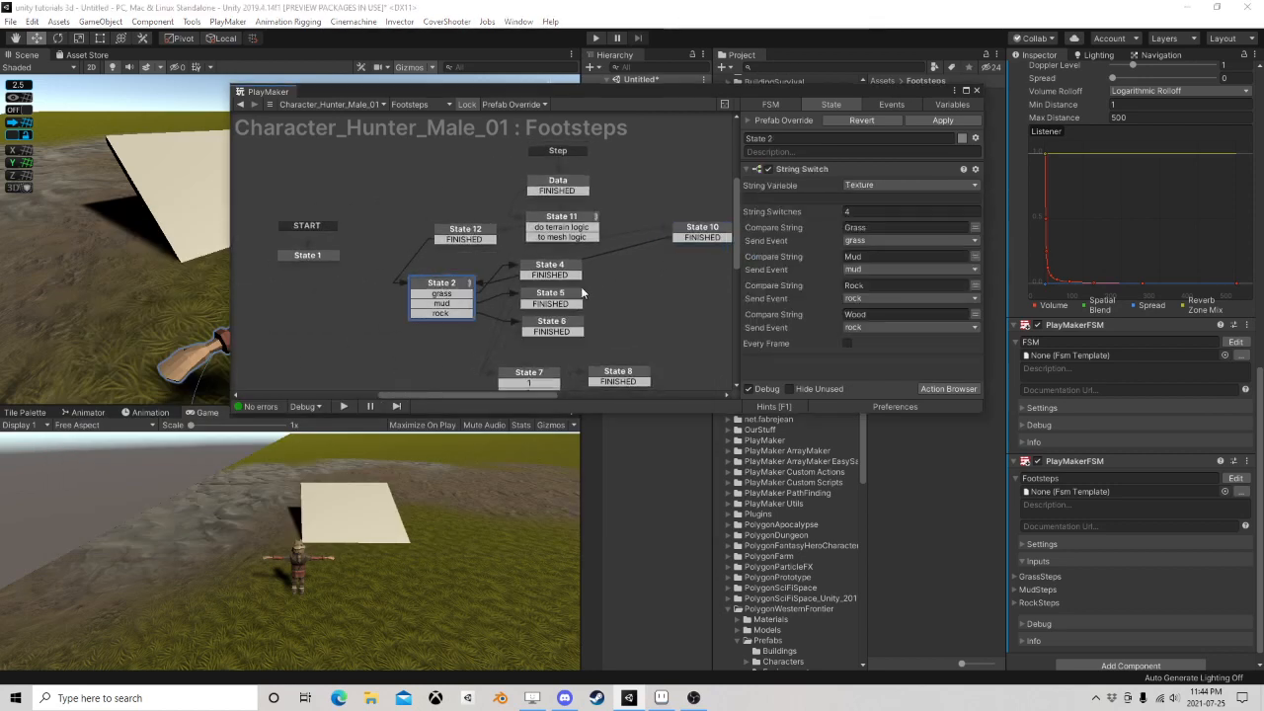
middle_drag(638, 283, 561, 286)
click(880, 314)
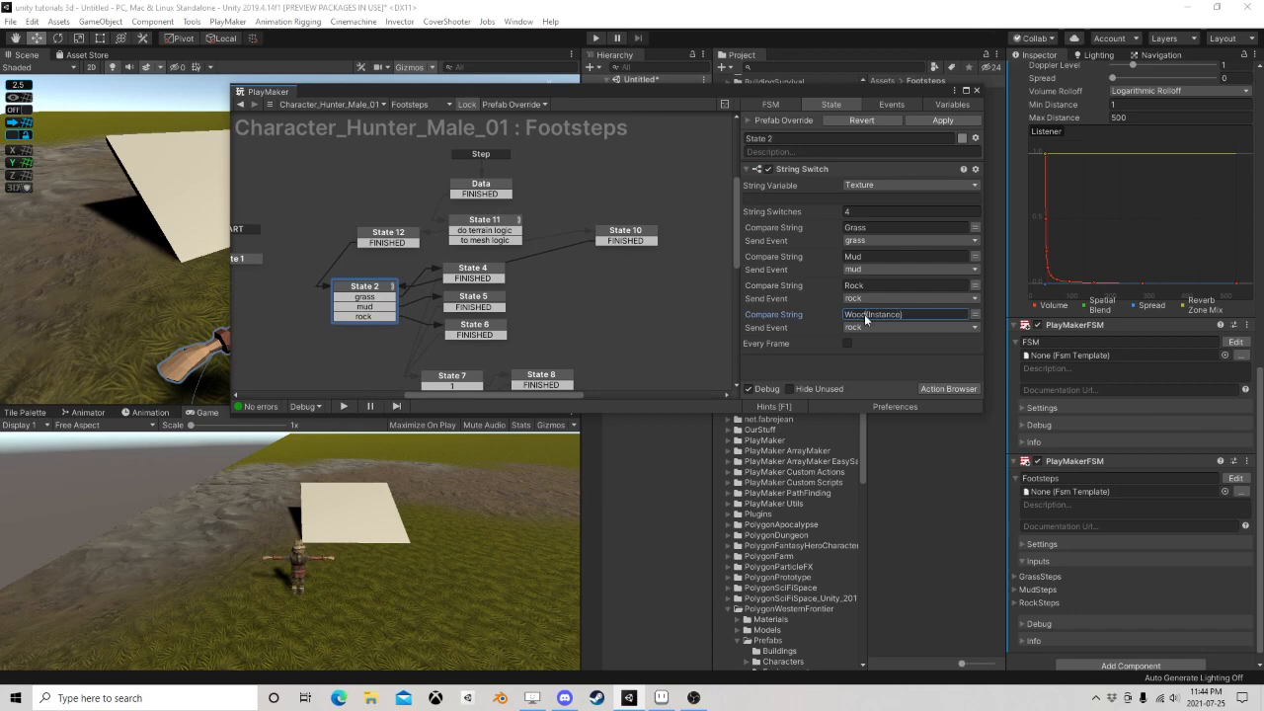
Play the scene, run the character across the cube and surrounding terrain to check the footstep state switching, and stop playing
click(597, 39)
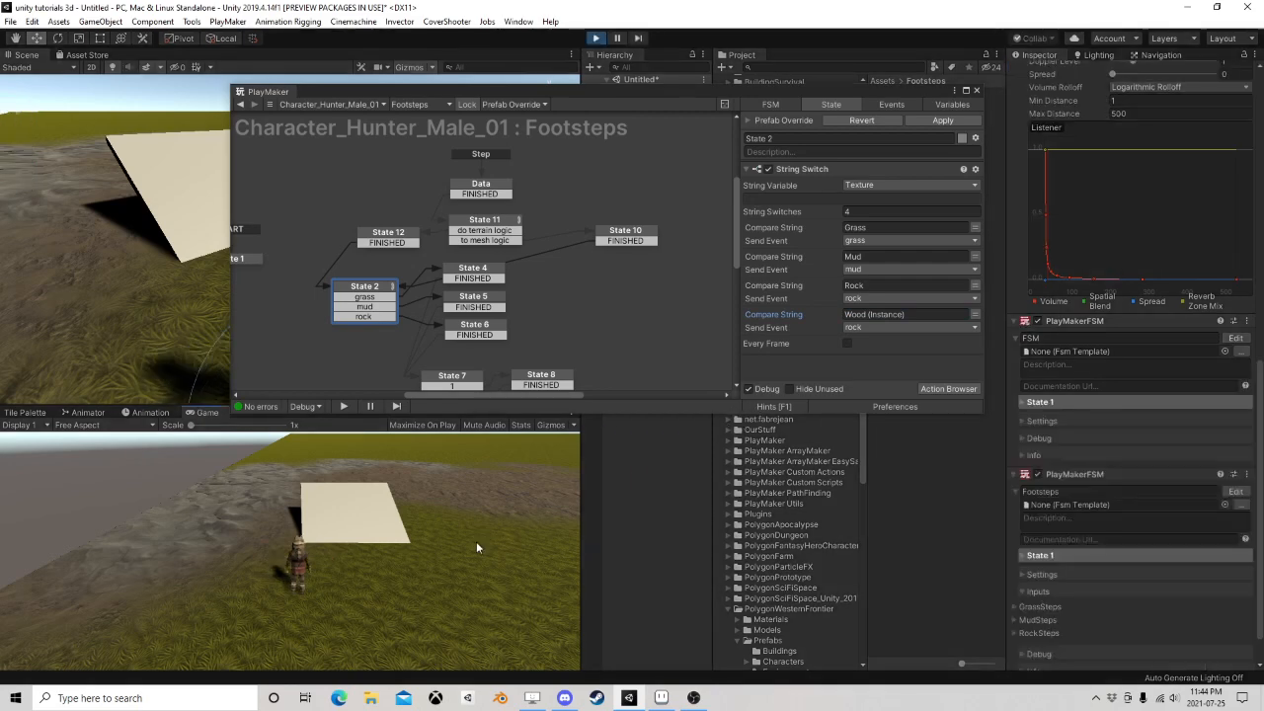
key(d)
key(w)
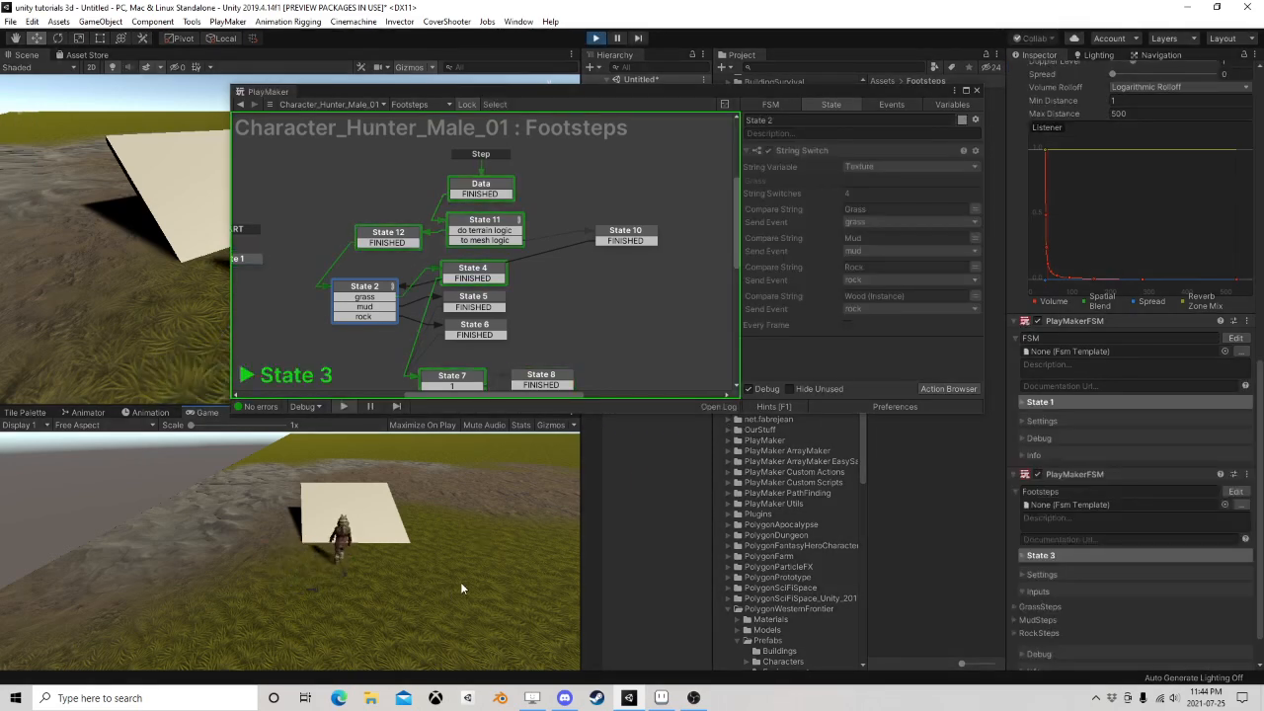
key(d)
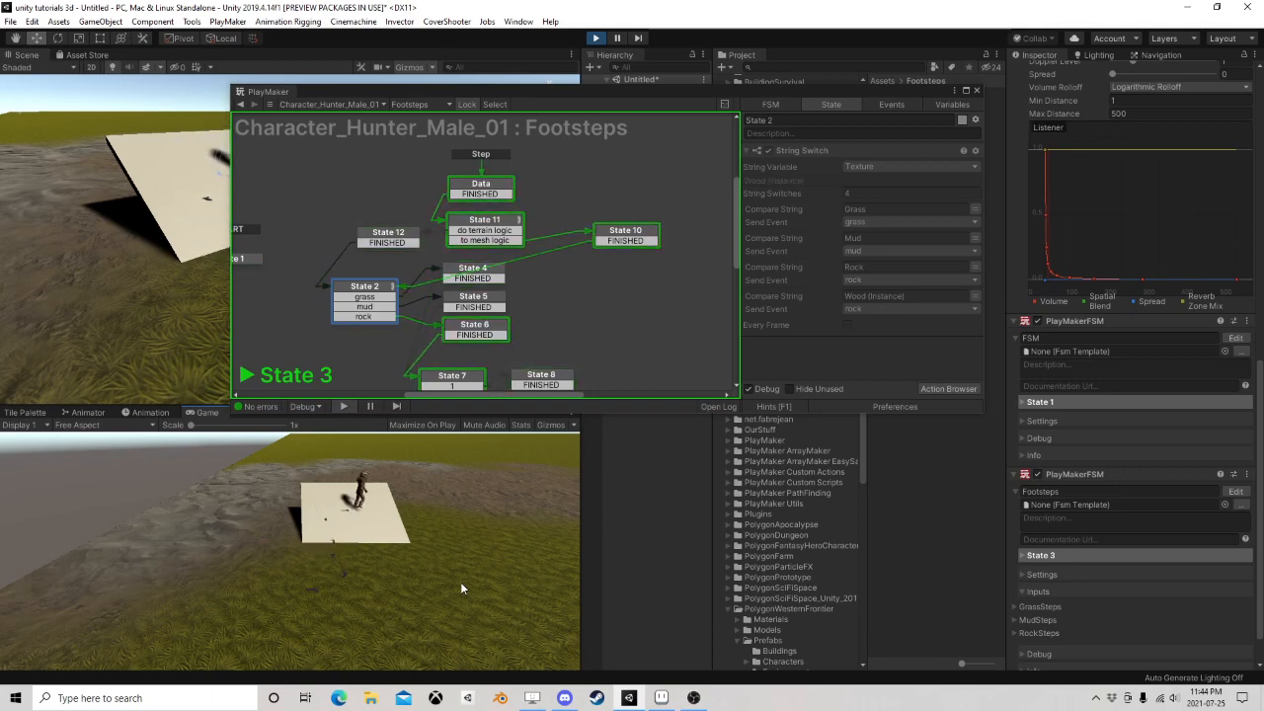
key(a)
key(s)
key(d)
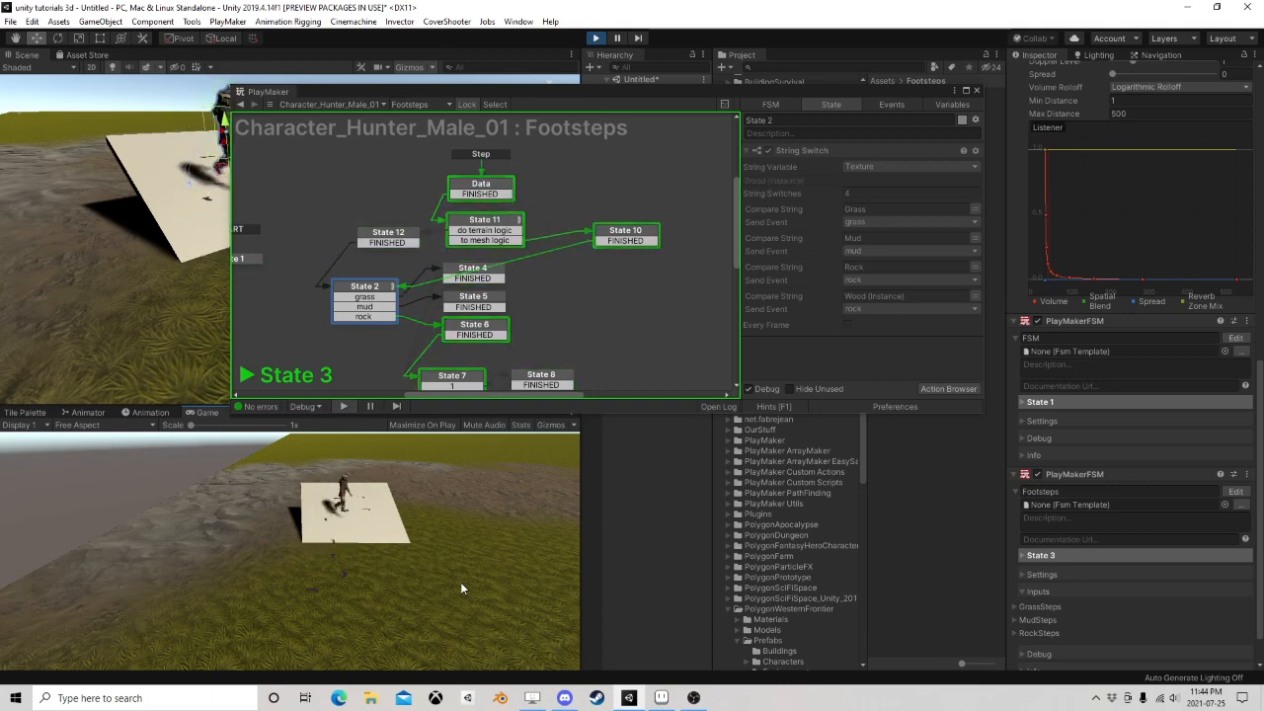
key(w)
key(a)
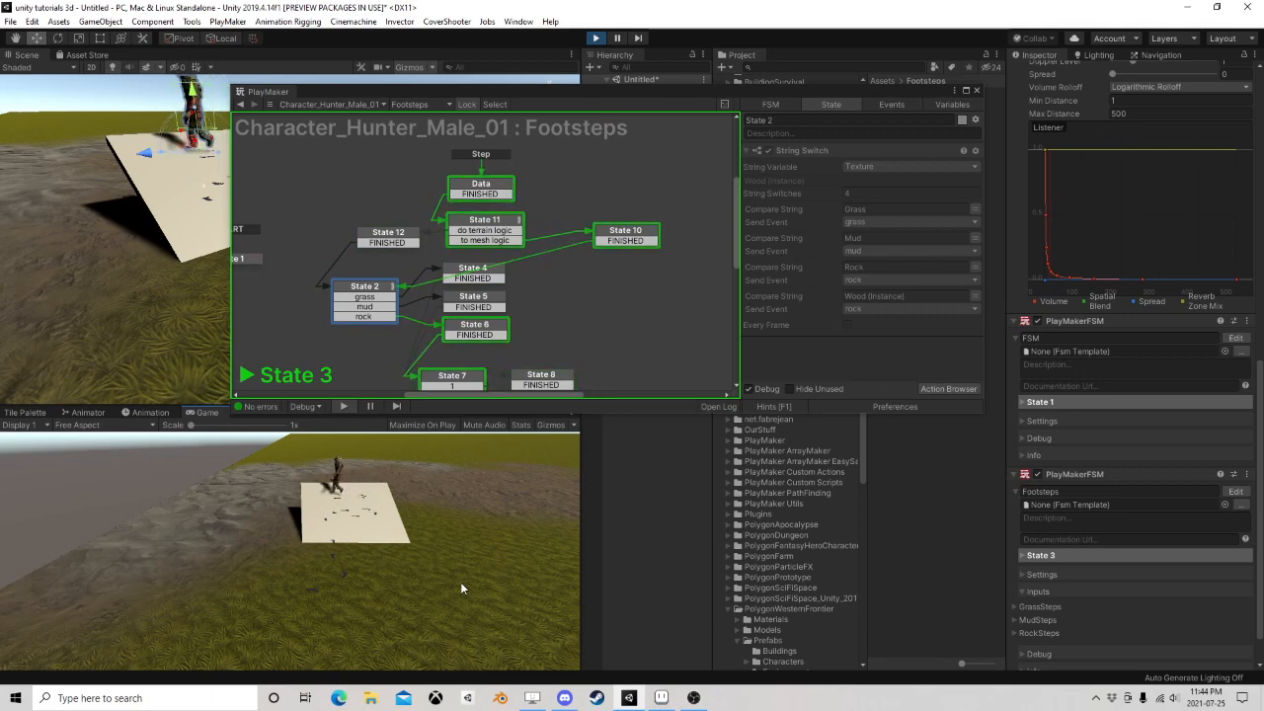
key(s)
key(a)
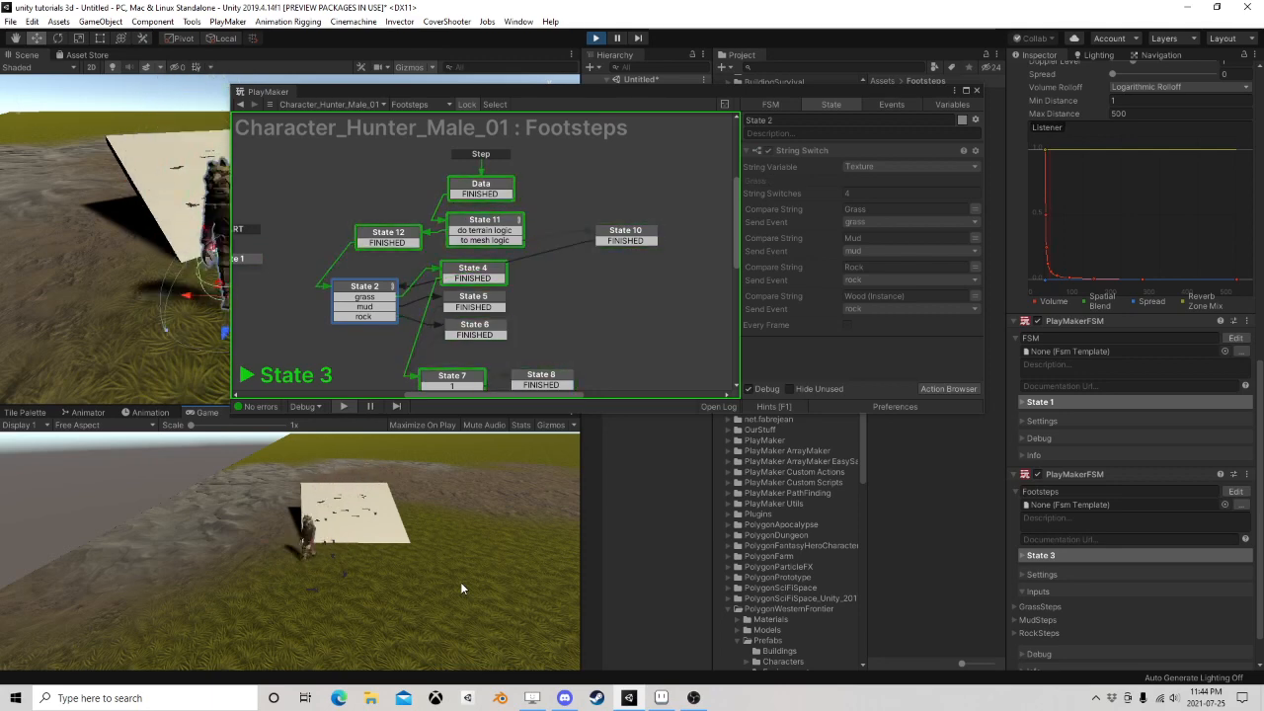
key(d)
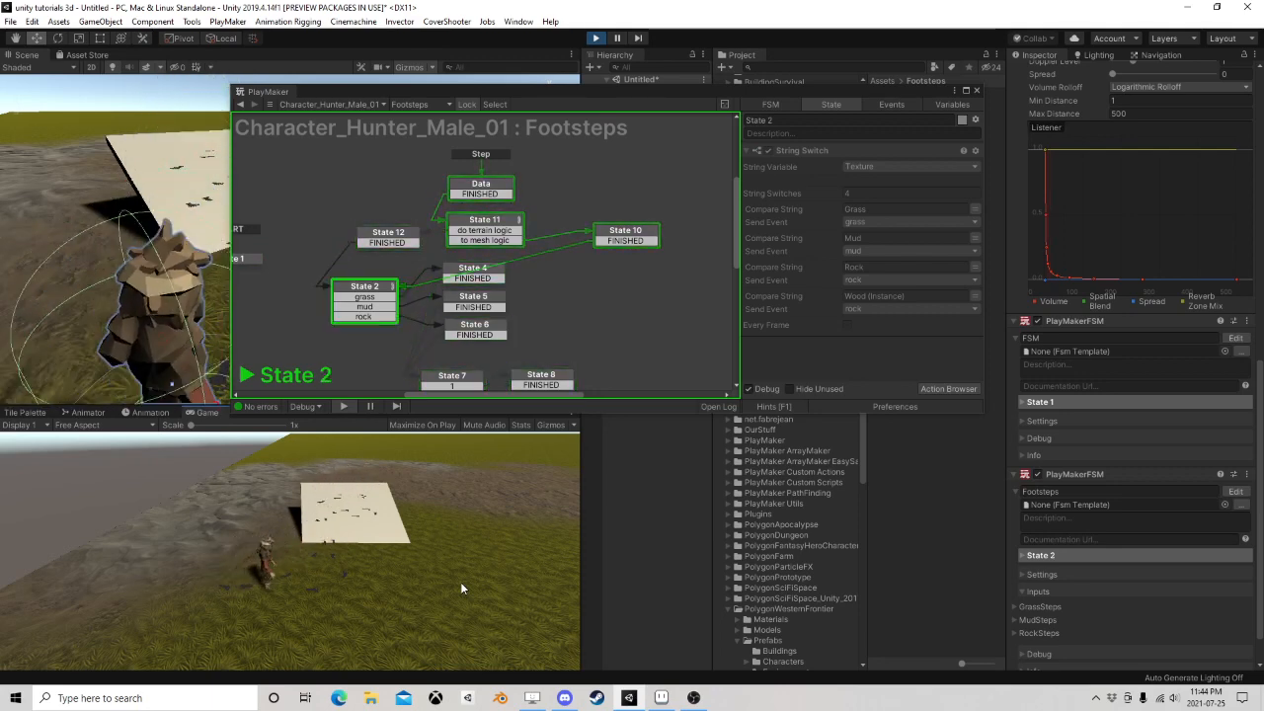
key(a)
key(w)
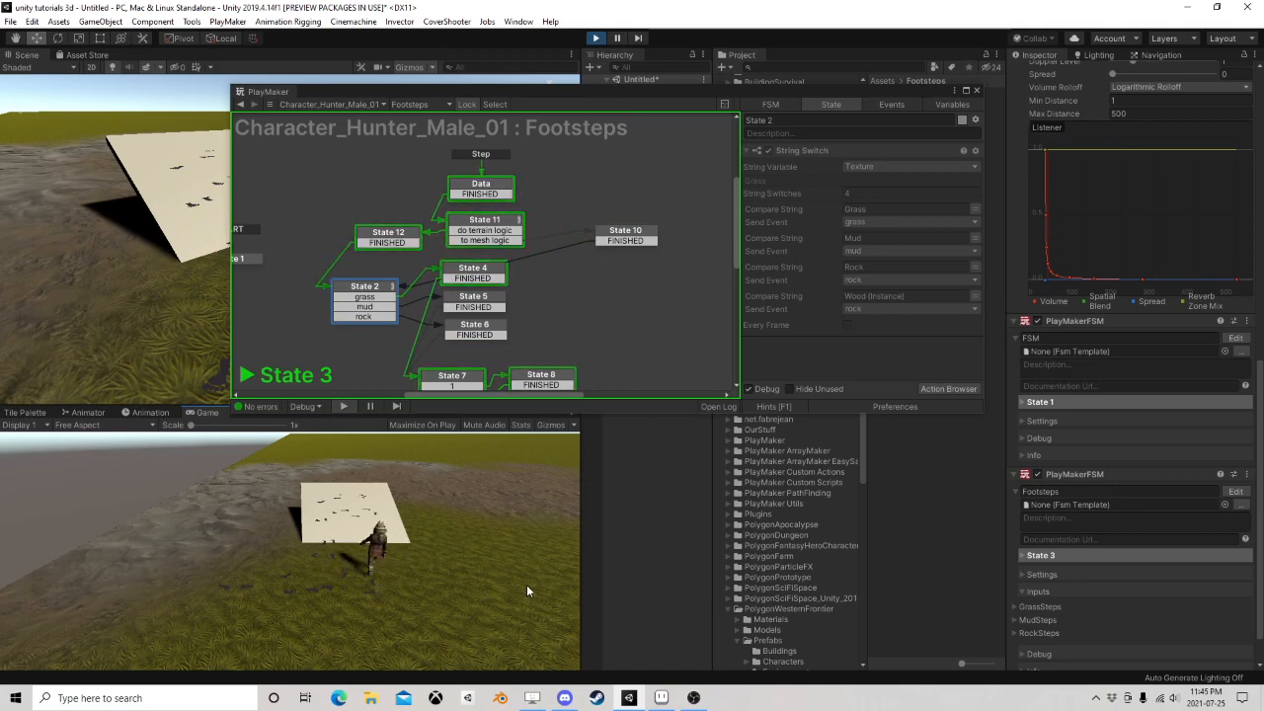
key(w)
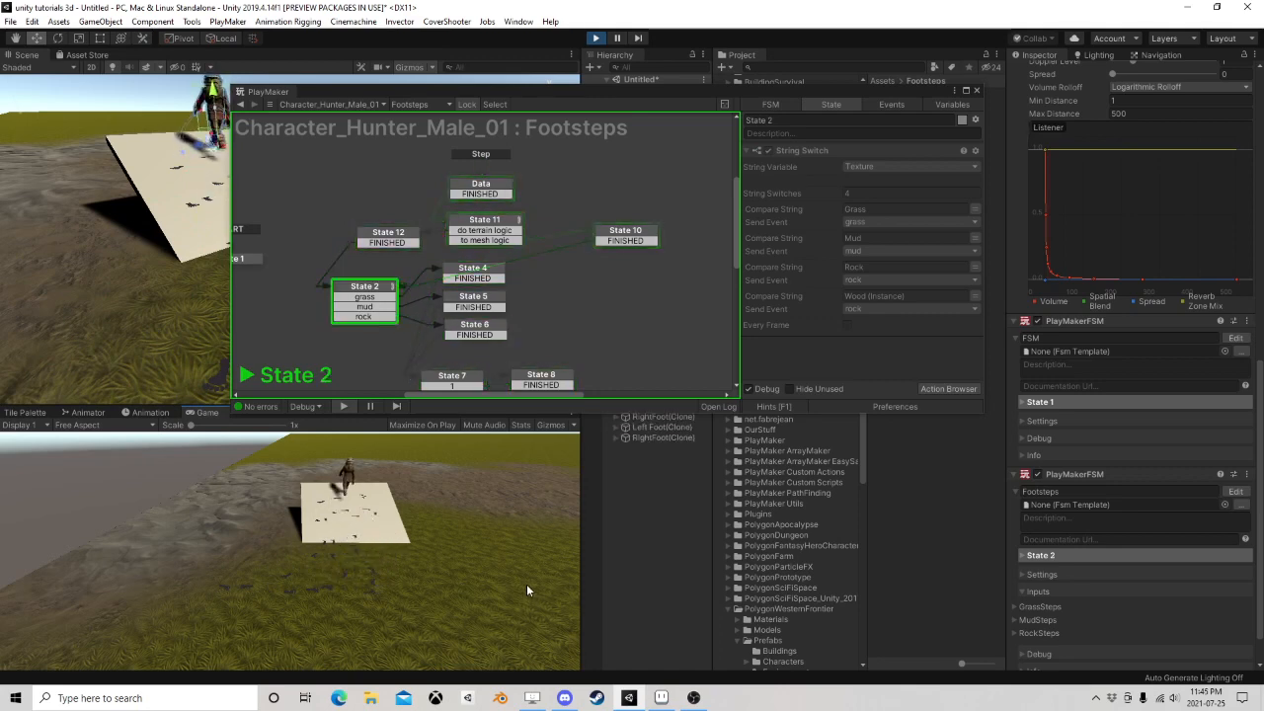
click(597, 40)
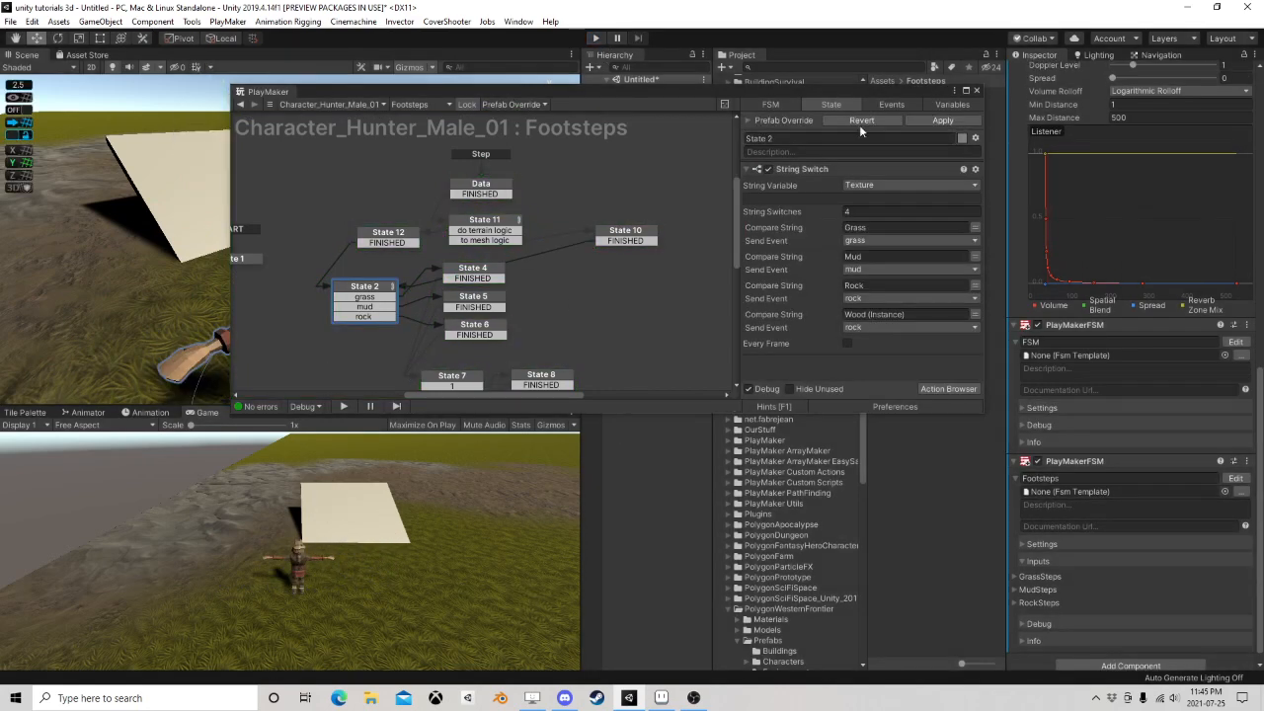
Close the FSM editor and remove the Mesh Collider component from the Plane in the Left Foot prefab
click(976, 90)
click(906, 157)
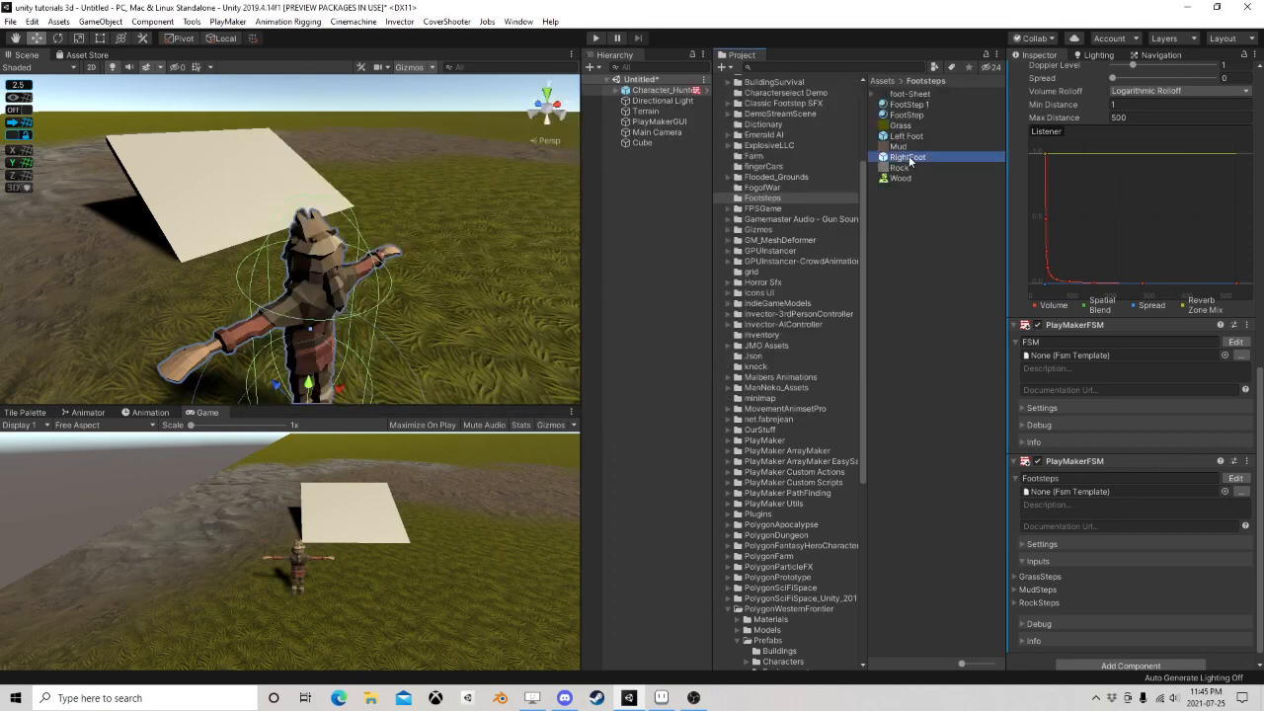
ctrl+click(904, 136)
click(1116, 363)
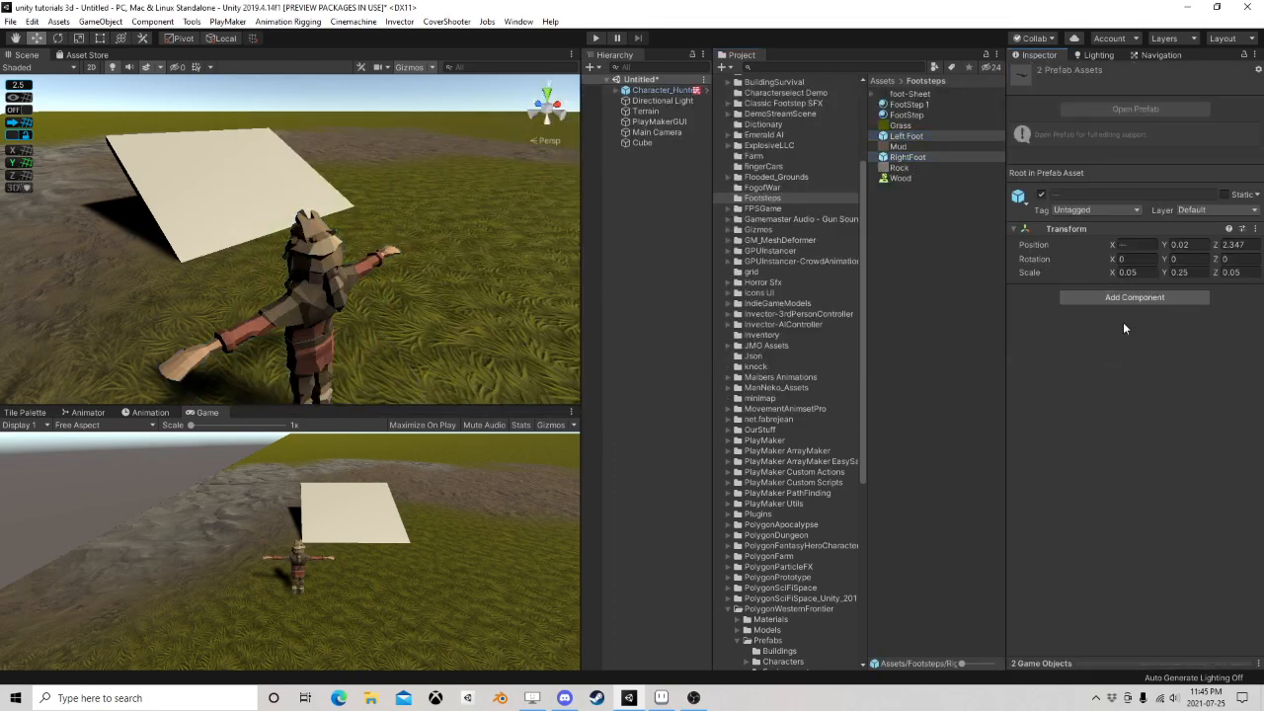
click(906, 137)
click(1130, 113)
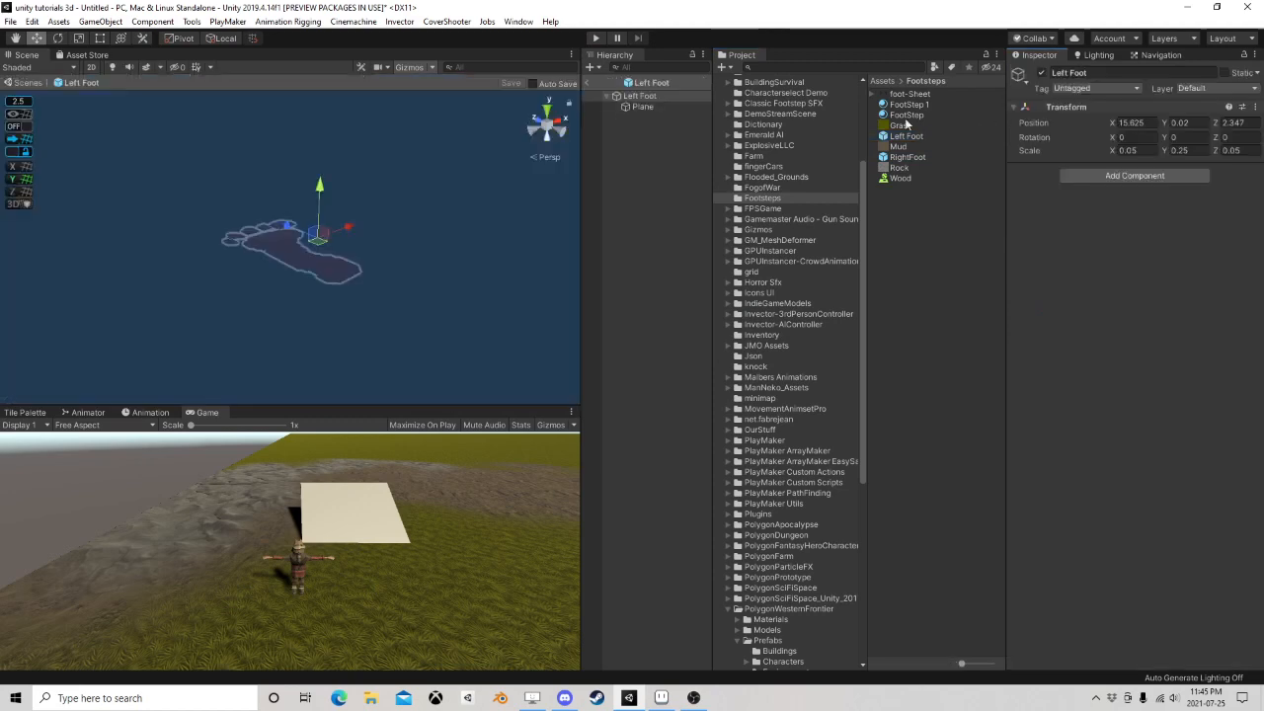
click(642, 106)
right_click(1093, 423)
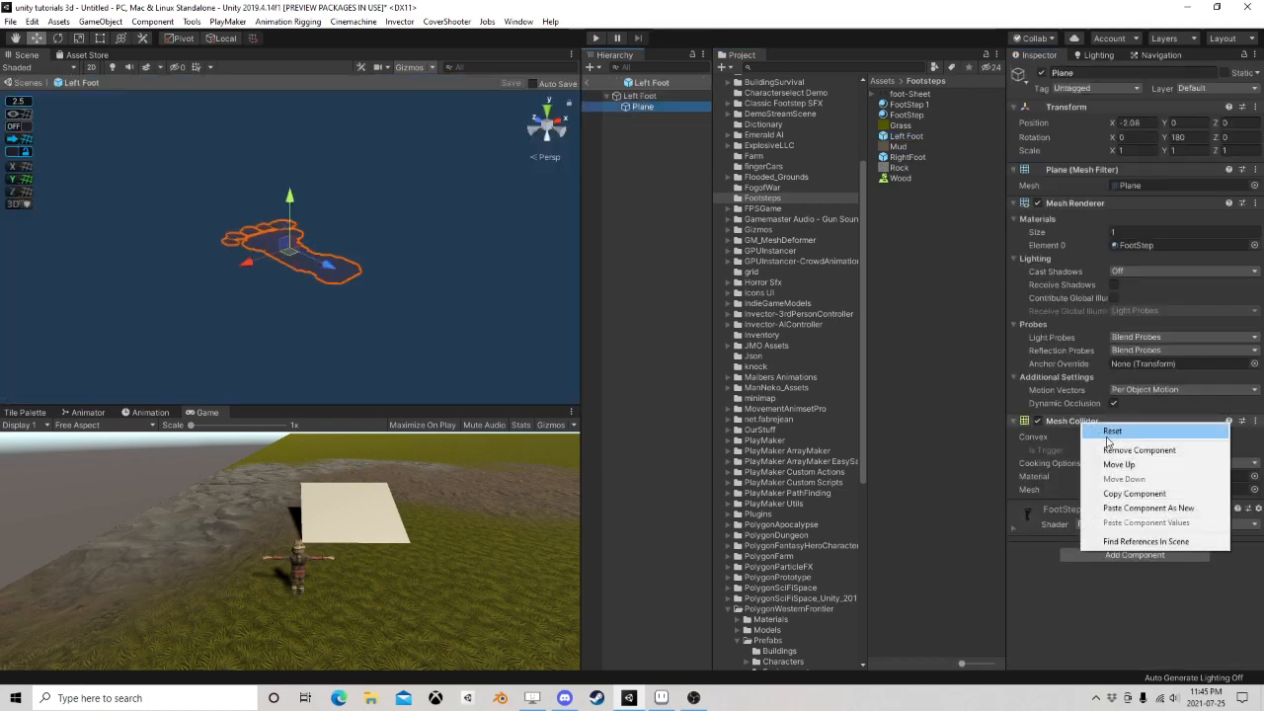
click(1121, 445)
Remove the Mesh Collider component from the Plane in the RightFoot prefab and return to the scene
click(907, 157)
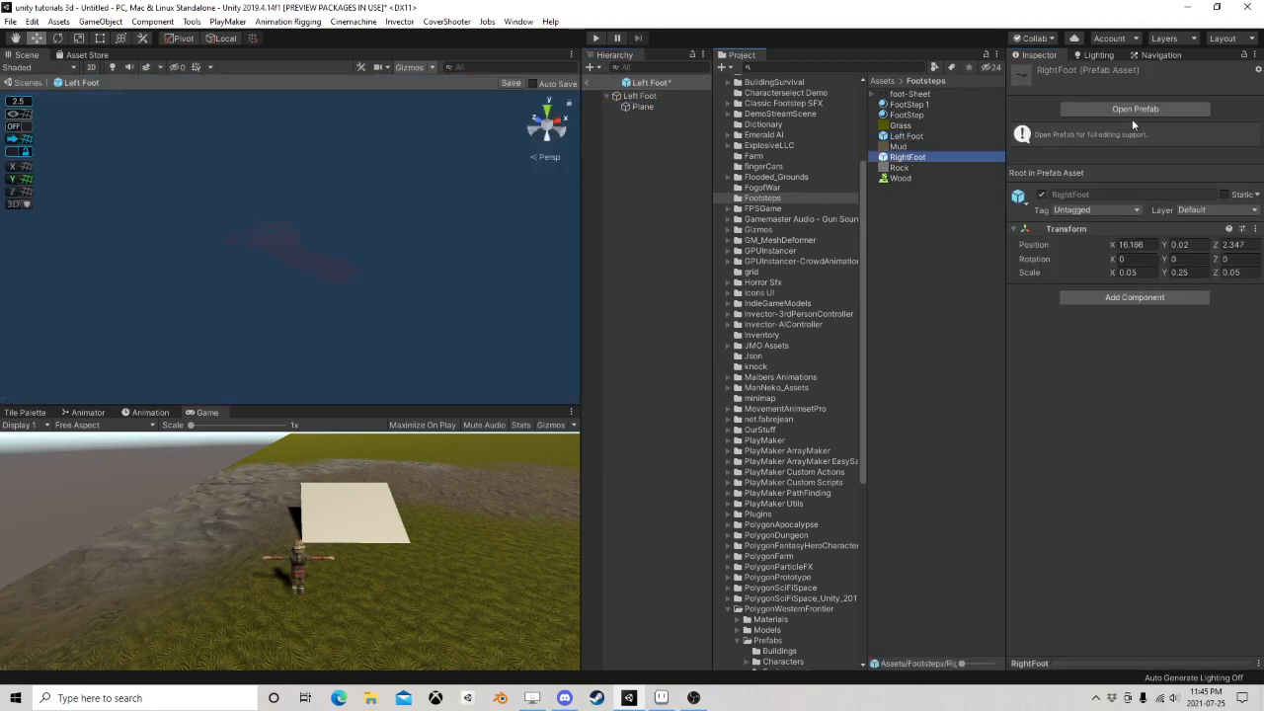
click(1133, 110)
click(601, 374)
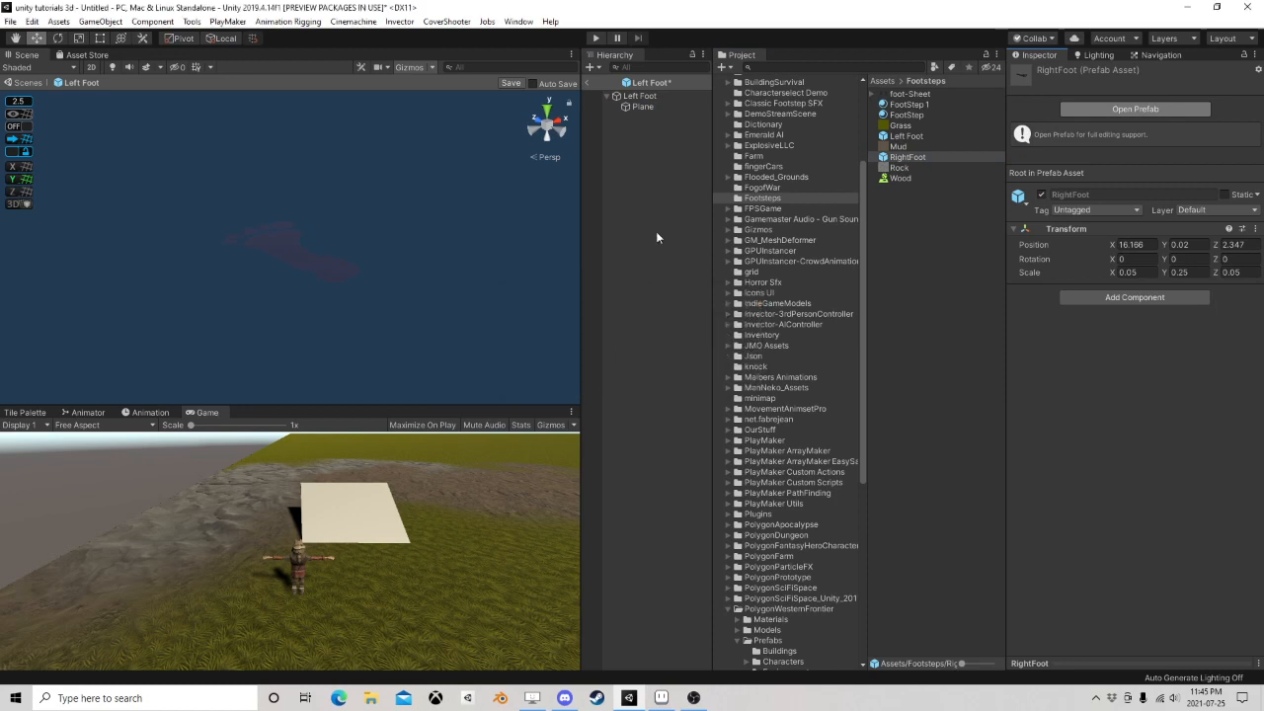
click(642, 106)
right_click(1090, 424)
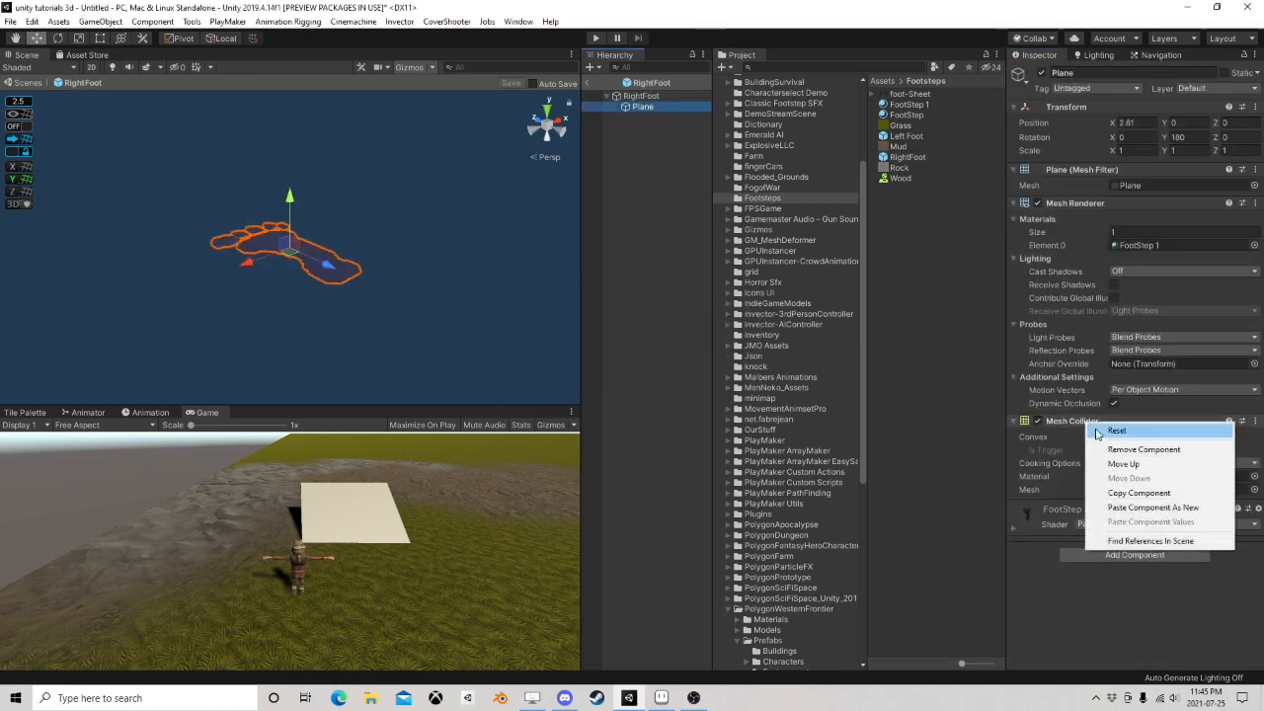
click(1144, 450)
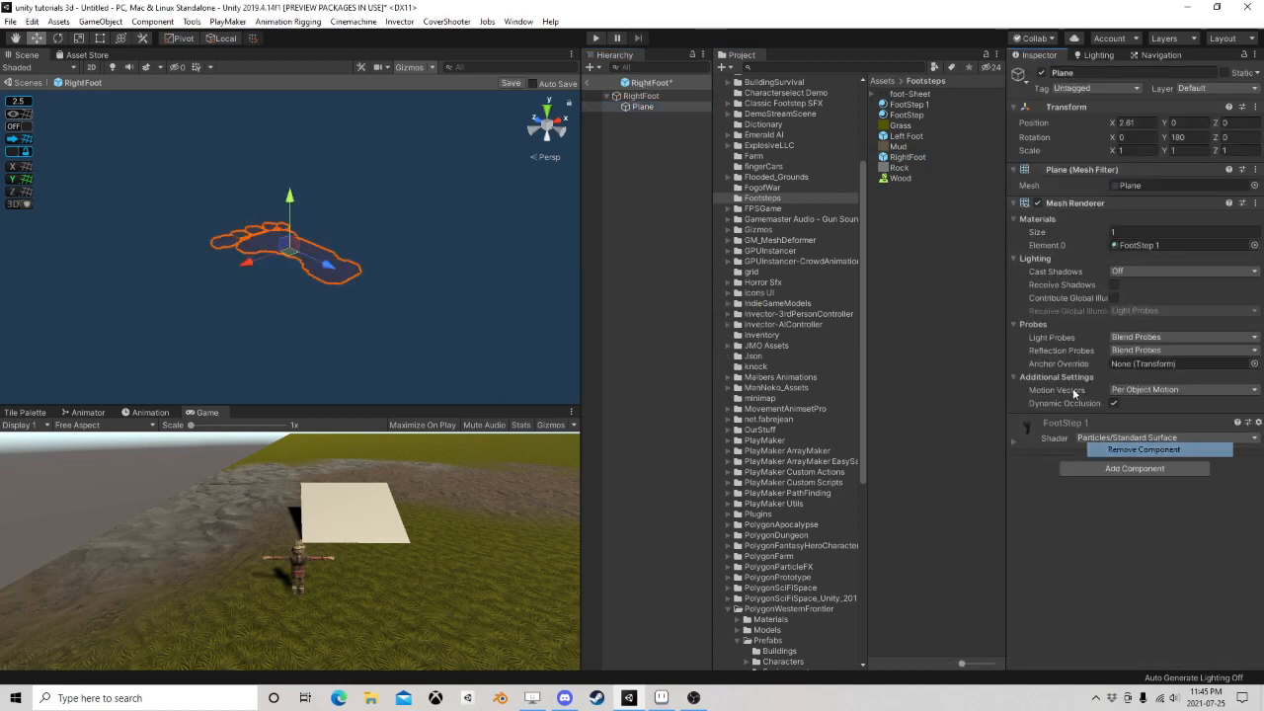
click(587, 82)
In the character's Footsteps FSM, add a FINISHED transition from State 3 to a new state directly below it
click(660, 90)
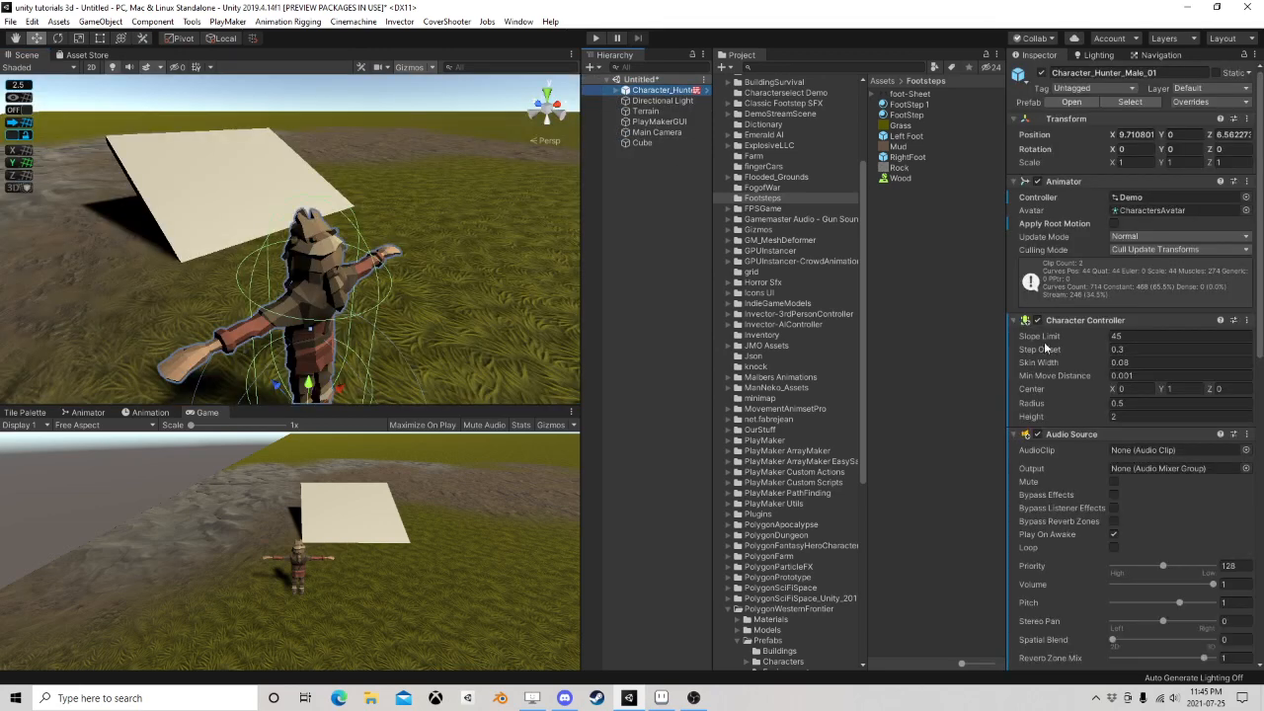
scroll(1111, 393, down, 10)
click(1235, 466)
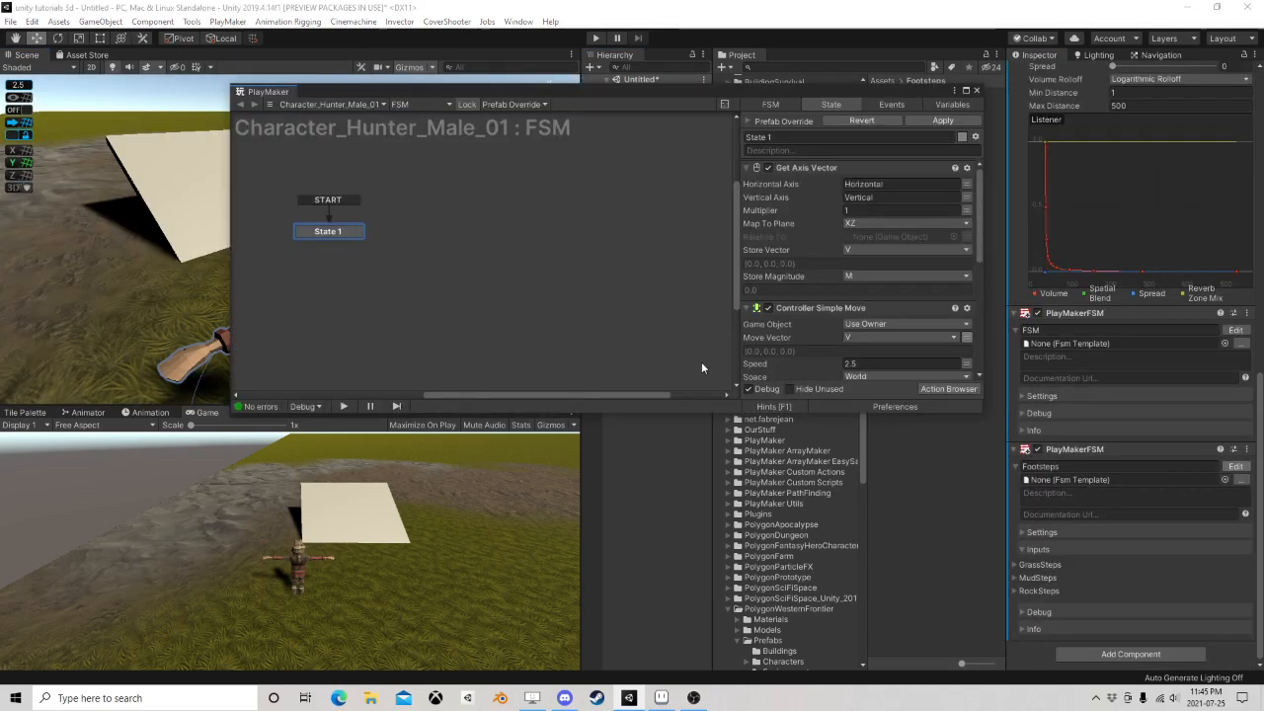
scroll(421, 262, down, 1)
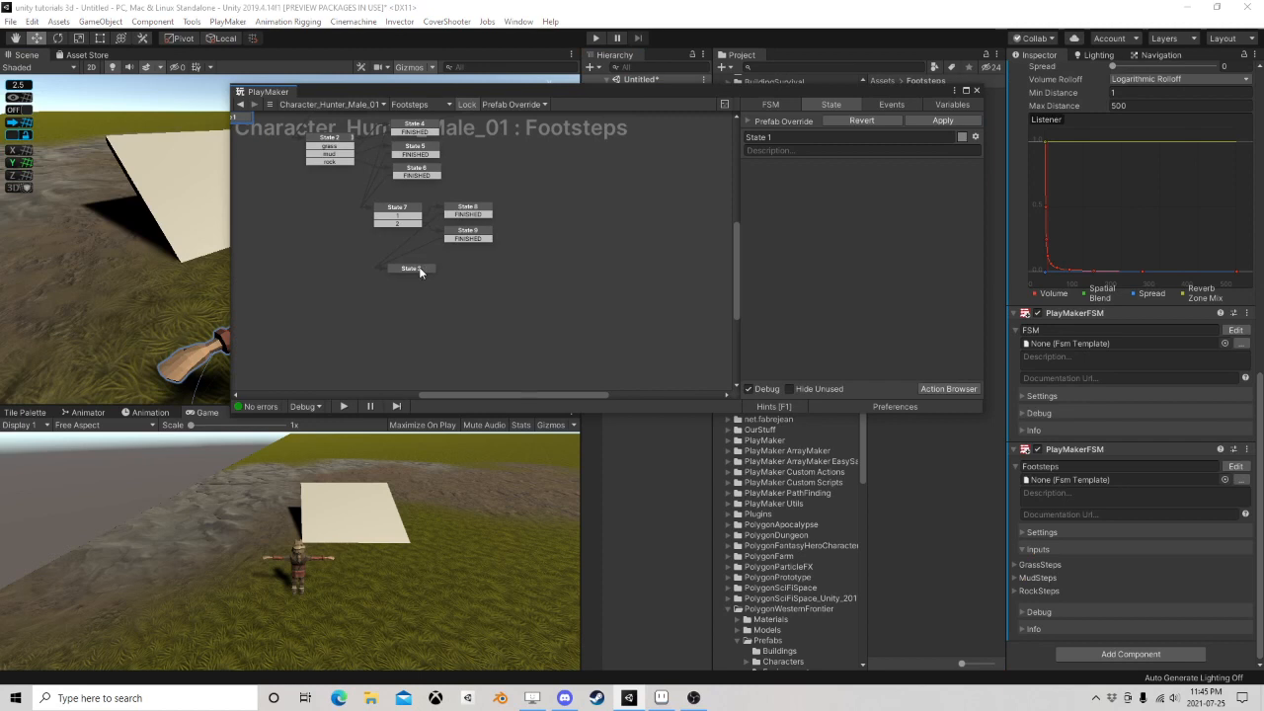
click(420, 273)
scroll(821, 284, down, 3)
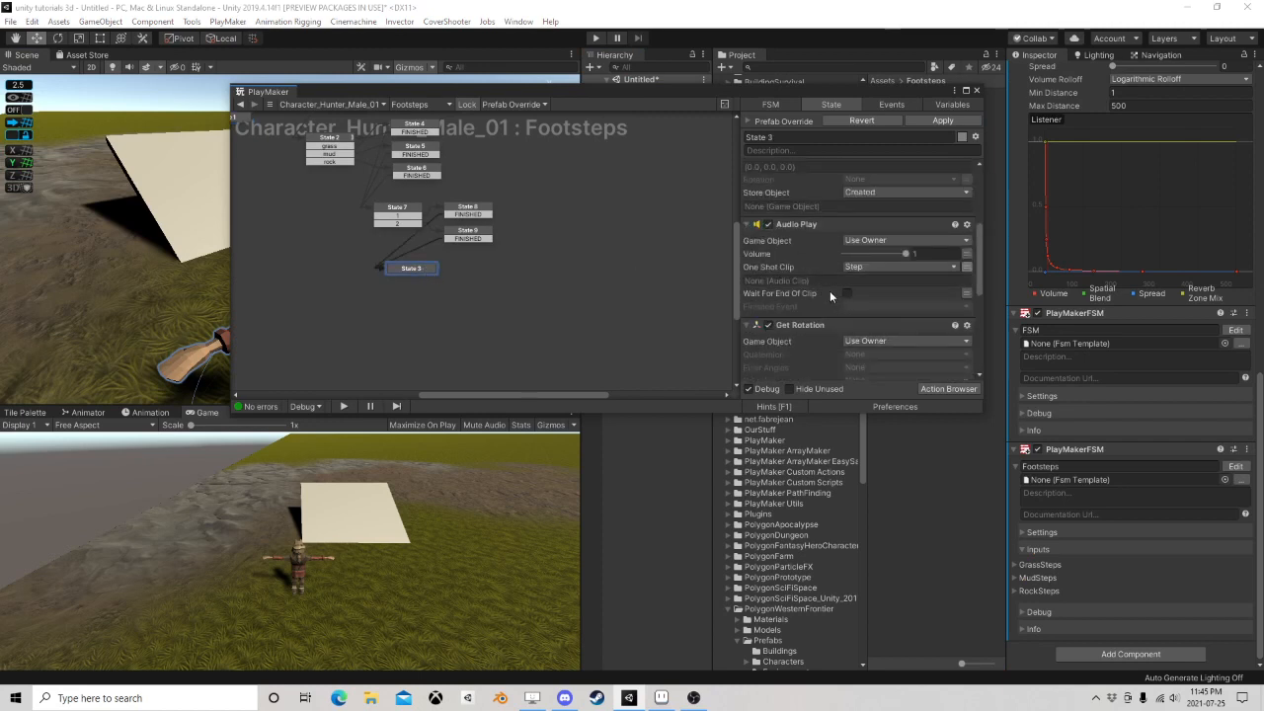
scroll(829, 294, down, 4)
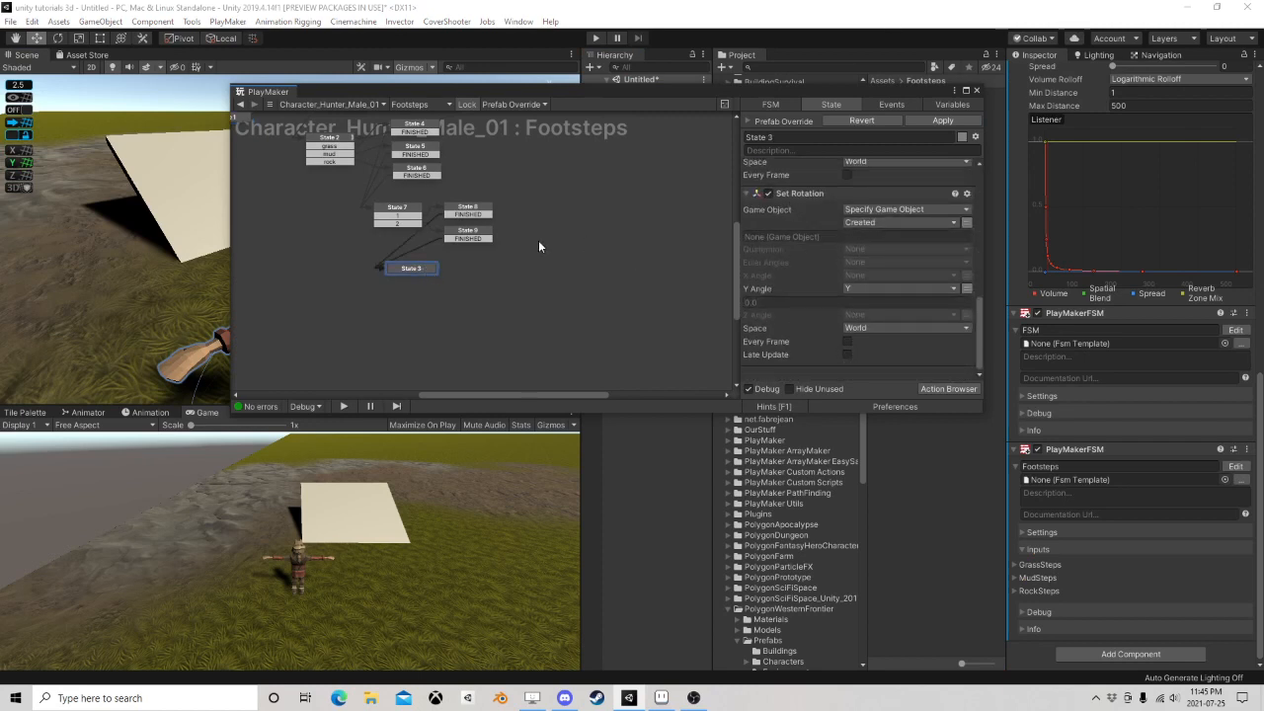
right_click(409, 274)
mouse_move(550, 279)
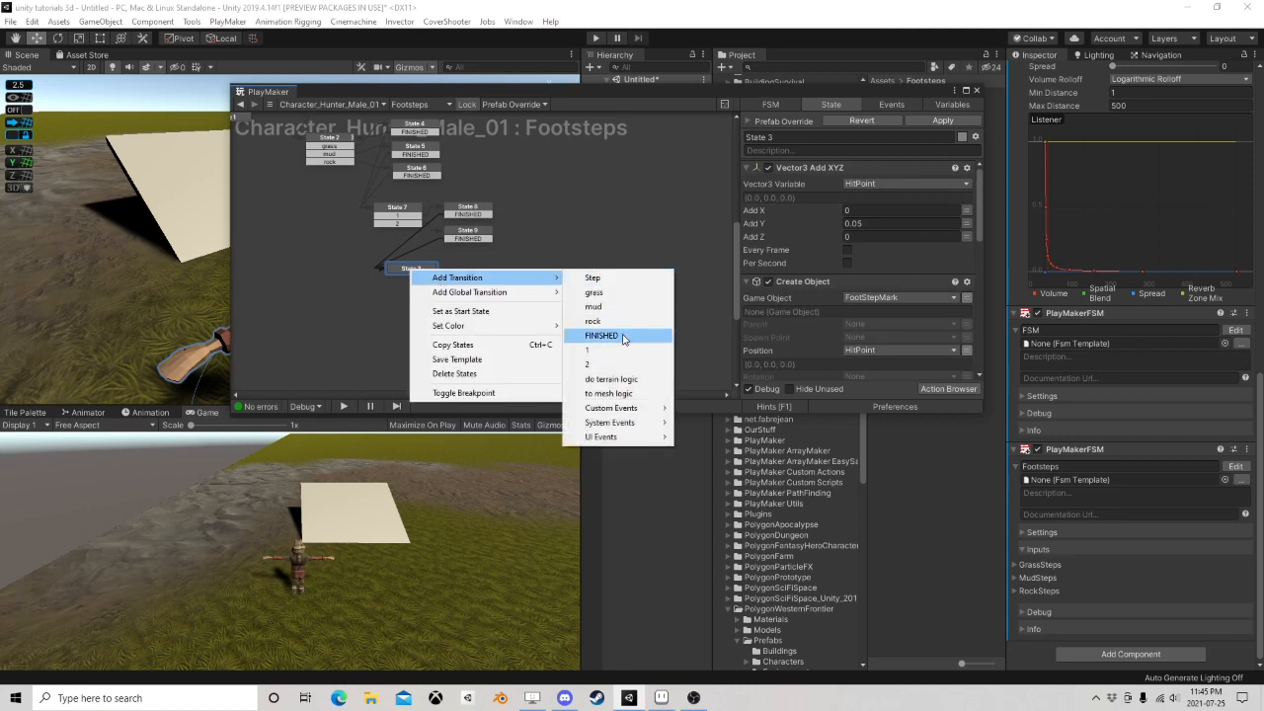
click(593, 336)
ctrl+drag(425, 276, 425, 296)
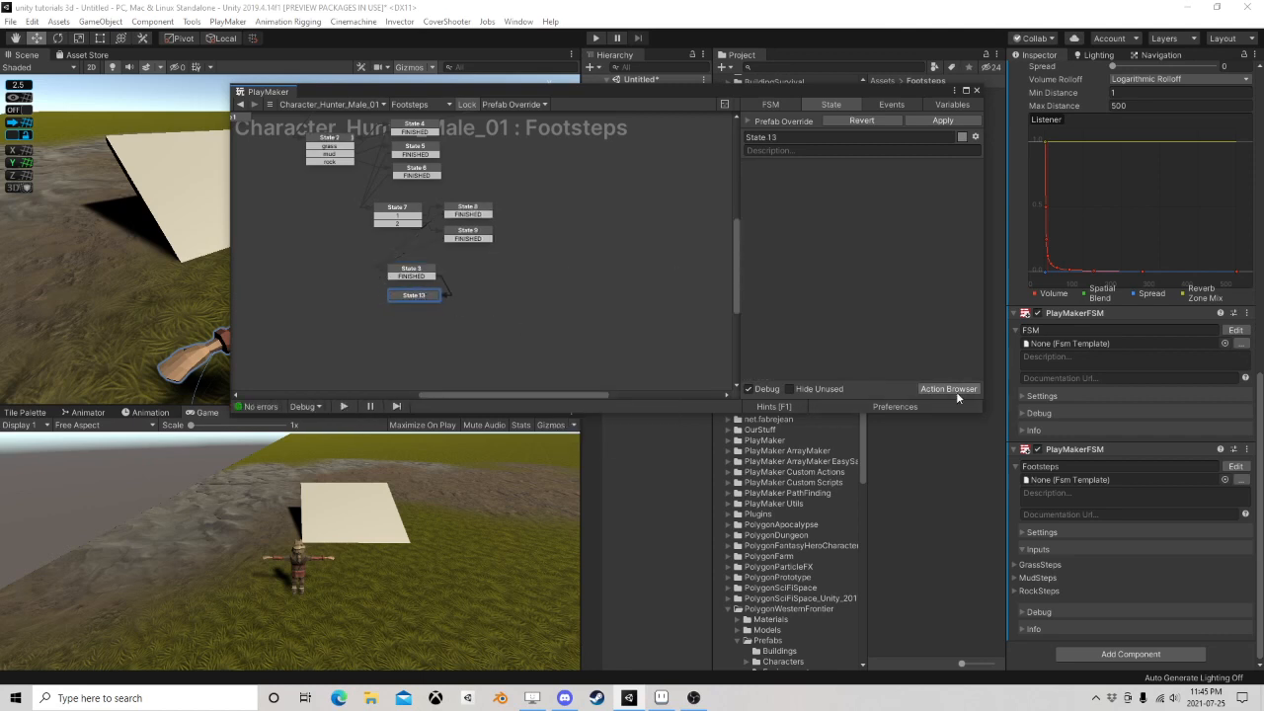
Add a Quaternion Look Rotation action to State 13 and close the action list
click(951, 389)
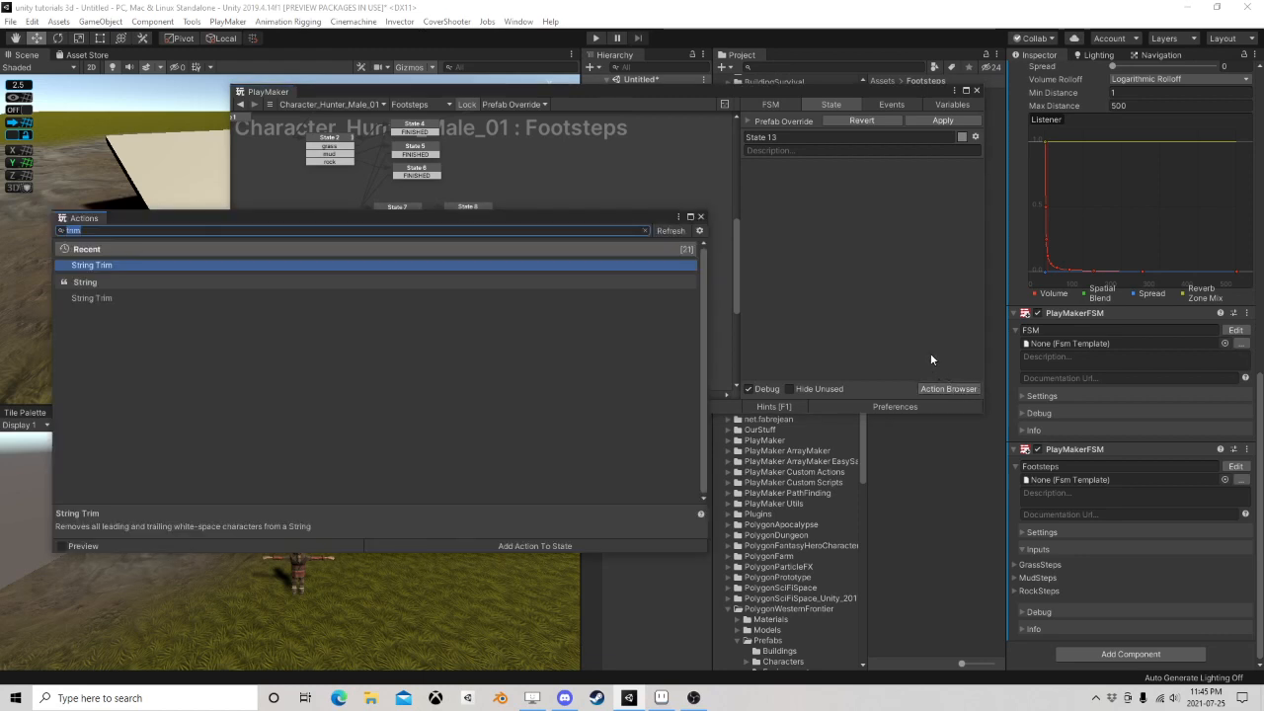
text(look)
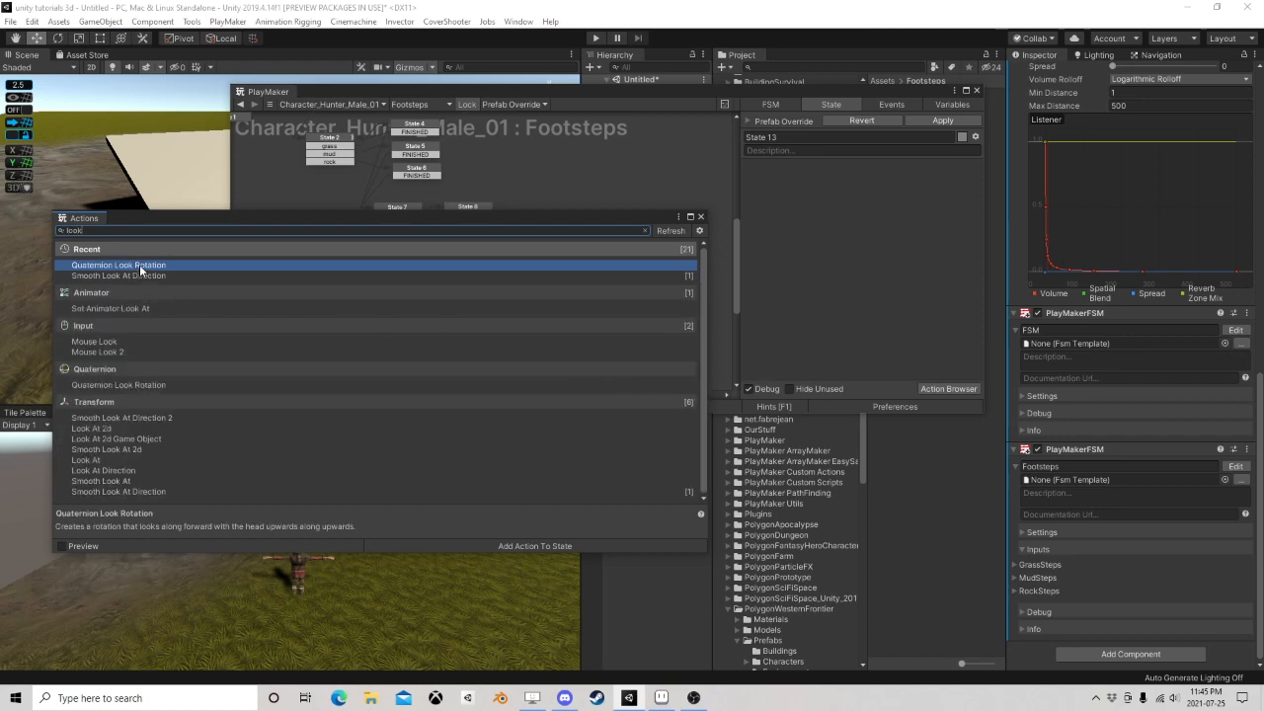
double_click(118, 265)
click(700, 216)
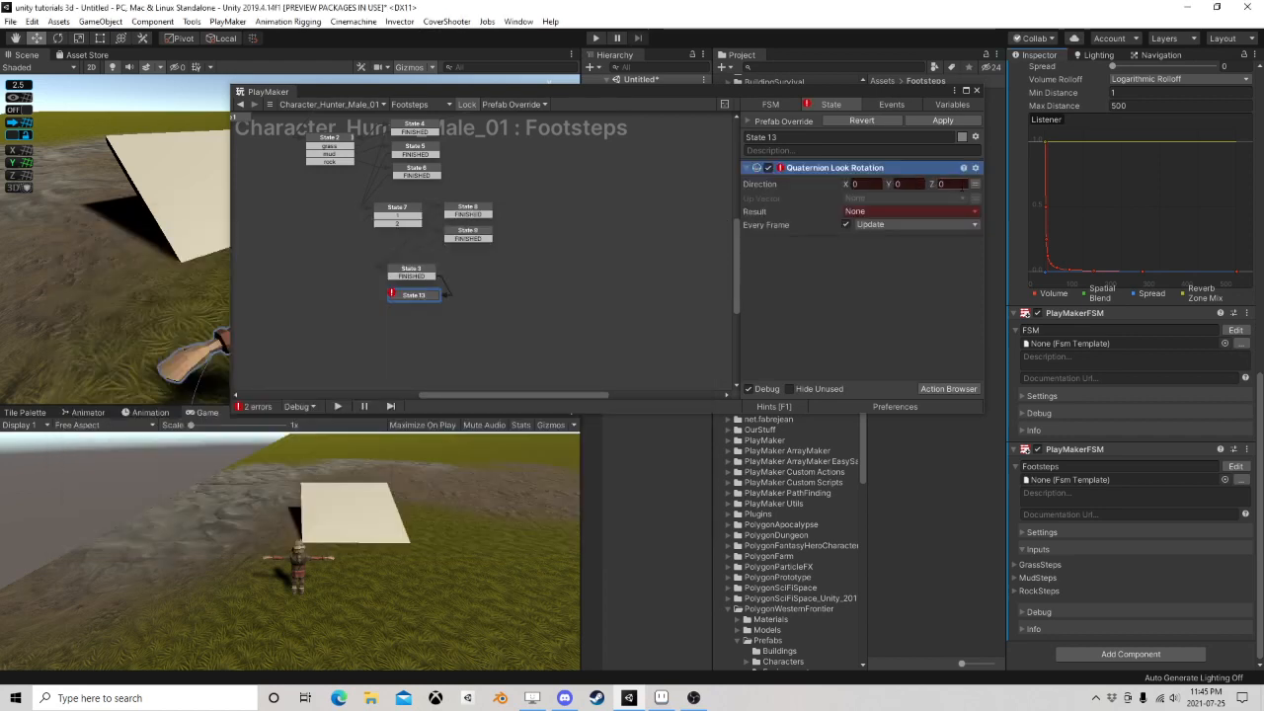
Set the Quaternion Look Rotation direction in State 13 to the HitNormal variable
click(975, 184)
click(924, 185)
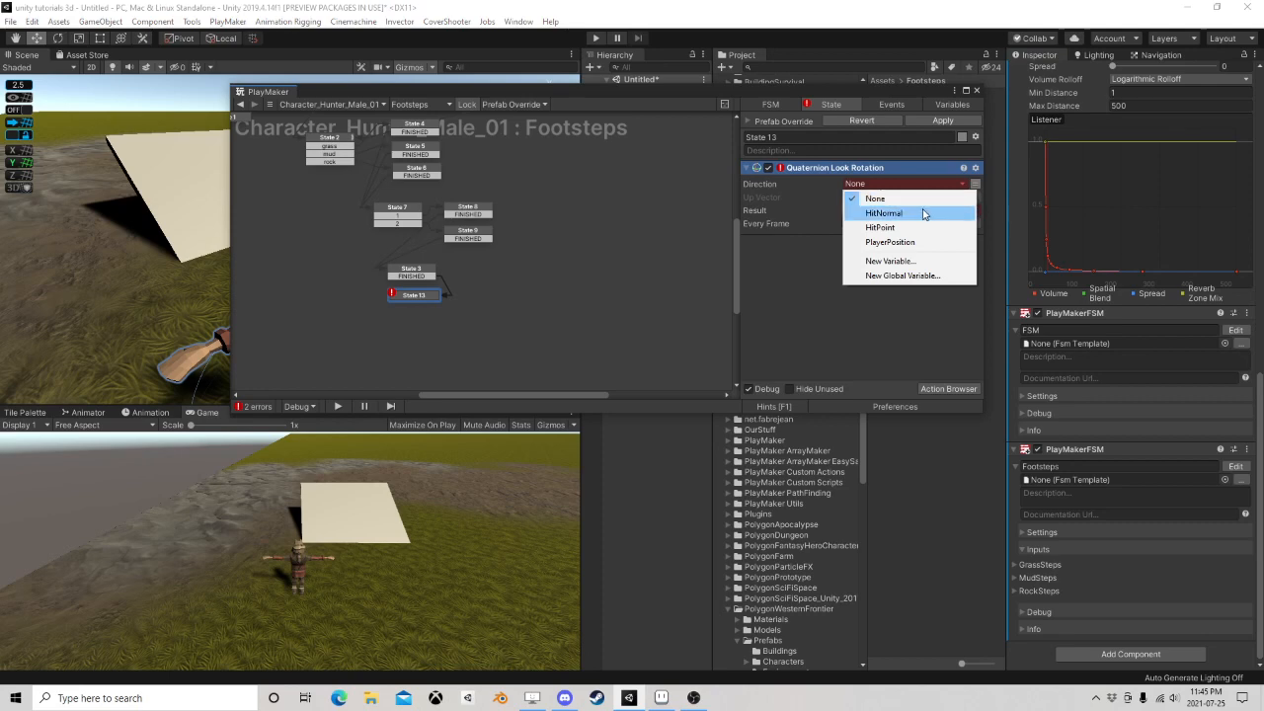
click(921, 213)
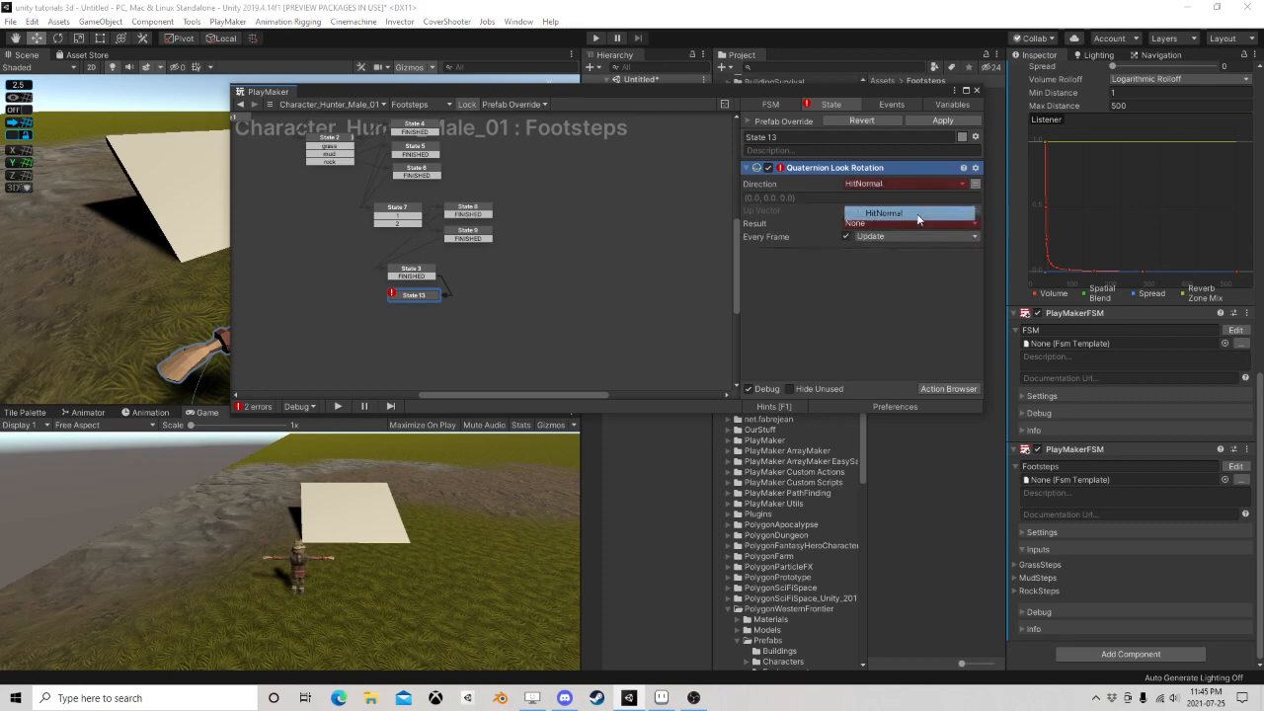
click(887, 221)
click(802, 296)
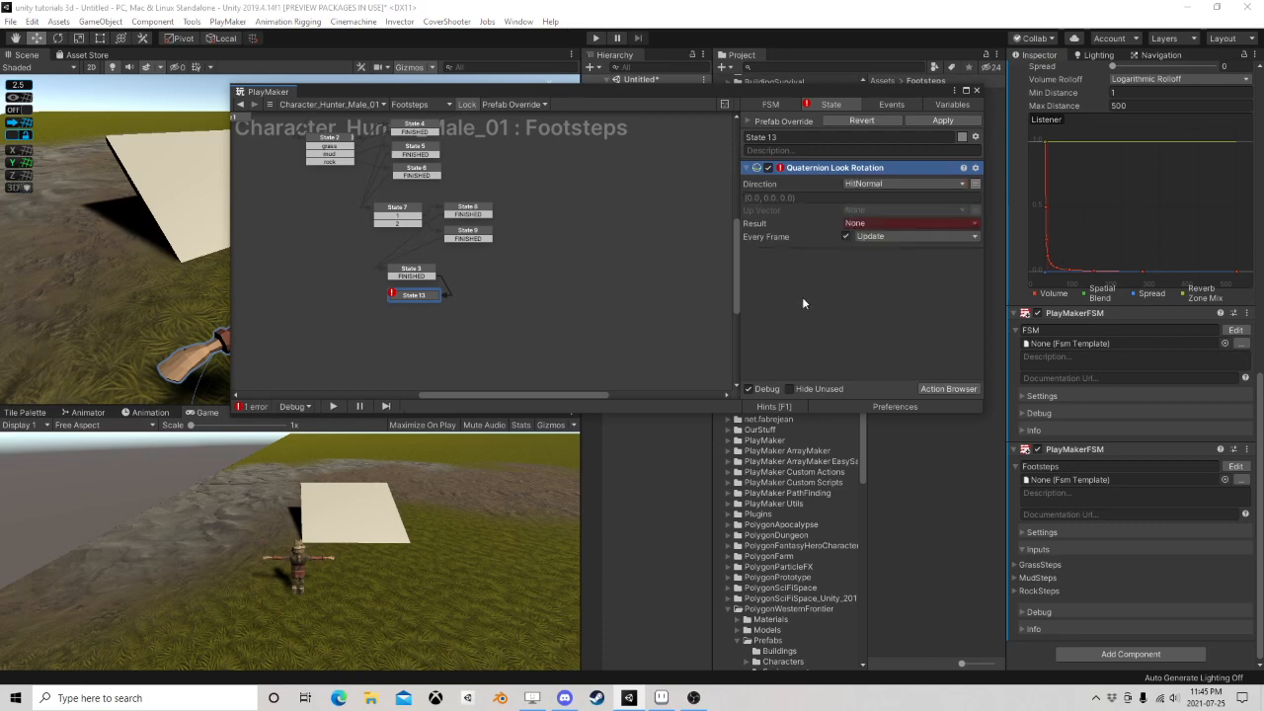
In State 13's Quaternion Look Rotation, set Up Vector Y to 1, store the result in Rotation, and disable Every Frame
click(975, 212)
click(906, 211)
text(1)
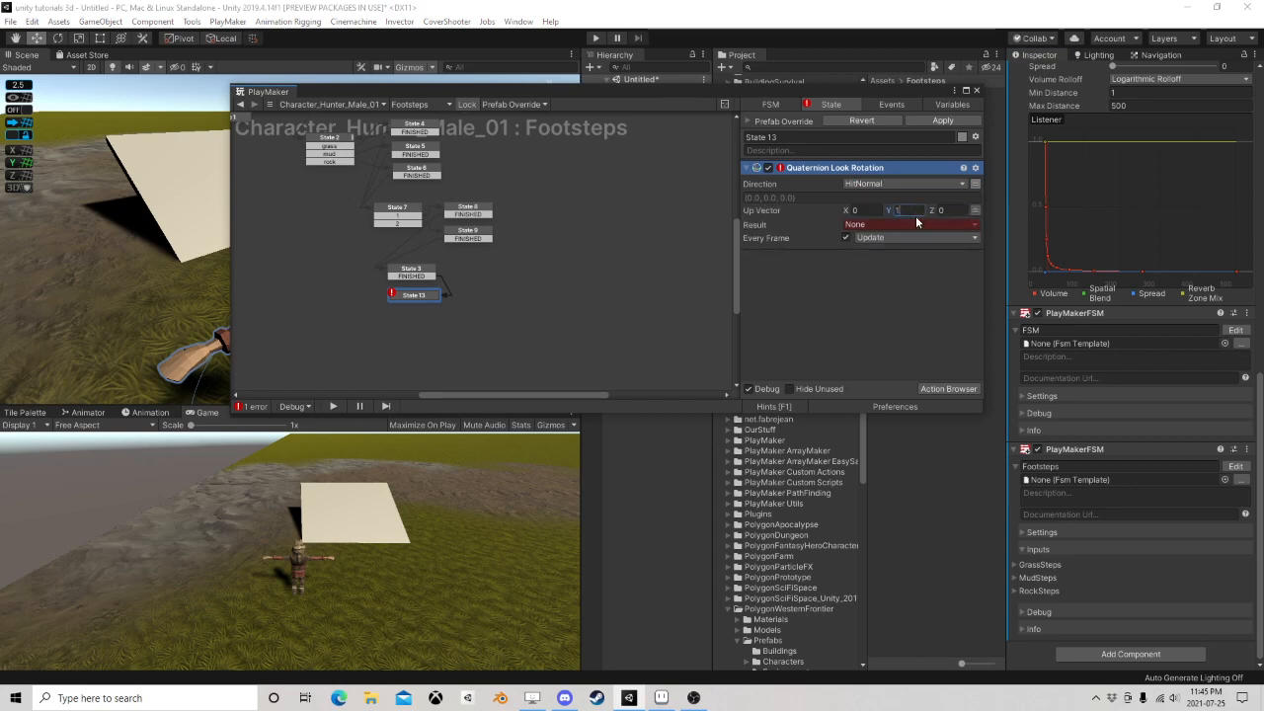
click(900, 223)
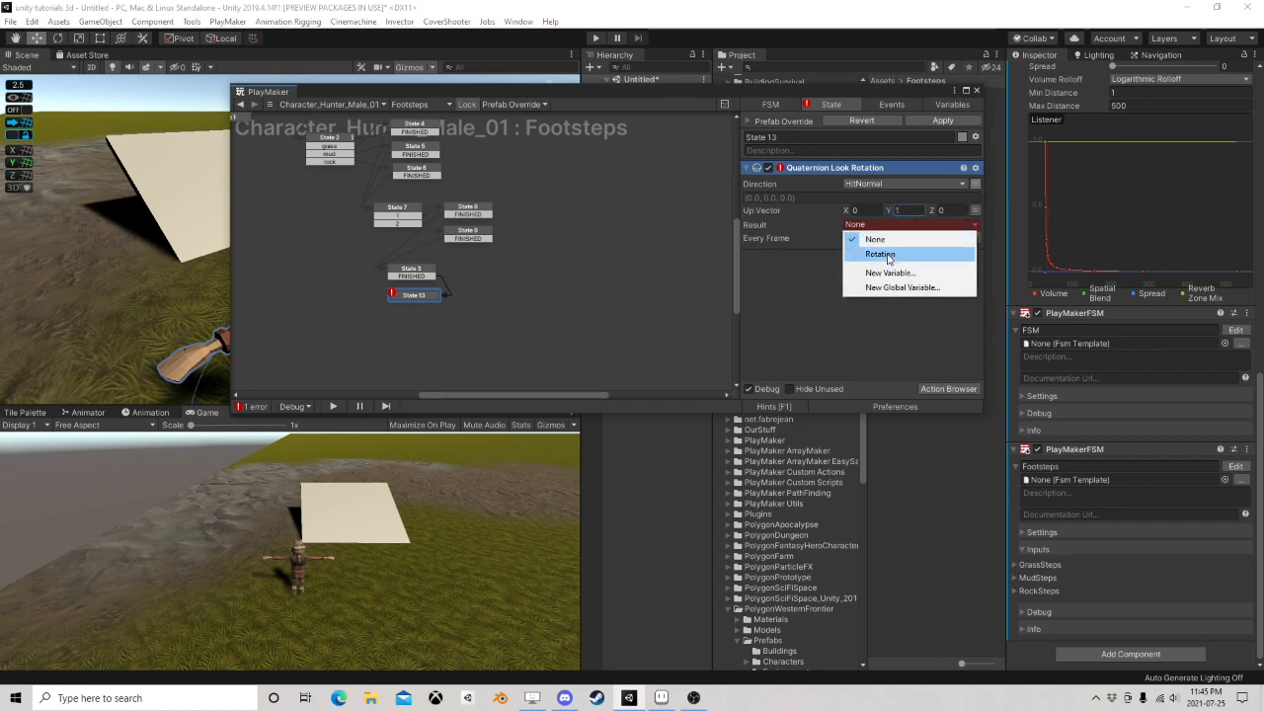
click(880, 254)
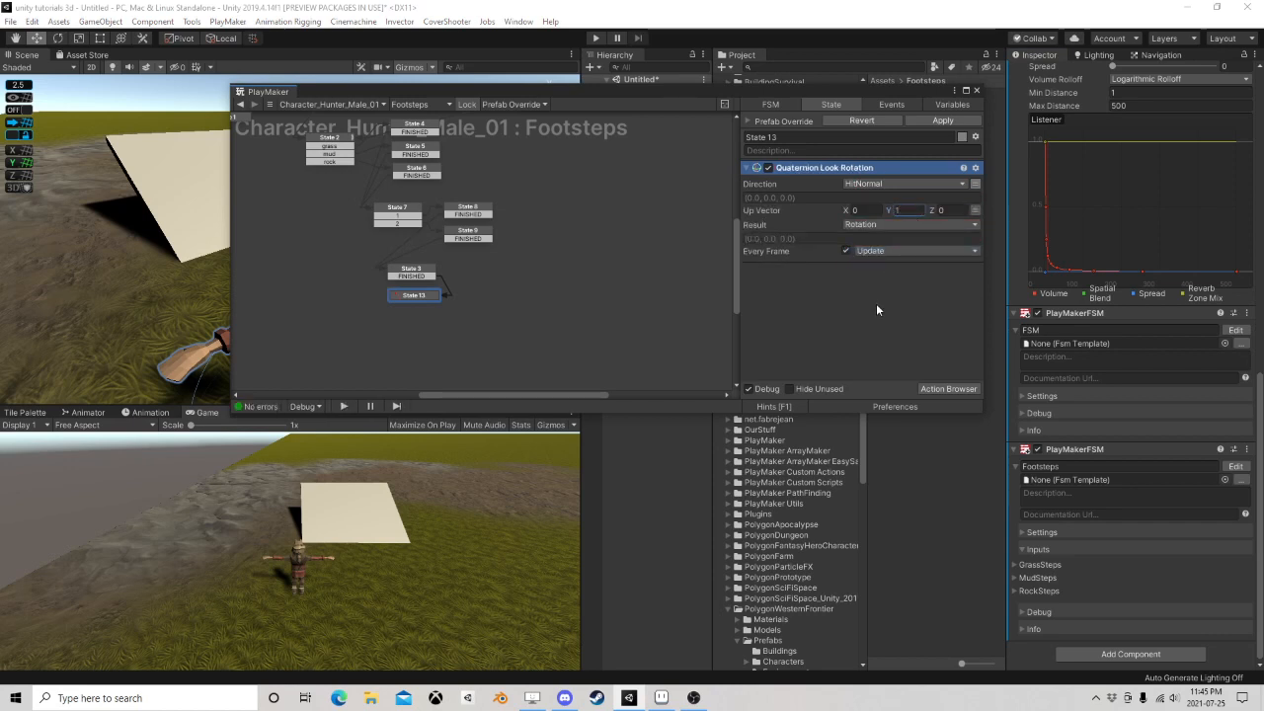
click(846, 252)
Copy the Set Rotation action from State 3 and paste it into State 13 below the Quaternion Look Rotation
click(411, 272)
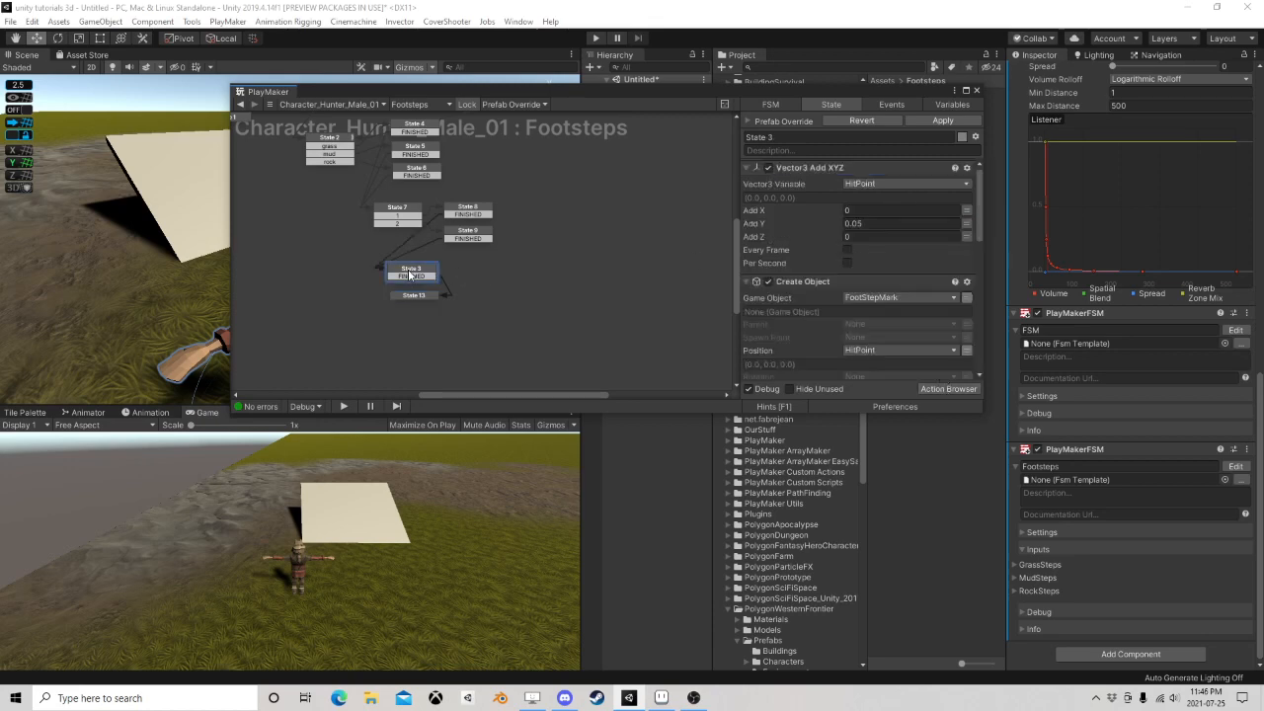
scroll(833, 295, down, 3)
right_click(812, 195)
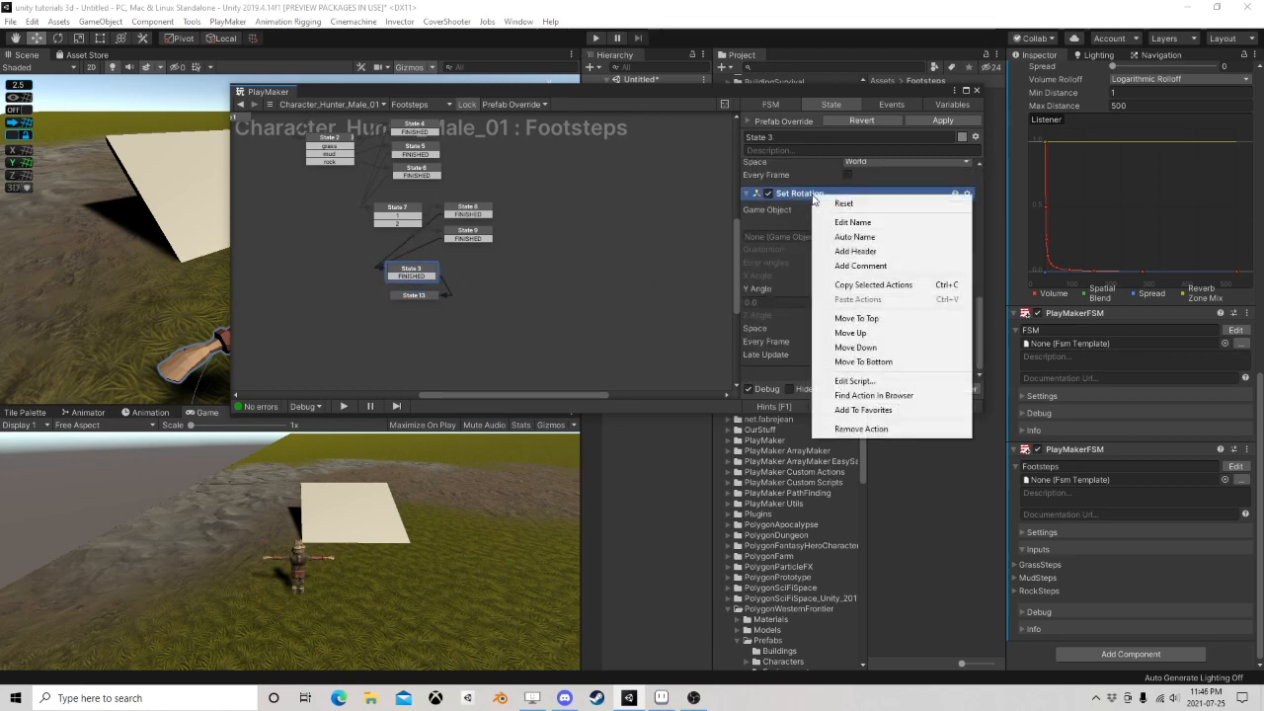
click(869, 287)
click(405, 296)
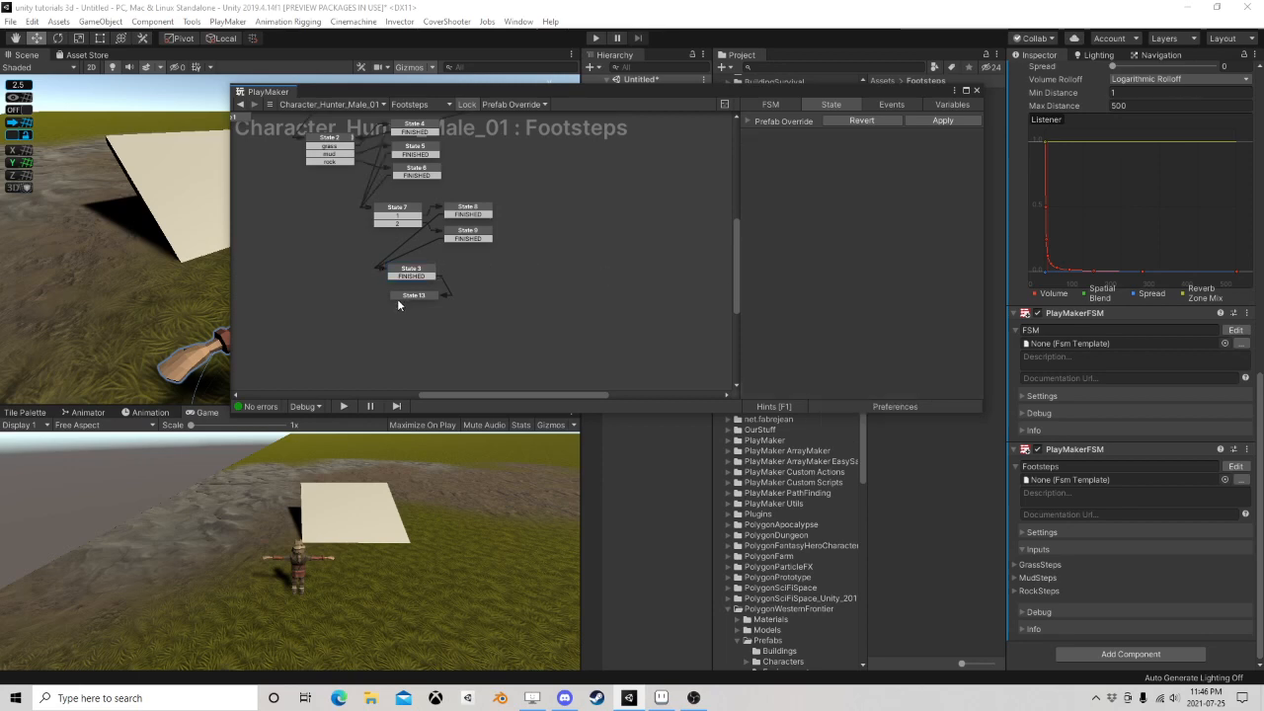
right_click(792, 293)
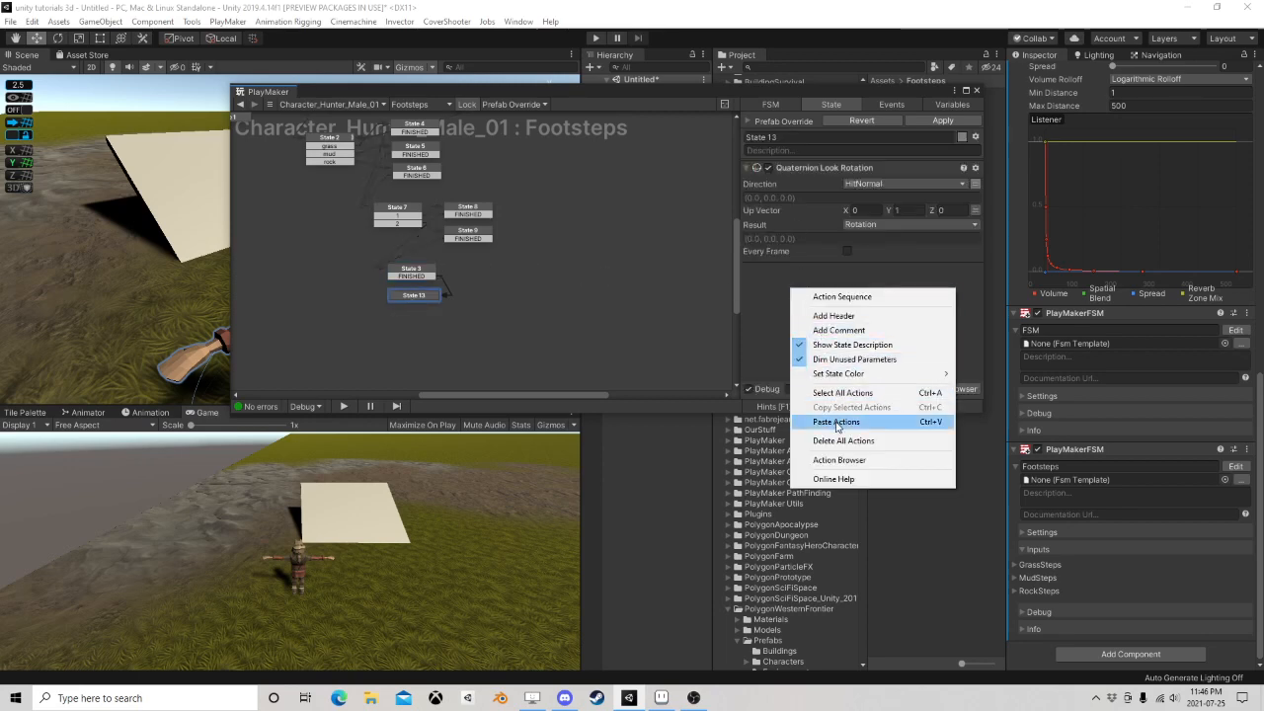
click(838, 422)
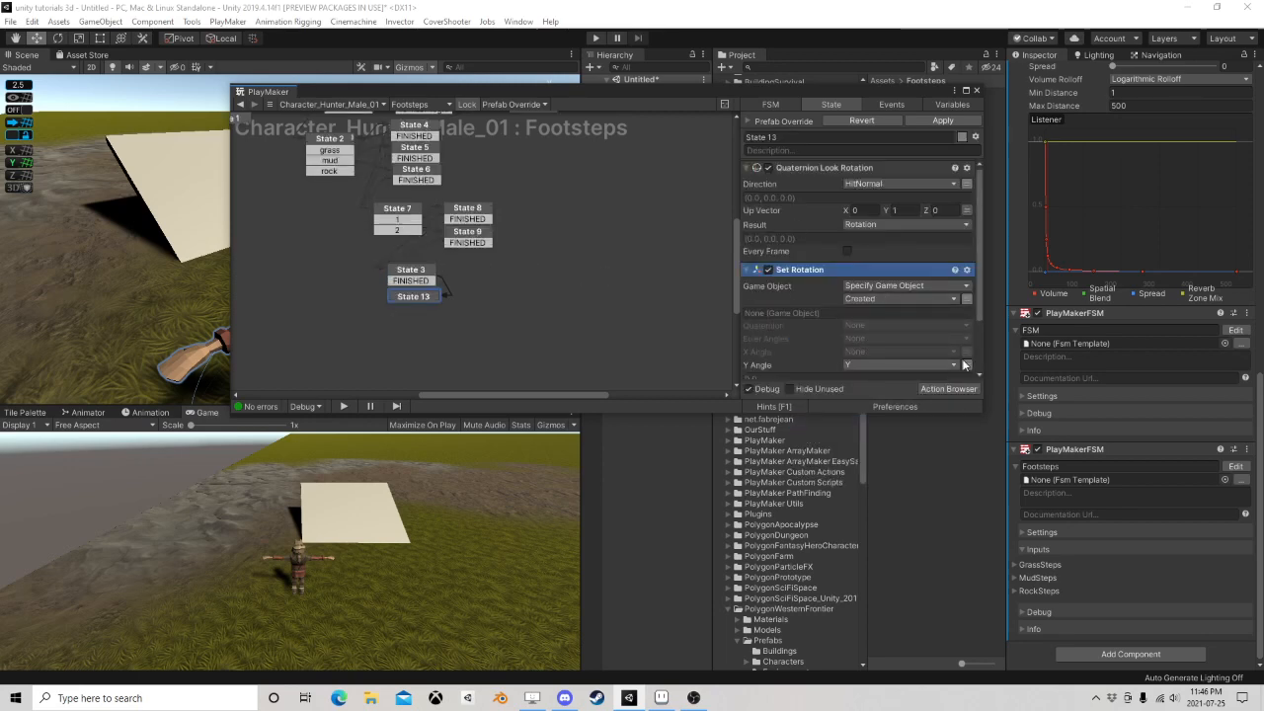
In State 13's Set Rotation action, clear the Y Angle variable and set Quaternion to the Rotation variable
click(967, 364)
click(866, 324)
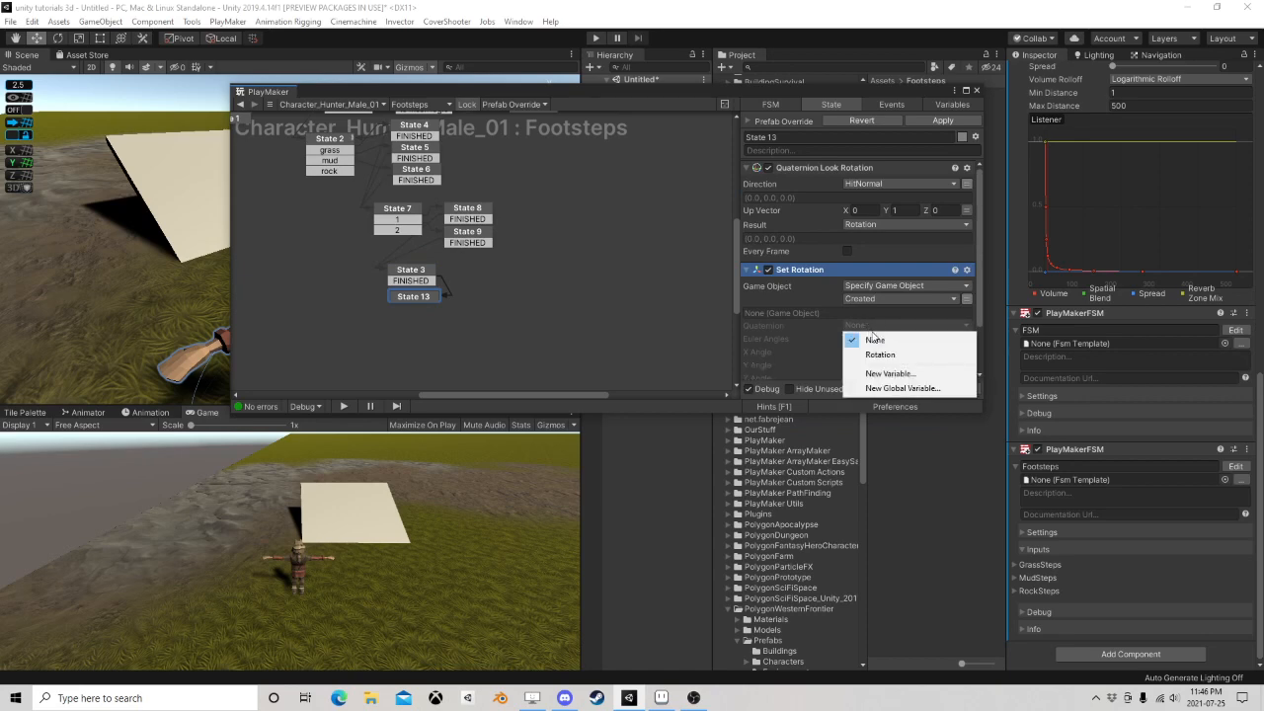
click(881, 346)
scroll(900, 341, down, 2)
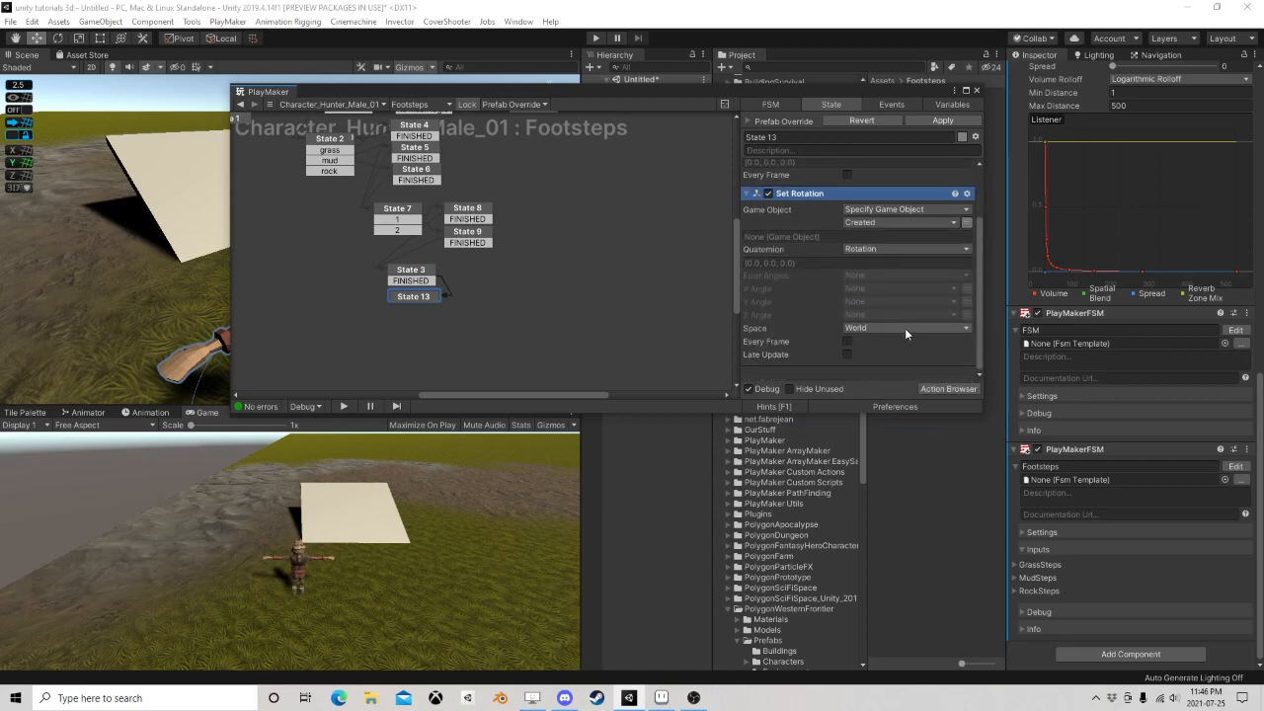
Close the PlayMaker editor and play-test the scene, walking the character up the ramp and back across the grass
click(977, 90)
click(598, 39)
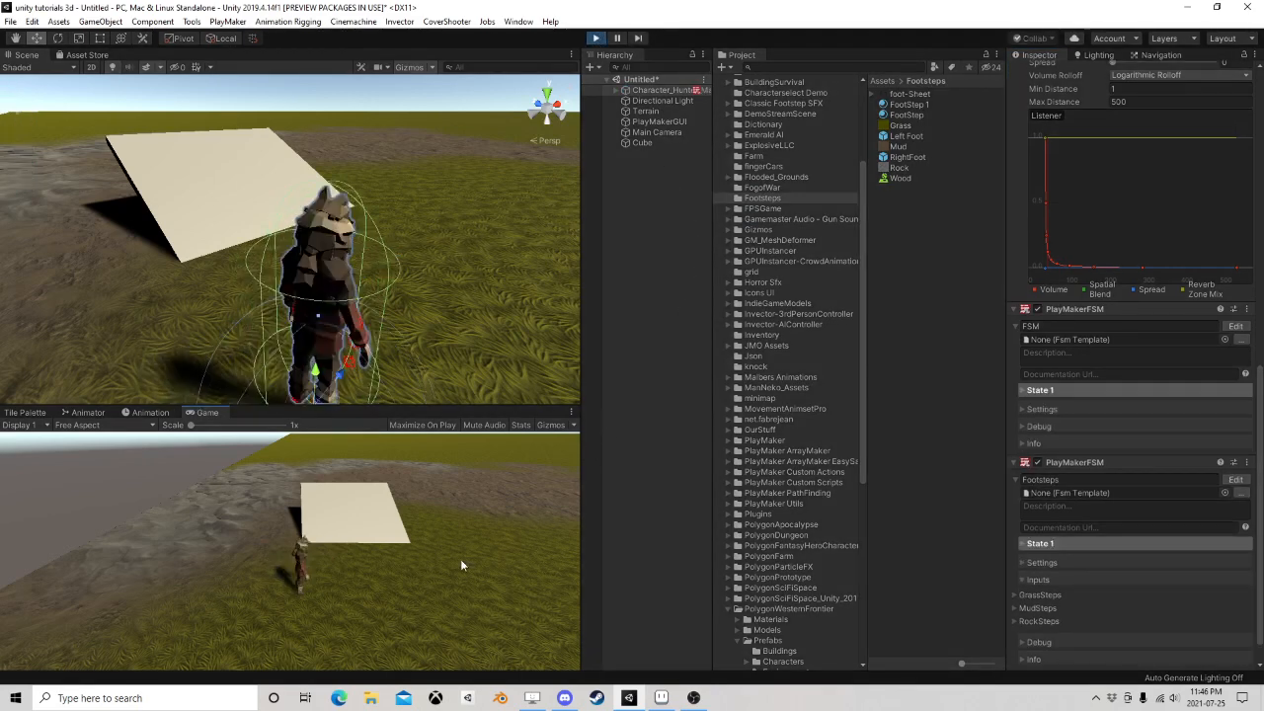
key(w)
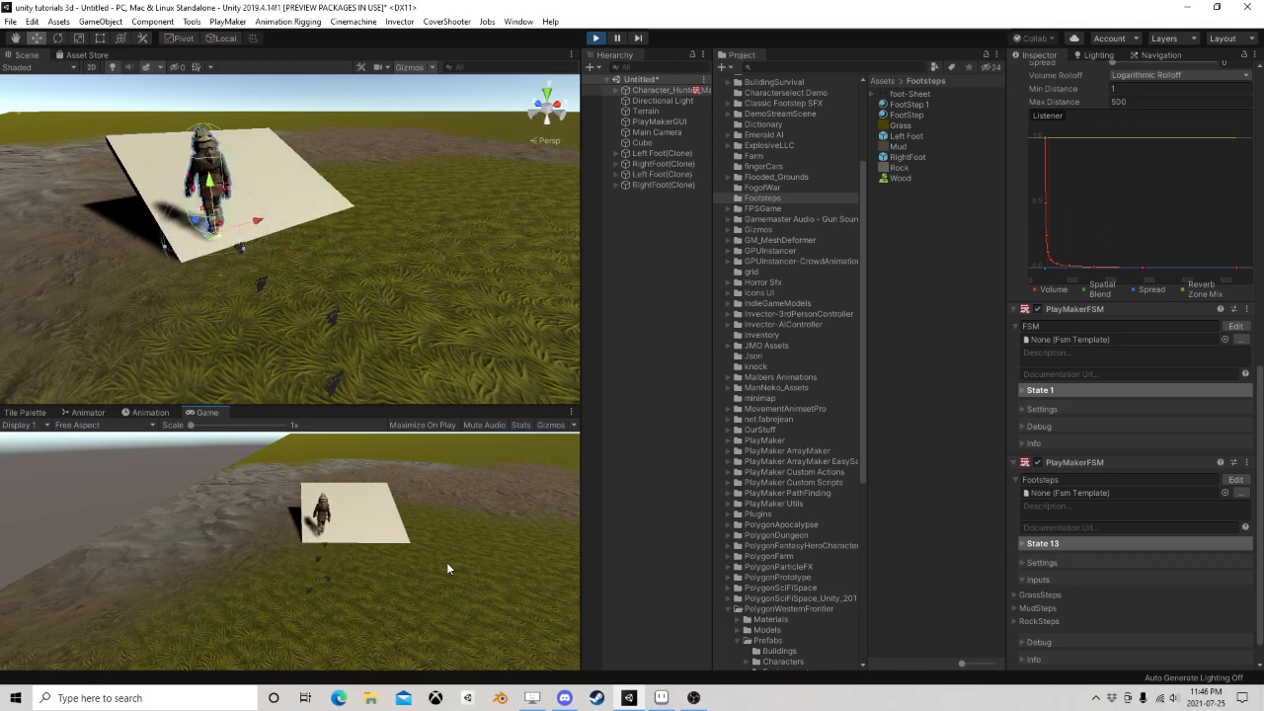
key(d)
key(s)
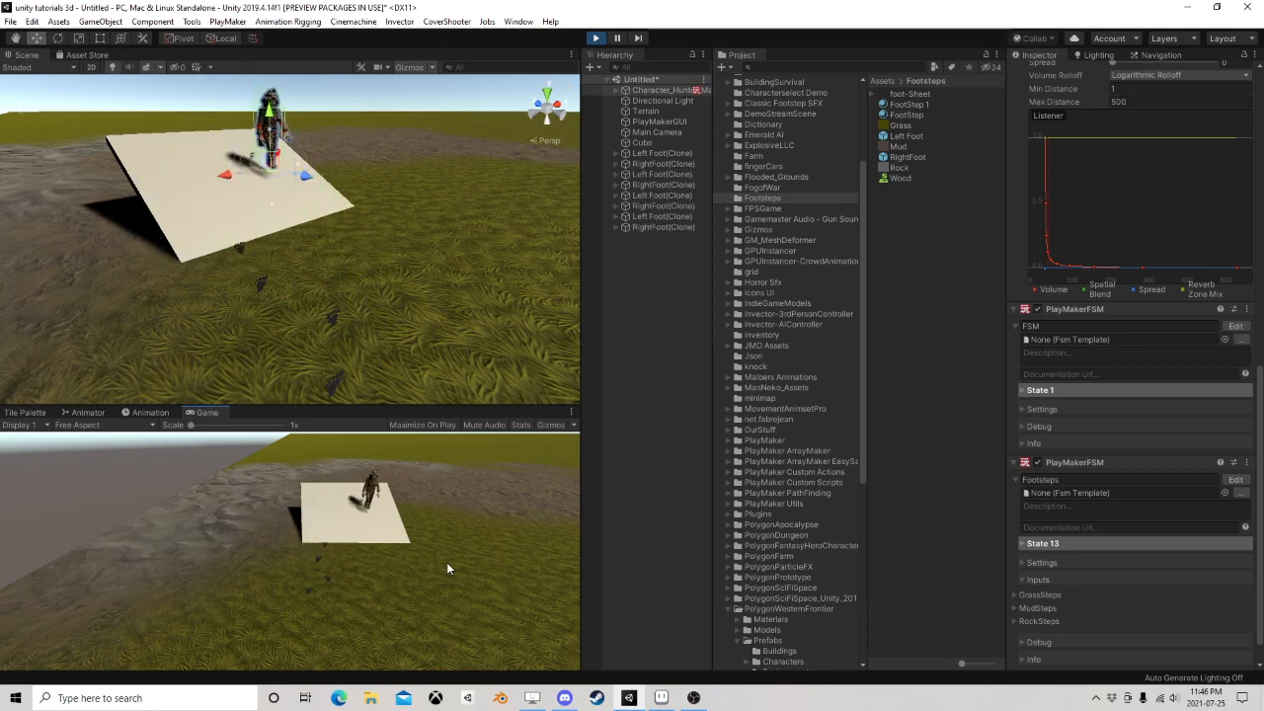
key(s)
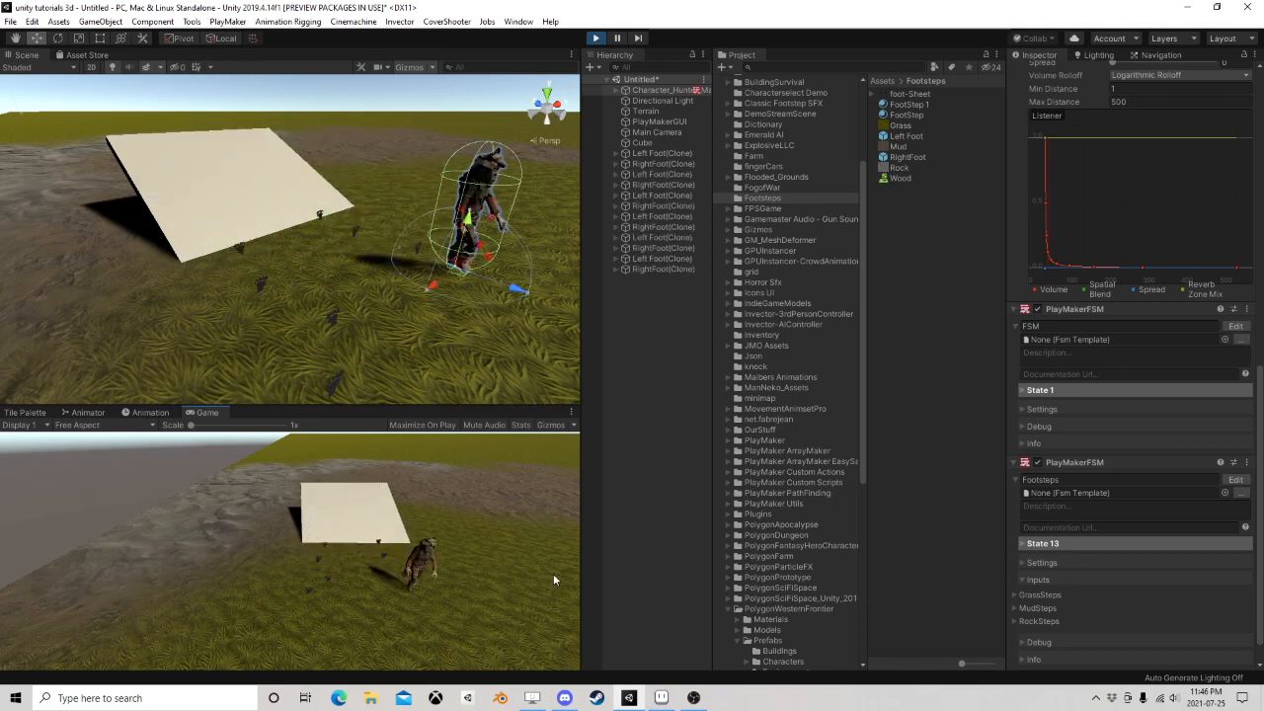
key(a)
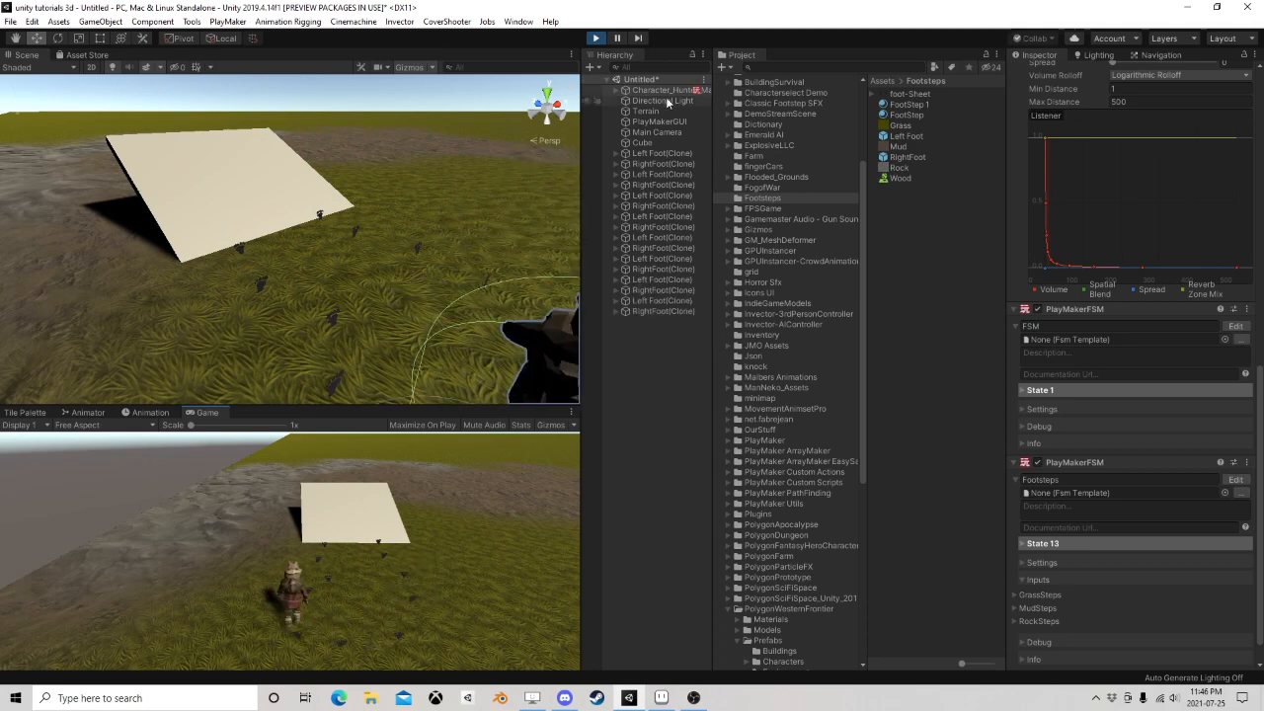
click(599, 38)
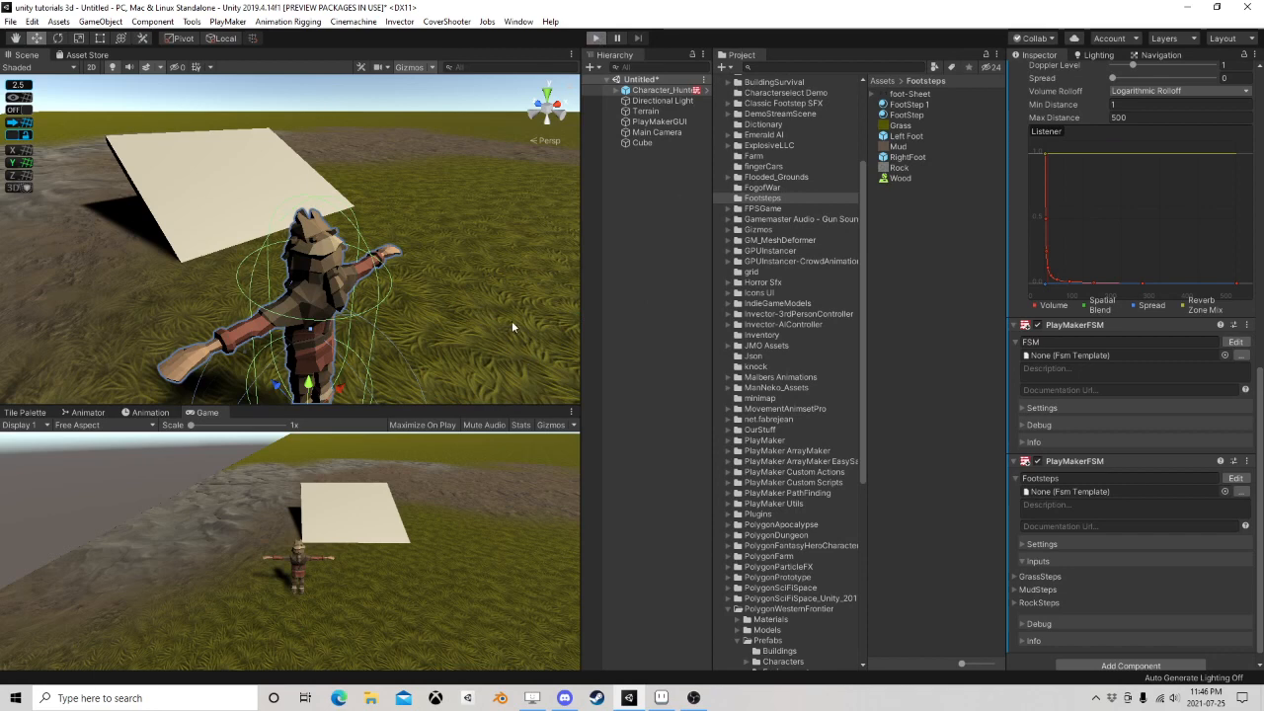
Walk the character around the grass beside the ramp to check footprint orientation, and stop play mode
key(w)
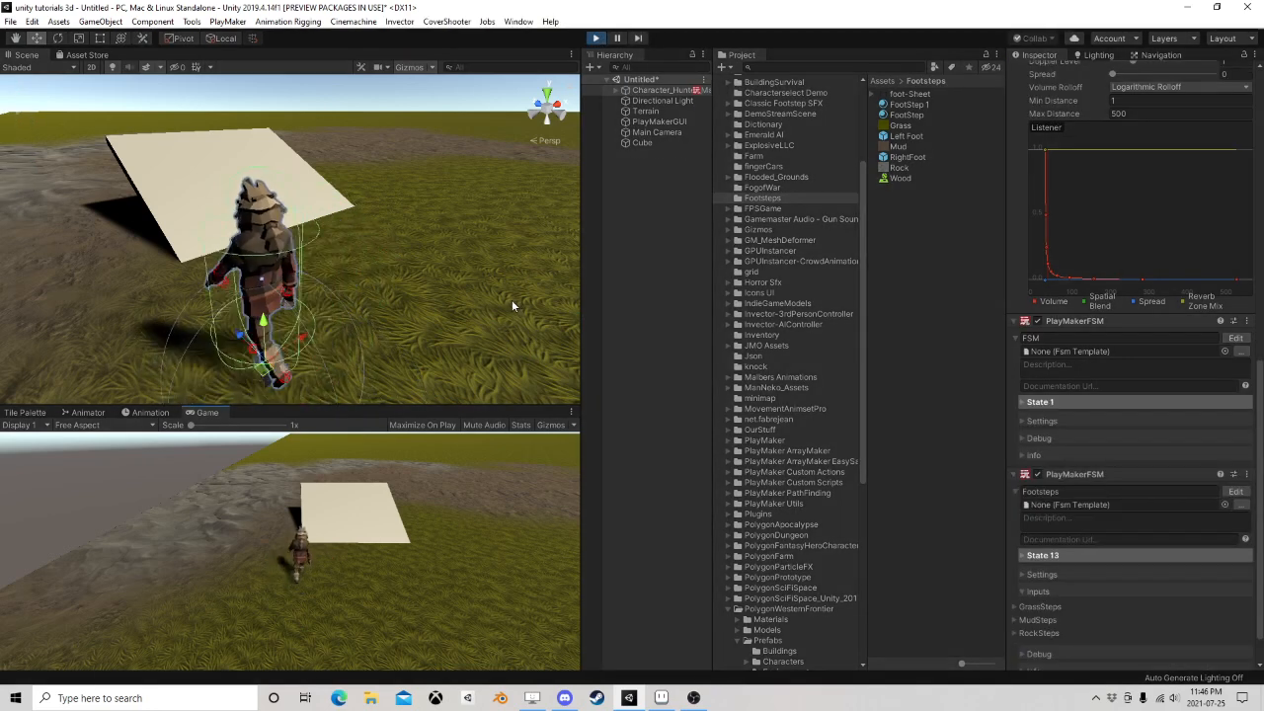
key(d)
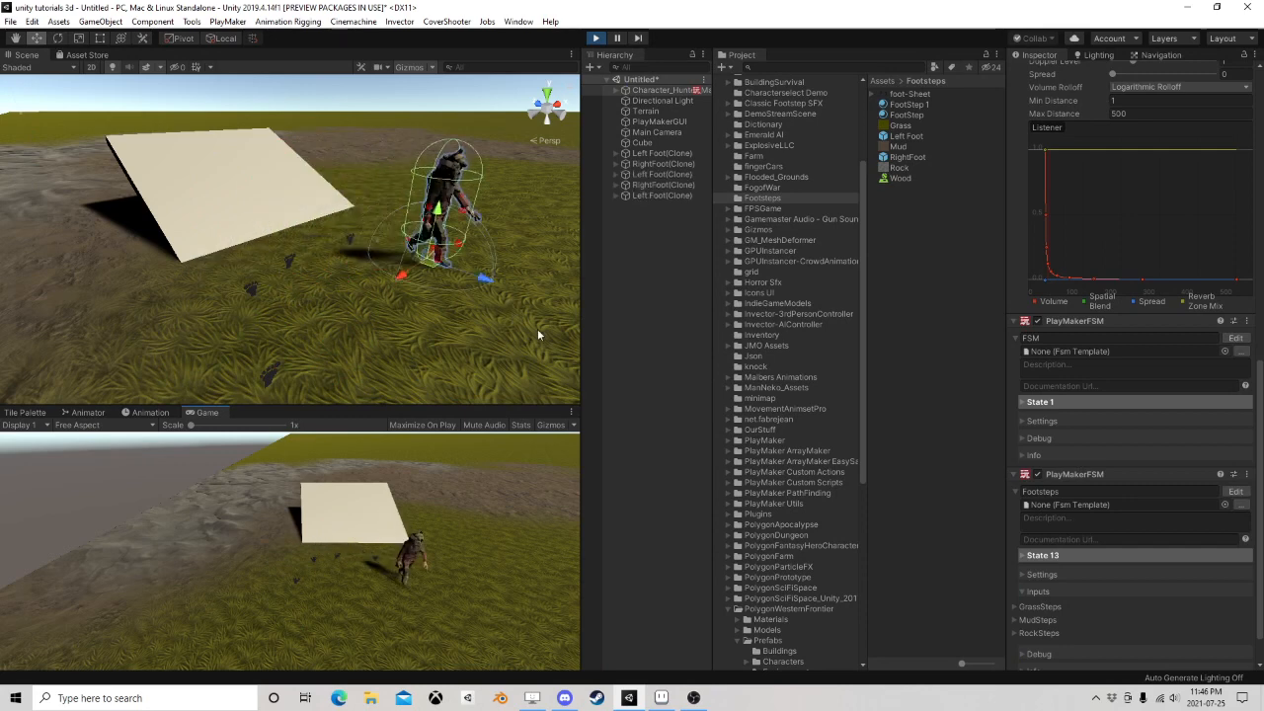
key(a)
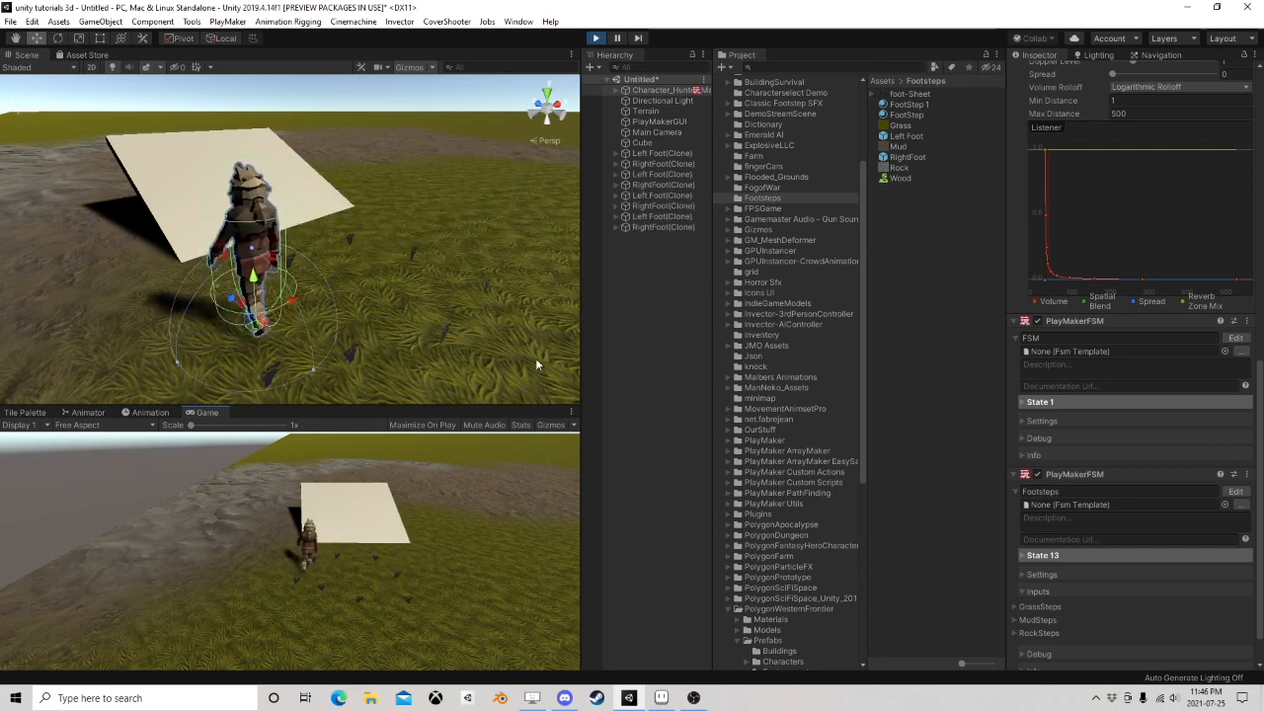
click(596, 38)
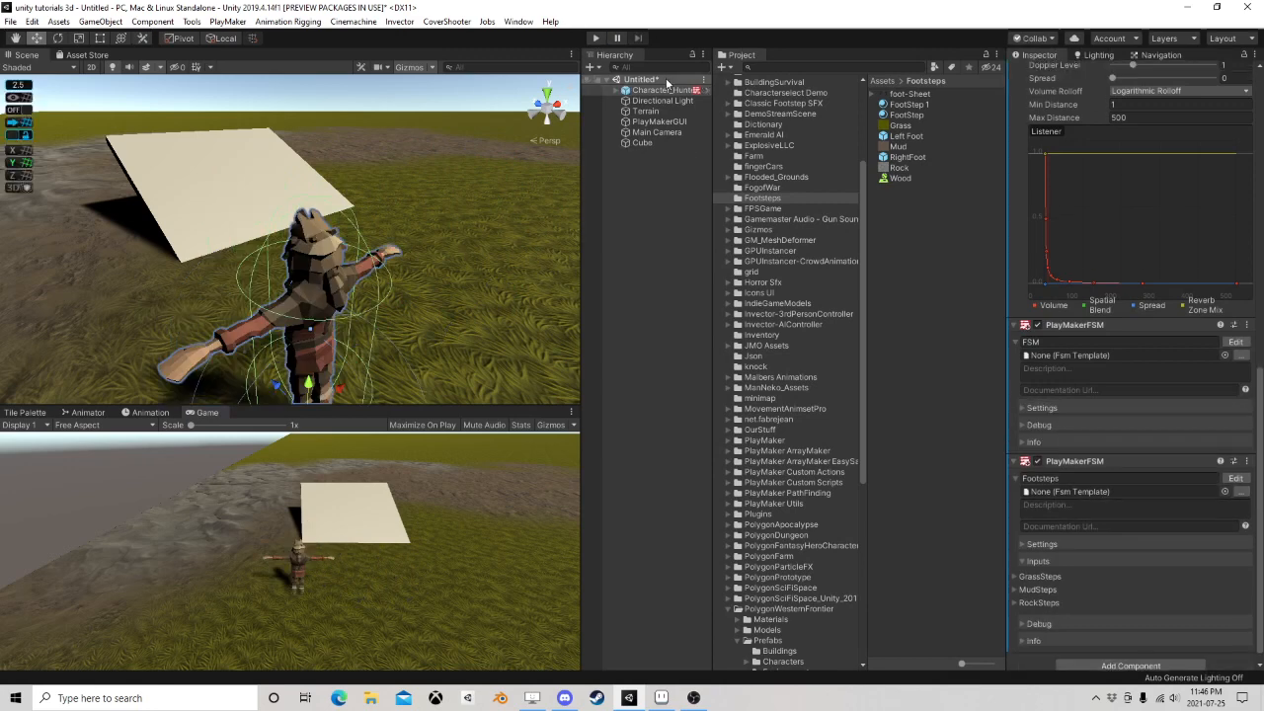
Open the Left Foot prefab and set its Plane child's X rotation to -90
click(907, 158)
click(907, 136)
click(1135, 110)
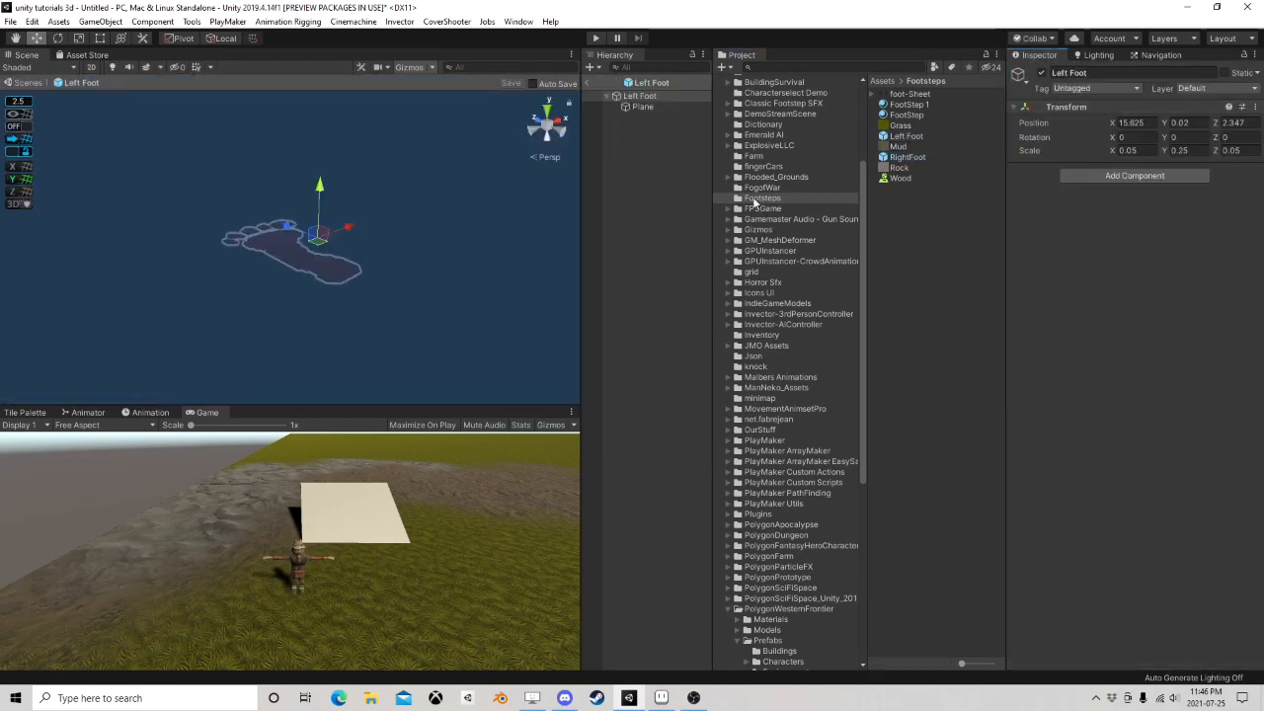
click(654, 105)
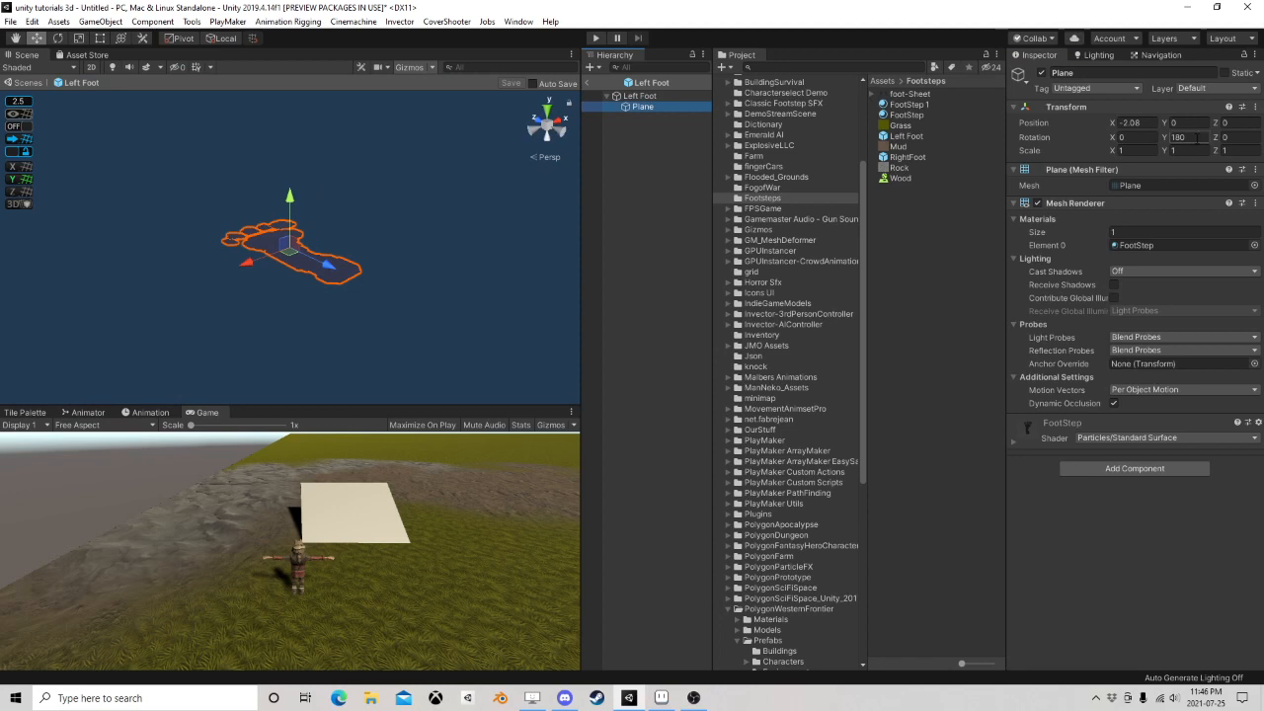
click(1149, 136)
text(-)
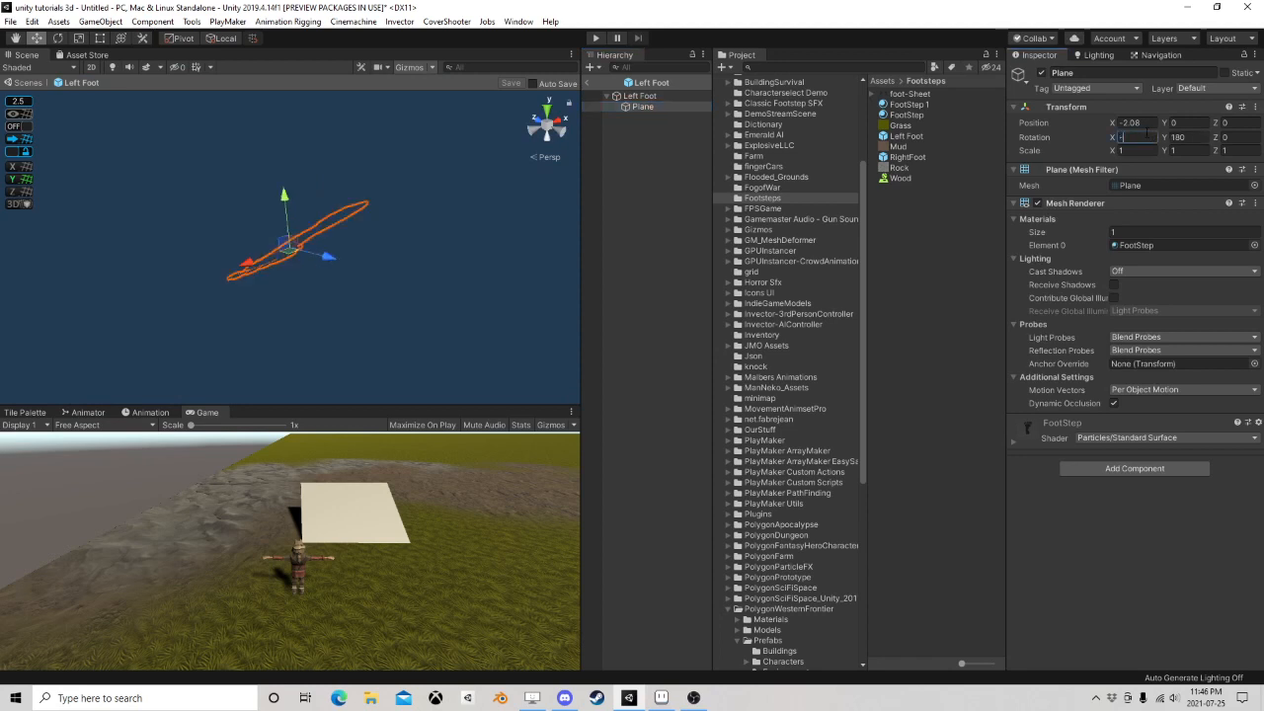
text(90)
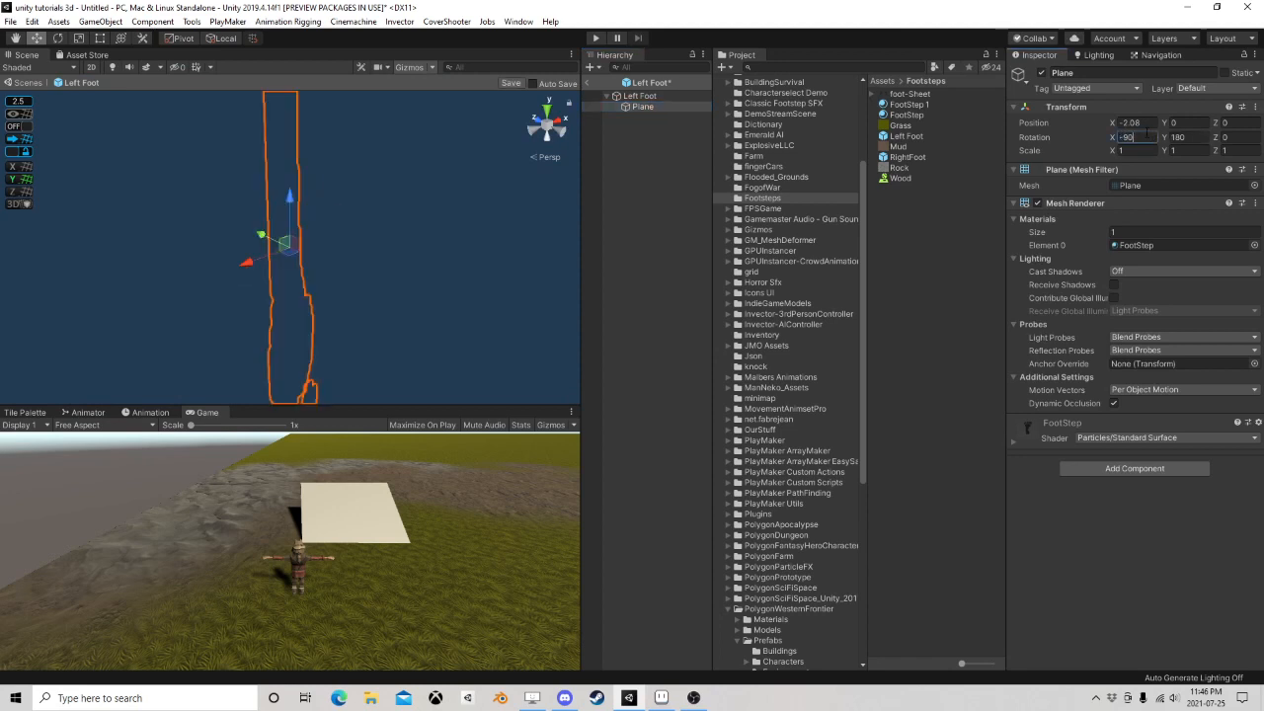
Set the Left Foot root's Y scale to 0.05, save the prefab, and return to the scene
right_drag(258, 287, 308, 275)
click(637, 96)
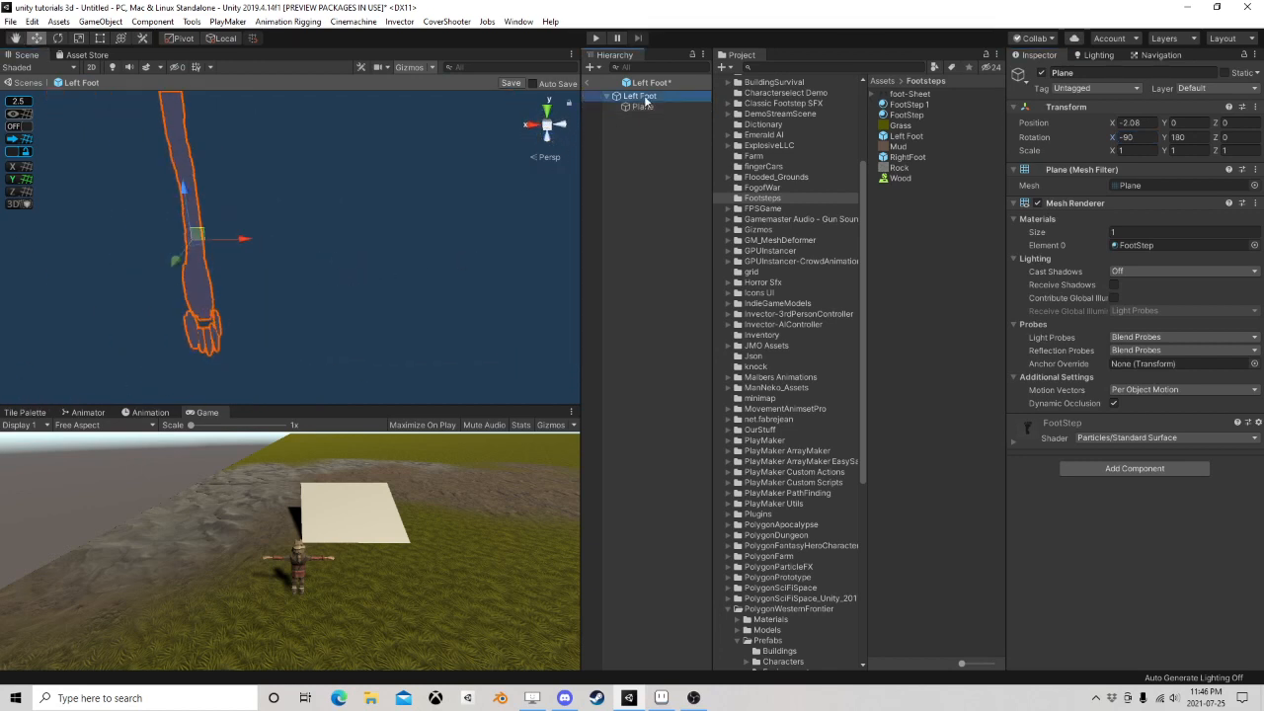
click(1195, 149)
key(BackSpace)
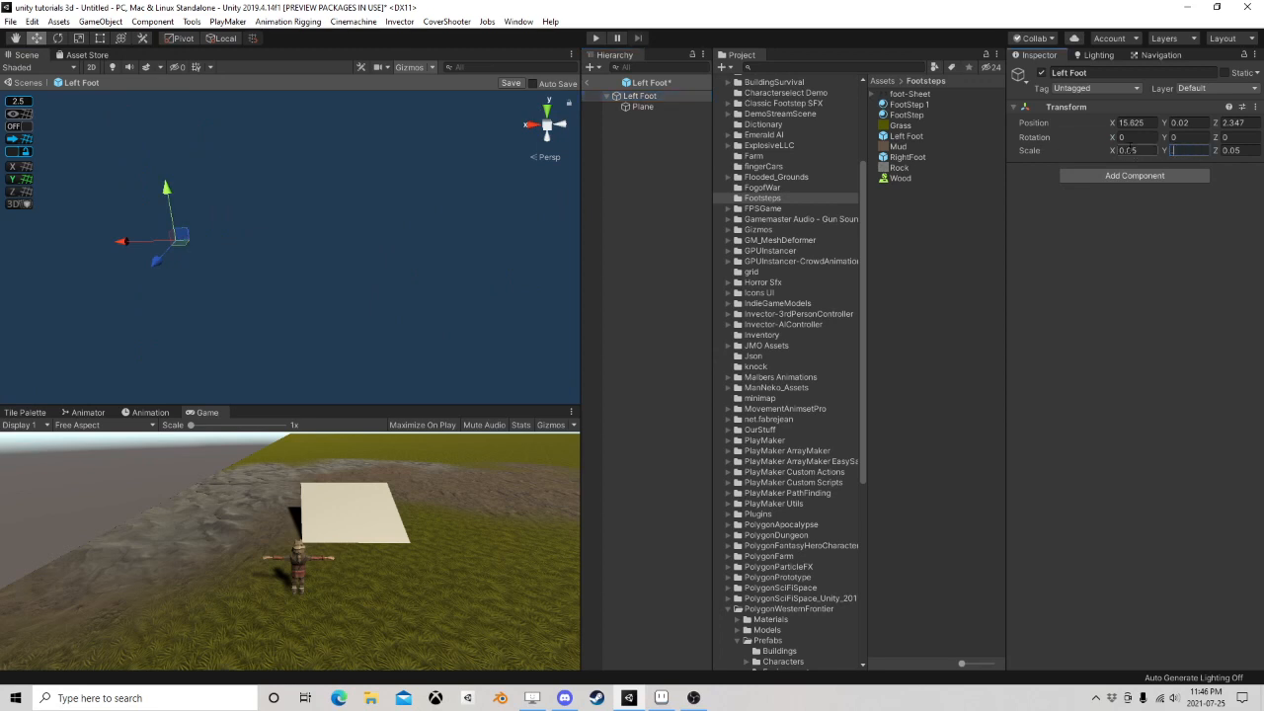
text(0.05)
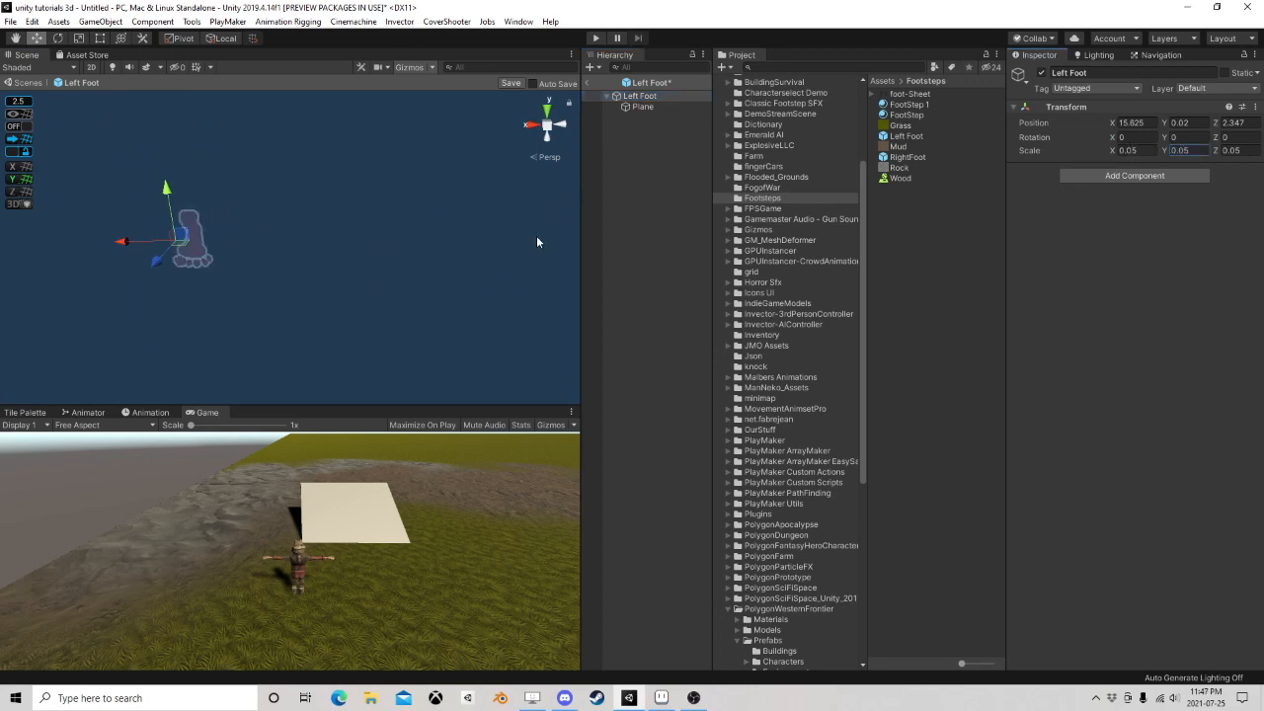
click(510, 83)
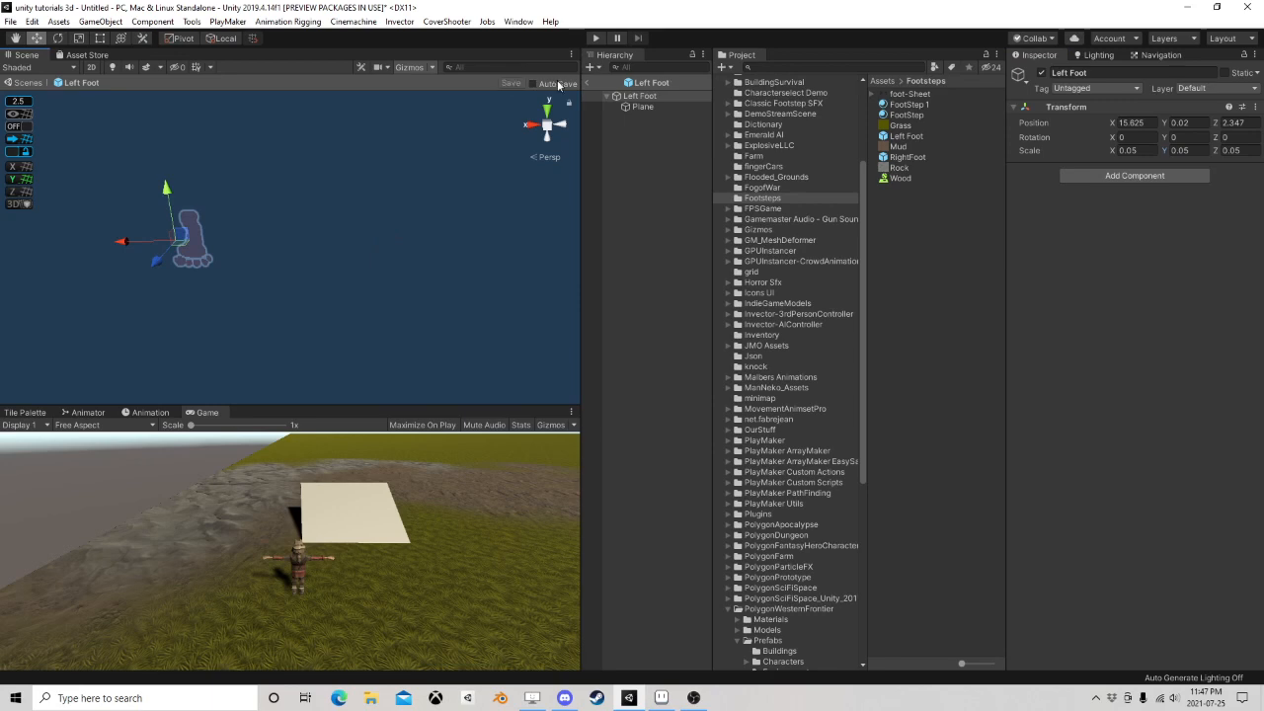
click(588, 83)
Play-test the footprints by walking the character over the ramp, grass and mud, and stop play mode
click(597, 39)
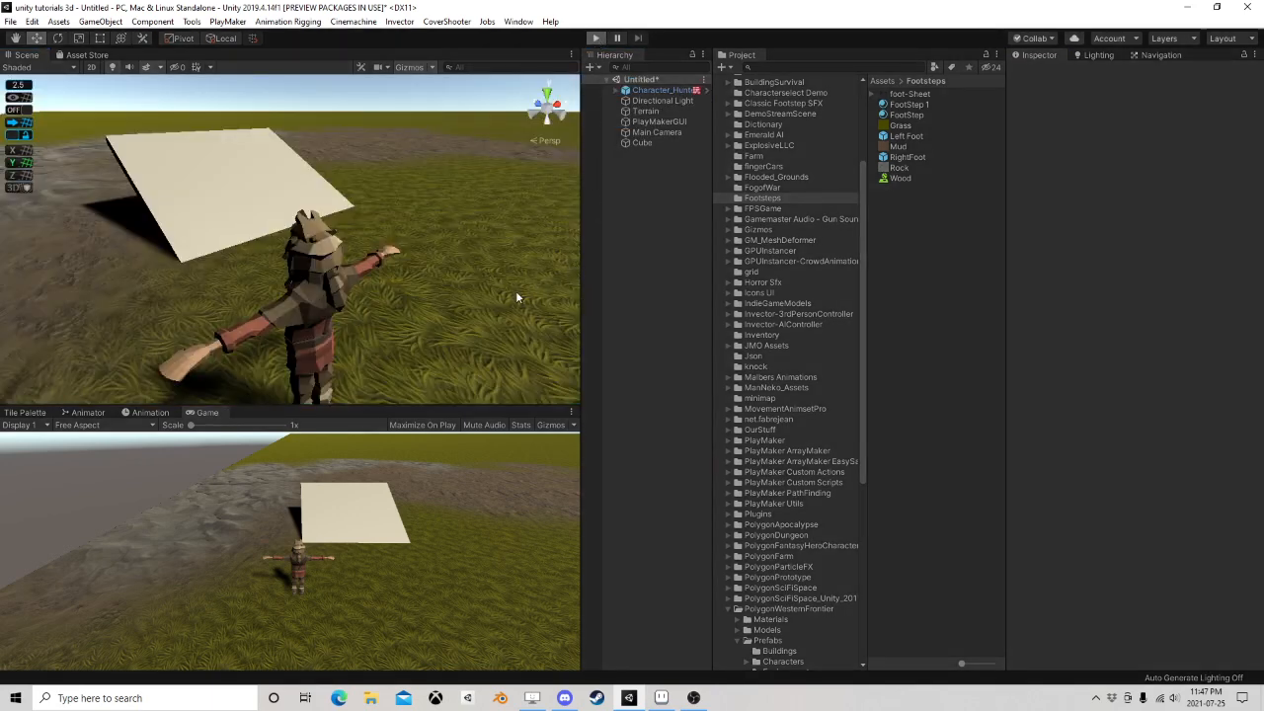
key(w)
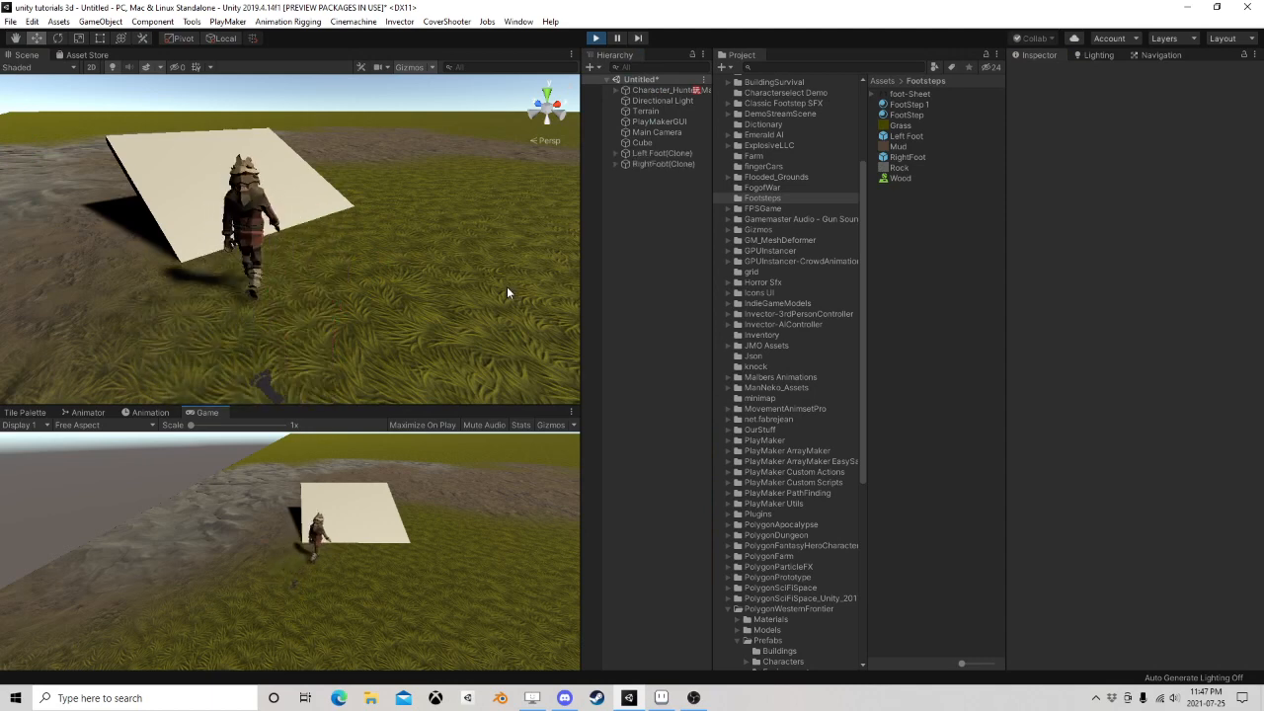
key(d)
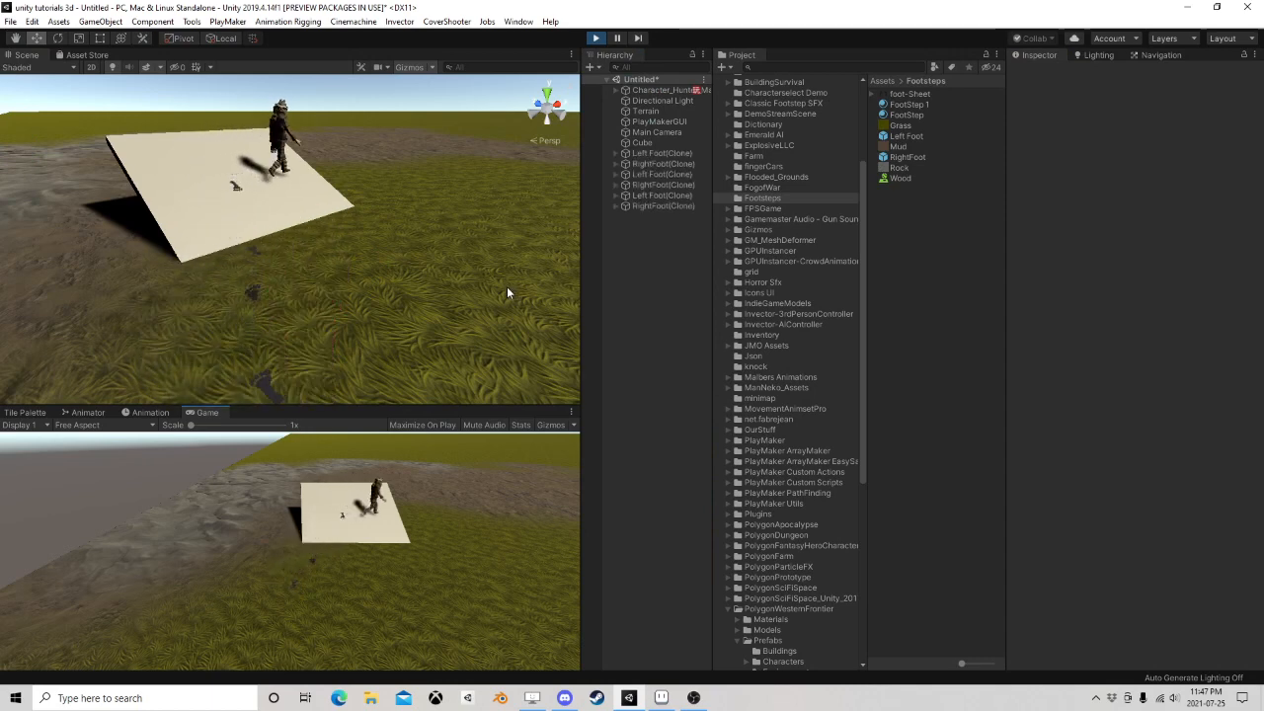
key(s)
key(a)
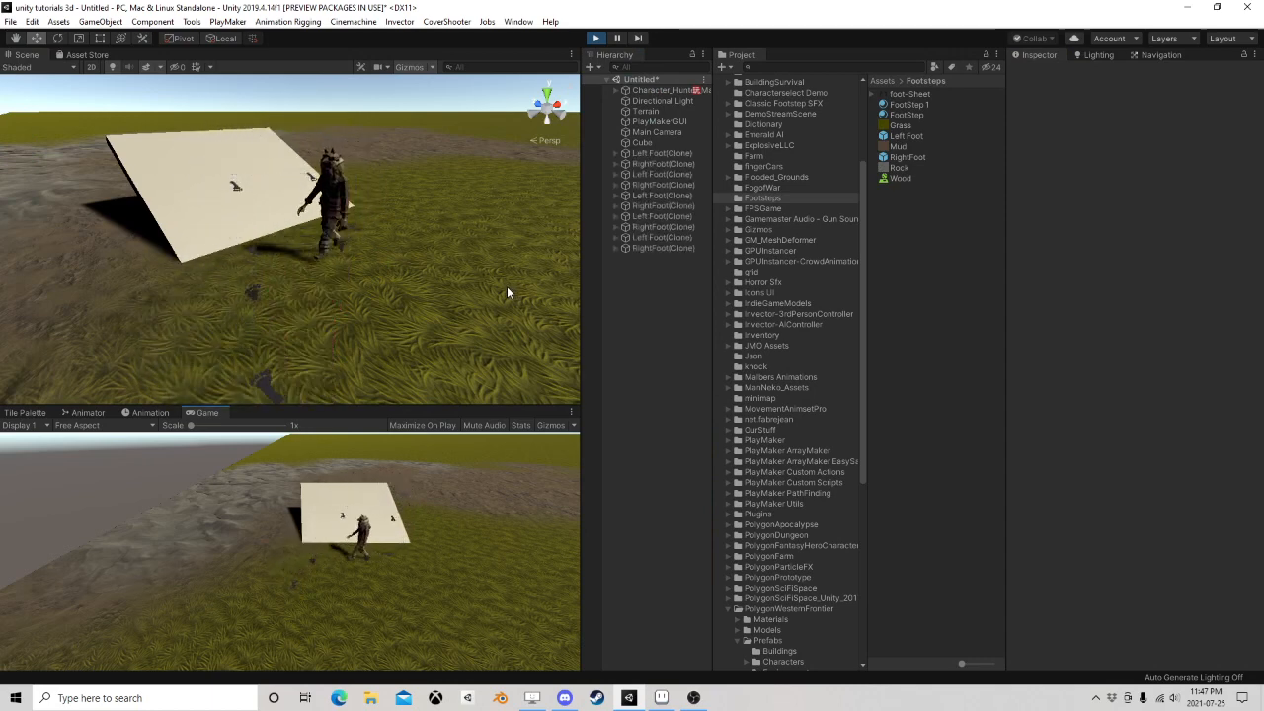
key(w)
key(a)
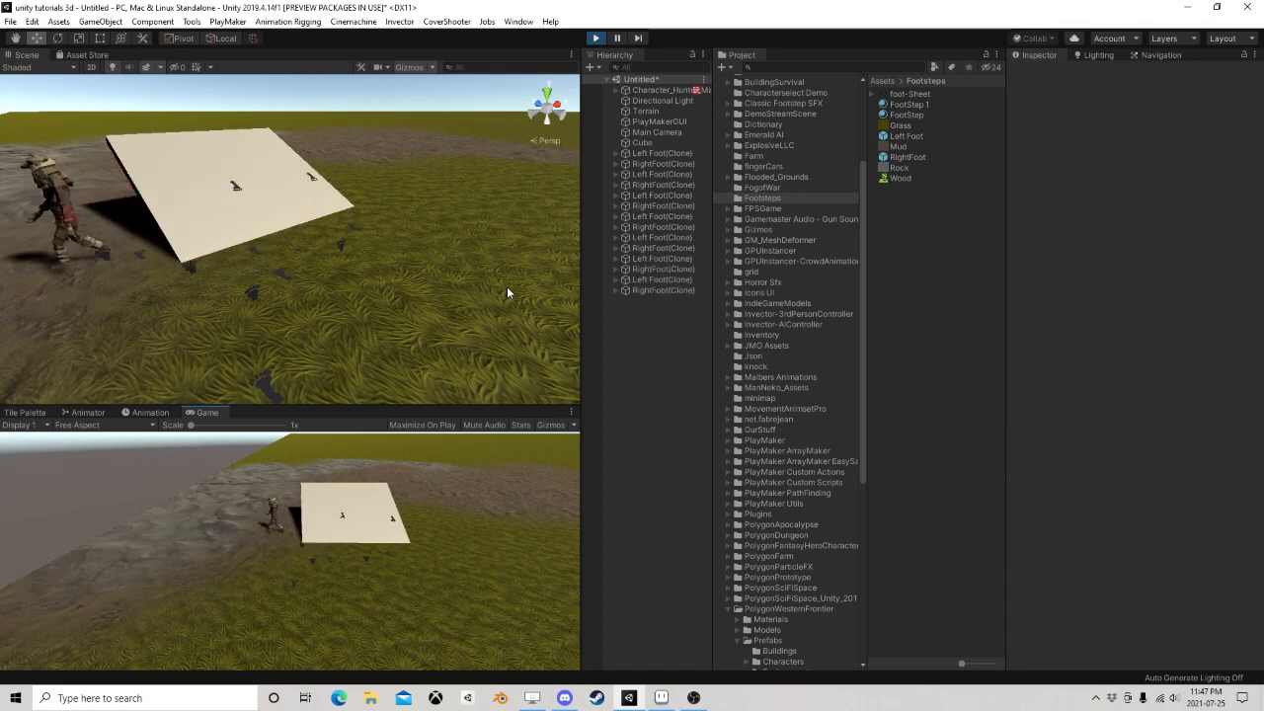
key(s)
key(d)
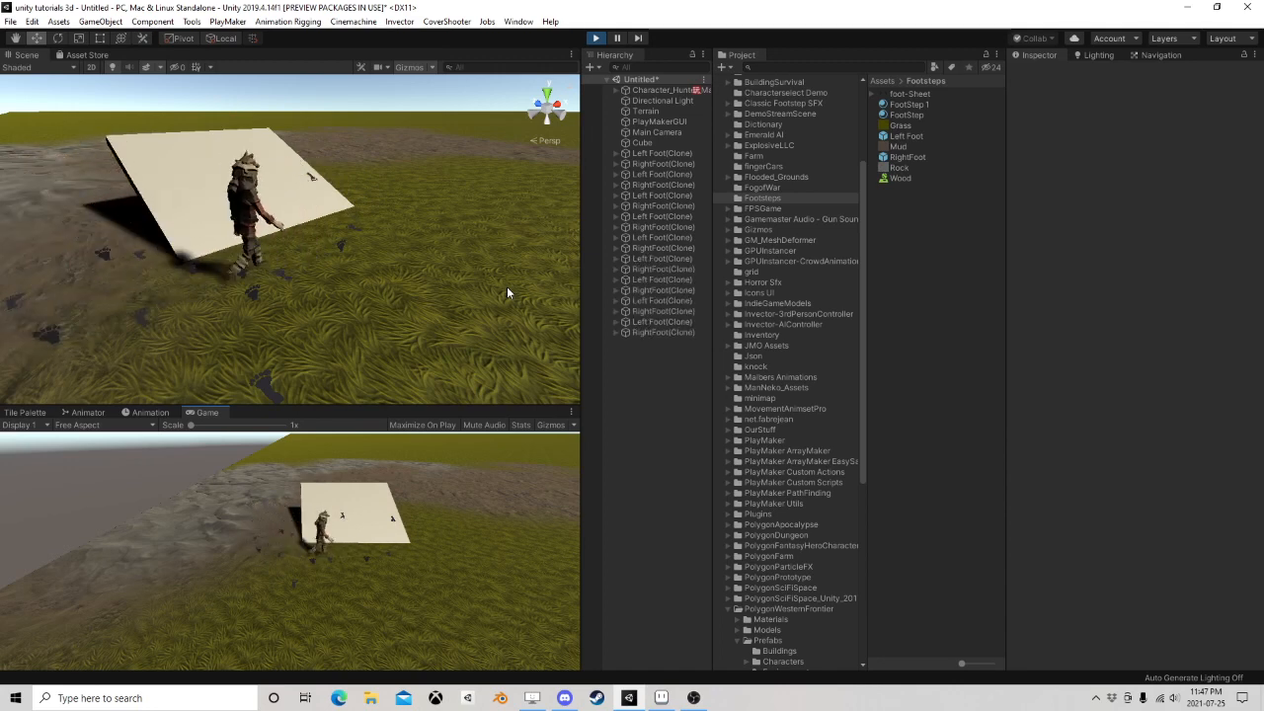
click(595, 38)
Open the Left Foot prefab, set its Plane child's X rotation to 0, and return to the scene
click(911, 135)
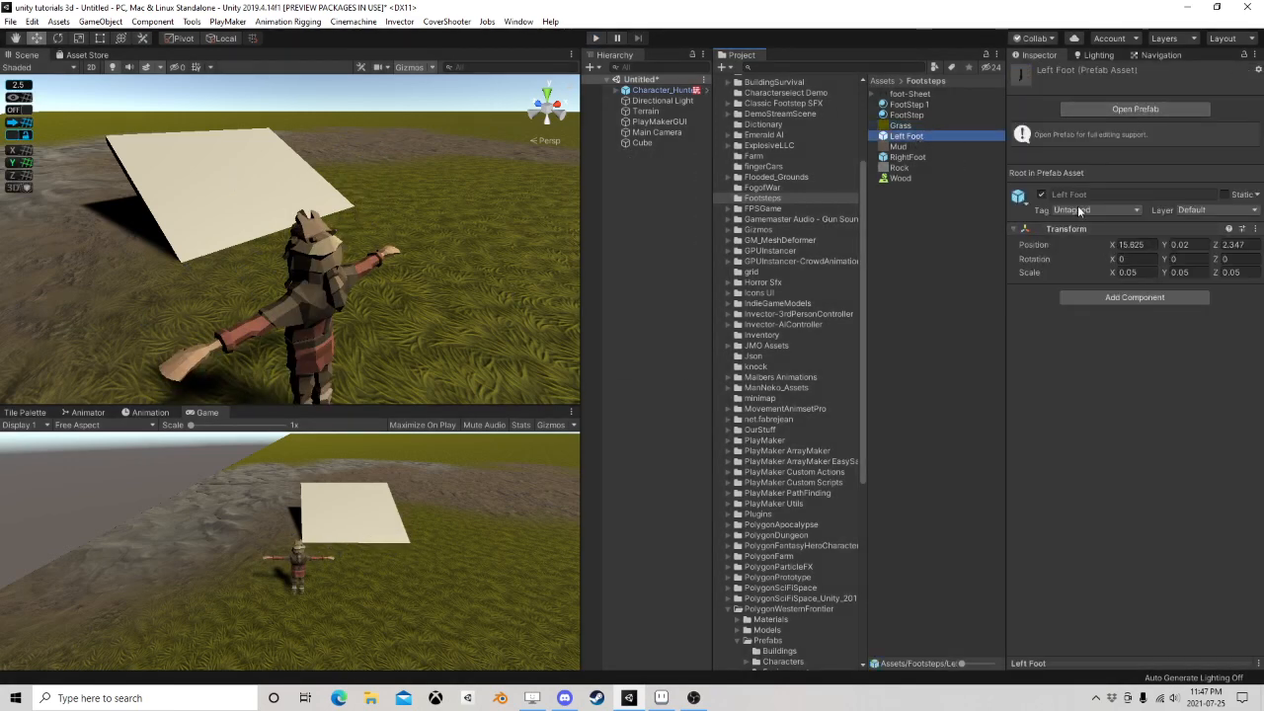
click(1116, 110)
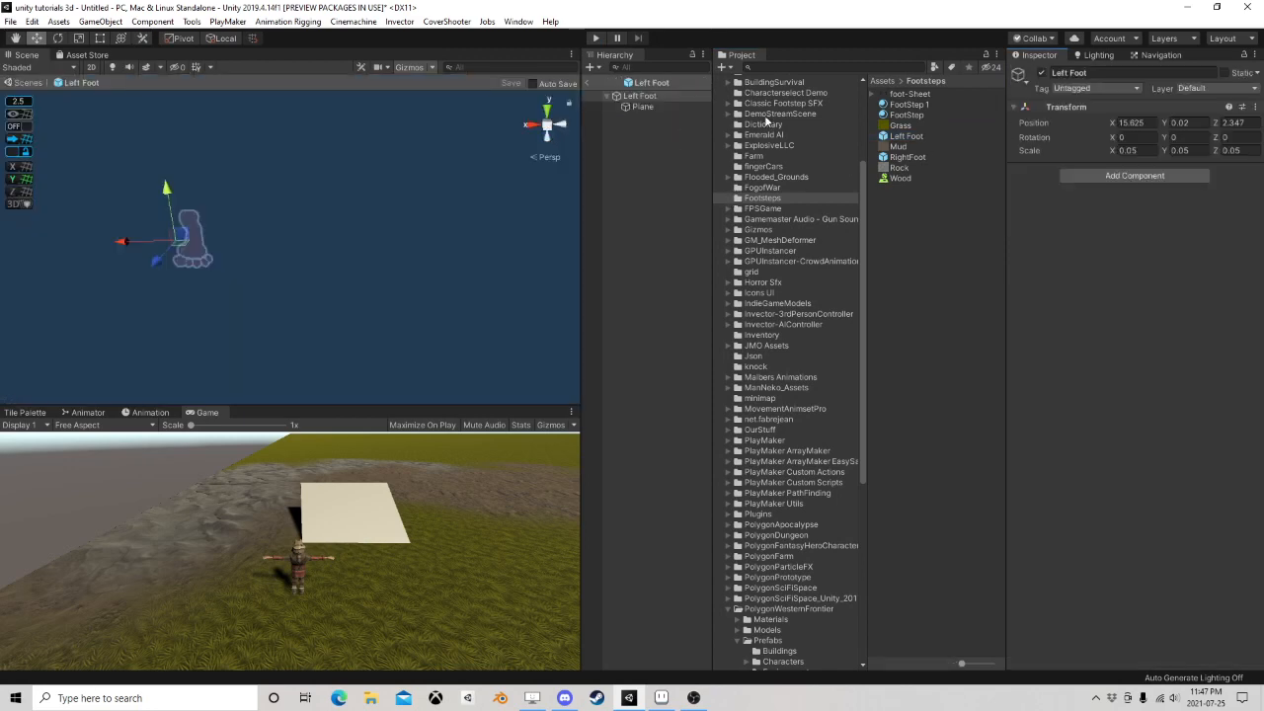
click(642, 106)
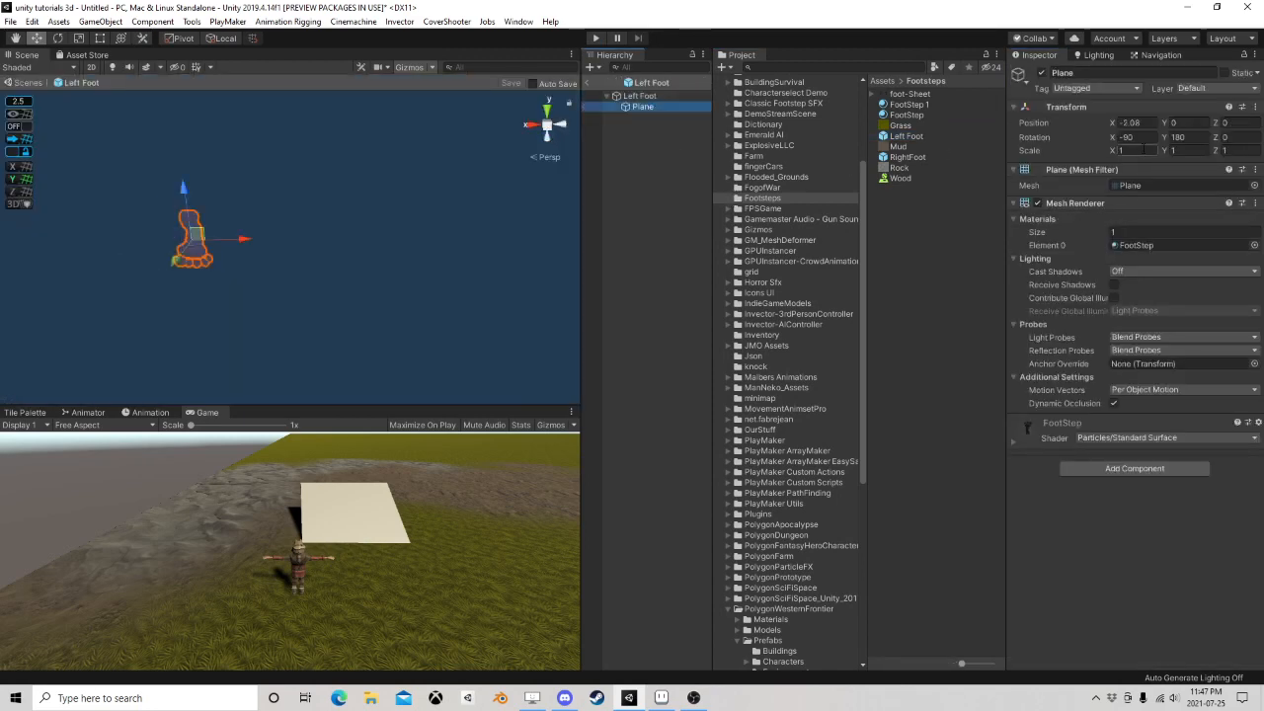
click(1127, 137)
text(0)
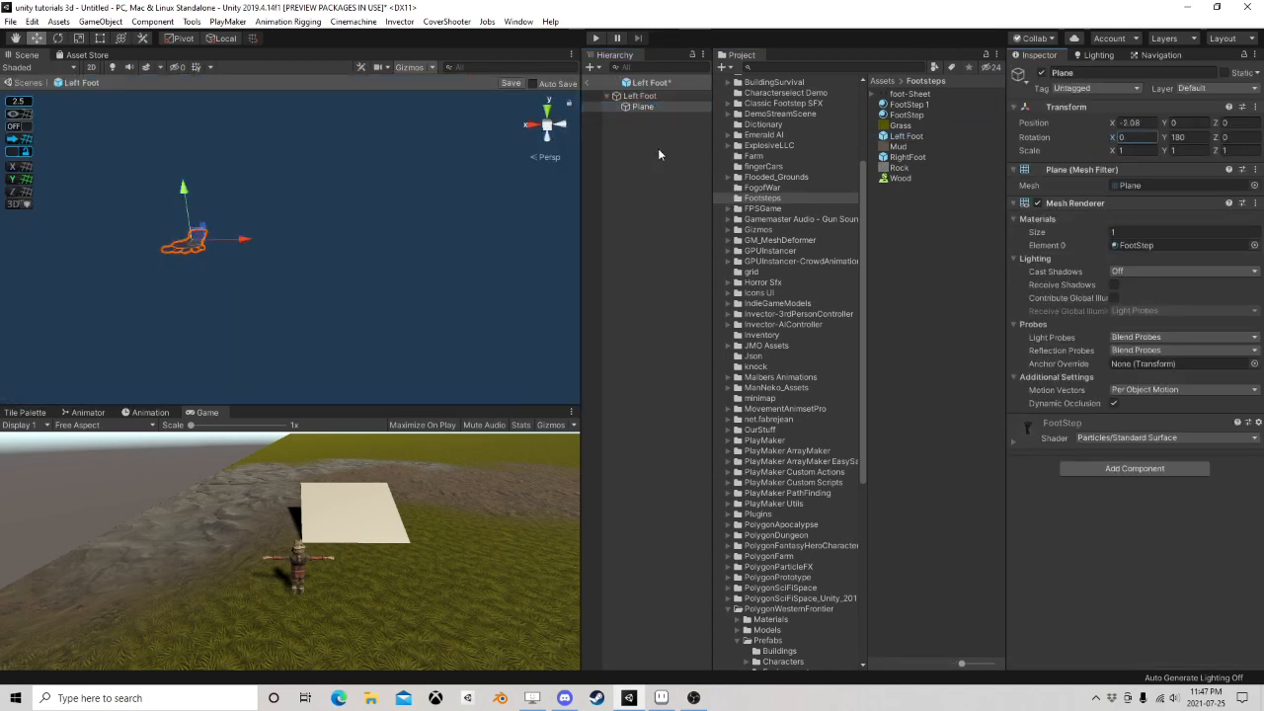
click(590, 82)
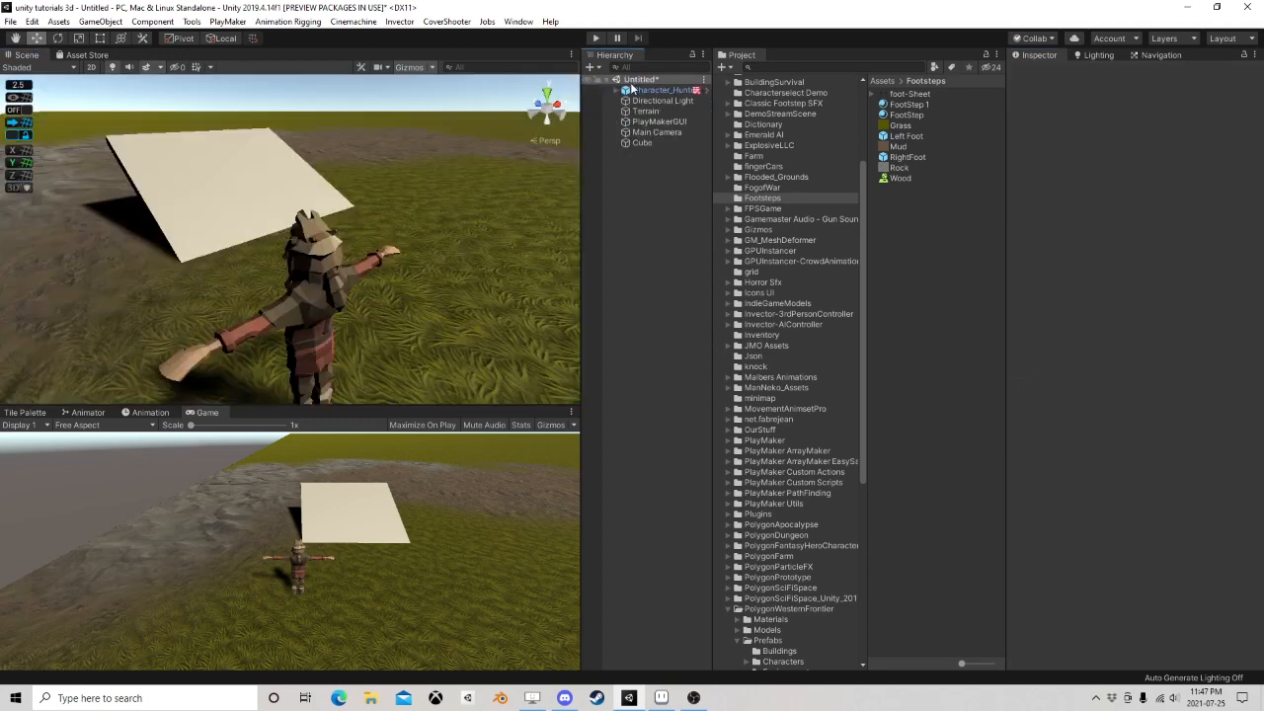
Open the Footsteps FSM of the Character_Hunter_Male_01 object for editing
click(642, 143)
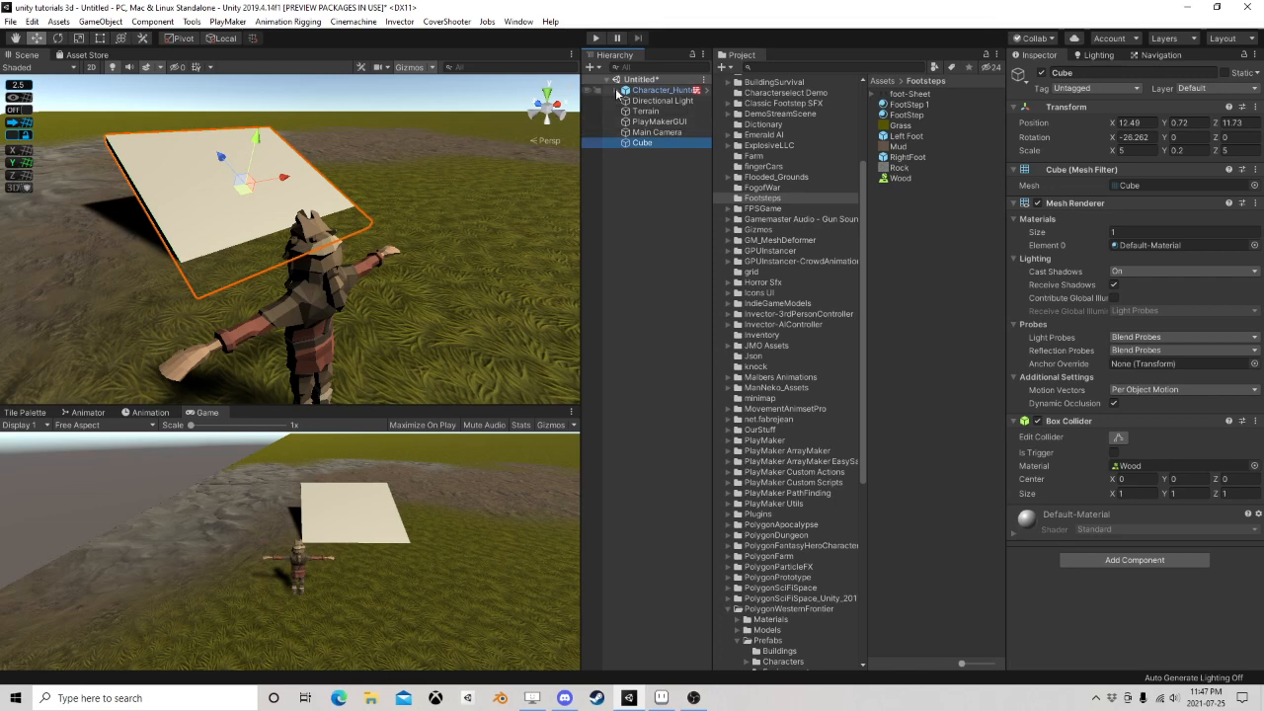
click(657, 89)
scroll(1216, 462, down, 5)
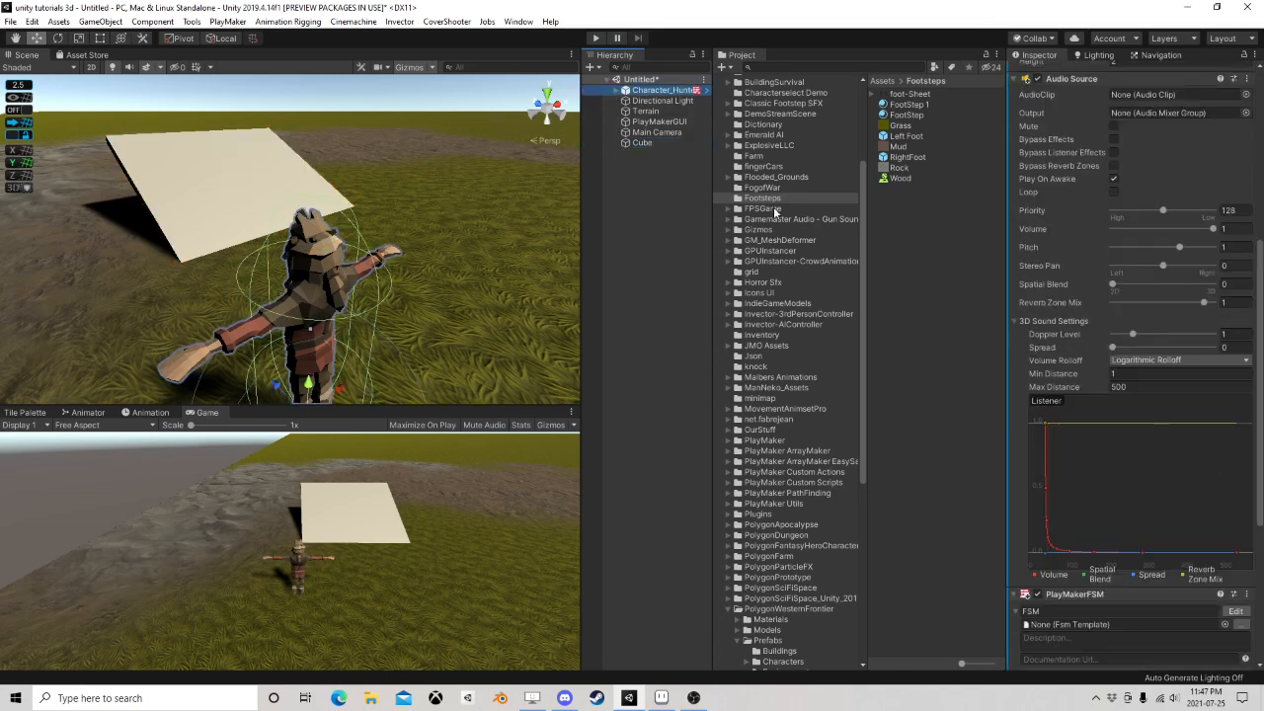
scroll(1216, 456, down, 5)
click(1240, 467)
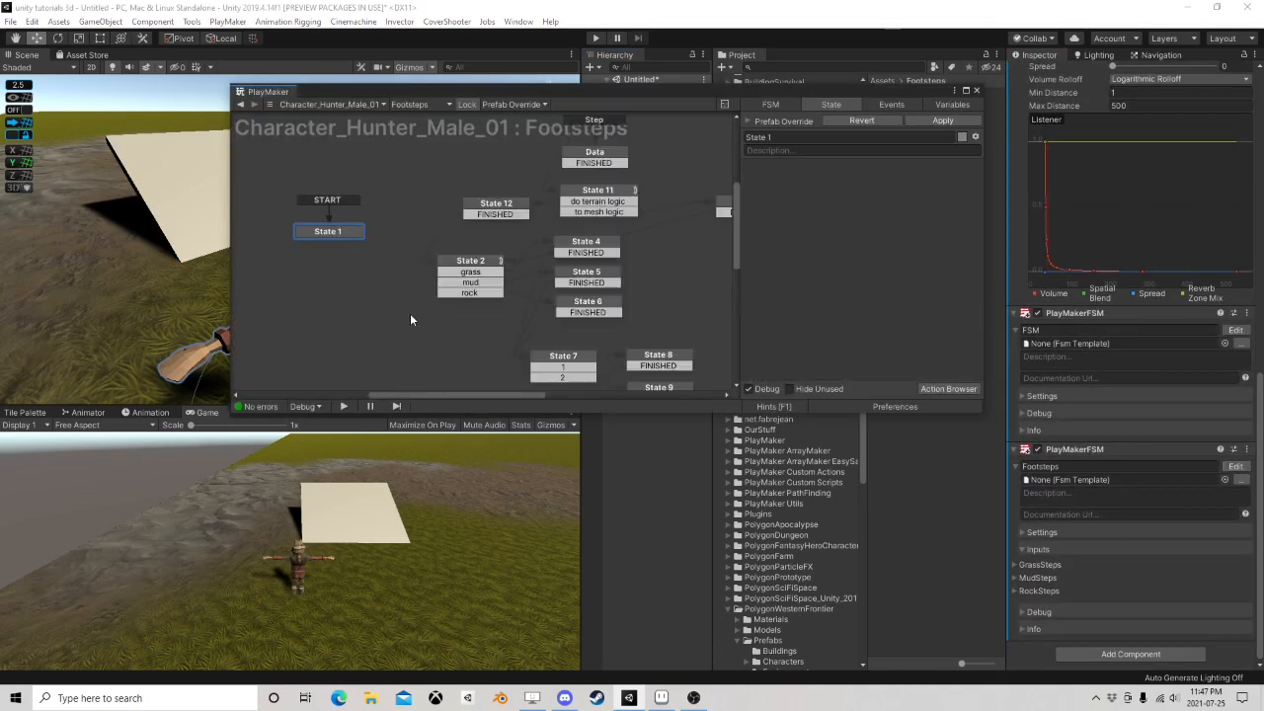
In State 13, set the Quaternion Look Rotation's up vector to 0, 0, 1
click(484, 329)
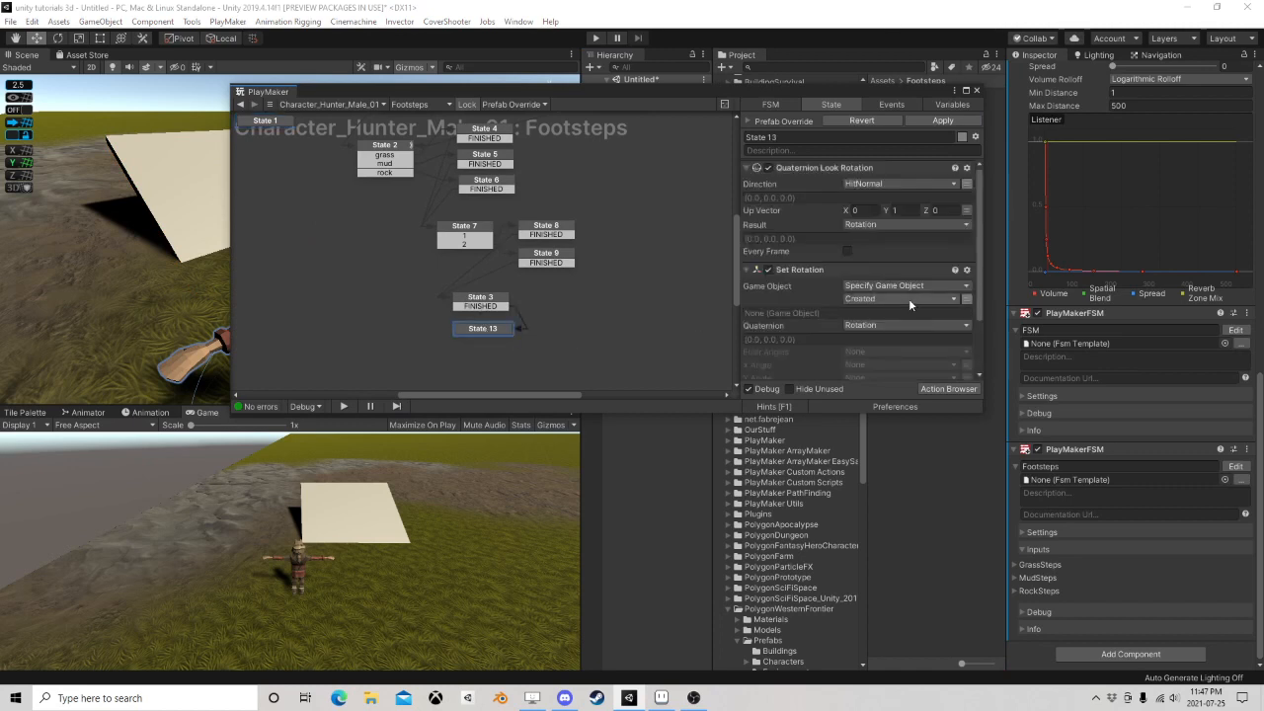
scroll(852, 303, down, 2)
scroll(862, 312, up, 2)
Play-test the new up vector by walking the character over the ramp and surrounding ground, and stop play mode
click(597, 37)
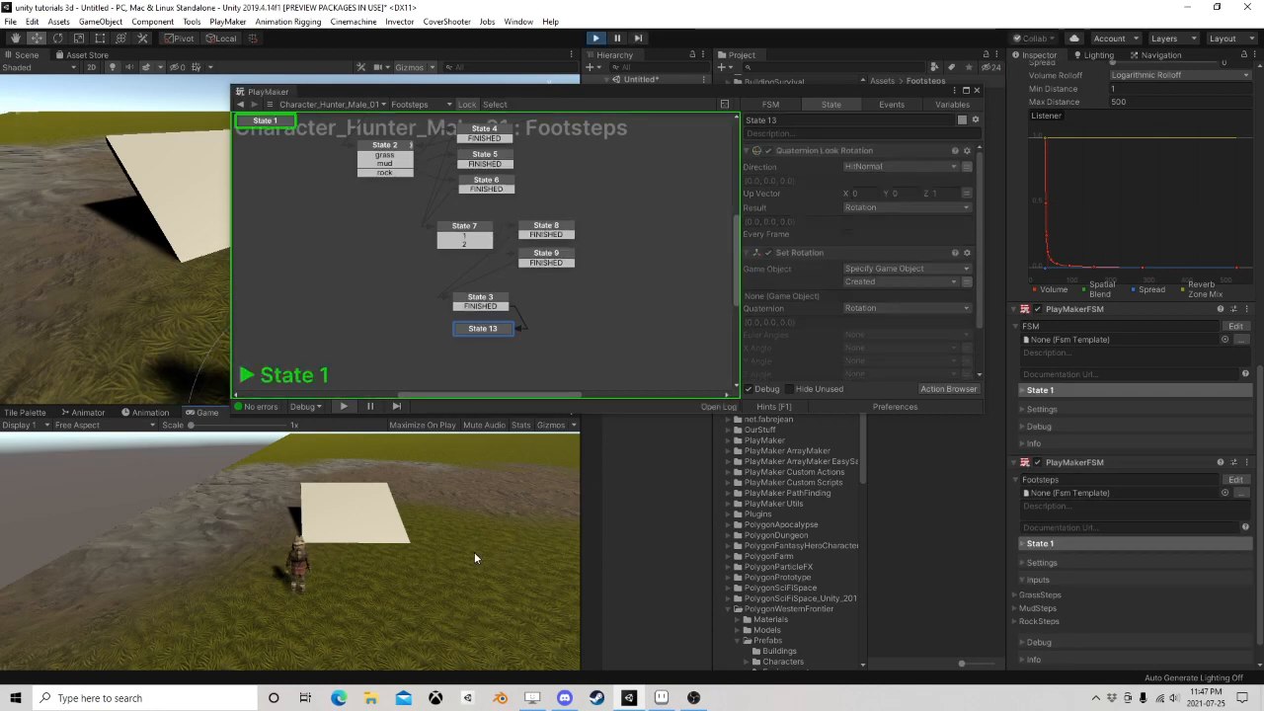
key(w)
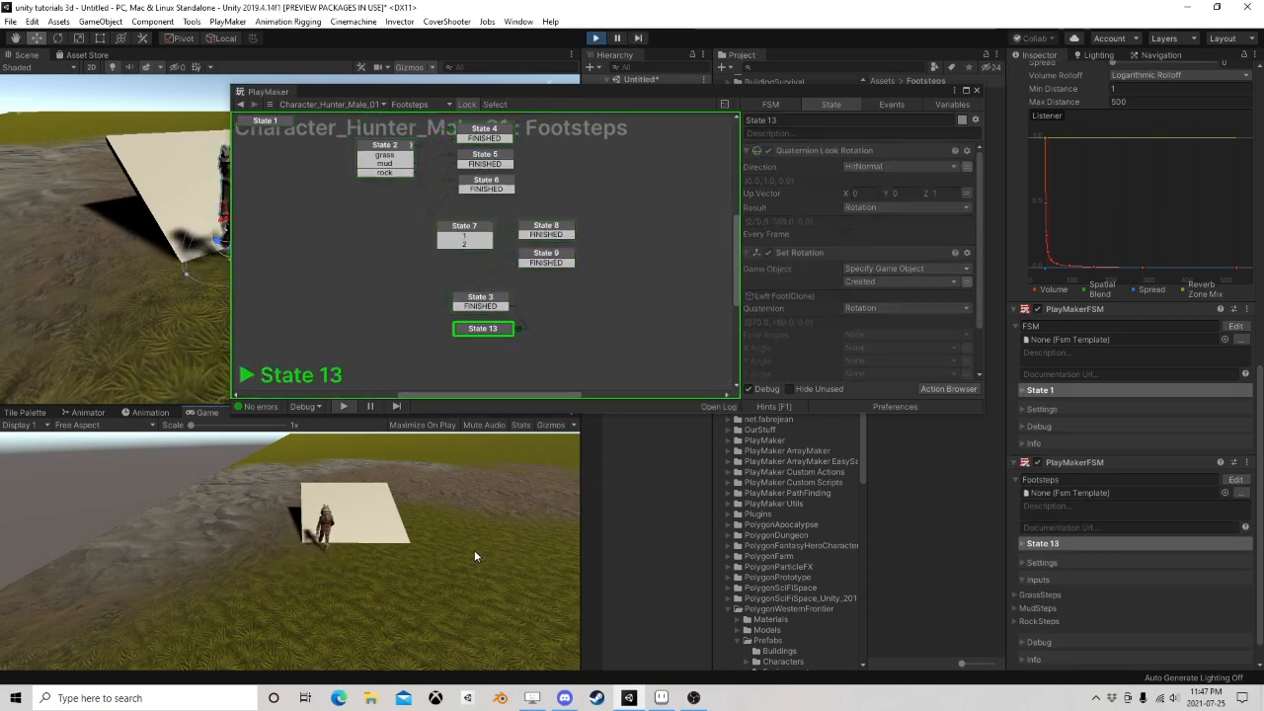
key(d)
key(s)
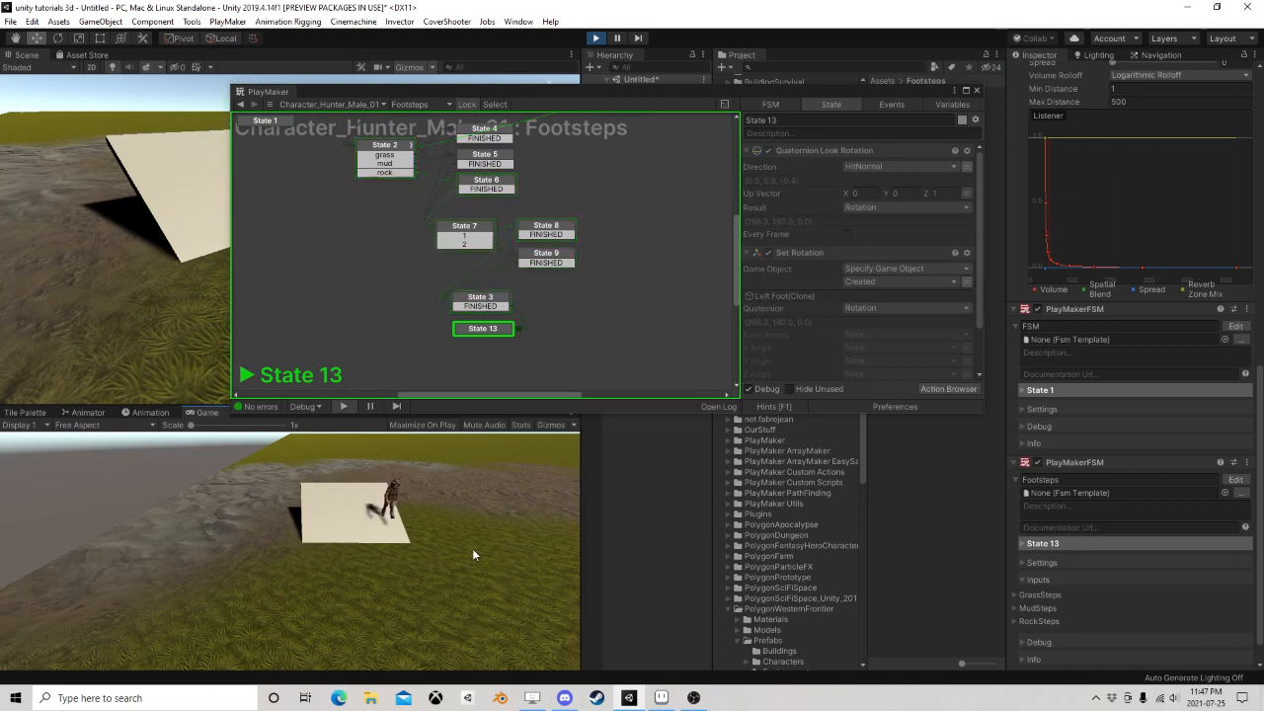
key(a)
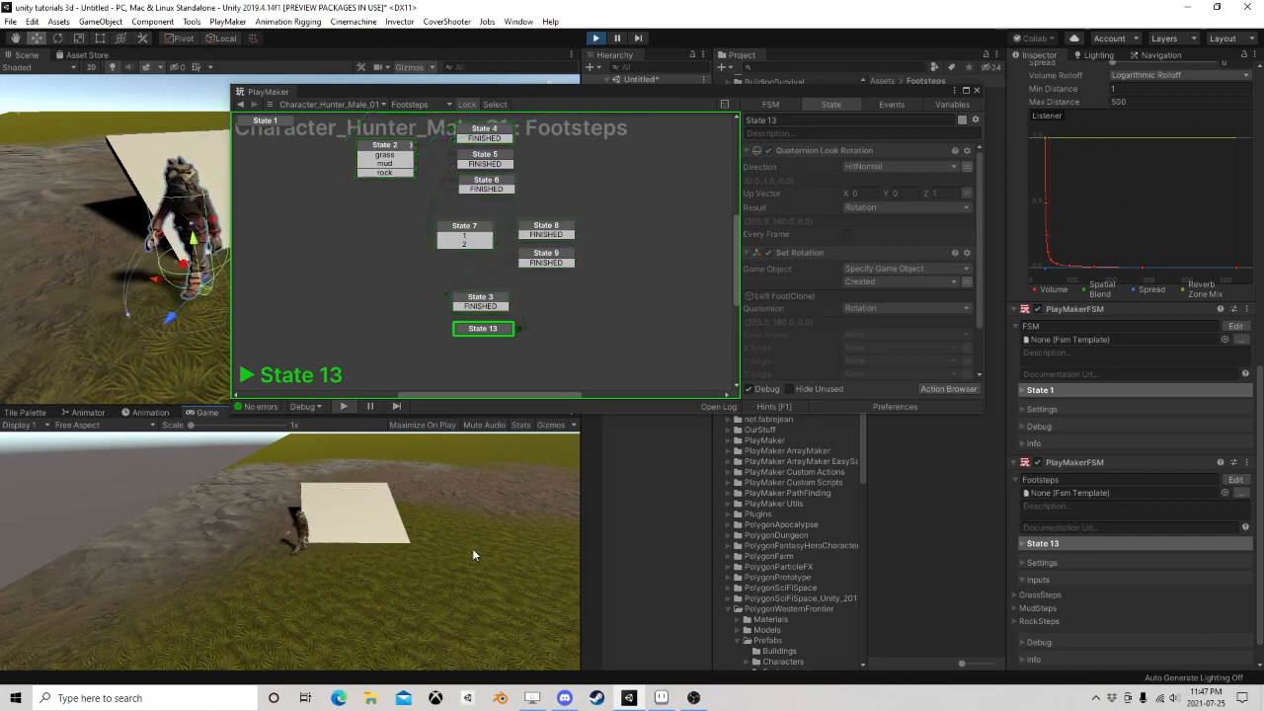
key(w)
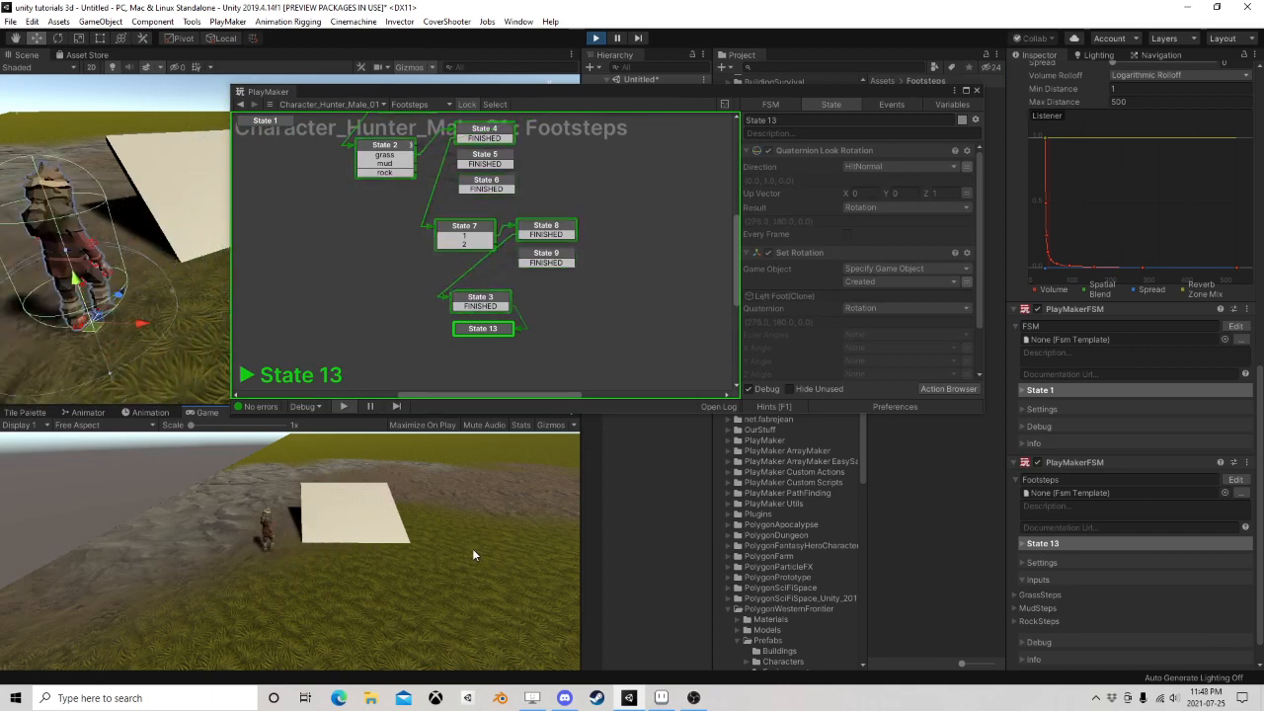
key(d)
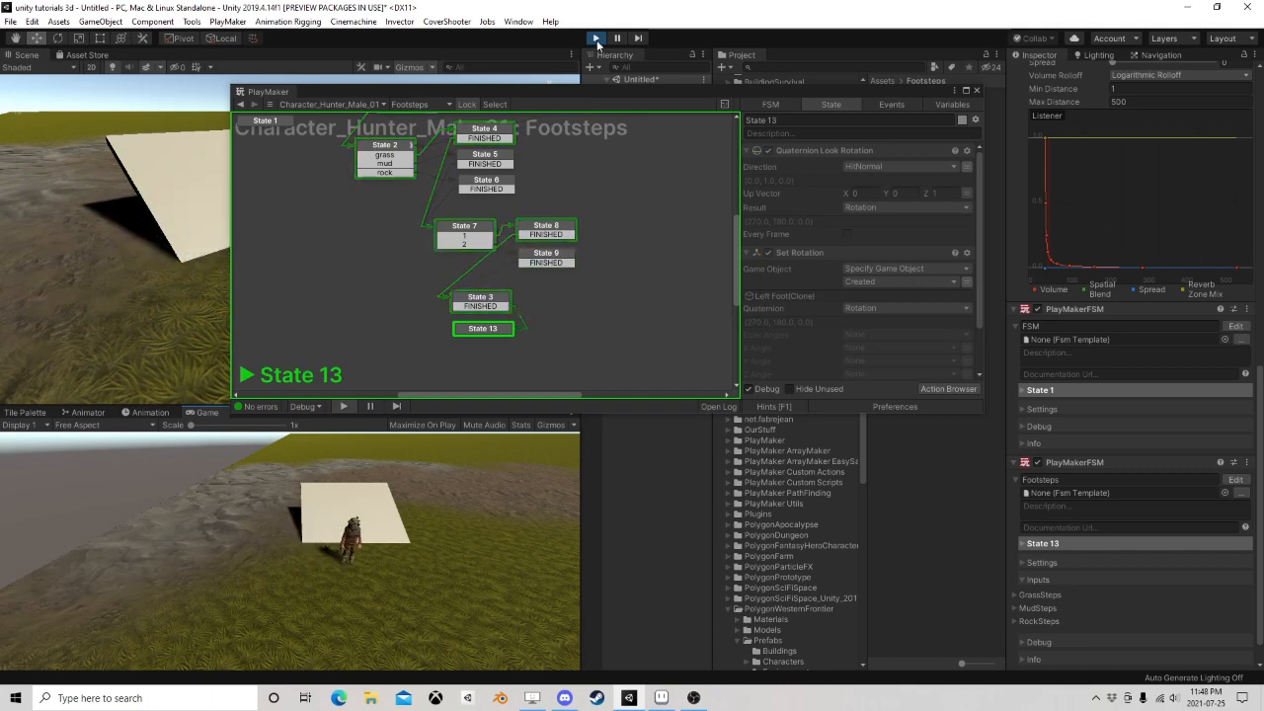
click(596, 39)
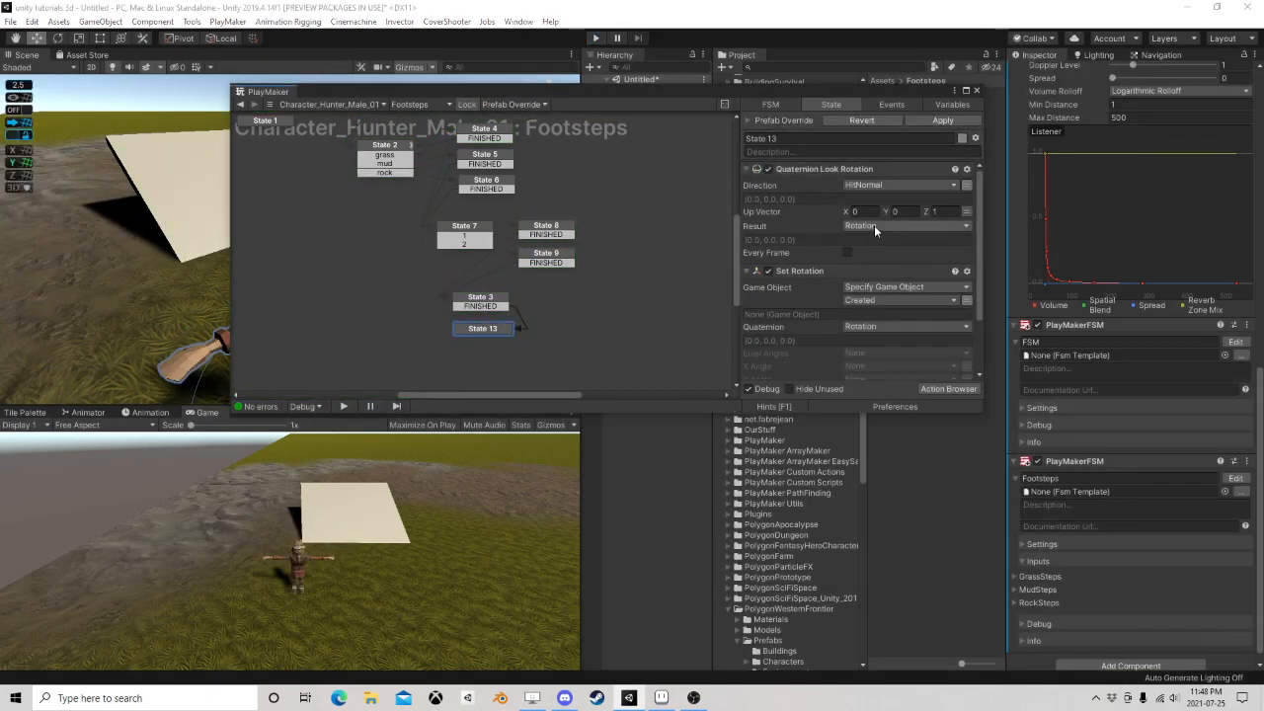
Set State 13's Quaternion Look Rotation up vector to 0, 1, 0 and review its Set Rotation settings
click(830, 171)
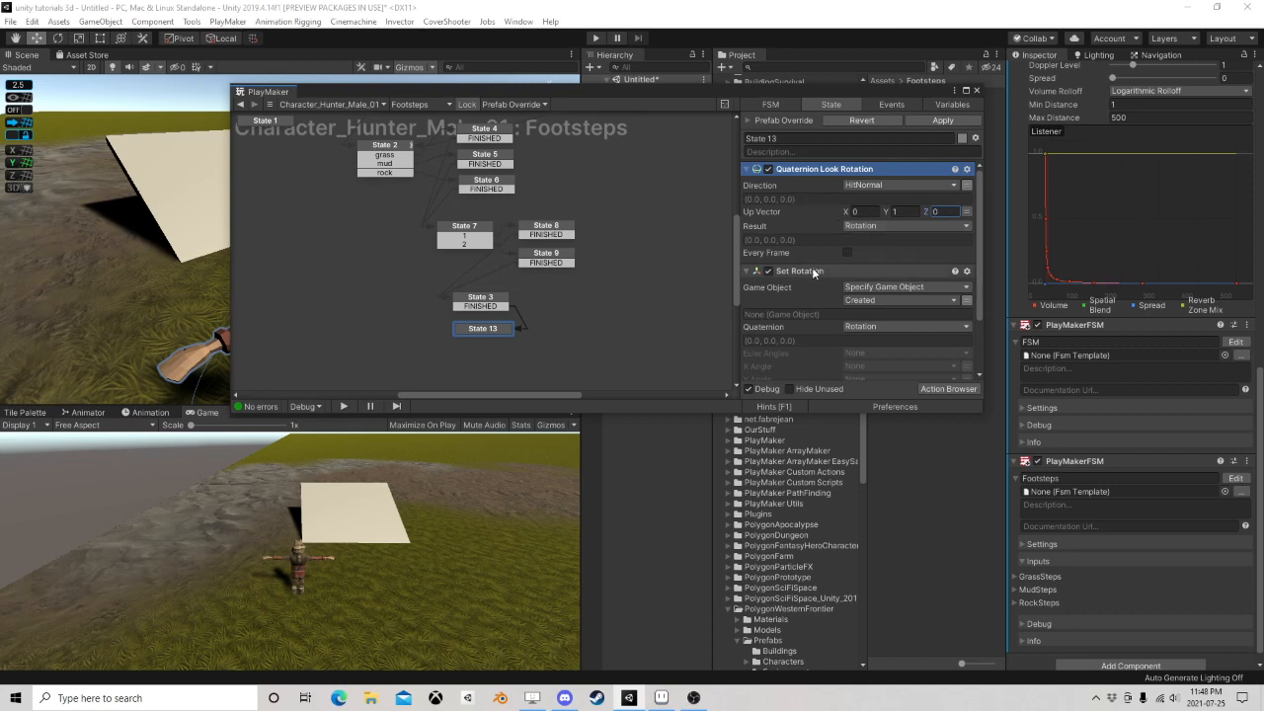
scroll(816, 267, down, 1)
scroll(785, 314, down, 1)
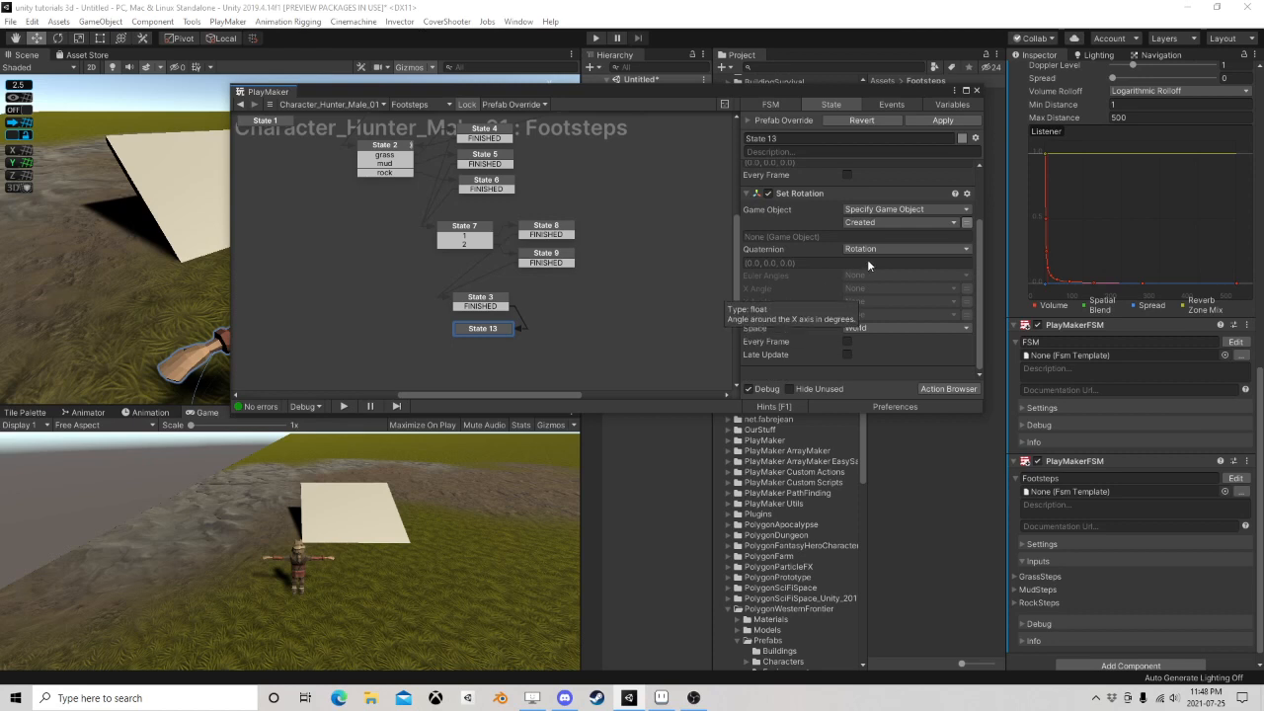
scroll(875, 274, up, 2)
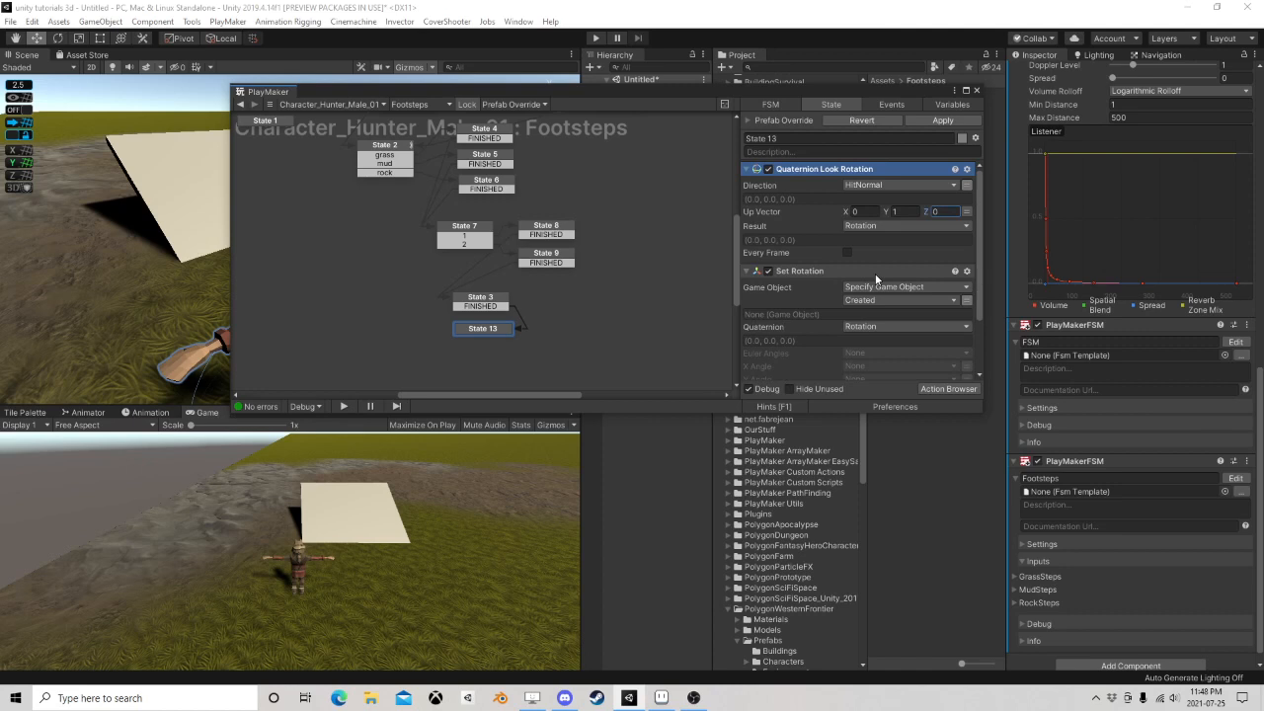
scroll(875, 279, down, 2)
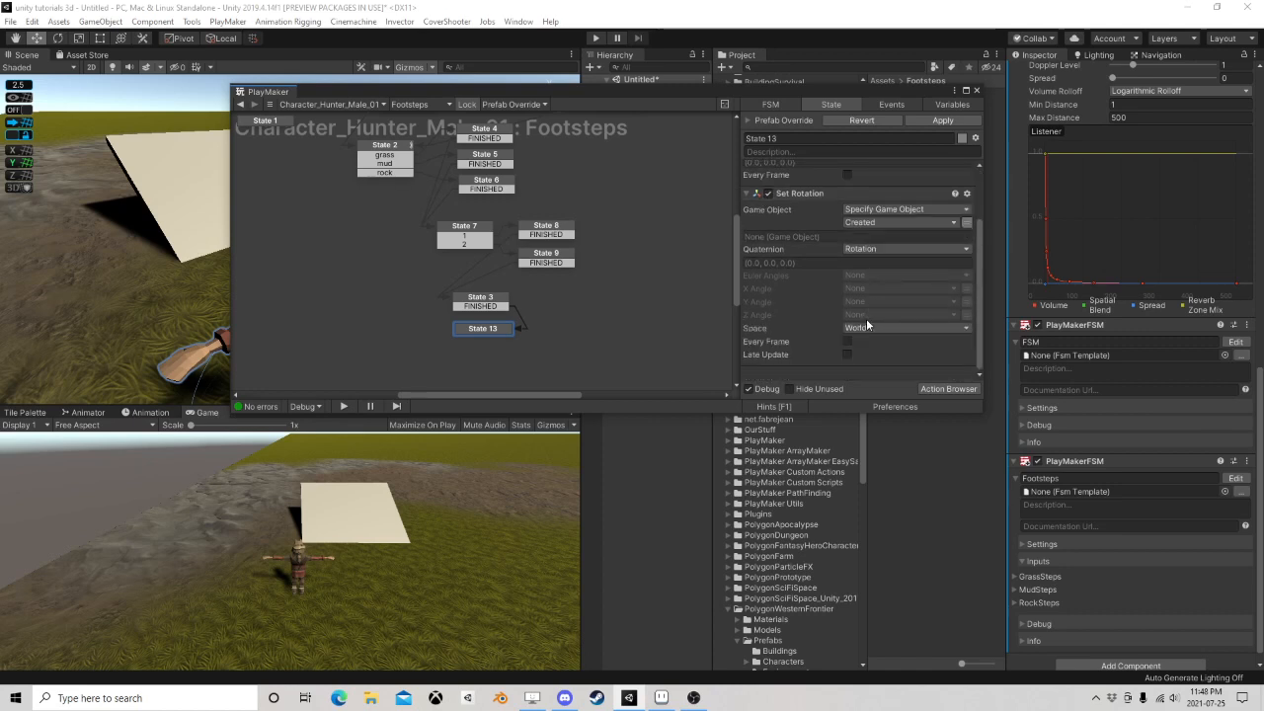
scroll(879, 319, up, 2)
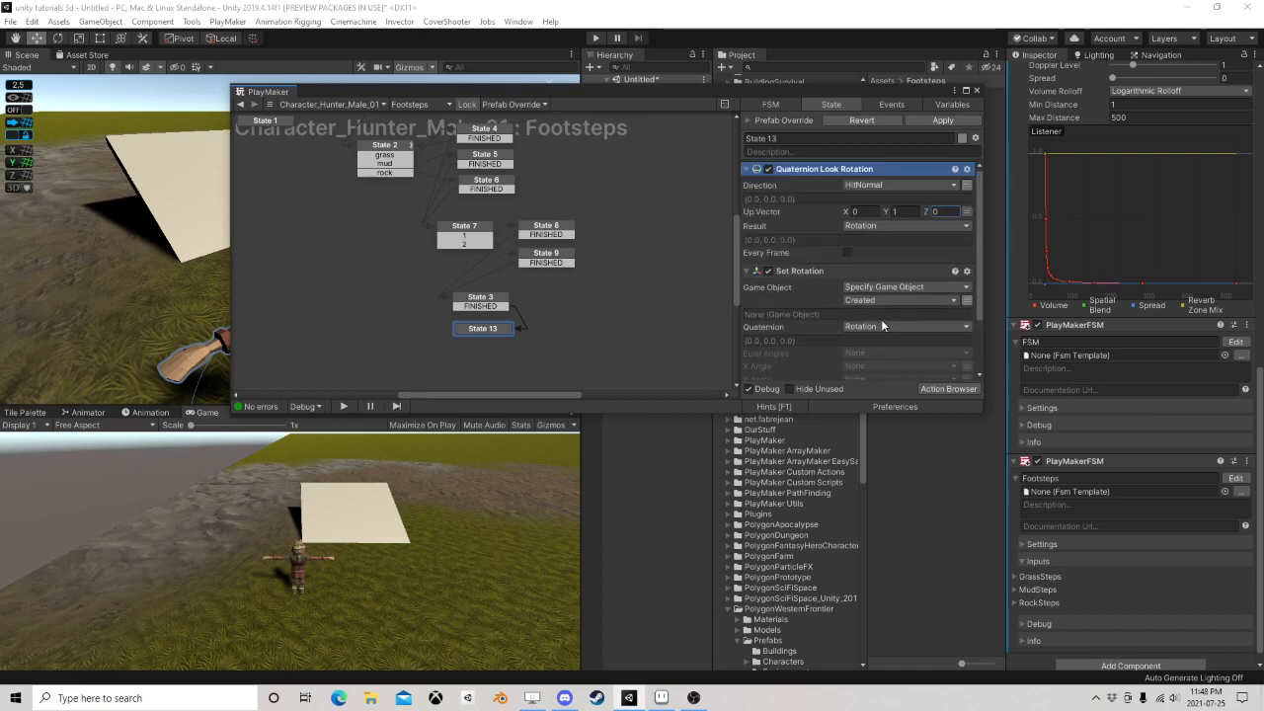
Delete State 13, remove State 3's FINISHED transition, and close the FSM editor
click(499, 329)
click(622, 302)
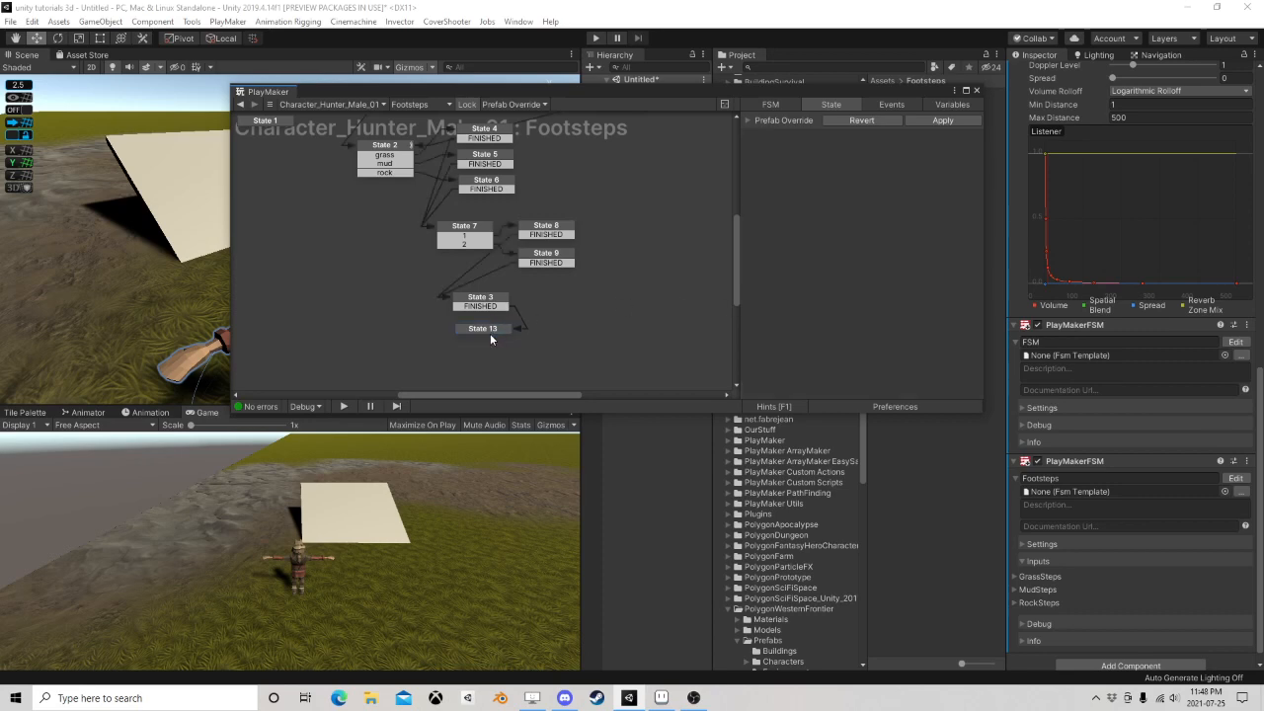
click(491, 333)
key(Delete)
click(486, 305)
right_click(475, 306)
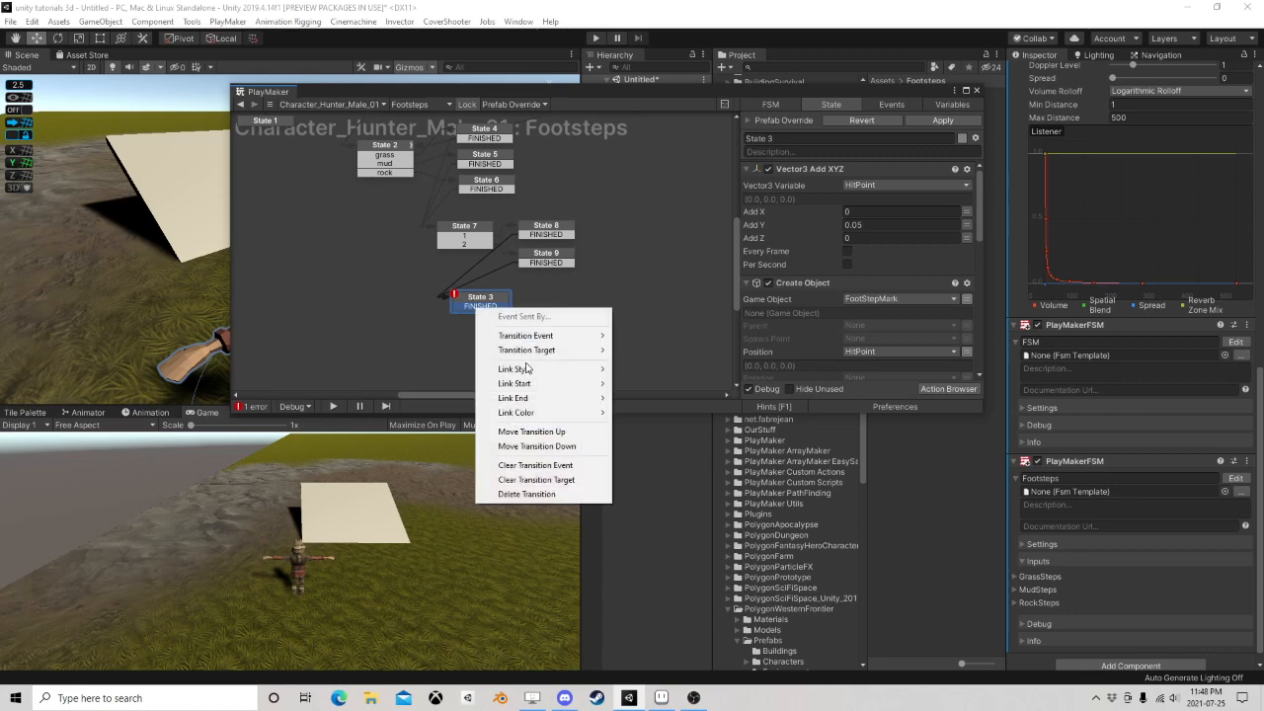
click(524, 494)
scroll(830, 293, down, 6)
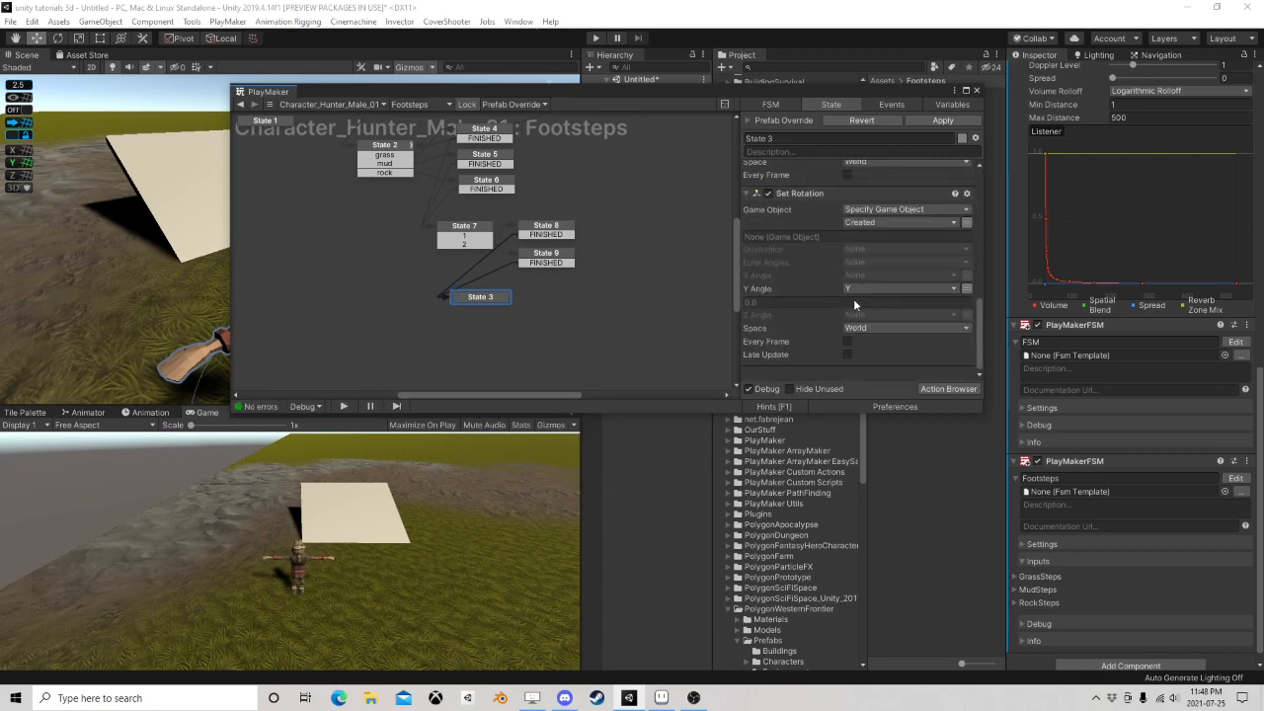
click(975, 89)
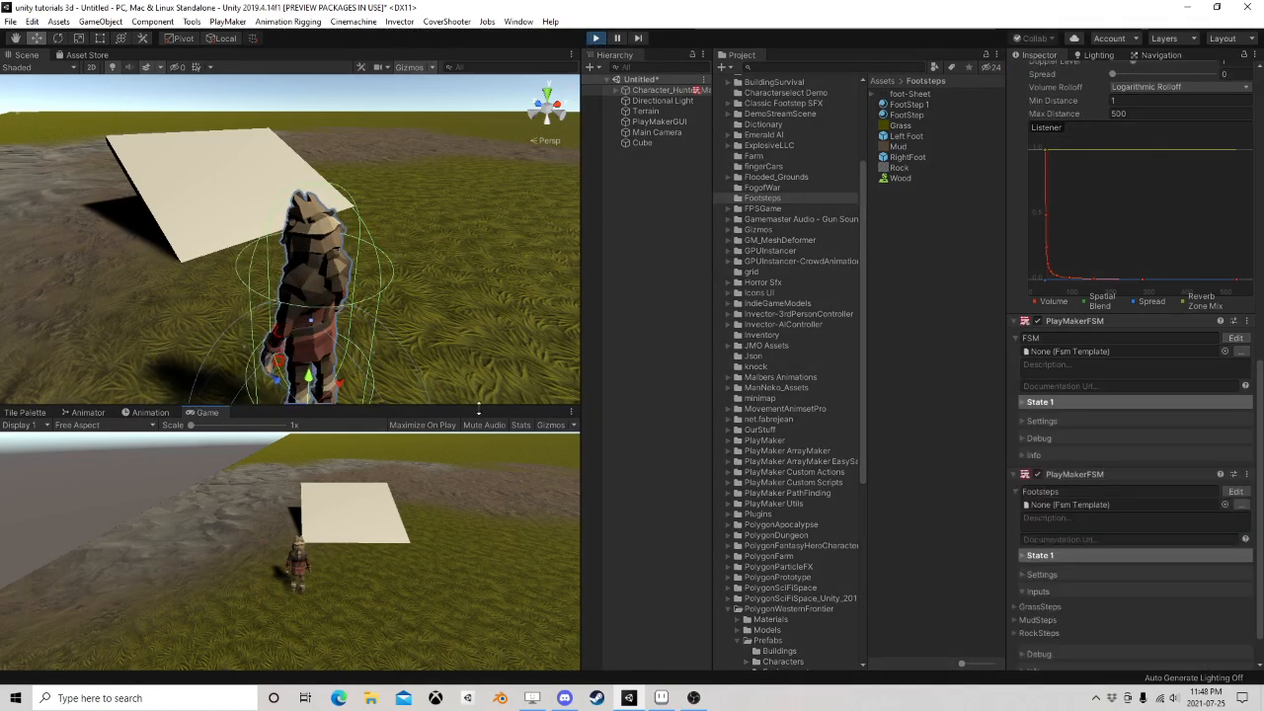
Play-test the footprints without the slope-alignment state by walking across the grass, ramp and rocky ground, and stop play mode
key(w)
key(d)
key(s)
key(a)
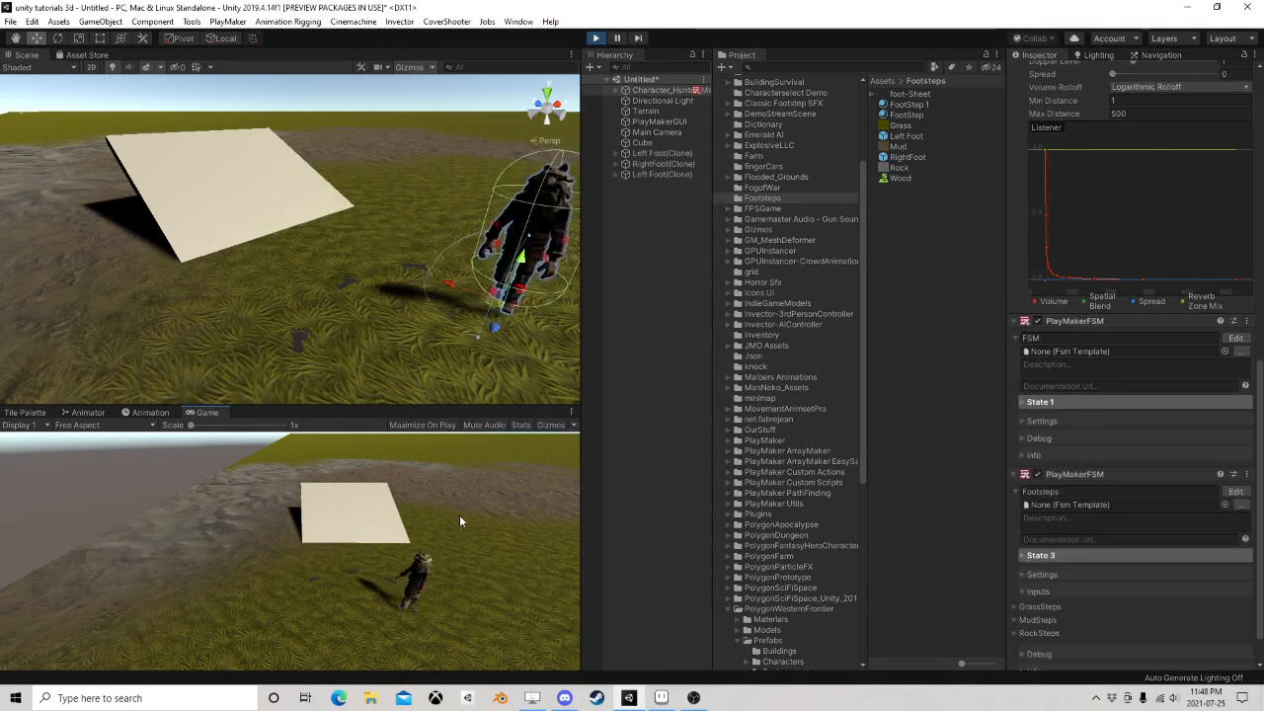
key(w)
key(d)
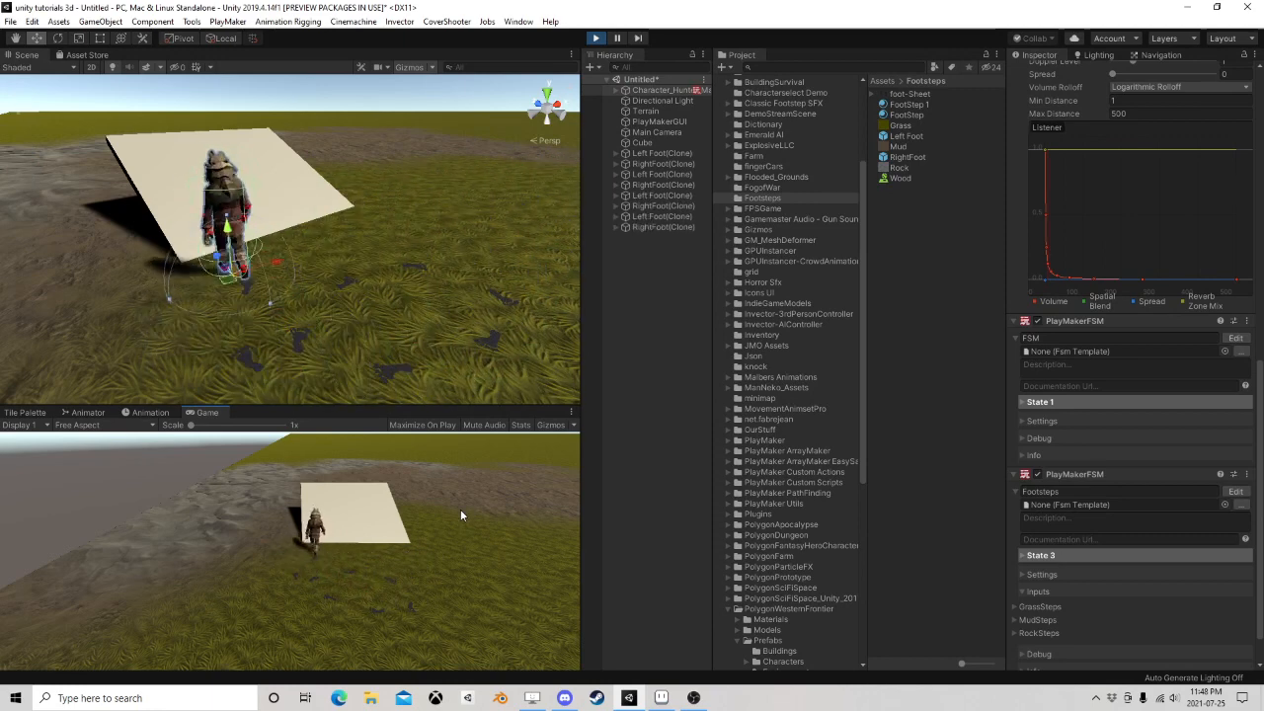
key(d)
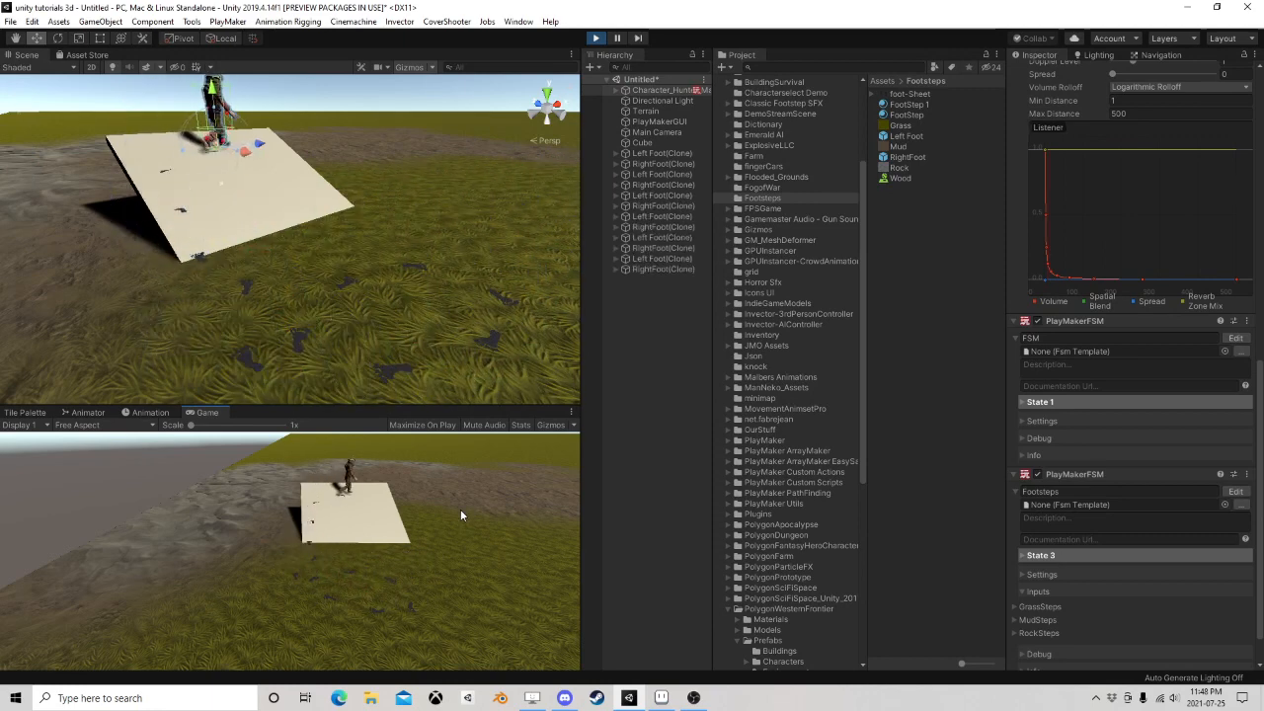
key(s)
key(a)
key(w)
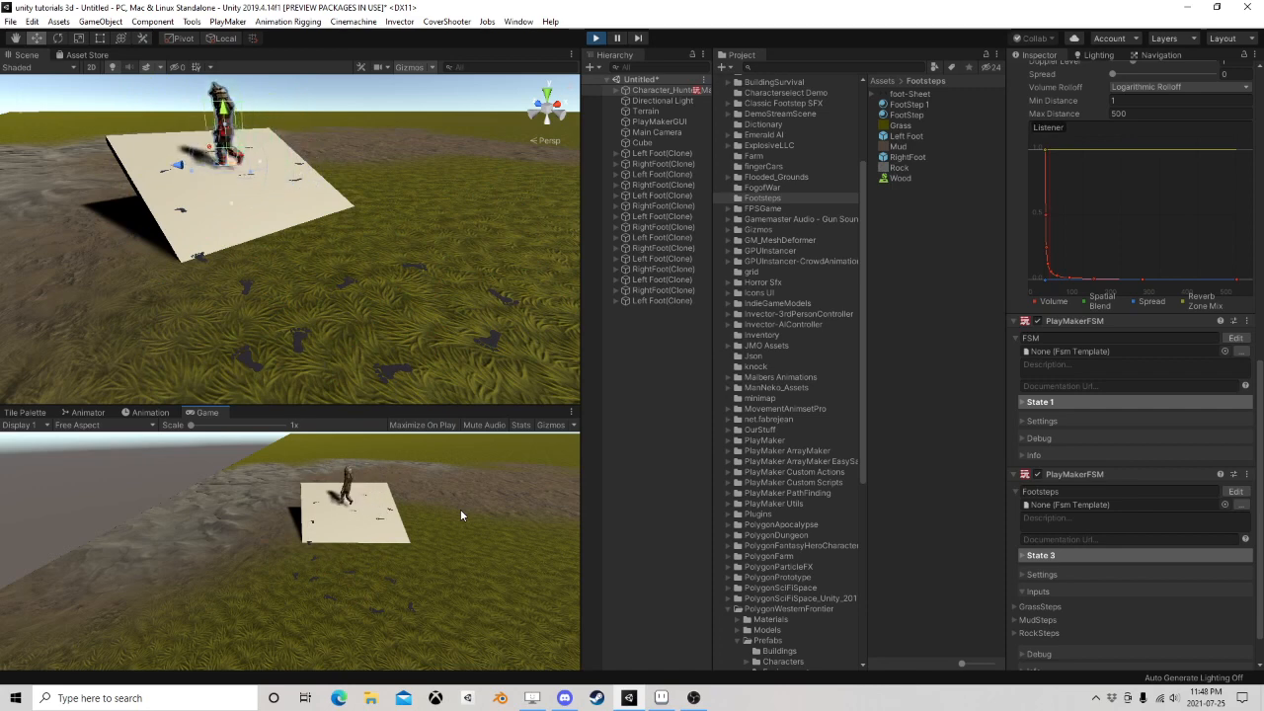
key(a)
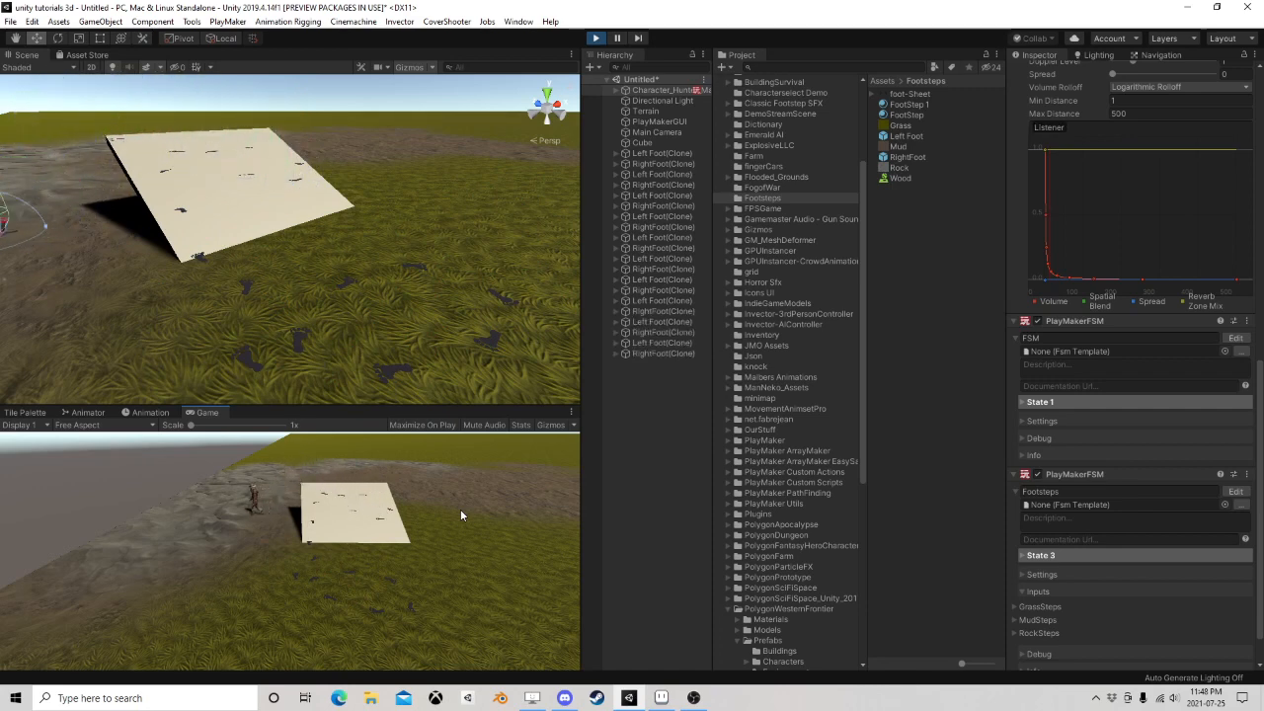
key(a)
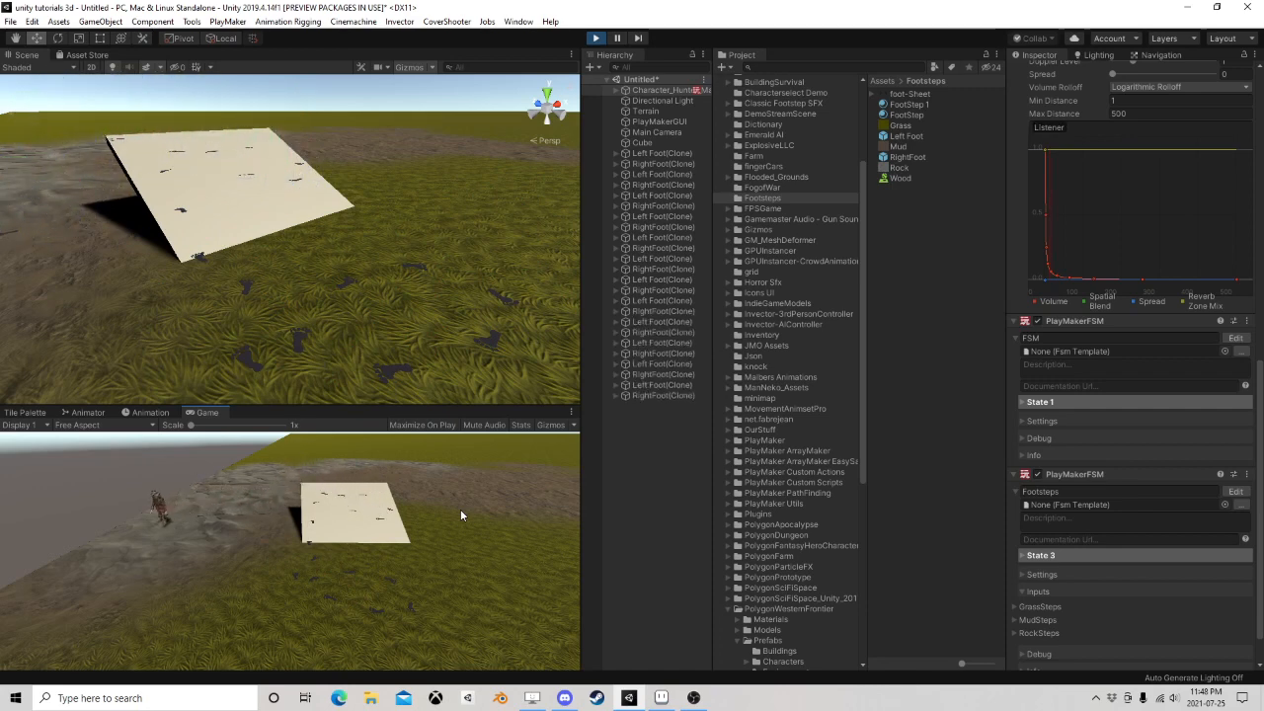
key(s)
key(d)
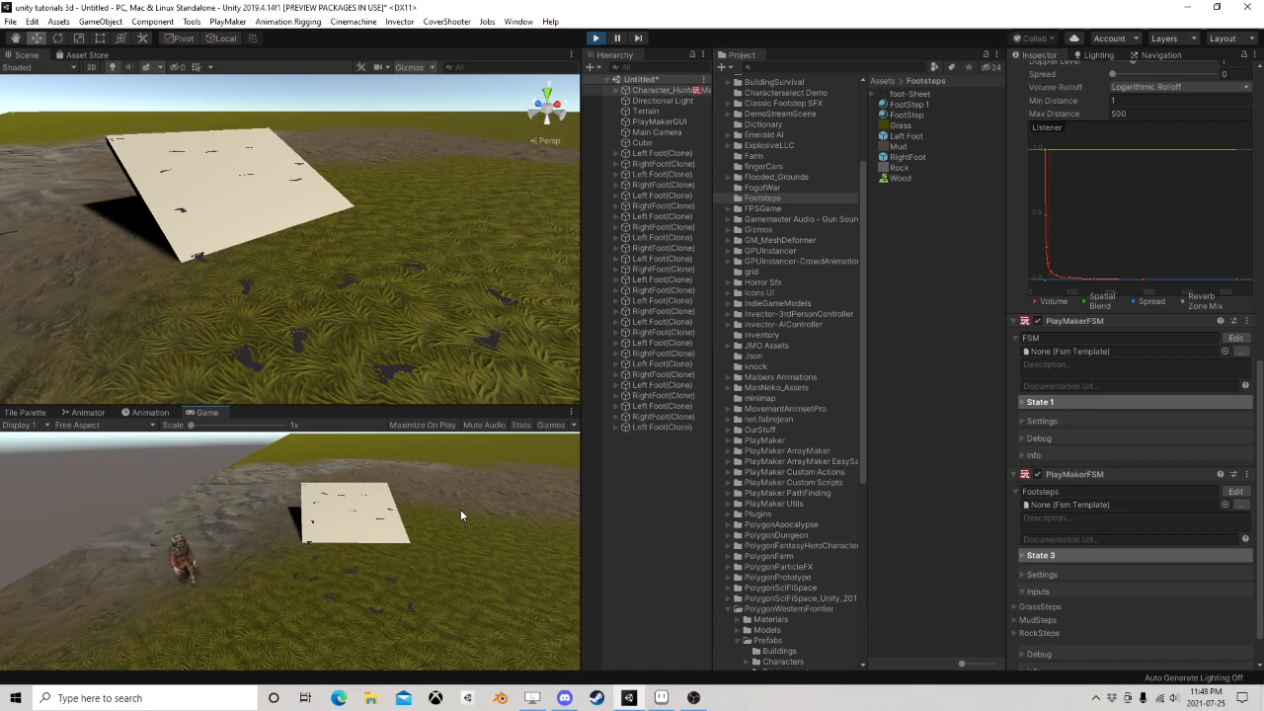
key(d)
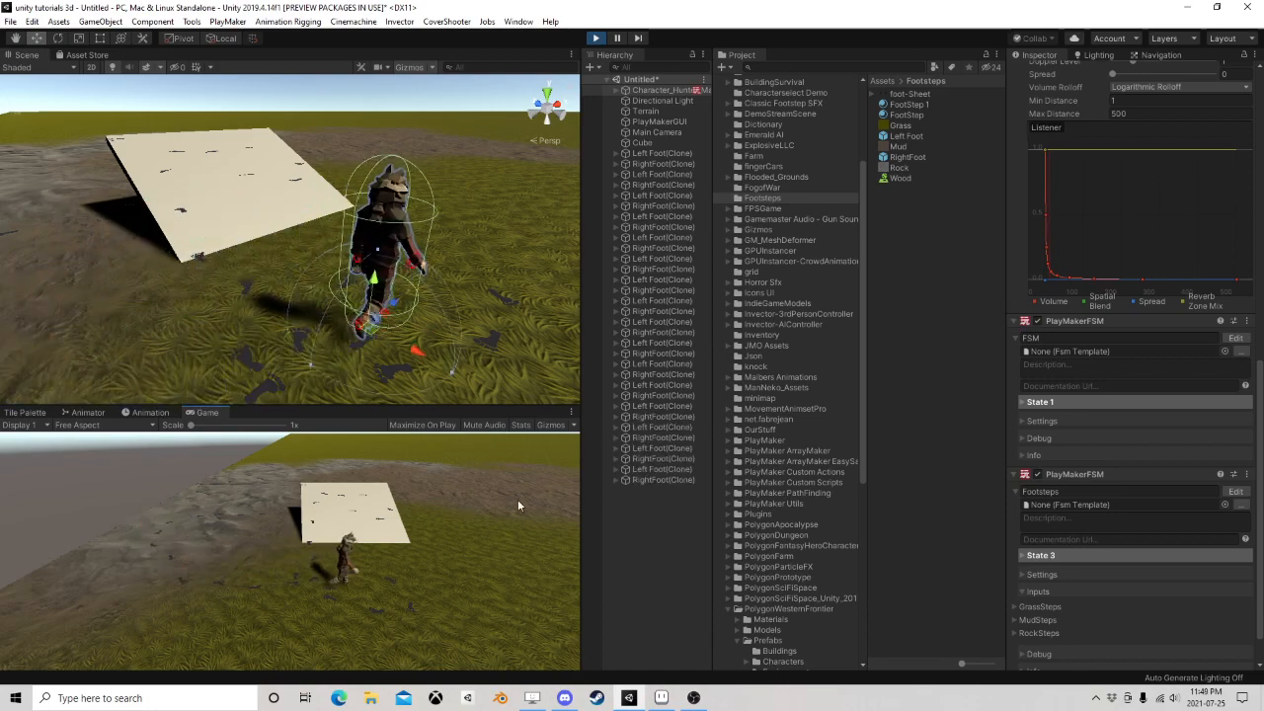
key(ctrl+p)
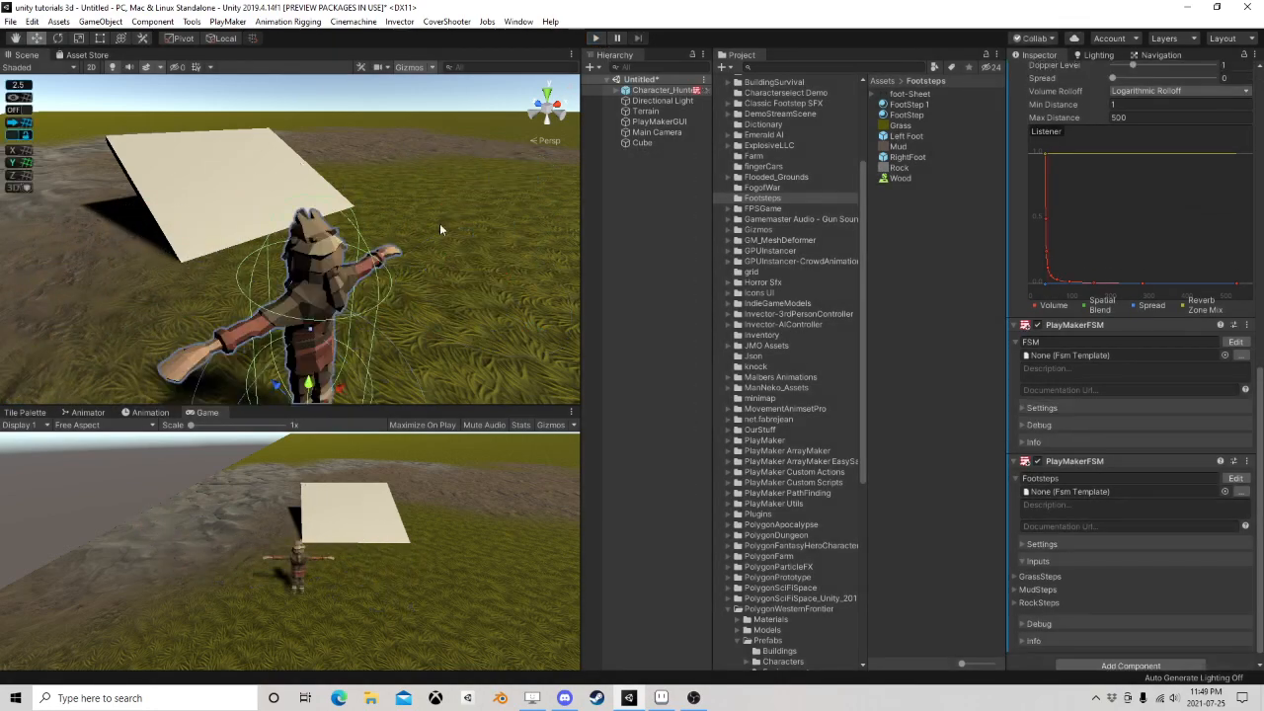
right_drag(483, 168, 392, 203)
middle_drag(392, 203, 338, 233)
right_drag(338, 233, 377, 229)
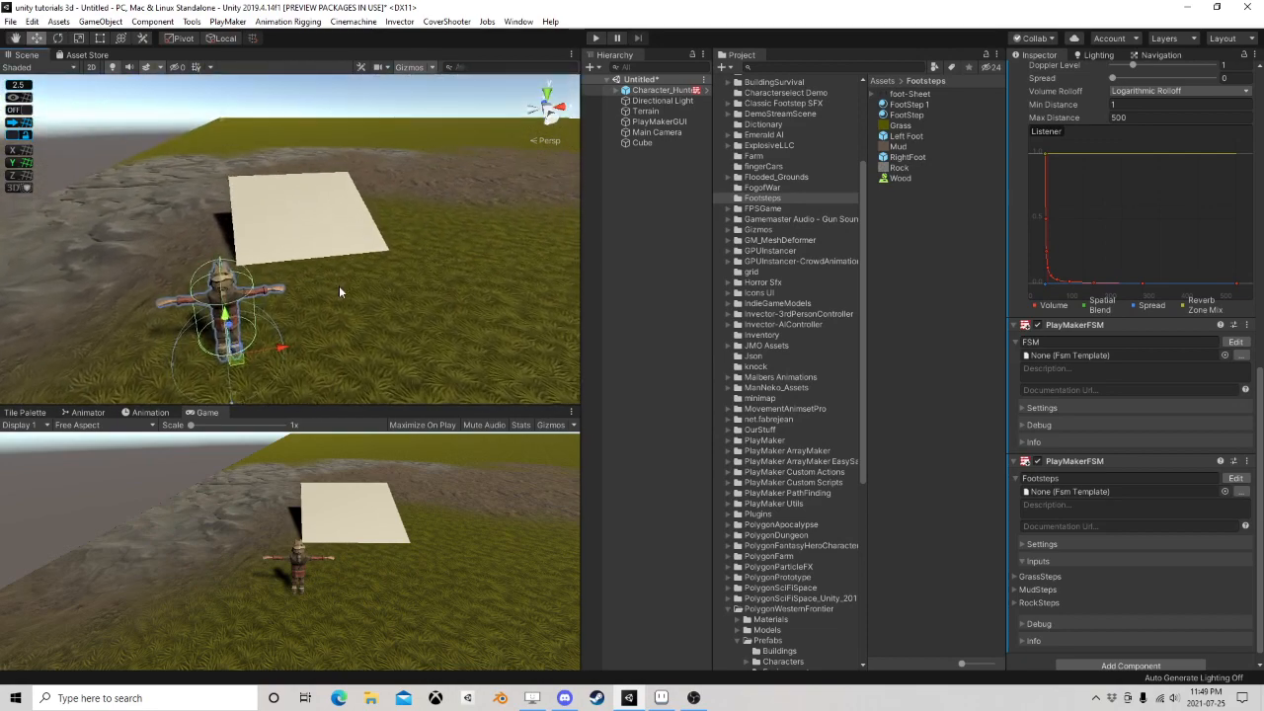
Move the character across the ground away from the ramp, to about X 10.03 and Z 2.78
scroll(312, 301, down, 3)
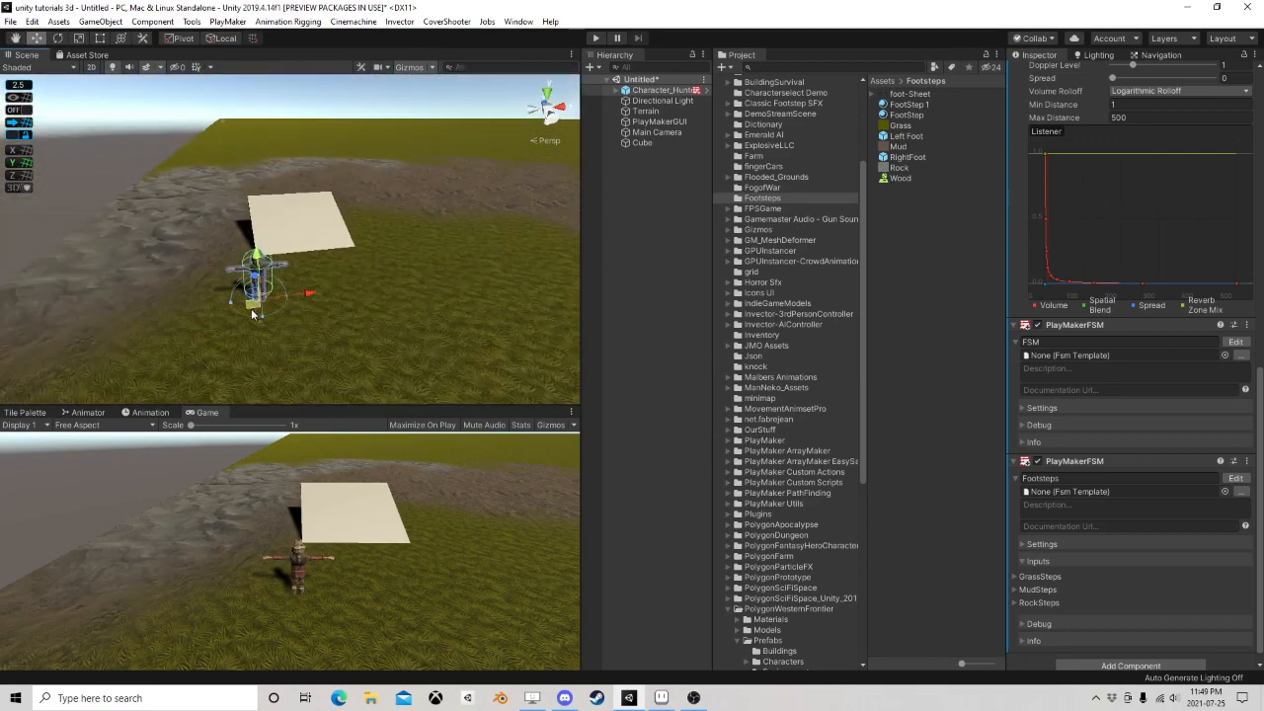
drag(253, 314, 285, 400)
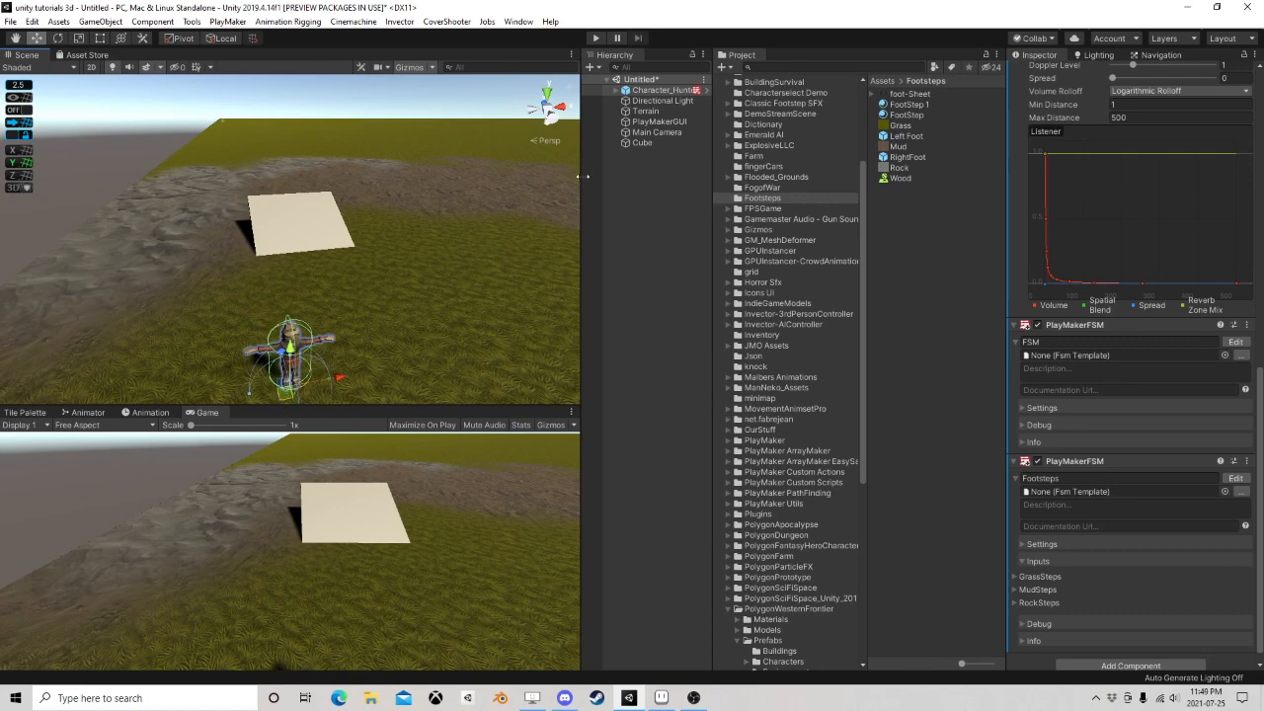
scroll(546, 212, up, 1)
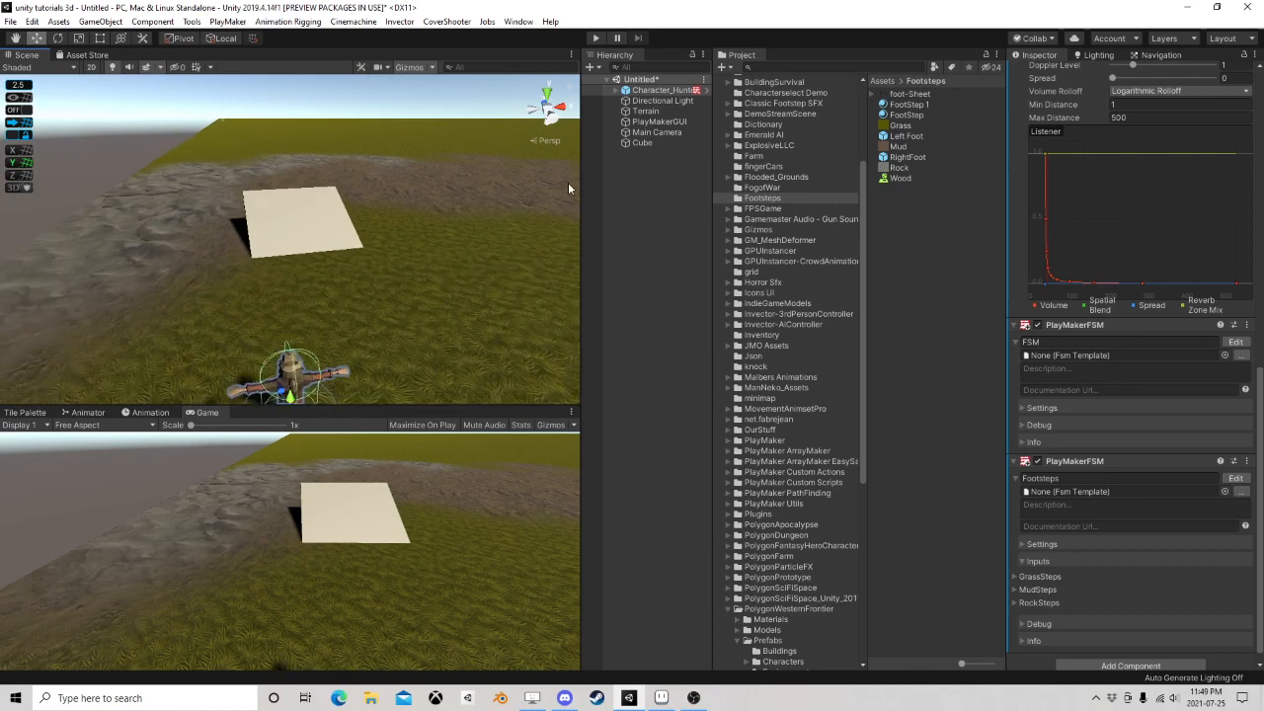
right_drag(401, 265, 386, 307)
scroll(381, 282, down, 4)
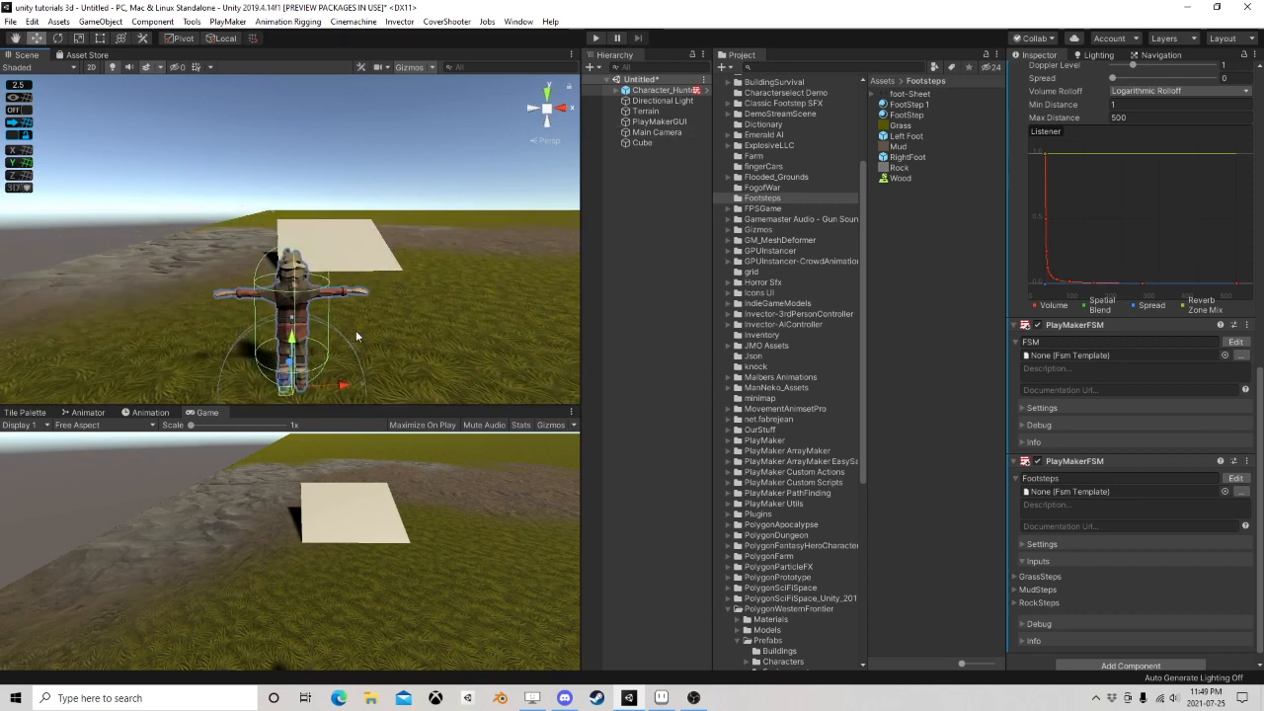
scroll(350, 285, up, 4)
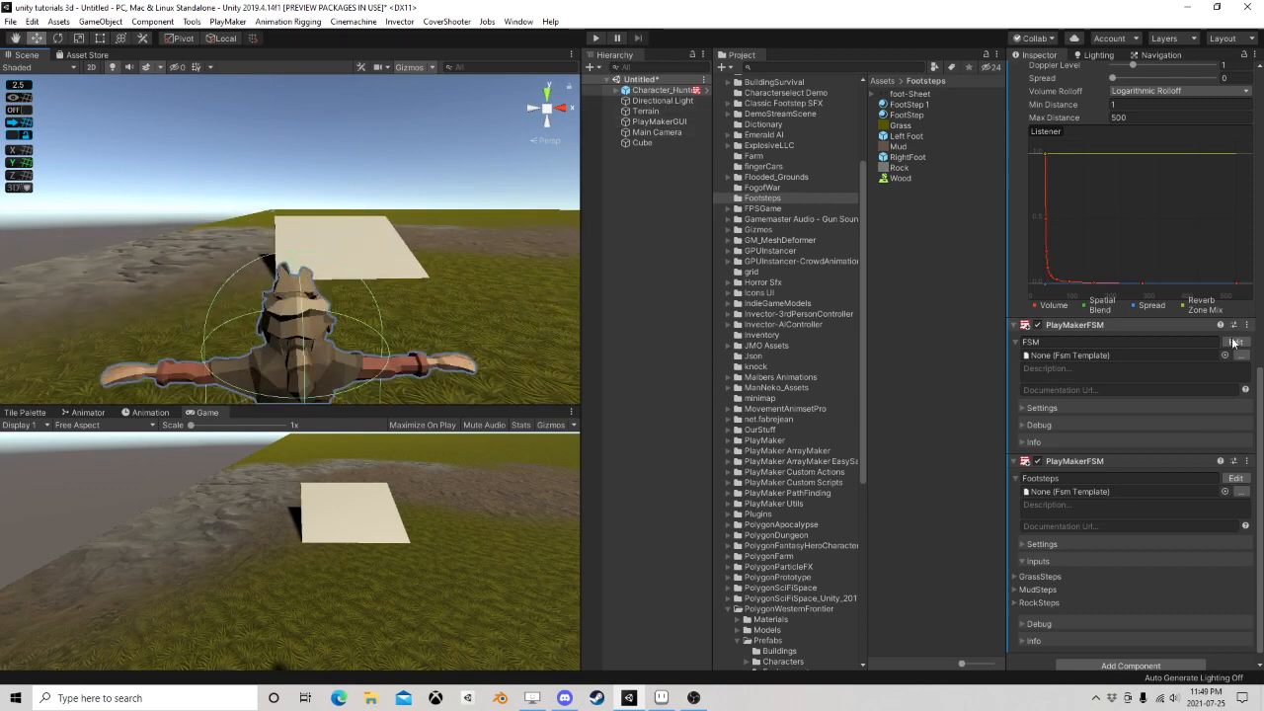
Make Main Camera a child of the hunter character and set its position and rotation to 0, 0, 0
click(652, 133)
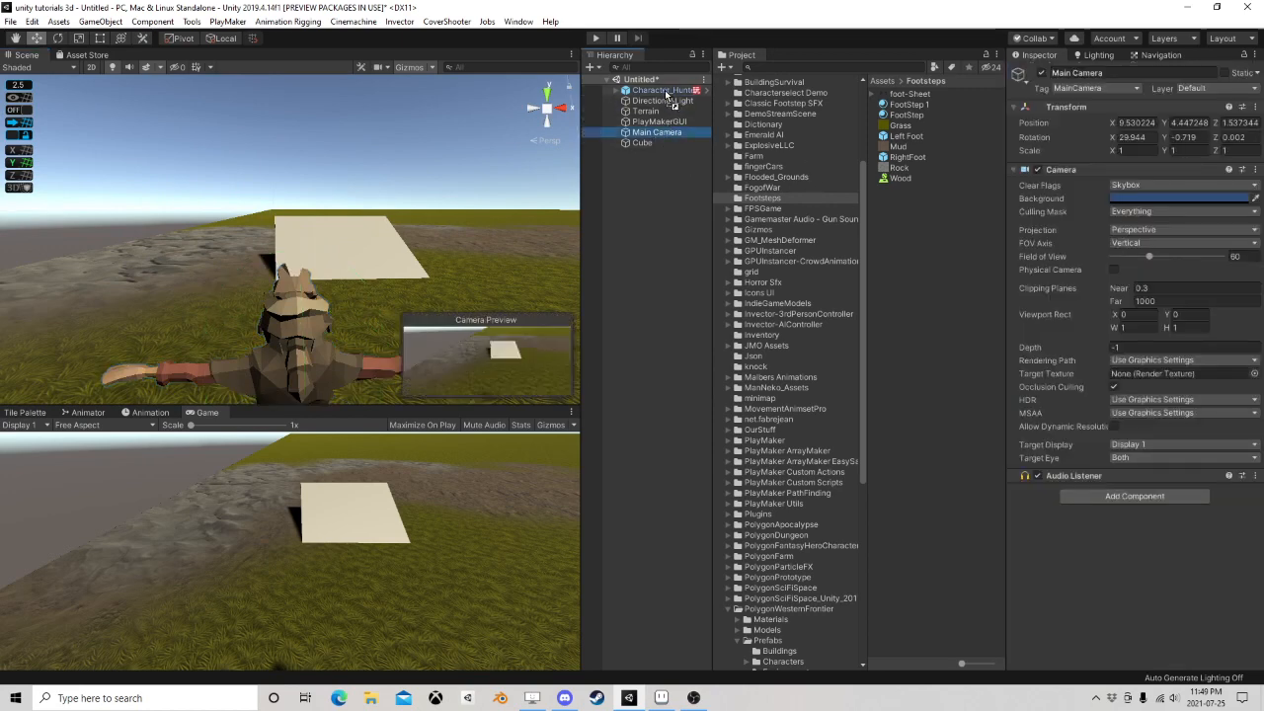
drag(667, 94, 667, 95)
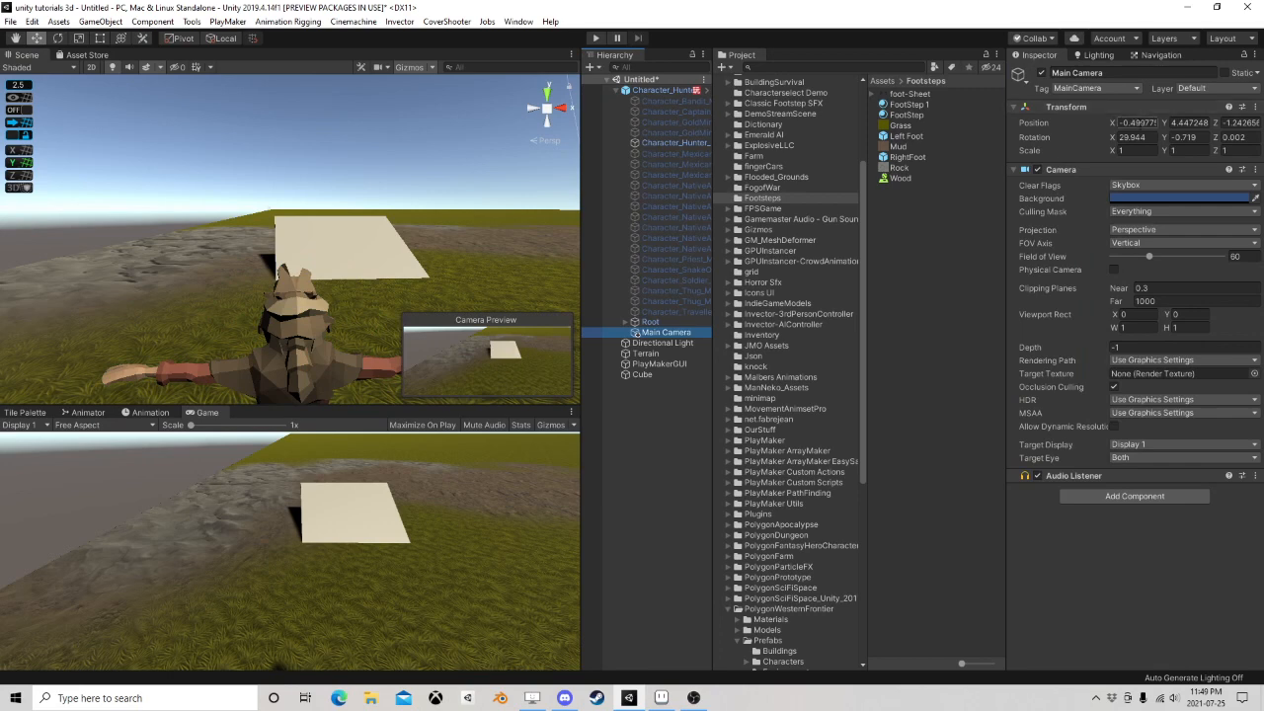
click(1136, 123)
text(0)
key(Tab)
text(0)
key(Tab)
text(0)
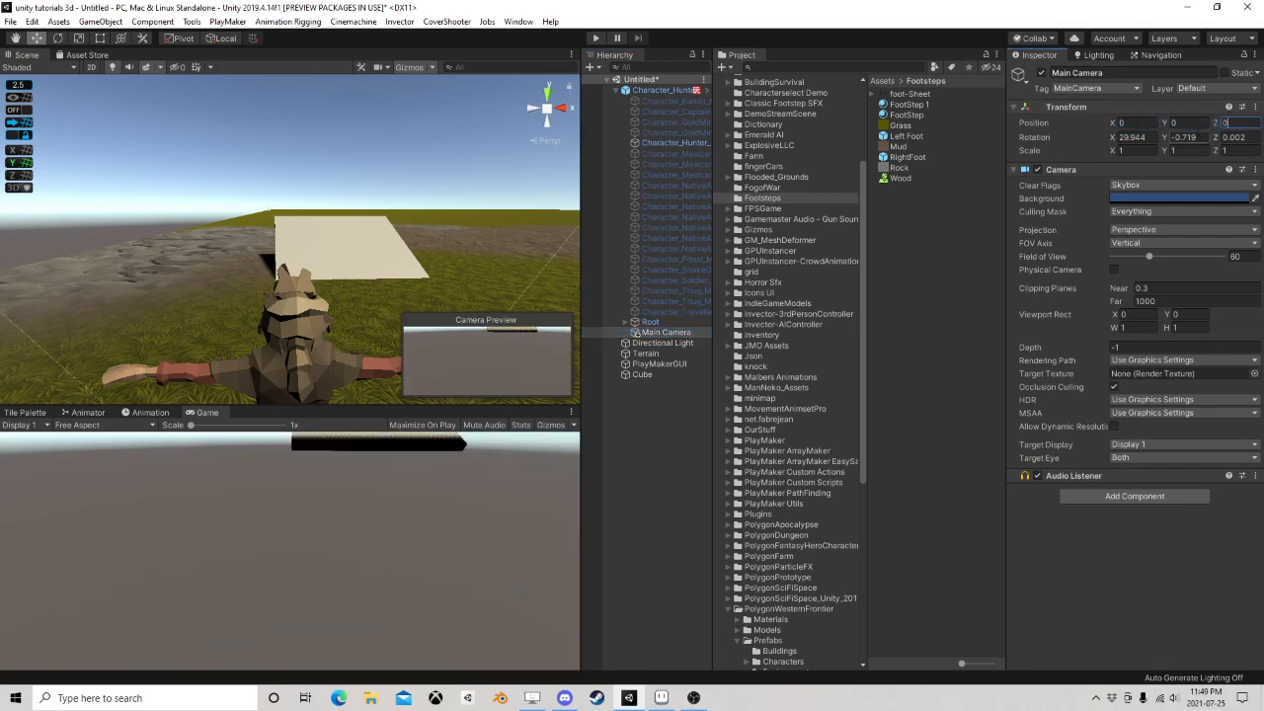
text(00)
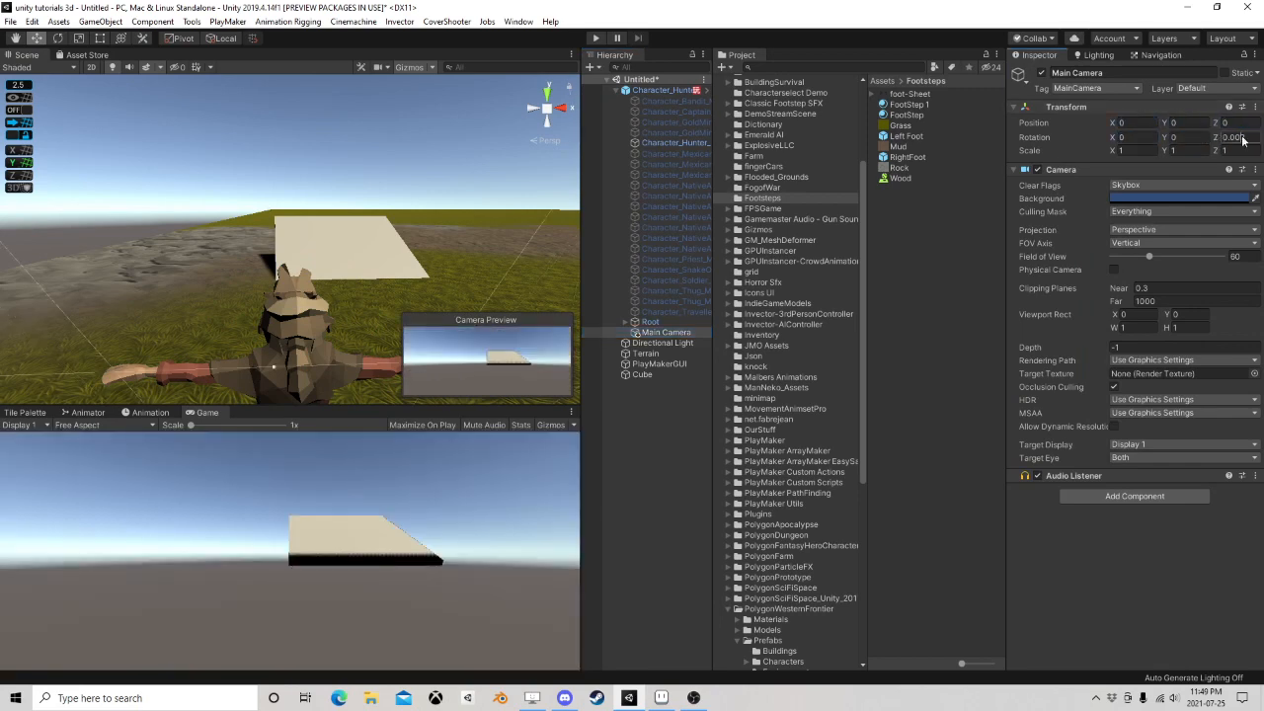
click(1242, 138)
text(0)
Raise Main Camera to the character's head height at about Y 1.467 and play-test the view by walking up the ramp
scroll(229, 239, down, 4)
right_drag(229, 239, 318, 281)
drag(362, 281, 385, 200)
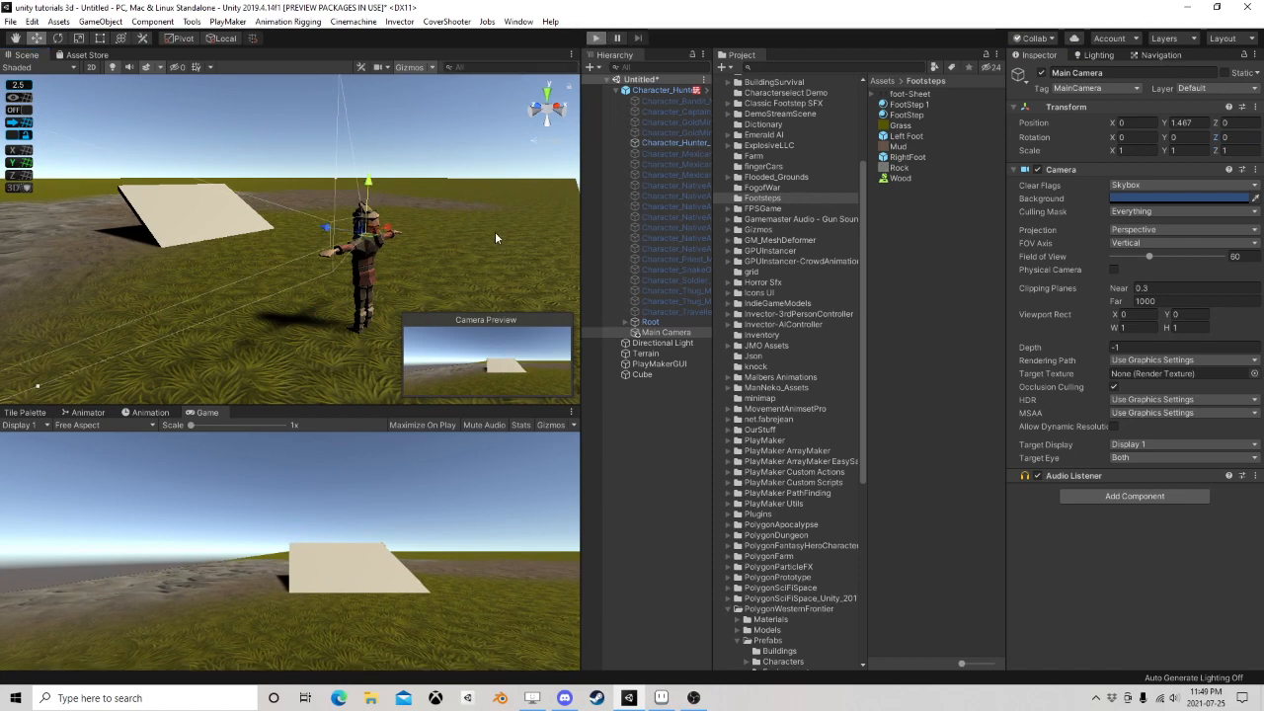
key(ctrl+p)
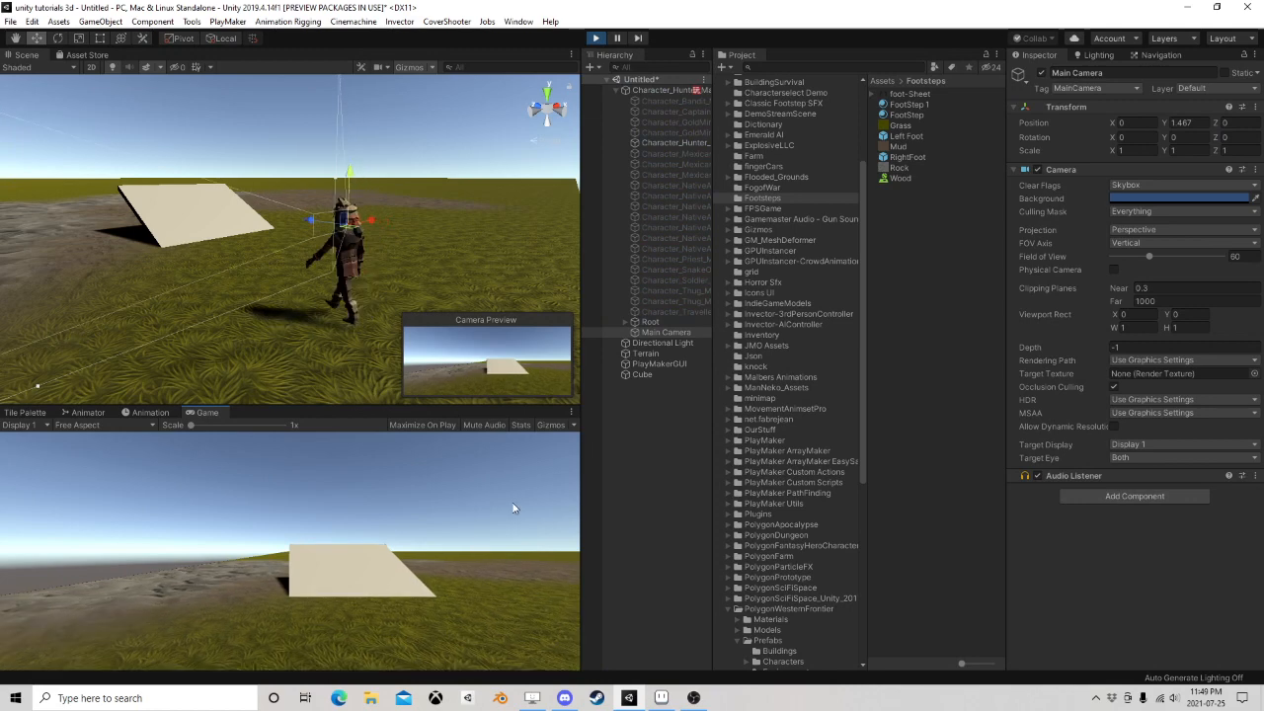
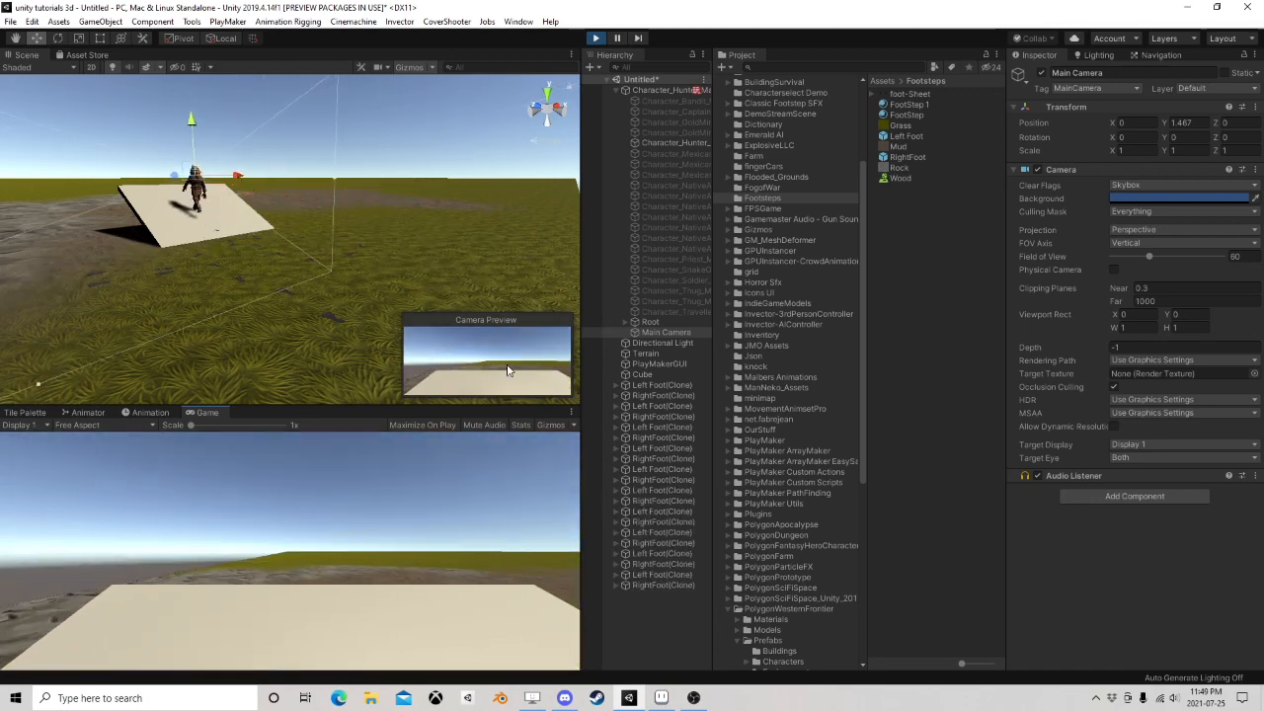
click(596, 38)
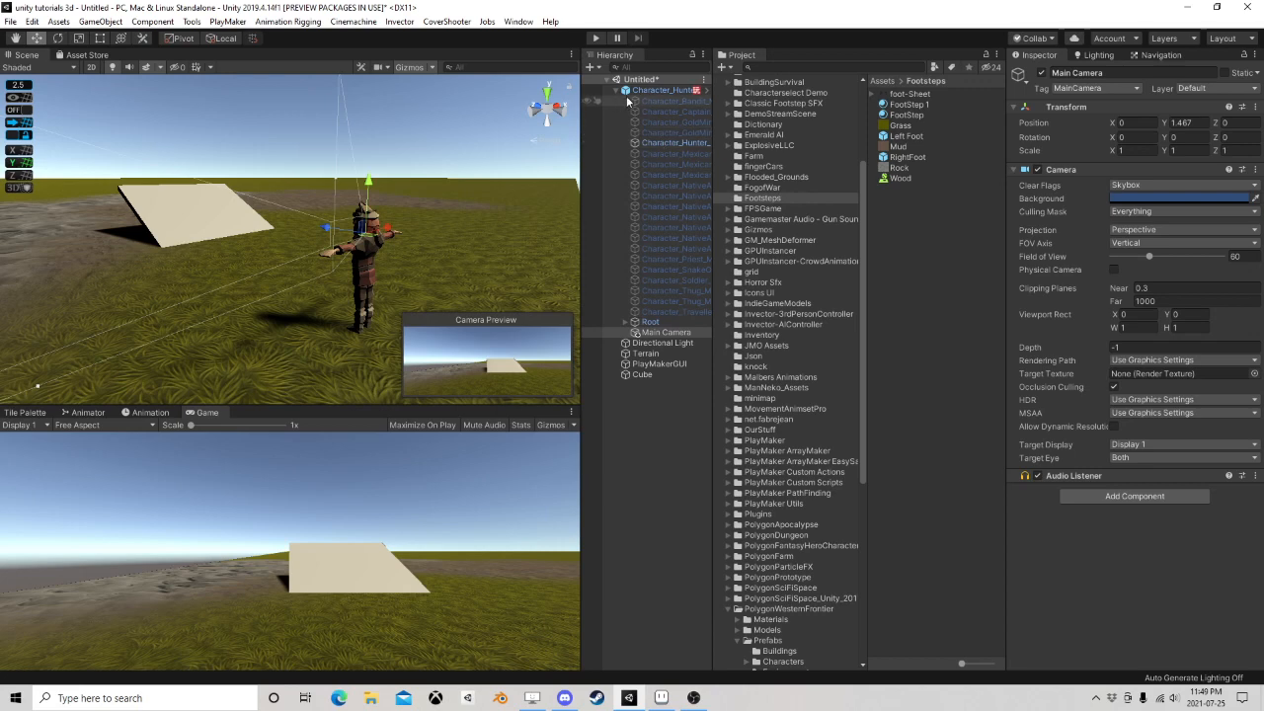
Move Main Camera out of the character to the scene root and deactivate the character's visible Character_Hunter_Male_01 mesh child
click(665, 333)
drag(666, 332, 656, 390)
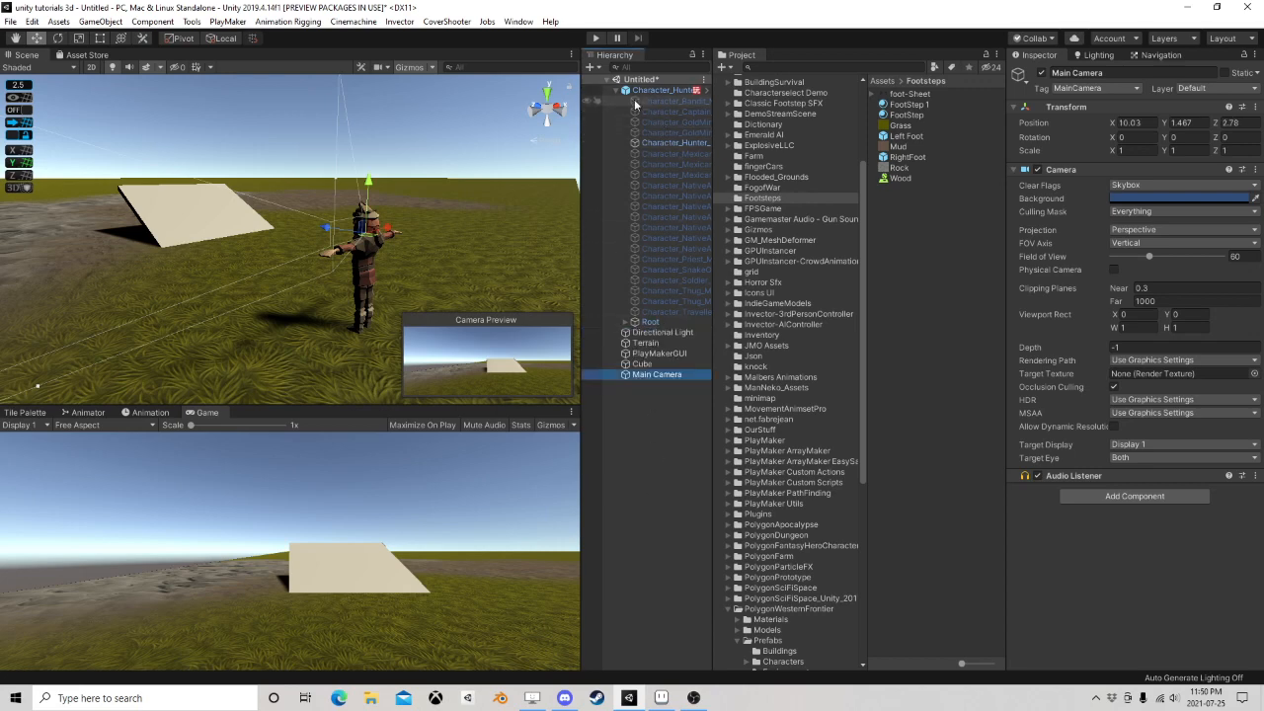
click(663, 90)
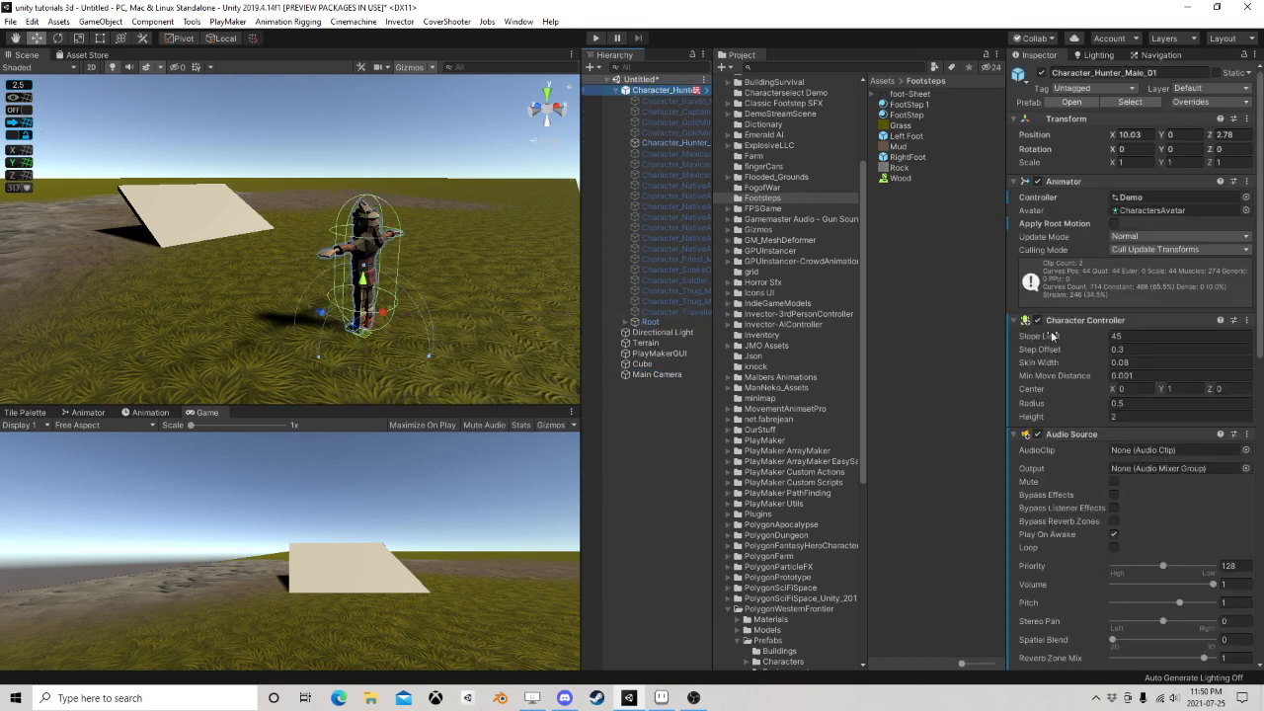
click(675, 142)
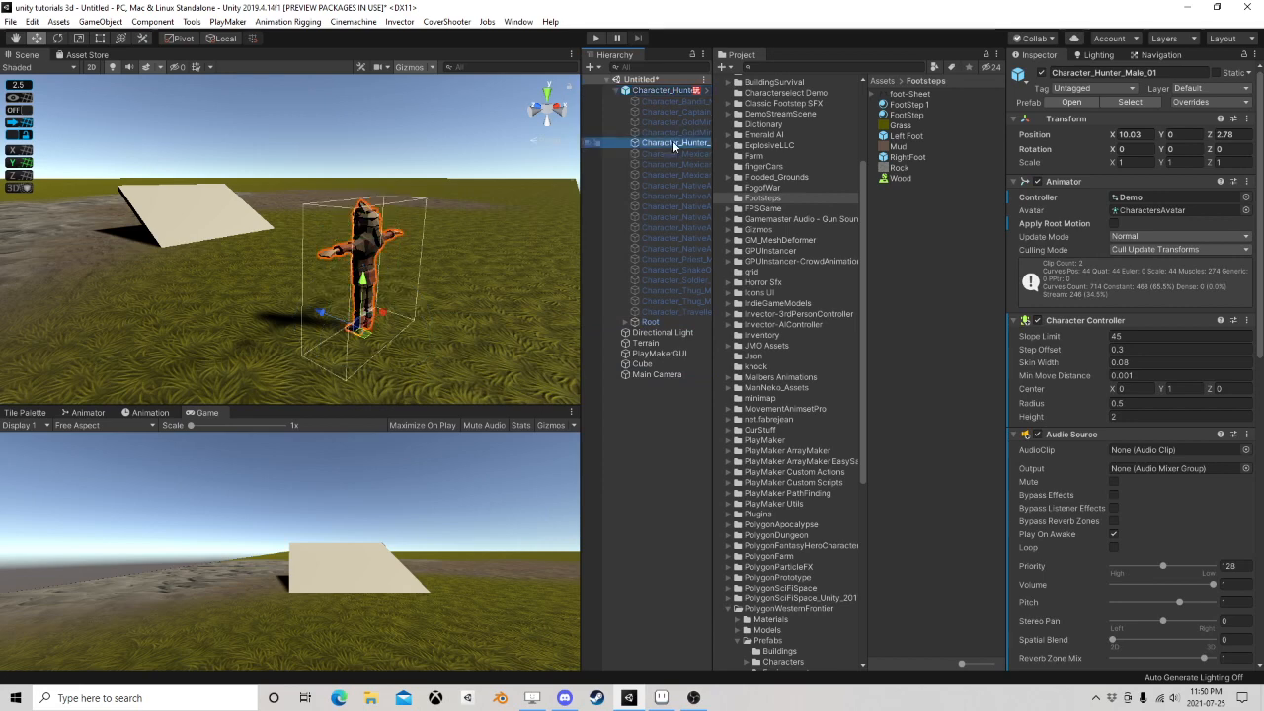
click(1042, 75)
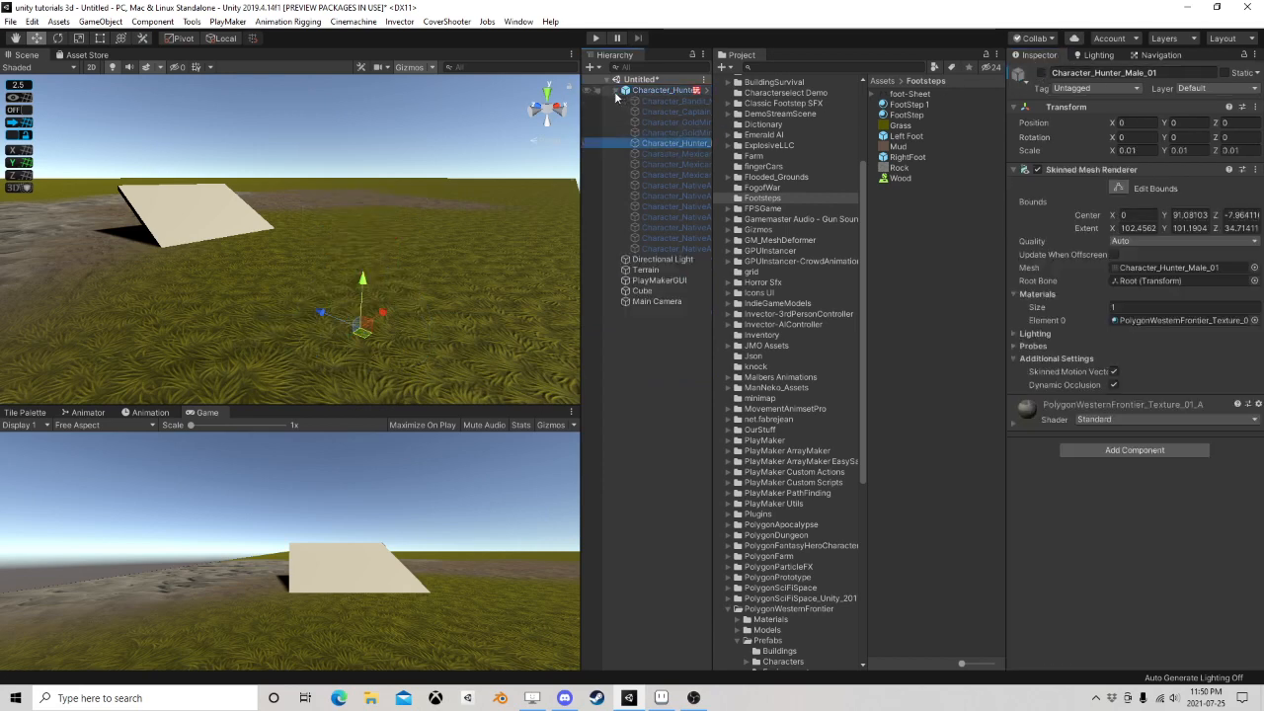
Disable the root character's Animator component and collapse its Character Controller and Audio Source components
click(616, 89)
click(646, 91)
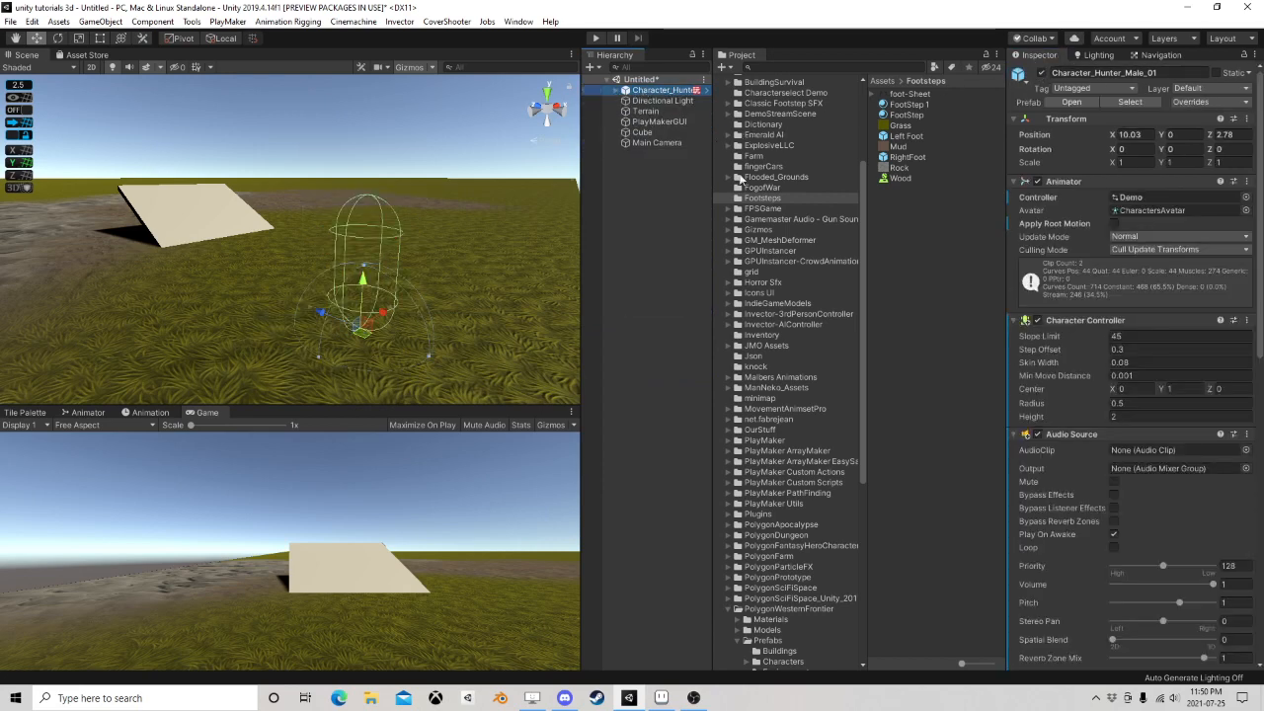
click(1036, 182)
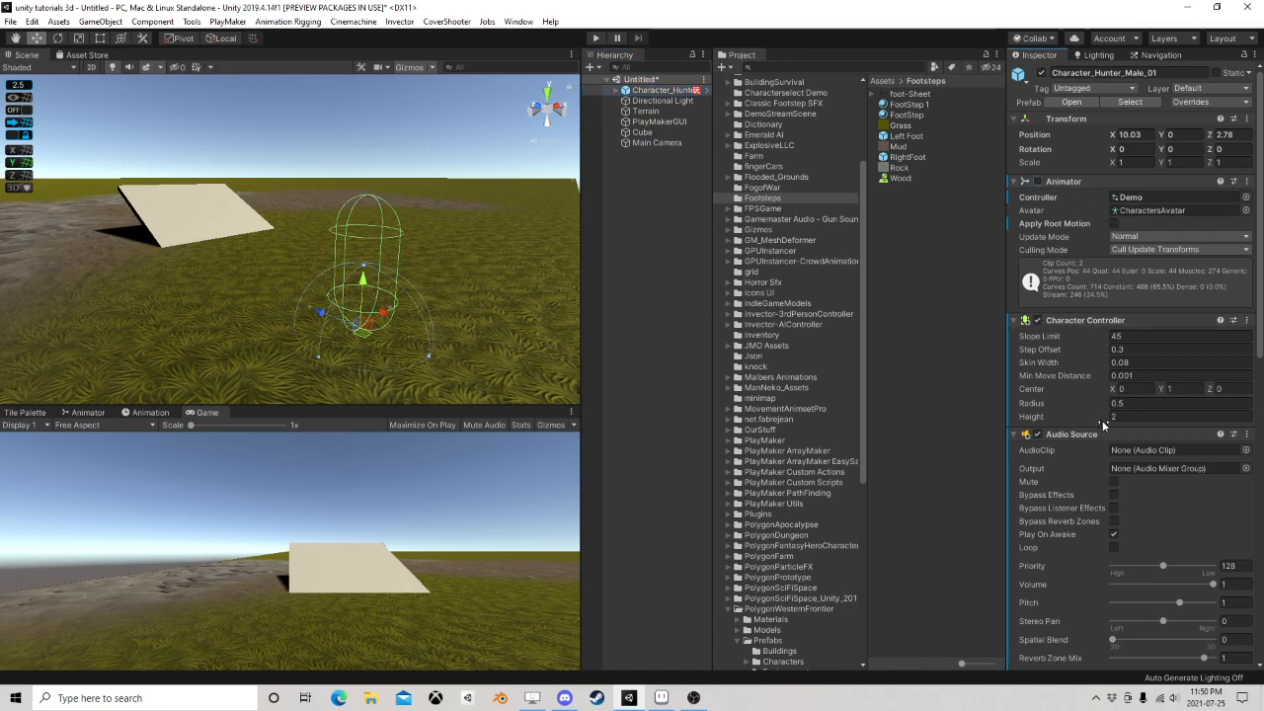
scroll(1106, 420, down, 10)
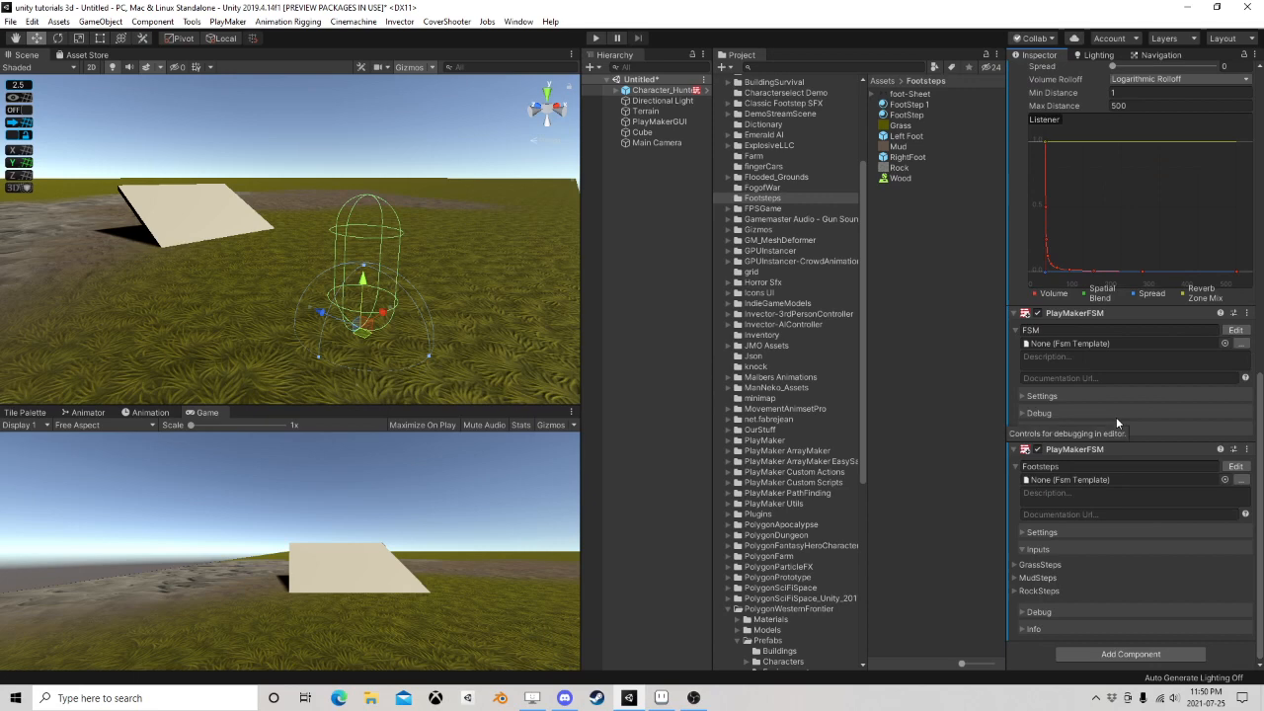
scroll(1116, 417, up, 8)
scroll(1097, 408, up, 2)
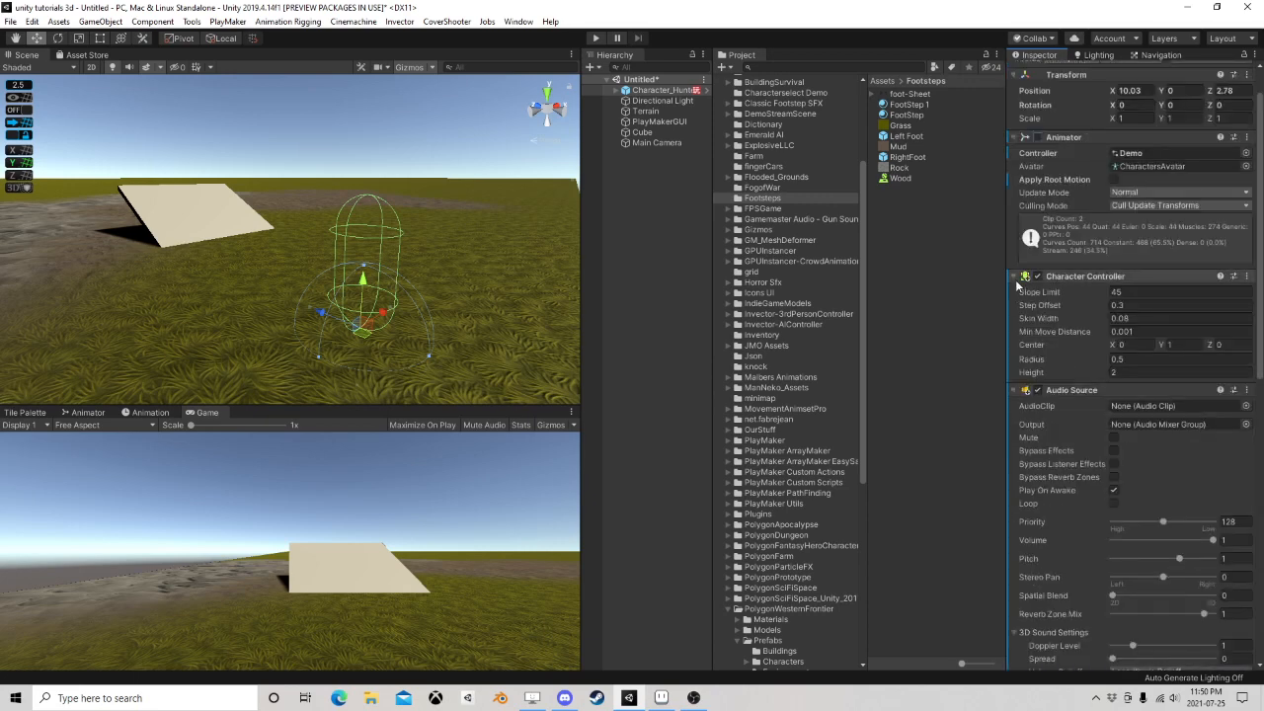
click(1016, 276)
click(1017, 298)
Play-test the character with its mesh hidden and Animator disabled by moving it in all directions, and stop play mode
click(596, 37)
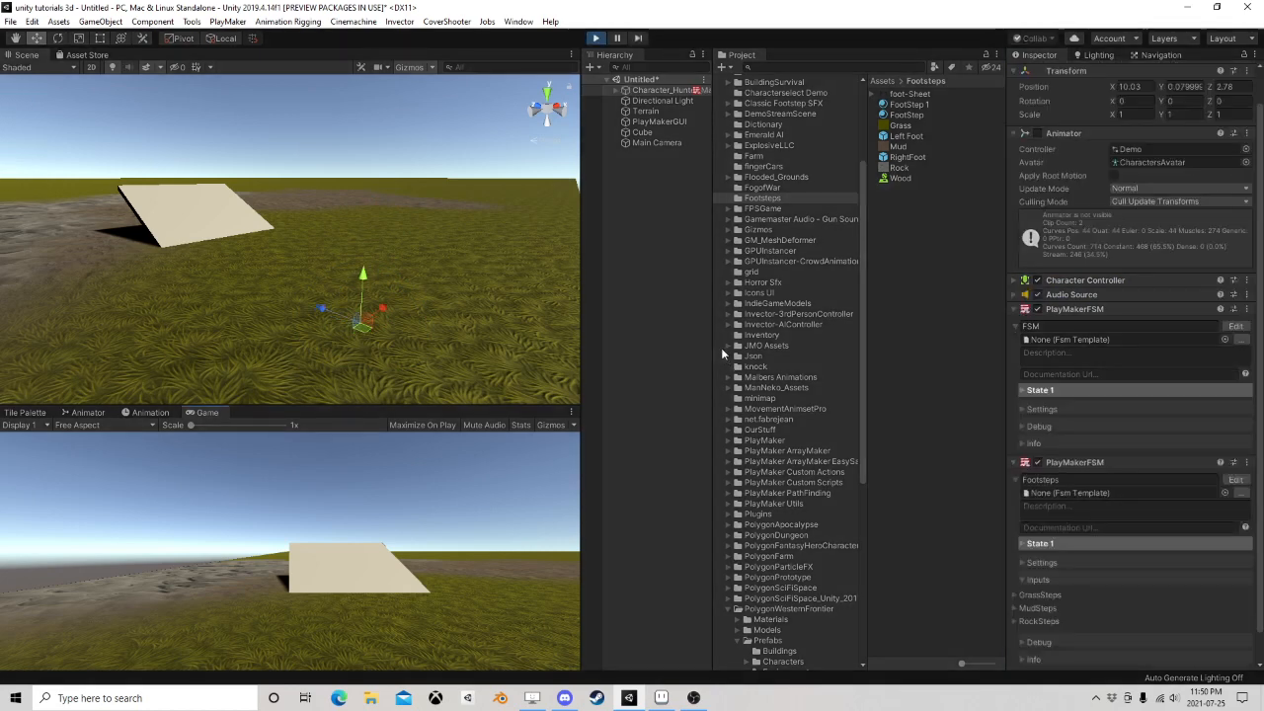
key(w)
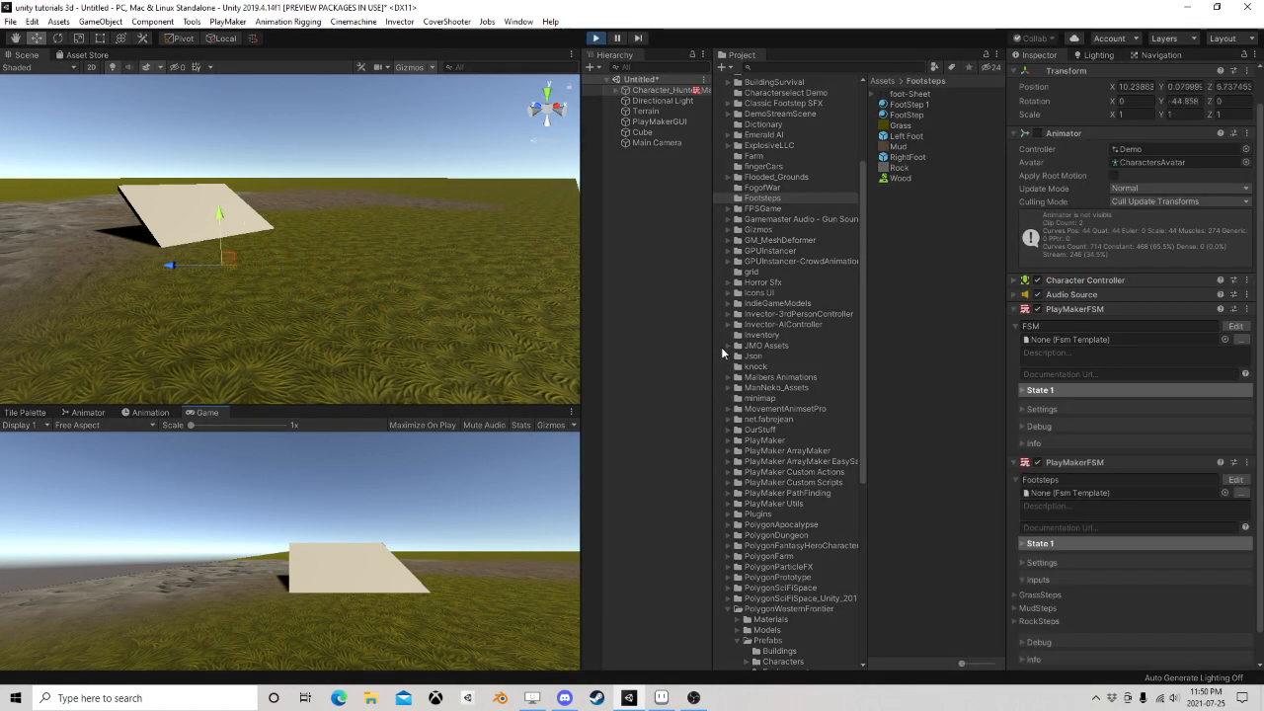
key(d)
key(s)
key(a)
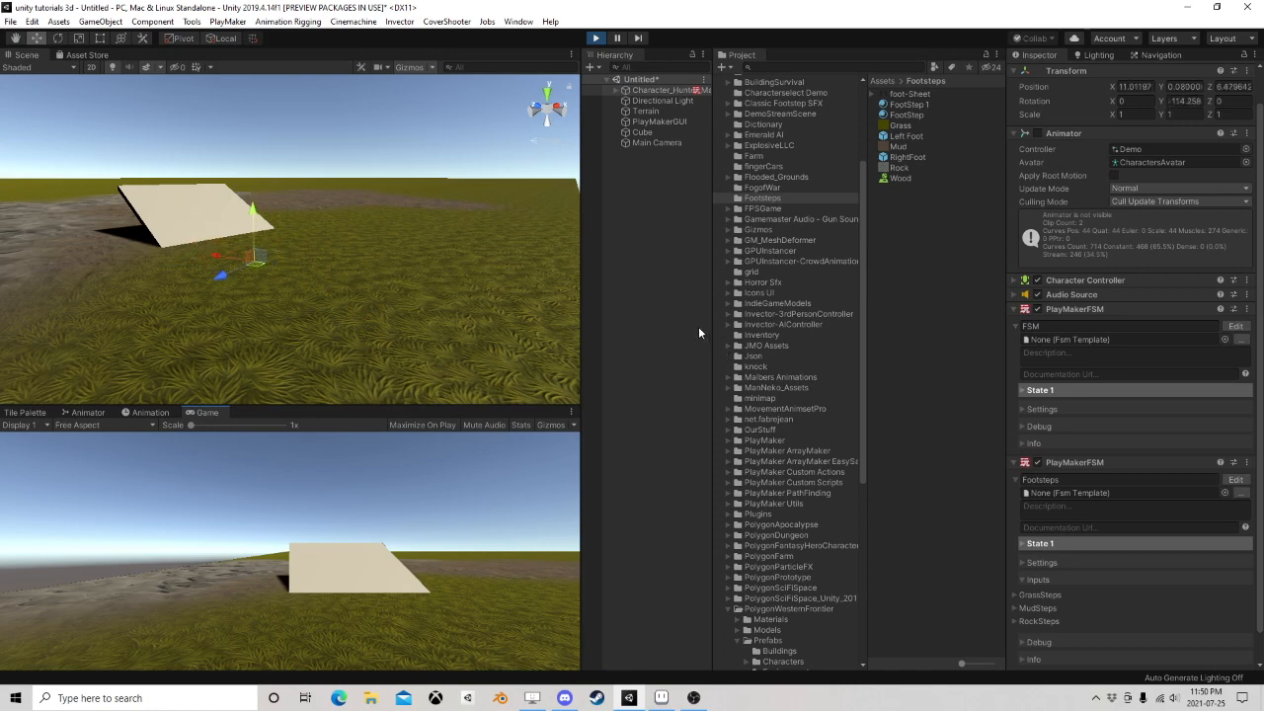
key(d)
key(a)
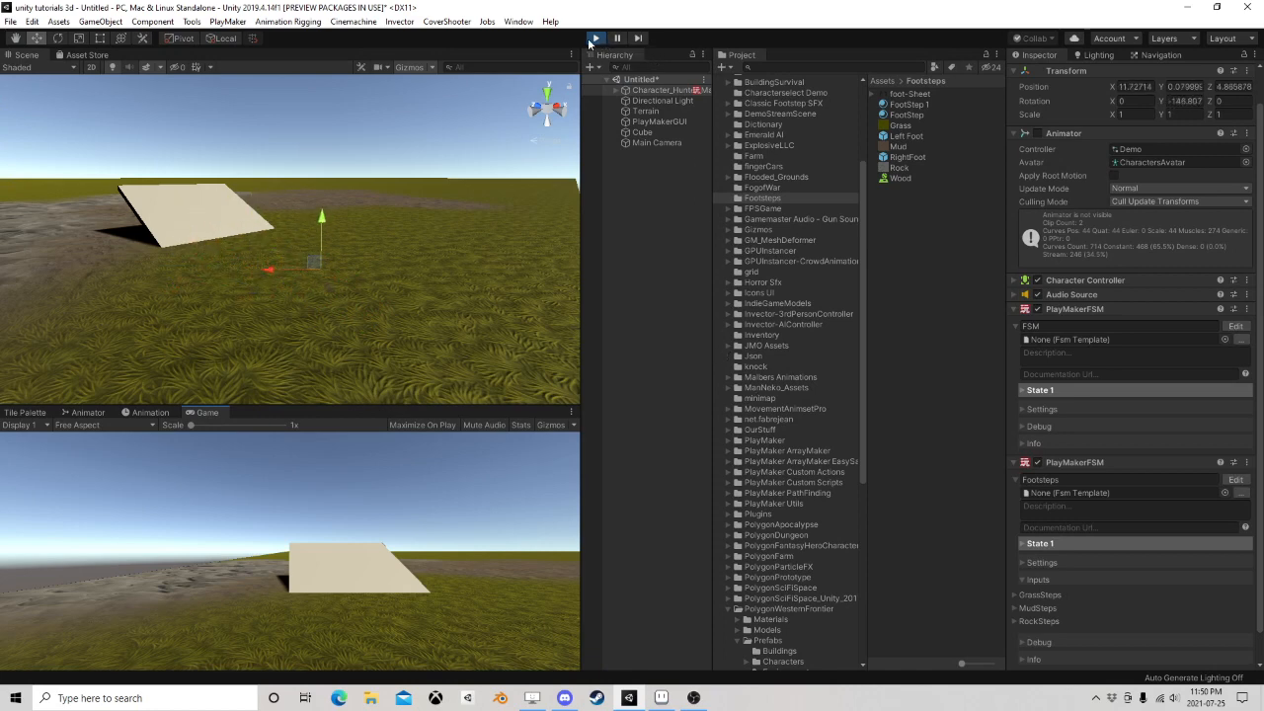
click(598, 38)
Make Main Camera a child of the hunter character again and review the character's remaining components
drag(643, 144, 650, 95)
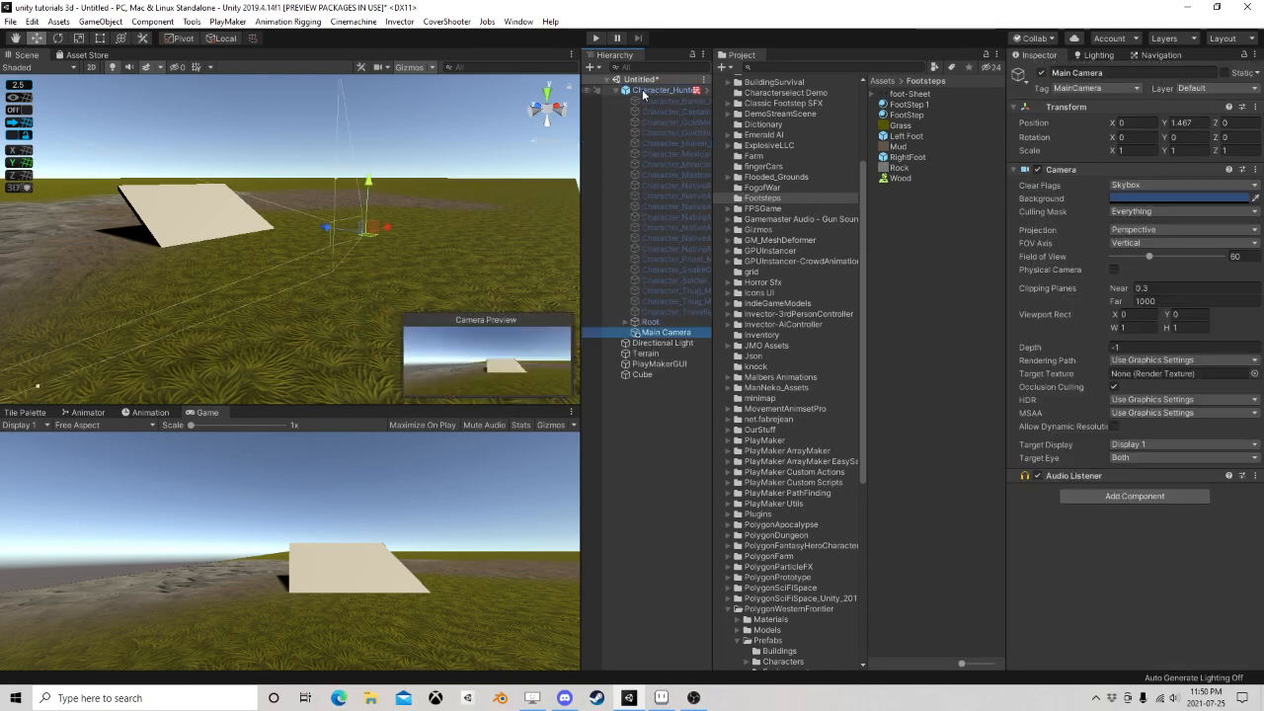
click(637, 91)
click(619, 94)
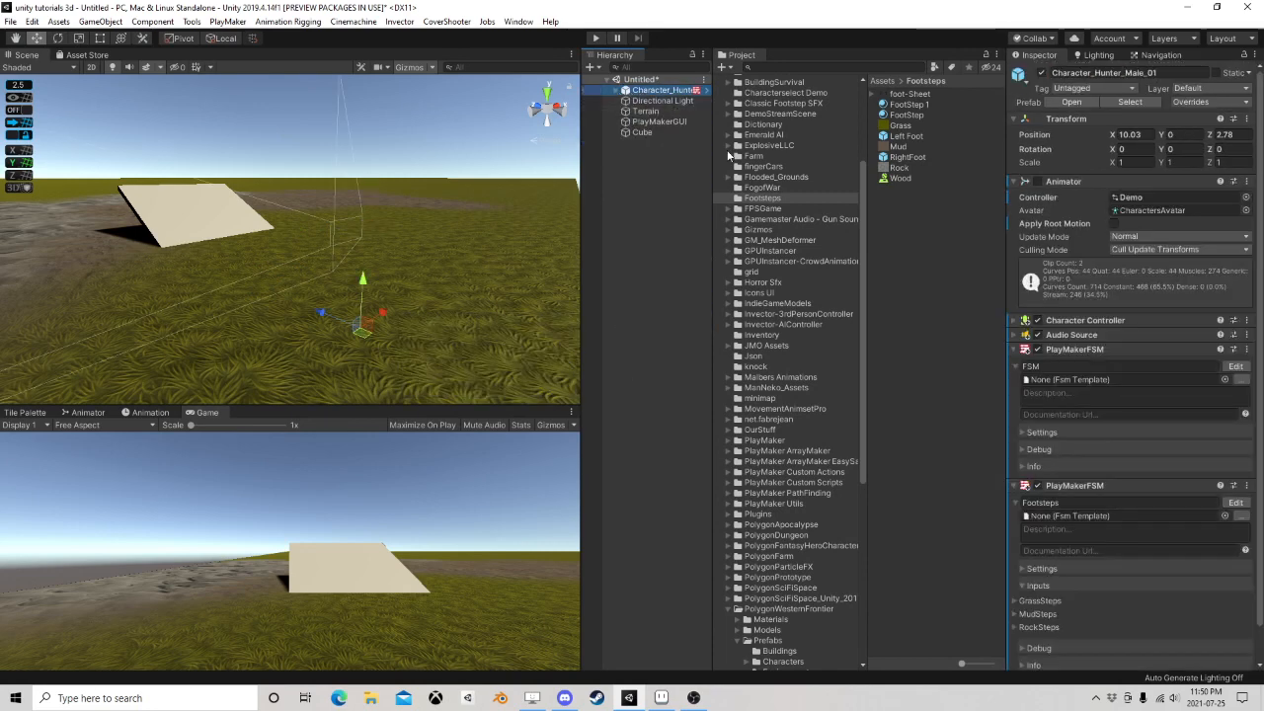
scroll(1099, 503, down, 2)
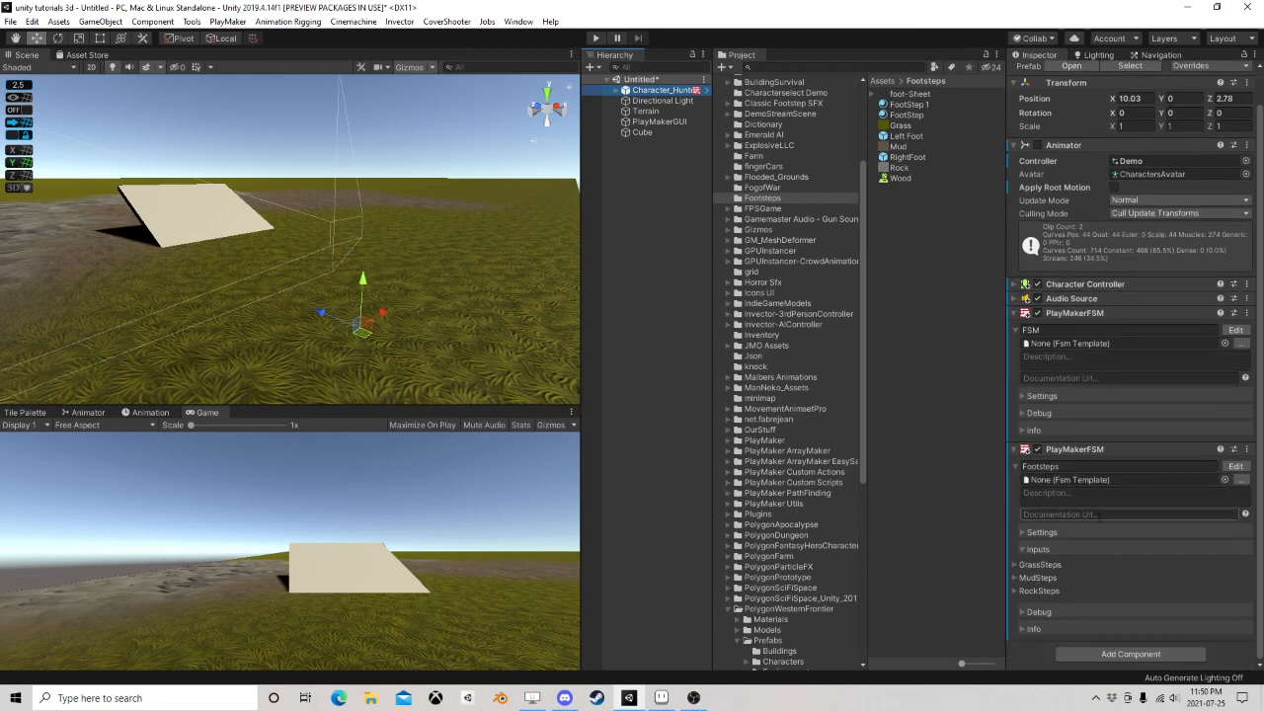
click(618, 91)
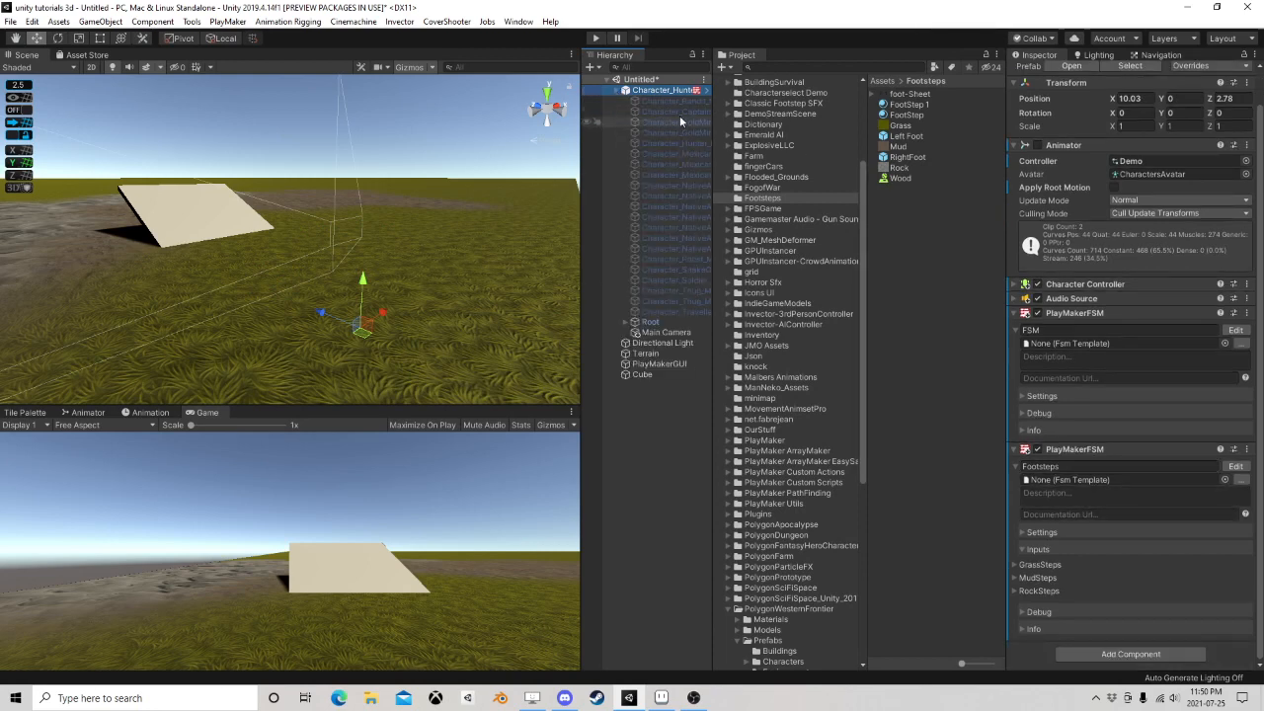
Create an empty child object named Cam under the hunter character, nest Main Camera inside it, and select Cam
right_click(665, 91)
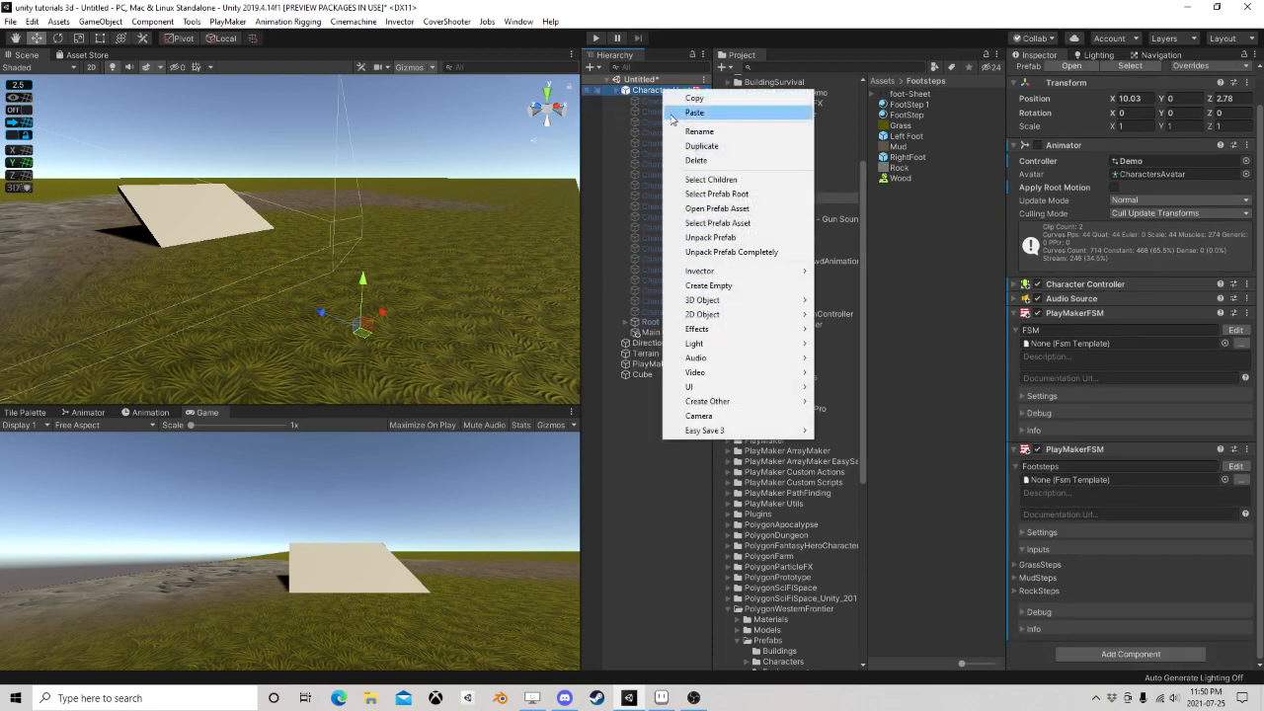
click(733, 287)
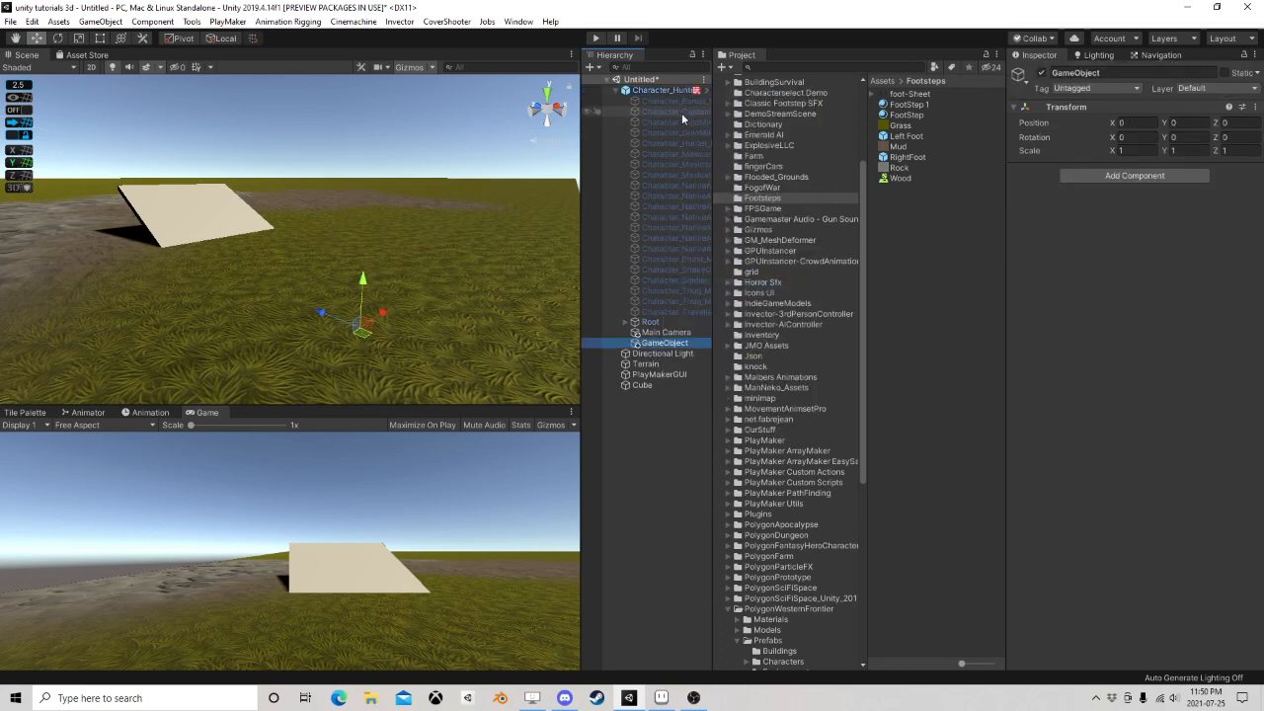
click(666, 343)
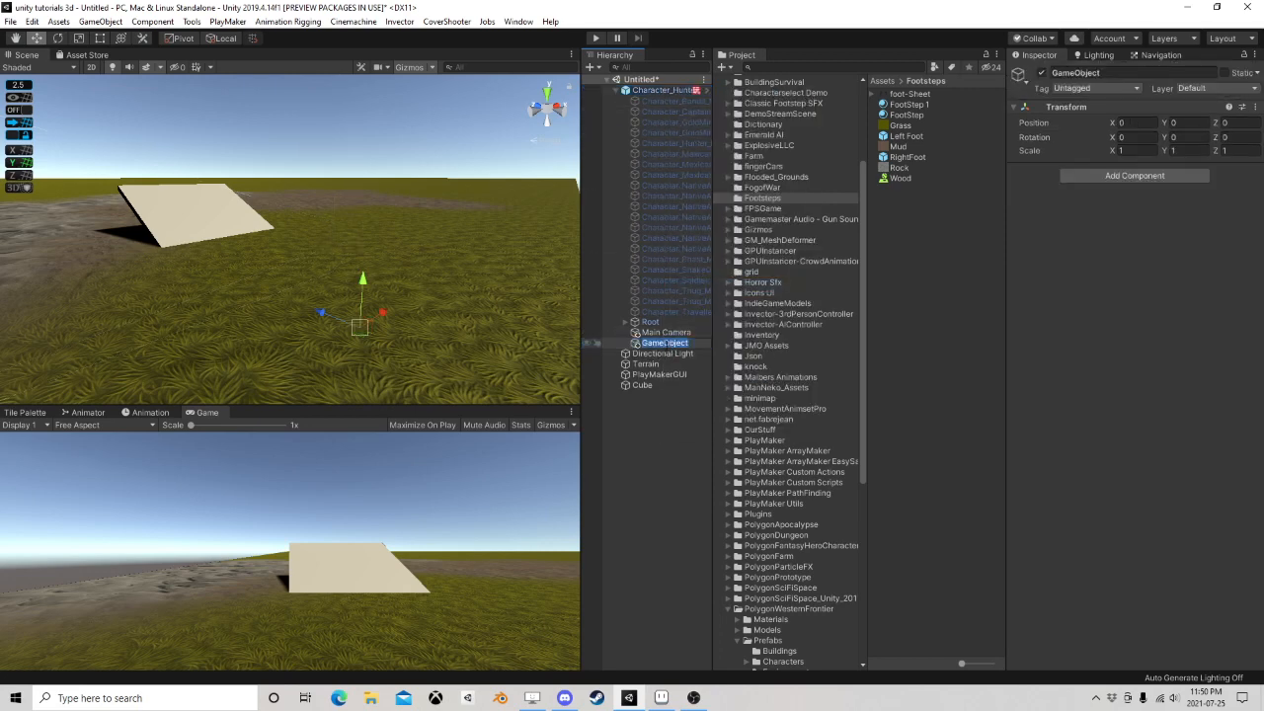
text(Cam)
key(Return)
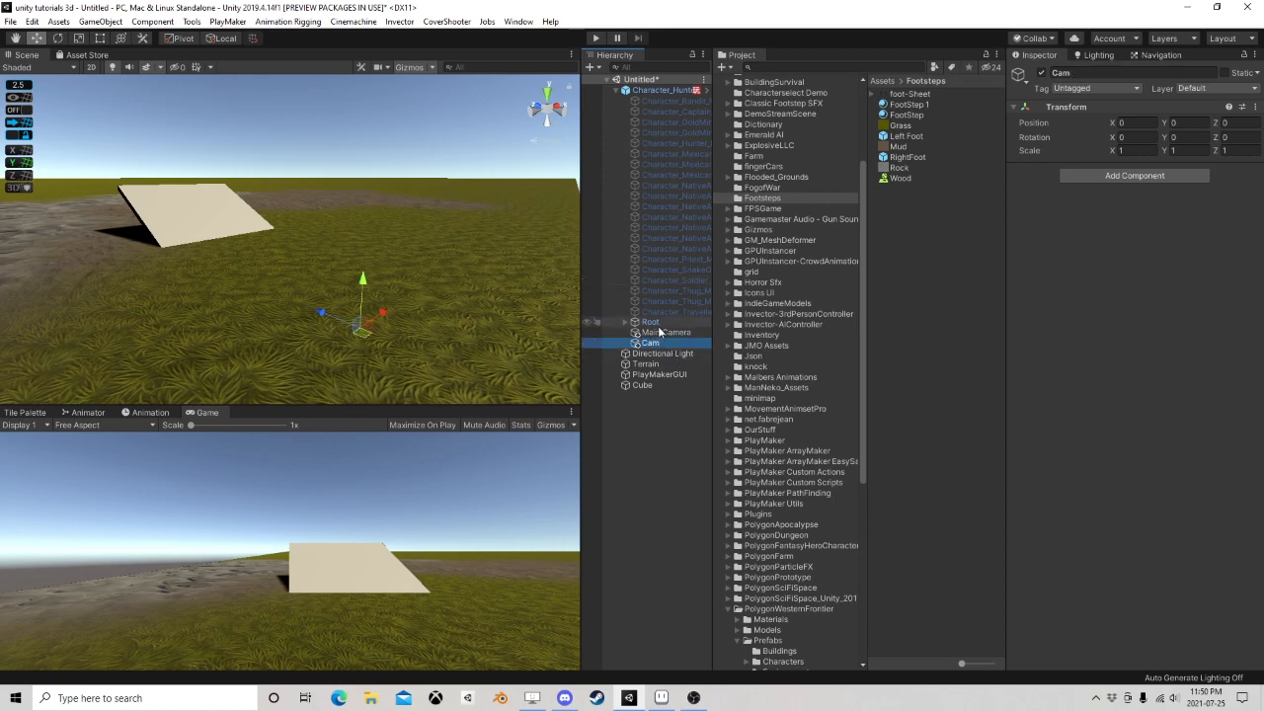
drag(654, 334, 657, 343)
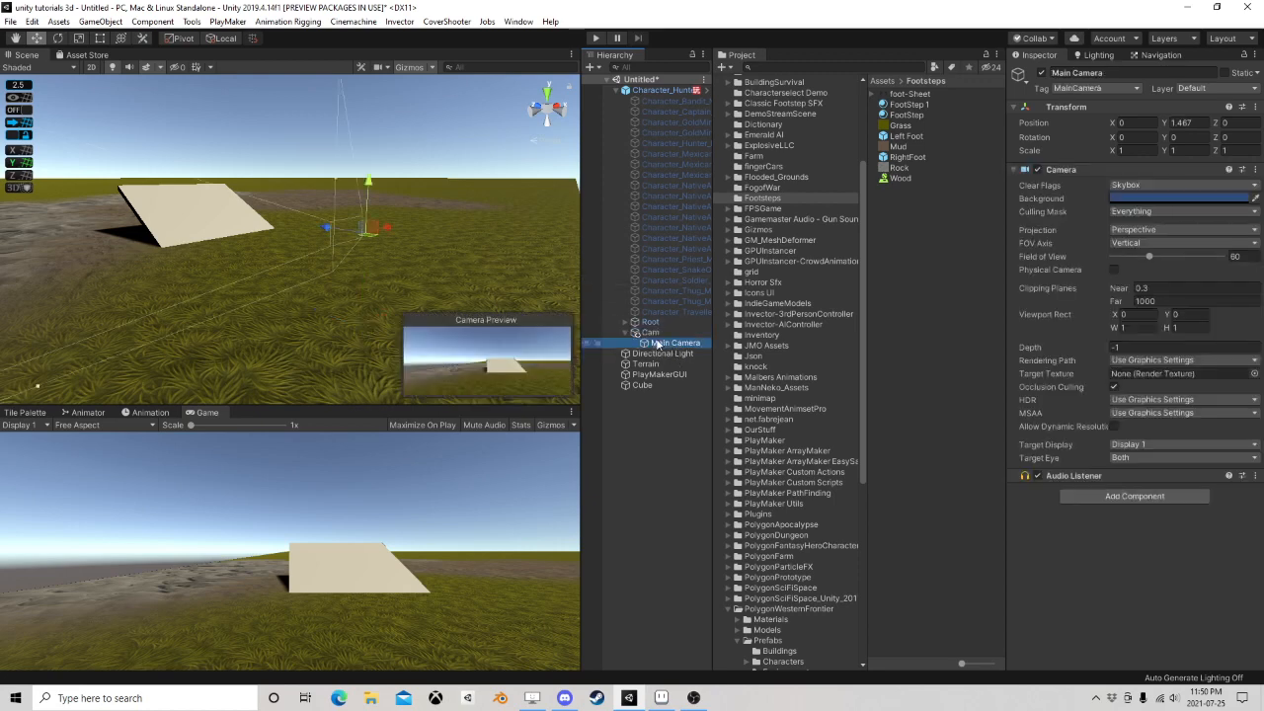
click(651, 335)
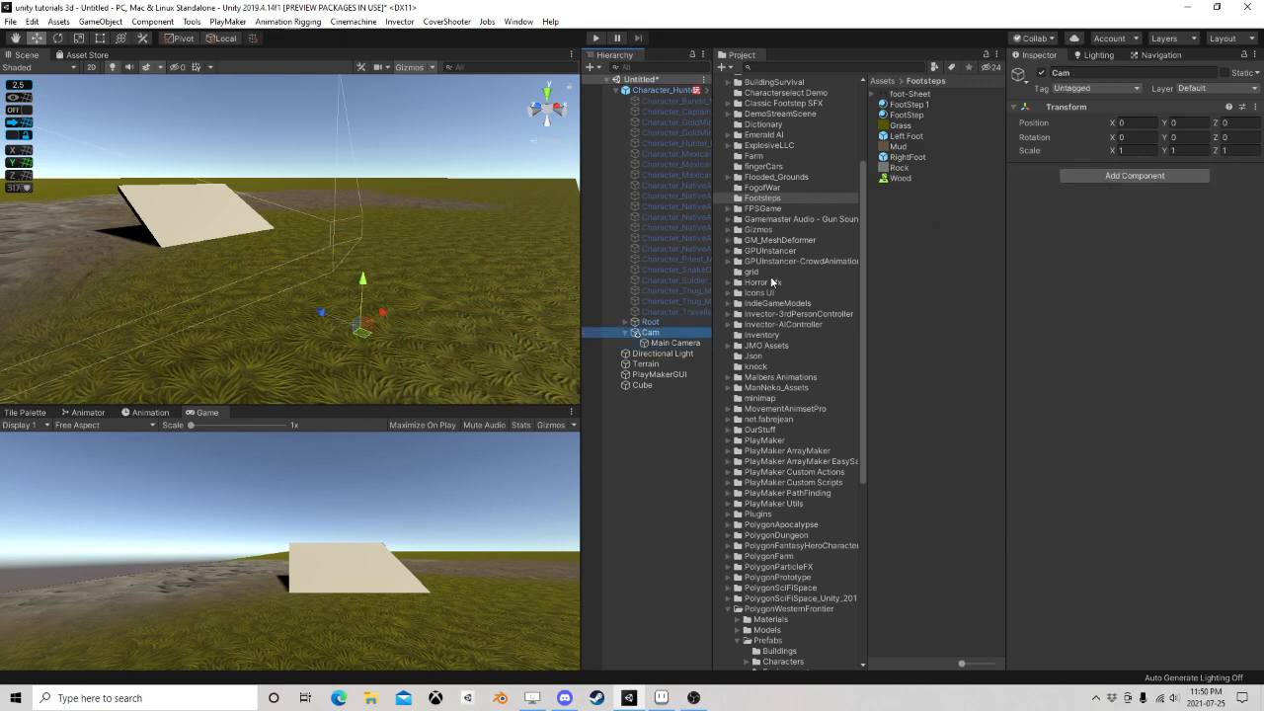
Create an empty child object under Cam and nest Main Camera inside it
right_click(656, 334)
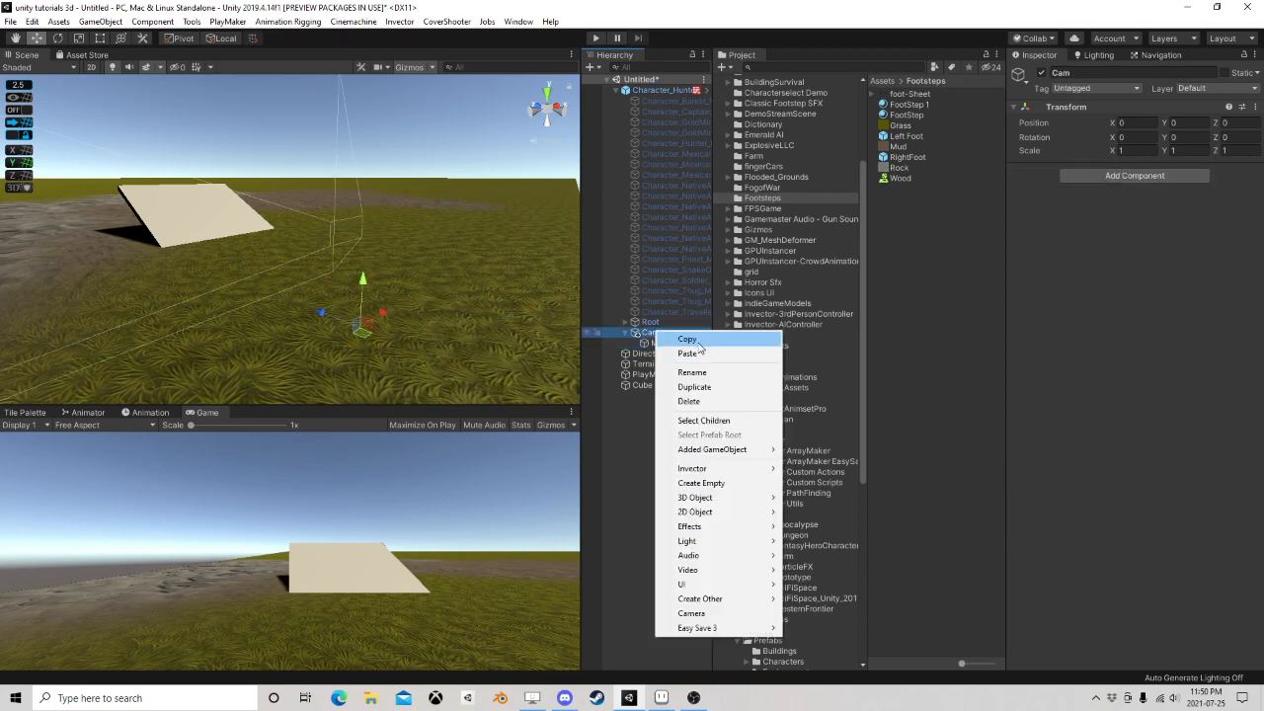
click(704, 482)
drag(676, 342, 662, 353)
Add an Animator component to the Cam object
click(650, 332)
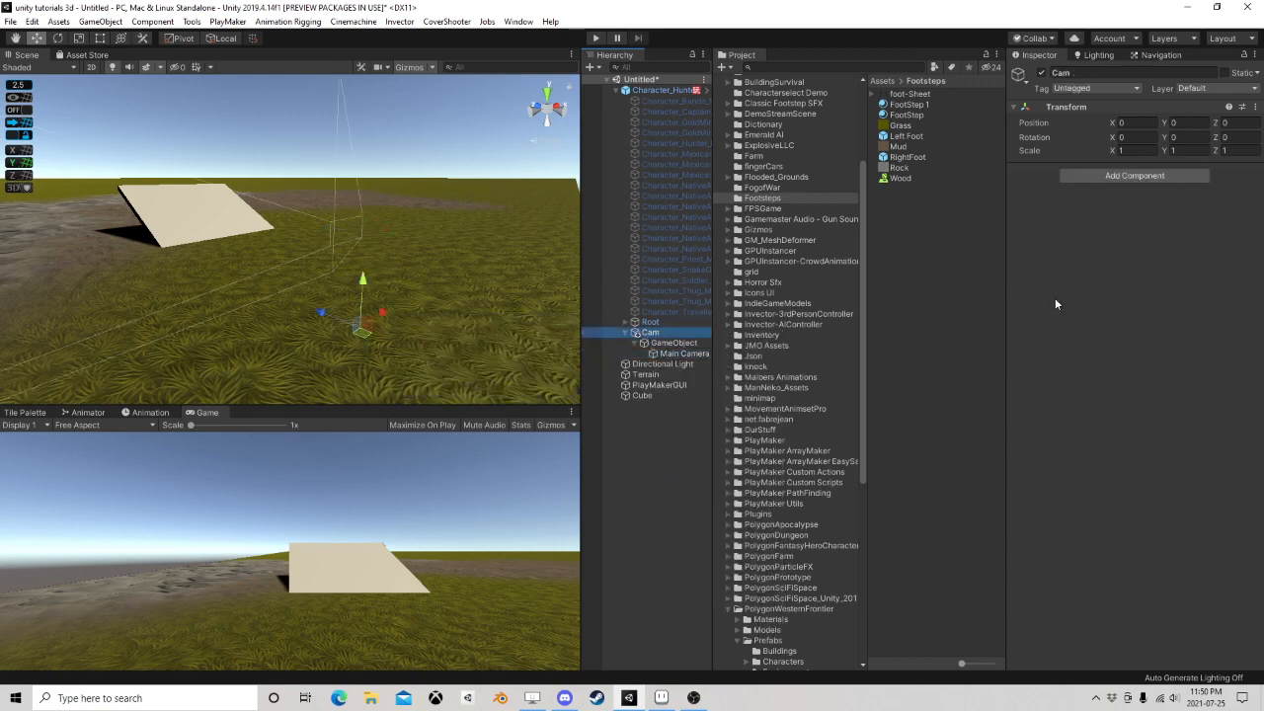
click(1125, 176)
text(audi)
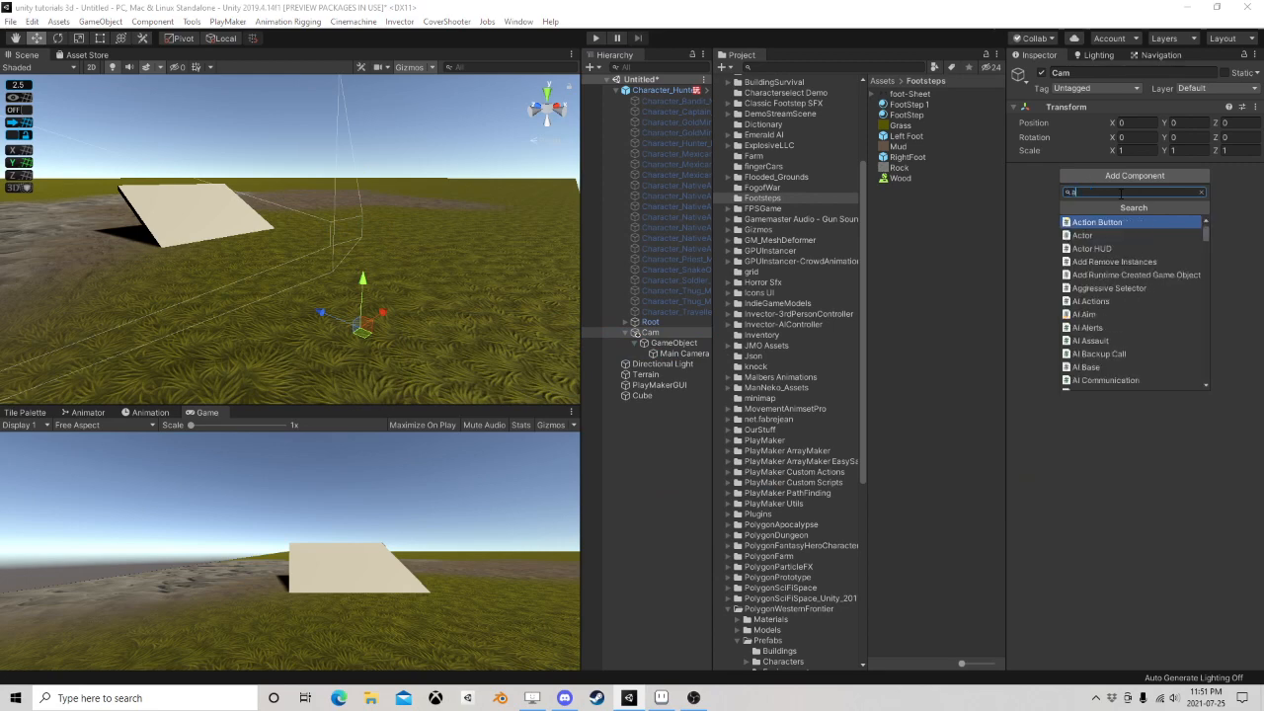
key(BackSpace)
key(BackSpace)
key(BackSpace)
key(BackSpace)
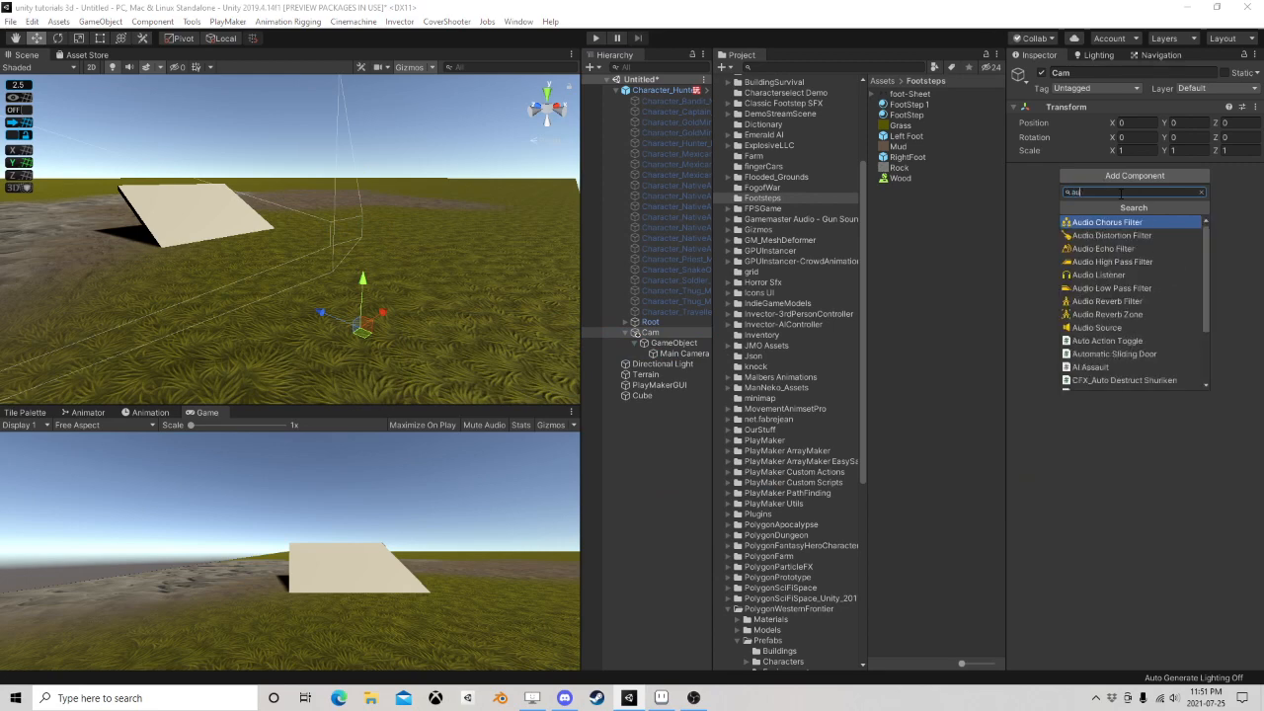
text(nimat)
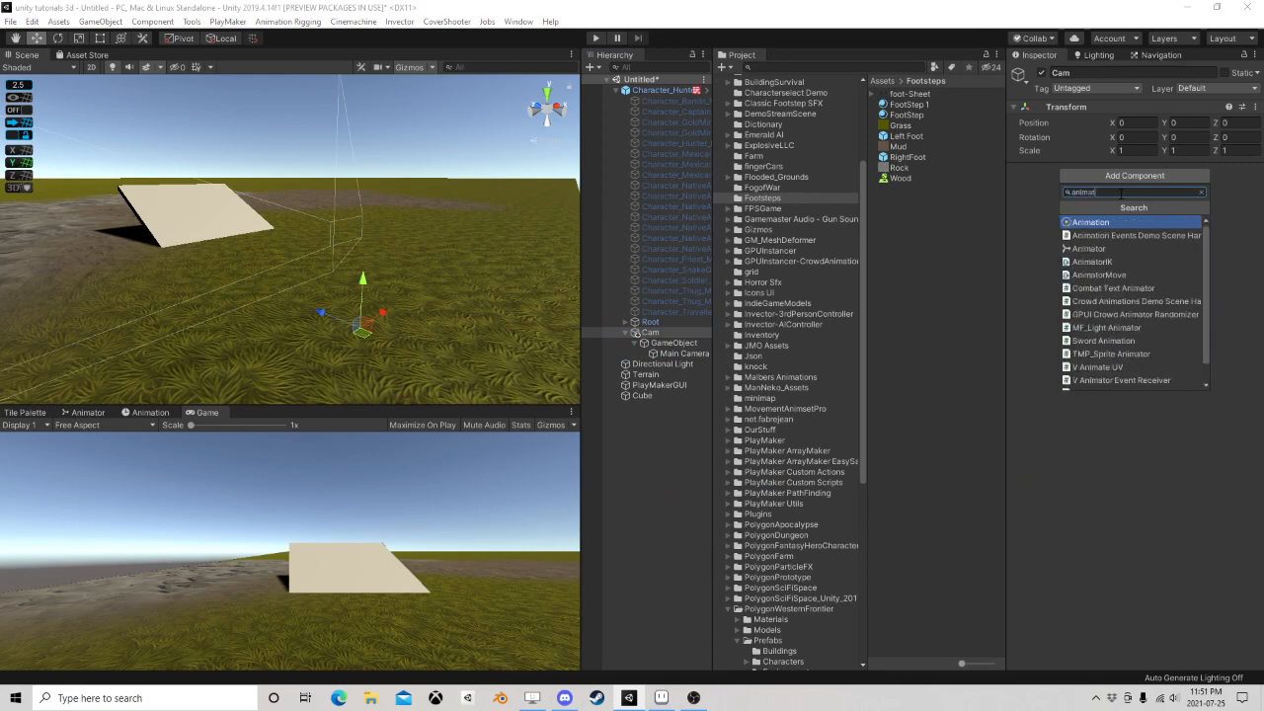
text(or)
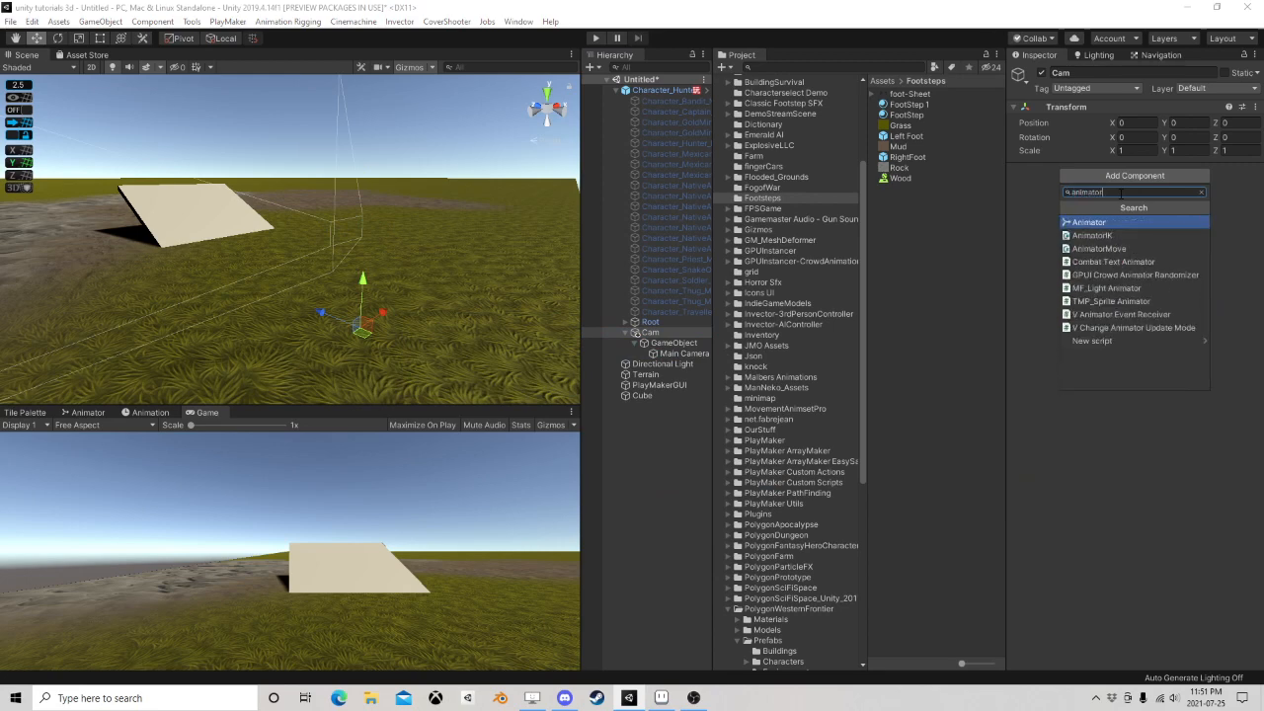
click(1119, 224)
Create an Animator Controller named camera in the Footsteps folder and assign it to Cam's Animator
right_click(902, 206)
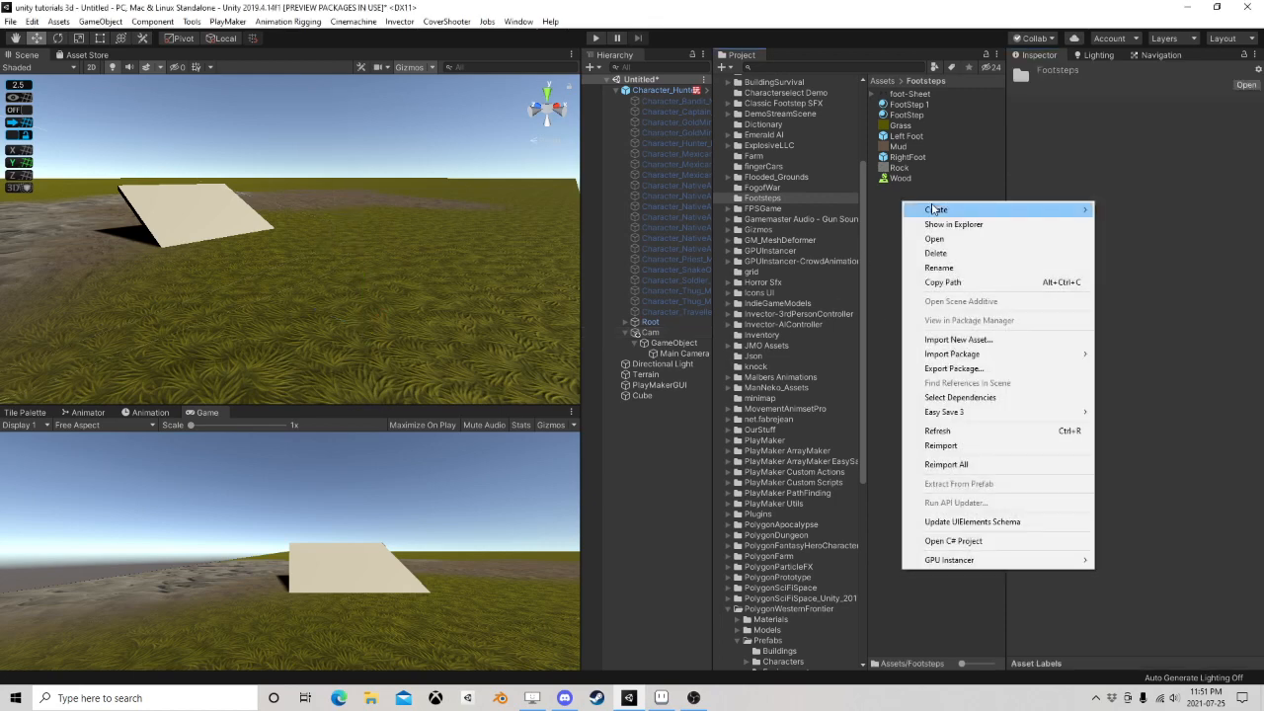
mouse_move(950, 210)
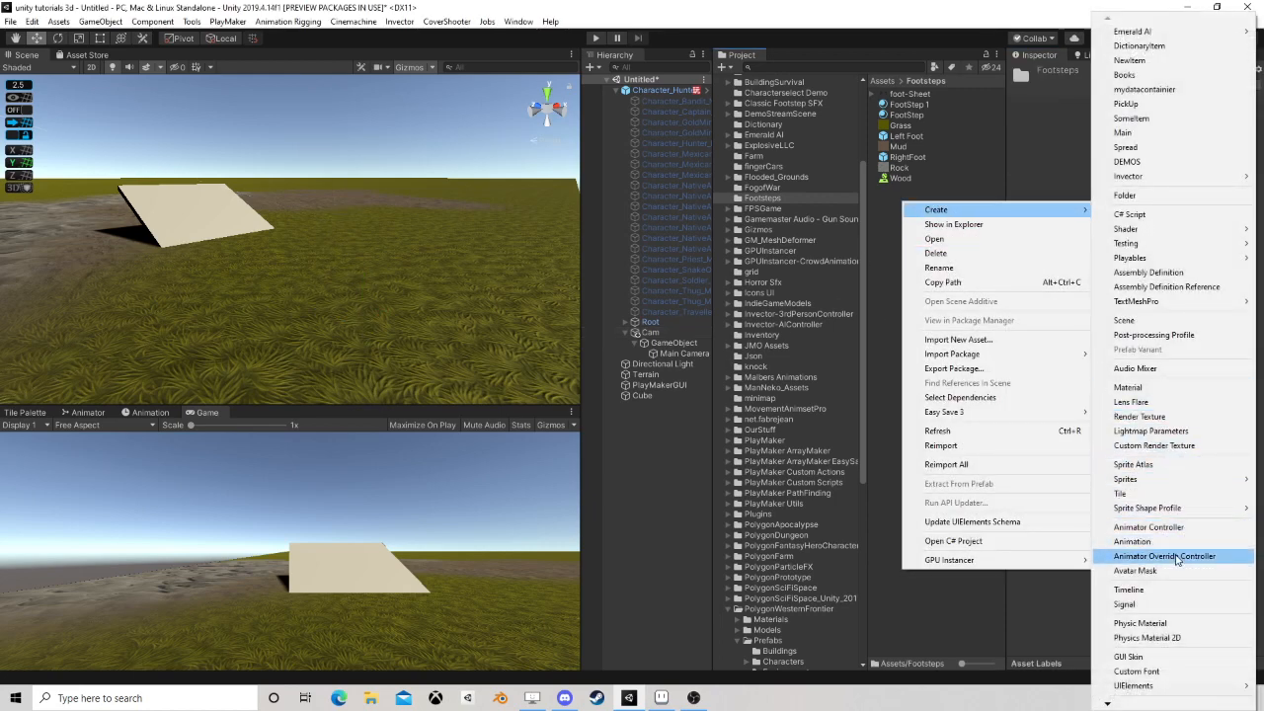
click(1149, 526)
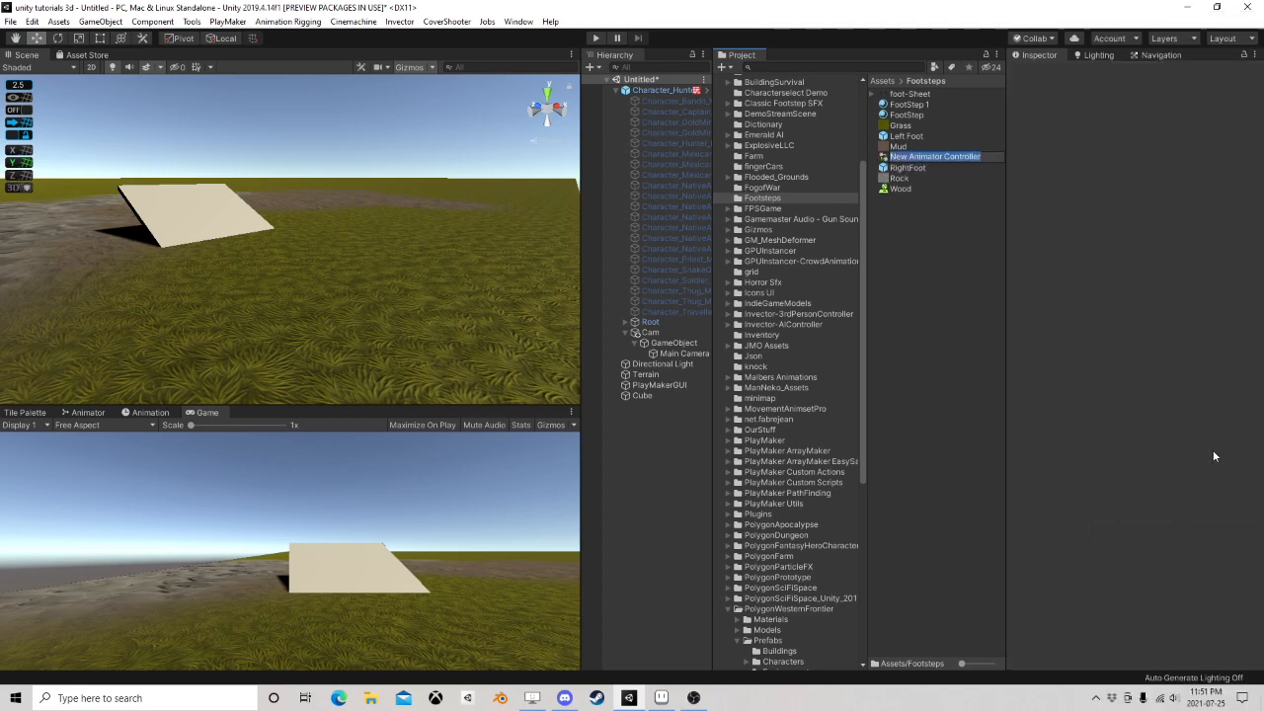
text(camera)
key(Return)
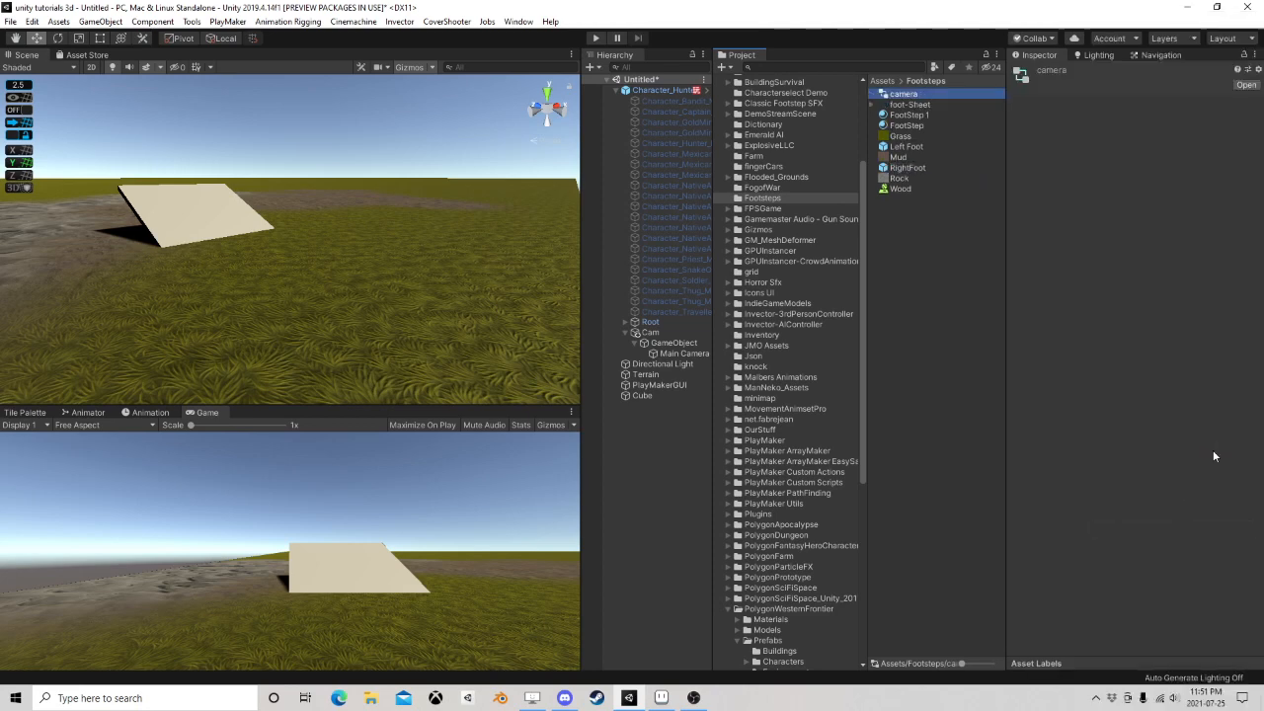
click(651, 333)
drag(902, 93, 1146, 186)
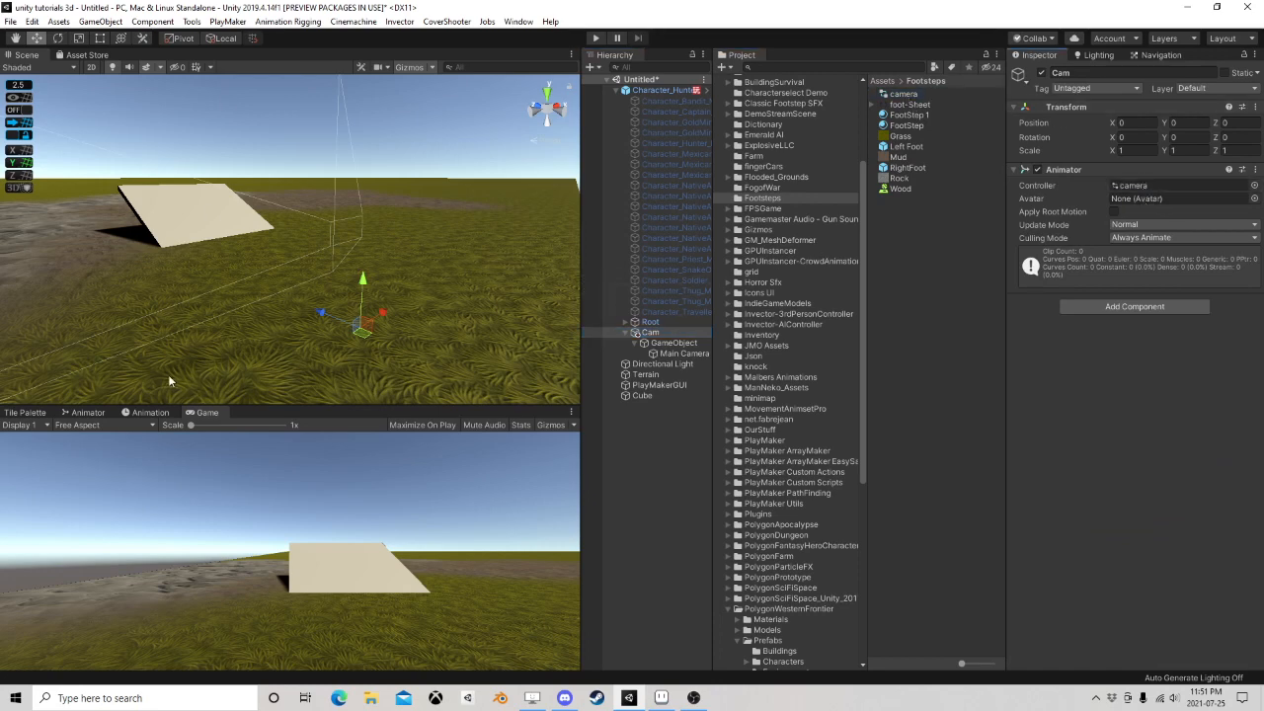
Create an animation clip named Idle for Cam in the Footsteps folder
click(150, 413)
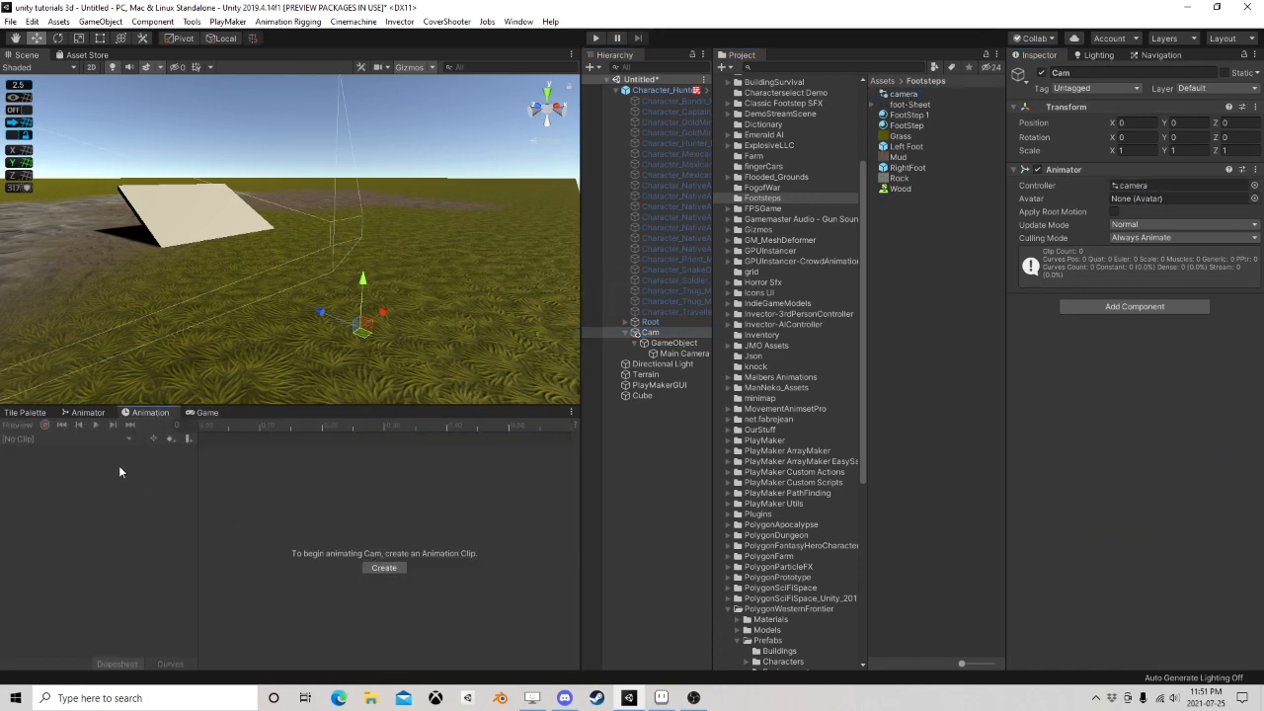
click(383, 570)
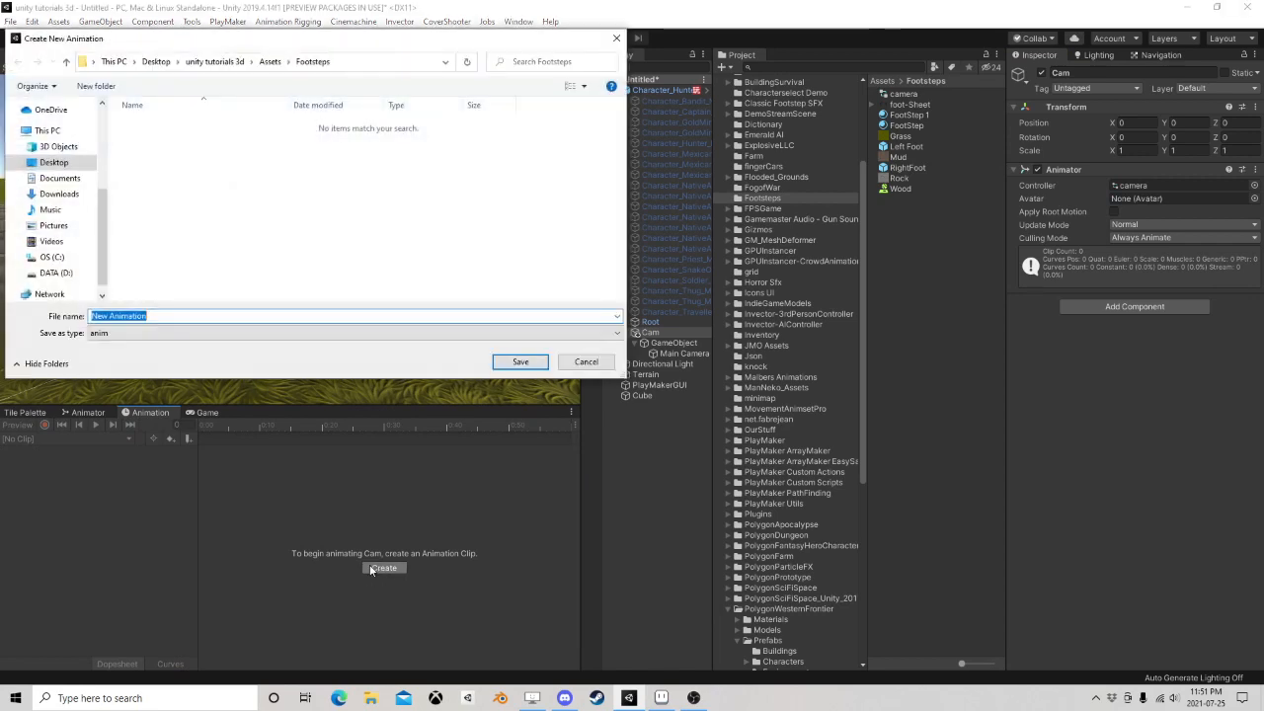
key(BackSpace)
key(Return)
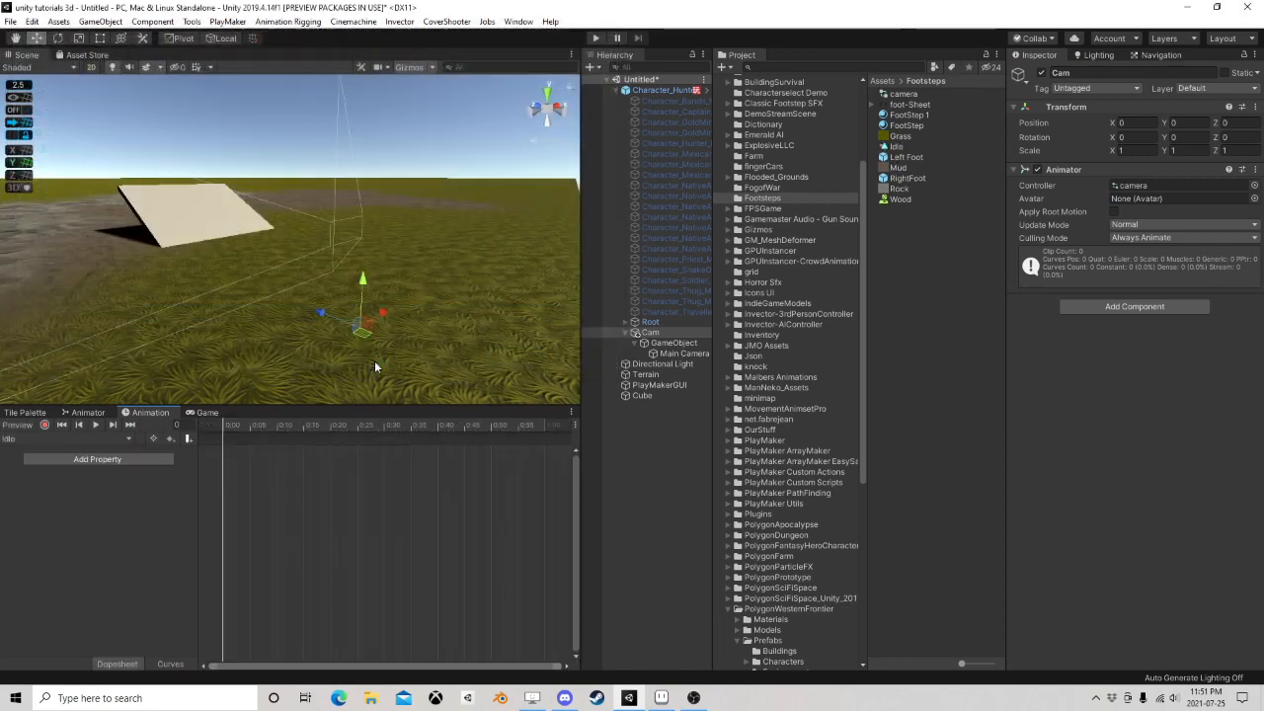
Start recording the Idle clip and key the GameObject's Y position at 0 on frame 0
click(44, 425)
click(678, 344)
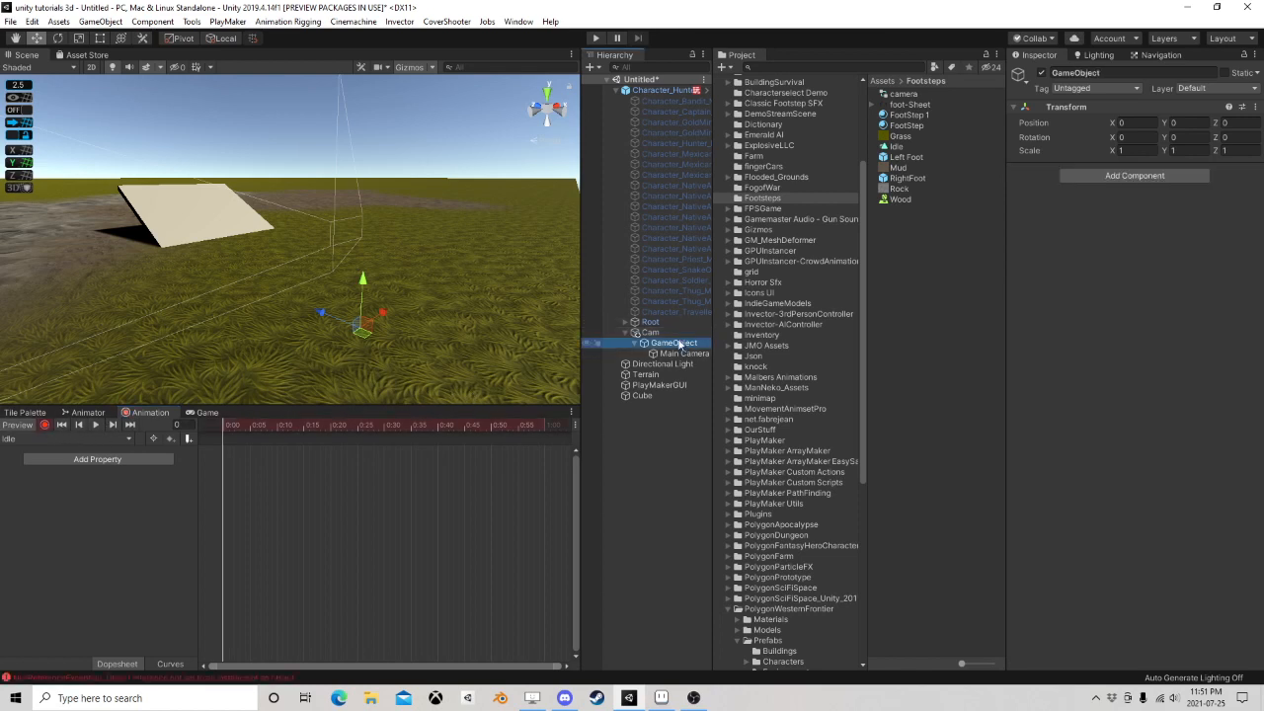
drag(362, 286, 362, 282)
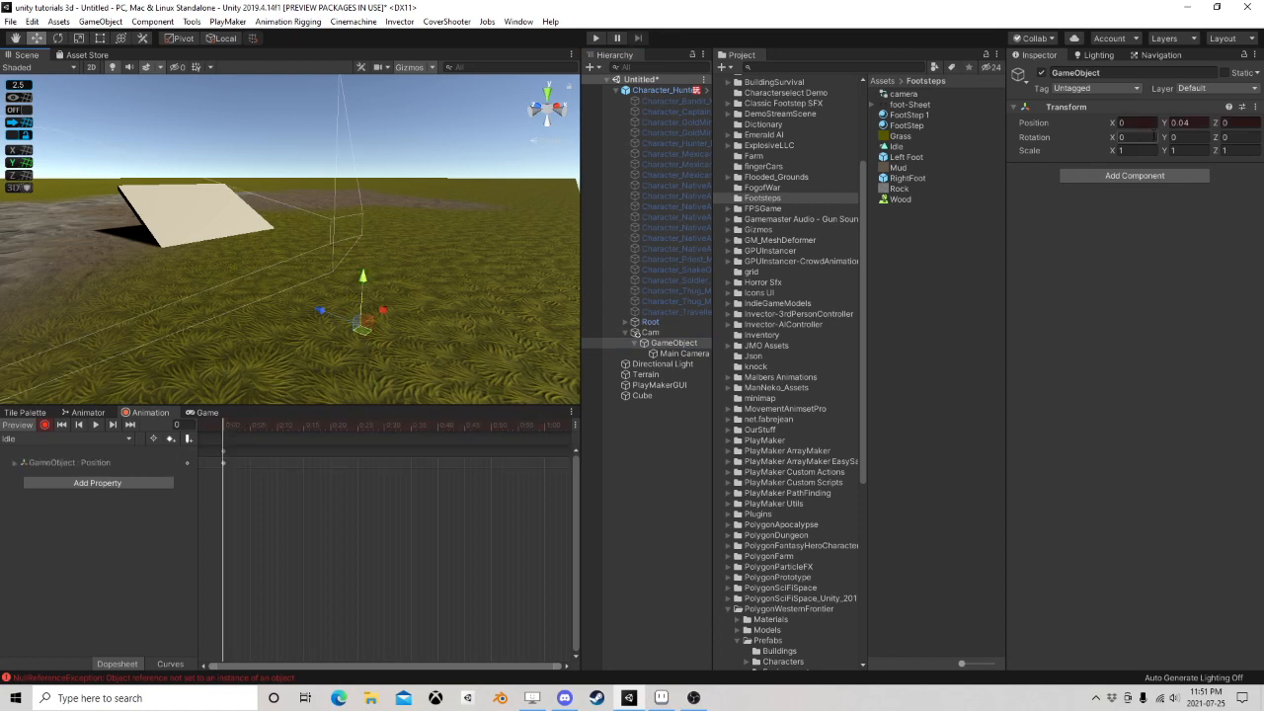
click(1188, 124)
text(0)
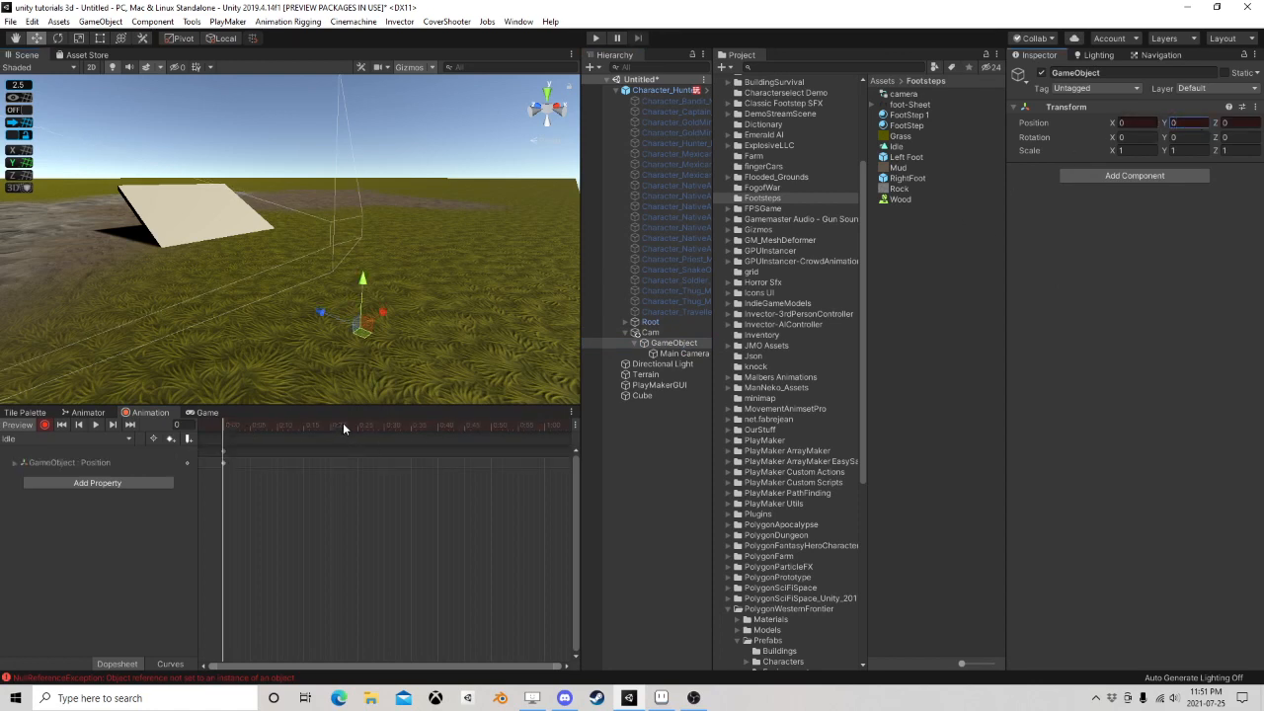
Key the GameObject's Y position in the Idle clip at 0.05 on frame 30 and 0 on frame 60
drag(410, 426, 384, 429)
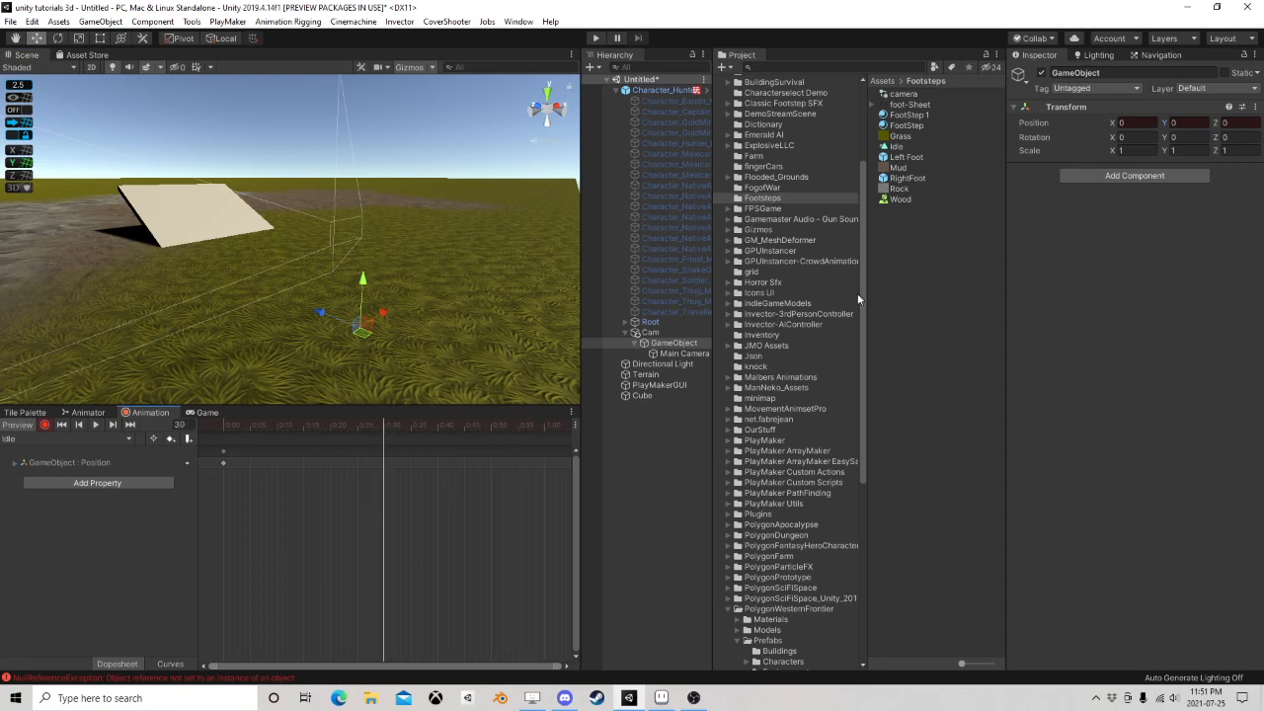
click(1185, 122)
text(.05)
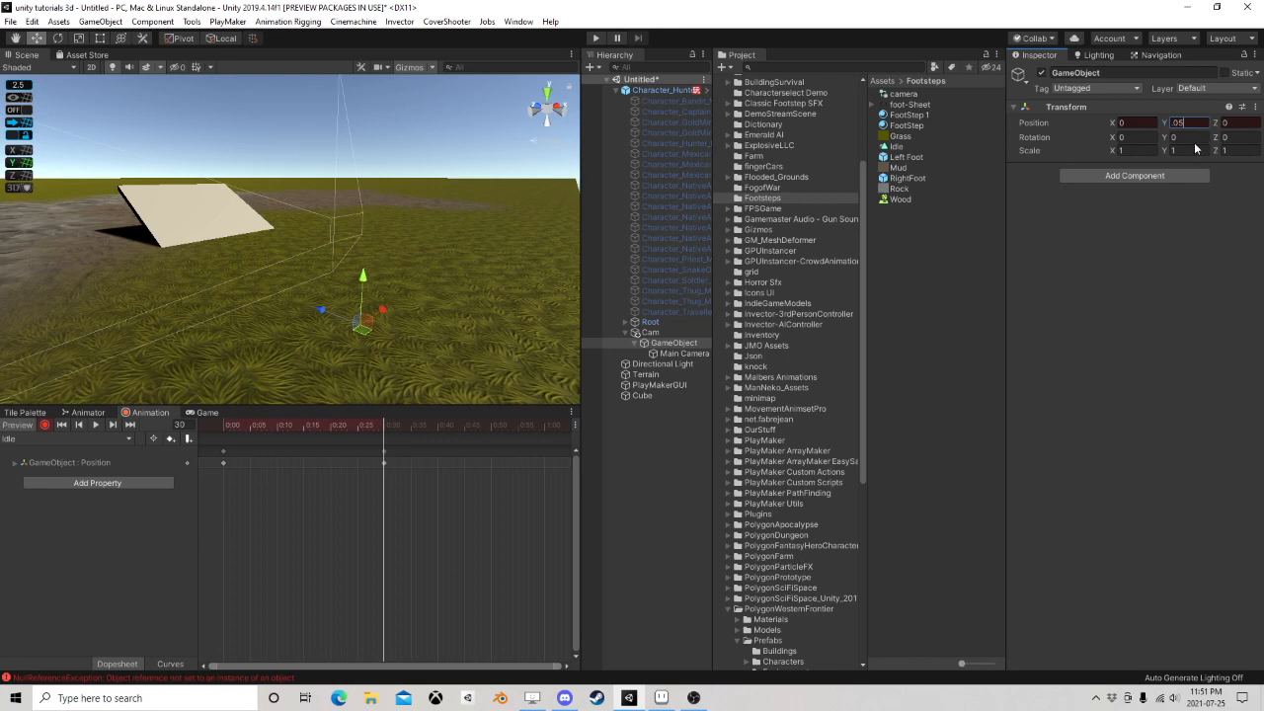
key(Return)
drag(384, 427, 548, 431)
click(1185, 123)
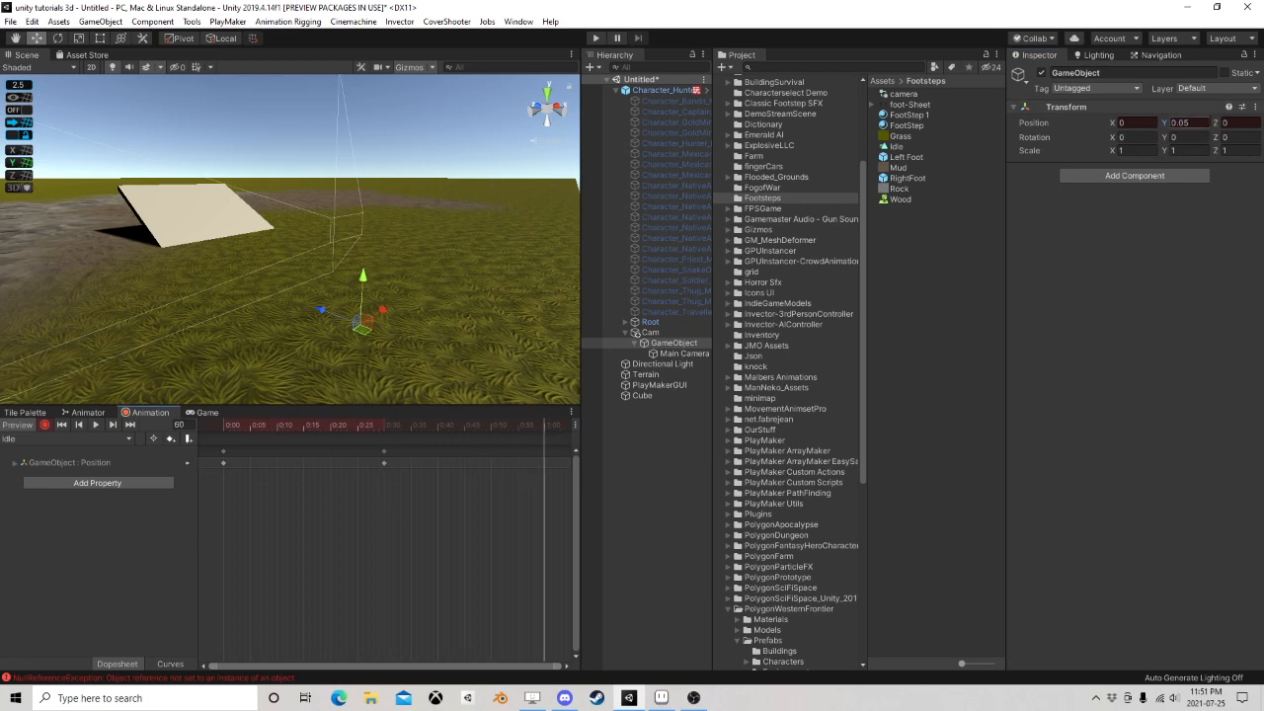
text(0)
key(Return)
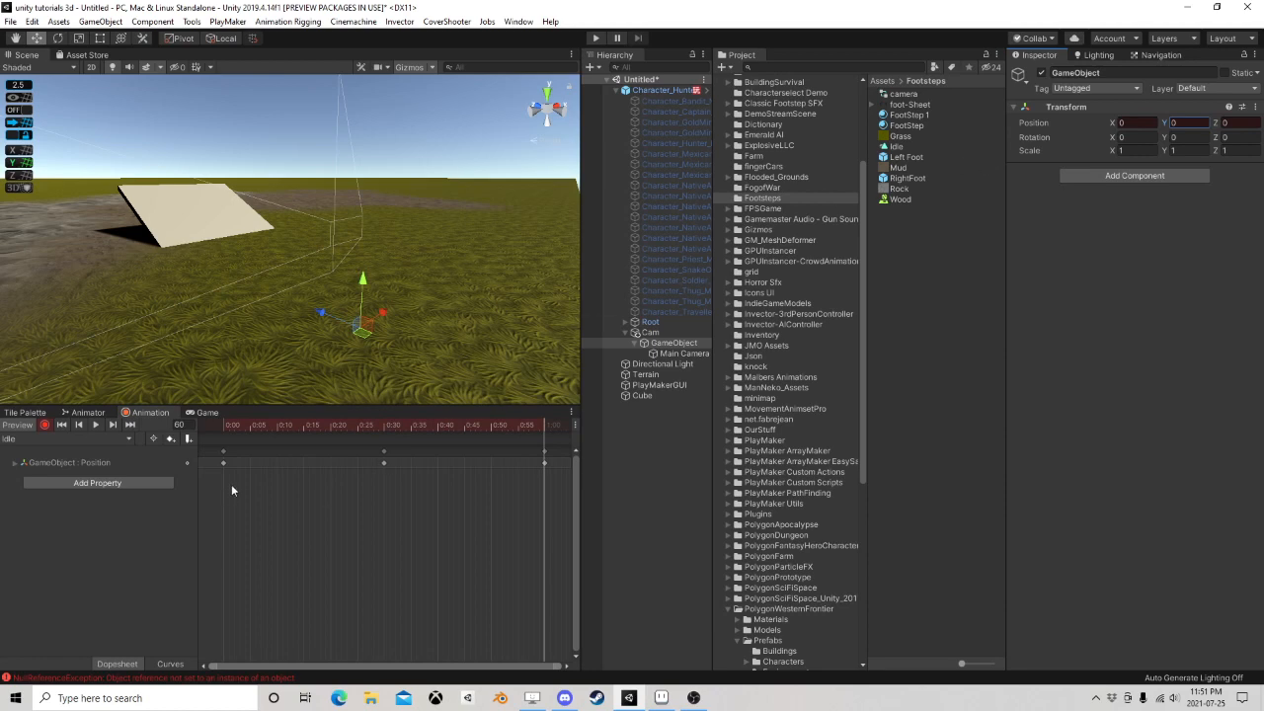
Create a second animation clip named Walking for Cam
click(67, 440)
click(58, 472)
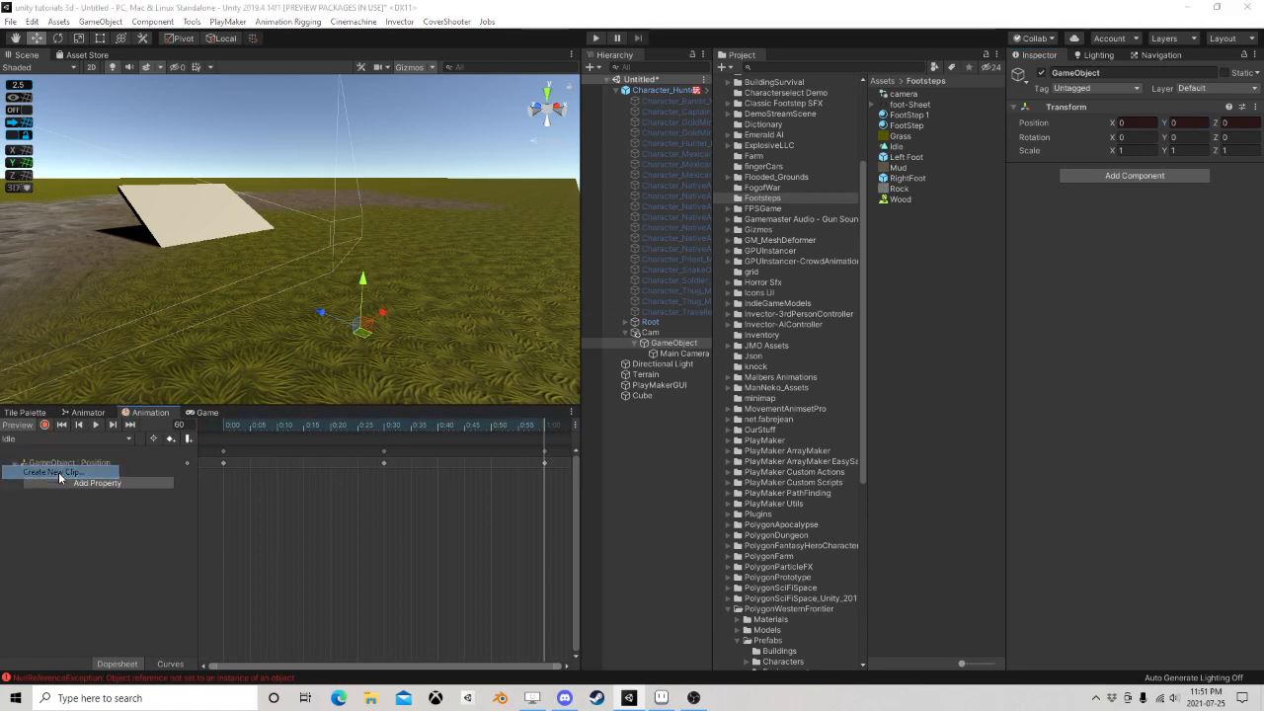
text(Walking)
key(Return)
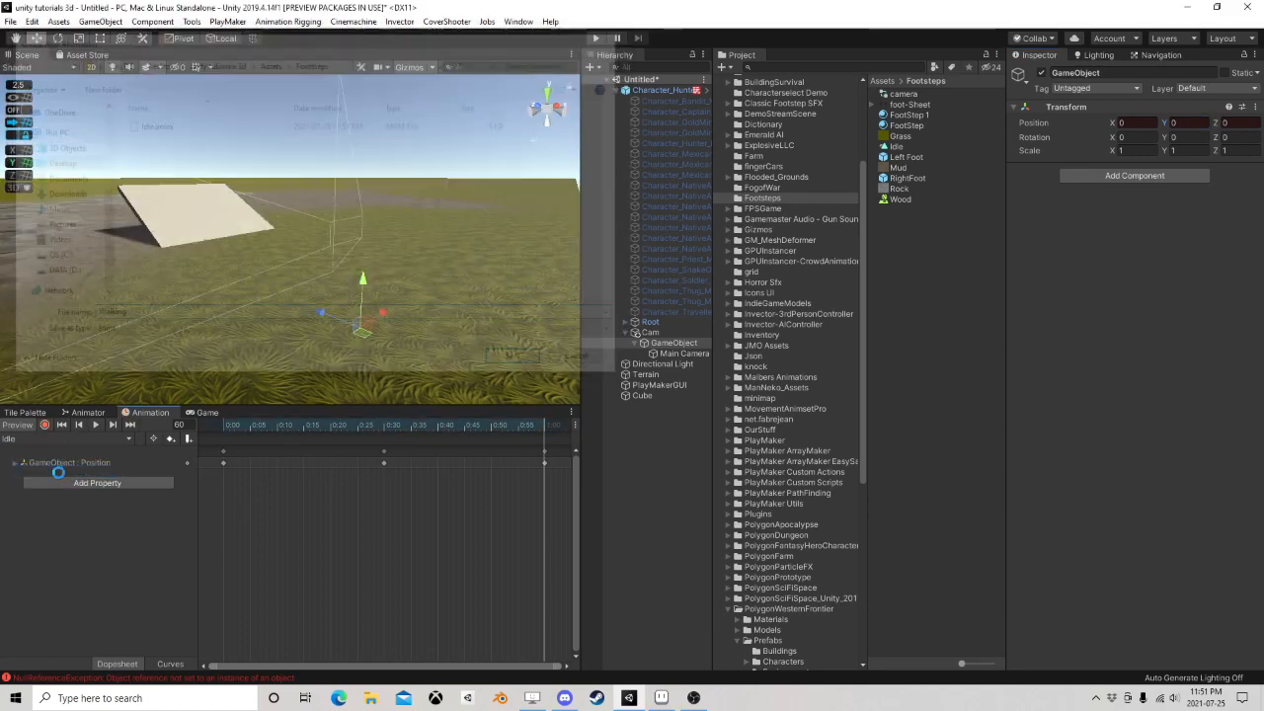
Start recording the Walking clip and key the GameObject's Y position at 0.10 on frame 10
click(45, 425)
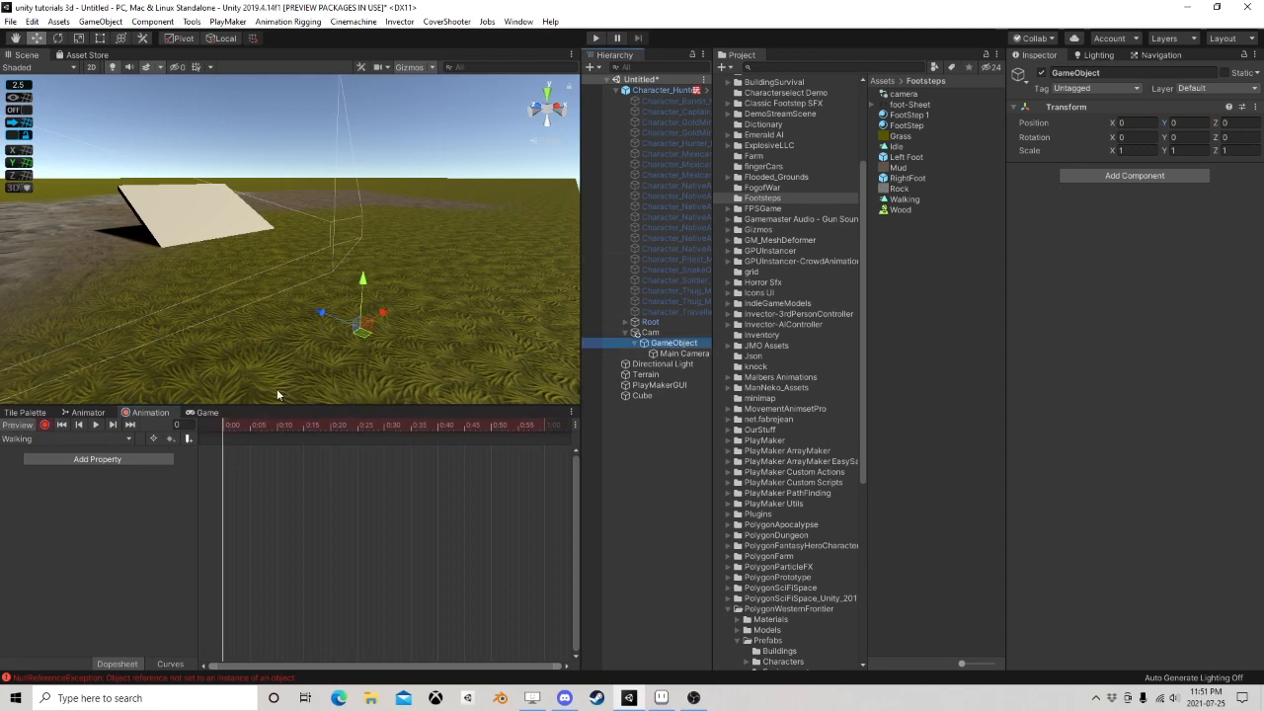
click(314, 428)
drag(315, 431, 278, 431)
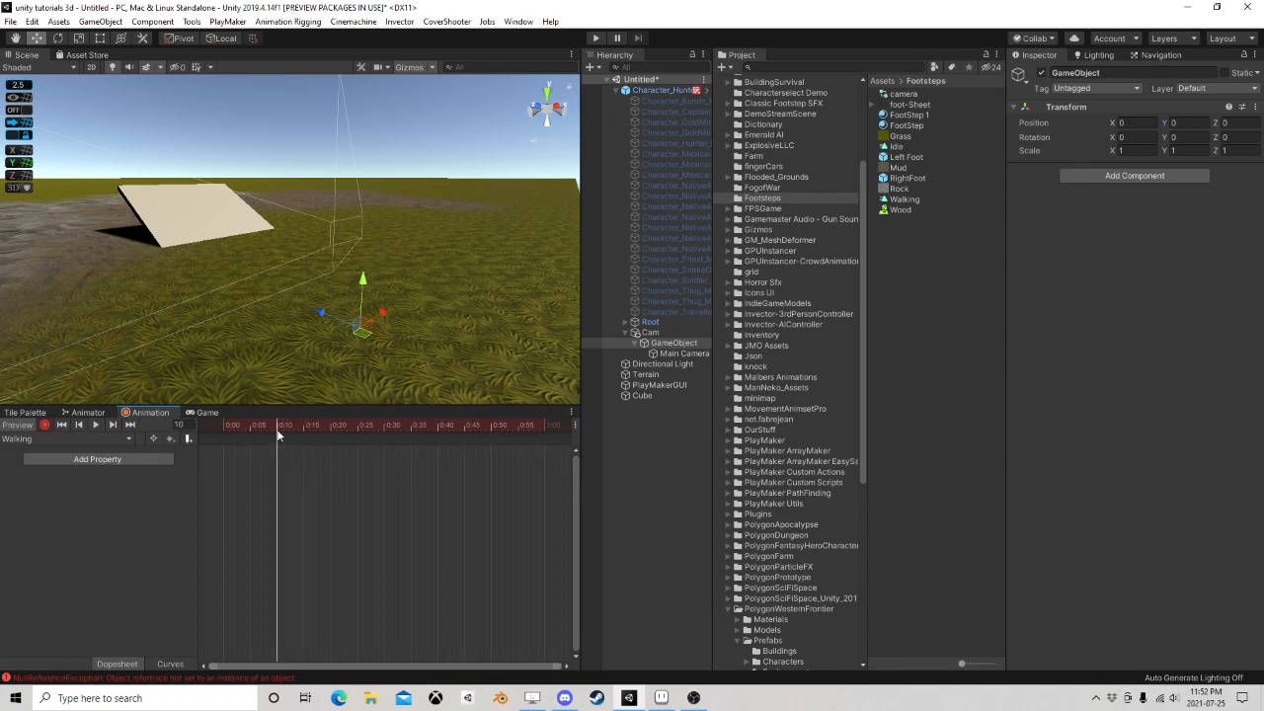
drag(362, 283, 364, 277)
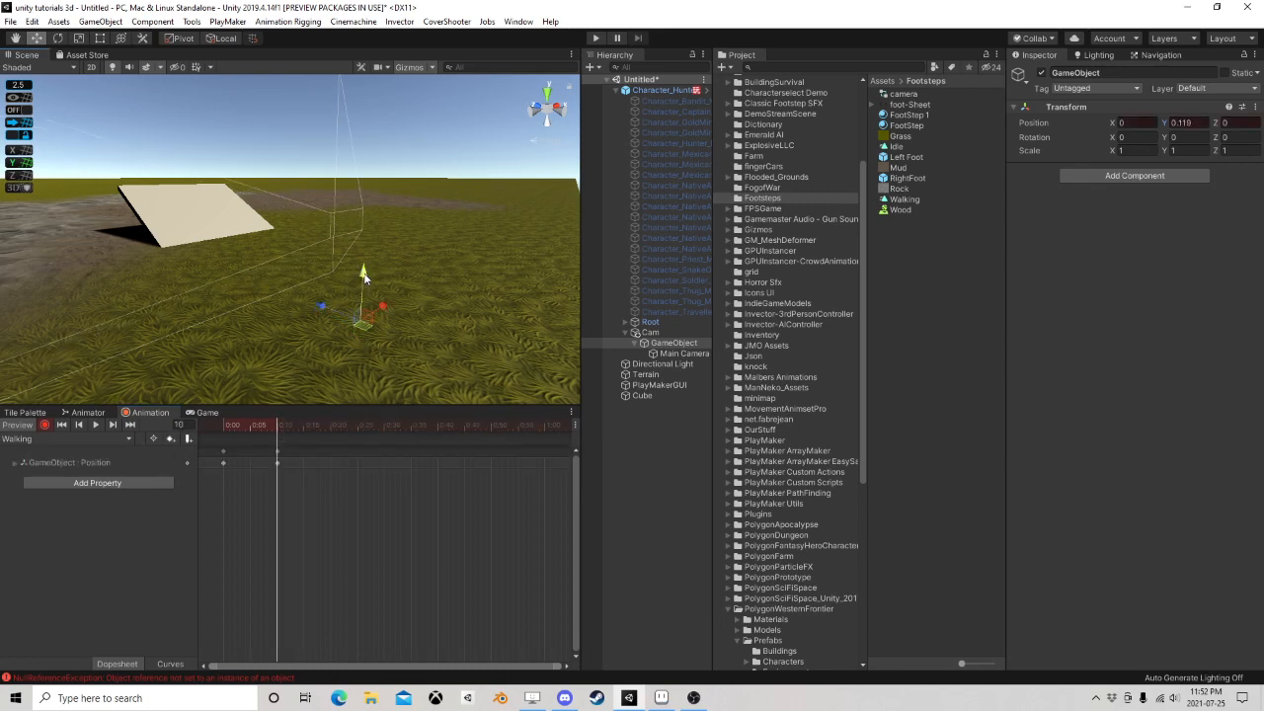
text(0.10)
key(Return)
Key the GameObject's Y position in the Walking clip at 0 on frame 20 and 0.1 on frame 30
drag(279, 432, 331, 435)
click(1191, 125)
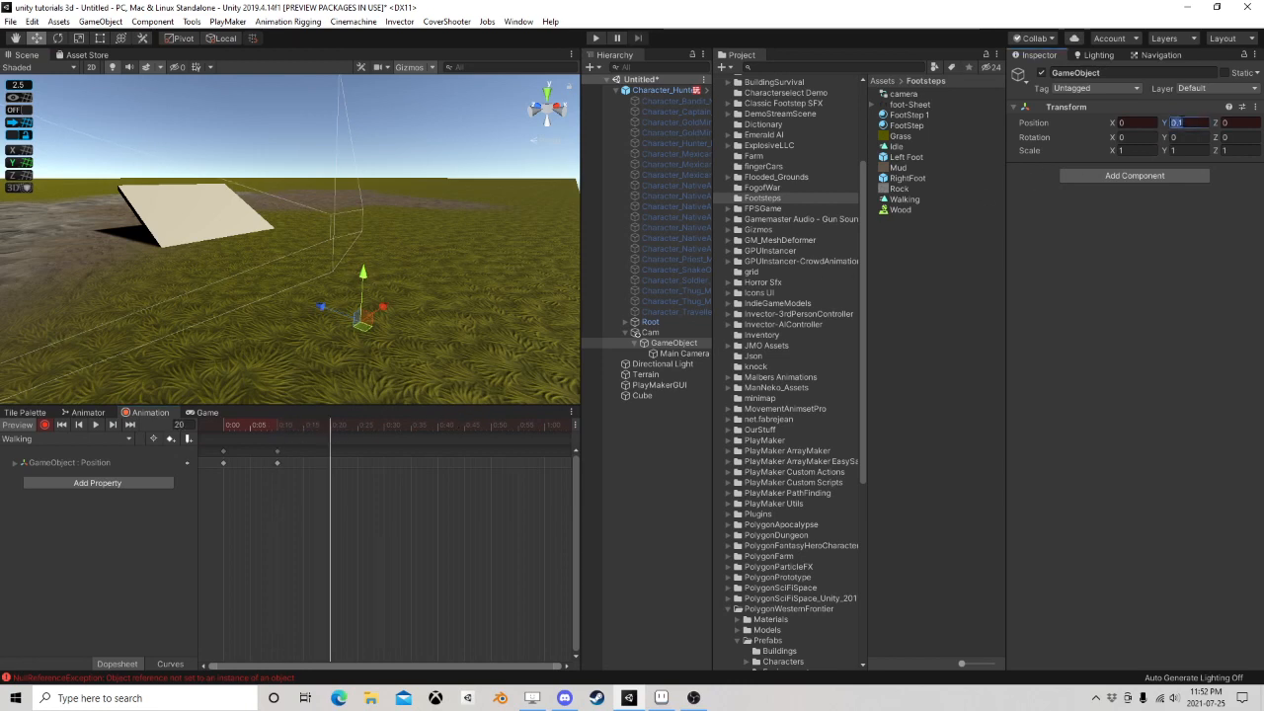
text(0)
drag(334, 429, 437, 423)
click(1191, 123)
text(1)
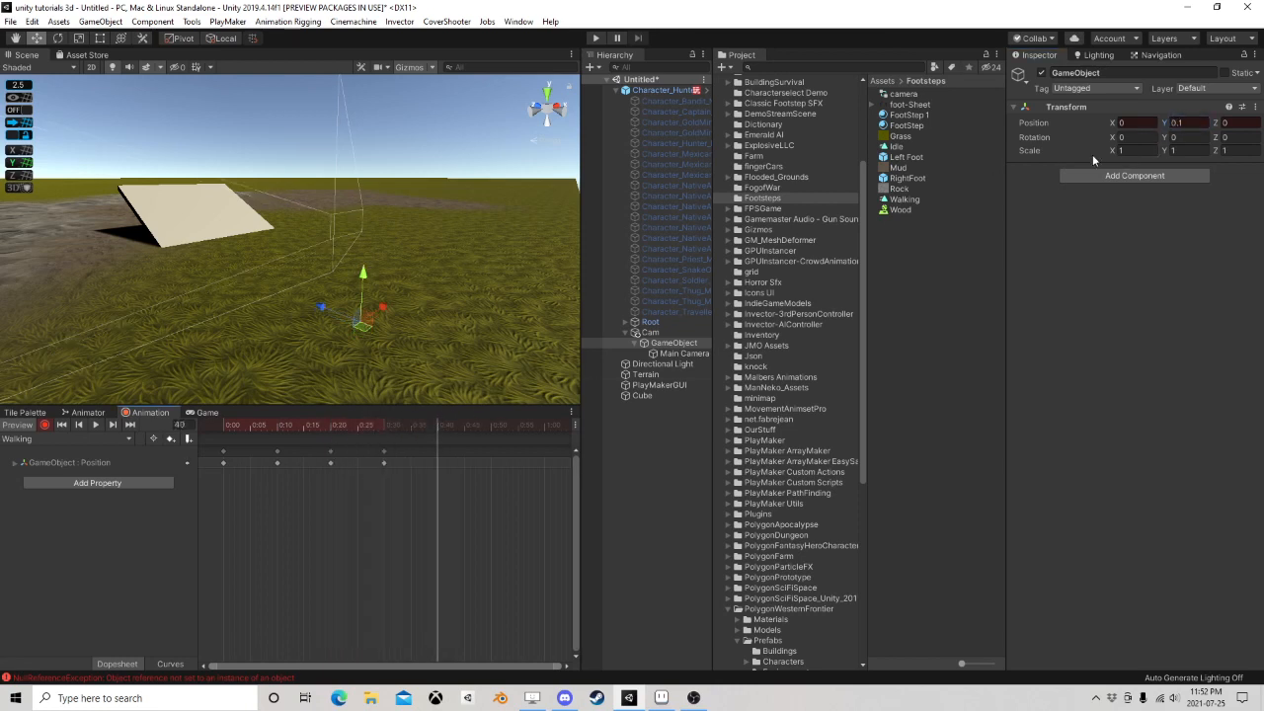
Key the GameObject's Y position at 0 on frame 40 of the Walking clip and stop recording
click(1180, 123)
drag(326, 425, 437, 451)
drag(385, 426, 437, 429)
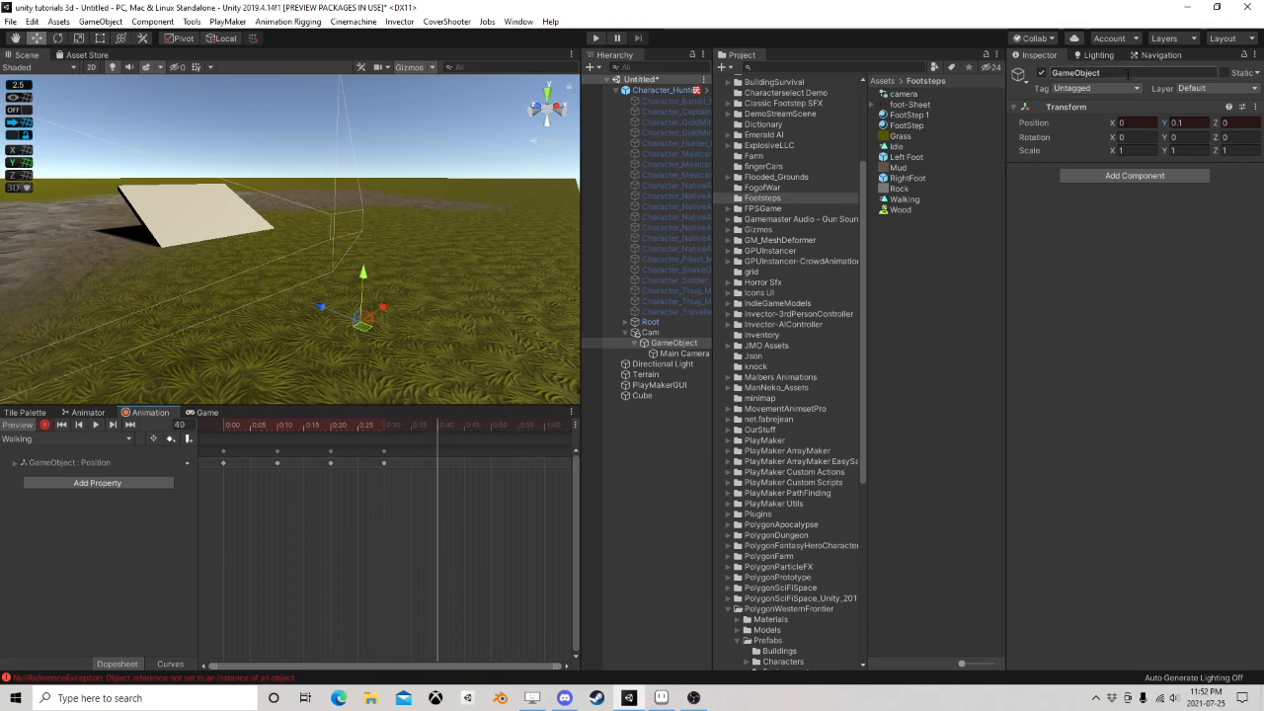
click(1191, 124)
text(0)
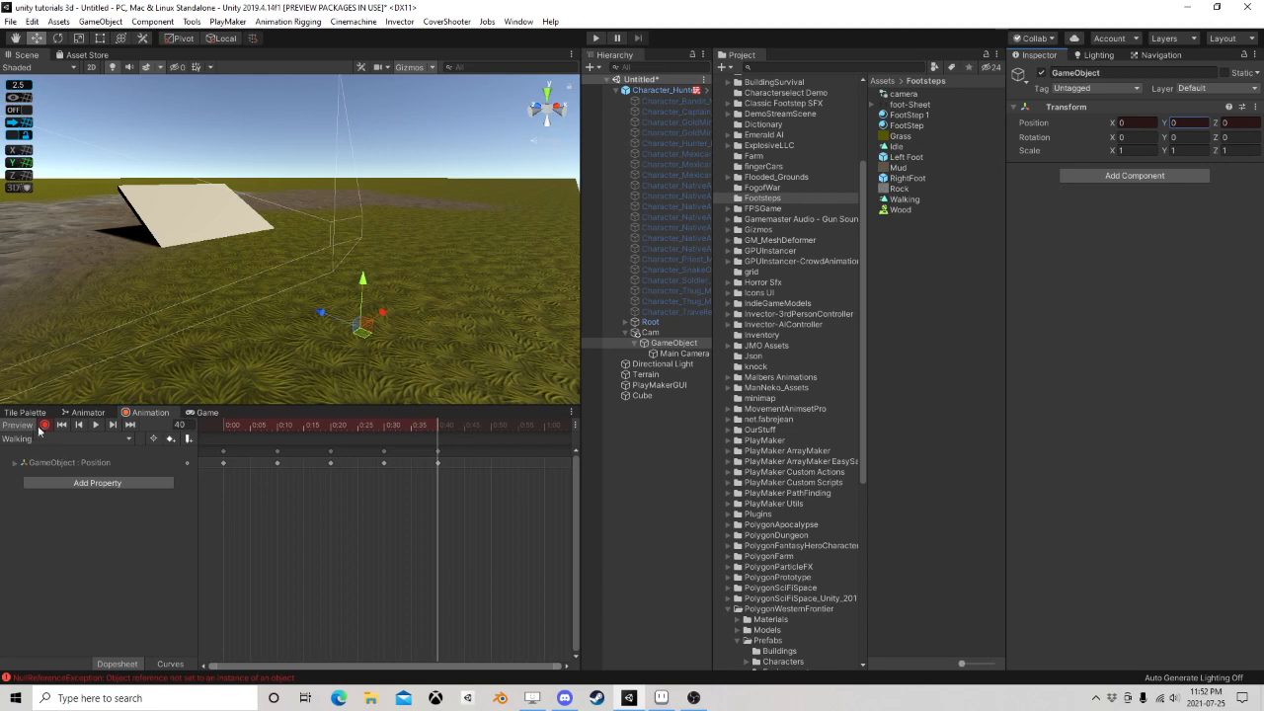
click(43, 426)
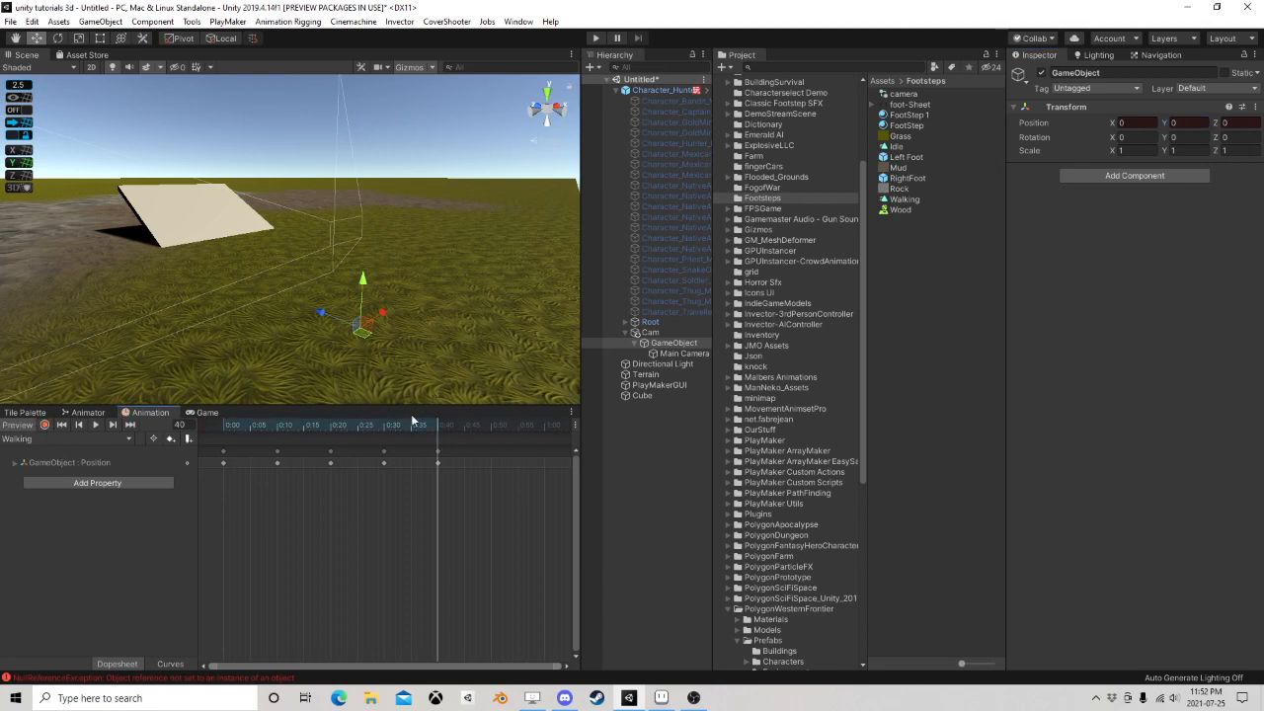
Add an animation event at frame 10 of the Walking clip and check its available functions
drag(407, 425, 279, 450)
click(188, 437)
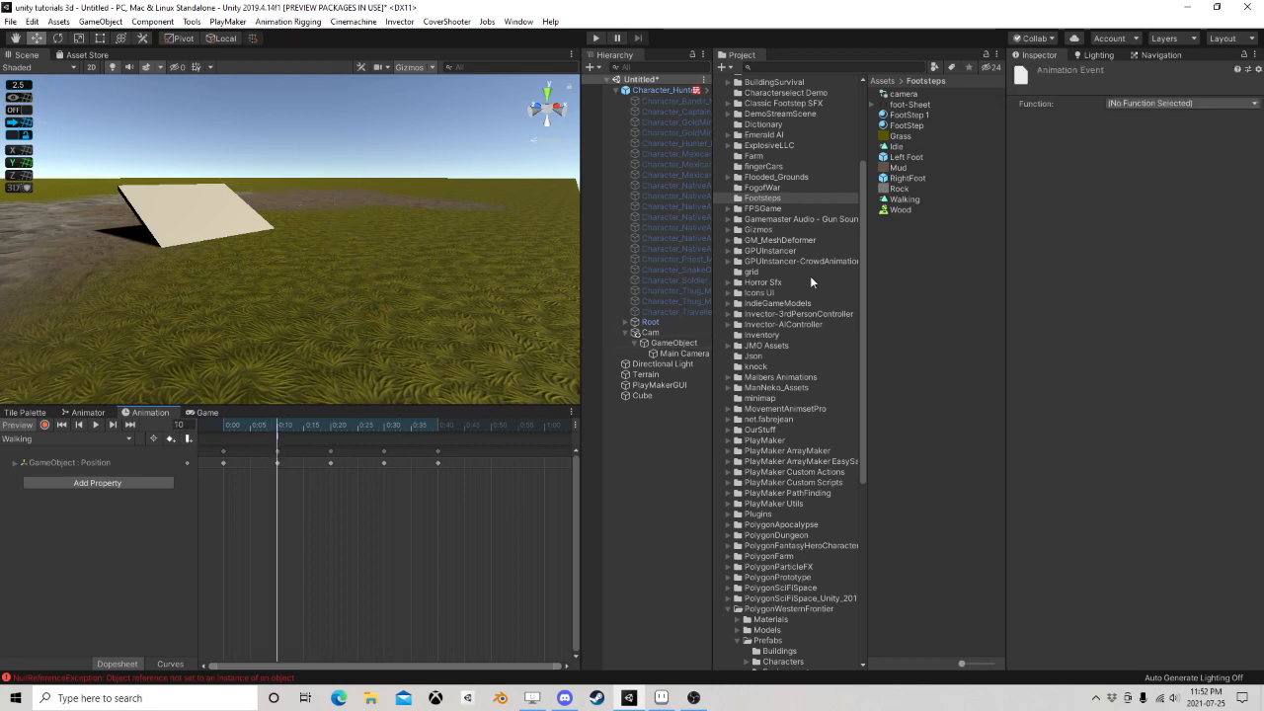
click(1148, 102)
click(1190, 230)
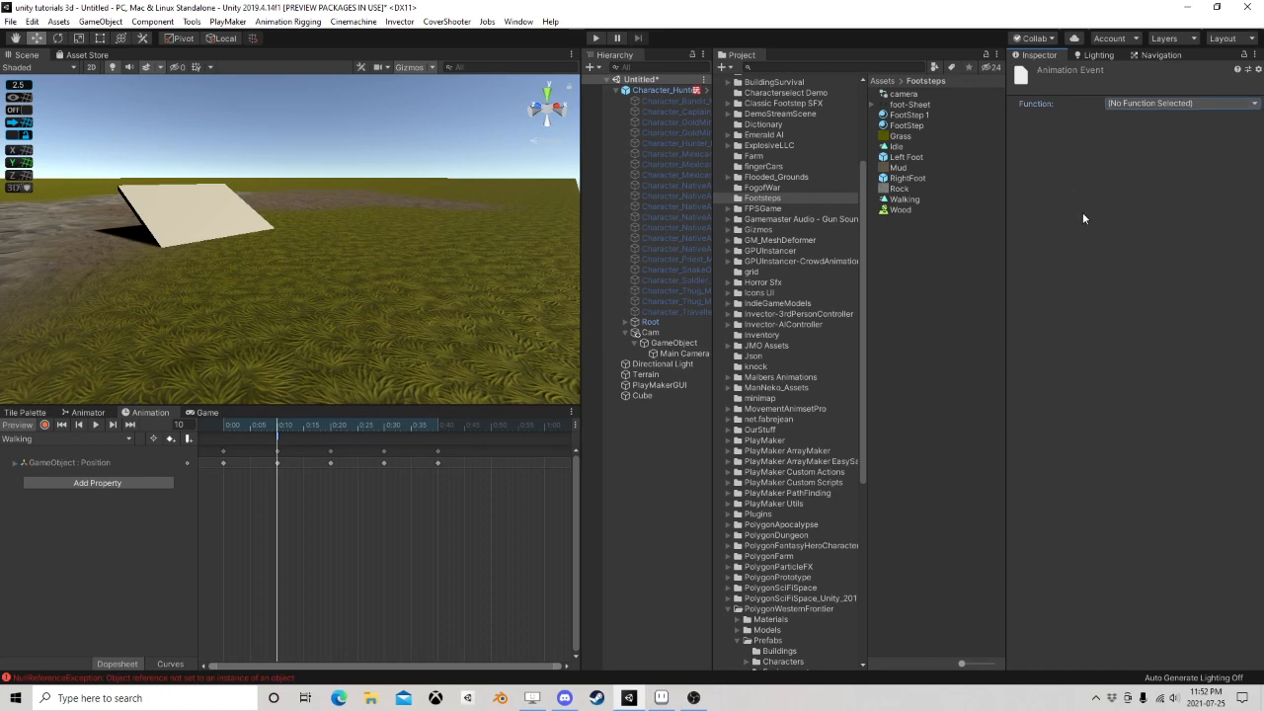
Copy the Footsteps PlayMakerFSM component from Character_Hunter_Male_01 and paste it as a new component on Cam
click(651, 332)
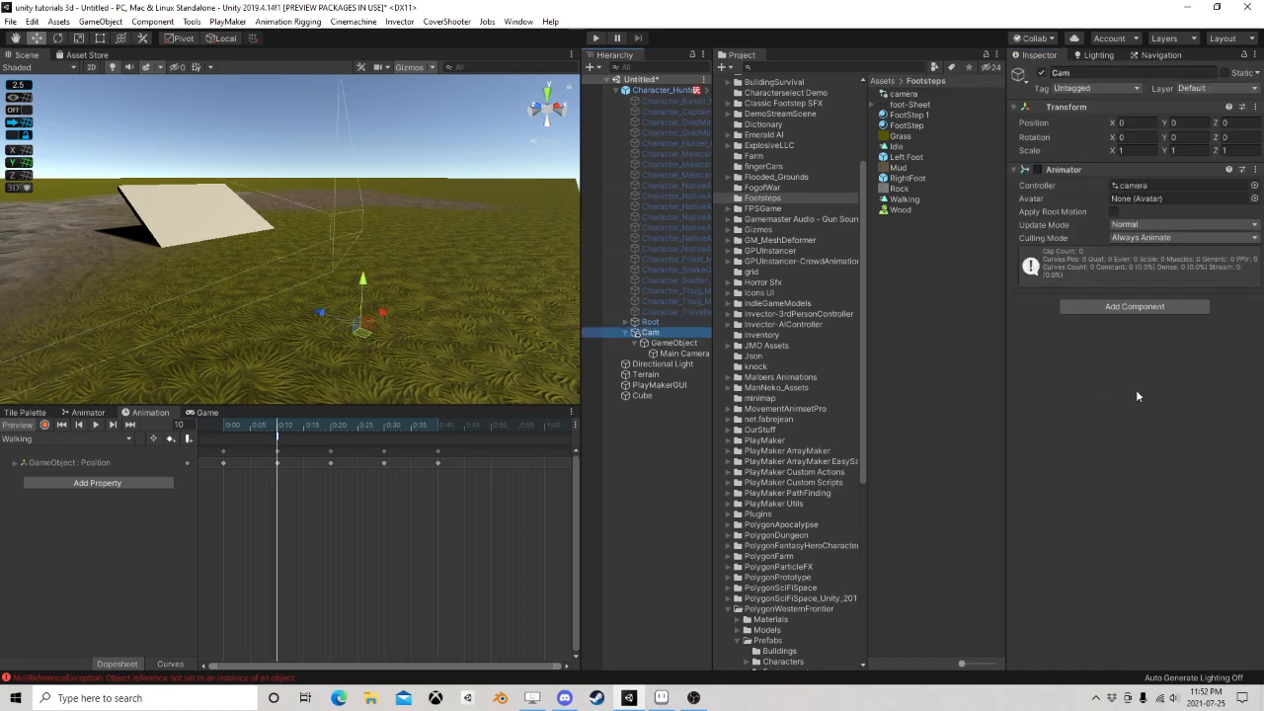
click(1138, 306)
click(647, 88)
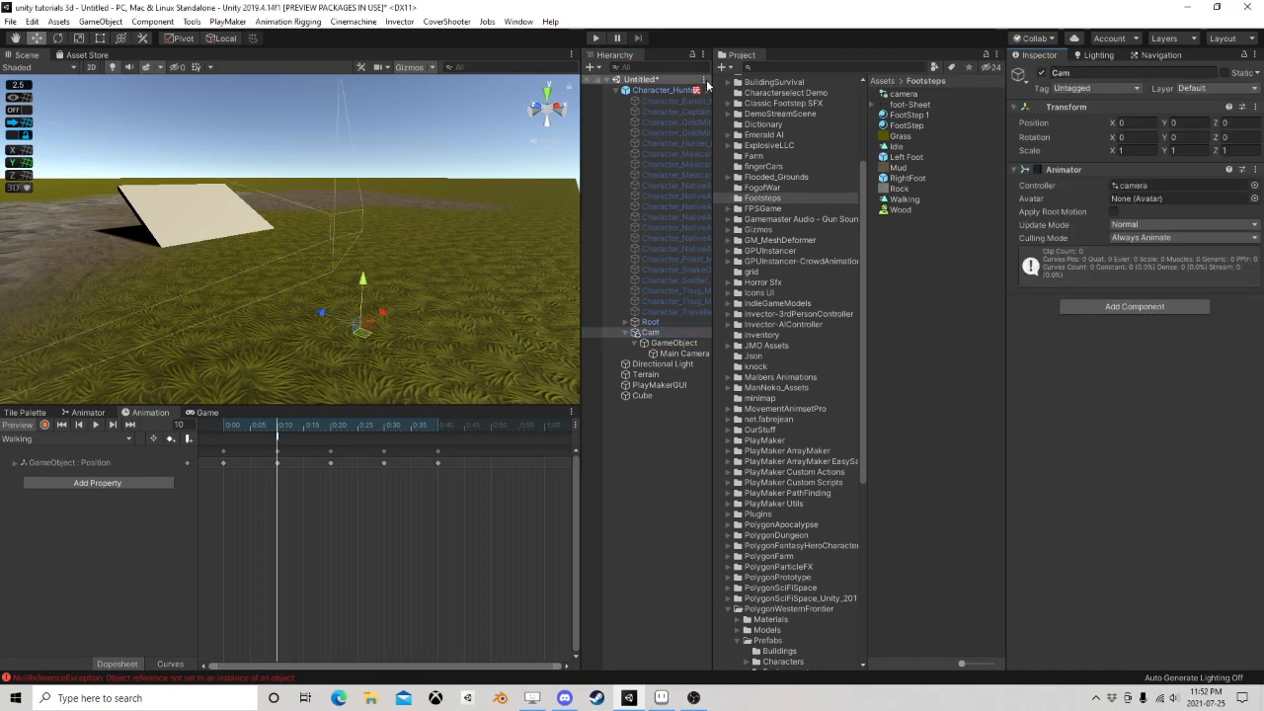
click(644, 91)
scroll(1112, 438, down, 1)
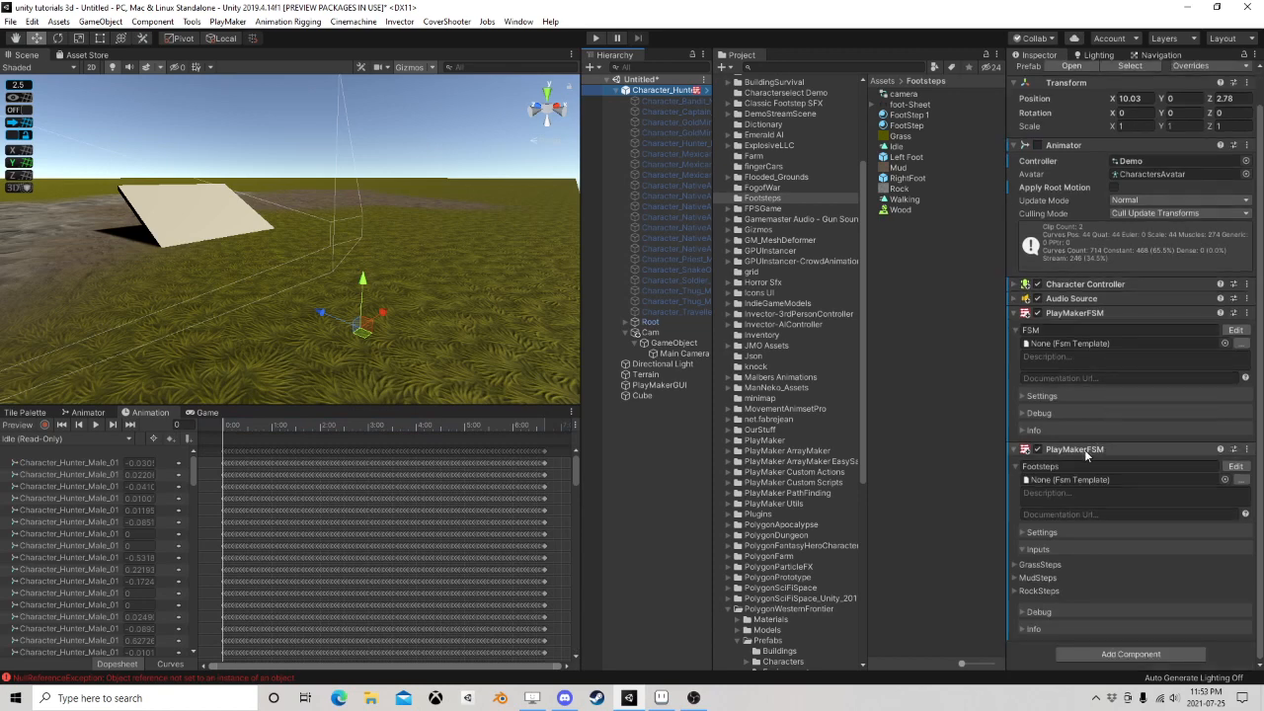
right_click(1084, 449)
click(1144, 534)
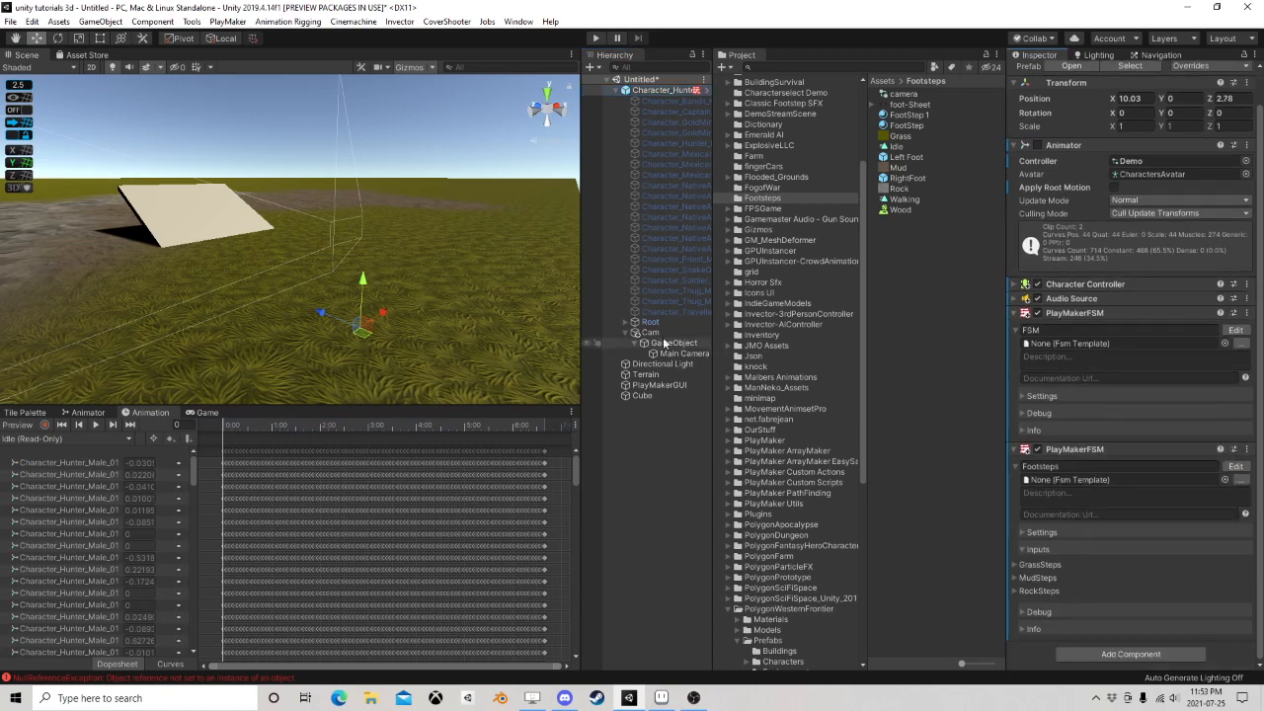
click(652, 333)
right_click(1062, 169)
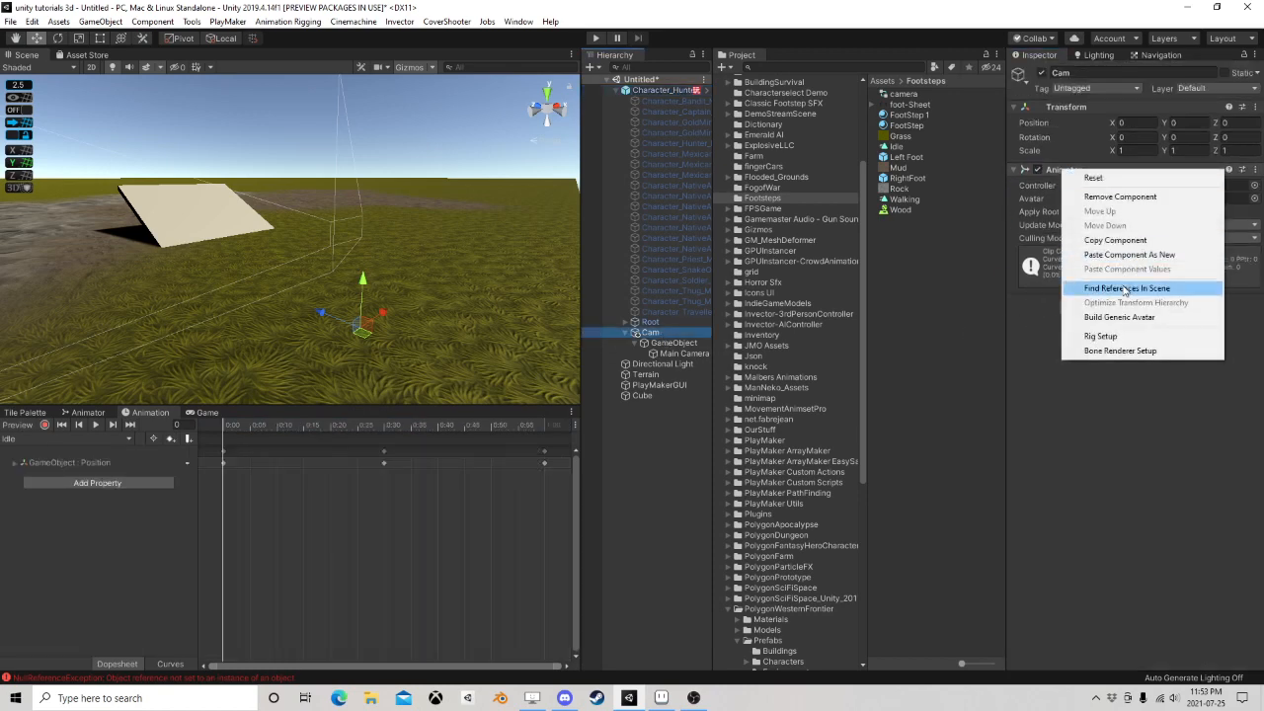
click(1082, 257)
Add an Audio Source component to Cam and disable the Footsteps FSM on Character_Hunter_Male_01
click(1118, 506)
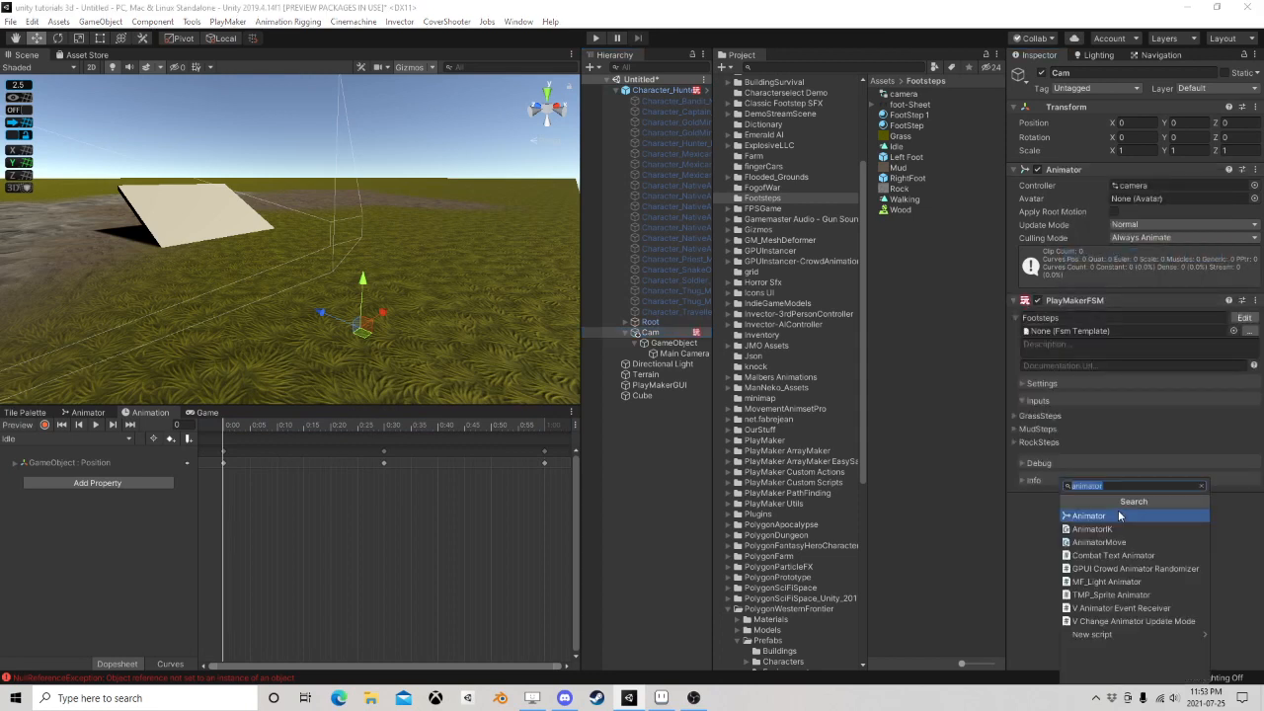
text(aud)
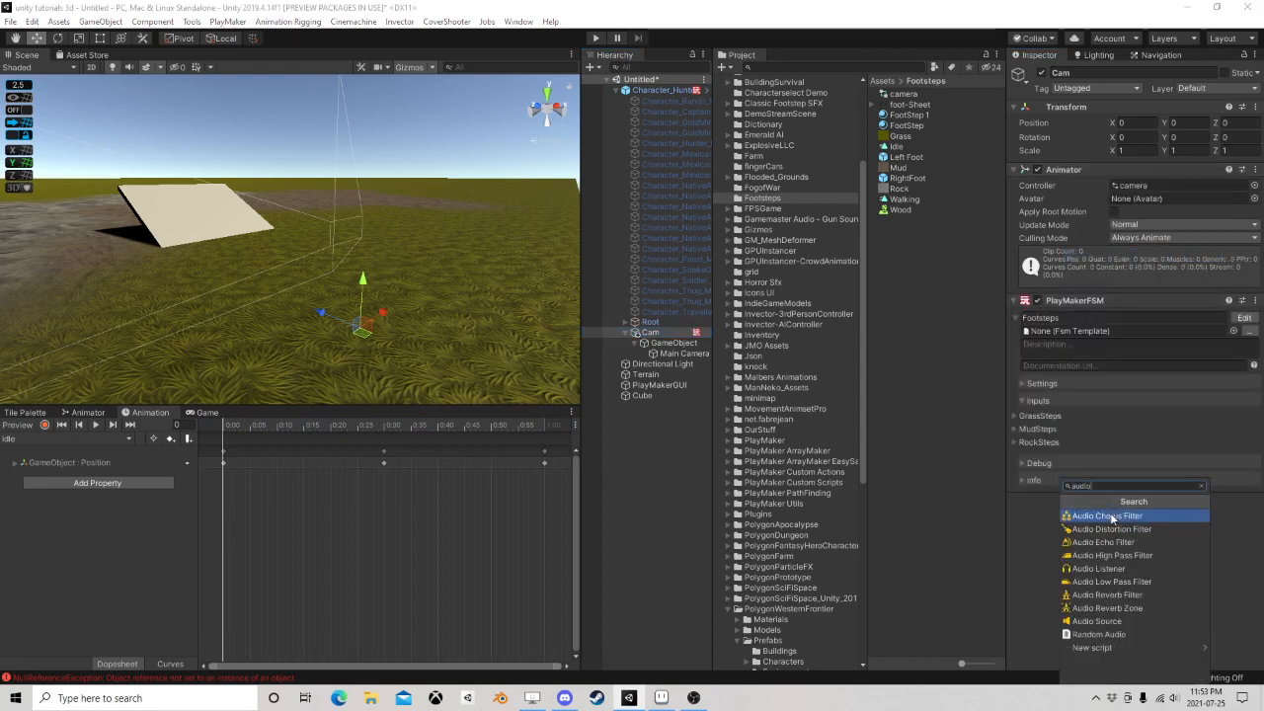
text(io)
click(1096, 621)
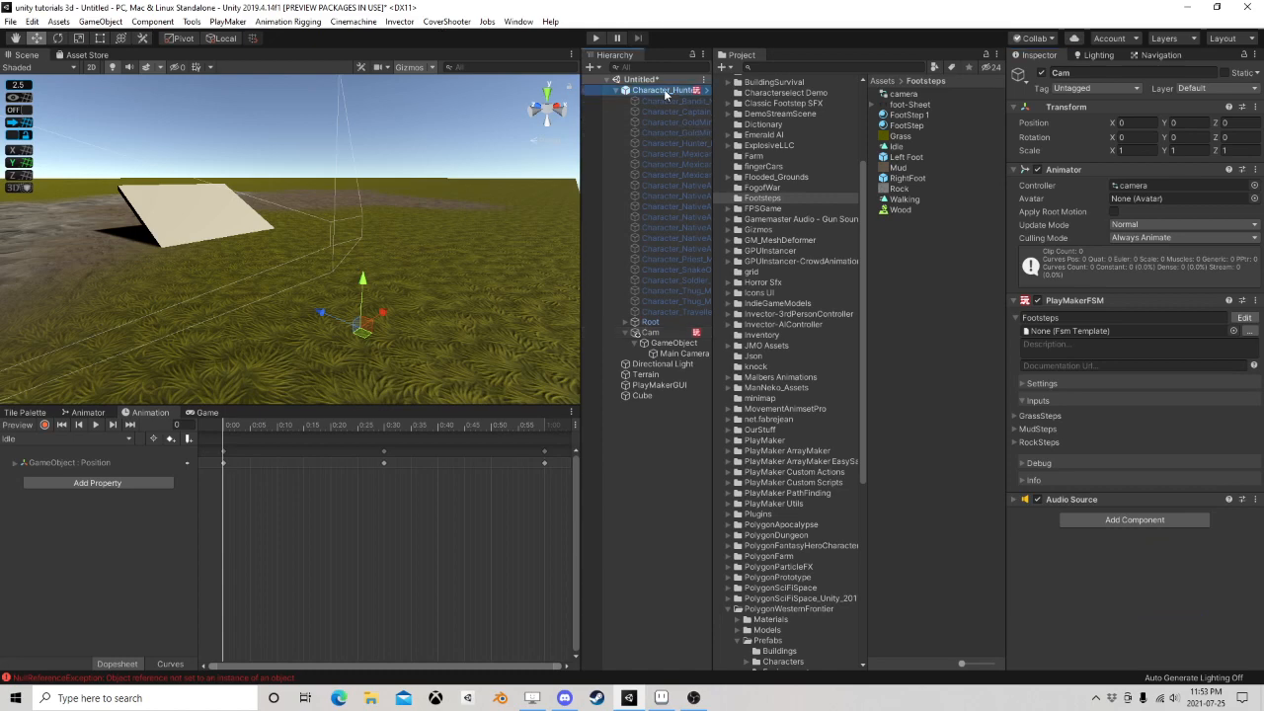
scroll(1179, 537, down, 1)
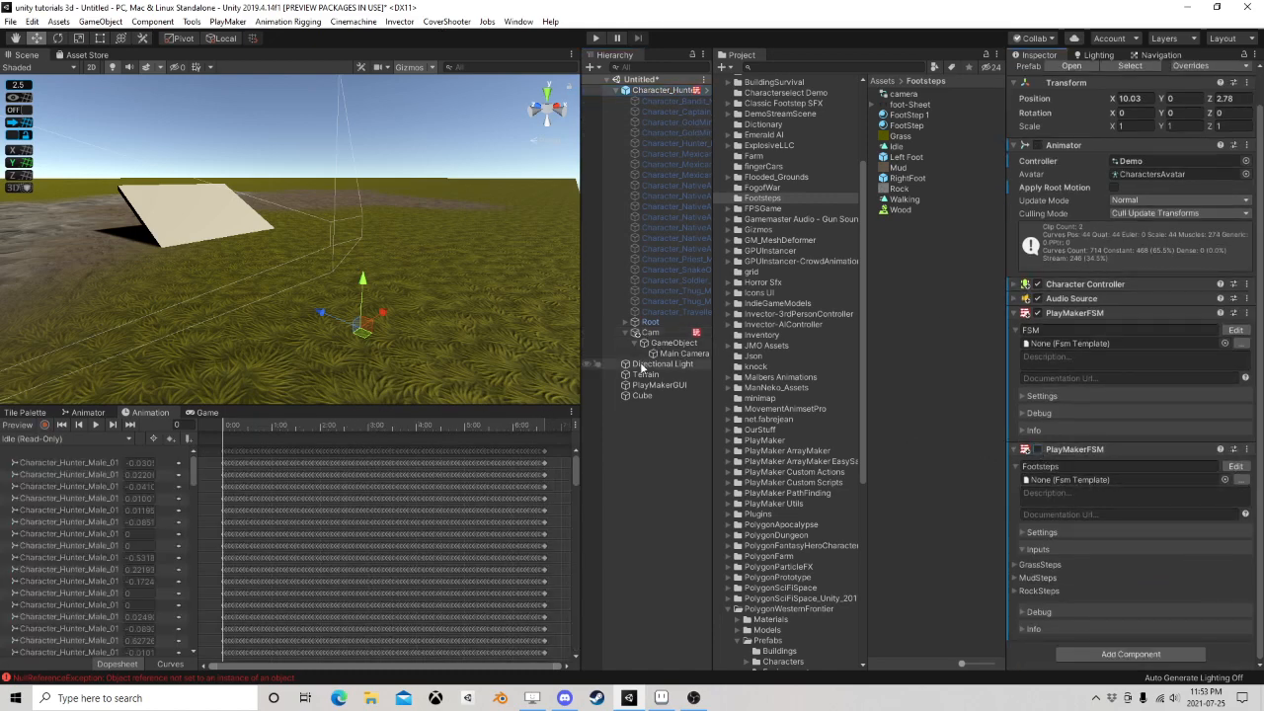
Set the frame 10 event in Cam's Walking clip to call SendEvent ( String ) with the string Step
click(648, 333)
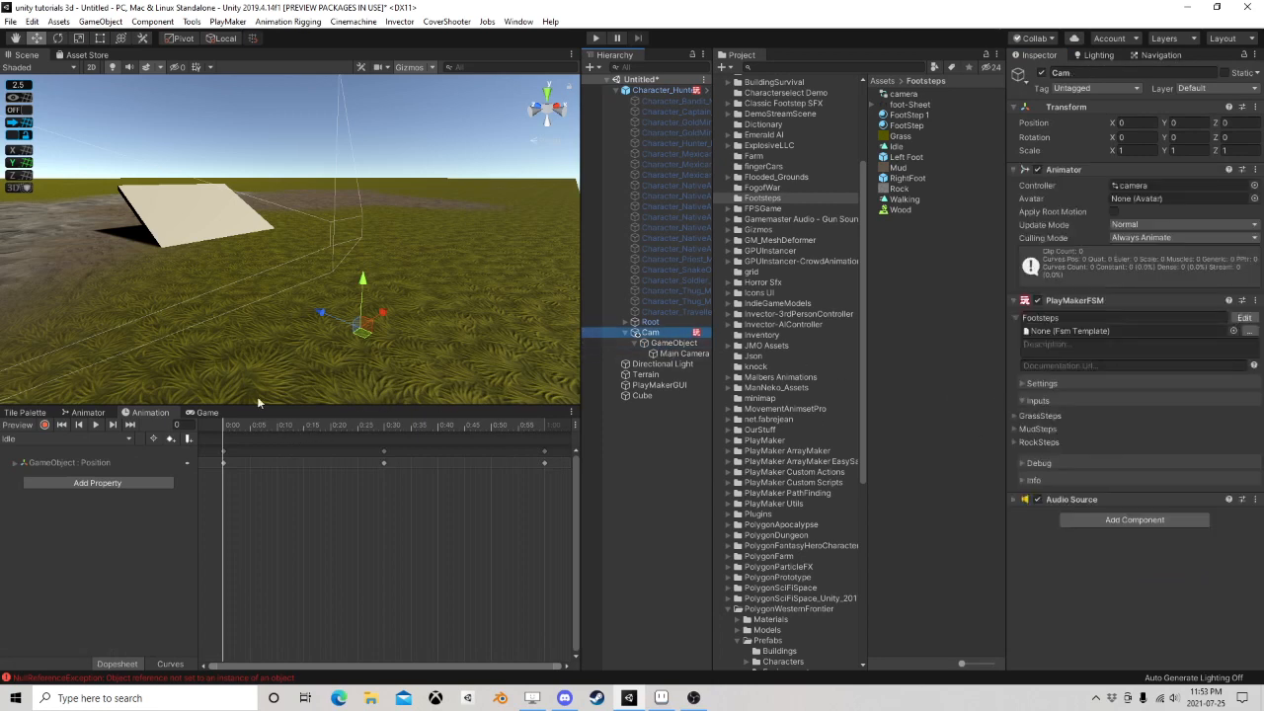
click(51, 440)
click(39, 468)
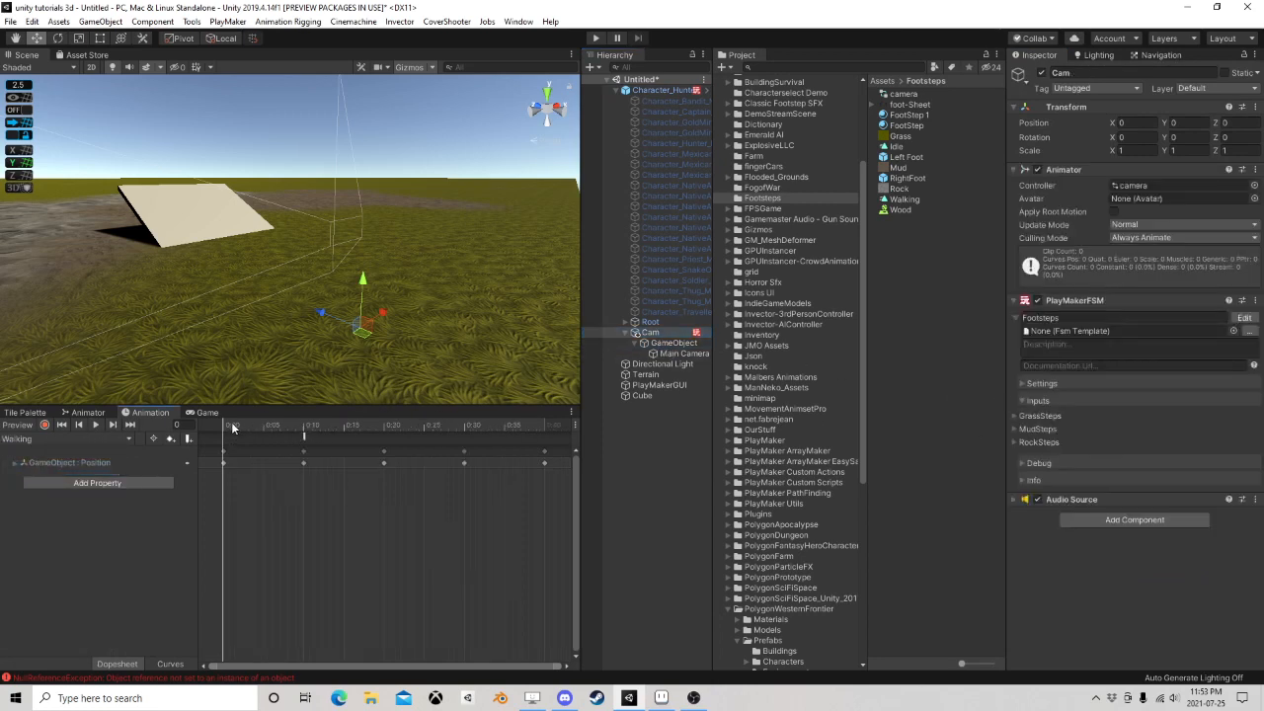
click(288, 427)
click(303, 439)
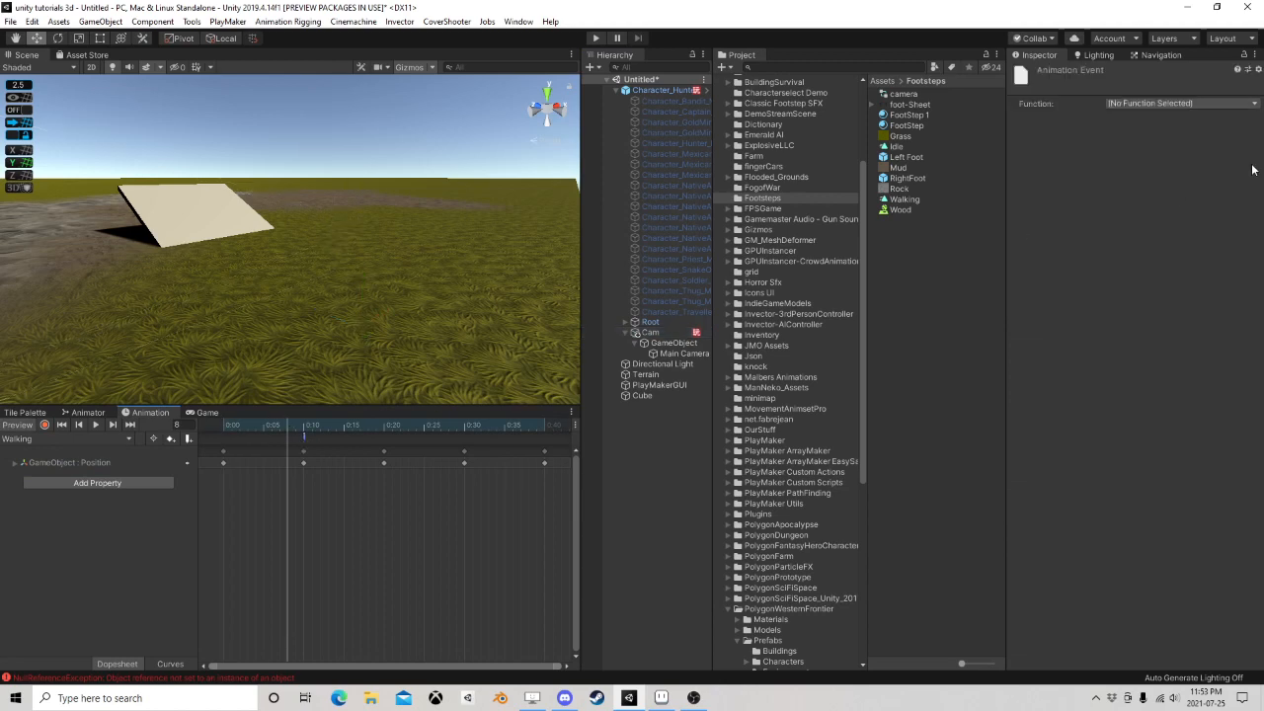
click(1163, 102)
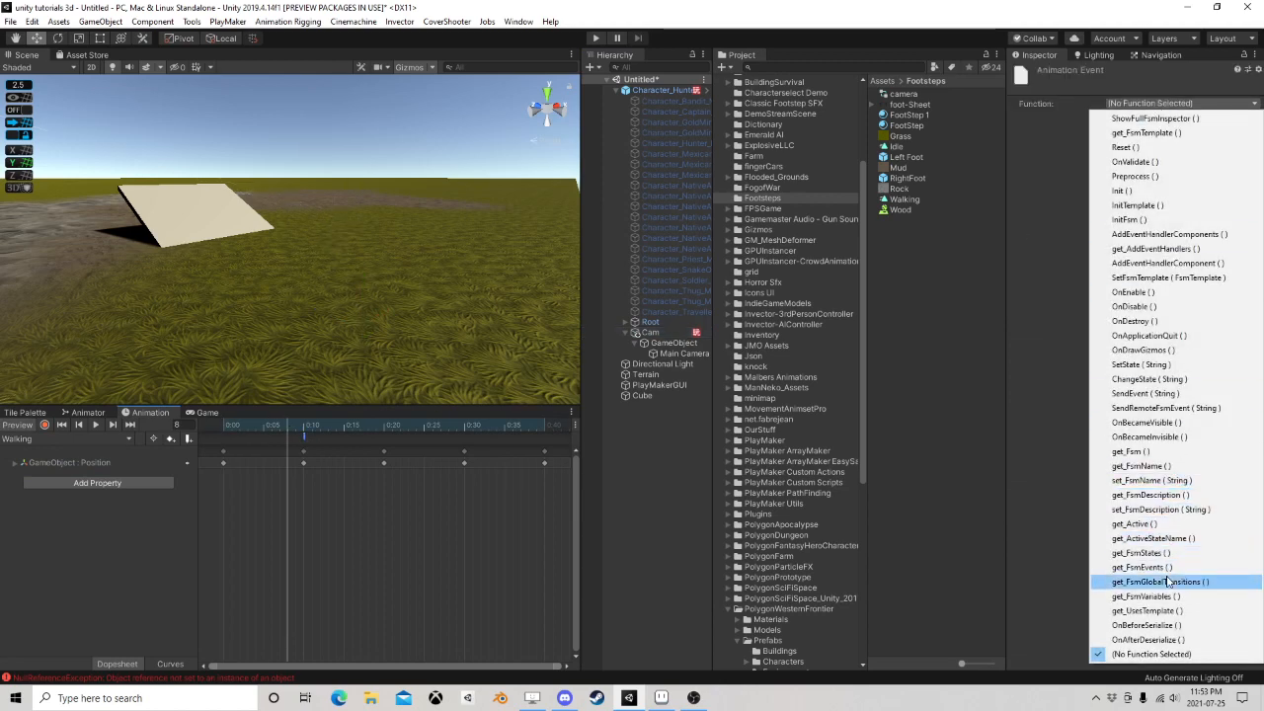
click(1148, 393)
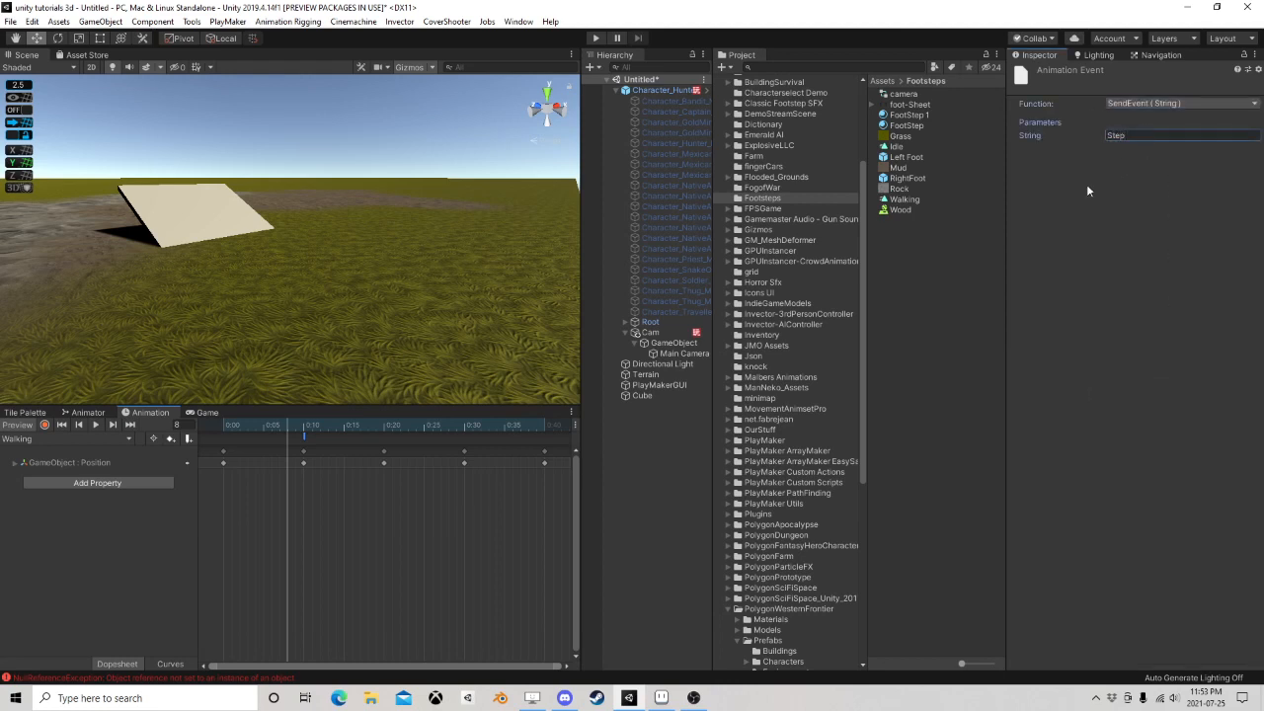
Add an animation event at frame 30 of the Walking clip that calls SendEvent ( String ) with the string Step
drag(290, 427, 468, 436)
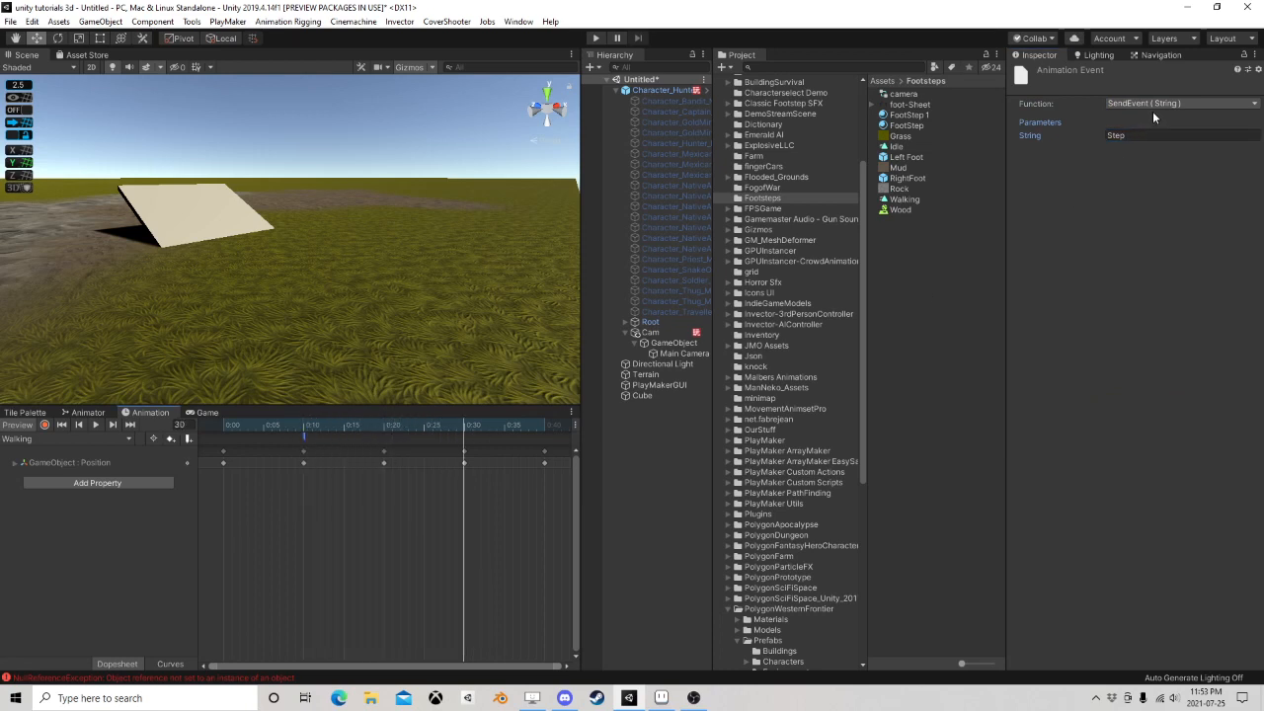
click(190, 439)
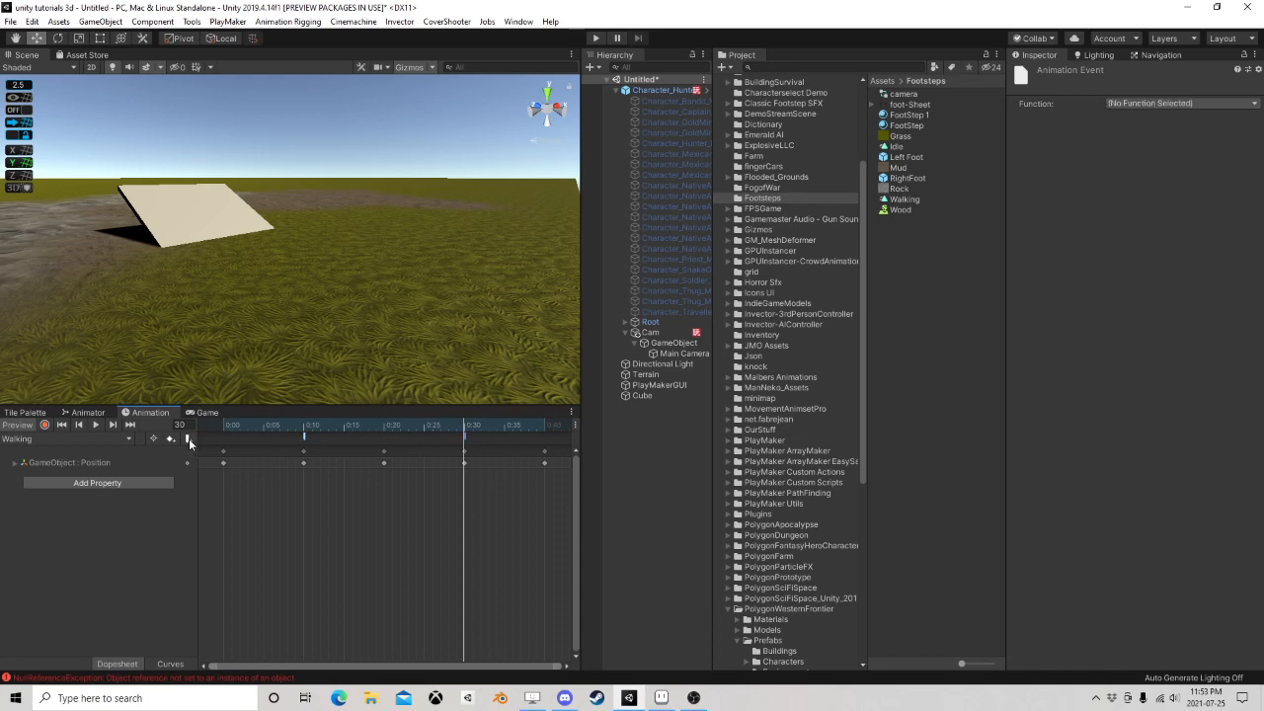
click(1136, 103)
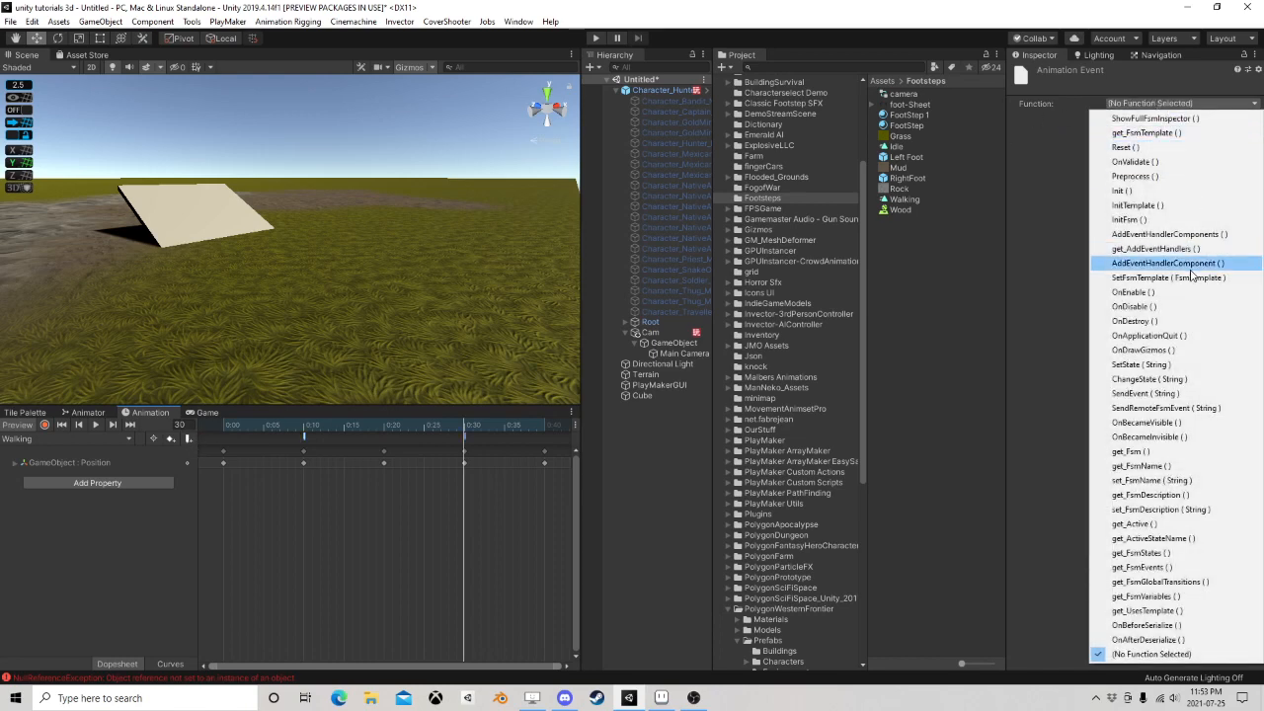
click(1151, 393)
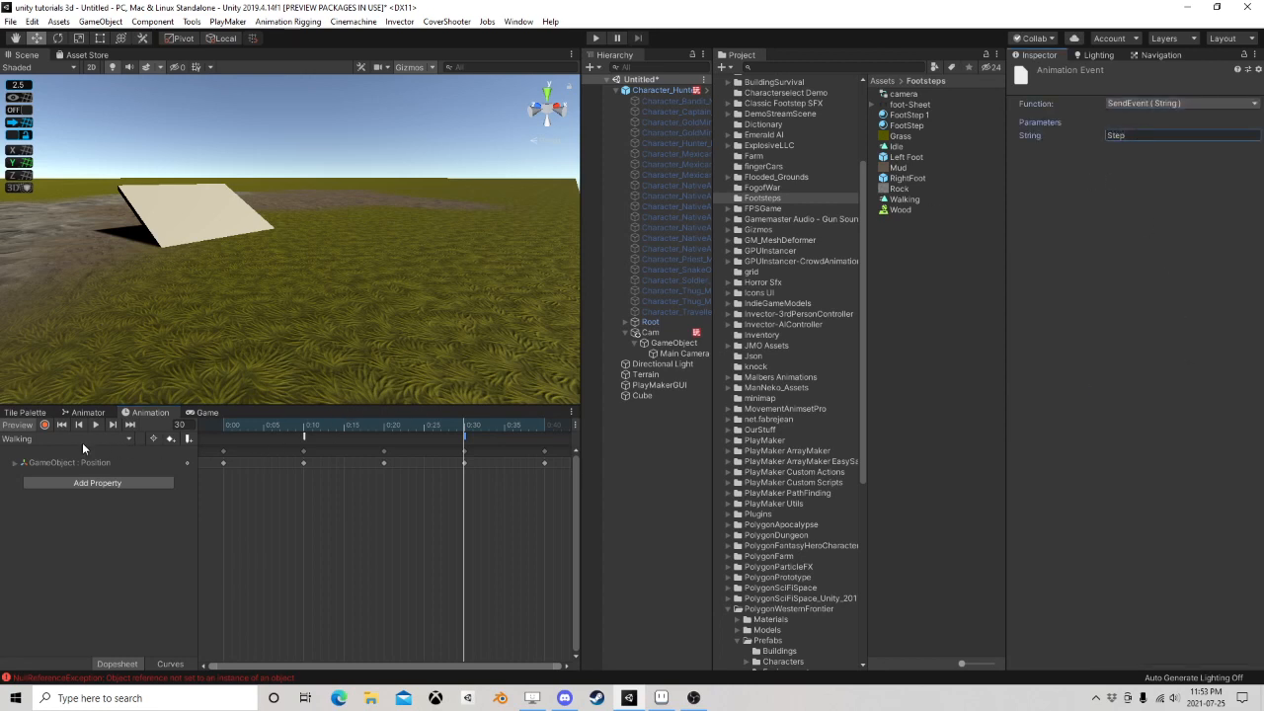
Check the character's movement FSM actions and its Animator parameters and states
click(657, 332)
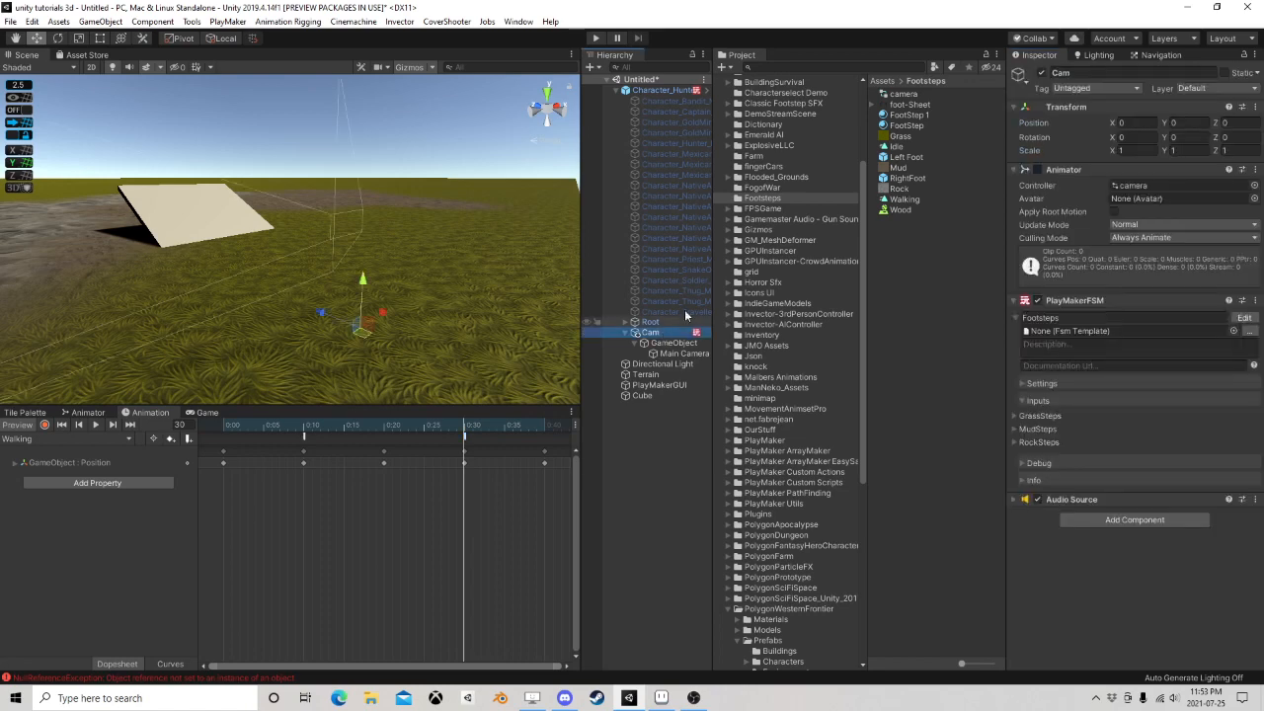
click(669, 91)
scroll(1200, 370, down, 2)
click(1235, 330)
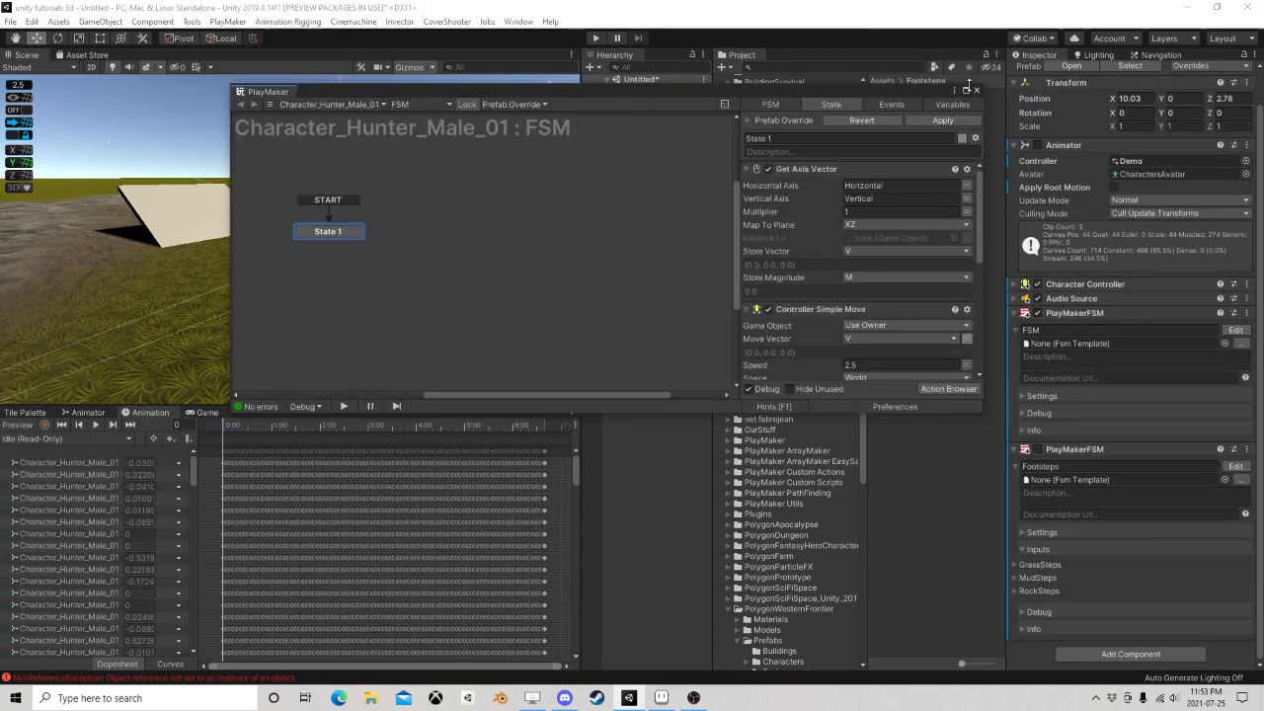
click(974, 91)
click(87, 413)
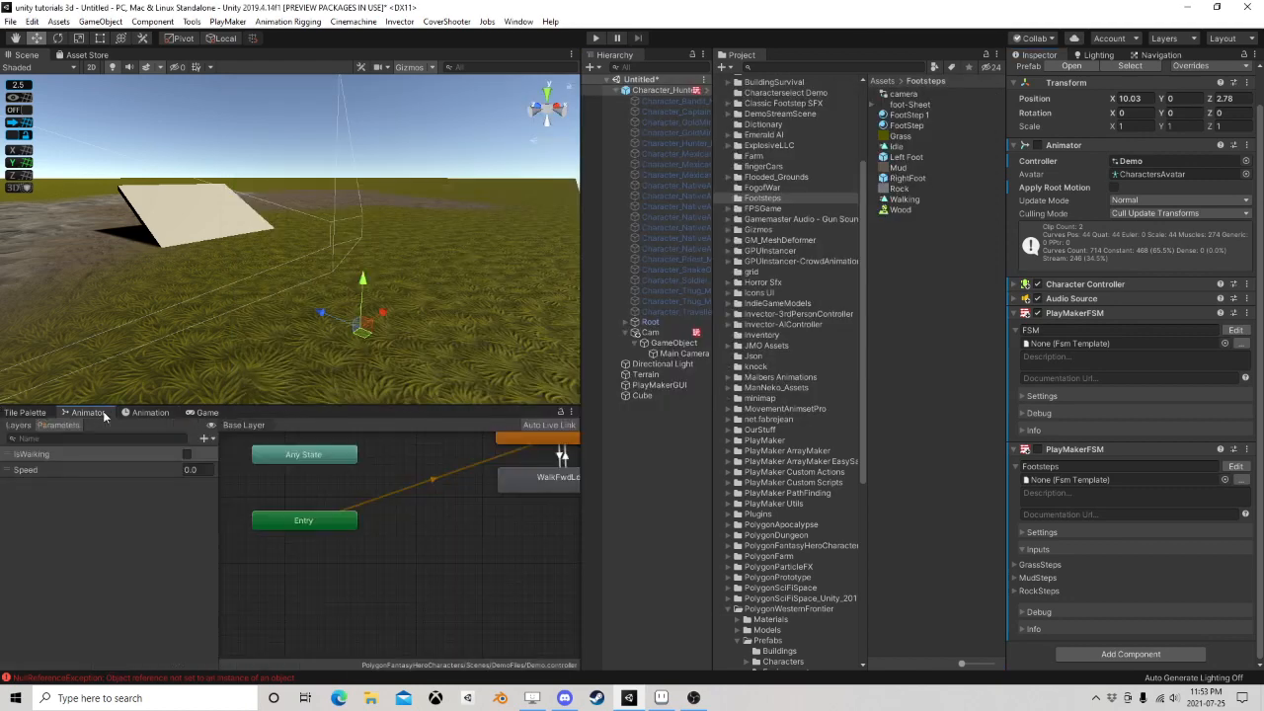
middle_drag(518, 498, 373, 526)
Arrange the Idle and Walking states one above the other in Cam's Animator controller
click(650, 332)
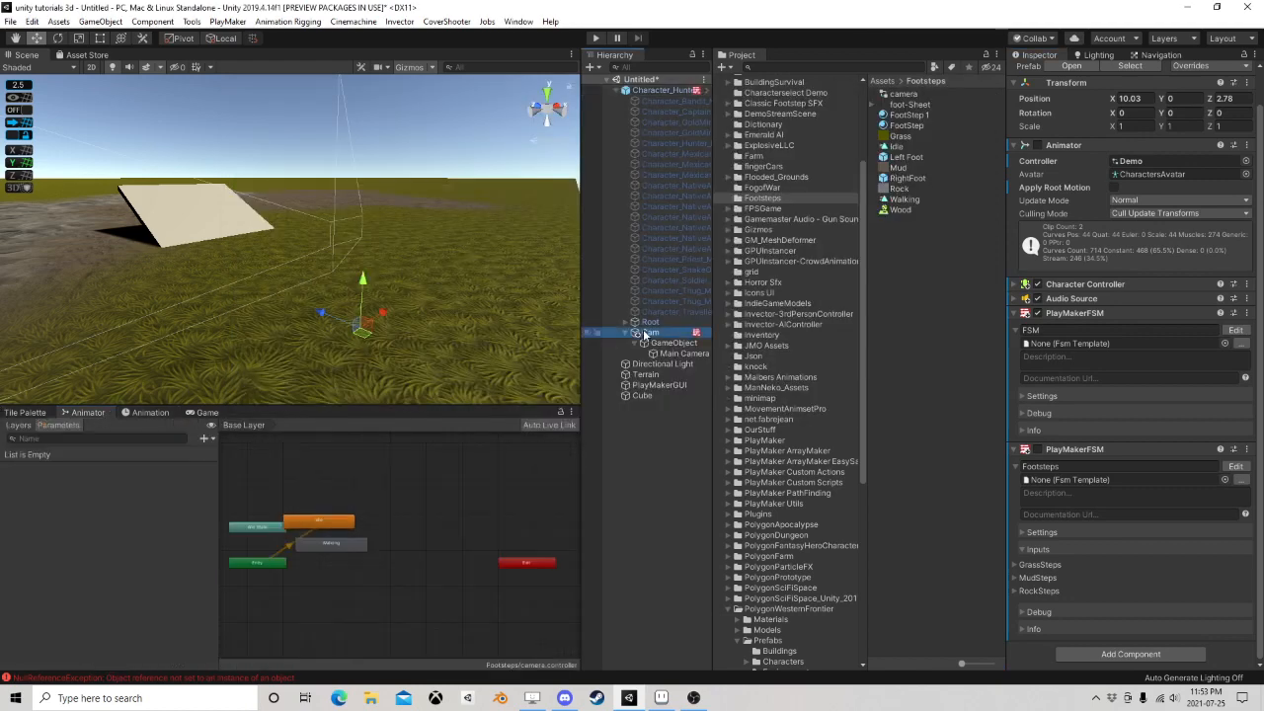
scroll(340, 517, up, 3)
drag(333, 518, 388, 495)
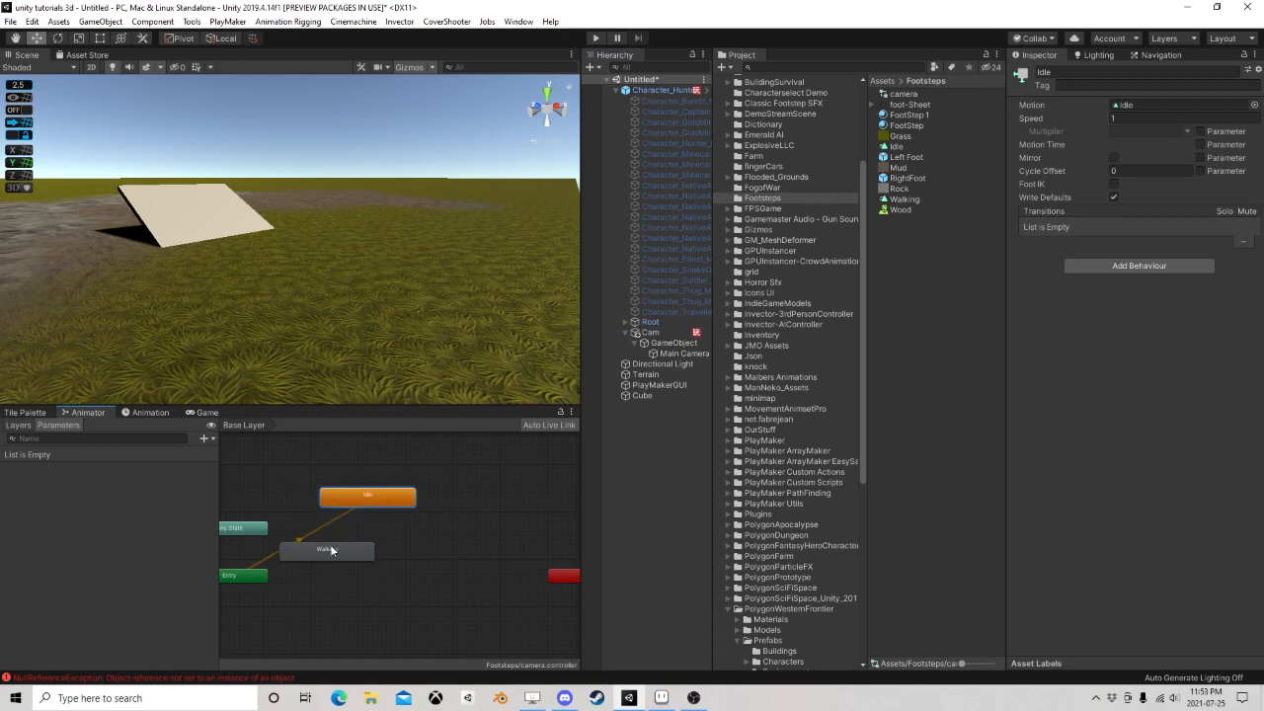
drag(330, 548, 380, 552)
Add a float parameter named Speed to Cam's Animator controller
click(207, 440)
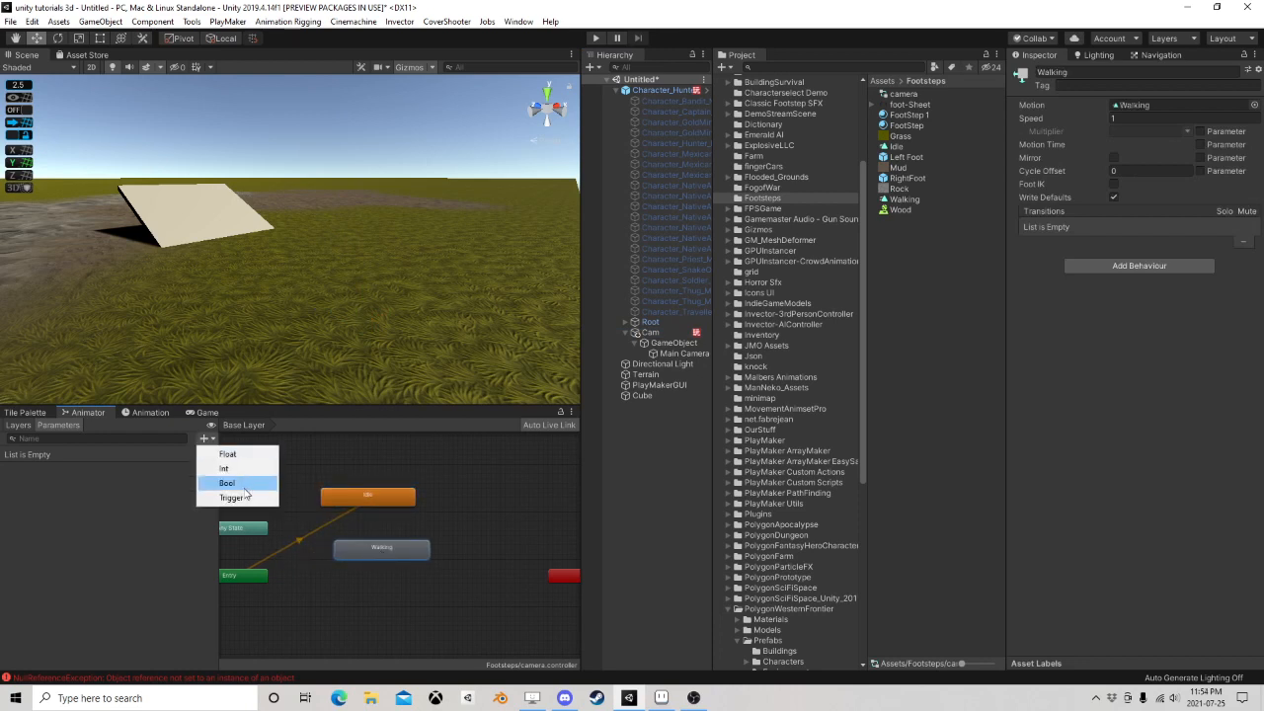
click(227, 451)
text(Speed)
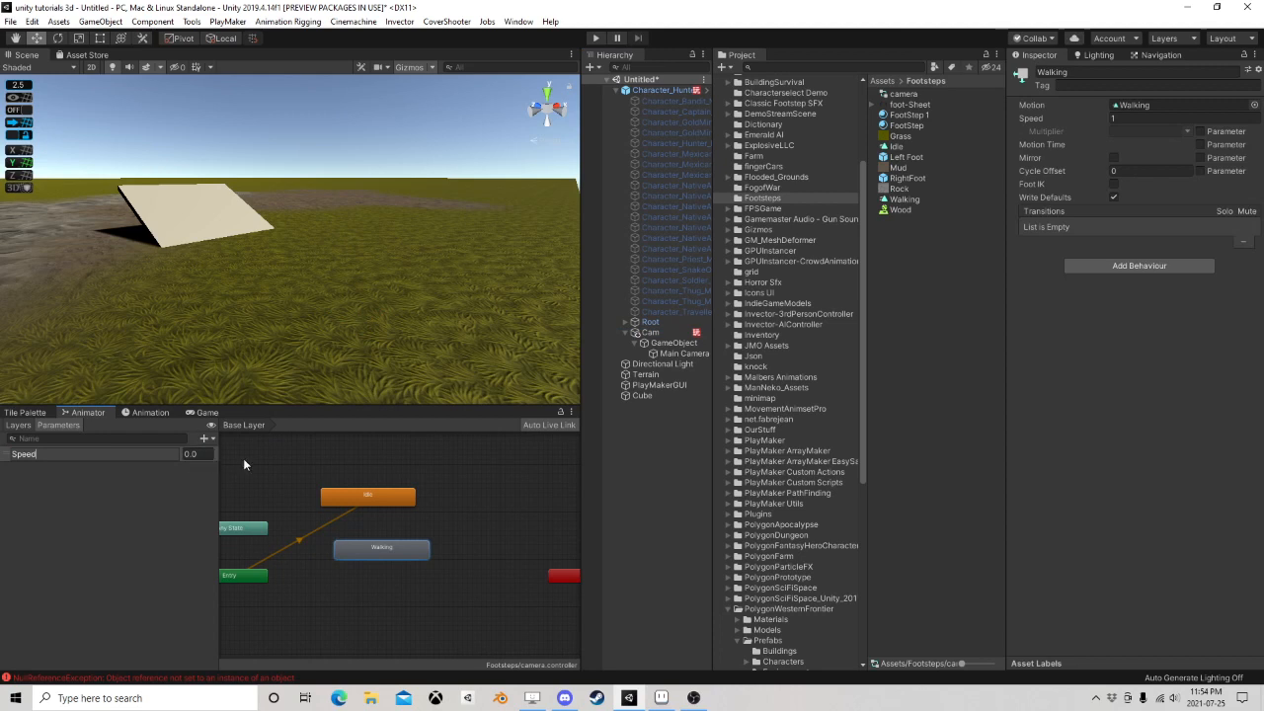
key(Return)
Create transitions between the Idle and Walking states in both directions
right_click(363, 494)
click(393, 499)
click(384, 550)
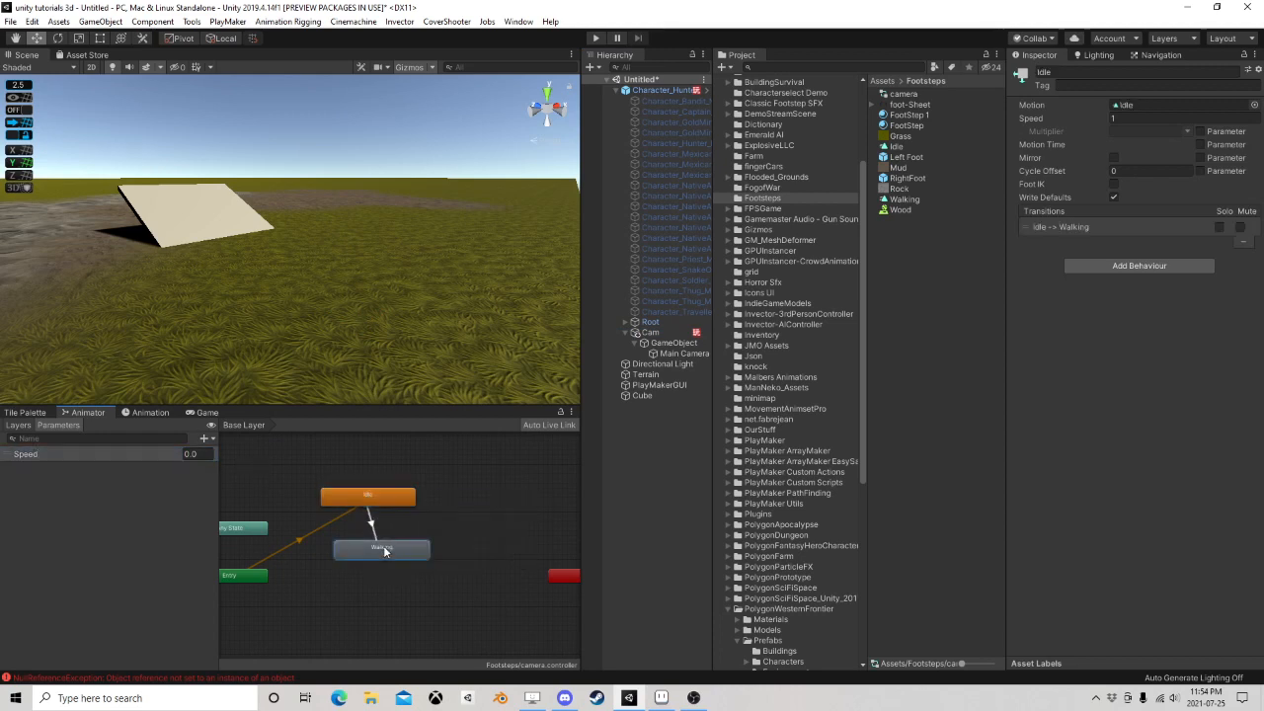
Disable Has Exit Time on both transitions, conditioning Idle to Walking on Speed Greater 0.25 and Walking to Idle on Speed Less 0.25
click(370, 519)
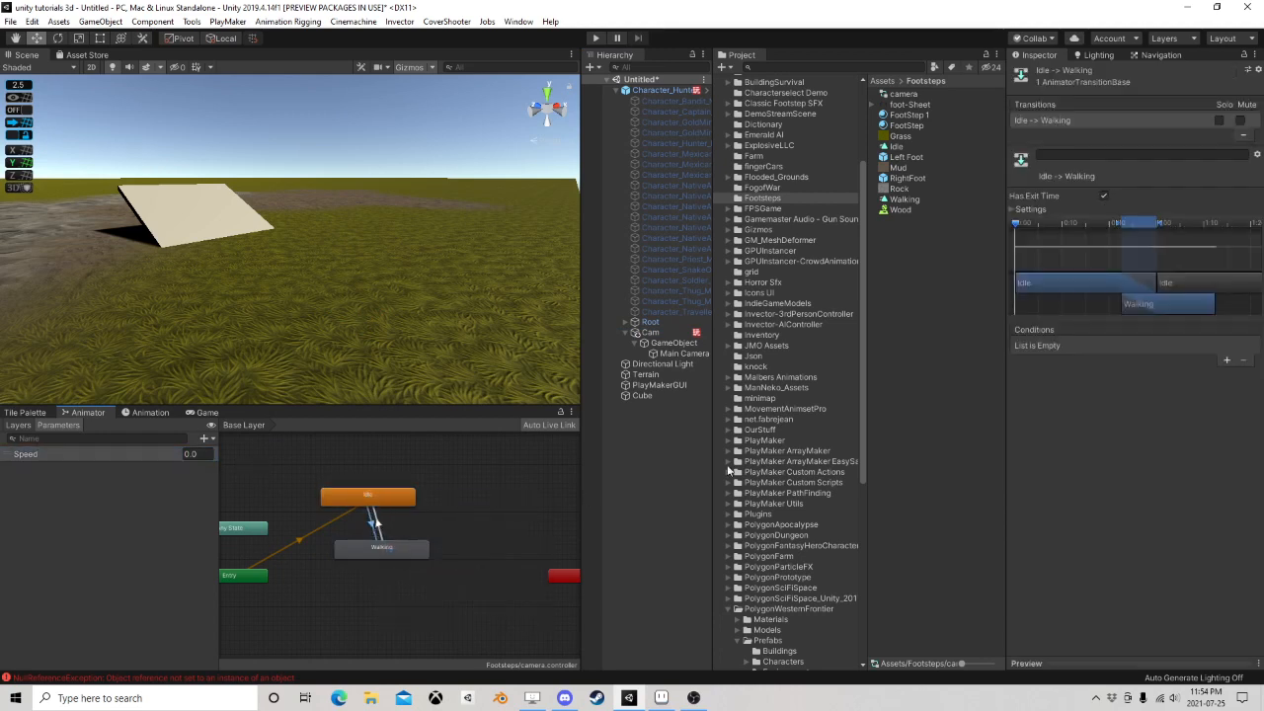
click(1227, 360)
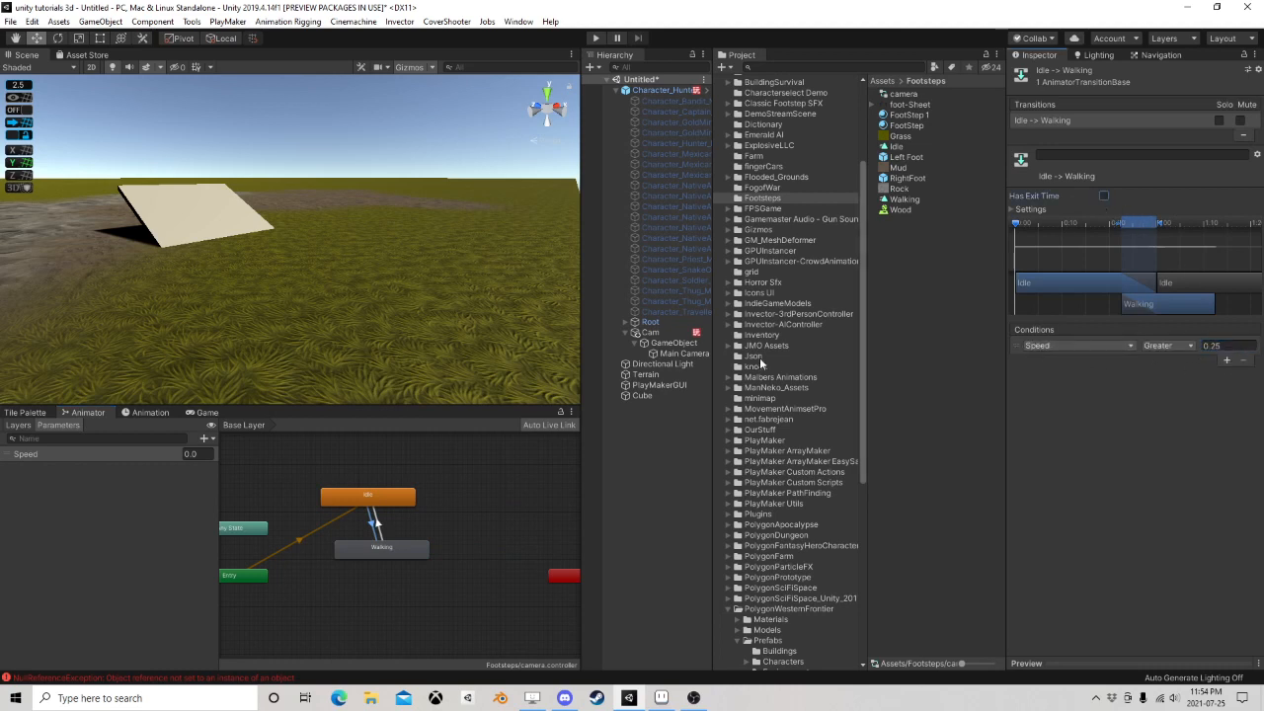
click(377, 525)
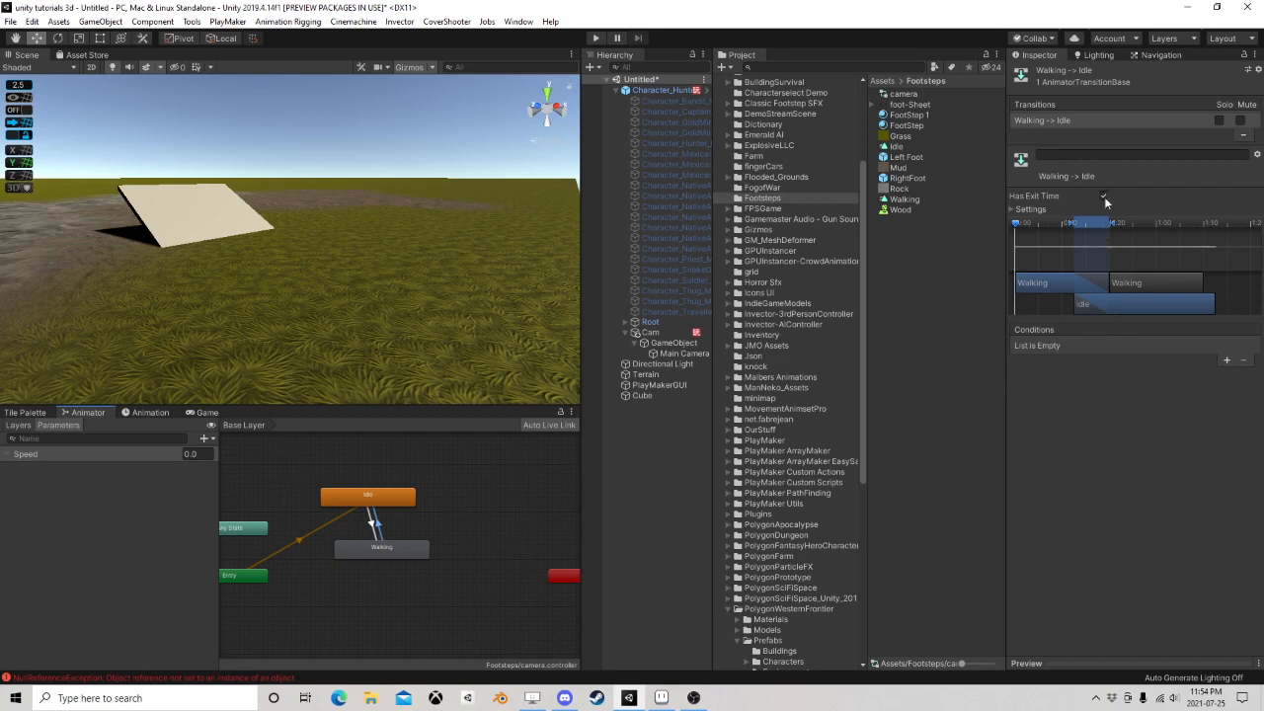
click(1227, 361)
click(1169, 346)
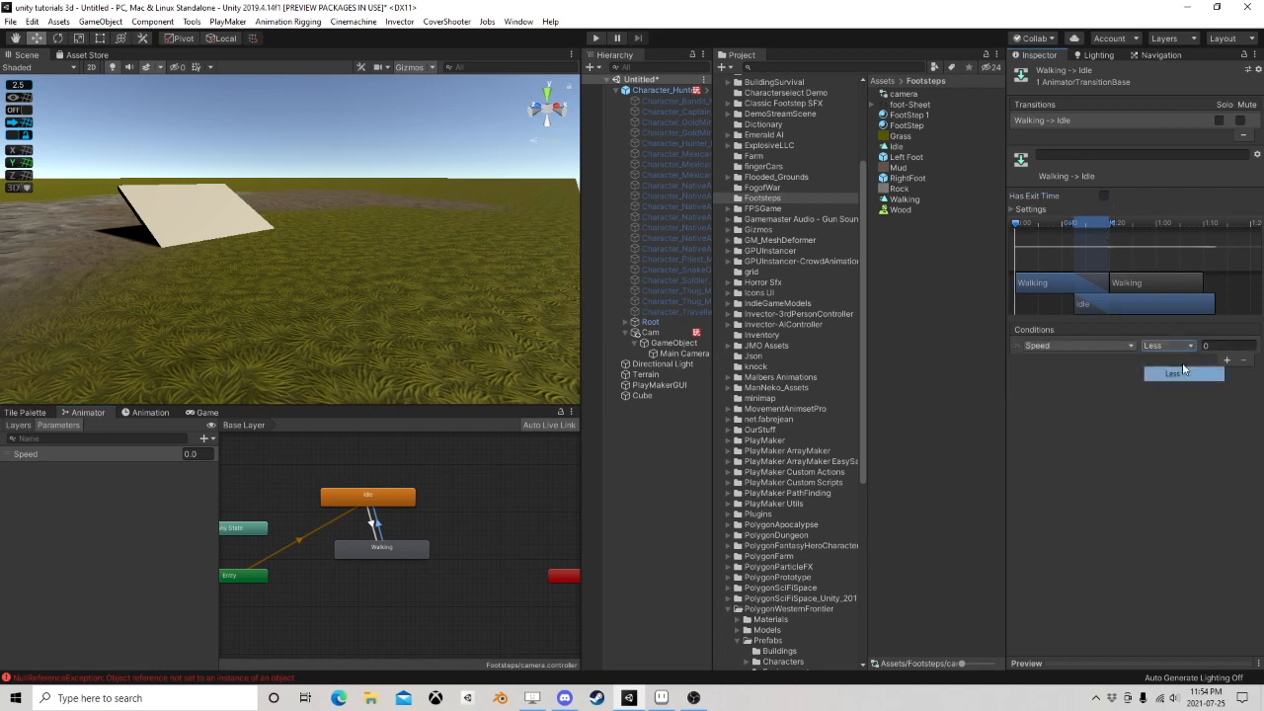
click(1182, 366)
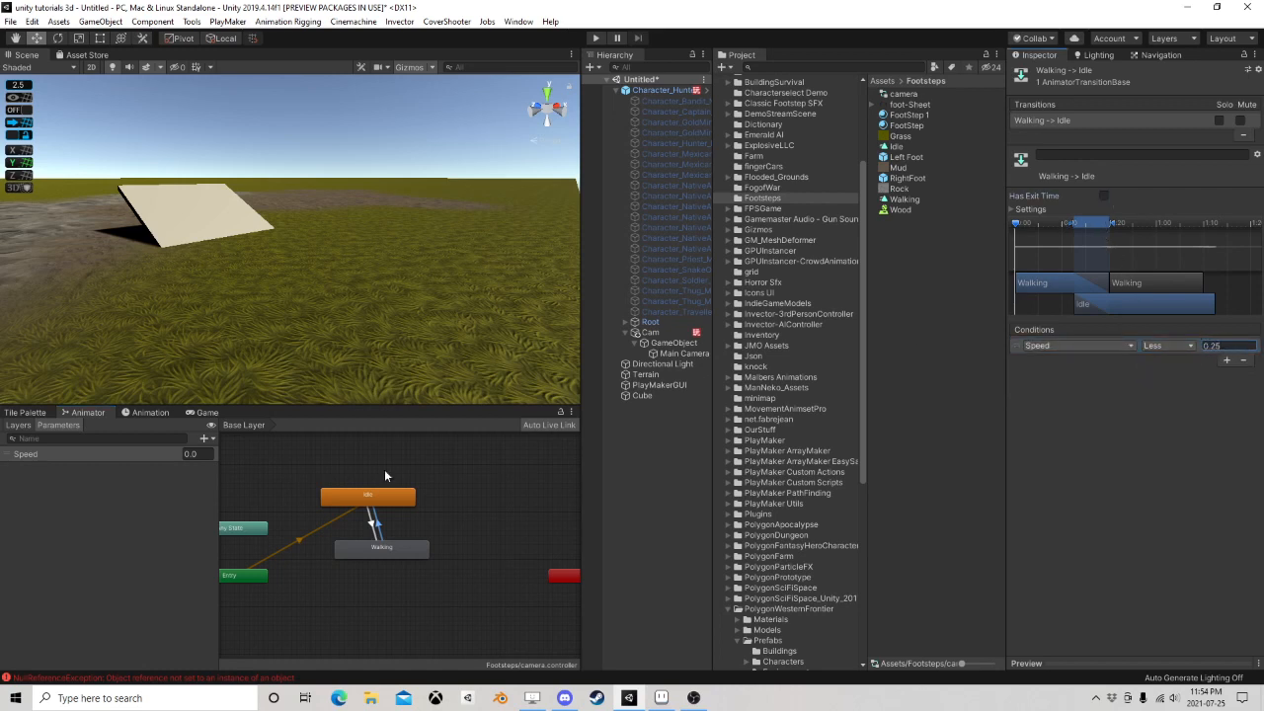
In the hunter character's movement FSM, set the Set Animator Float action to target the specified game object Cam
click(659, 90)
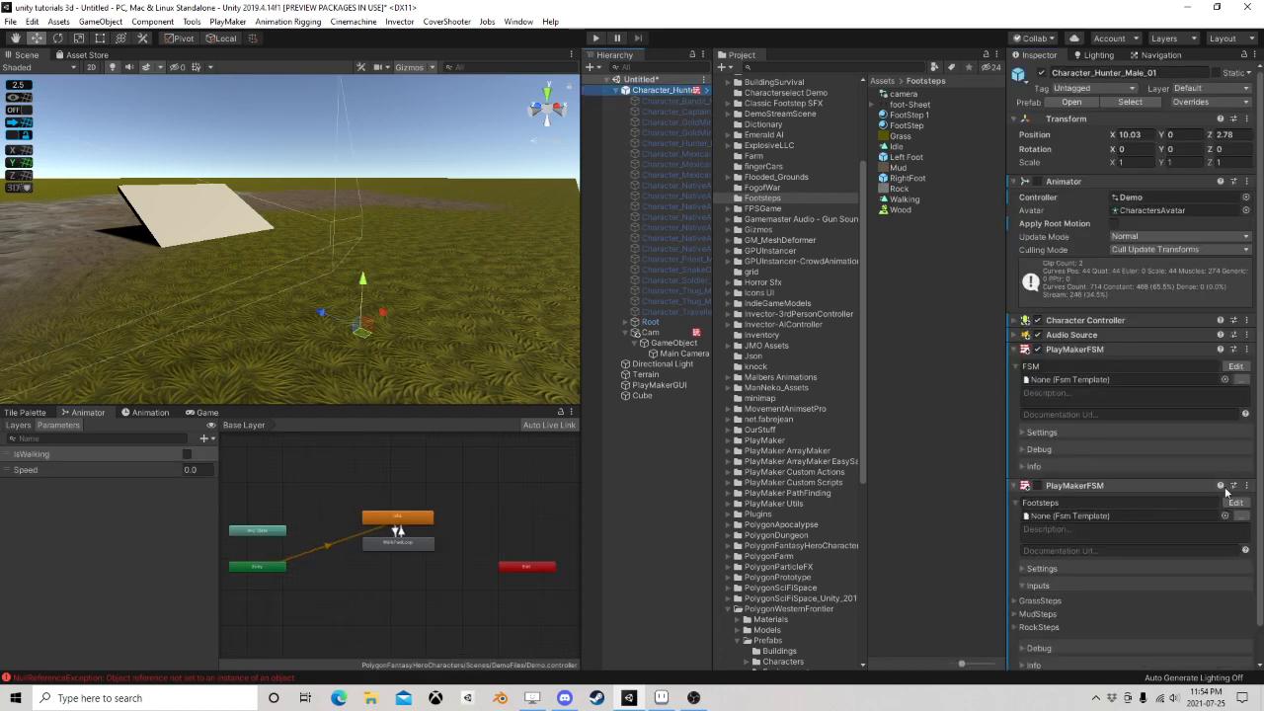
click(1236, 366)
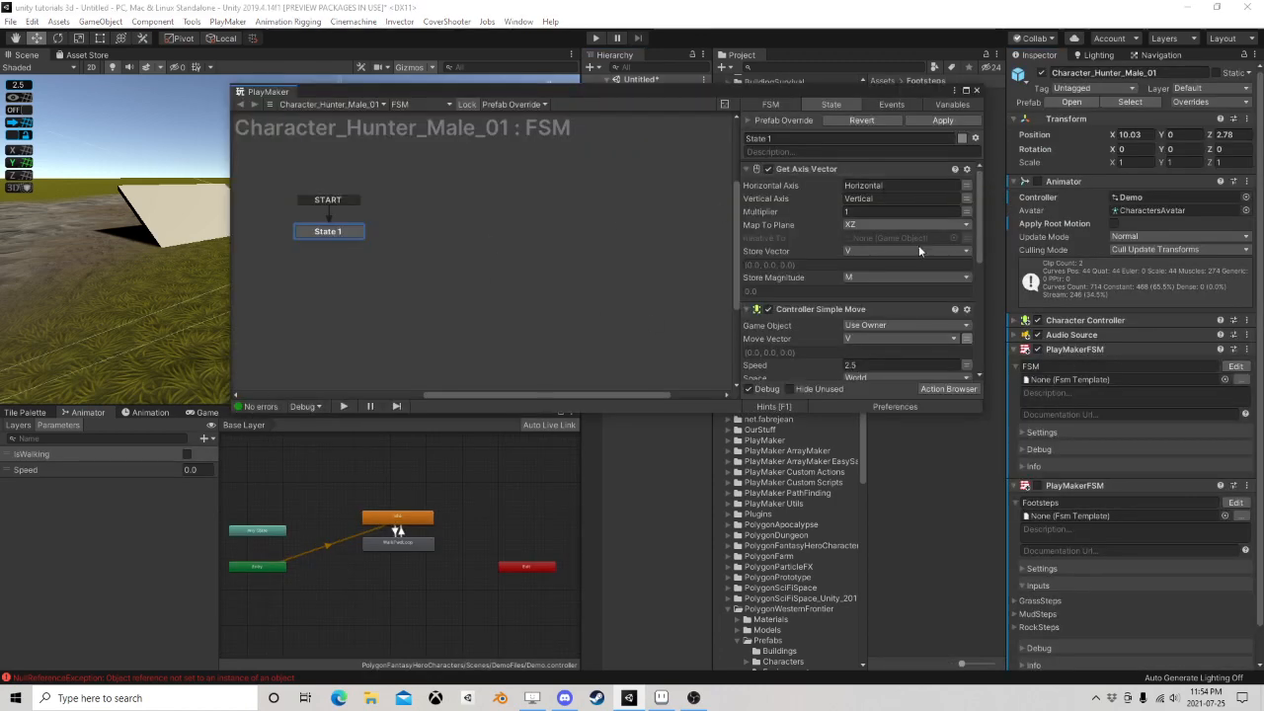
scroll(914, 287, down, 2)
scroll(861, 254, up, 2)
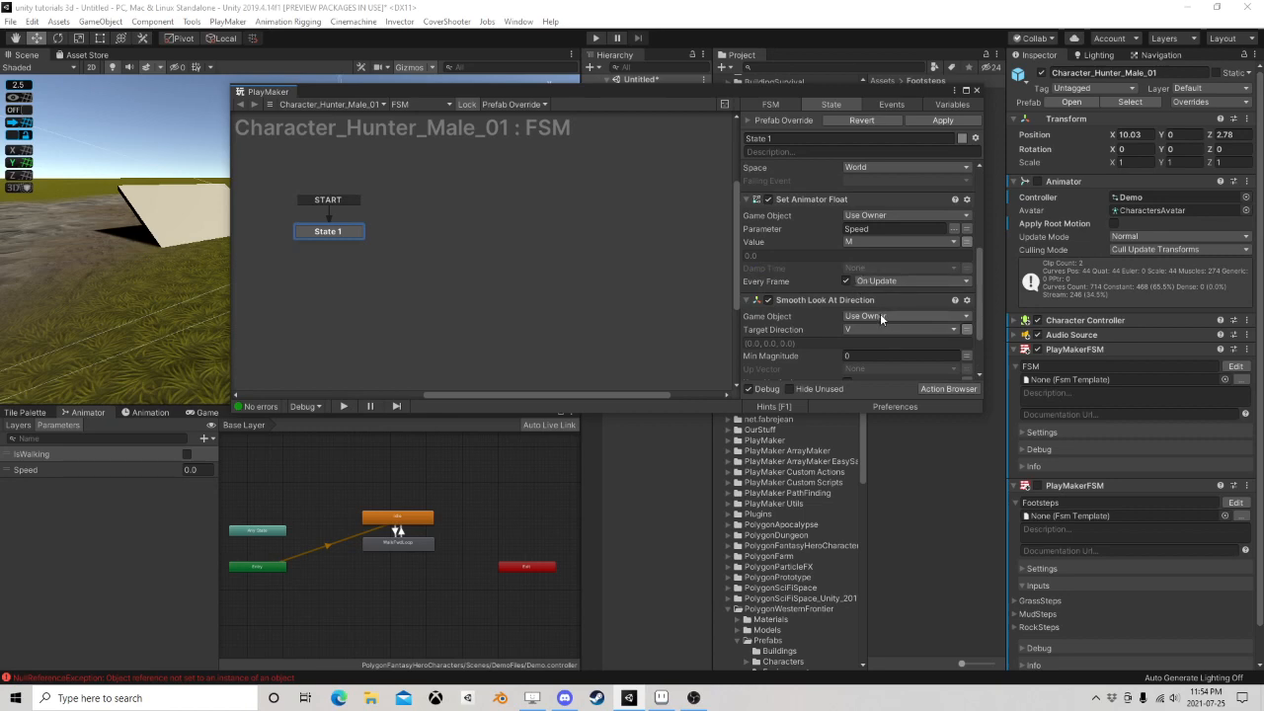
click(904, 216)
click(903, 242)
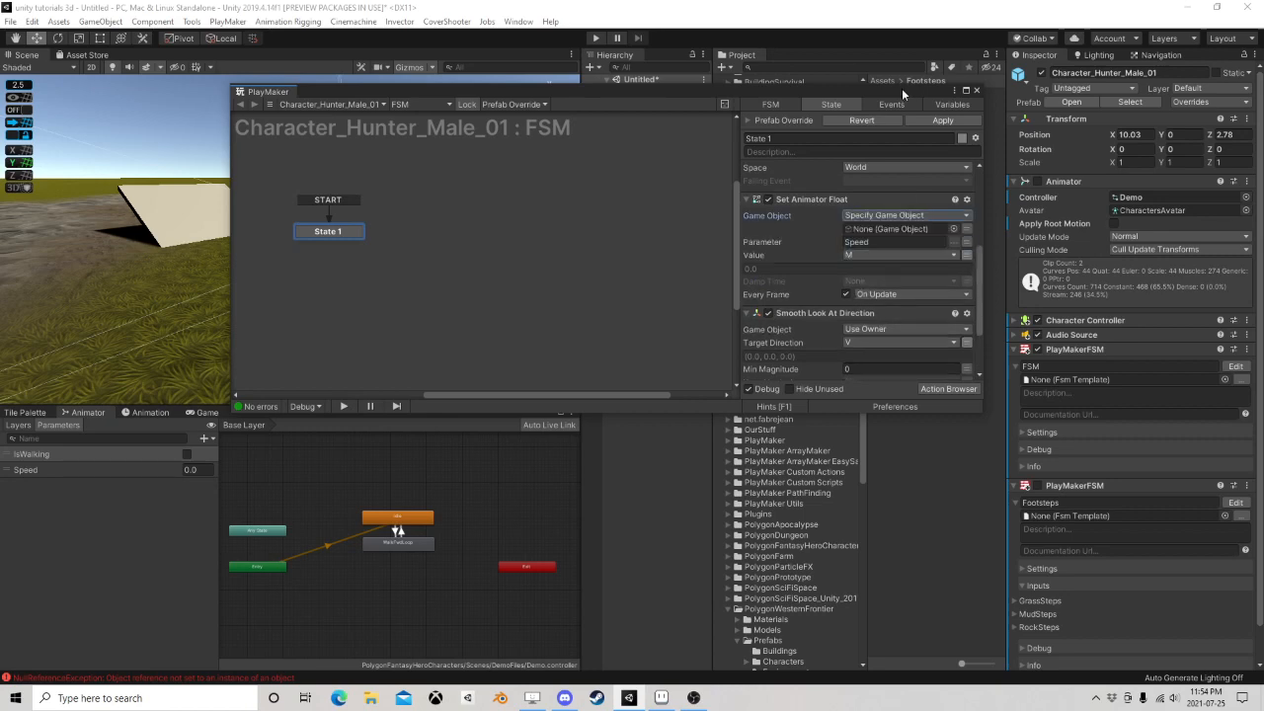
drag(911, 90, 463, 130)
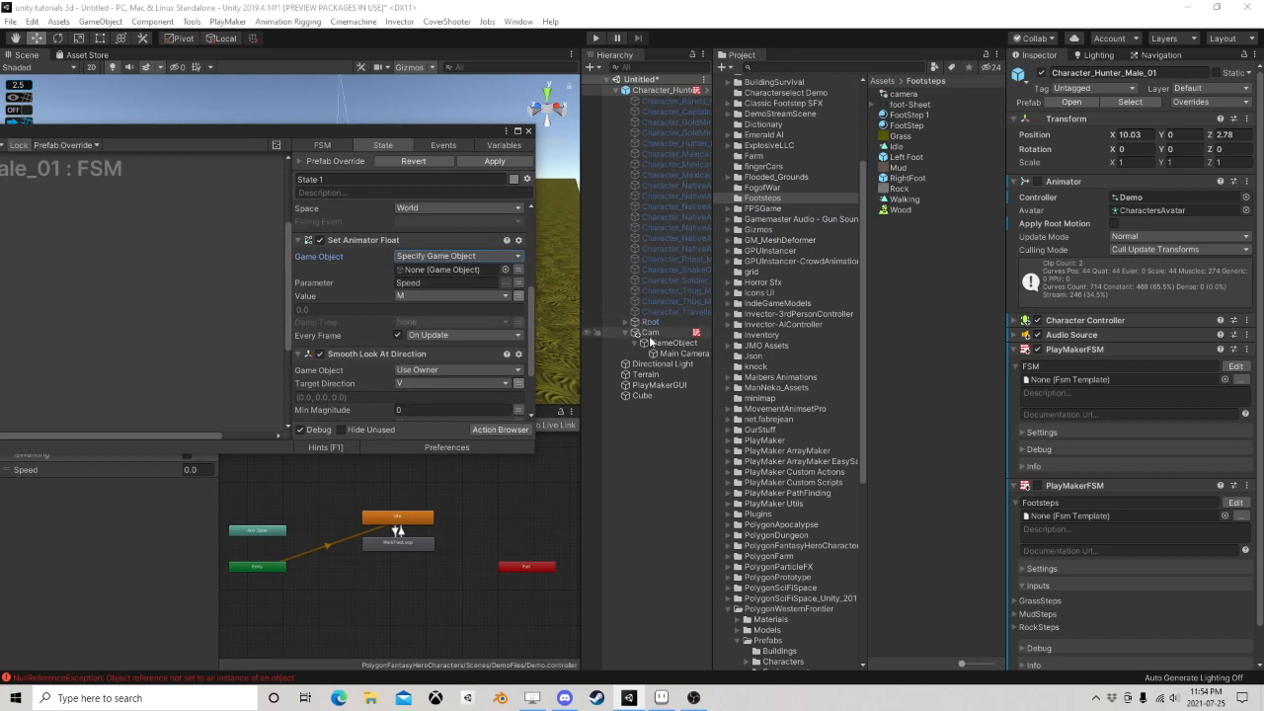
drag(425, 256, 432, 269)
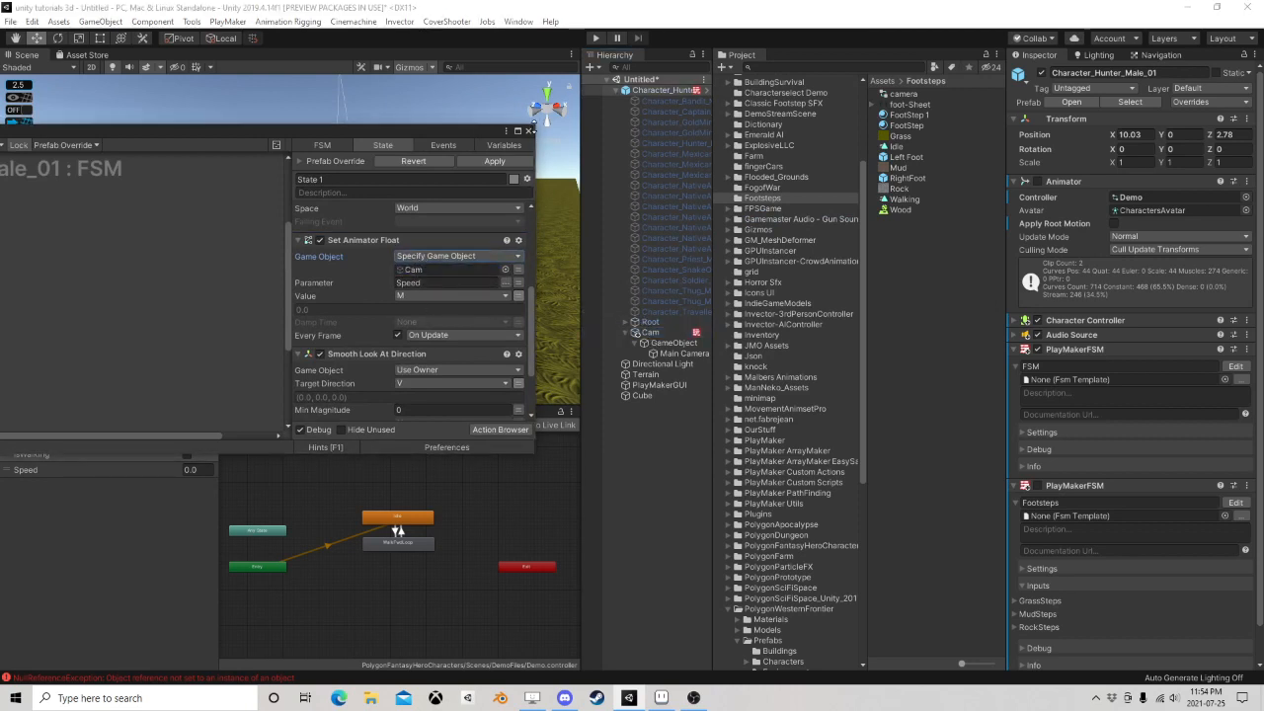
click(506, 285)
click(528, 295)
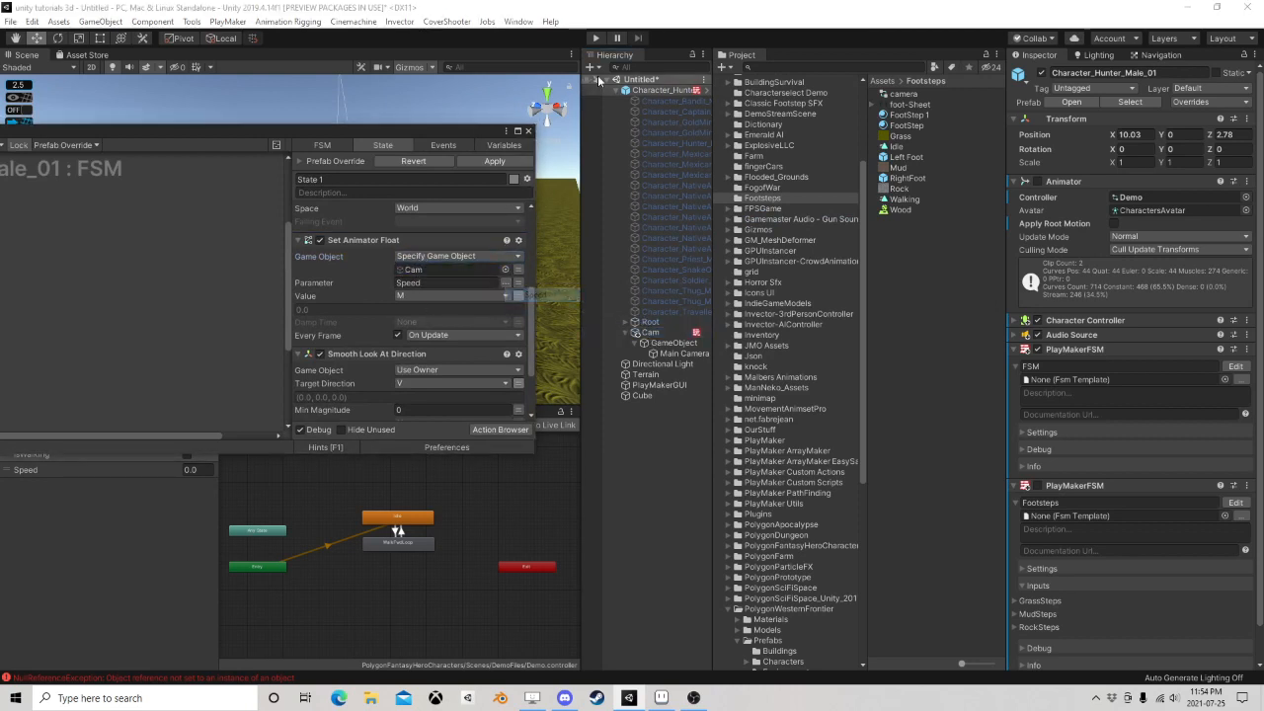
click(529, 131)
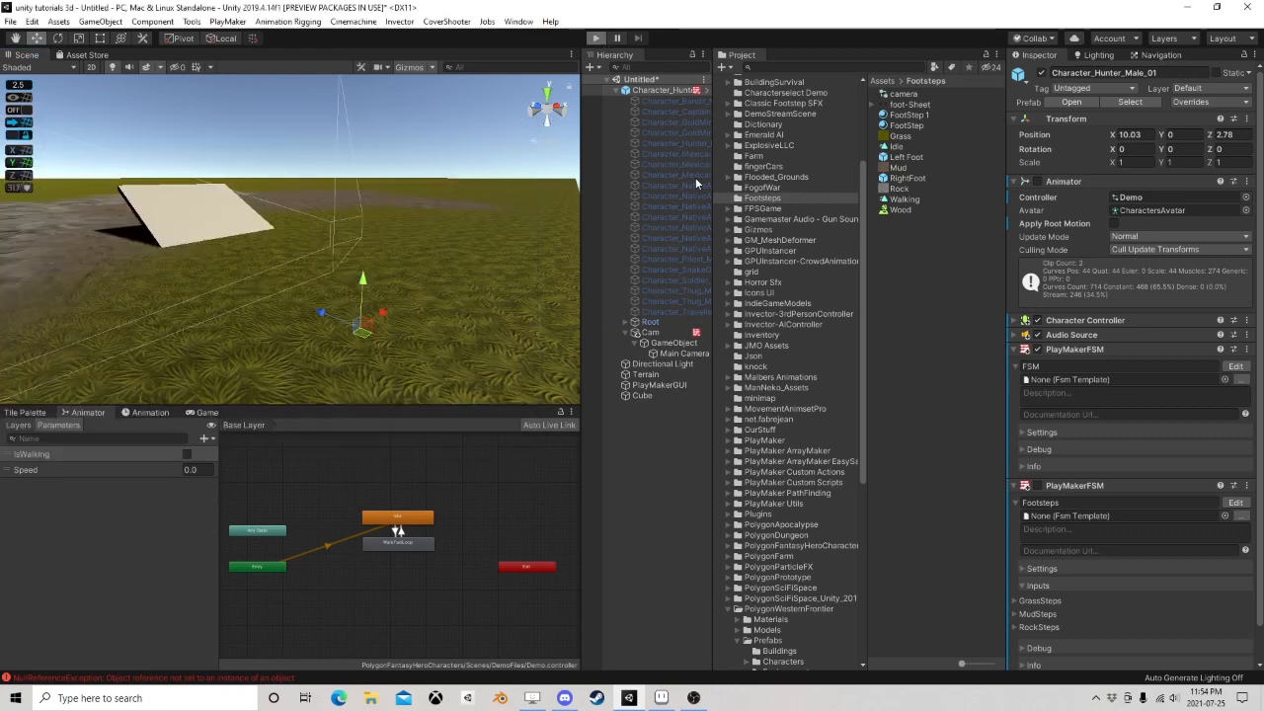
Run the scene and bring up Cam's Footsteps FSM beside the game view, with its states in view
key(ctrl+p)
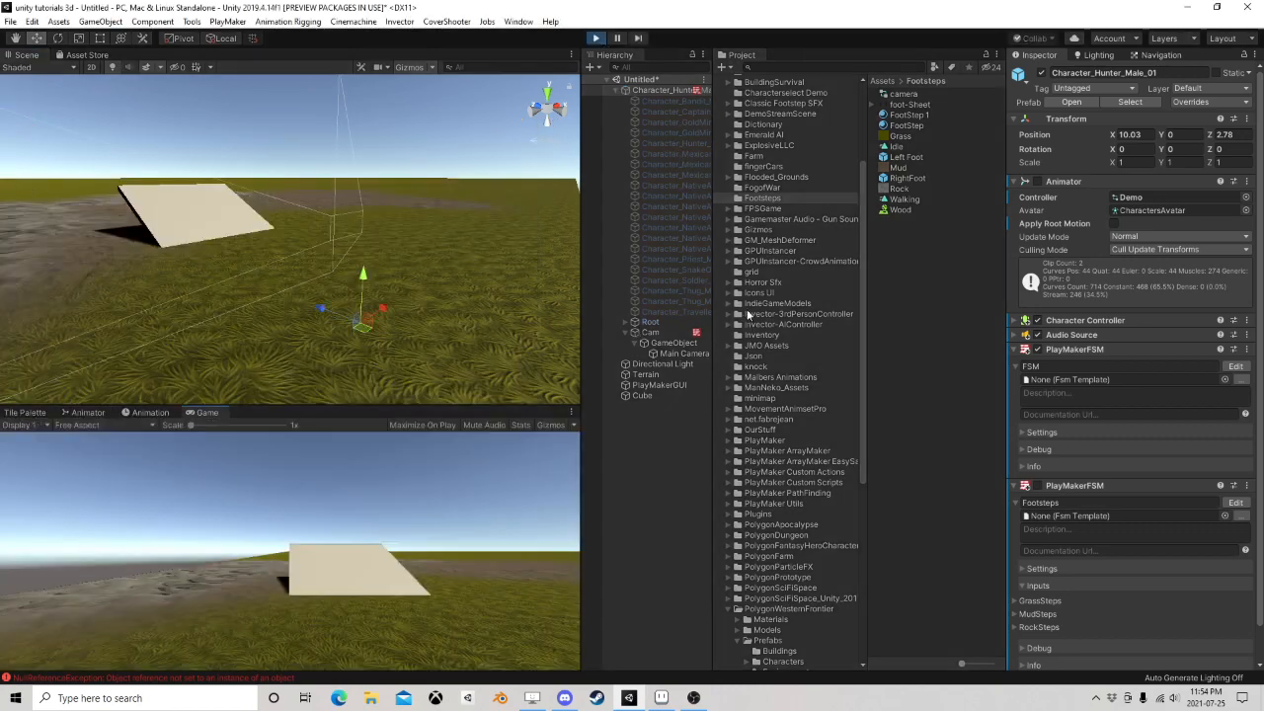
click(651, 333)
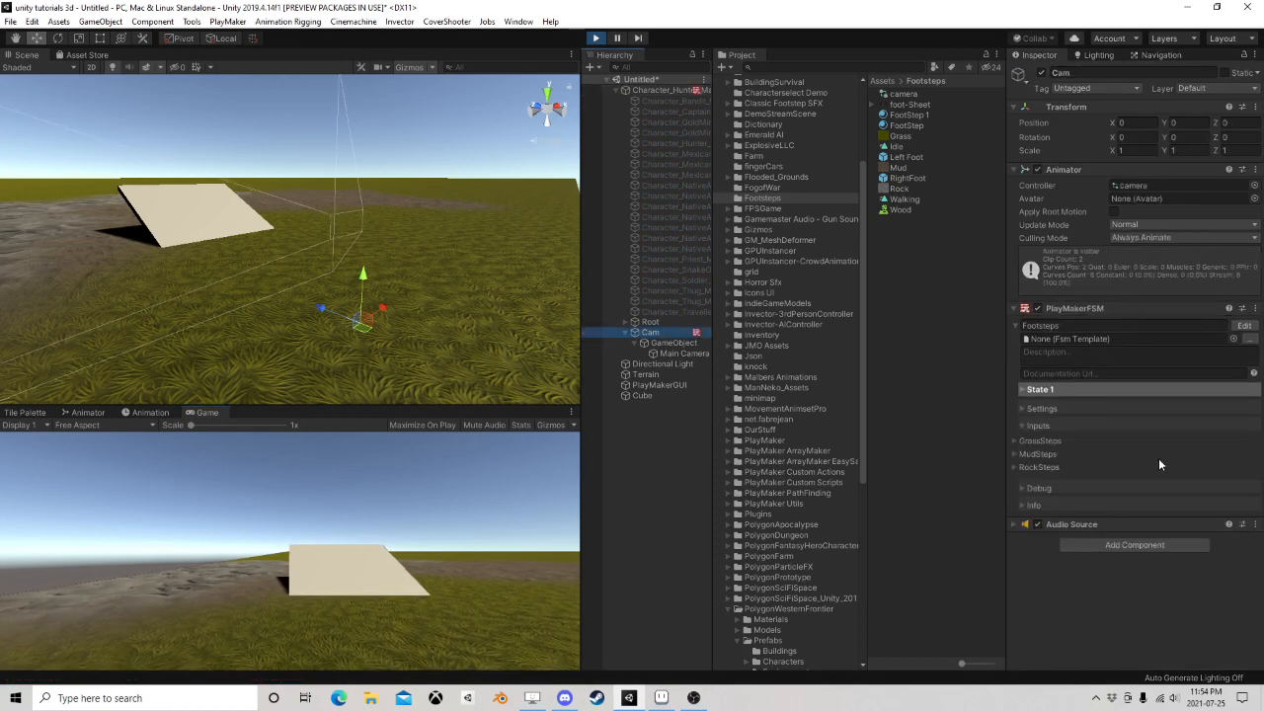
click(1243, 326)
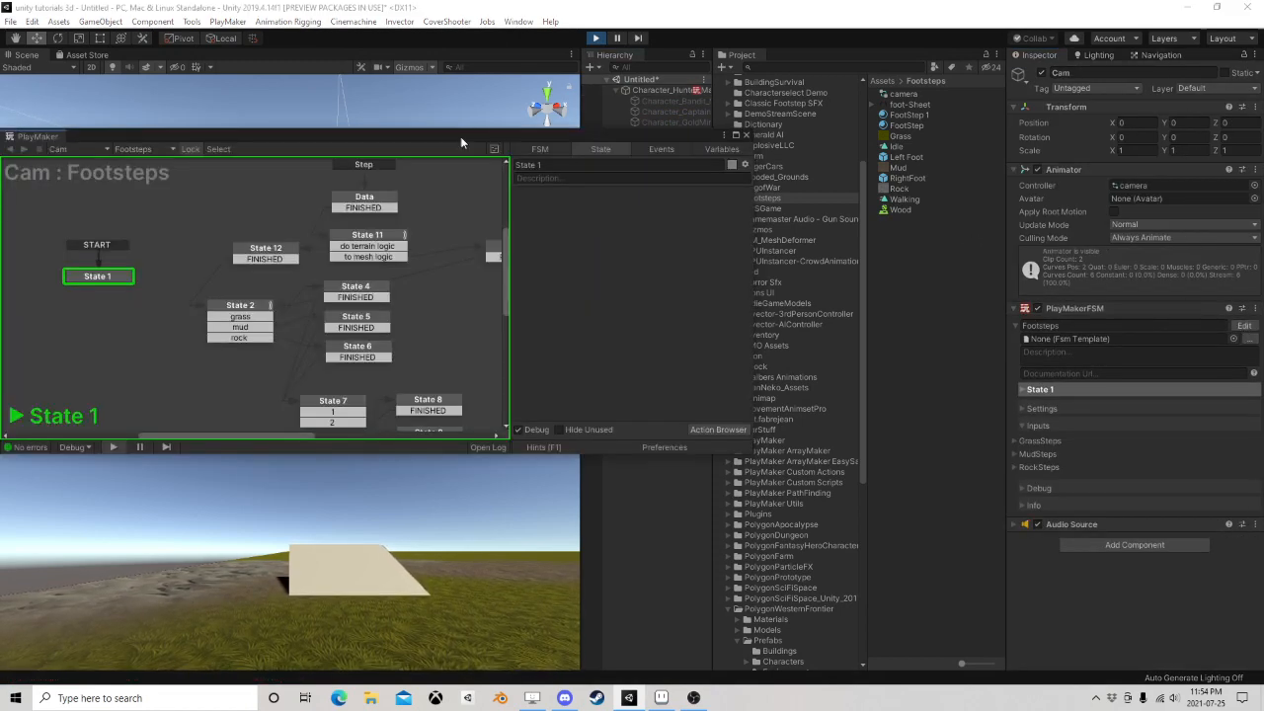
drag(466, 134, 1018, 66)
scroll(986, 230, down, 3)
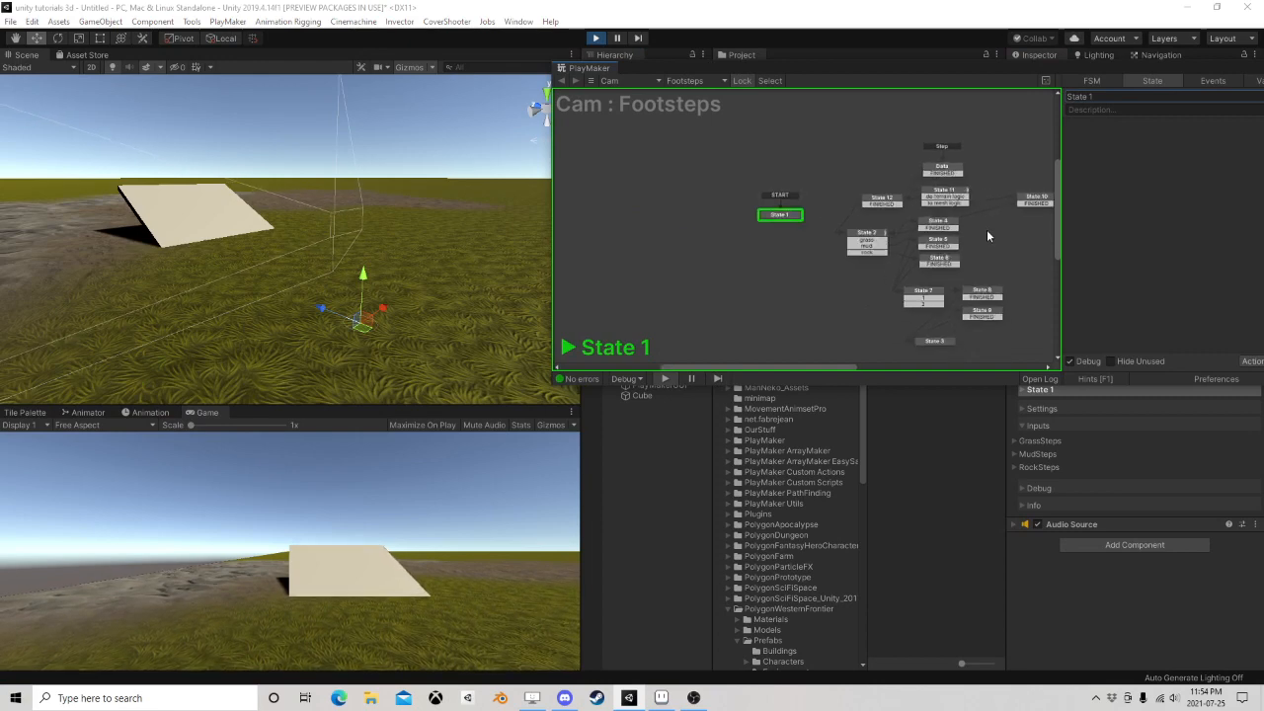
Walk the character across the grass, mud and rock areas to test Cam's Footsteps FSM, and end the play test
key(w)
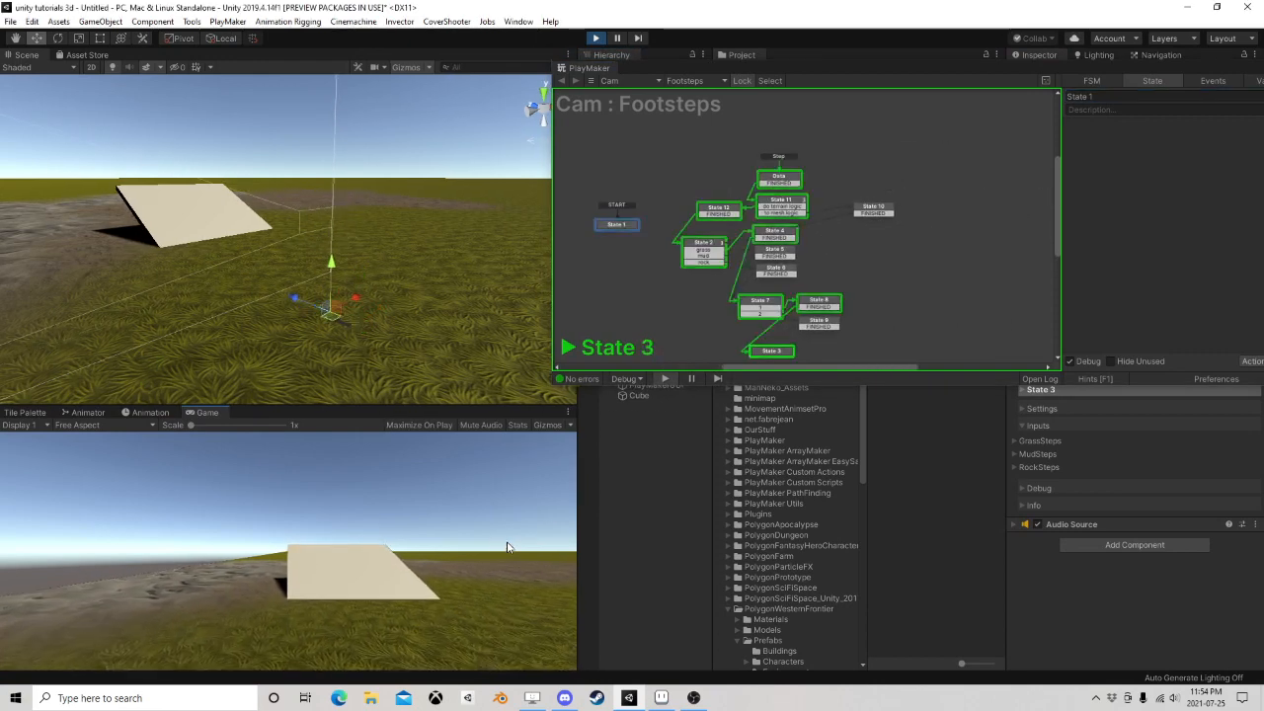
key(w)
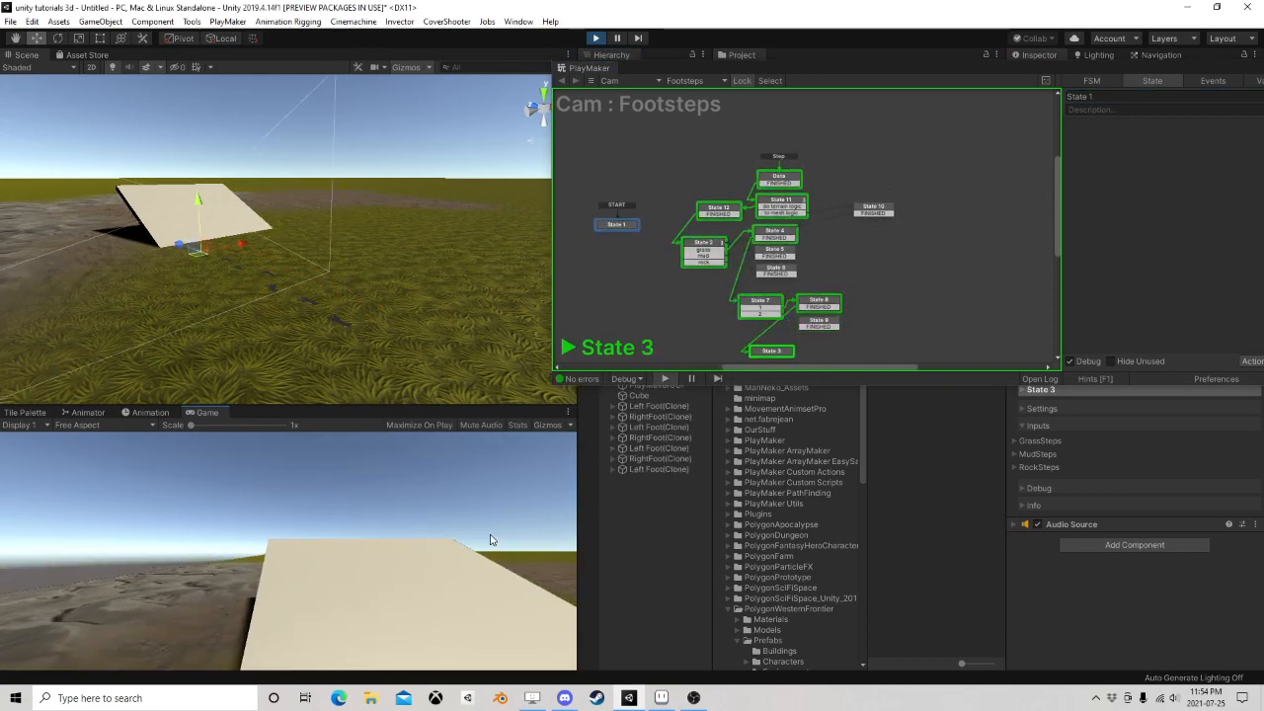
key(w)
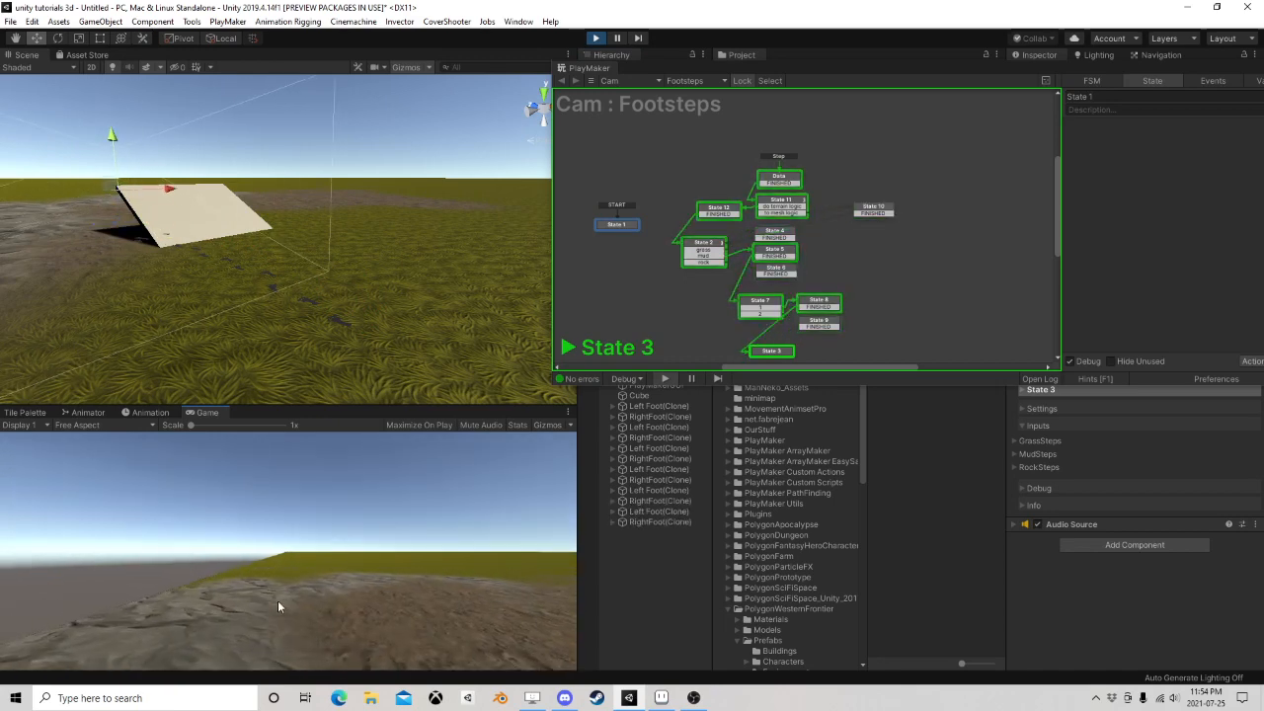
key(w)
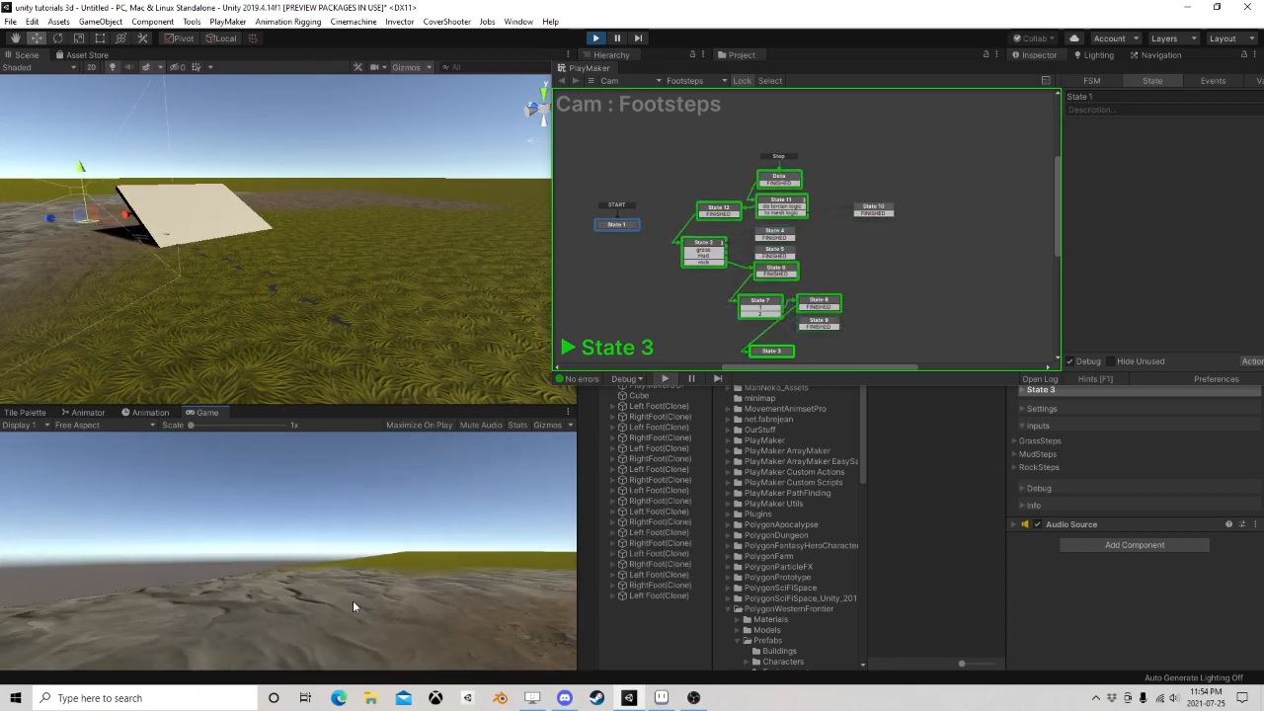
key(w)
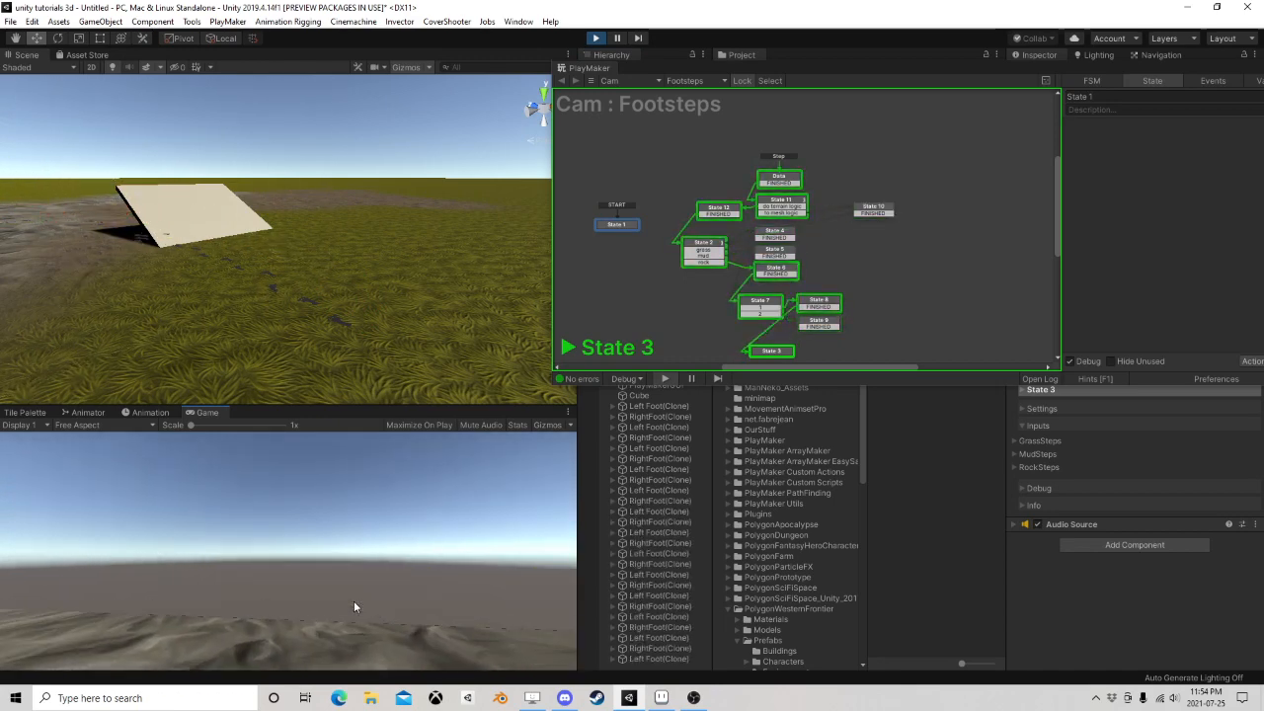
key(w)
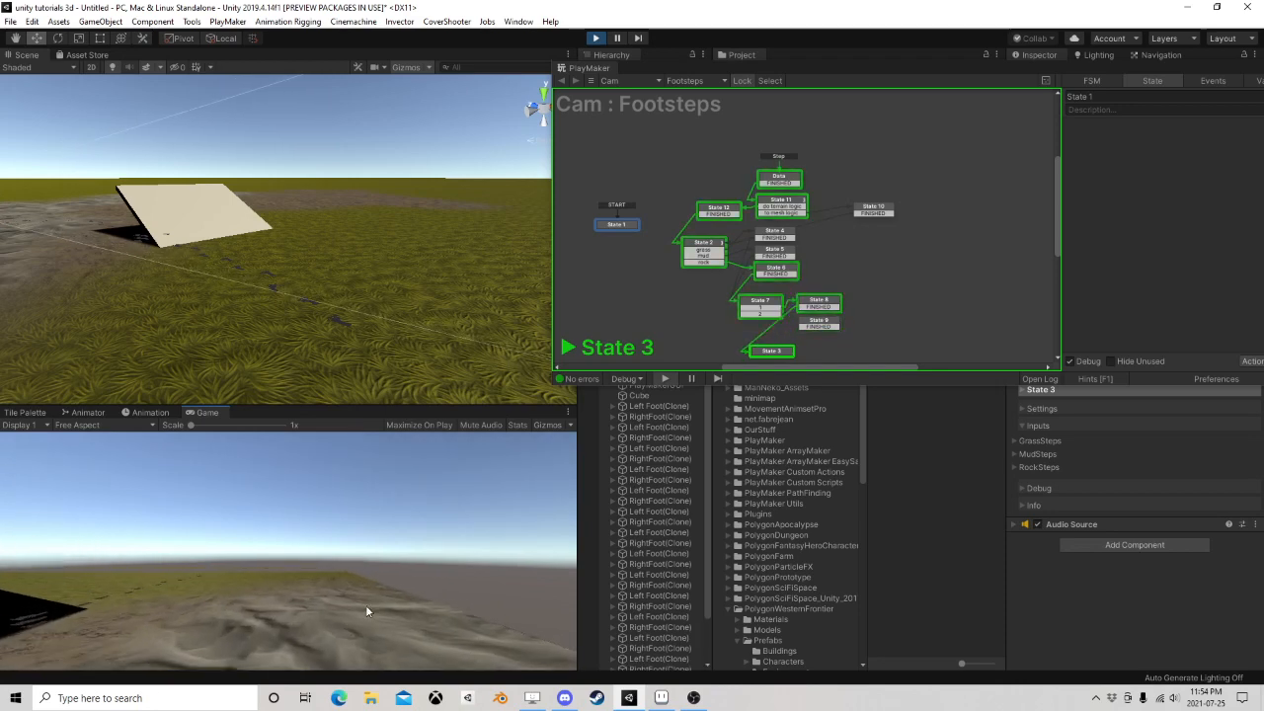
key(w)
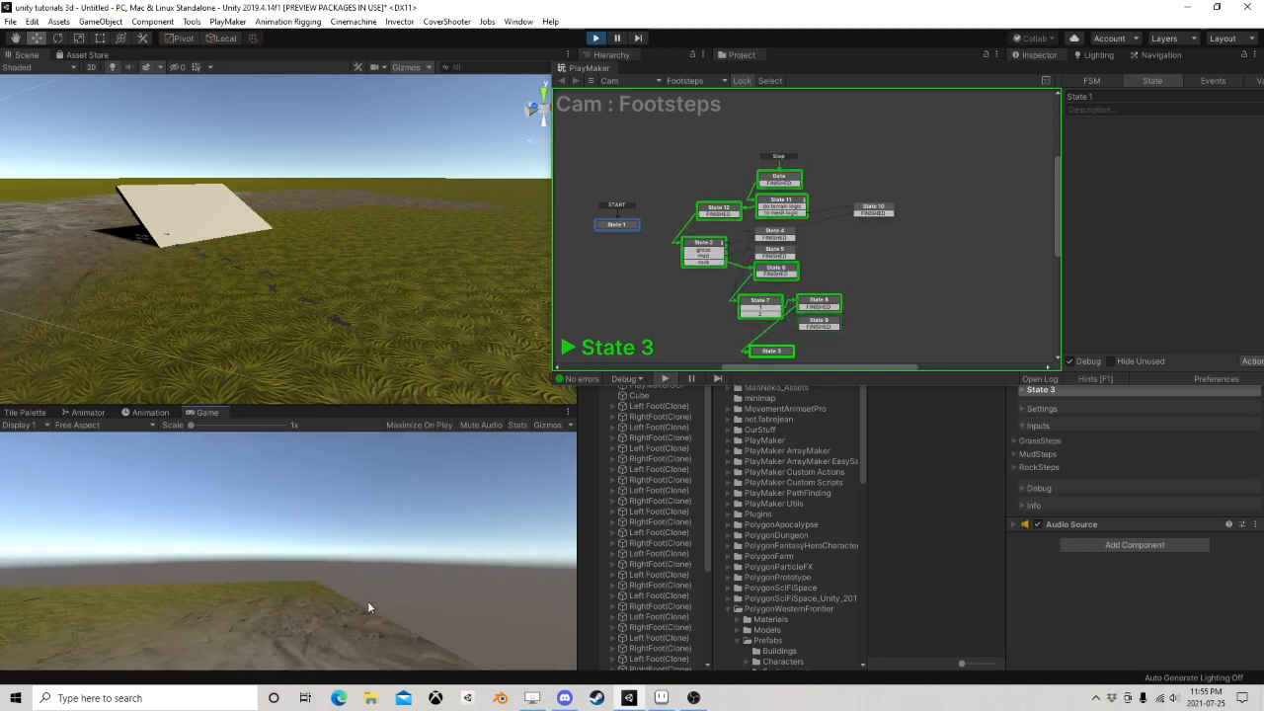
key(w)
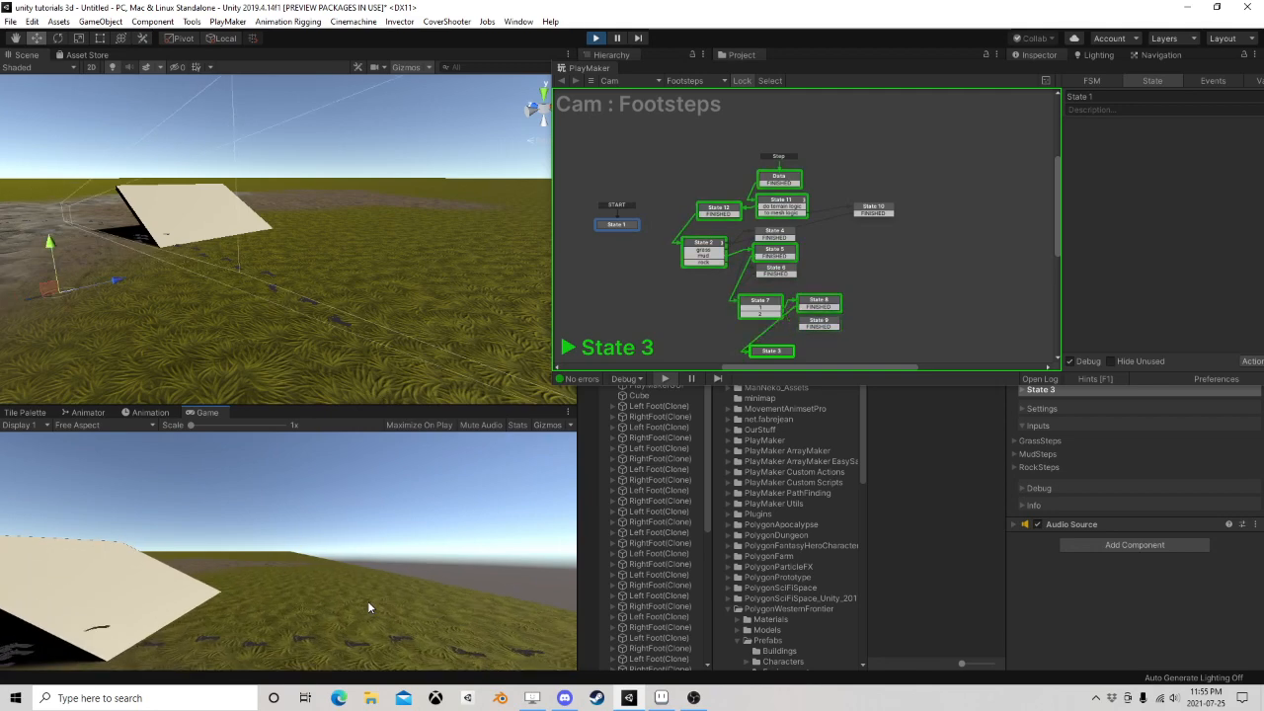
key(w)
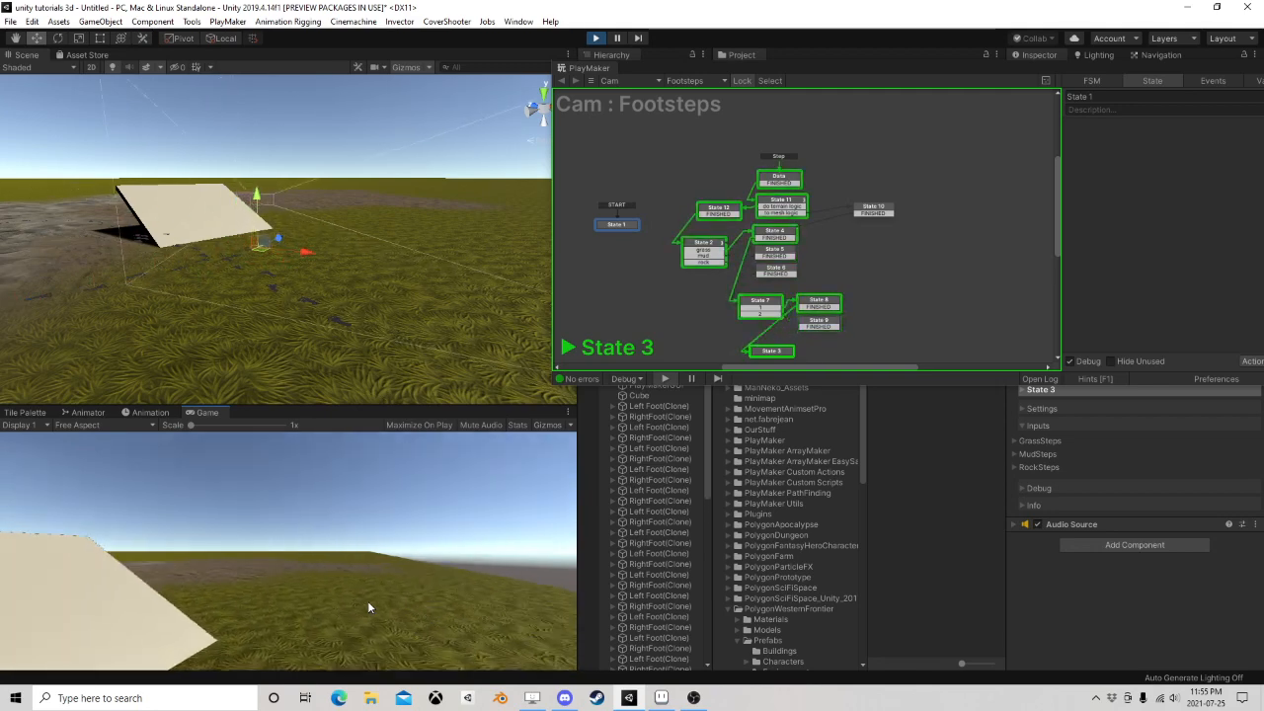
key(w)
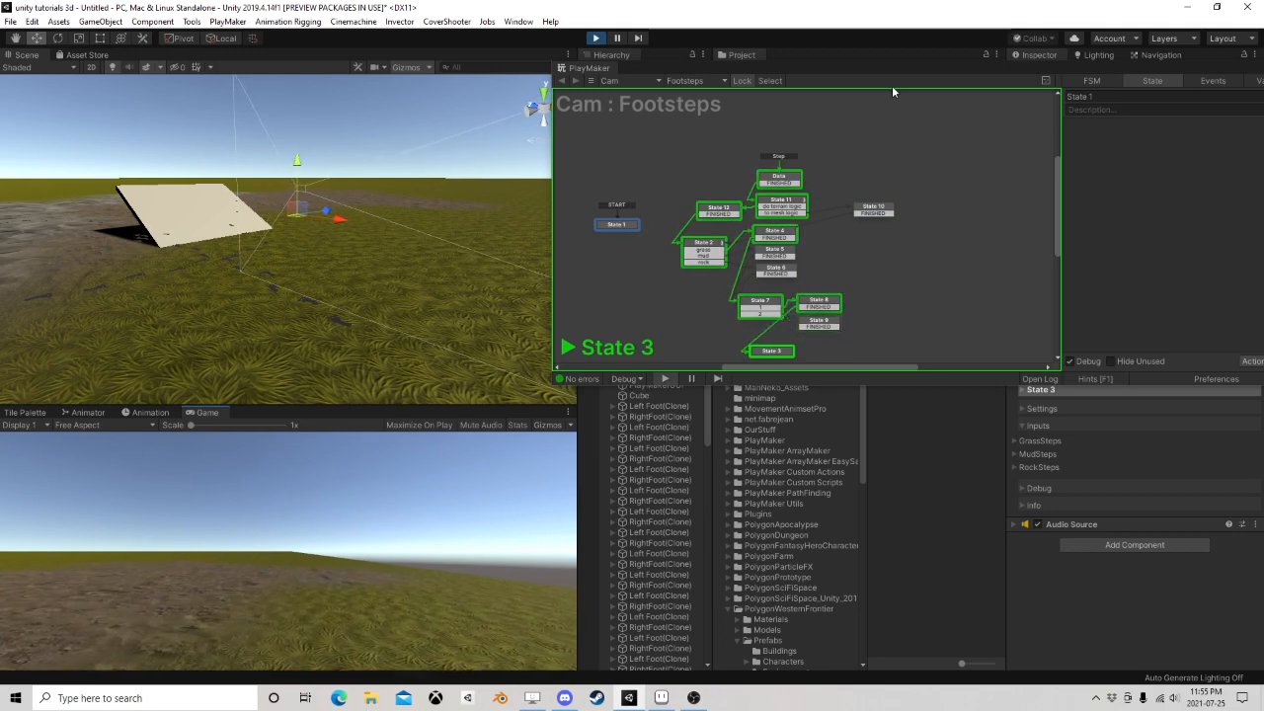
drag(905, 64, 574, 162)
click(595, 37)
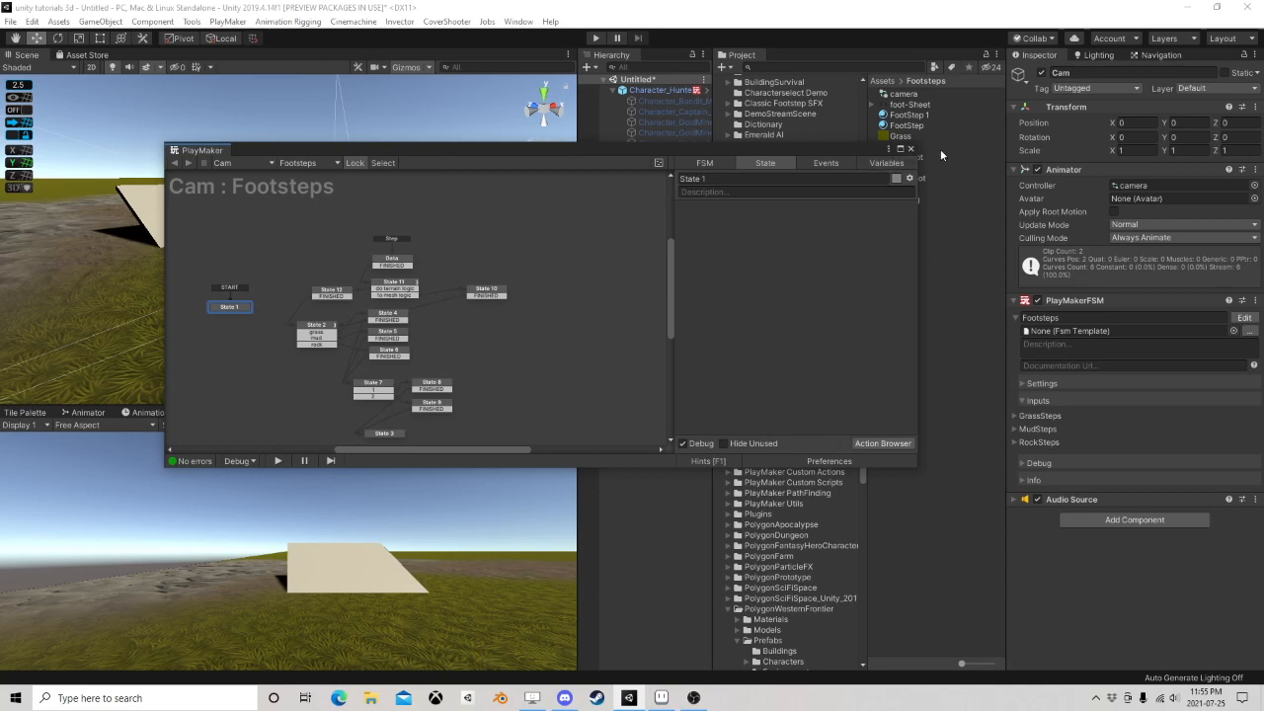
scroll(286, 244, down, 3)
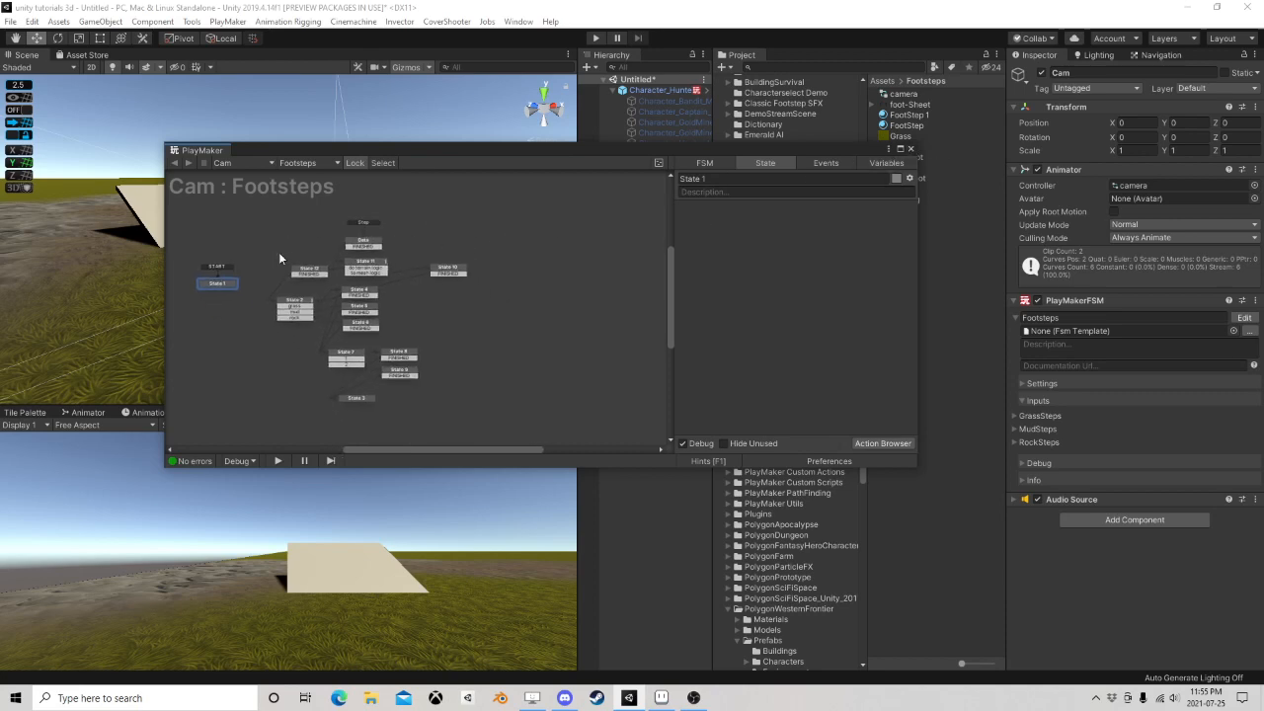
click(910, 149)
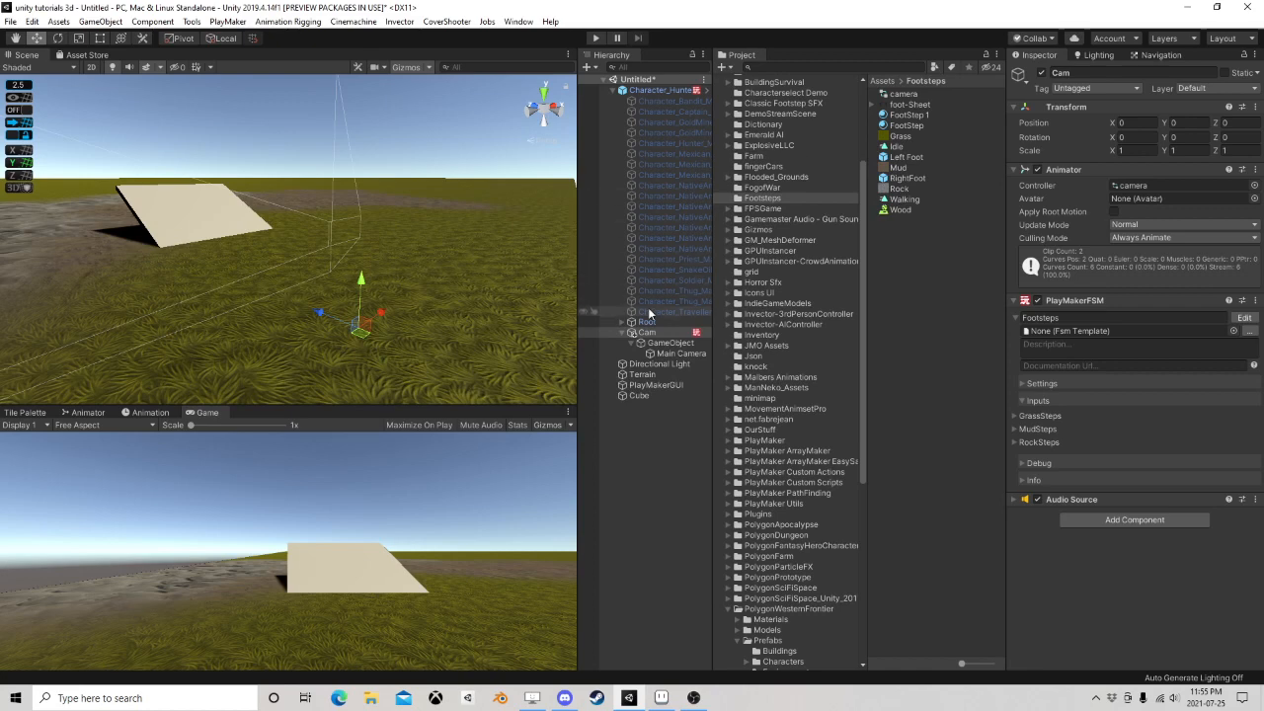
Delete the two animation events at 0:10 and 0:30 from Cam's Walking clip
click(647, 332)
click(1245, 317)
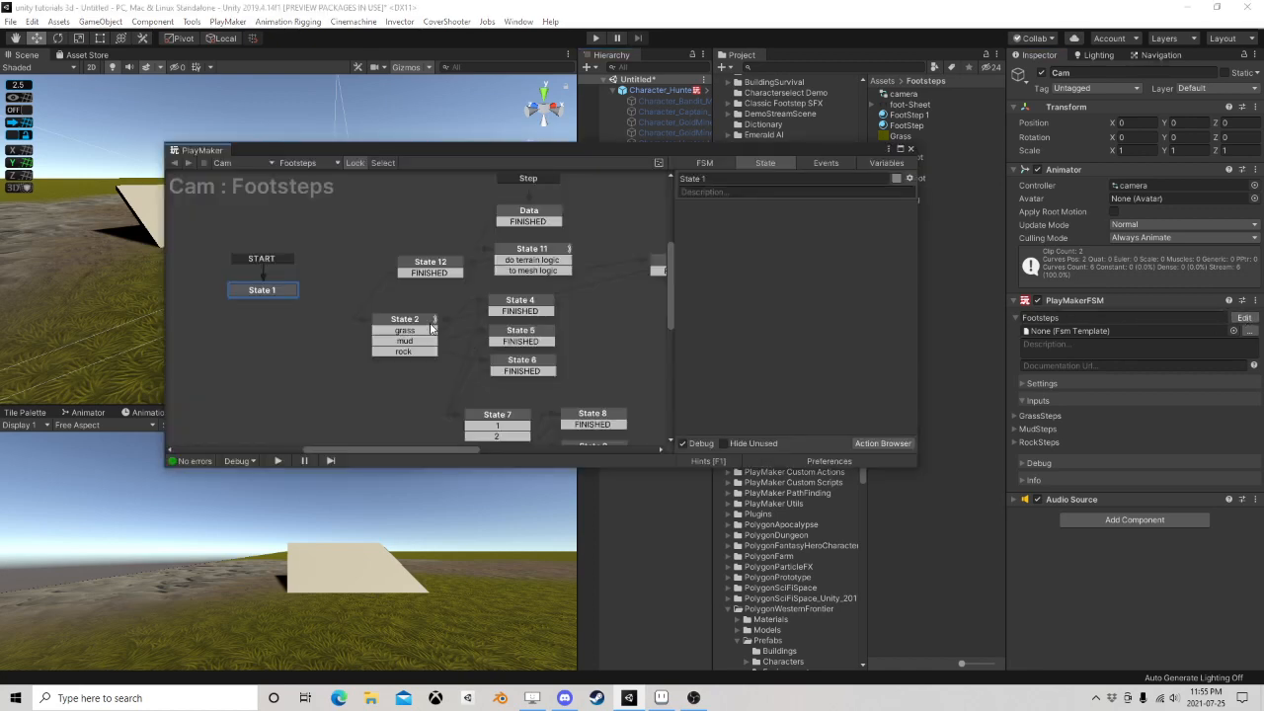
click(910, 149)
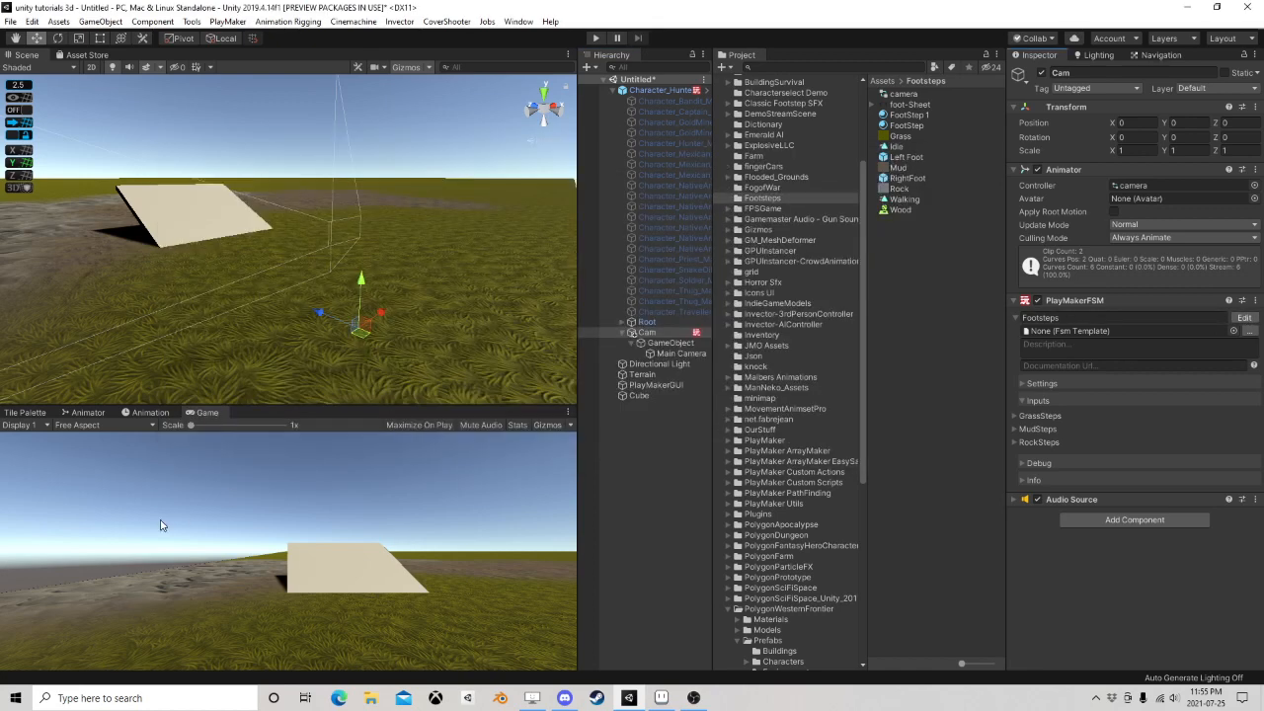
click(148, 411)
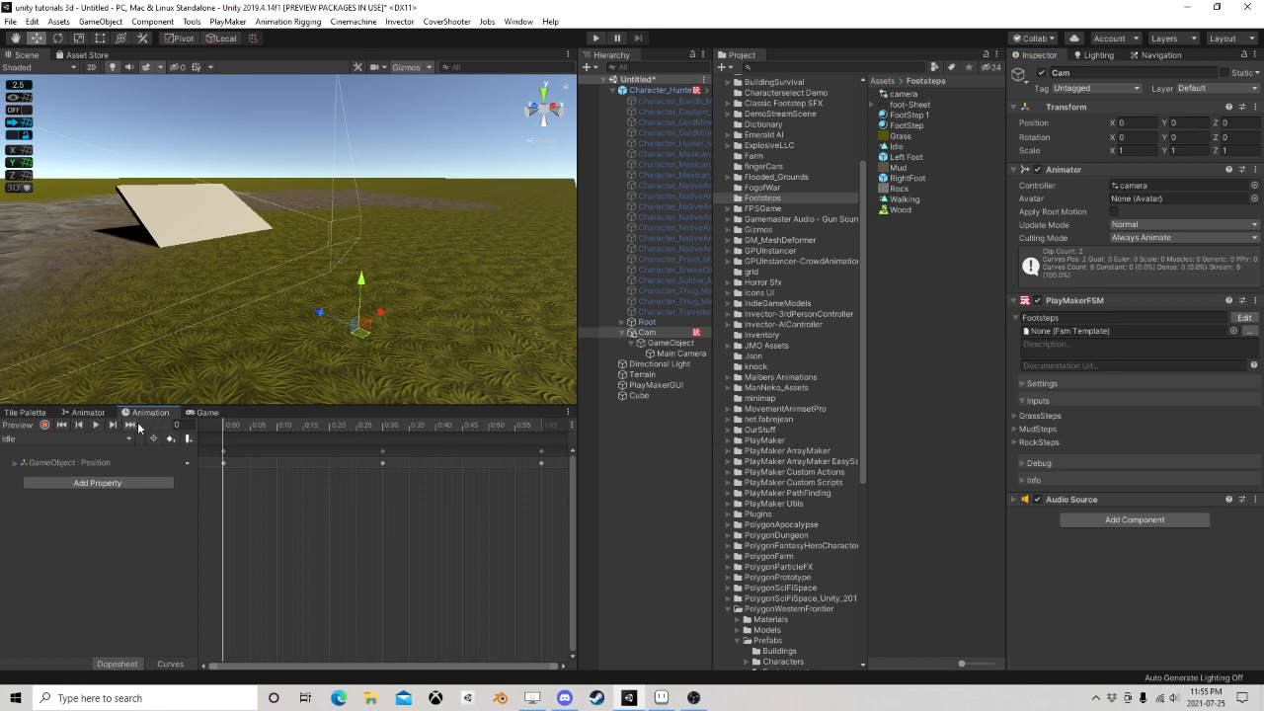
click(70, 438)
click(29, 464)
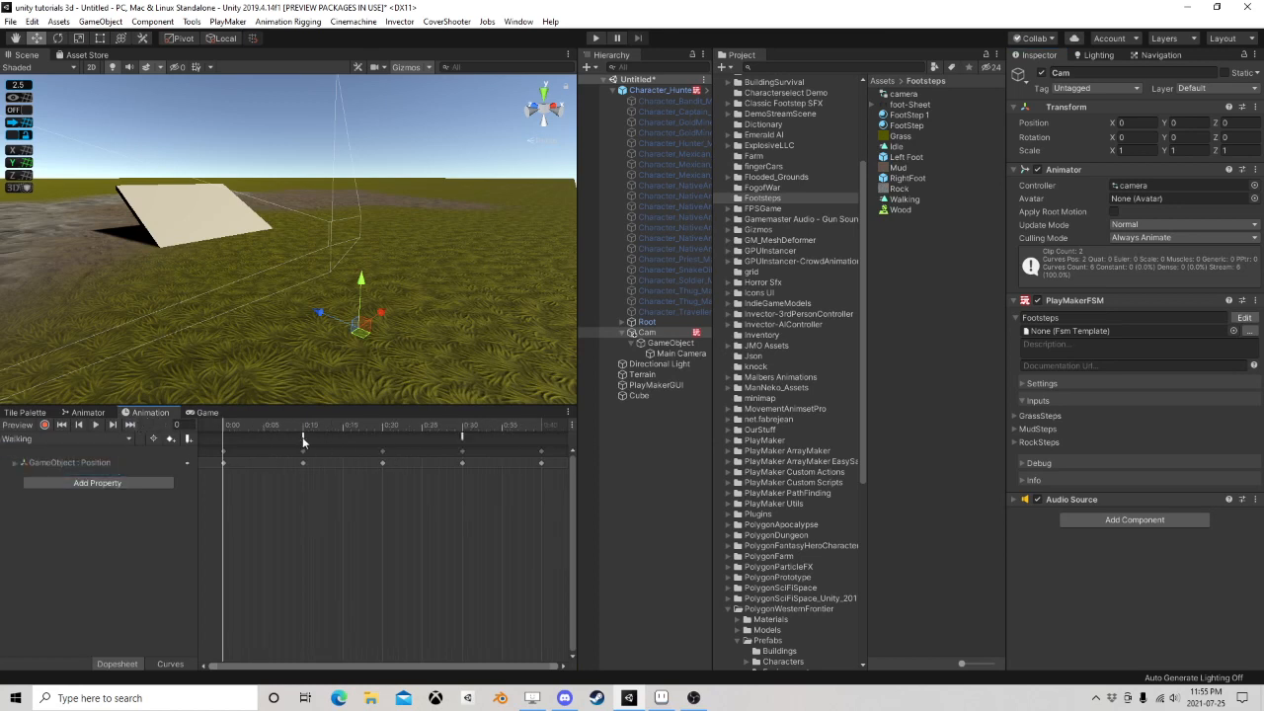
click(303, 439)
key(Delete)
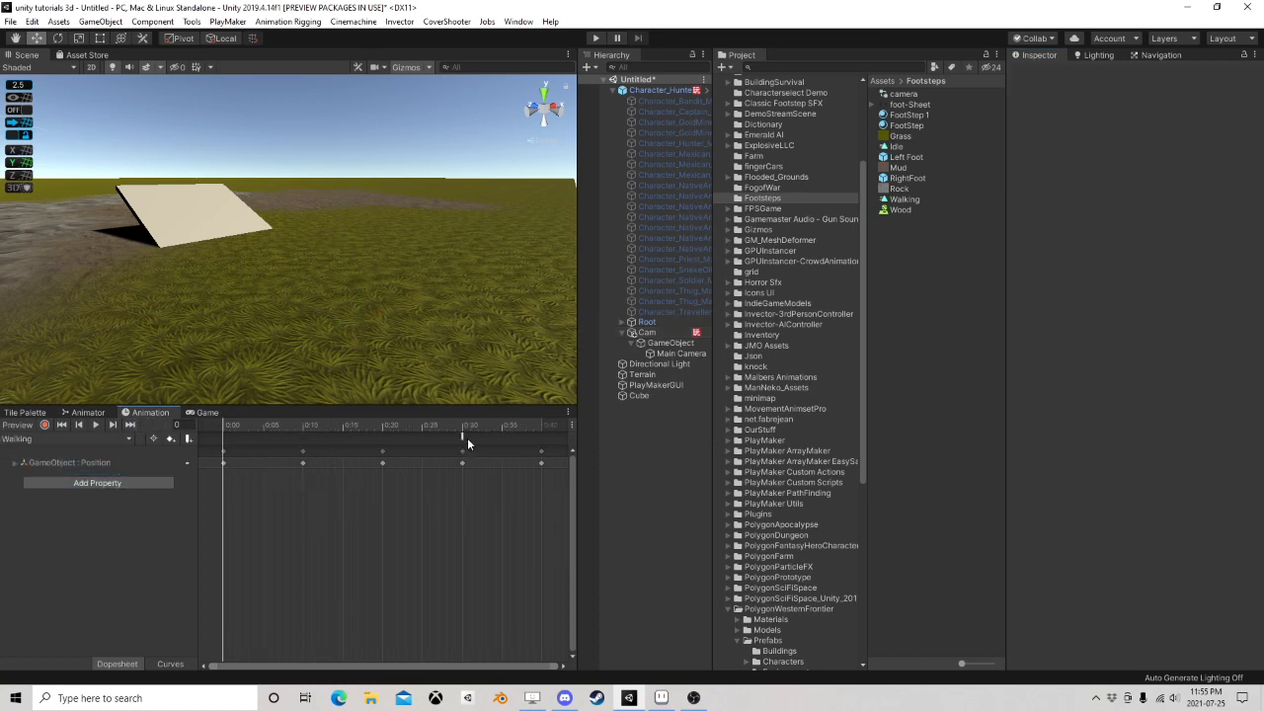
click(461, 440)
key(Delete)
Compare the Animator controllers and components of Cam and the hunter character
click(81, 412)
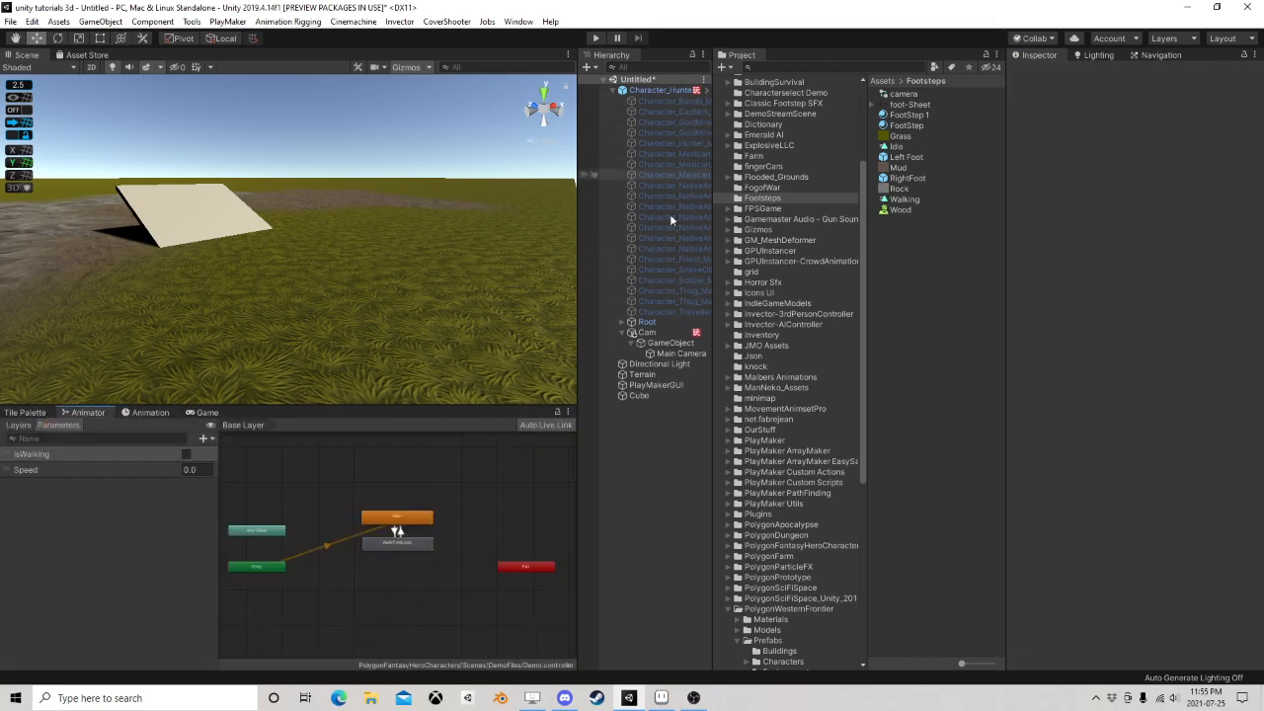
click(649, 333)
click(659, 89)
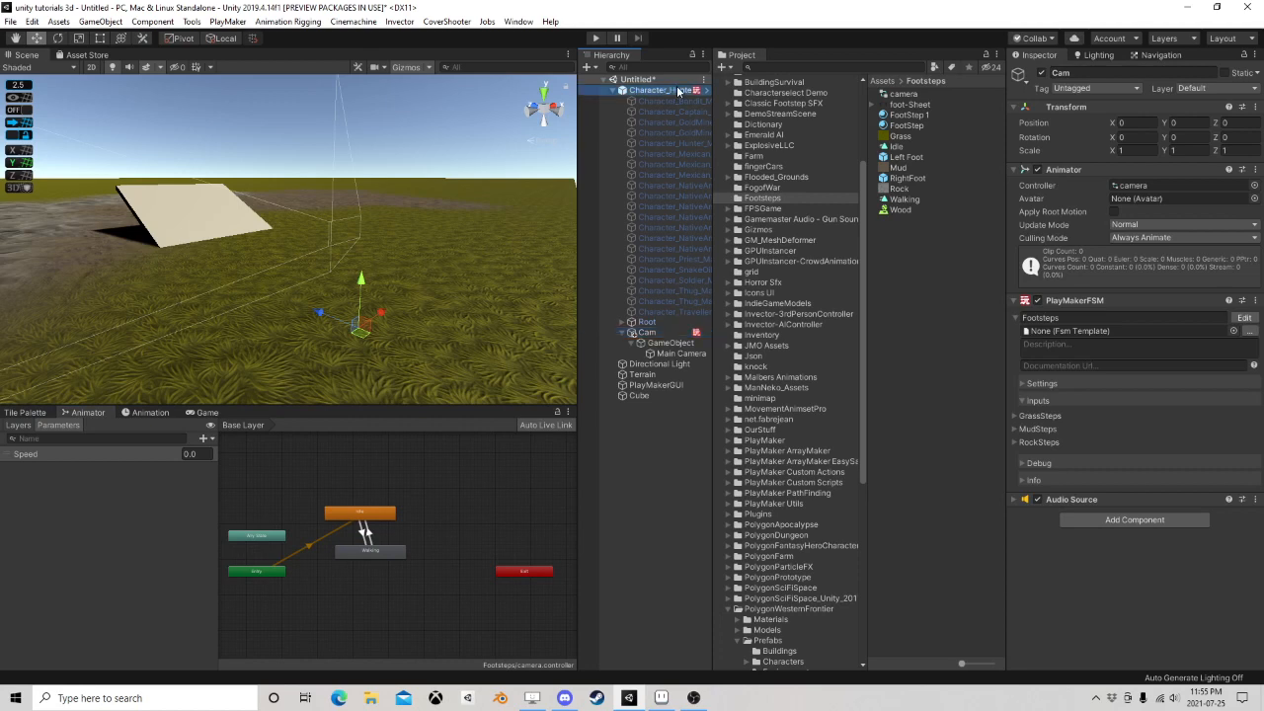
click(645, 332)
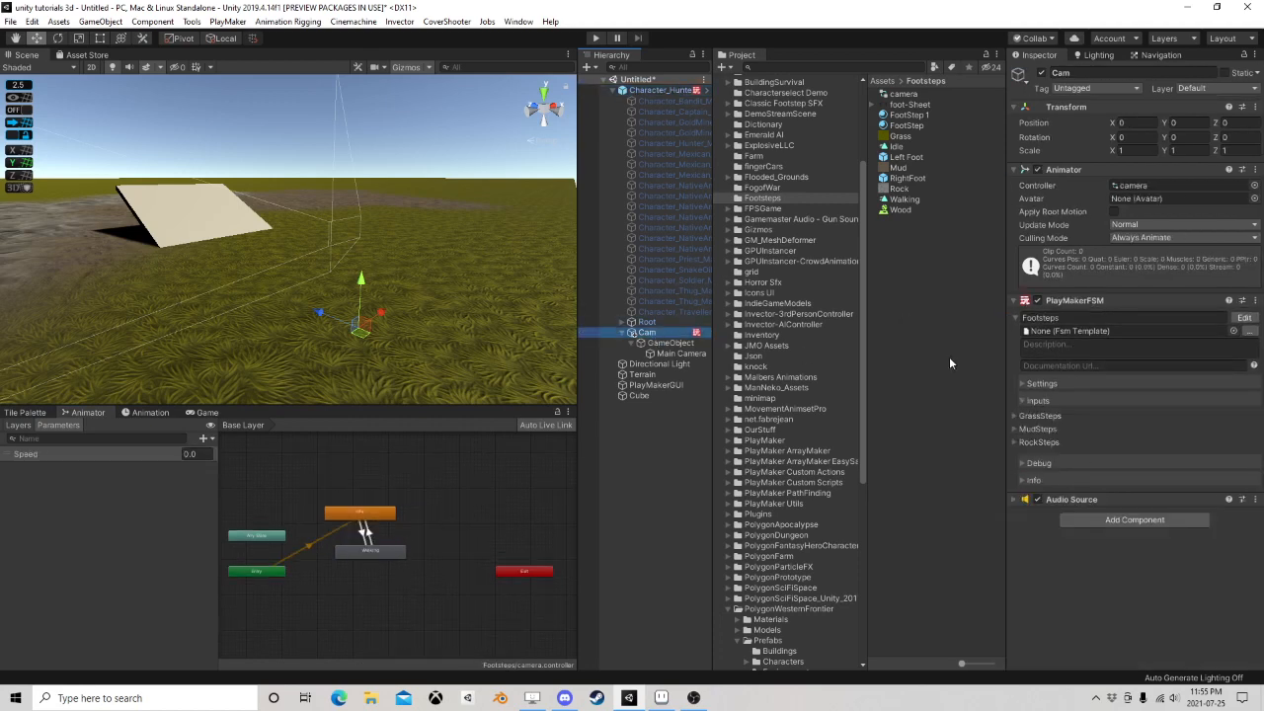
click(665, 91)
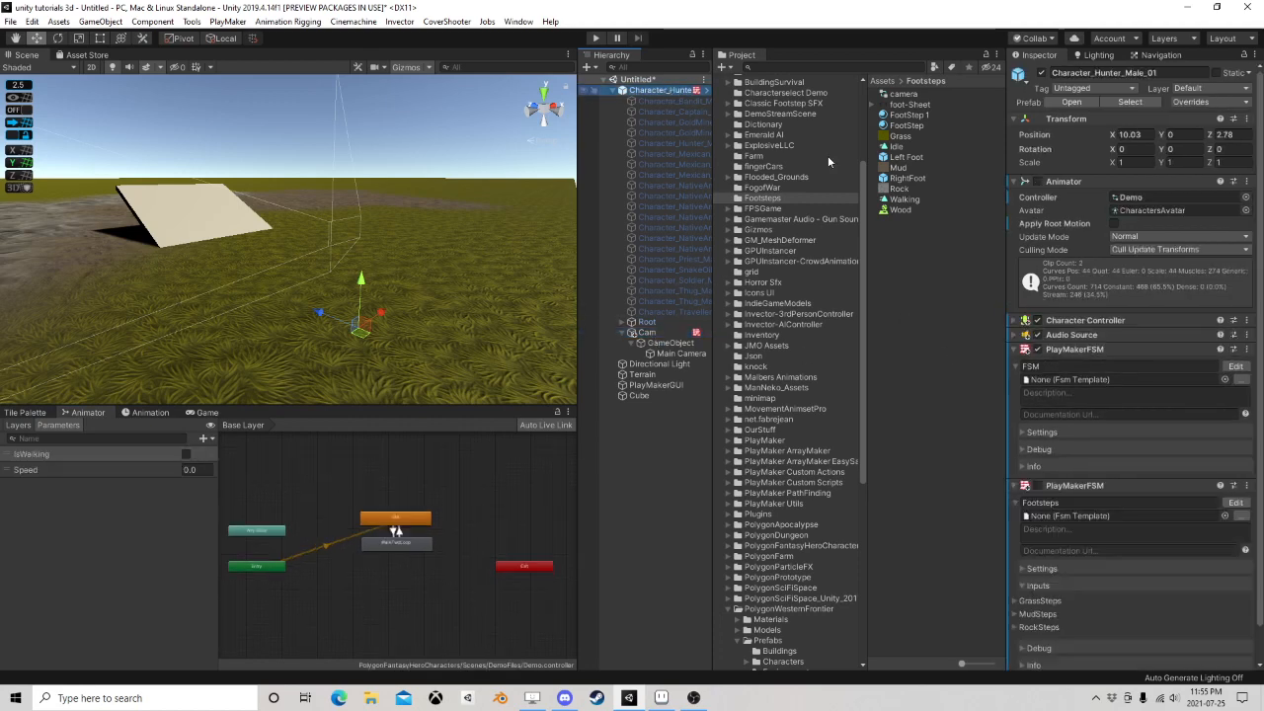
scroll(1033, 415, down, 1)
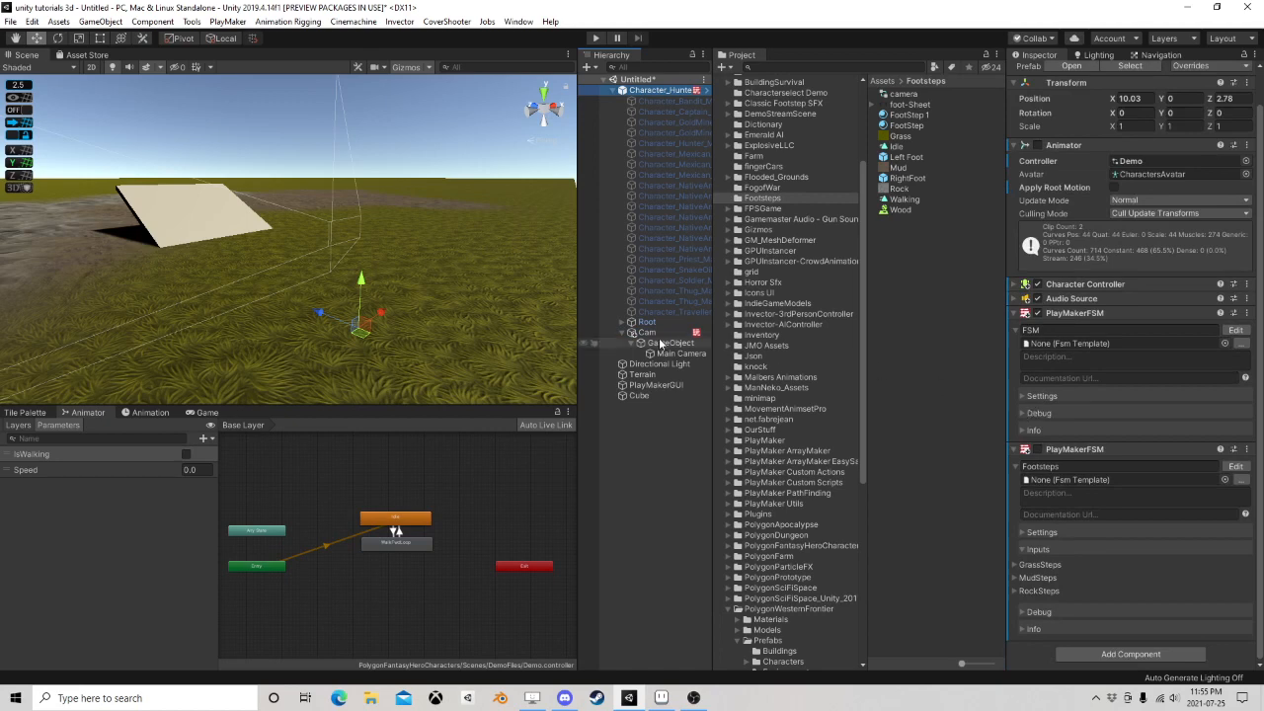
Add a third PlayMakerFSM component to the hunter character, name it footstepsound, and bring up its state graph for editing
click(1126, 654)
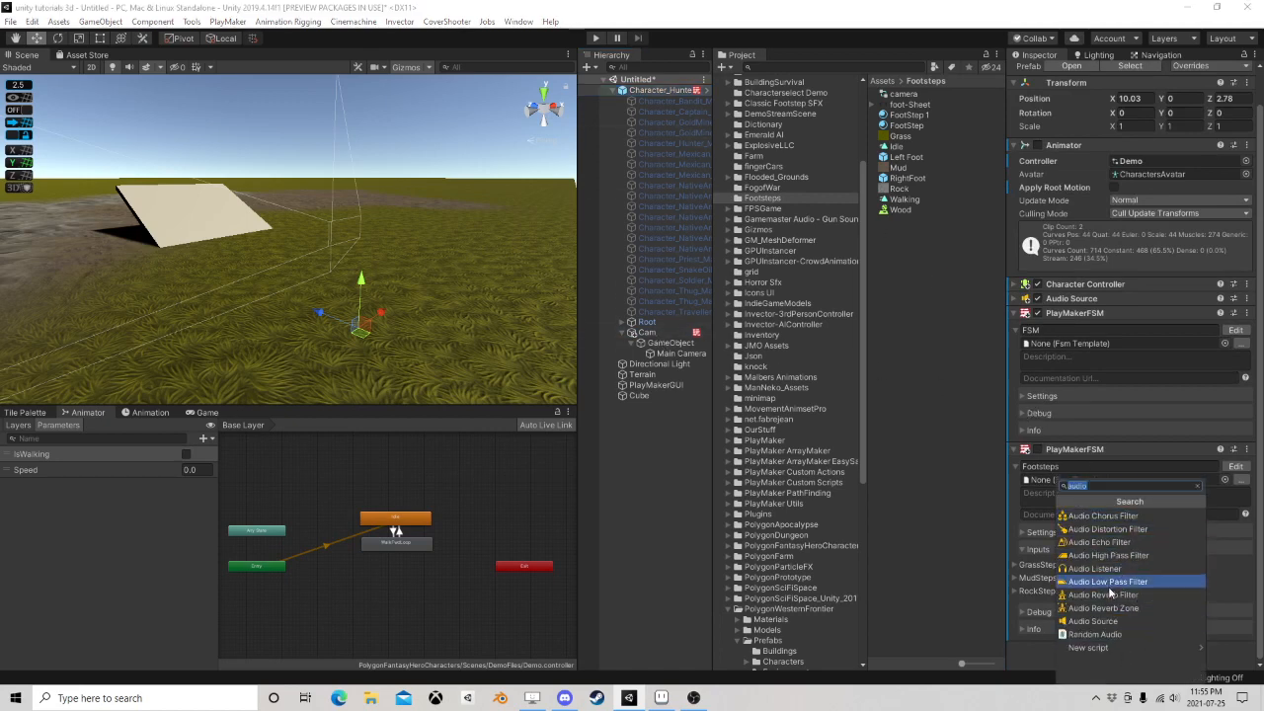
text(fsm)
click(1107, 551)
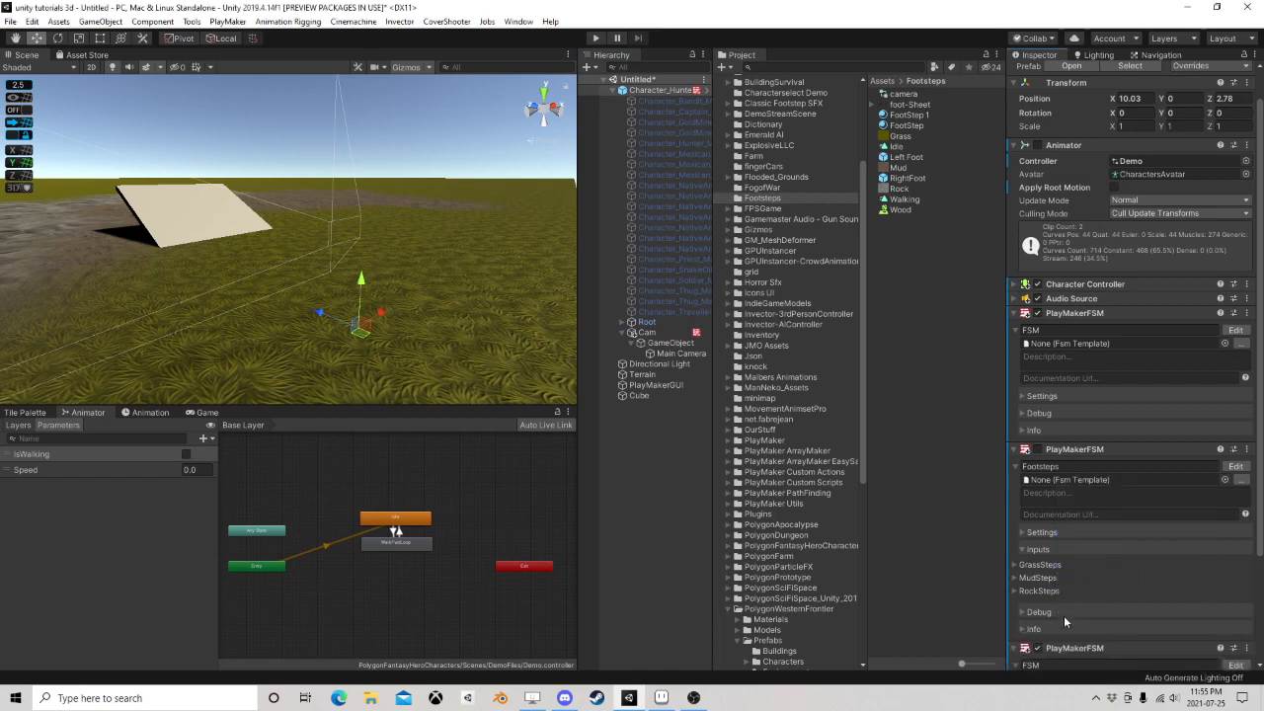
scroll(1060, 614, down, 3)
click(1033, 546)
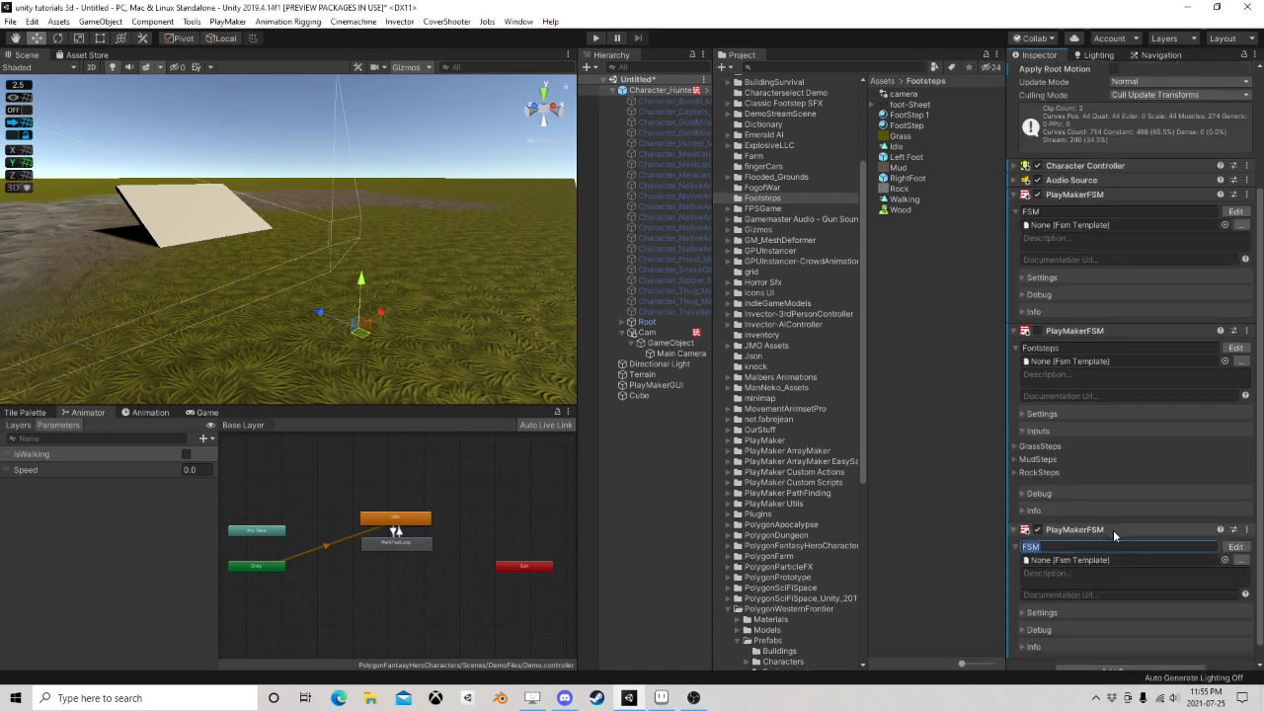
text(footstepsound)
click(1236, 546)
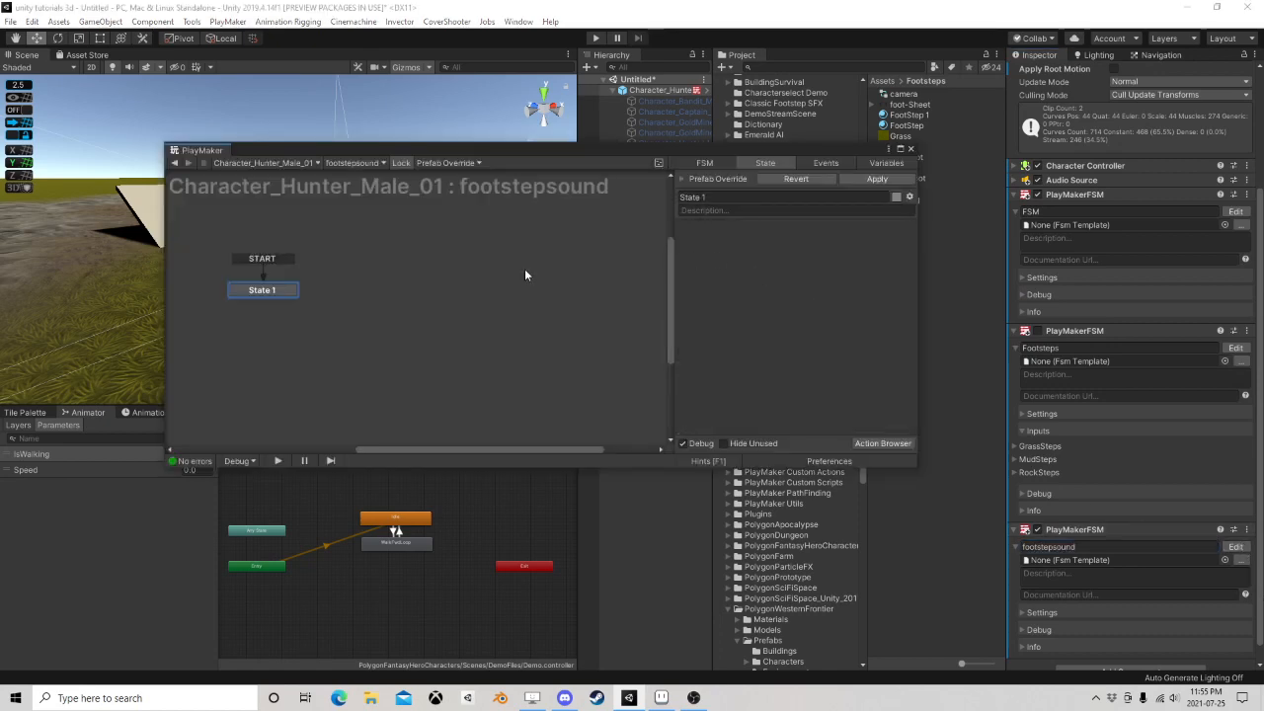
drag(264, 290, 308, 302)
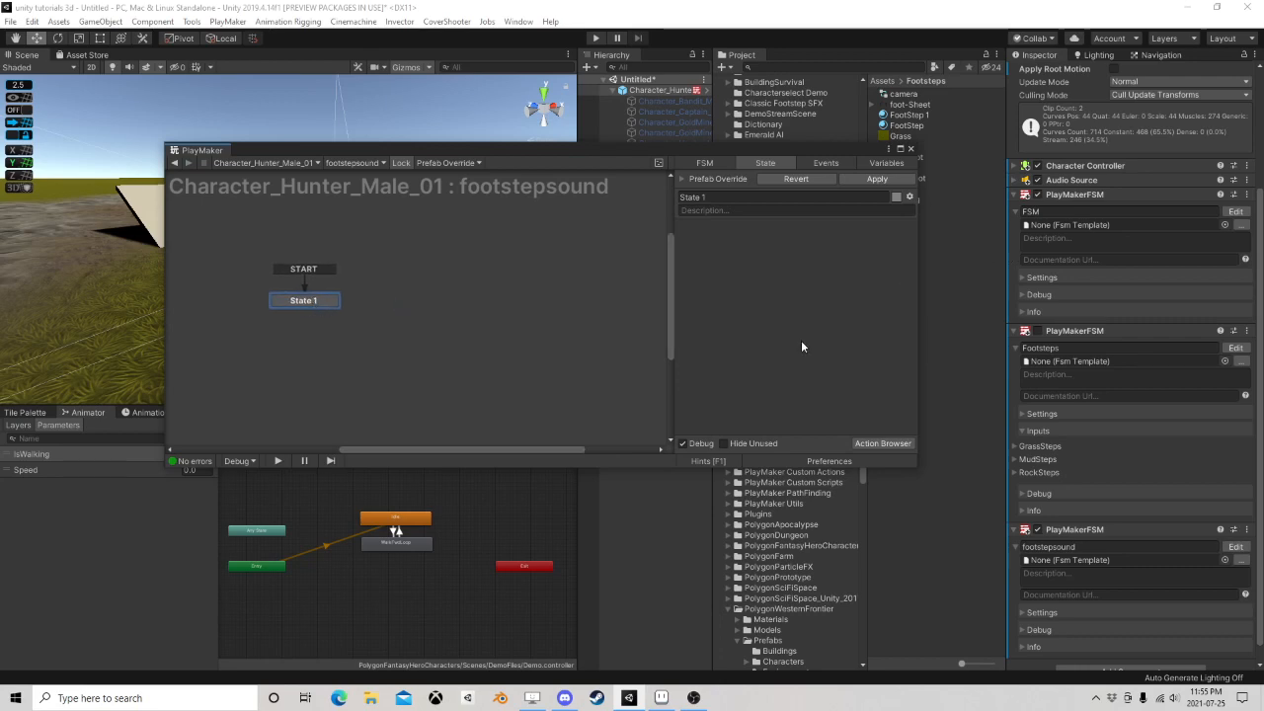
Add a Get Fsm Vector3 action to State 1 of the footstepsound FSM
click(879, 443)
text(get fs)
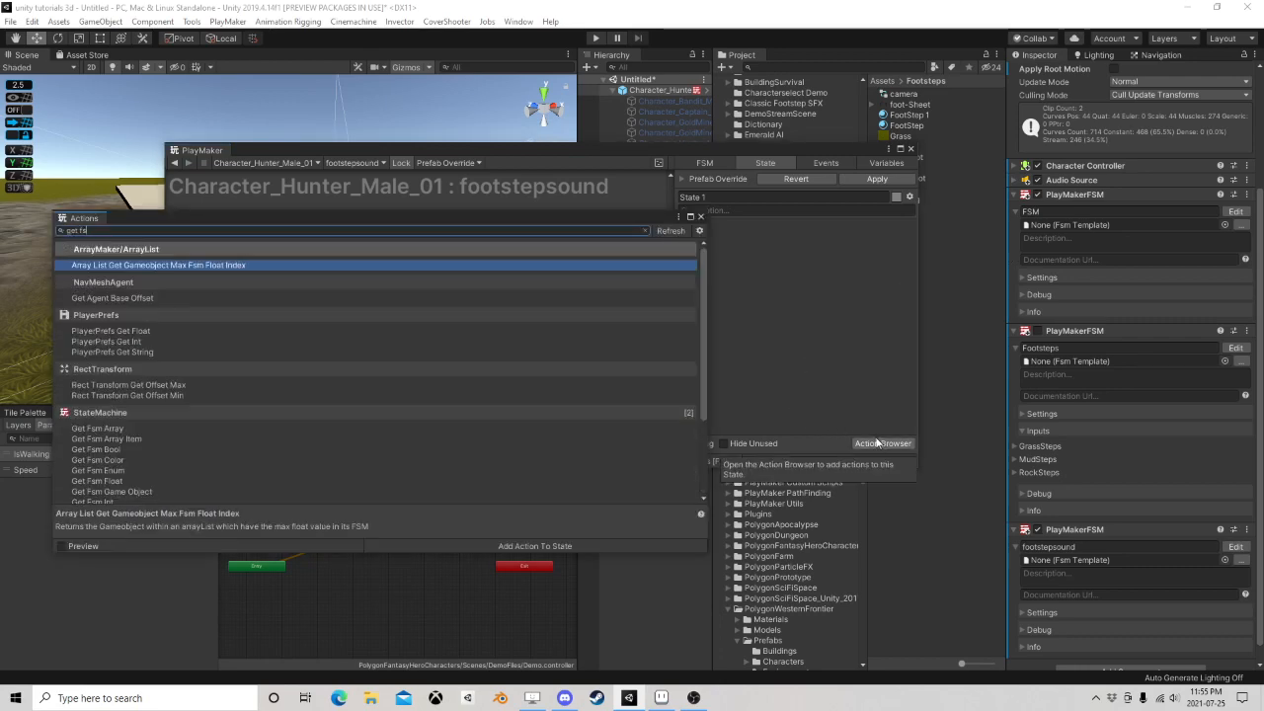
text(m vector)
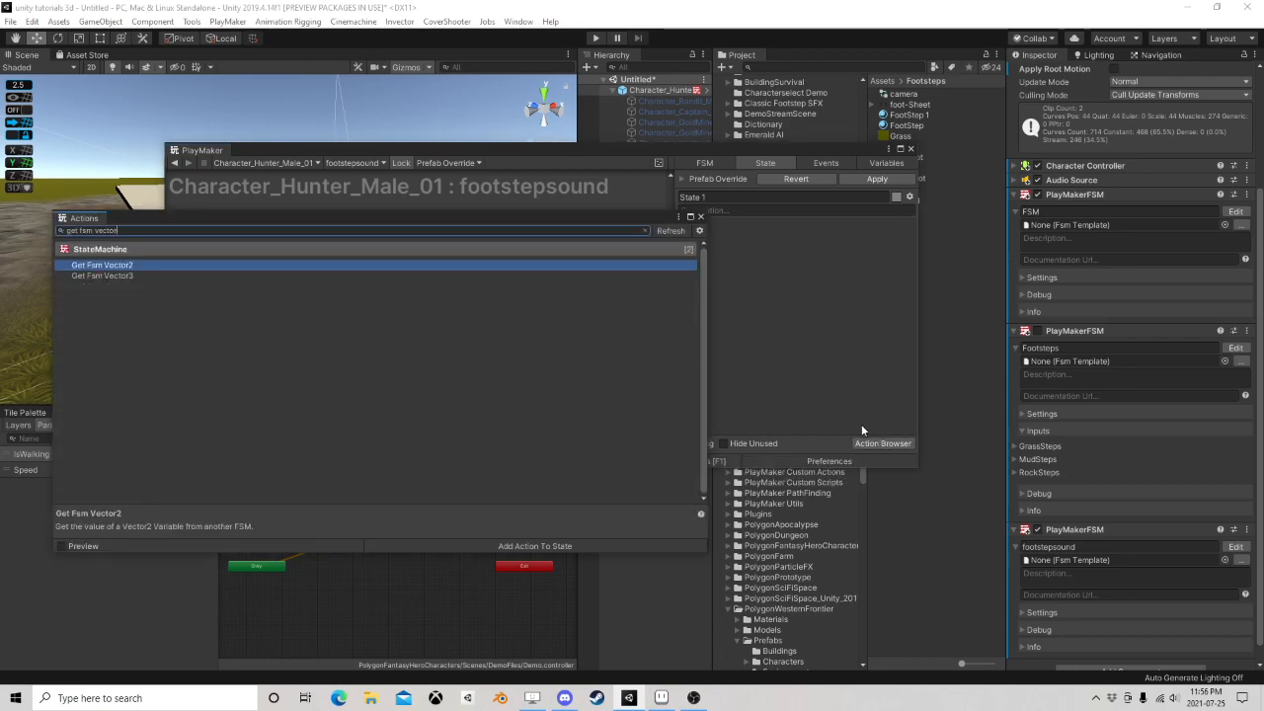
double_click(134, 276)
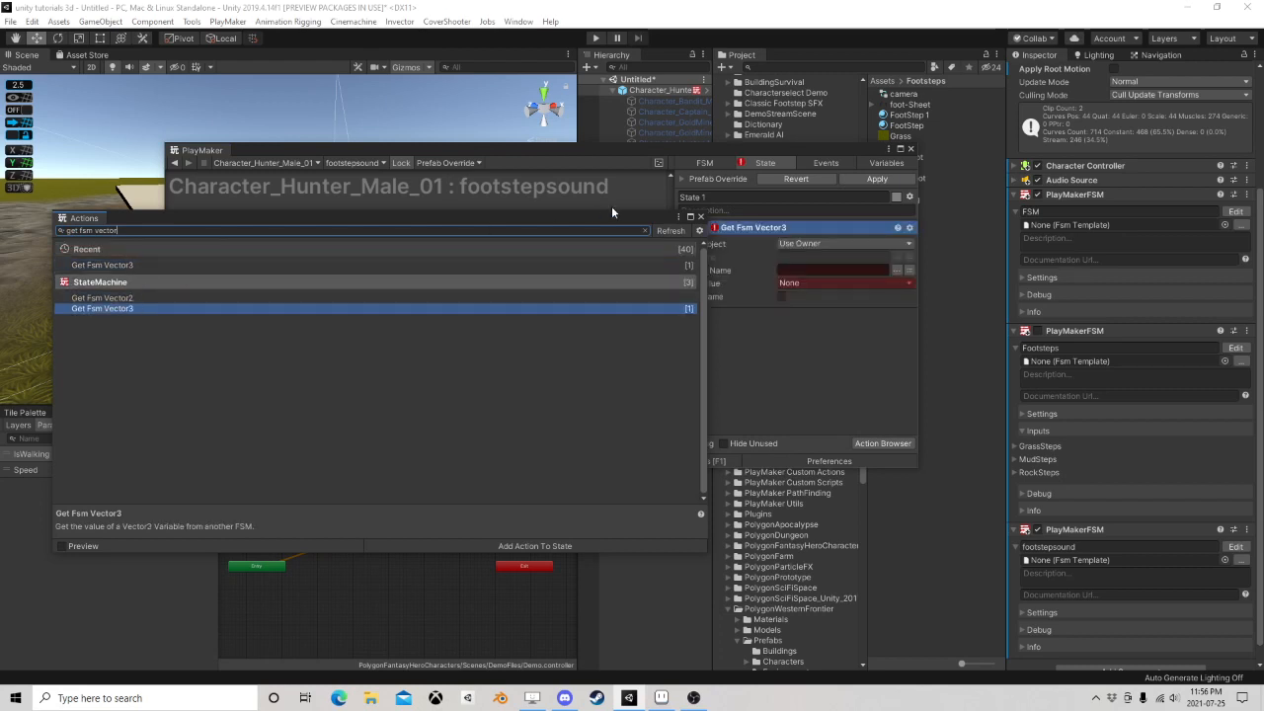
click(698, 217)
Make Get Fsm Vector3 read variable V from the owner's FSM, storing it in a new variable V every frame
click(838, 243)
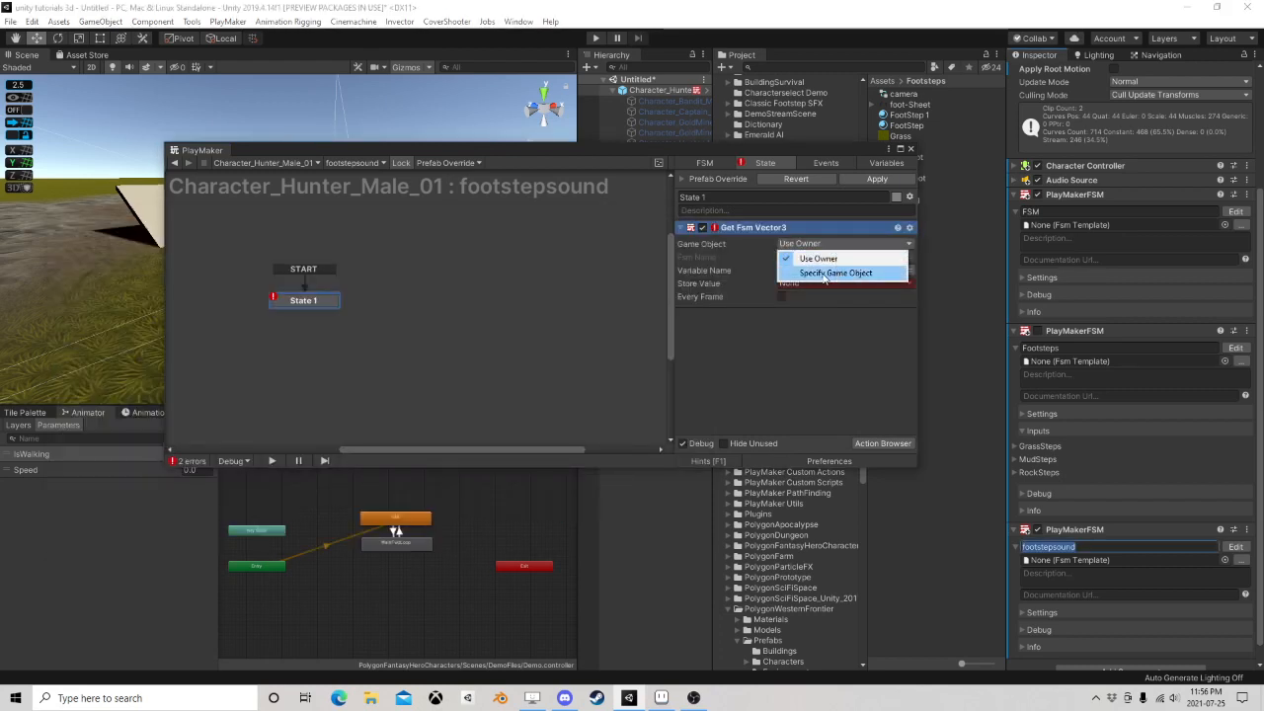
click(810, 257)
click(896, 270)
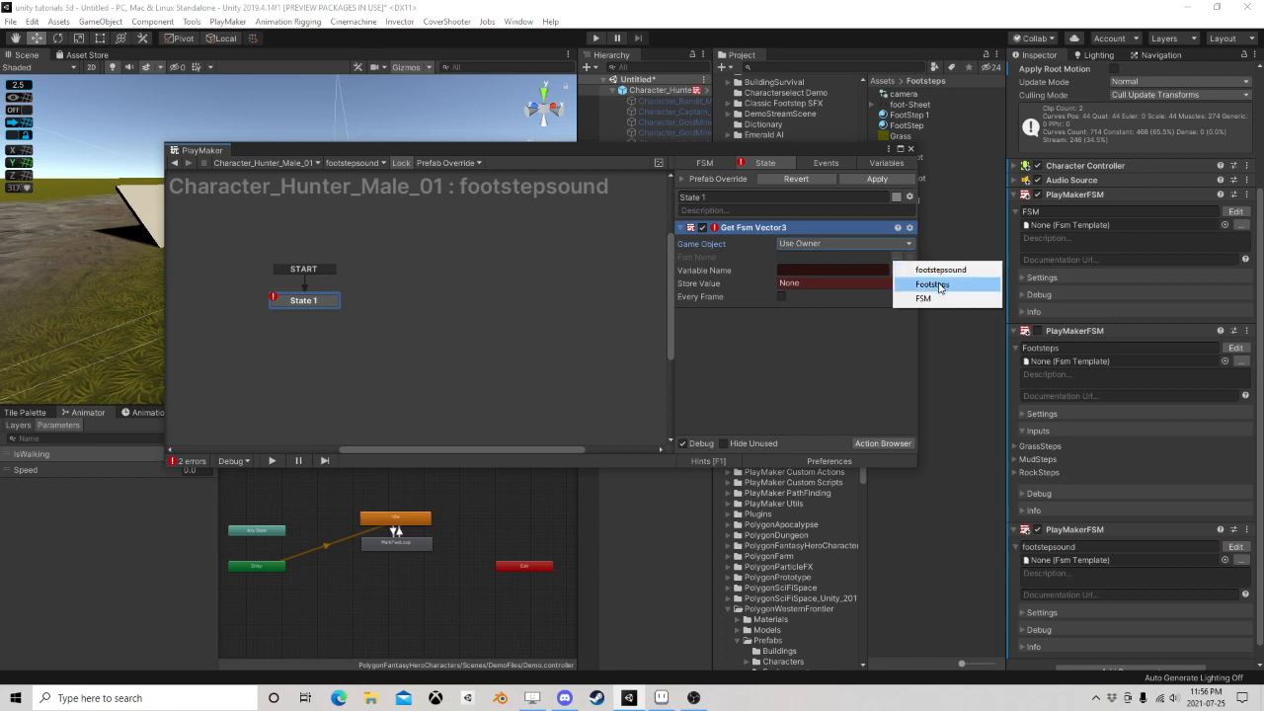
click(931, 300)
click(898, 269)
click(948, 278)
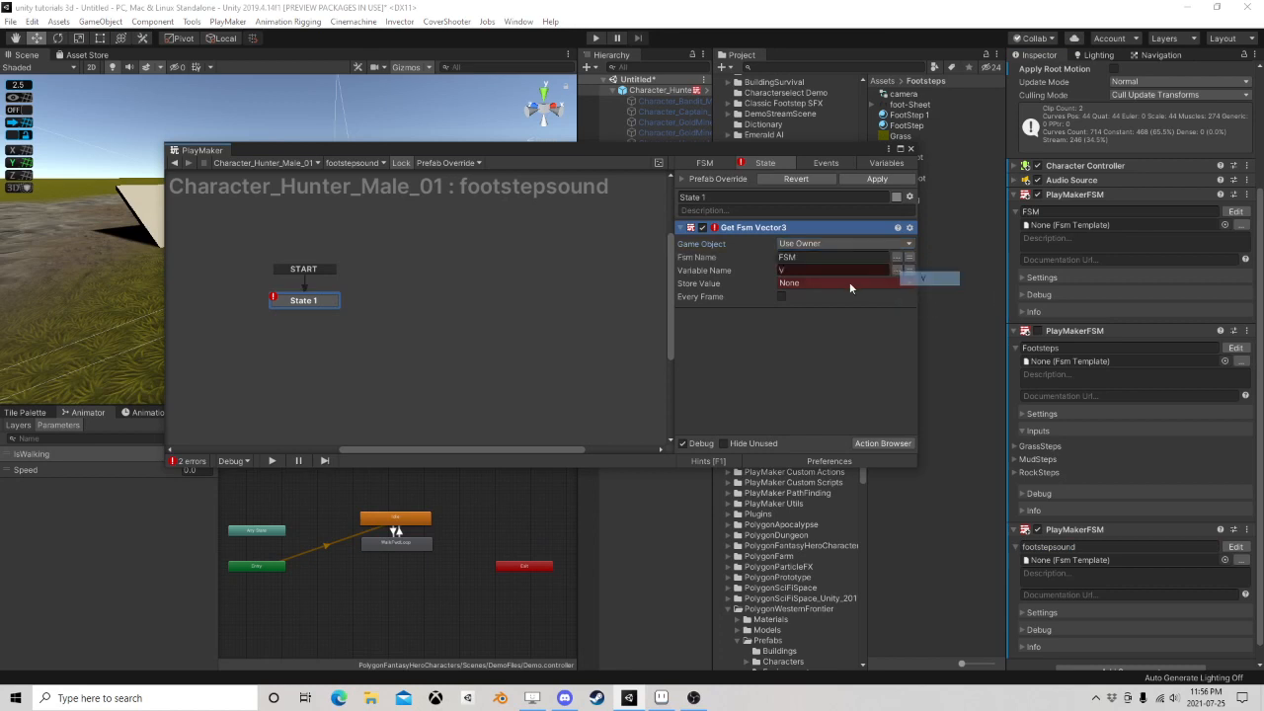
click(849, 282)
click(843, 317)
text(V)
click(842, 324)
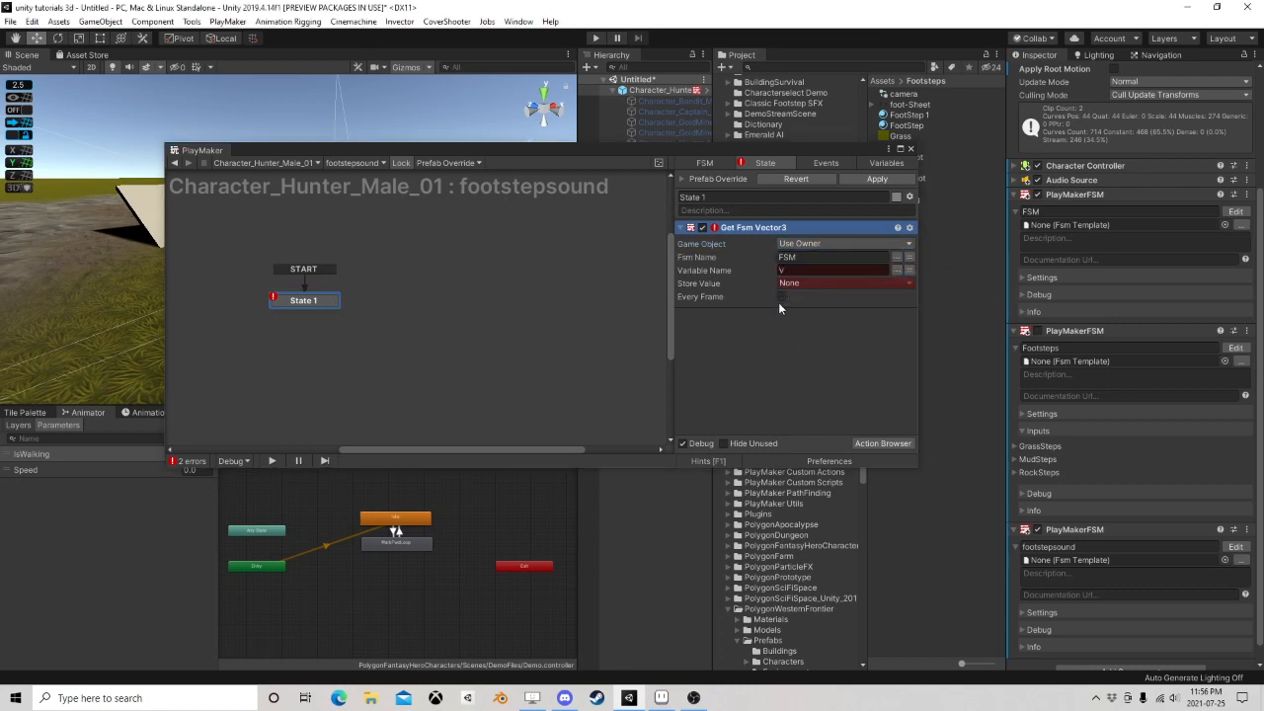
click(781, 309)
Add a Get Vector Length action to State 1 and place it below Get Fsm Vector3
click(881, 443)
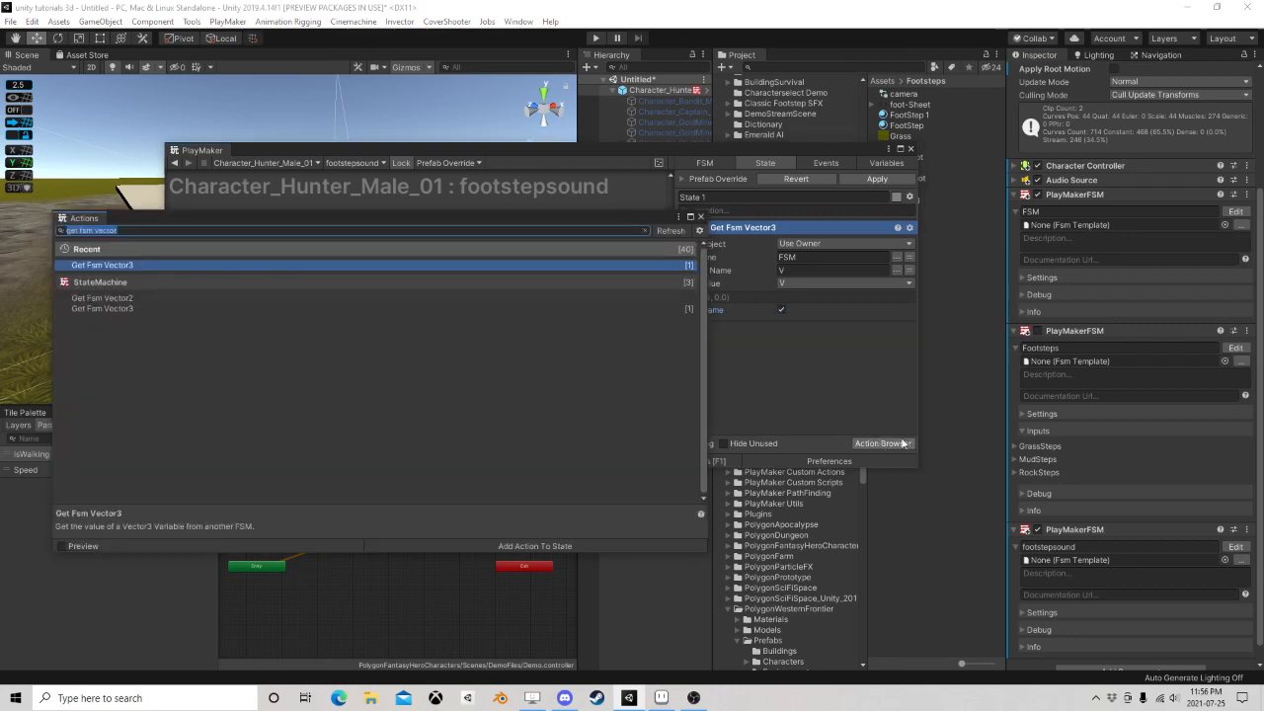
text(lengt)
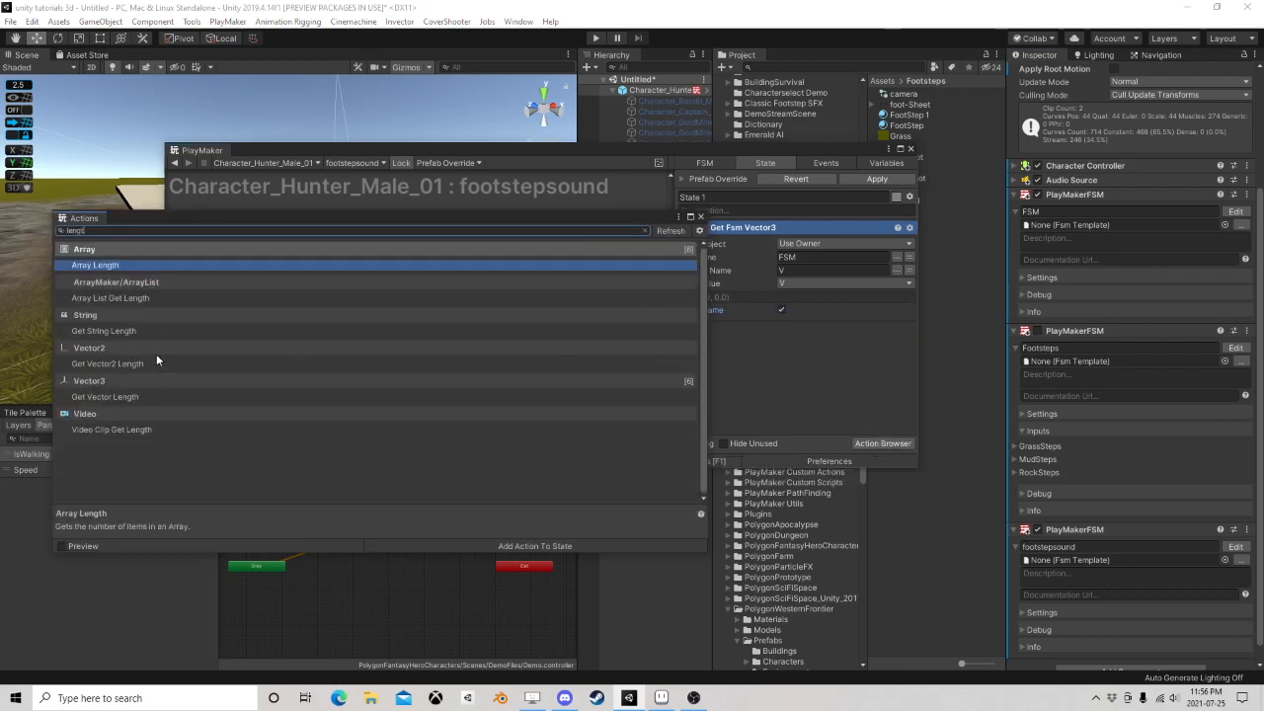
double_click(131, 398)
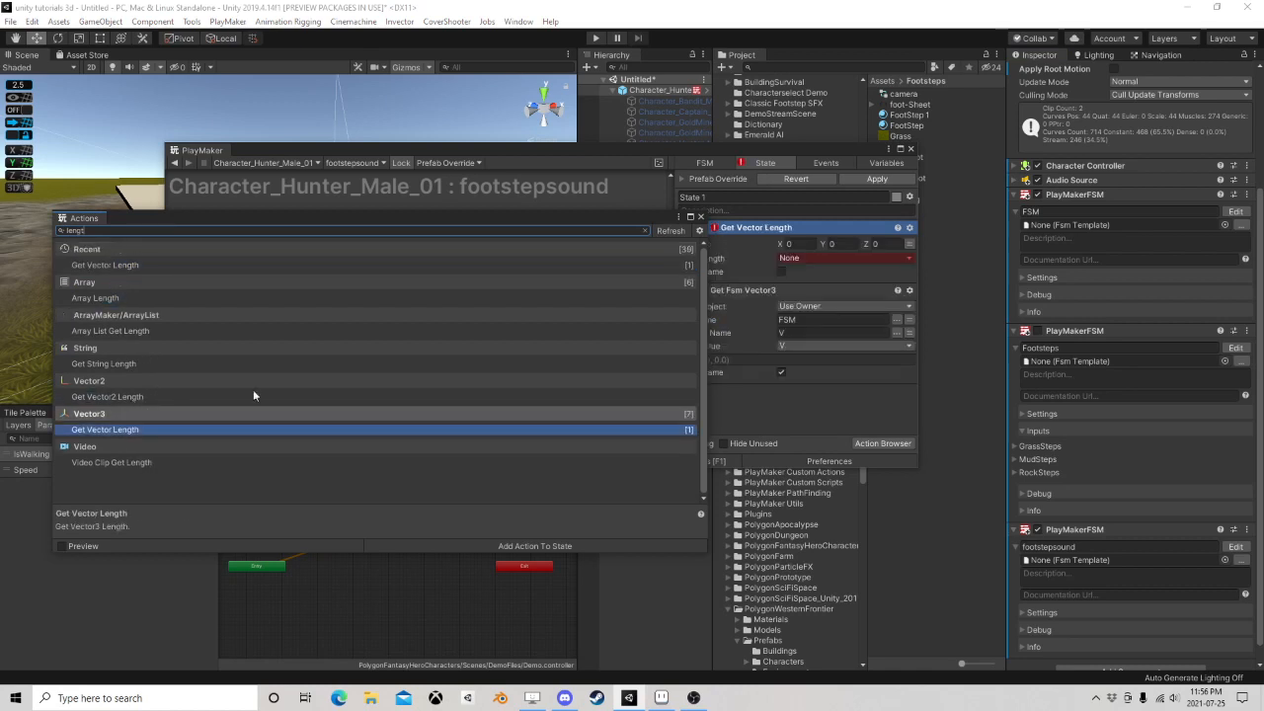
click(700, 217)
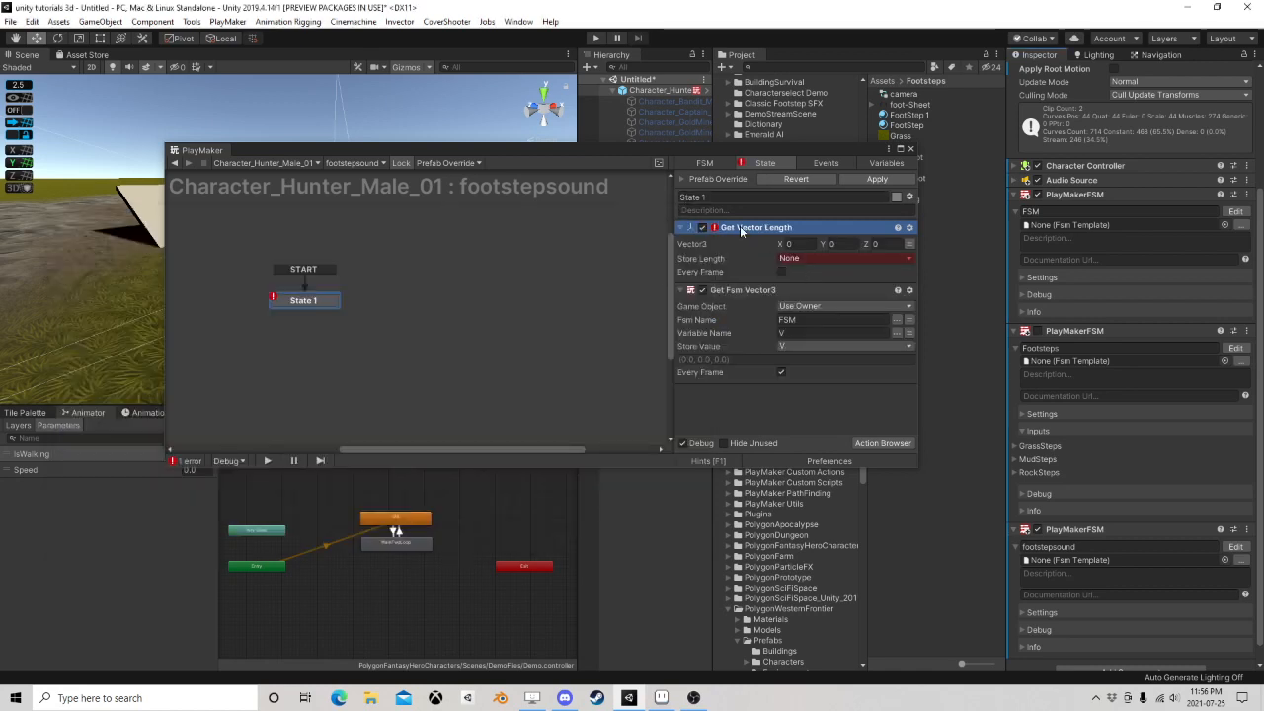
drag(741, 231, 803, 412)
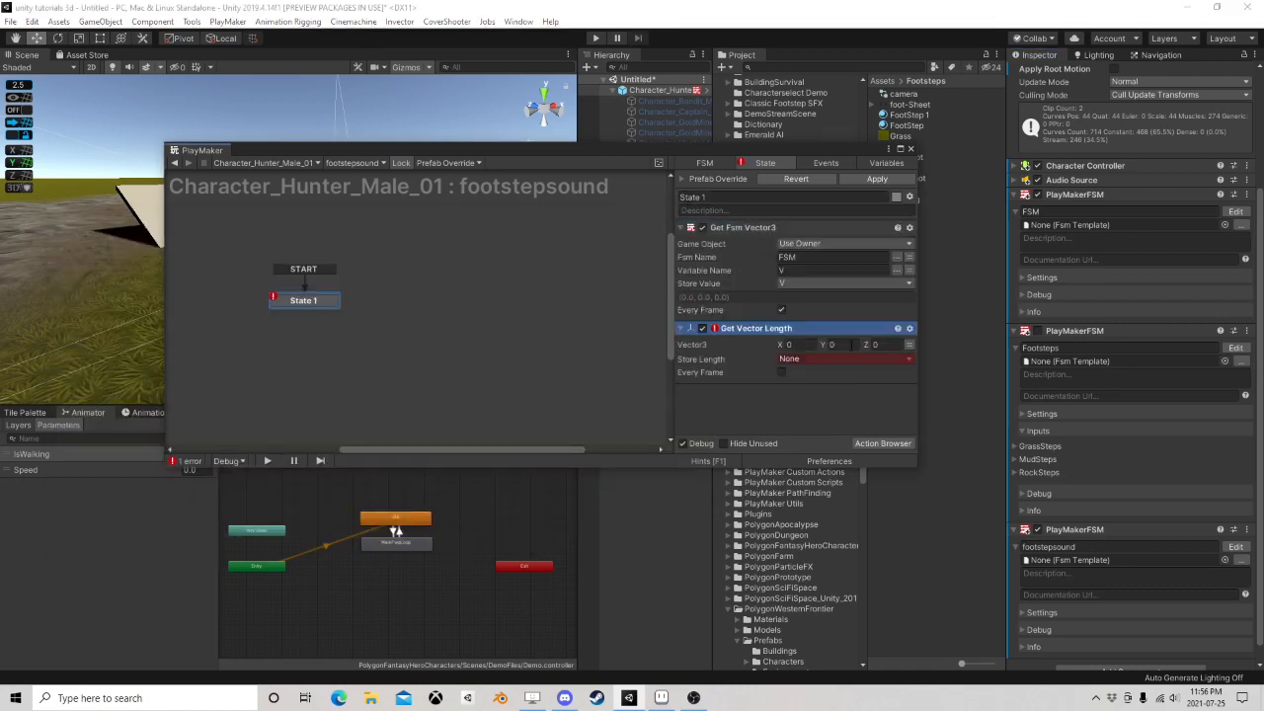
Set Get Vector Length to measure V and store the result in a new variable Length every frame
click(907, 345)
click(835, 345)
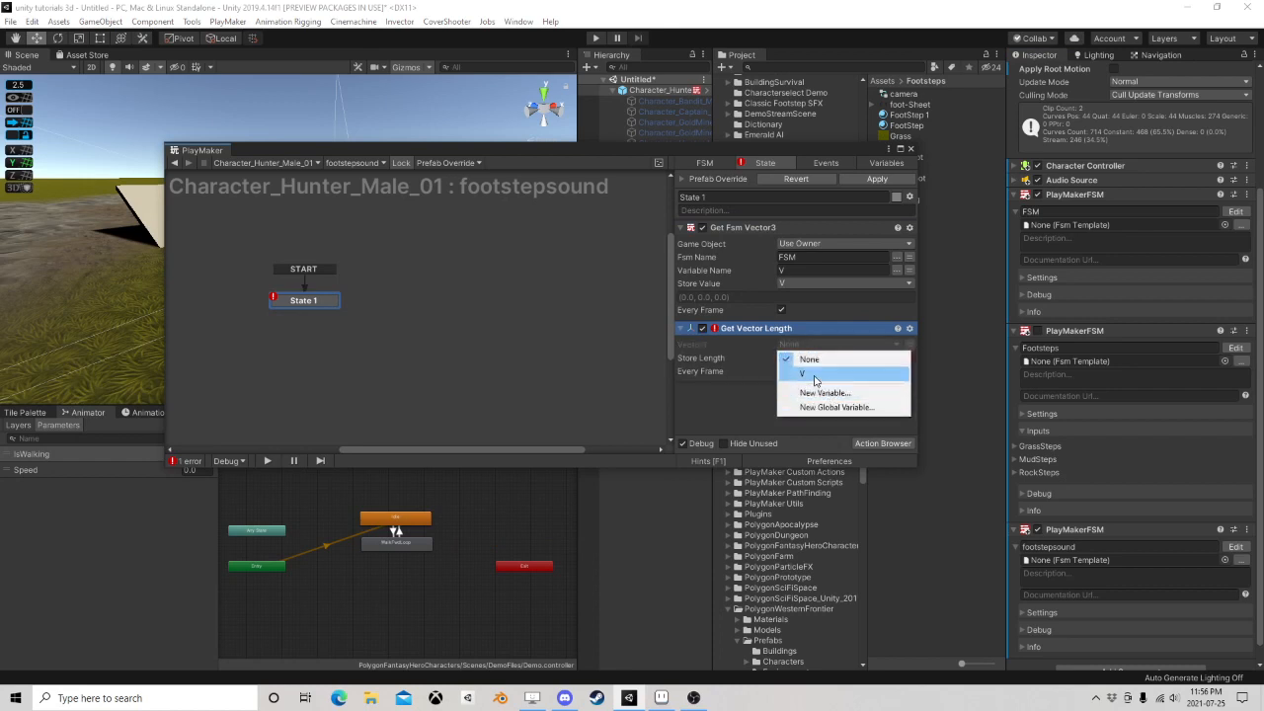
click(824, 376)
click(825, 371)
click(805, 401)
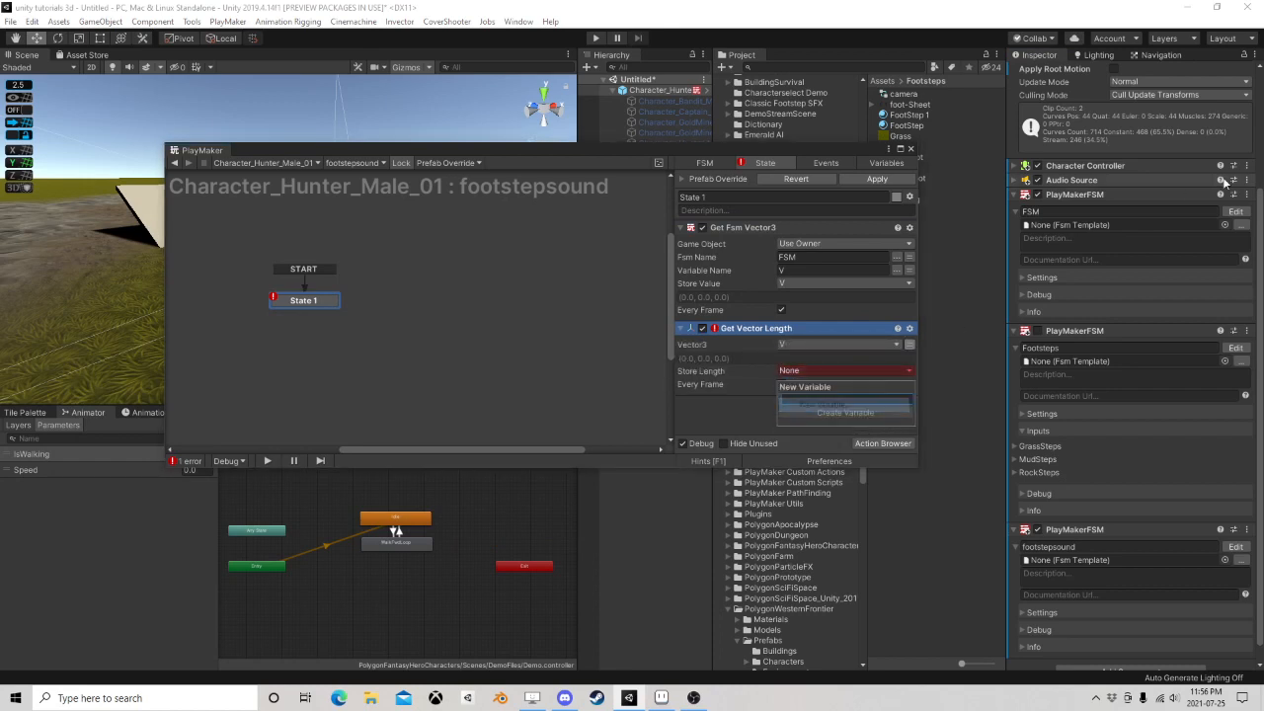
text(Length)
key(Return)
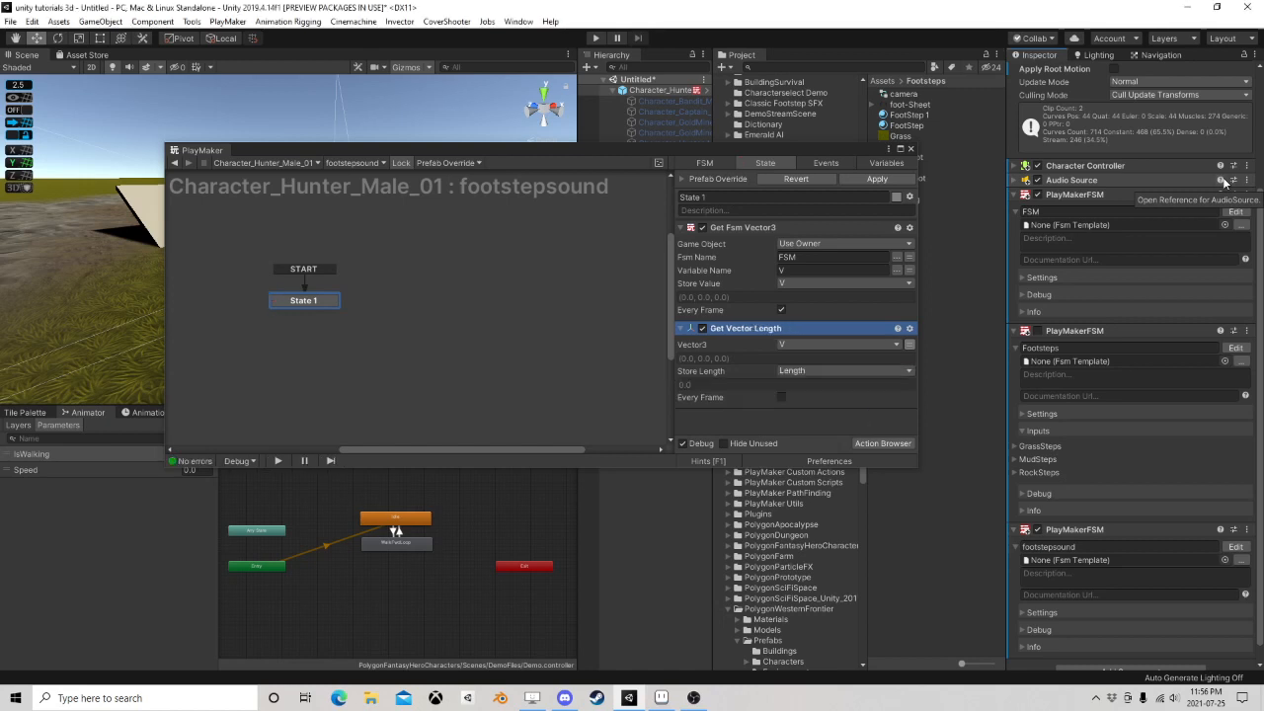
click(782, 397)
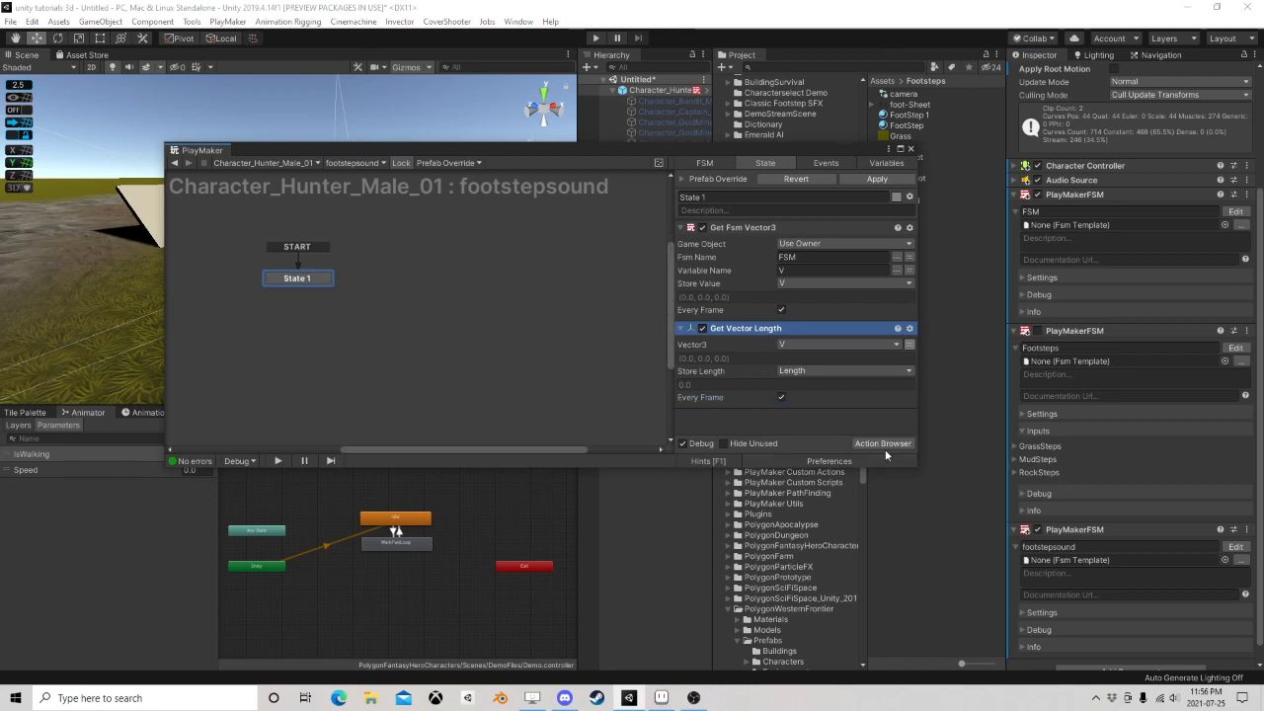
Add a Float Compare action to State 1 and place it below Get Vector Length
click(883, 443)
text(float com)
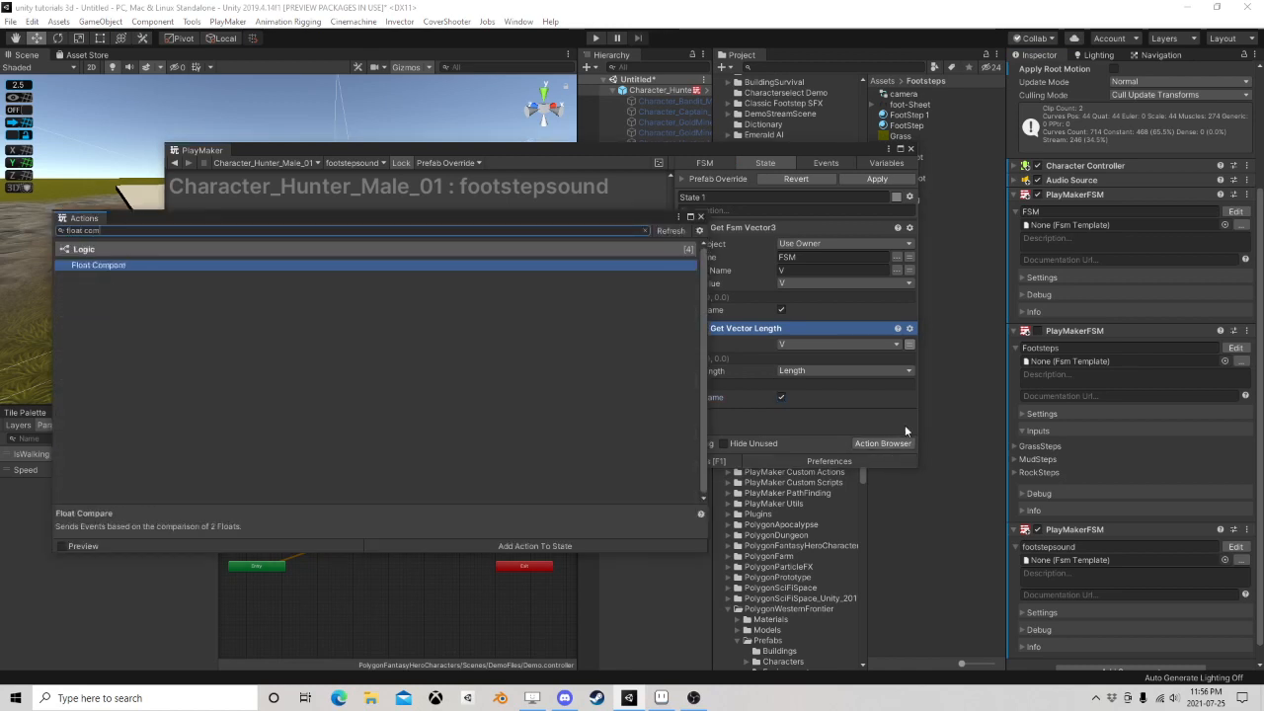
key(Return)
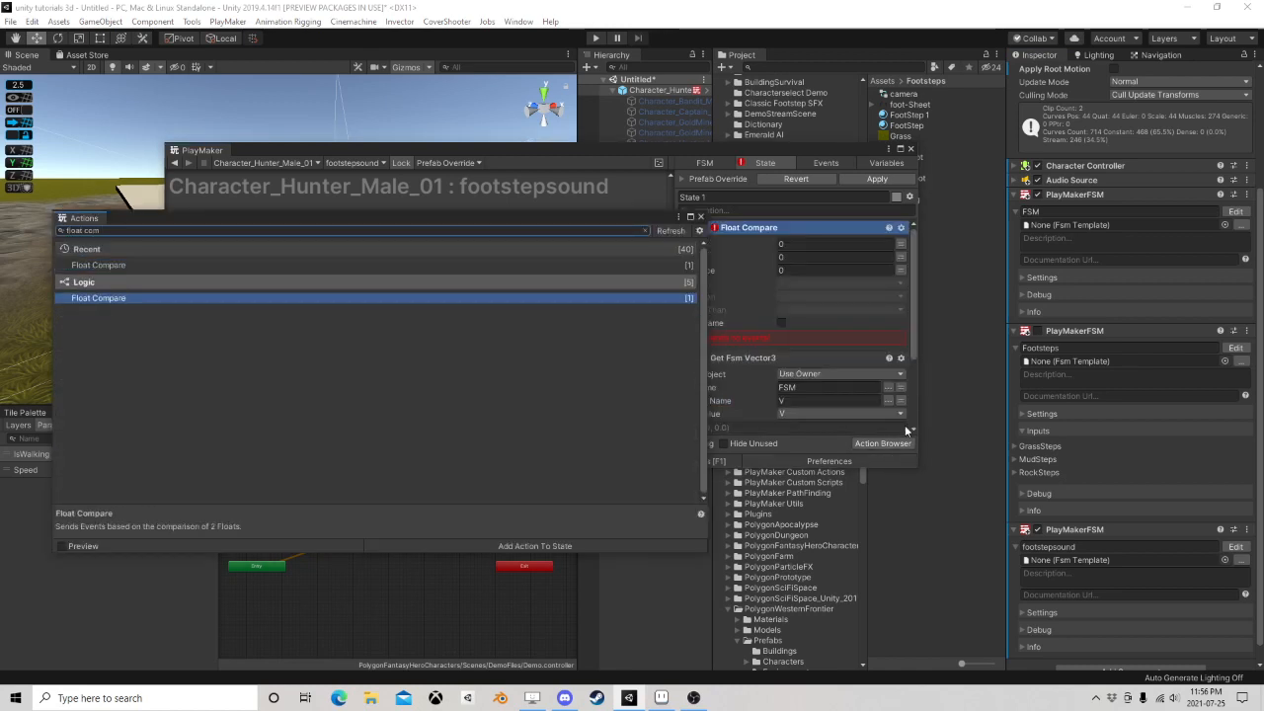
click(700, 217)
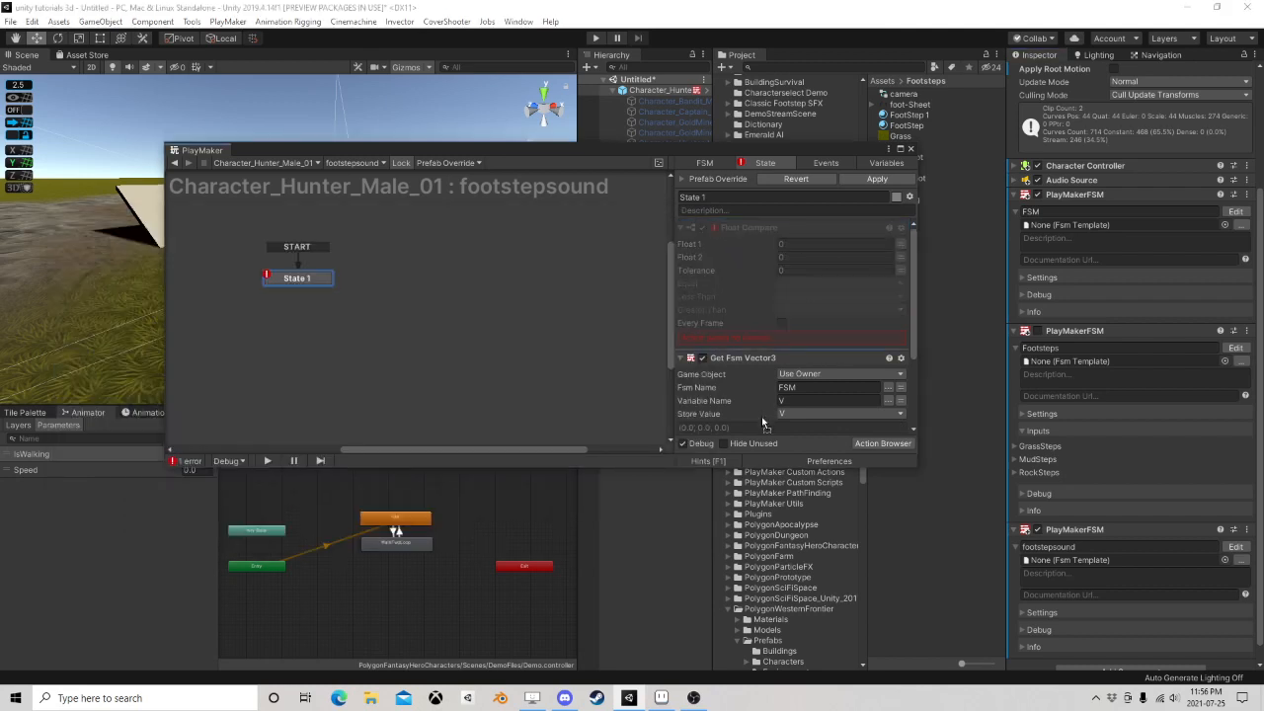
drag(760, 432, 766, 428)
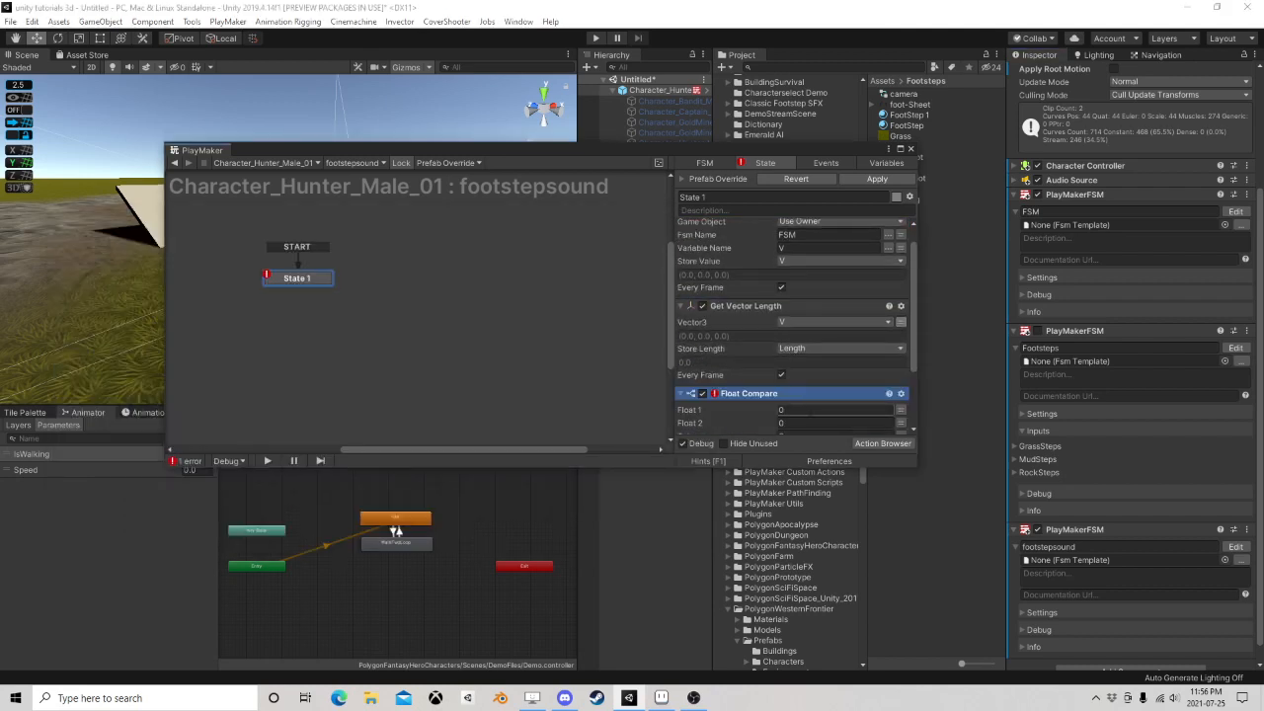
Compare Length with 0.25 every frame in Float Compare, sending a new event start sound when it is greater
scroll(883, 415, down, 3)
click(901, 313)
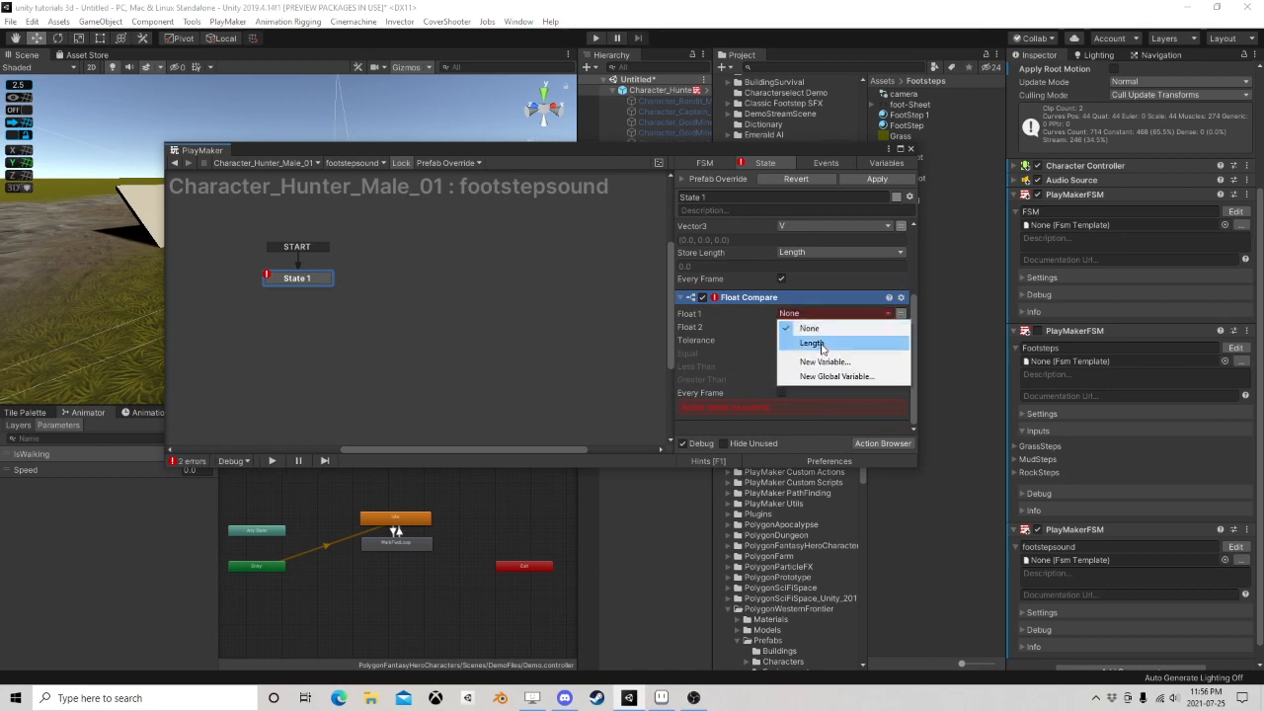
click(822, 342)
click(821, 346)
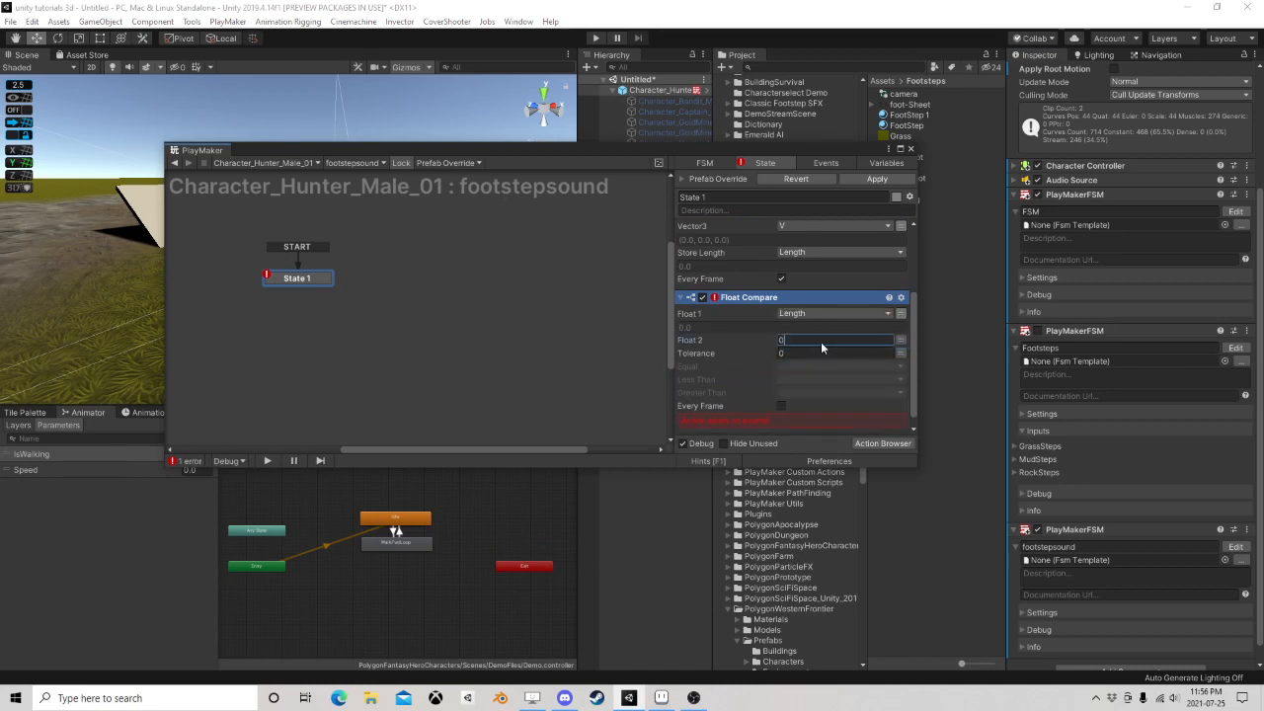
click(794, 393)
key(s)
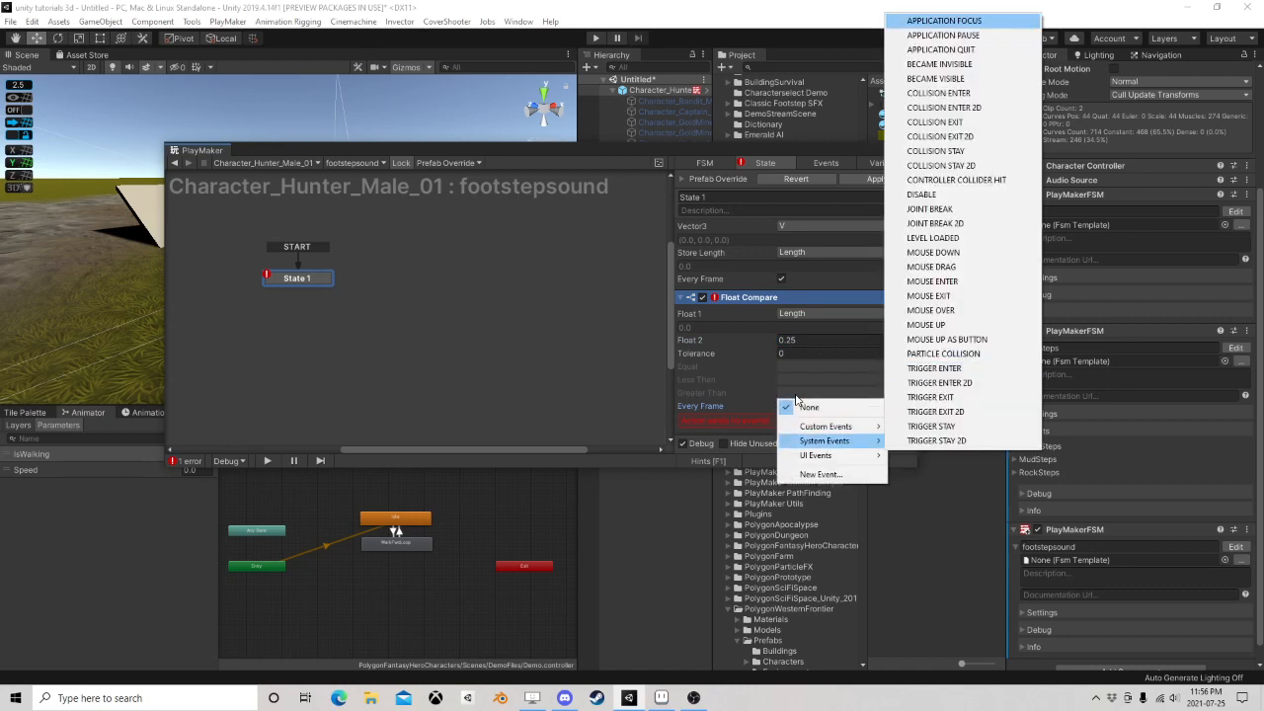
click(820, 474)
text(s)
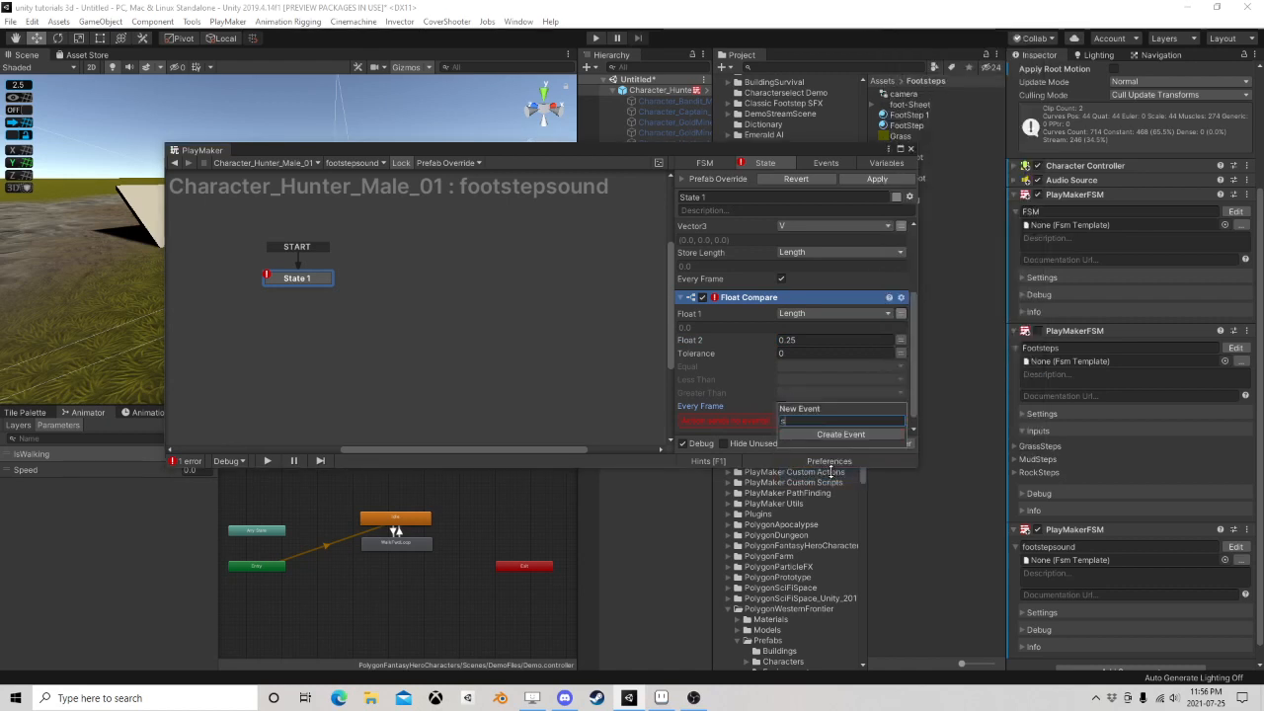
text(tart sound)
key(Return)
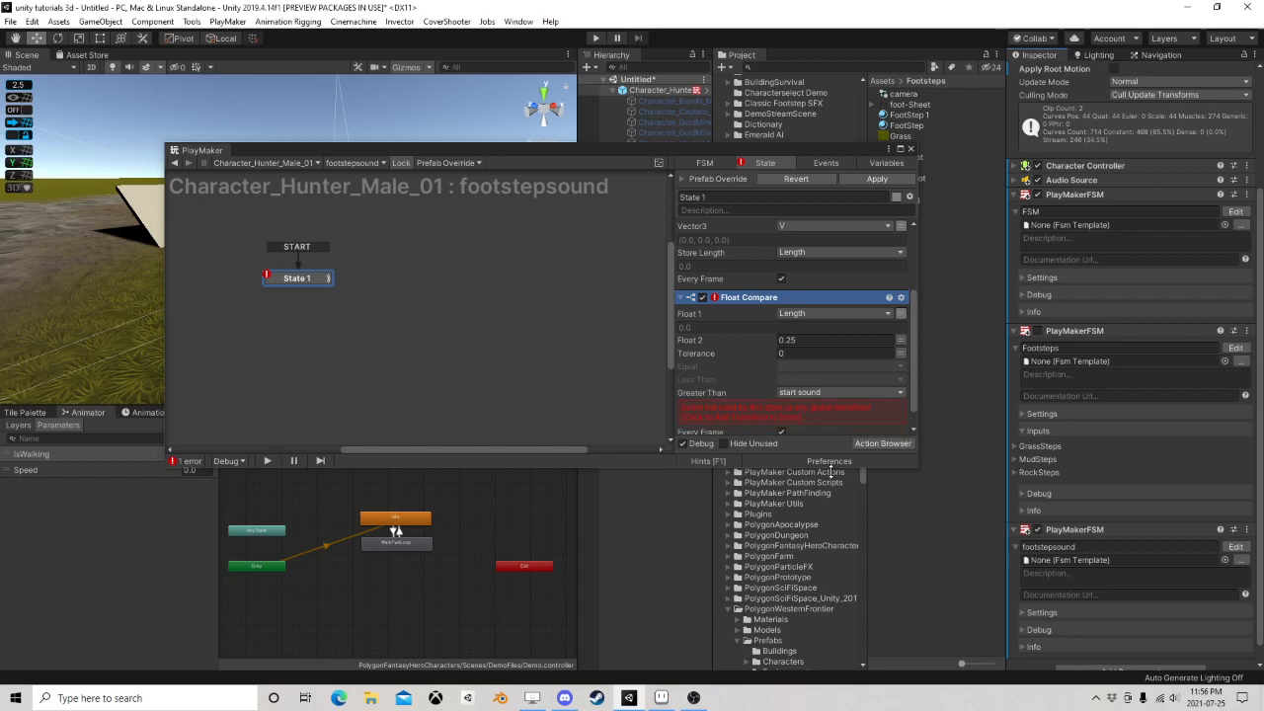
Add the start sound transition to State 1 and link it to State 2, made as a pasted copy of State 1
drag(318, 290, 395, 275)
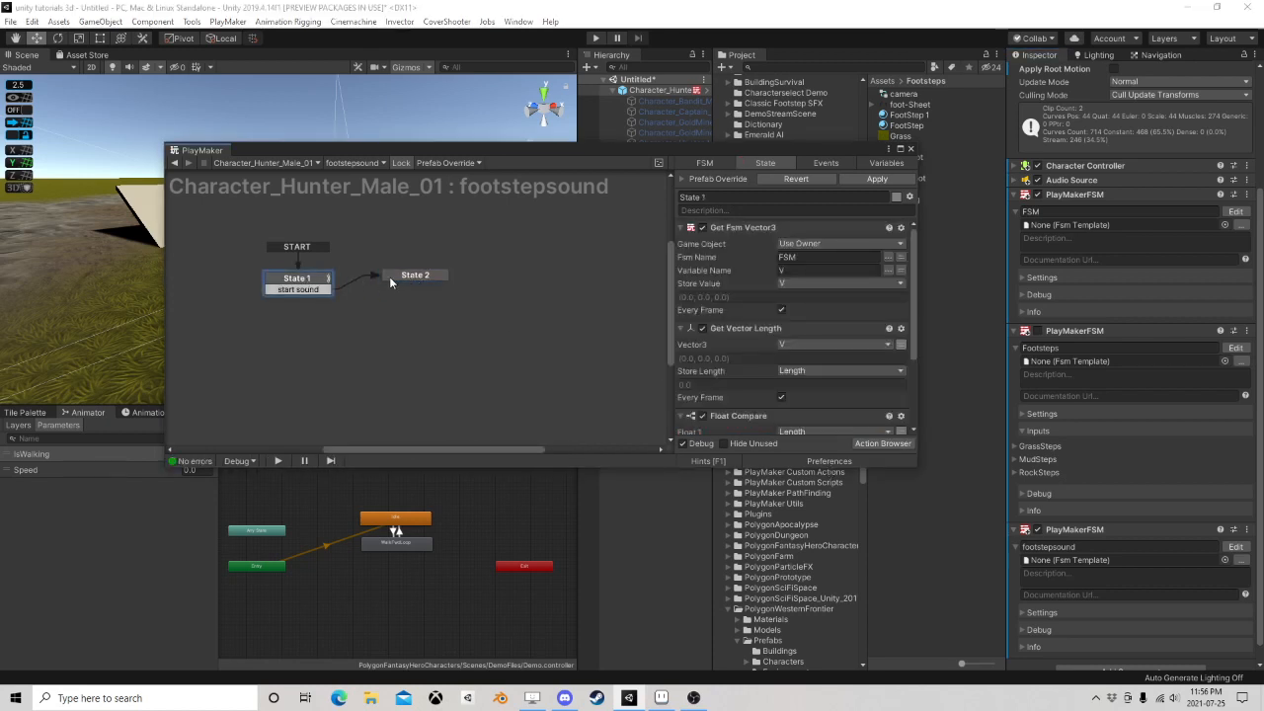
key(Delete)
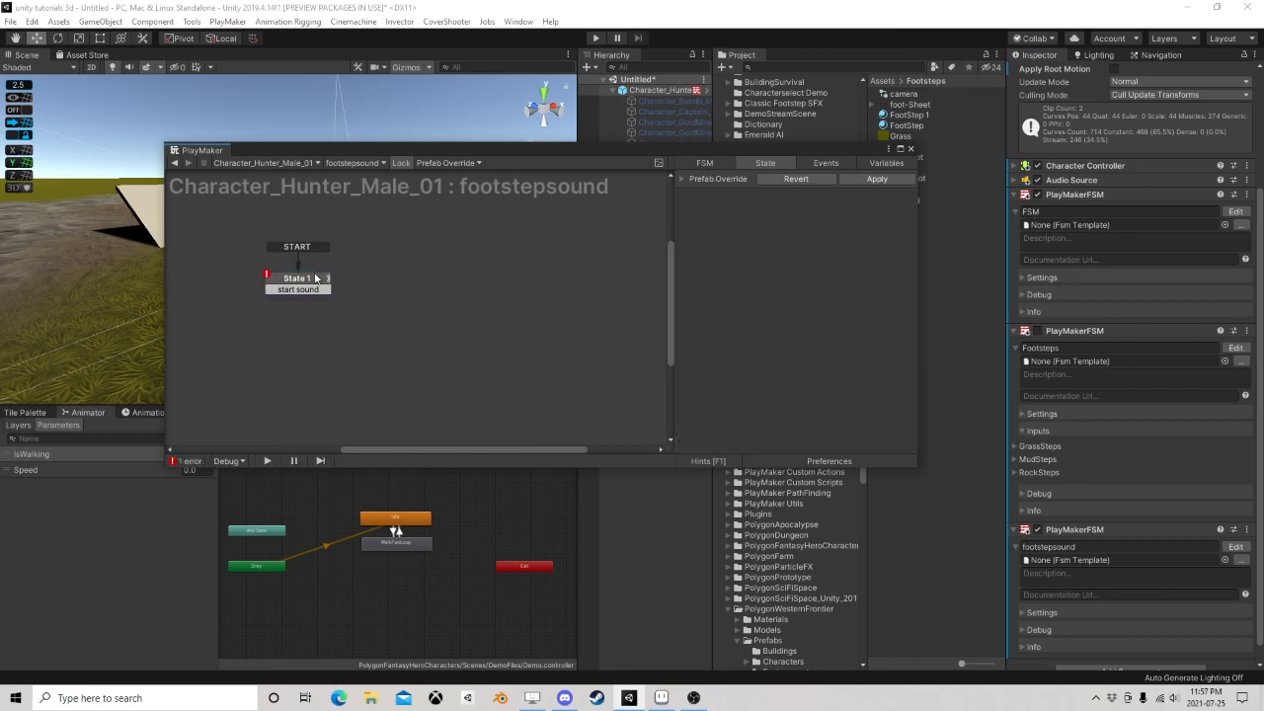
right_click(301, 282)
click(346, 358)
right_click(382, 269)
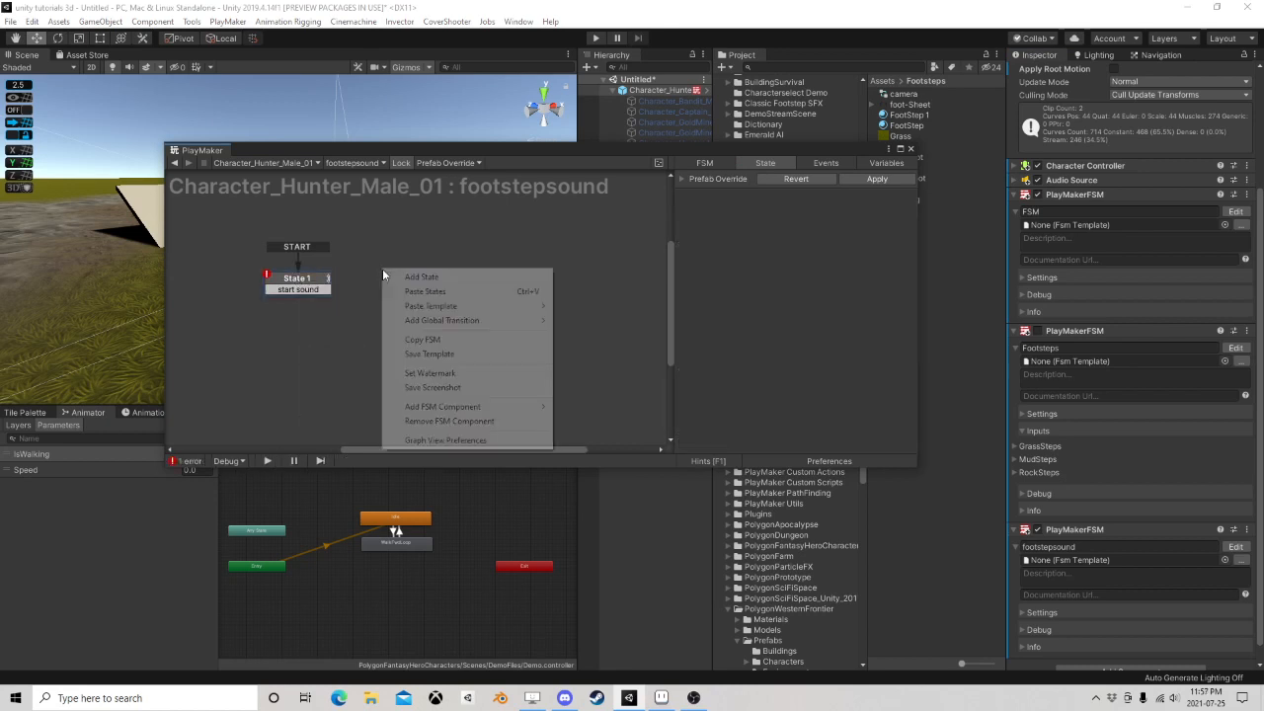
click(415, 288)
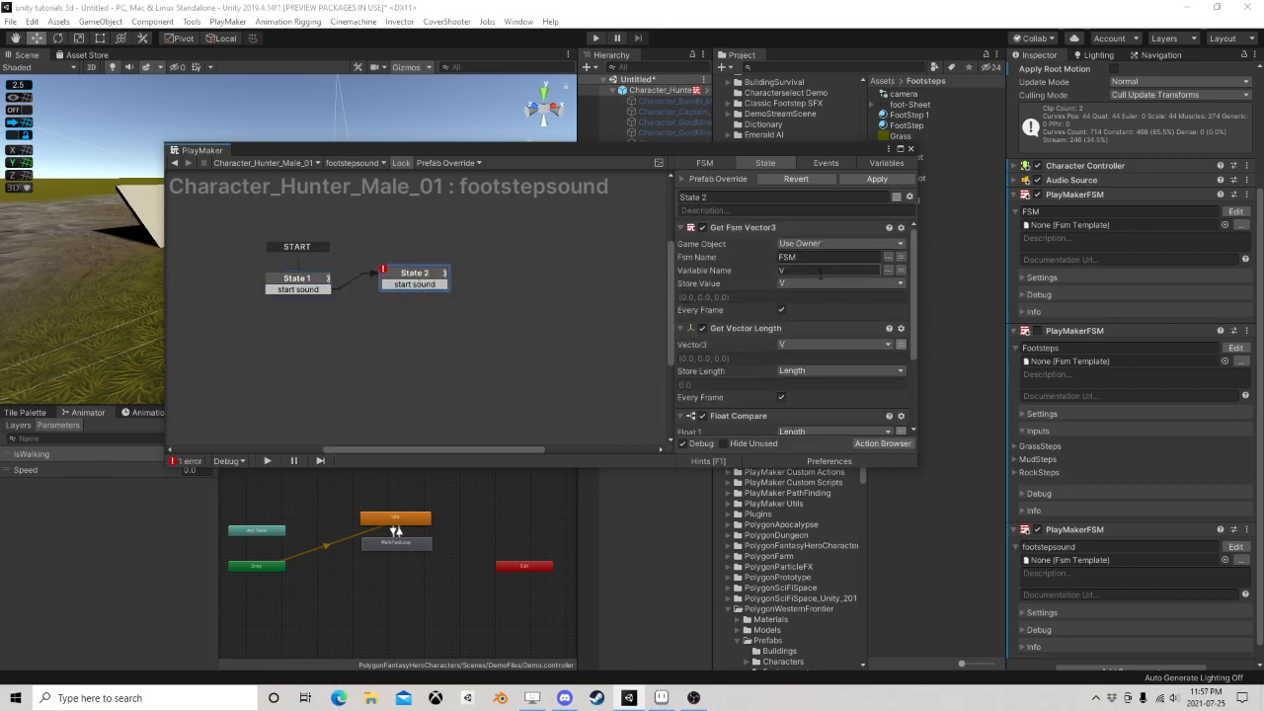
scroll(795, 331, down, 3)
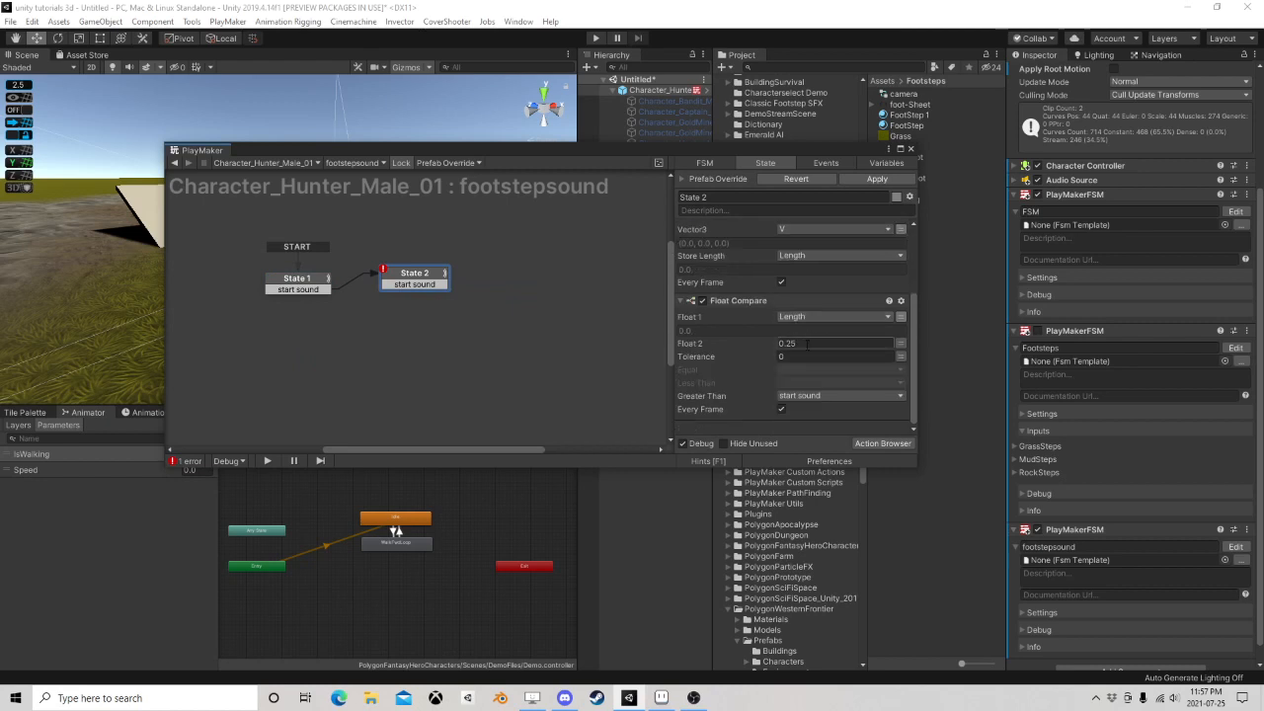
Clear the greater-than event in State 2's Float Compare and send a new event stop when Length is less than 0.25
click(800, 395)
click(805, 407)
click(788, 383)
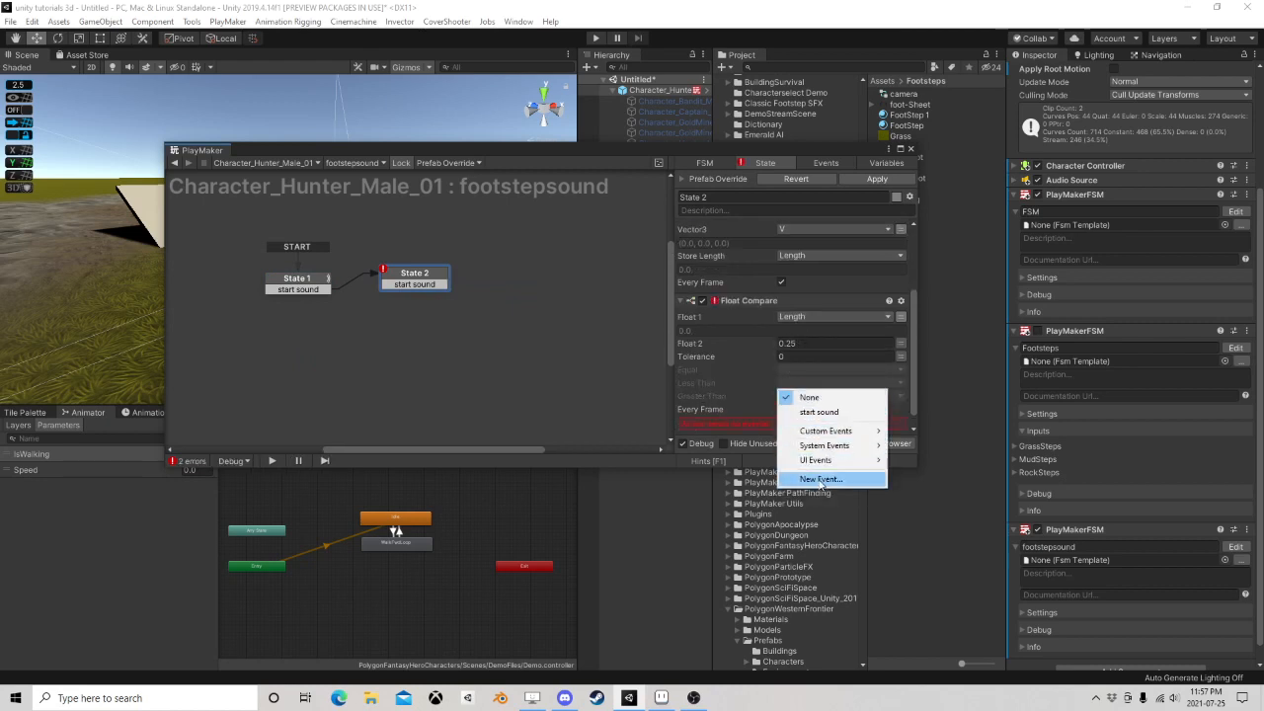
click(815, 476)
text(stop)
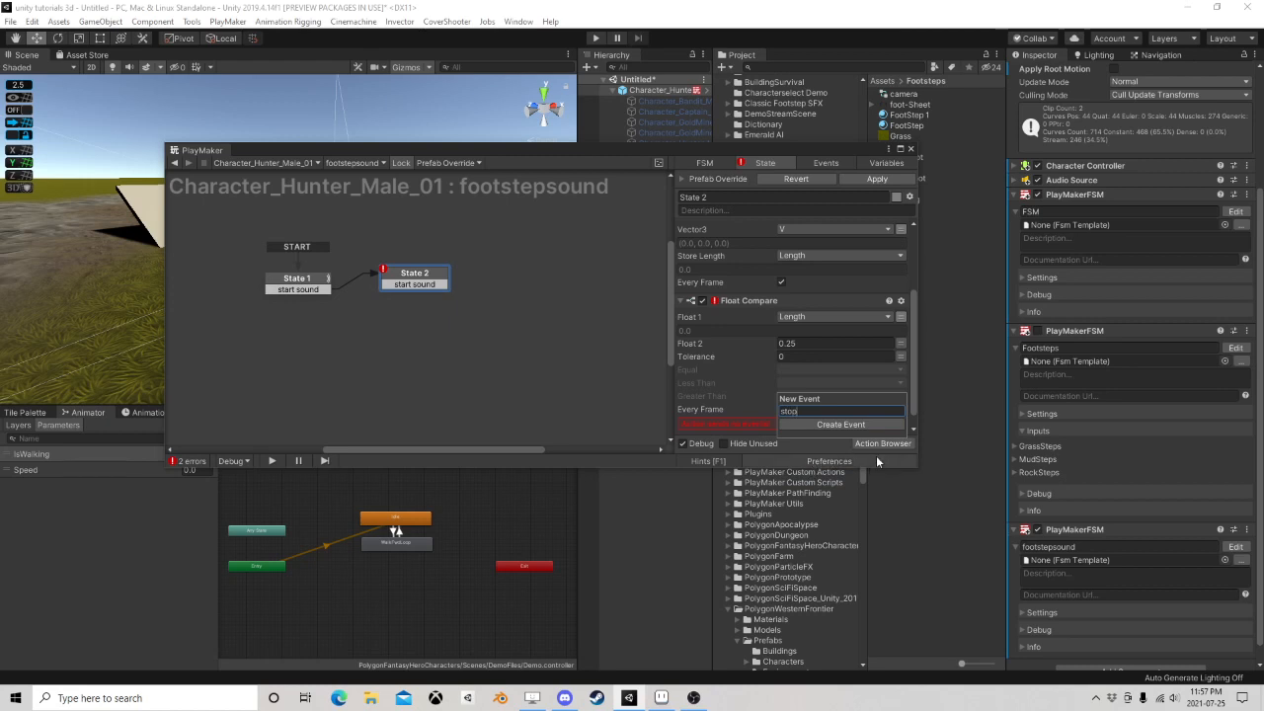
key(Return)
Add the stop transition to State 2, link it back to State 1, and delete State 2's start sound transition
click(704, 400)
drag(411, 295, 333, 285)
right_click(384, 283)
click(367, 284)
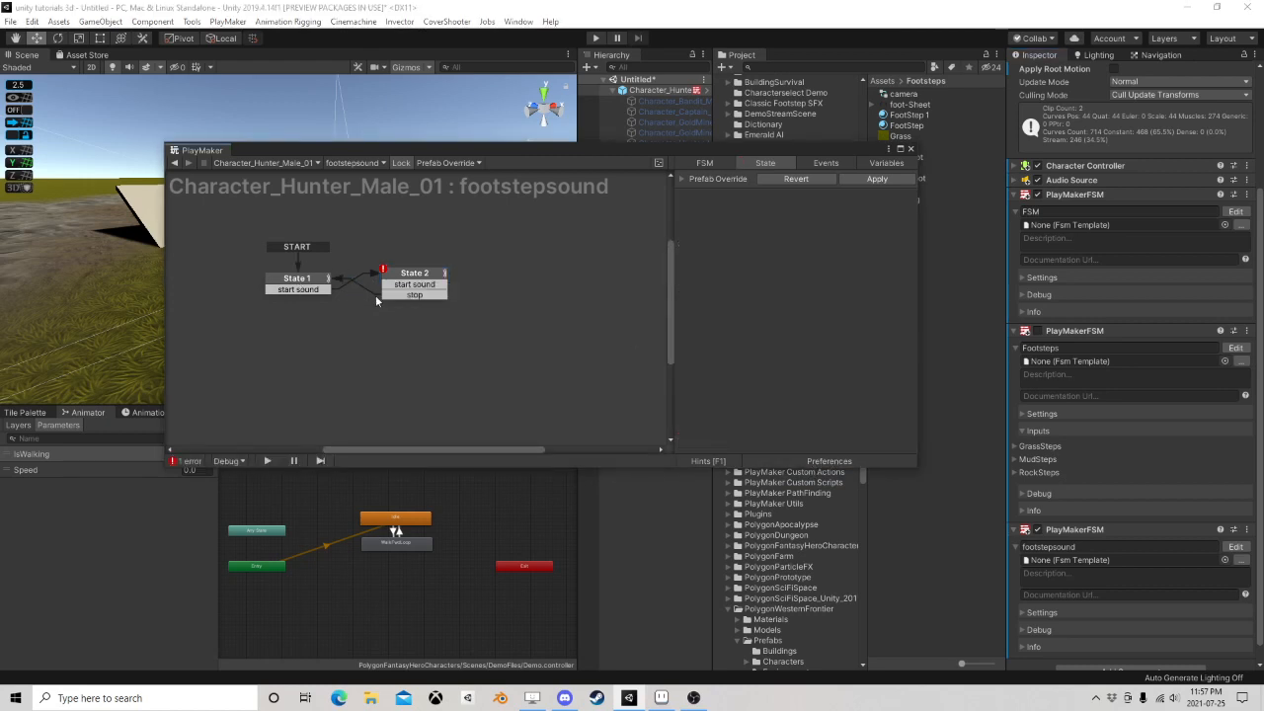
right_click(406, 284)
click(458, 469)
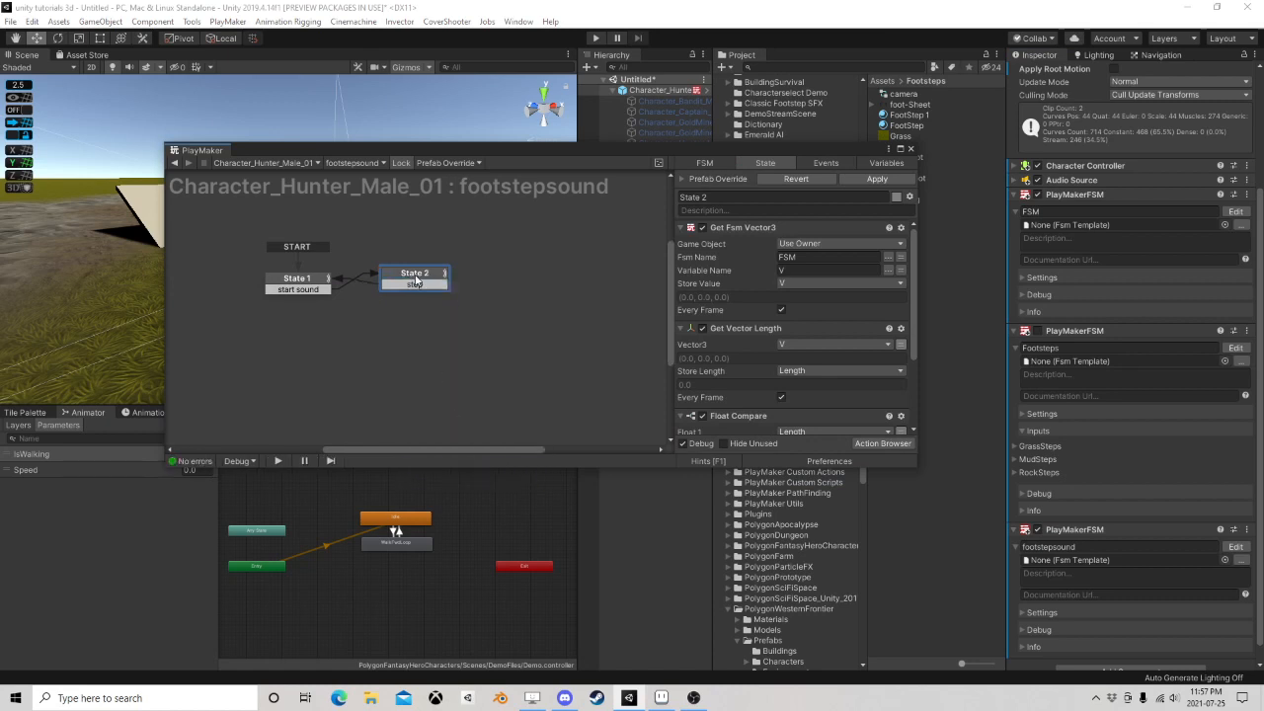
drag(415, 277, 417, 286)
Add a Wait action to State 2 below Float Compare
click(297, 280)
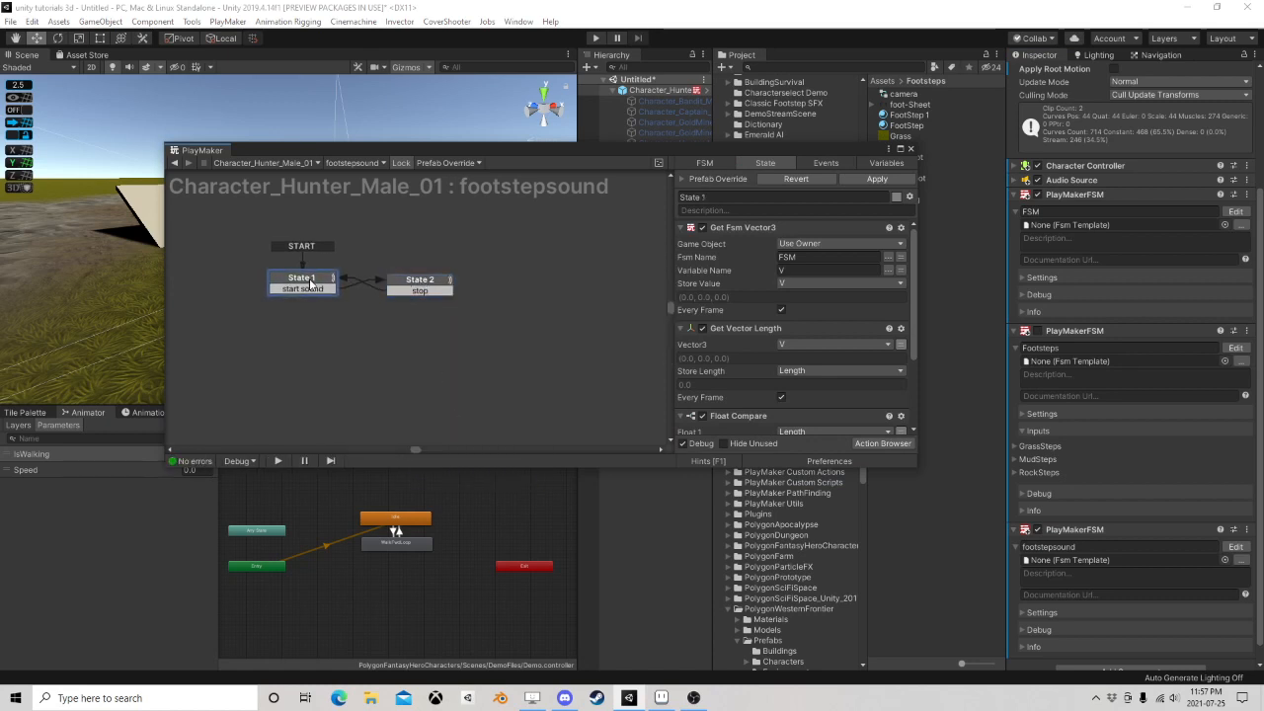
click(424, 283)
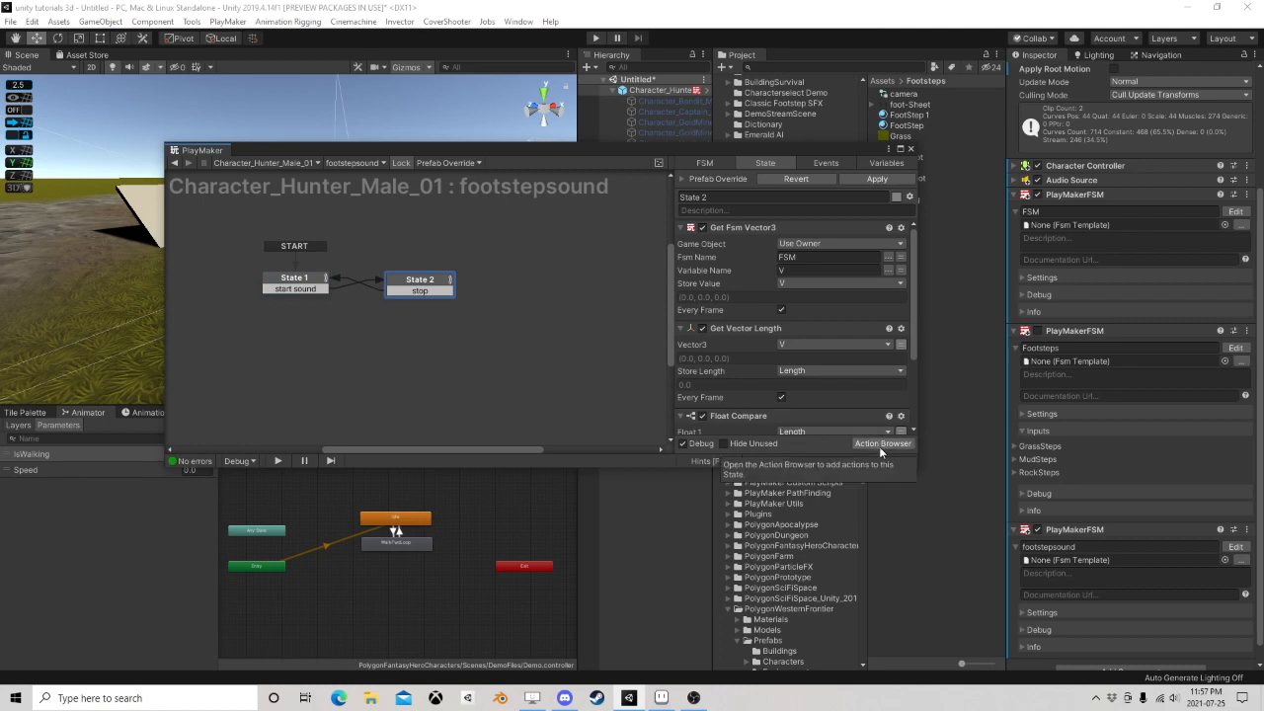
scroll(894, 415, down, 3)
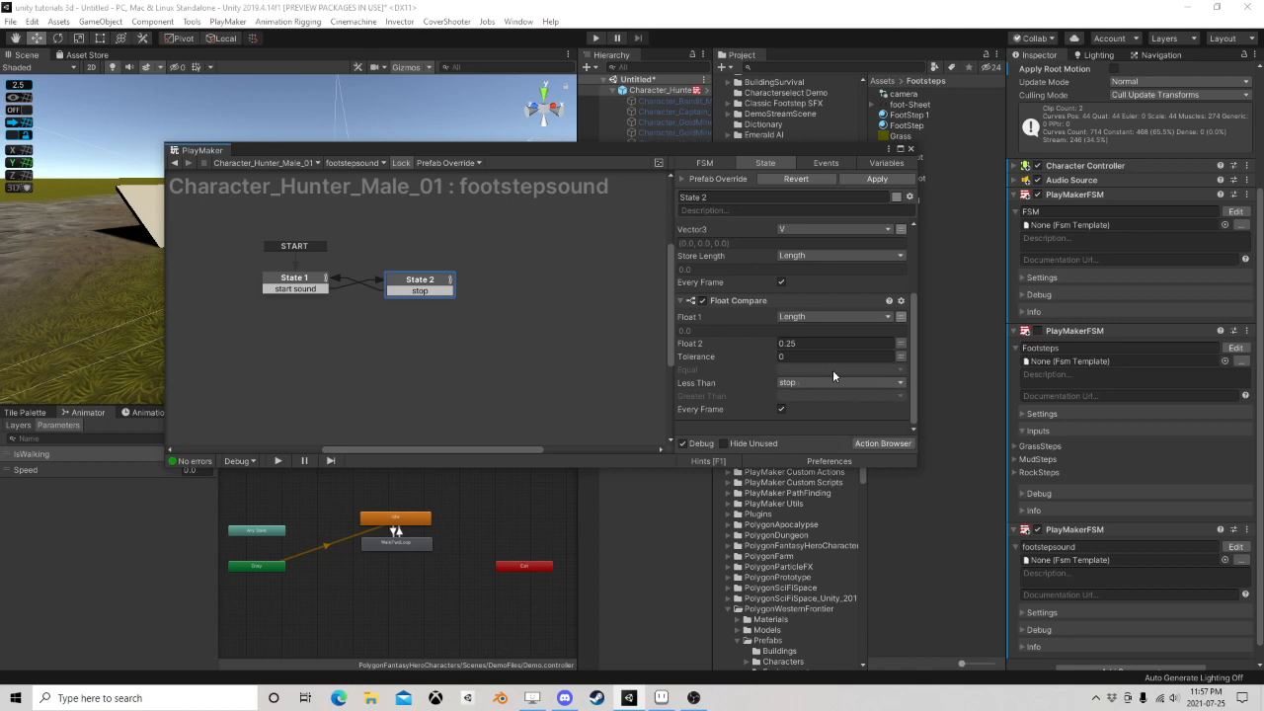
click(888, 444)
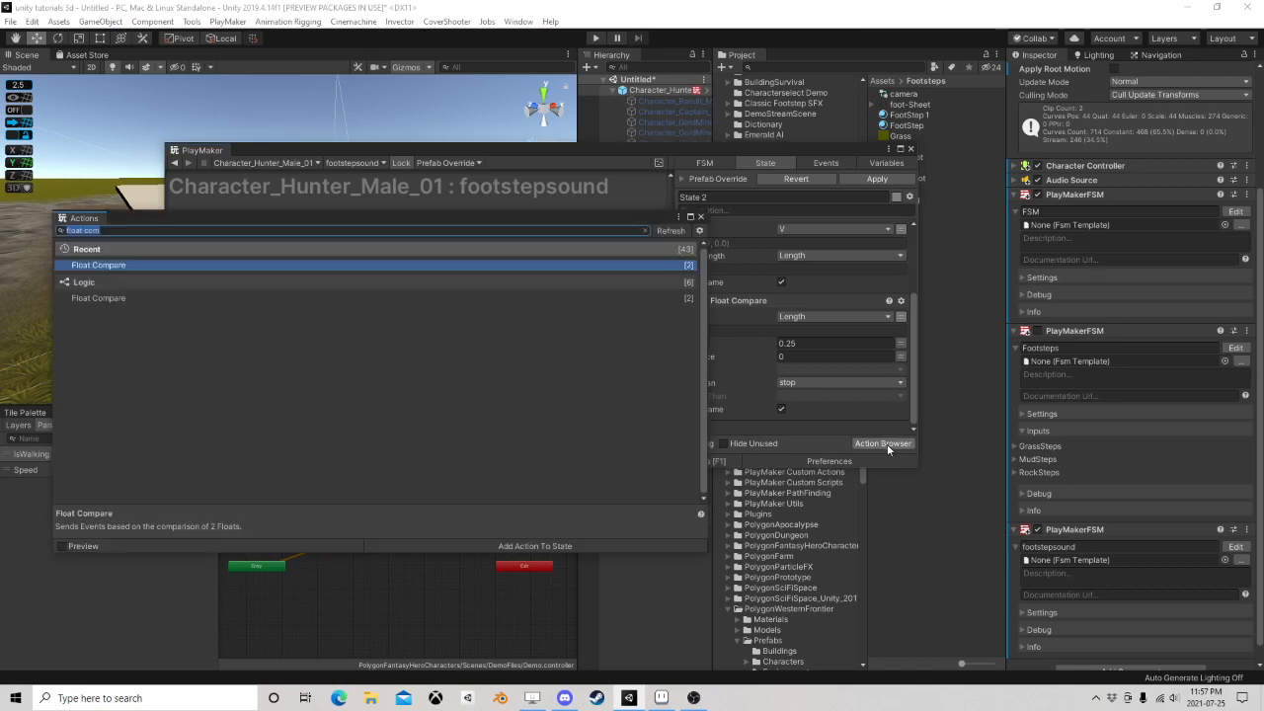
text(wai)
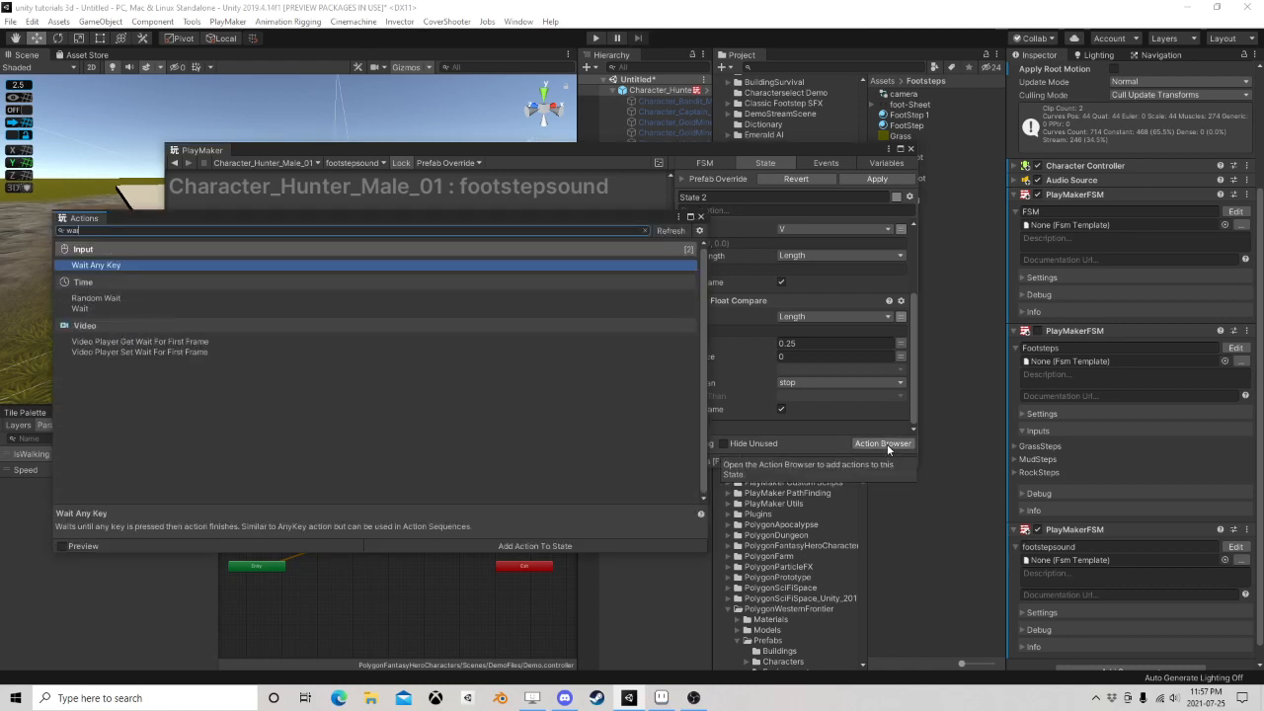
text(t)
key(Return)
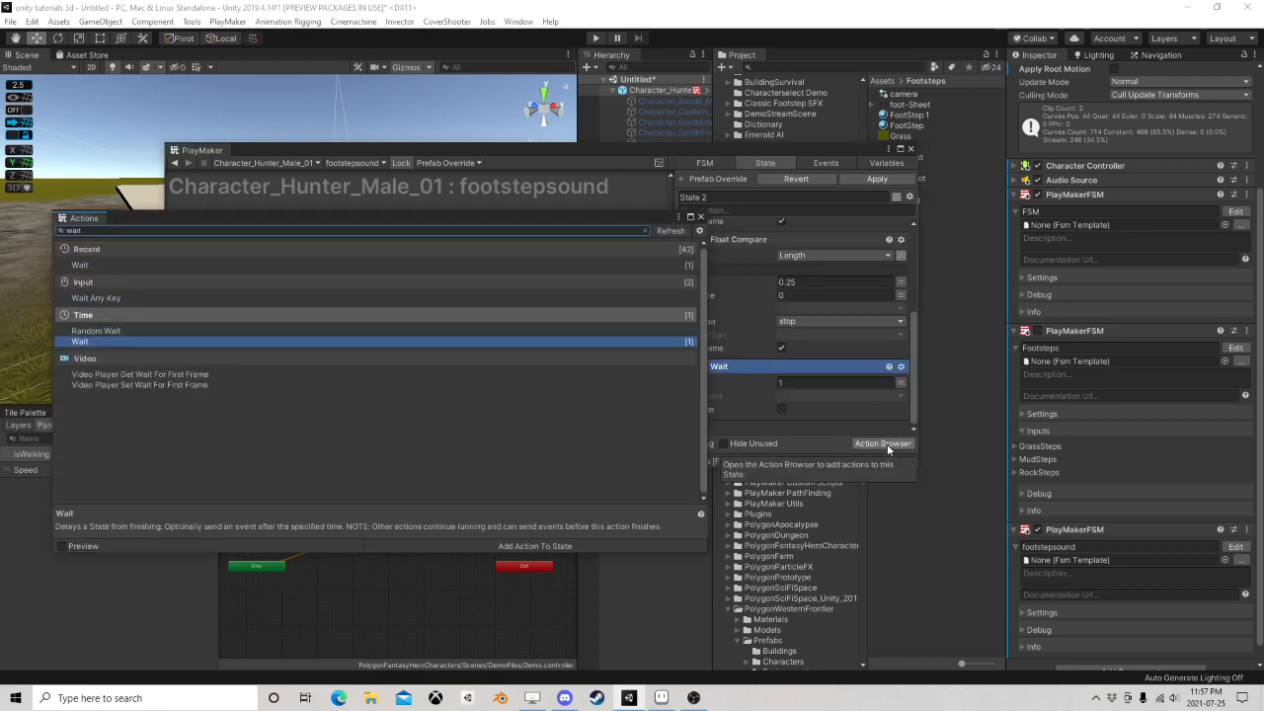
click(700, 217)
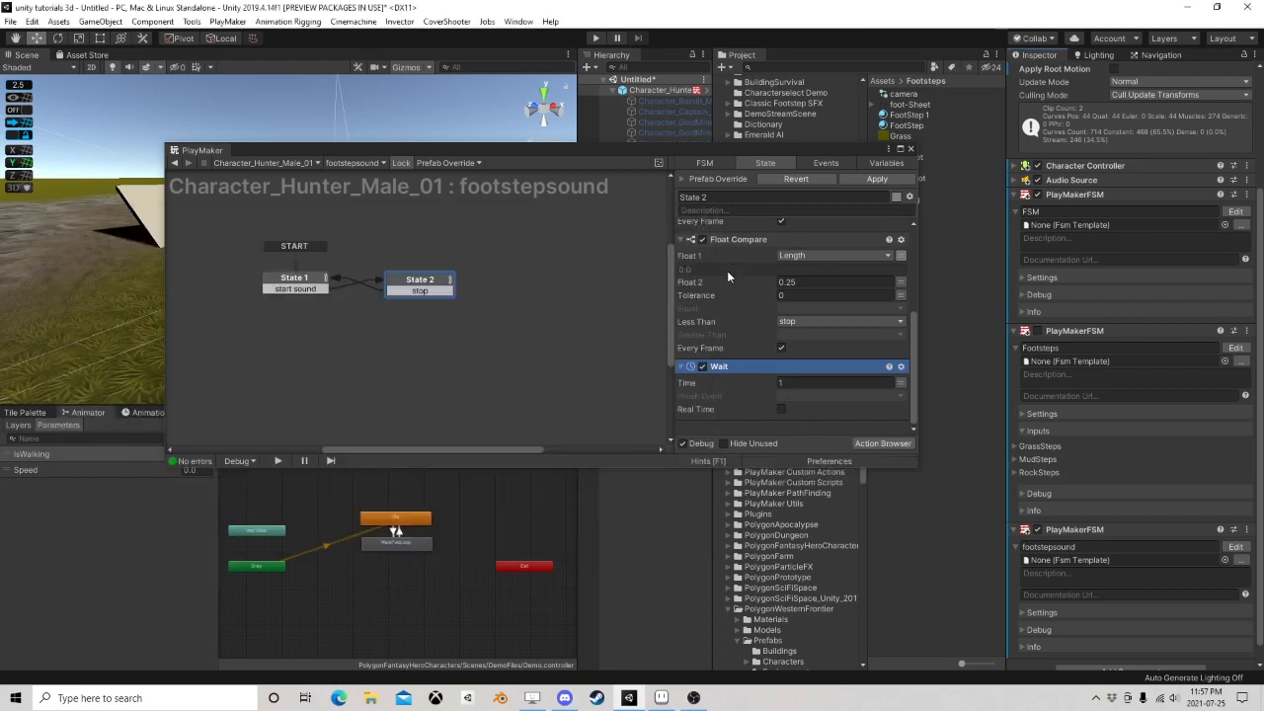
click(748, 383)
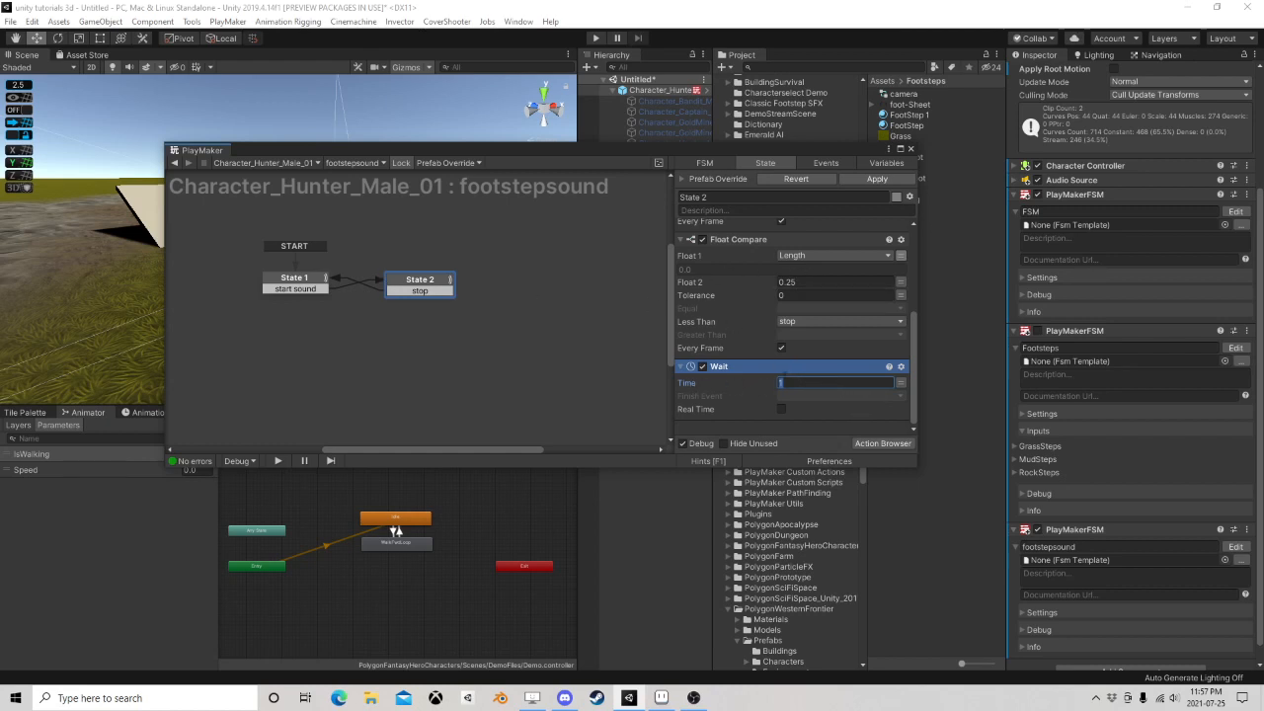
click(884, 444)
text(f)
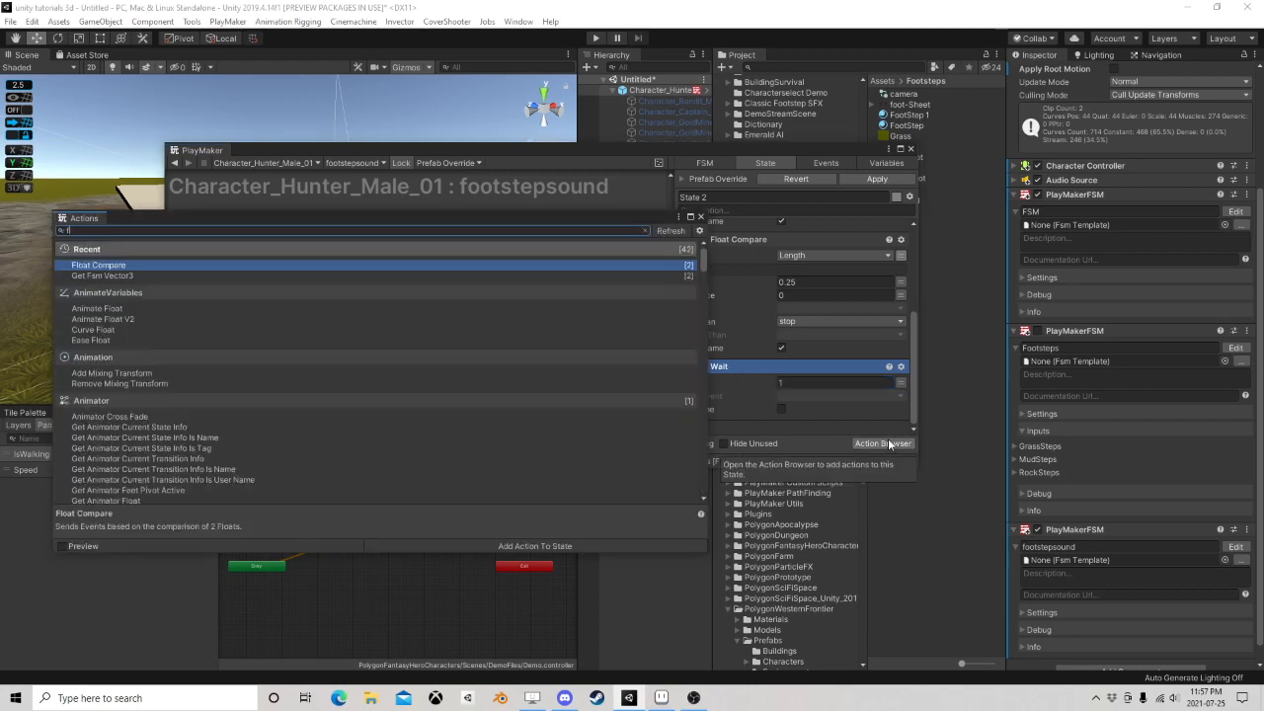
text(loat mul)
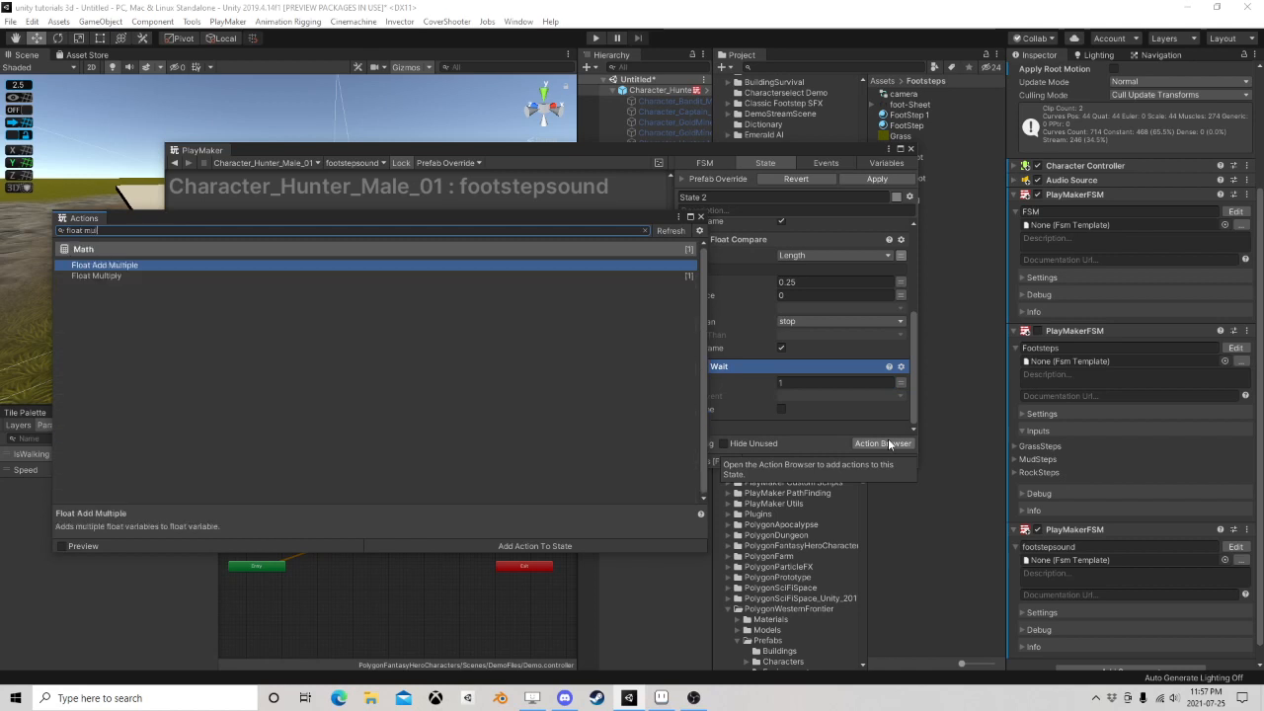
key(Down)
key(Return)
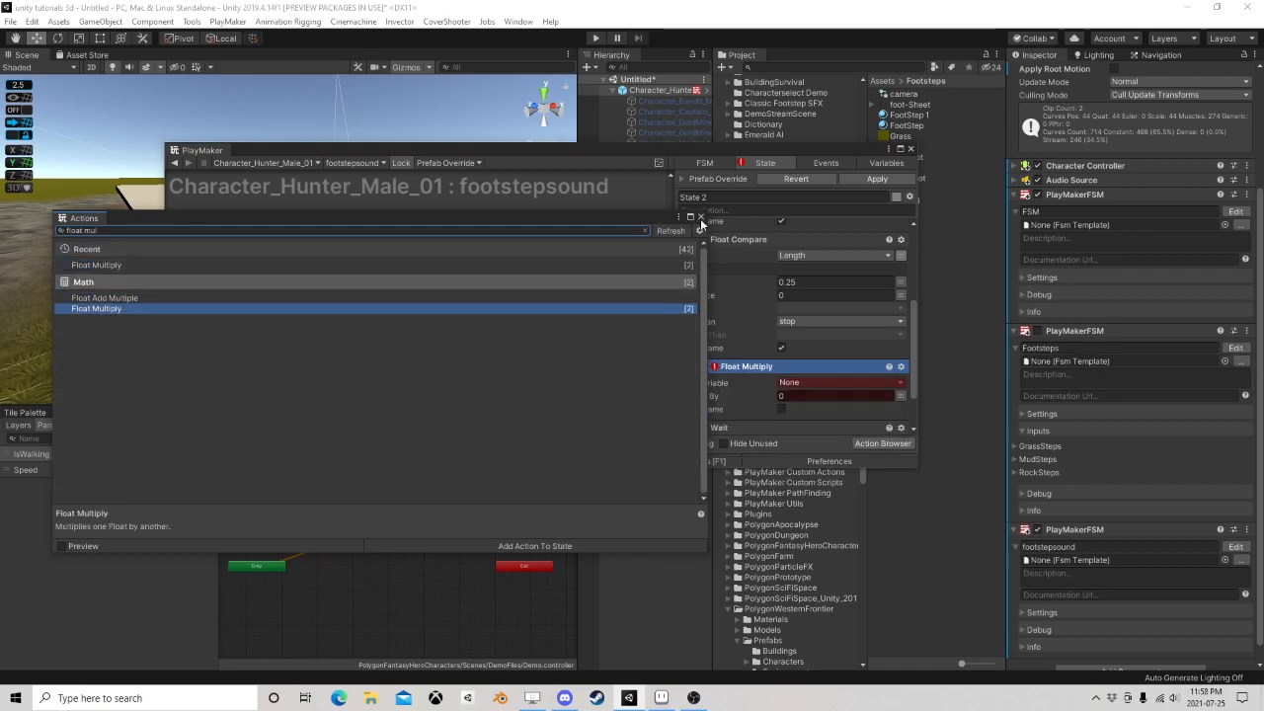
click(700, 218)
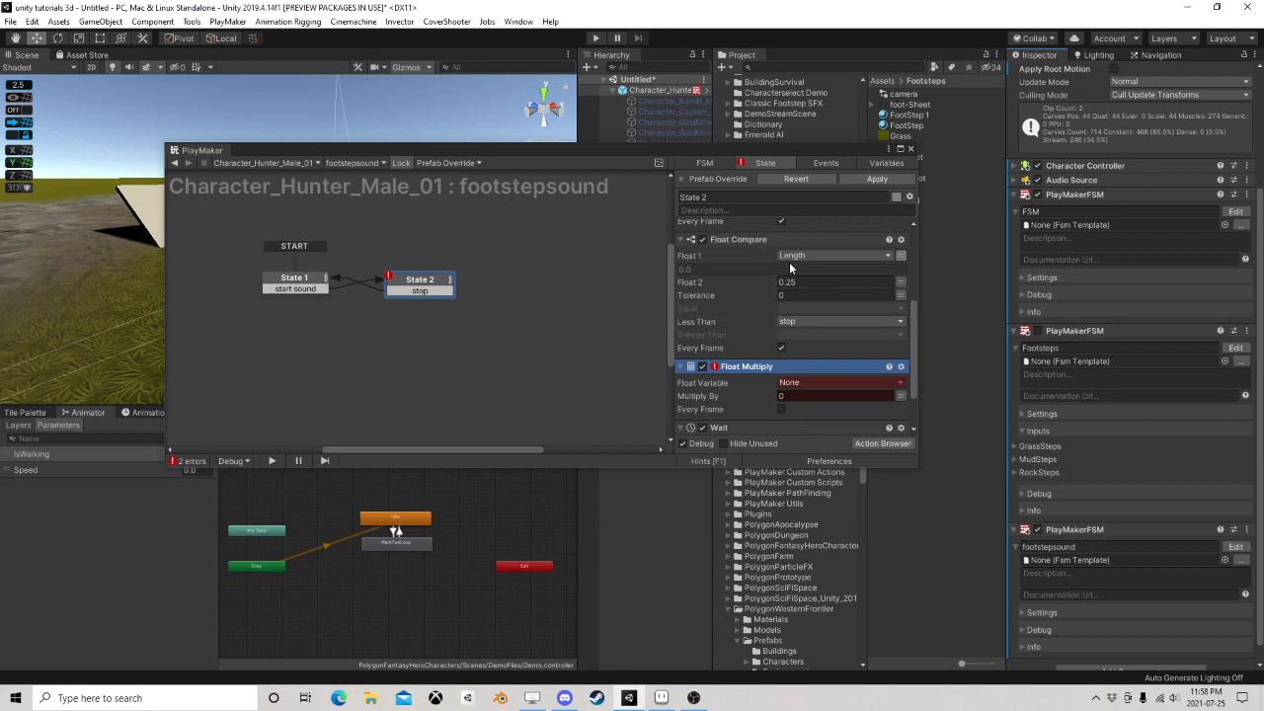
right_click(751, 369)
click(798, 631)
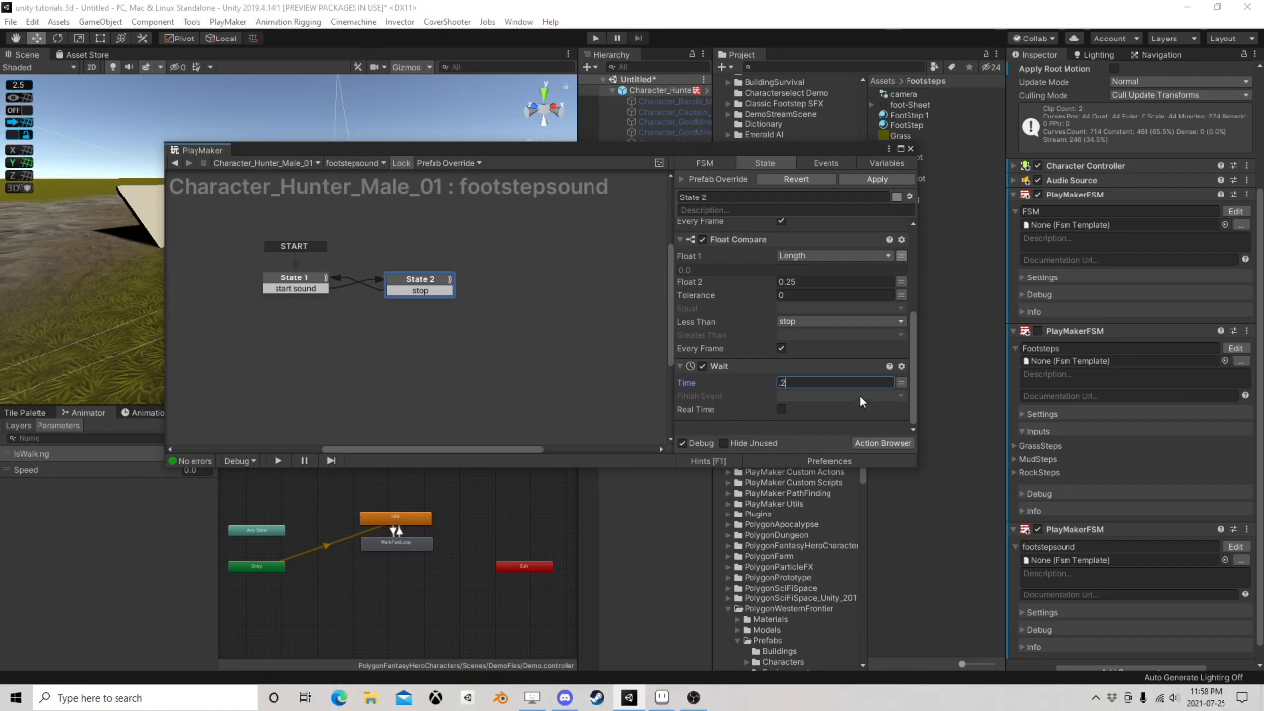
Set the Wait time to 0.3 with a new finish event sound, and add the sound transition to State 2
click(698, 383)
click(818, 398)
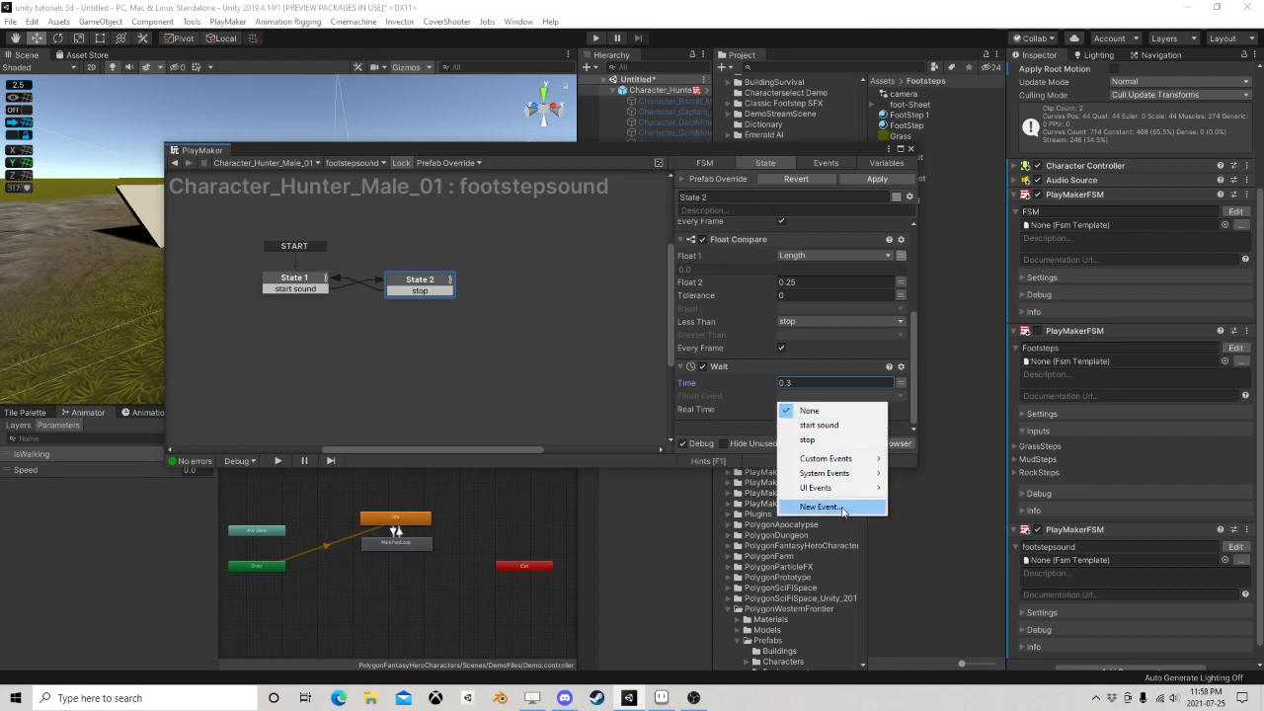
click(842, 505)
text(sound)
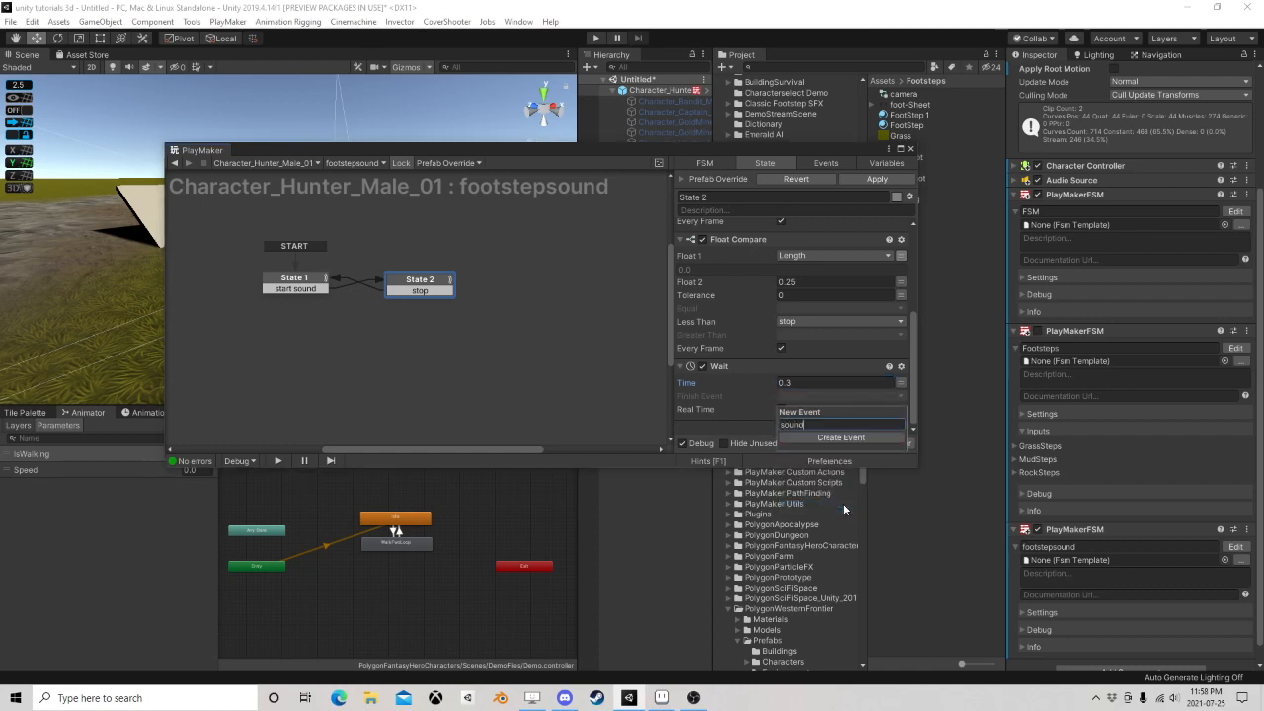
key(Return)
click(746, 419)
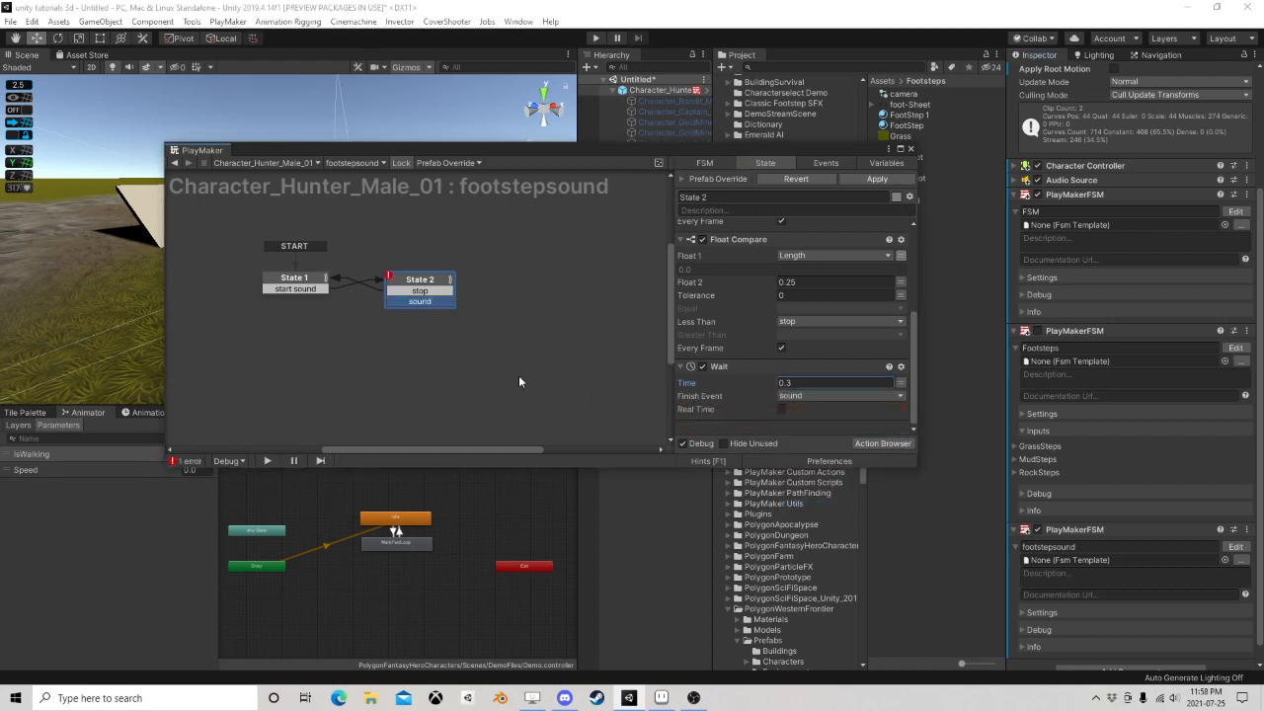
Link the sound transition to a new State 3 and give State 3 a FINISHED transition back to State 2
drag(443, 302, 505, 296)
right_click(523, 296)
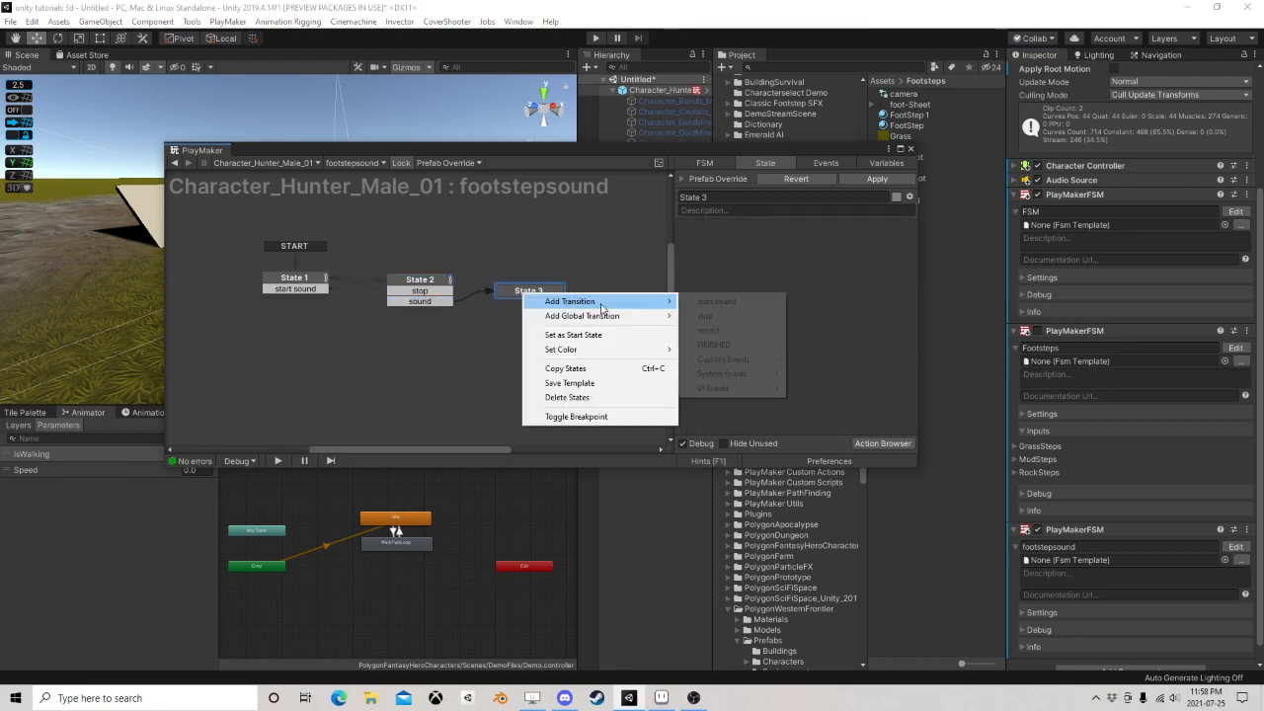
mouse_move(573, 299)
click(719, 344)
drag(540, 305, 423, 291)
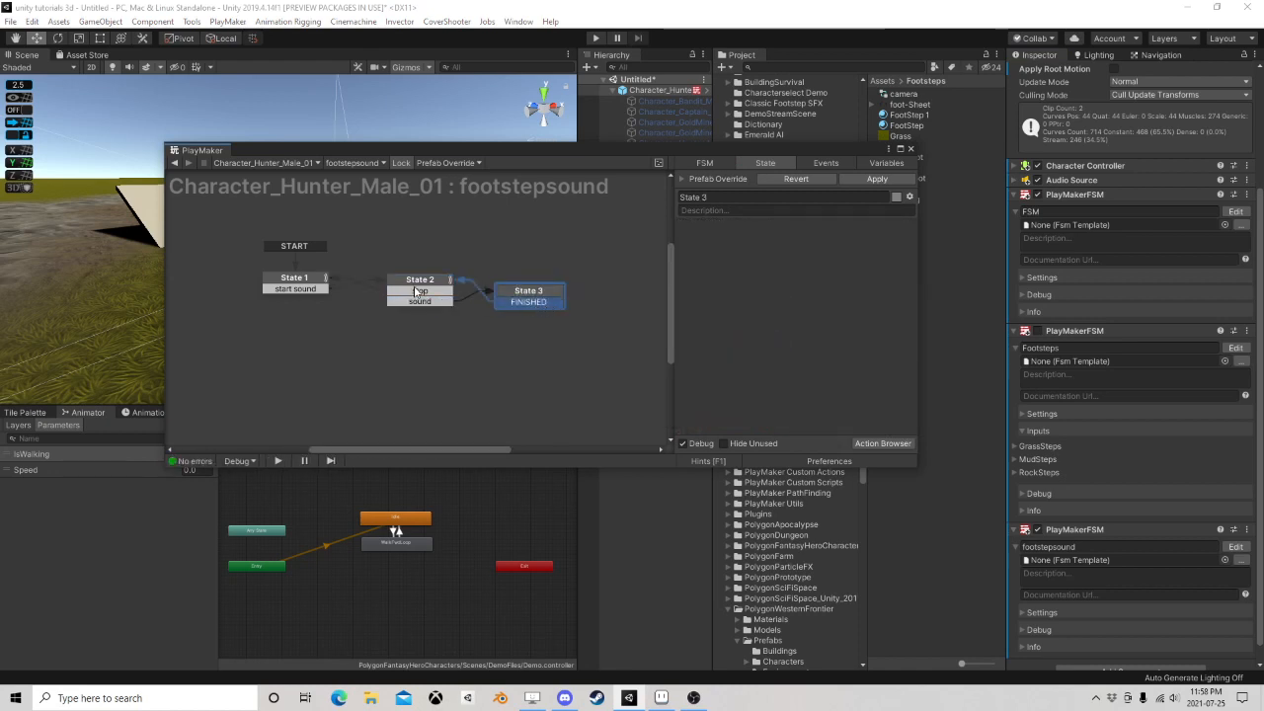
Add a Next Frame Event action to State 3 that sends FINISHED
click(539, 295)
click(883, 444)
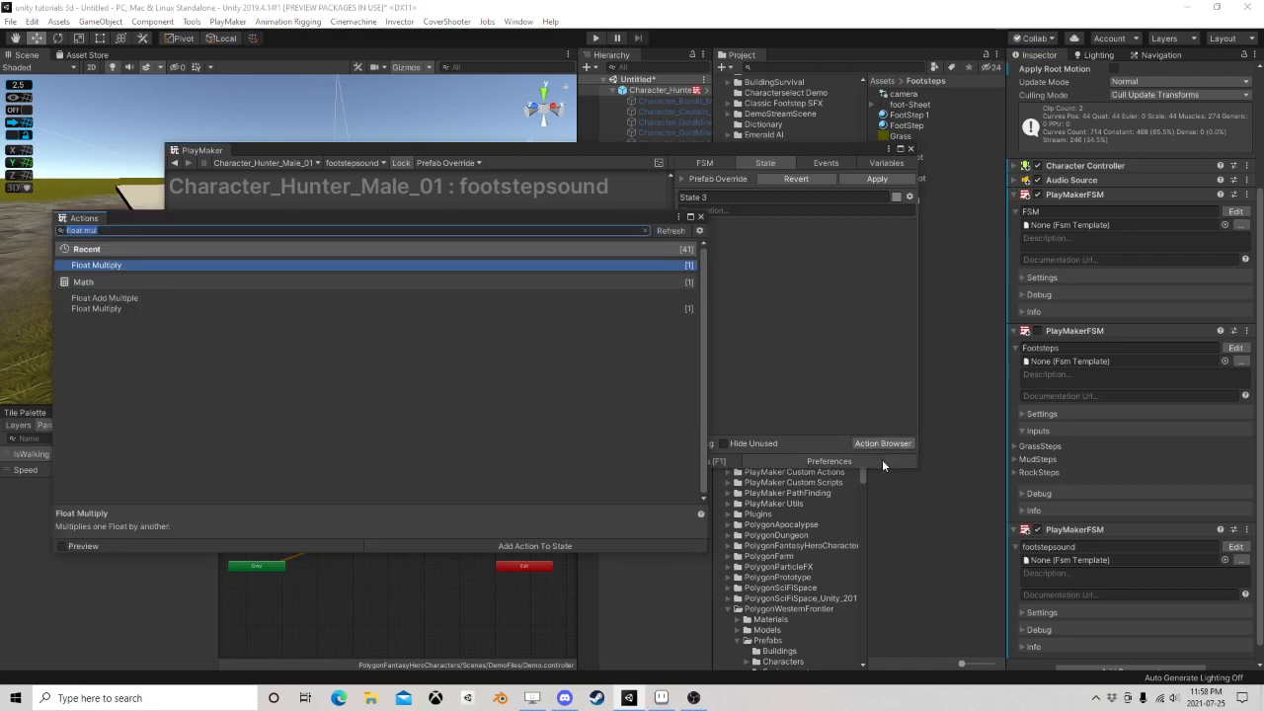
text(next fra)
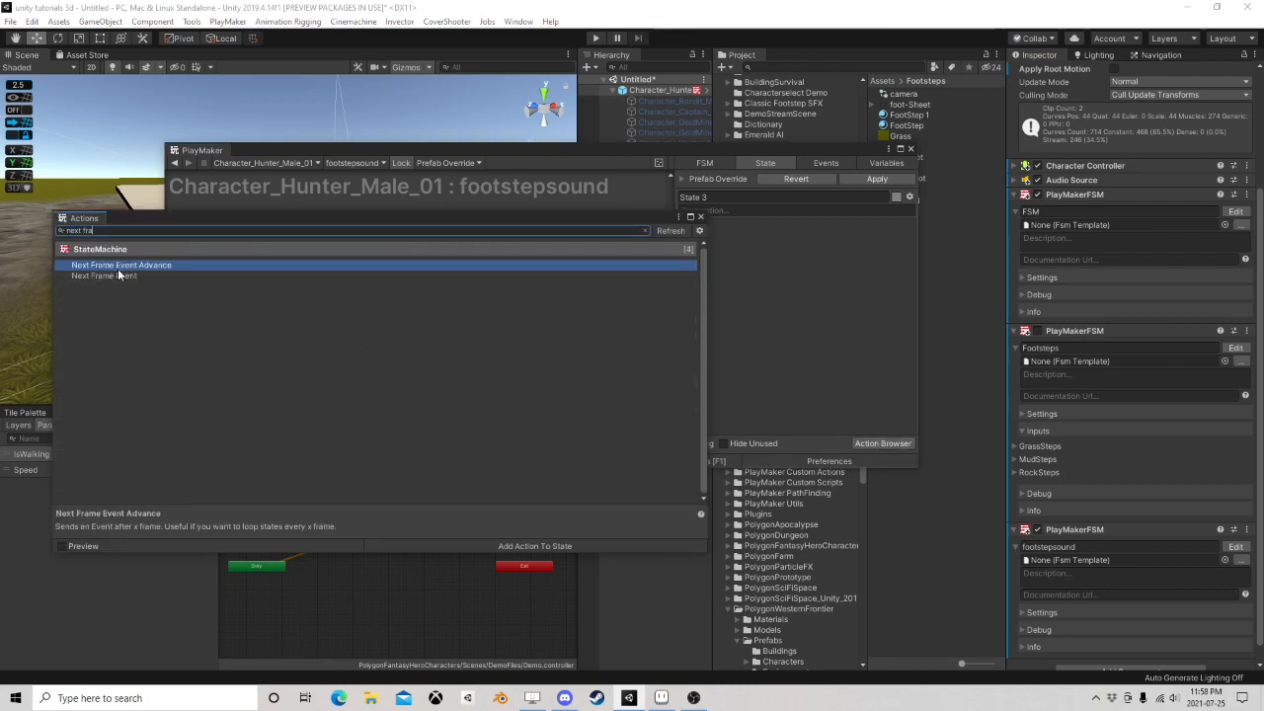
double_click(112, 275)
click(701, 217)
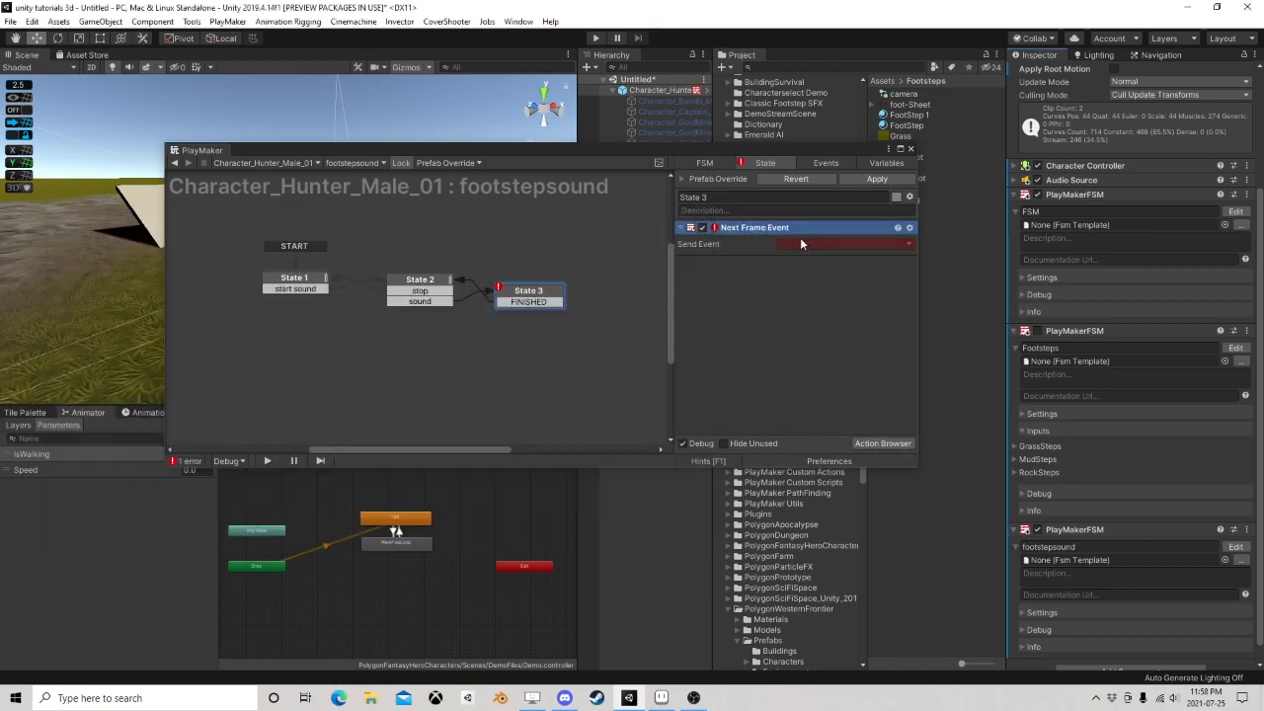
click(820, 244)
click(815, 315)
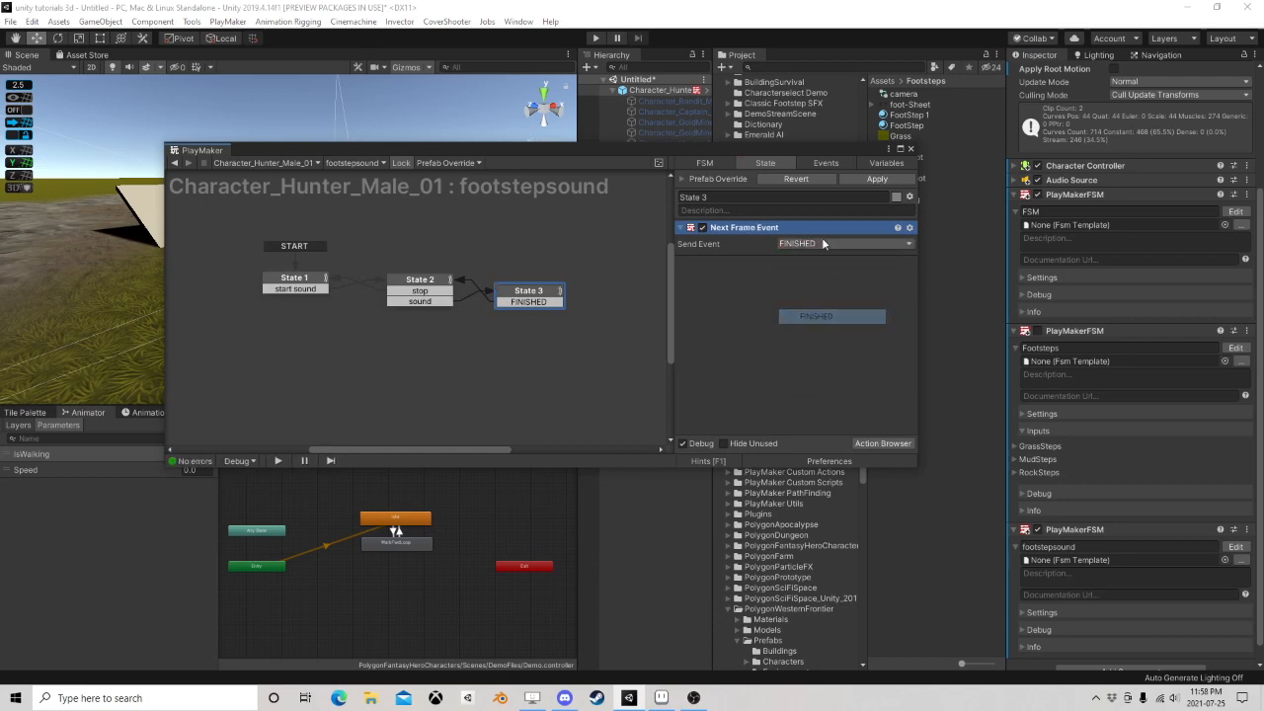
Select the Cam object in the hierarchy and add a Send Event action above Next Frame Event in State 3
drag(836, 153, 642, 333)
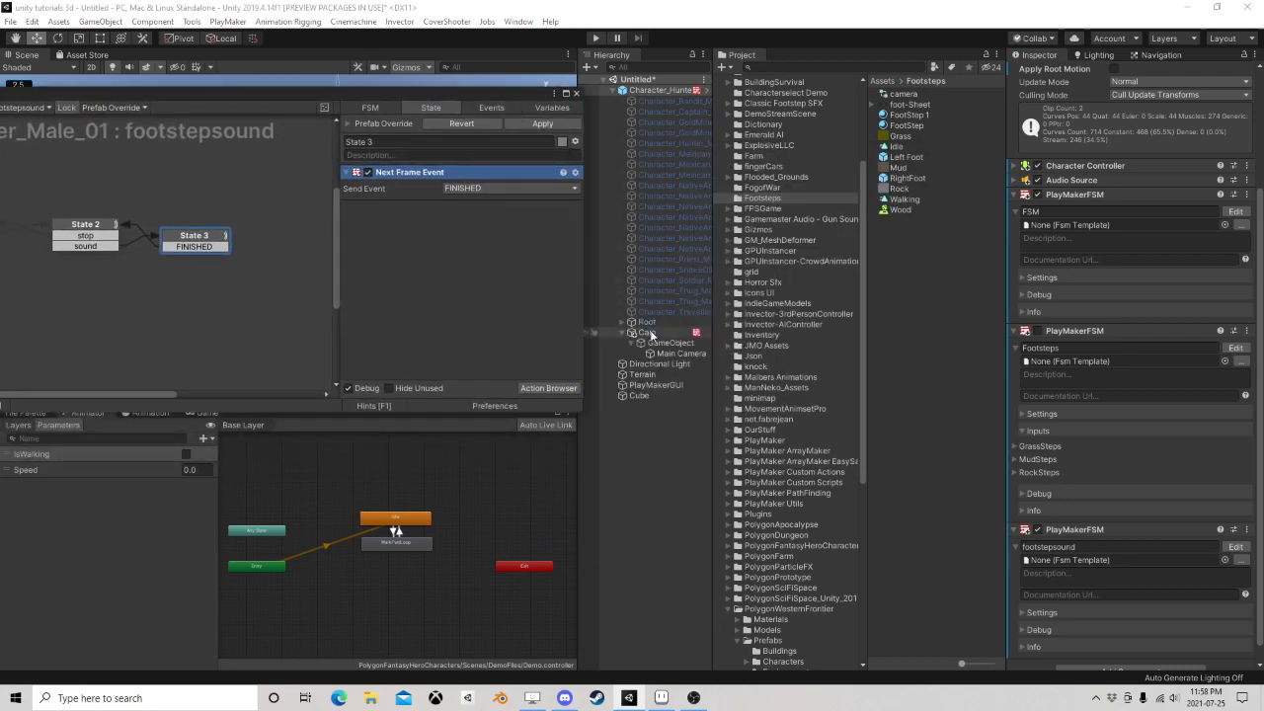
click(647, 333)
click(548, 388)
text(send eve)
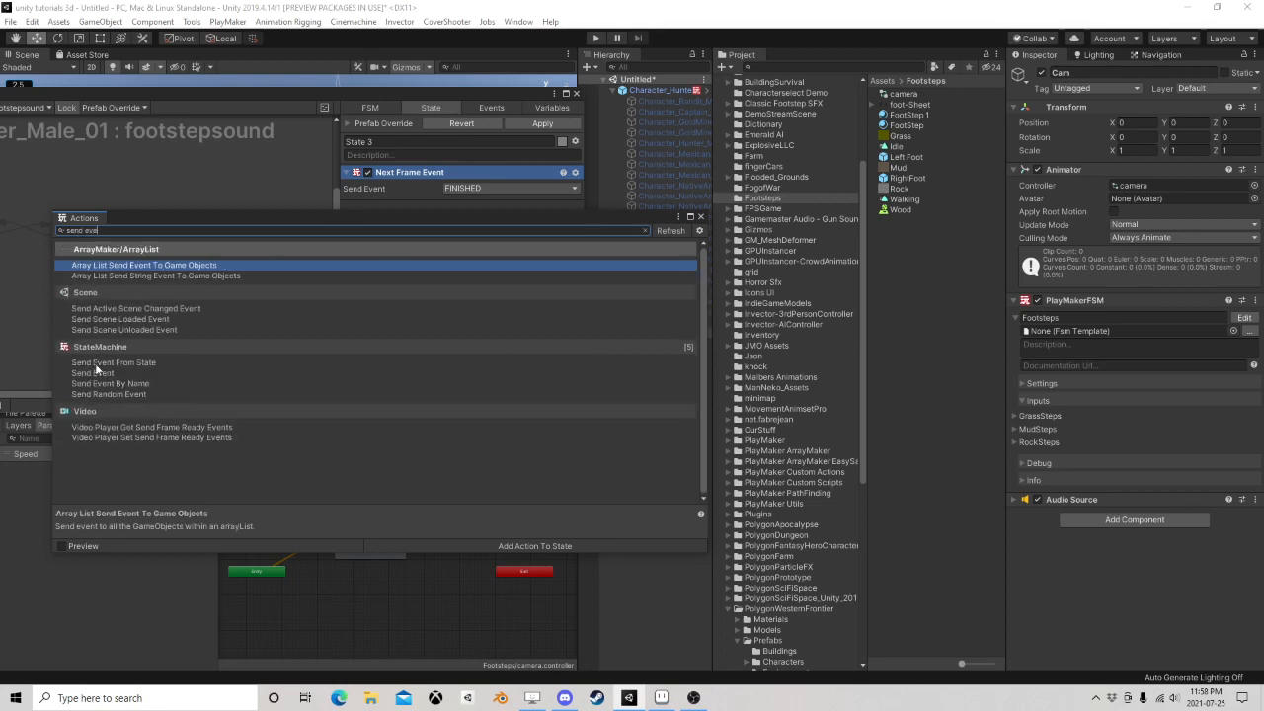
double_click(94, 373)
click(700, 215)
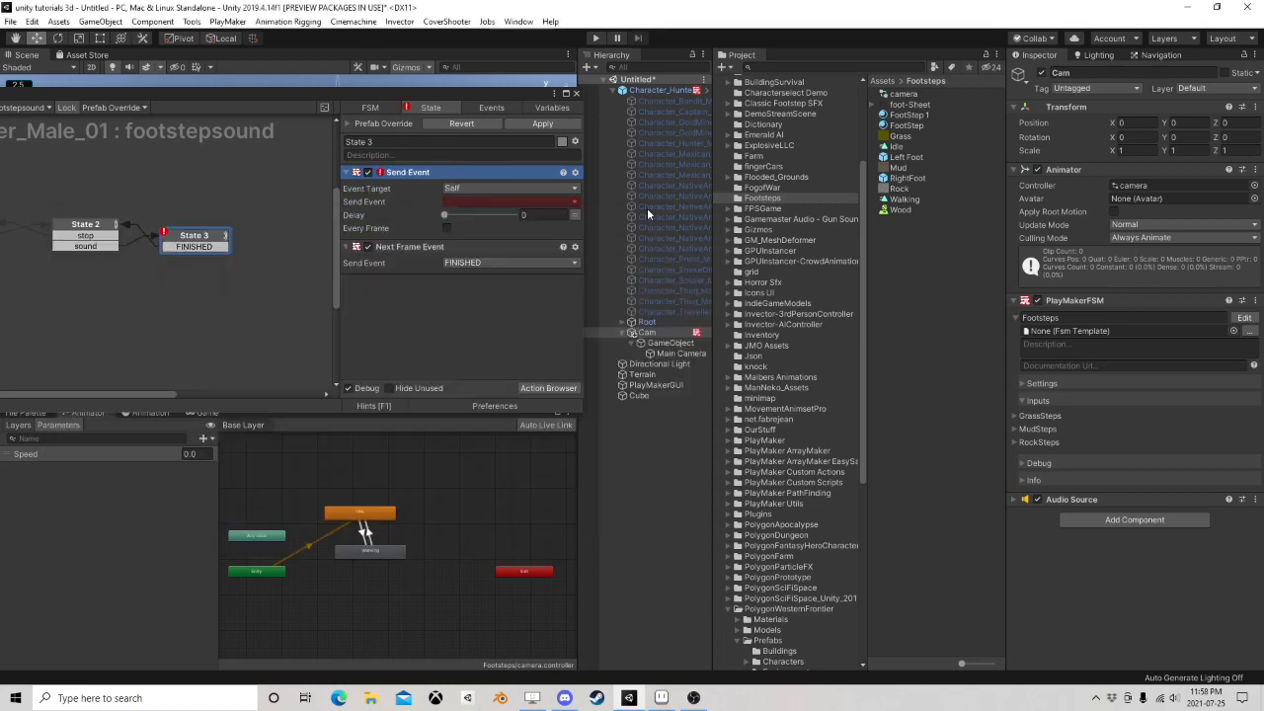
Target Send Event at the Footsteps FSM on the specified game object Cam and have it send the Step event
click(505, 188)
click(491, 231)
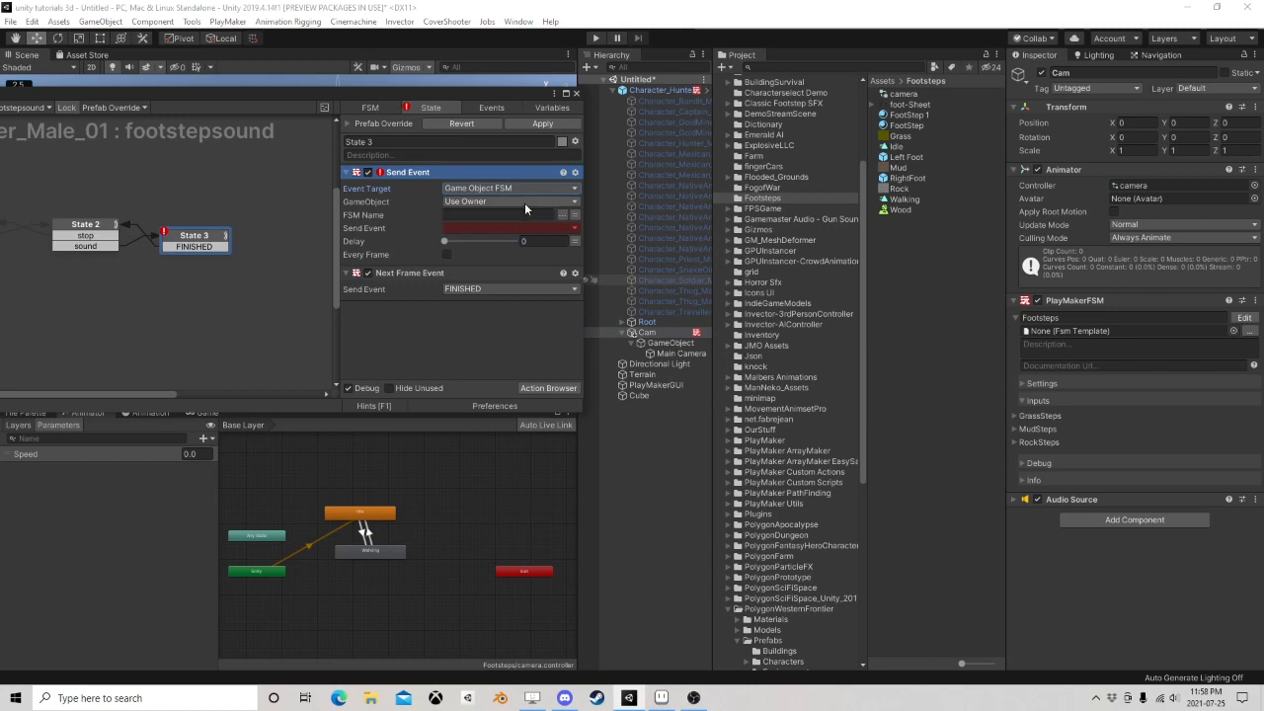
click(508, 201)
click(489, 229)
drag(551, 259, 505, 217)
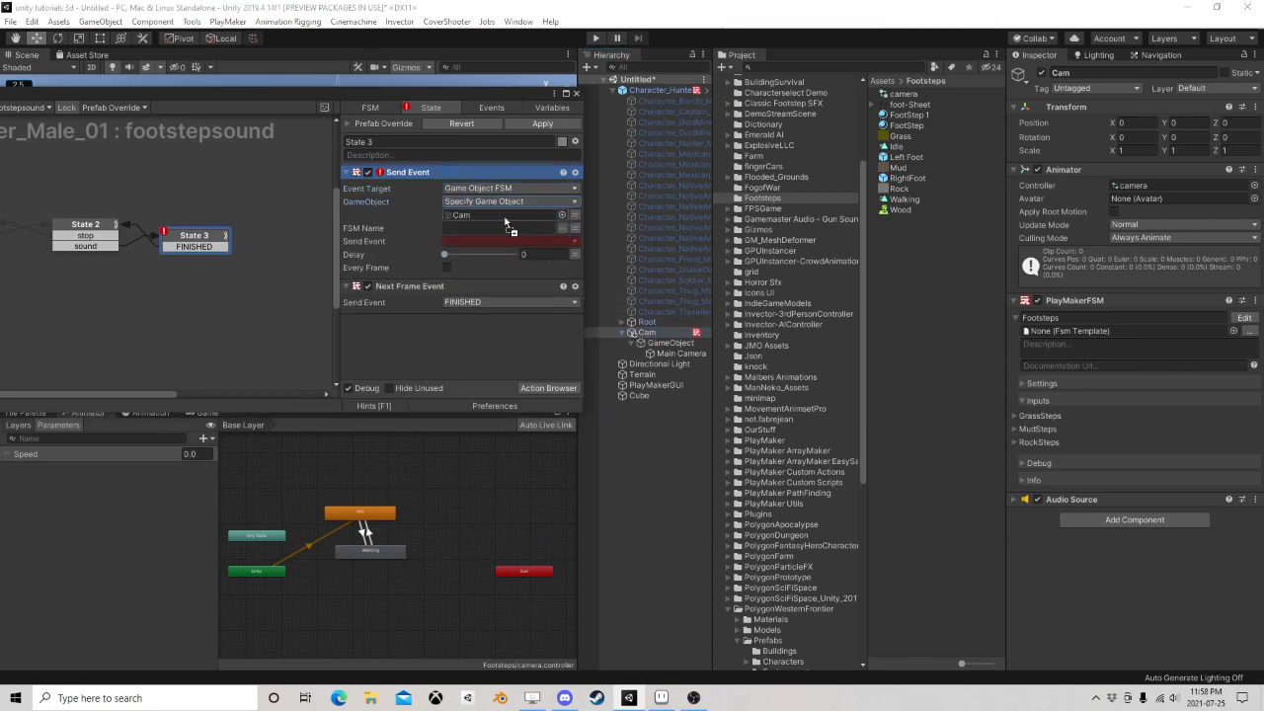
click(563, 229)
click(597, 239)
click(563, 244)
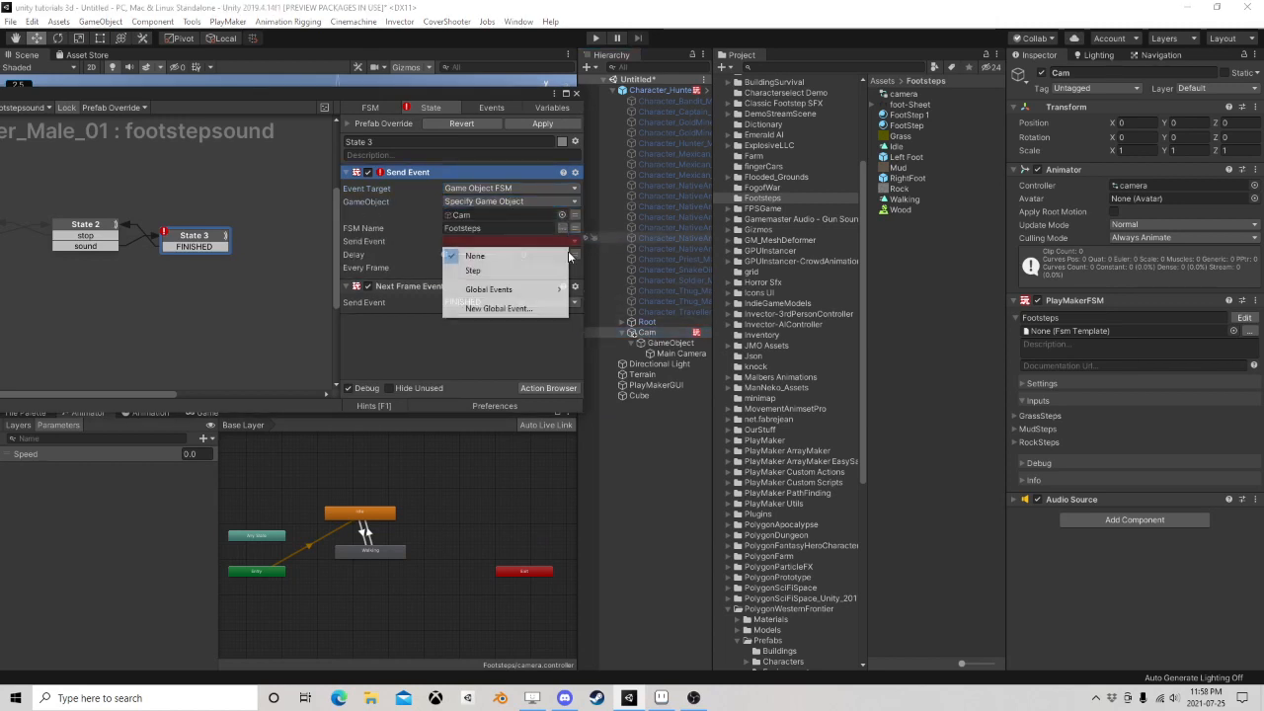
click(480, 269)
Play the scene to test the footstepsound FSM, and inspect State 2 while it runs
drag(399, 95, 776, 163)
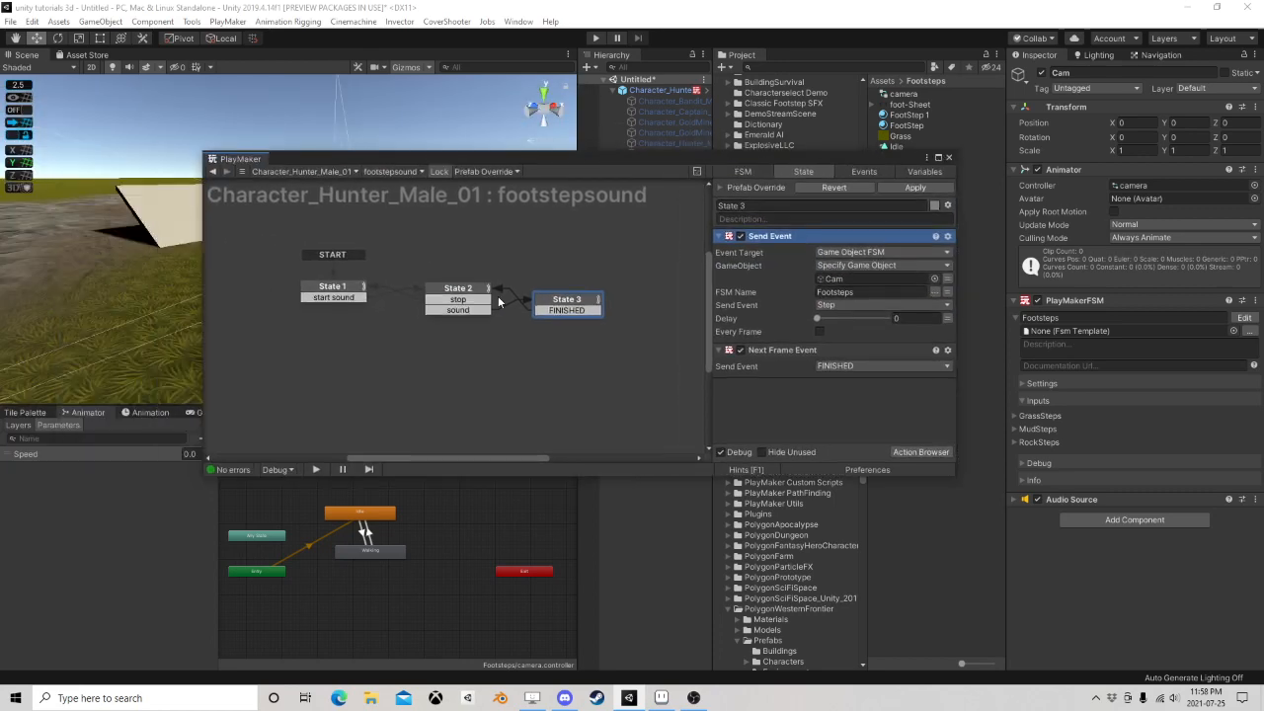
click(596, 38)
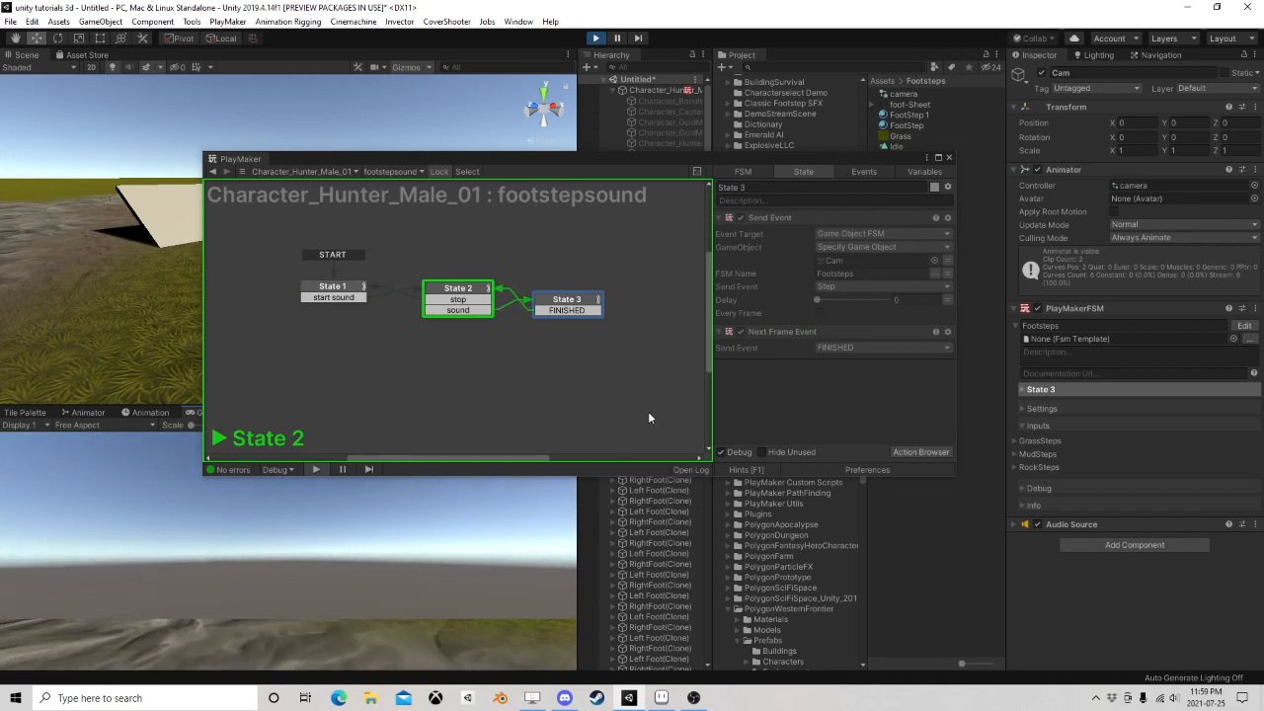
click(457, 288)
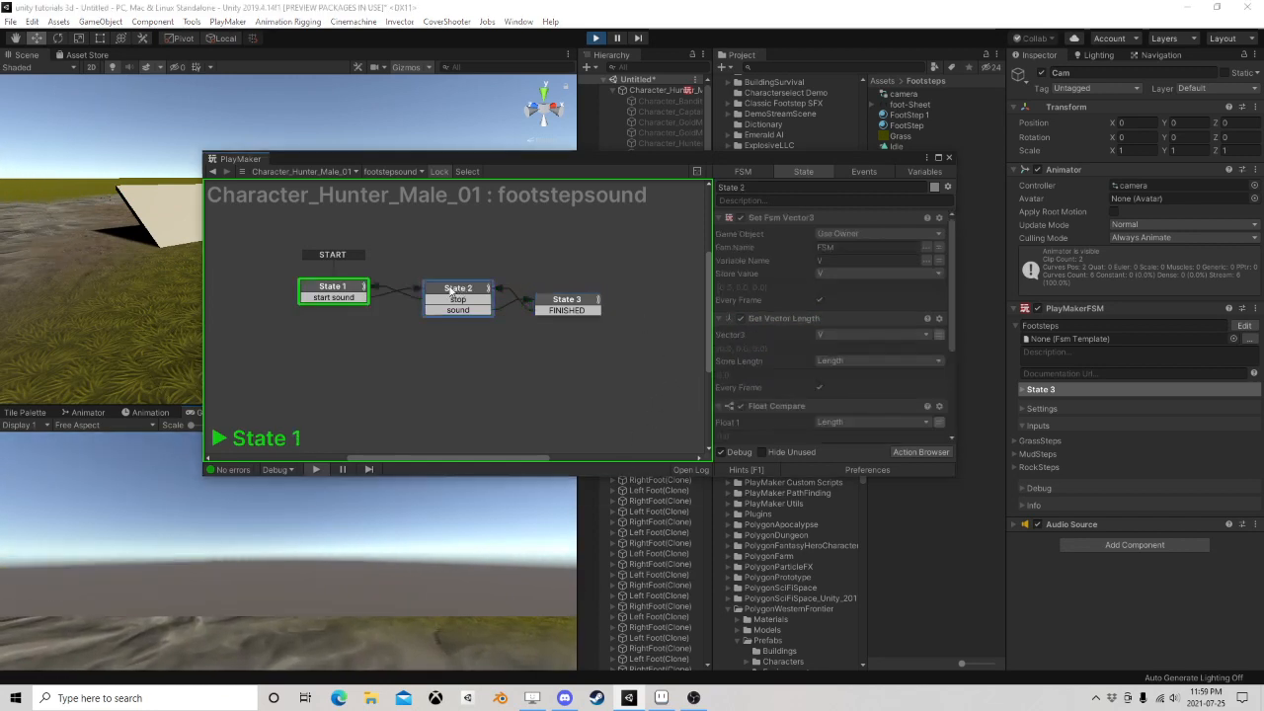
Check States 1 and 2 of the running footstepsound FSM and move the PlayMaker window clear of the hierarchy
drag(353, 286, 353, 294)
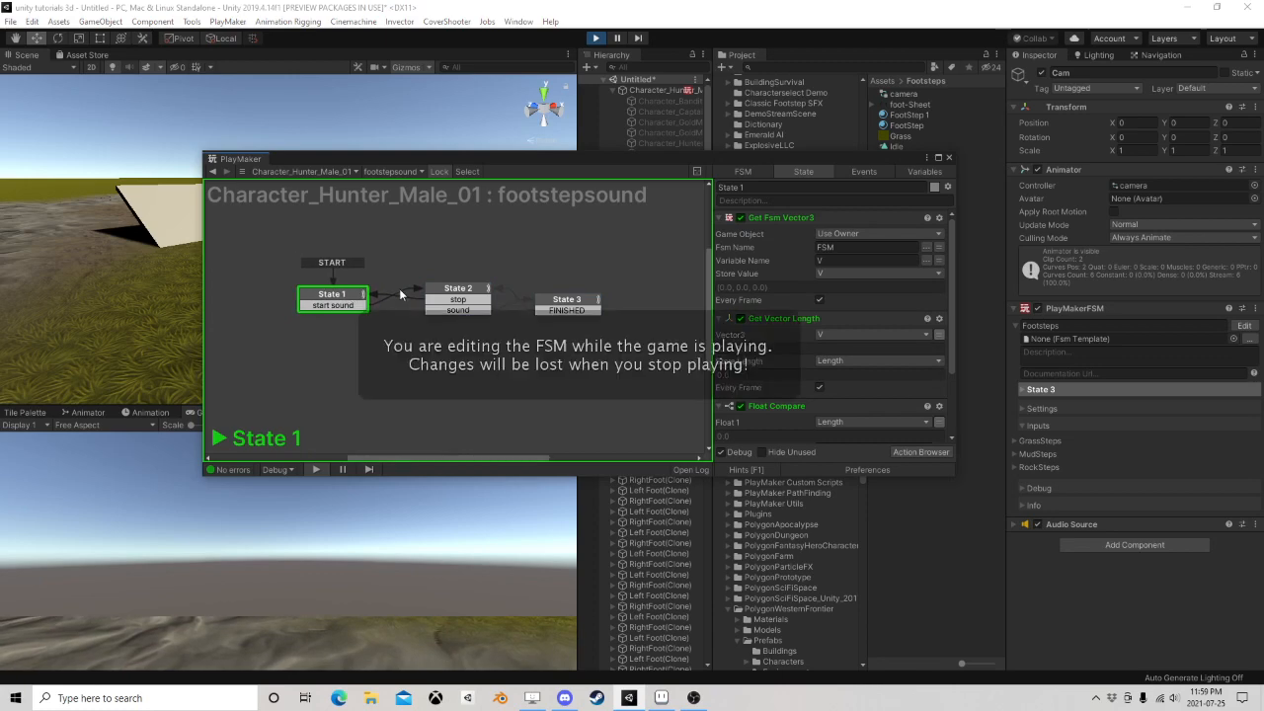
click(471, 292)
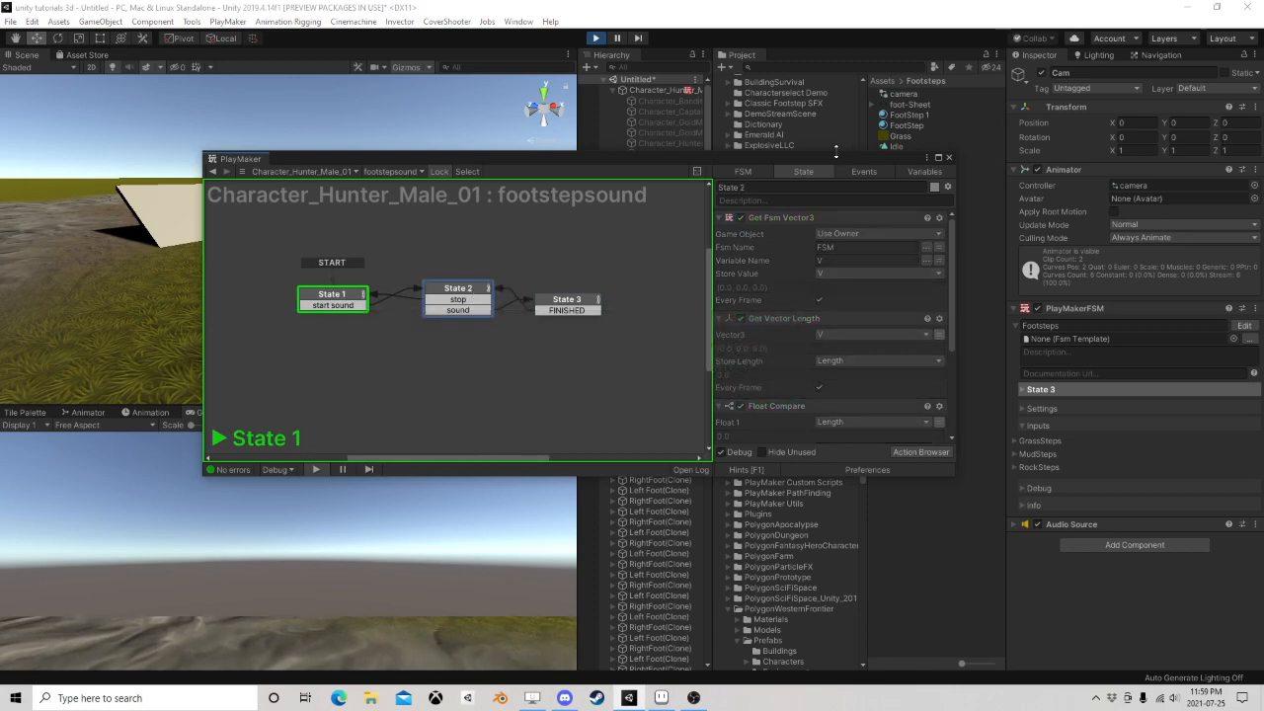
drag(837, 156, 805, 246)
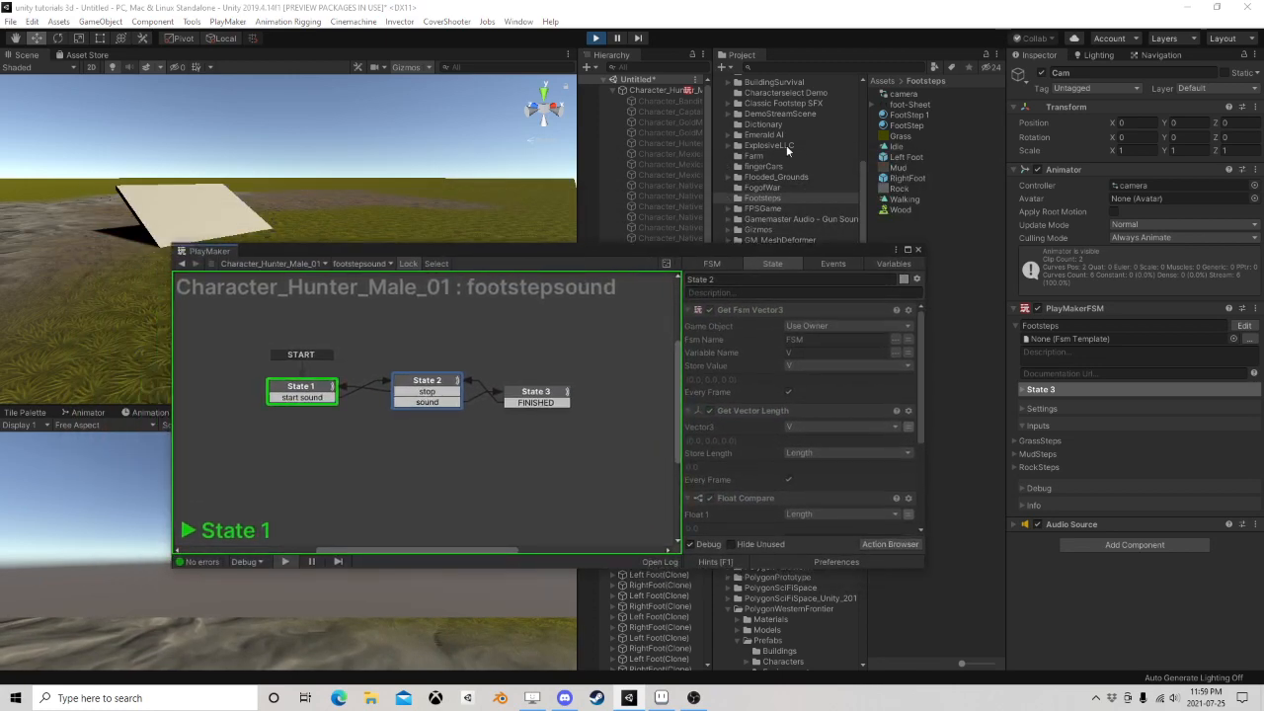
Open the character's movement FSM and review the Get Axis Vector and Controller Simple Move actions in State 1
click(649, 91)
scroll(1093, 362, down, 3)
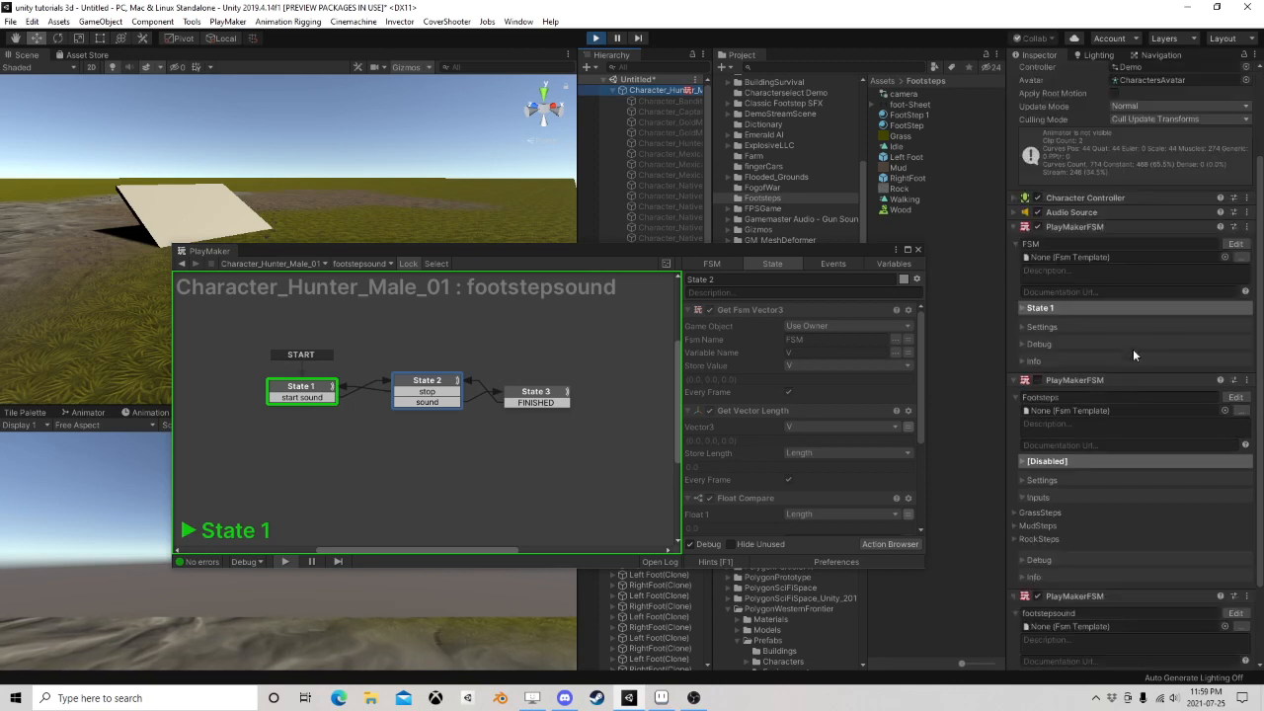
click(1236, 243)
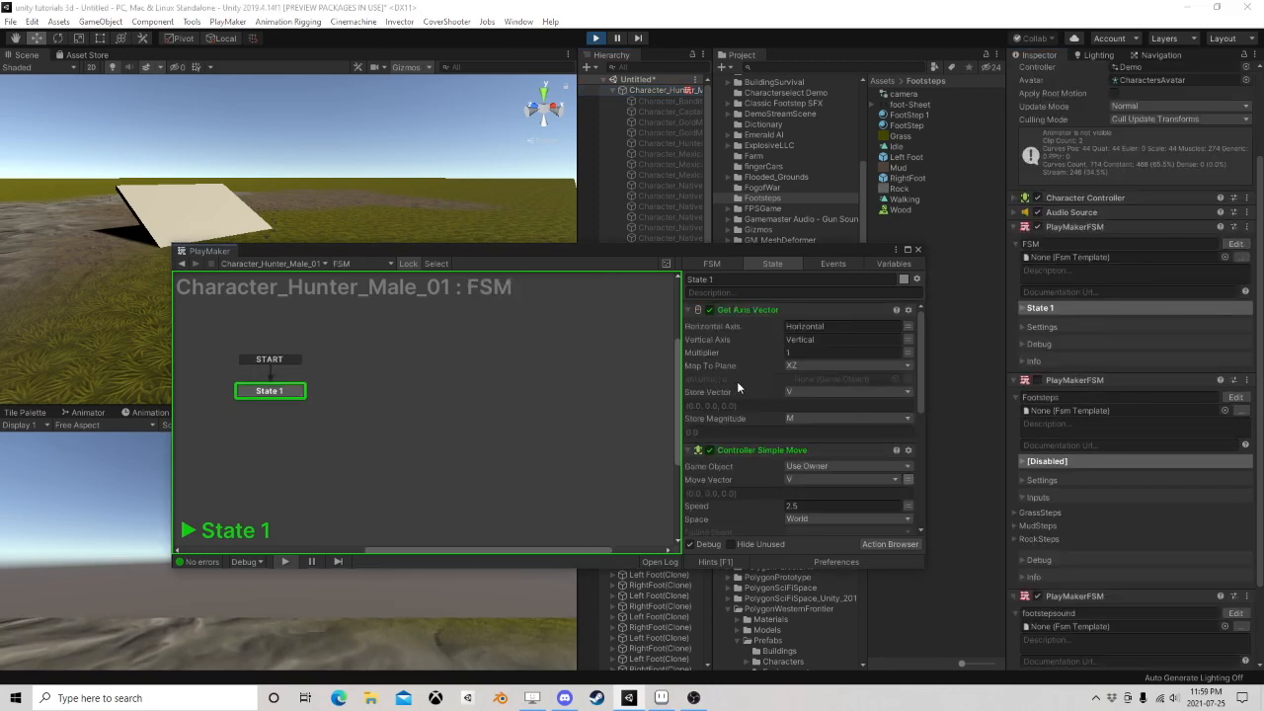
scroll(746, 391, down, 1)
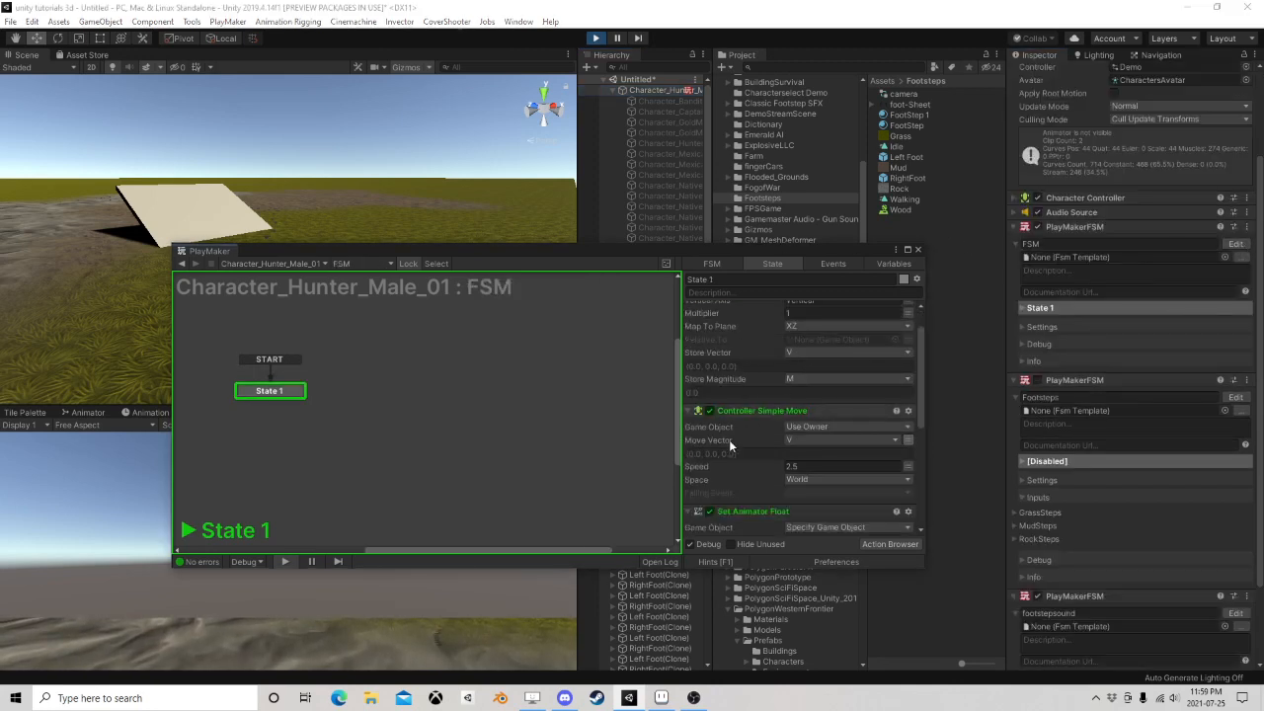
scroll(812, 420, down, 4)
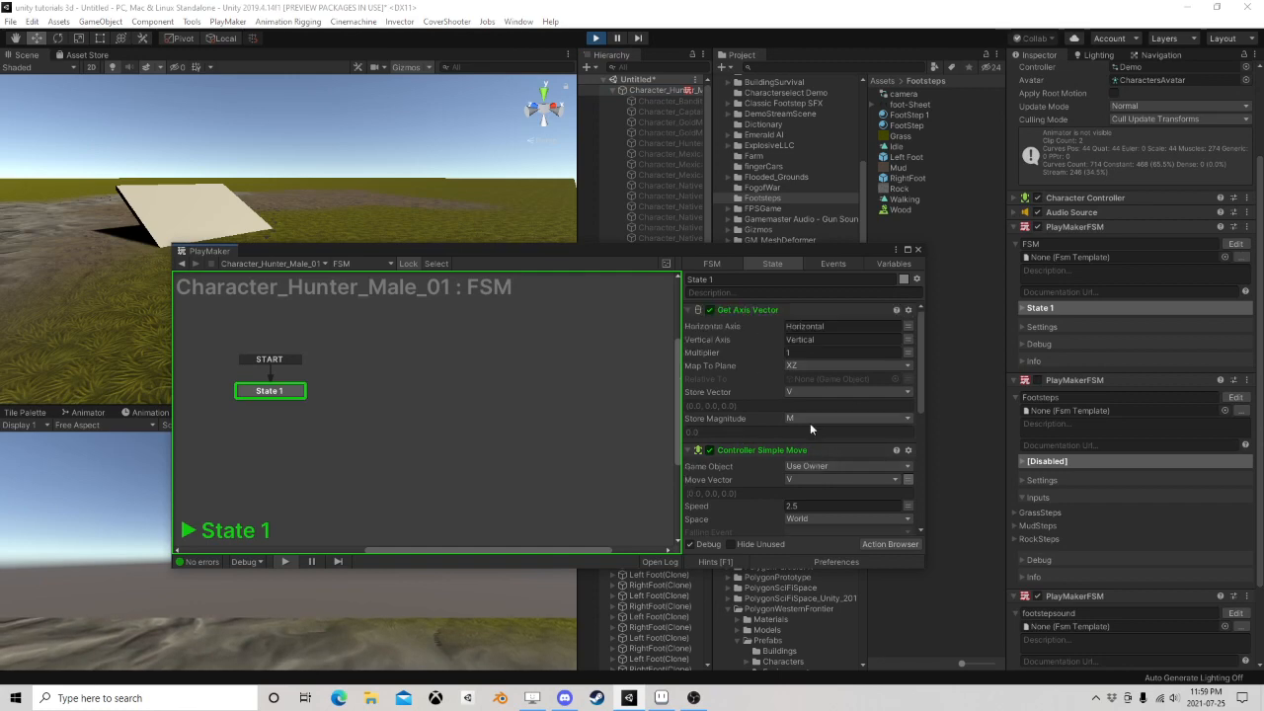
click(918, 249)
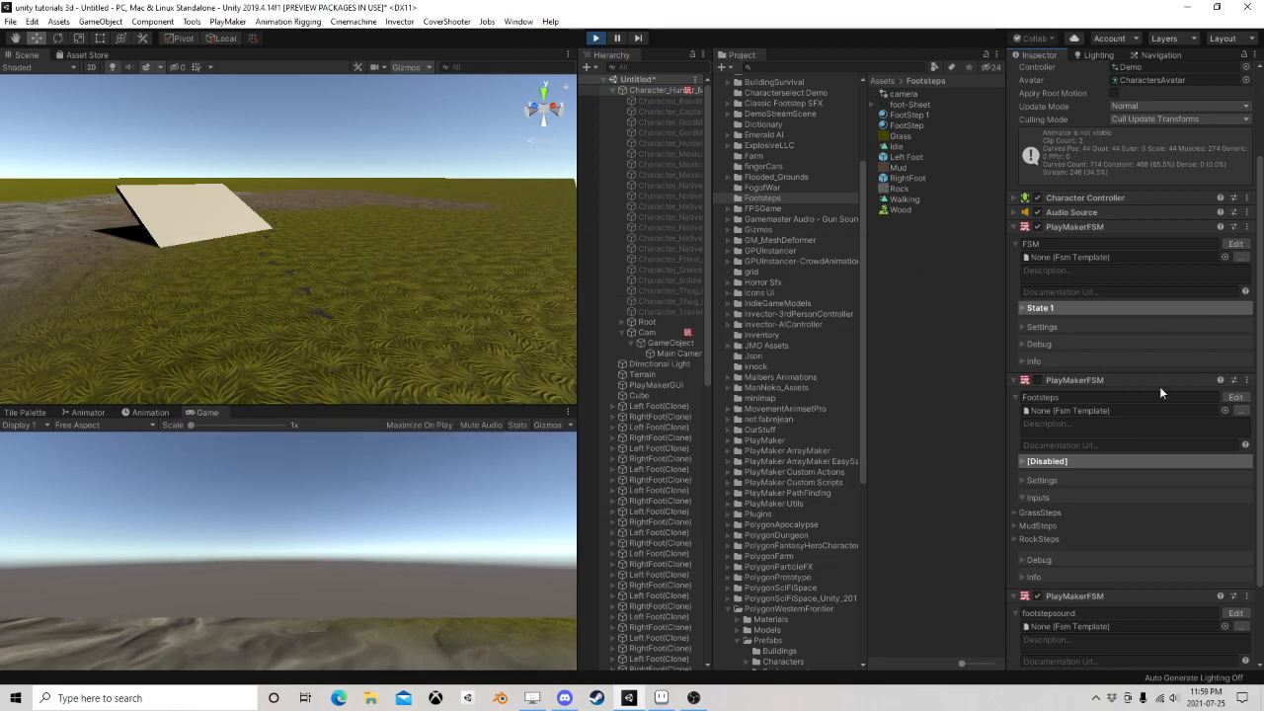
Open the character's footstepsound FSM and review the actions in States 1, 2 and 3
click(1236, 614)
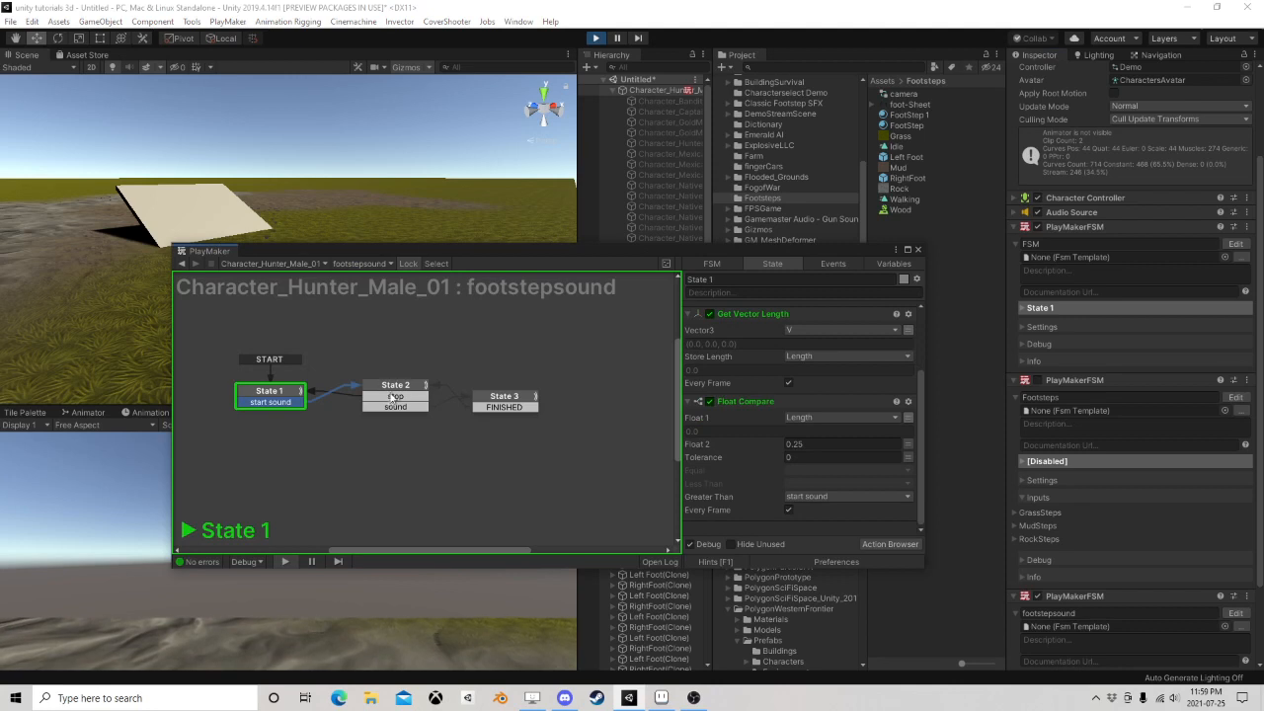
click(393, 396)
click(287, 392)
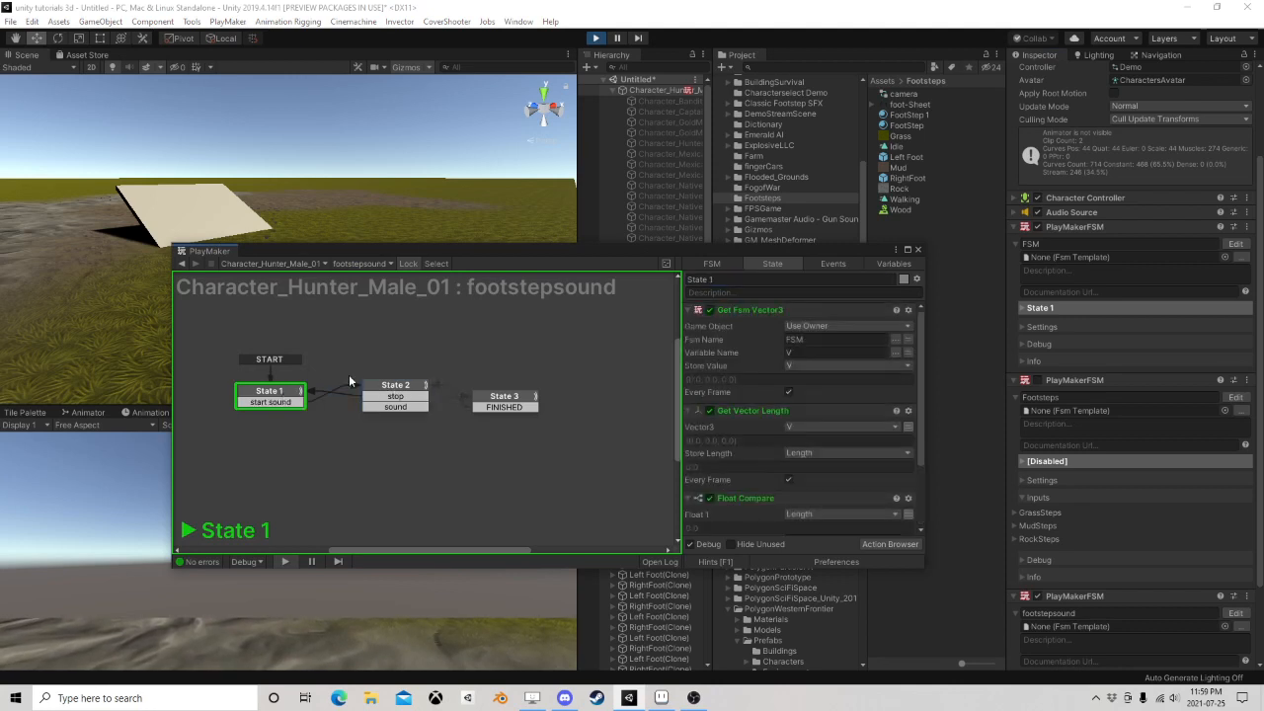
click(385, 387)
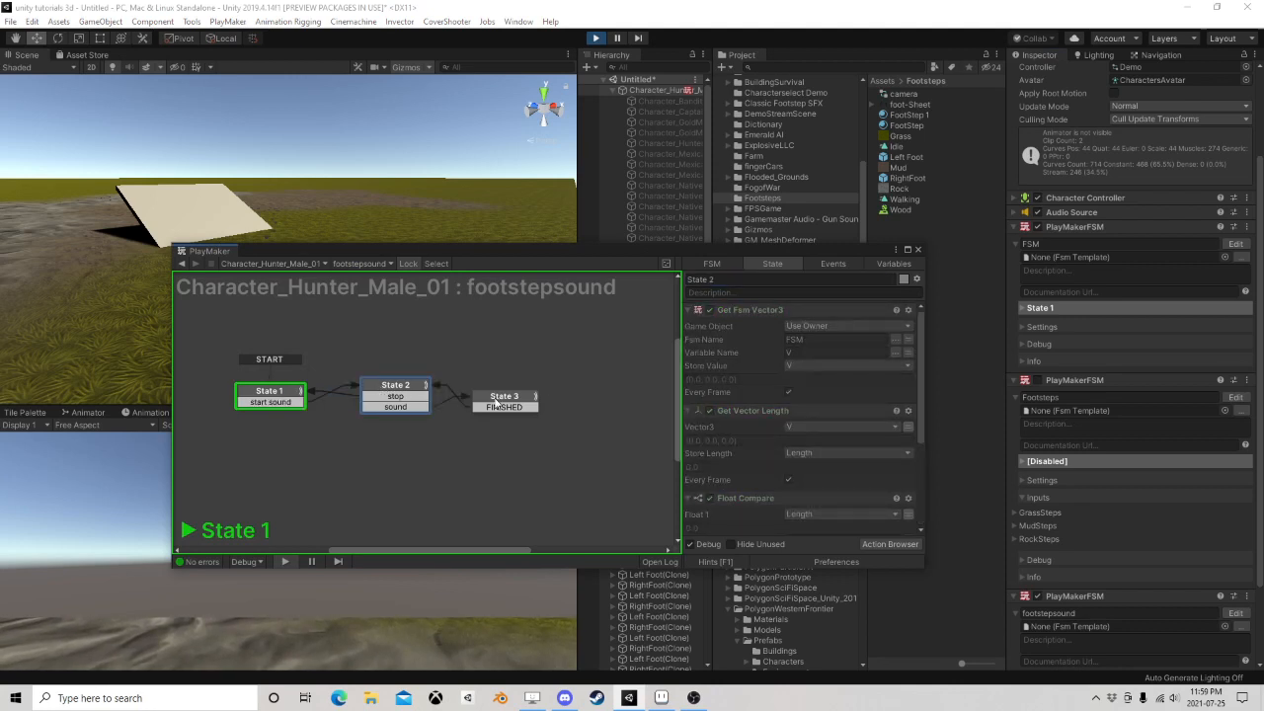
click(504, 396)
drag(505, 396, 522, 390)
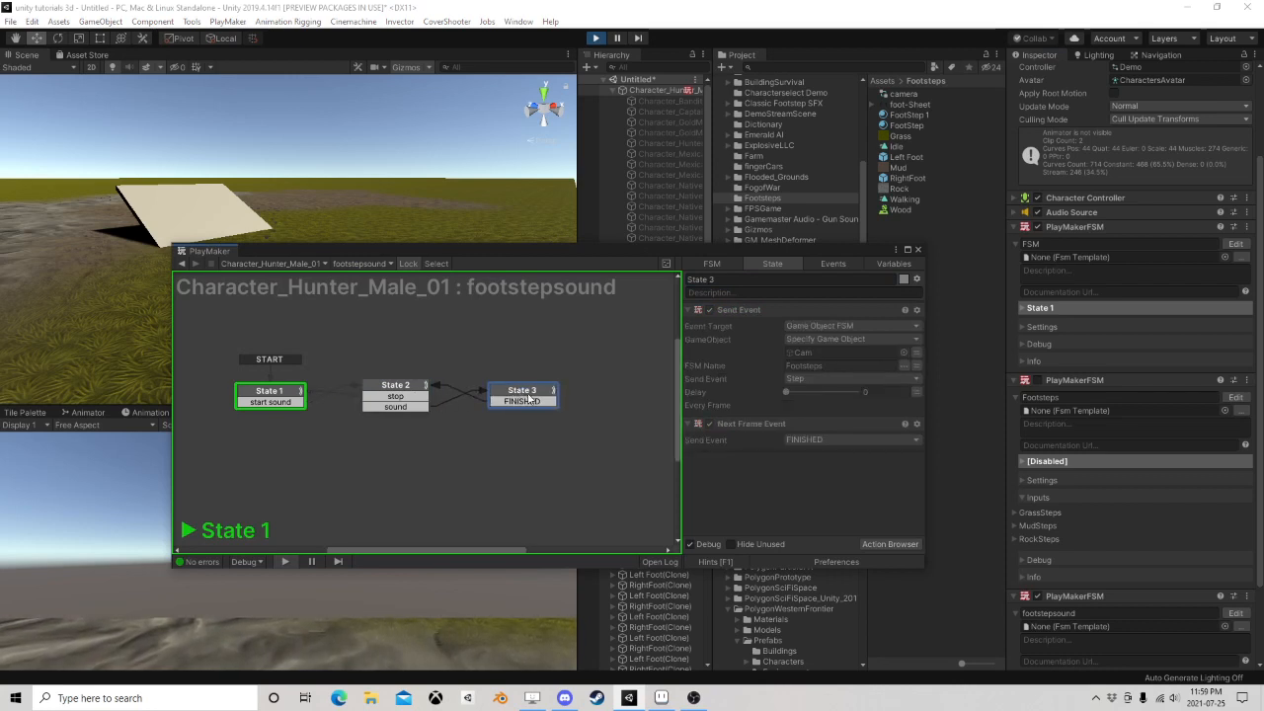
In State 2 of footstepsound, drive the Wait action's time with a new variable named Speed
click(391, 387)
scroll(801, 424, down, 5)
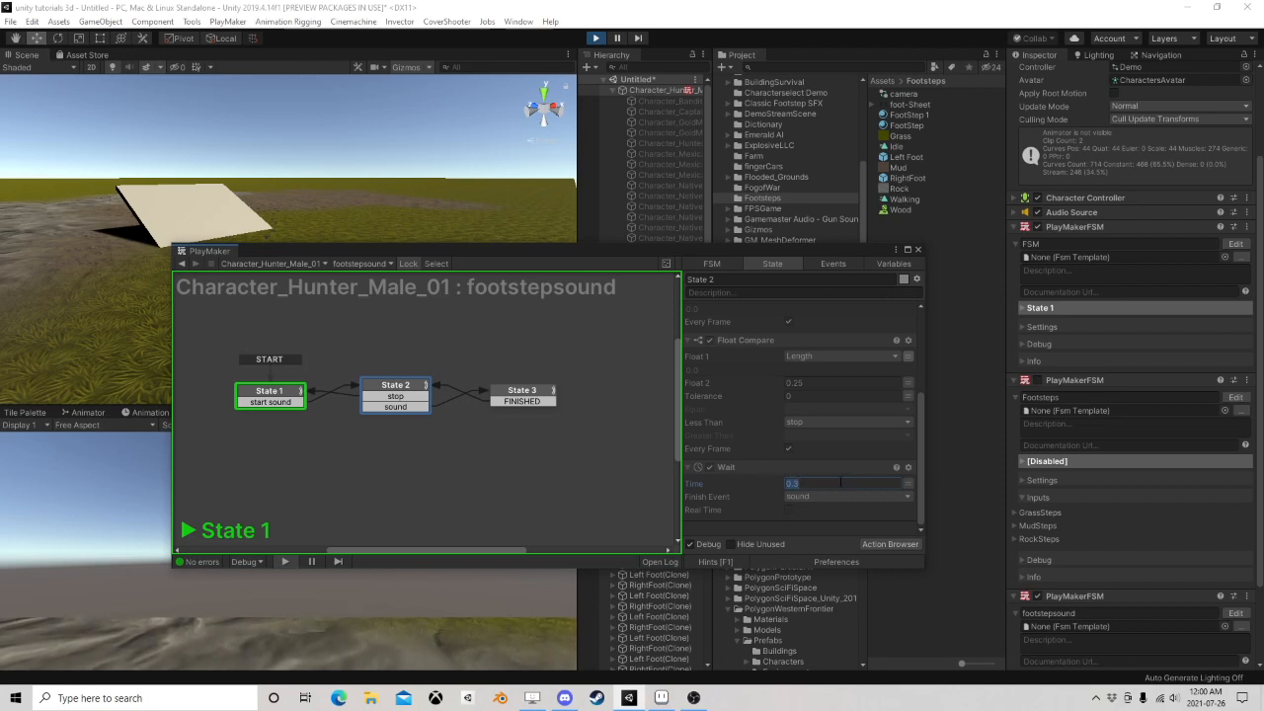
key(BackSpace)
click(908, 483)
click(839, 482)
click(814, 530)
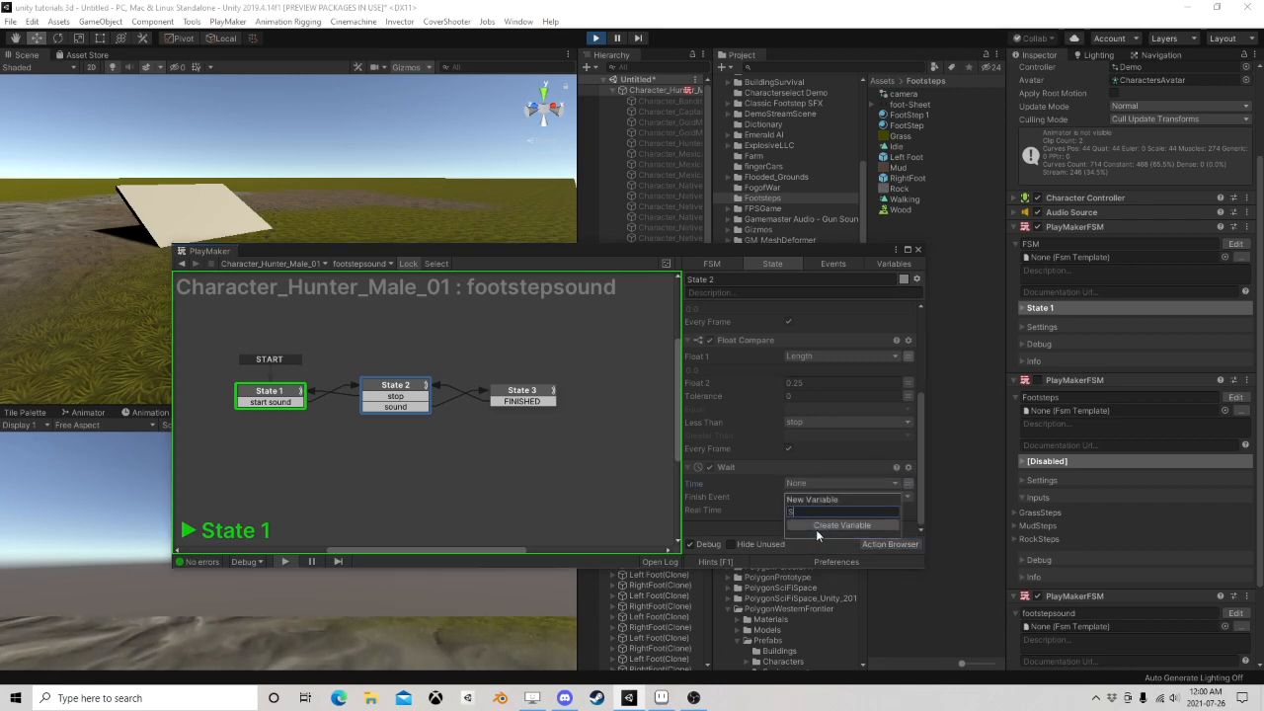
text(Speed)
key(Return)
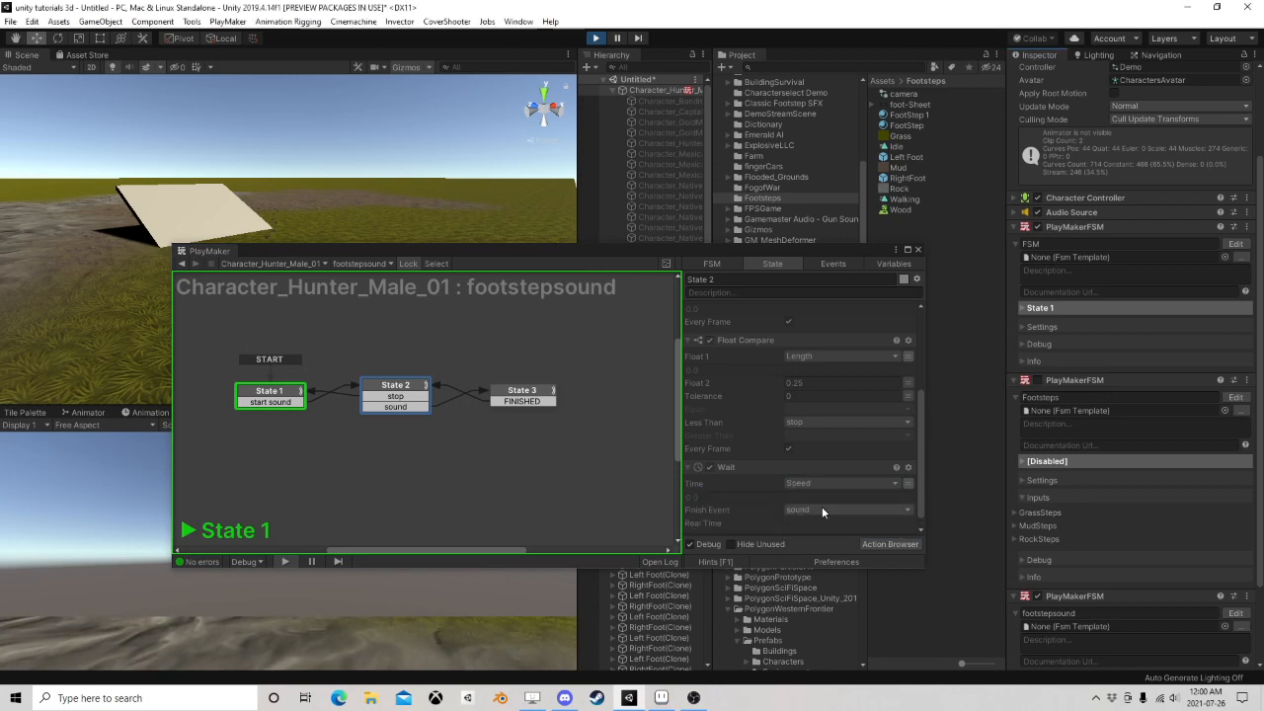
Set the footstepsound FSM's Speed variable to 0.4 and close the PlayMaker editor
click(875, 267)
click(711, 336)
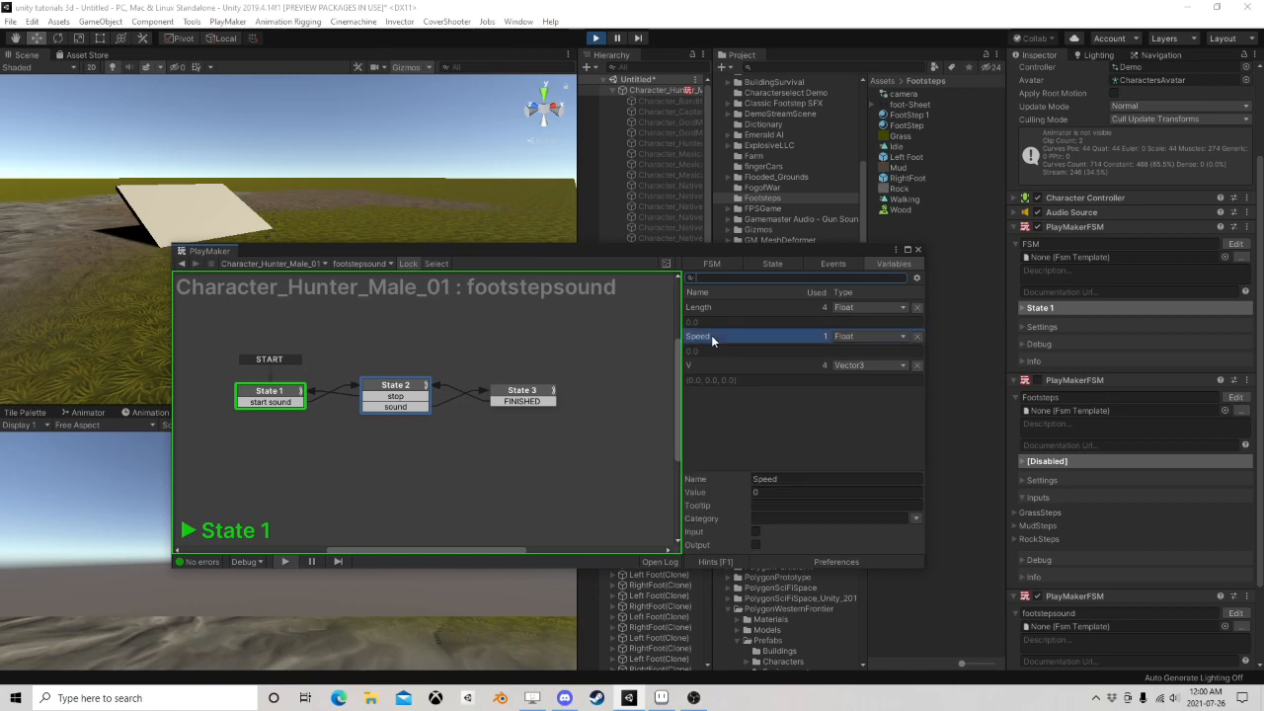
click(776, 491)
key(Return)
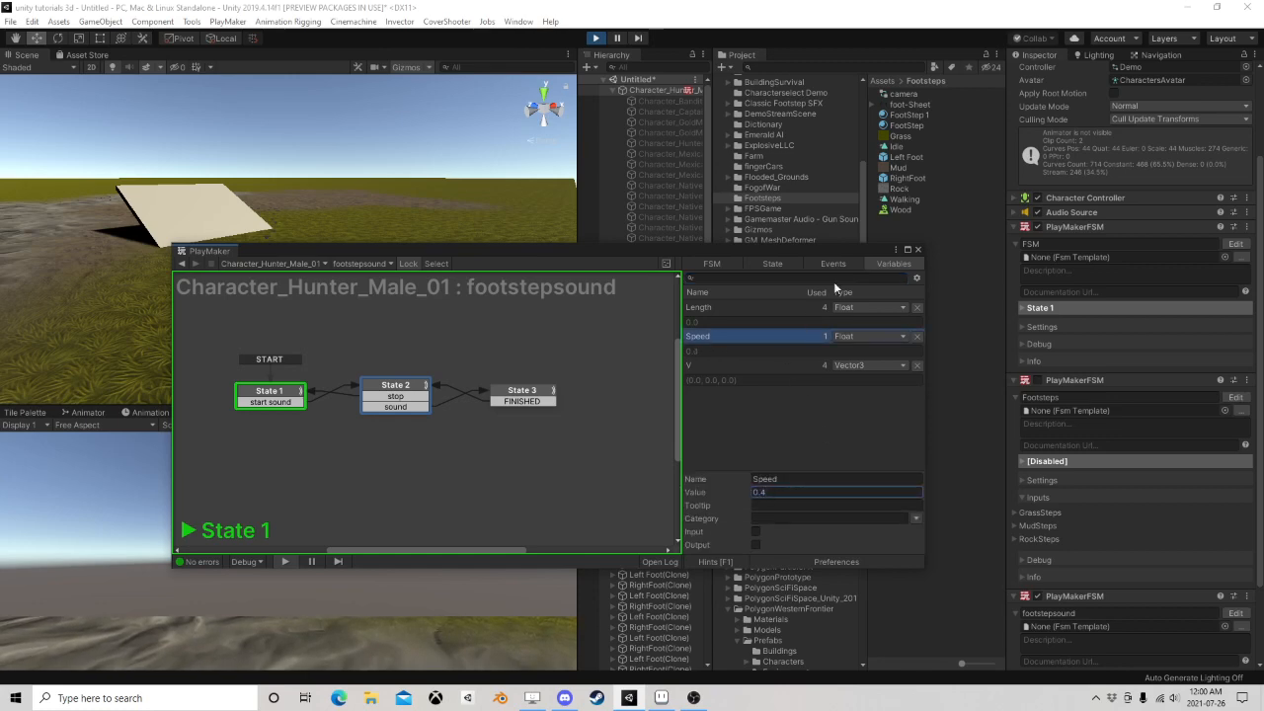
click(917, 250)
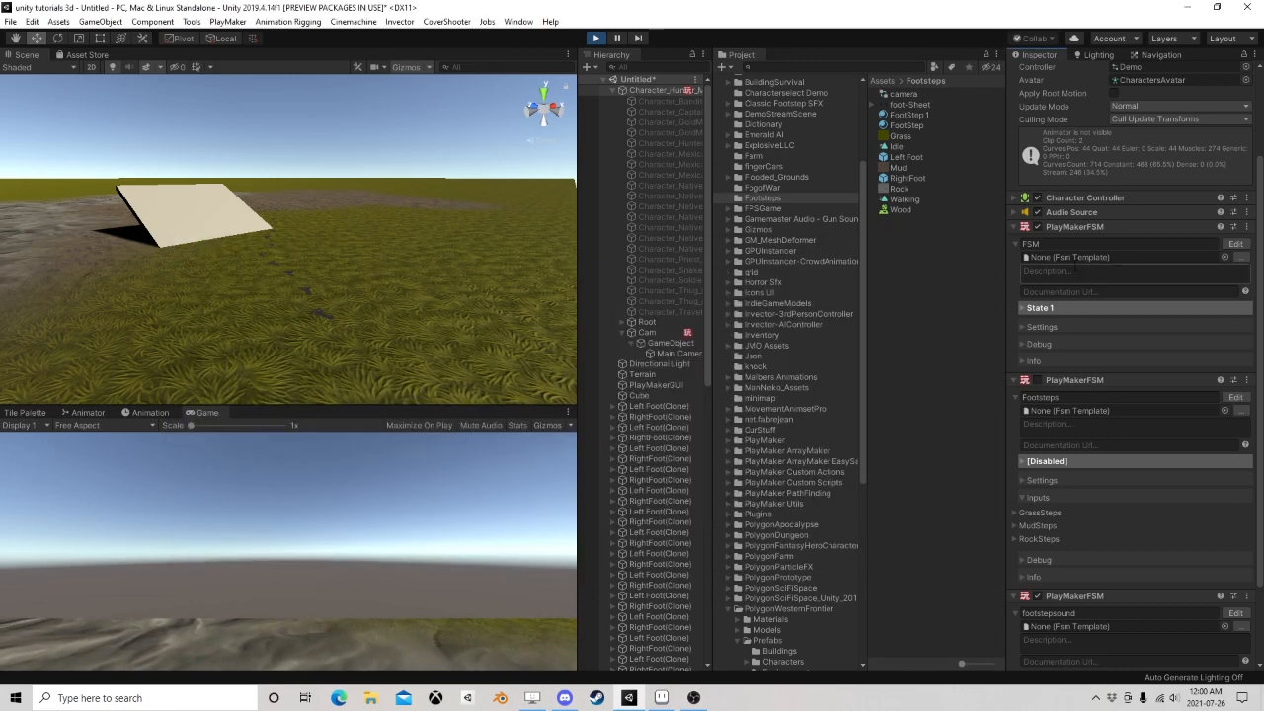
Review State 1 of the character's movement FSM through to the Smooth Look At Direction action
click(1236, 243)
click(269, 391)
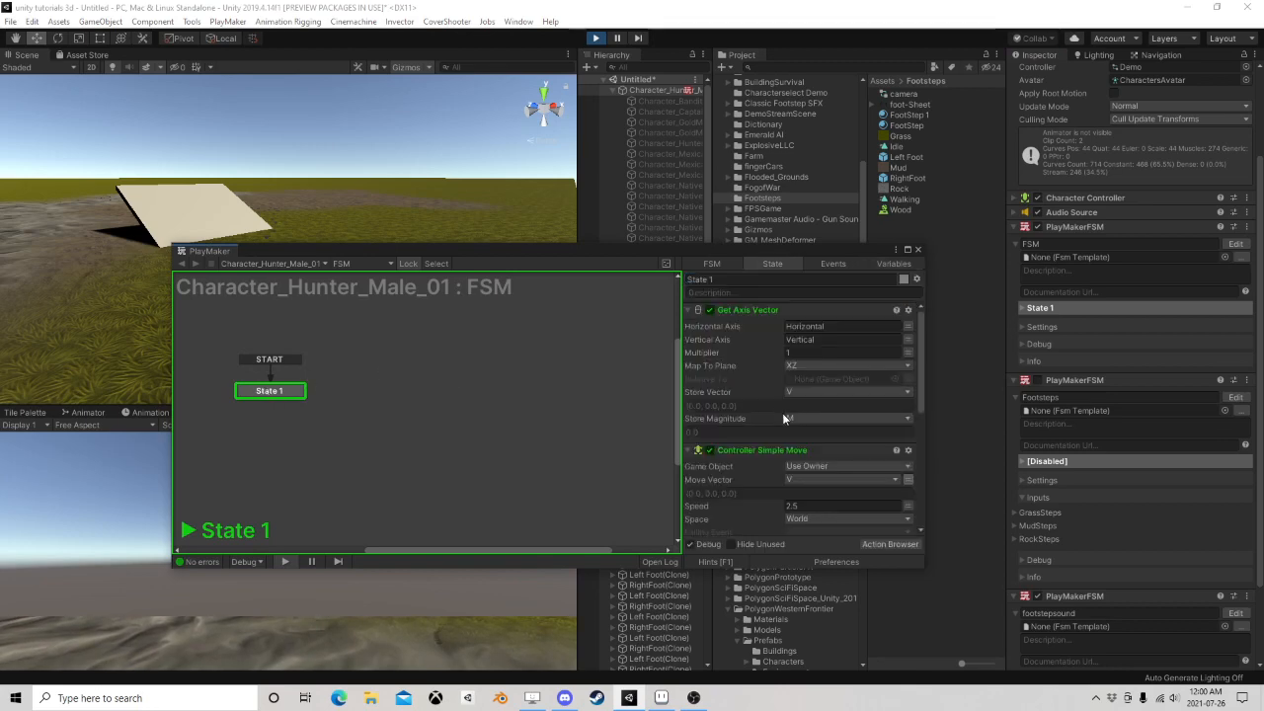
scroll(784, 415, down, 2)
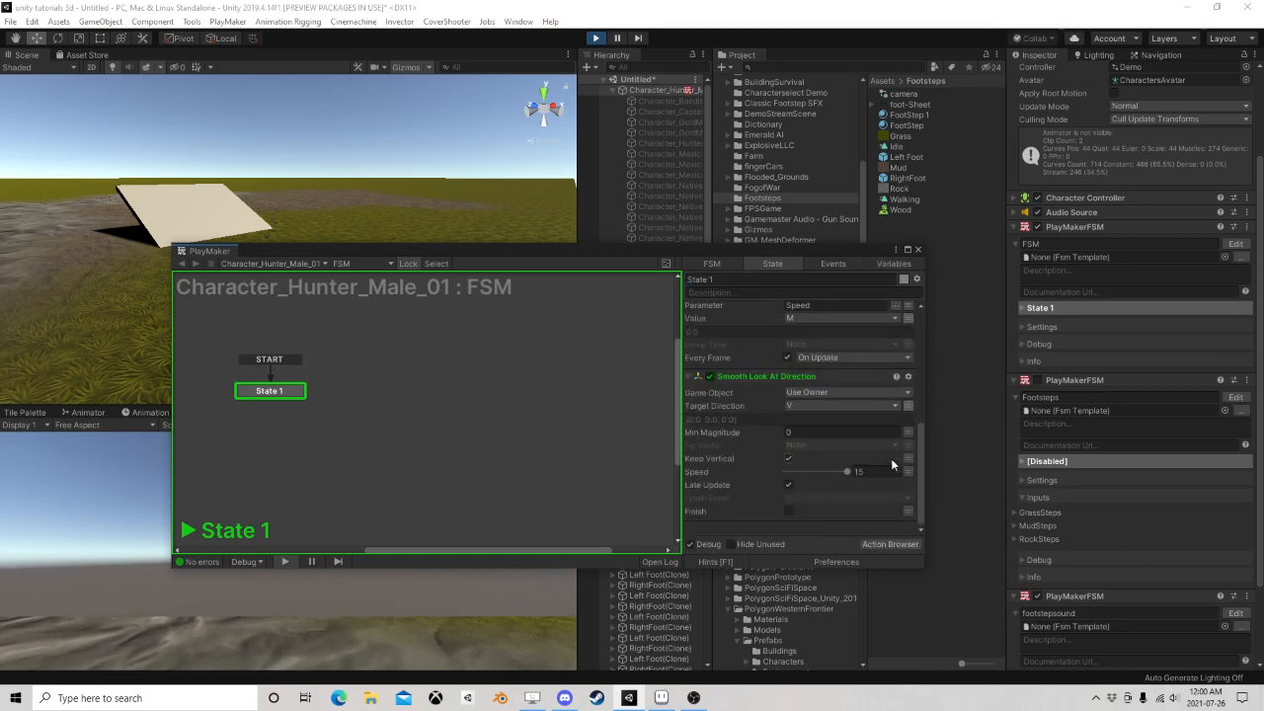
click(918, 250)
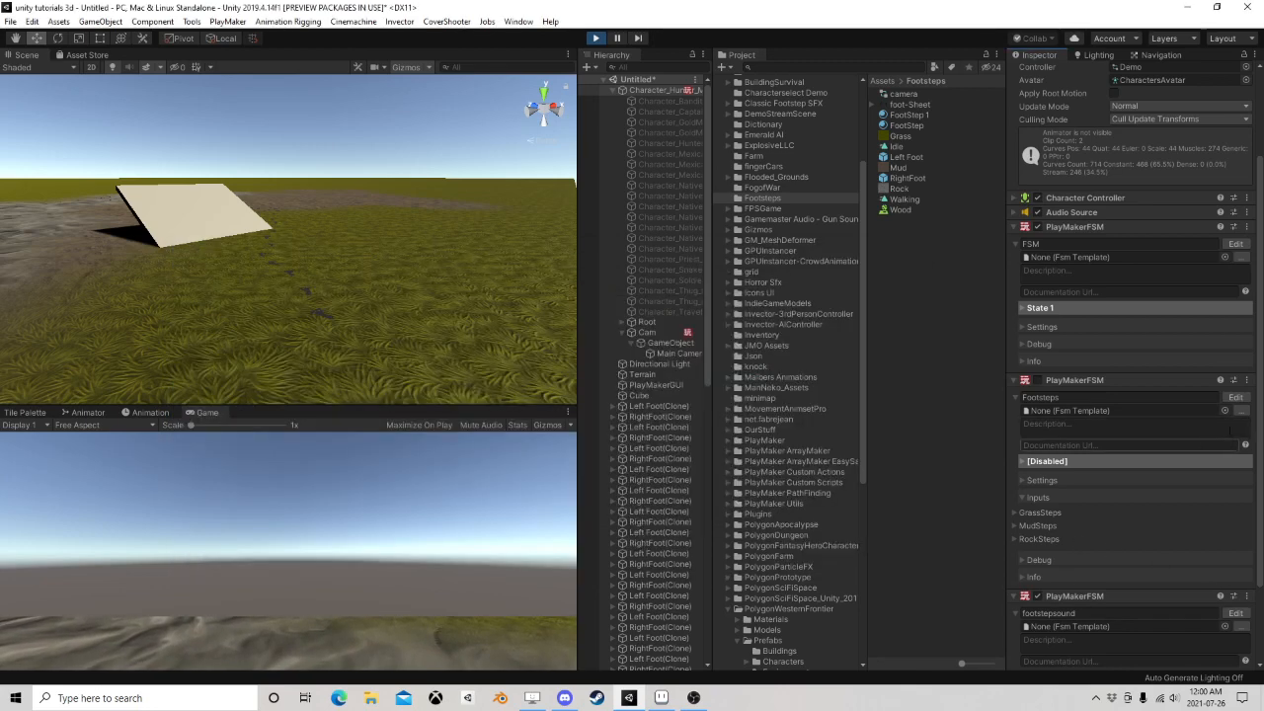
Review the event settings in State 3 and the Wait settings in State 2 of footstepsound, and close the editor
click(1235, 397)
click(1235, 613)
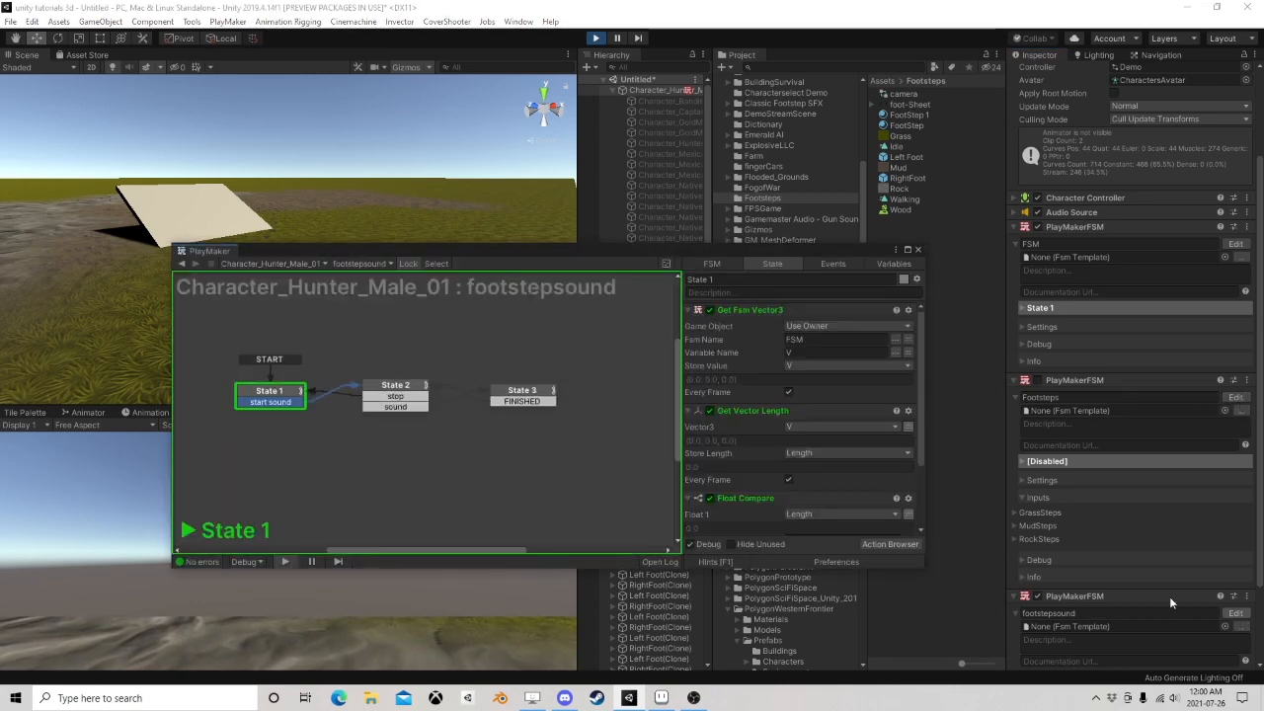
click(521, 395)
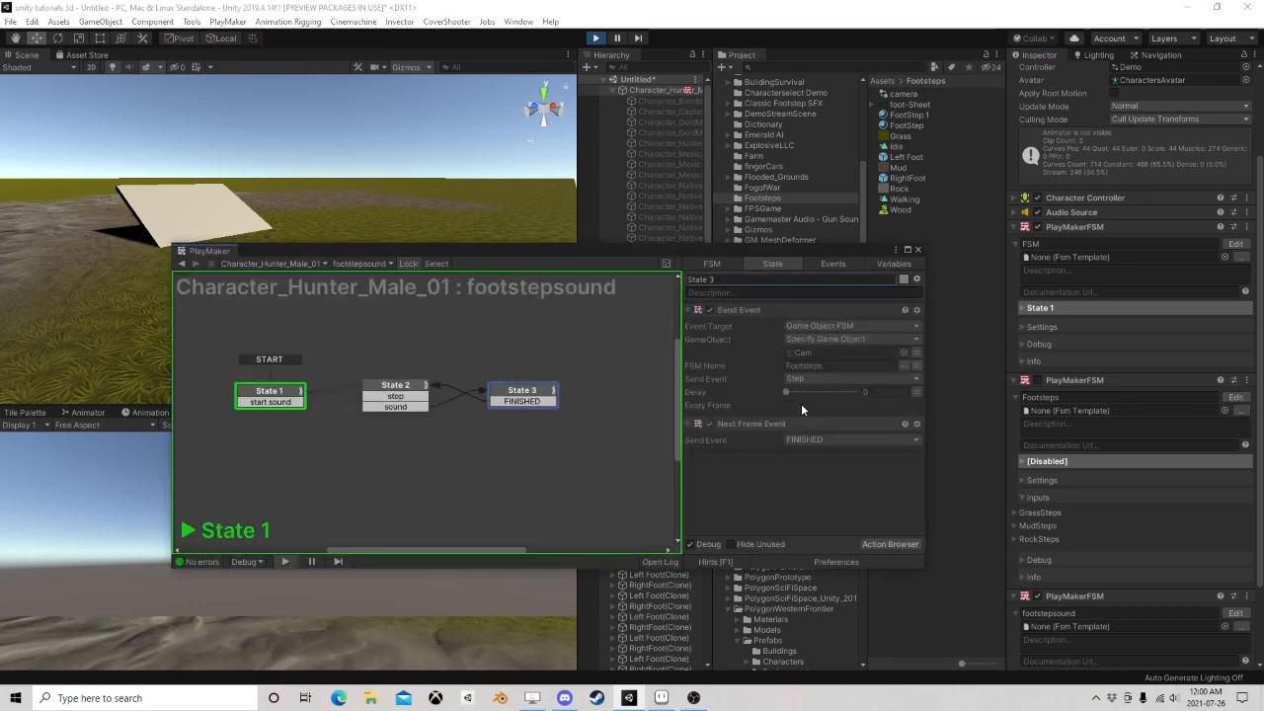
click(395, 390)
scroll(800, 415, down, 5)
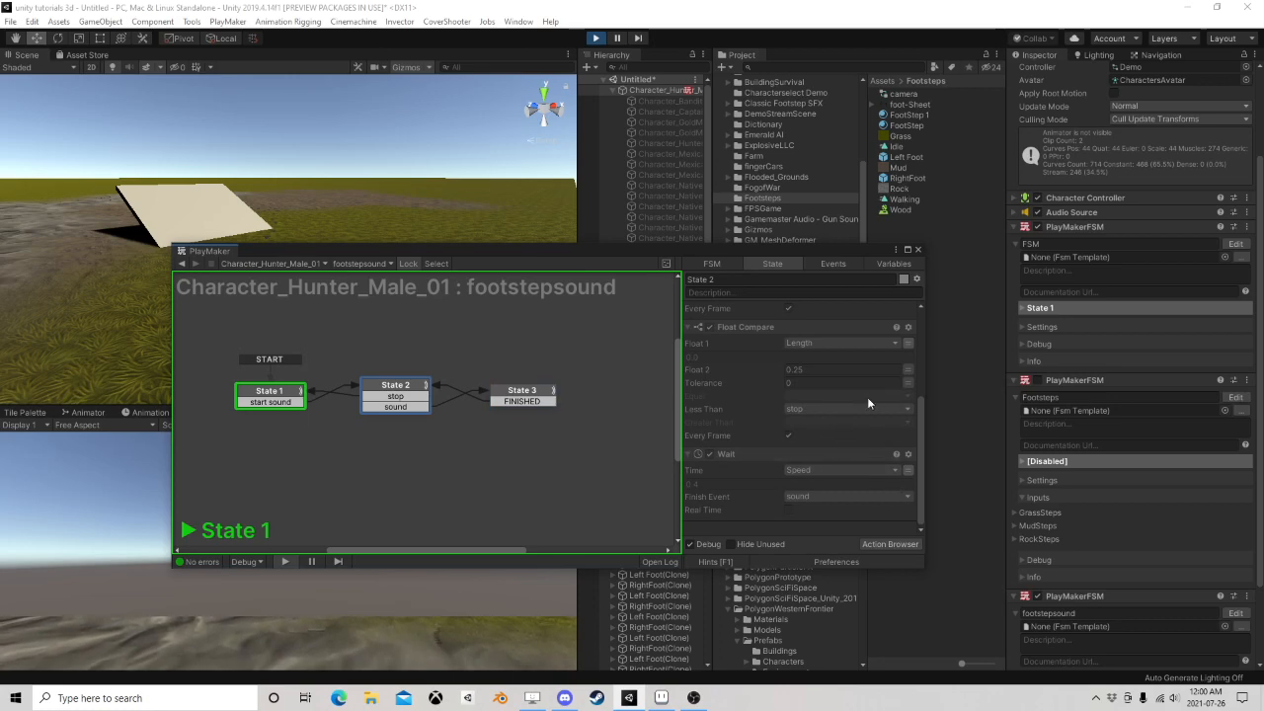
click(901, 263)
click(918, 250)
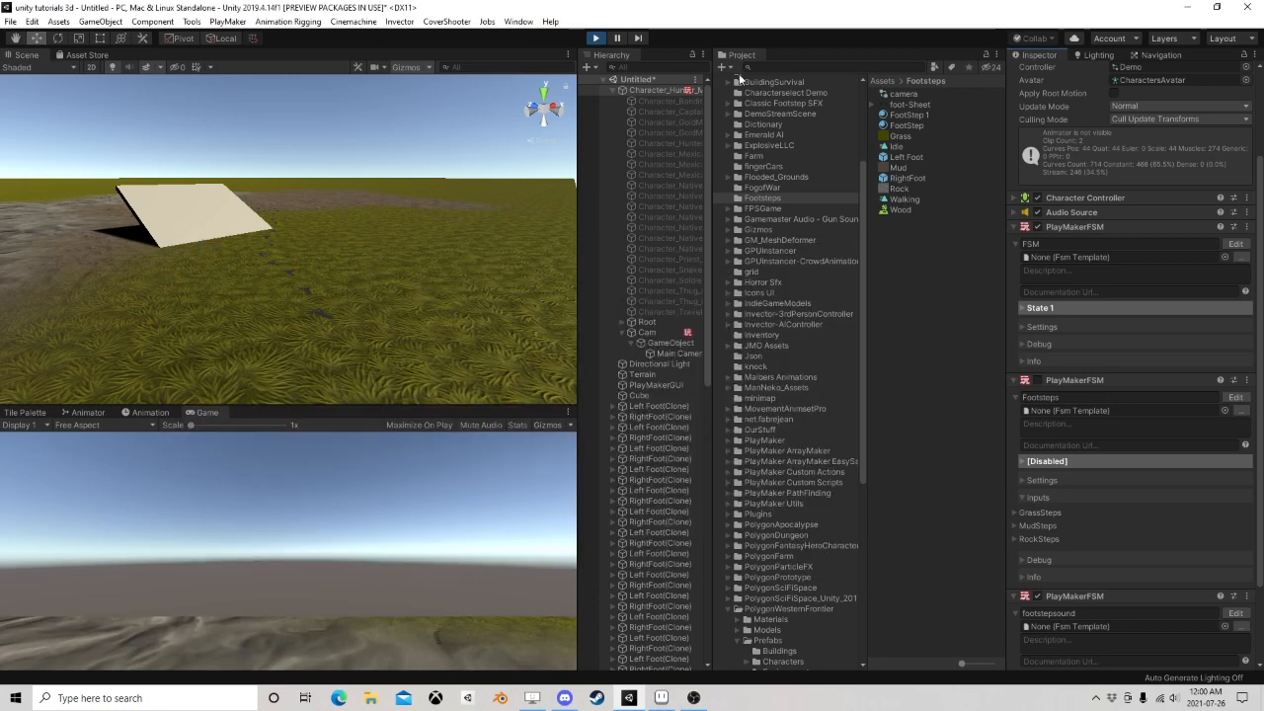
Restart play mode, walk the character over the ramp and terrain to test the footsteps, and stop playing
click(595, 38)
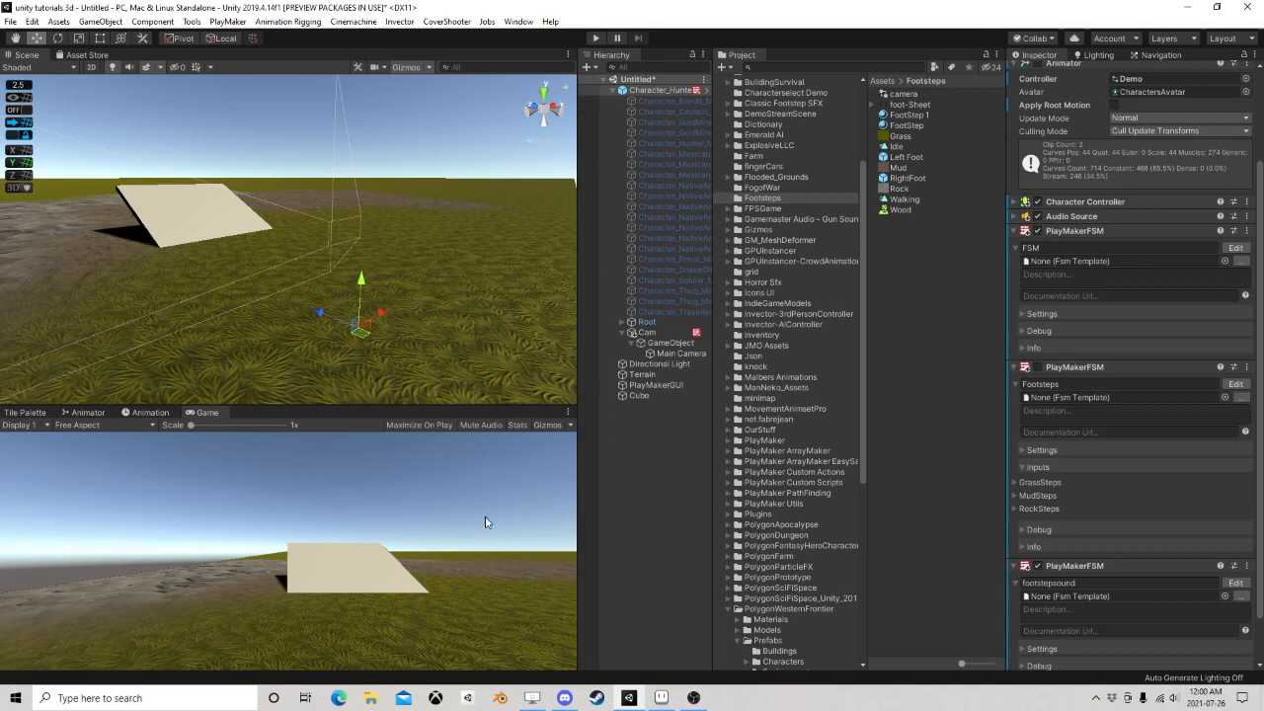
click(597, 39)
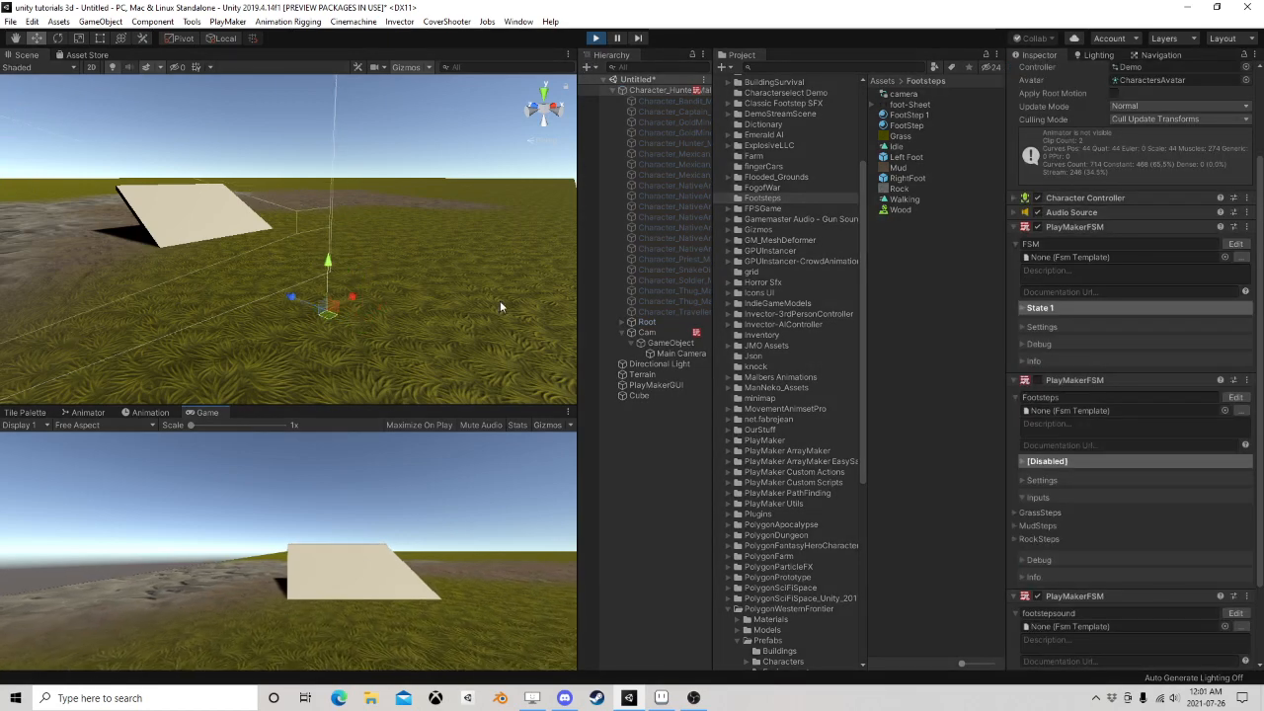
key(w)
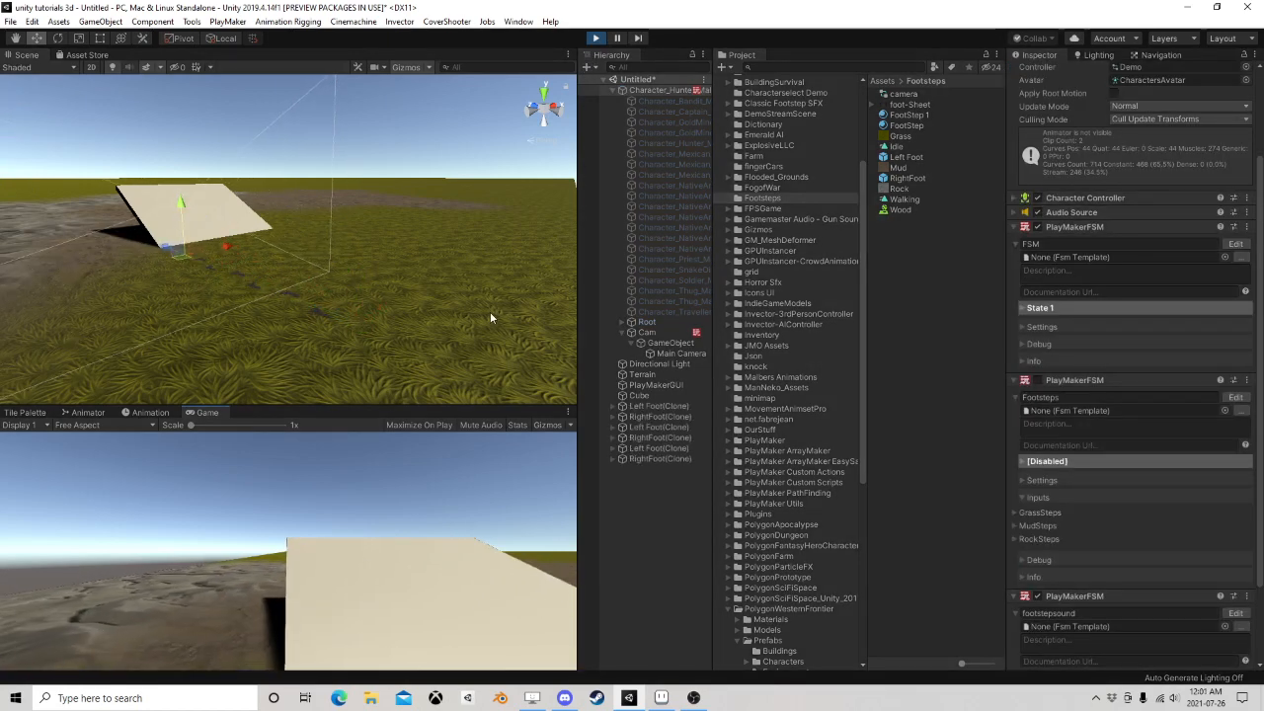
key(a)
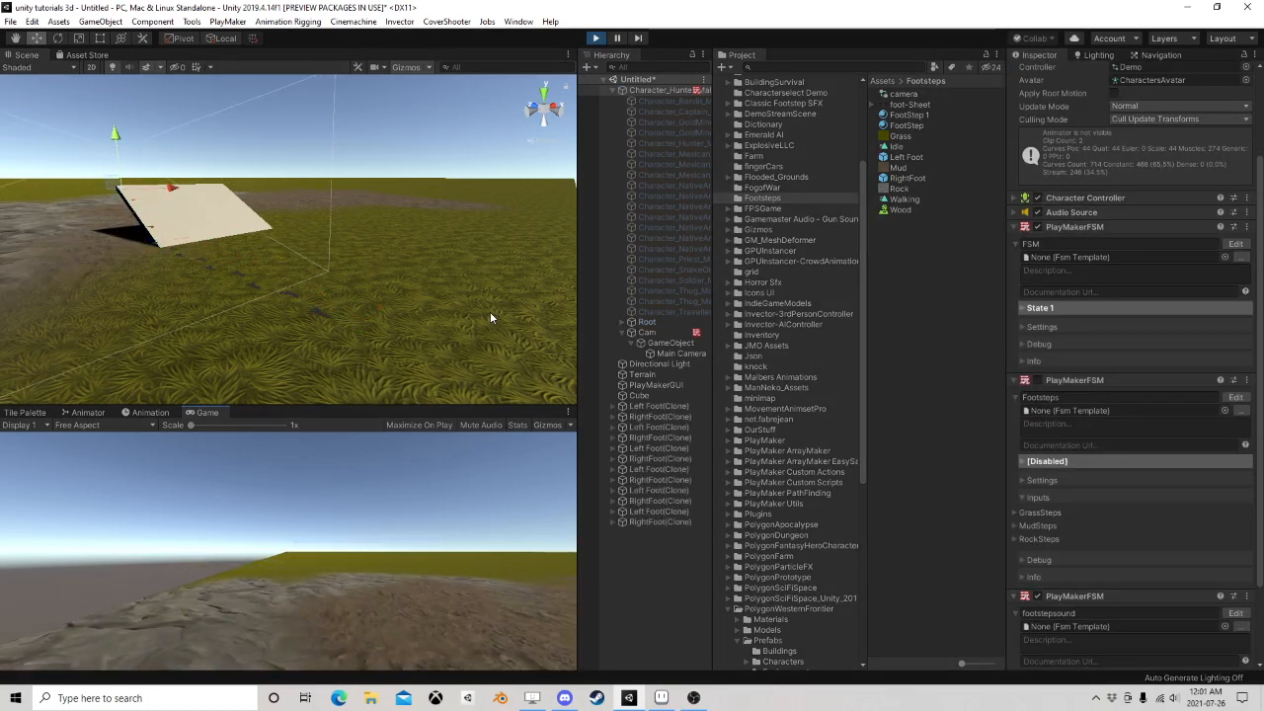
key(w)
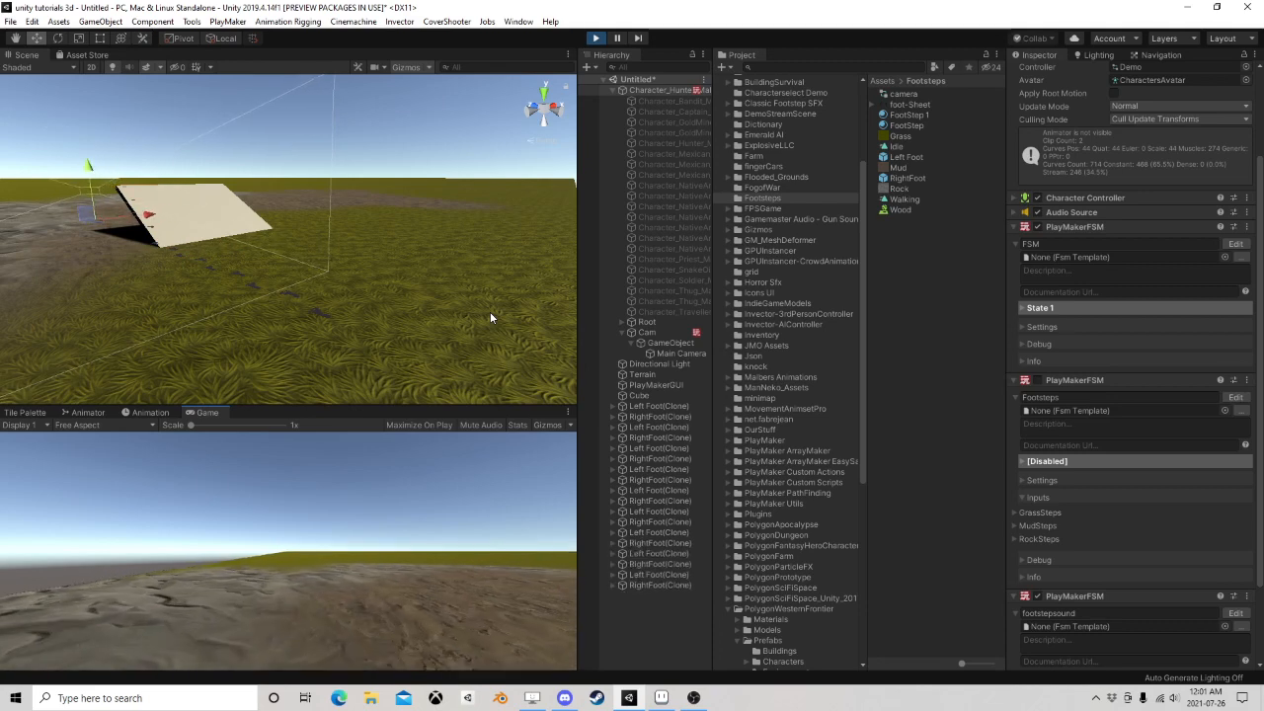
click(597, 38)
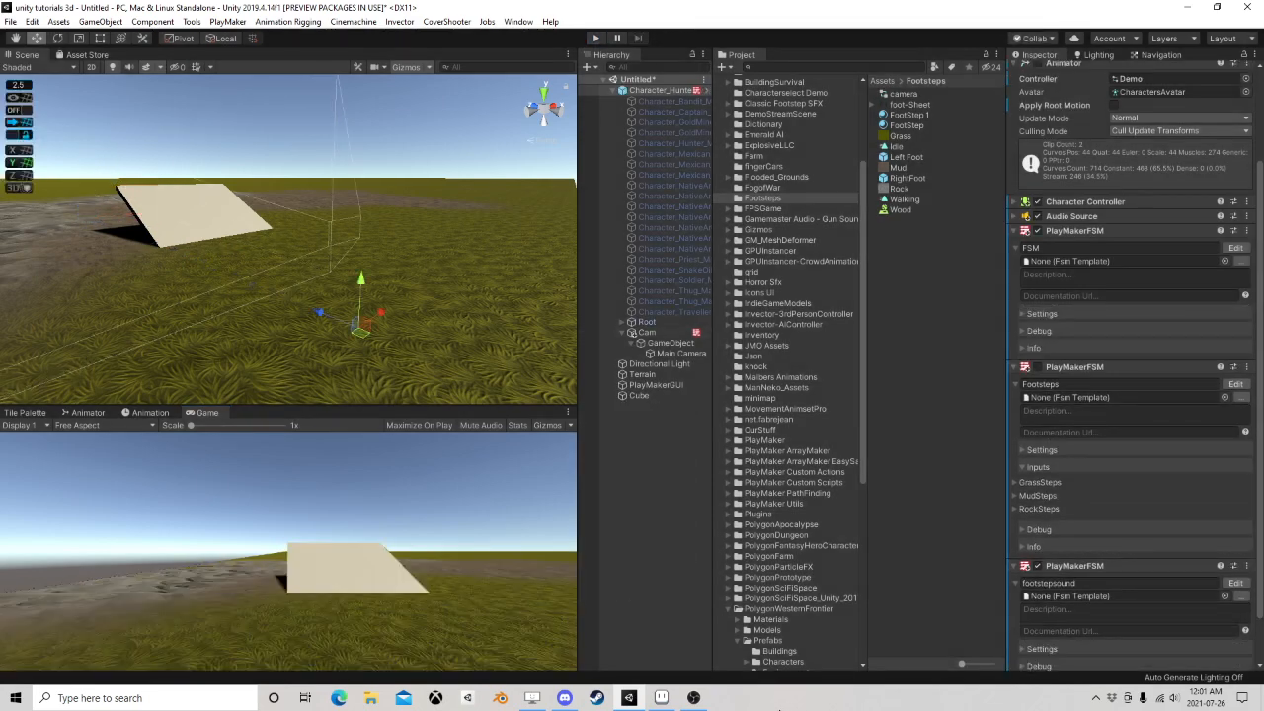